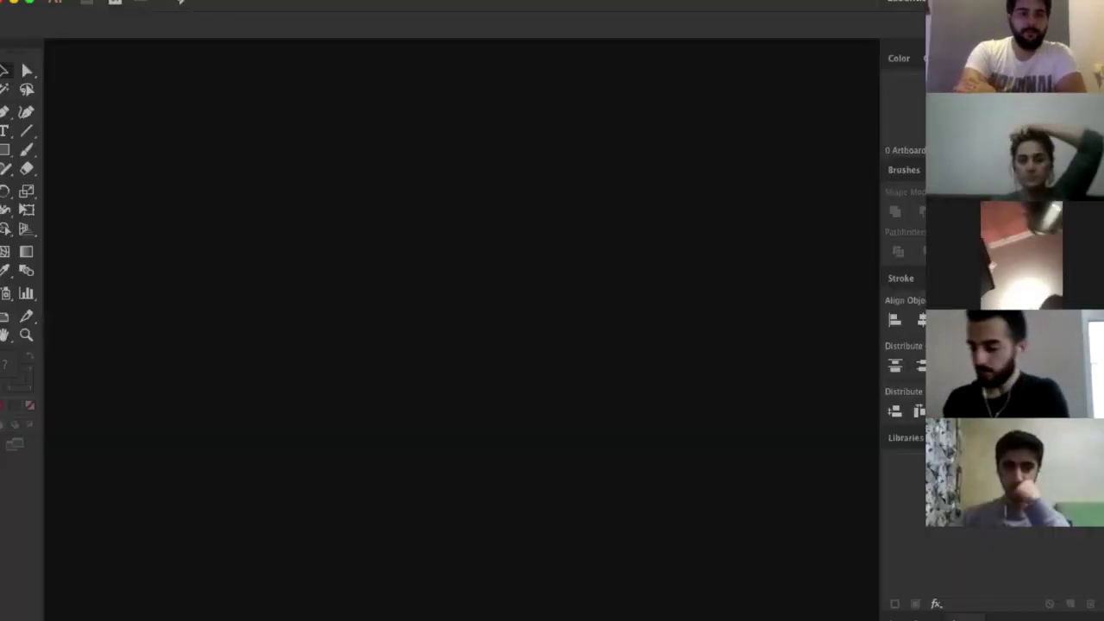
# - Choose File > New to bring up the New Document dialog
pyautogui.click(134, 1)
pyautogui.click(134, 3)
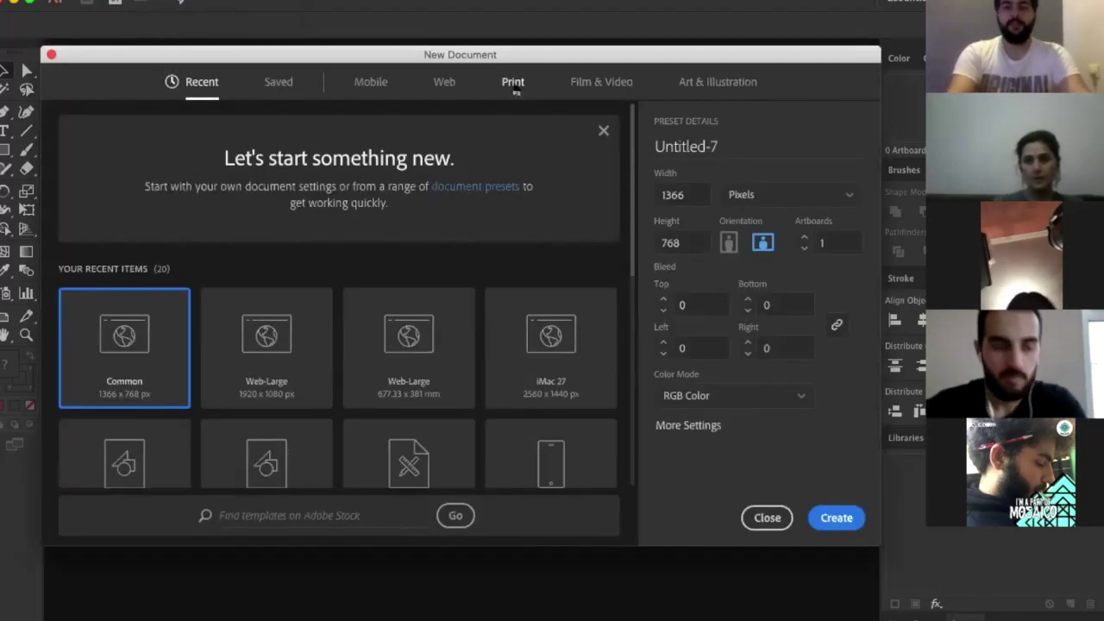
# - Create a blank 1920 × 1080 px document from the Web-Large web preset
pyautogui.click(443, 84)
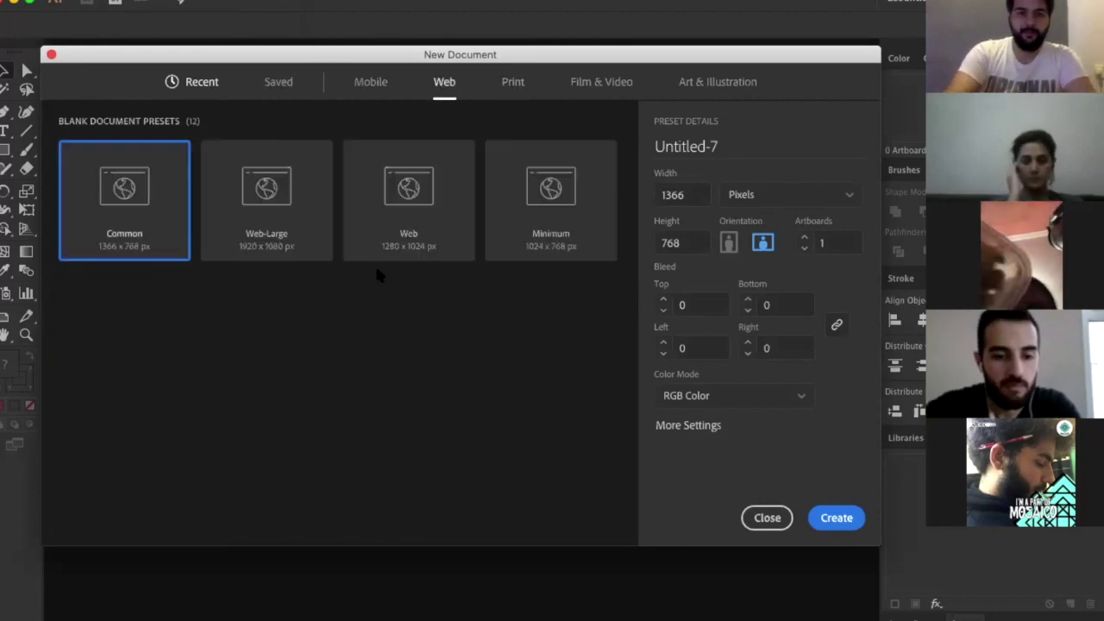
pyautogui.click(273, 212)
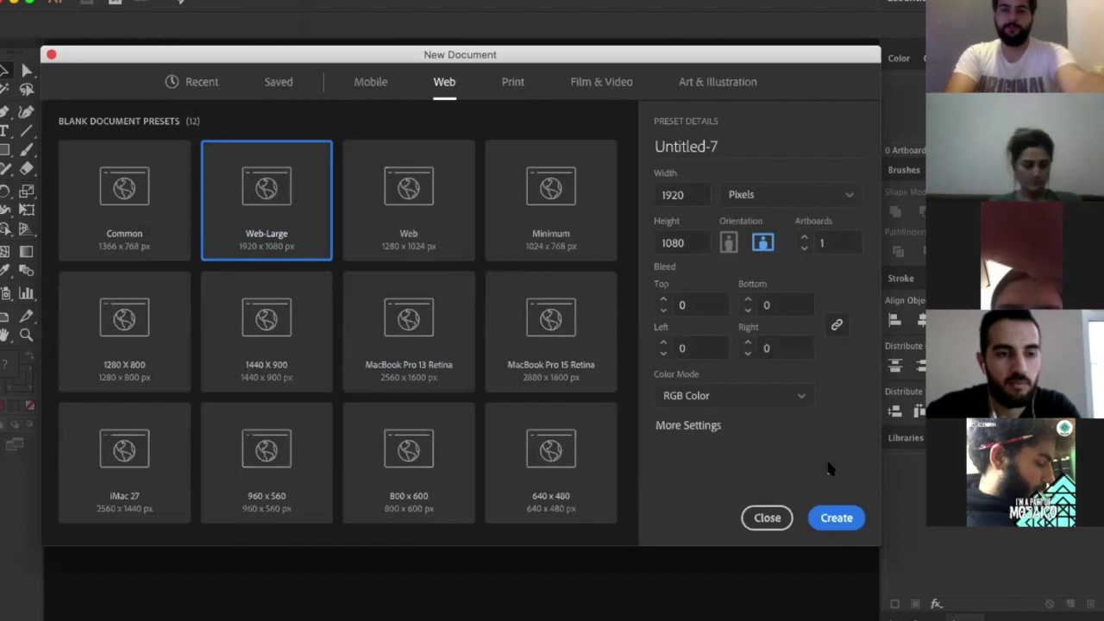
pyautogui.click(830, 517)
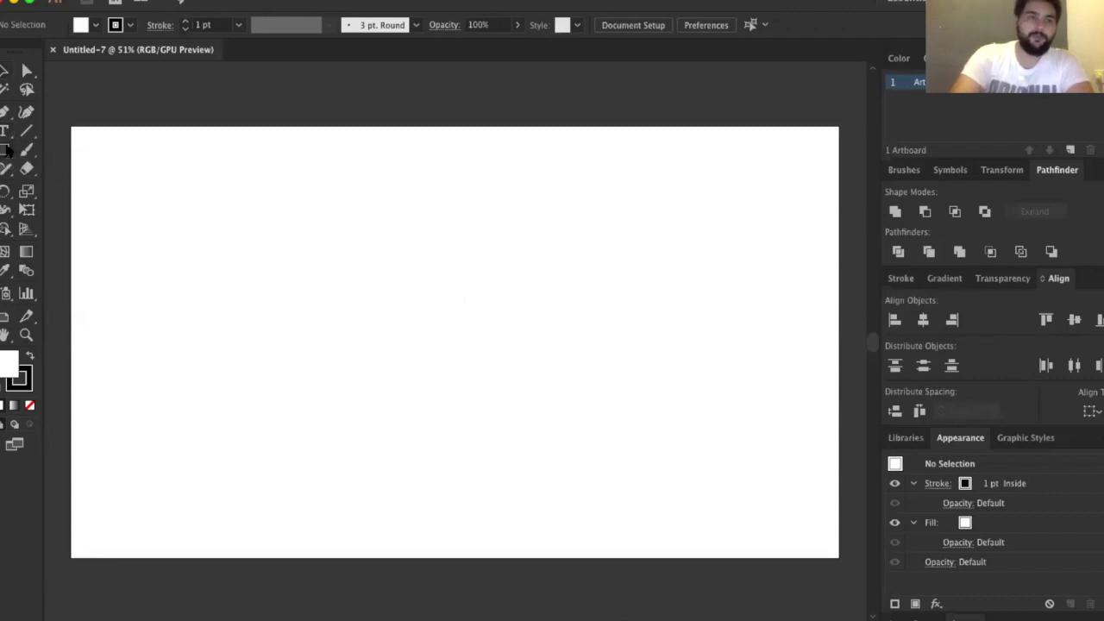
# - Draw an eight-pointed star with the Star Tool and move it to the artboard centre
pyautogui.click(5, 149)
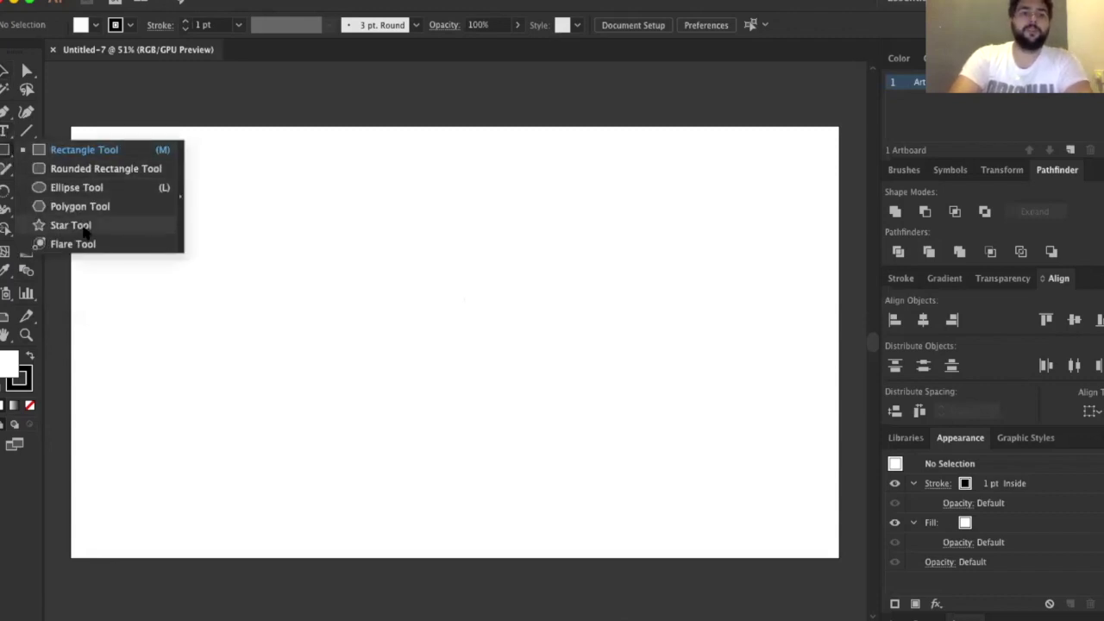
pyautogui.click(71, 225)
pyautogui.moveTo(231, 191); pyautogui.dragTo(301, 253)
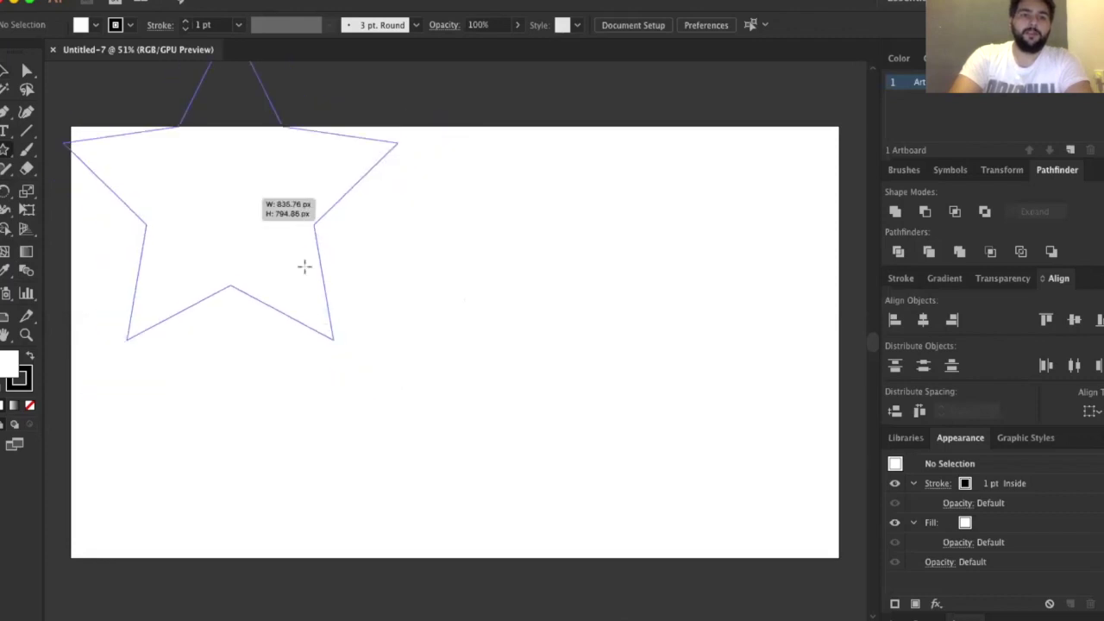
pyautogui.press('Up')
pyautogui.press('Up')
pyautogui.press('Up')
pyautogui.moveTo(301, 254); pyautogui.dragTo(301, 254)
pyautogui.press('v')
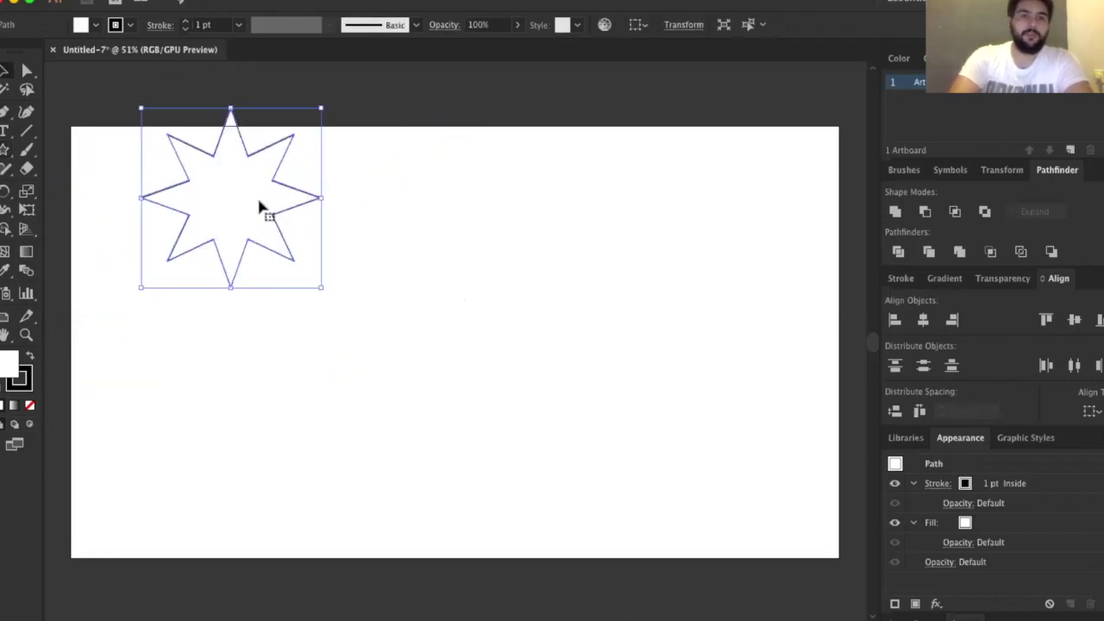
pyautogui.moveTo(291, 191); pyautogui.dragTo(433, 260)
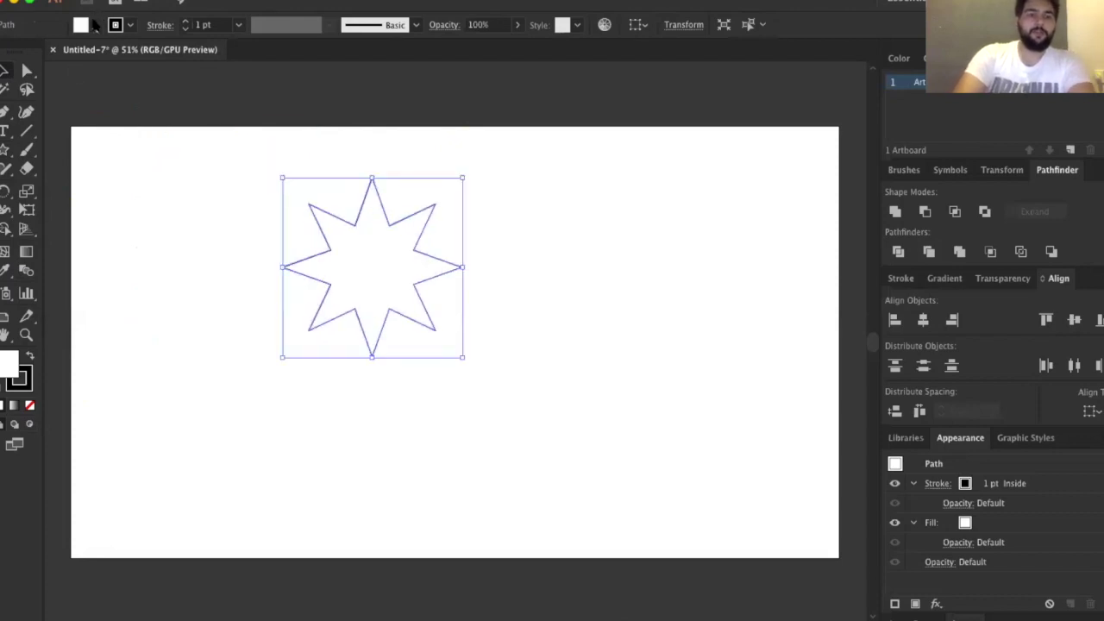
# - Give the star a green fill with no stroke and nudge it slightly left
pyautogui.hotkey('shift', 'x')
pyautogui.click(116, 25)
pyautogui.click(8, 49)
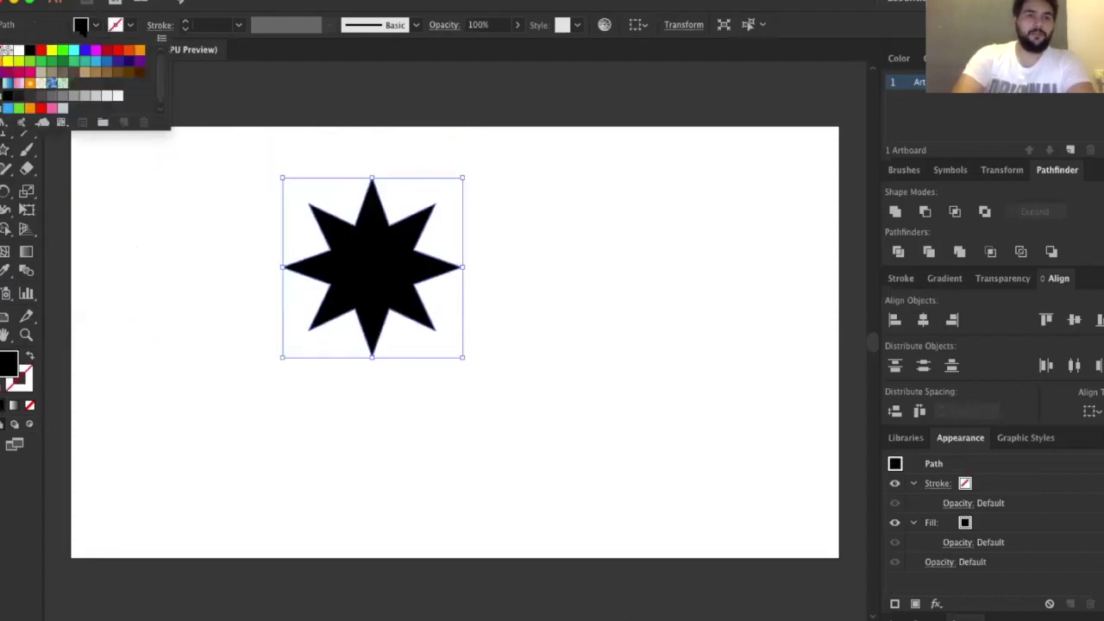
pyautogui.click(95, 25)
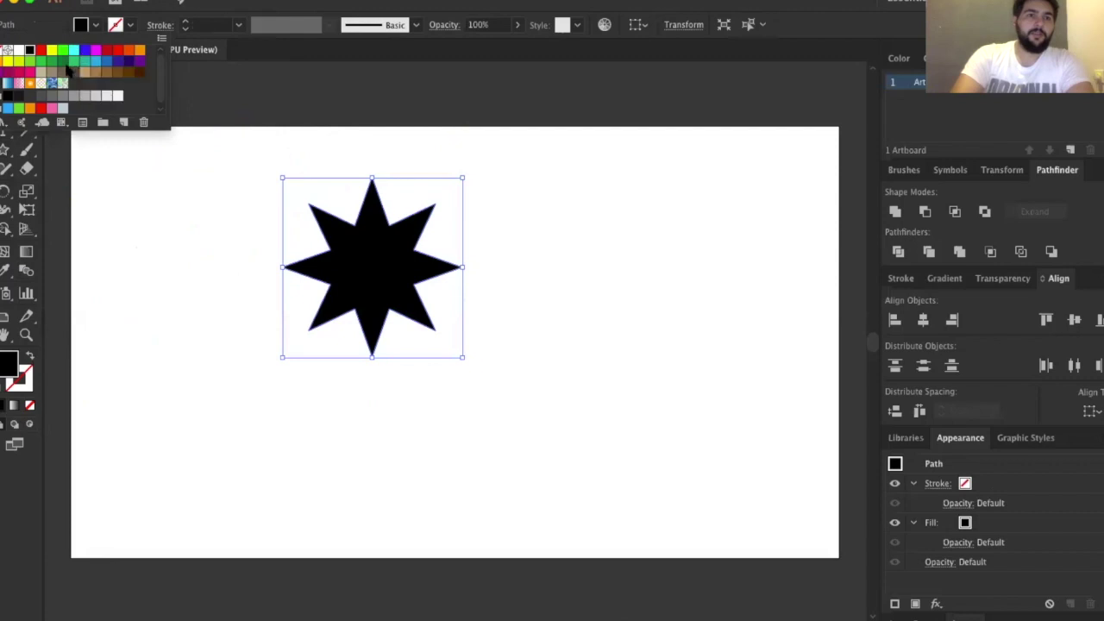
pyautogui.click(51, 61)
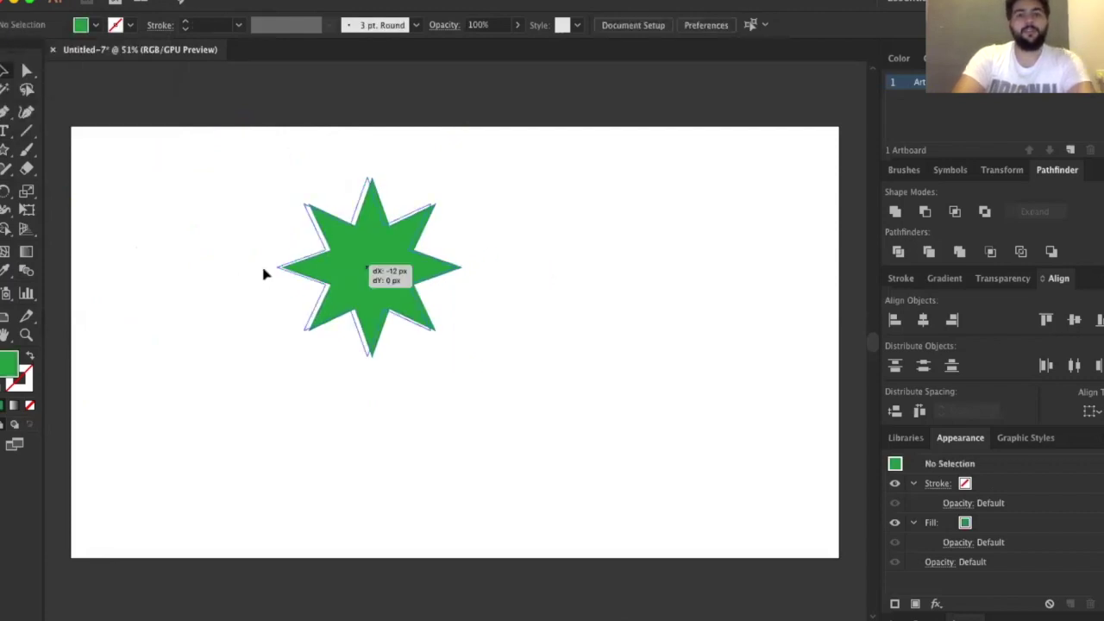
pyautogui.moveTo(371, 267); pyautogui.dragTo(293, 279)
pyautogui.click(349, 308)
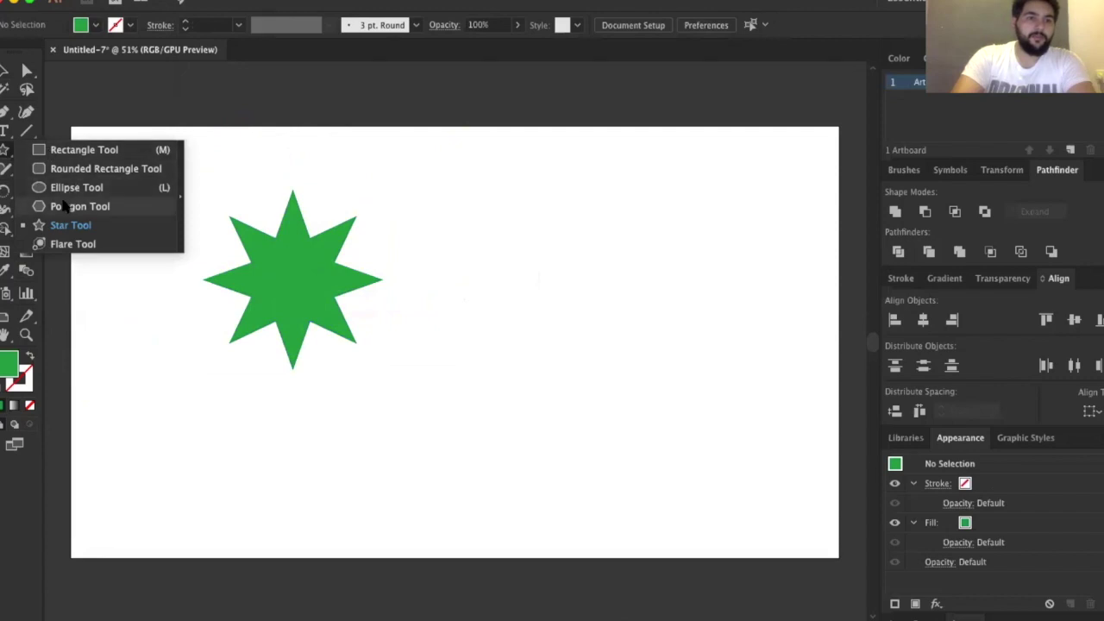
# - Draw a hexagon beside the star, shrink it and shift it about 100 px right
pyautogui.moveTo(5, 155); pyautogui.dragTo(73, 204)
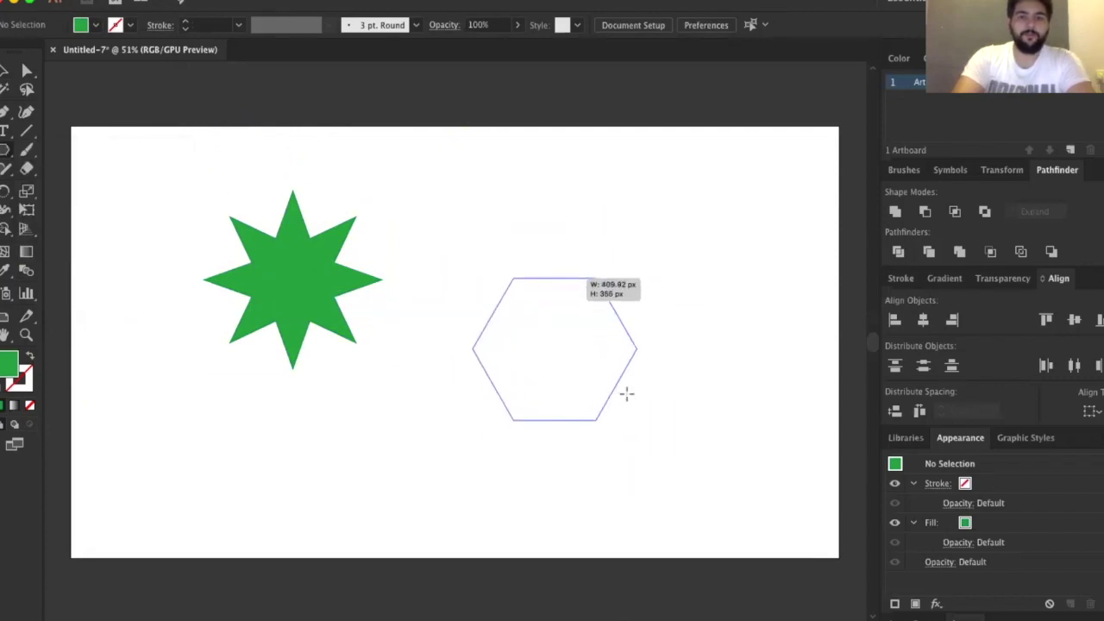
pyautogui.moveTo(554, 350); pyautogui.dragTo(626, 392)
pyautogui.click(25, 69)
pyautogui.moveTo(639, 276); pyautogui.dragTo(619, 295)
pyautogui.moveTo(585, 329); pyautogui.dragTo(671, 329)
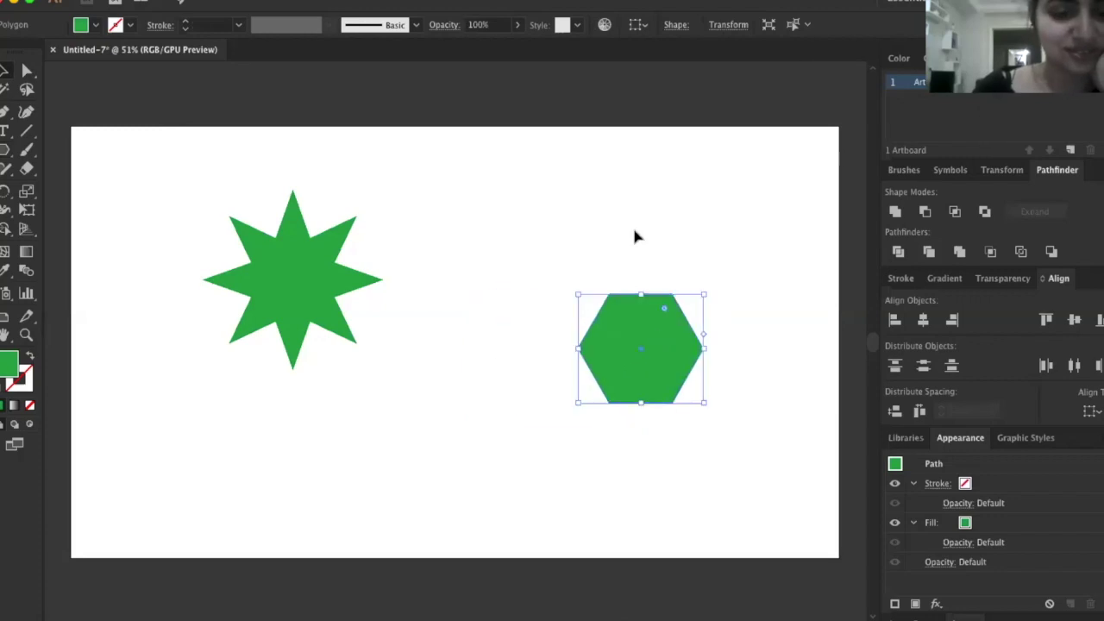
pyautogui.click(630, 268)
# - Select the star and hexagon in turn, then move the hexagon upward
pyautogui.click(603, 246)
pyautogui.click(258, 271)
pyautogui.click(612, 402)
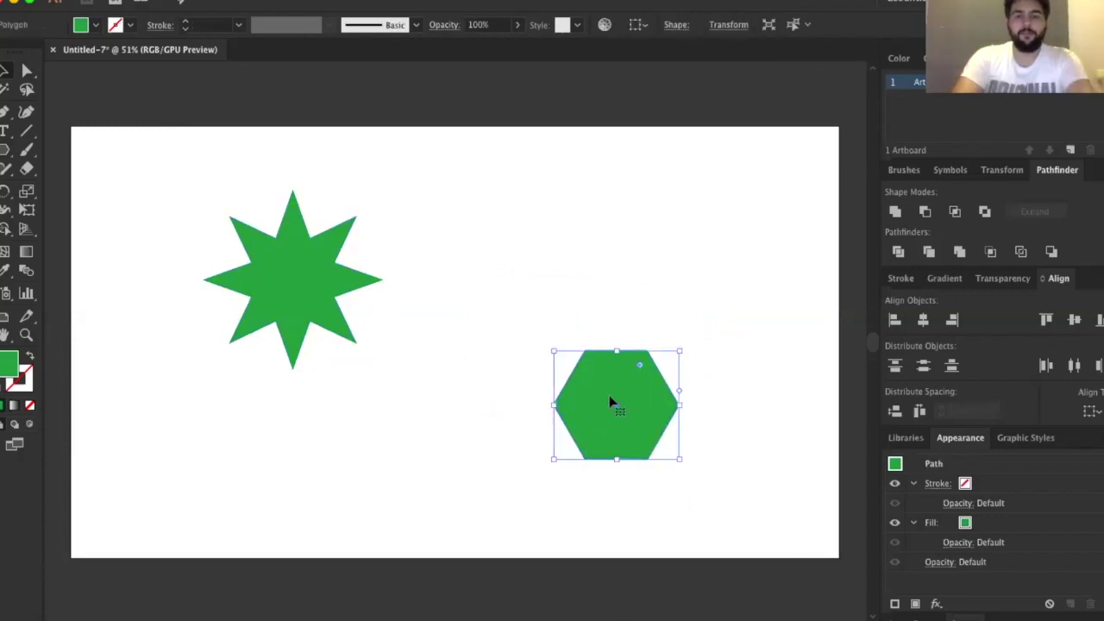
pyautogui.click(254, 272)
pyautogui.moveTo(612, 220)
pyautogui.mouseDown()
pyautogui.moveTo(319, 454)
pyautogui.moveTo(223, 458)
pyautogui.mouseUp()
pyautogui.click(434, 306)
pyautogui.moveTo(598, 411)
pyautogui.mouseDown()
pyautogui.moveTo(583, 289)
pyautogui.moveTo(589, 310)
pyautogui.mouseUp()
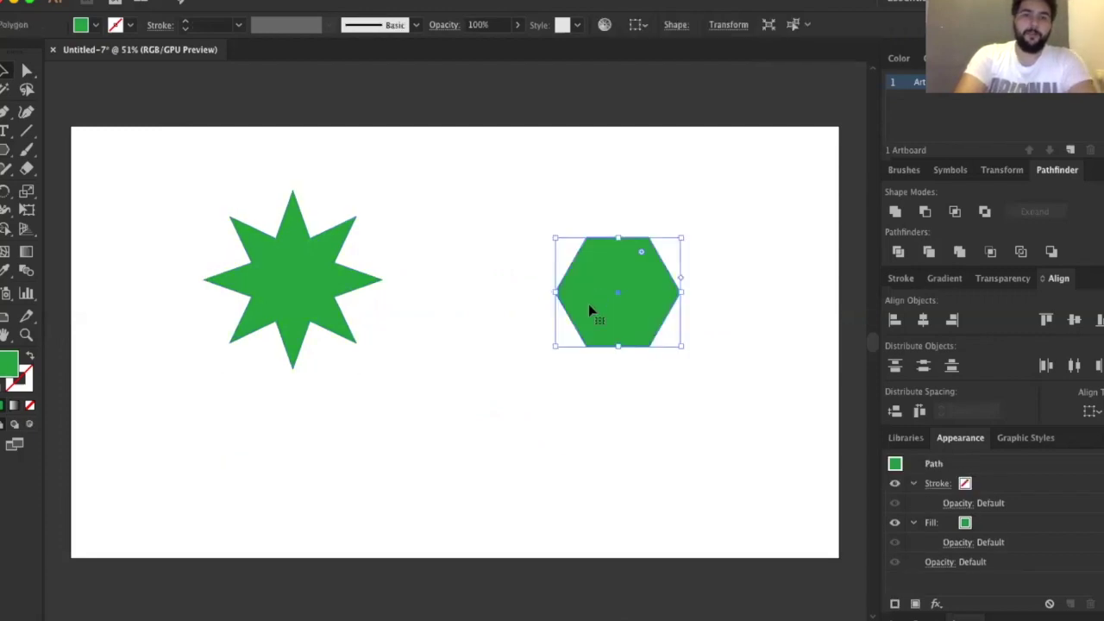
# - Fill the hexagon red and move it back down
pyautogui.click(95, 26)
pyautogui.click(106, 54)
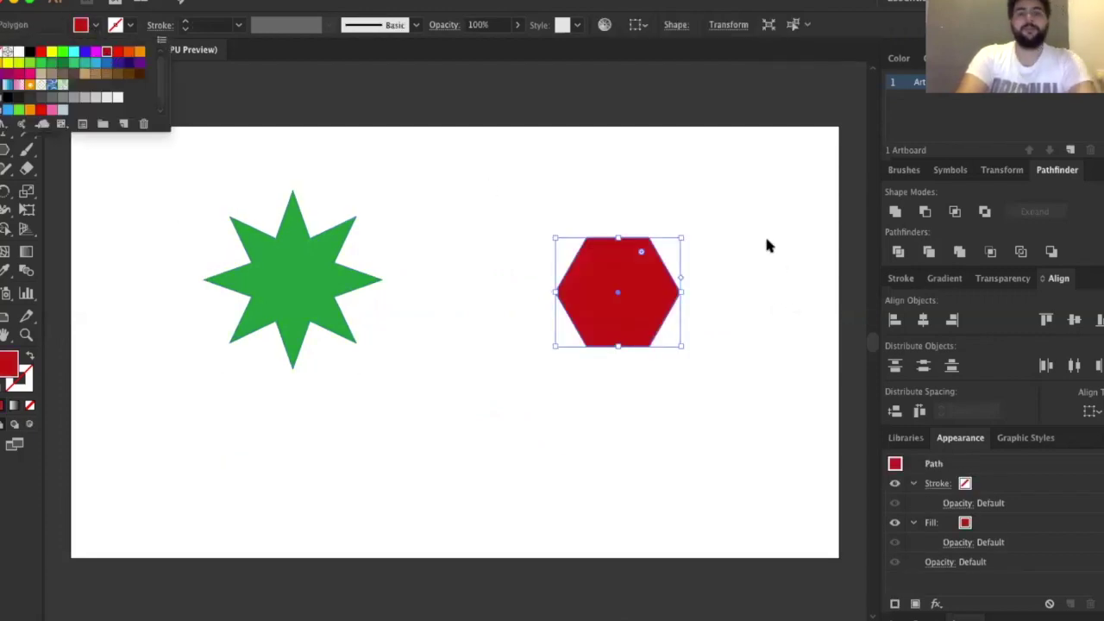
pyautogui.click(764, 234)
pyautogui.moveTo(651, 320); pyautogui.dragTo(645, 393)
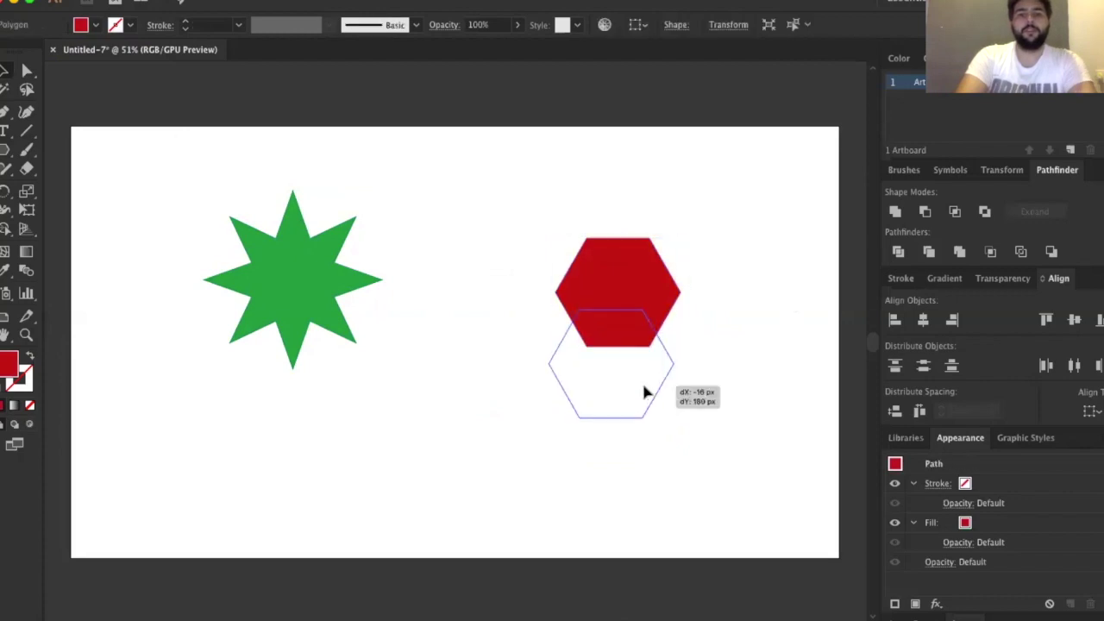
# - Recolour the star orange, then select both the star and the hexagon
pyautogui.click(294, 285)
pyautogui.click(91, 24)
pyautogui.click(140, 55)
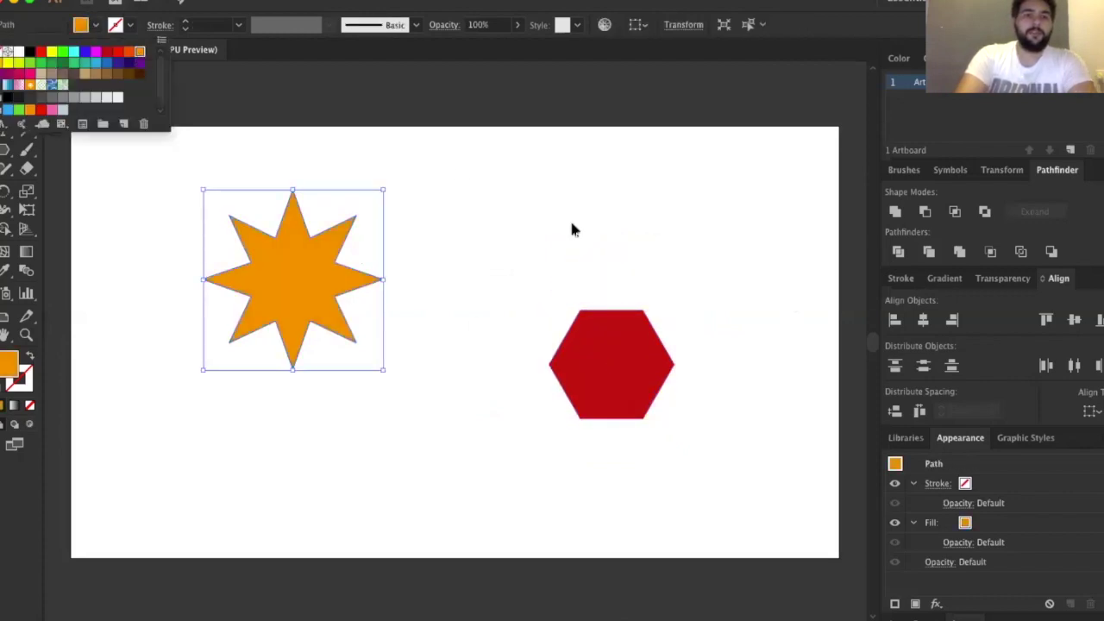
pyautogui.click(483, 181)
pyautogui.click(621, 208)
pyautogui.scroll(-3, 621, 217)
pyautogui.scroll(2, 621, 217)
pyautogui.moveTo(678, 209); pyautogui.dragTo(241, 363)
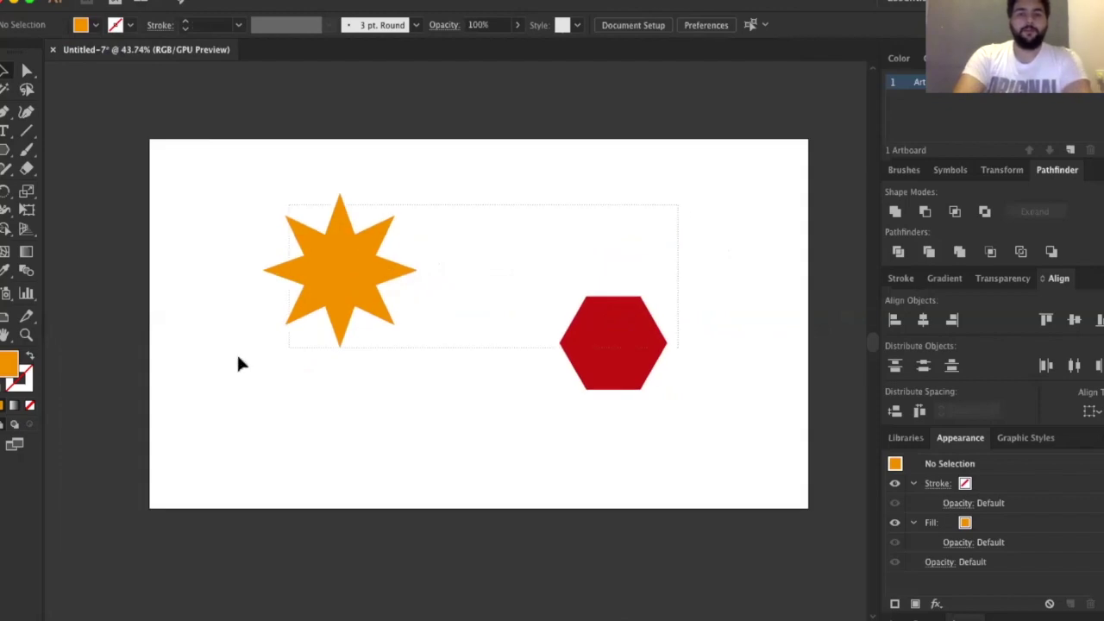
# - Blend the orange star into the red hexagon with the Blend Tool, then open Blend Options
pyautogui.click(26, 271)
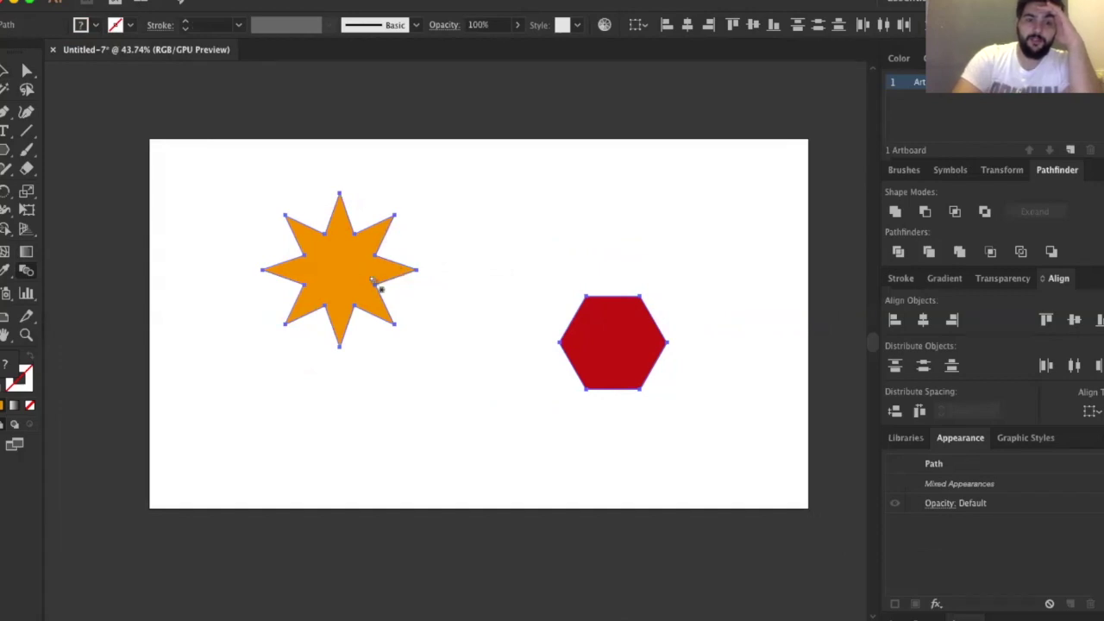
pyautogui.click(640, 335)
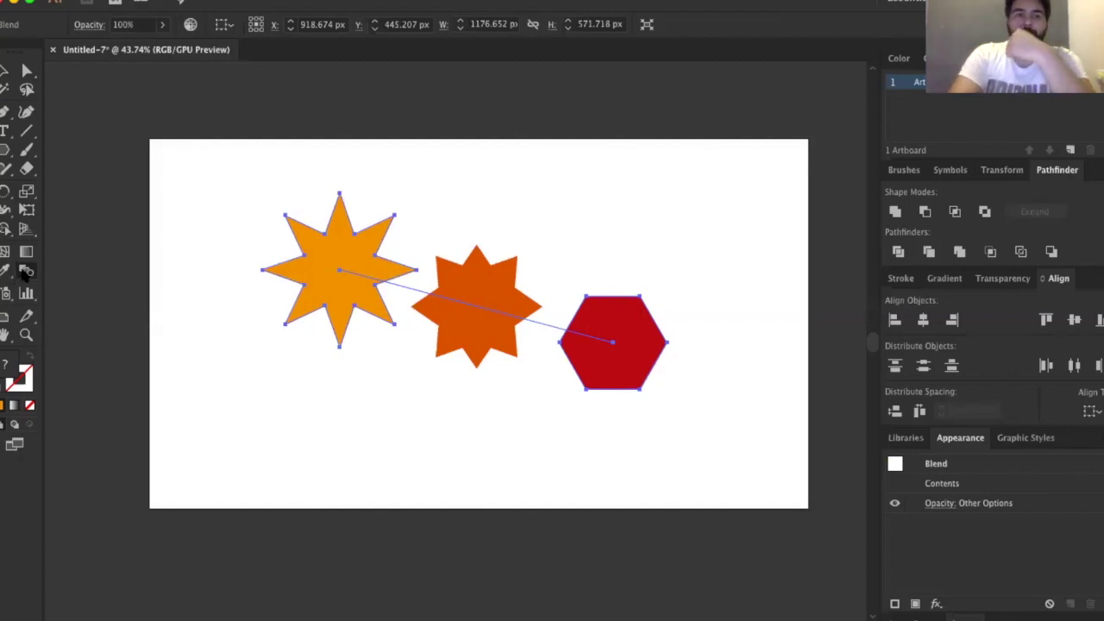
pyautogui.doubleClick(25, 273)
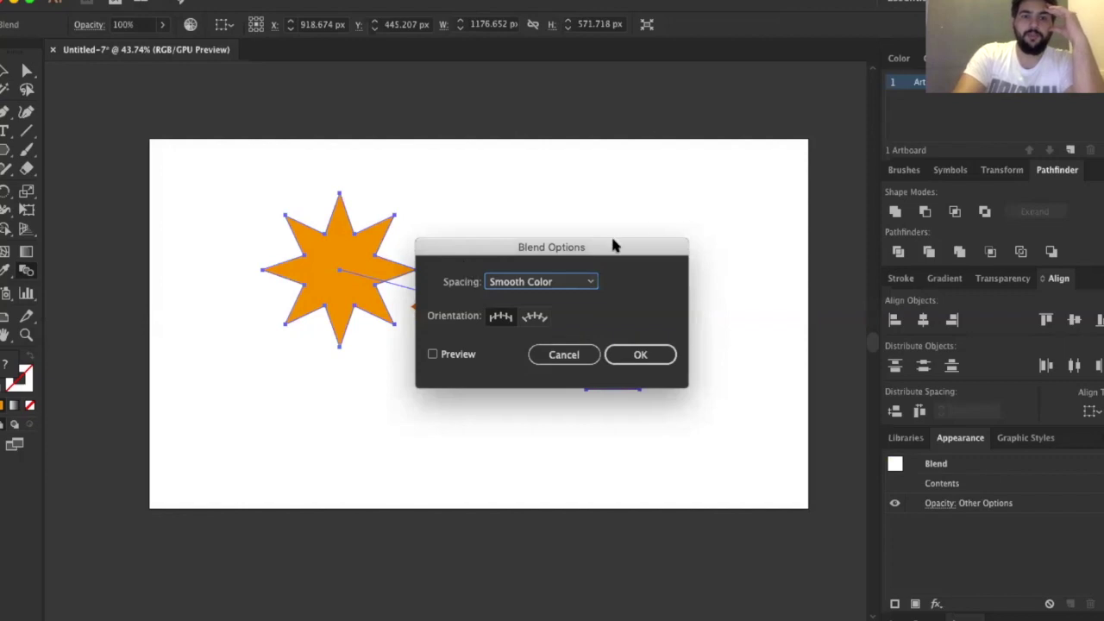
# - Move Blend Options aside, turn on Preview, and try each Spacing option
pyautogui.moveTo(613, 245); pyautogui.dragTo(698, 89)
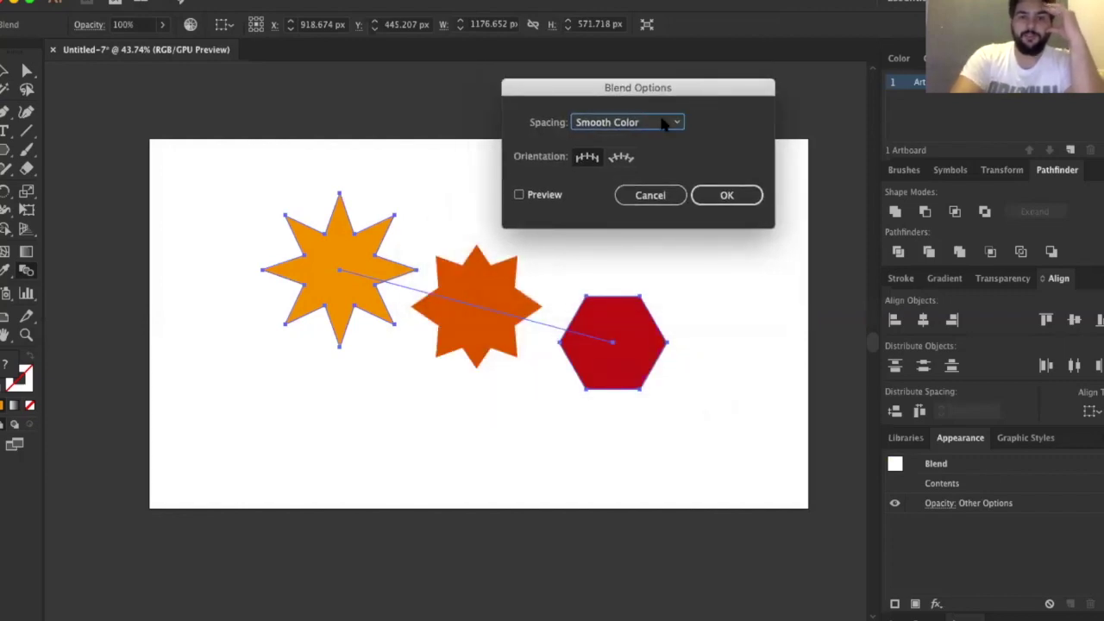
pyautogui.click(534, 198)
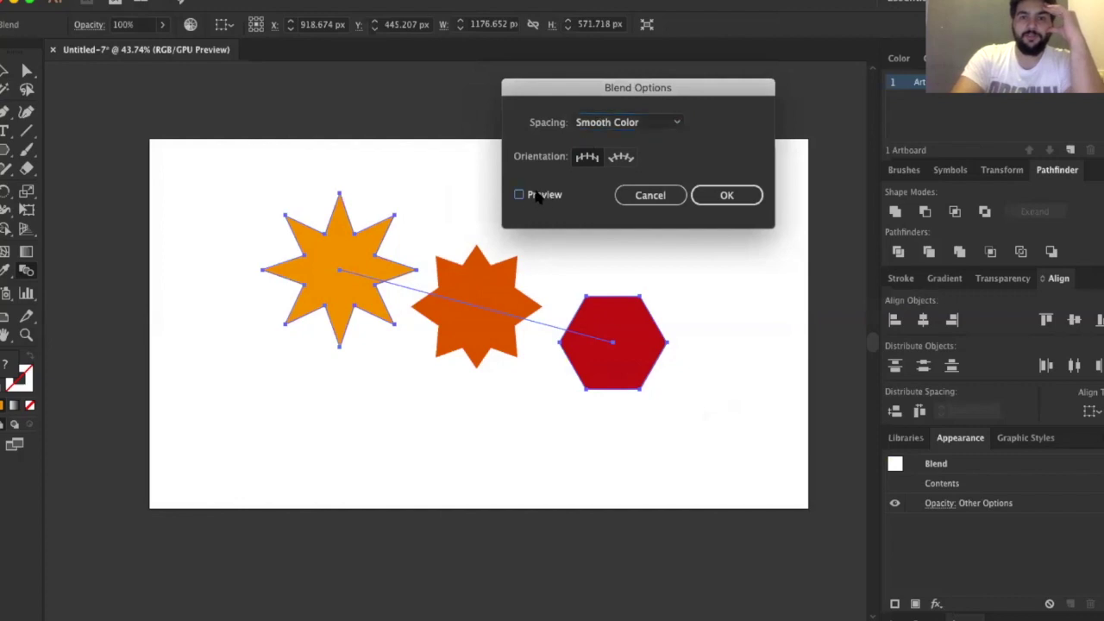
pyautogui.click(642, 121)
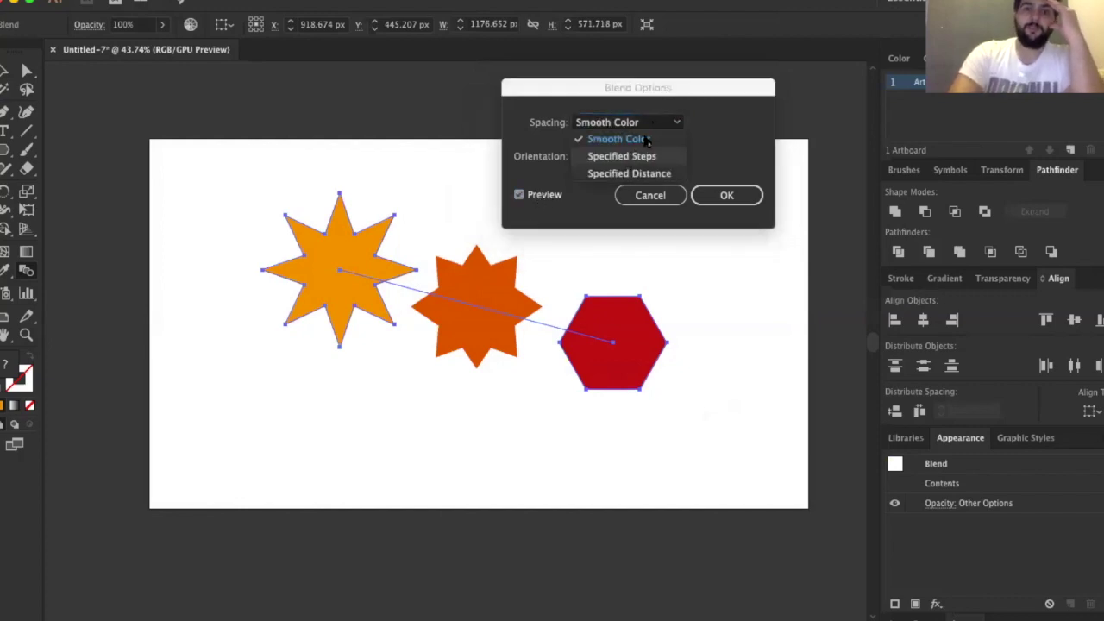
pyautogui.click(603, 139)
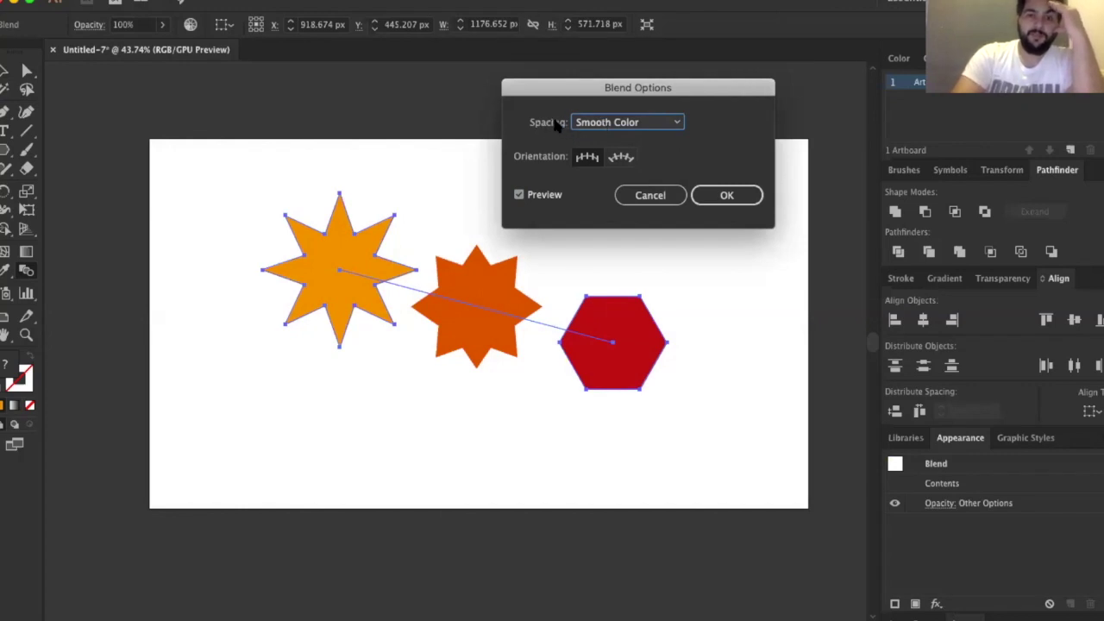
pyautogui.click(612, 123)
pyautogui.click(623, 138)
pyautogui.click(632, 126)
pyautogui.click(621, 156)
pyautogui.click(668, 122)
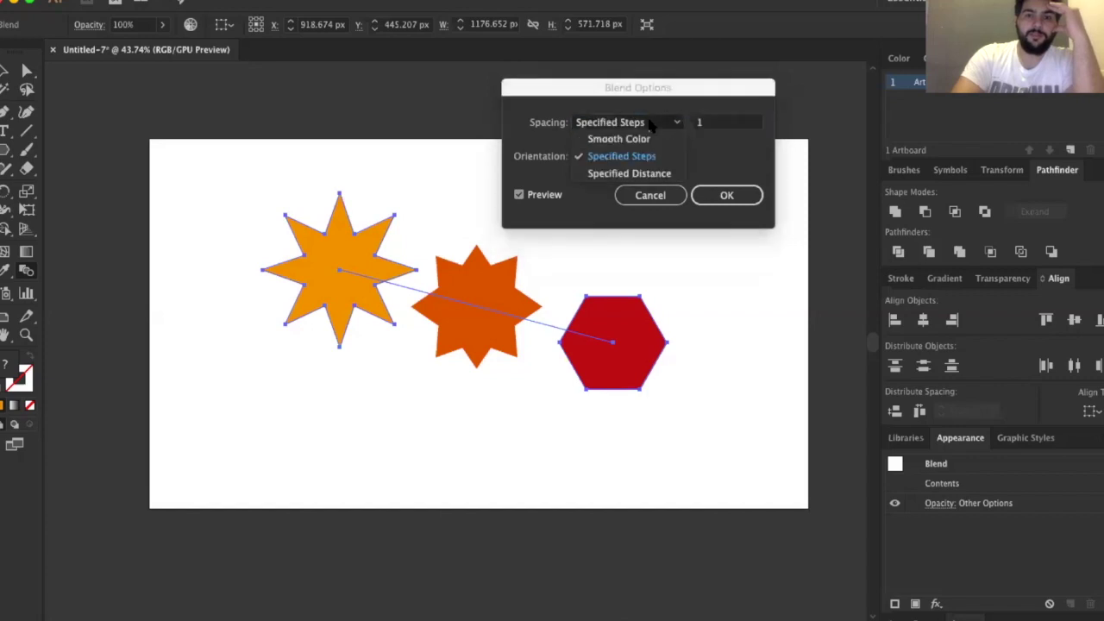
pyautogui.click(639, 173)
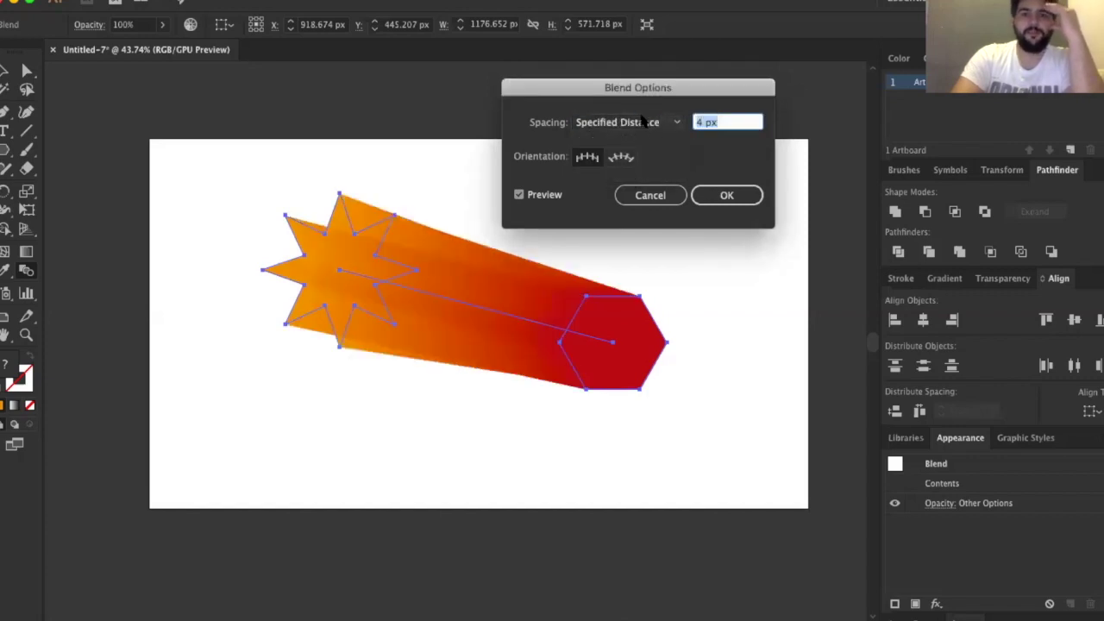
pyautogui.click(642, 123)
pyautogui.click(630, 142)
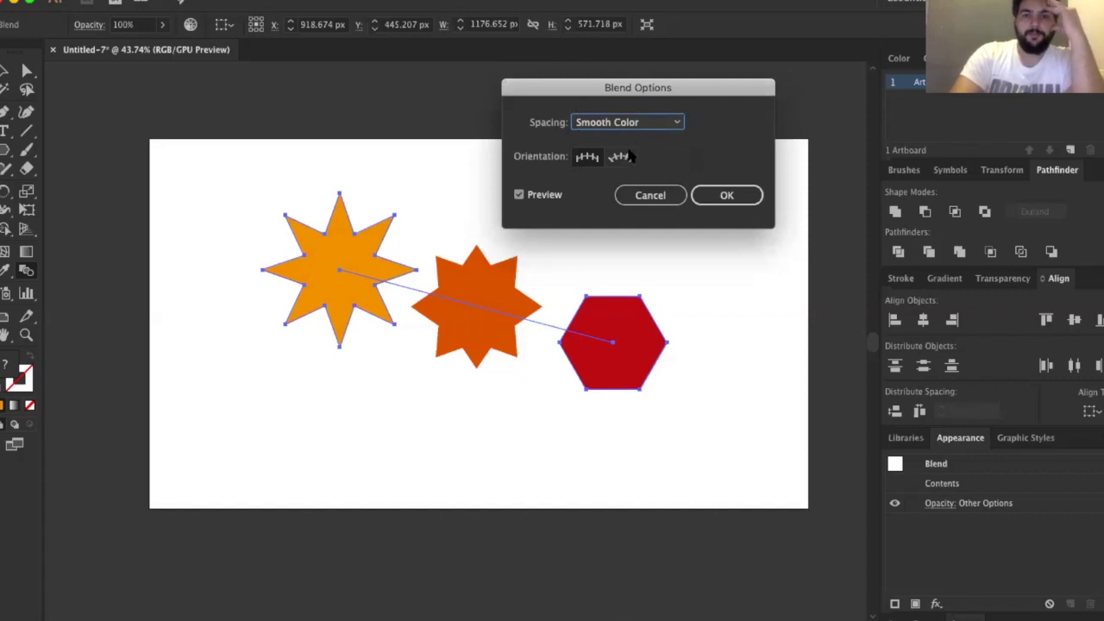
# - Set Spacing to 20 Specified Steps, apply it, and reselect the blend
pyautogui.click(647, 123)
pyautogui.click(646, 155)
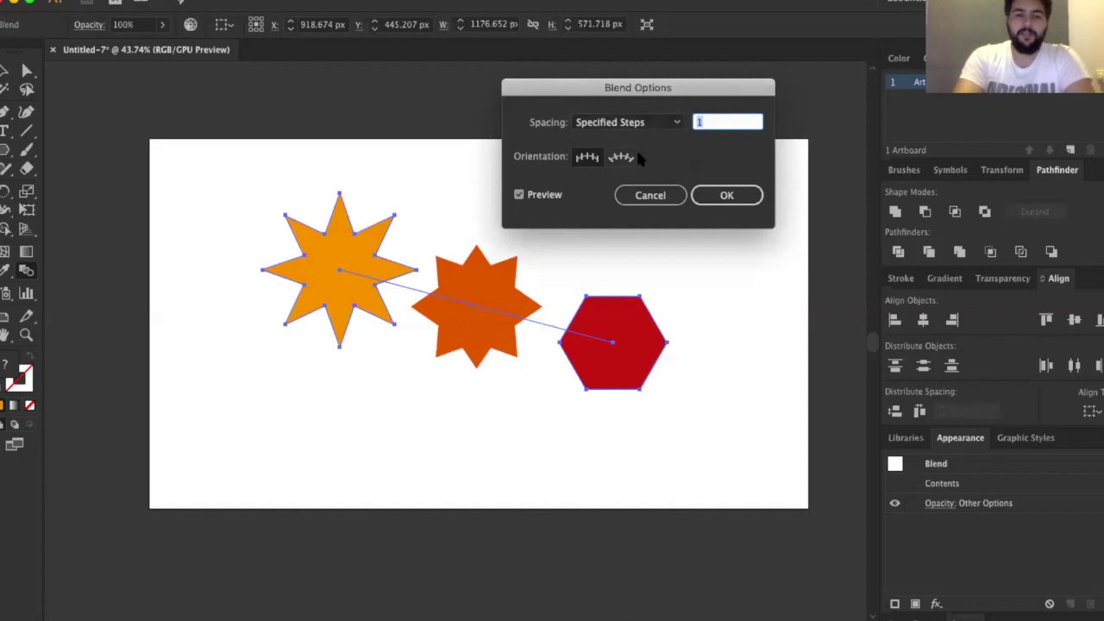
pyautogui.write('20')
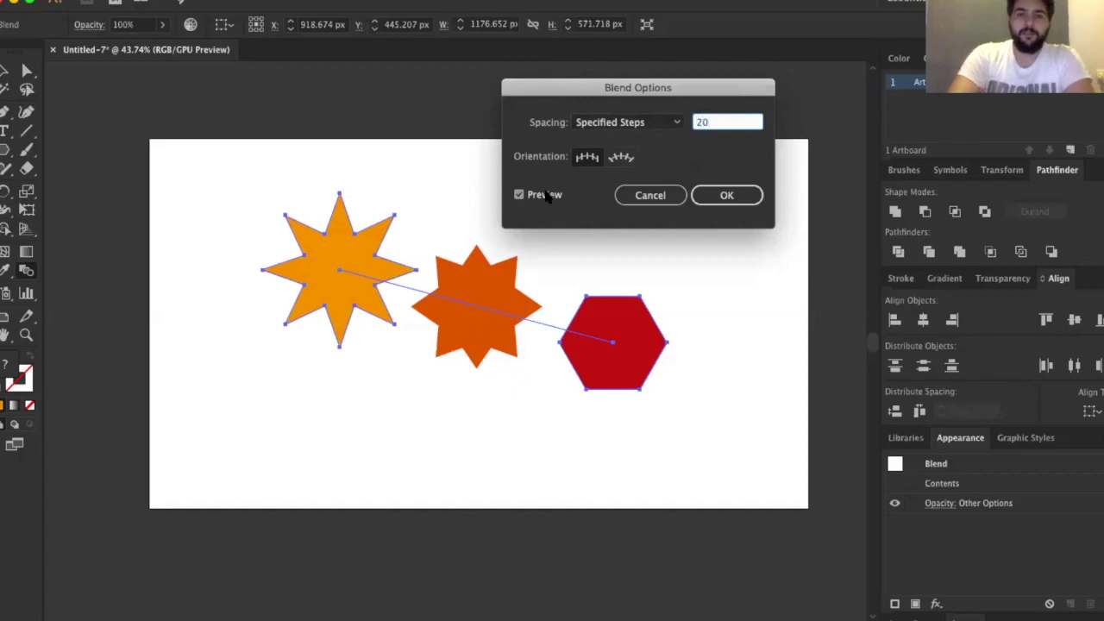
pyautogui.press('Tab')
pyautogui.press('Return')
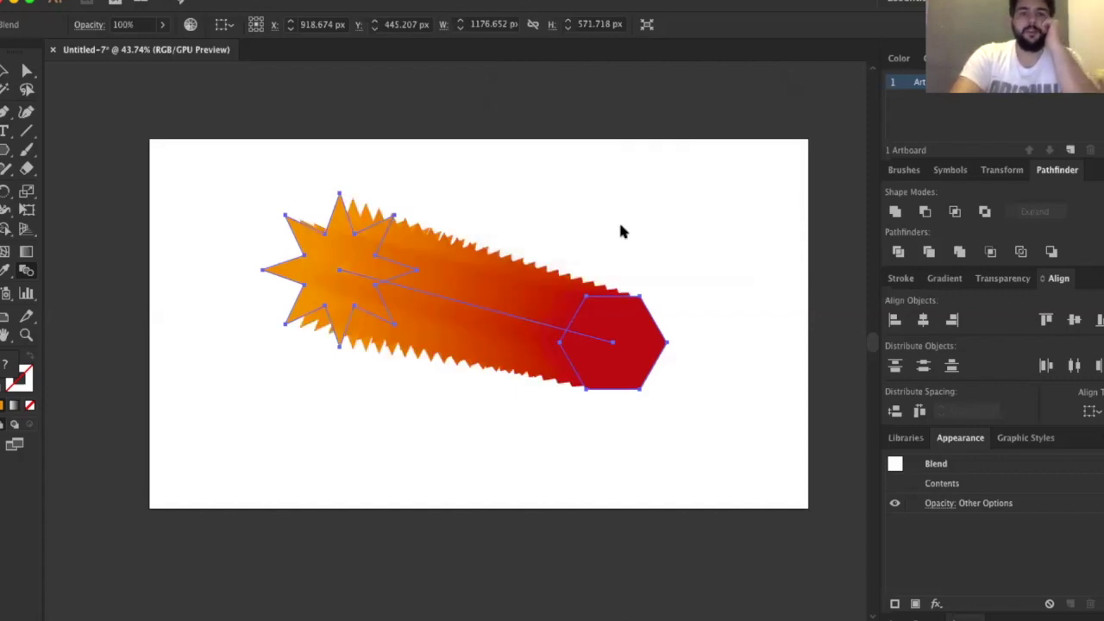
pyautogui.click(26, 71)
pyautogui.click(528, 481)
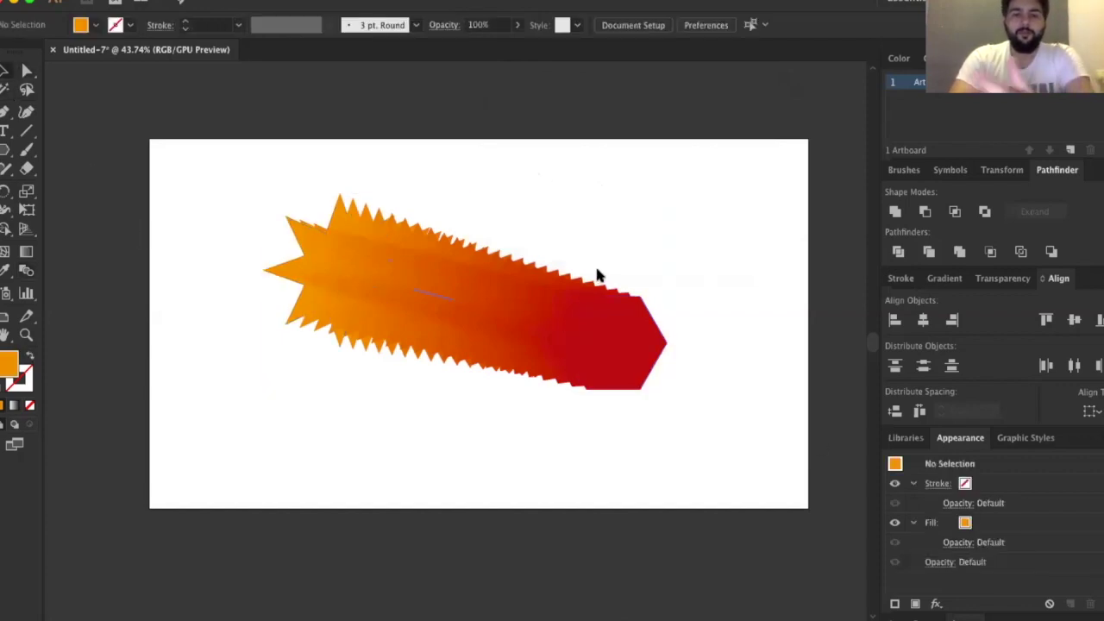
pyautogui.click(556, 330)
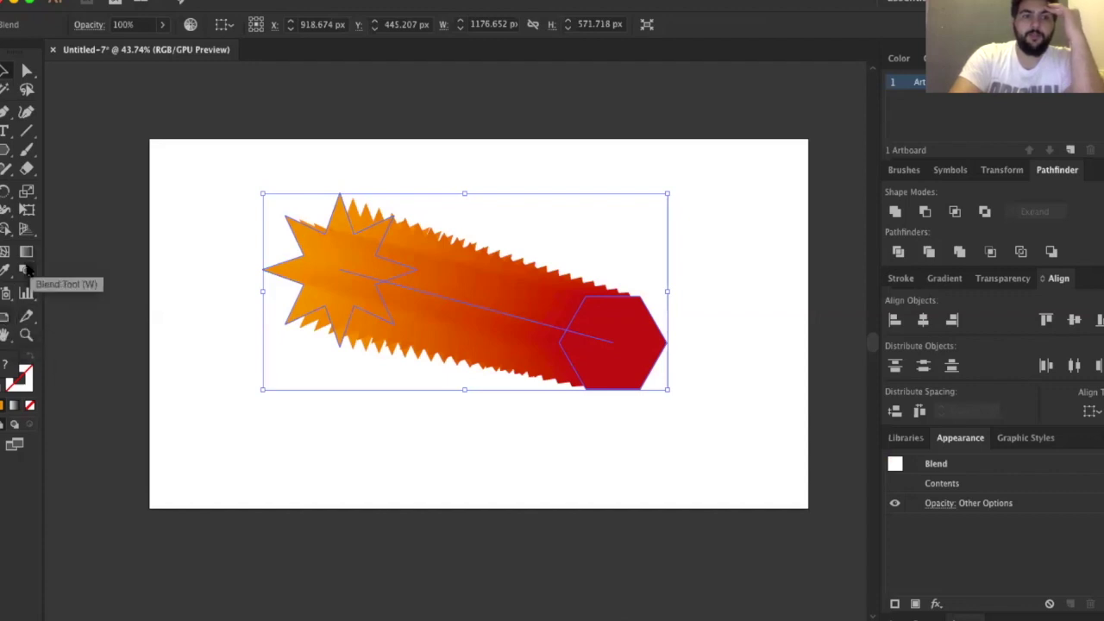
# - Change the blend spacing to Specified Distance of 6 px with Preview on, then reselect it
pyautogui.doubleClick(25, 270)
pyautogui.click(632, 138)
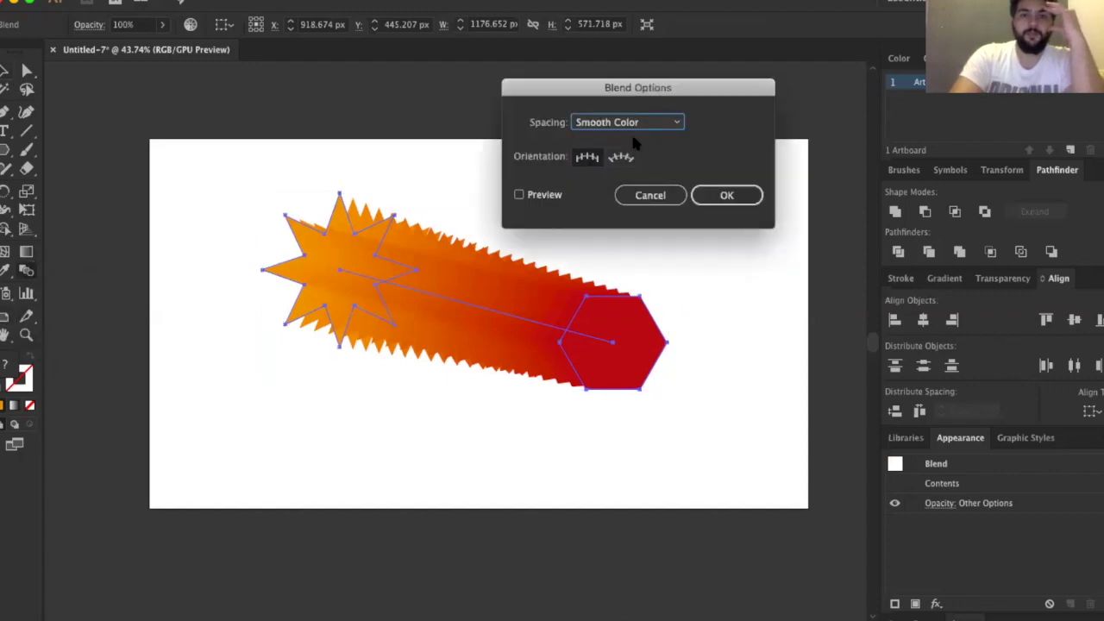
pyautogui.click(550, 195)
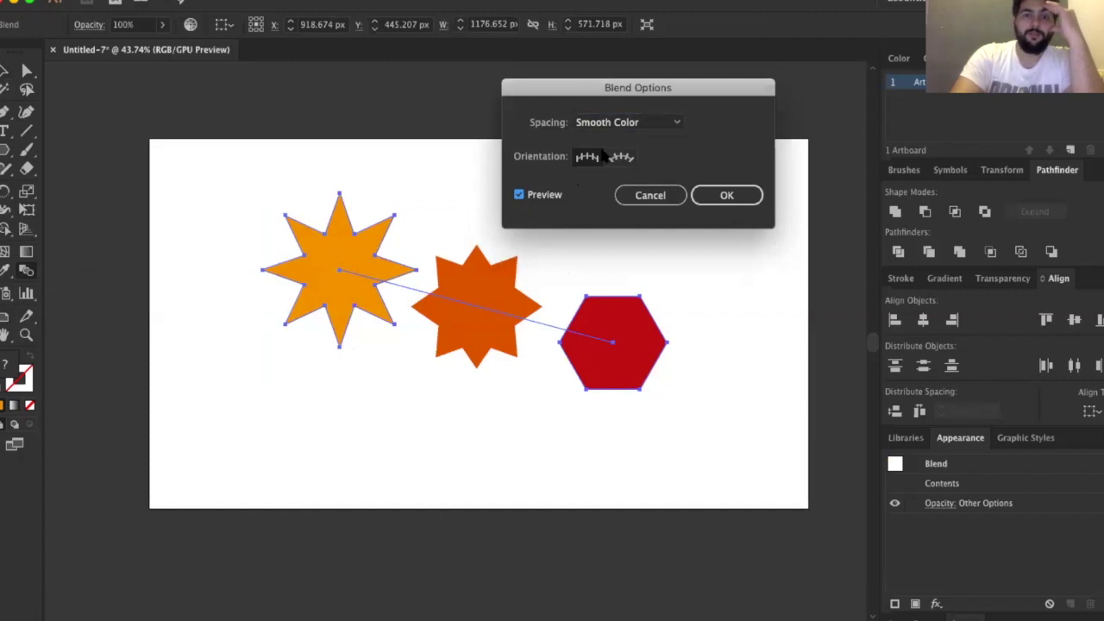
pyautogui.click(623, 124)
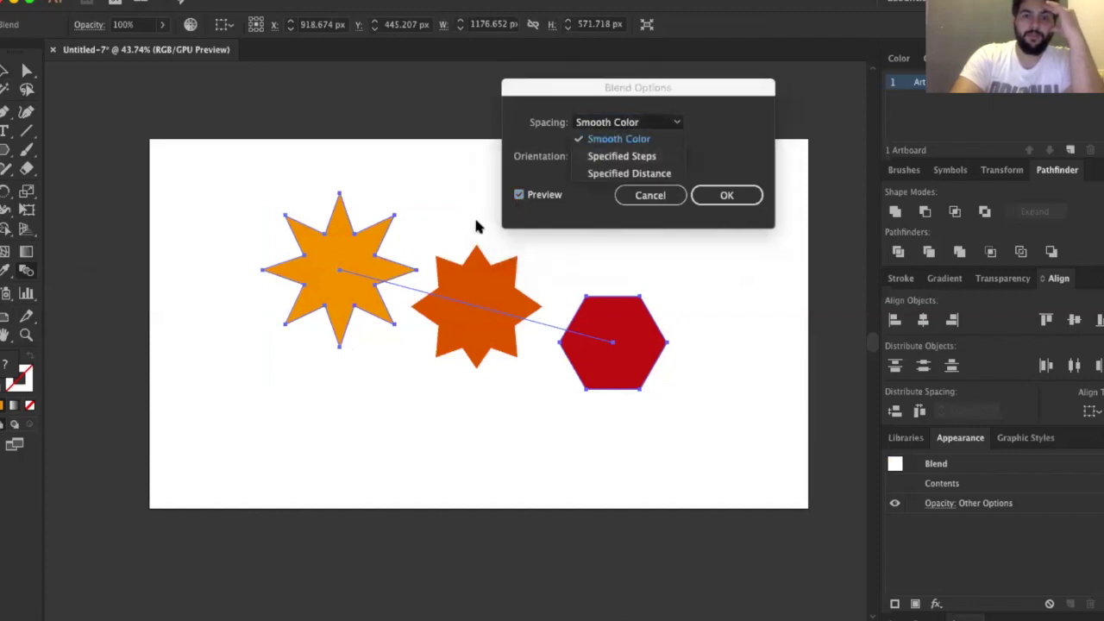
pyautogui.click(634, 141)
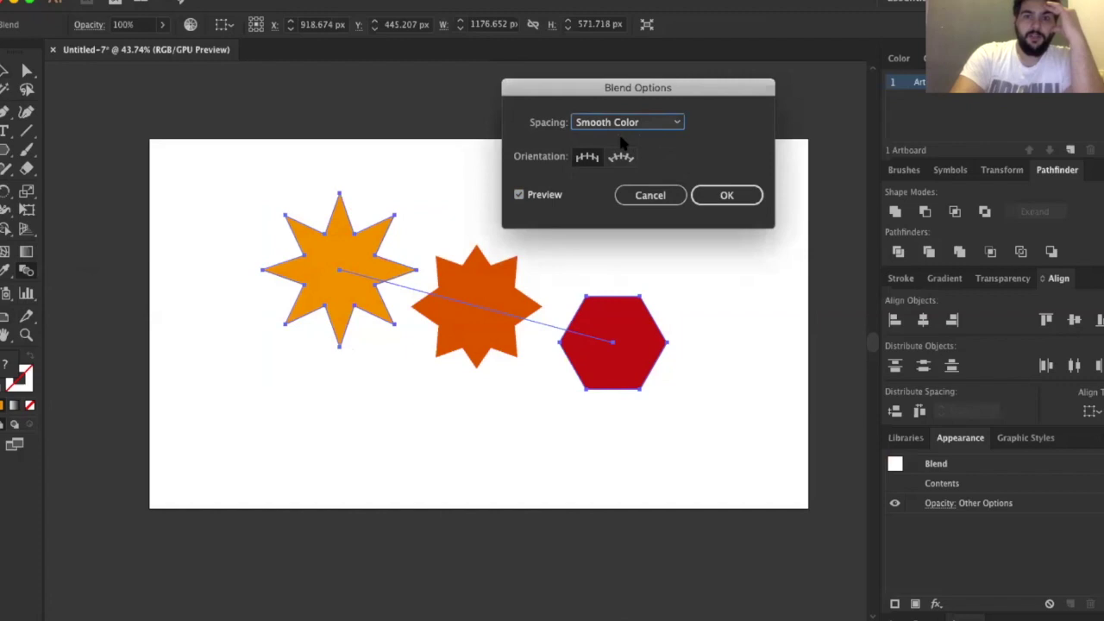
pyautogui.click(632, 125)
pyautogui.click(623, 174)
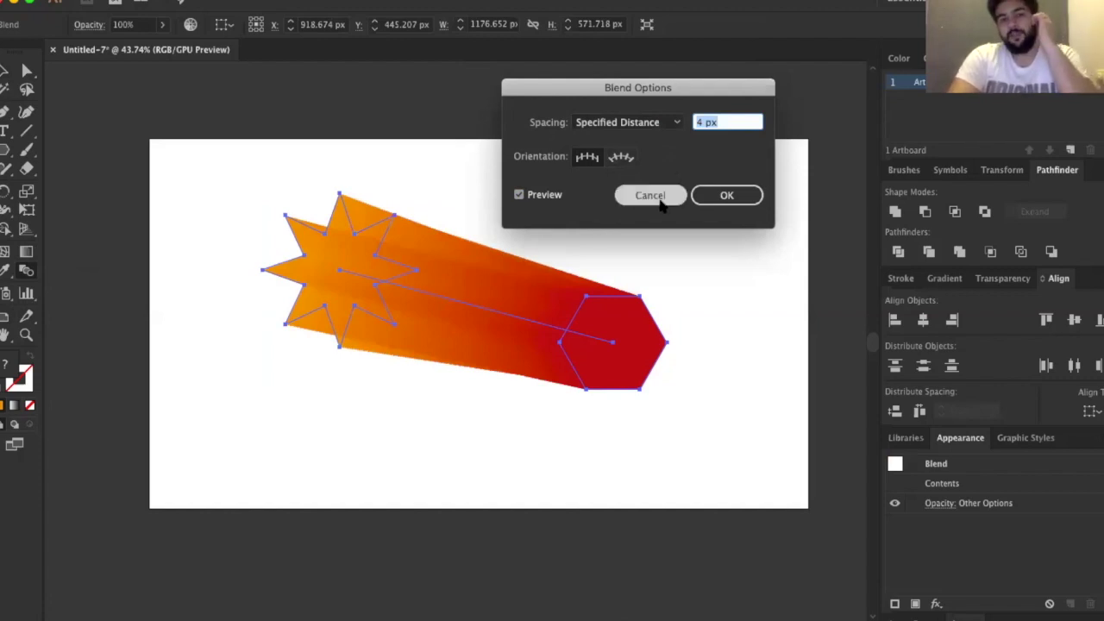
pyautogui.write('6')
pyautogui.click(717, 192)
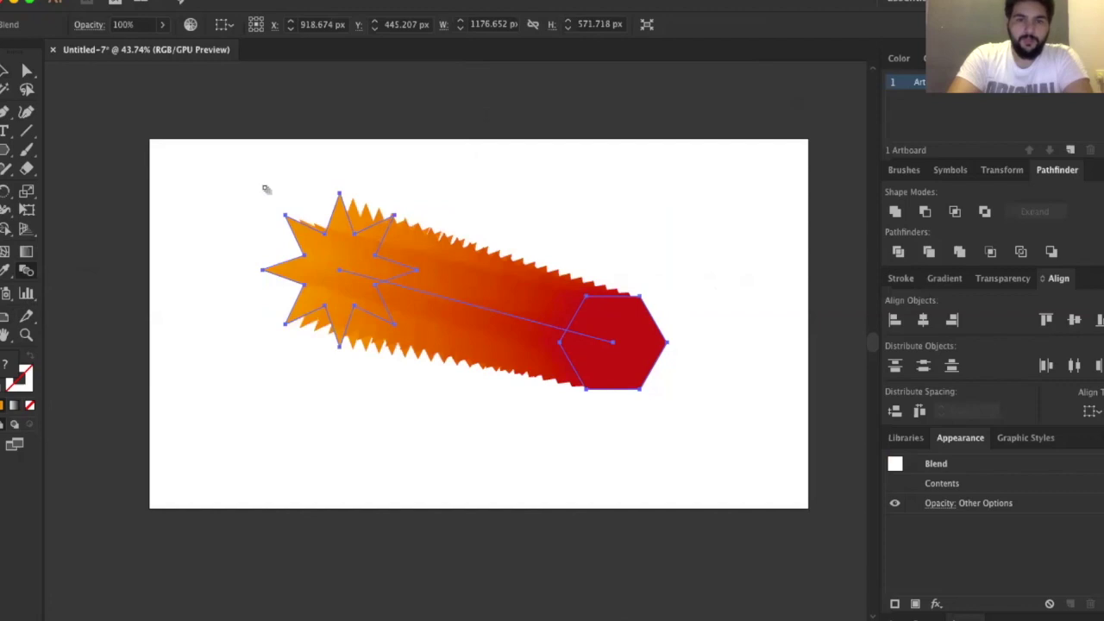
pyautogui.click(512, 244)
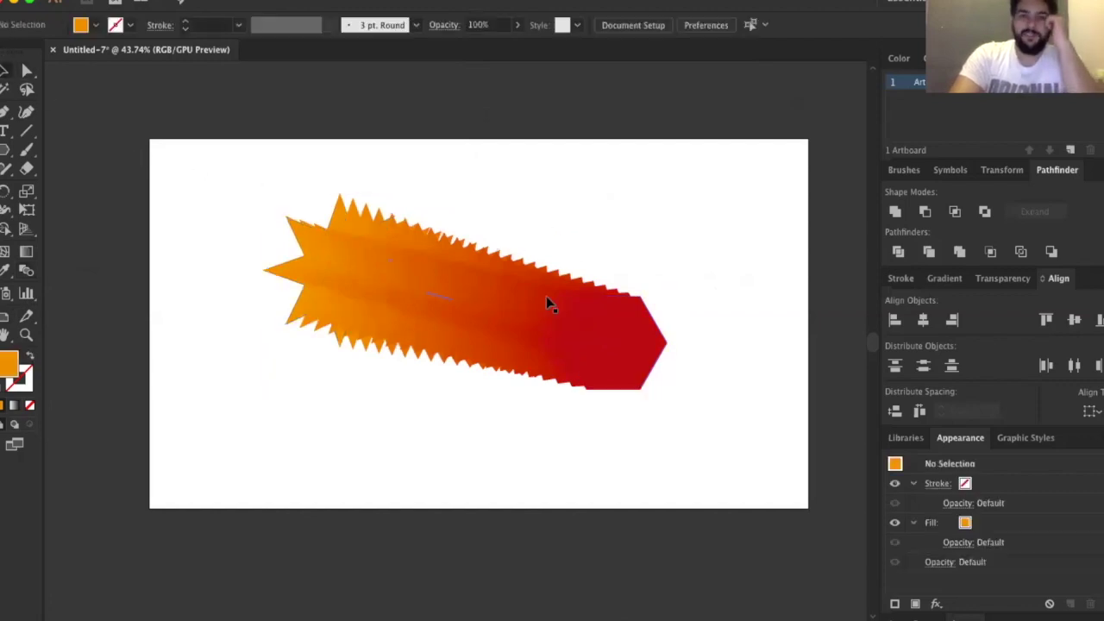
pyautogui.click(543, 302)
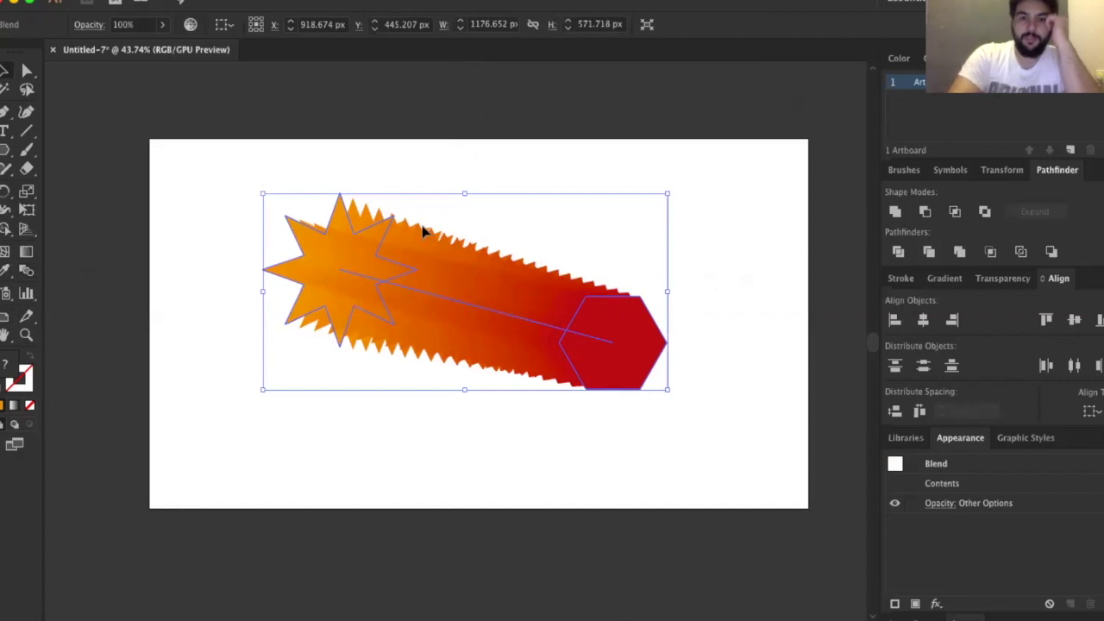
# - In the blend's isolation mode, try moving the star (undone), then raise the hexagon end
pyautogui.doubleClick(350, 273)
pyautogui.moveTo(351, 276)
pyautogui.mouseDown()
pyautogui.moveTo(301, 355)
pyautogui.moveTo(382, 209)
pyautogui.moveTo(372, 332)
pyautogui.moveTo(364, 259)
pyautogui.moveTo(628, 235)
pyautogui.moveTo(370, 249)
pyautogui.moveTo(303, 299)
pyautogui.mouseUp()
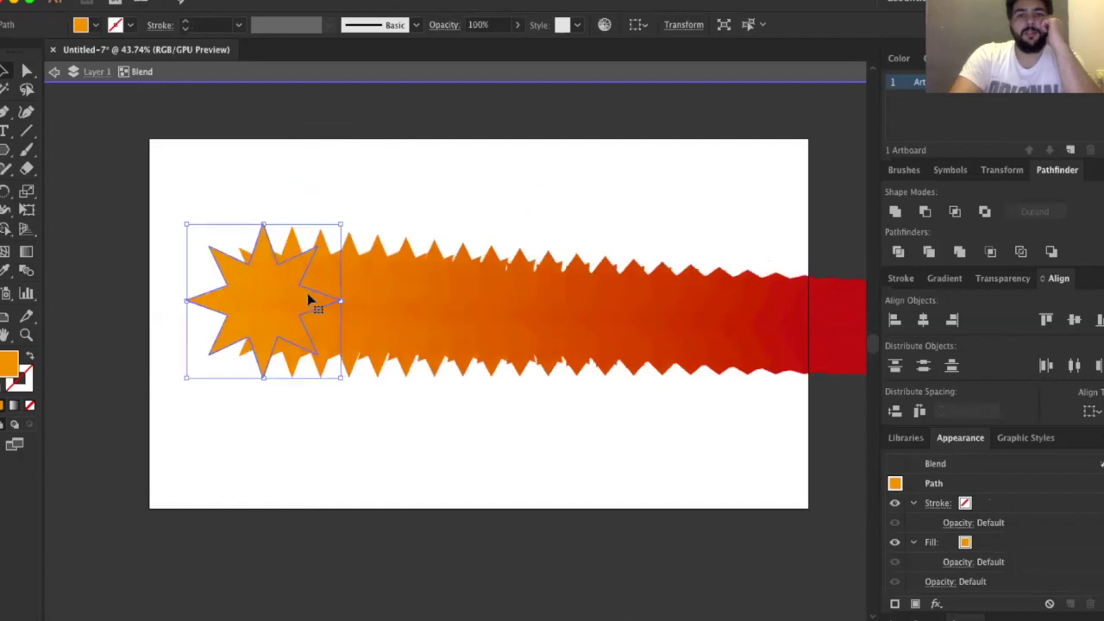
pyautogui.hotkey('ctrl', 'z')
pyautogui.hotkey('ctrl', 'z')
pyautogui.hotkey('ctrl', 'z')
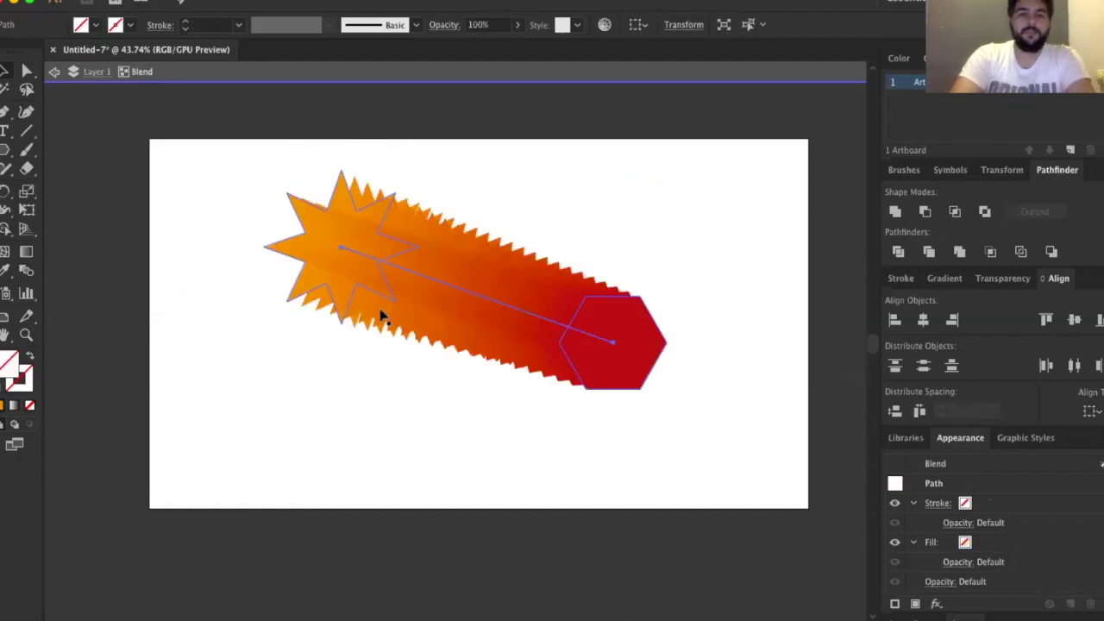
pyautogui.moveTo(627, 352)
pyautogui.mouseDown()
pyautogui.moveTo(520, 421)
pyautogui.moveTo(642, 267)
pyautogui.moveTo(611, 399)
pyautogui.moveTo(712, 486)
pyautogui.moveTo(560, 353)
pyautogui.moveTo(377, 340)
pyautogui.moveTo(408, 268)
pyautogui.moveTo(601, 253)
pyautogui.moveTo(599, 315)
pyautogui.moveTo(552, 358)
pyautogui.moveTo(624, 255)
pyautogui.moveTo(518, 379)
pyautogui.moveTo(553, 367)
pyautogui.moveTo(621, 284)
pyautogui.mouseUp()
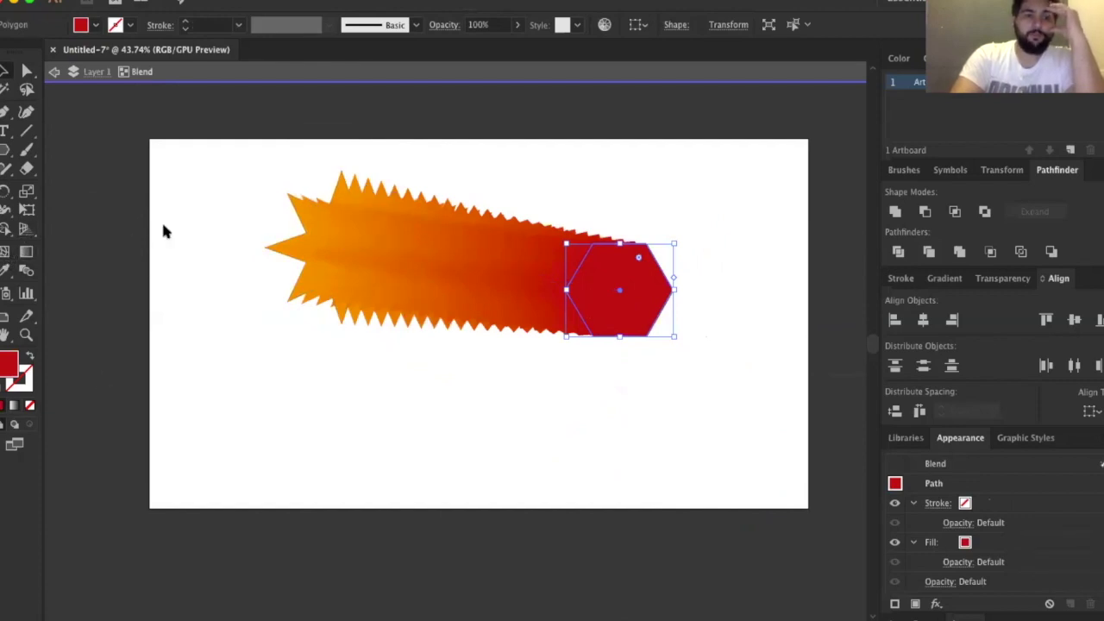
pyautogui.click(360, 244)
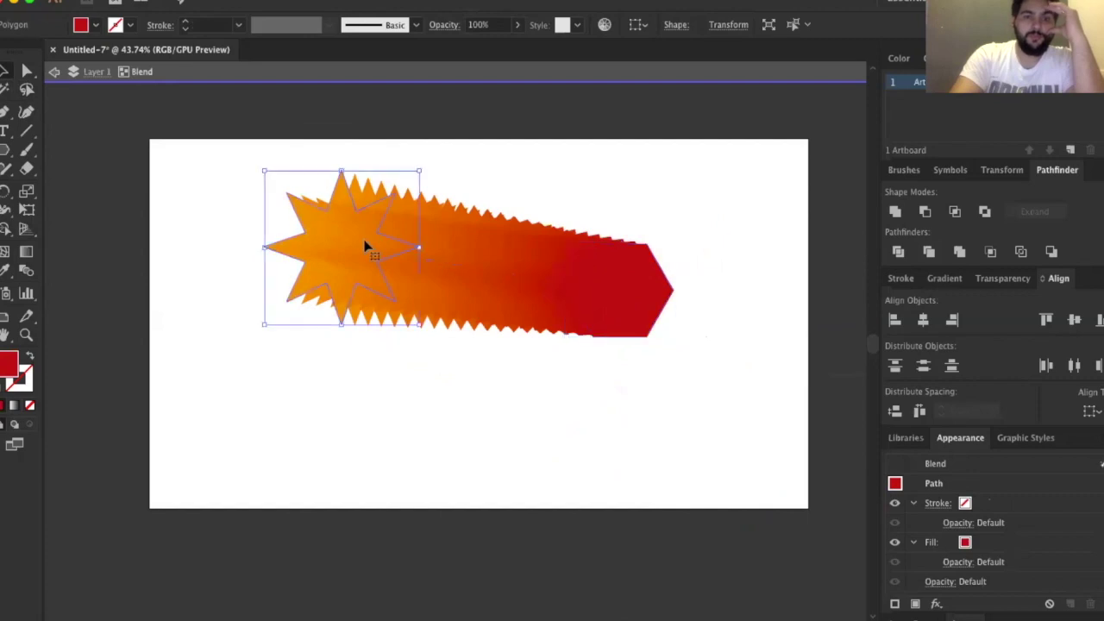
pyautogui.click(84, 24)
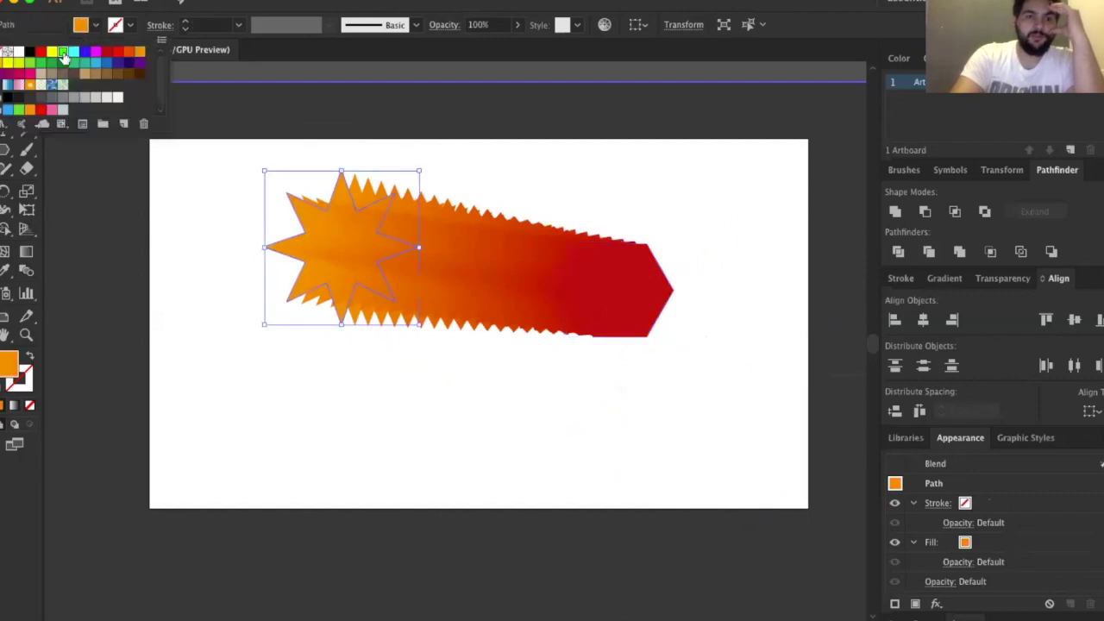
# - Try several swatches on the star and settle on a dark magenta fill
pyautogui.click(64, 55)
pyautogui.click(86, 68)
pyautogui.click(62, 84)
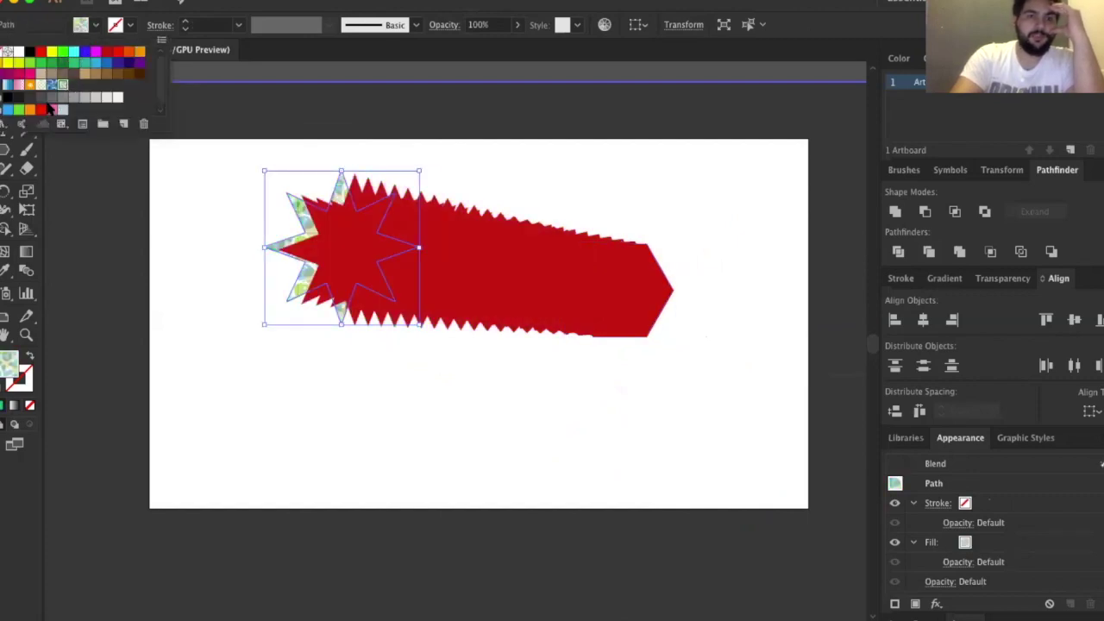
pyautogui.click(19, 76)
pyautogui.click(10, 76)
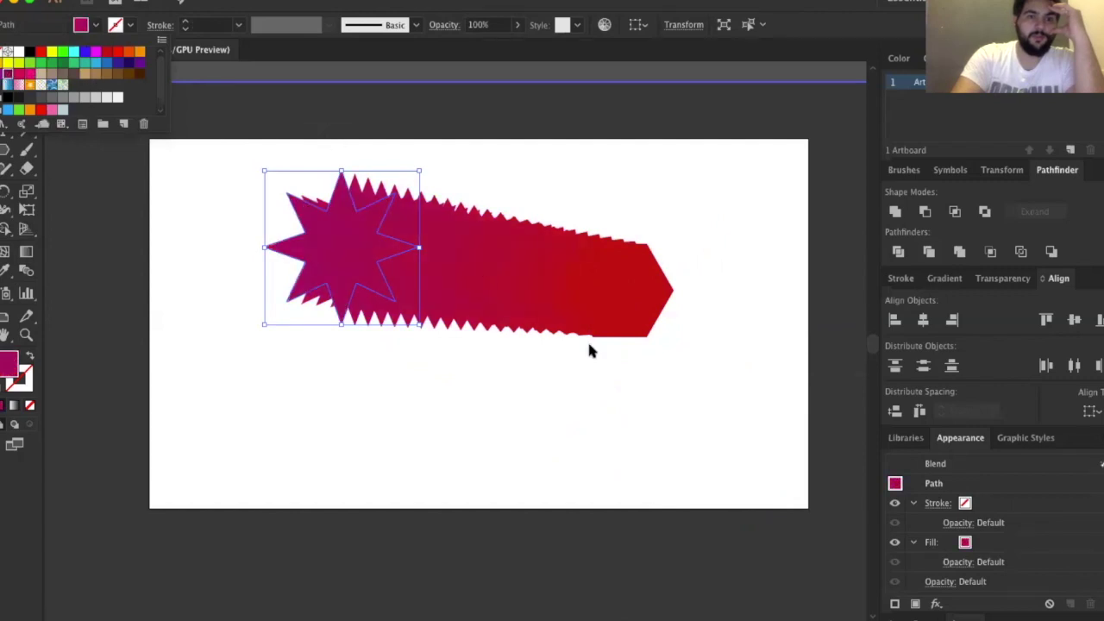
pyautogui.click(647, 306)
# - Fill the hexagon with bright magenta and deselect to view the blend
pyautogui.click(649, 297)
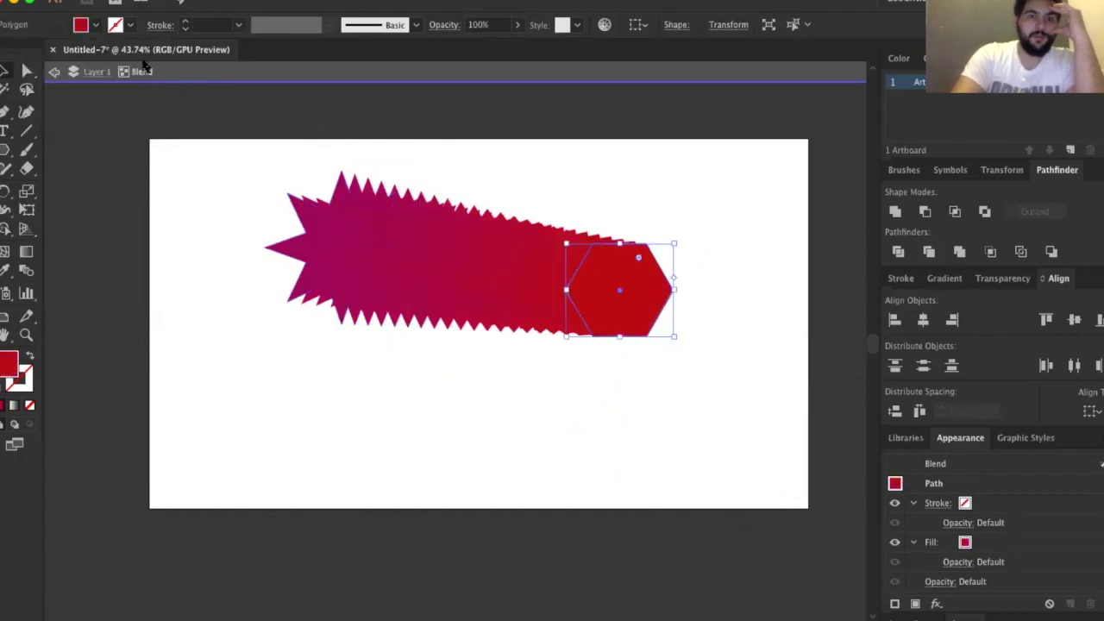
pyautogui.click(95, 25)
pyautogui.click(10, 76)
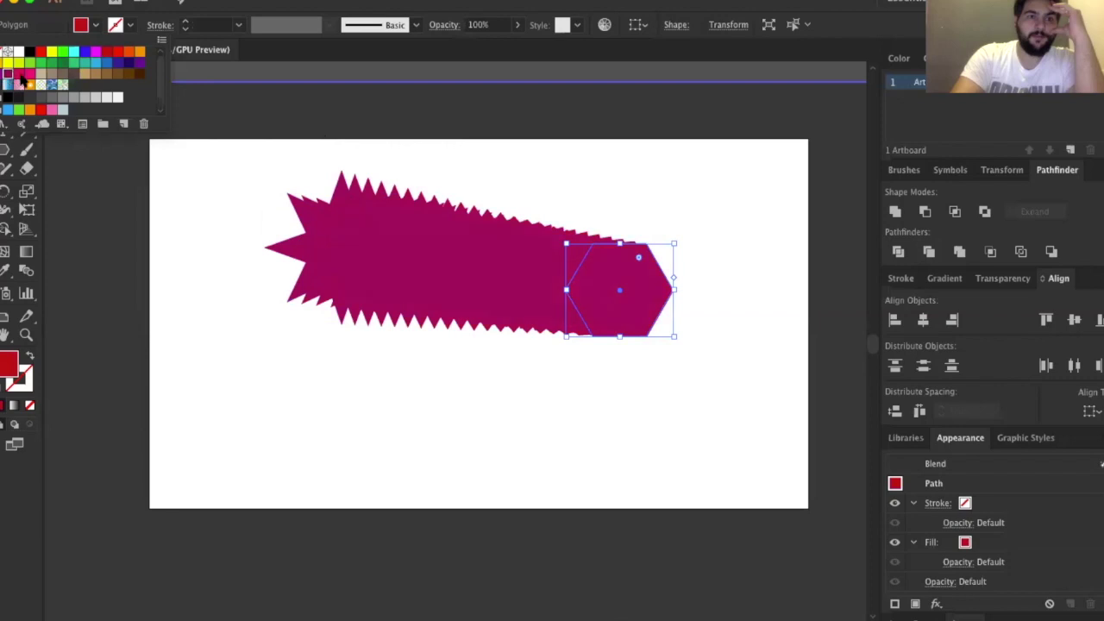
pyautogui.click(19, 75)
pyautogui.click(96, 53)
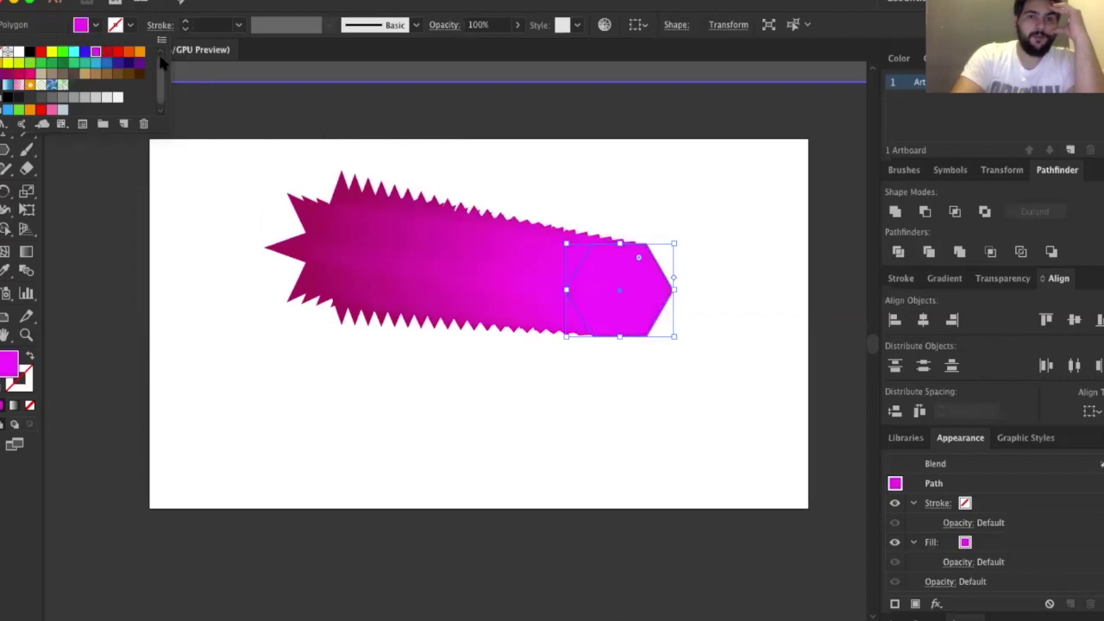
pyautogui.click(658, 203)
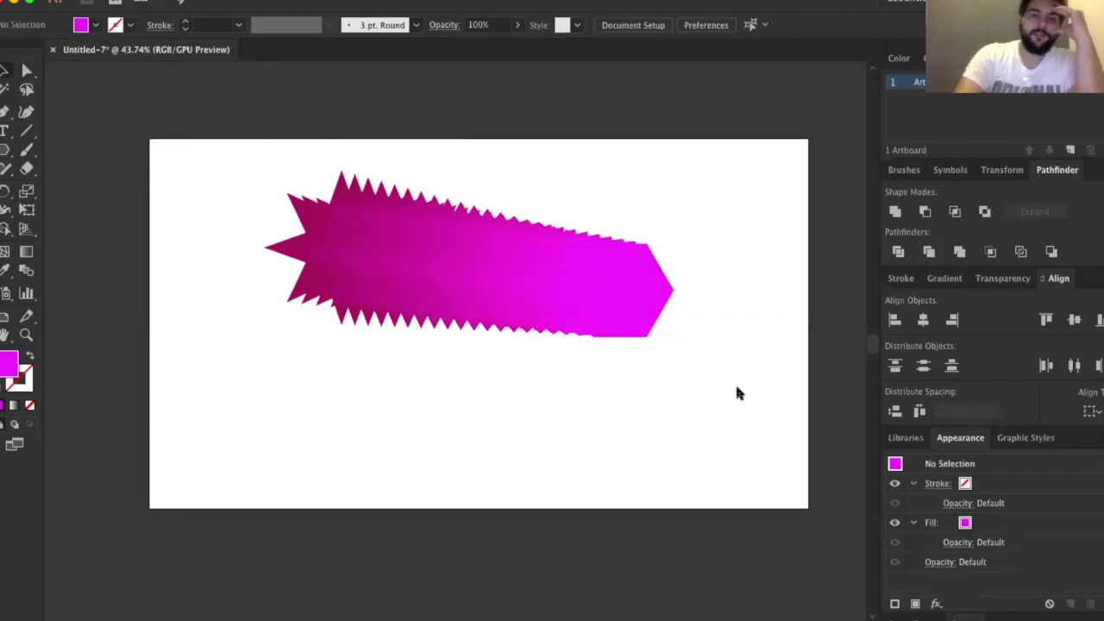
# - Experiment with rounding the star's and hexagon's corners, undoing the heavy rounding
pyautogui.click(471, 304)
pyautogui.press('a')
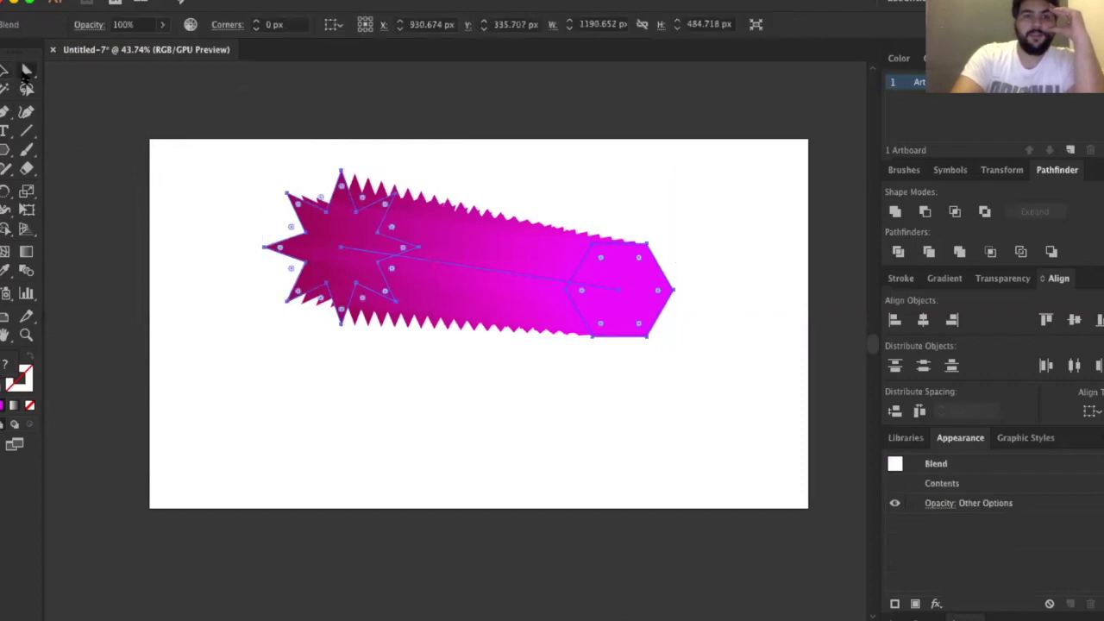
pyautogui.moveTo(390, 231); pyautogui.dragTo(393, 231)
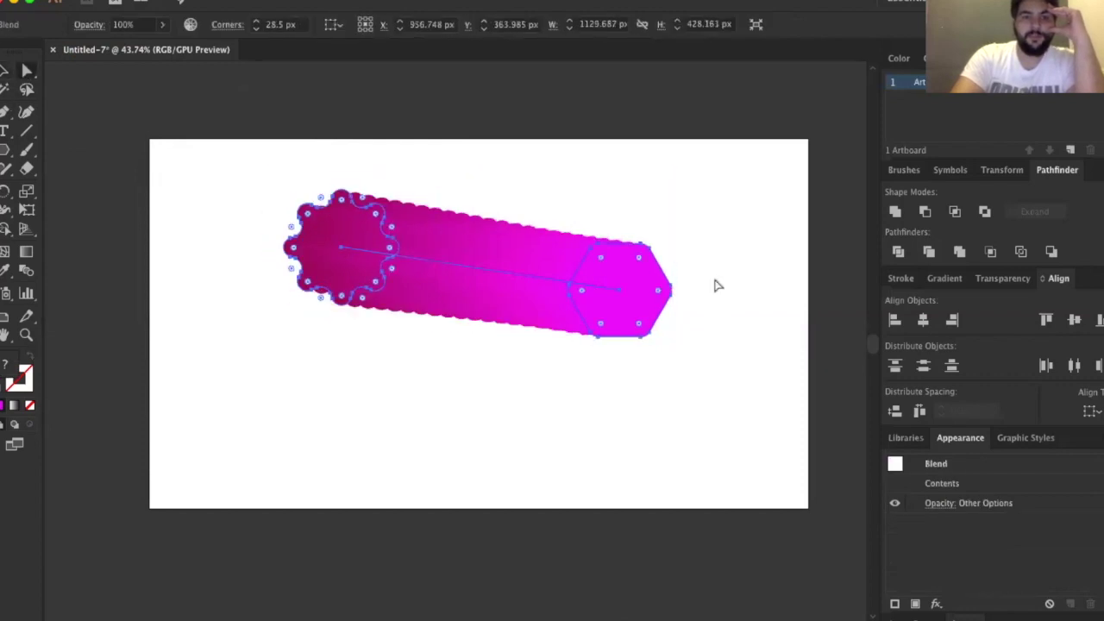
pyautogui.moveTo(632, 284); pyautogui.dragTo(624, 290)
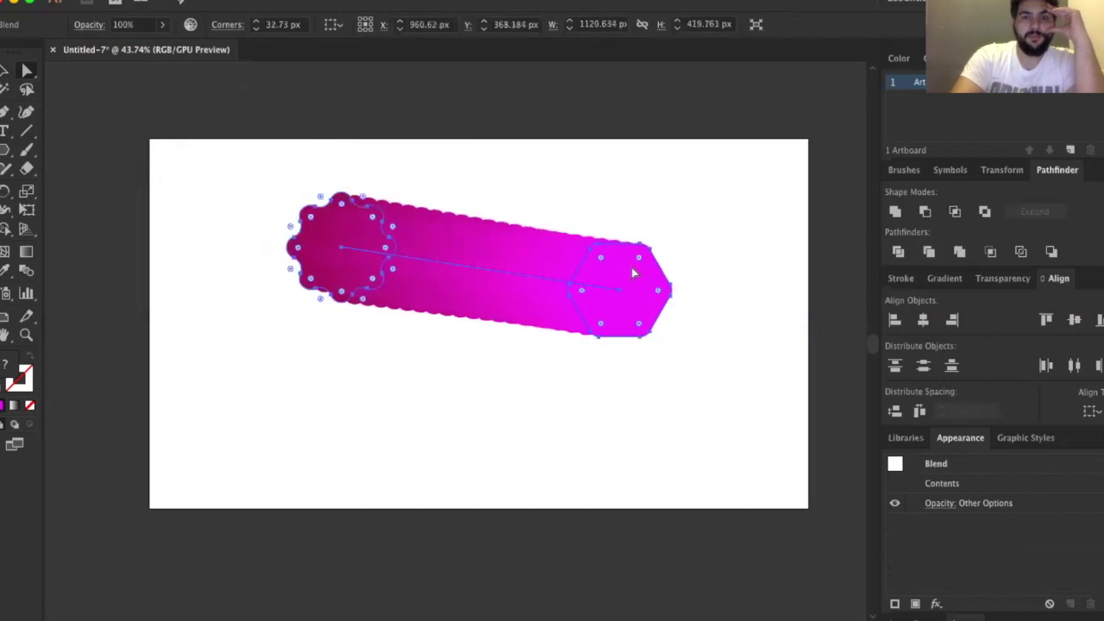
pyautogui.moveTo(617, 303); pyautogui.dragTo(616, 300)
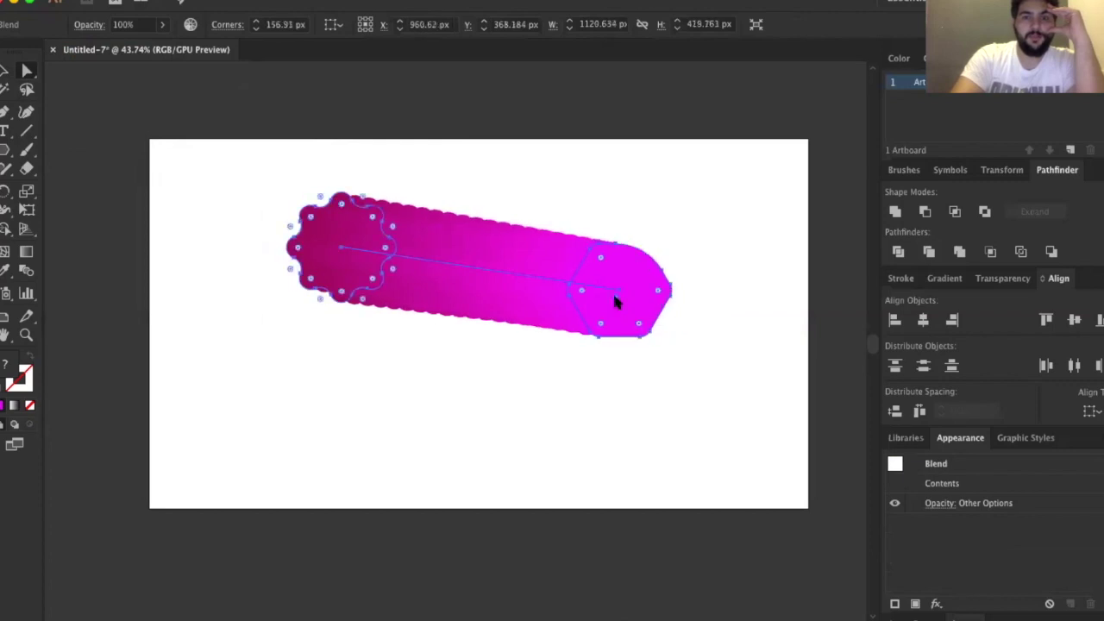
pyautogui.hotkey('ctrl', 'z')
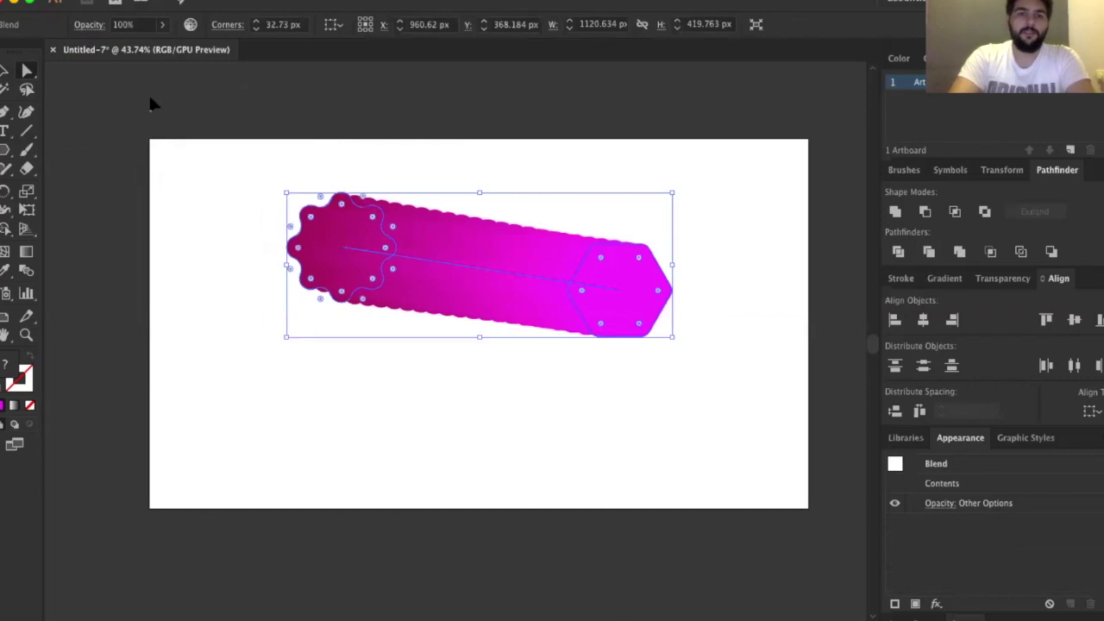
# - Select the whole plum-to-magenta blend and delete it
pyautogui.click(4, 69)
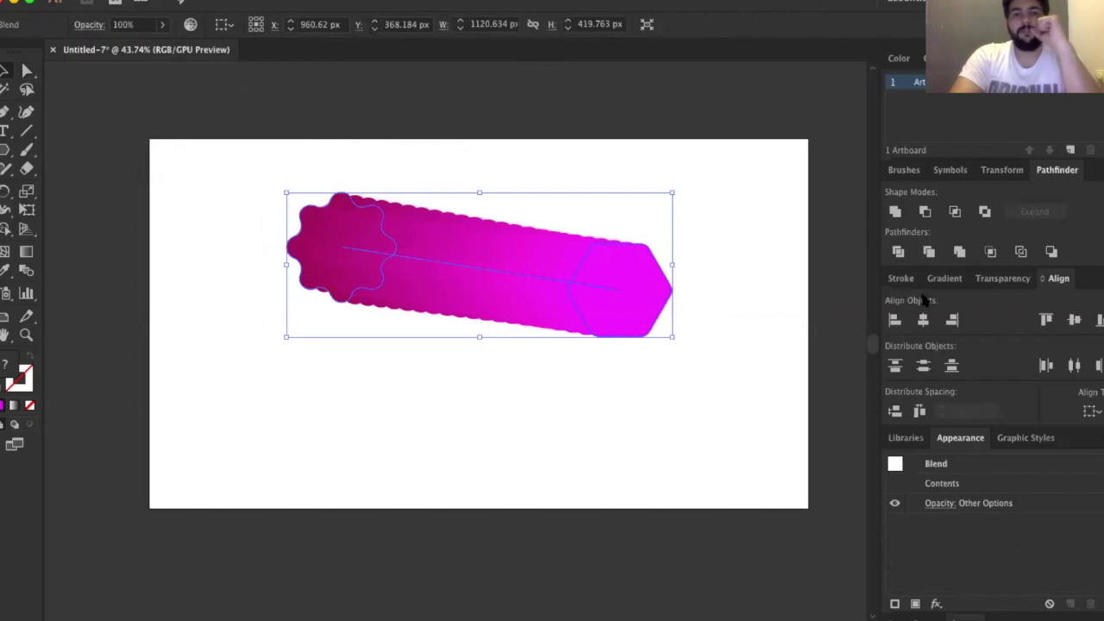
pyautogui.click(513, 123)
pyautogui.click(487, 255)
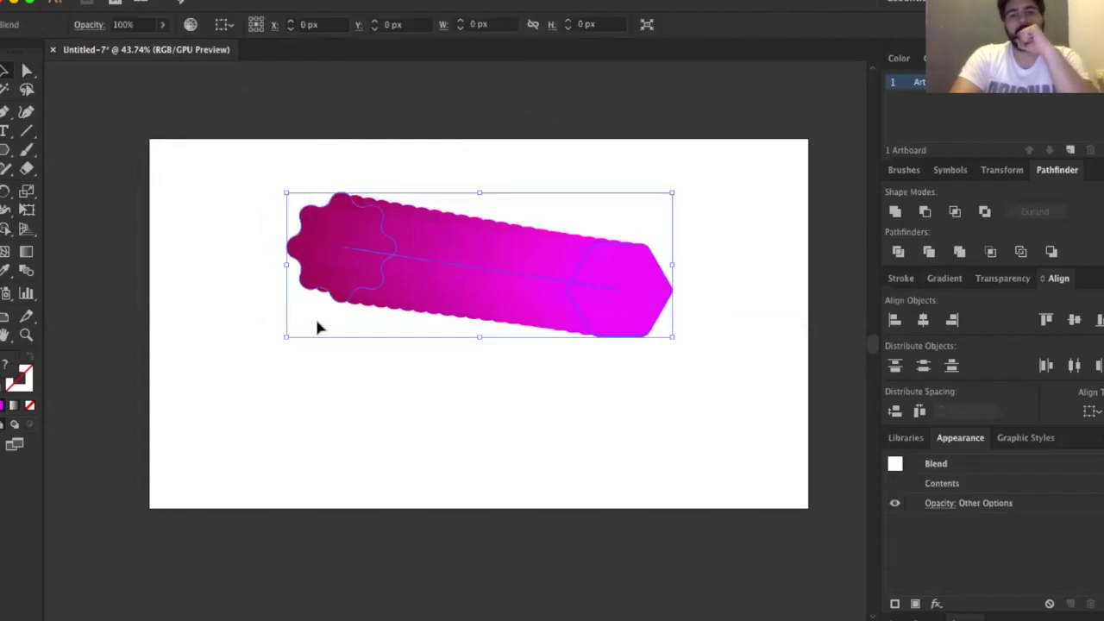
pyautogui.click(562, 185)
pyautogui.click(397, 311)
pyautogui.press('Delete')
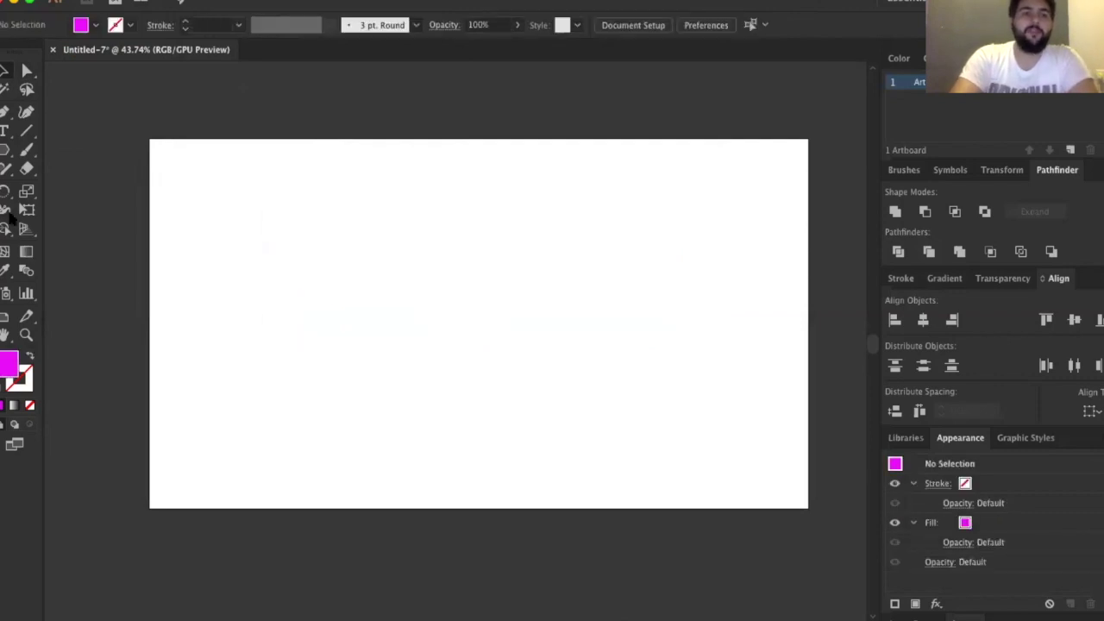
# - Draw a magenta hexagon at upper left and place a copy at lower right
pyautogui.click(5, 154)
pyautogui.moveTo(186, 166); pyautogui.dragTo(194, 201)
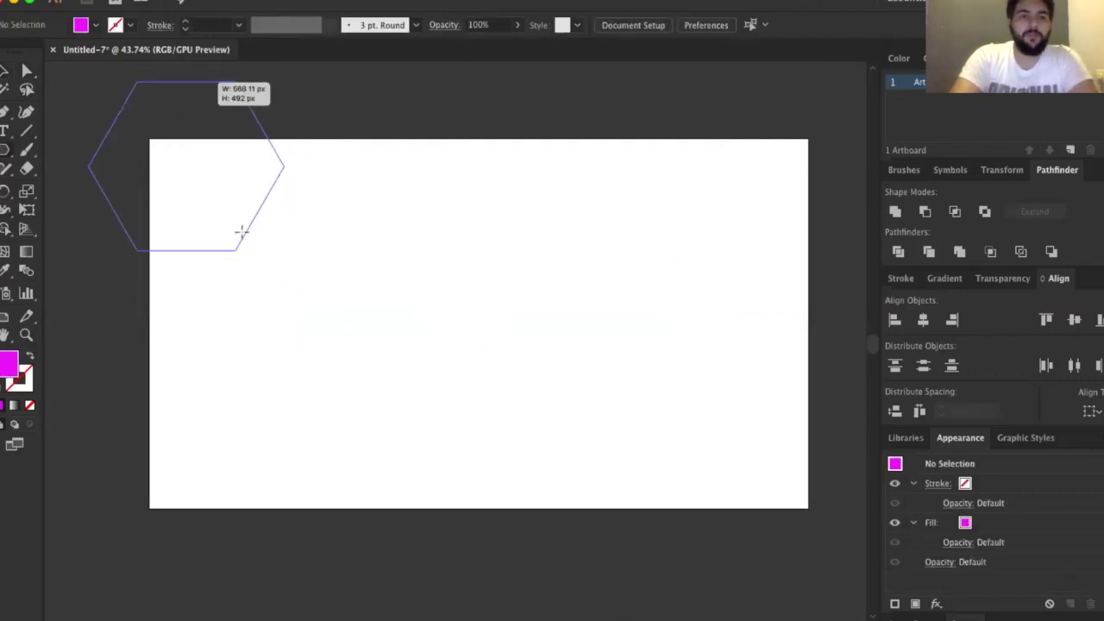
pyautogui.click(6, 71)
pyautogui.moveTo(250, 175); pyautogui.dragTo(386, 248)
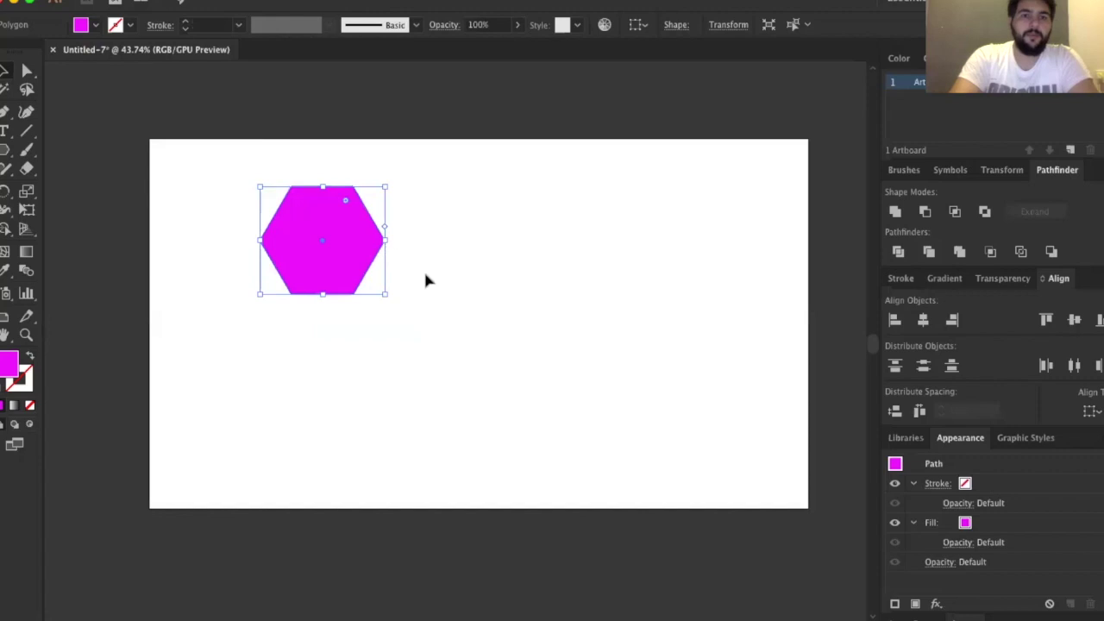
pyautogui.moveTo(370, 207); pyautogui.dragTo(549, 386)
pyautogui.moveTo(540, 195); pyautogui.dragTo(257, 440)
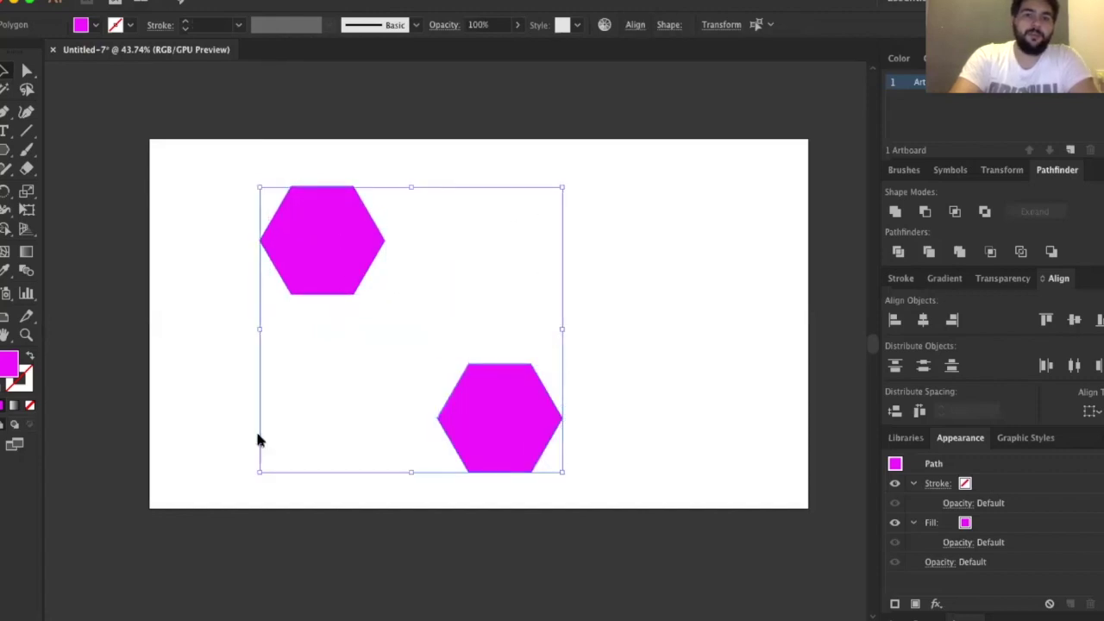
# - Recolor the upper hexagon dark navy from the Fill swatches
pyautogui.click(398, 237)
pyautogui.click(362, 231)
pyautogui.click(94, 25)
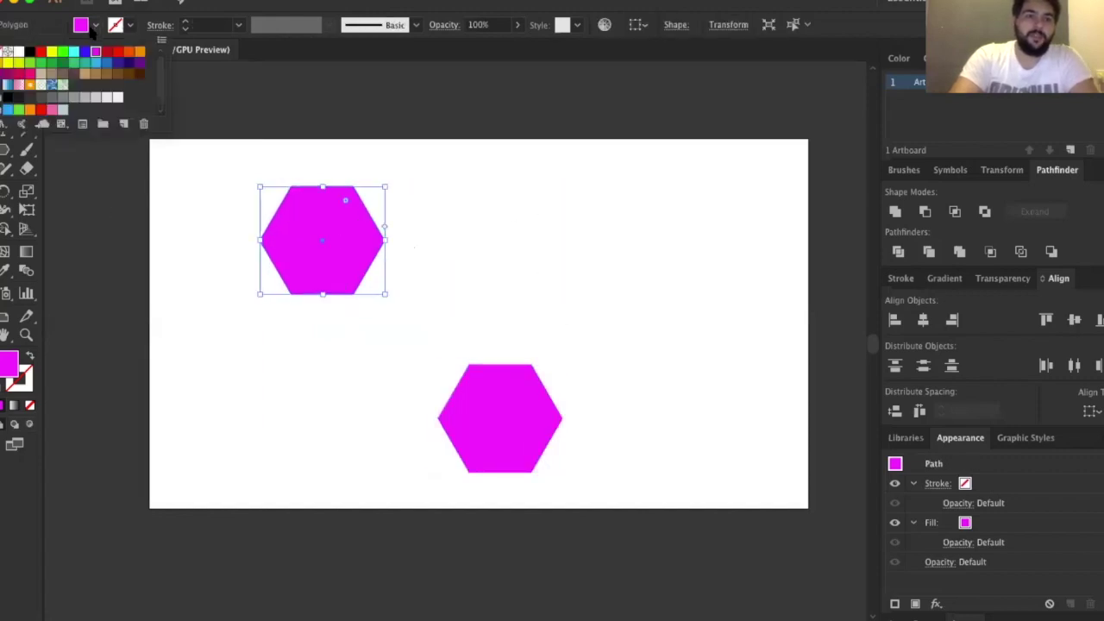
pyautogui.click(121, 64)
pyautogui.click(129, 62)
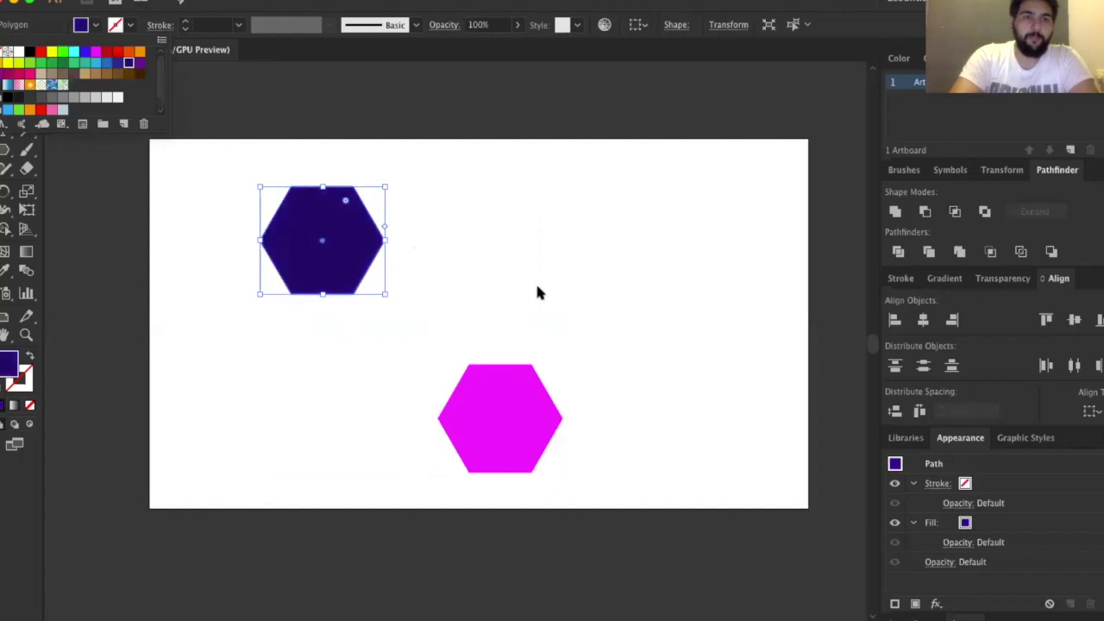
# - Blend the navy hexagon into the magenta one with the Blend tool
pyautogui.moveTo(592, 190); pyautogui.dragTo(293, 424)
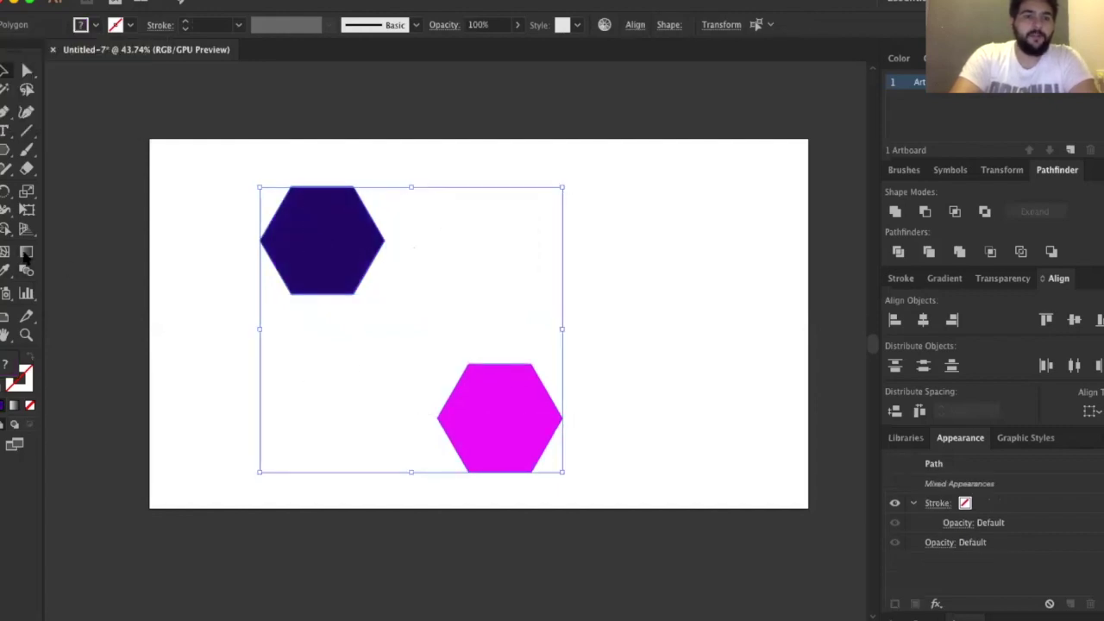
pyautogui.click(26, 252)
pyautogui.click(539, 437)
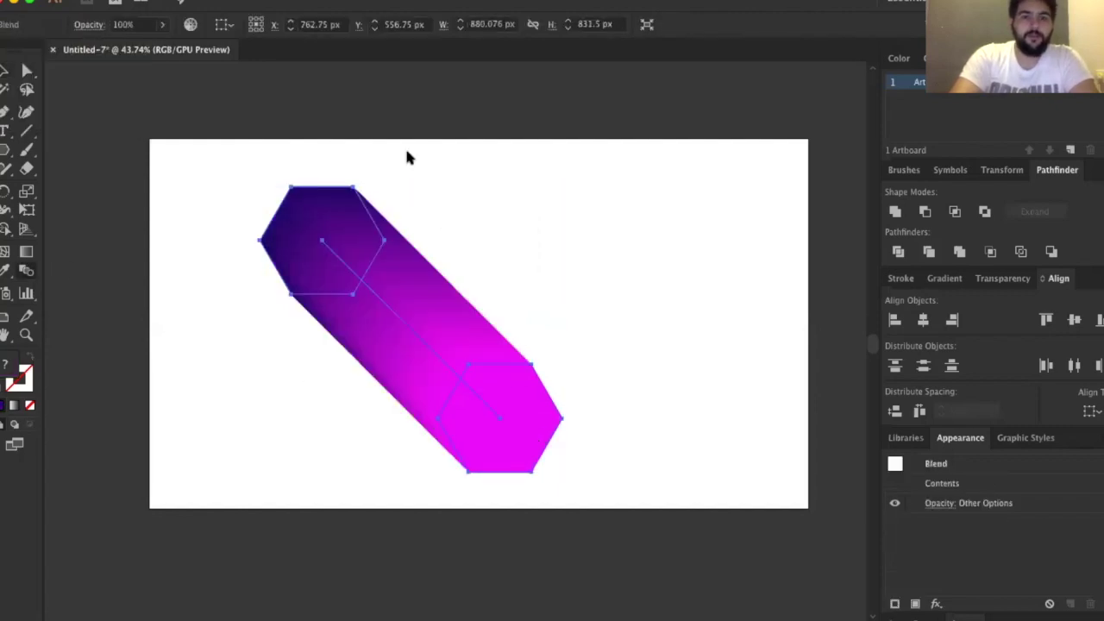
pyautogui.doubleClick(26, 272)
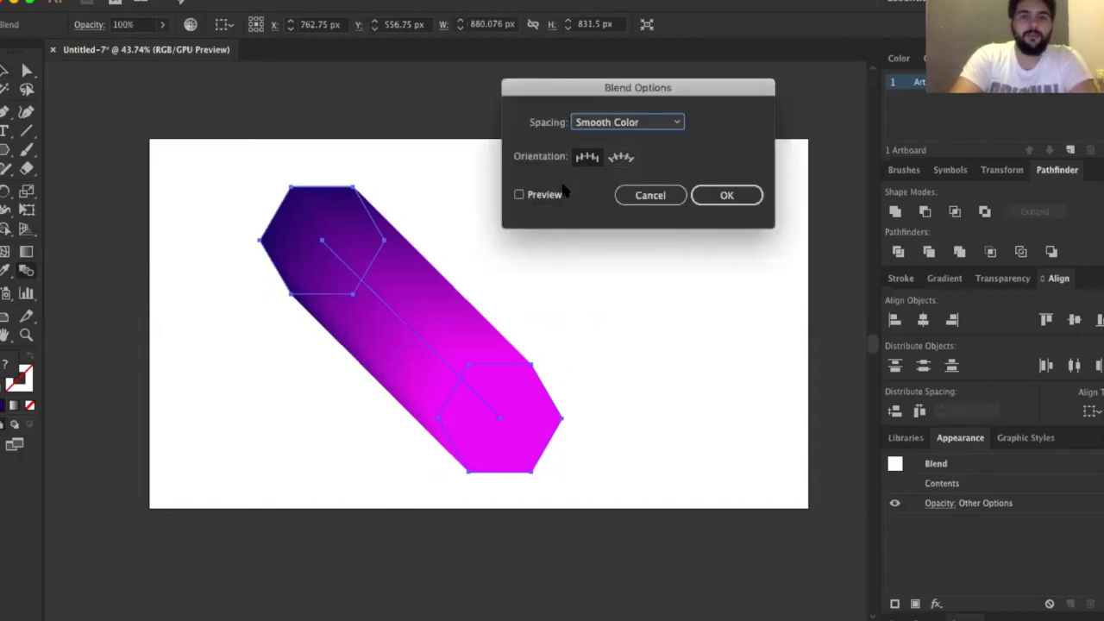
# - Set blend spacing to Specified Steps of 200 with Preview, then deselect
pyautogui.click(640, 128)
pyautogui.click(624, 156)
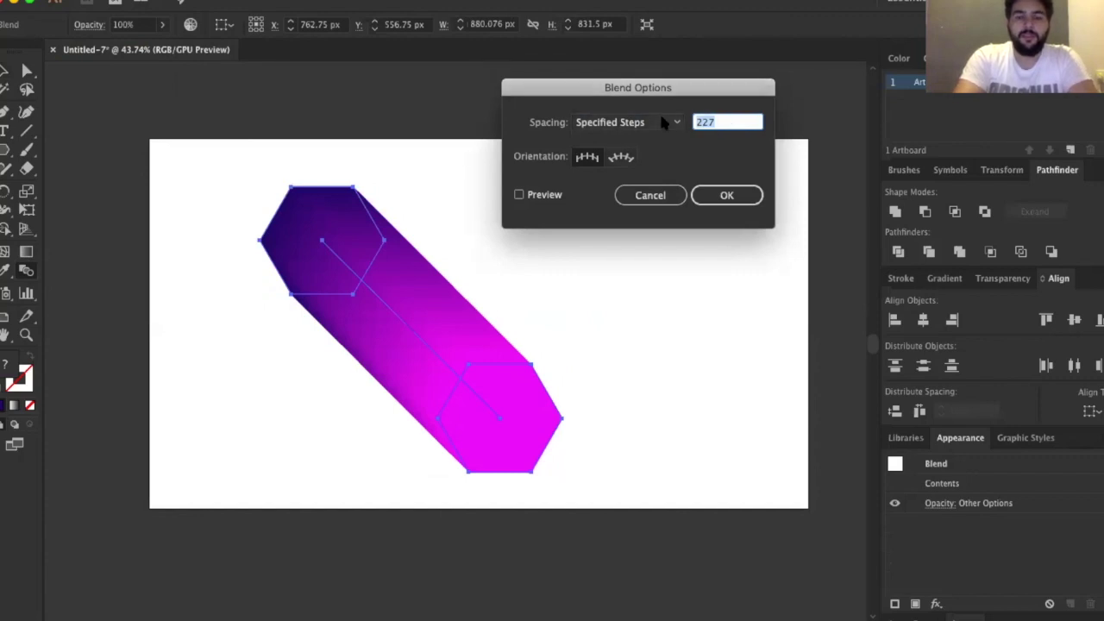
pyautogui.write('20')
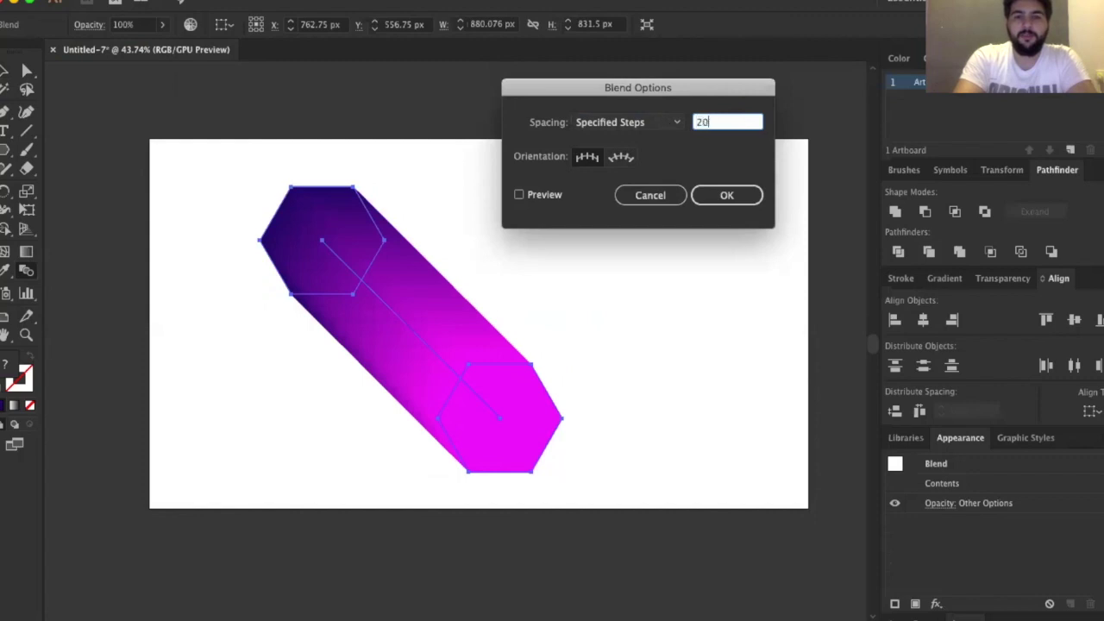
pyautogui.click(534, 196)
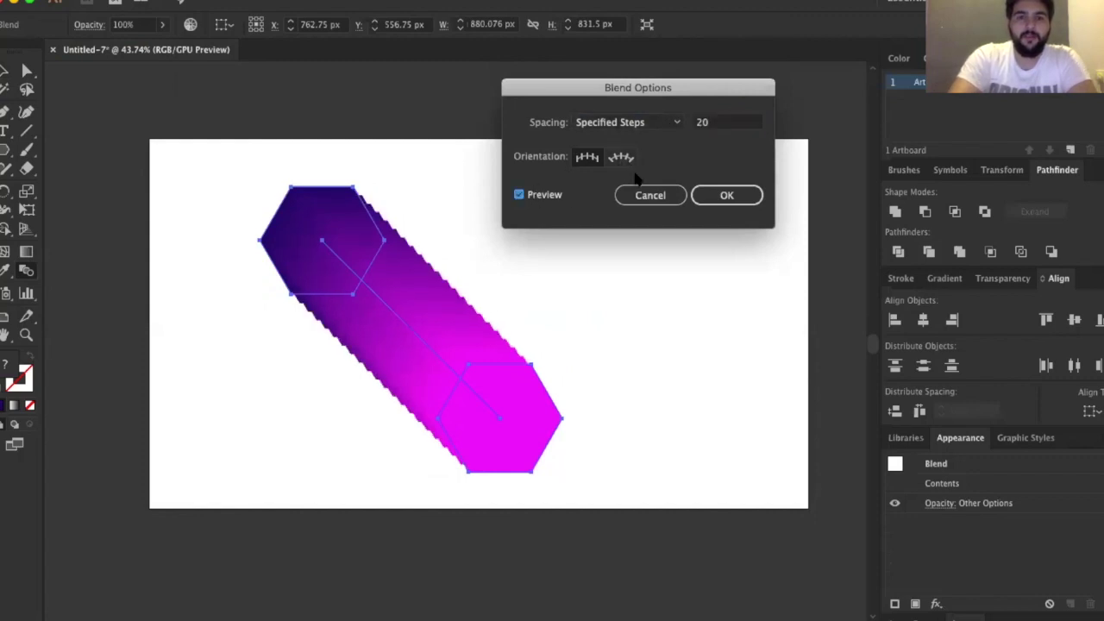
pyautogui.doubleClick(712, 126)
pyautogui.write('200')
pyautogui.doubleClick(546, 195)
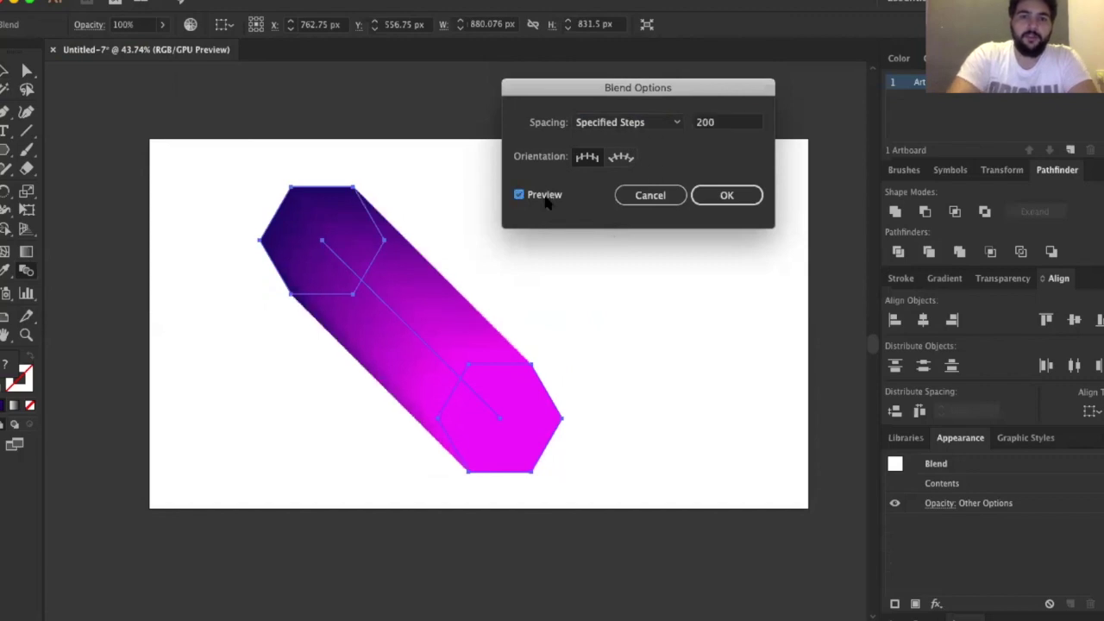
pyautogui.click(737, 201)
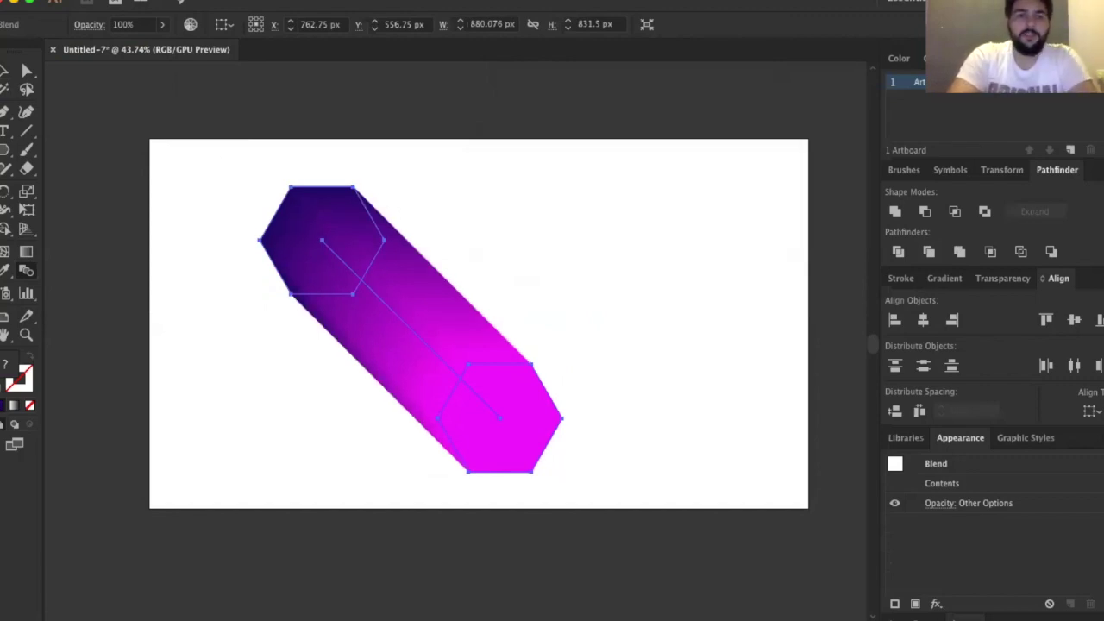
pyautogui.press('v')
pyautogui.click(624, 436)
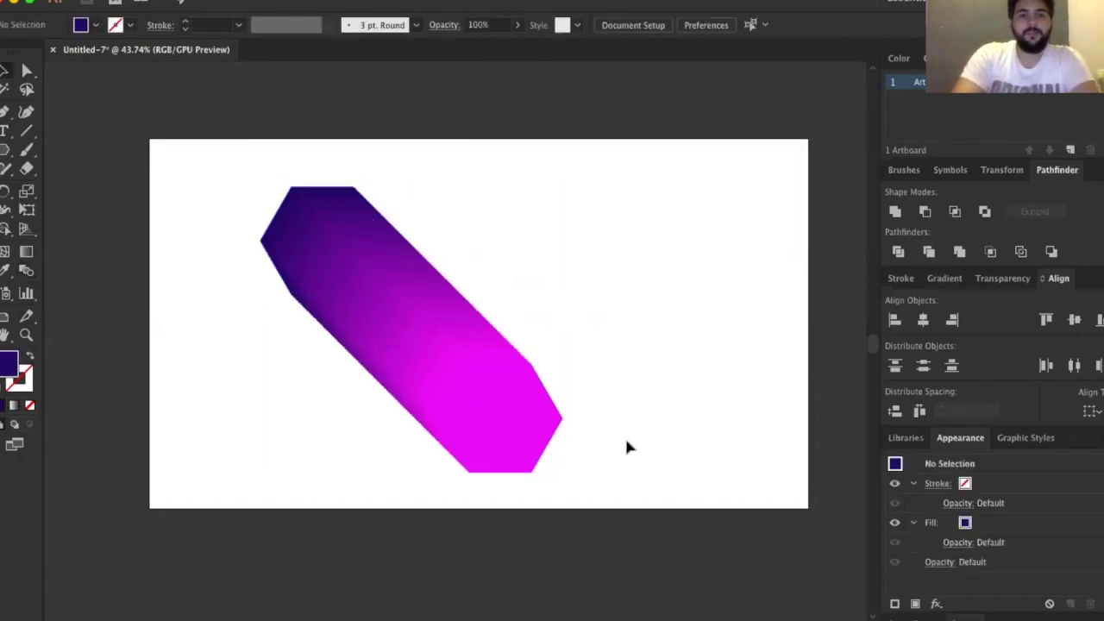
# - Inside the blend, move the magenta end hexagon up and to the right
pyautogui.click(372, 320)
pyautogui.doubleClick(515, 423)
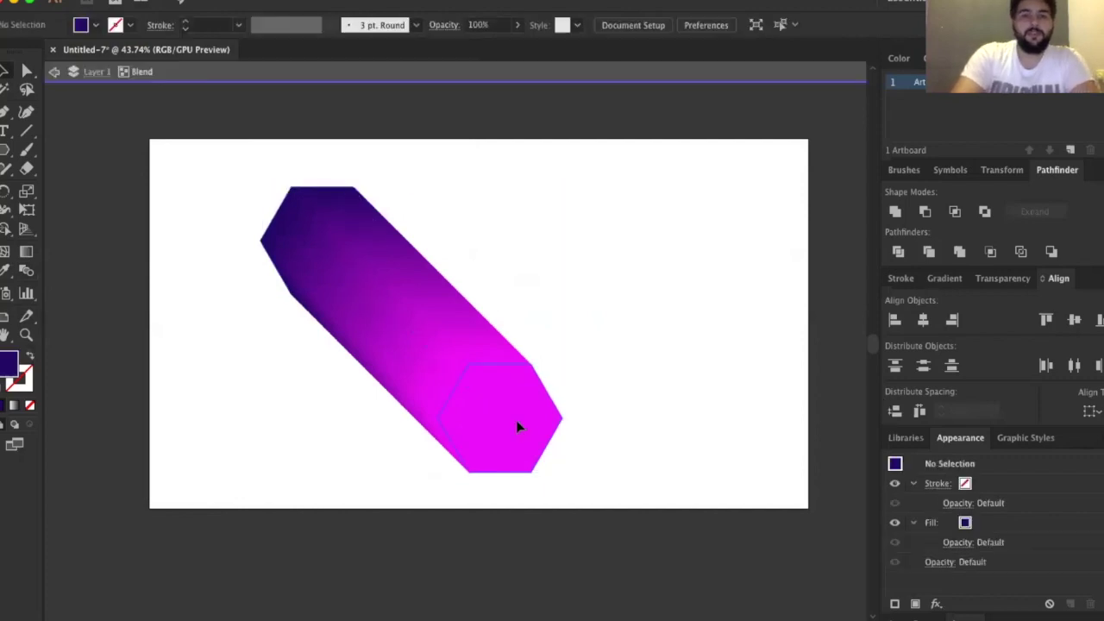
pyautogui.click(511, 423)
pyautogui.moveTo(512, 423)
pyautogui.mouseDown()
pyautogui.moveTo(638, 320)
pyautogui.moveTo(690, 229)
pyautogui.moveTo(646, 340)
pyautogui.moveTo(644, 332)
pyautogui.mouseUp()
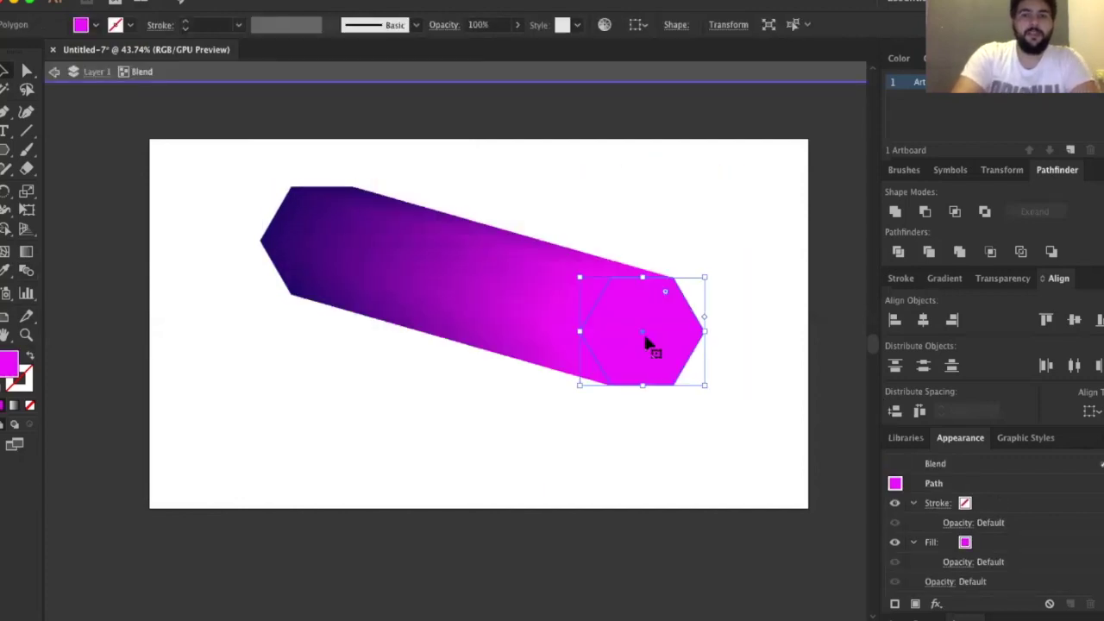
# - Fill the end hexagon red, exit the blend, and shift it slightly left
pyautogui.click(80, 24)
pyautogui.click(107, 50)
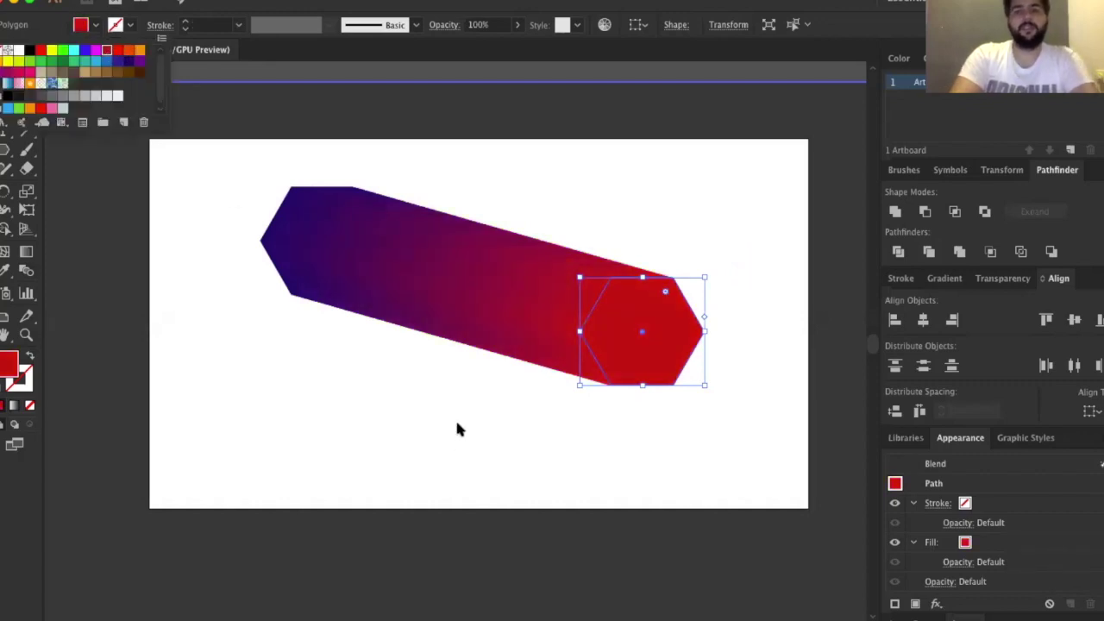
pyautogui.doubleClick(505, 431)
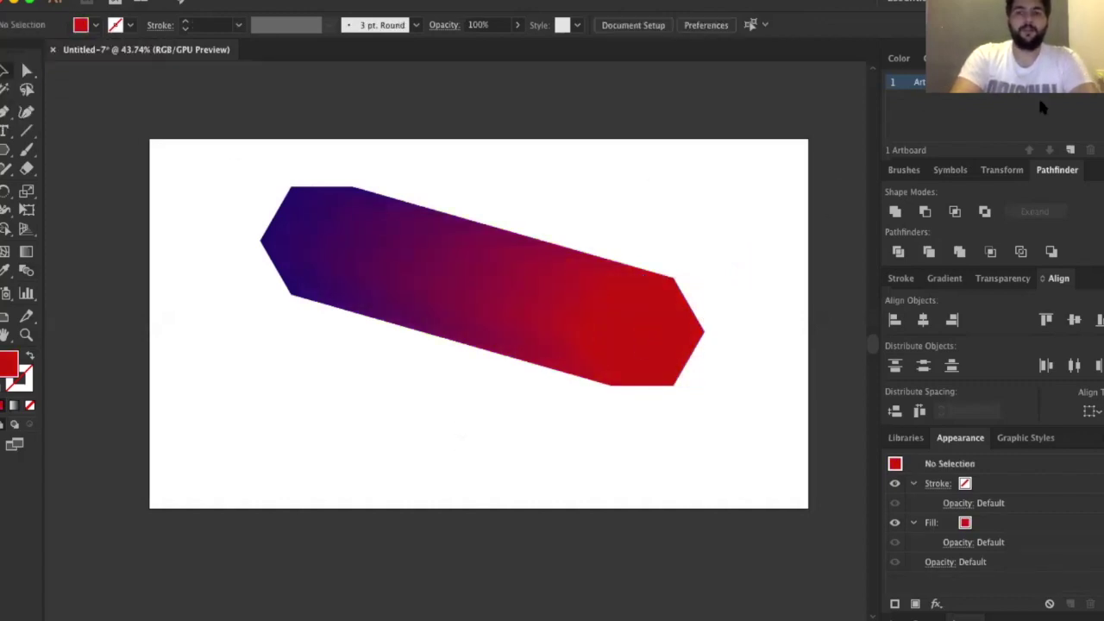
pyautogui.moveTo(596, 267); pyautogui.dragTo(567, 267)
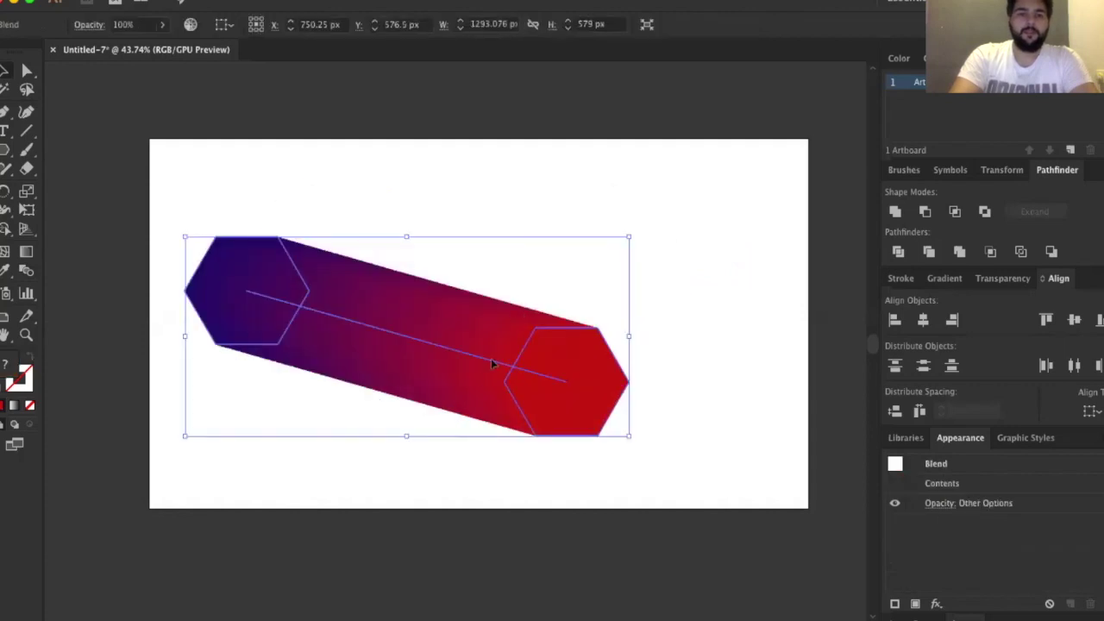
# - Add an anchor point midway along the blend's spine and select it
pyautogui.click(5, 112)
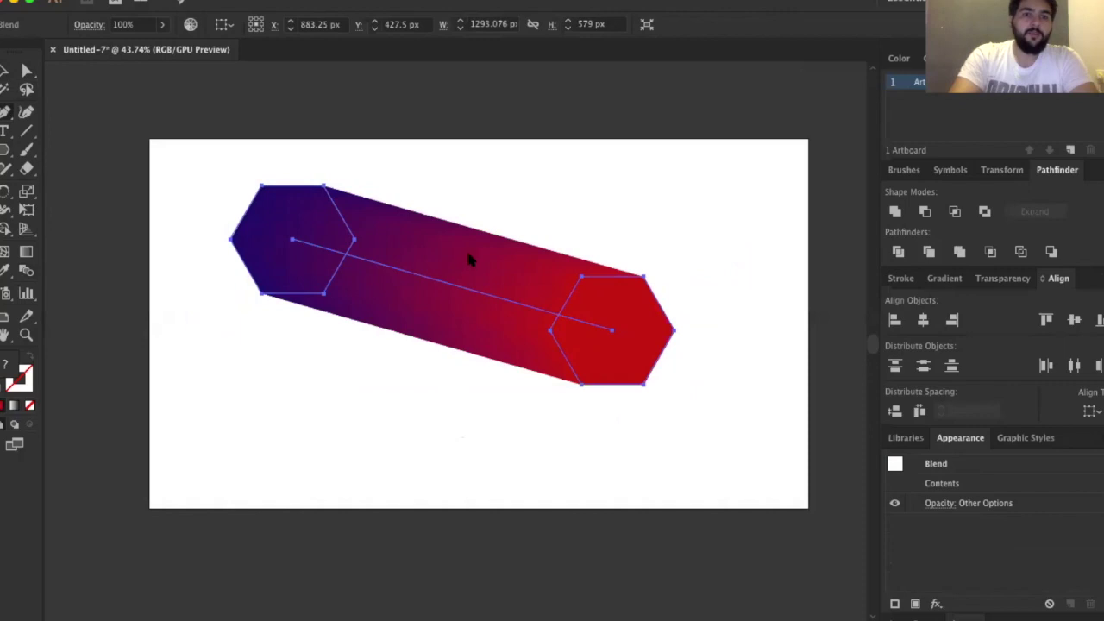
pyautogui.click(447, 282)
pyautogui.click(26, 70)
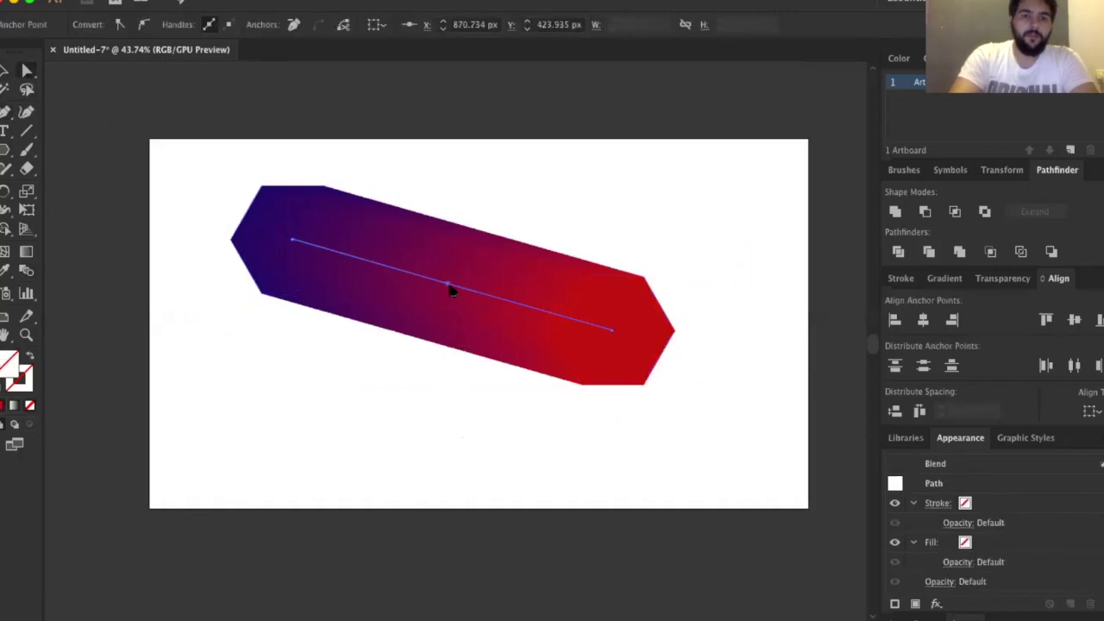
pyautogui.moveTo(449, 285)
pyautogui.mouseDown()
pyautogui.moveTo(489, 195)
pyautogui.moveTo(517, 202)
pyautogui.mouseUp()
pyautogui.hotkey('ctrl', 'z')
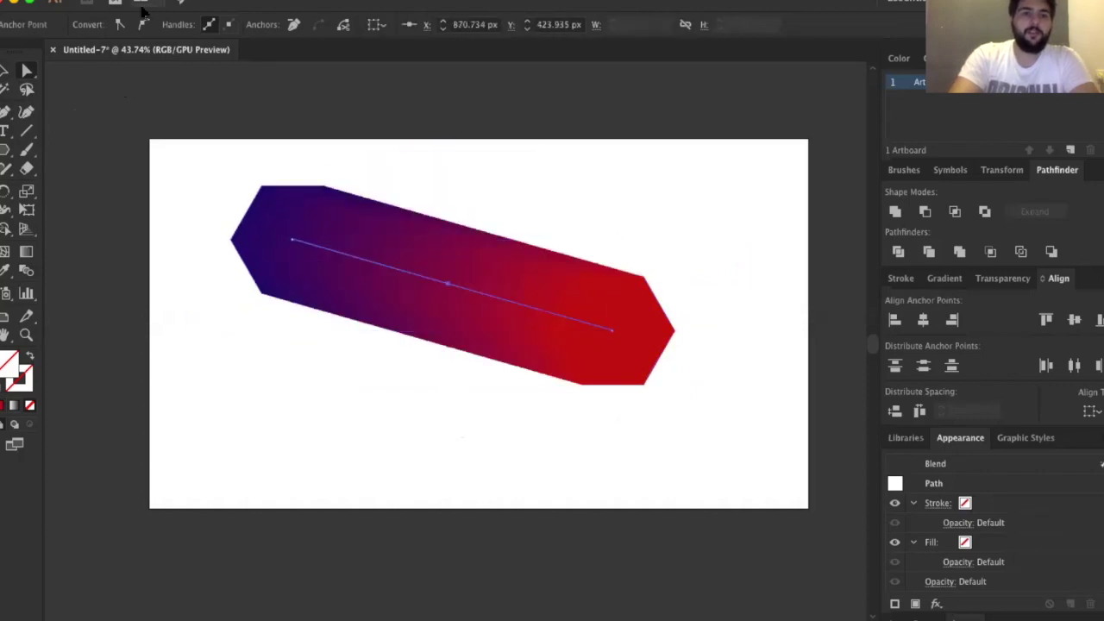
pyautogui.click(448, 285)
# - Drag the middle anchor and its handle to curve the spine into an S-wave
pyautogui.moveTo(449, 286)
pyautogui.mouseDown()
pyautogui.moveTo(489, 206)
pyautogui.moveTo(497, 360)
pyautogui.mouseUp()
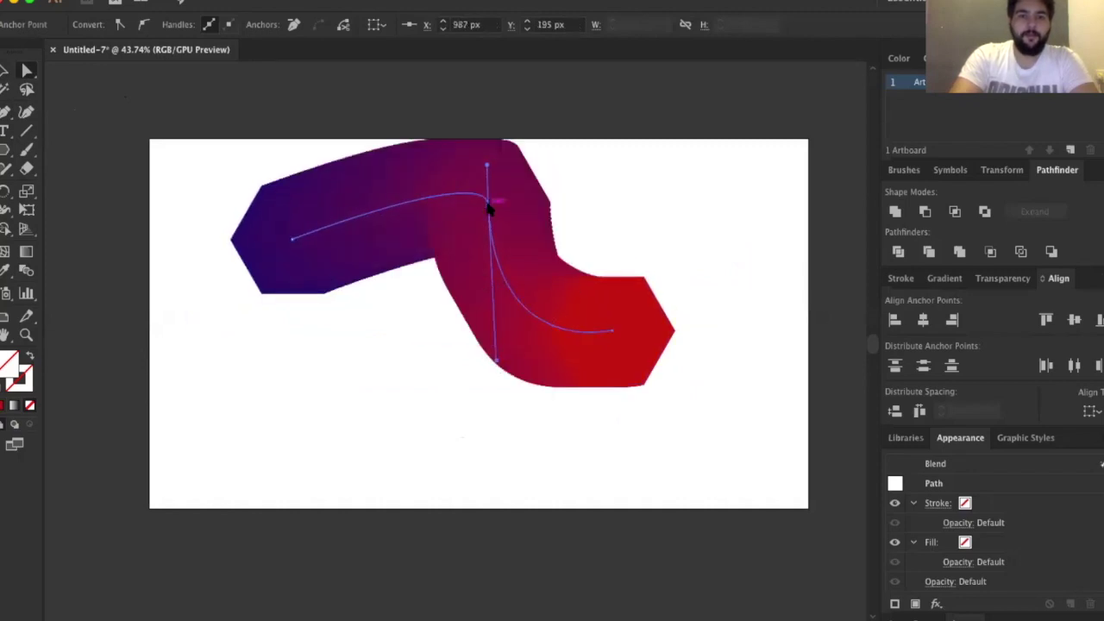
pyautogui.moveTo(489, 207)
pyautogui.mouseDown()
pyautogui.moveTo(446, 244)
pyautogui.moveTo(392, 166)
pyautogui.mouseUp()
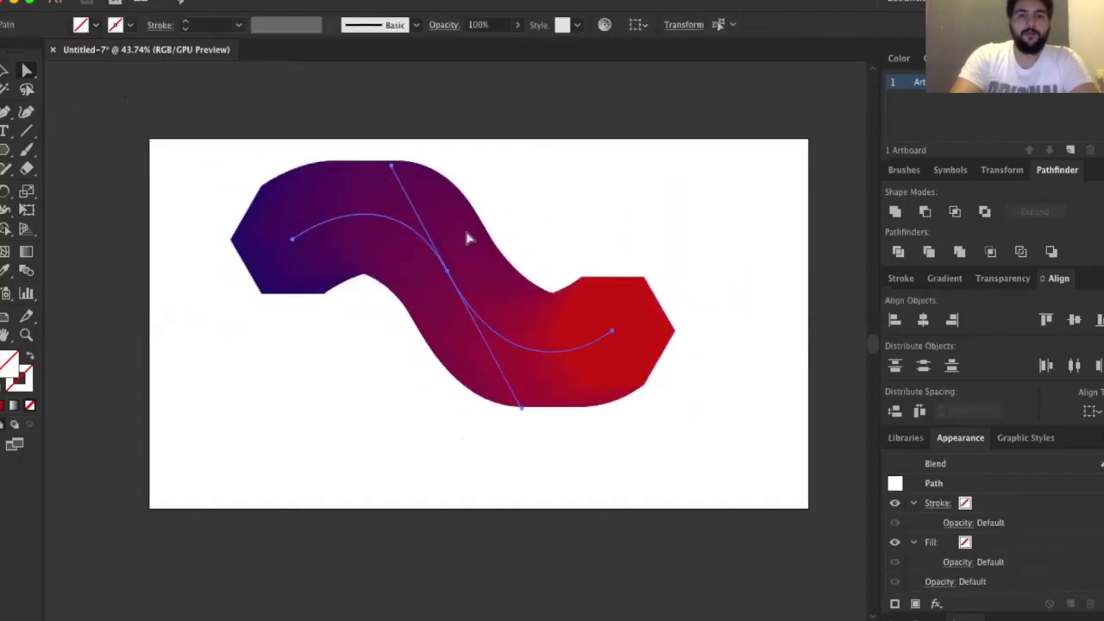
pyautogui.moveTo(447, 272); pyautogui.dragTo(455, 281)
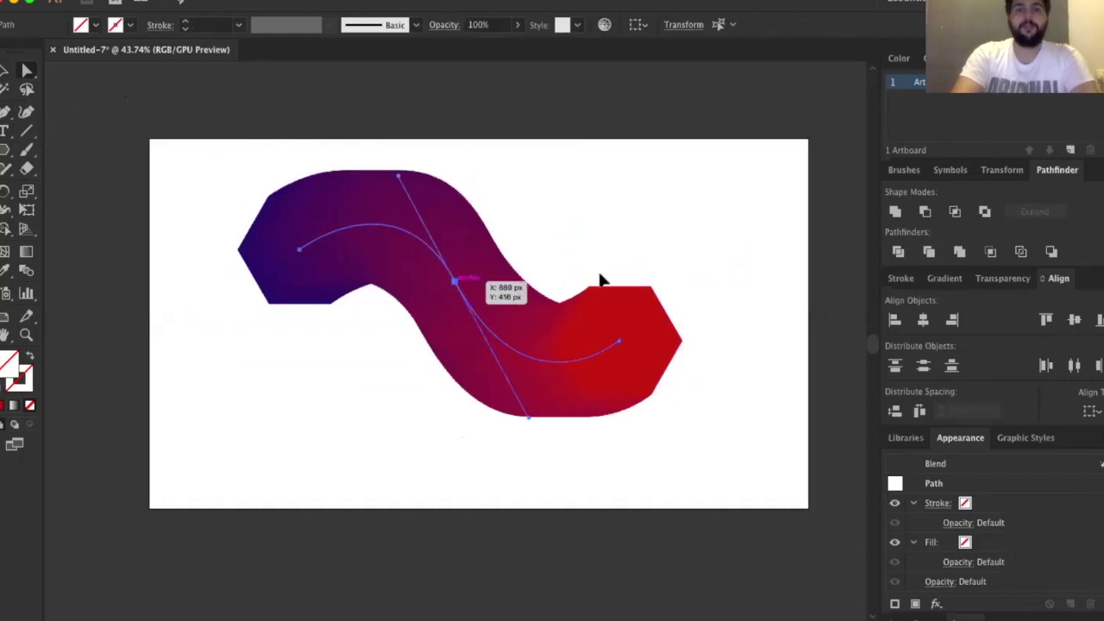
pyautogui.click(185, 167)
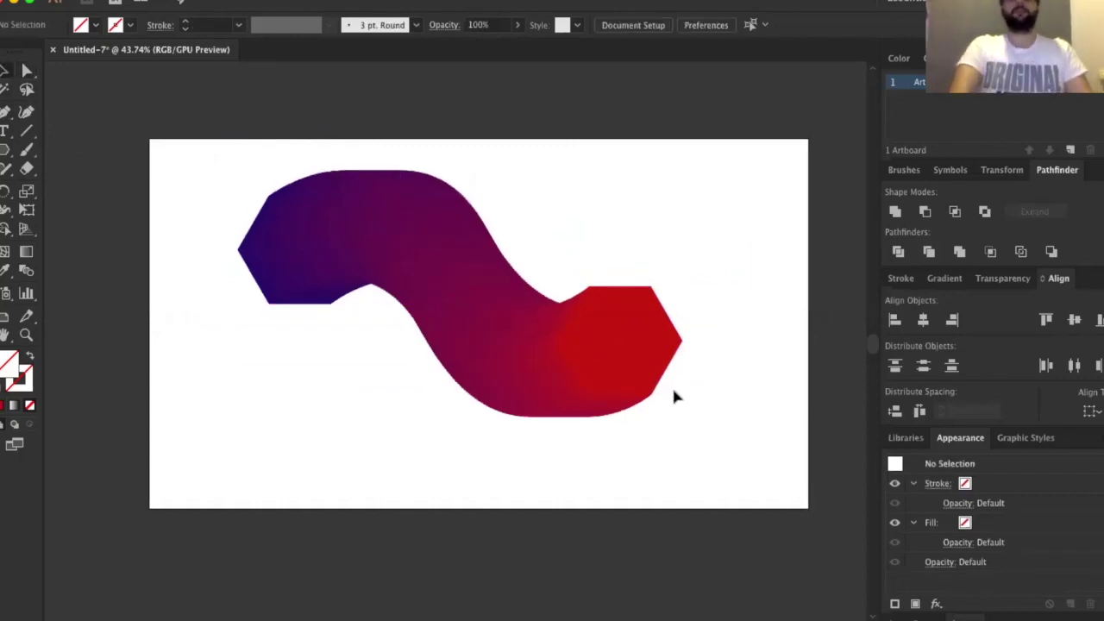
pyautogui.click(507, 324)
pyautogui.click(689, 163)
# - Select and delete the wavy blend, leaving the artboard empty
pyautogui.moveTo(648, 235); pyautogui.dragTo(382, 399)
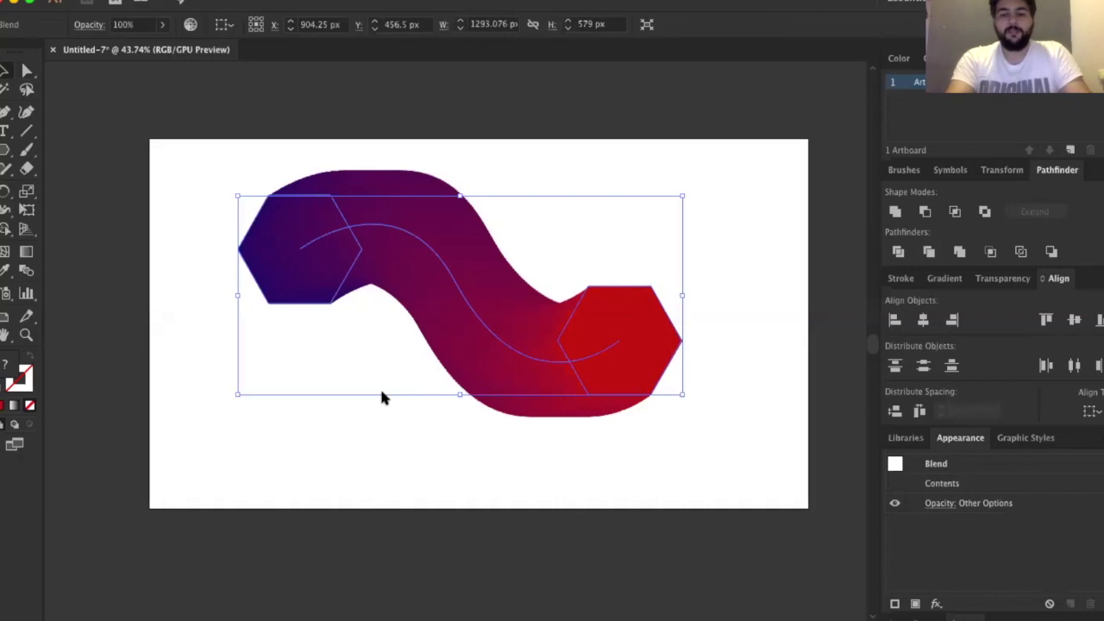
pyautogui.press('Delete')
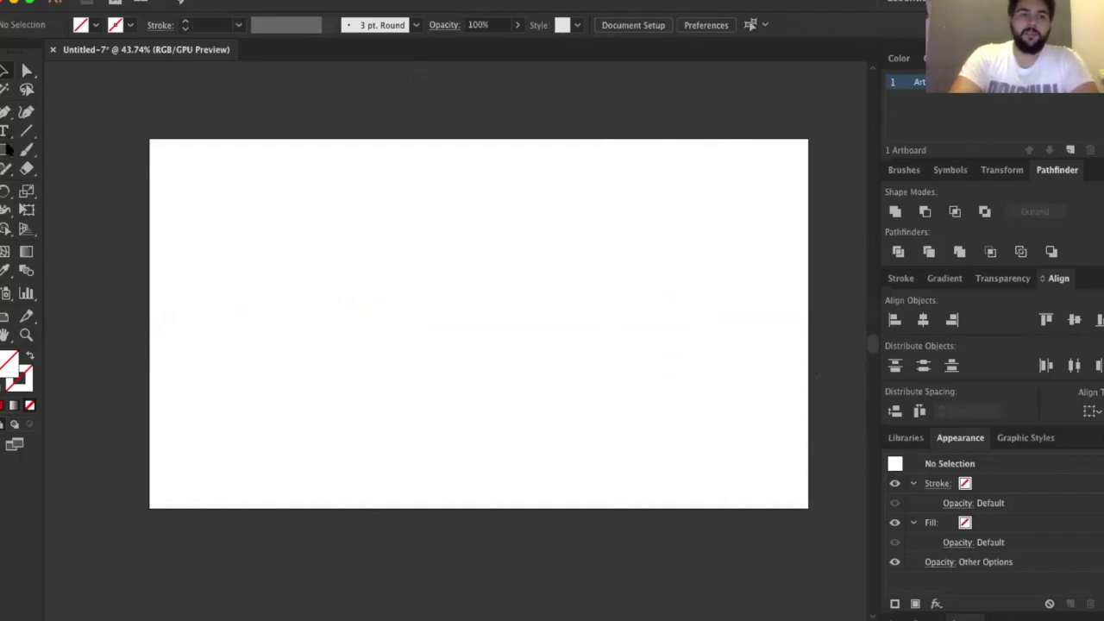
pyautogui.click(25, 150)
# - Draw a square and round its corners to about 104 px
pyautogui.click(74, 148)
pyautogui.moveTo(335, 221); pyautogui.dragTo(562, 450)
pyautogui.scroll(2, 430, 350)
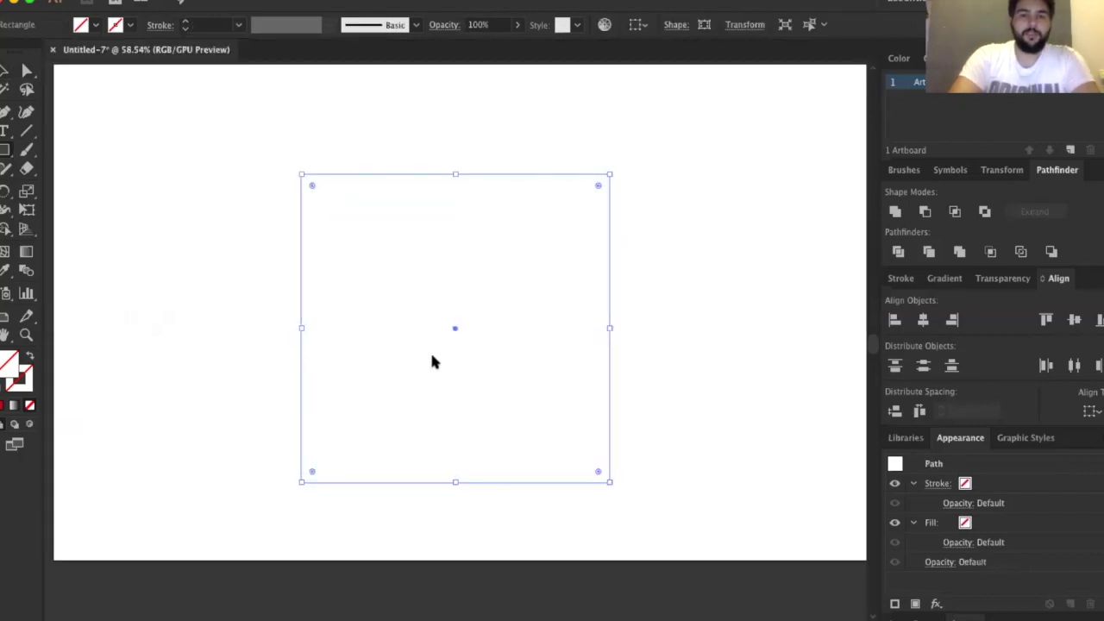
pyautogui.click(26, 72)
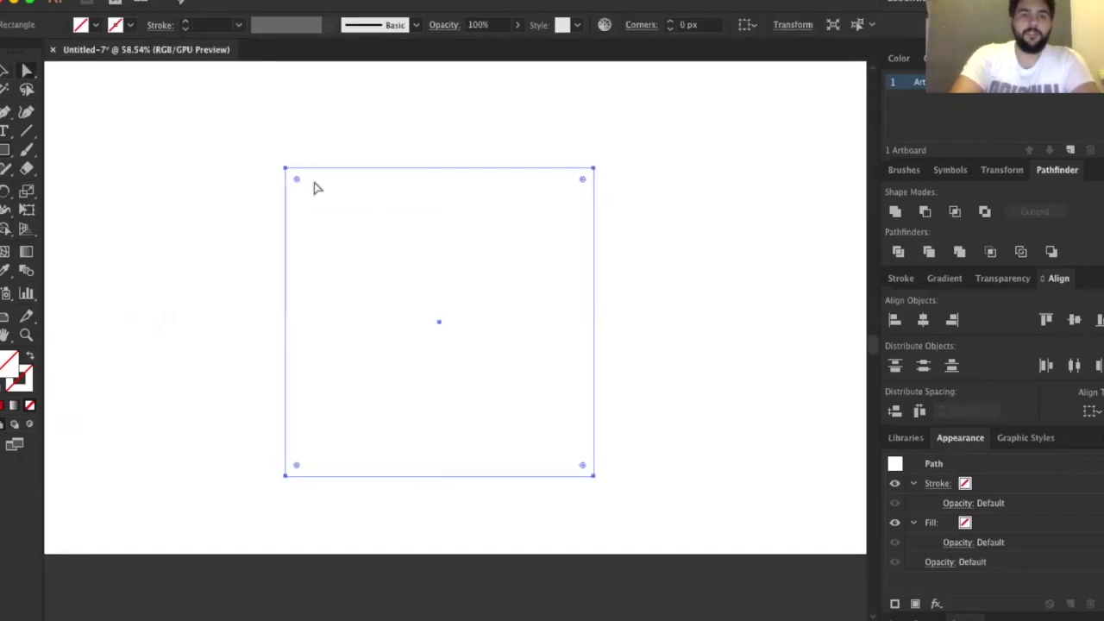
pyautogui.moveTo(301, 190); pyautogui.dragTo(333, 221)
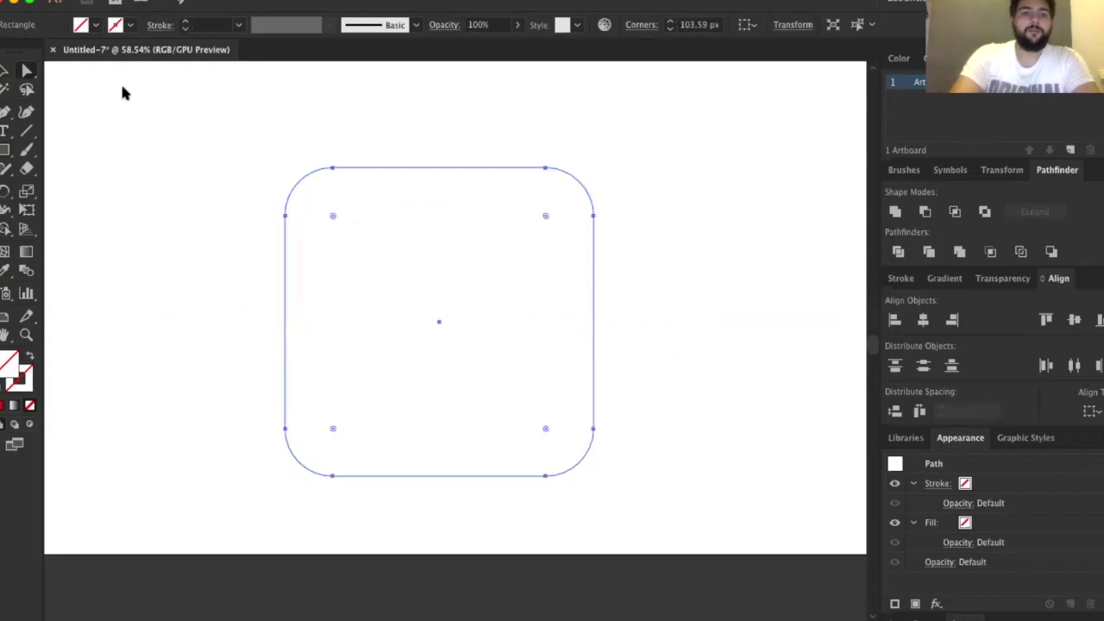
# - Fill the rounded square with medium blue 2F4D91
pyautogui.click(5, 72)
pyautogui.hscroll(-2, 244, 204)
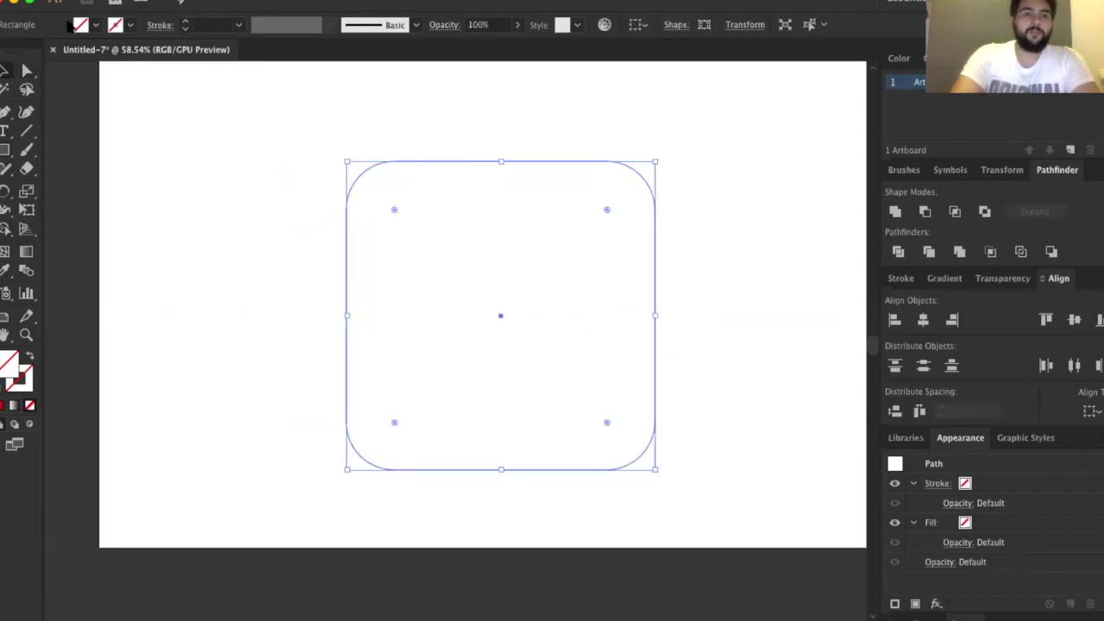
pyautogui.click(79, 25)
pyautogui.click(106, 61)
pyautogui.click(127, 60)
pyautogui.click(117, 60)
pyautogui.click(7, 362)
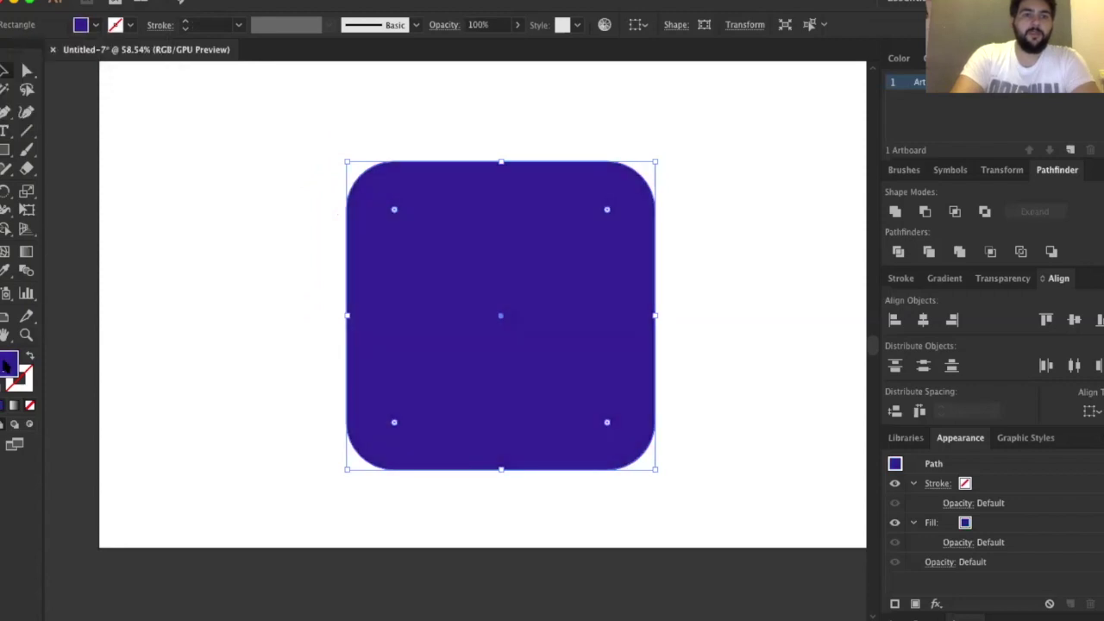
pyautogui.doubleClick(4, 369)
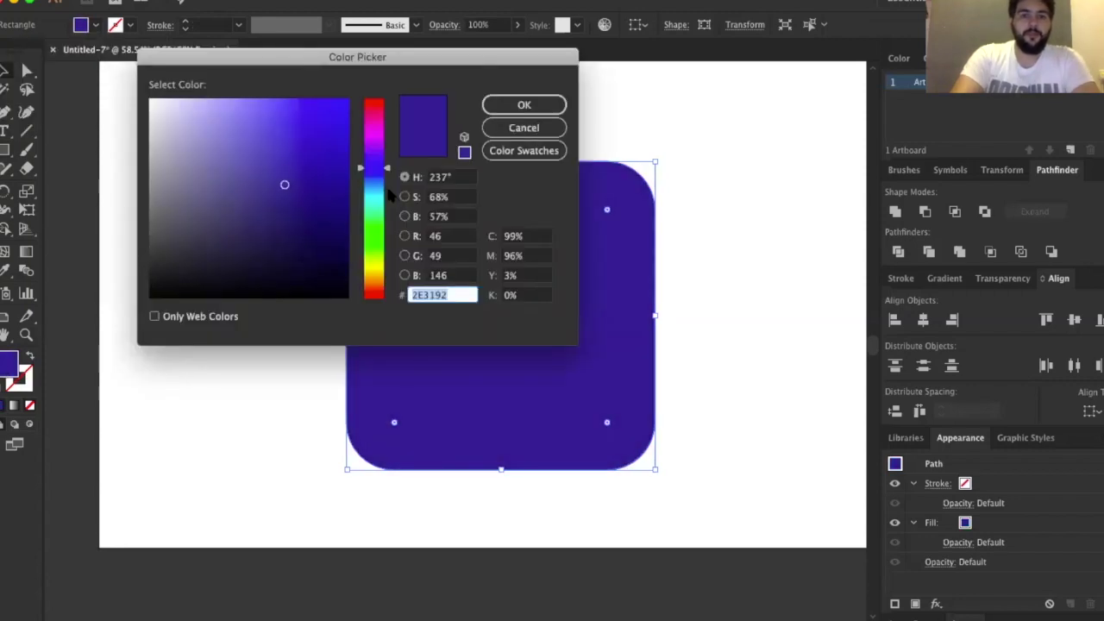
pyautogui.moveTo(385, 196); pyautogui.dragTo(385, 175)
pyautogui.click(523, 104)
pyautogui.click(293, 285)
pyautogui.hotkey('ctrl', '0')
# - Place a new text object beside the square
pyautogui.press('t')
pyautogui.click(220, 278)
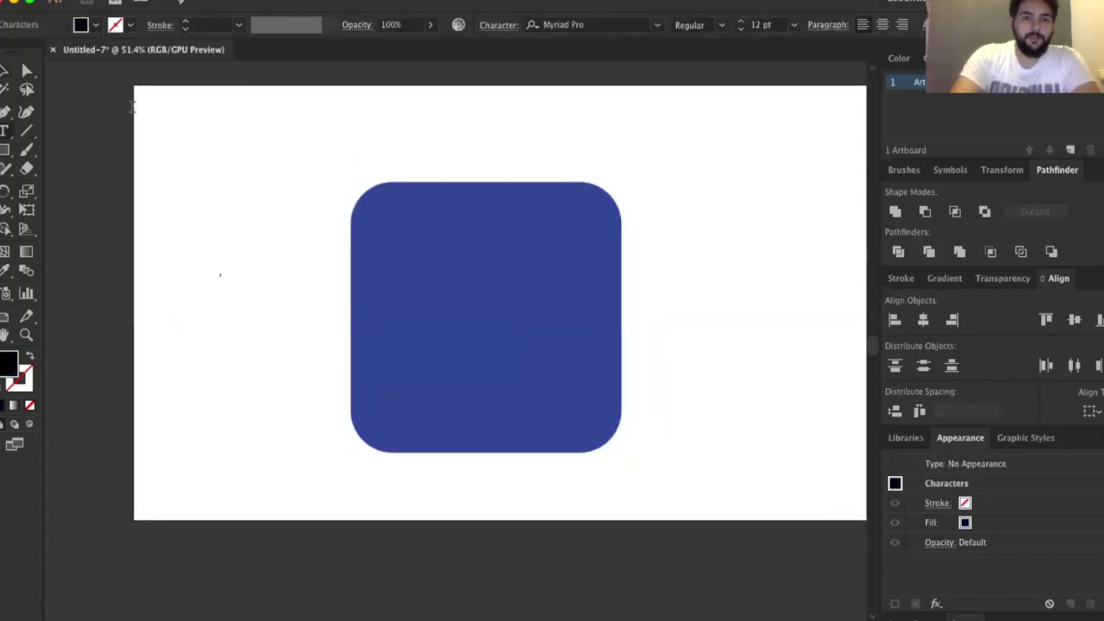
pyautogui.click(5, 68)
# - Enlarge the text into a big f and set it in Montserrat Medium
pyautogui.moveTo(229, 270); pyautogui.dragTo(412, 86)
pyautogui.moveTo(307, 167); pyautogui.dragTo(499, 303)
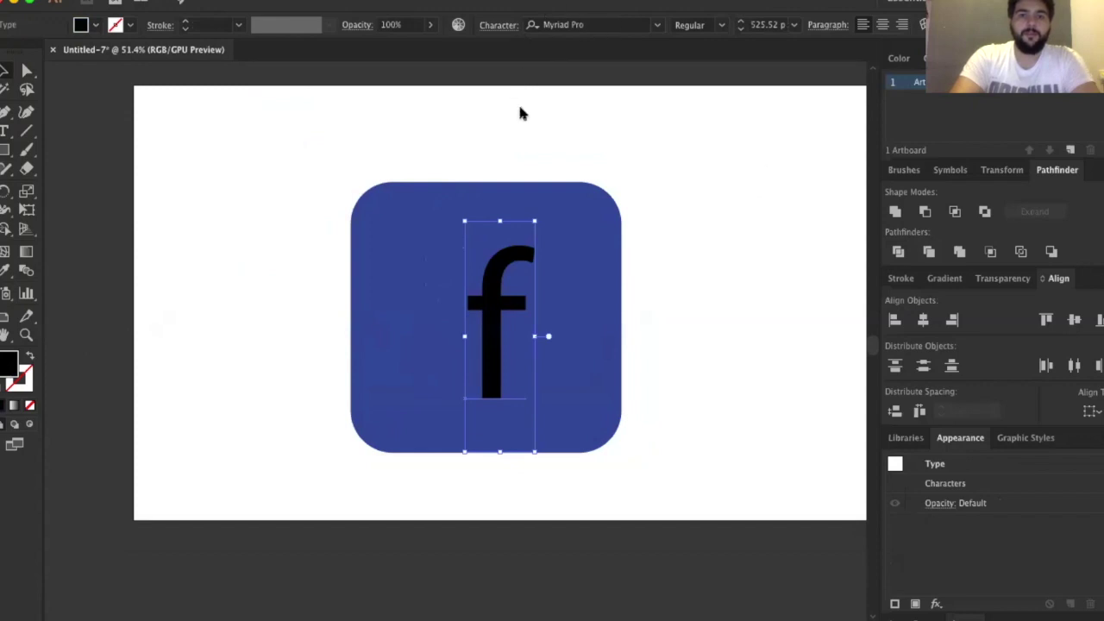
pyautogui.click(658, 26)
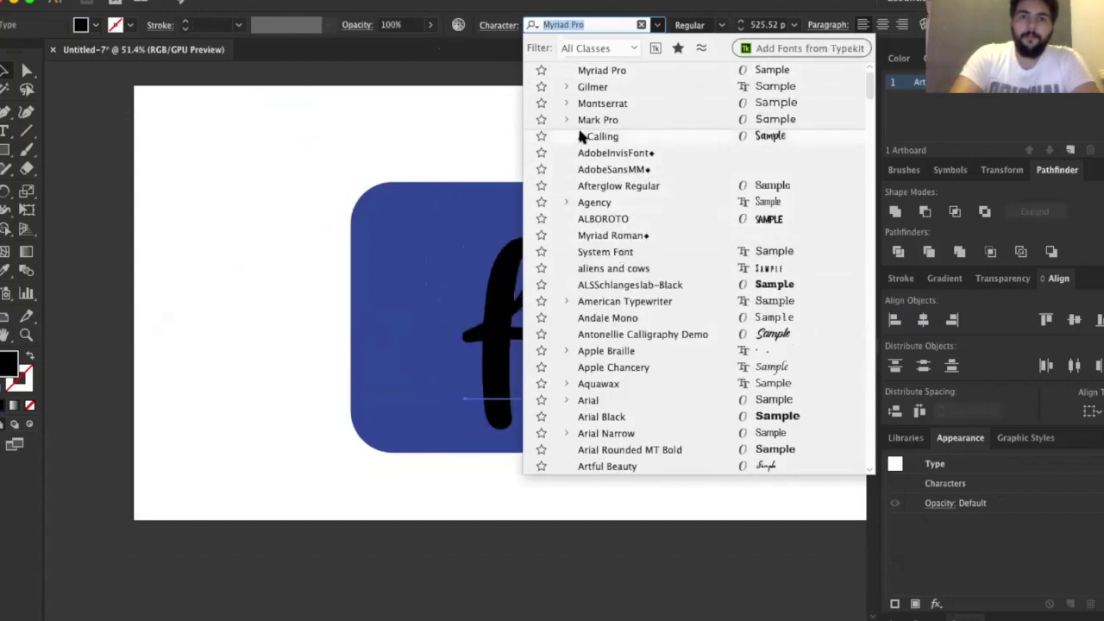
pyautogui.click(635, 104)
pyautogui.click(708, 21)
pyautogui.click(714, 145)
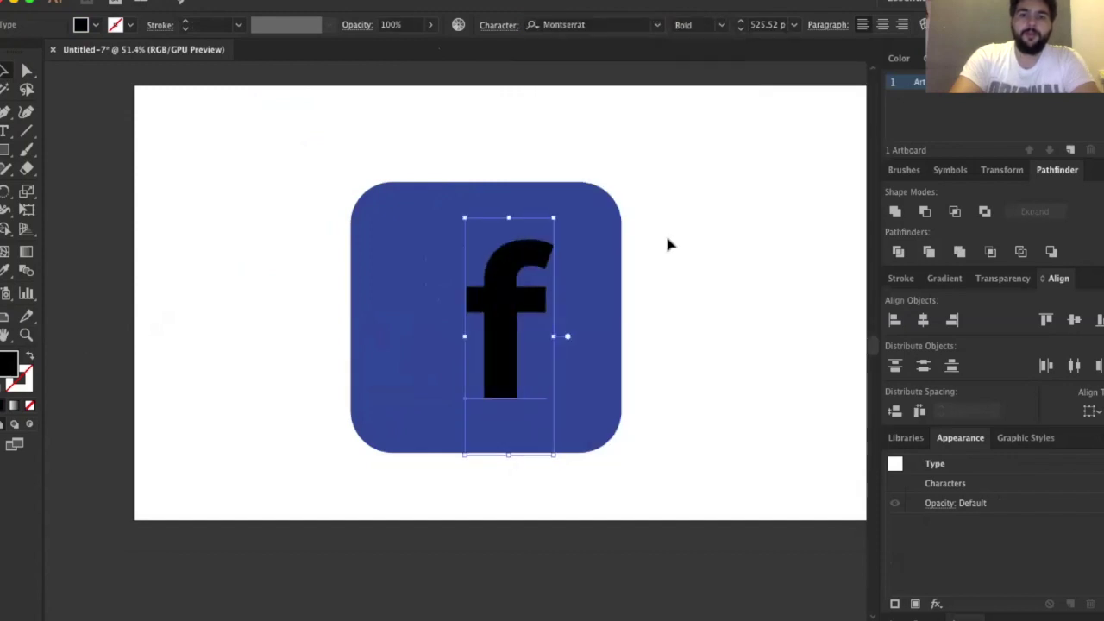
pyautogui.click(721, 25)
pyautogui.click(700, 111)
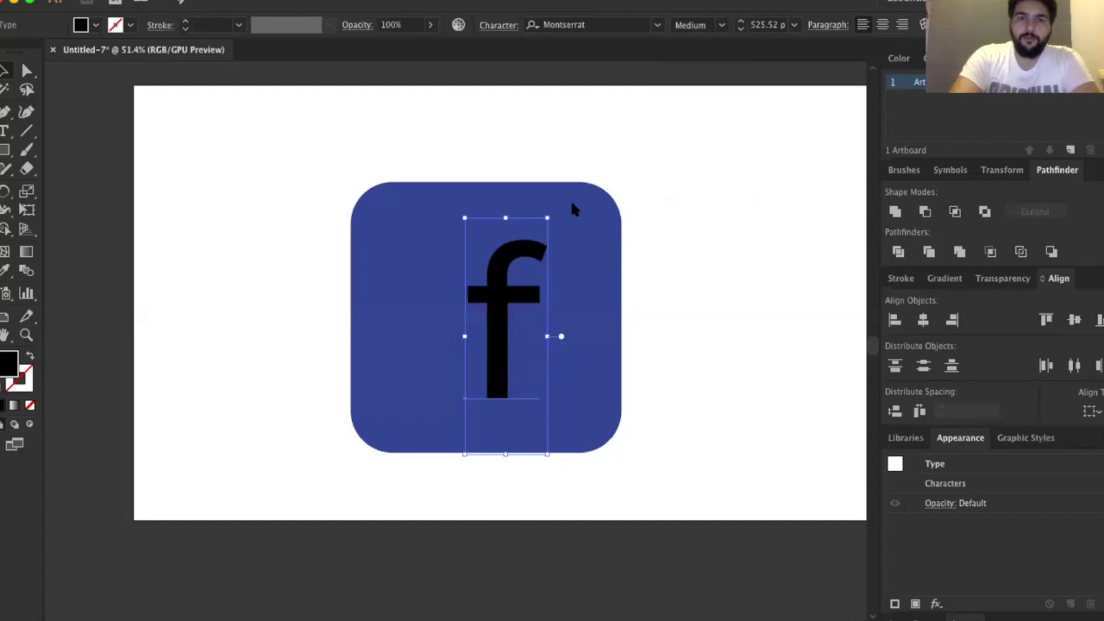
# - Center the f in the square and scale it to about 639 pt
pyautogui.click(653, 350)
pyautogui.moveTo(473, 315); pyautogui.dragTo(450, 325)
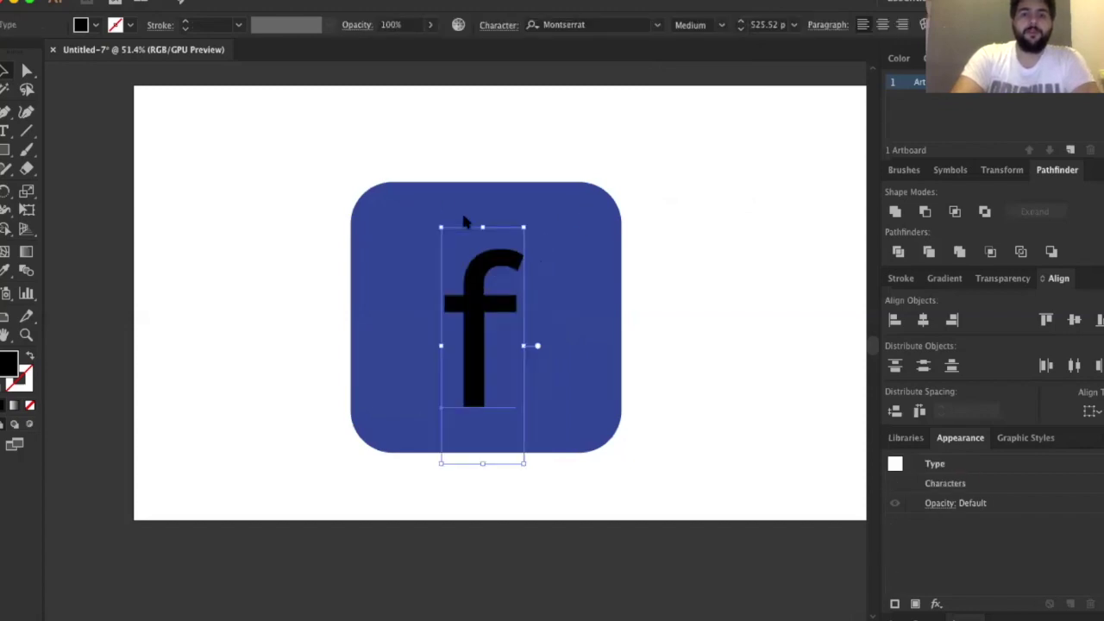
pyautogui.moveTo(526, 230); pyautogui.dragTo(554, 201)
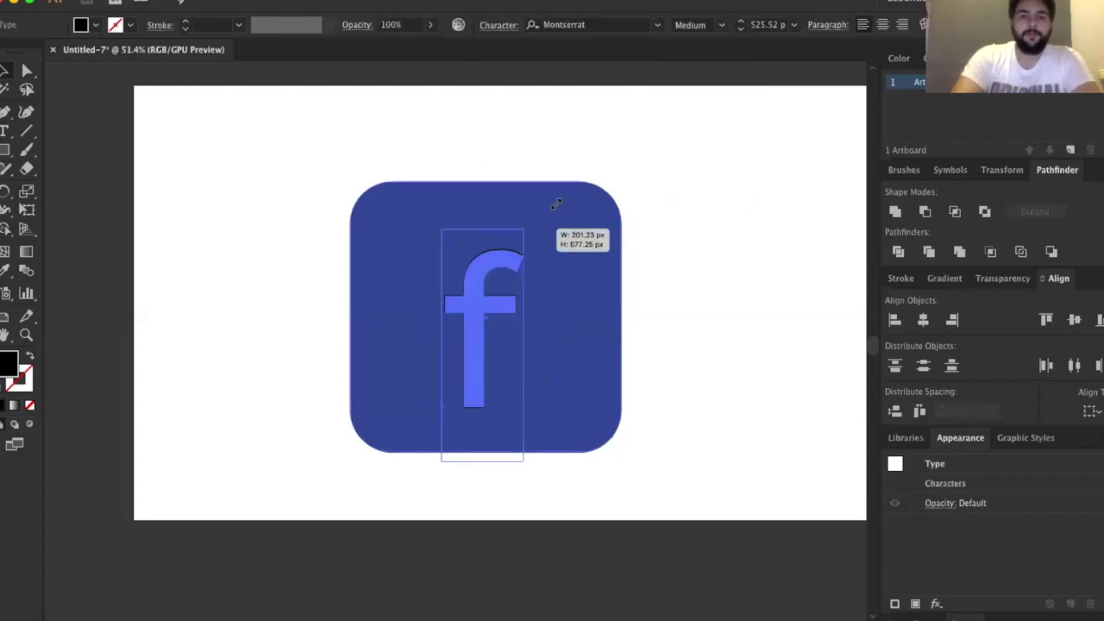
pyautogui.scroll(-2, 554, 202)
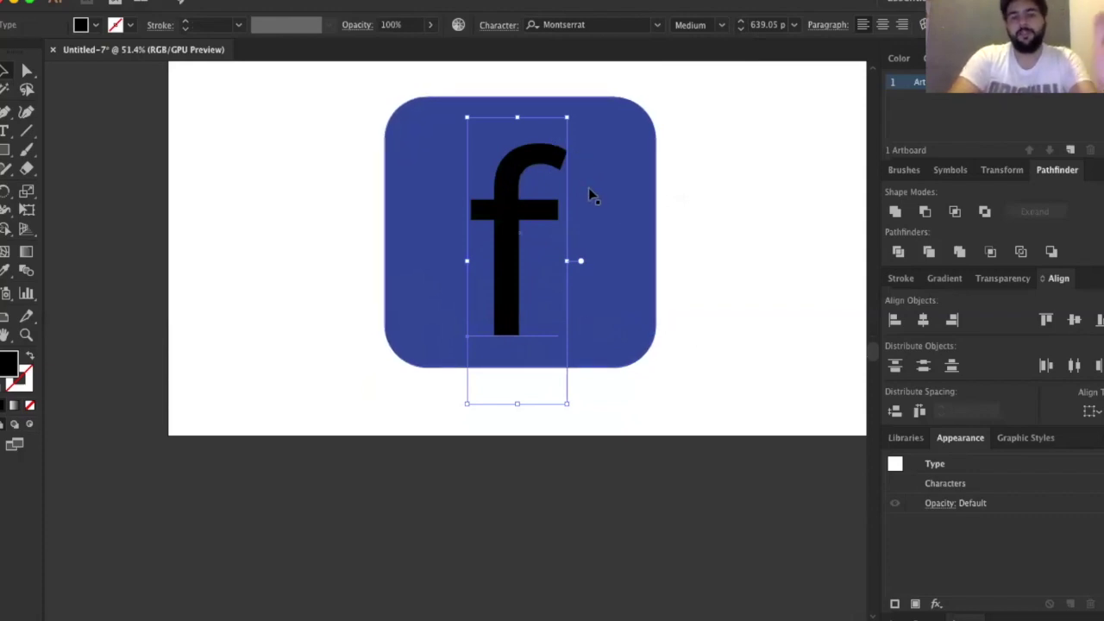
pyautogui.click(678, 339)
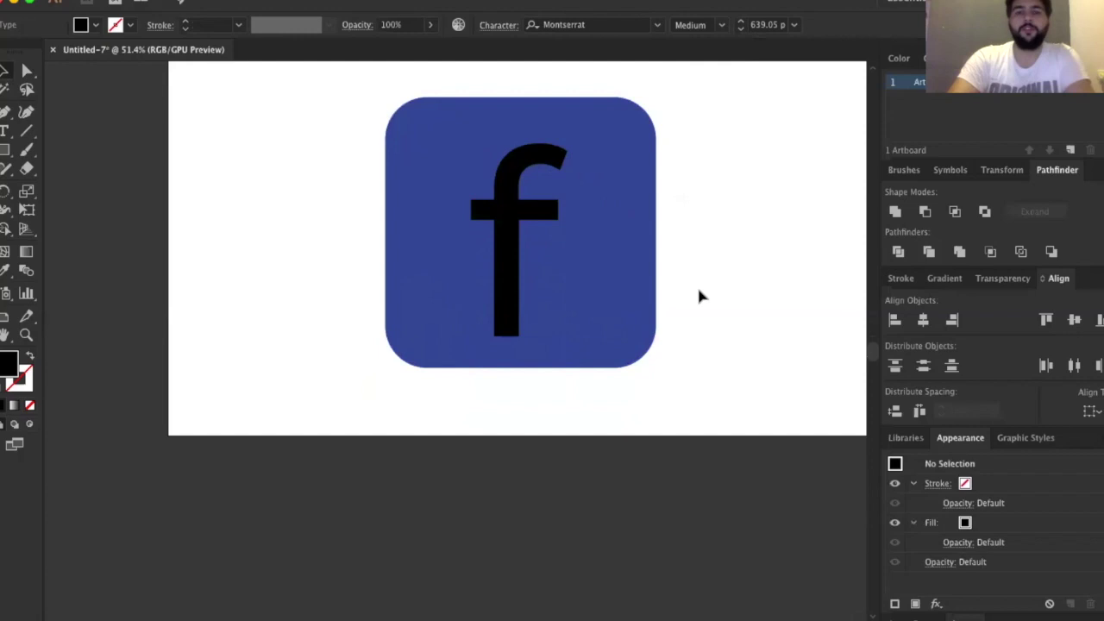
# - Move the f beside the blue square and shrink it
pyautogui.scroll(1, 697, 296)
pyautogui.moveTo(542, 210); pyautogui.dragTo(255, 214)
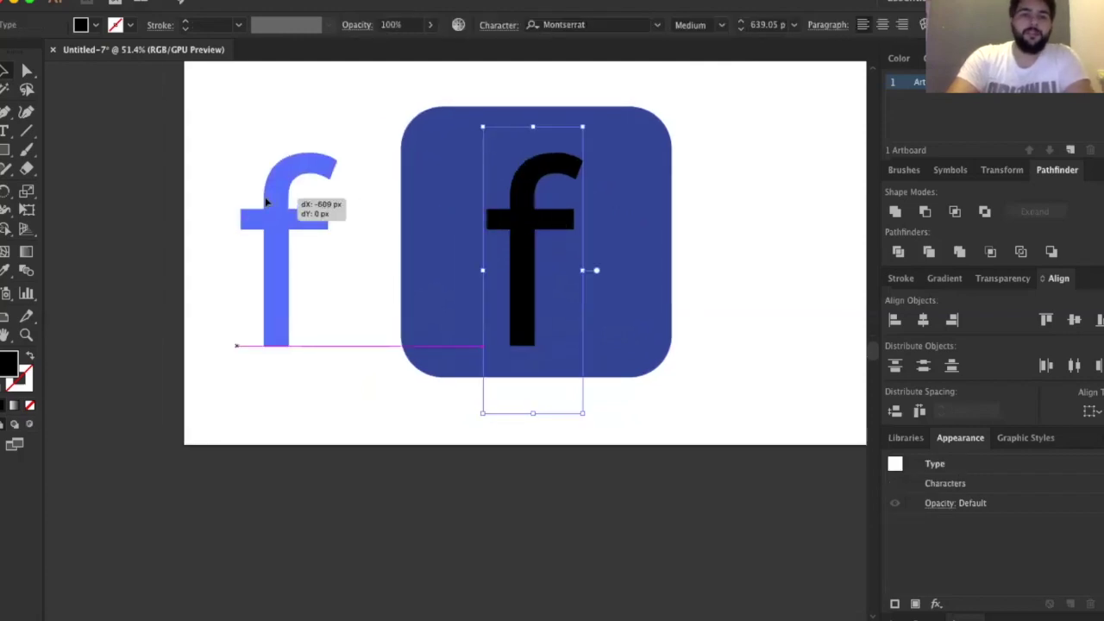
pyautogui.keyDown('shift'); pyautogui.click(451, 190); pyautogui.keyUp('shift')
pyautogui.moveTo(451, 189); pyautogui.dragTo(594, 205)
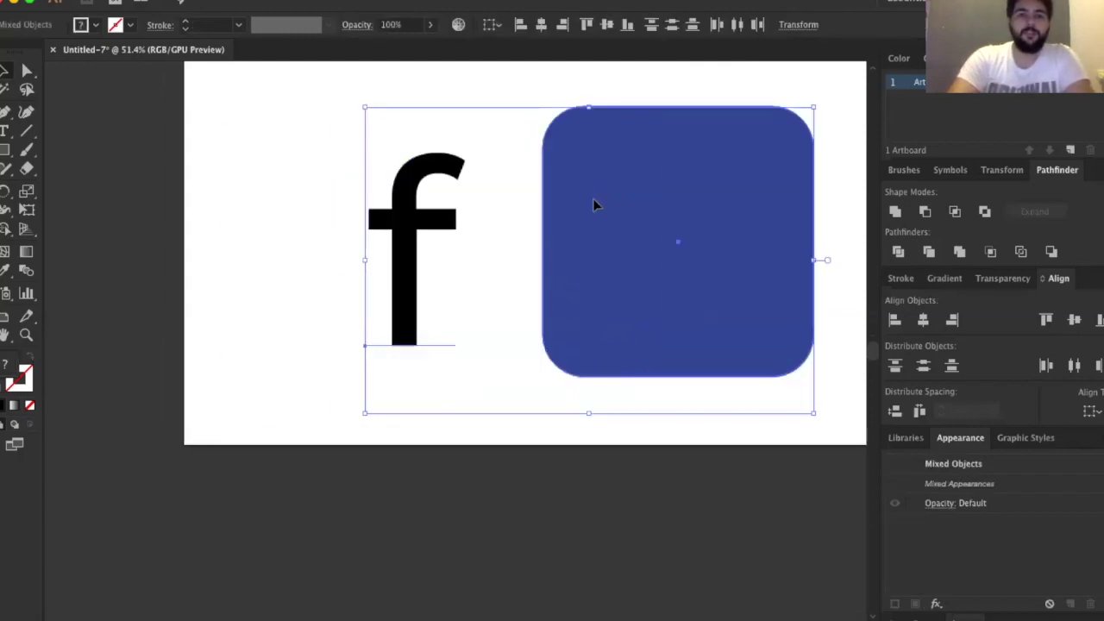
pyautogui.moveTo(423, 193)
pyautogui.mouseDown()
pyautogui.moveTo(408, 200)
pyautogui.moveTo(290, 171)
pyautogui.mouseUp()
pyautogui.click(486, 168)
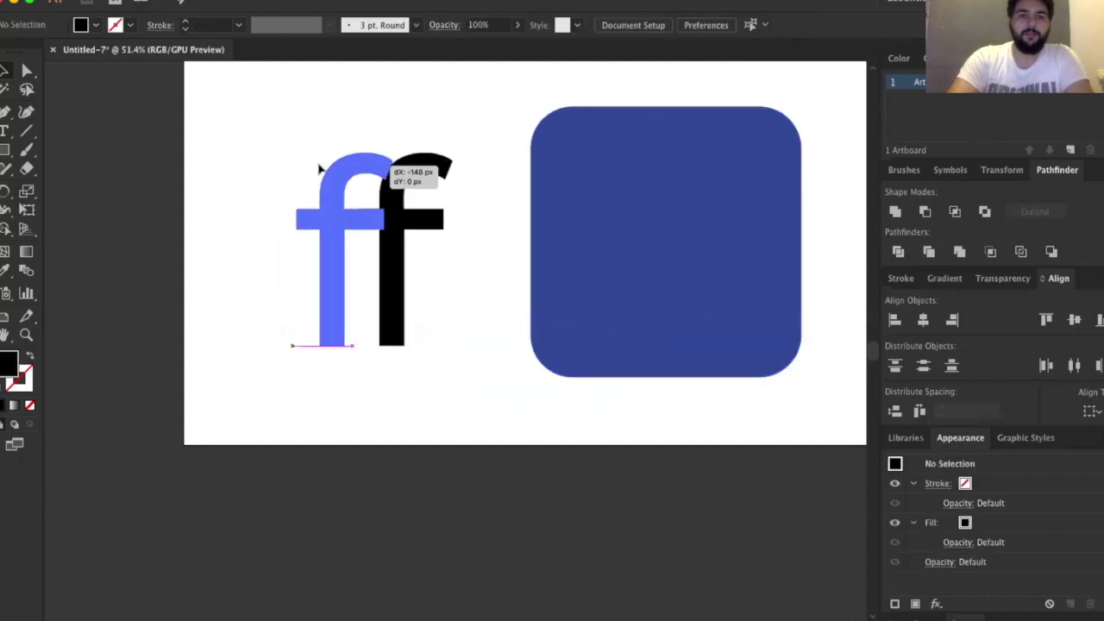
pyautogui.moveTo(348, 408); pyautogui.dragTo(326, 349)
pyautogui.click(394, 247)
pyautogui.click(318, 164)
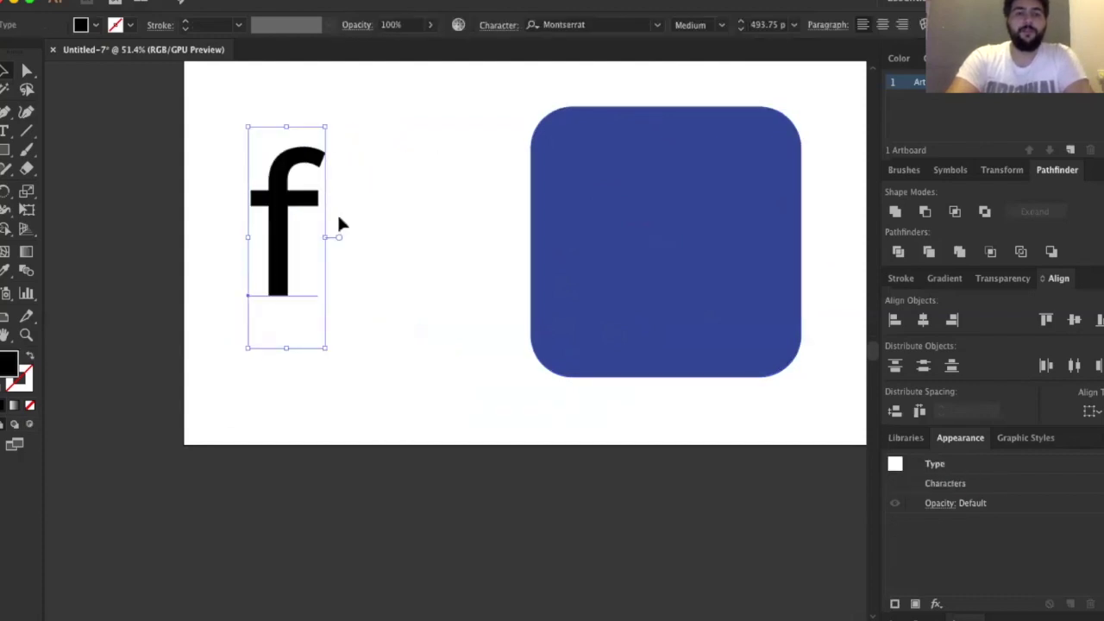
# - Convert the f to outlines and place a copy diagonally down-right
pyautogui.rightClick(273, 194)
pyautogui.click(357, 293)
pyautogui.click(382, 140)
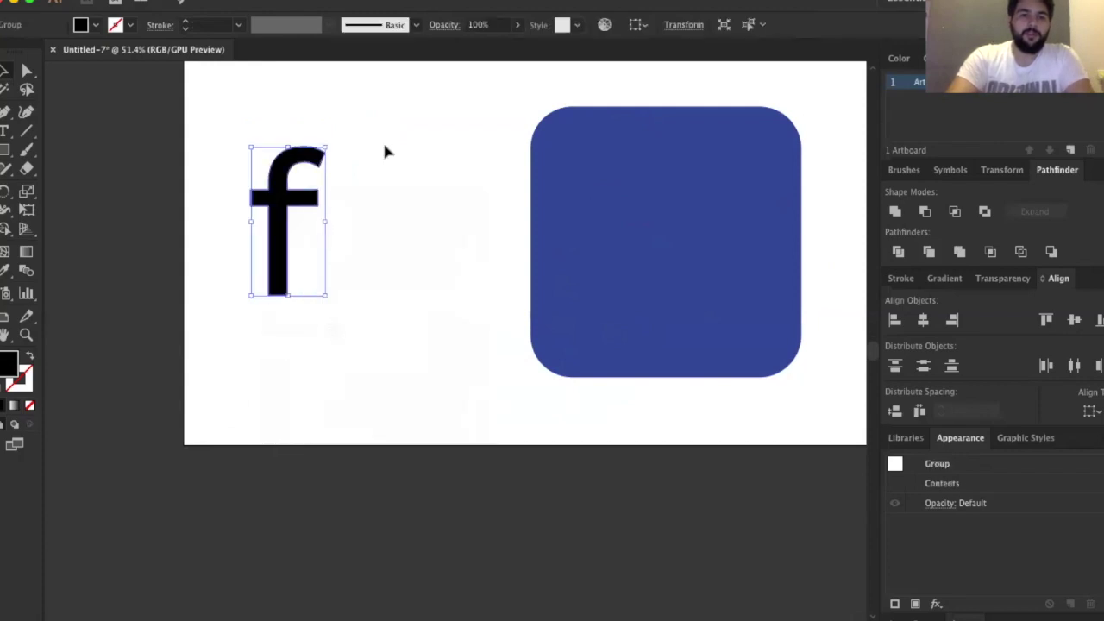
pyautogui.click(277, 198)
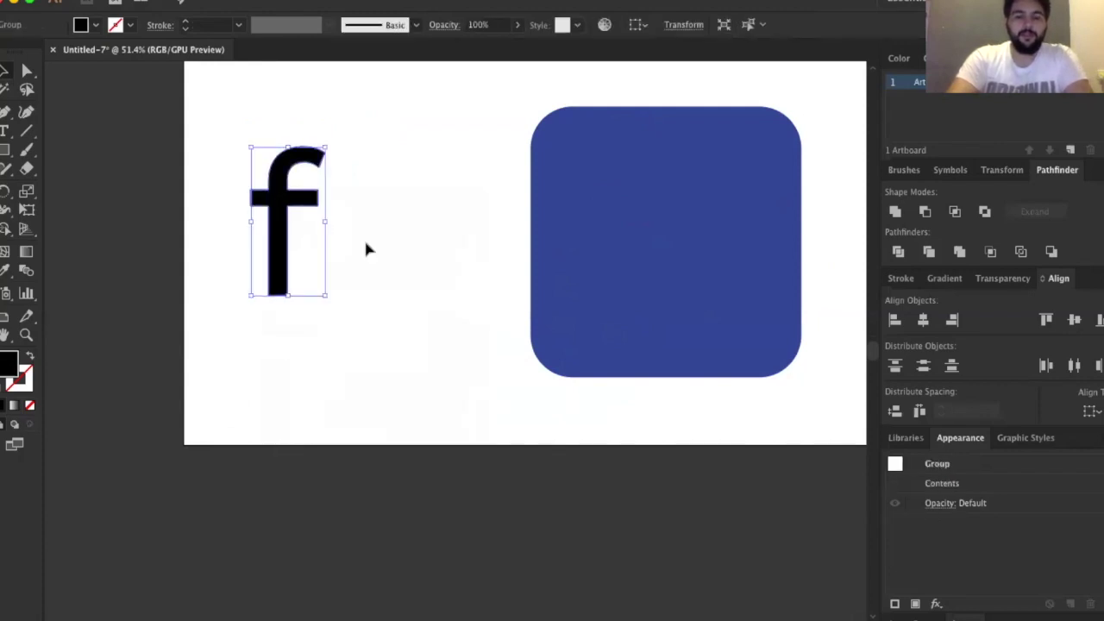
pyautogui.moveTo(313, 165); pyautogui.dragTo(424, 278)
pyautogui.click(475, 184)
# - Make a white copy of the f off the artboard's left, then select both black f's
pyautogui.click(283, 227)
pyautogui.press('a')
pyautogui.moveTo(284, 227); pyautogui.dragTo(189, 226)
pyautogui.click(95, 25)
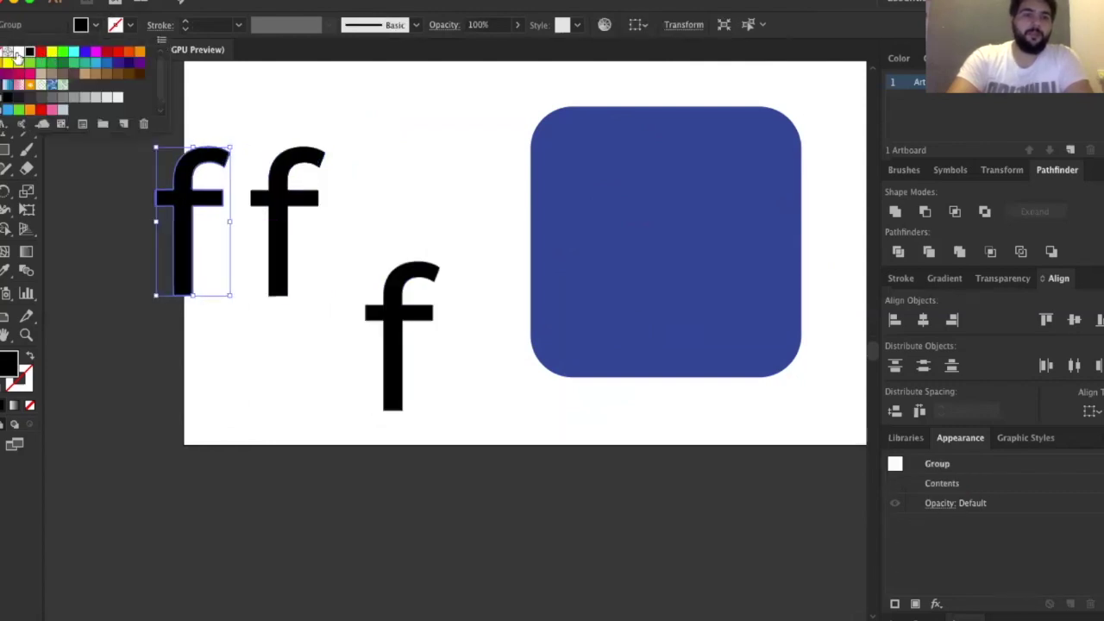
pyautogui.click(17, 55)
pyautogui.press('Escape')
pyautogui.moveTo(174, 188); pyautogui.dragTo(111, 187)
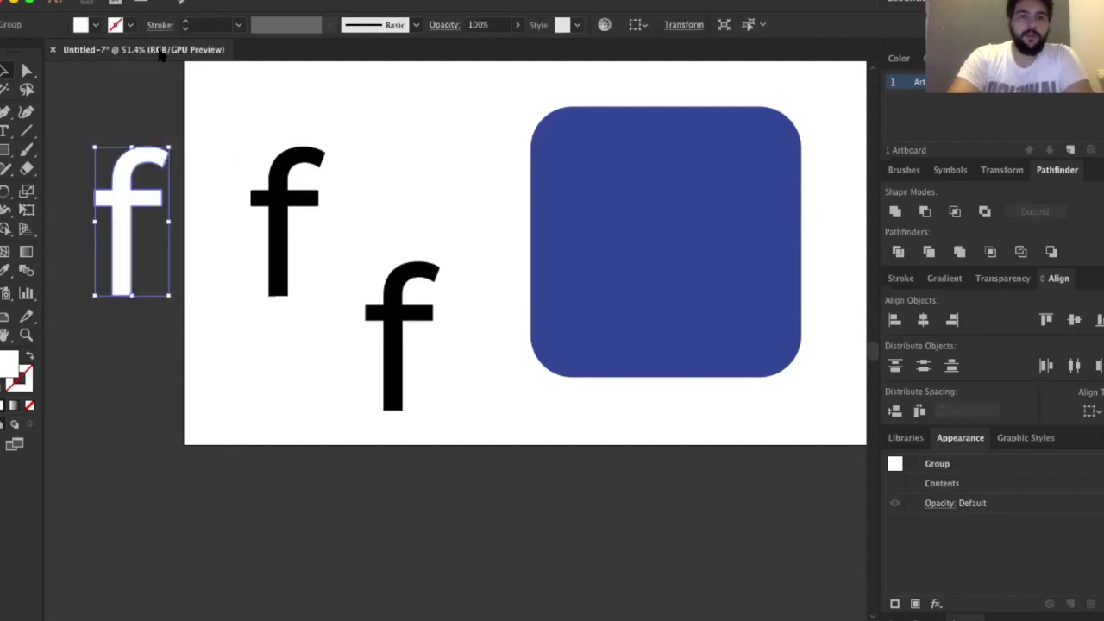
pyautogui.moveTo(270, 129); pyautogui.dragTo(493, 395)
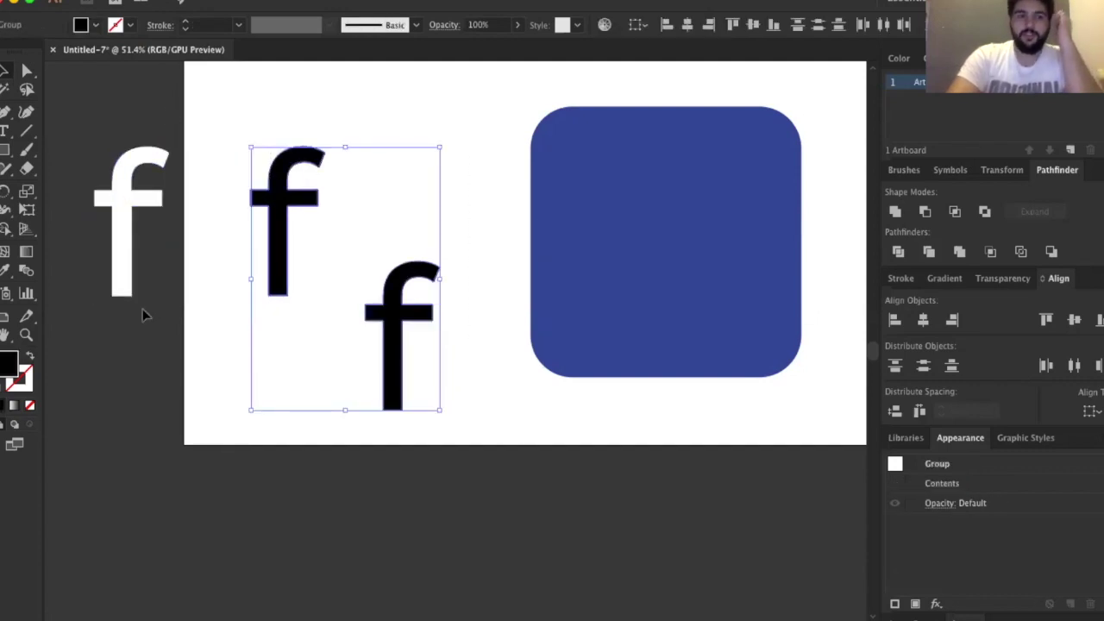
# - Blend the two black f's using 300 specified steps
pyautogui.click(26, 273)
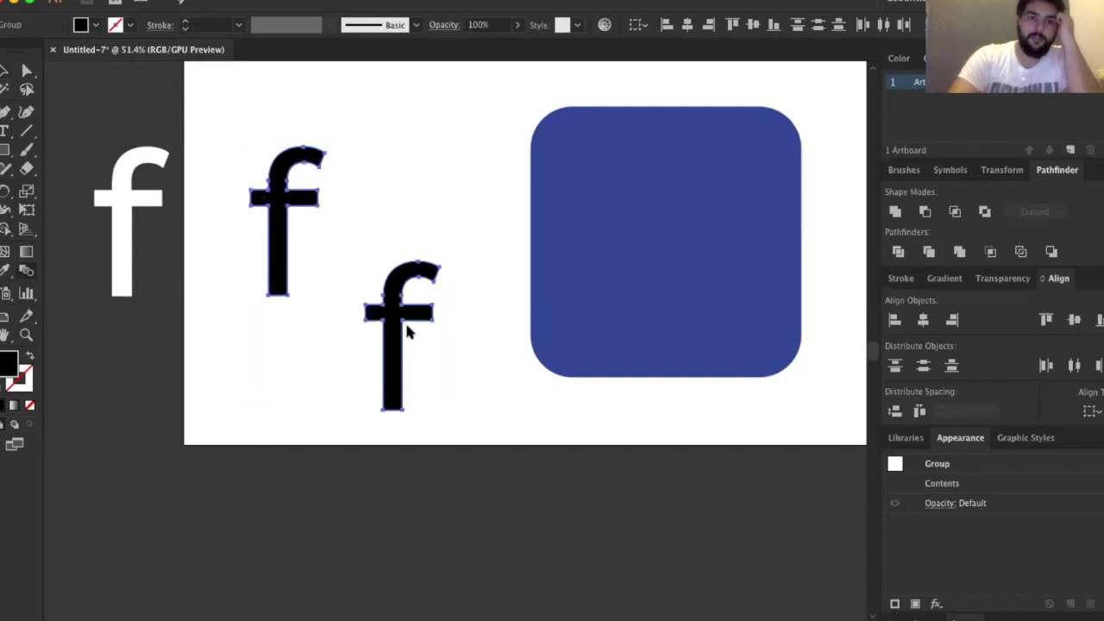
pyautogui.click(402, 336)
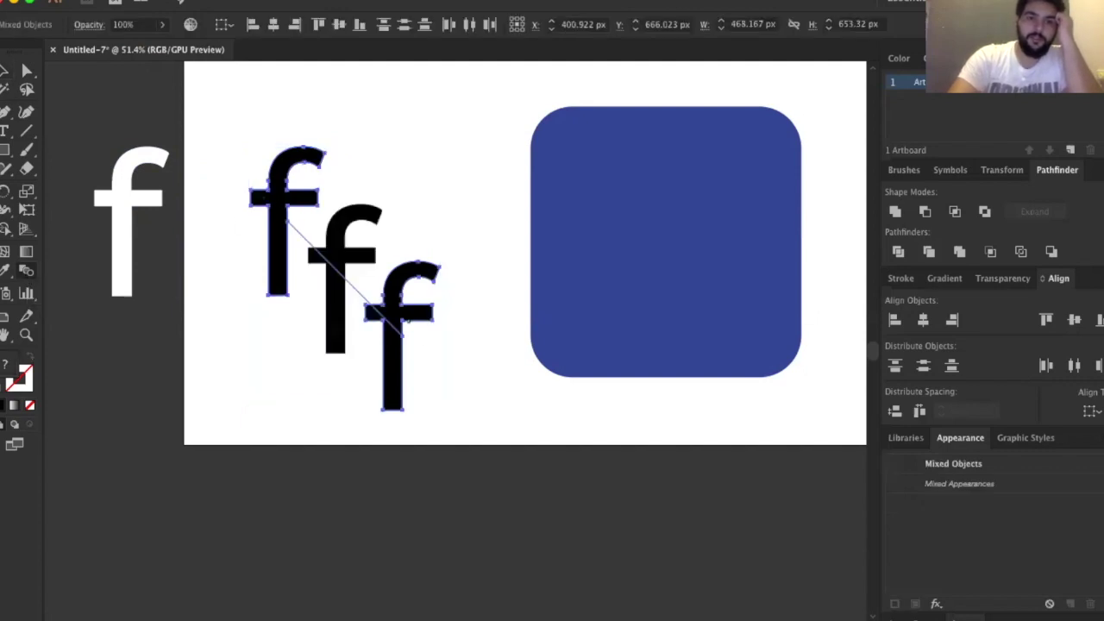
pyautogui.doubleClick(27, 273)
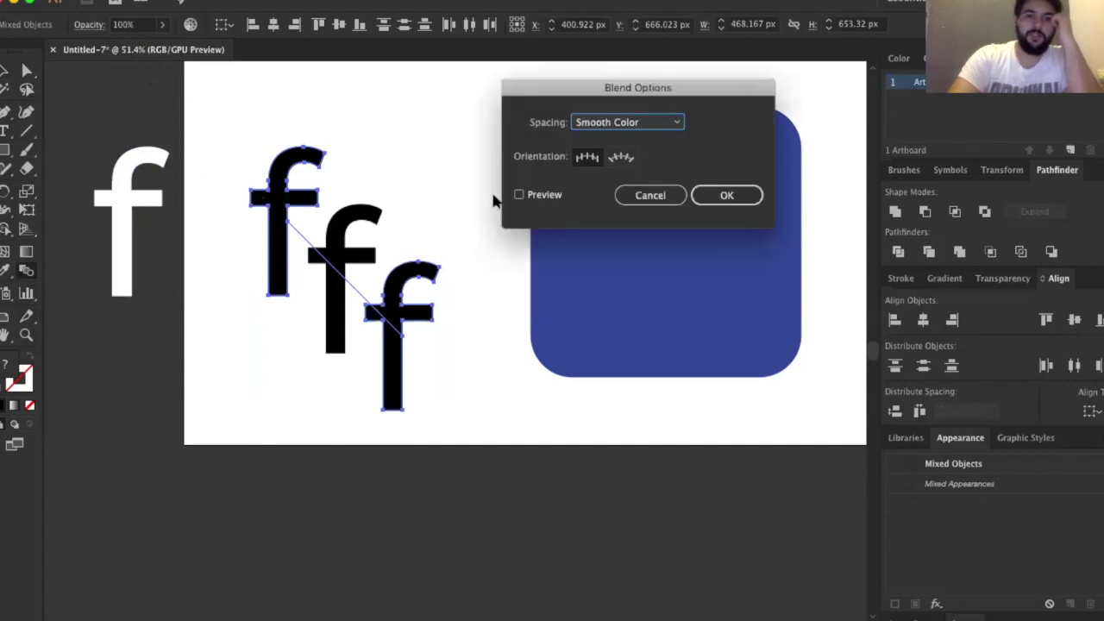
pyautogui.click(624, 122)
pyautogui.click(642, 153)
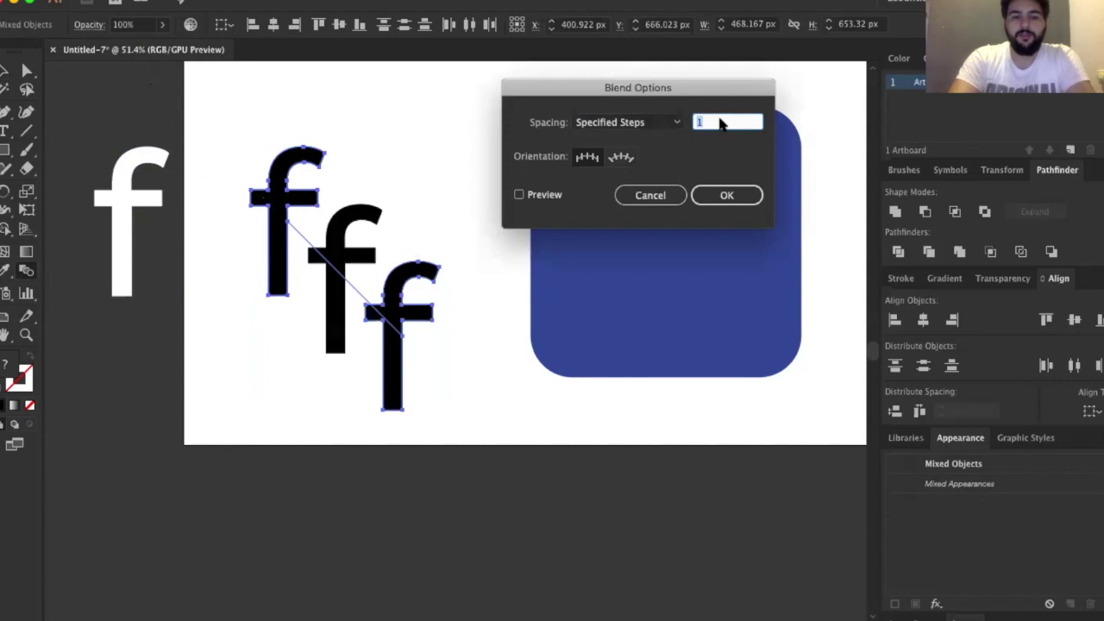
pyautogui.click(536, 197)
pyautogui.click(722, 197)
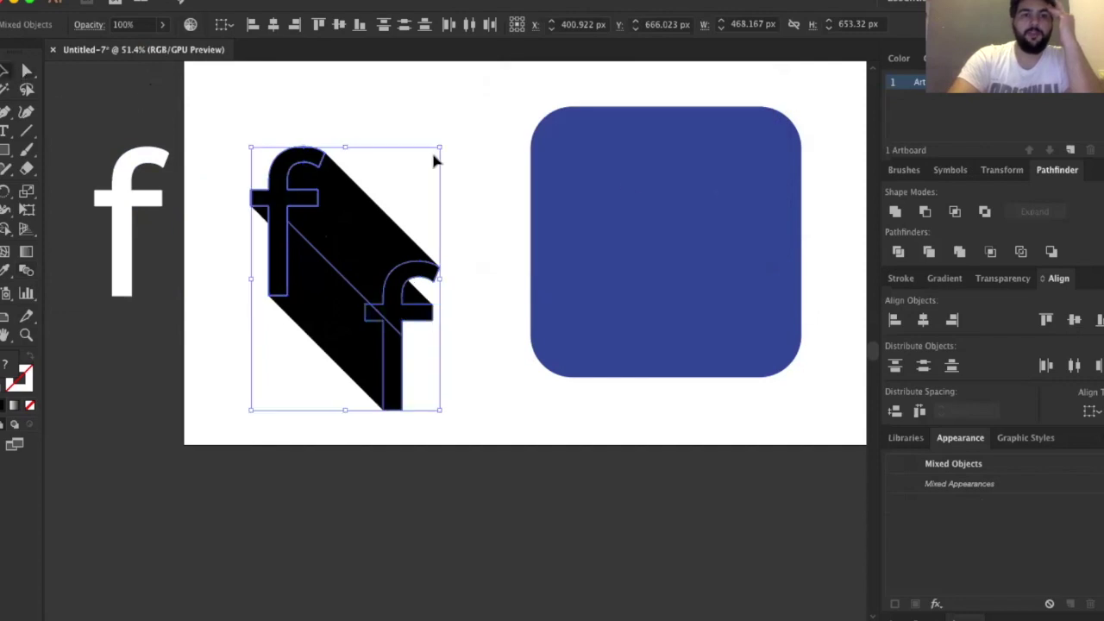
# - Inside the blend, fill the top f dark blue
pyautogui.click(430, 149)
pyautogui.click(292, 345)
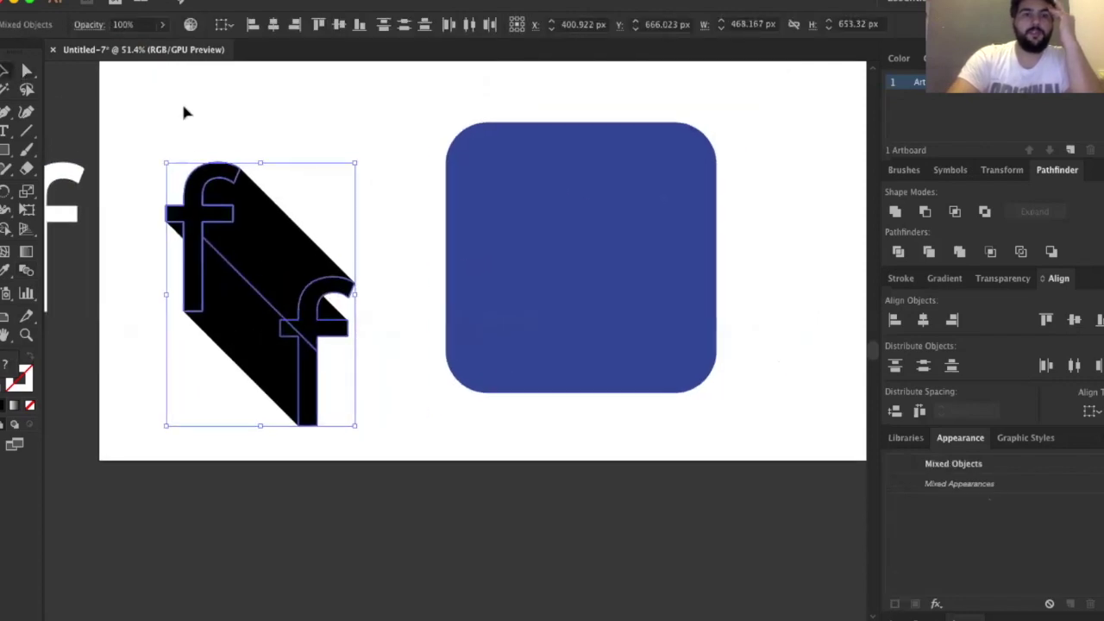
pyautogui.doubleClick(200, 226)
pyautogui.click(95, 24)
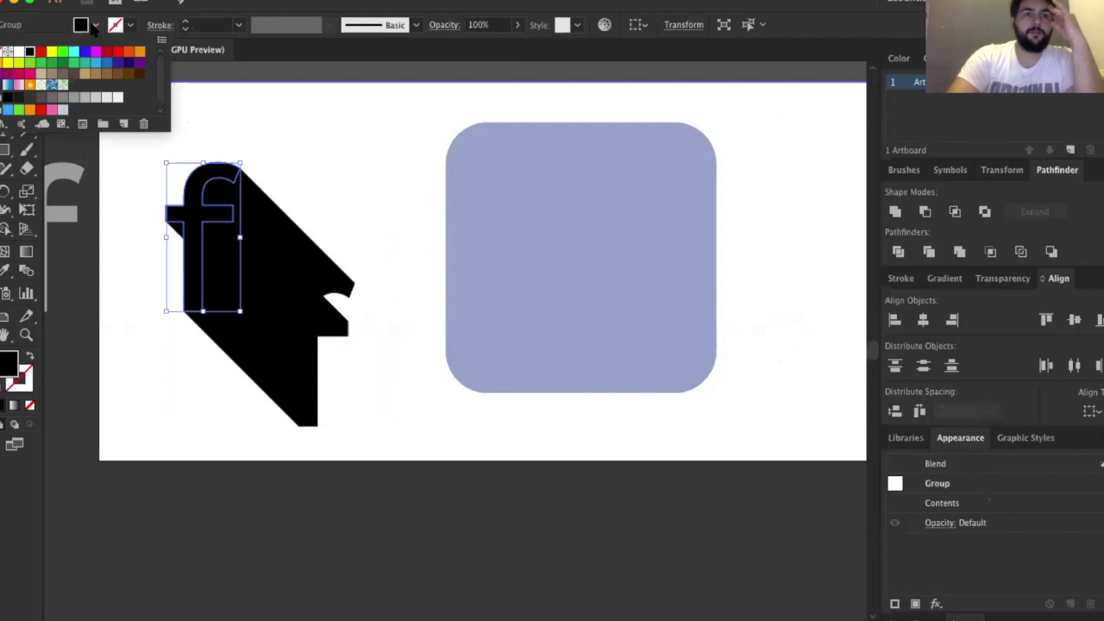
pyautogui.click(118, 63)
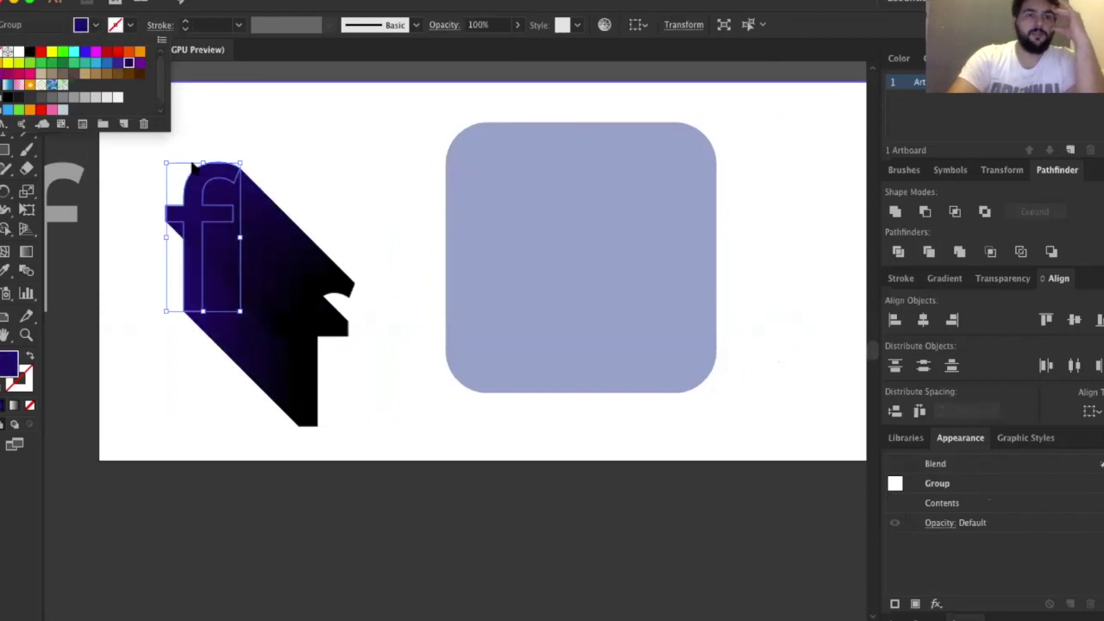
pyautogui.click(320, 315)
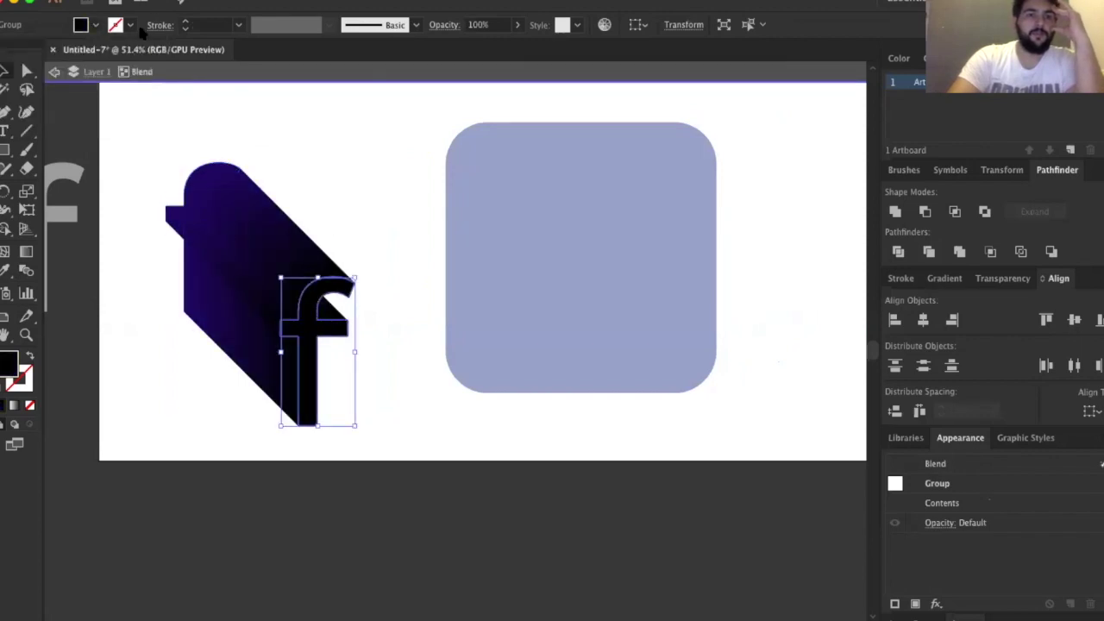
pyautogui.click(361, 207)
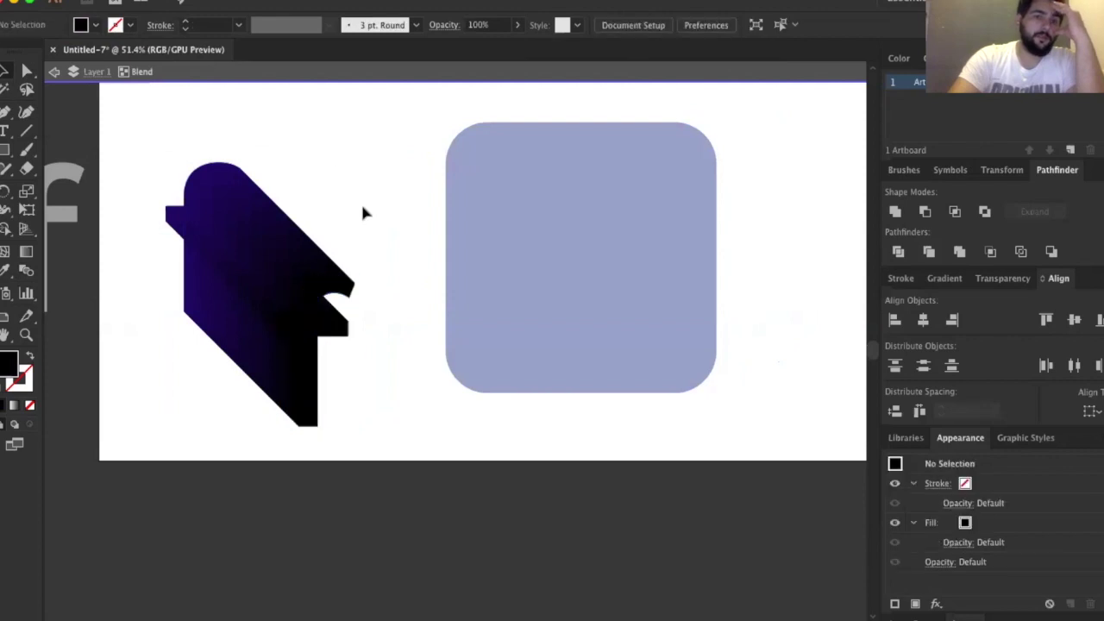
pyautogui.press('Escape')
# - Fill the bottom f of the blend dark purple
pyautogui.click(324, 312)
pyautogui.doubleClick(324, 312)
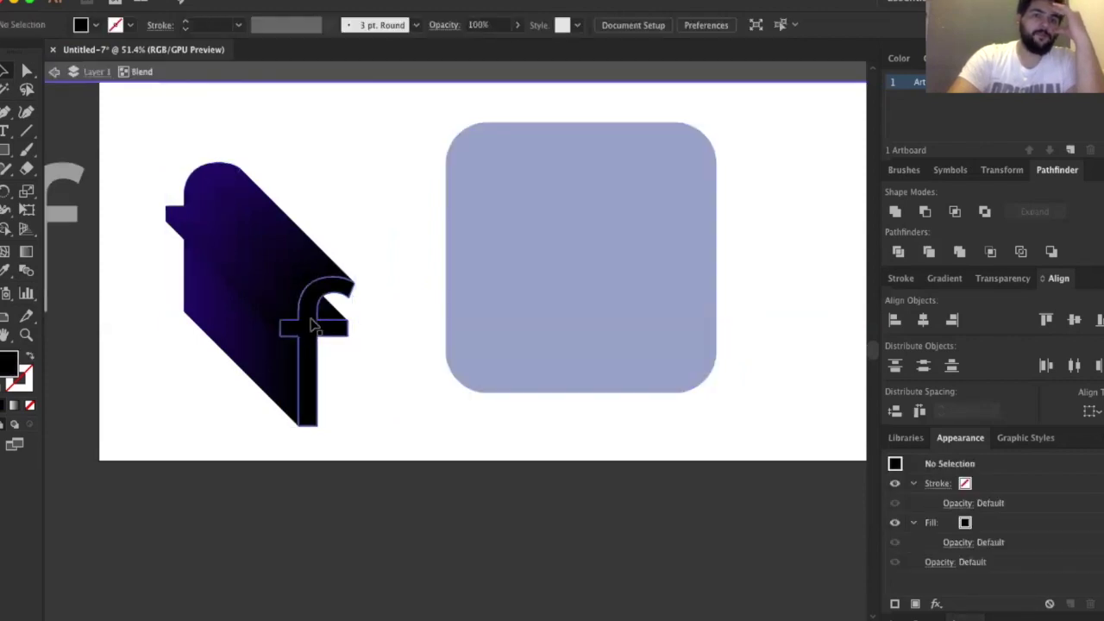
pyautogui.click(321, 316)
pyautogui.click(95, 26)
pyautogui.click(132, 66)
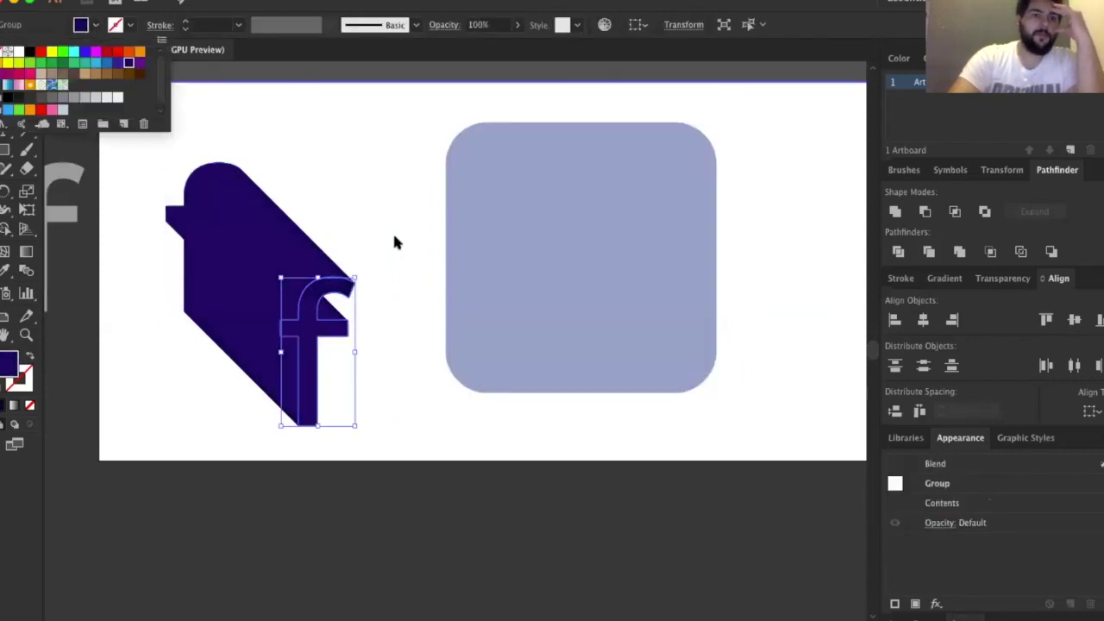
# - Move the purple long-shadow blend onto the blue rounded square, nudged down slightly
pyautogui.doubleClick(347, 161)
pyautogui.moveTo(263, 295); pyautogui.dragTo(646, 300)
pyautogui.hotkey('shift', 'Down')
pyautogui.hotkey('shift', 'Down')
pyautogui.hotkey('shift', 'Down')
# - Enlarge the shadow blend and black f together, and move the shadow into the blue square
pyautogui.scroll(-2, 625, 319)
pyautogui.hscroll(3, 624, 318)
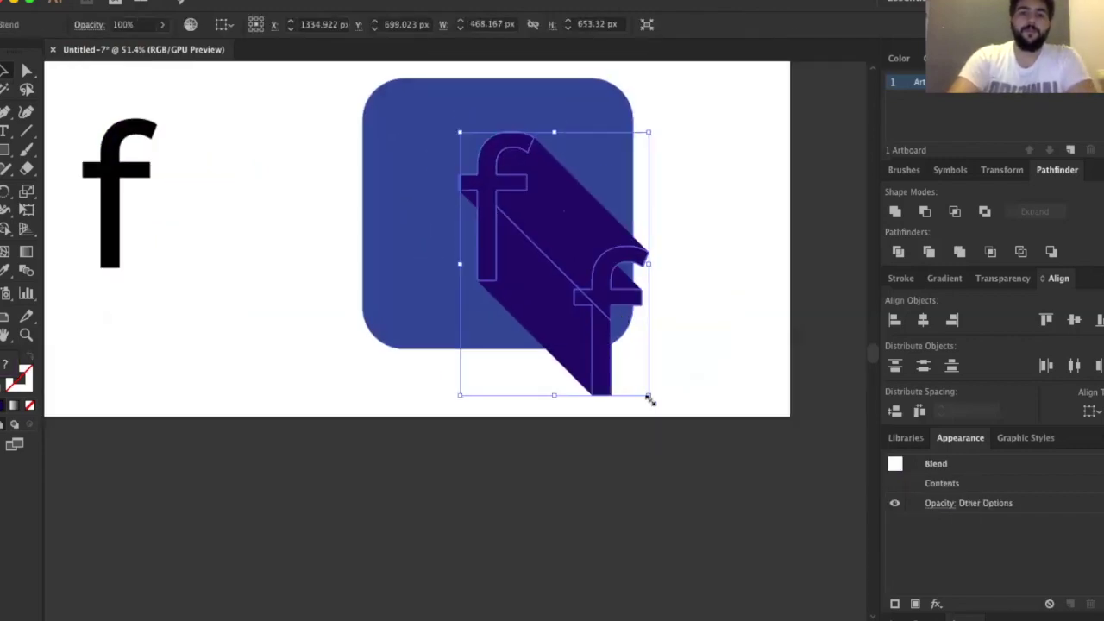
pyautogui.keyDown('shift'); pyautogui.click(120, 242); pyautogui.keyUp('shift')
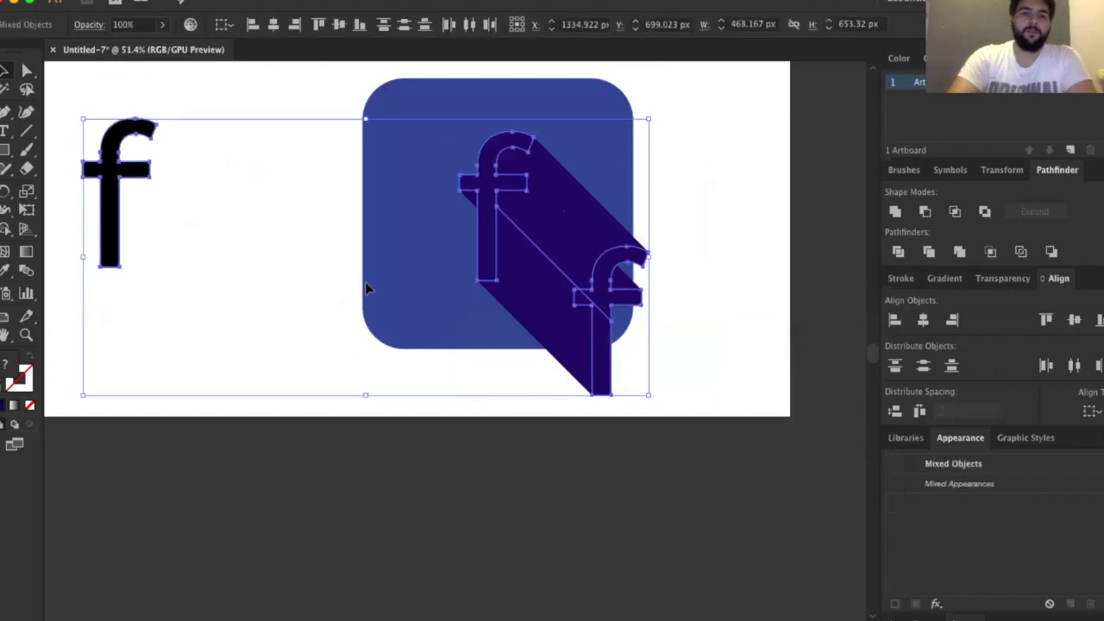
pyautogui.moveTo(720, 448); pyautogui.dragTo(752, 445)
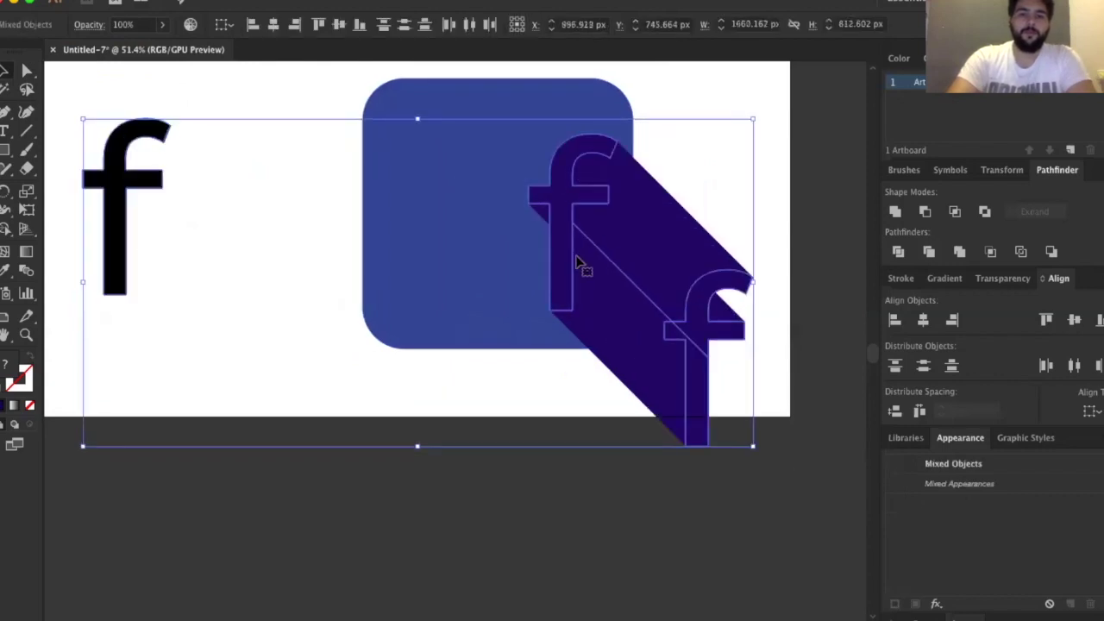
pyautogui.moveTo(657, 262)
pyautogui.mouseDown()
pyautogui.moveTo(505, 259)
pyautogui.moveTo(493, 240)
pyautogui.mouseUp()
pyautogui.click(701, 184)
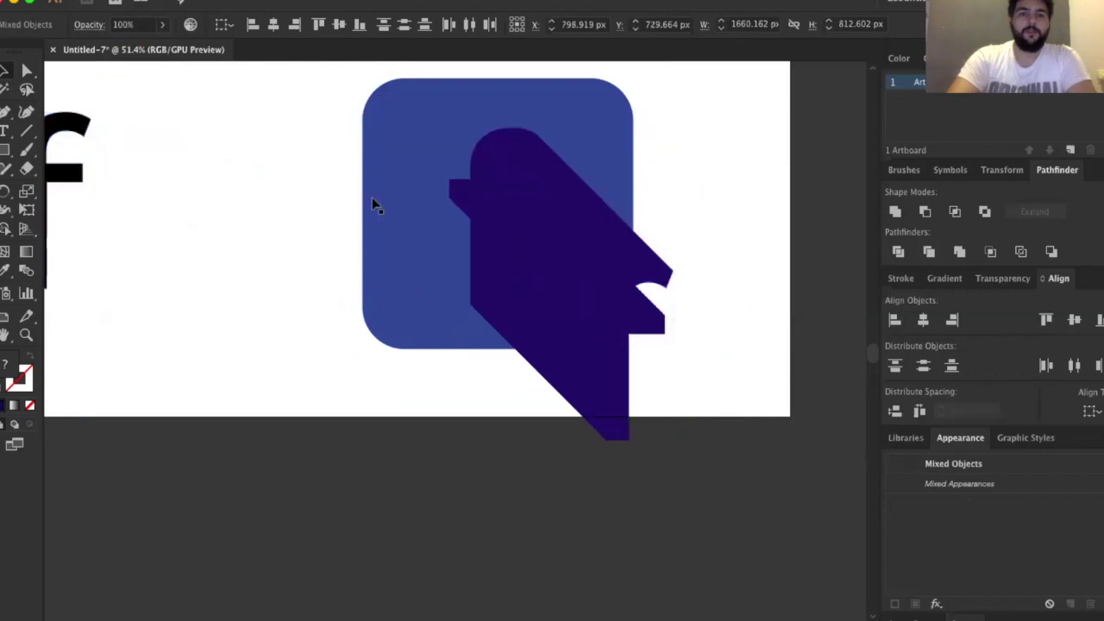
# - Position the black f over the top f of the shadow
pyautogui.moveTo(76, 130); pyautogui.dragTo(409, 175)
pyautogui.scroll(-3, 183, 136)
pyautogui.hscroll(-2, 183, 135)
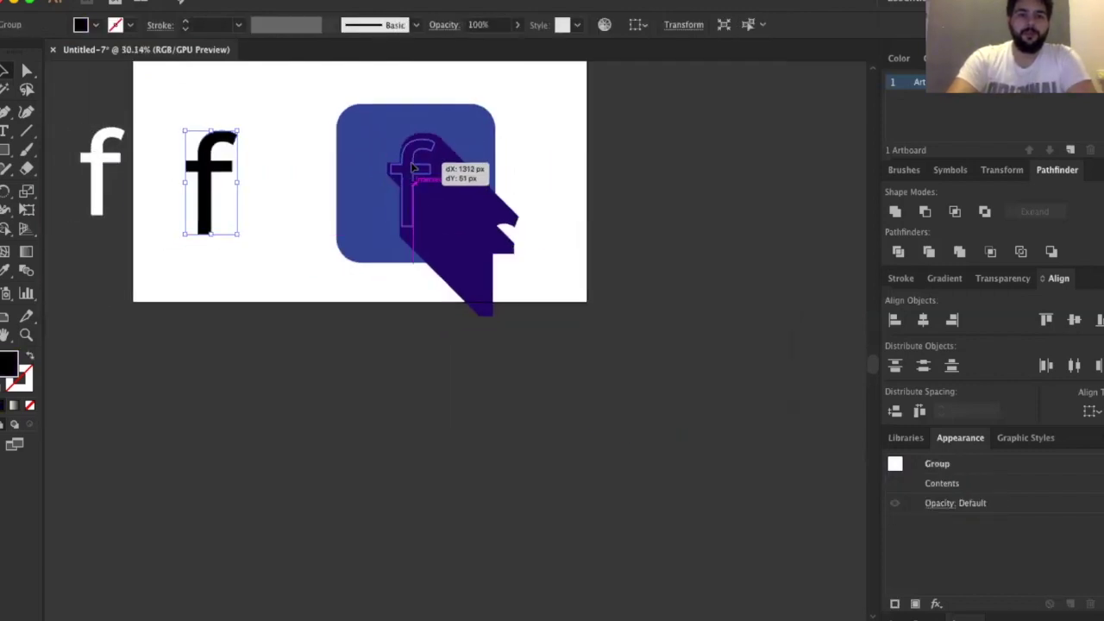
pyautogui.moveTo(409, 175); pyautogui.dragTo(405, 164)
pyautogui.hotkey('ctrl', 'z')
pyautogui.moveTo(291, 174); pyautogui.dragTo(504, 176)
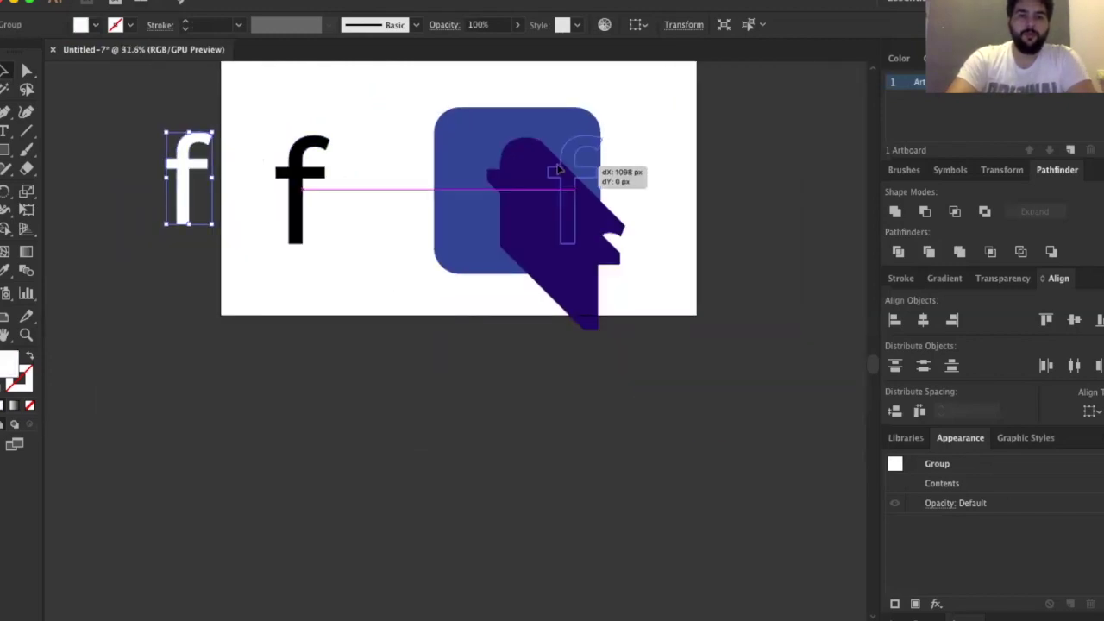
pyautogui.scroll(1, 506, 172)
pyautogui.scroll(1, 508, 178)
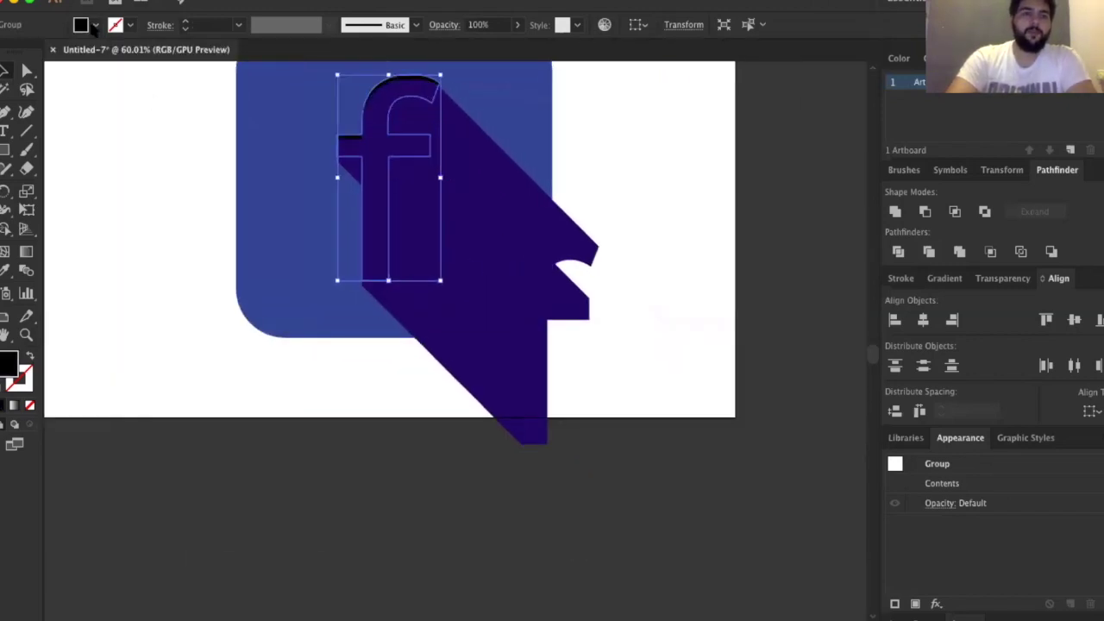
# - Fill the f with white and bring it in front of its shadow
pyautogui.click(94, 25)
pyautogui.click(19, 54)
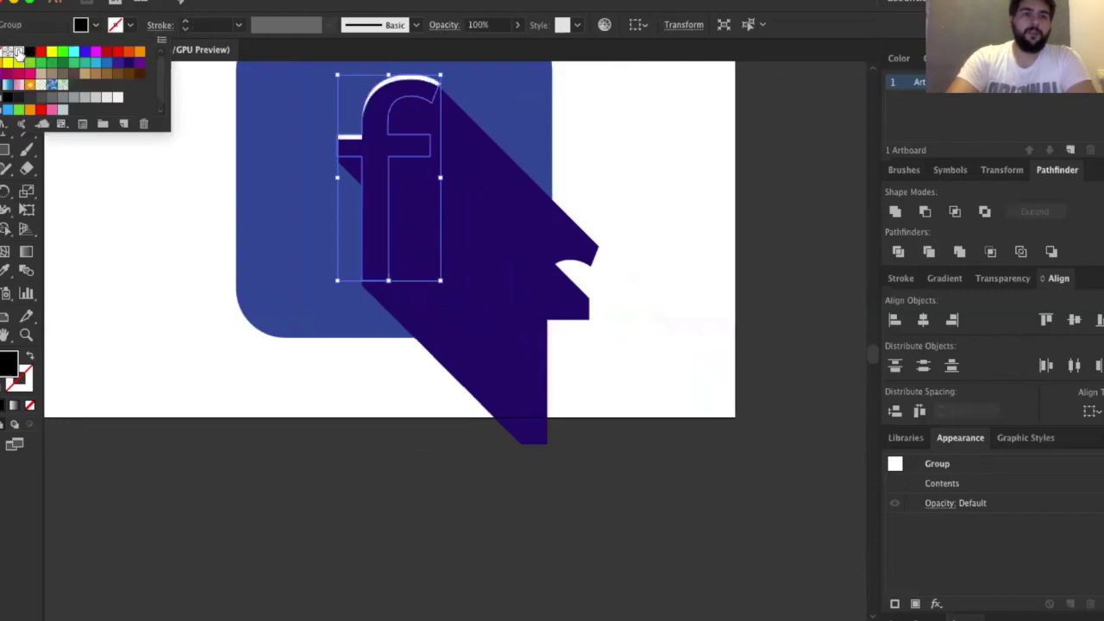
pyautogui.rightClick(306, 240)
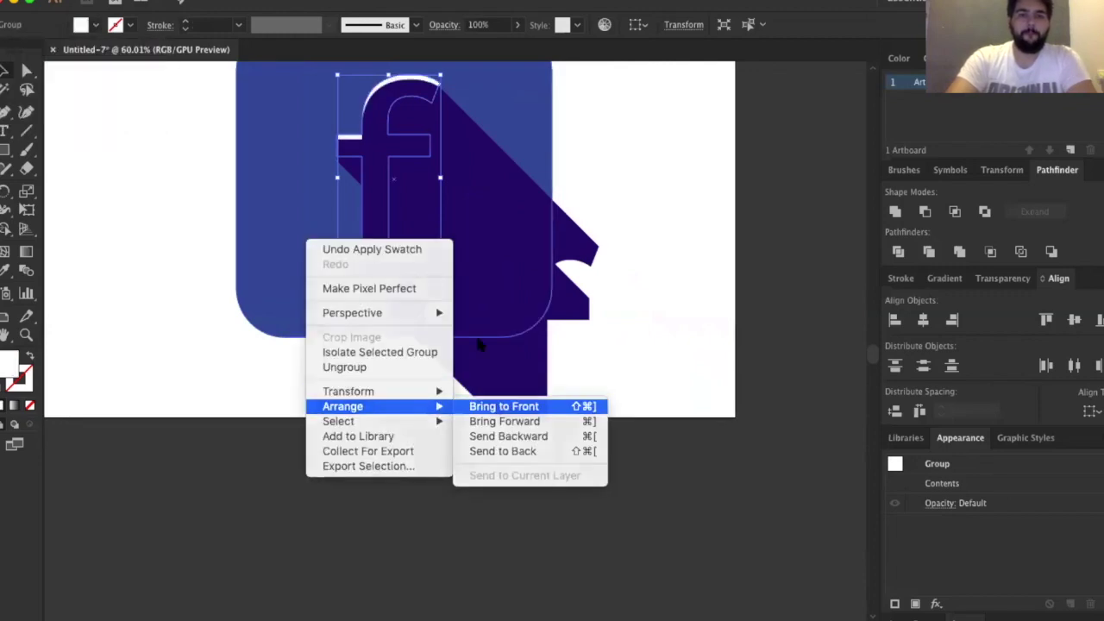
pyautogui.moveTo(342, 406)
pyautogui.click(472, 403)
# - Nudge the white f down to align with the shadow's top, then check the shadow blend
pyautogui.scroll(2, 447, 157)
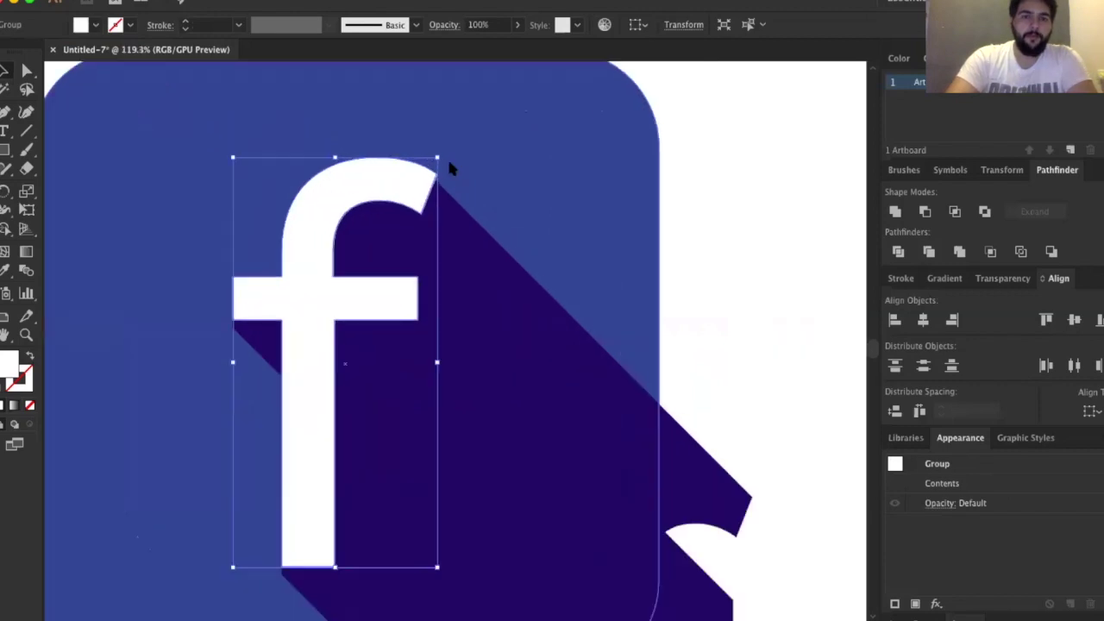
pyautogui.scroll(2, 447, 157)
pyautogui.moveTo(371, 214); pyautogui.dragTo(369, 220)
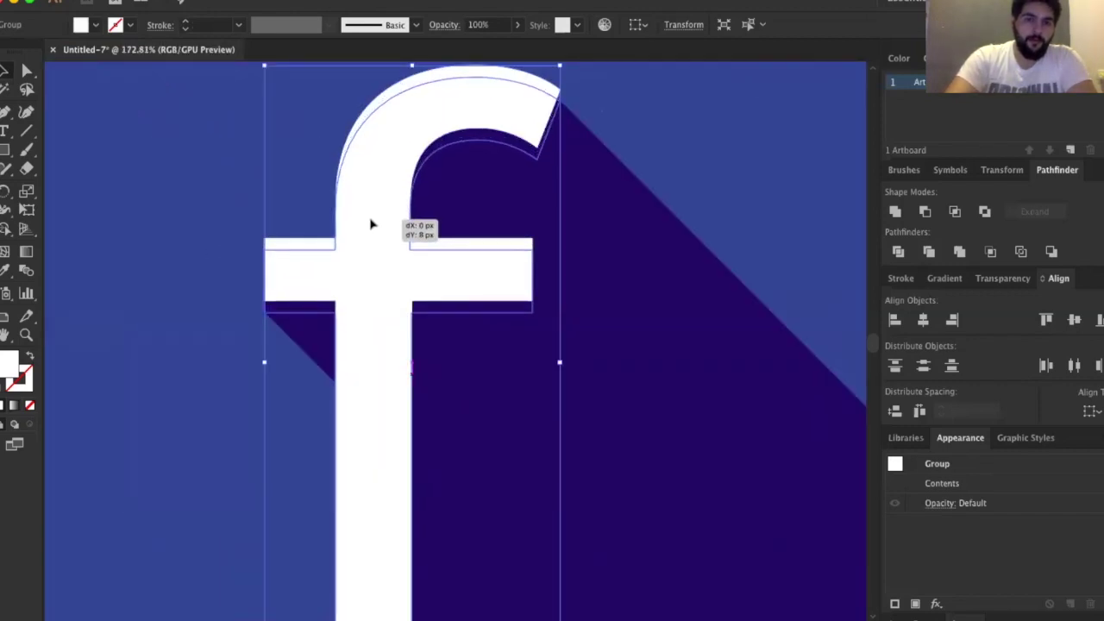
pyautogui.scroll(-2, 369, 221)
pyautogui.scroll(-2, 369, 231)
pyautogui.scroll(-1, 498, 254)
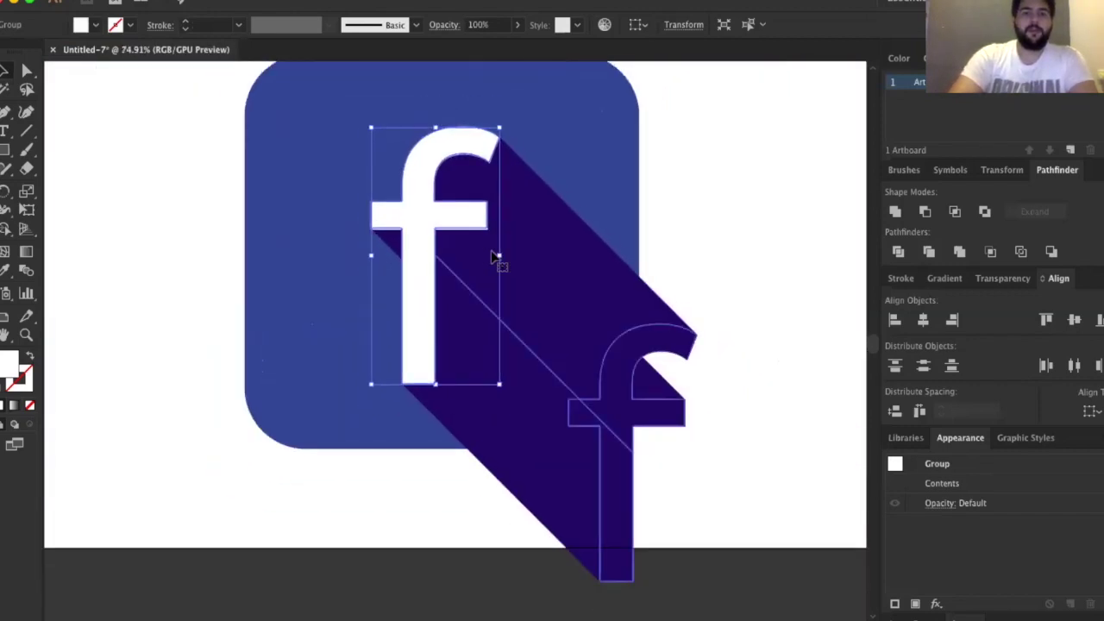
pyautogui.click(642, 277)
pyautogui.scroll(-1, 641, 278)
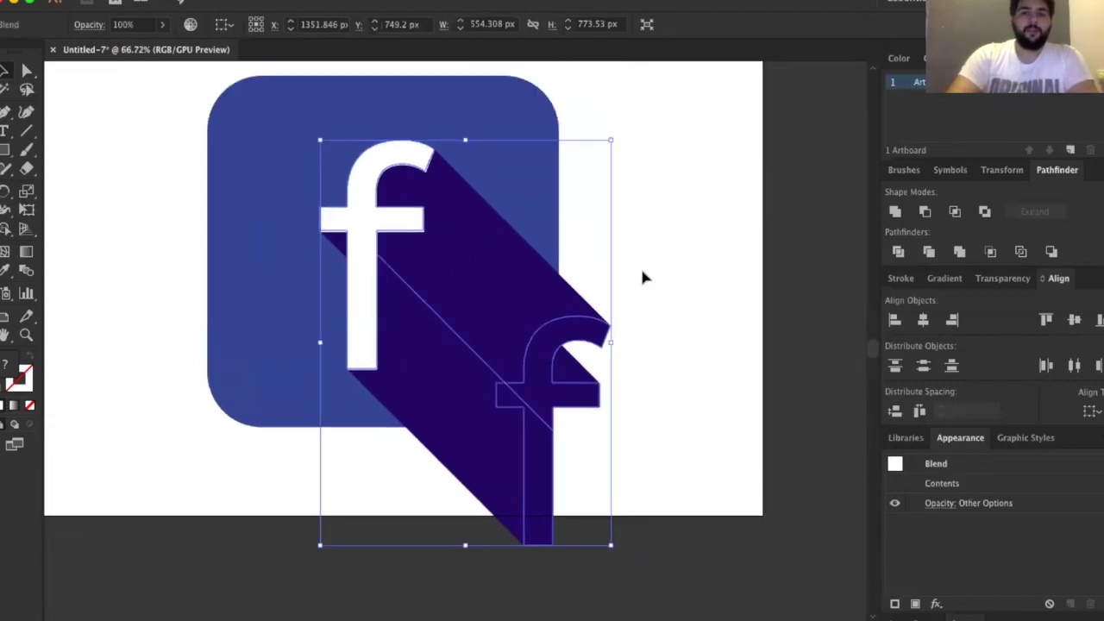
pyautogui.scroll(-1, 641, 276)
pyautogui.click(621, 160)
# - Bring the blue rounded square to the front and clip the shadow and f to it
pyautogui.click(518, 152)
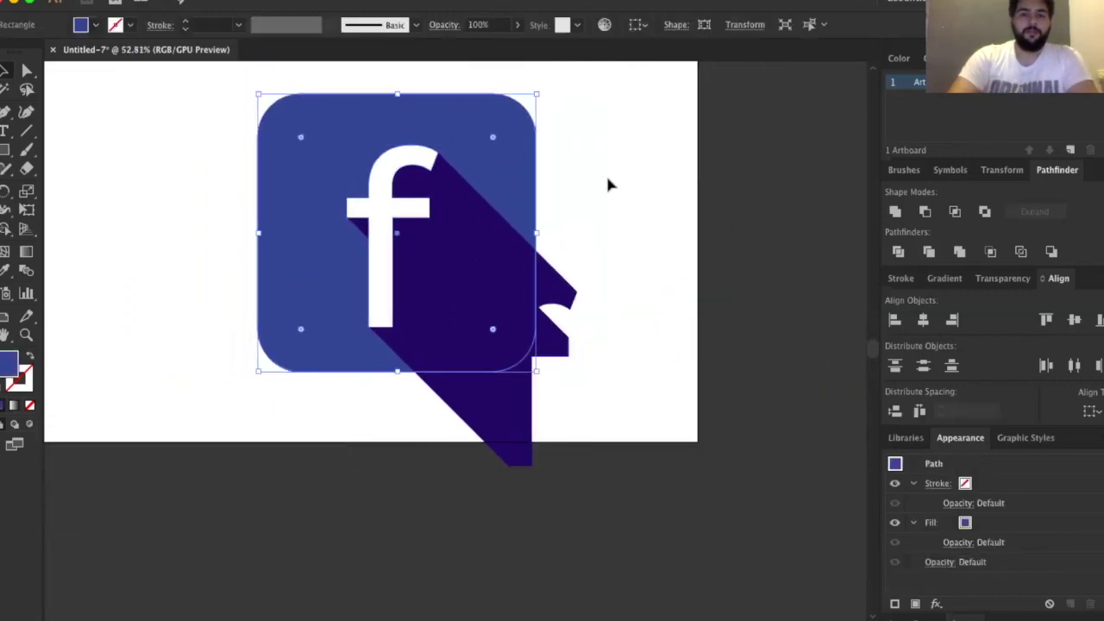
pyautogui.rightClick(606, 177)
pyautogui.click(802, 419)
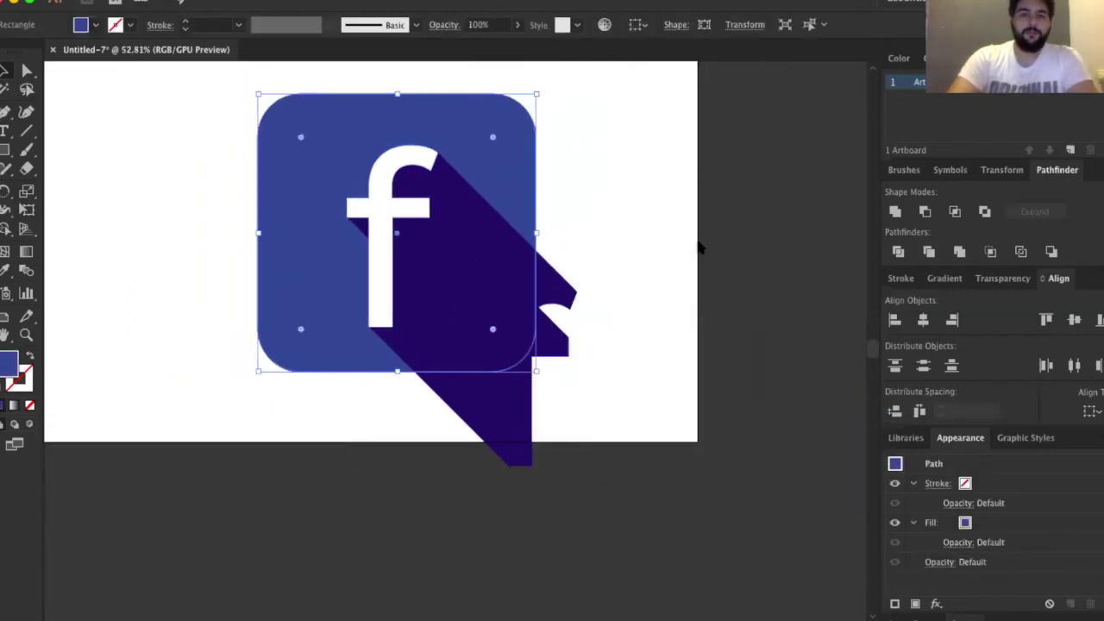
pyautogui.moveTo(628, 143); pyautogui.dragTo(238, 371)
pyautogui.rightClick(238, 371)
pyautogui.click(319, 451)
pyautogui.click(658, 179)
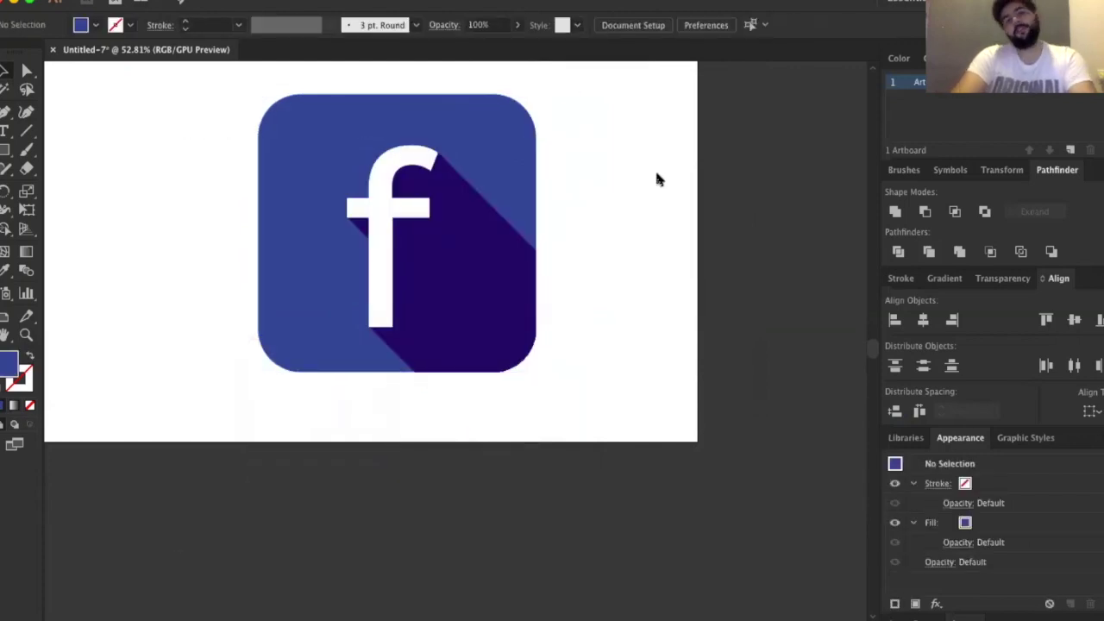
# - Delete the finished clipped icon together with the spare f beside the artboard
pyautogui.press('super+minus')
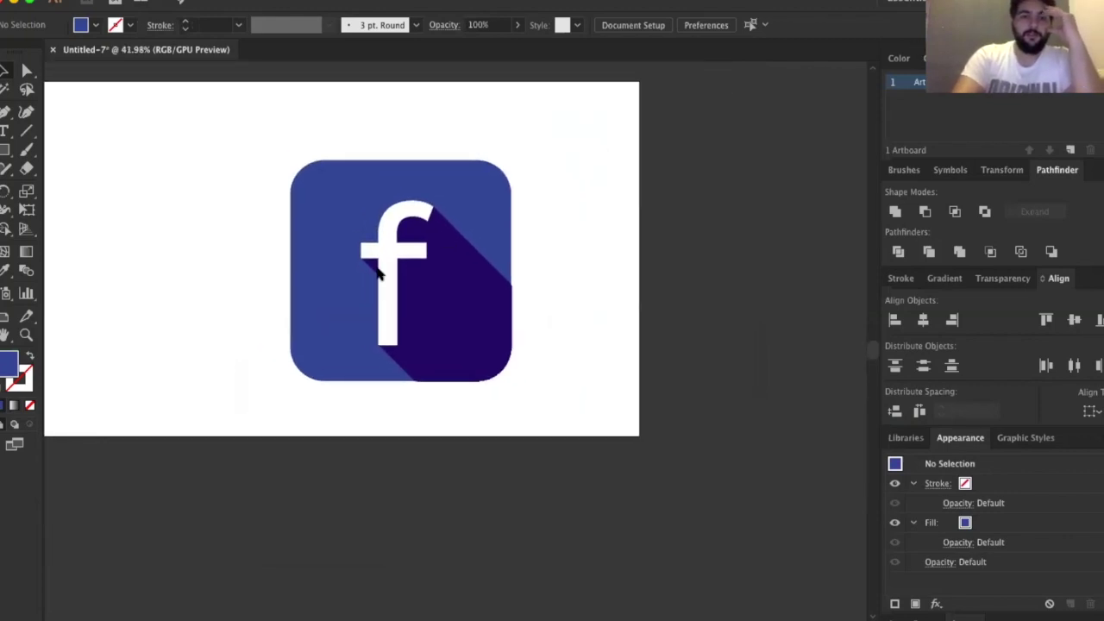
pyautogui.scroll(2, 397, 258)
pyautogui.scroll(2, 431, 250)
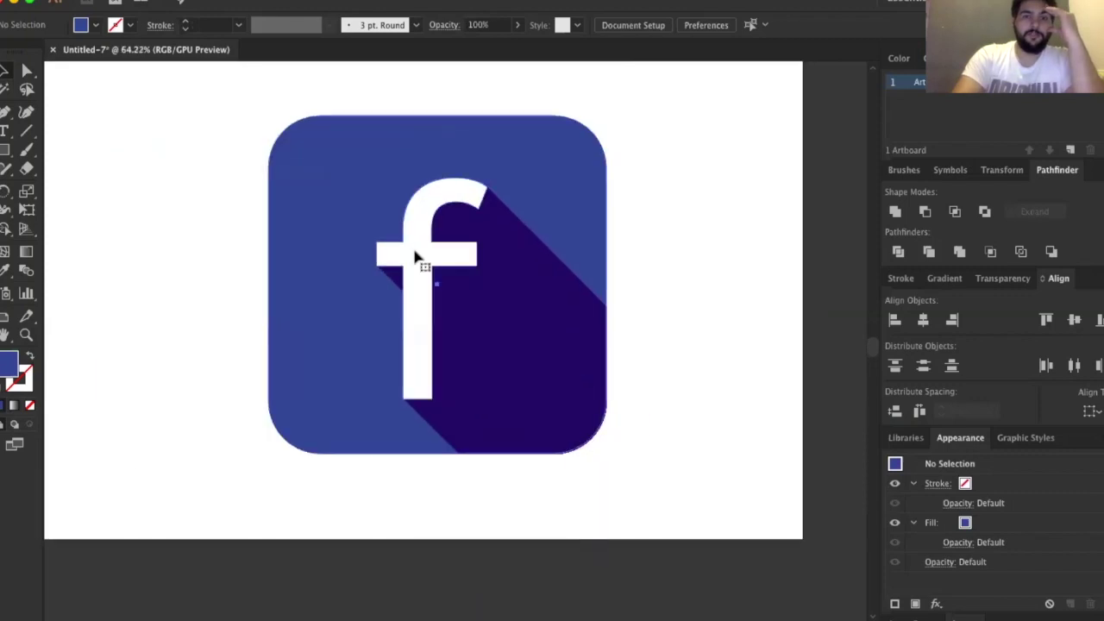
pyautogui.click(416, 251)
pyautogui.press('super+minus')
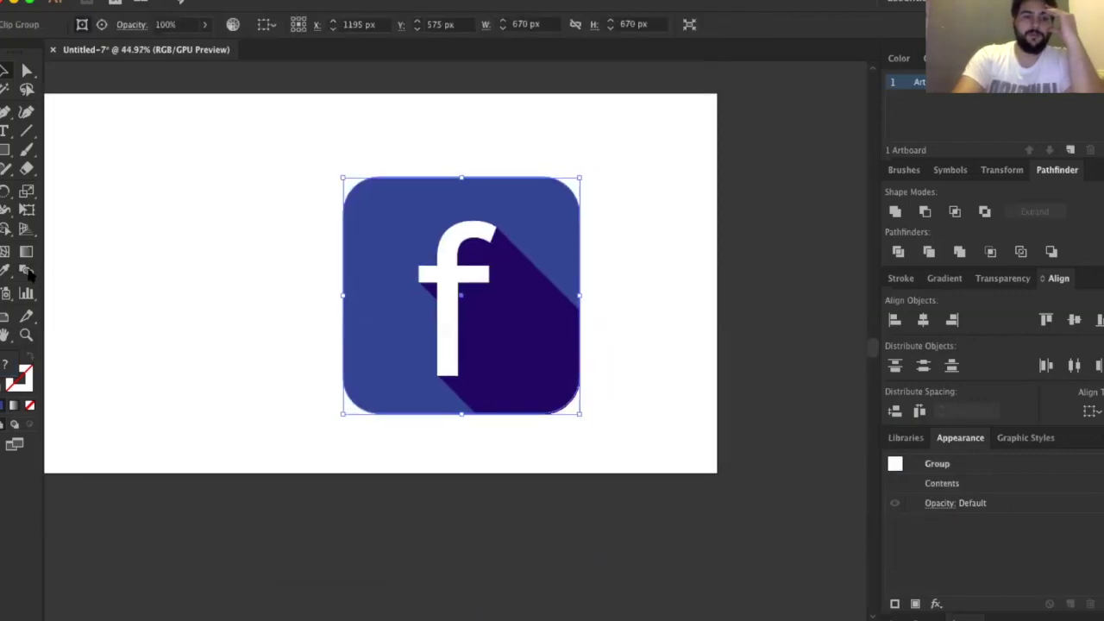
pyautogui.scroll(-2, 28, 275)
pyautogui.scroll(-1, 39, 283)
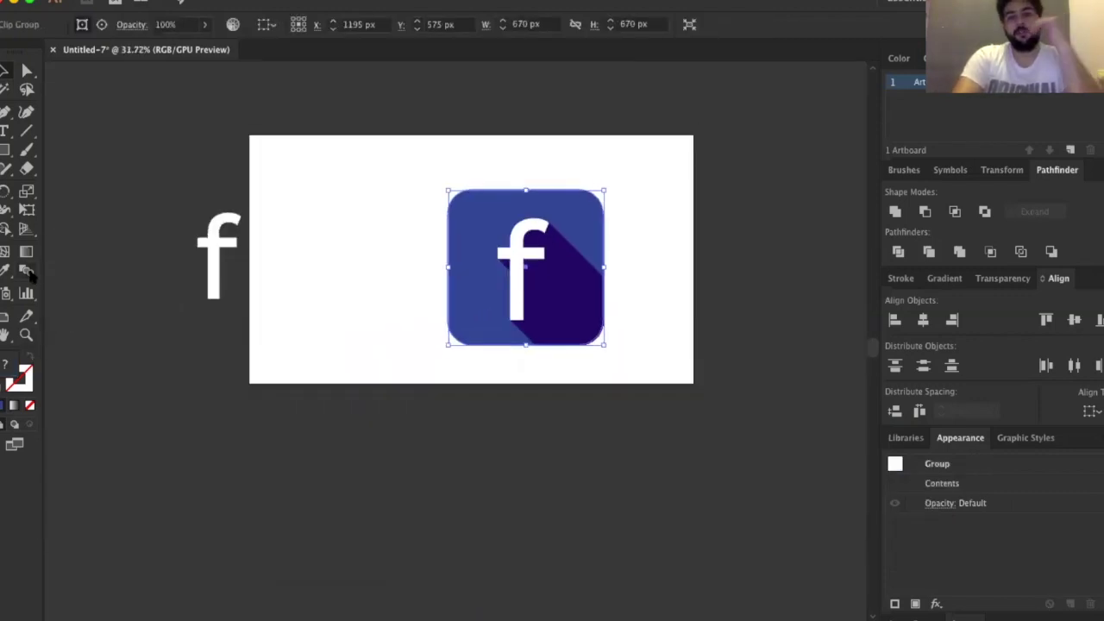
pyautogui.scroll(-1, 48, 289)
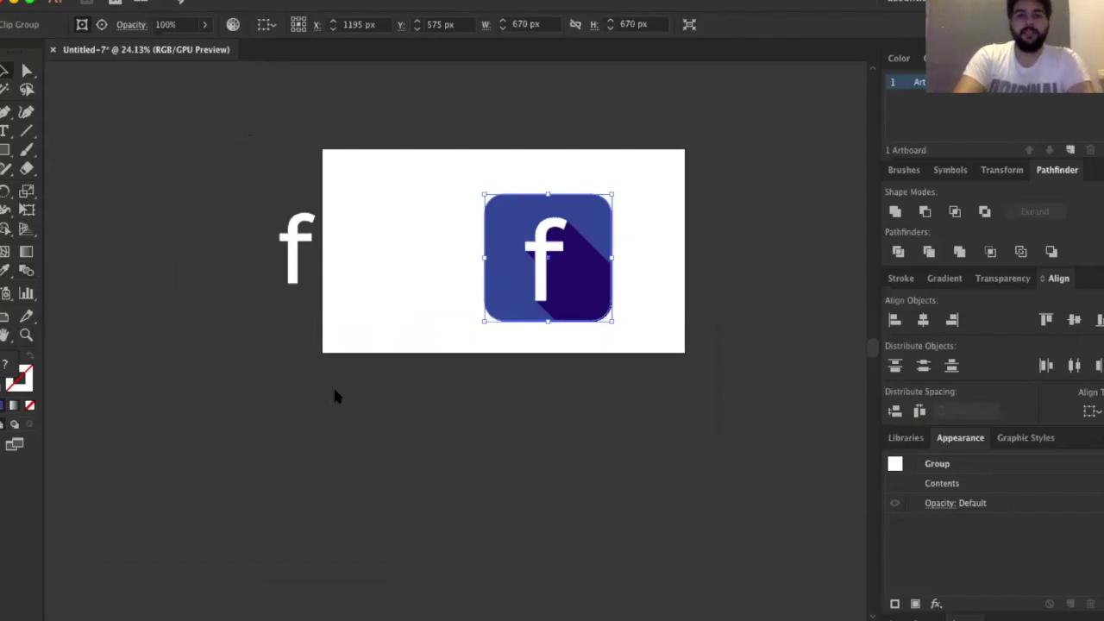
pyautogui.scroll(4, 448, 261)
pyautogui.scroll(-2, 449, 261)
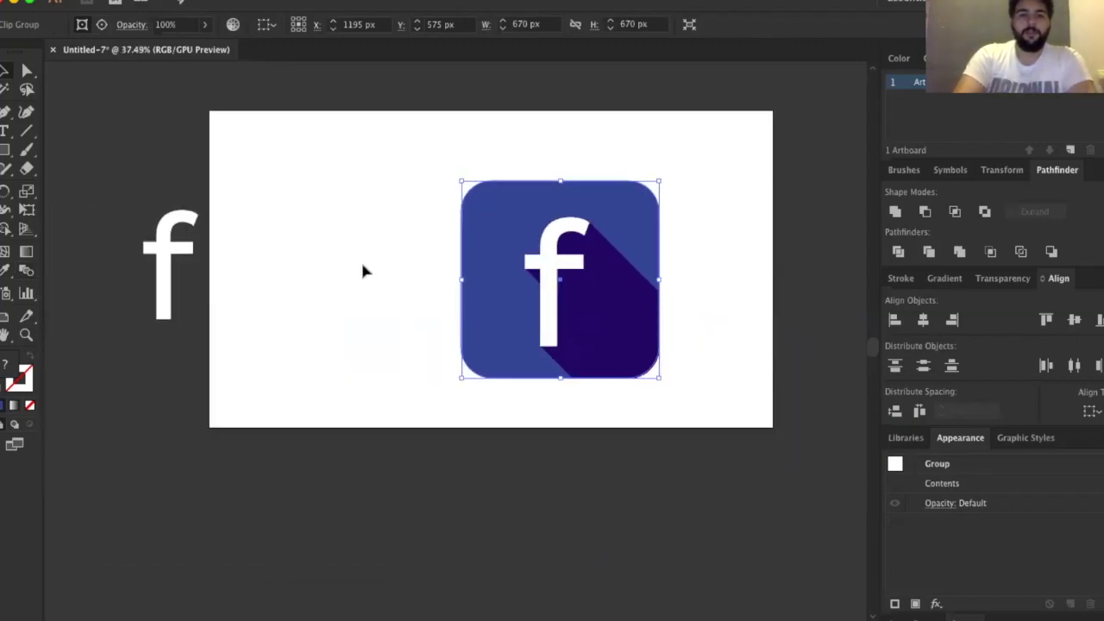
pyautogui.click(231, 214)
pyautogui.keyDown('shift'); pyautogui.click(637, 356); pyautogui.keyUp('shift')
pyautogui.press('Delete')
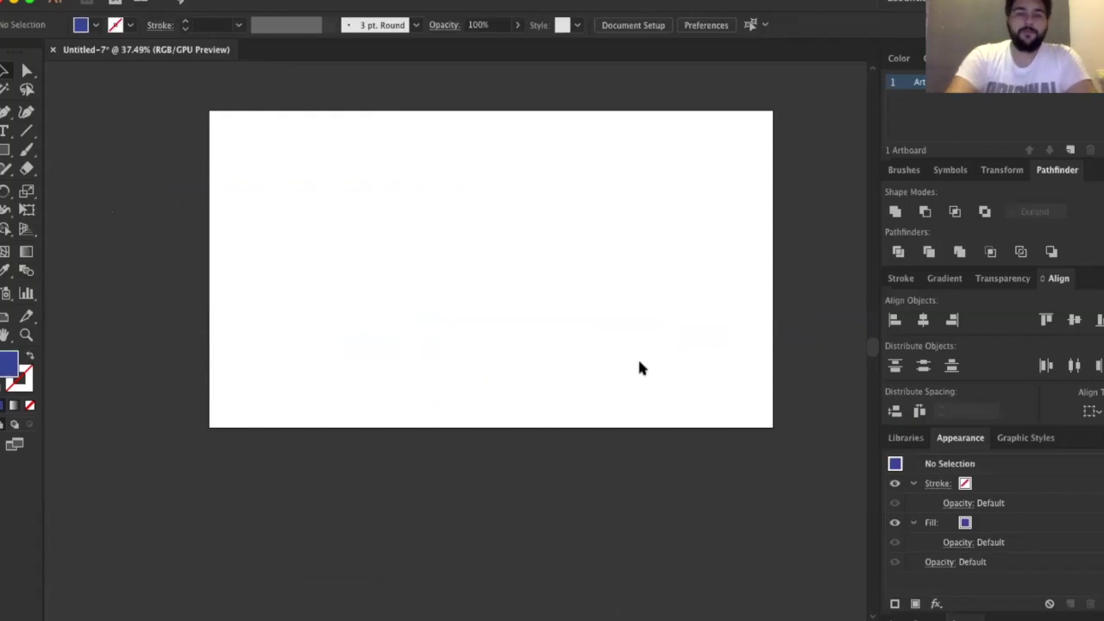
pyautogui.hscroll(2, 637, 356)
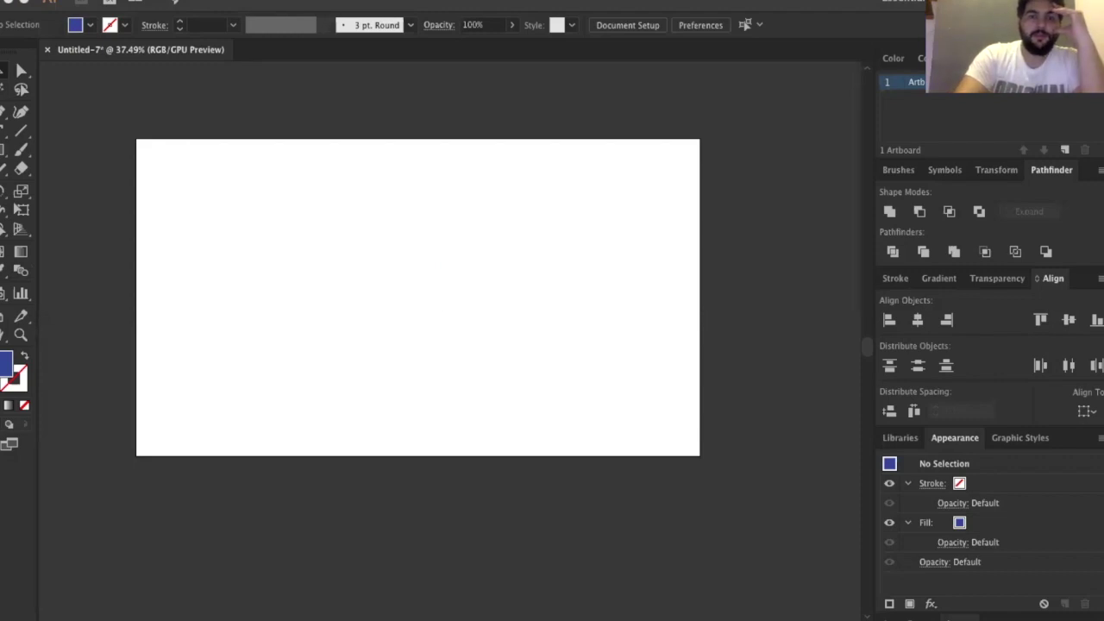
pyautogui.press('super+Tab')
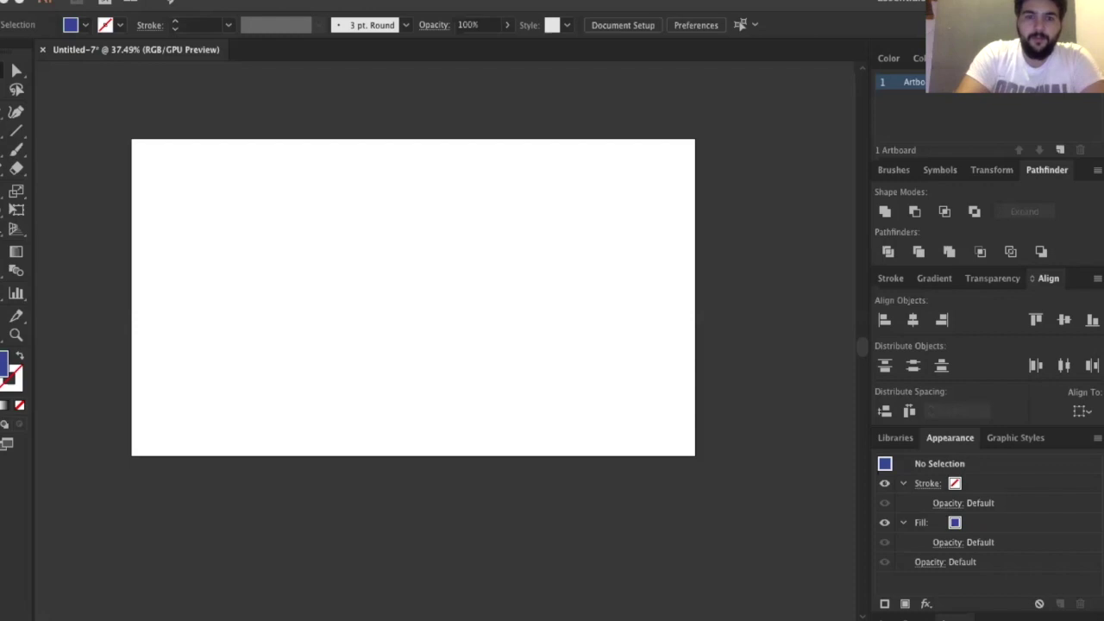
pyautogui.moveTo(599, 495); pyautogui.dragTo(435, 370)
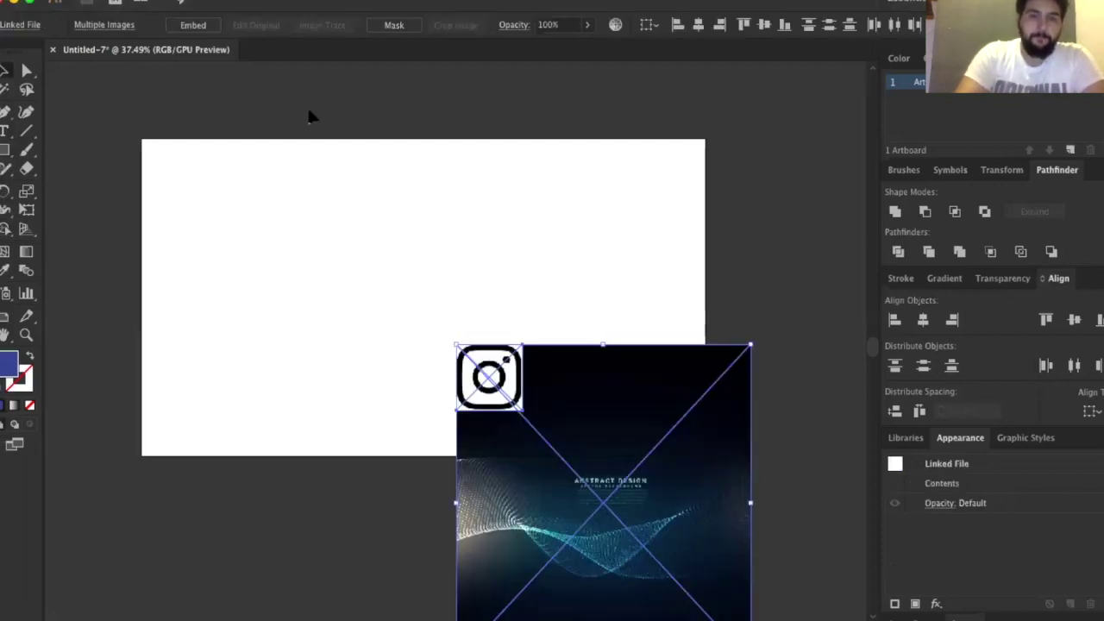
# - Delete the stray Instagram icon from the placed images
pyautogui.moveTo(623, 568); pyautogui.dragTo(394, 321)
pyautogui.press('Escape')
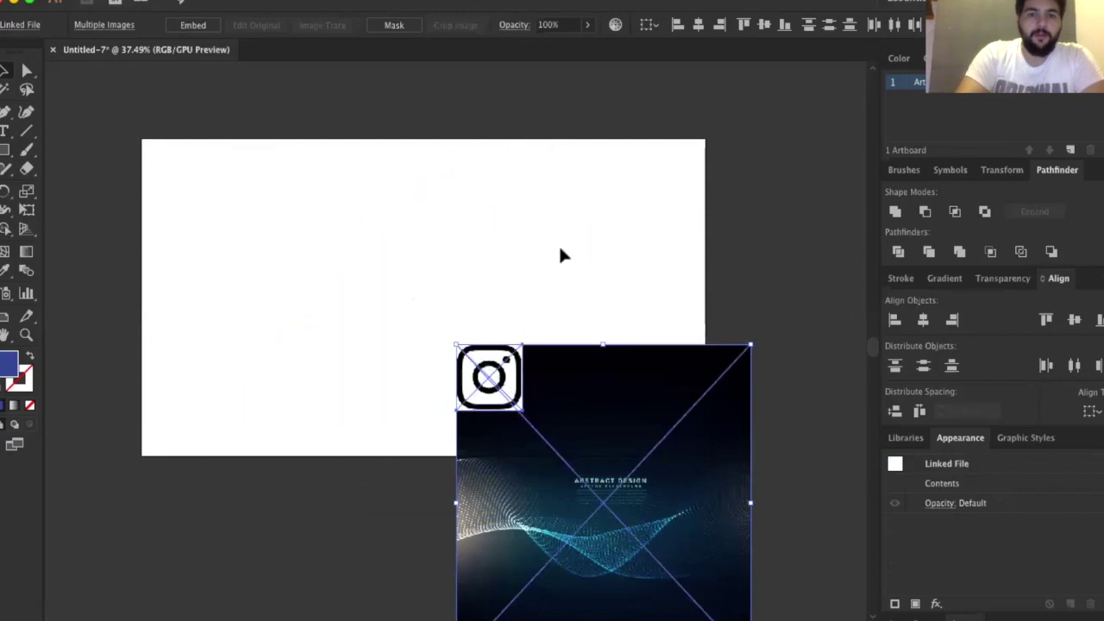
pyautogui.click(683, 344)
pyautogui.click(489, 377)
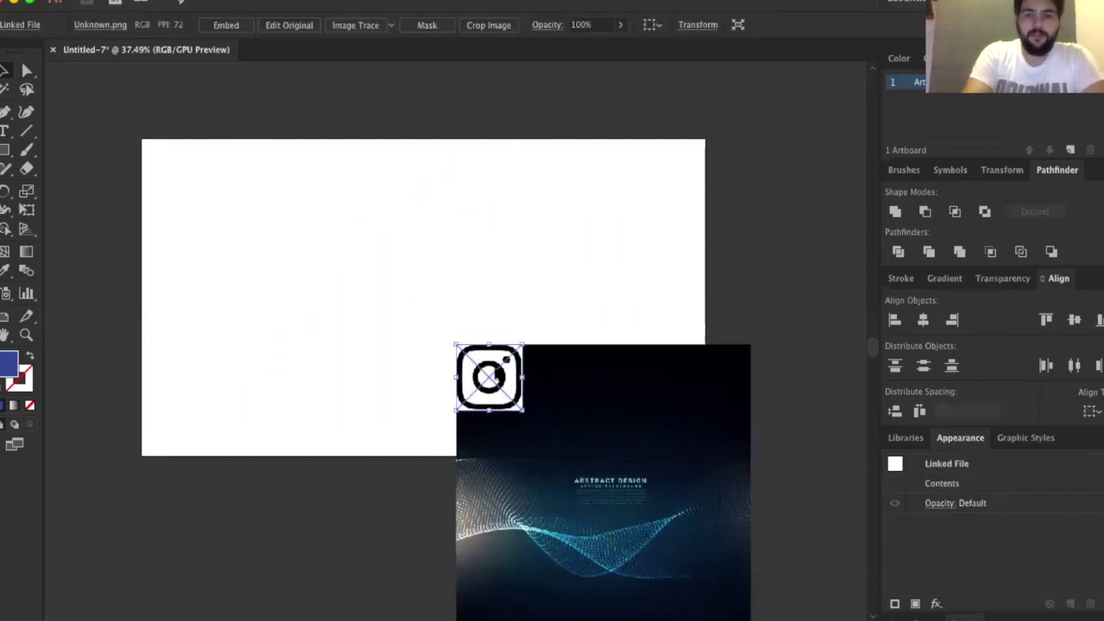
pyautogui.press('Delete')
# - Place the wave-lines reference image as a large box near the Abstract Design image
pyautogui.moveTo(509, 436); pyautogui.dragTo(175, 338)
pyautogui.scroll(2, 306, 551)
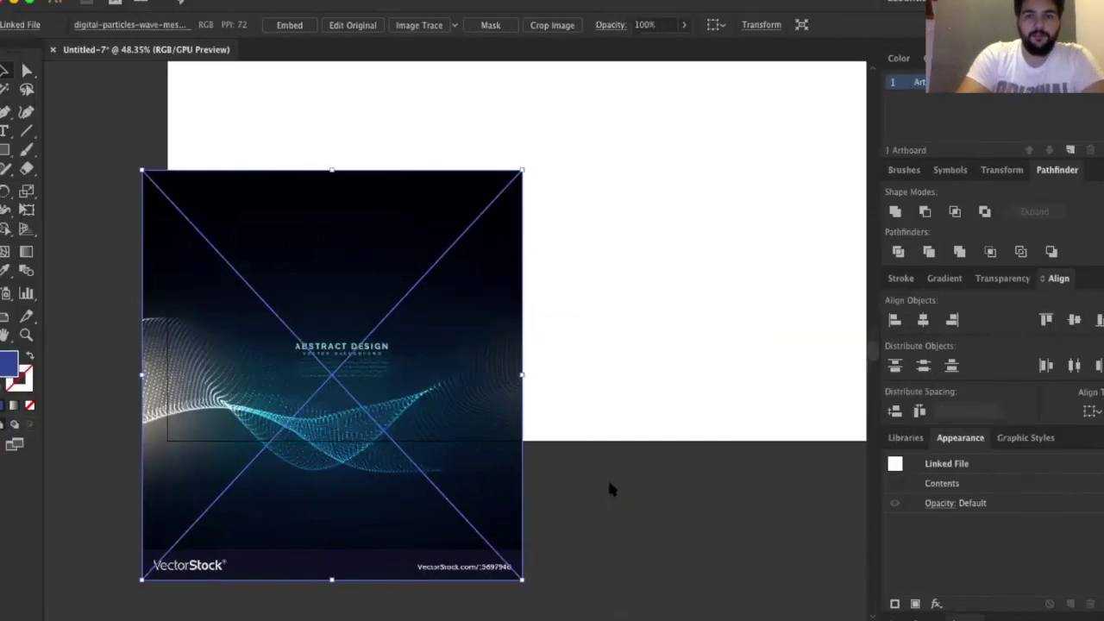
pyautogui.click(608, 488)
pyautogui.hotkey('ctrl', '-')
pyautogui.moveTo(512, 438)
pyautogui.mouseDown()
pyautogui.moveTo(775, 275)
pyautogui.moveTo(793, 222)
pyautogui.mouseUp()
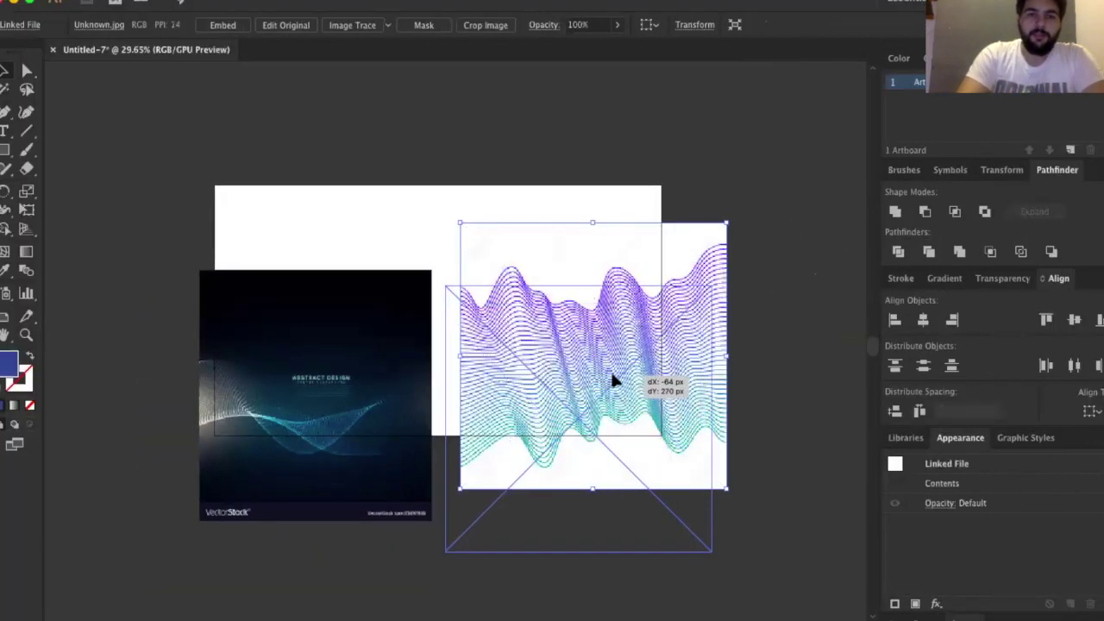
pyautogui.moveTo(604, 387); pyautogui.dragTo(588, 451)
# - Line up both reference images side by side beneath the artboard
pyautogui.moveTo(372, 402); pyautogui.dragTo(457, 513)
pyautogui.keyDown('shift'); pyautogui.click(534, 394); pyautogui.keyUp('shift')
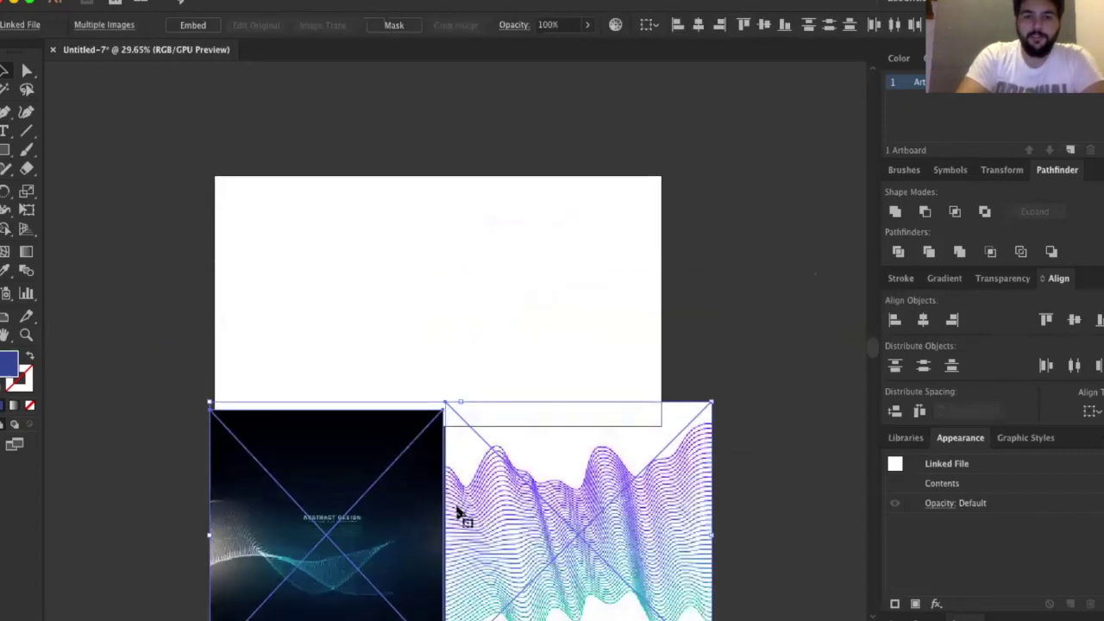
pyautogui.scroll(3, 457, 514)
pyautogui.scroll(1, 457, 513)
pyautogui.click(801, 109)
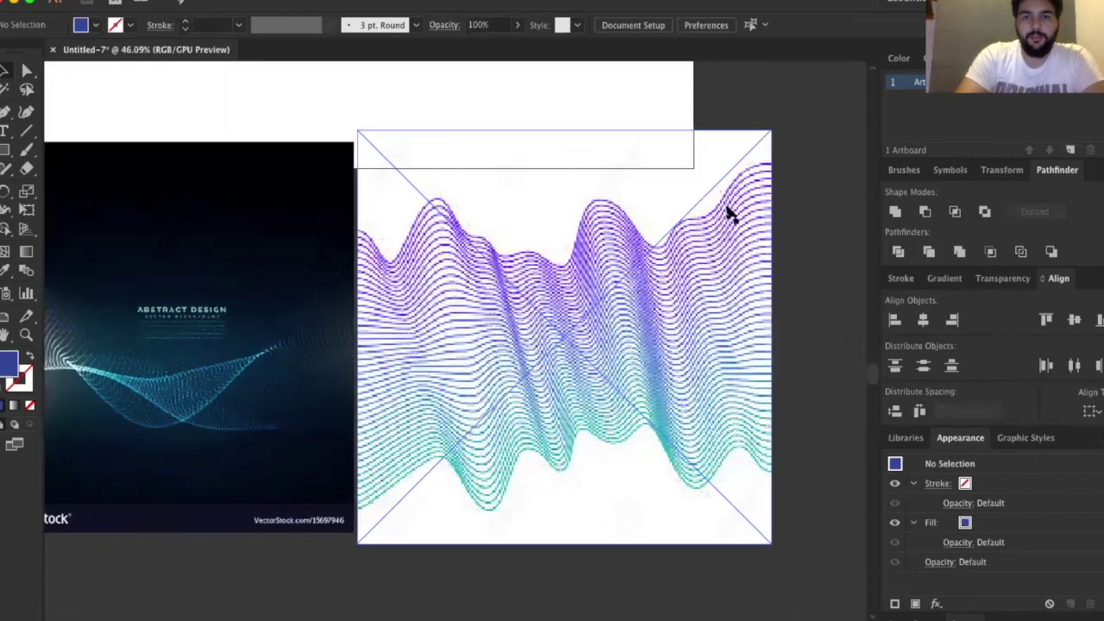
pyautogui.scroll(-1, 728, 214)
pyautogui.scroll(3, 729, 214)
pyautogui.scroll(-3, 728, 214)
pyautogui.scroll(-1, 729, 214)
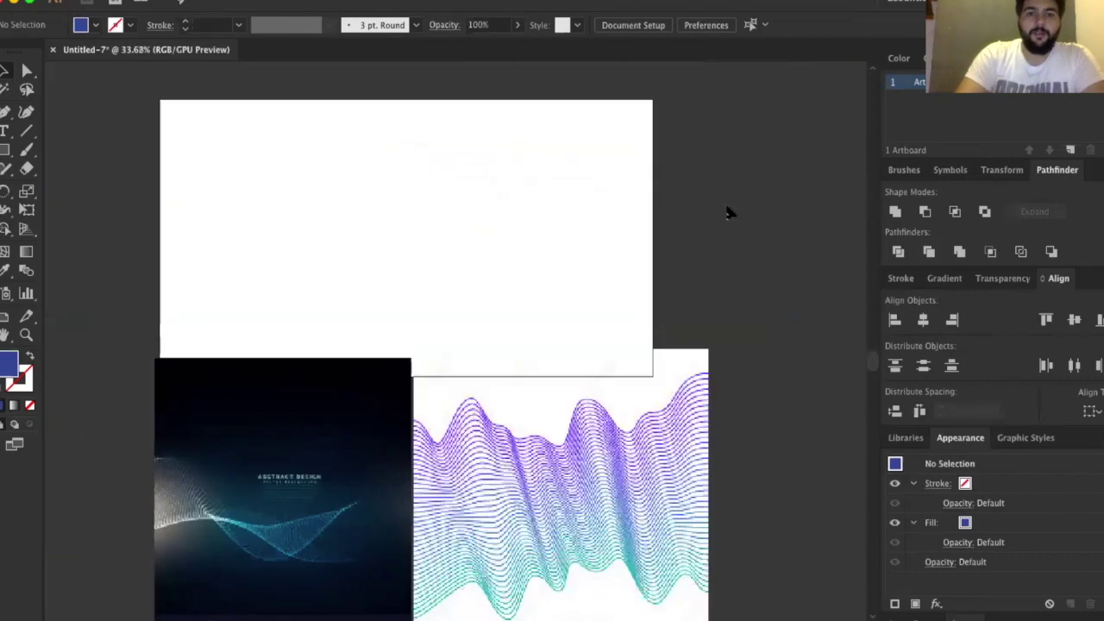
pyautogui.scroll(-1, 357, 331)
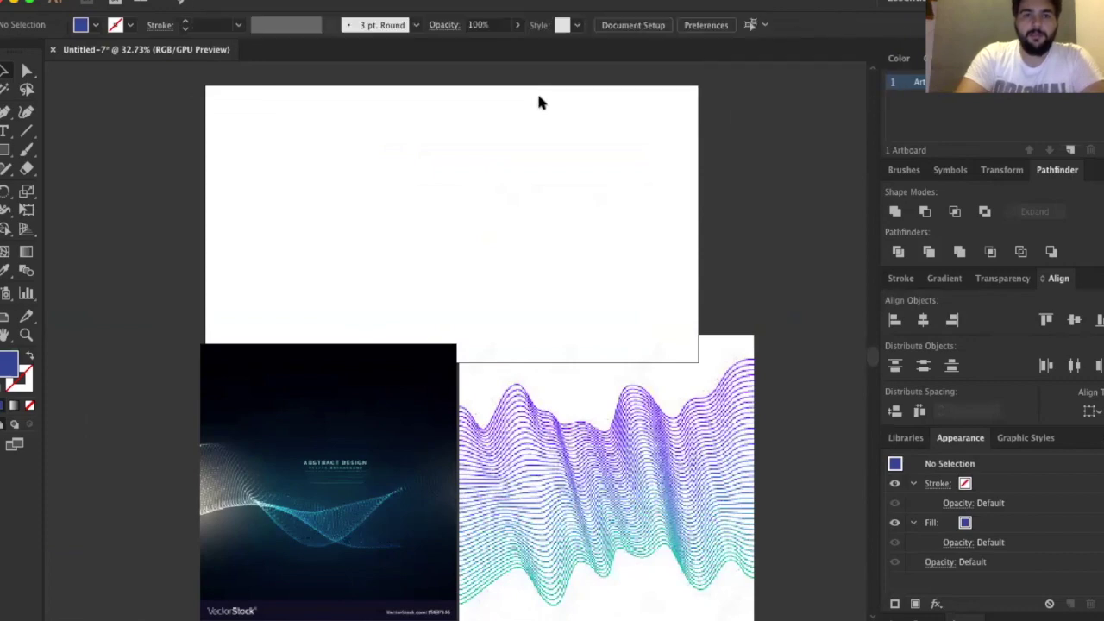
pyautogui.scroll(1, 395, 282)
pyautogui.scroll(1, 394, 282)
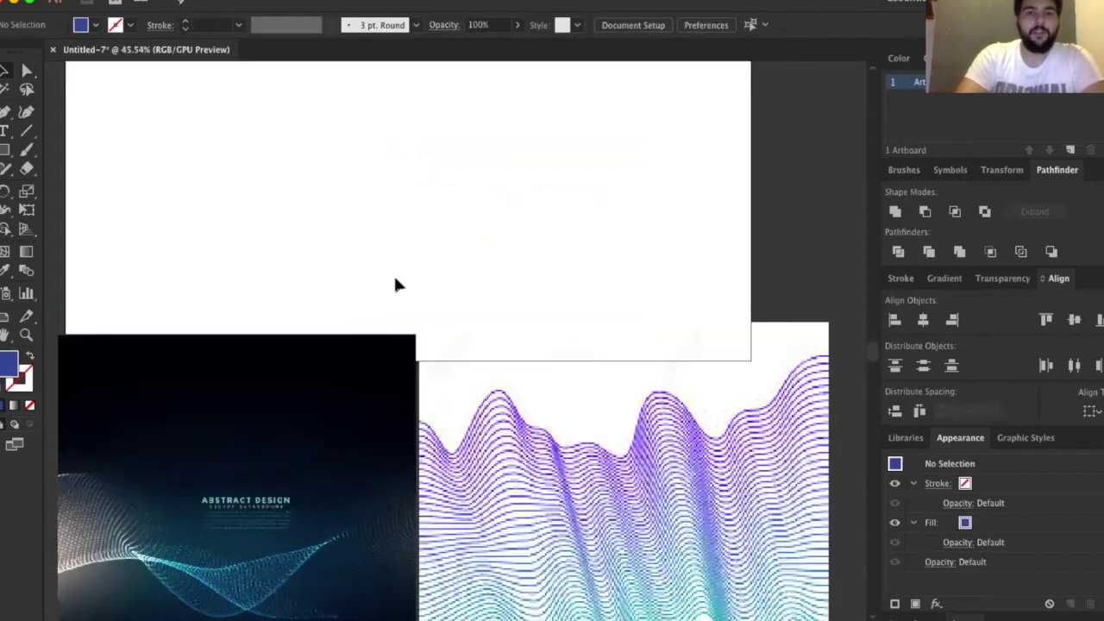
pyautogui.scroll(2, 394, 285)
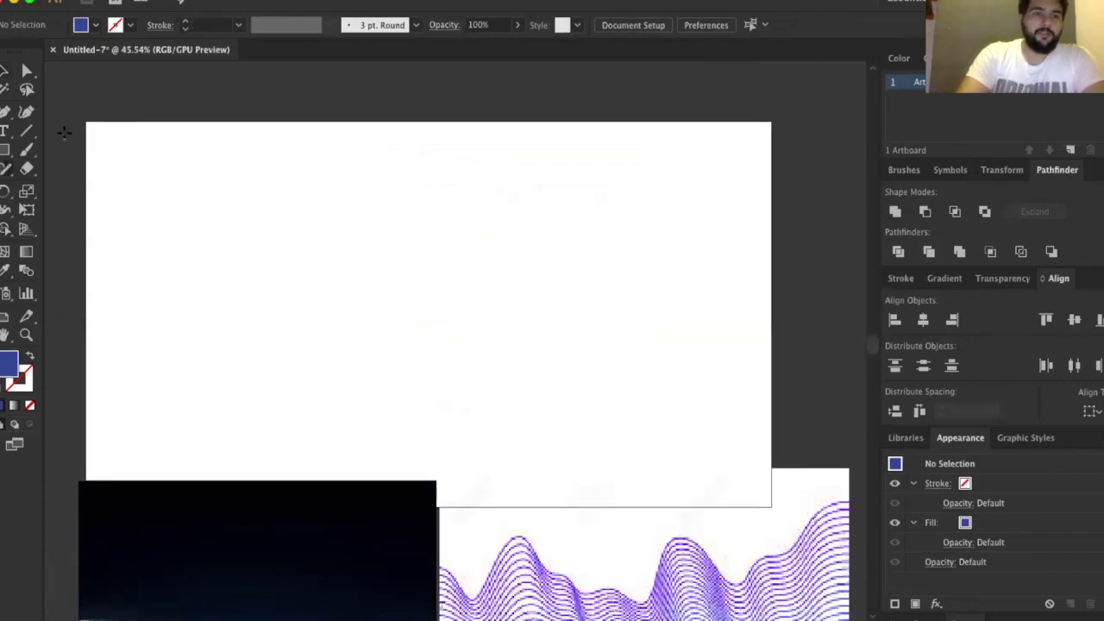
# - Draw a rectangle covering the whole artboard
pyautogui.moveTo(86, 121); pyautogui.dragTo(672, 419)
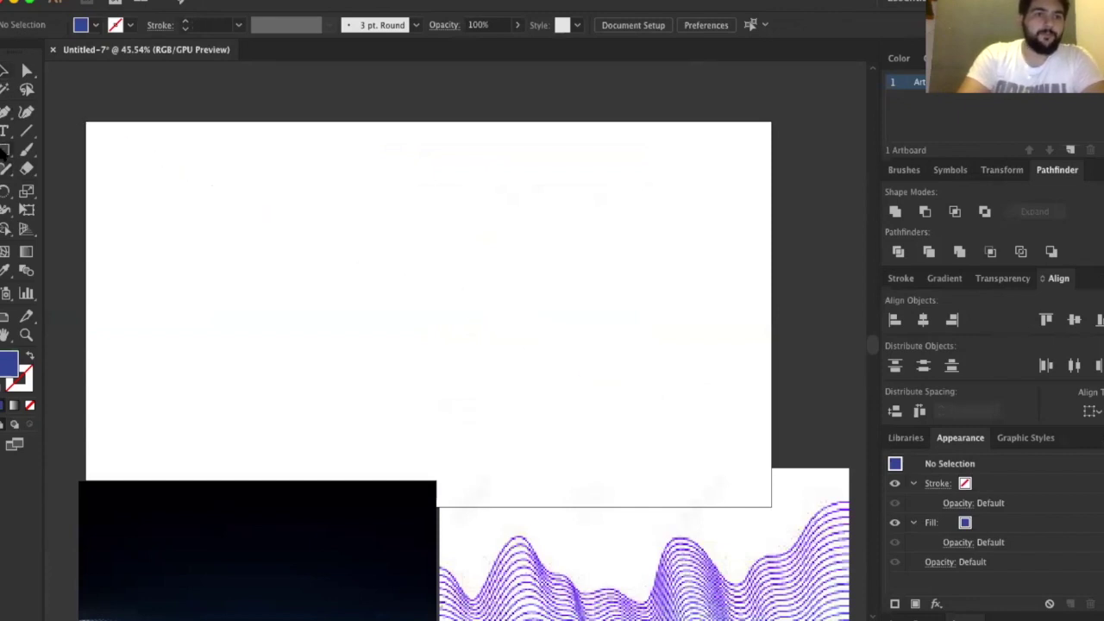
pyautogui.moveTo(102, 119)
pyautogui.mouseDown()
pyautogui.moveTo(86, 121)
pyautogui.moveTo(776, 509)
pyautogui.mouseUp()
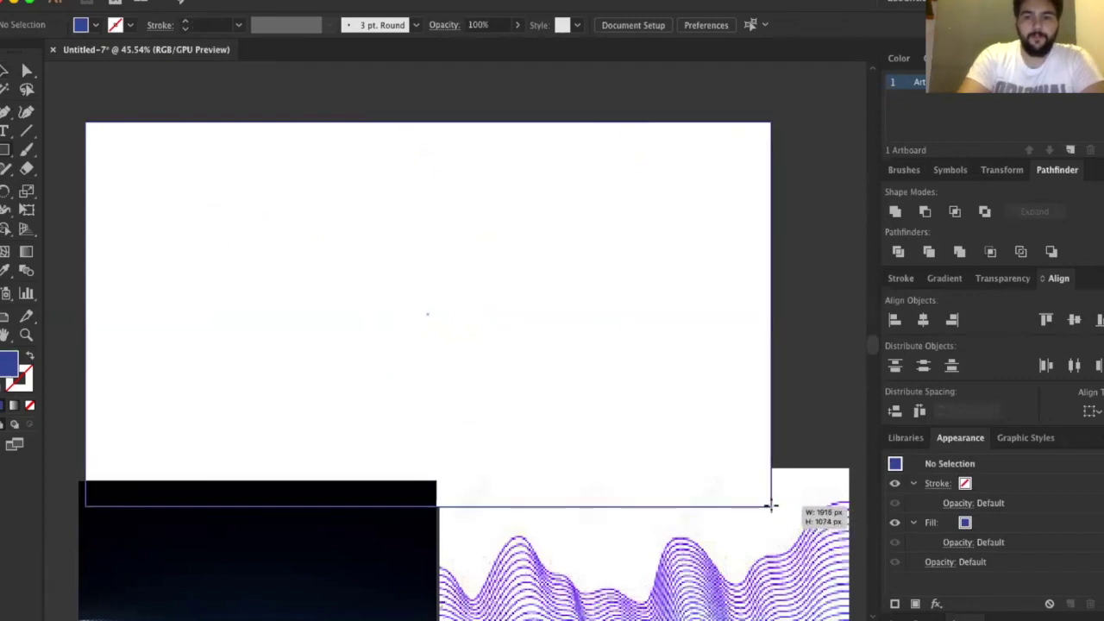
pyautogui.moveTo(776, 509); pyautogui.dragTo(772, 507)
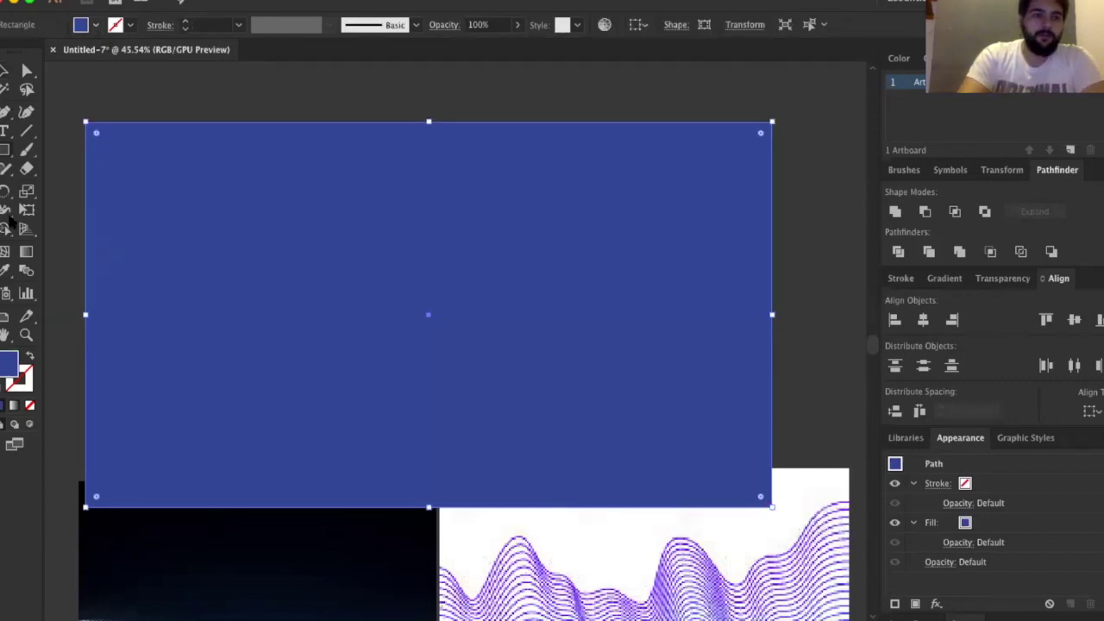
# - Fill the rectangle with dark navy #000054
pyautogui.doubleClick(10, 361)
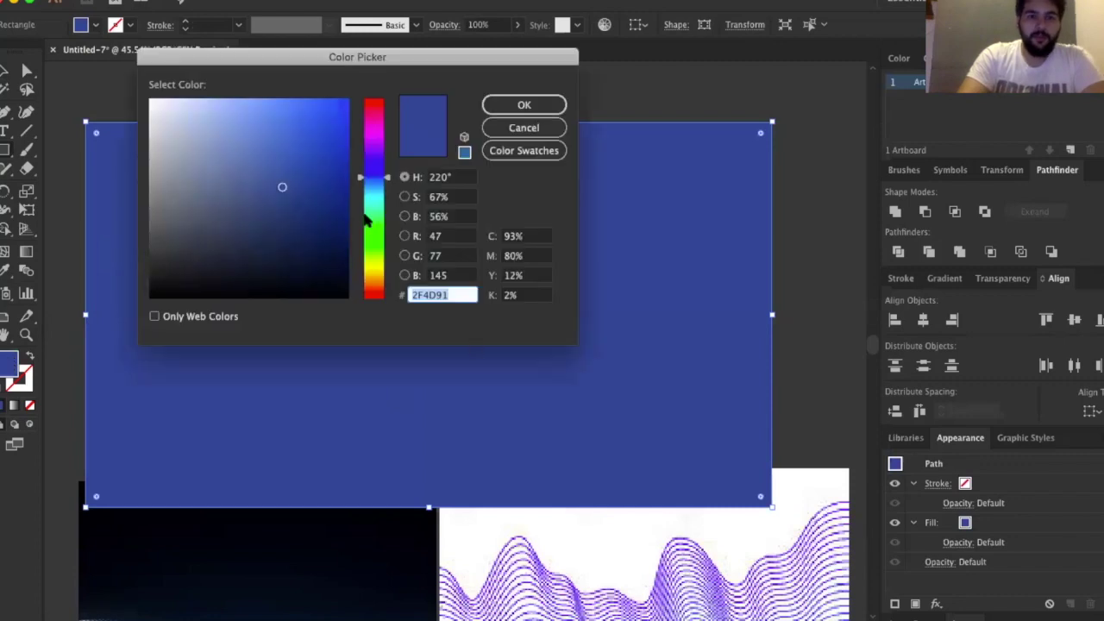
pyautogui.moveTo(383, 179); pyautogui.dragTo(384, 168)
pyautogui.moveTo(327, 211); pyautogui.dragTo(379, 234)
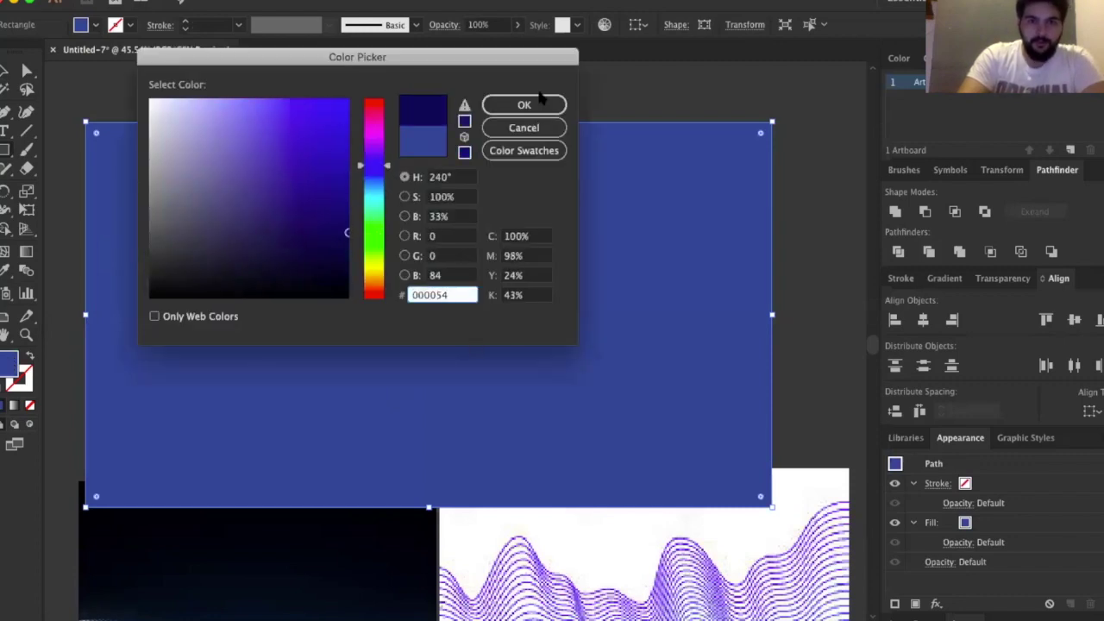
pyautogui.click(507, 104)
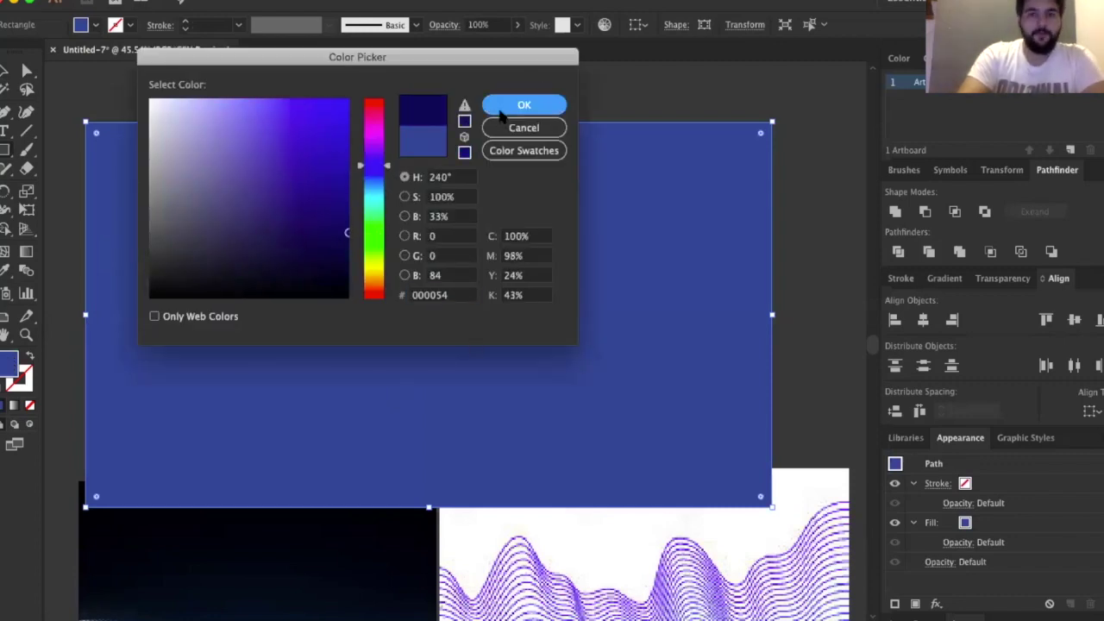
pyautogui.click(203, 105)
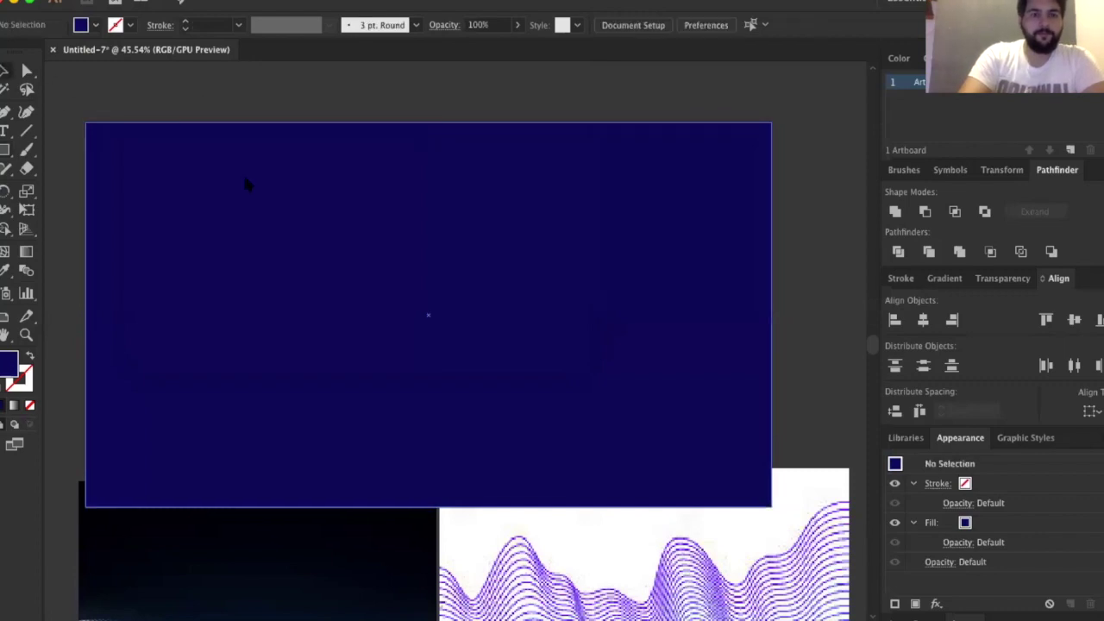
# - Select both reference images below the artboard
pyautogui.hotkey('ctrl', '0')
pyautogui.click(278, 250)
pyautogui.click(604, 518)
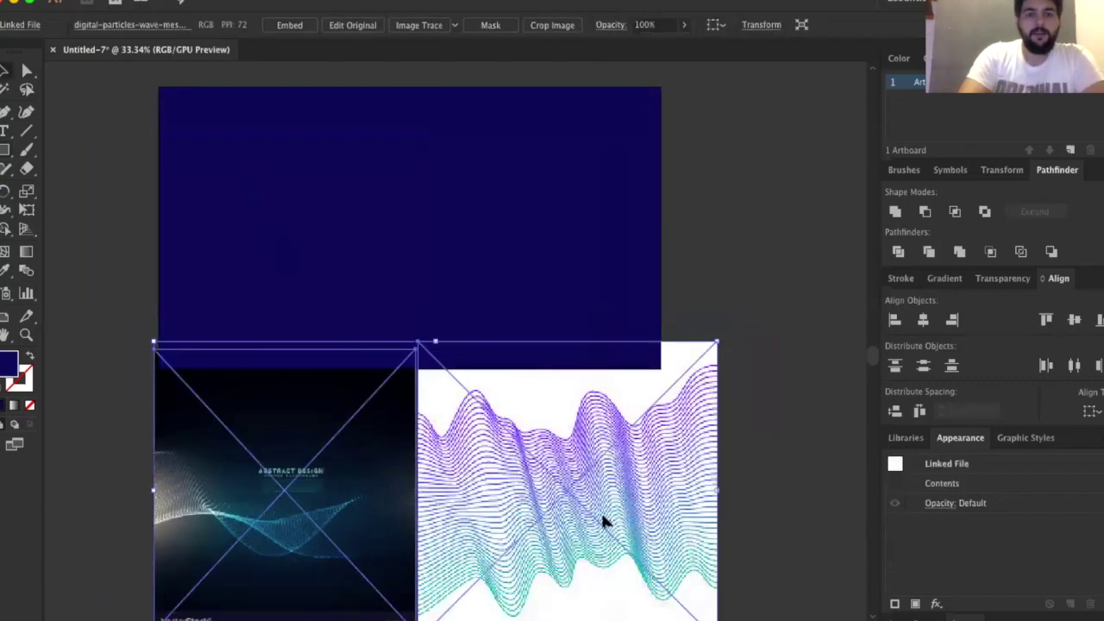
# - Delete the two reference images and fit the artboard in view
pyautogui.press('Delete')
pyautogui.hotkey('ctrl', '0')
pyautogui.hotkey('ctrl', '0')
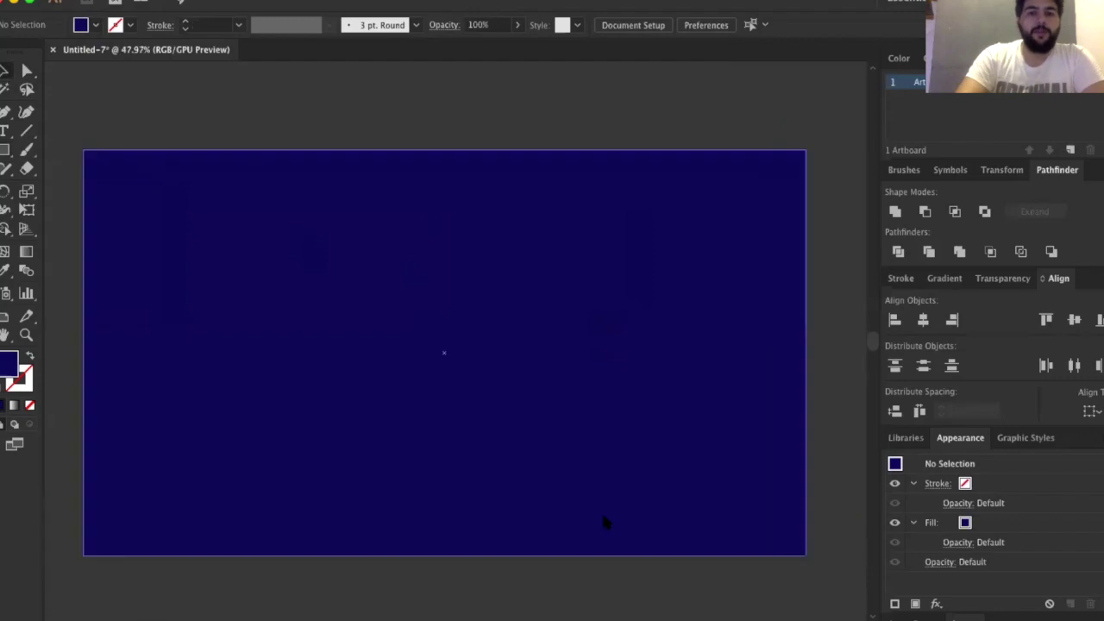
pyautogui.click(7, 112)
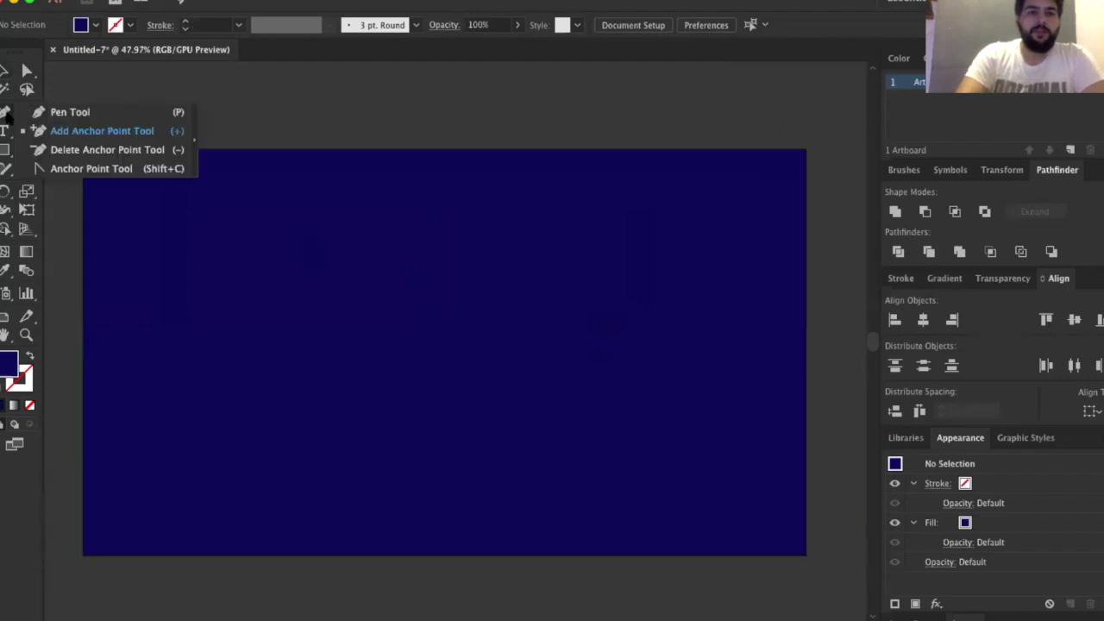
pyautogui.click(71, 115)
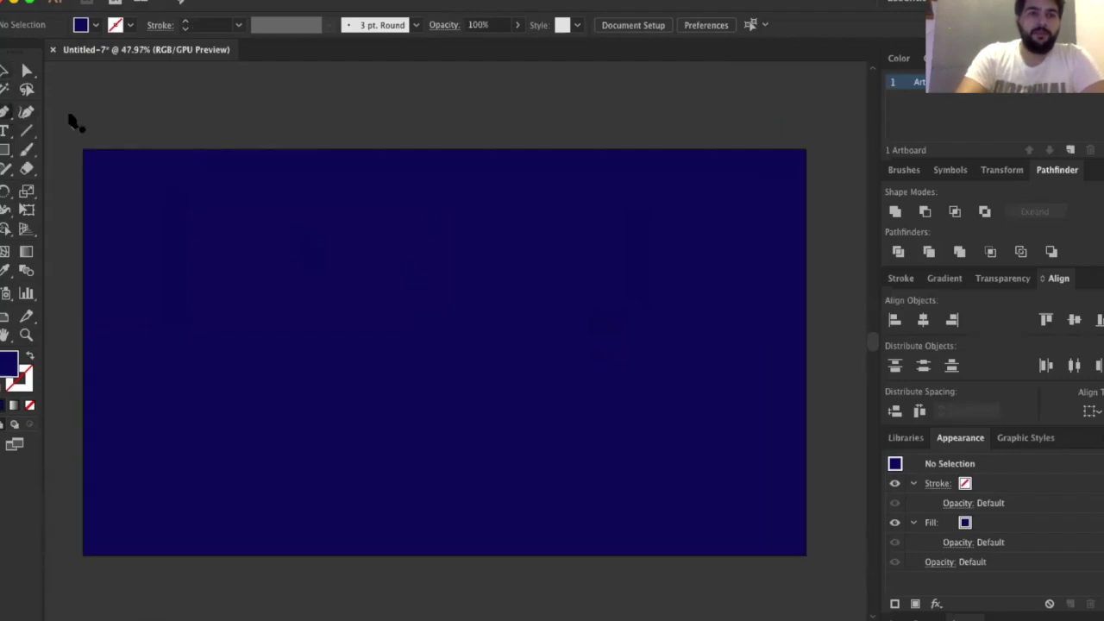
# - Draw a smooth rising and dipping wave path from left to past the right edge
pyautogui.click(77, 421)
pyautogui.click(161, 360)
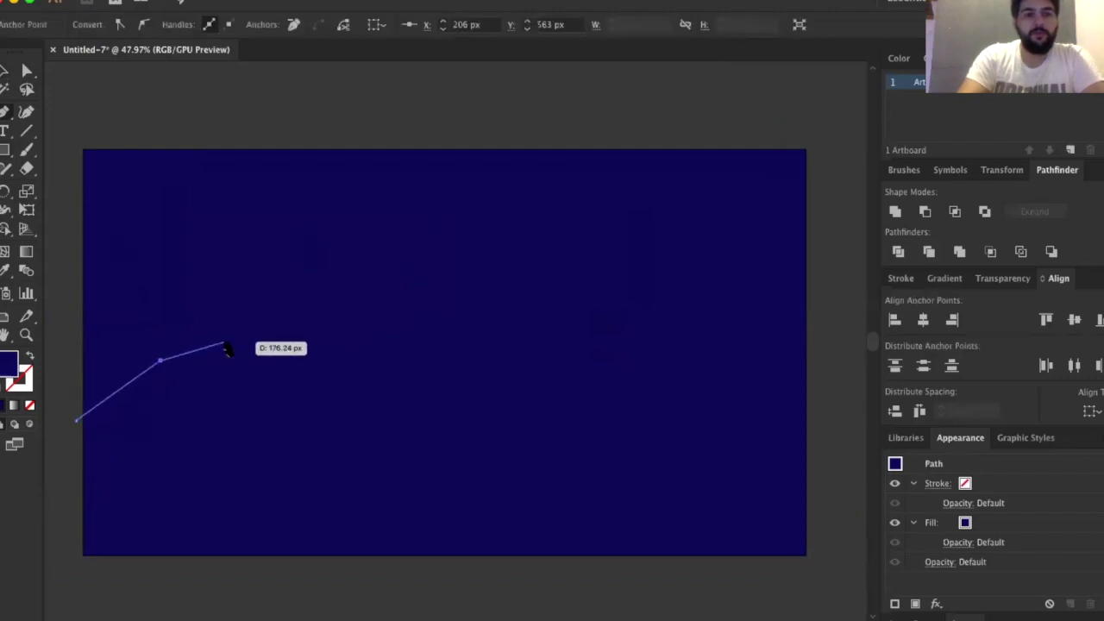
pyautogui.hotkey('ctrl', 'z')
pyautogui.hotkey('ctrl', 'z')
pyautogui.moveTo(126, 376); pyautogui.dragTo(218, 358)
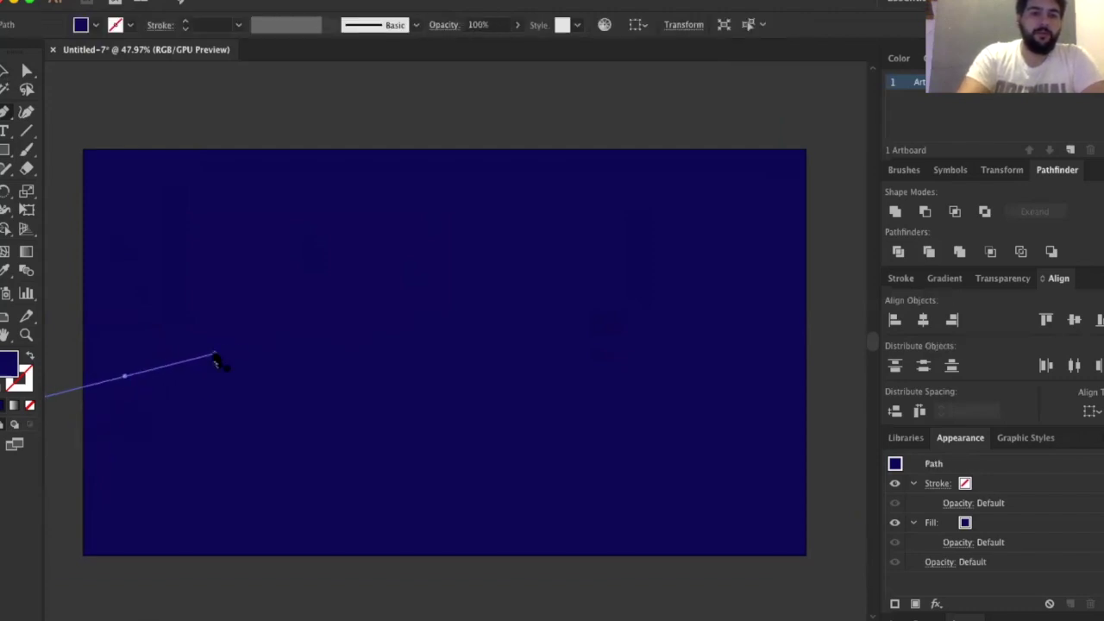
pyautogui.moveTo(337, 326); pyautogui.dragTo(390, 274)
pyautogui.moveTo(505, 202)
pyautogui.mouseDown()
pyautogui.moveTo(561, 204)
pyautogui.moveTo(610, 228)
pyautogui.mouseUp()
pyautogui.moveTo(718, 229); pyautogui.dragTo(770, 182)
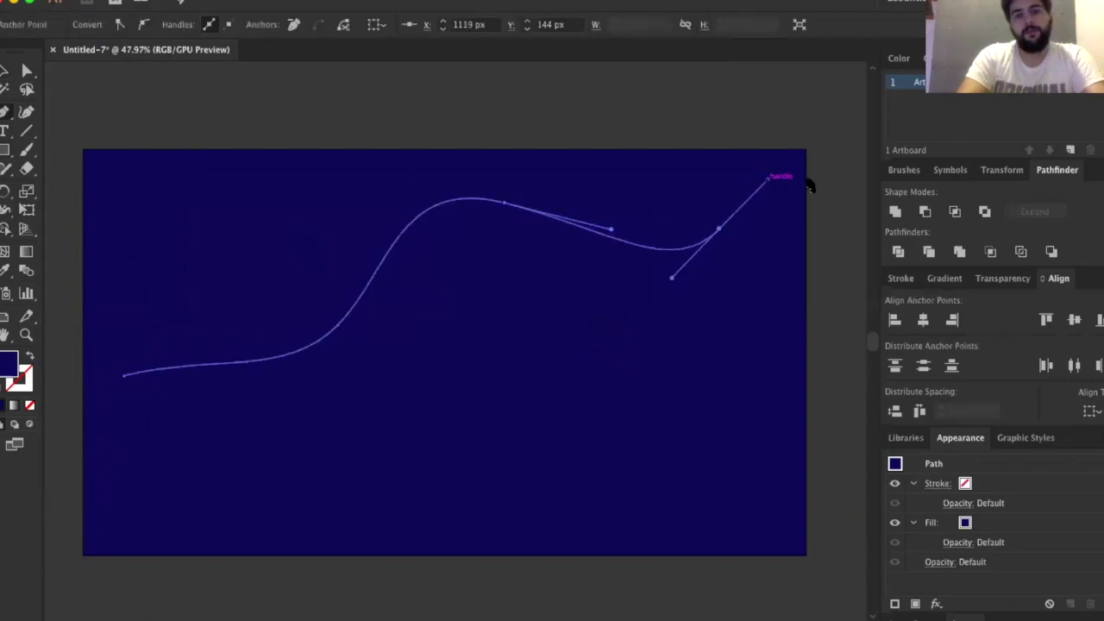
pyautogui.click(849, 179)
pyautogui.moveTo(849, 180); pyautogui.dragTo(135, 103)
pyautogui.press('v')
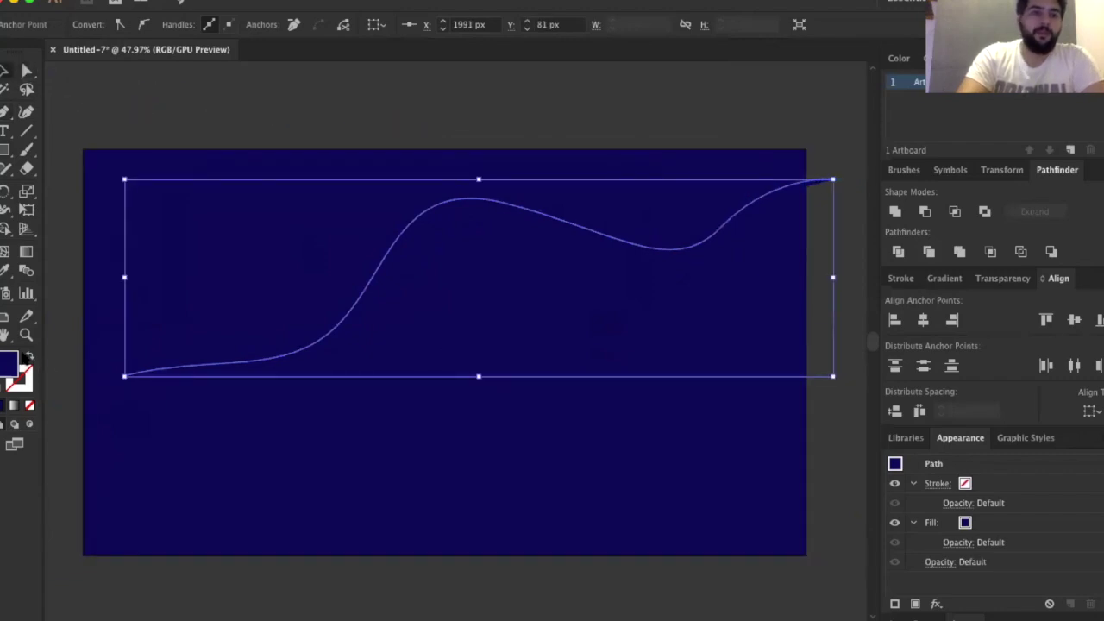
# - Turn the fill into a stroke and make the wave's stroke near-white EAEAF4
pyautogui.click(28, 355)
pyautogui.click(26, 70)
pyautogui.click(255, 260)
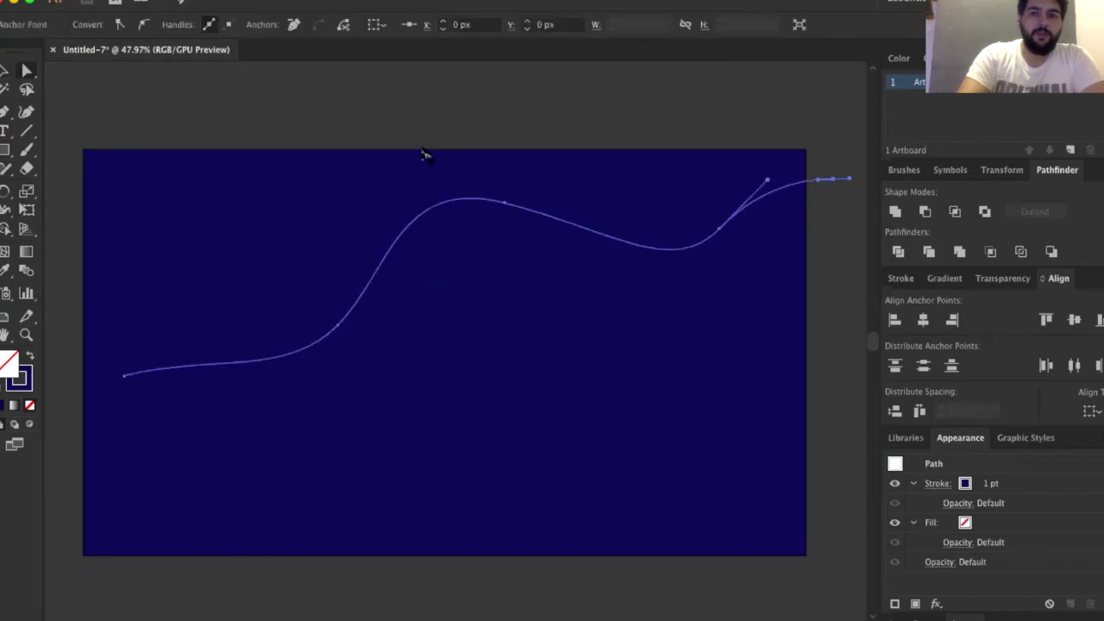
pyautogui.hotkey('ctrl', 'a')
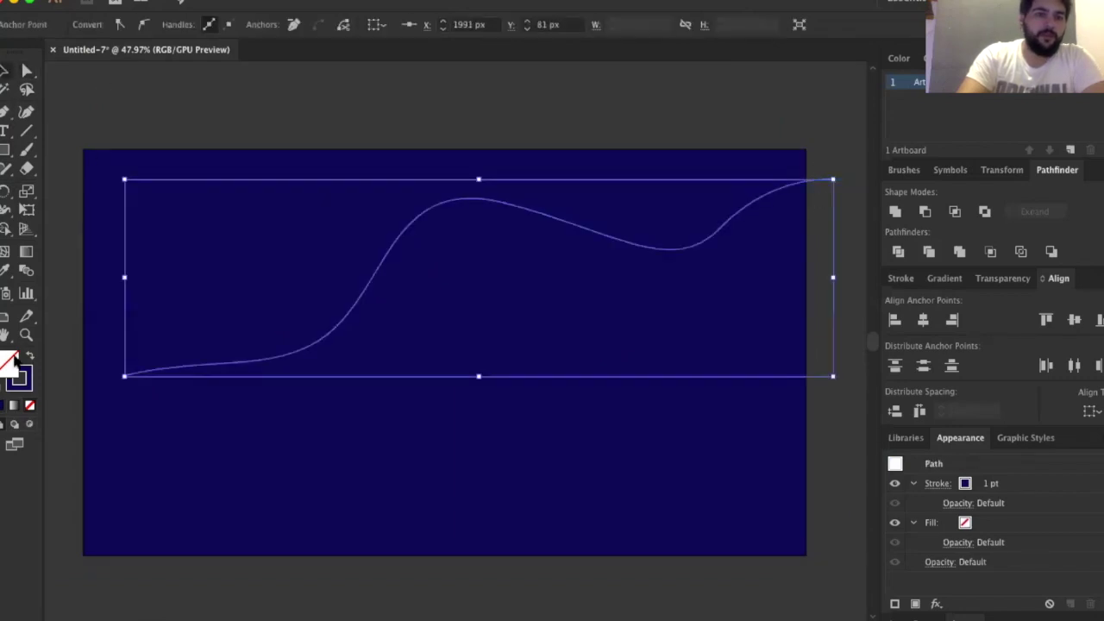
pyautogui.doubleClick(26, 384)
pyautogui.click(153, 100)
pyautogui.moveTo(152, 100); pyautogui.dragTo(135, 75)
pyautogui.click(525, 105)
pyautogui.click(671, 142)
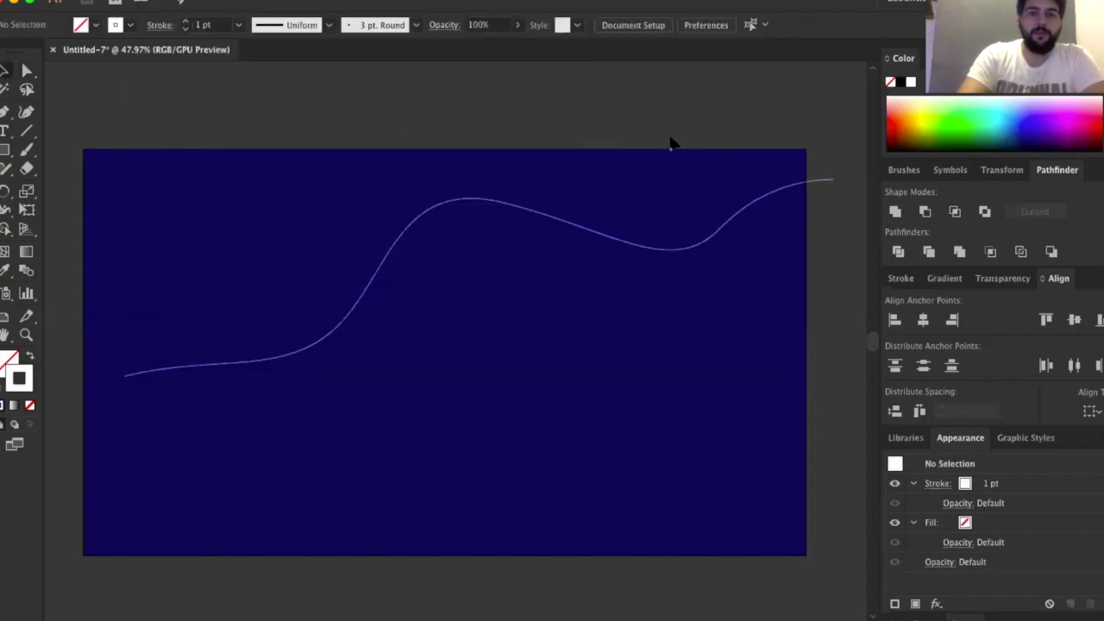
# - Move the first wave to the artboard's left edge and stretch it to the right edge
pyautogui.keyDown('alt'); pyautogui.moveTo(559, 219); pyautogui.dragTo(505, 198); pyautogui.keyUp('alt')
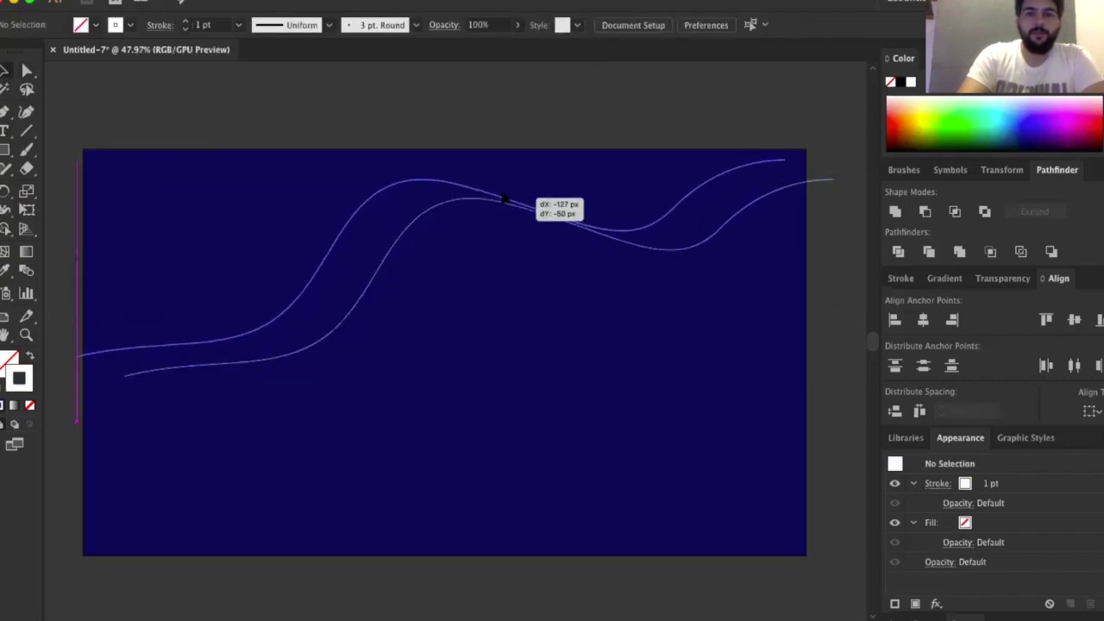
pyautogui.moveTo(505, 198); pyautogui.dragTo(504, 183)
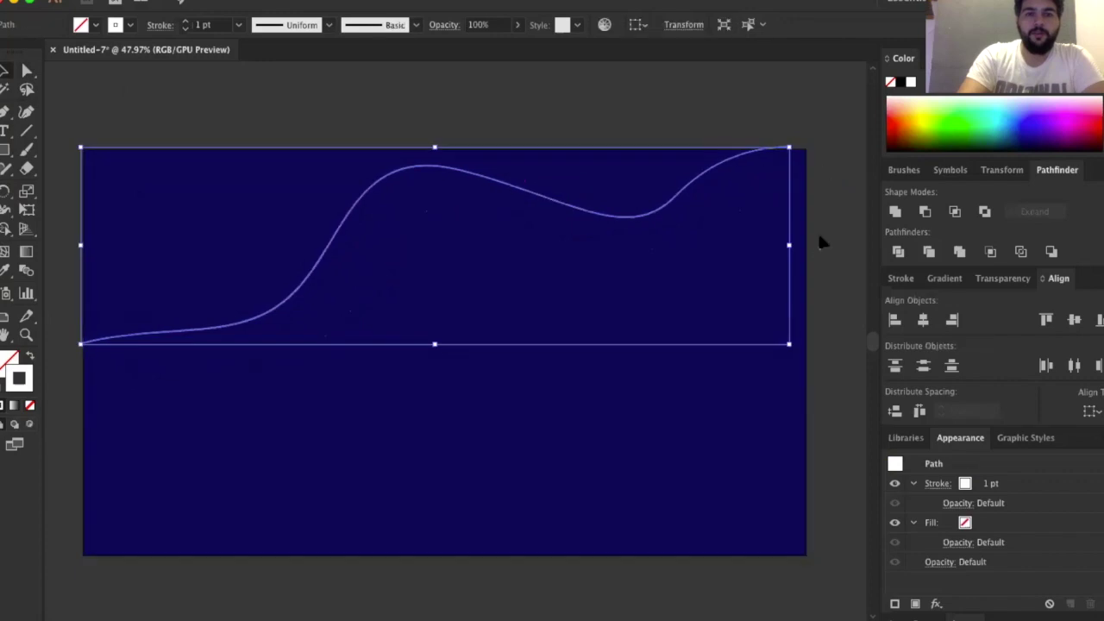
pyautogui.moveTo(789, 245); pyautogui.dragTo(807, 244)
pyautogui.click(829, 222)
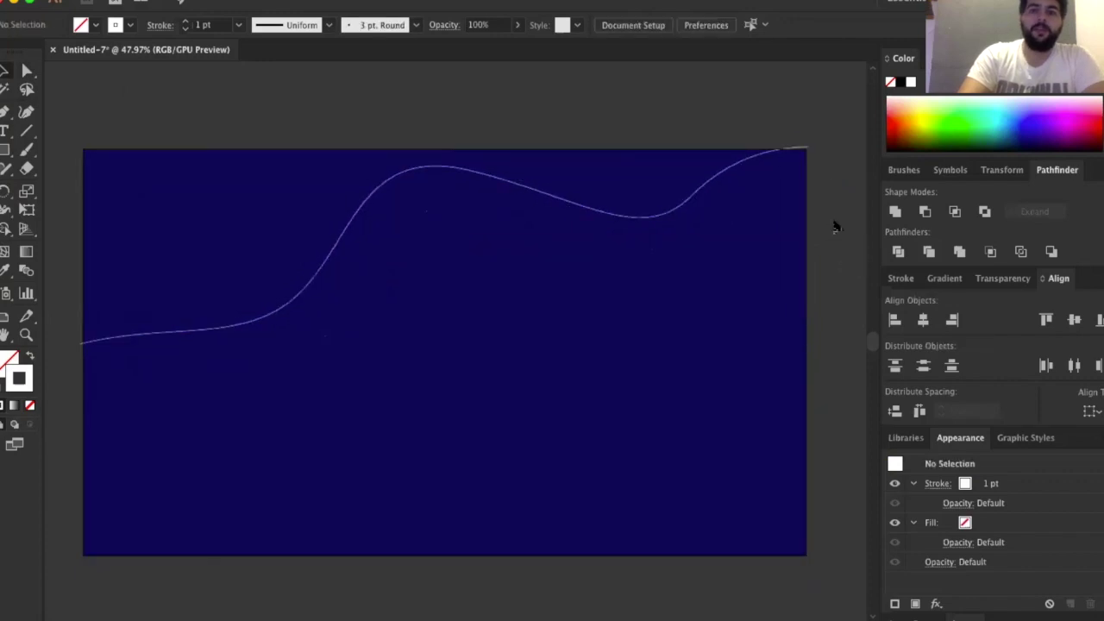
pyautogui.scroll(-2, 833, 224)
pyautogui.hscroll(3, 833, 224)
pyautogui.hscroll(-5, 708, 190)
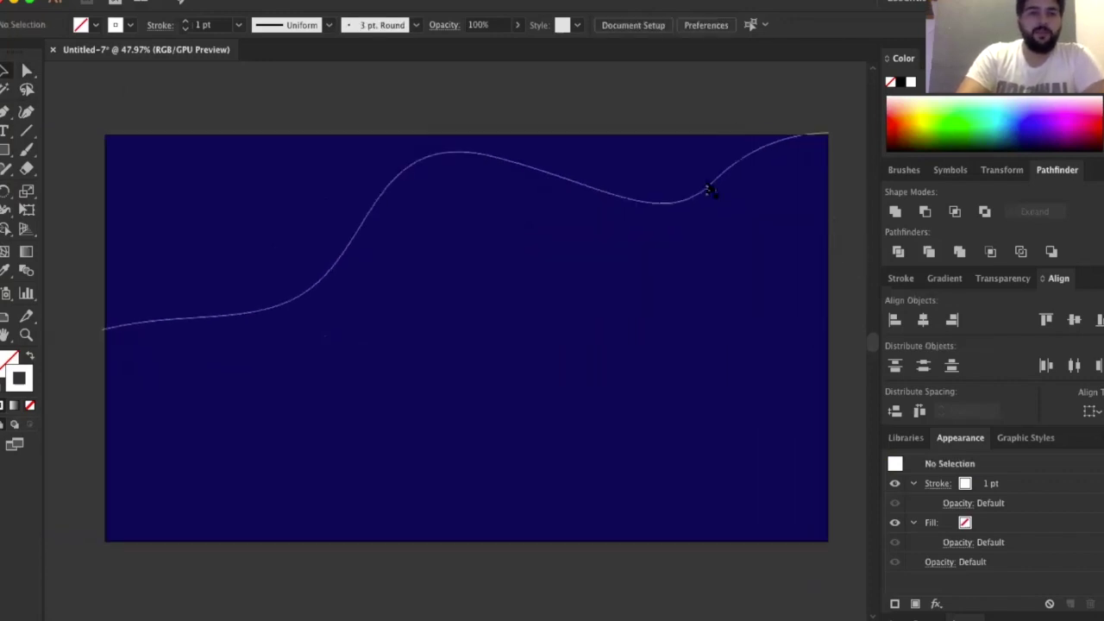
# - Draw a second smooth wavy curve below the first with the Pen tool
pyautogui.click(4, 112)
pyautogui.click(90, 462)
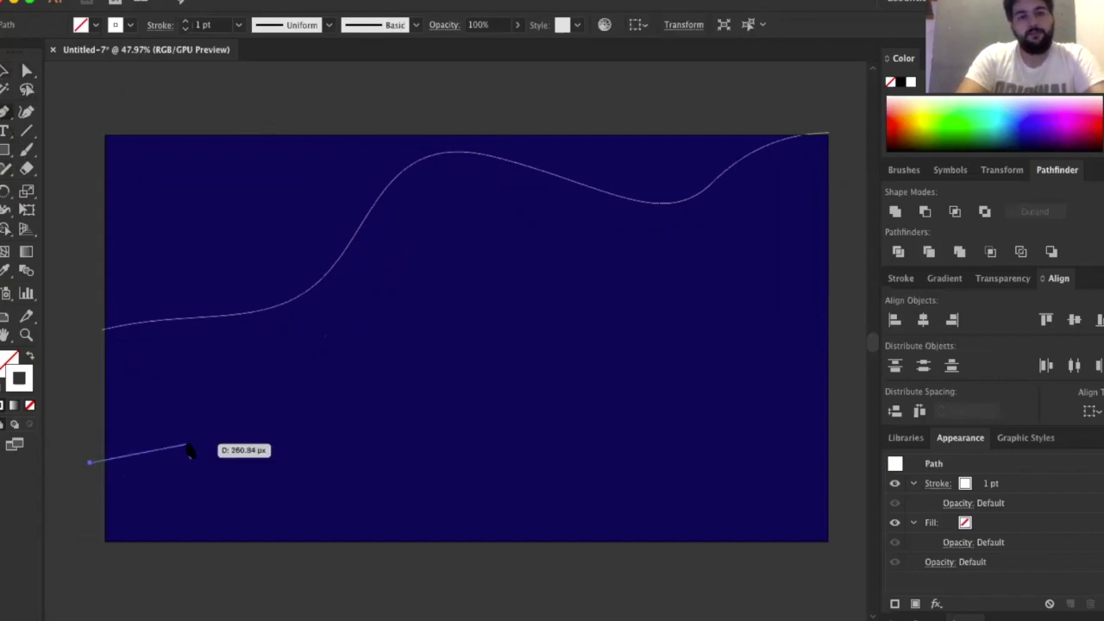
pyautogui.click(186, 445)
pyautogui.hotkey('ctrl', 'z')
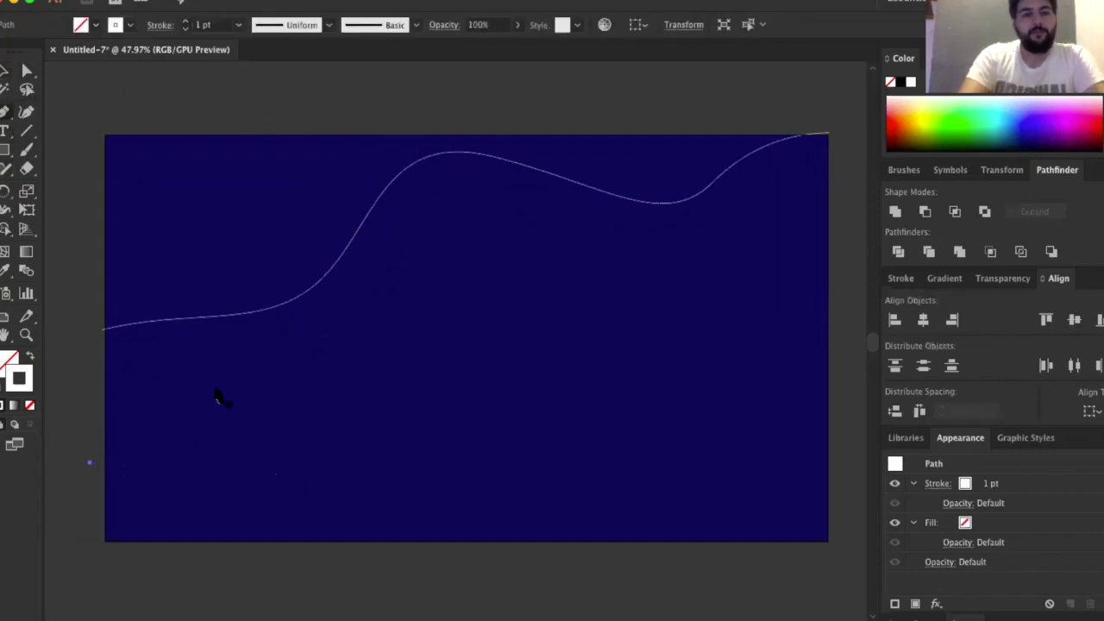
pyautogui.hotkey('ctrl', 'z')
pyautogui.click(78, 460)
pyautogui.moveTo(168, 436); pyautogui.dragTo(231, 442)
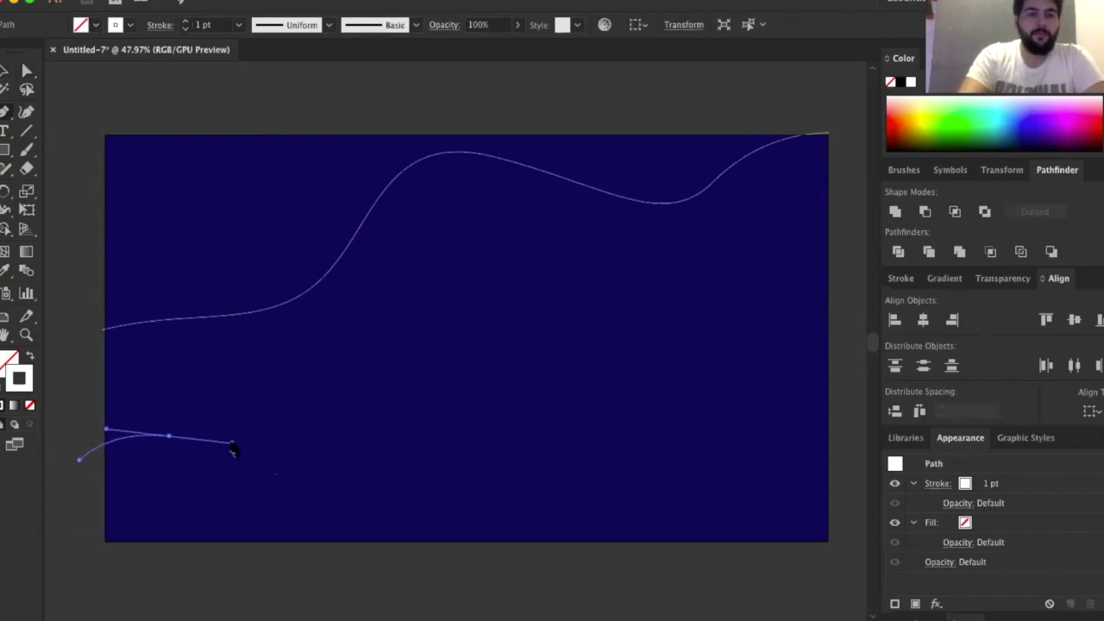
pyautogui.moveTo(326, 486); pyautogui.dragTo(376, 485)
pyautogui.moveTo(437, 431); pyautogui.dragTo(492, 399)
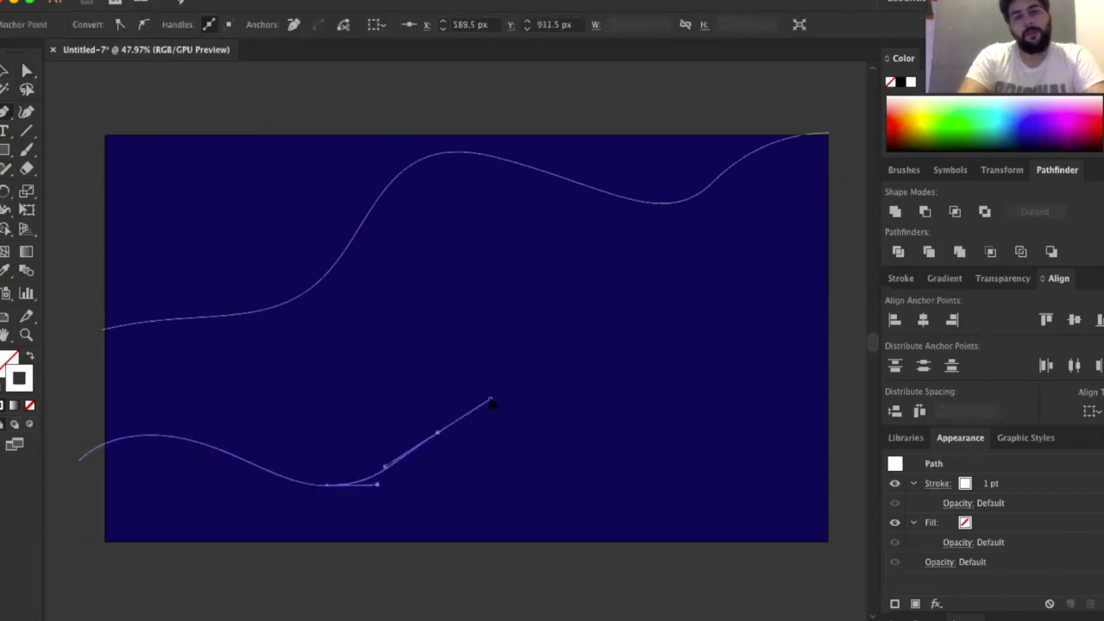
pyautogui.moveTo(633, 445); pyautogui.dragTo(688, 440)
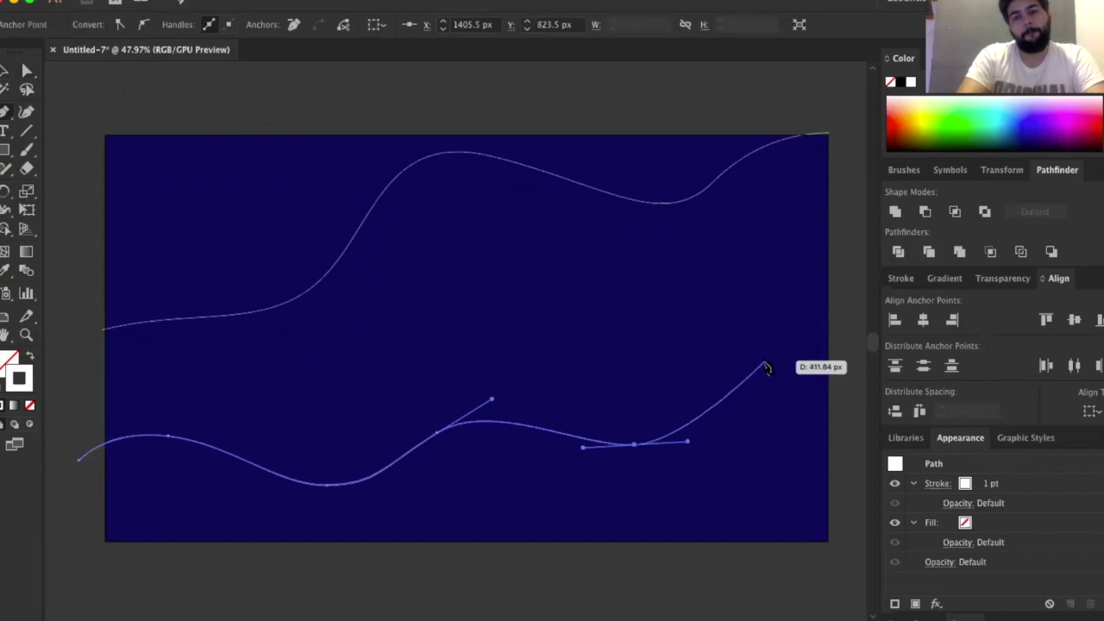
pyautogui.moveTo(750, 388); pyautogui.dragTo(771, 388)
pyautogui.moveTo(805, 440)
pyautogui.mouseDown()
pyautogui.moveTo(834, 443)
pyautogui.moveTo(344, 270)
pyautogui.mouseUp()
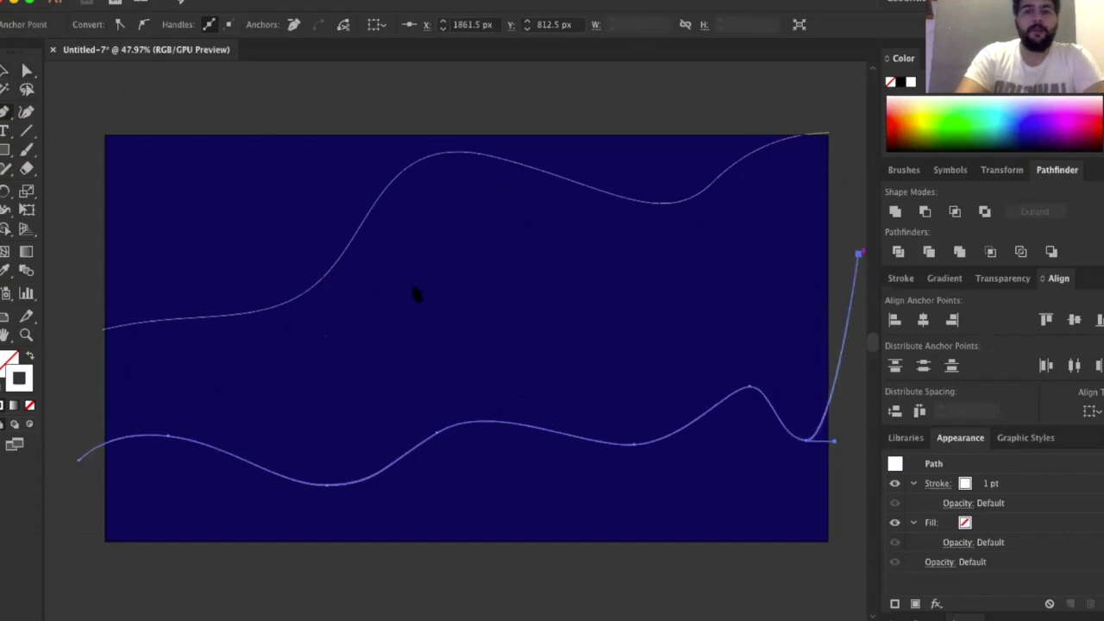
# - Narrow the lower wave and move its top-right endpoint onto the artboard edge
pyautogui.click(4, 72)
pyautogui.scroll(-2, 123, 197)
pyautogui.scroll(2, 165, 190)
pyautogui.hscroll(3, 722, 342)
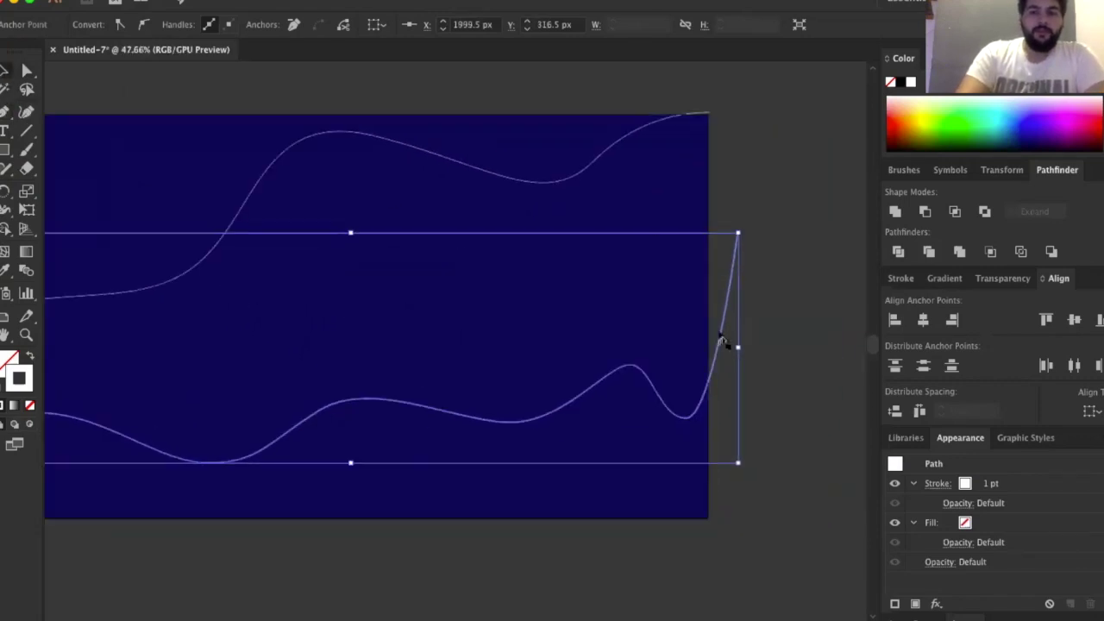
pyautogui.moveTo(742, 353); pyautogui.dragTo(682, 349)
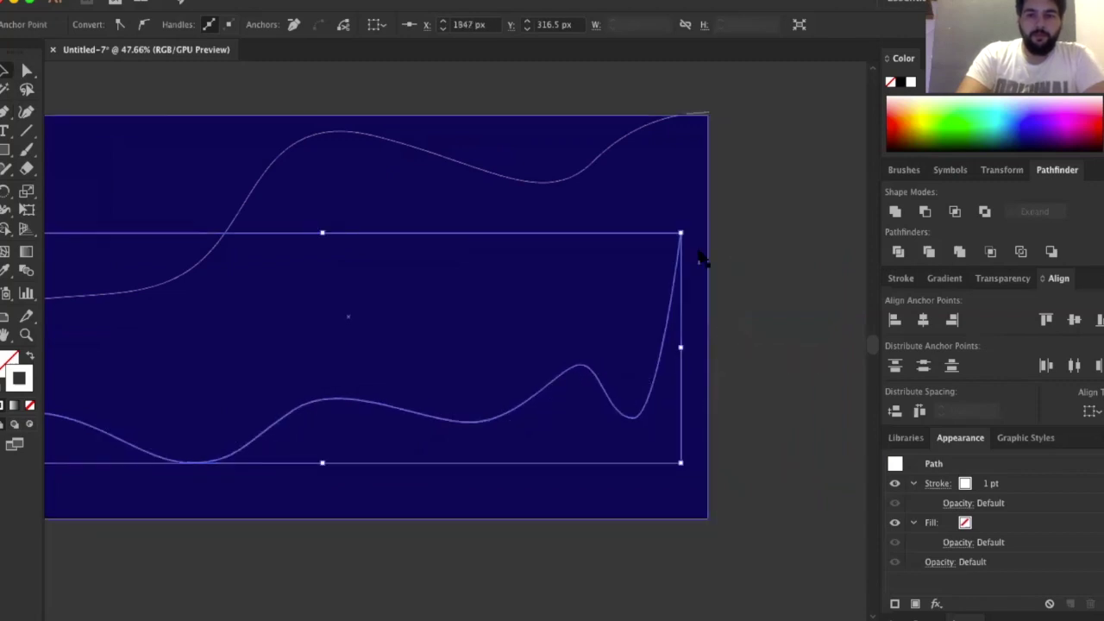
pyautogui.press('a')
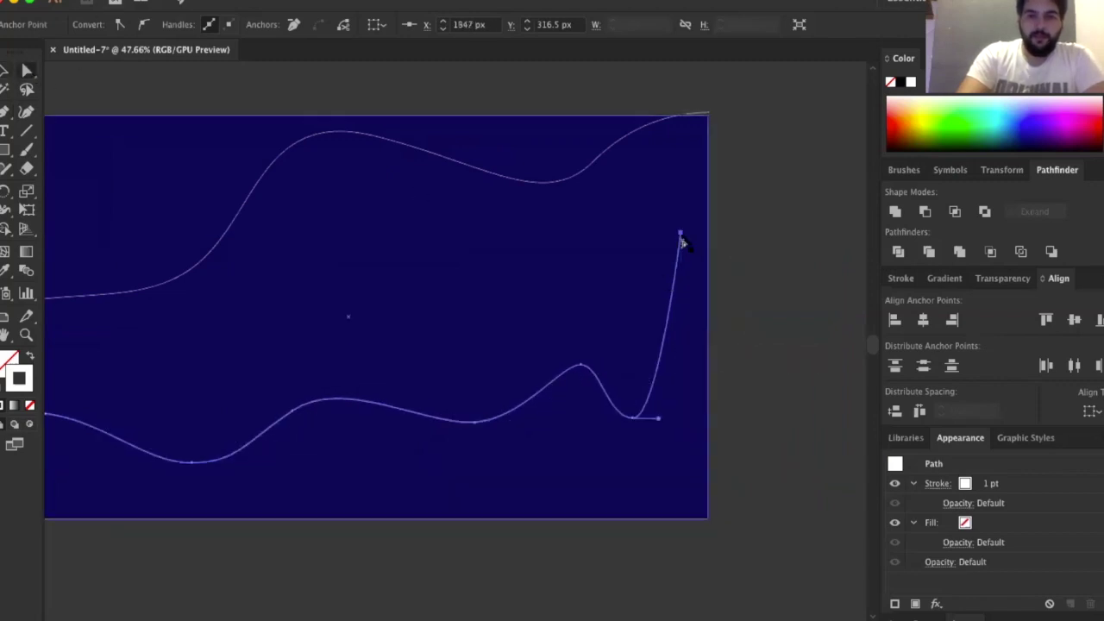
pyautogui.moveTo(680, 231); pyautogui.dragTo(714, 263)
pyautogui.scroll(-3, 710, 266)
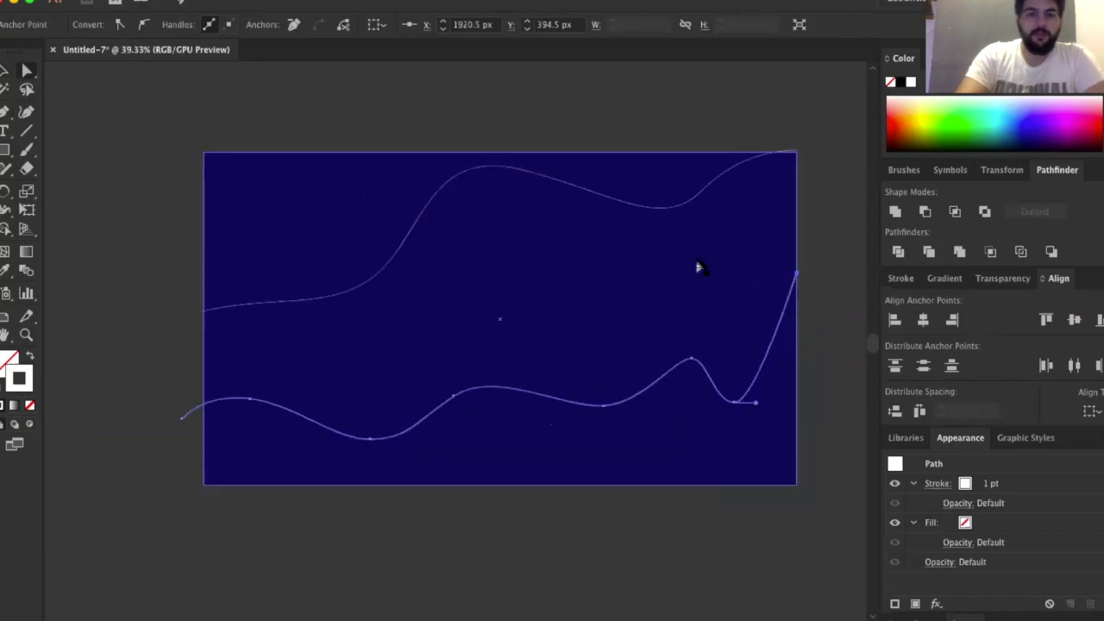
pyautogui.press('v')
pyautogui.click(151, 281)
# - Nudge the upper wave down, then select both waves and blend them with Cmd+Alt+B
pyautogui.scroll(-2, 151, 281)
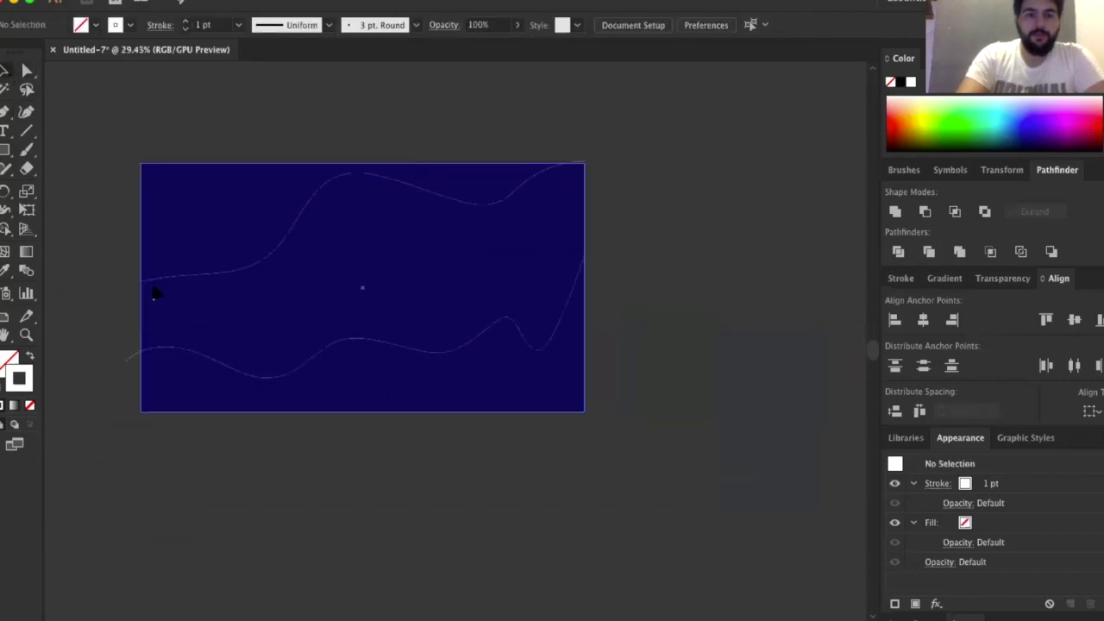
pyautogui.scroll(3, 154, 293)
pyautogui.scroll(1, 350, 248)
pyautogui.moveTo(332, 250); pyautogui.dragTo(333, 264)
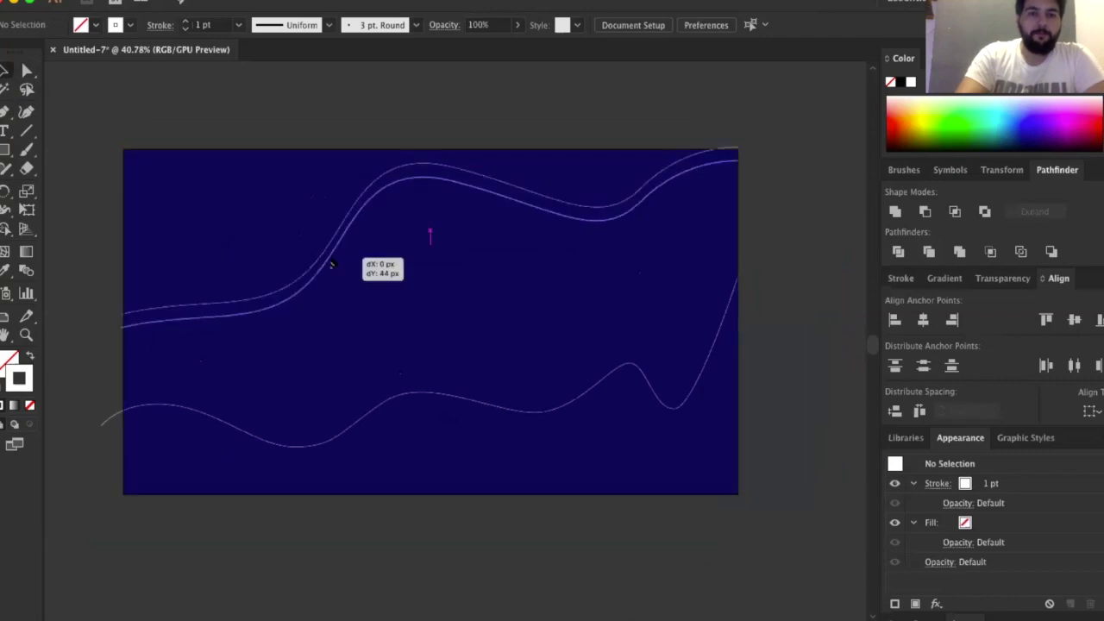
pyautogui.scroll(1, 74, 298)
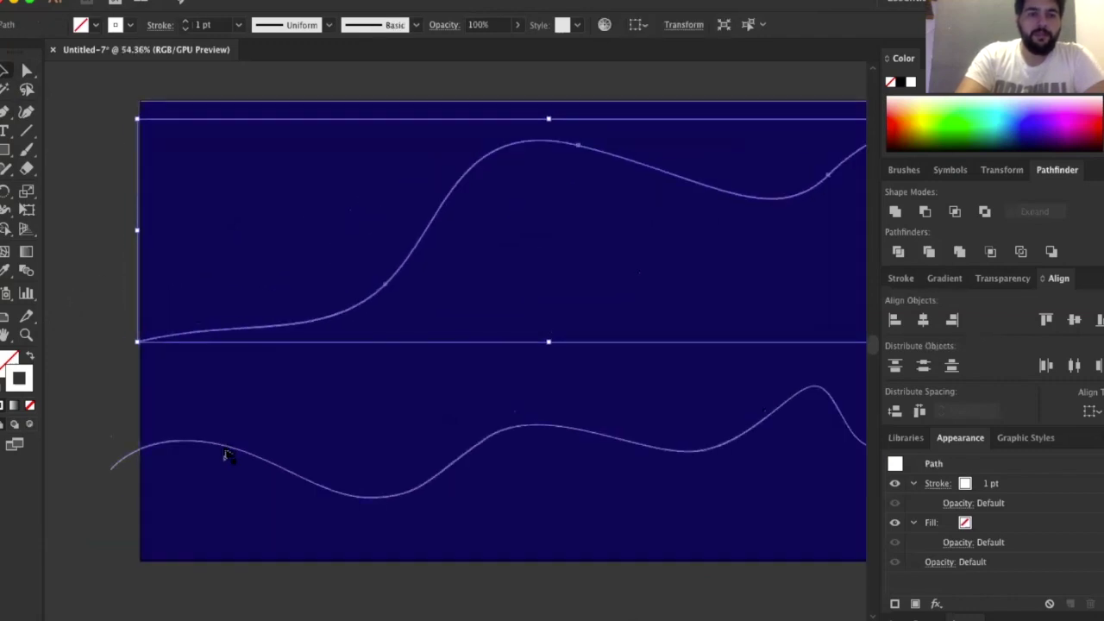
pyautogui.keyDown('shift'); pyautogui.click(226, 450); pyautogui.keyUp('shift')
pyautogui.press('a')
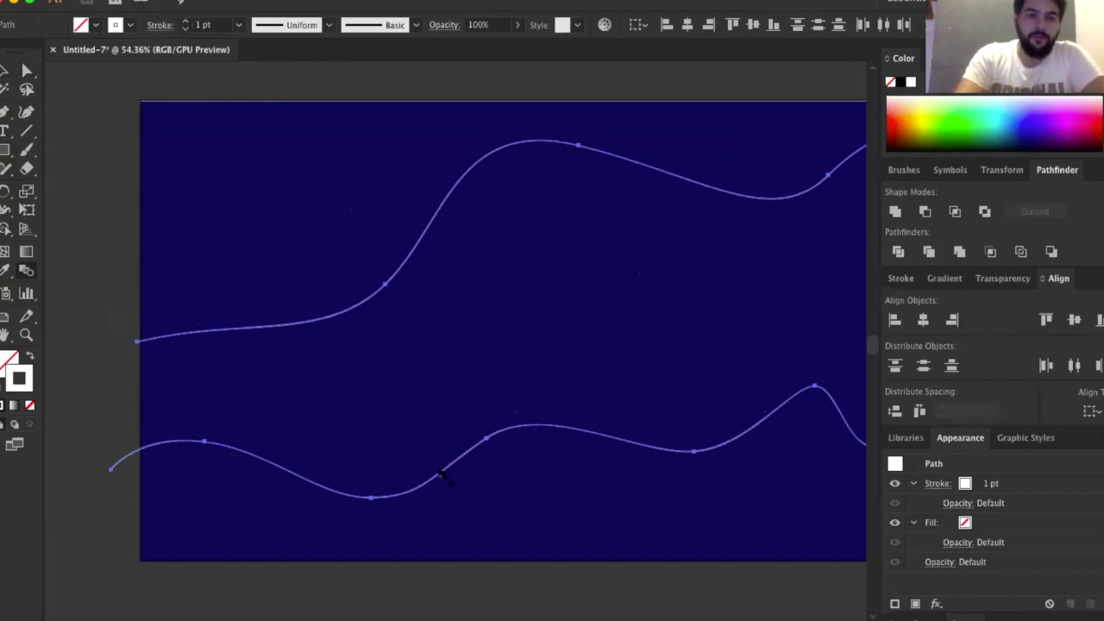
pyautogui.hotkey('ctrl', 'alt', 'b')
pyautogui.scroll(-1, 201, 326)
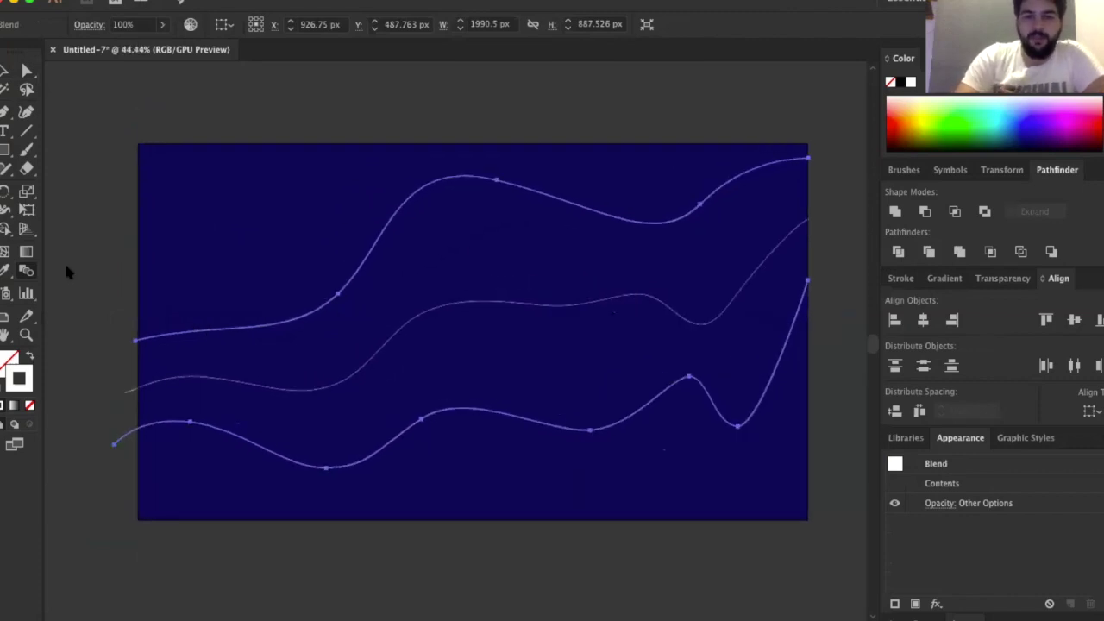
# - Set the blend's spacing to Specified Steps with 50 steps, with Preview on
pyautogui.doubleClick(26, 272)
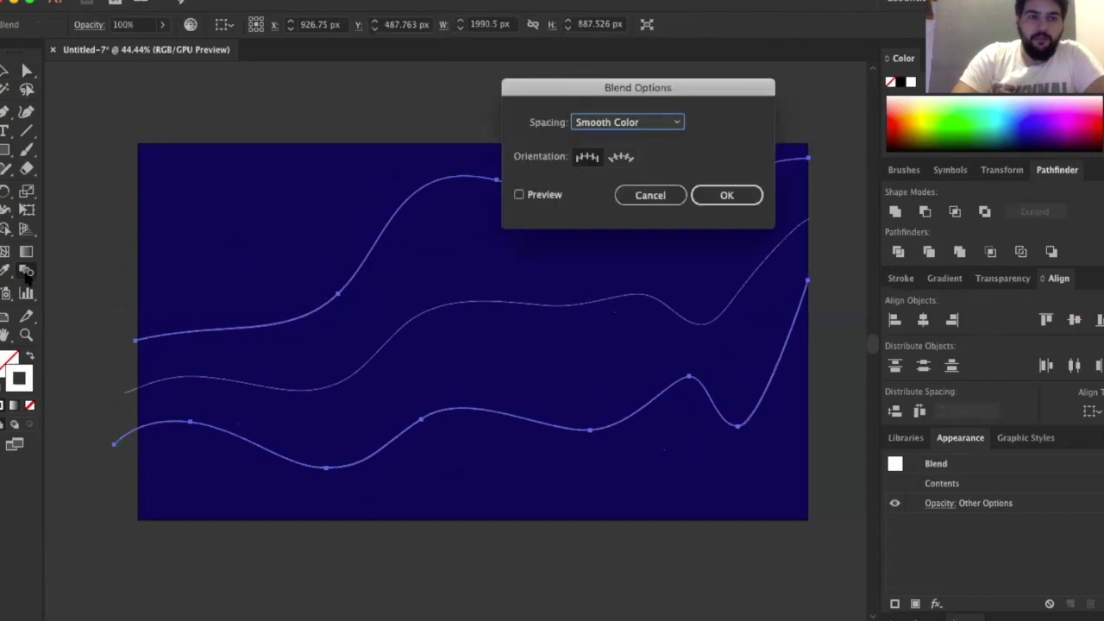
pyautogui.click(654, 121)
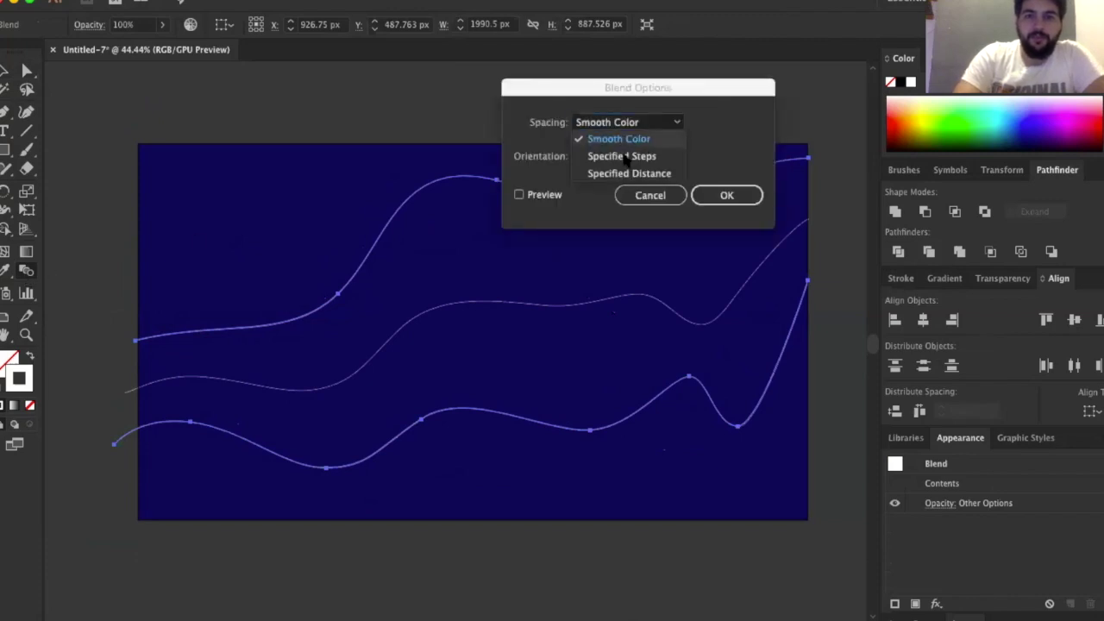
pyautogui.click(626, 156)
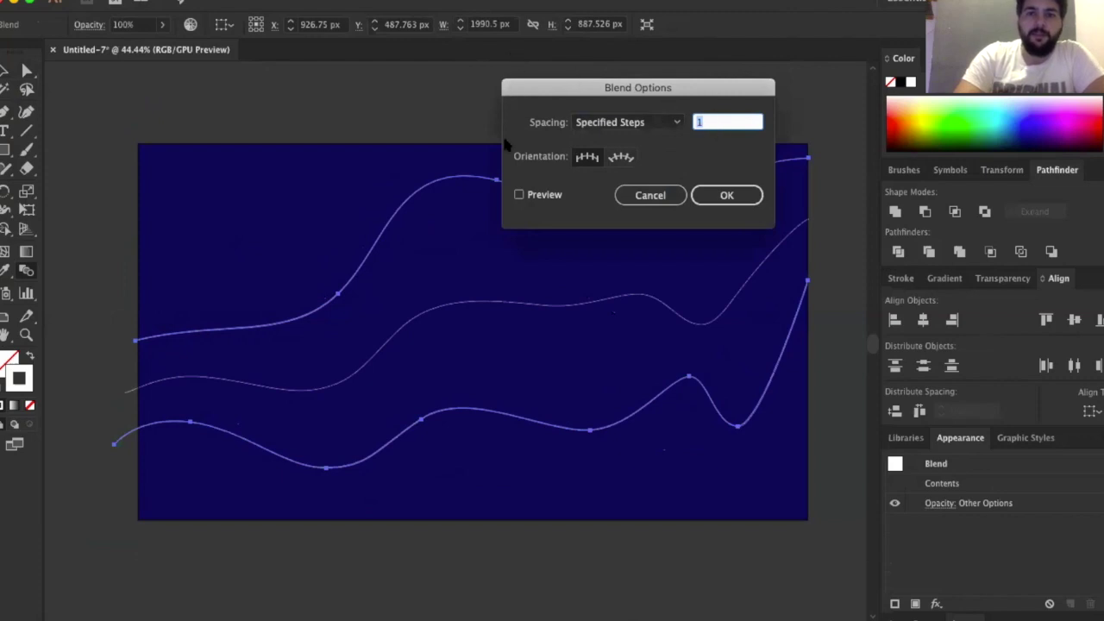
pyautogui.click(505, 83)
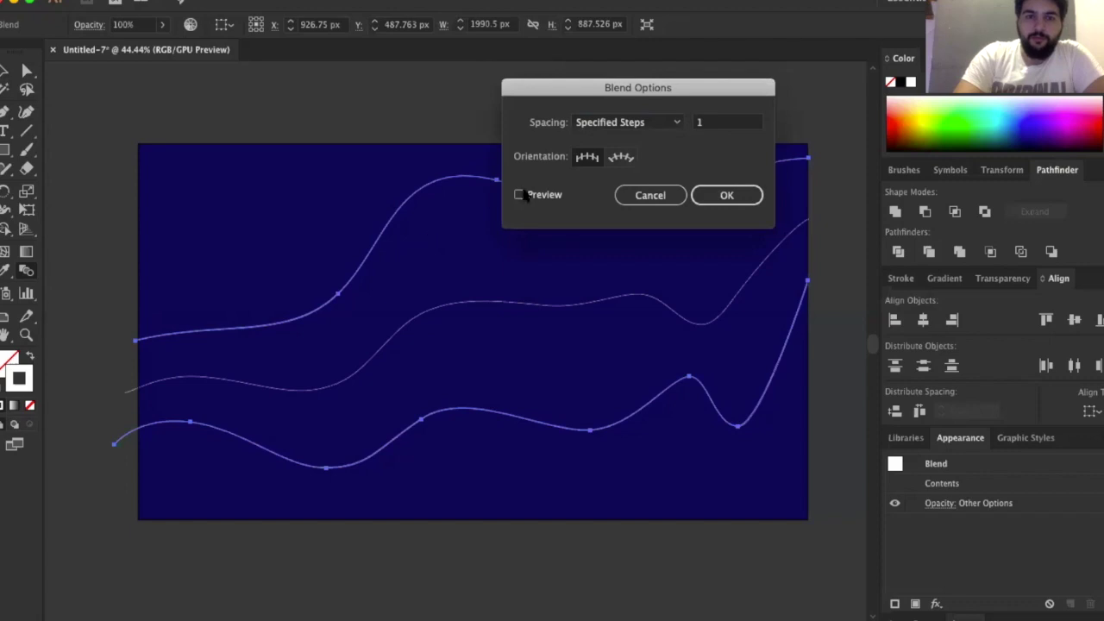
pyautogui.click(715, 123)
pyautogui.press('BackSpace')
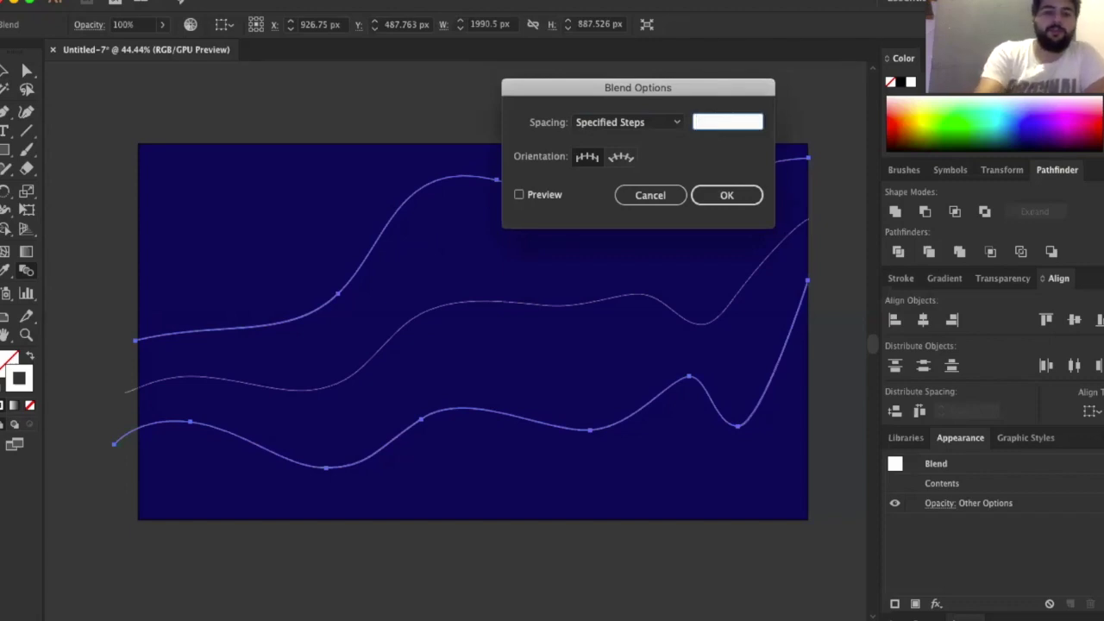
pyautogui.write('30')
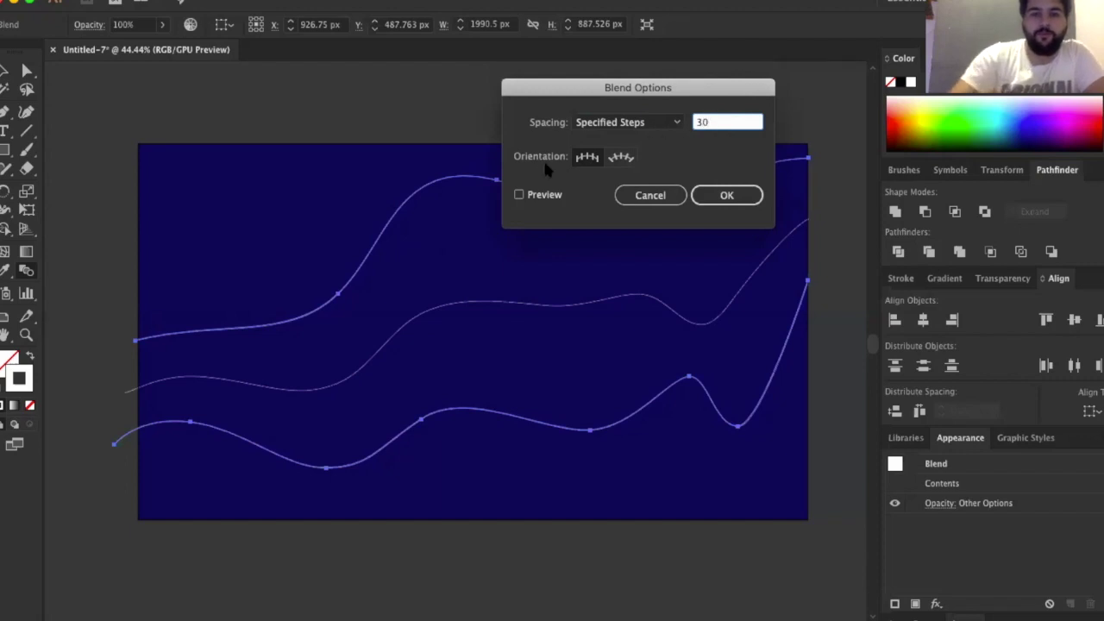
pyautogui.click(537, 194)
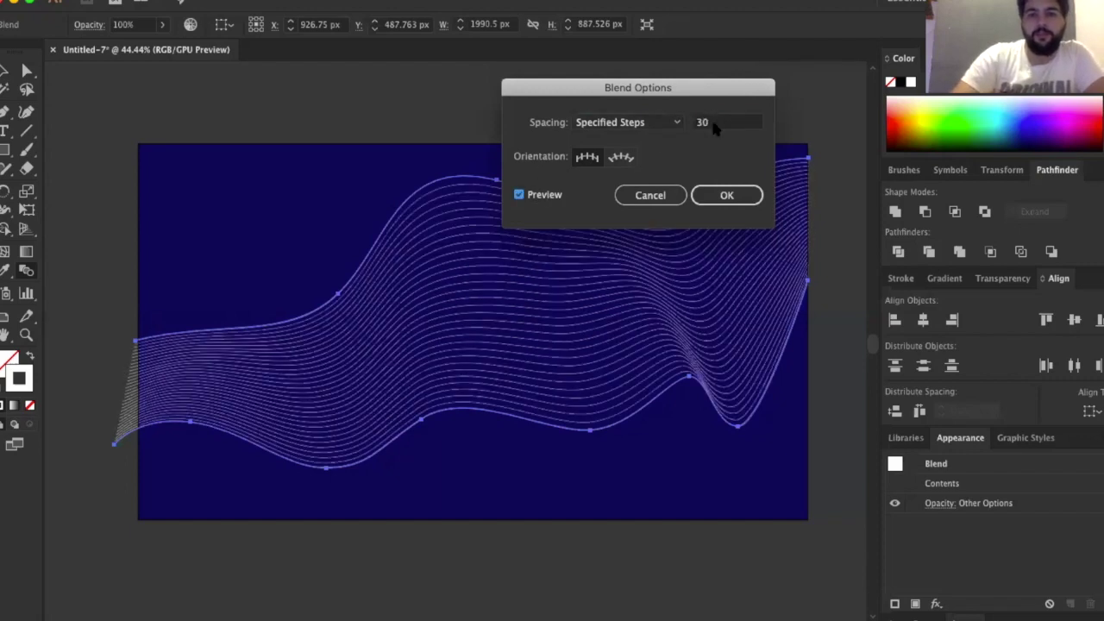
pyautogui.doubleClick(708, 121)
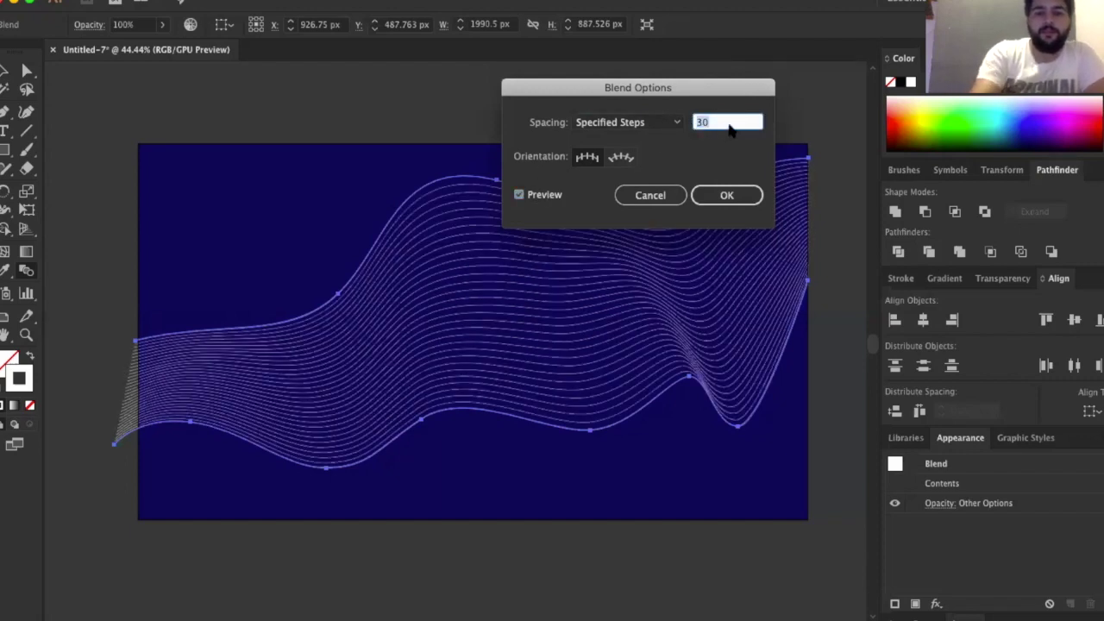
pyautogui.write('50')
pyautogui.press('Return')
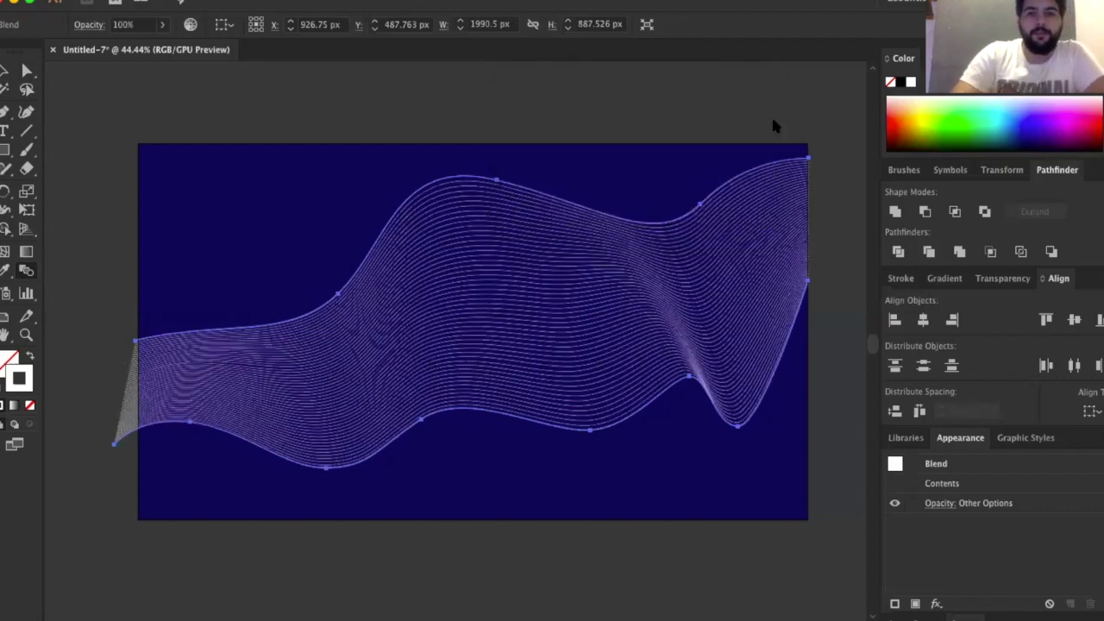
# - Give the blend's wave lines a 0.5 pt stroke weight
pyautogui.click(172, 192)
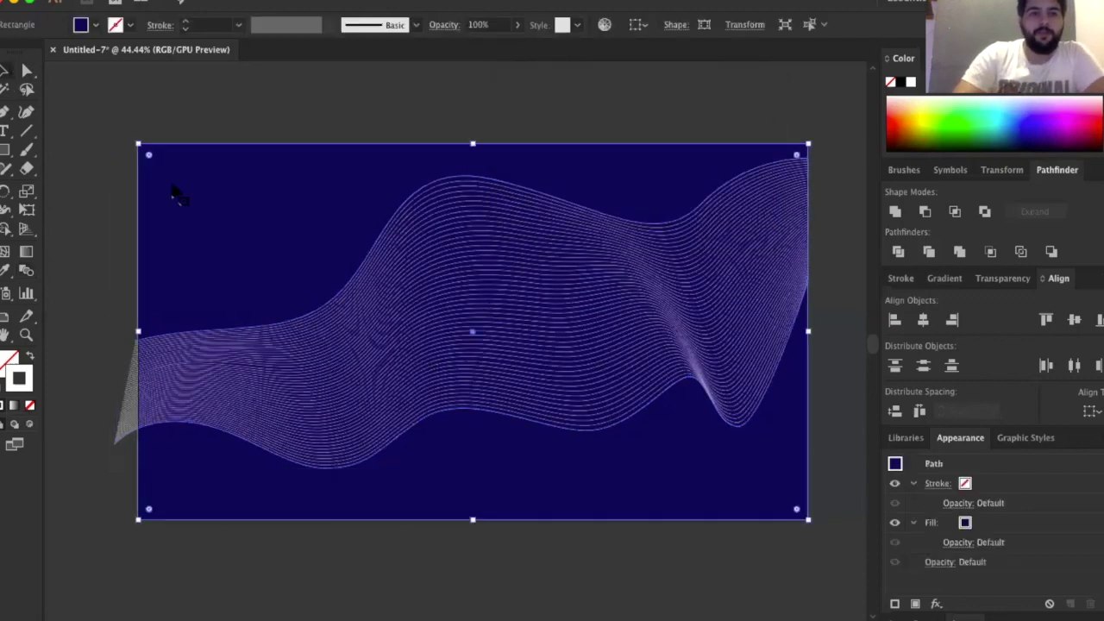
pyautogui.click(337, 74)
pyautogui.doubleClick(447, 183)
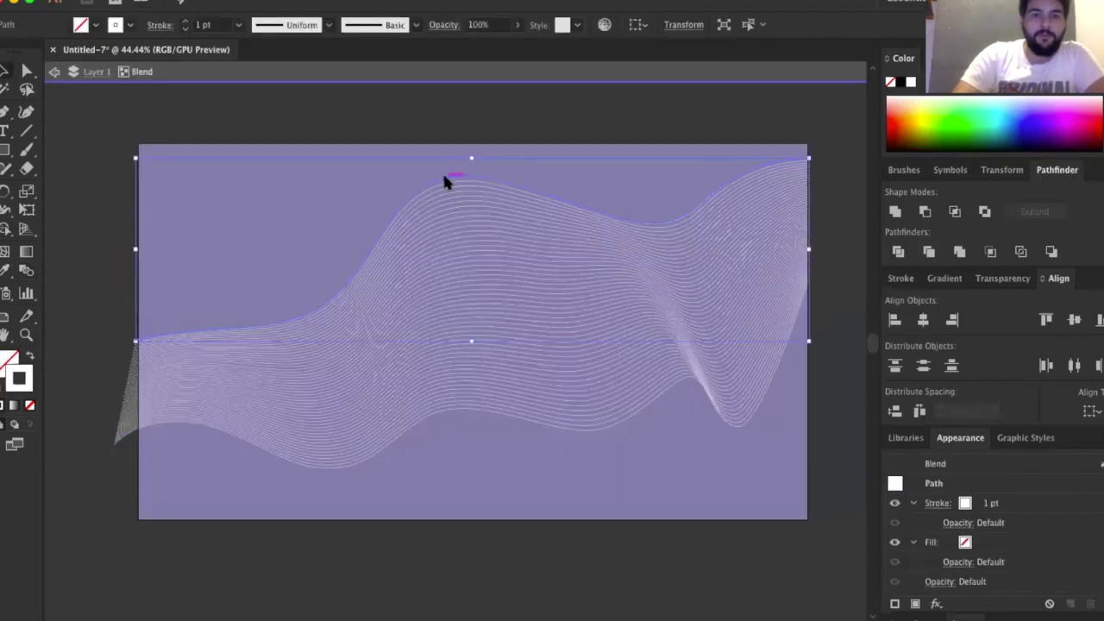
pyautogui.click(238, 25)
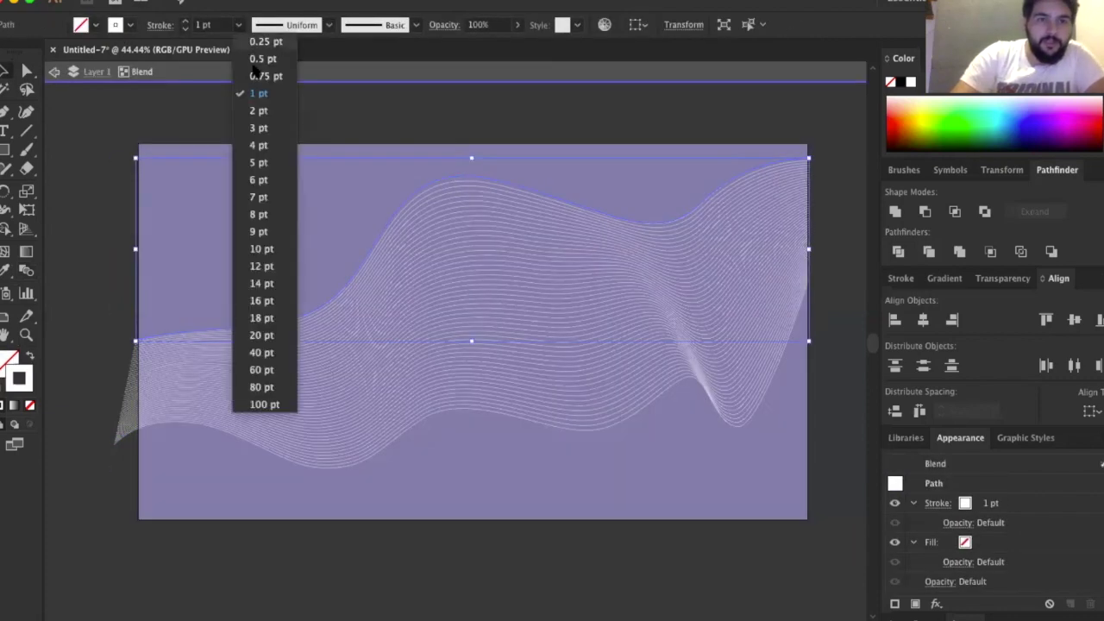
pyautogui.click(271, 59)
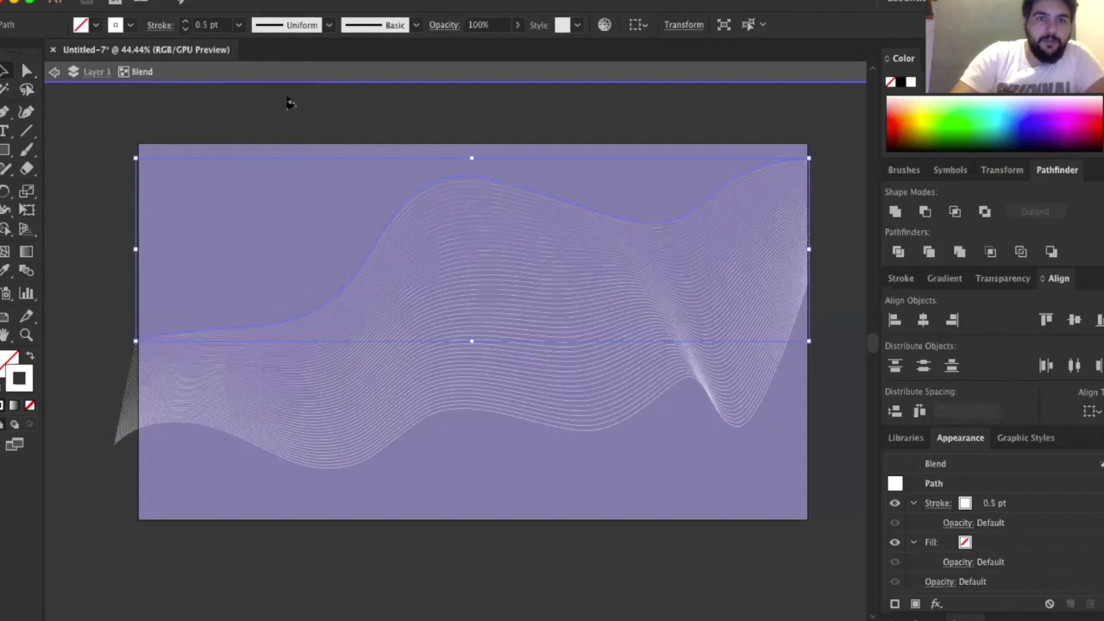
# - Exit isolation and raise the top curve's left anchor with Direct Selection
pyautogui.click(222, 111)
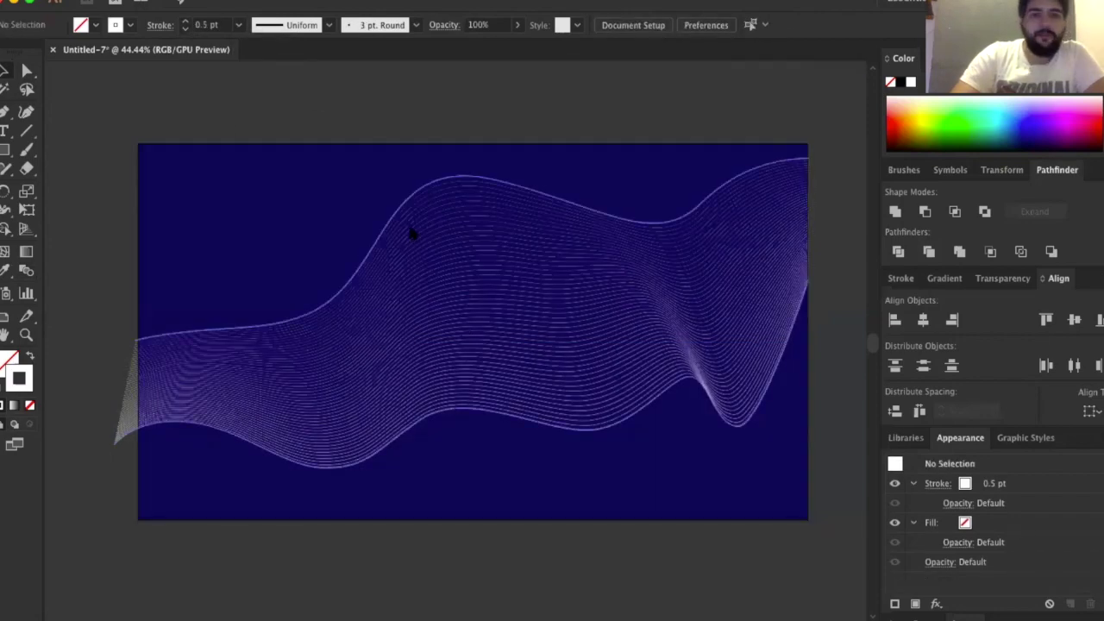
pyautogui.click(370, 301)
pyautogui.click(26, 71)
pyautogui.moveTo(135, 345); pyautogui.dragTo(140, 293)
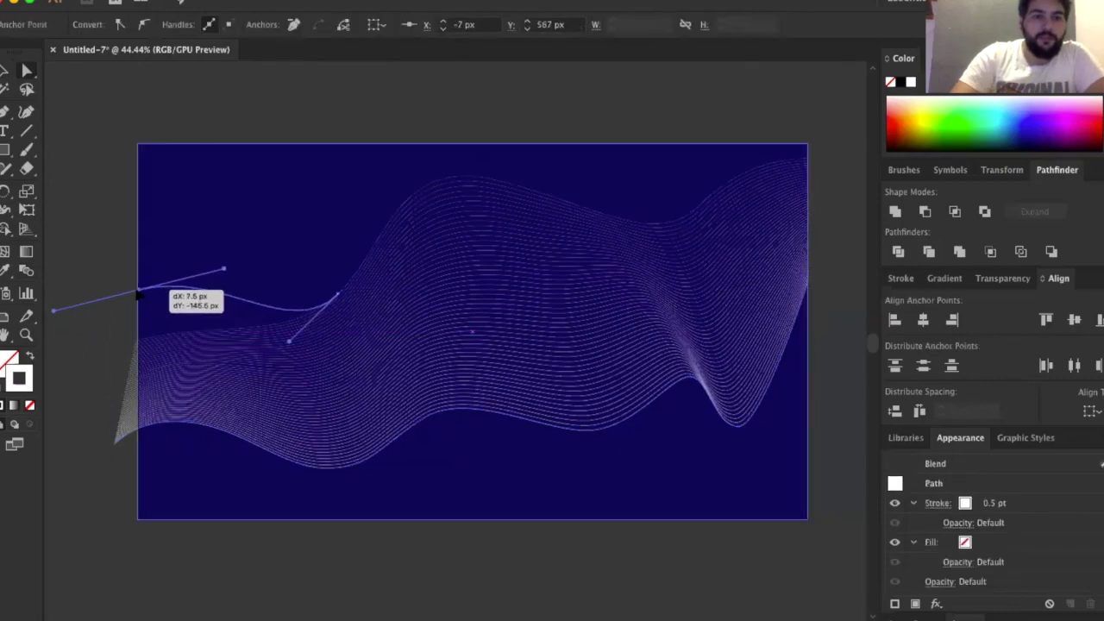
# - Angle the top curve's left anchor handle upward
pyautogui.click(222, 250)
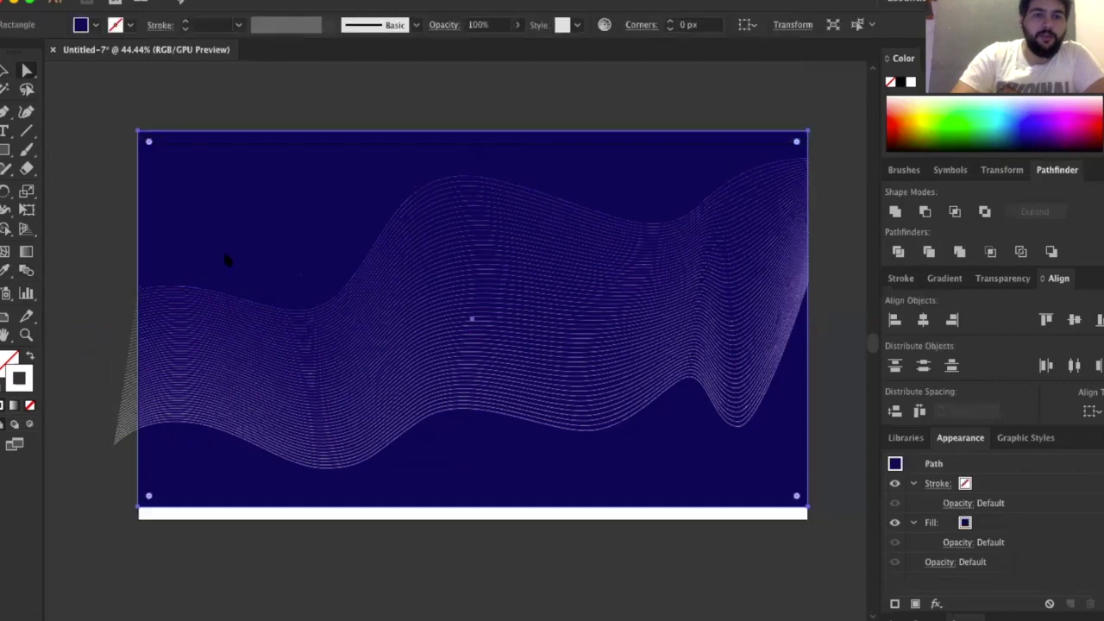
pyautogui.click(138, 290)
pyautogui.click(138, 290)
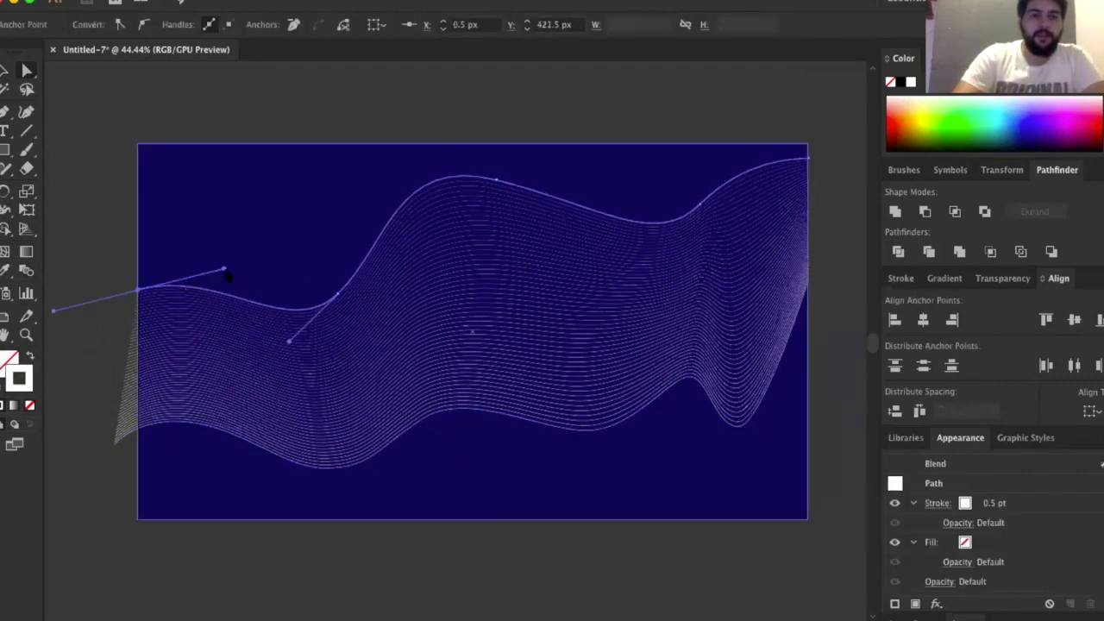
pyautogui.moveTo(224, 270); pyautogui.dragTo(190, 208)
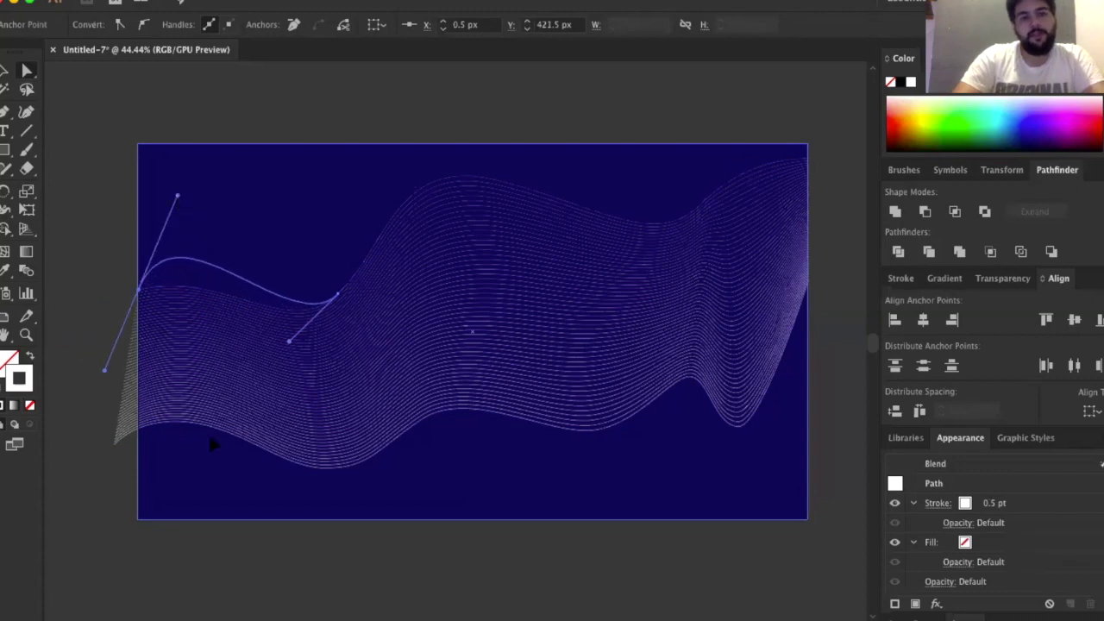
# - Shift the bottom curve's left anchor and swing its handle up into a loop
pyautogui.click(115, 447)
pyautogui.moveTo(116, 448)
pyautogui.mouseDown()
pyautogui.moveTo(135, 444)
pyautogui.moveTo(136, 493)
pyautogui.mouseUp()
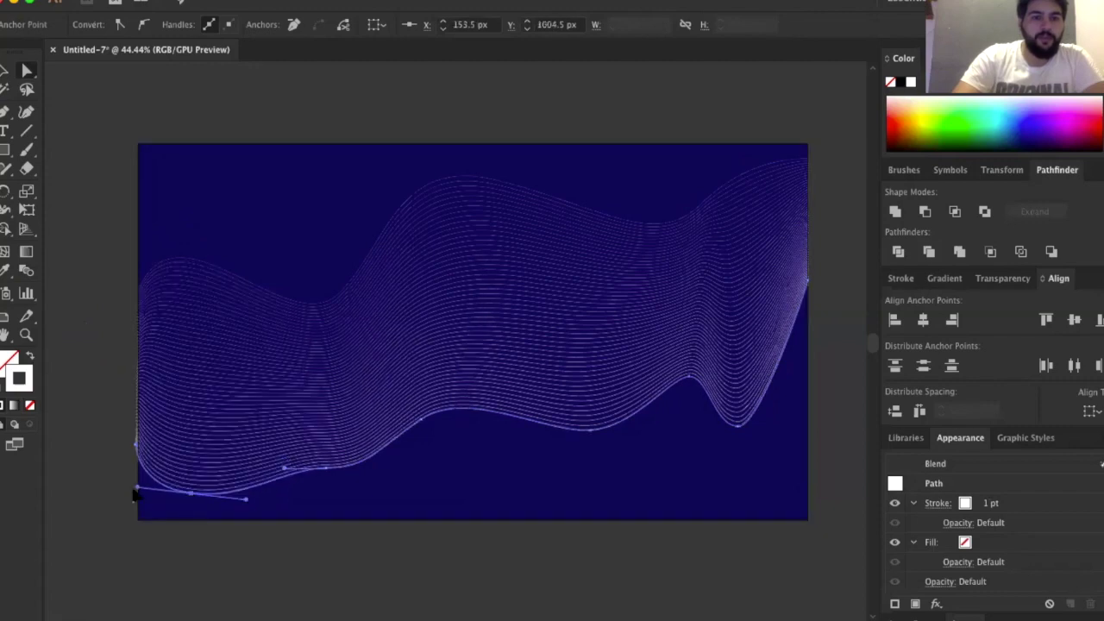
pyautogui.moveTo(136, 494); pyautogui.dragTo(182, 353)
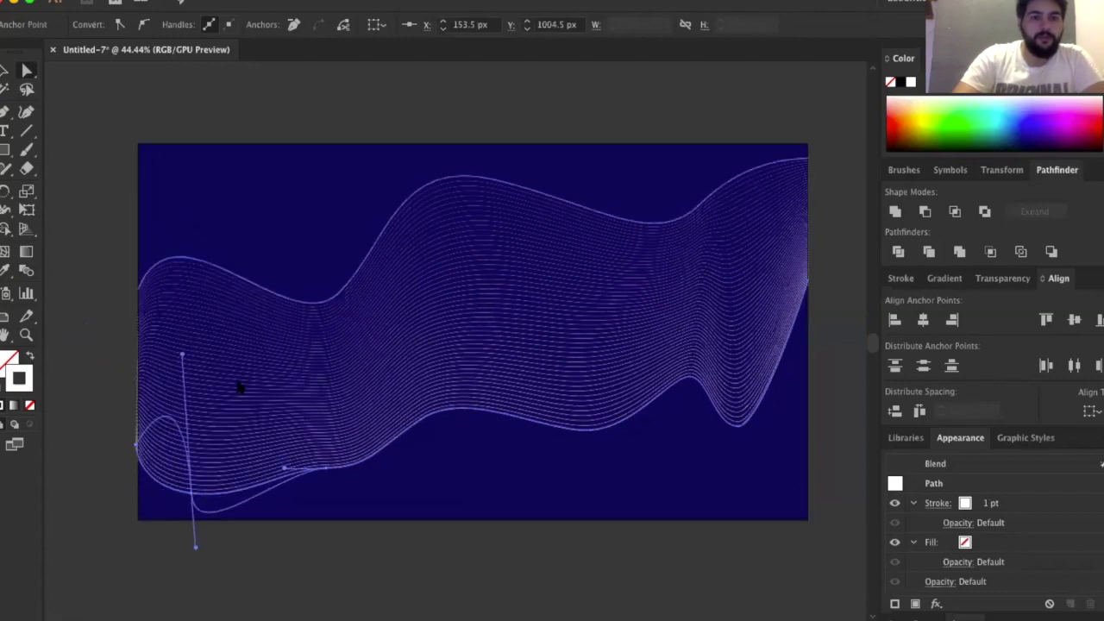
pyautogui.scroll(-2, 423, 393)
pyautogui.hscroll(3, 423, 392)
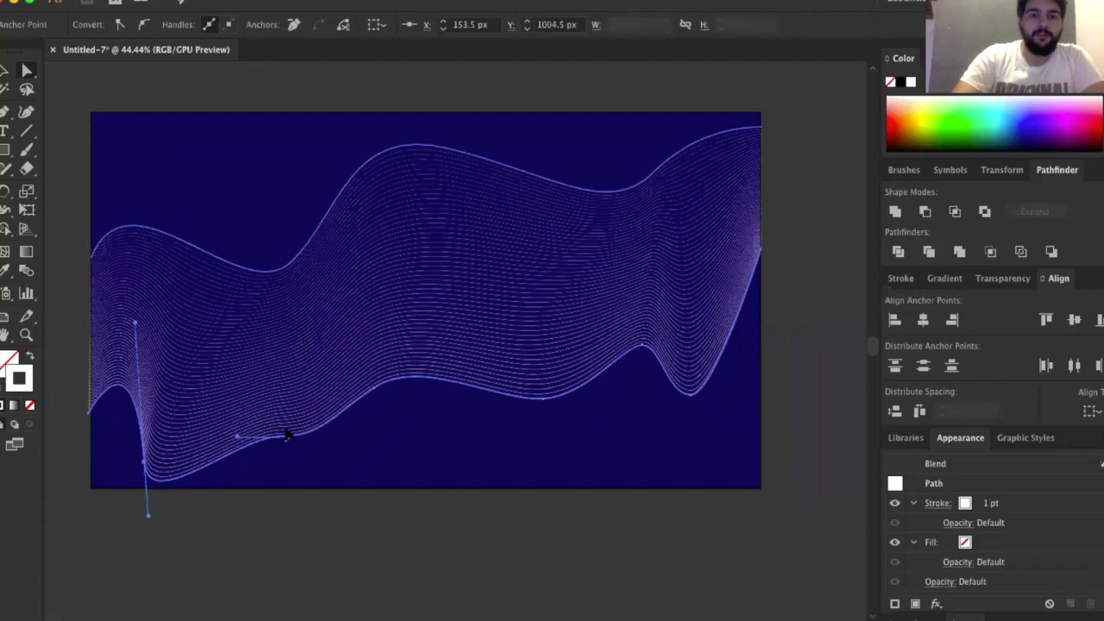
# - Pull the lower curve's anchors upward, raising the right one into a tall peak
pyautogui.moveTo(282, 444); pyautogui.dragTo(289, 349)
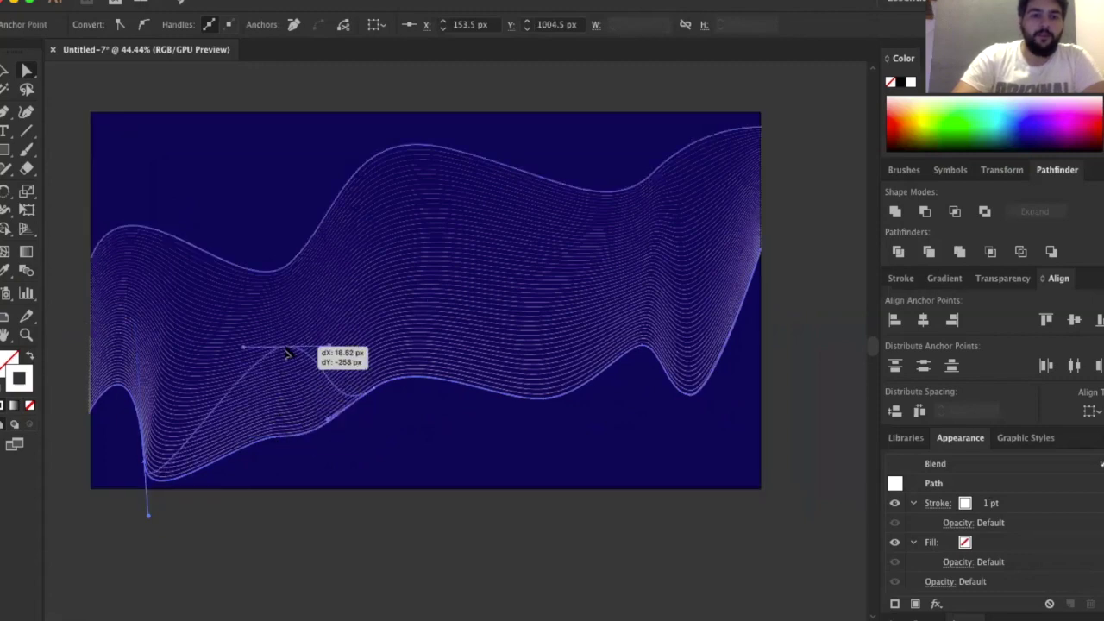
pyautogui.moveTo(395, 390); pyautogui.dragTo(454, 373)
pyautogui.moveTo(642, 349); pyautogui.dragTo(638, 237)
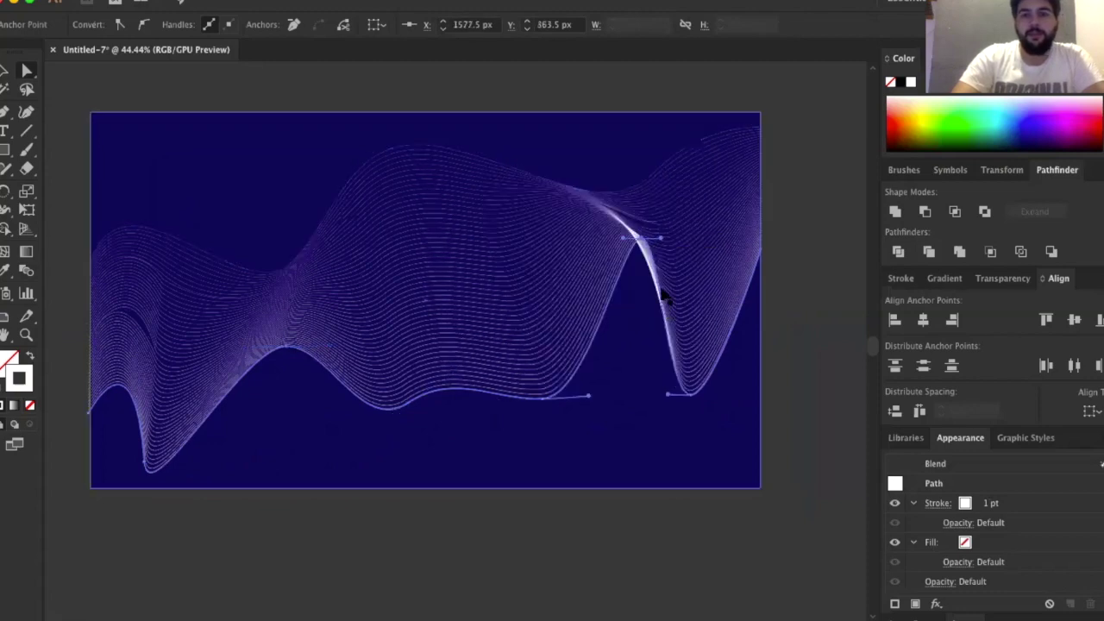
pyautogui.moveTo(545, 401); pyautogui.dragTo(513, 325)
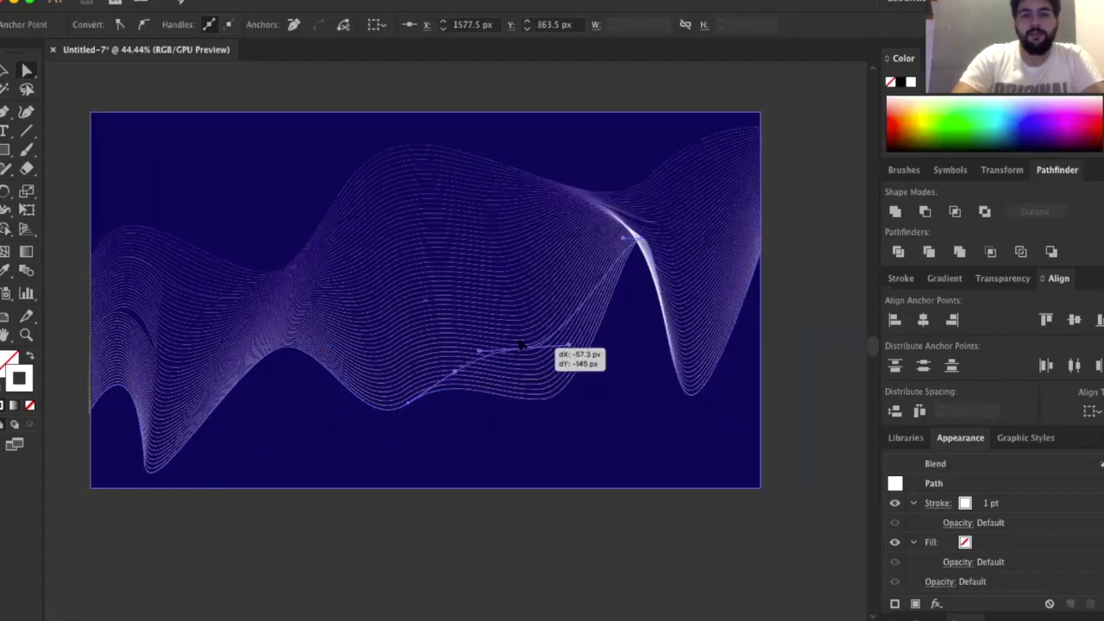
pyautogui.scroll(-2, 690, 345)
# - Deselect the blend and scroll around the artboard to review the result
pyautogui.click(174, 204)
pyautogui.scroll(2, 603, 425)
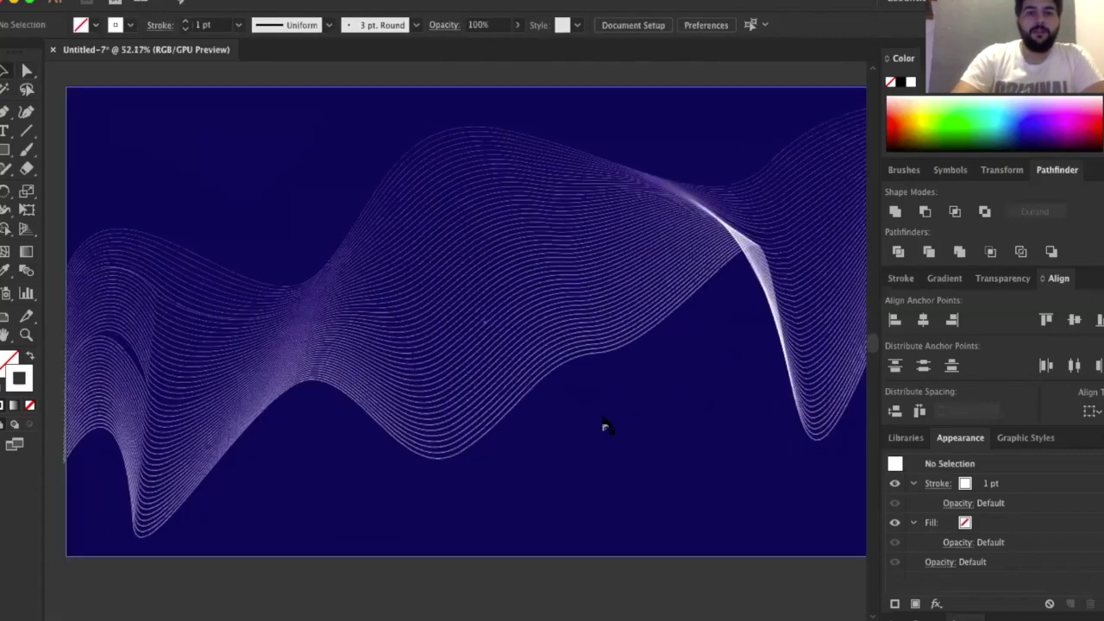
pyautogui.scroll(2, 604, 425)
pyautogui.scroll(-3, 604, 426)
pyautogui.scroll(3, 604, 425)
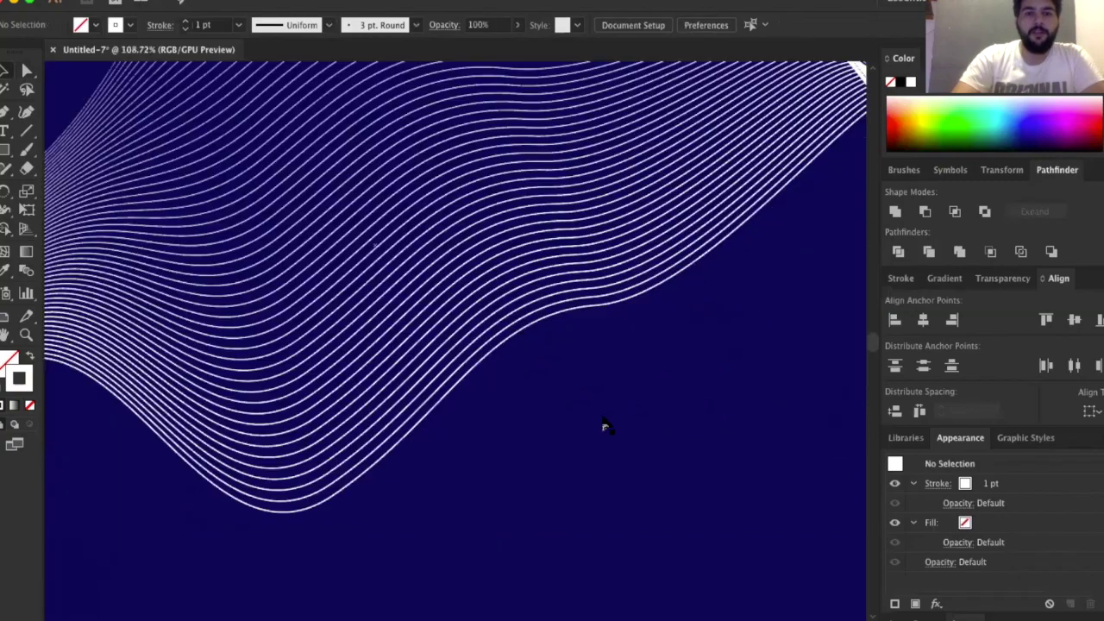
pyautogui.hscroll(-3, 603, 425)
pyautogui.hscroll(-1, 604, 425)
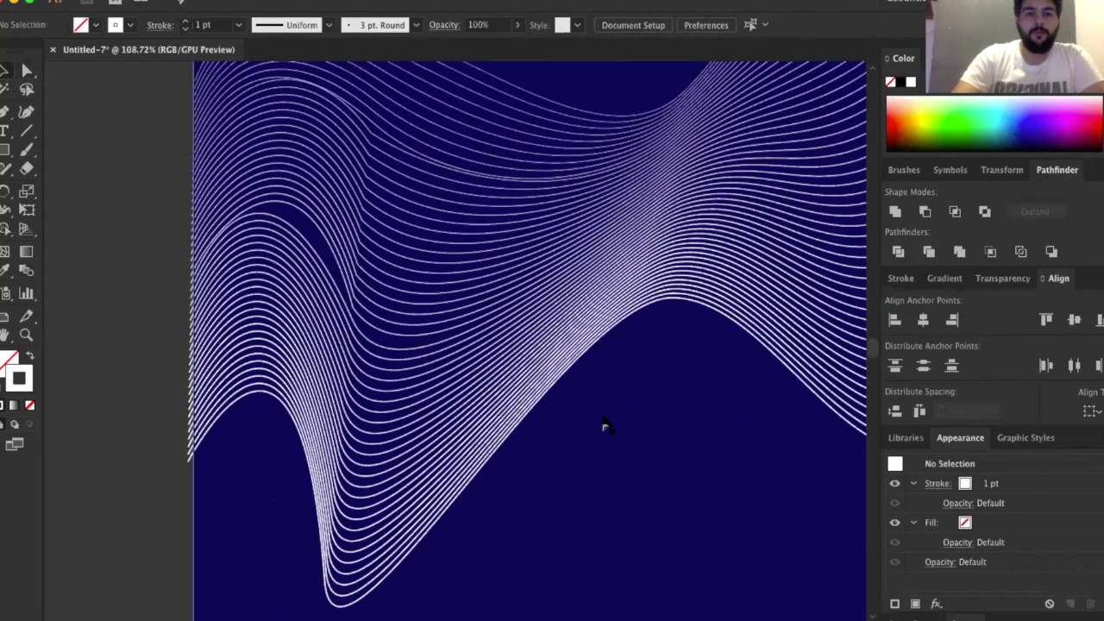
pyautogui.scroll(-3, 604, 425)
pyautogui.hscroll(-2, 603, 425)
pyautogui.scroll(-1, 604, 426)
pyautogui.scroll(1, 603, 425)
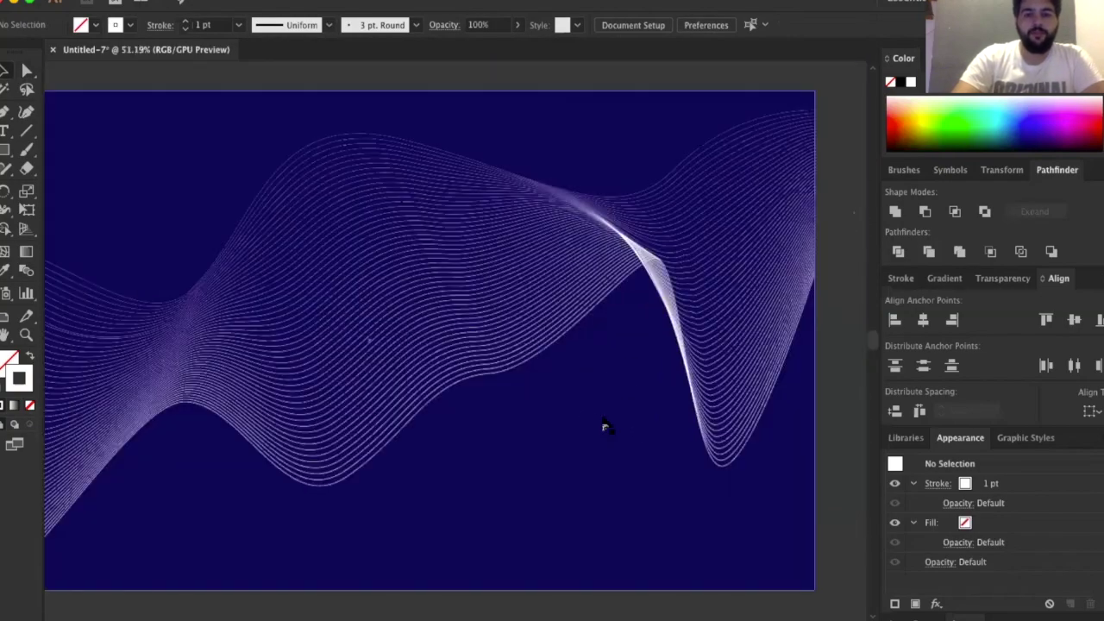
pyautogui.scroll(1, 572, 374)
pyautogui.scroll(-2, 568, 377)
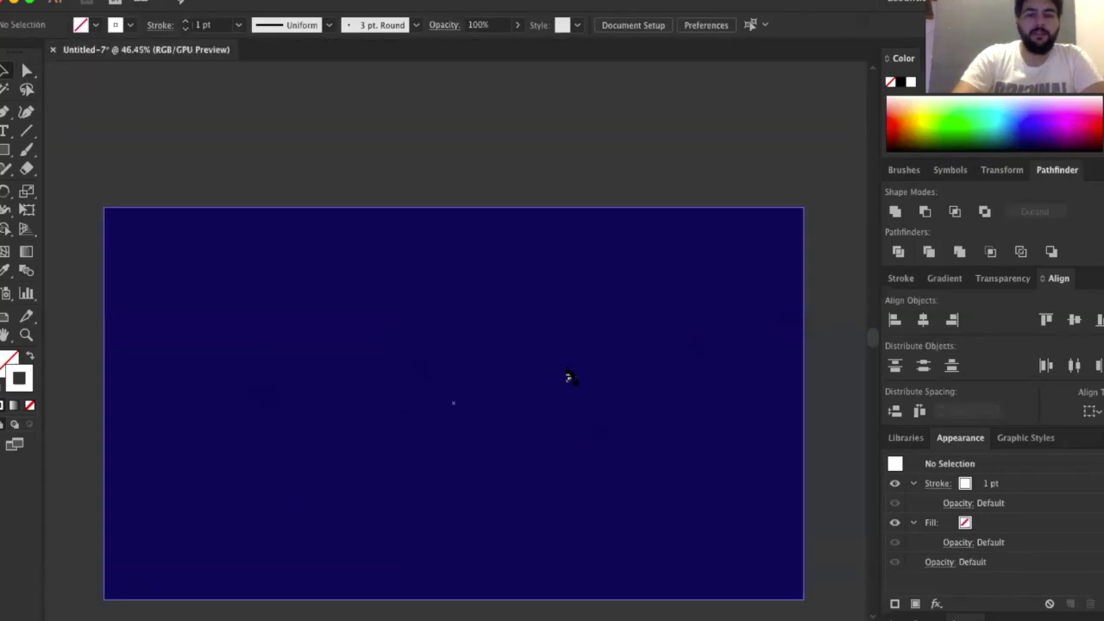
# - Draw a first wavy Pen curve from the left edge rising to beyond the right edge
pyautogui.scroll(-2, 568, 377)
pyautogui.hscroll(1, 552, 371)
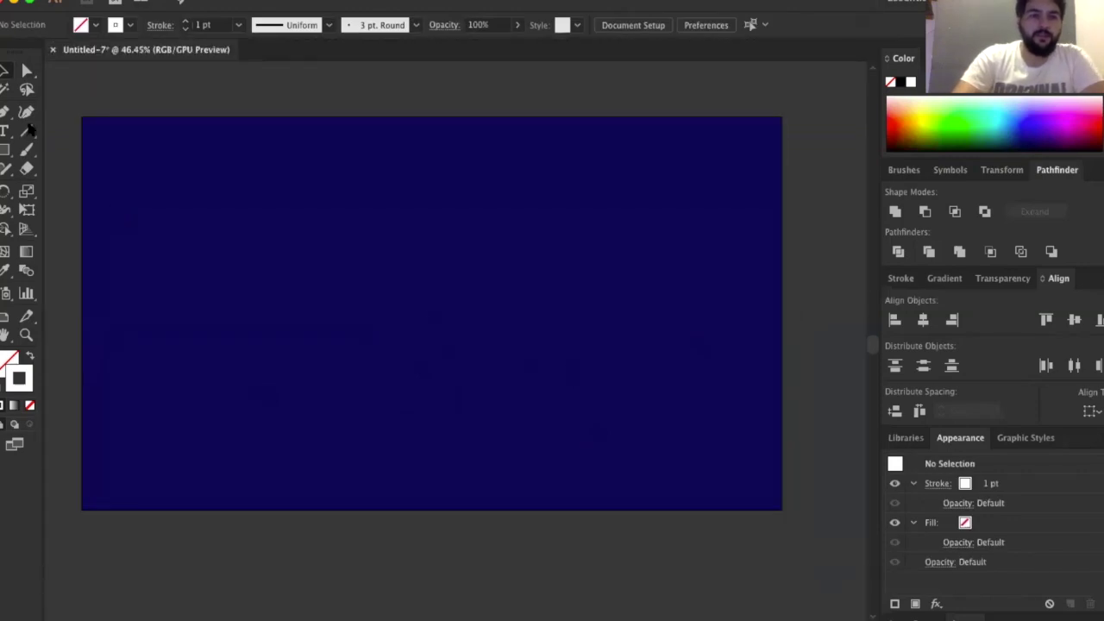
pyautogui.click(4, 113)
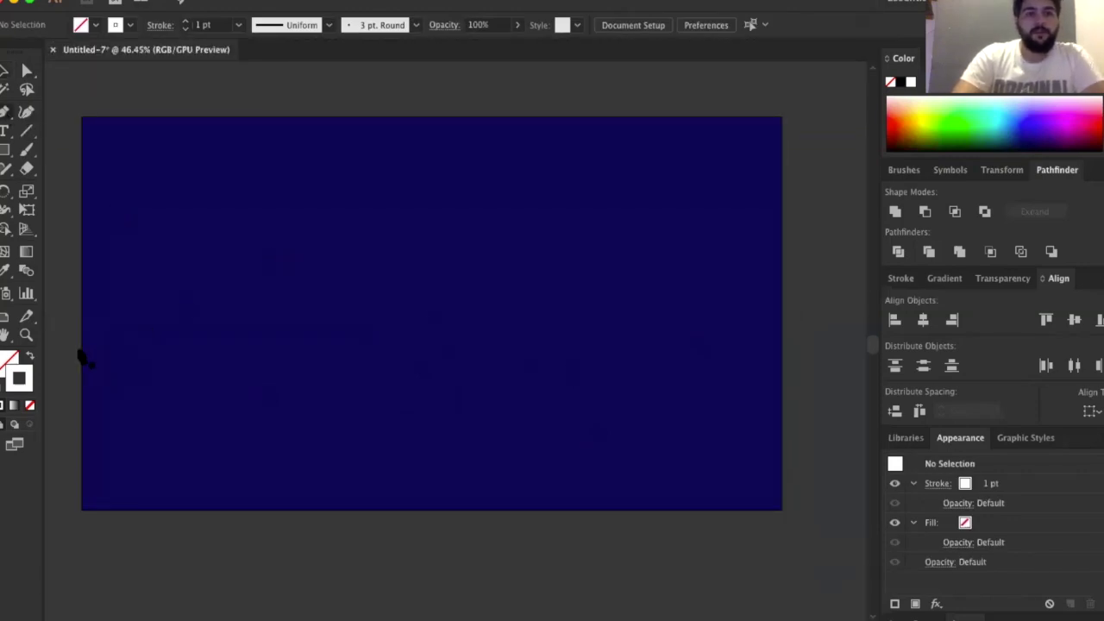
pyautogui.click(79, 347)
pyautogui.moveTo(250, 310)
pyautogui.mouseDown()
pyautogui.moveTo(527, 384)
pyautogui.moveTo(602, 345)
pyautogui.mouseUp()
pyautogui.moveTo(618, 251); pyautogui.dragTo(584, 246)
pyautogui.moveTo(482, 225); pyautogui.dragTo(477, 203)
pyautogui.moveTo(645, 136); pyautogui.dragTo(796, 220)
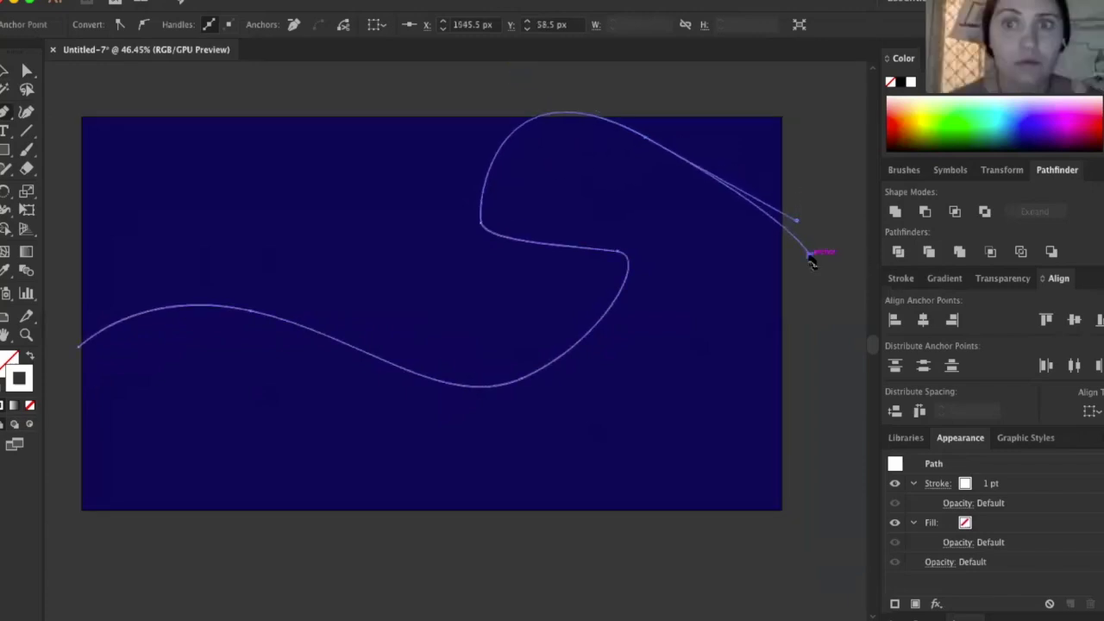
pyautogui.click(809, 253)
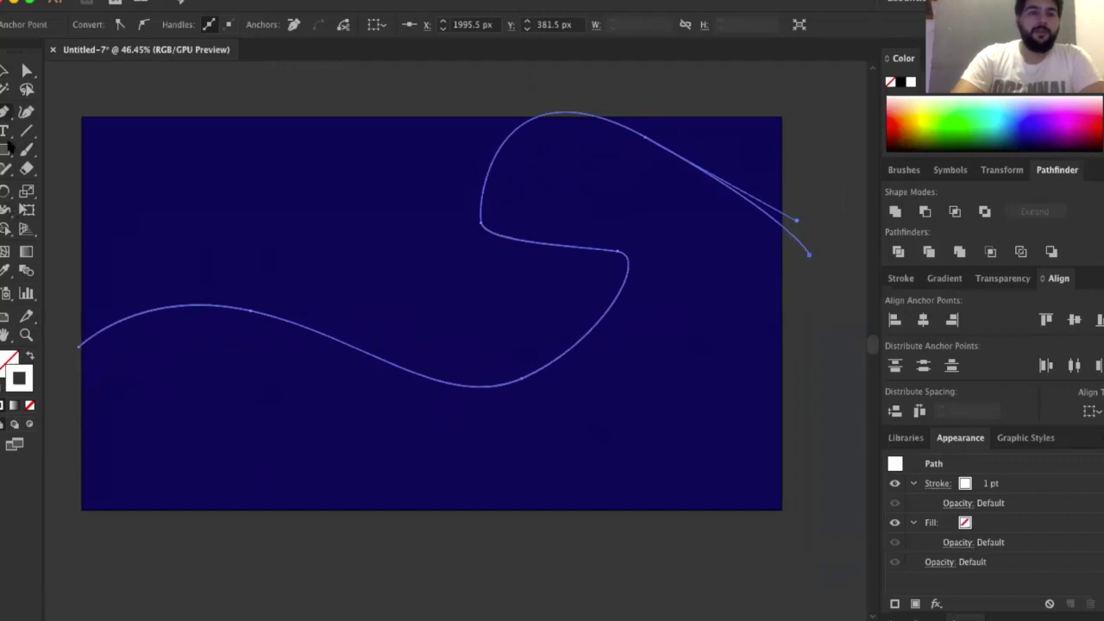
pyautogui.press('Escape')
# - Draw a second curve from the lower left, looping around the right and back along the bottom
pyautogui.click(61, 421)
pyautogui.moveTo(147, 402); pyautogui.dragTo(203, 421)
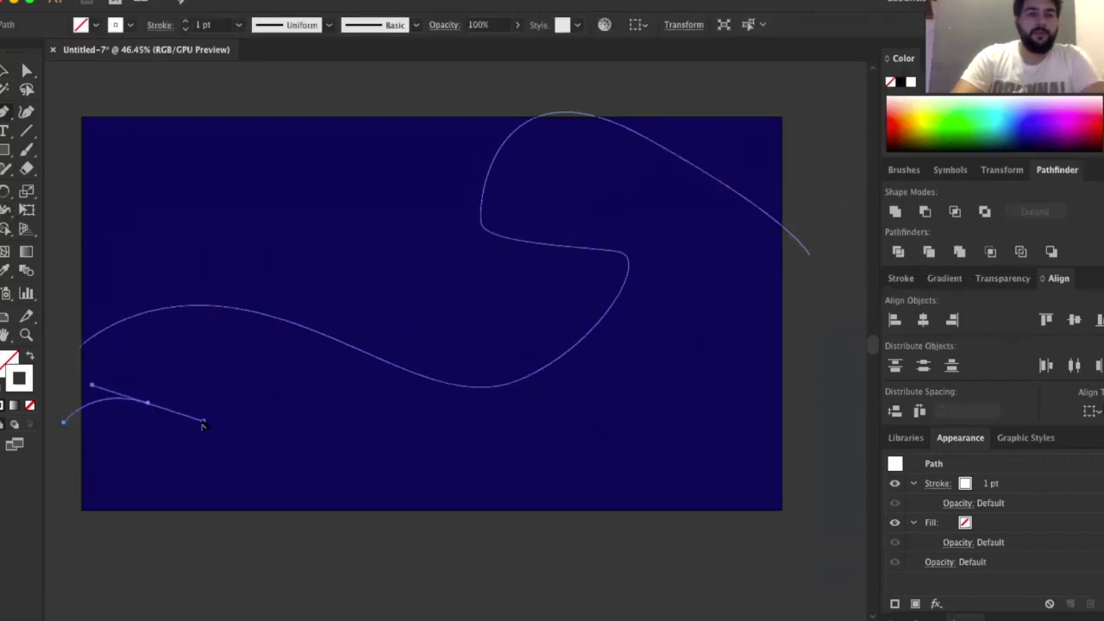
pyautogui.moveTo(334, 430); pyautogui.dragTo(394, 399)
pyautogui.moveTo(431, 344); pyautogui.dragTo(493, 323)
pyautogui.moveTo(638, 333); pyautogui.dragTo(695, 316)
pyautogui.moveTo(728, 215)
pyautogui.mouseDown()
pyautogui.moveTo(757, 178)
pyautogui.moveTo(841, 188)
pyautogui.mouseUp()
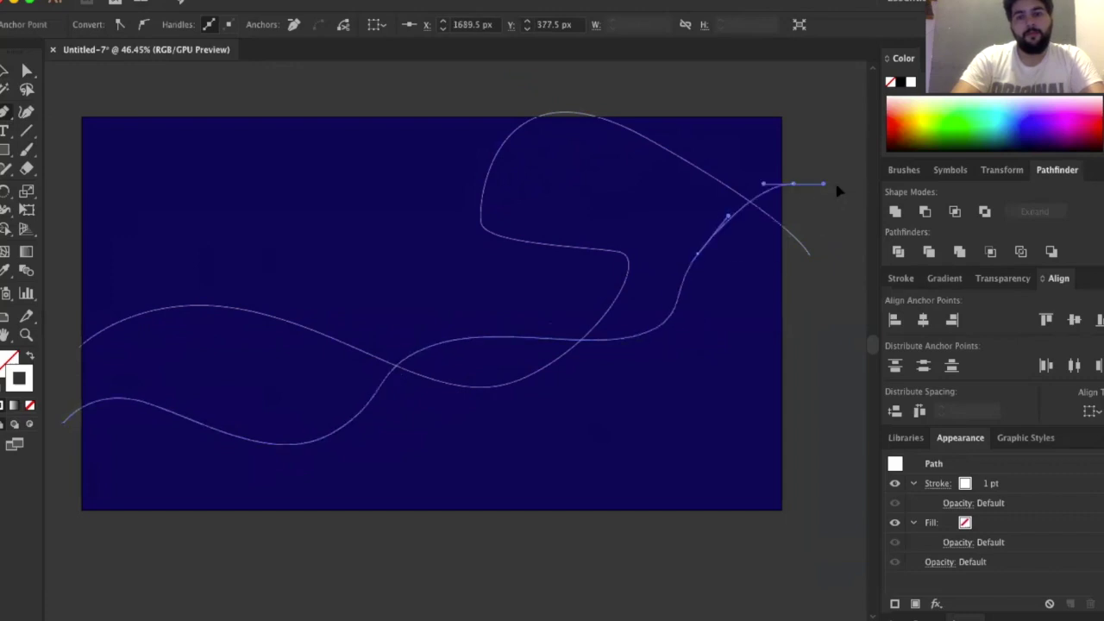
pyautogui.moveTo(787, 386); pyautogui.dragTo(713, 407)
pyautogui.moveTo(565, 452); pyautogui.dragTo(583, 520)
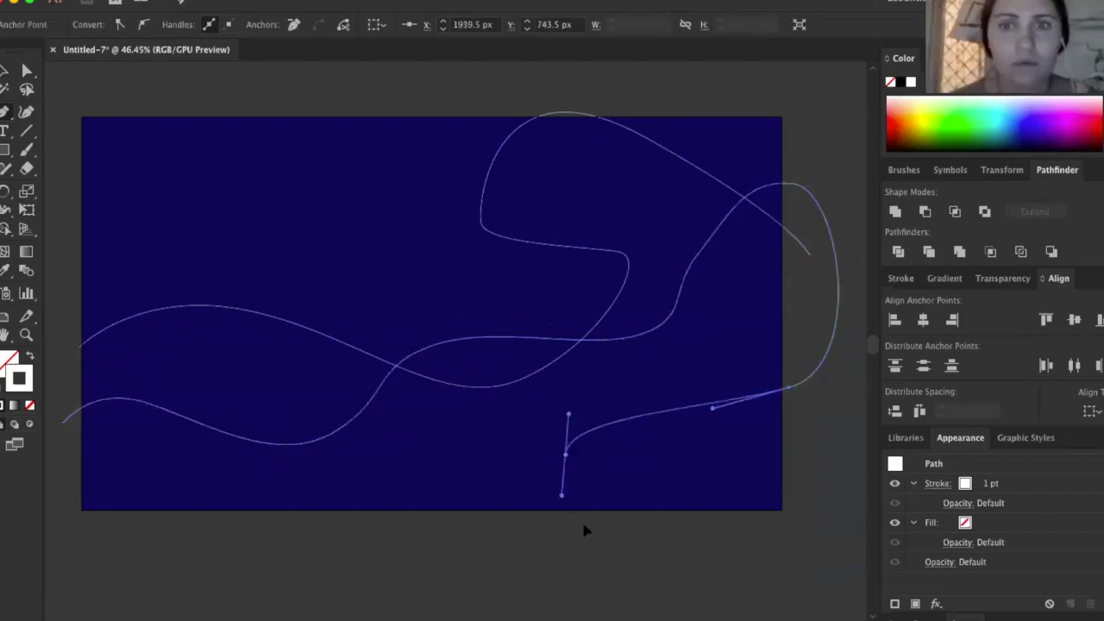
pyautogui.moveTo(766, 526); pyautogui.dragTo(792, 531)
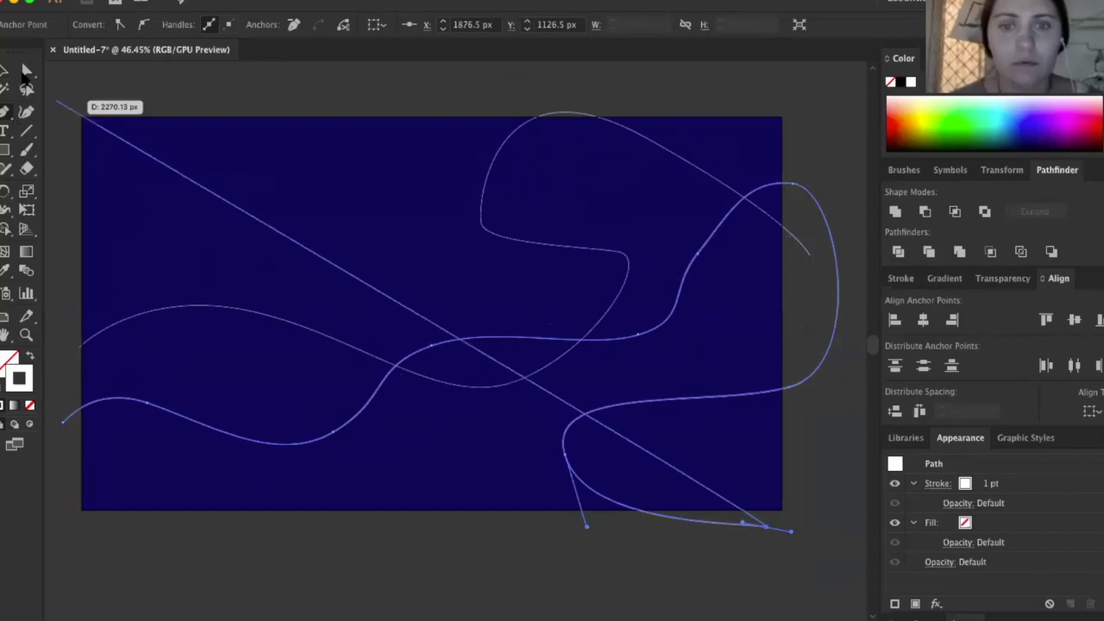
pyautogui.press('v')
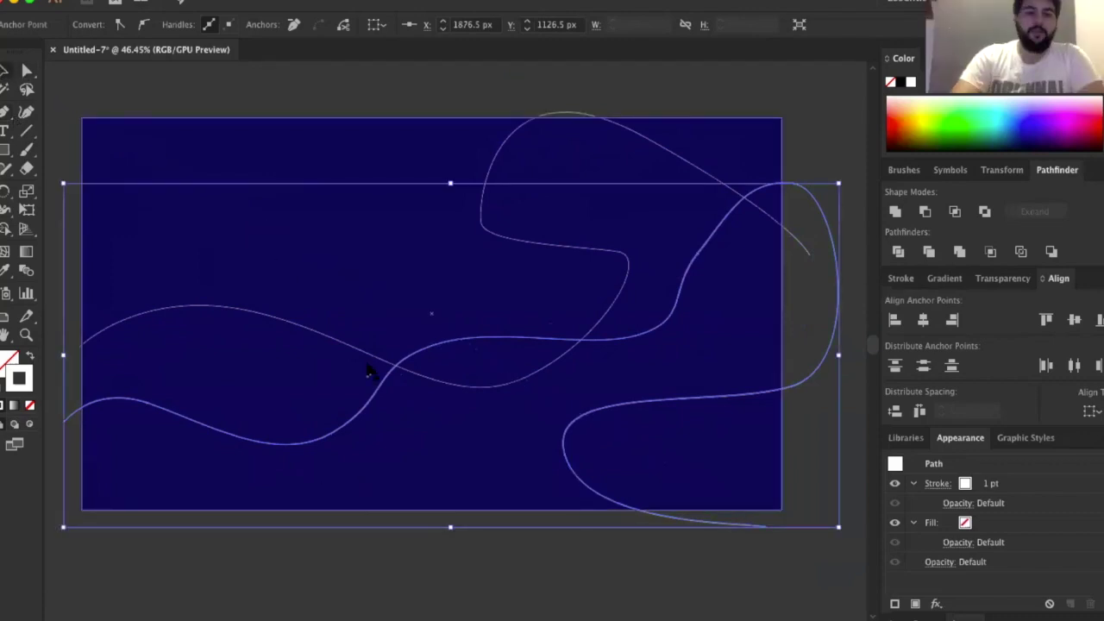
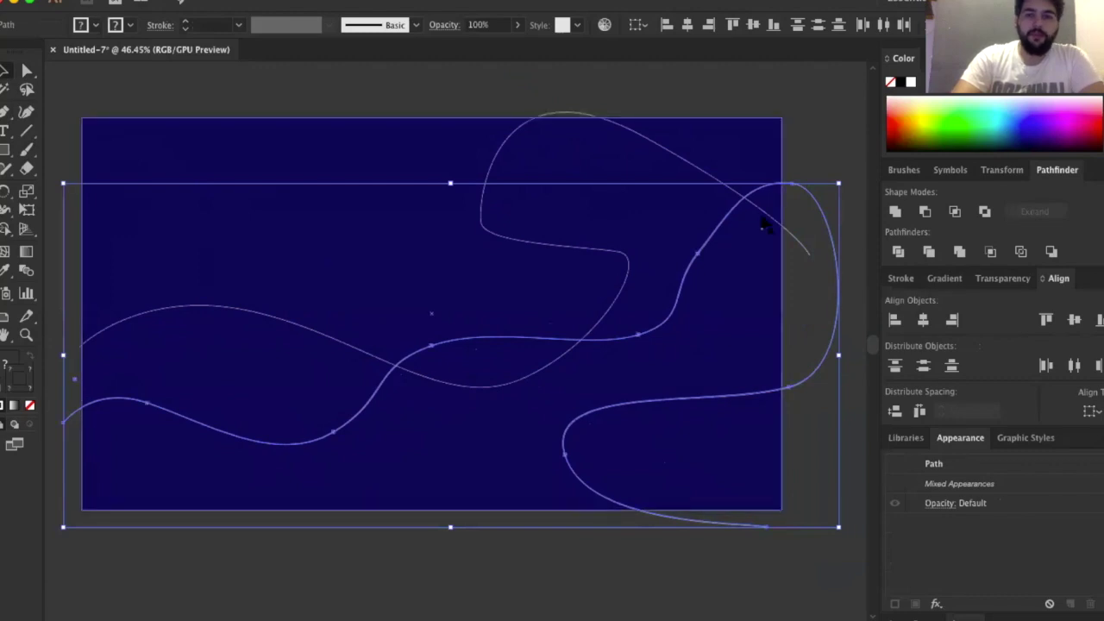
# - Select all the wavy curves and everything else on the artboard
pyautogui.keyDown('shift'); pyautogui.click(789, 239); pyautogui.keyUp('shift')
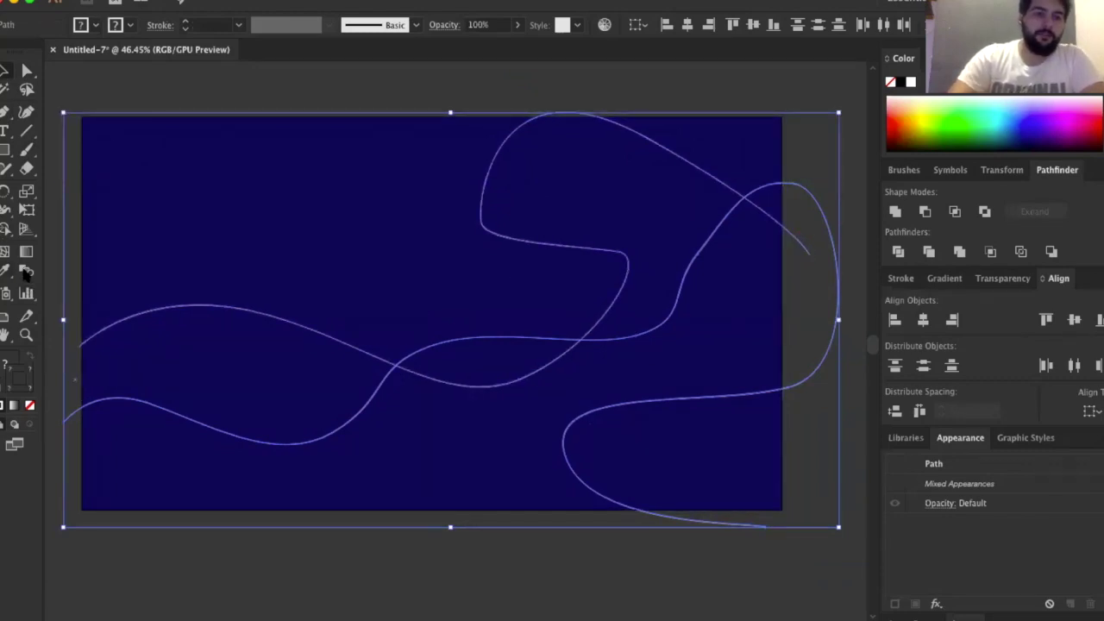
pyautogui.press('a')
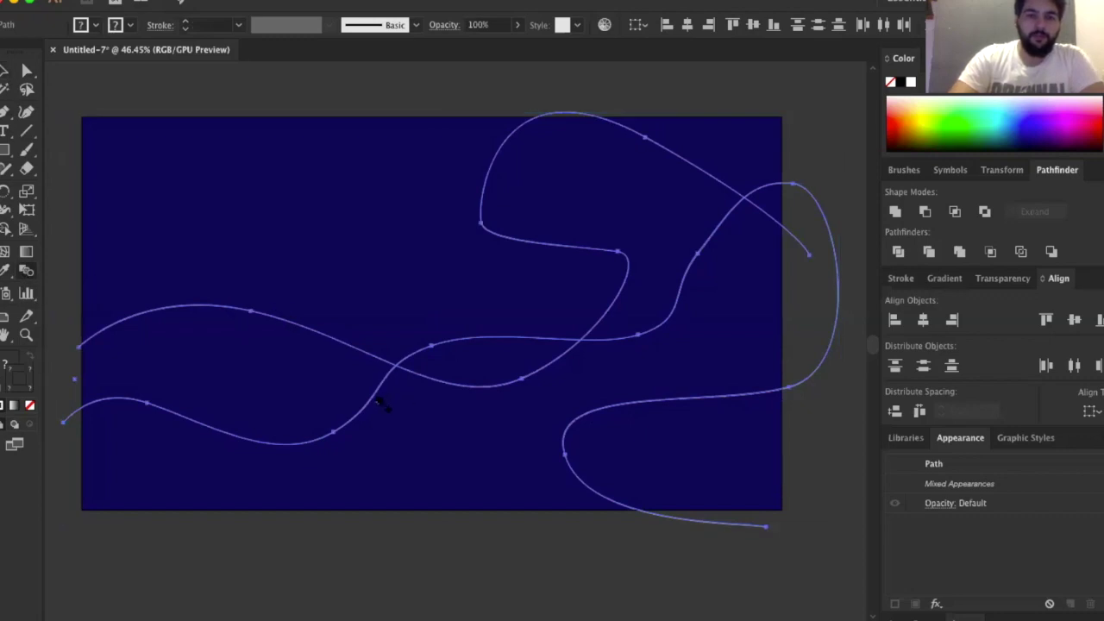
pyautogui.hotkey('ctrl', 'a')
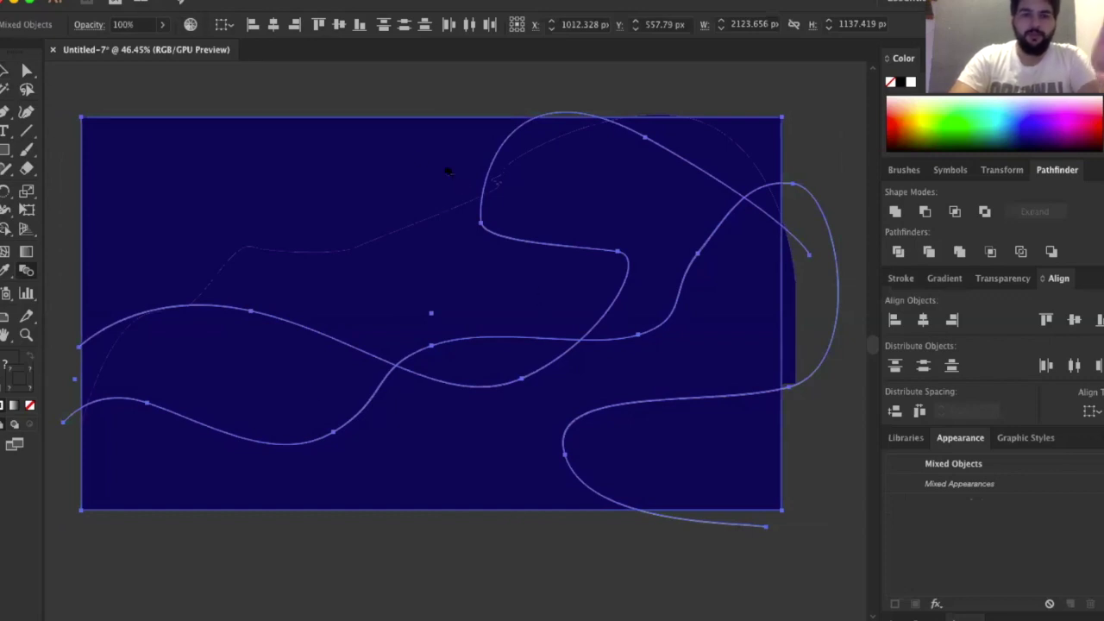
# - Preview the blend with 100 specified steps, then cancel without applying
pyautogui.doubleClick(25, 270)
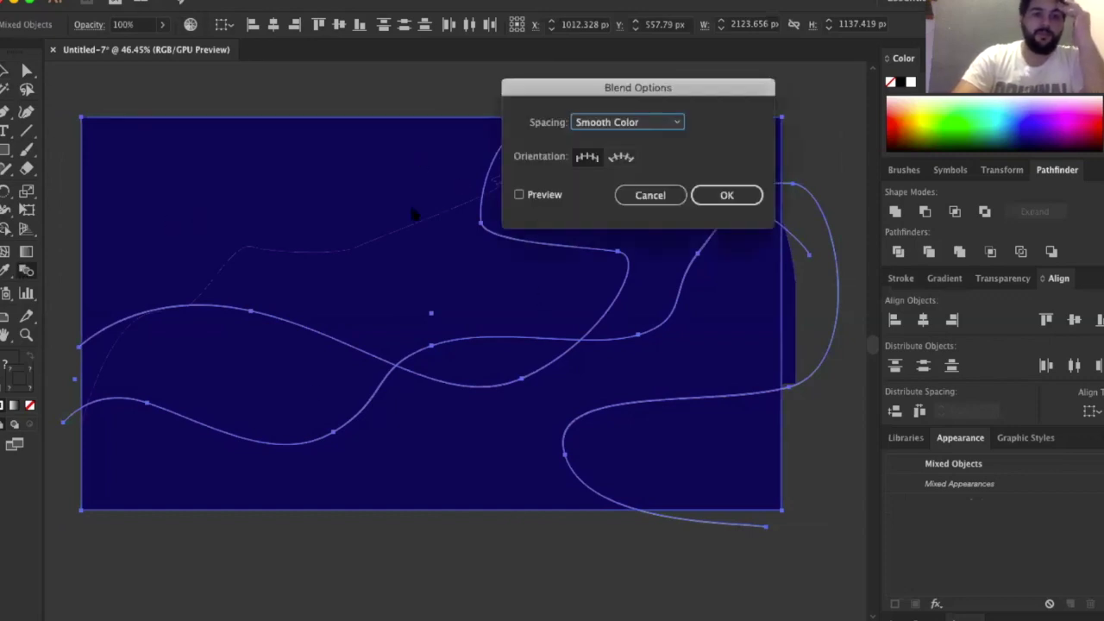
pyautogui.click(544, 197)
pyautogui.click(664, 121)
pyautogui.click(628, 157)
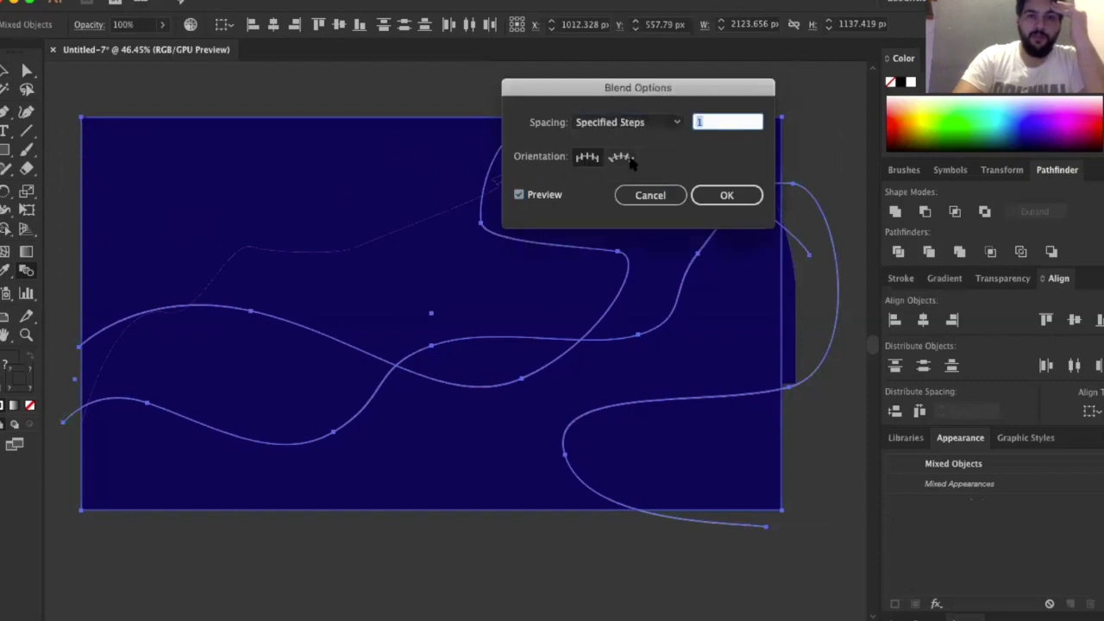
pyautogui.write('100')
pyautogui.press('Tab')
pyautogui.click(545, 195)
pyautogui.click(545, 197)
pyautogui.click(547, 195)
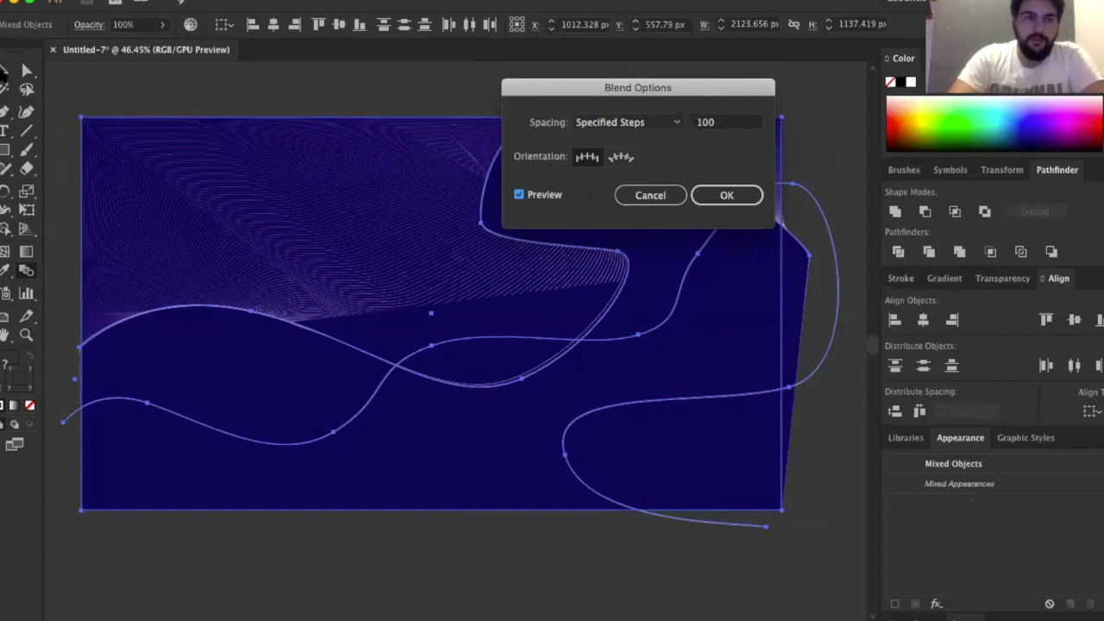
pyautogui.click(654, 196)
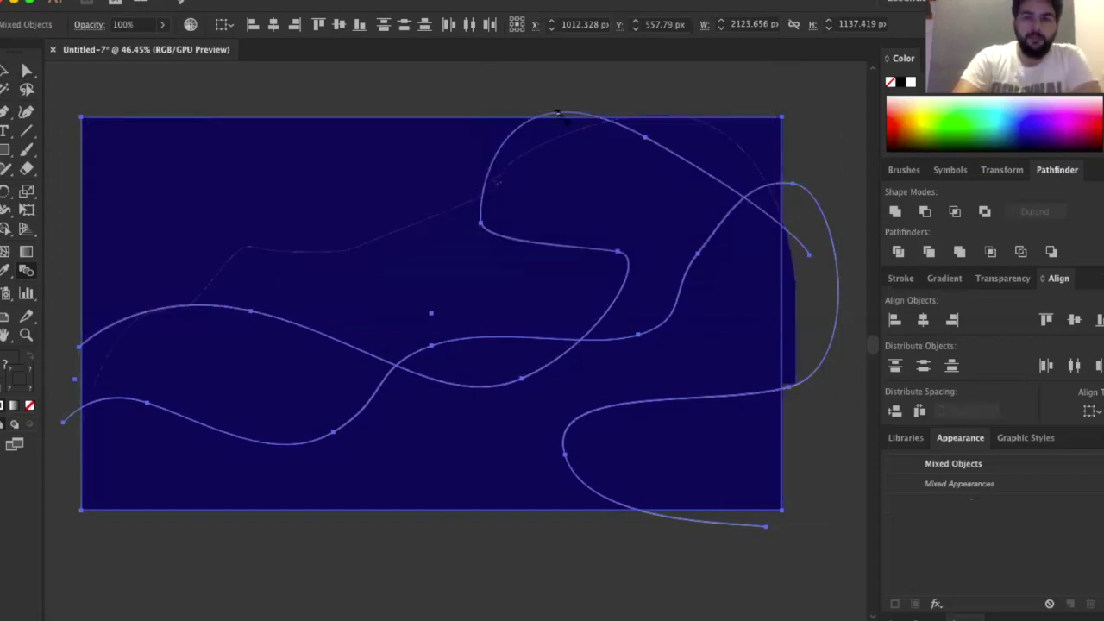
# - Reselect only the curves and blend them together
pyautogui.click(258, 95)
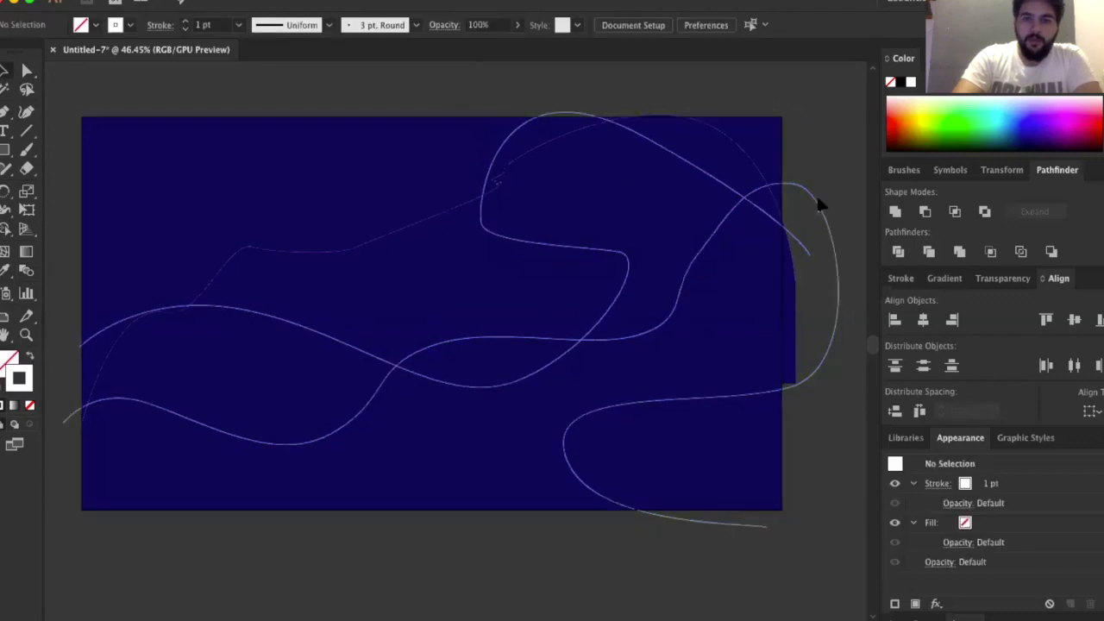
pyautogui.click(800, 250)
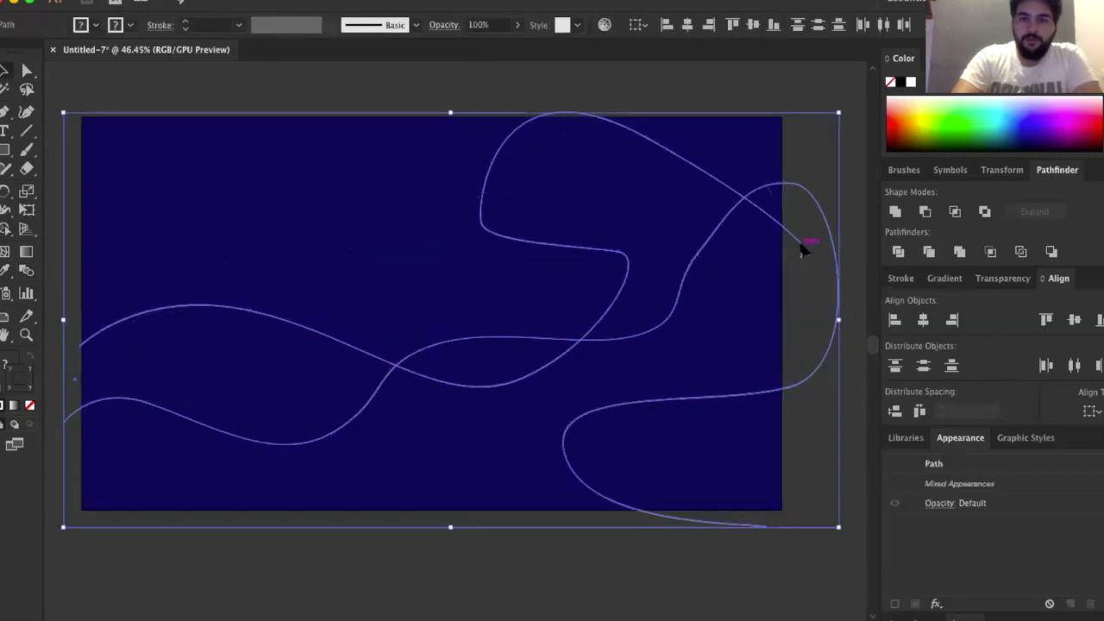
pyautogui.click(844, 215)
pyautogui.click(799, 243)
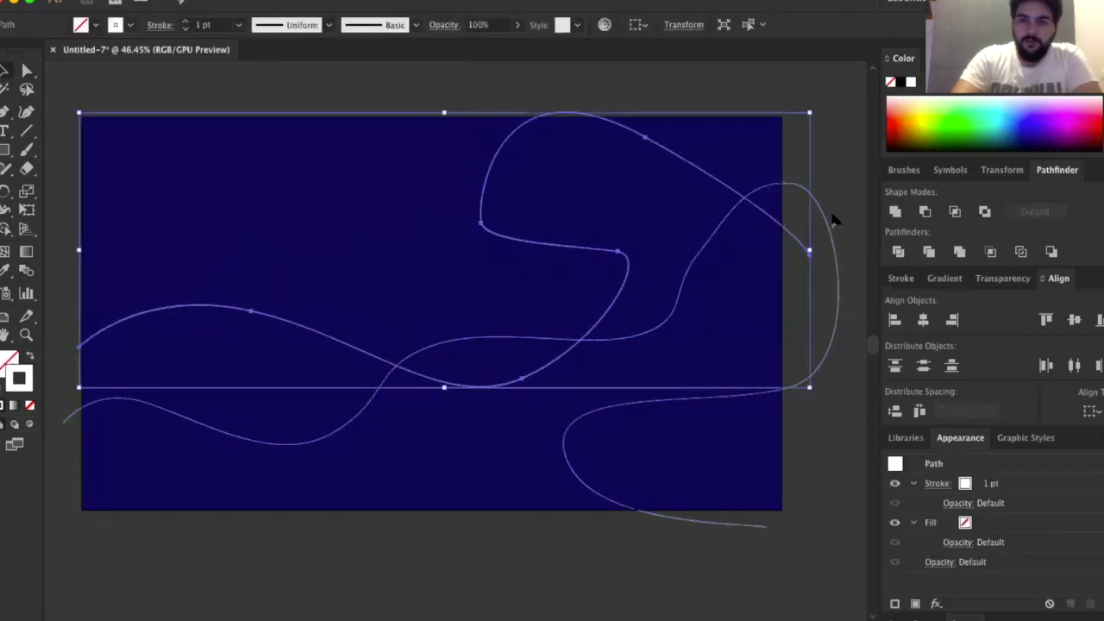
pyautogui.click(826, 227)
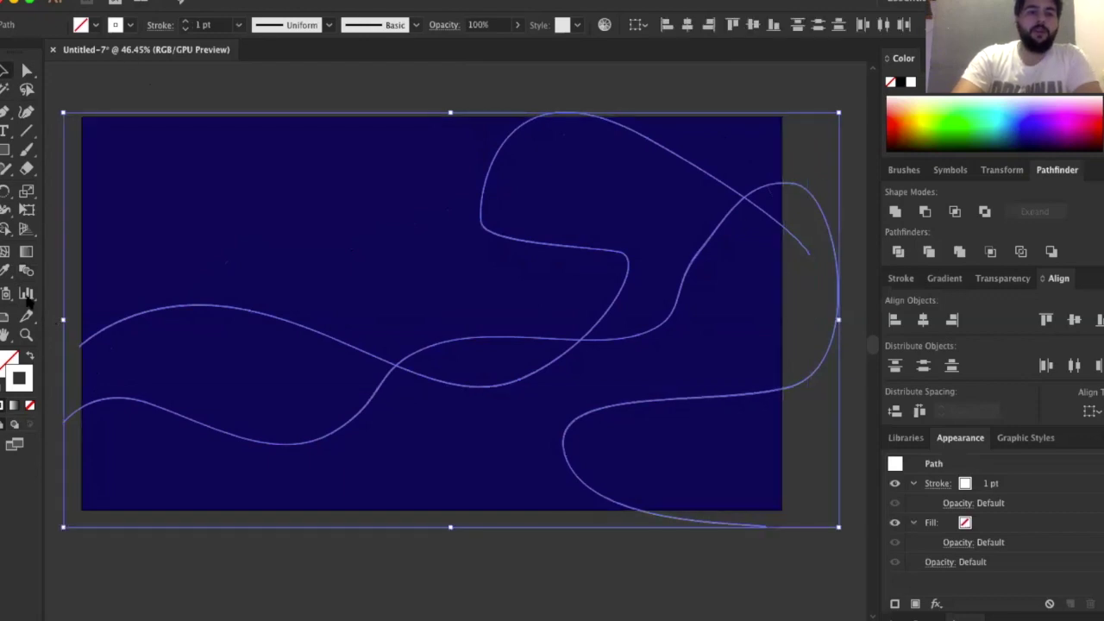
pyautogui.press('a')
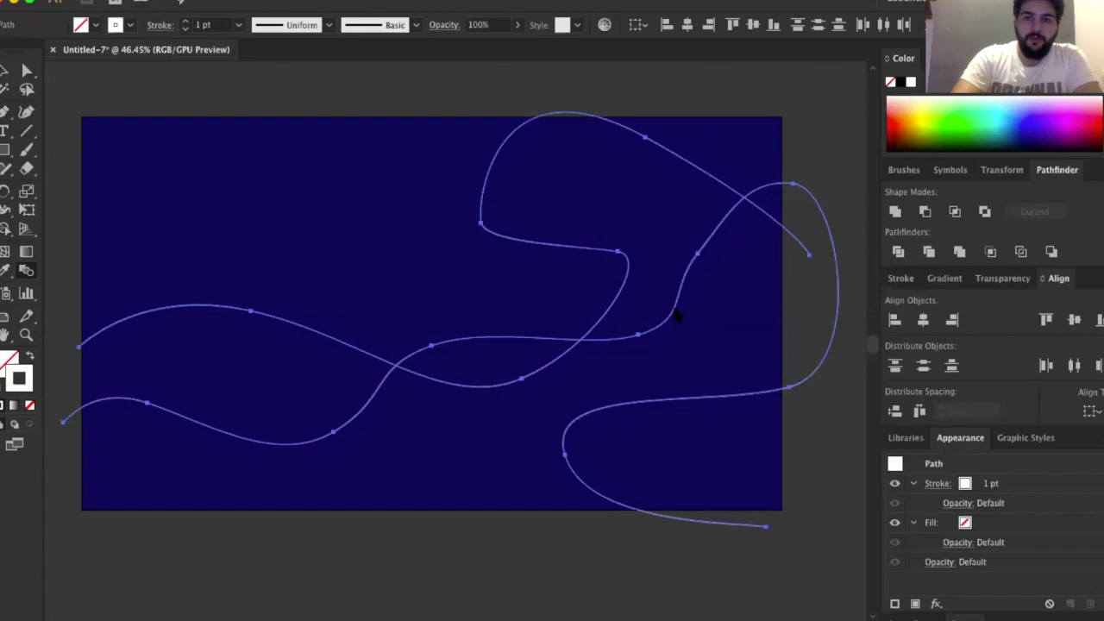
pyautogui.hotkey('ctrl', 'alt', 'b')
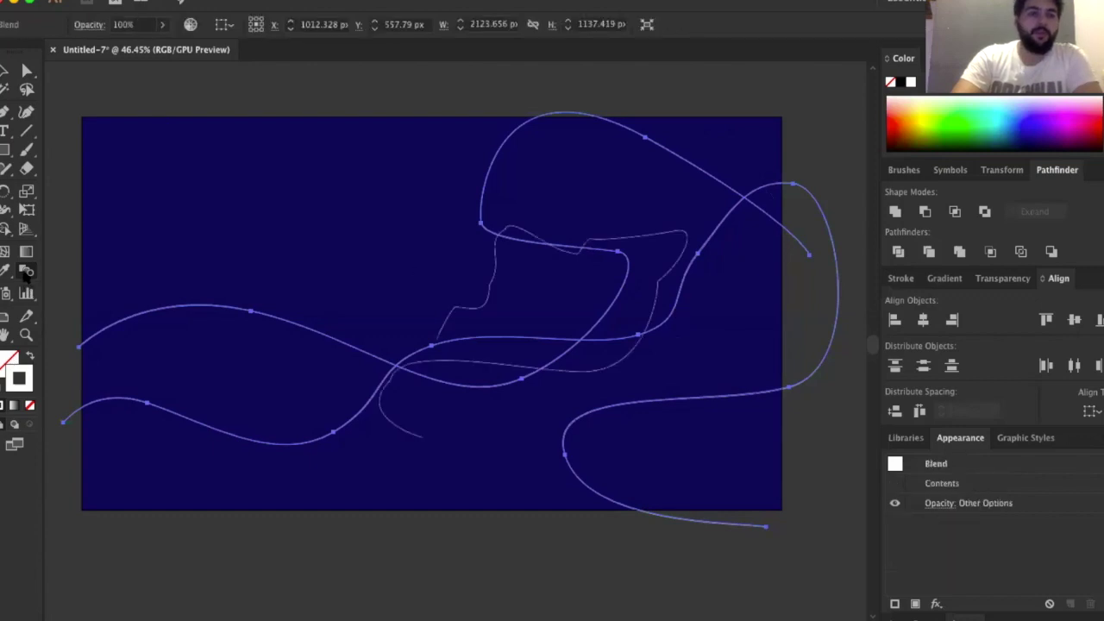
# - Set the blend spacing to 50 specified steps
pyautogui.doubleClick(26, 272)
pyautogui.click(552, 196)
pyautogui.click(672, 121)
pyautogui.click(621, 152)
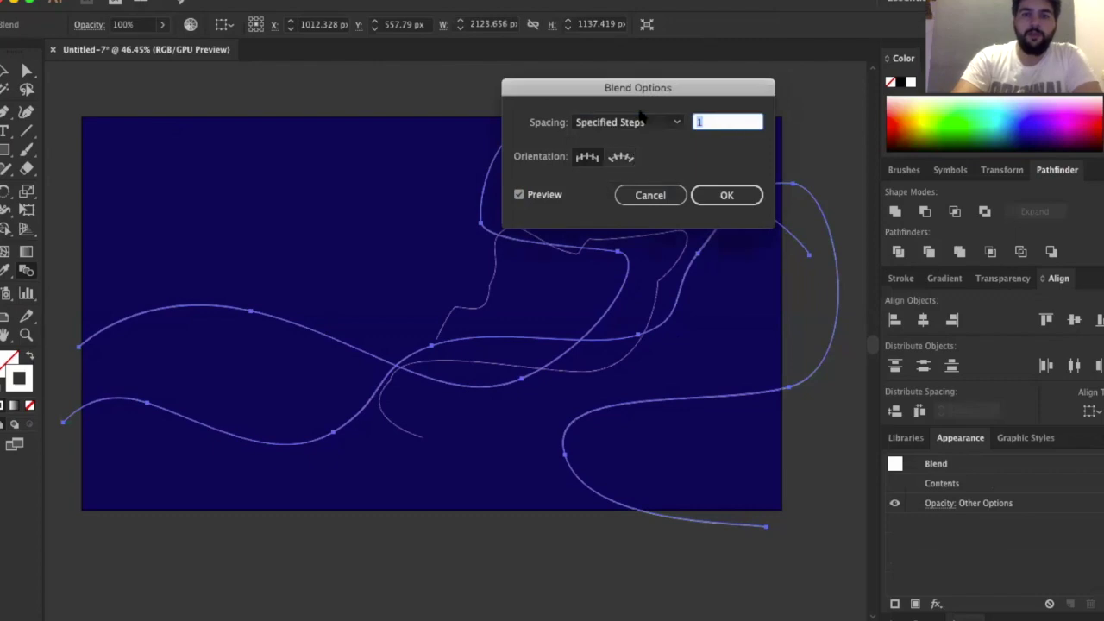
pyautogui.write('50')
pyautogui.click(729, 201)
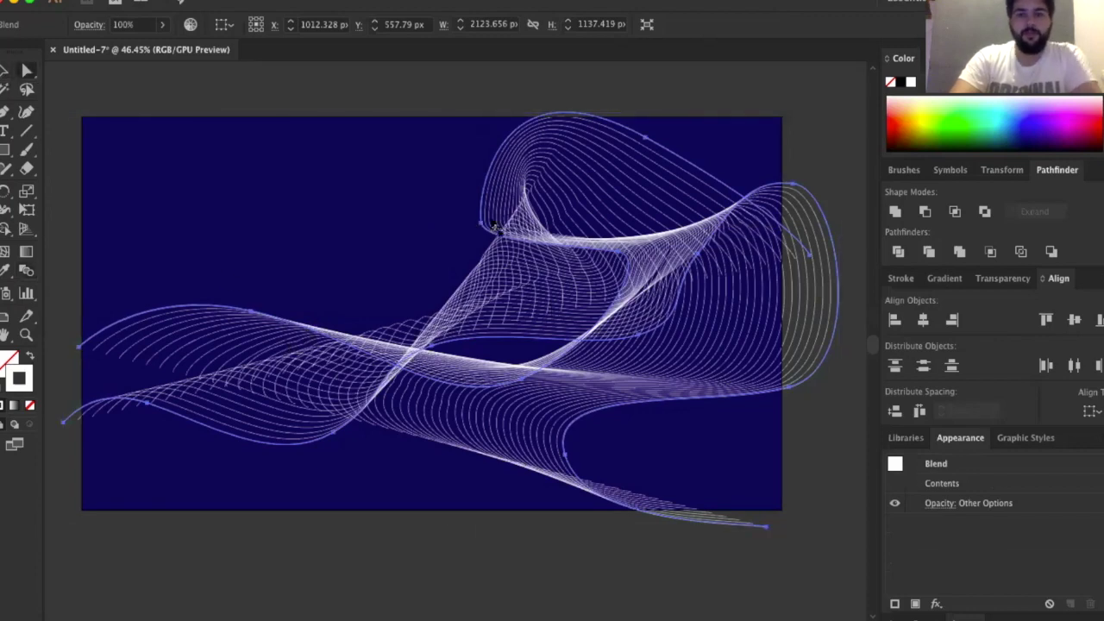
pyautogui.click(481, 223)
# - Move the blend and drag its spine anchors experimentally, undoing the last anchor move
pyautogui.moveTo(509, 226); pyautogui.dragTo(546, 202)
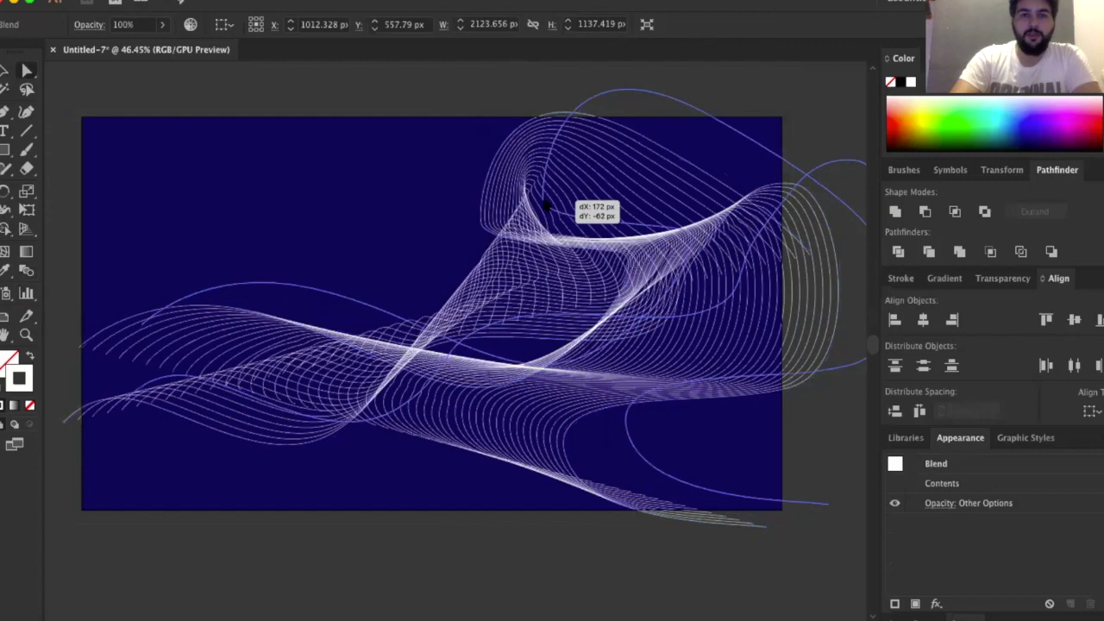
pyautogui.moveTo(509, 241); pyautogui.dragTo(488, 229)
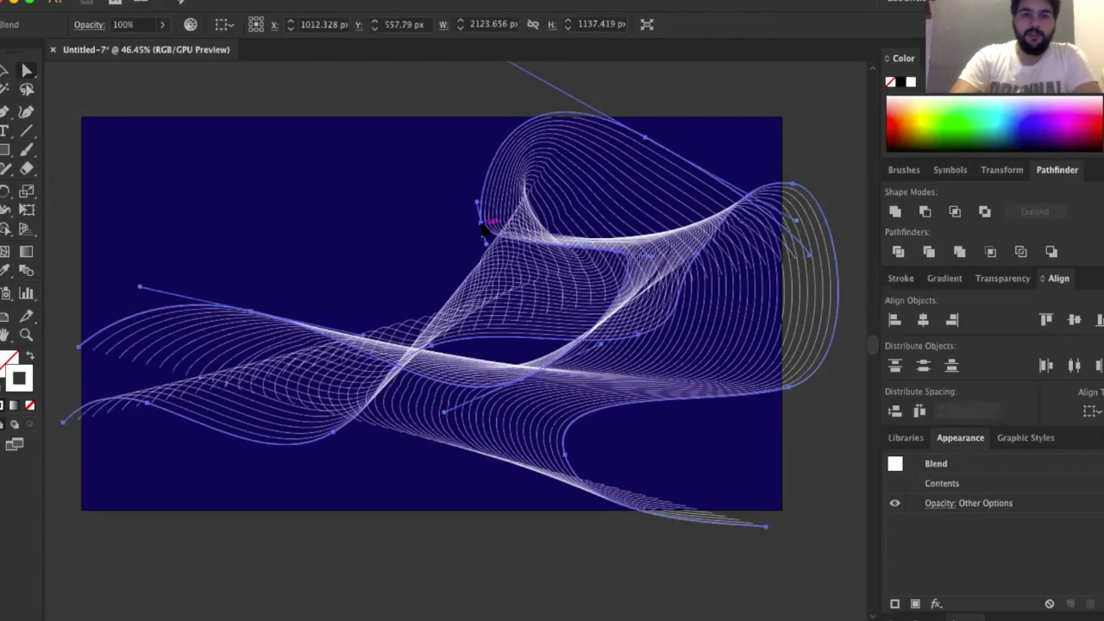
pyautogui.click(488, 226)
pyautogui.click(523, 207)
pyautogui.click(523, 207)
pyautogui.click(530, 220)
pyautogui.click(780, 542)
pyautogui.click(764, 527)
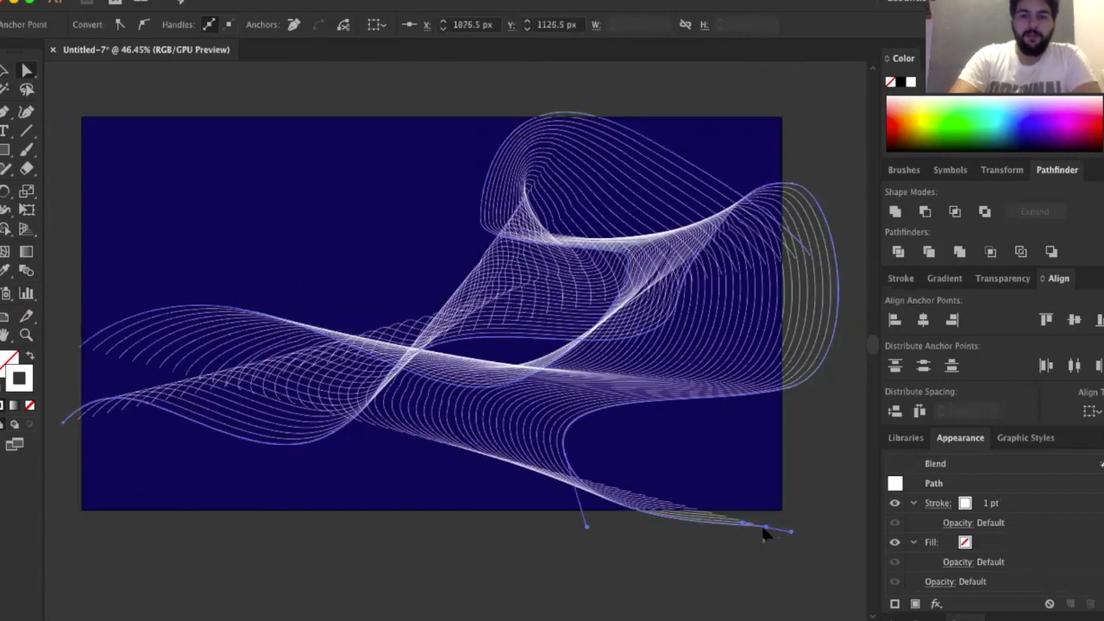
pyautogui.moveTo(765, 528)
pyautogui.mouseDown()
pyautogui.moveTo(503, 567)
pyautogui.moveTo(579, 549)
pyautogui.mouseUp()
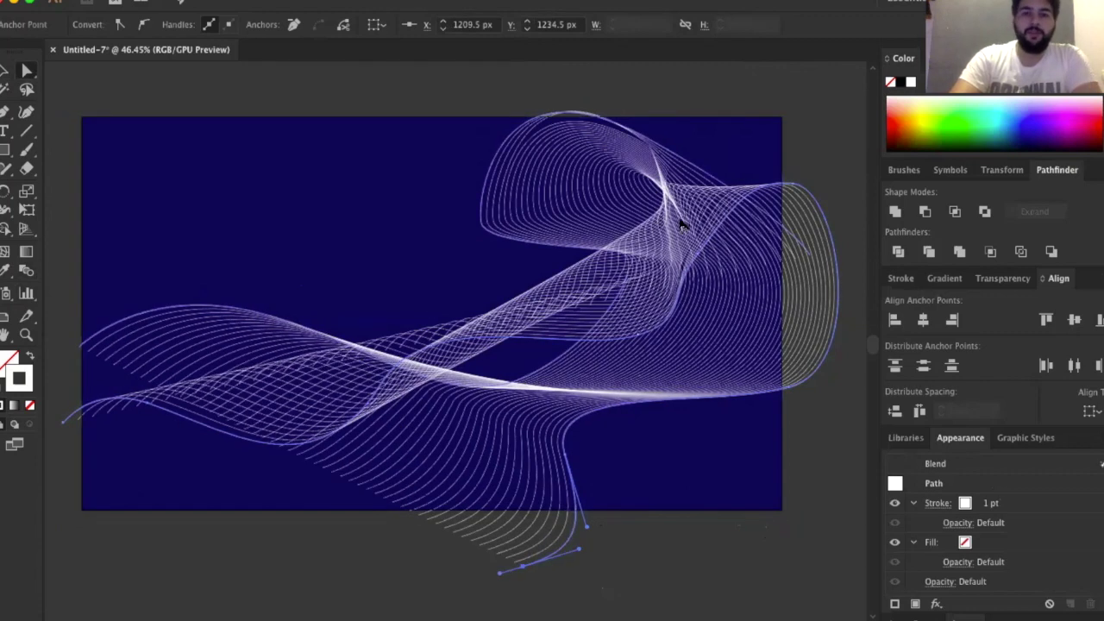
pyautogui.click(509, 199)
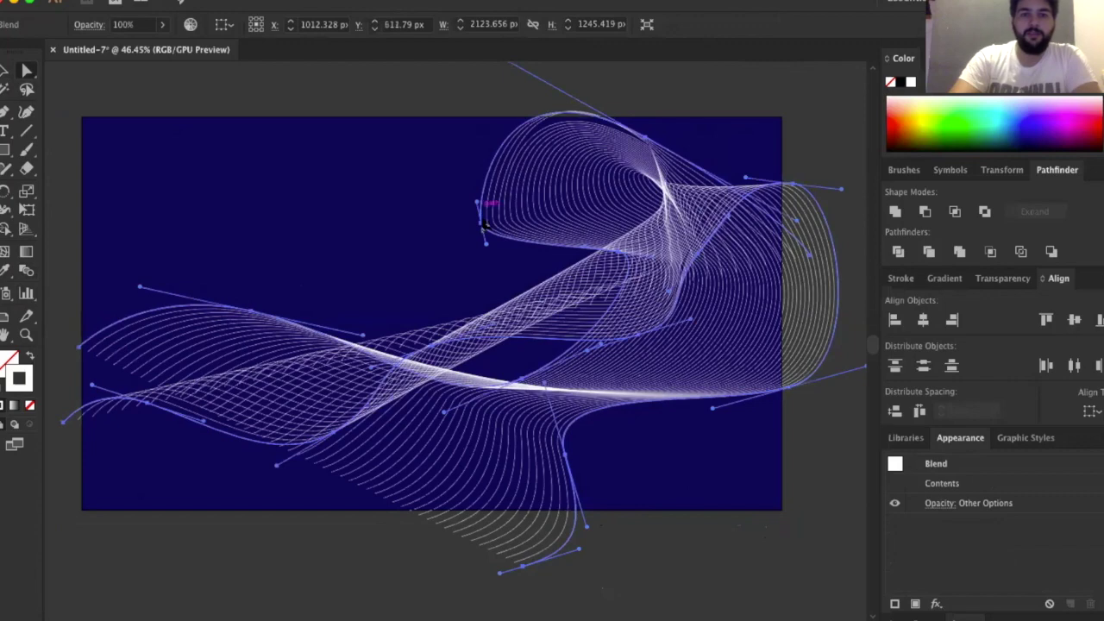
pyautogui.moveTo(486, 223); pyautogui.dragTo(510, 216)
pyautogui.hotkey('ctrl', 'z')
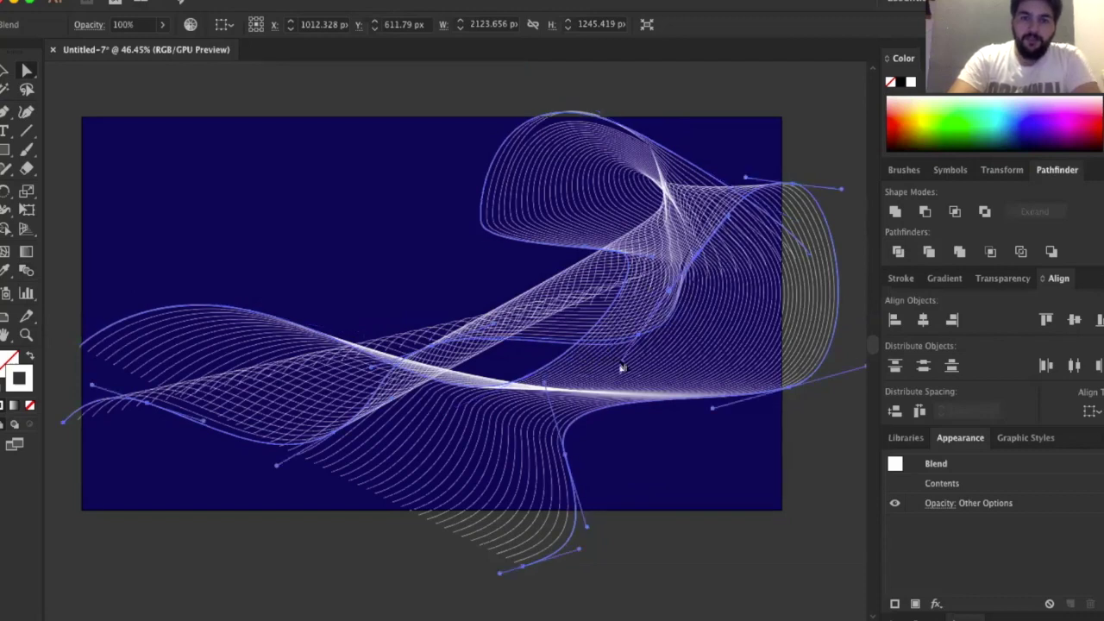
# - Bend and stretch the blend spine, then undo all blend changes and deselect
pyautogui.click(625, 367)
pyautogui.click(361, 339)
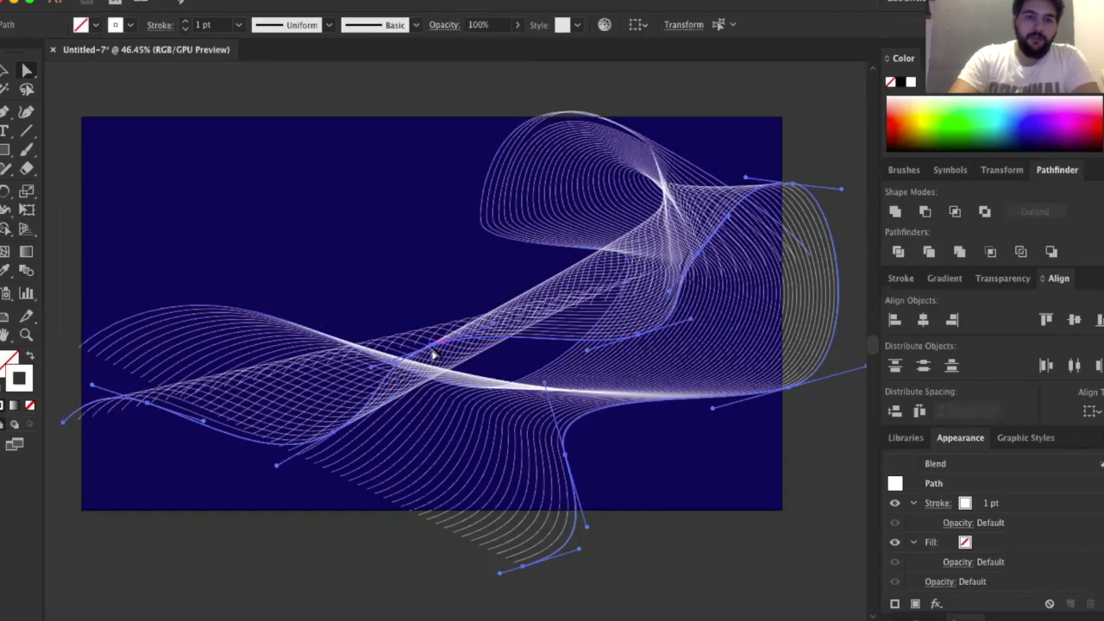
pyautogui.moveTo(434, 355); pyautogui.dragTo(437, 369)
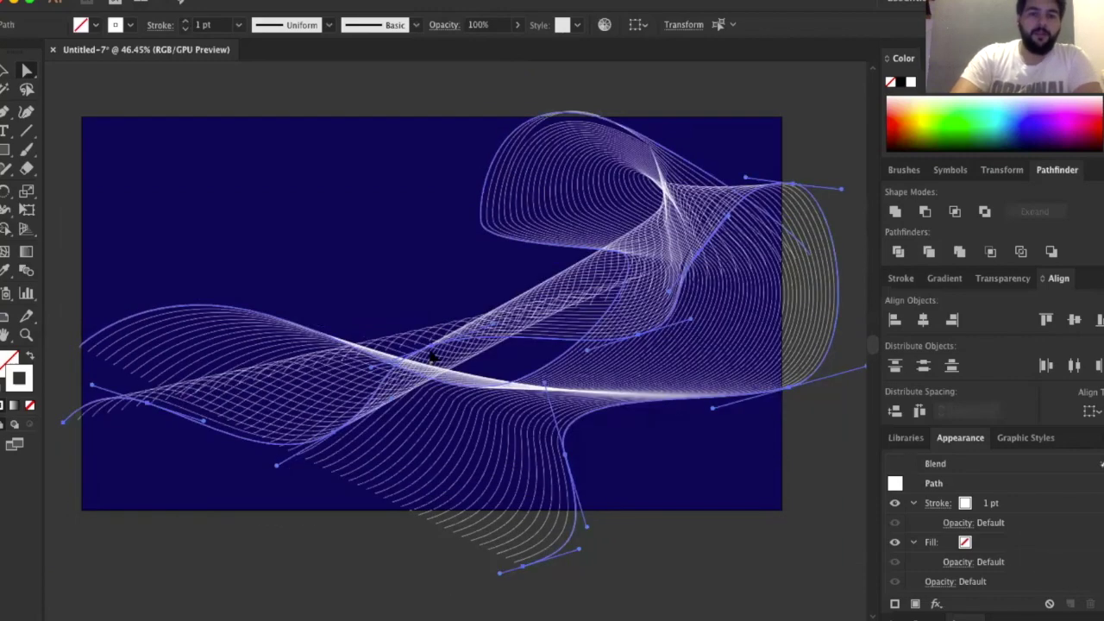
pyautogui.moveTo(434, 355)
pyautogui.mouseDown()
pyautogui.moveTo(442, 425)
pyautogui.moveTo(381, 302)
pyautogui.mouseUp()
pyautogui.hotkey('ctrl', 'z')
pyautogui.moveTo(791, 179); pyautogui.dragTo(750, 129)
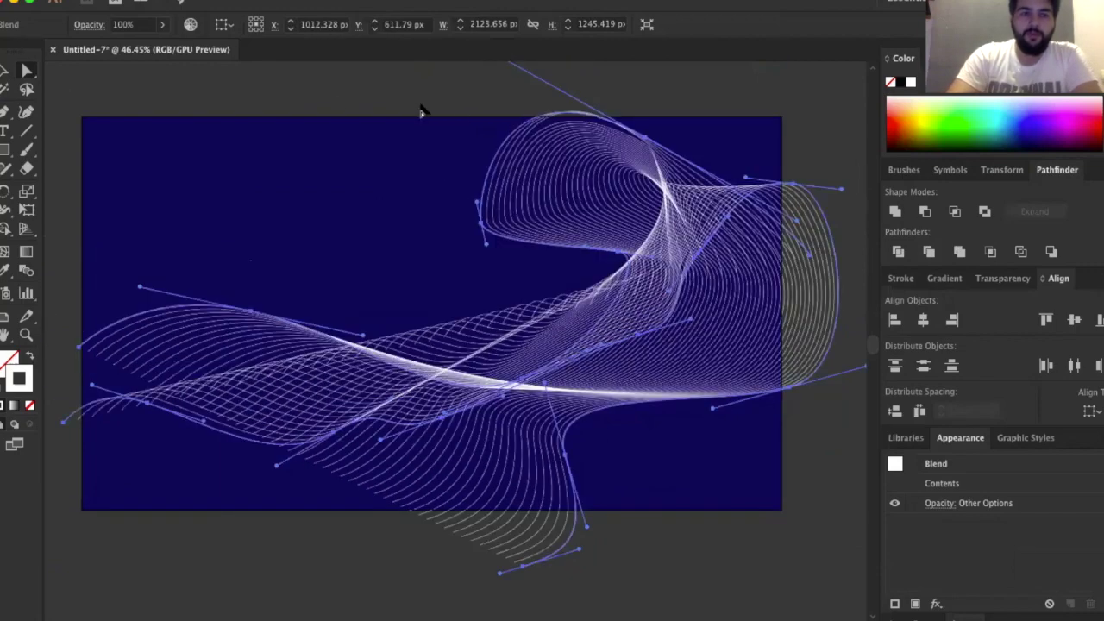
pyautogui.moveTo(798, 195); pyautogui.dragTo(753, 121)
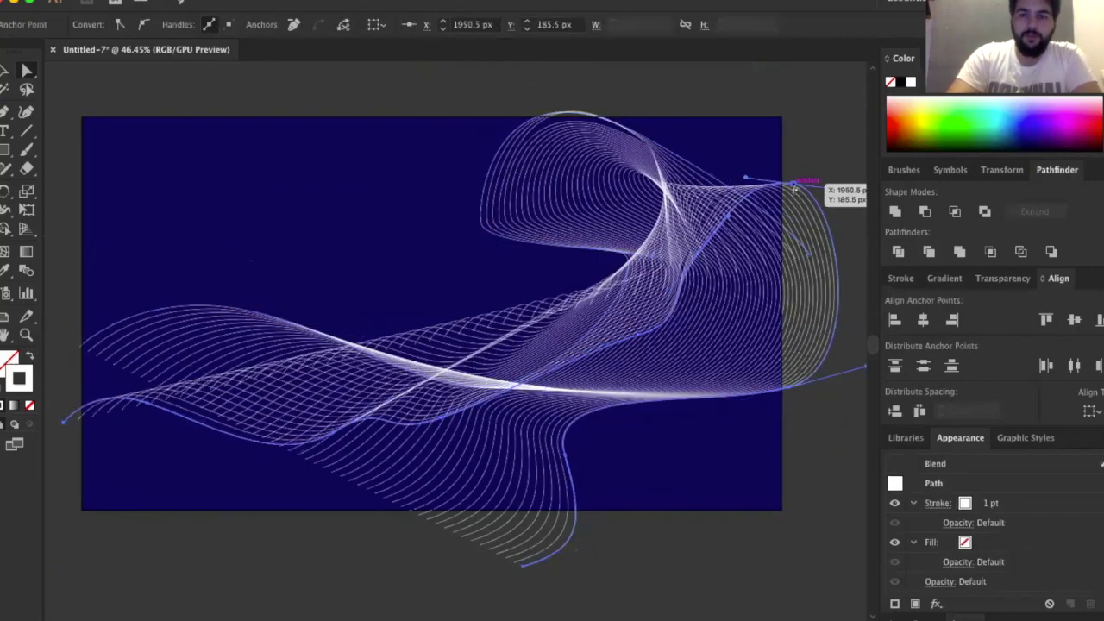
pyautogui.moveTo(753, 121); pyautogui.dragTo(751, 110)
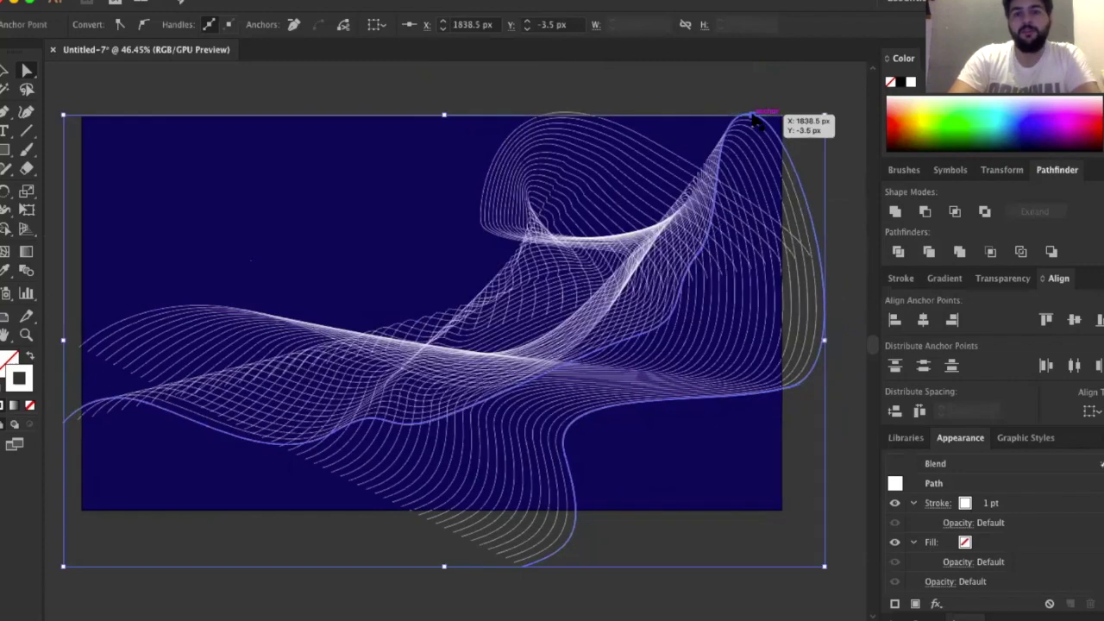
pyautogui.hotkey('ctrl', 'z')
pyautogui.click(4, 70)
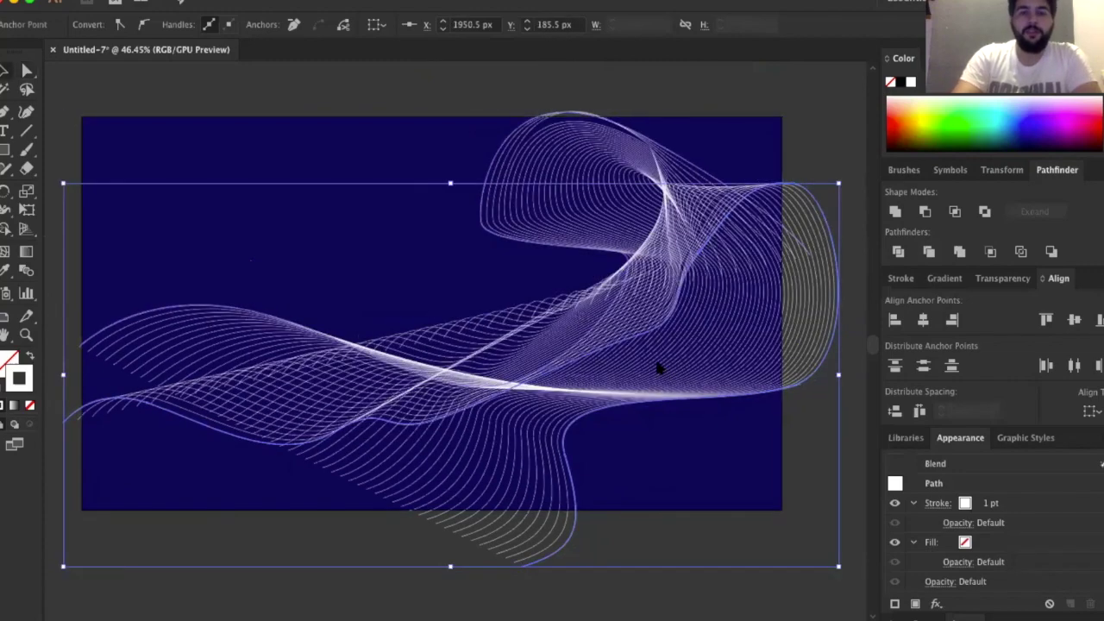
pyautogui.hotkey('ctrl', 'z')
pyautogui.click(389, 245)
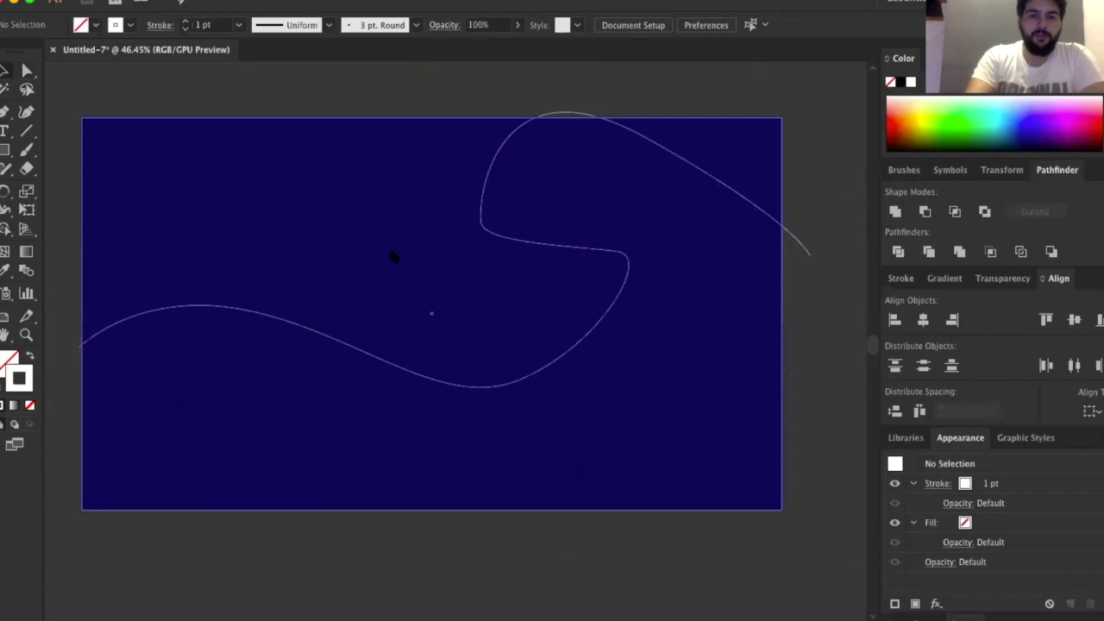
# - Delete the remaining curves and draw a horizontal line across the artboard
pyautogui.hotkey('ctrl', 'a')
pyautogui.press('Delete')
pyautogui.click(26, 130)
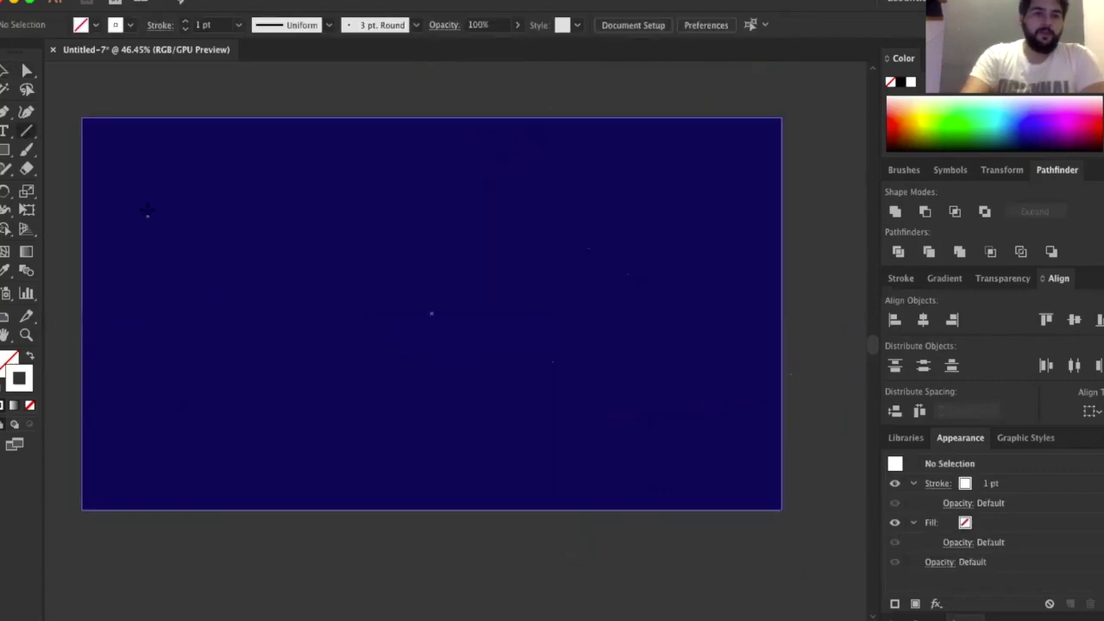
pyautogui.moveTo(83, 287); pyautogui.dragTo(779, 286)
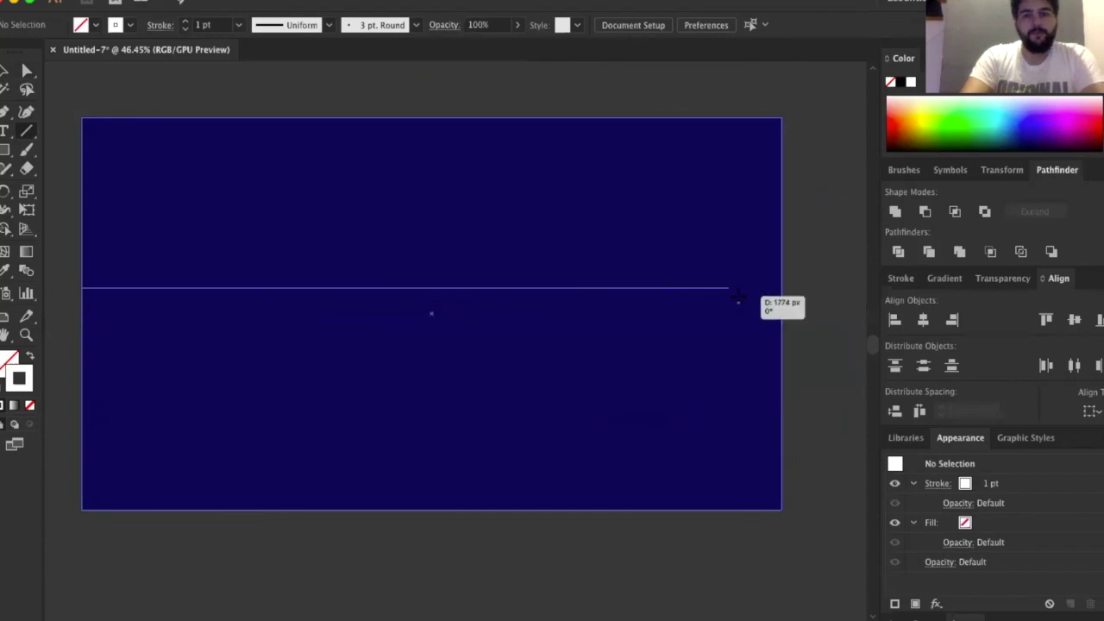
pyautogui.moveTo(784, 285); pyautogui.dragTo(783, 286)
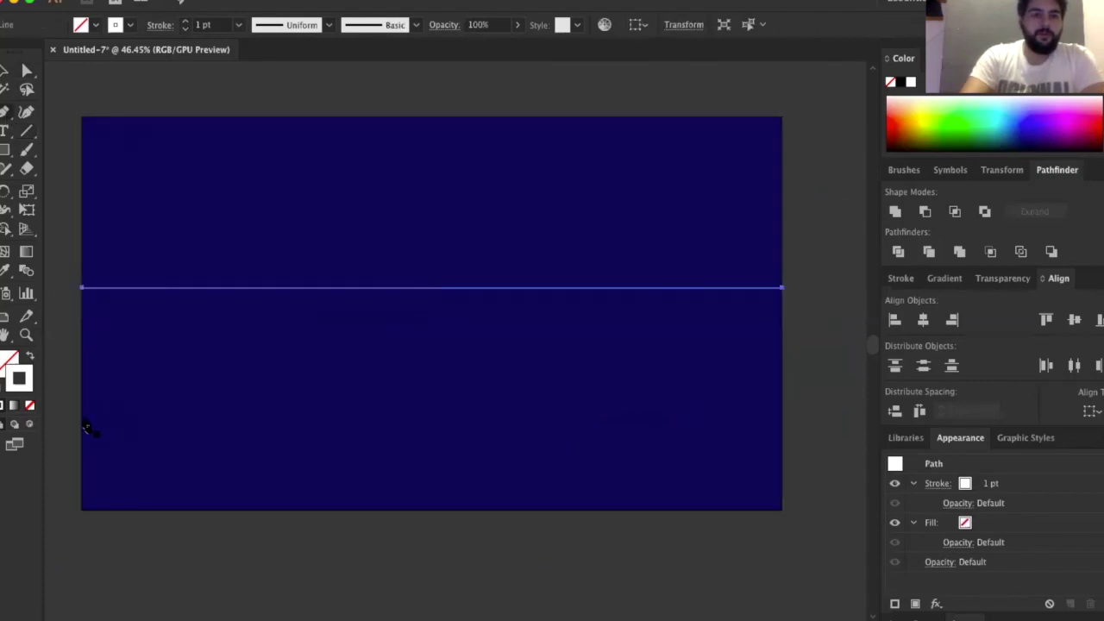
# - Draw a flowing wavy curve across the lower artboard with the Pen tool
pyautogui.click(155, 405)
pyautogui.click(255, 359)
pyautogui.press('BackSpace')
pyautogui.click(120, 438)
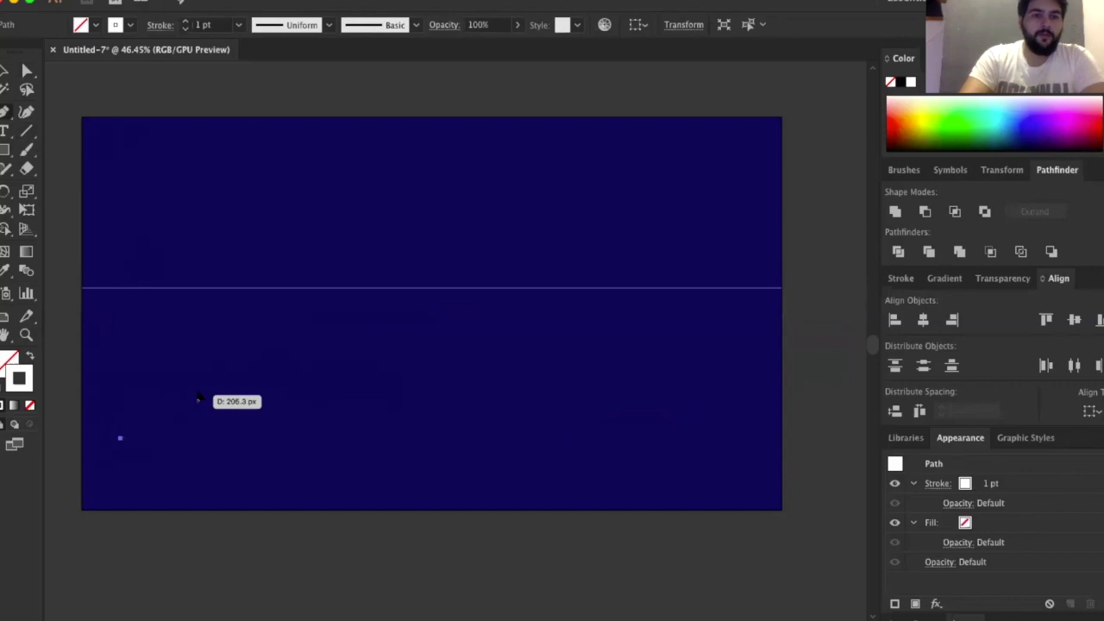
pyautogui.moveTo(181, 393); pyautogui.dragTo(236, 393)
pyautogui.moveTo(310, 398); pyautogui.dragTo(353, 413)
pyautogui.moveTo(414, 436); pyautogui.dragTo(469, 435)
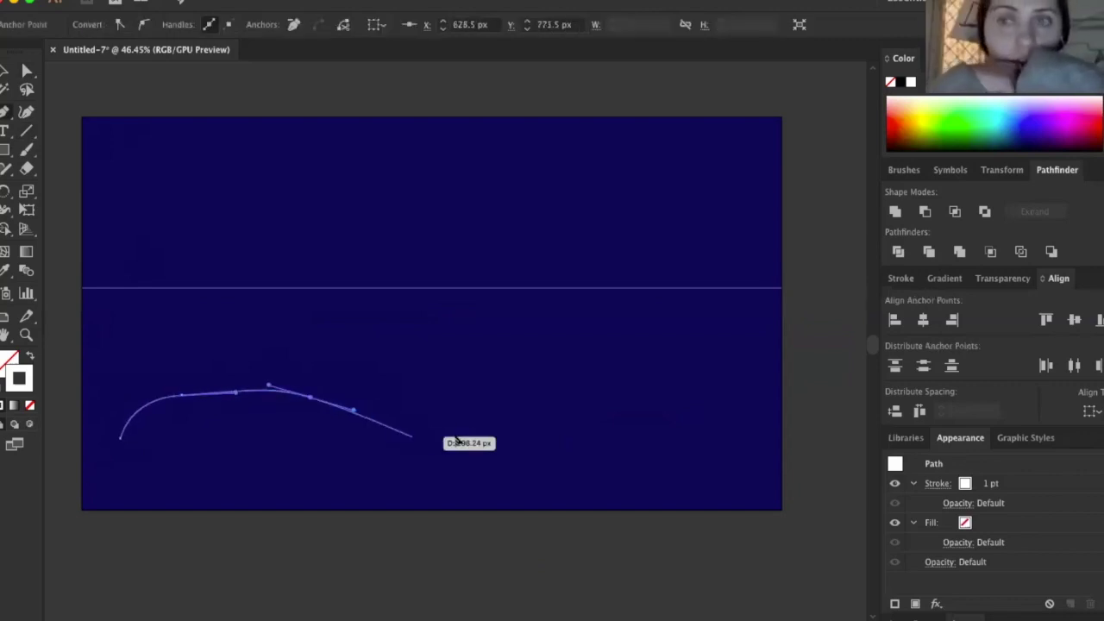
pyautogui.moveTo(513, 368); pyautogui.dragTo(549, 337)
pyautogui.moveTo(582, 399); pyautogui.dragTo(606, 406)
pyautogui.moveTo(695, 407); pyautogui.dragTo(764, 376)
pyautogui.keyDown('ctrl'); pyautogui.click(807, 370); pyautogui.keyUp('ctrl')
pyautogui.moveTo(835, 373); pyautogui.dragTo(844, 392)
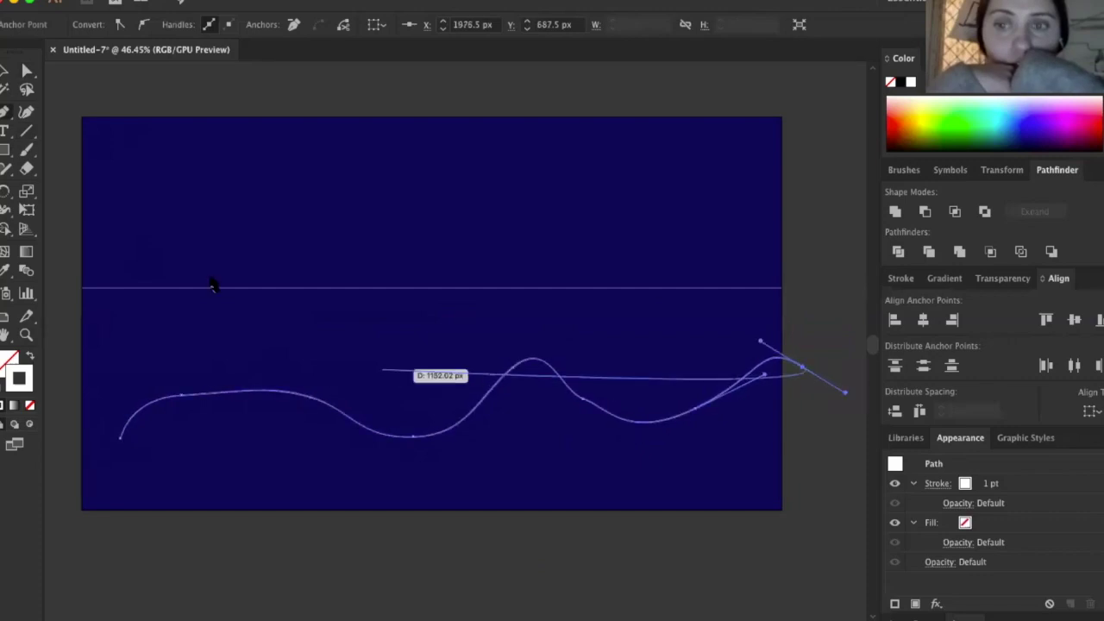
# - Remove the left smooth anchor to smooth the wave, then clear the selection
pyautogui.click(4, 69)
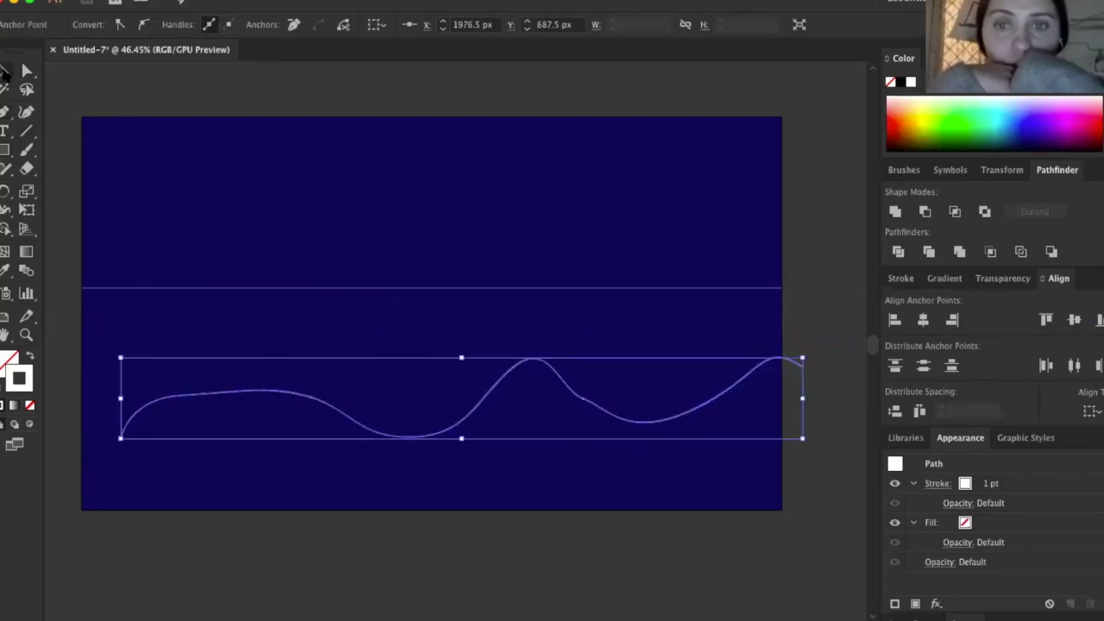
pyautogui.click(26, 70)
pyautogui.click(182, 398)
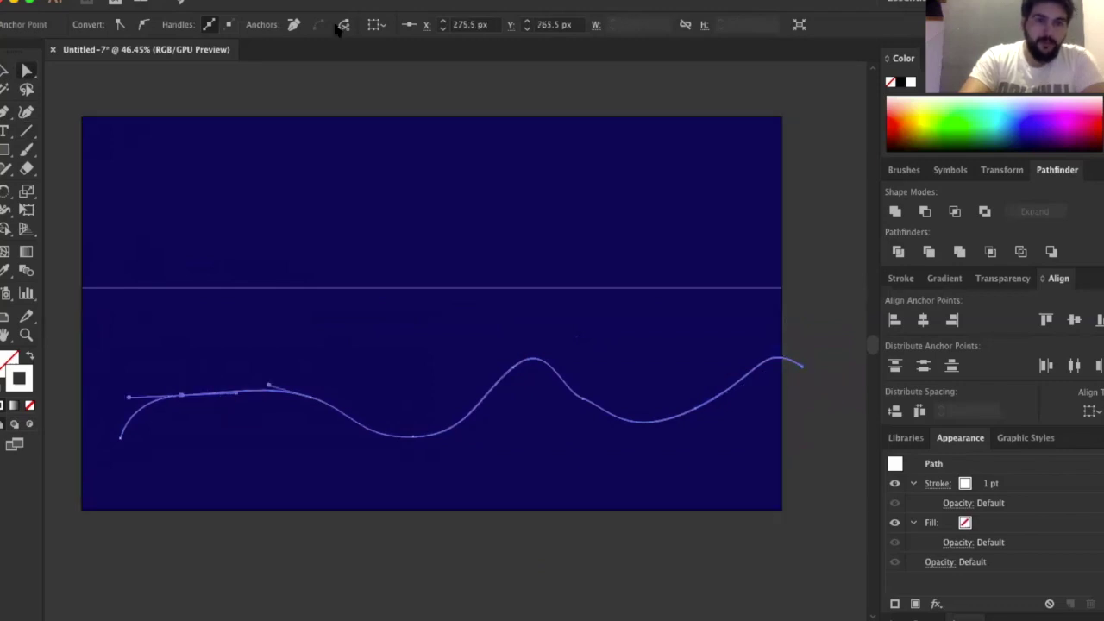
pyautogui.click(294, 24)
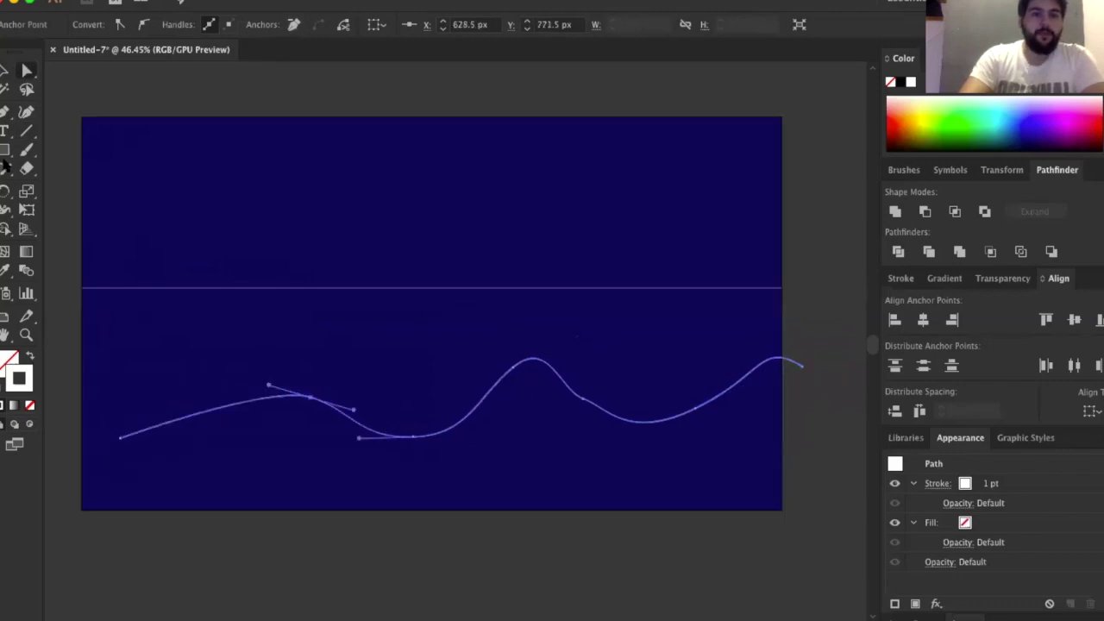
pyautogui.click(8, 74)
pyautogui.keyDown('shift'); pyautogui.click(420, 288); pyautogui.keyUp('shift')
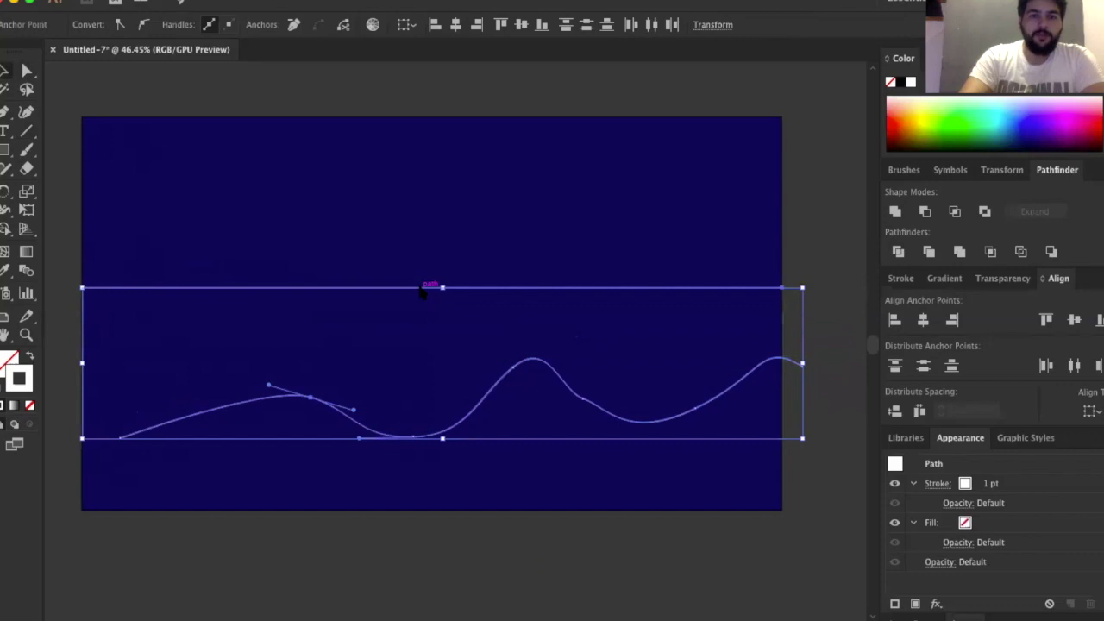
pyautogui.click(456, 25)
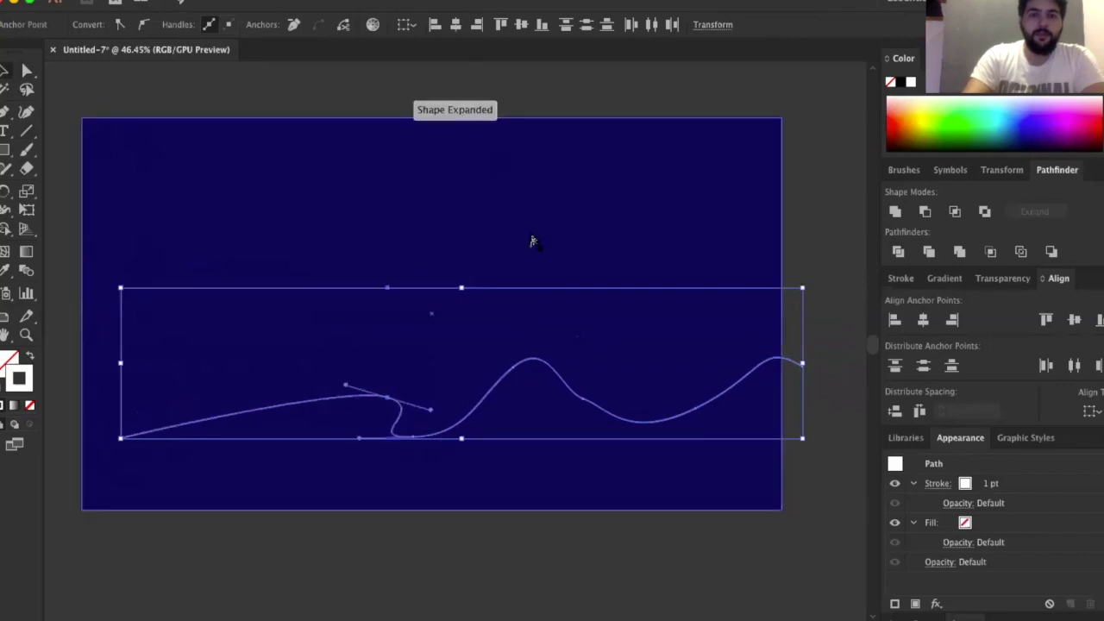
pyautogui.click(805, 253)
pyautogui.moveTo(793, 319)
pyautogui.mouseDown()
pyautogui.moveTo(791, 408)
pyautogui.moveTo(762, 413)
pyautogui.mouseUp()
pyautogui.click(638, 298)
pyautogui.moveTo(806, 230); pyautogui.dragTo(613, 357)
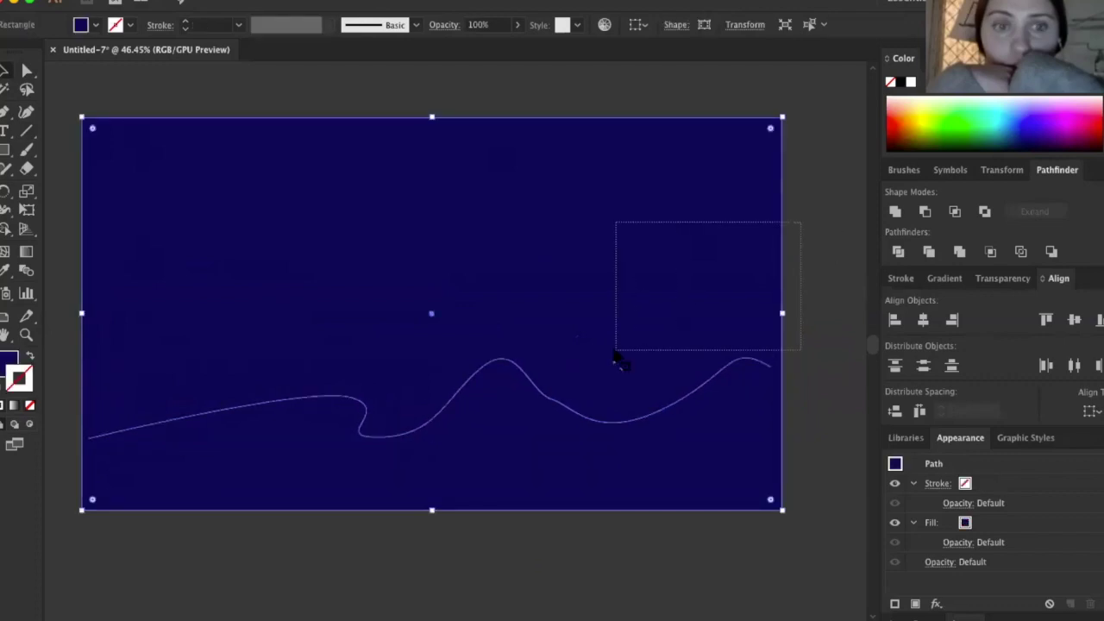
pyautogui.click(54, 233)
# - Draw a straight horizontal line above the wave with a white 1 pt stroke
pyautogui.click(26, 131)
pyautogui.moveTo(122, 292); pyautogui.dragTo(719, 292)
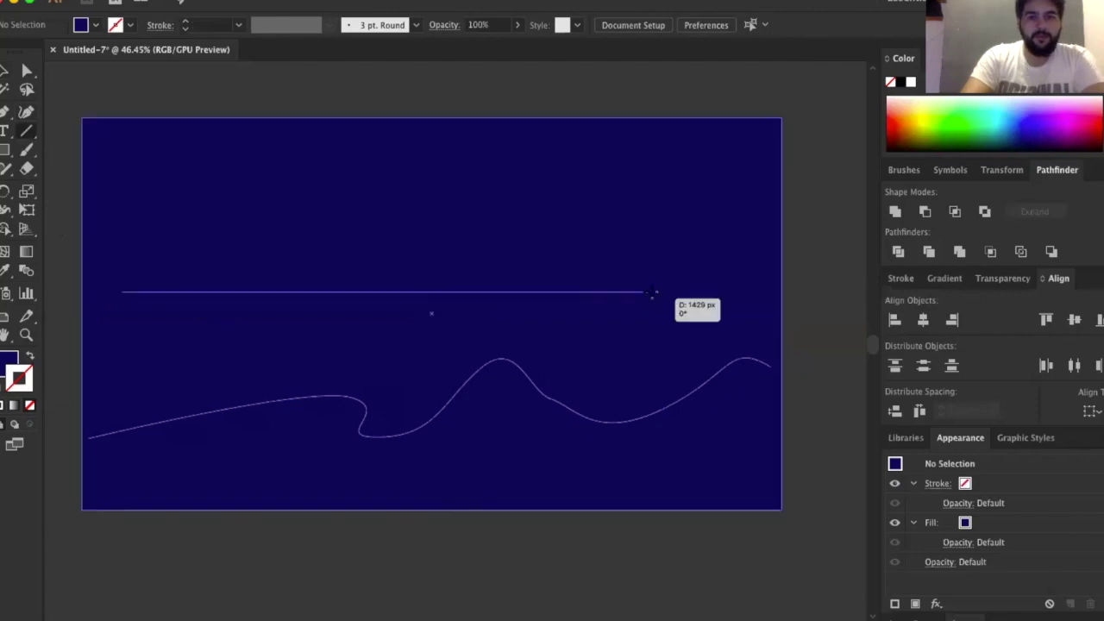
pyautogui.click(96, 25)
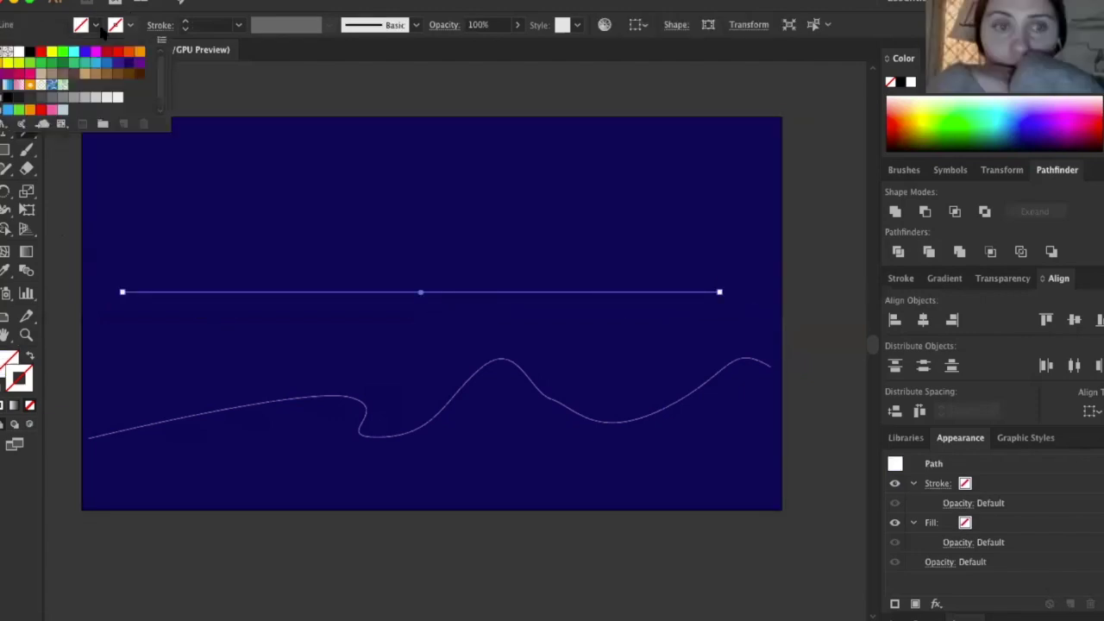
pyautogui.click(12, 54)
pyautogui.click(267, 4)
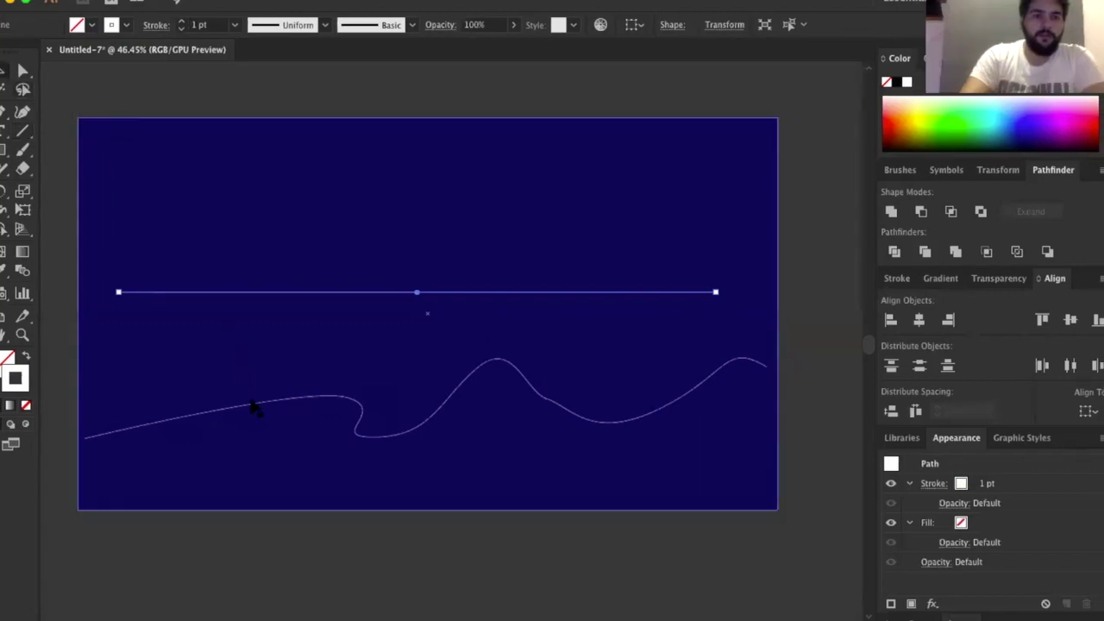
# - Set both the straight line and wavy curve to a 0.25 pt stroke
pyautogui.keyDown('shift'); pyautogui.click(253, 407); pyautogui.keyUp('shift')
pyautogui.click(235, 26)
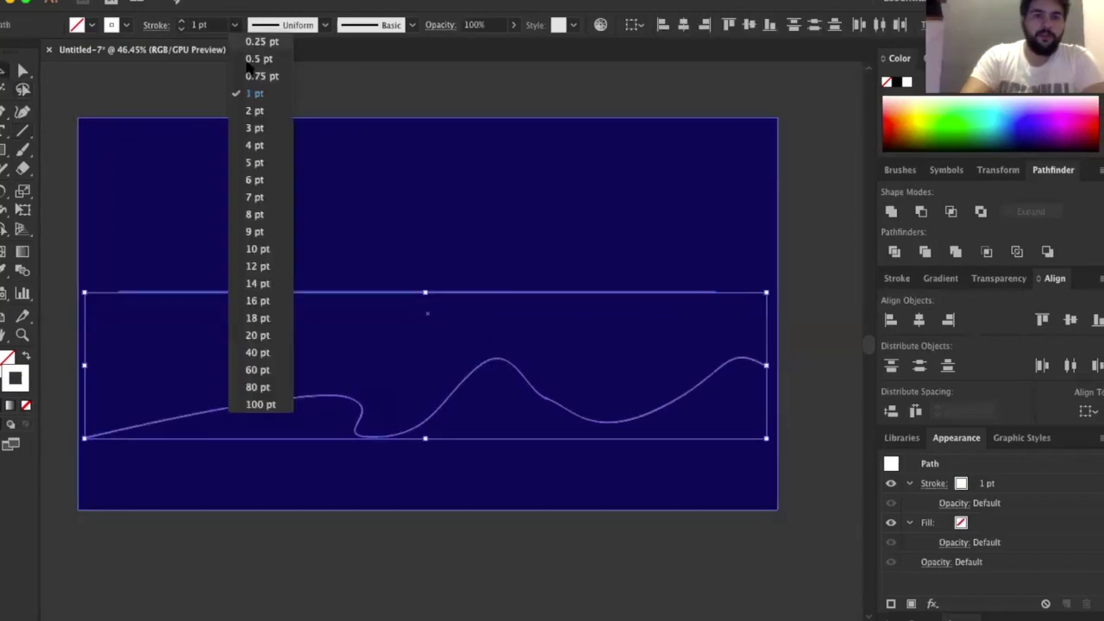
pyautogui.click(261, 41)
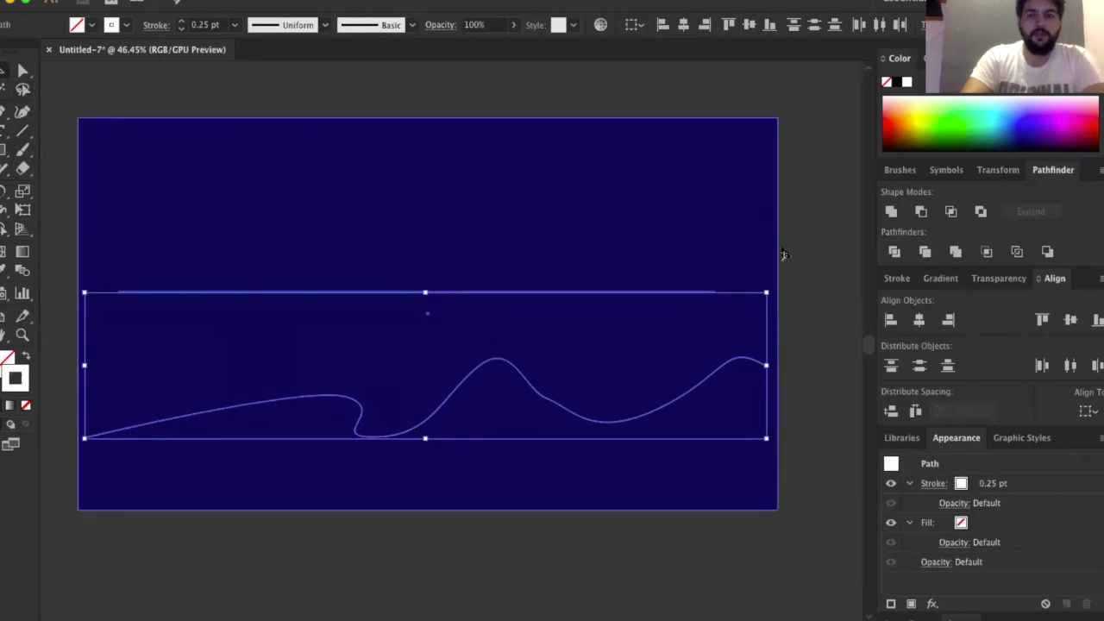
pyautogui.click(583, 324)
# - Select both lines and blend the straight line into the wavy curve
pyautogui.click(497, 293)
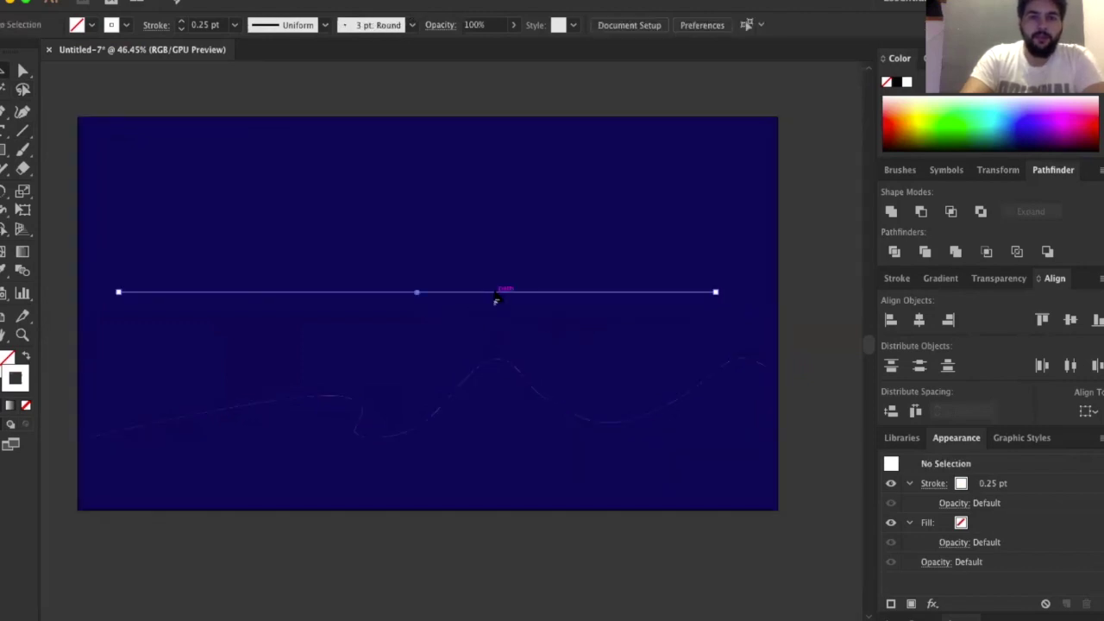
pyautogui.keyDown('shift'); pyautogui.click(507, 366); pyautogui.keyUp('shift')
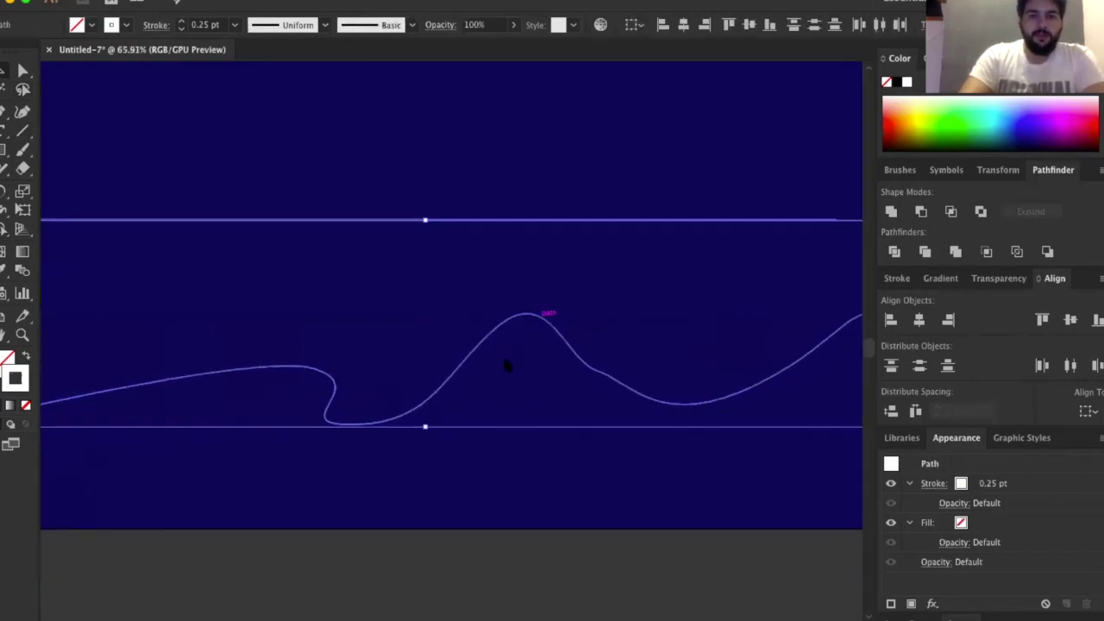
pyautogui.scroll(1, 502, 358)
pyautogui.press('a')
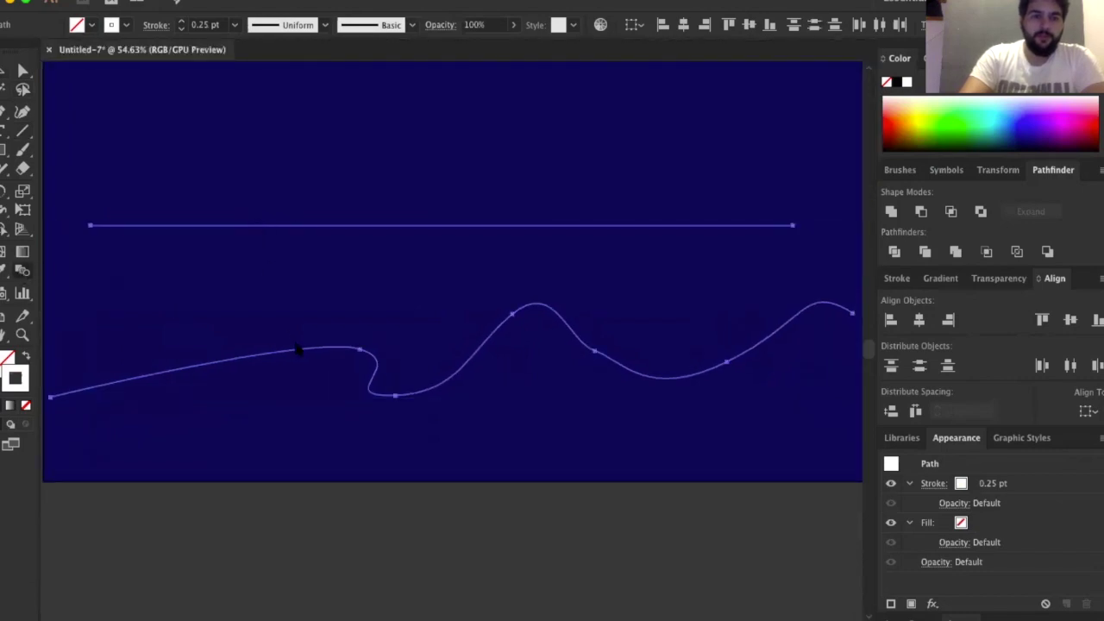
pyautogui.hotkey('ctrl', 'alt', 'b')
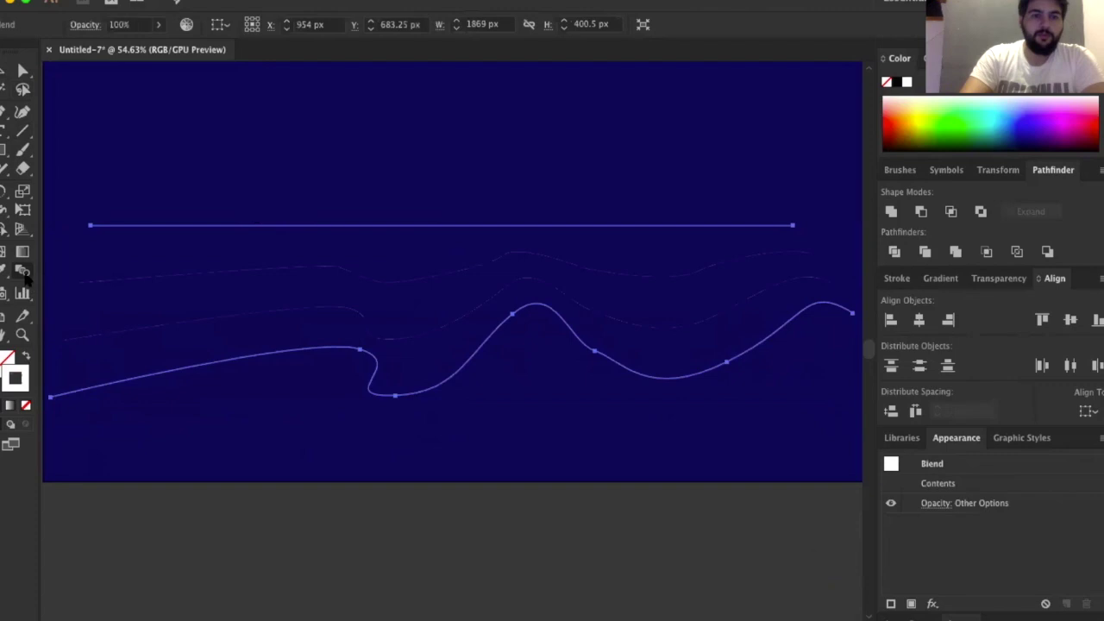
# - Set the blend to 100 specified steps with preview enabled
pyautogui.doubleClick(24, 270)
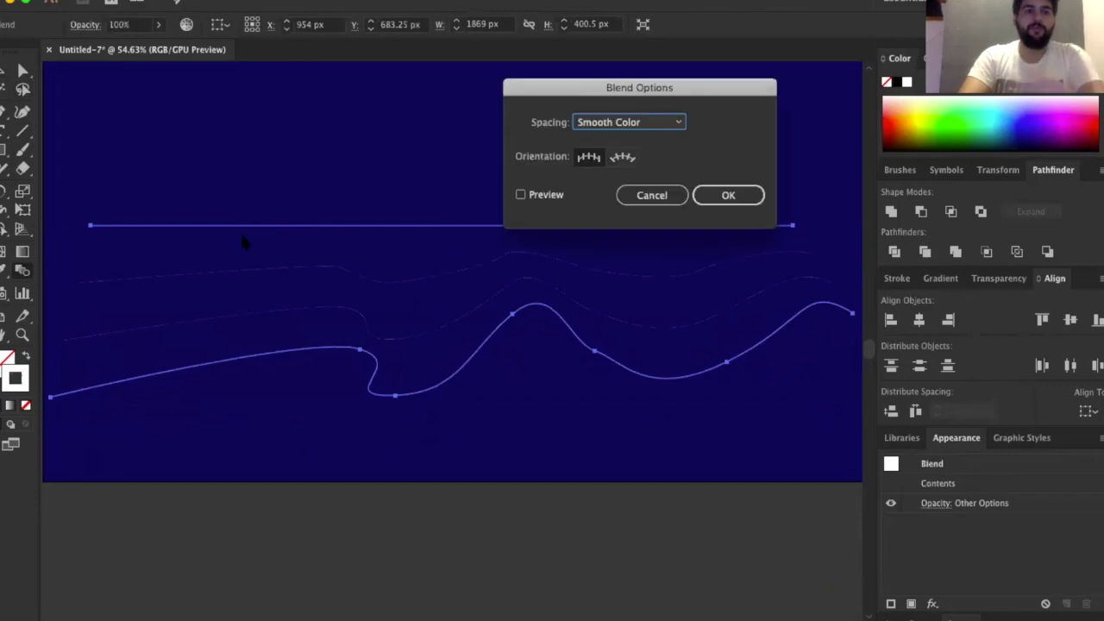
pyautogui.click(640, 122)
pyautogui.click(656, 156)
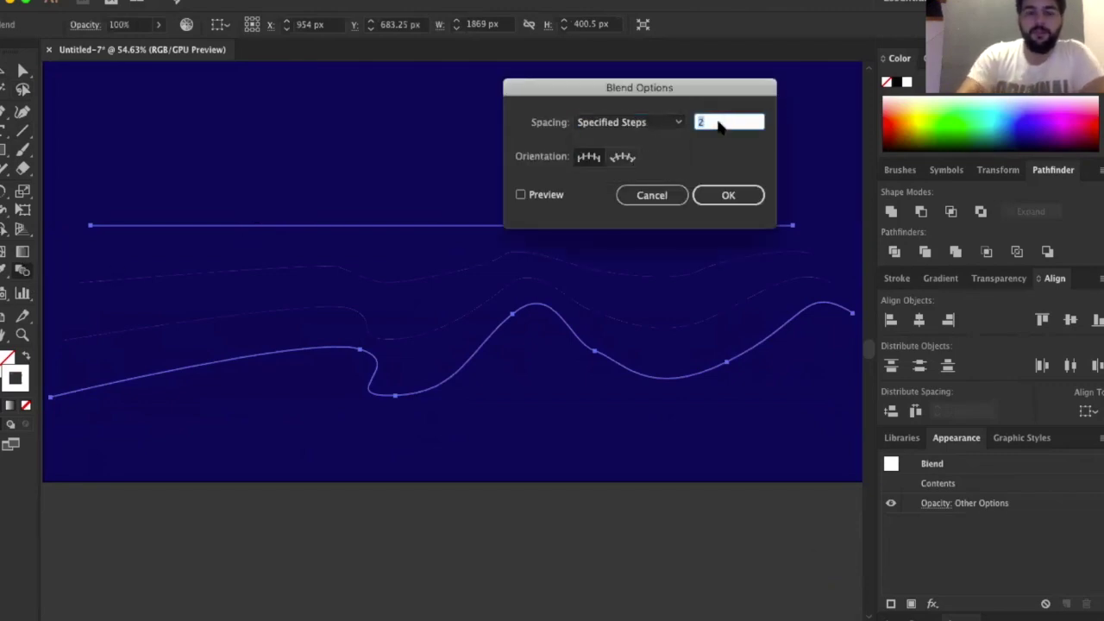
pyautogui.write('100')
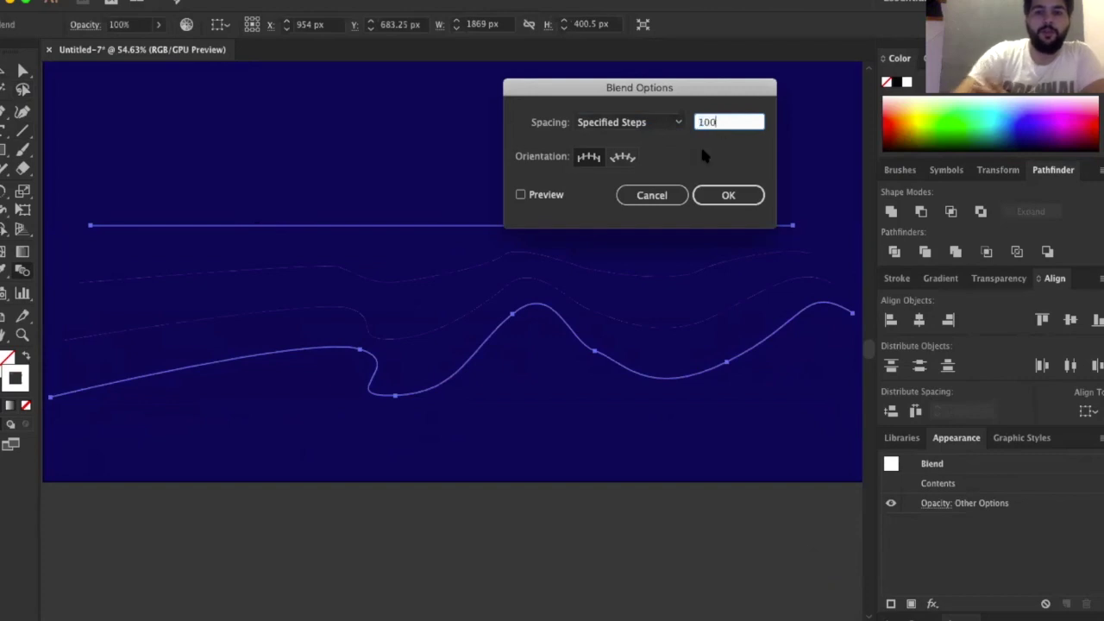
pyautogui.click(520, 195)
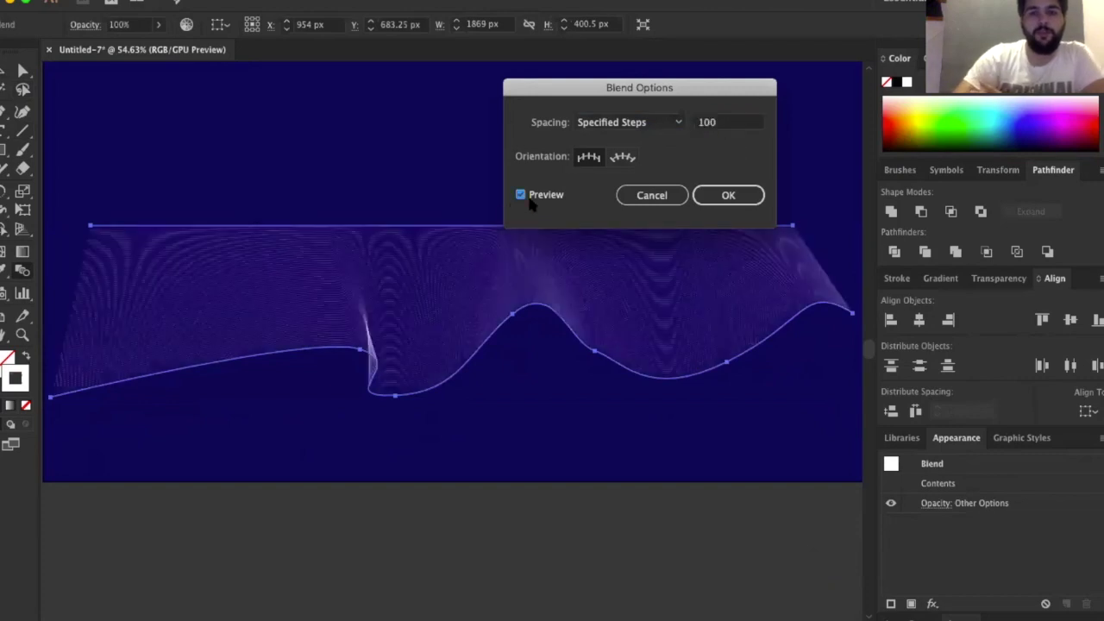
pyautogui.press('Return')
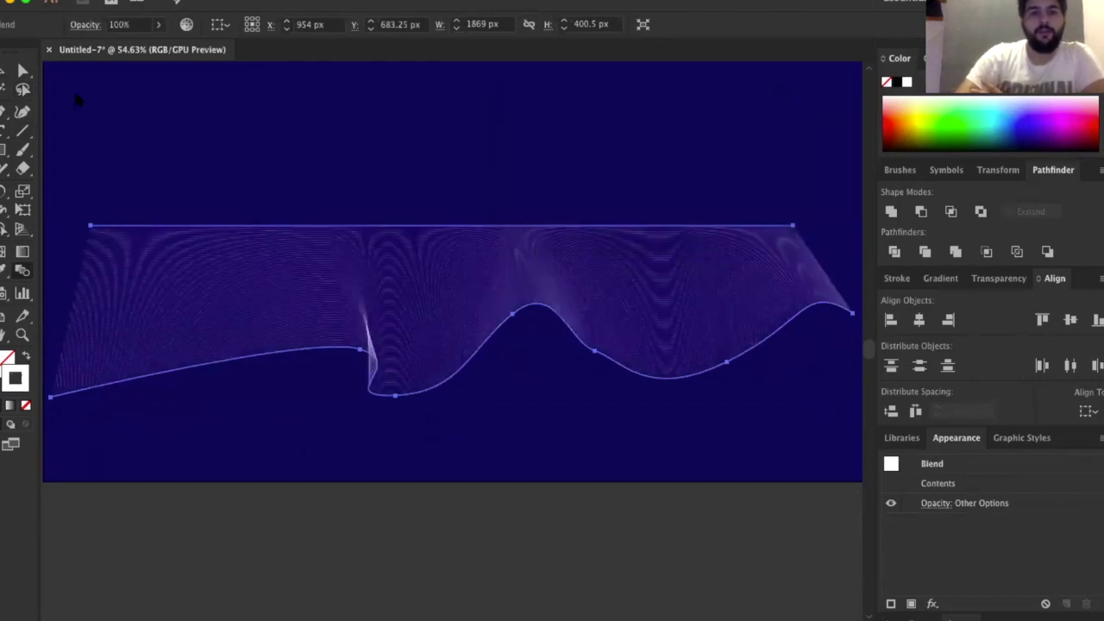
# - Deselect and scroll around to inspect the dense blend, then reselect it
pyautogui.press('v')
pyautogui.click(552, 515)
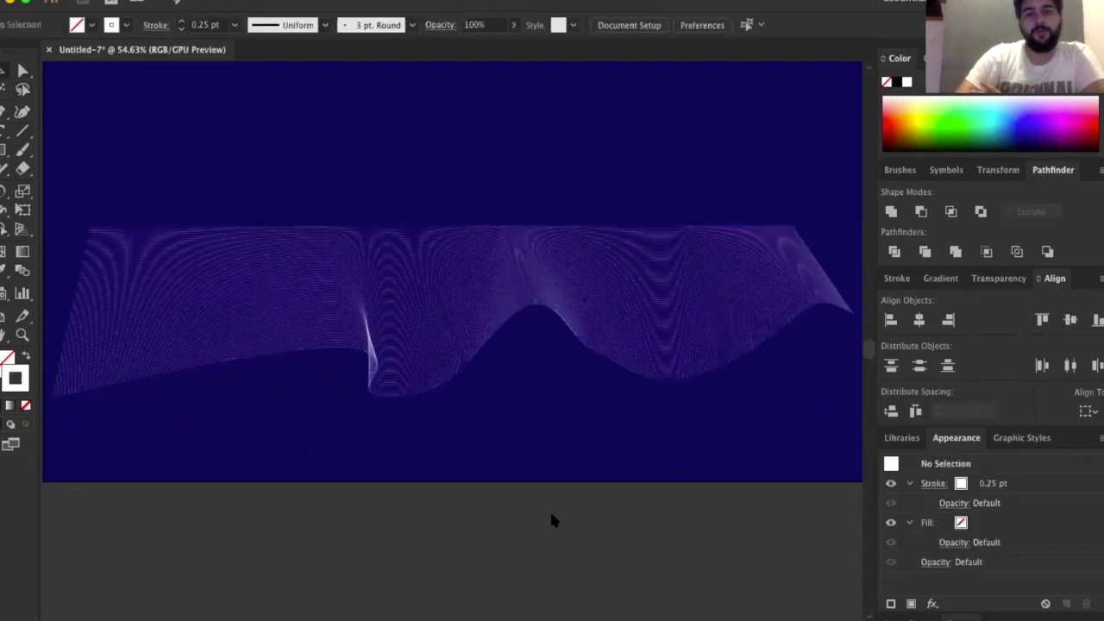
pyautogui.scroll(2, 552, 516)
pyautogui.scroll(2, 552, 518)
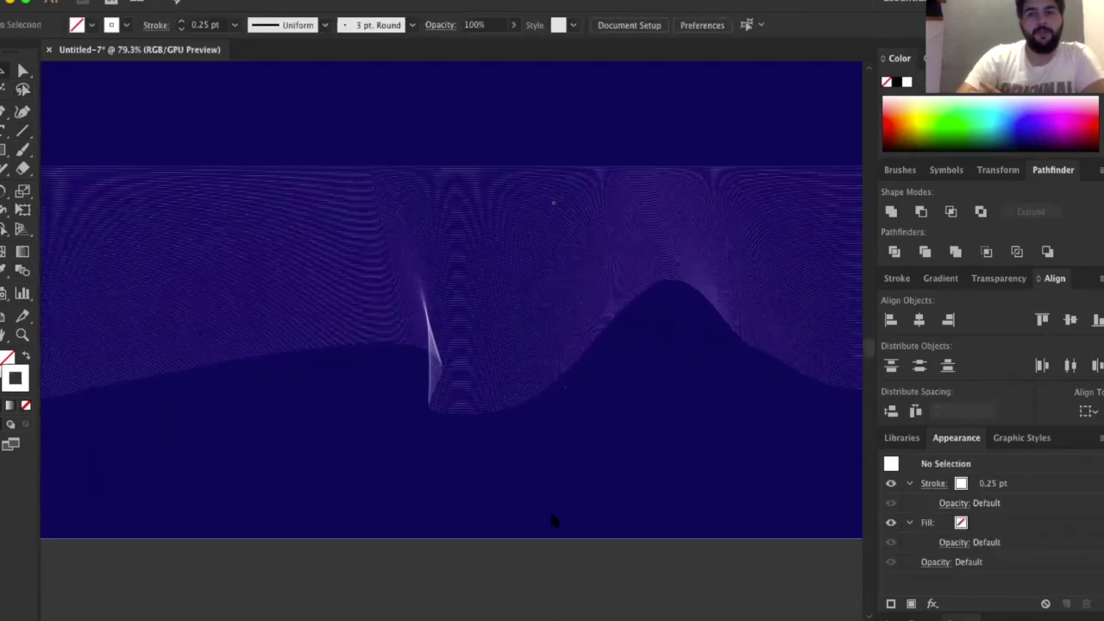
pyautogui.scroll(-1, 552, 518)
pyautogui.scroll(-2, 552, 519)
pyautogui.scroll(-1, 552, 519)
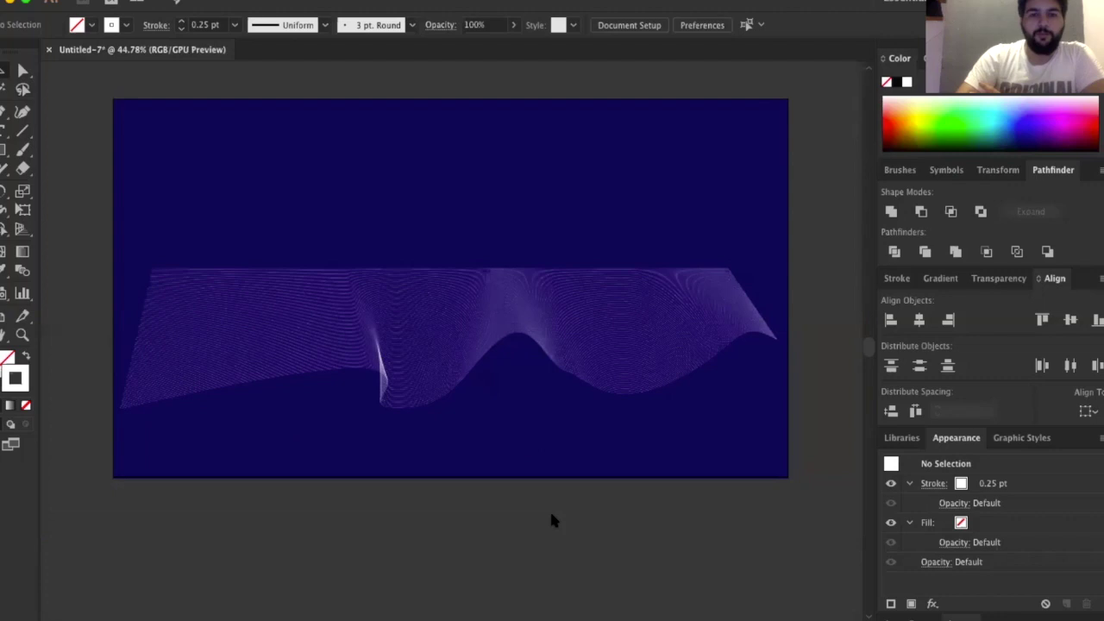
pyautogui.scroll(2, 552, 518)
pyautogui.scroll(1, 551, 517)
pyautogui.scroll(1, 552, 518)
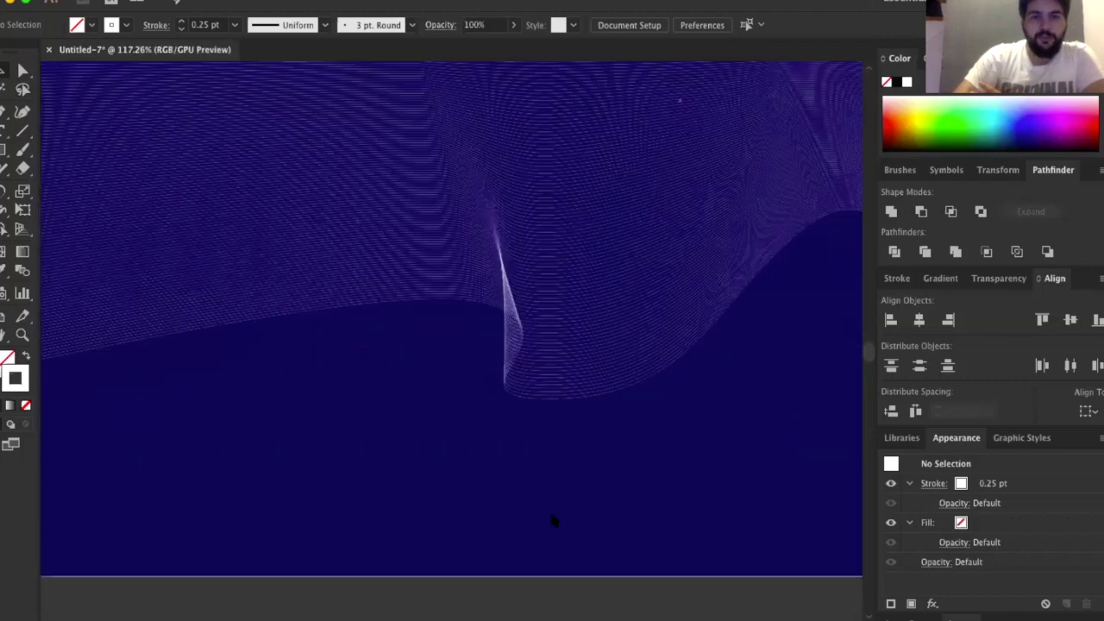
pyautogui.scroll(1, 452, 395)
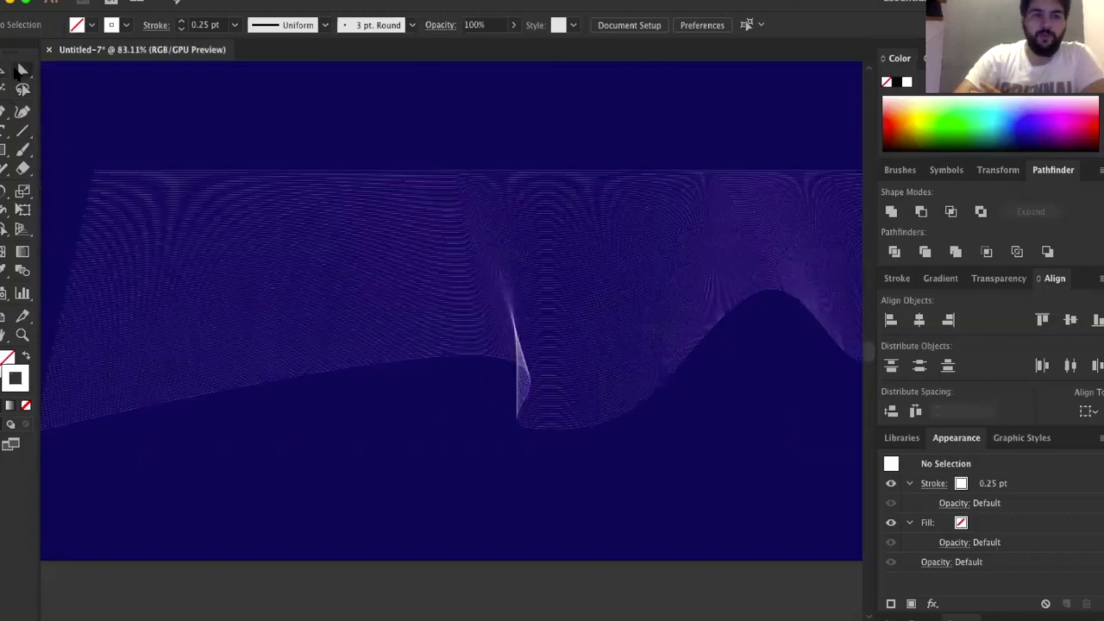
pyautogui.click(547, 345)
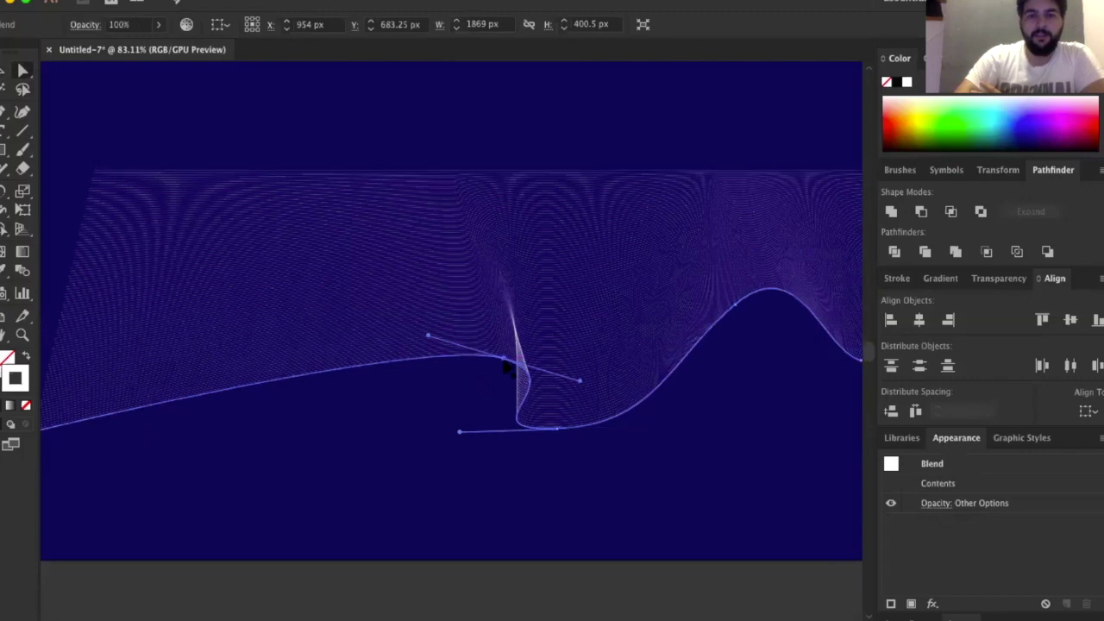
# - Drag spine points and handles to fold the right part of the mesh over itself
pyautogui.moveTo(504, 361); pyautogui.dragTo(575, 299)
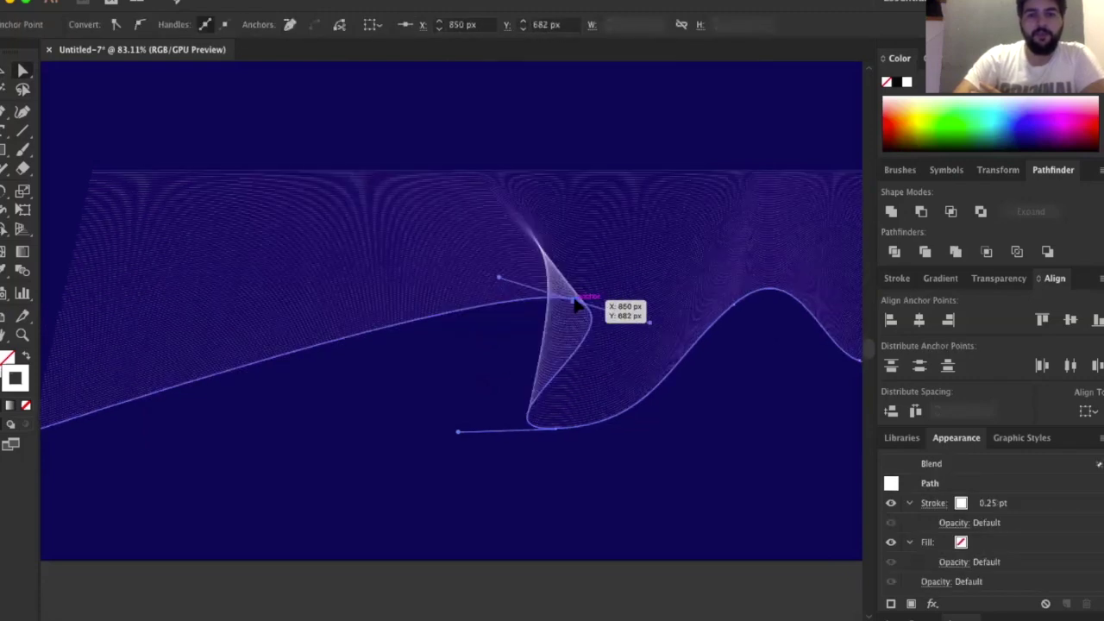
pyautogui.hscroll(5, 574, 303)
pyautogui.hscroll(5, 603, 345)
pyautogui.click(665, 373)
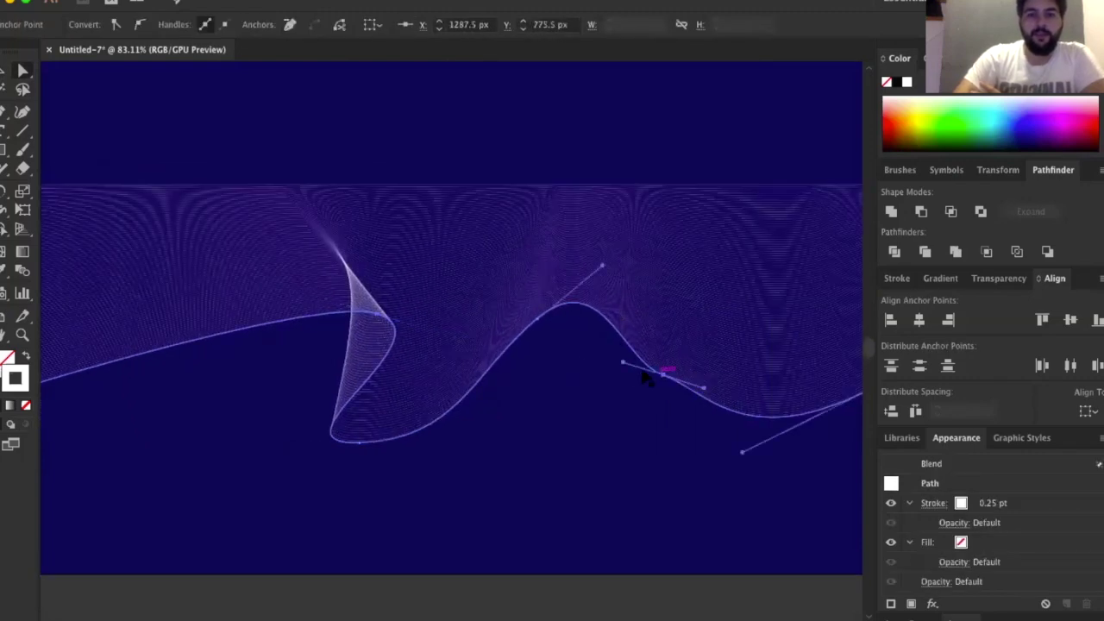
pyautogui.moveTo(622, 362); pyautogui.dragTo(647, 348)
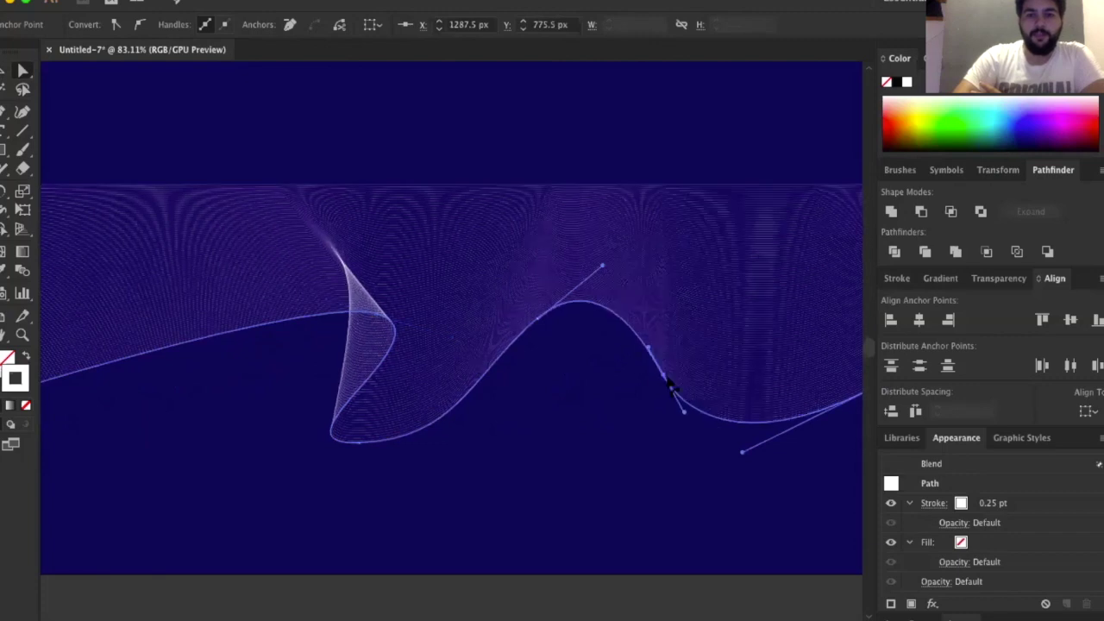
pyautogui.moveTo(665, 373); pyautogui.dragTo(438, 371)
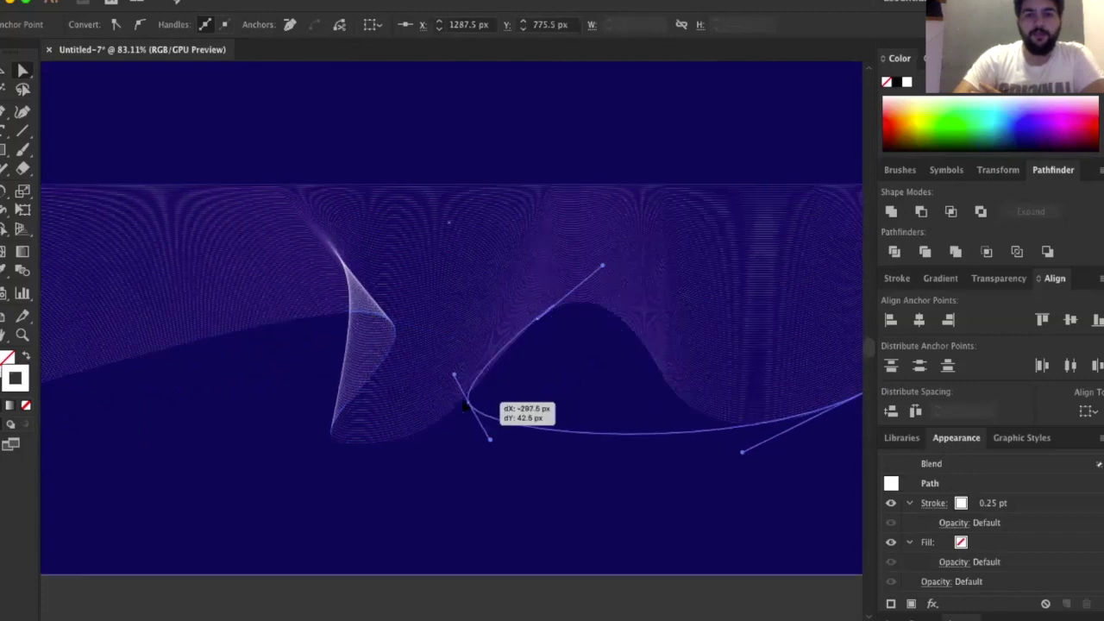
pyautogui.scroll(-2, 496, 355)
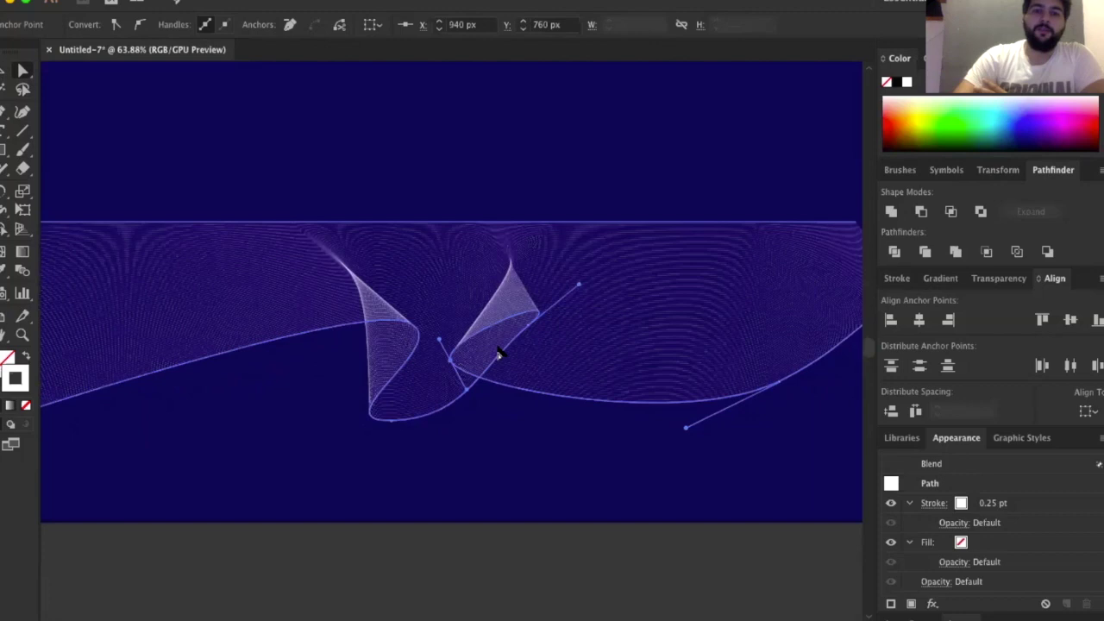
pyautogui.scroll(-2, 505, 349)
# - Move the spine's left and right ends to create a second curling twist
pyautogui.moveTo(201, 398)
pyautogui.mouseDown()
pyautogui.moveTo(327, 385)
pyautogui.moveTo(349, 418)
pyautogui.mouseUp()
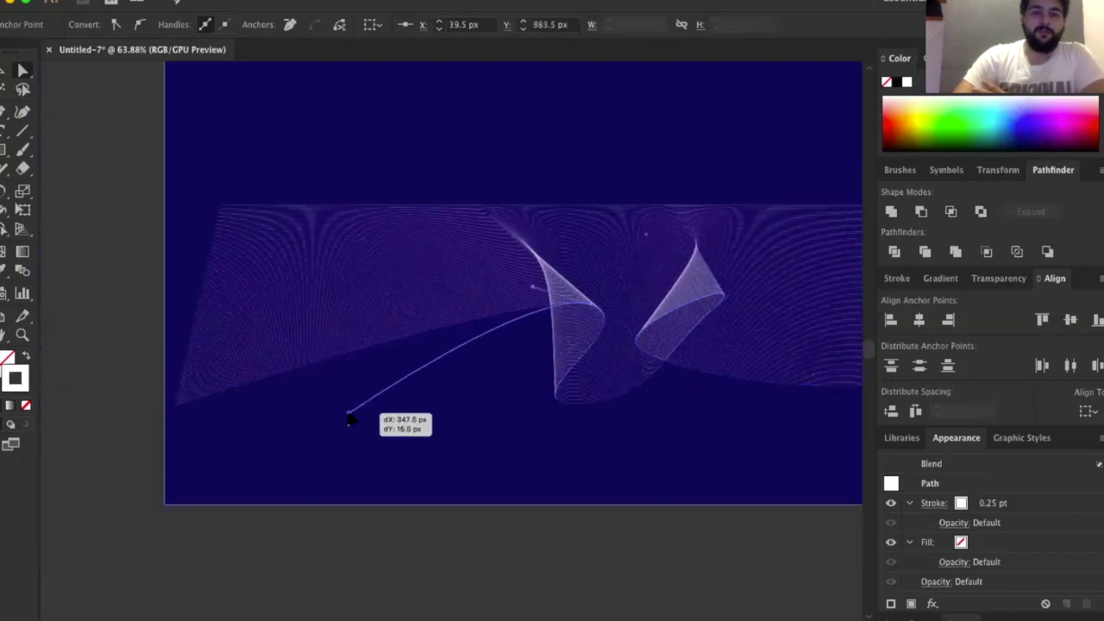
pyautogui.hscroll(1, 603, 345)
pyautogui.hscroll(4, 788, 266)
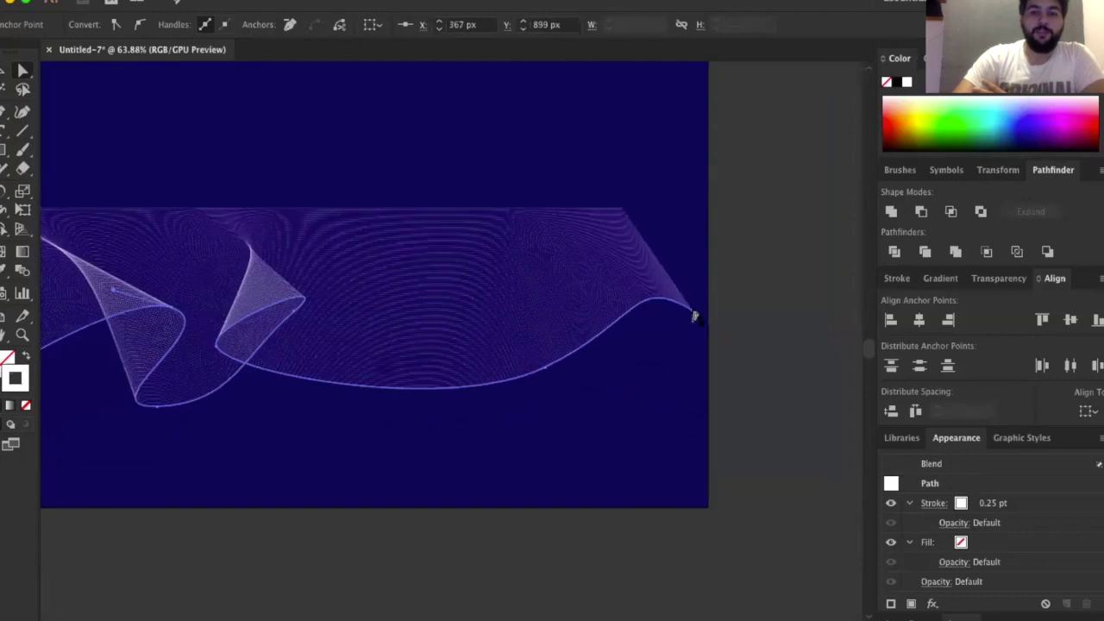
pyautogui.moveTo(692, 314); pyautogui.dragTo(612, 362)
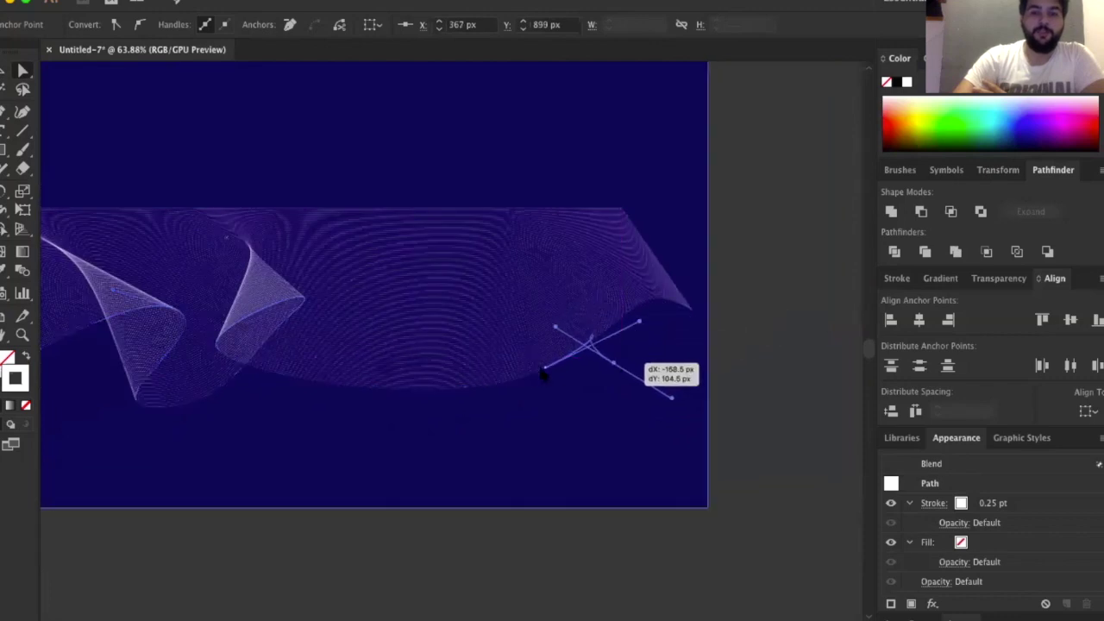
pyautogui.moveTo(550, 379); pyautogui.dragTo(477, 328)
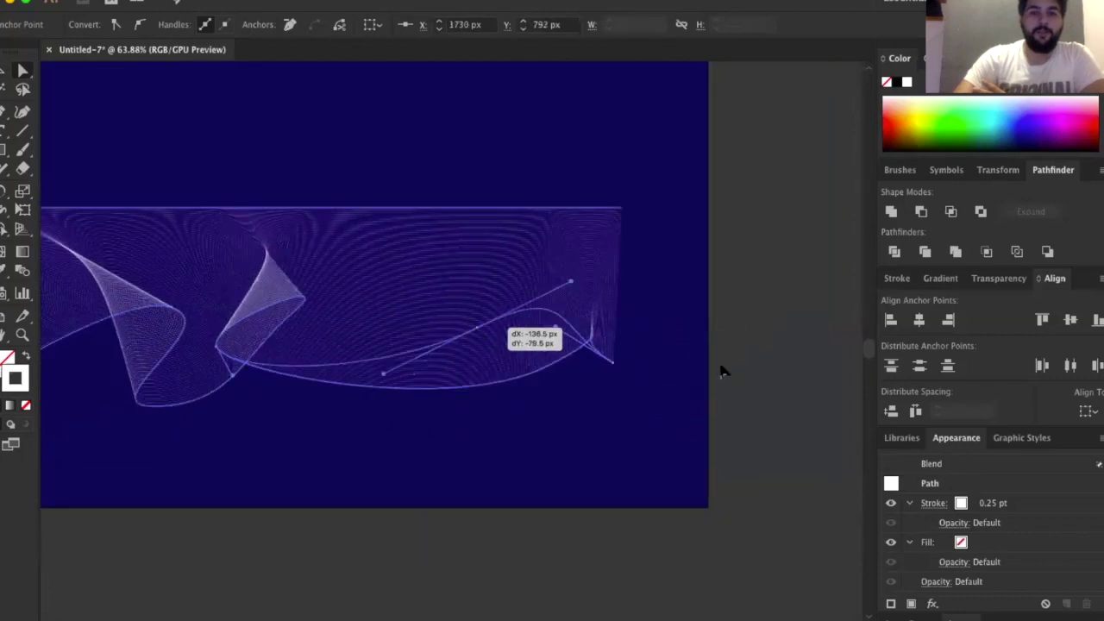
# - Fit the artboard in view, then select and delete the folded blend
pyautogui.hotkey('ctrl', '0')
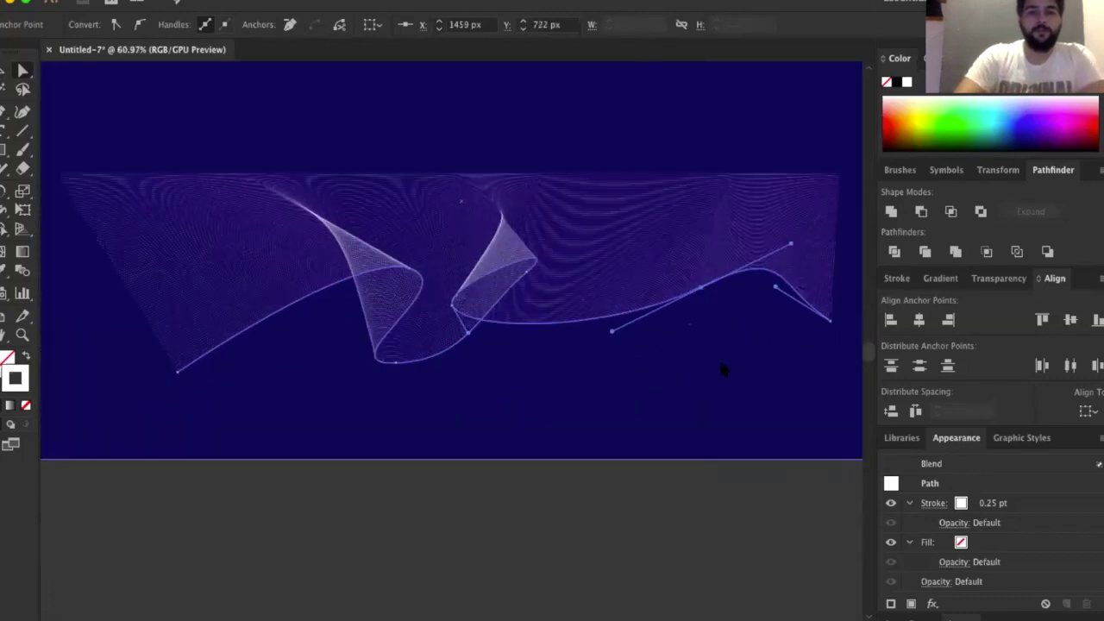
pyautogui.press('v')
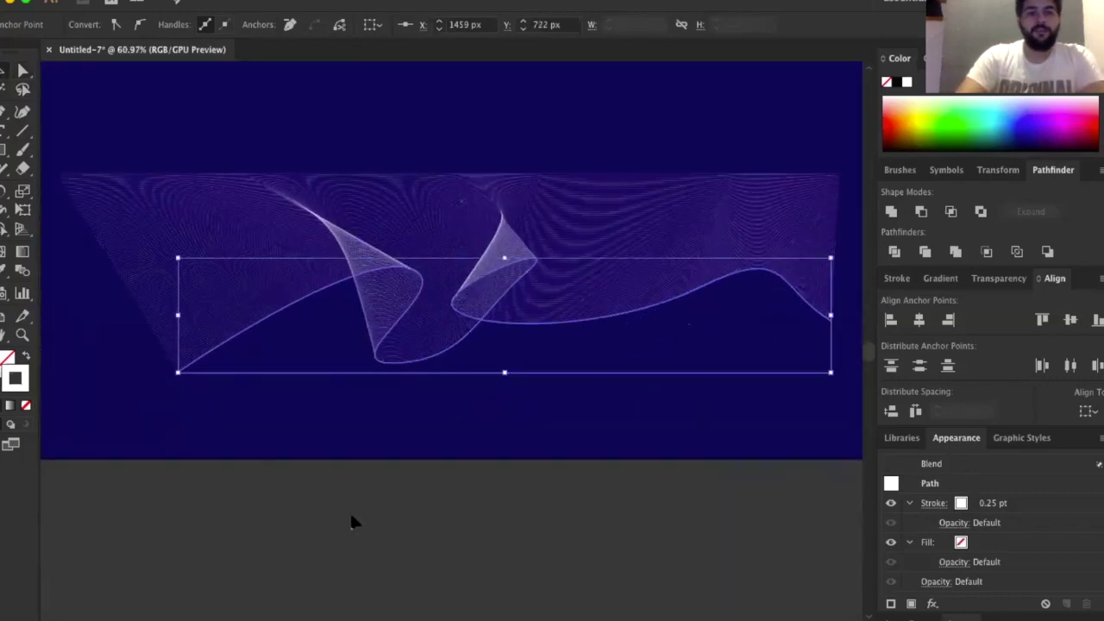
pyautogui.click(349, 510)
pyautogui.keyDown('alt'); pyautogui.scroll(-1, 388, 527); pyautogui.keyUp('alt')
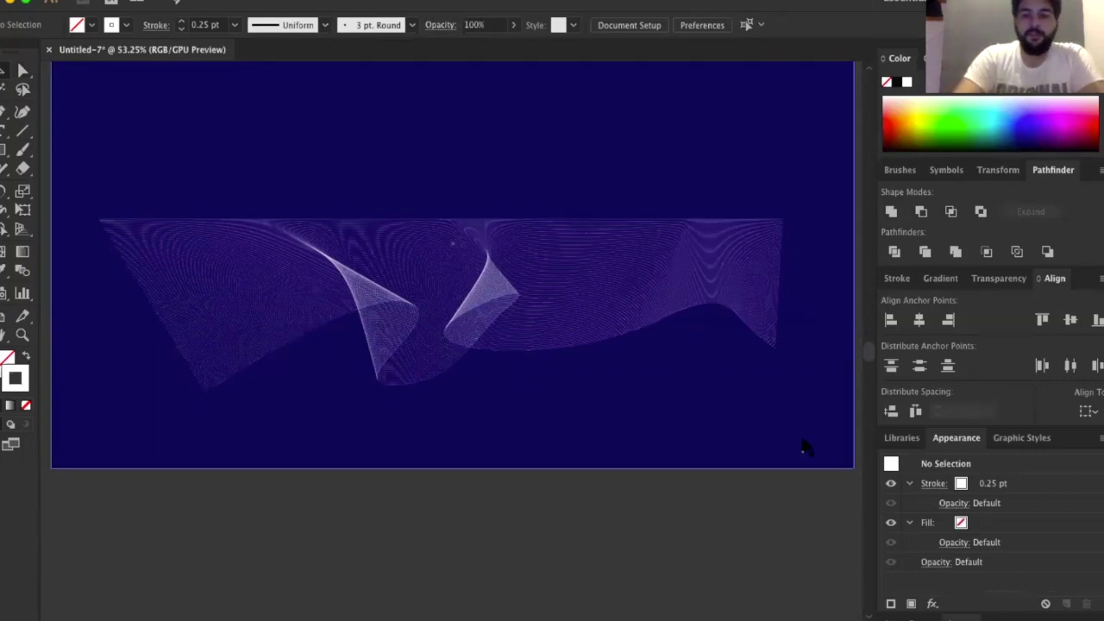
pyautogui.click(608, 328)
pyautogui.press('Delete')
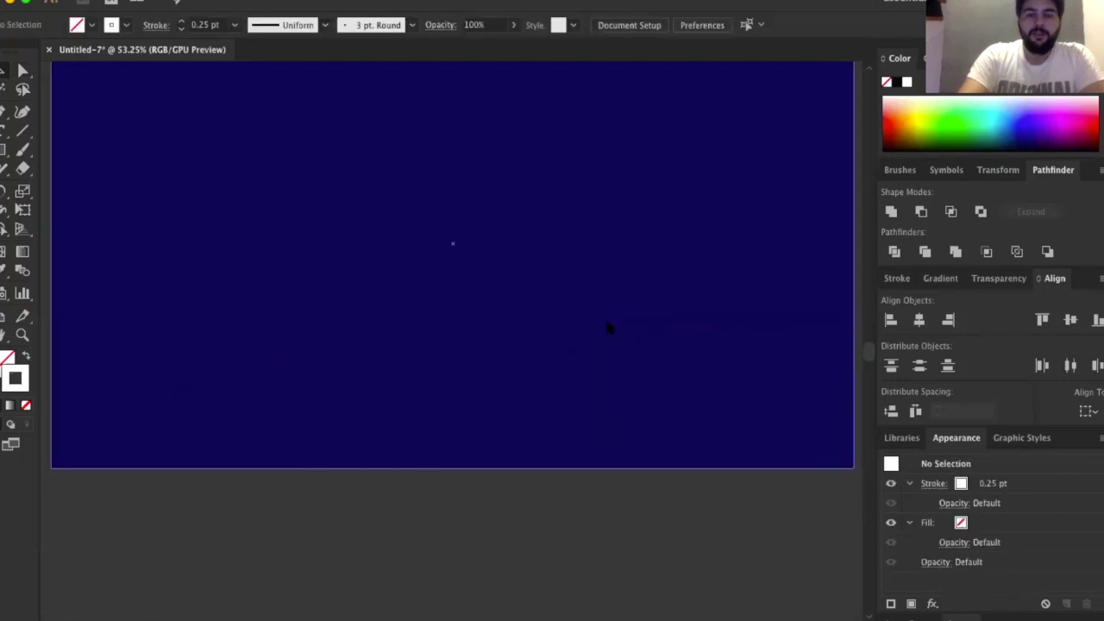
# - Draw three straight lines: an upper-left diagonal, a middle horizontal, and a lower diagonal
pyautogui.click(24, 131)
pyautogui.moveTo(147, 234); pyautogui.dragTo(414, 124)
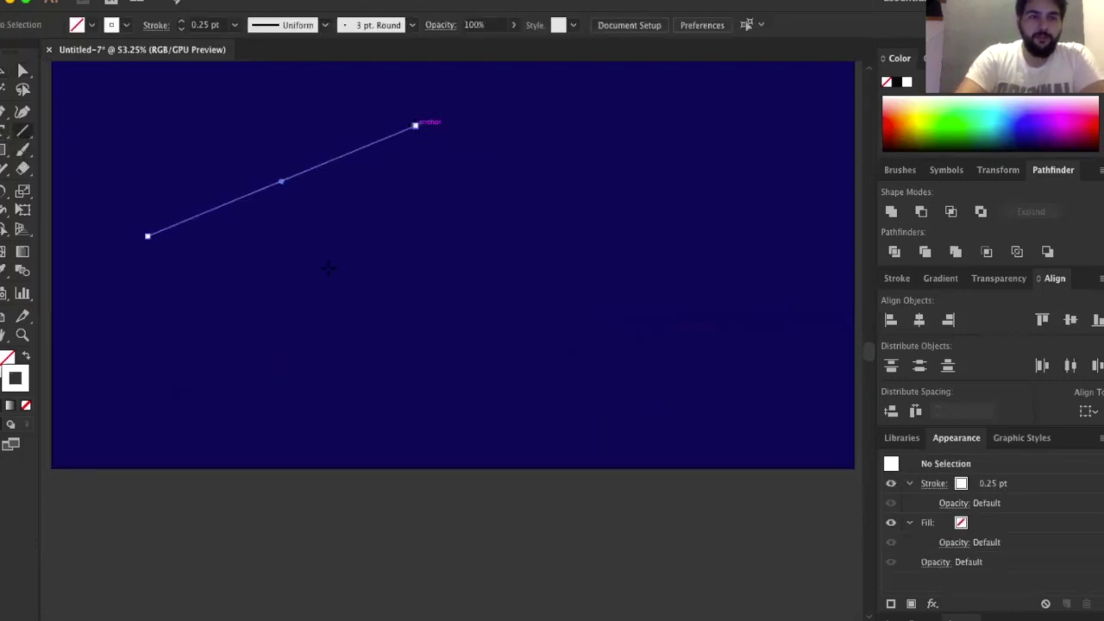
pyautogui.moveTo(283, 295); pyautogui.dragTo(659, 289)
pyautogui.moveTo(212, 335); pyautogui.dragTo(392, 432)
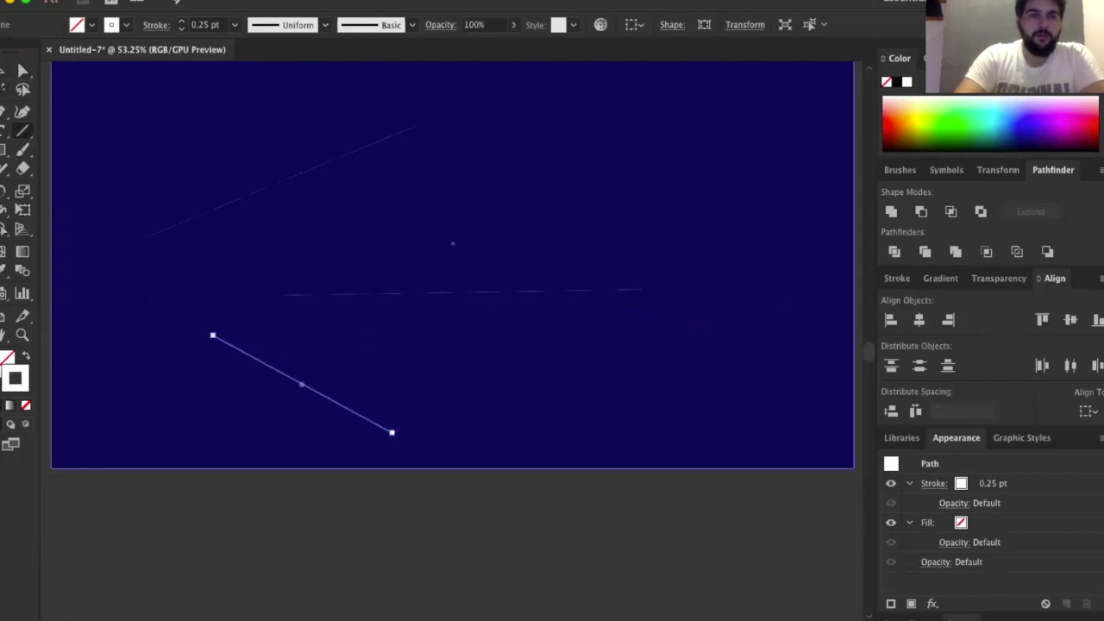
# - Select the three lines without the background and blend them together
pyautogui.click(23, 69)
pyautogui.moveTo(460, 530); pyautogui.dragTo(202, 165)
pyautogui.keyDown('shift'); pyautogui.click(388, 204); pyautogui.keyUp('shift')
pyautogui.press('a')
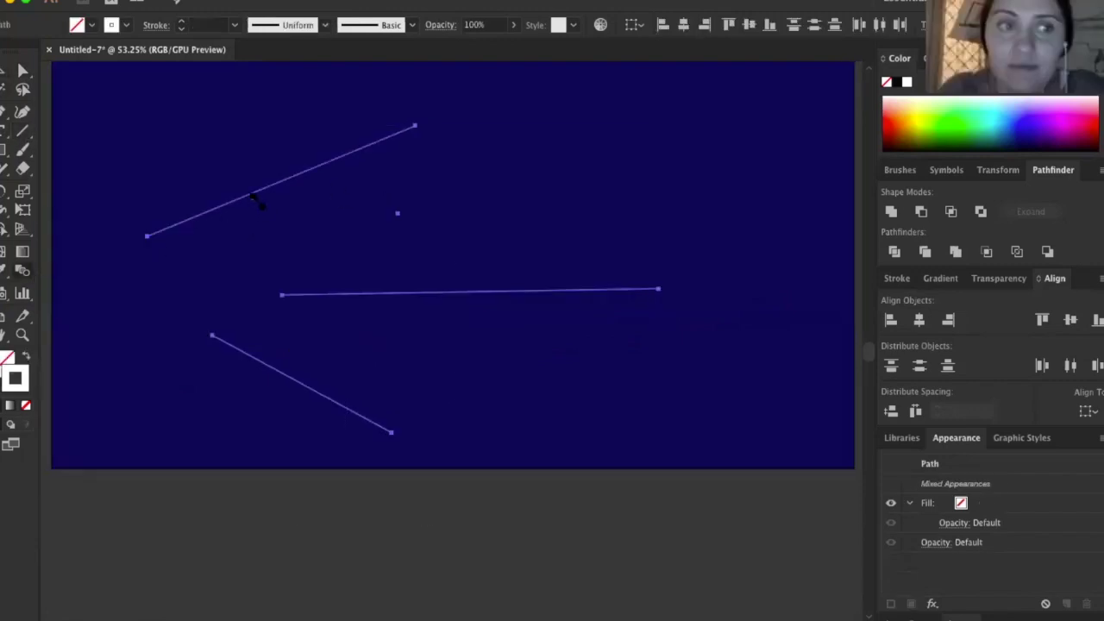
pyautogui.click(315, 295)
pyautogui.click(297, 386)
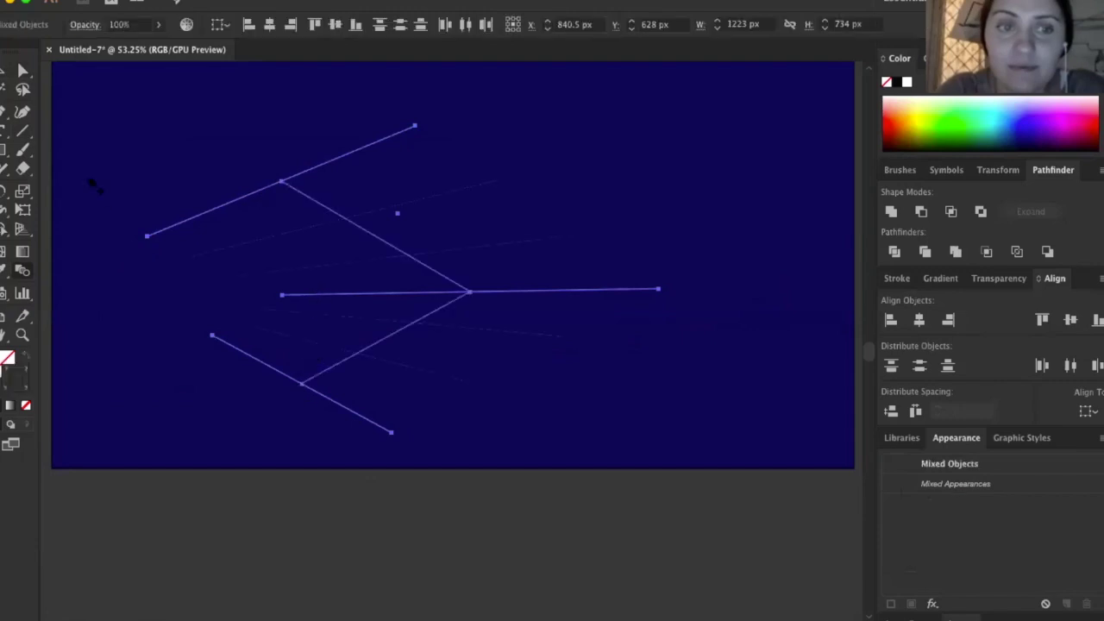
pyautogui.click(20, 69)
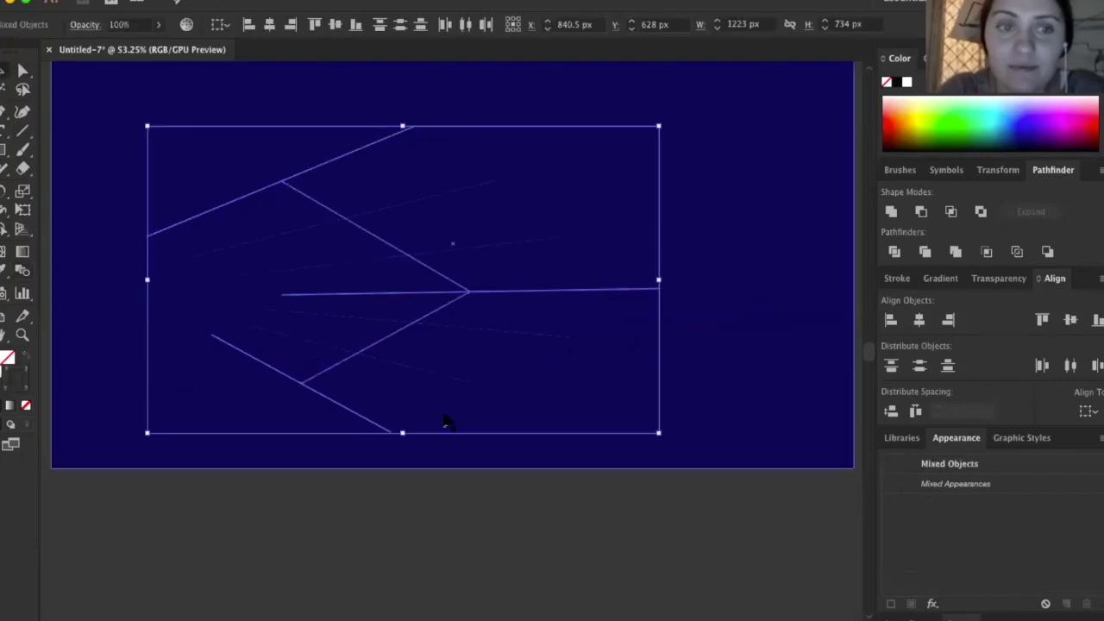
pyautogui.doubleClick(22, 270)
# - Set the blend spacing to Specified Steps of 50
pyautogui.click(616, 121)
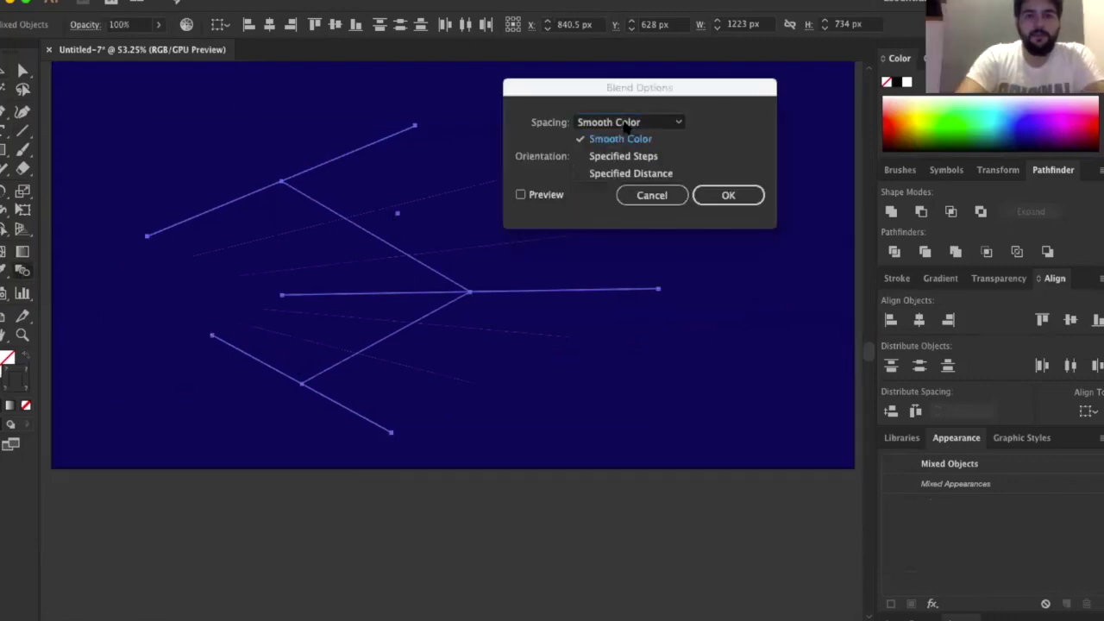
pyautogui.click(606, 156)
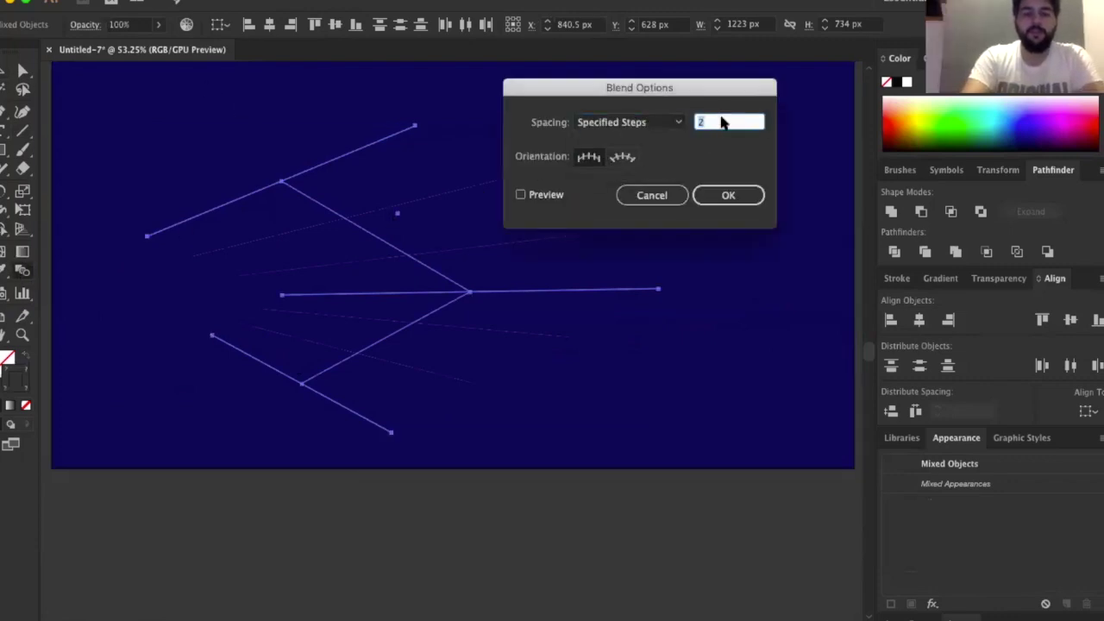
pyautogui.write('50')
pyautogui.click(737, 201)
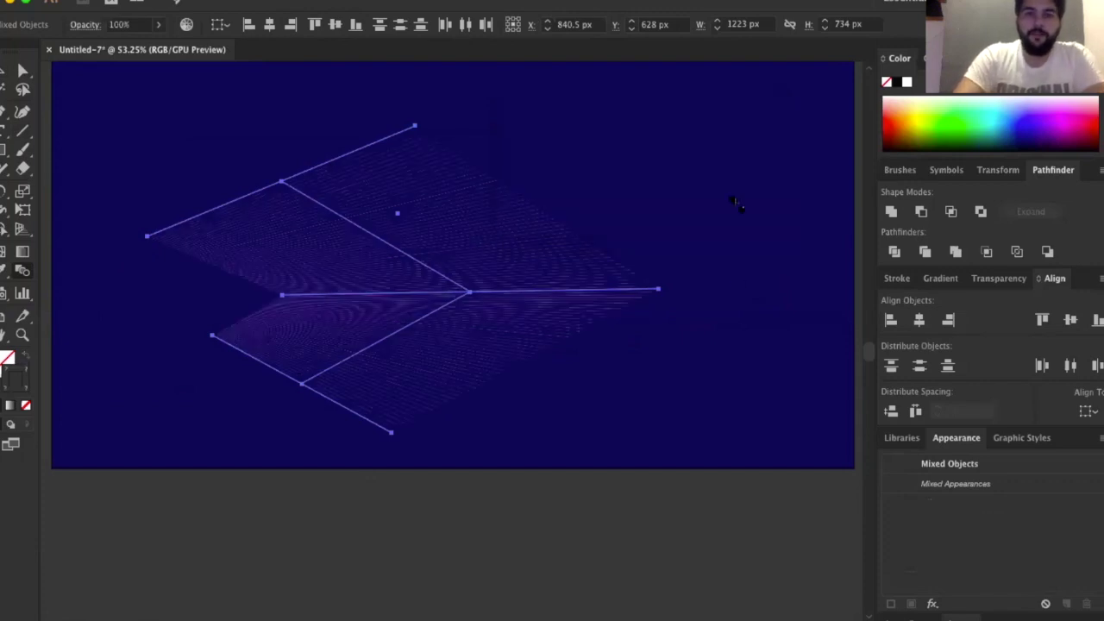
# - Drag the upper line's top anchor up and to the left to widen the fan
pyautogui.click(5, 77)
pyautogui.click(546, 477)
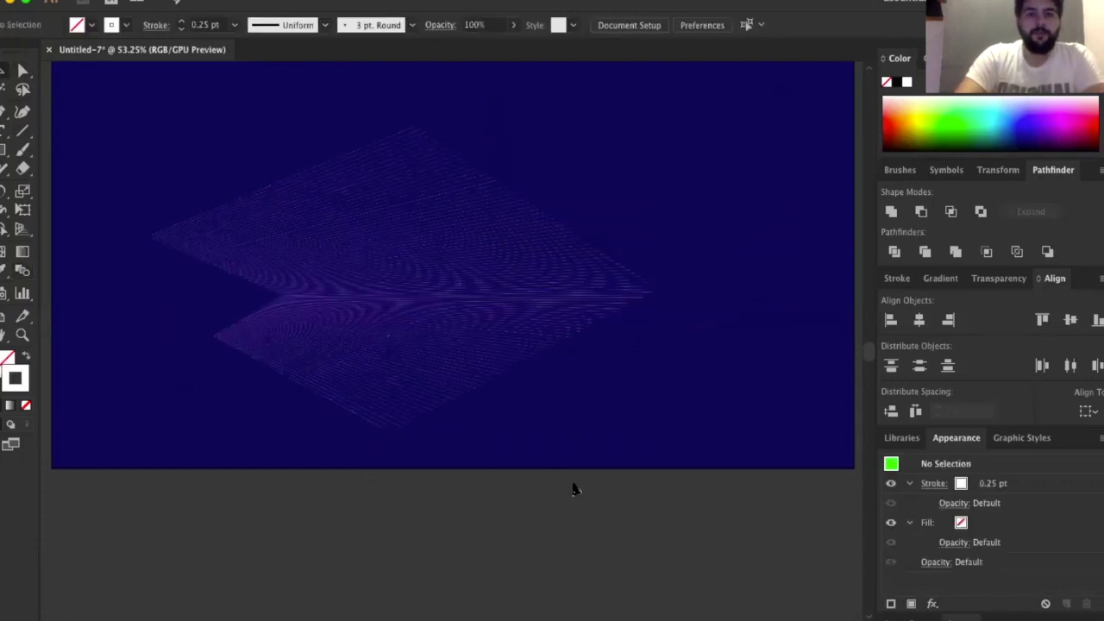
pyautogui.keyDown('alt'); pyautogui.scroll(3, 489, 306); pyautogui.keyUp('alt')
pyautogui.keyDown('alt'); pyautogui.scroll(-3, 495, 315); pyautogui.keyUp('alt')
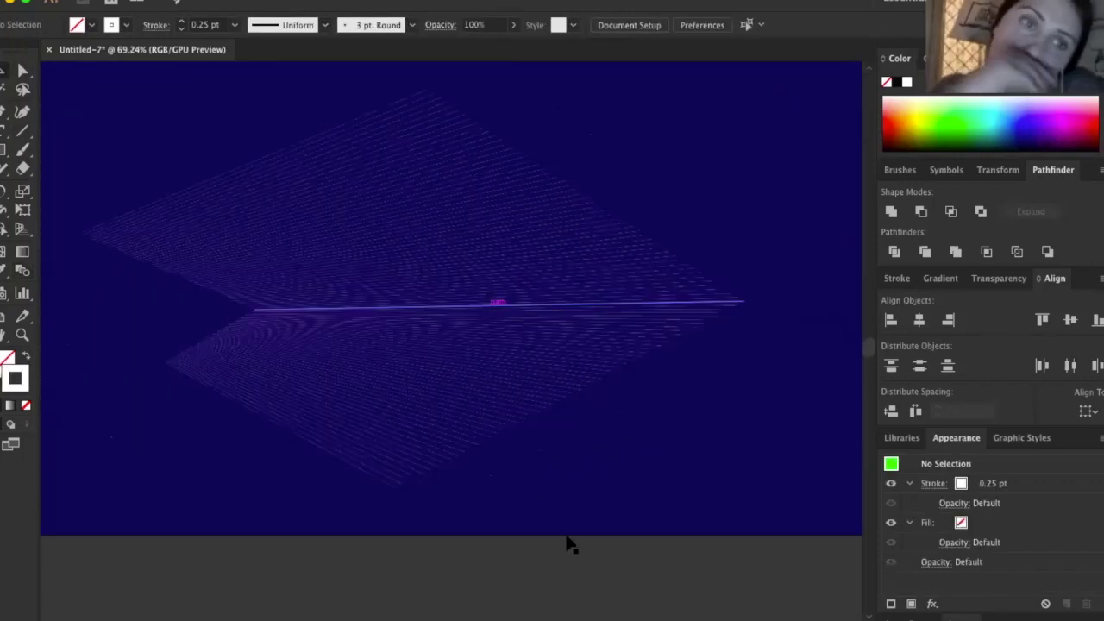
pyautogui.keyDown('alt'); pyautogui.scroll(-1, 488, 304); pyautogui.keyUp('alt')
pyautogui.click(439, 167)
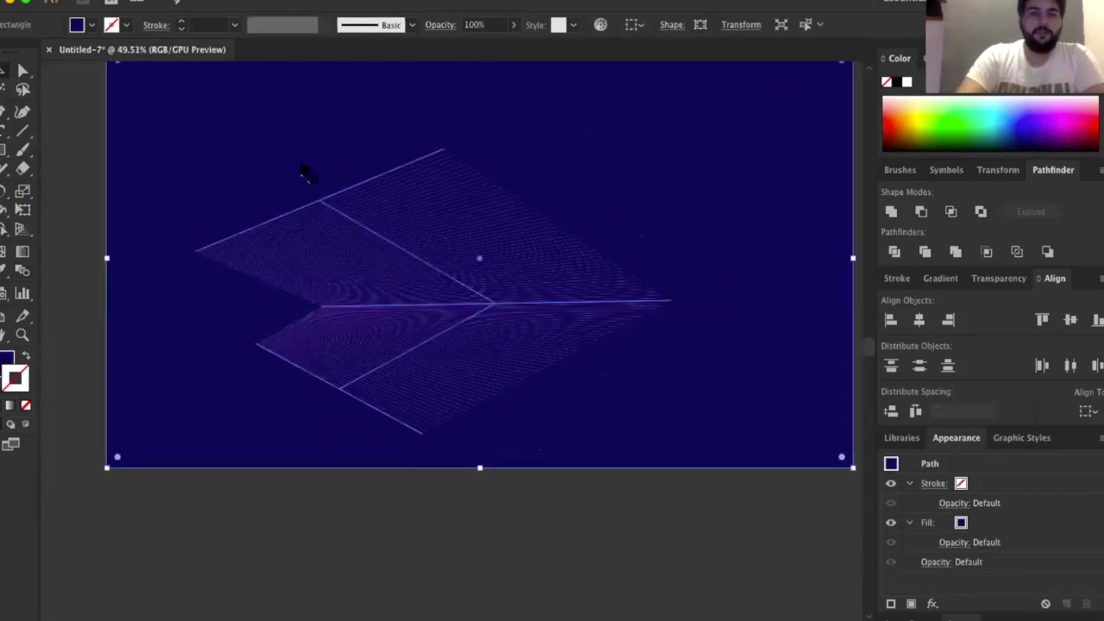
pyautogui.click(444, 156)
pyautogui.press('a')
pyautogui.click(444, 160)
pyautogui.click(445, 156)
pyautogui.click(446, 157)
pyautogui.click(446, 156)
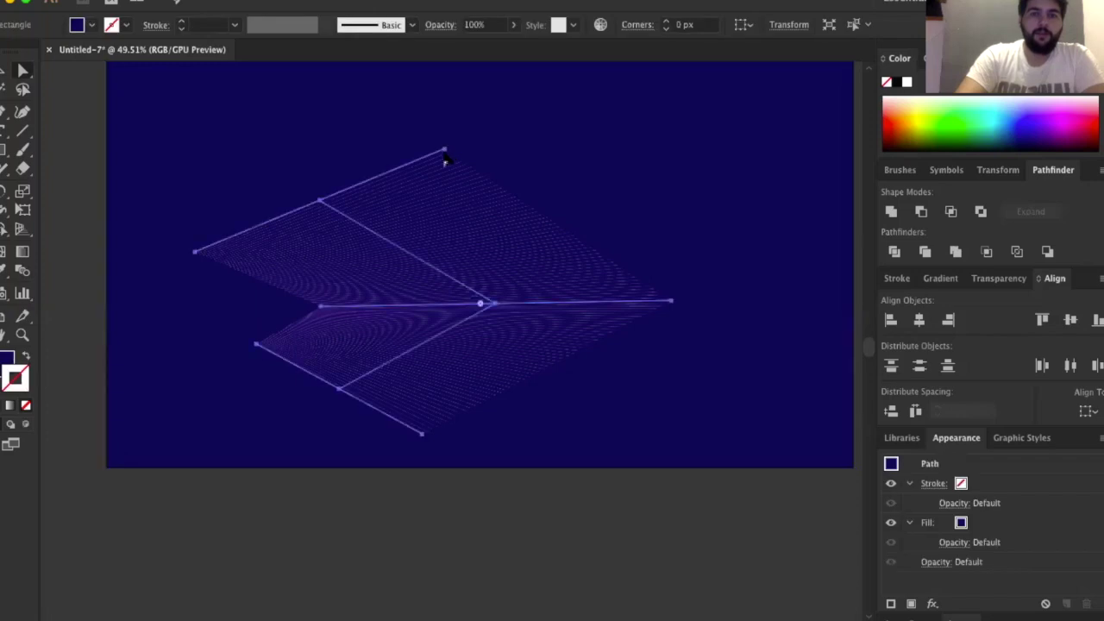
pyautogui.click(445, 152)
pyautogui.moveTo(445, 152); pyautogui.dragTo(392, 89)
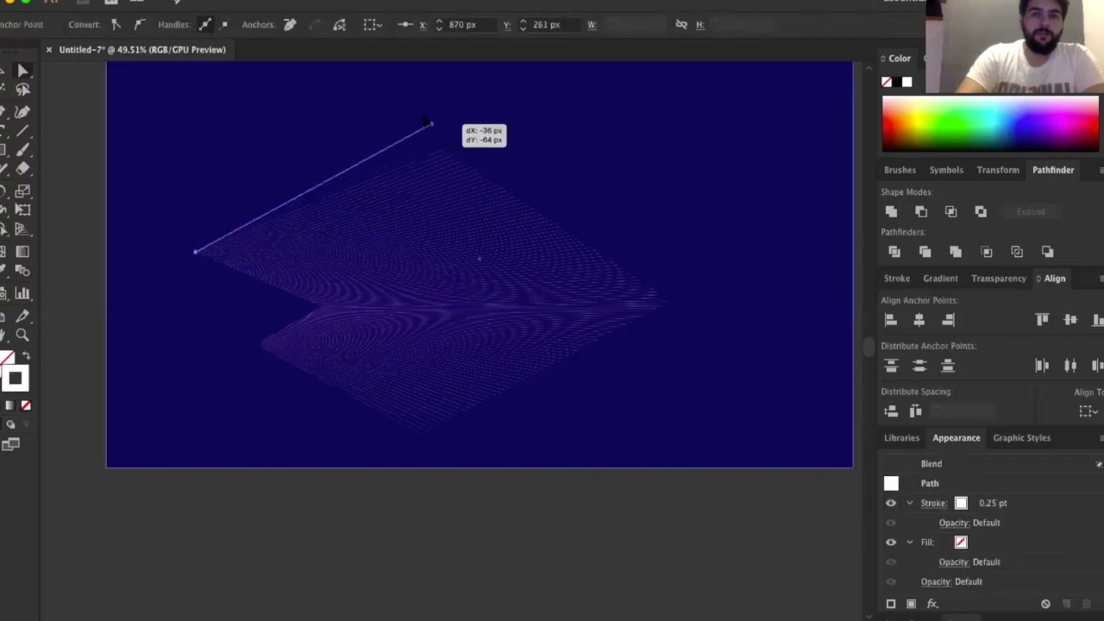
# - Pull the lower line's bottom end leftward, then isolate the blend
pyautogui.click(423, 442)
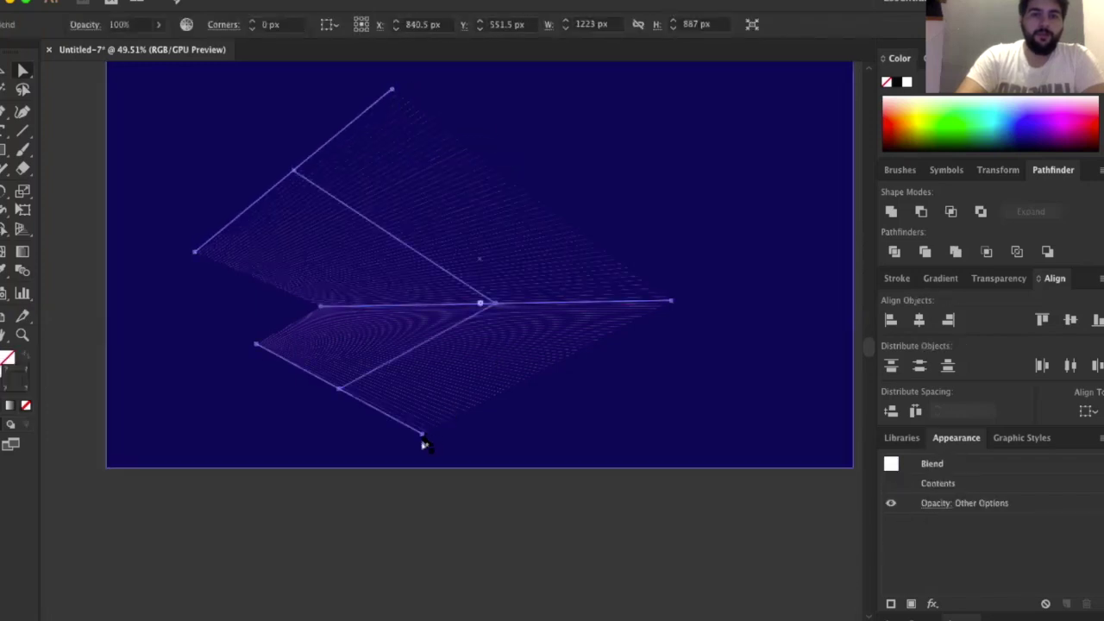
pyautogui.click(421, 438)
pyautogui.moveTo(421, 439); pyautogui.dragTo(328, 412)
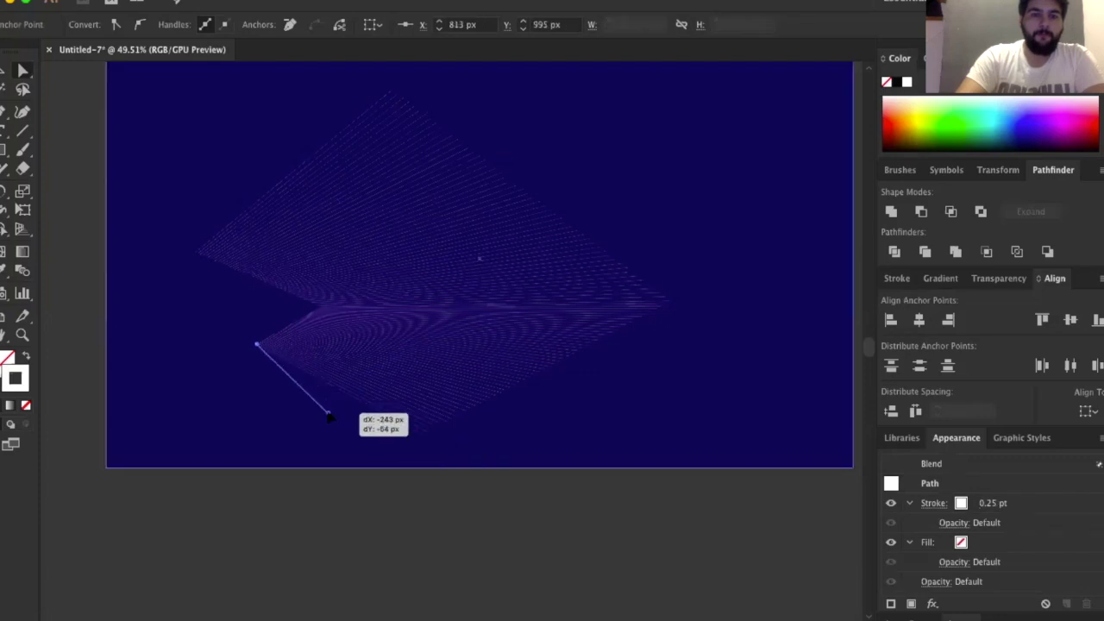
pyautogui.click(503, 523)
pyautogui.doubleClick(291, 373)
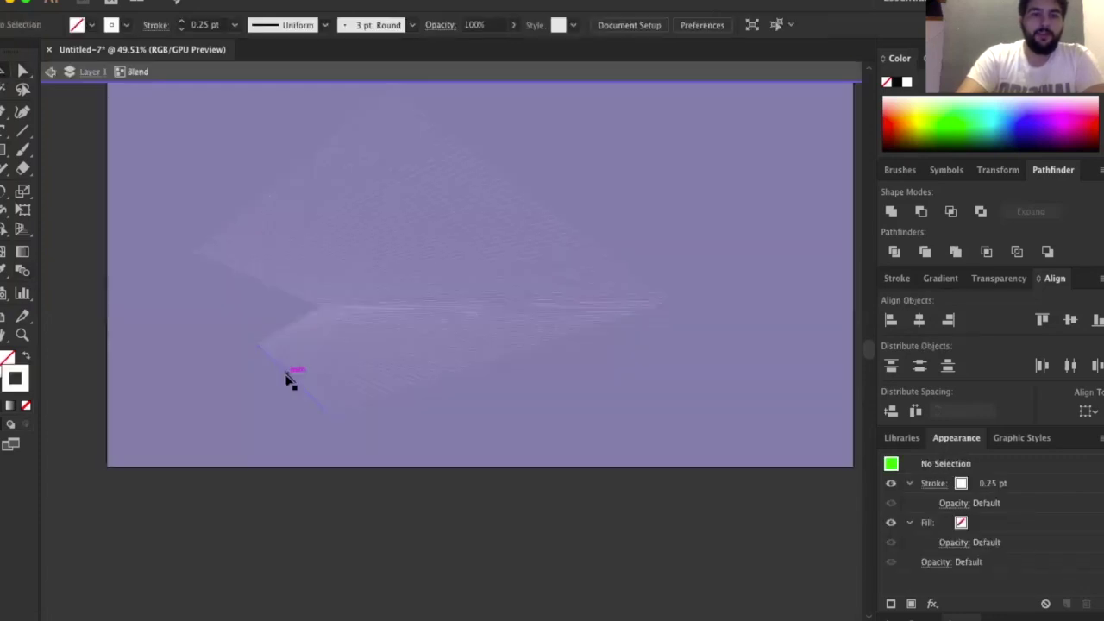
# - Give the blend's edge line a cyan stroke of 2 pt
pyautogui.click(121, 24)
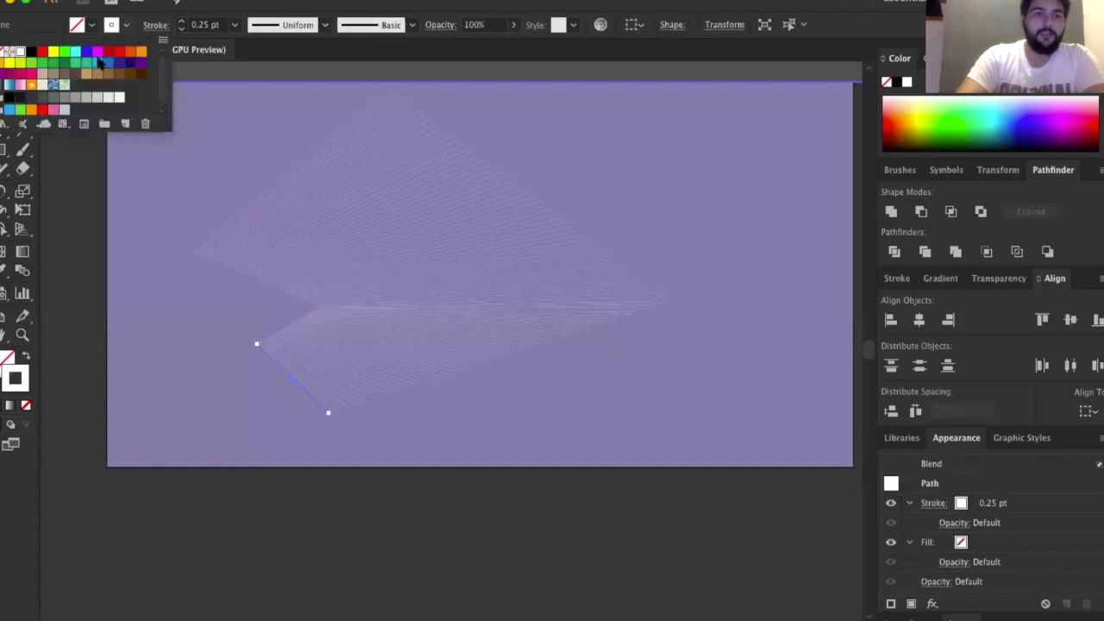
pyautogui.click(96, 67)
pyautogui.click(234, 25)
pyautogui.click(235, 24)
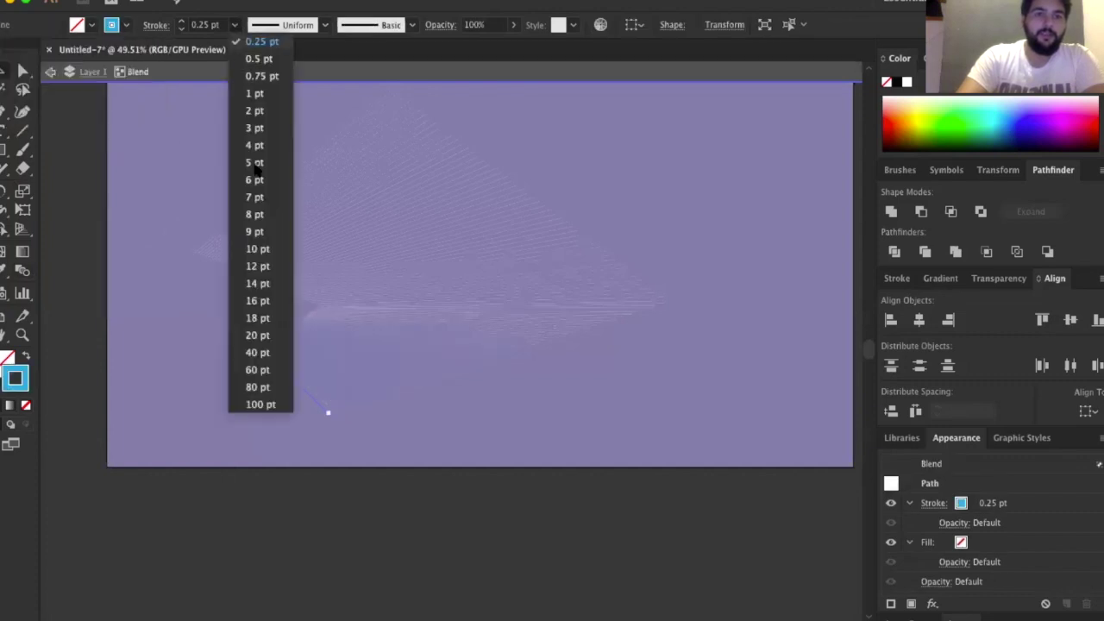
pyautogui.click(258, 111)
pyautogui.doubleClick(482, 512)
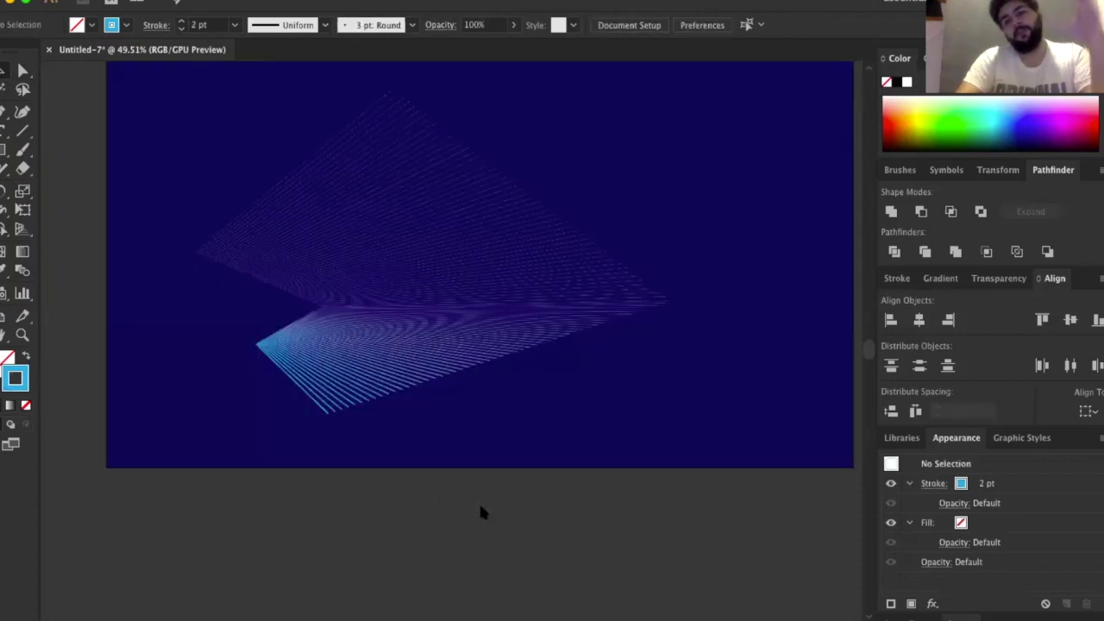
# - Apply a tapered variable width profile to the edge line
pyautogui.click(333, 318)
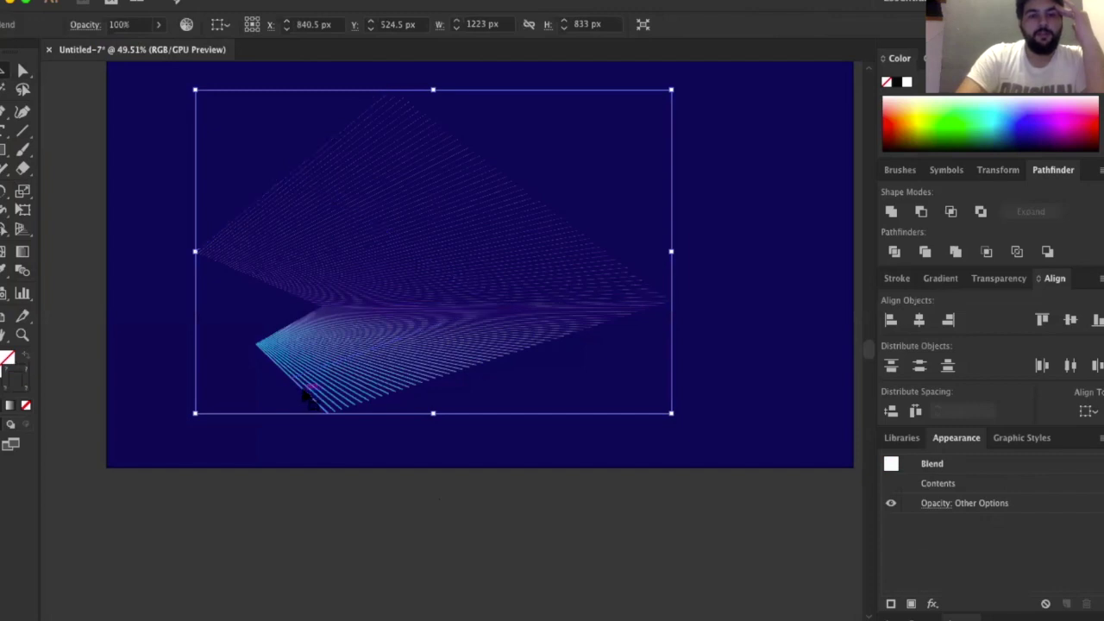
pyautogui.doubleClick(302, 385)
pyautogui.scroll(3, 299, 383)
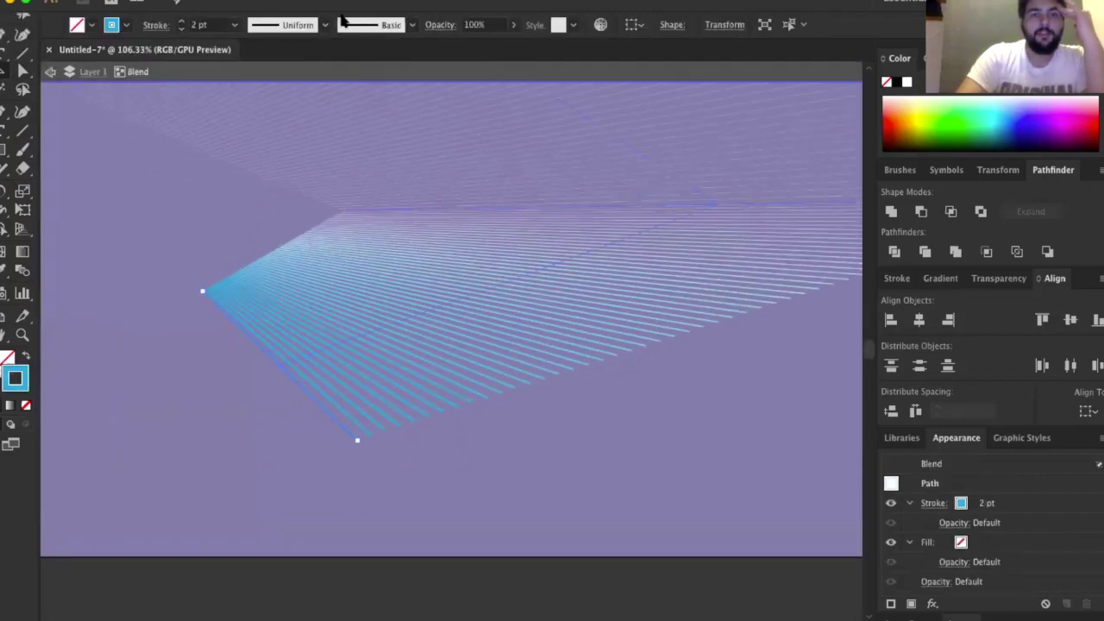
pyautogui.click(315, 25)
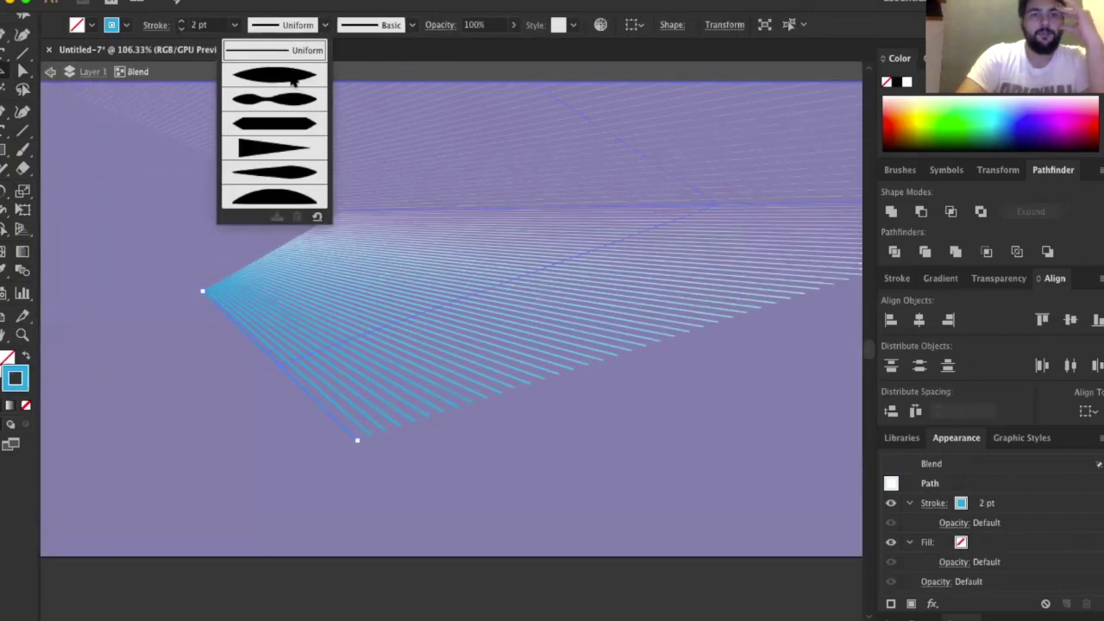
pyautogui.click(293, 77)
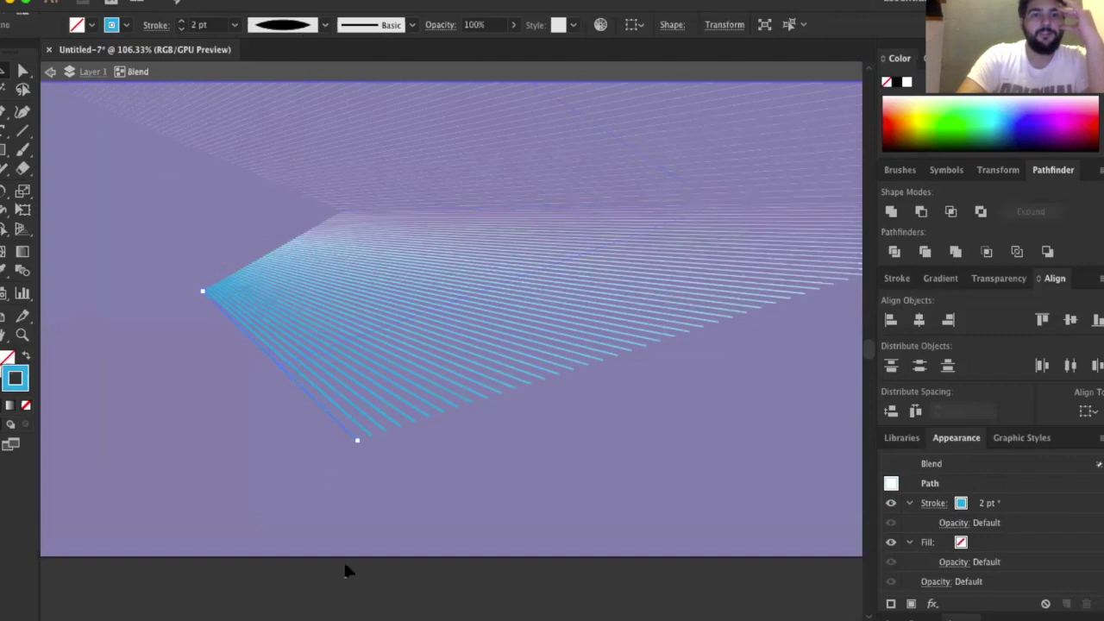
pyautogui.click(410, 582)
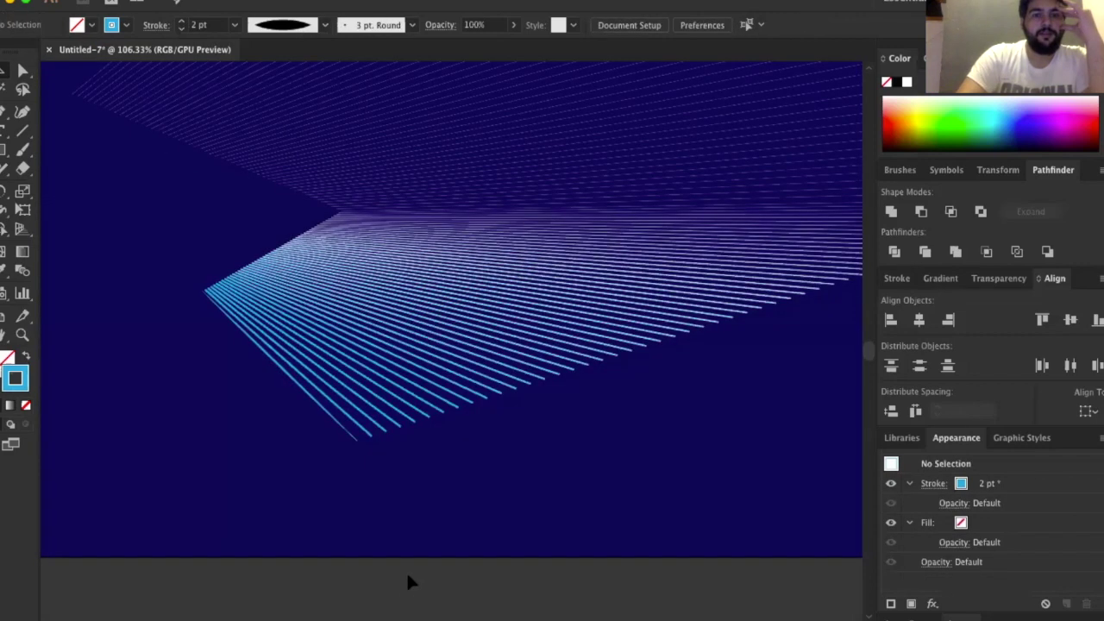
# - Check the tapered lines and exit the blend's isolated editing
pyautogui.scroll(5, 410, 578)
pyautogui.scroll(-2, 371, 423)
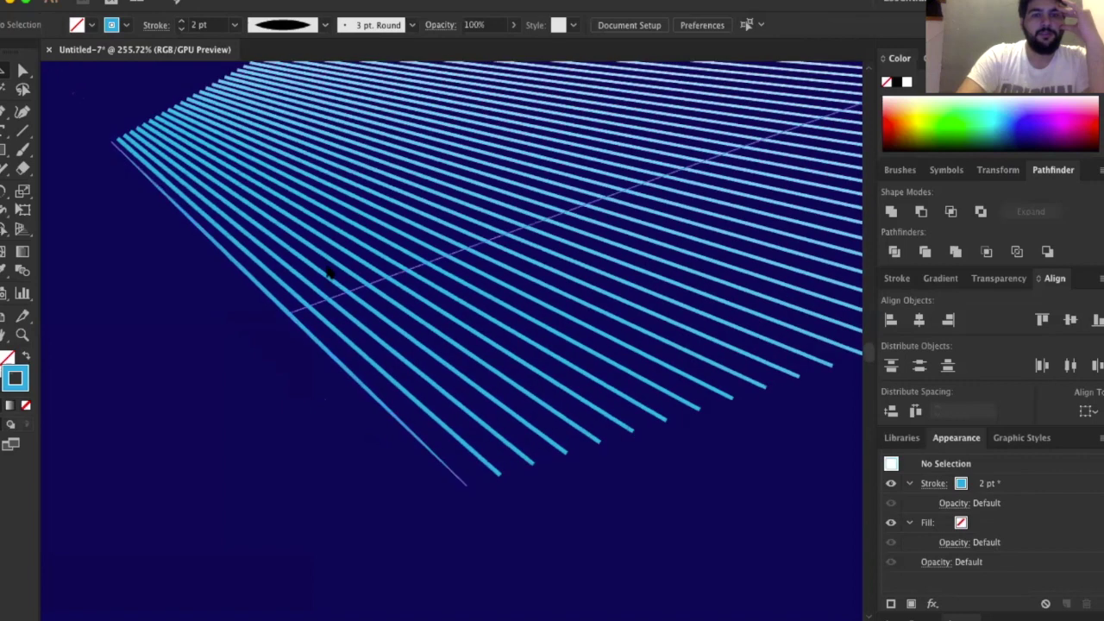
pyautogui.scroll(-2, 330, 269)
pyautogui.scroll(-1, 331, 271)
pyautogui.scroll(-1, 334, 274)
pyautogui.doubleClick(385, 339)
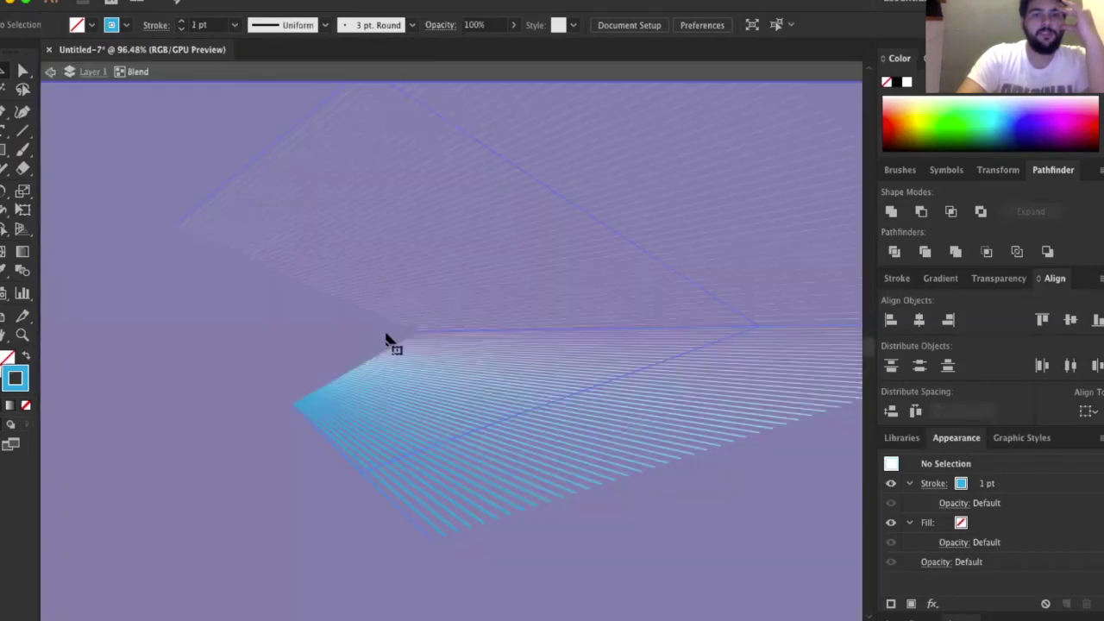
pyautogui.doubleClick(385, 463)
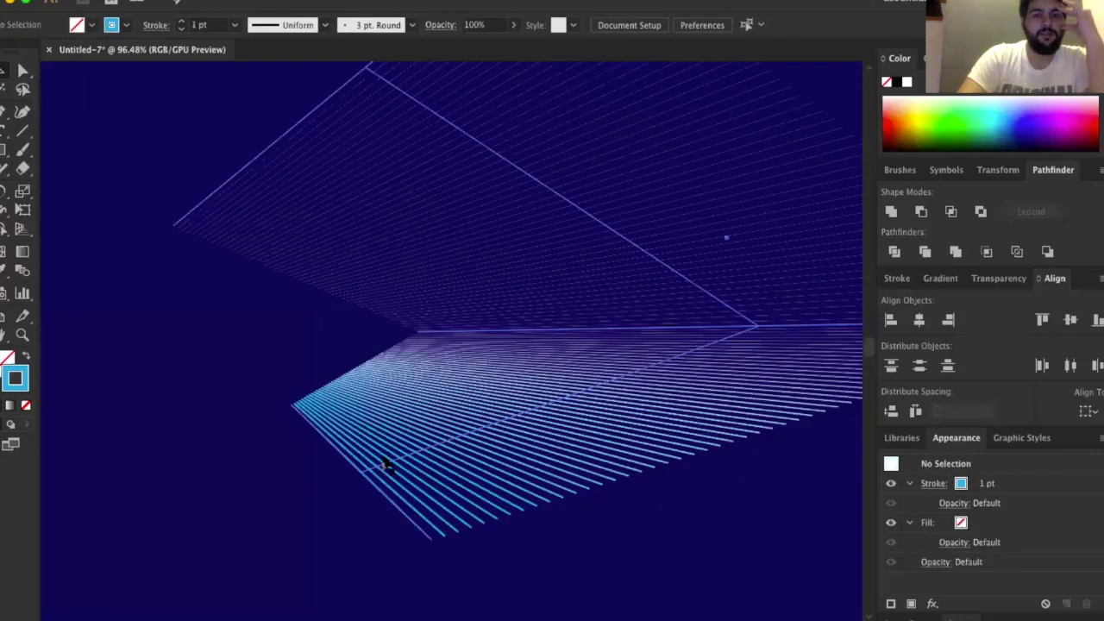
pyautogui.doubleClick(385, 462)
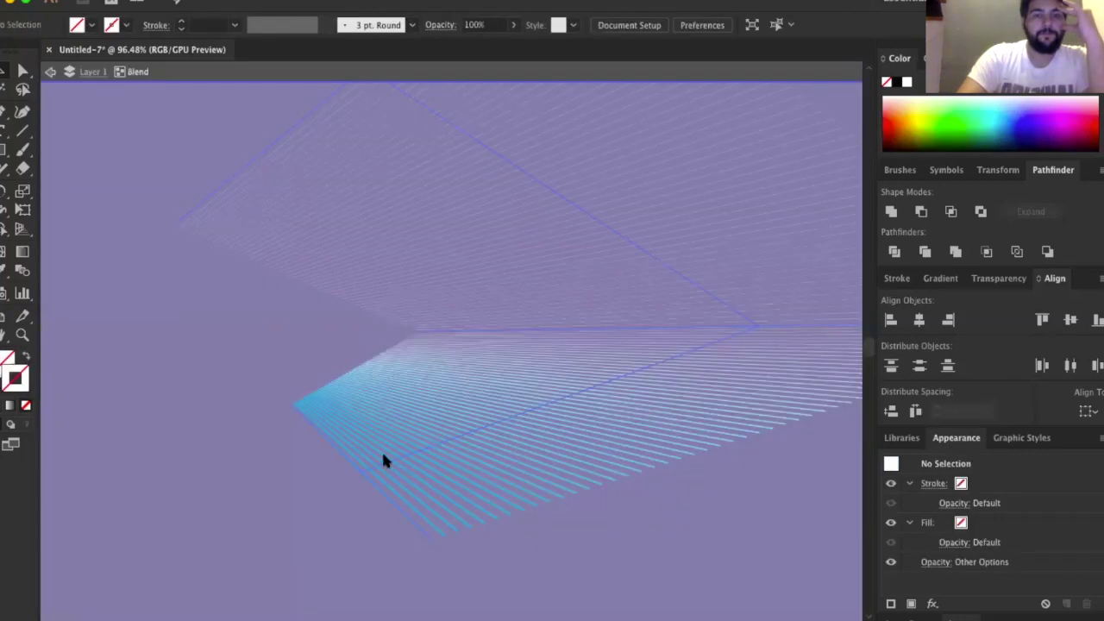
pyautogui.click(385, 462)
pyautogui.click(356, 468)
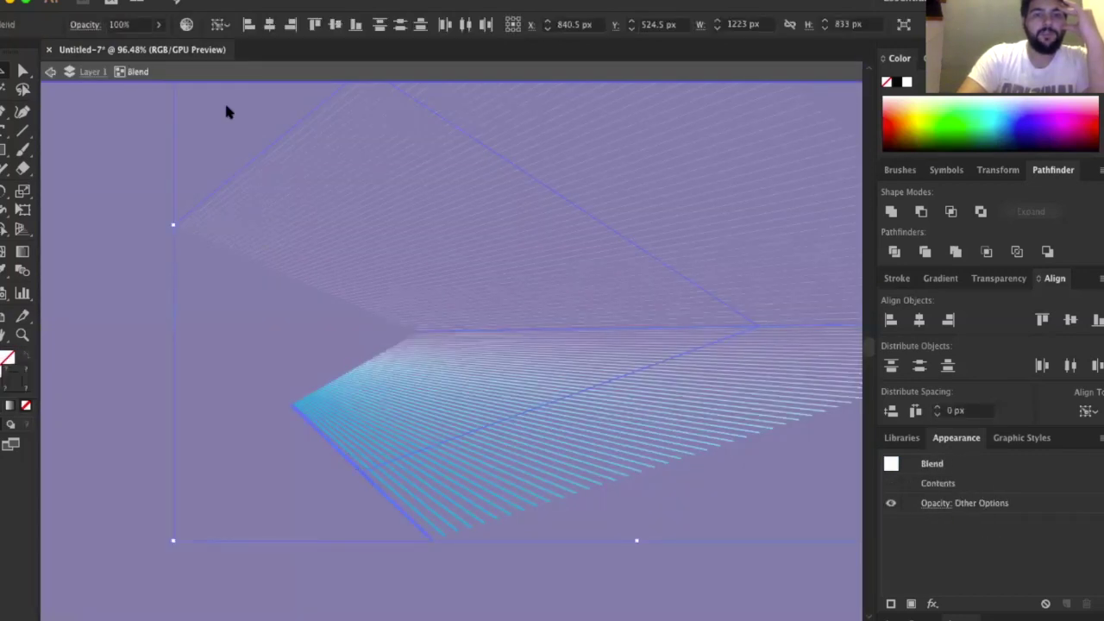
pyautogui.click(354, 495)
# - Fit the artboard in the window and select the whole line blend
pyautogui.press('Escape')
pyautogui.hotkey('ctrl', '0')
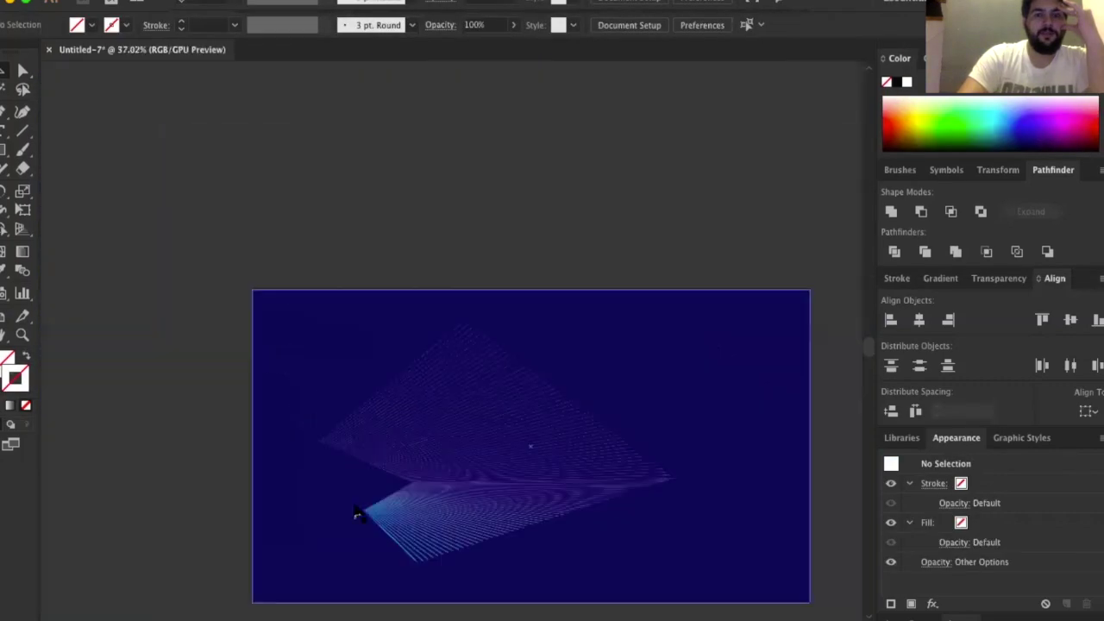
pyautogui.scroll(-2, 354, 497)
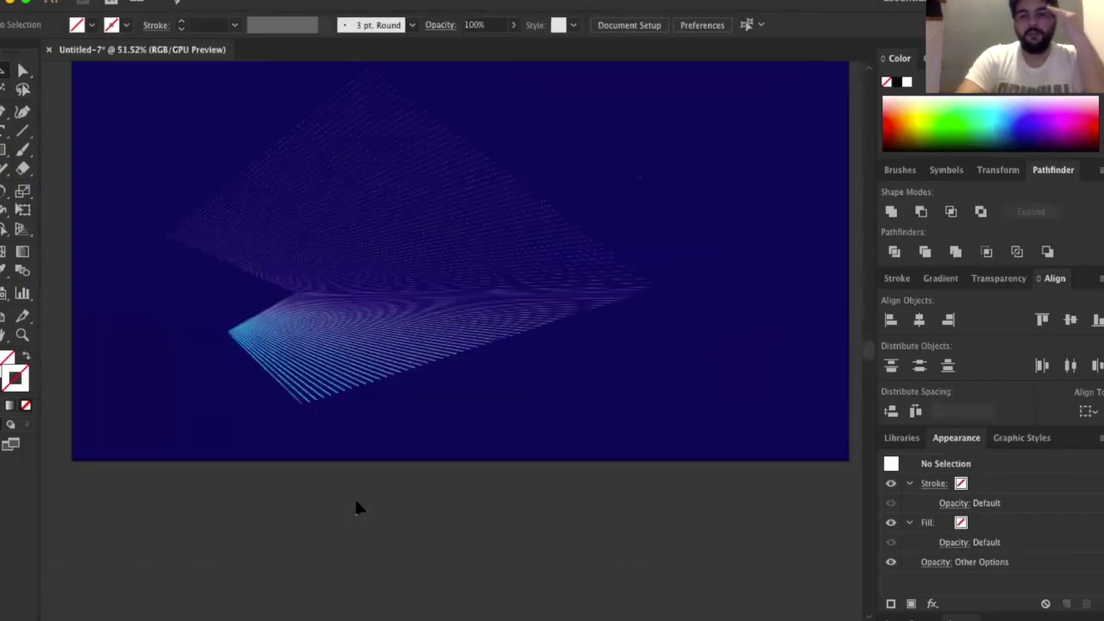
pyautogui.hotkey('ctrl', '0')
pyautogui.scroll(5, 355, 507)
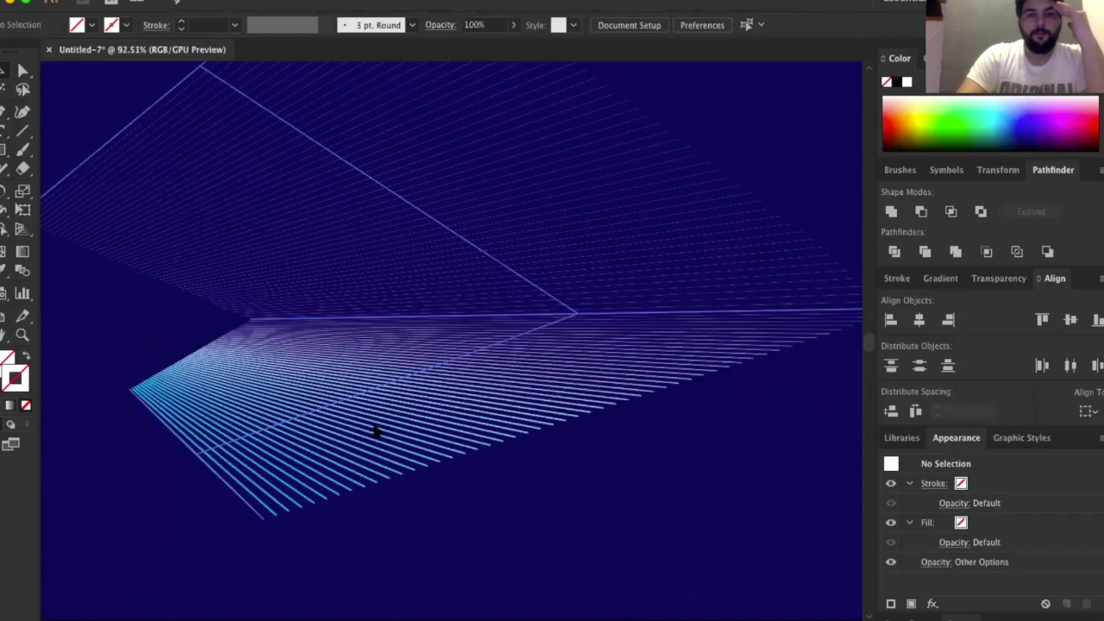
pyautogui.click(377, 431)
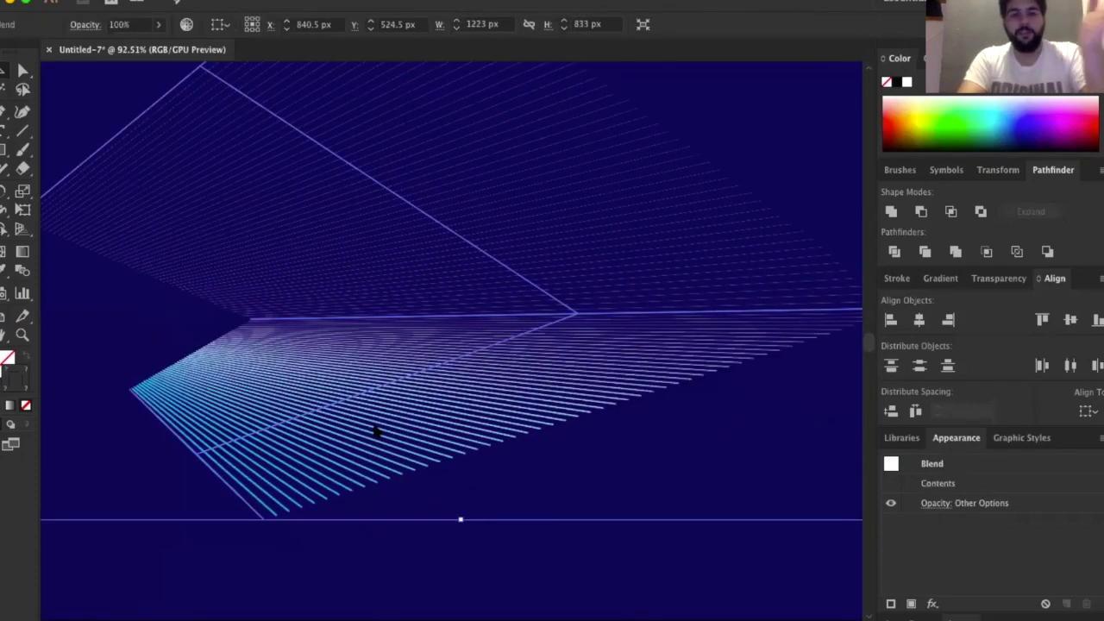
# - Delete the line blend and zoom out to view the empty navy artboard
pyautogui.press('Delete')
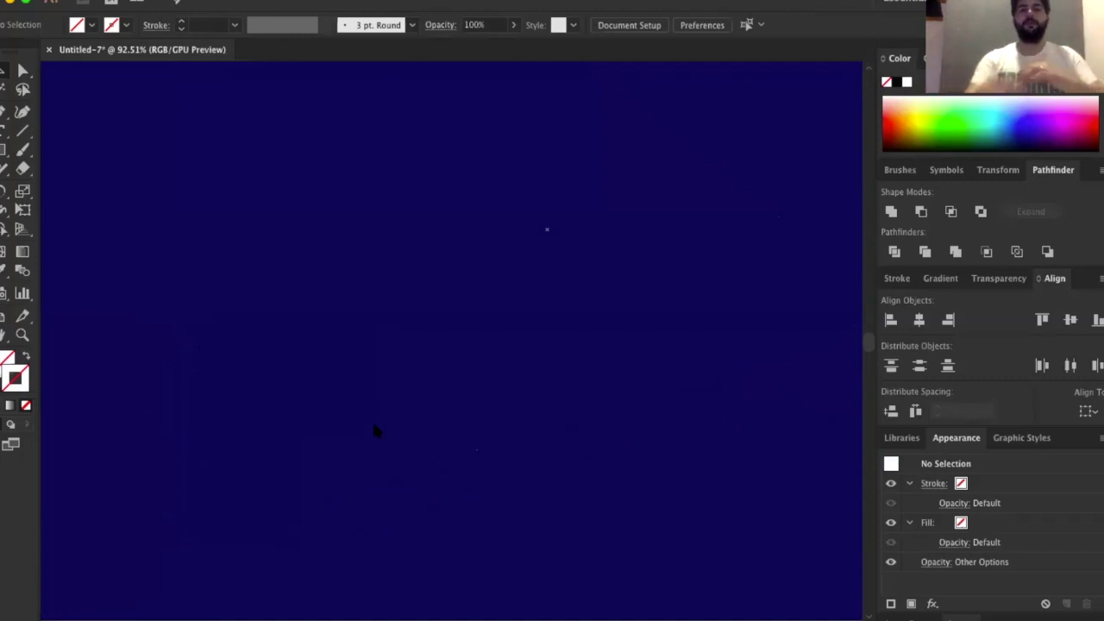
pyautogui.hotkey('ctrl', '-')
pyautogui.hotkey('ctrl', '-')
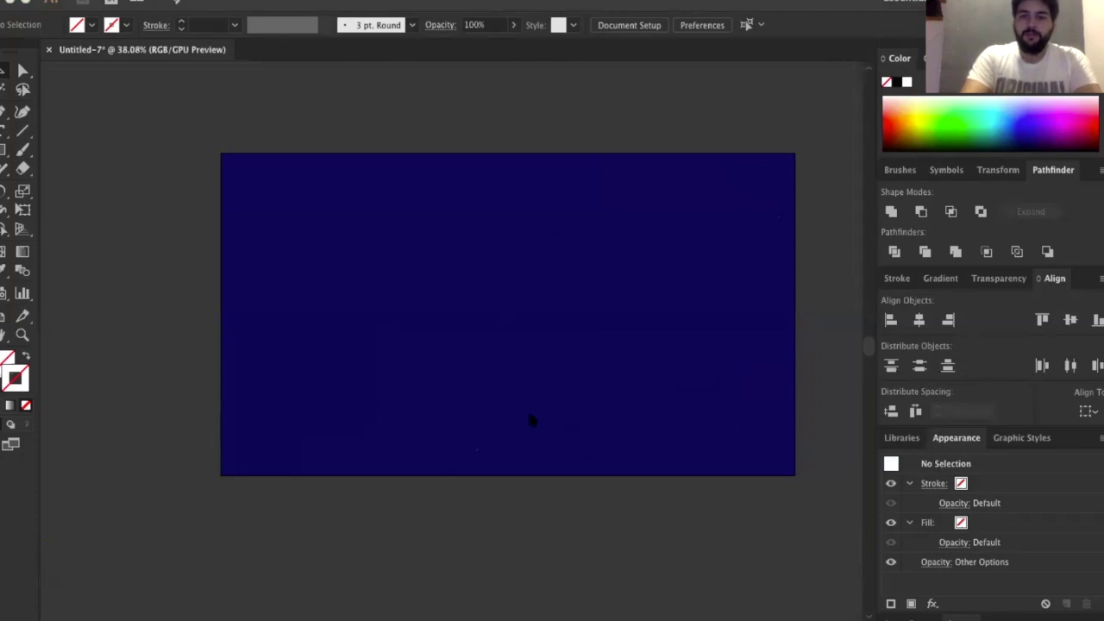
pyautogui.hscroll(3, 450, 523)
pyautogui.scroll(-1, 450, 523)
pyautogui.hscroll(-2, 450, 523)
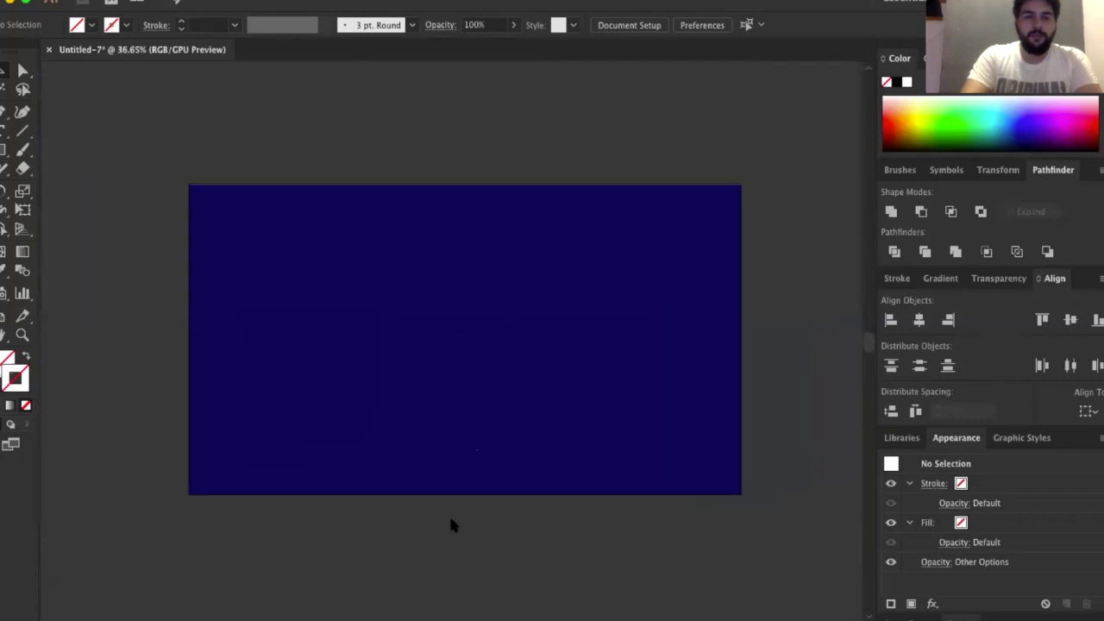
pyautogui.scroll(2, 450, 525)
pyautogui.scroll(1, 449, 514)
pyautogui.scroll(2, 448, 510)
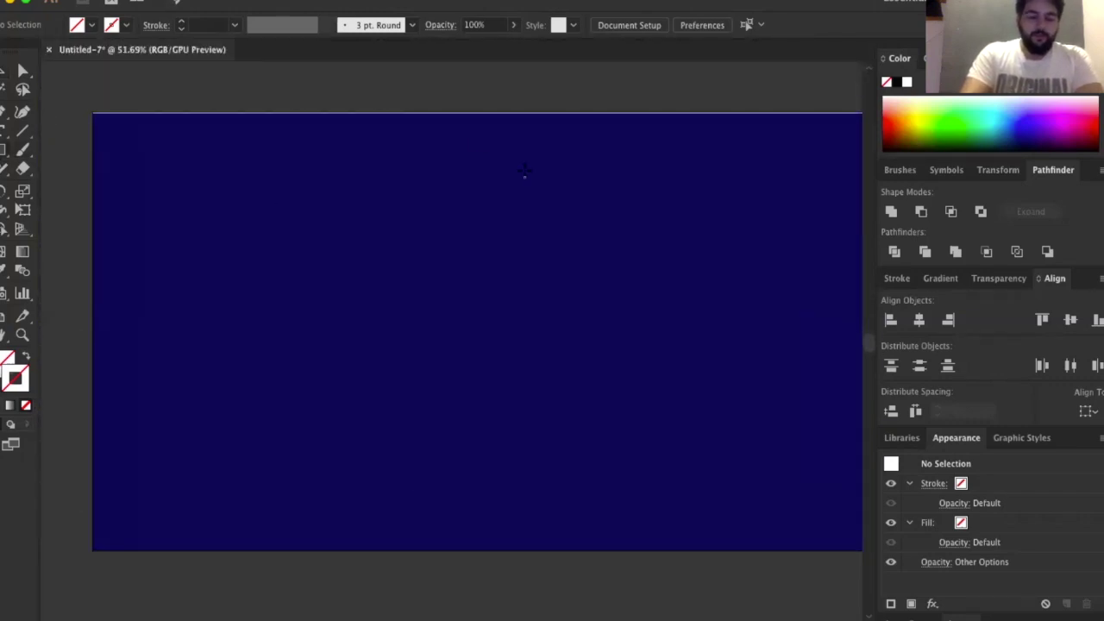
# - Draw a small square and fill it with light blue
pyautogui.moveTo(321, 194); pyautogui.dragTo(399, 272)
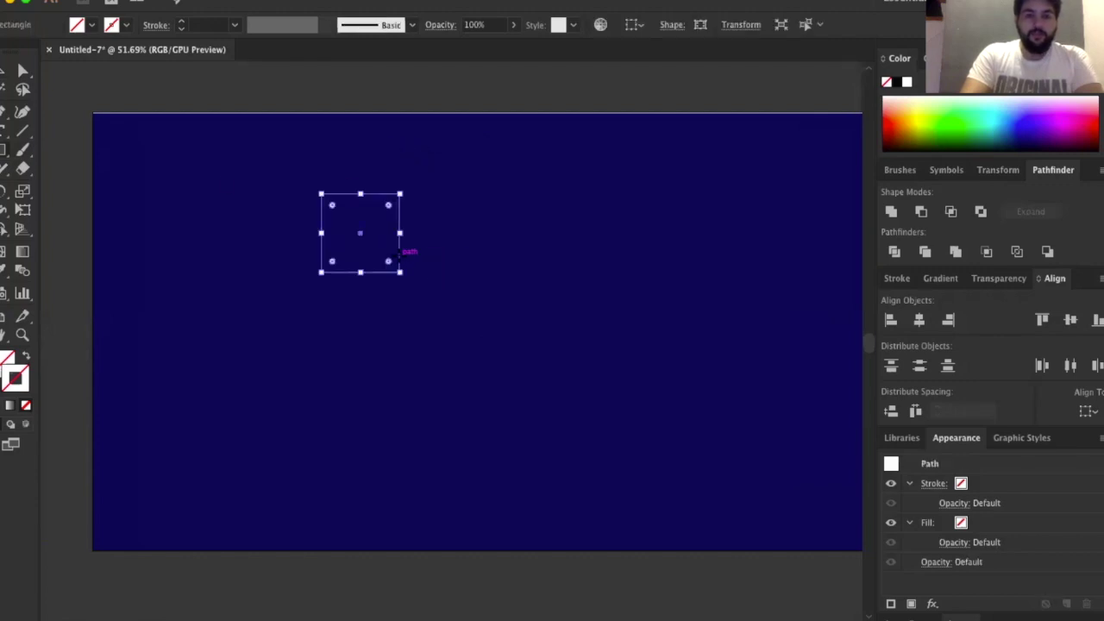
pyautogui.click(114, 25)
pyautogui.click(99, 58)
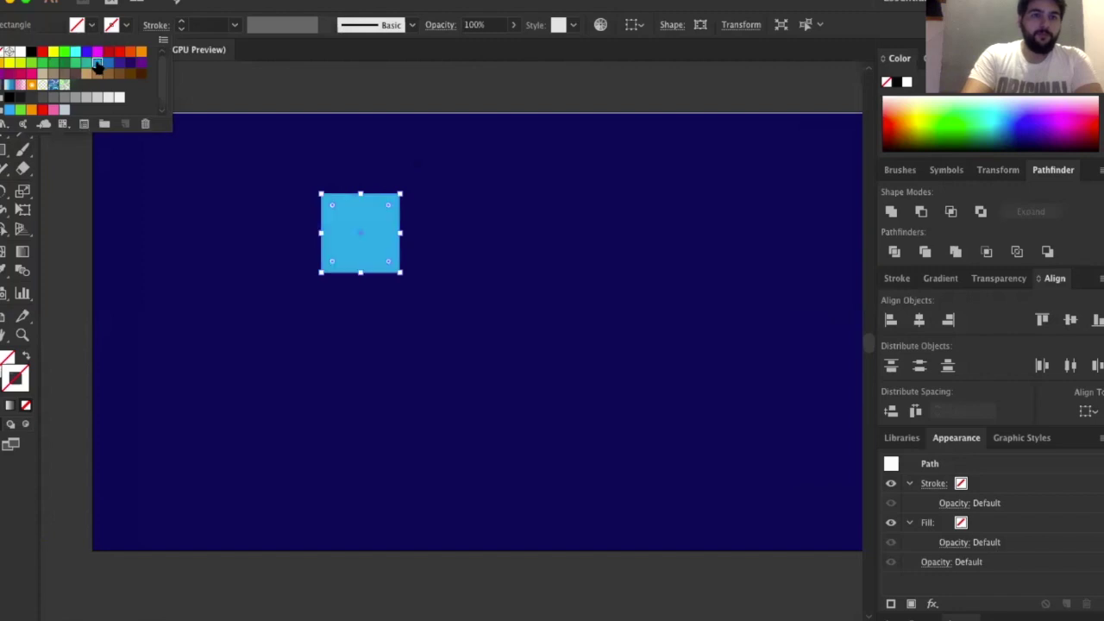
pyautogui.click(422, 72)
# - Copy the square into a 2×2 grid of four squares
pyautogui.moveTo(344, 231)
pyautogui.mouseDown()
pyautogui.moveTo(265, 268)
pyautogui.moveTo(349, 280)
pyautogui.mouseUp()
pyautogui.moveTo(245, 303); pyautogui.dragTo(269, 389)
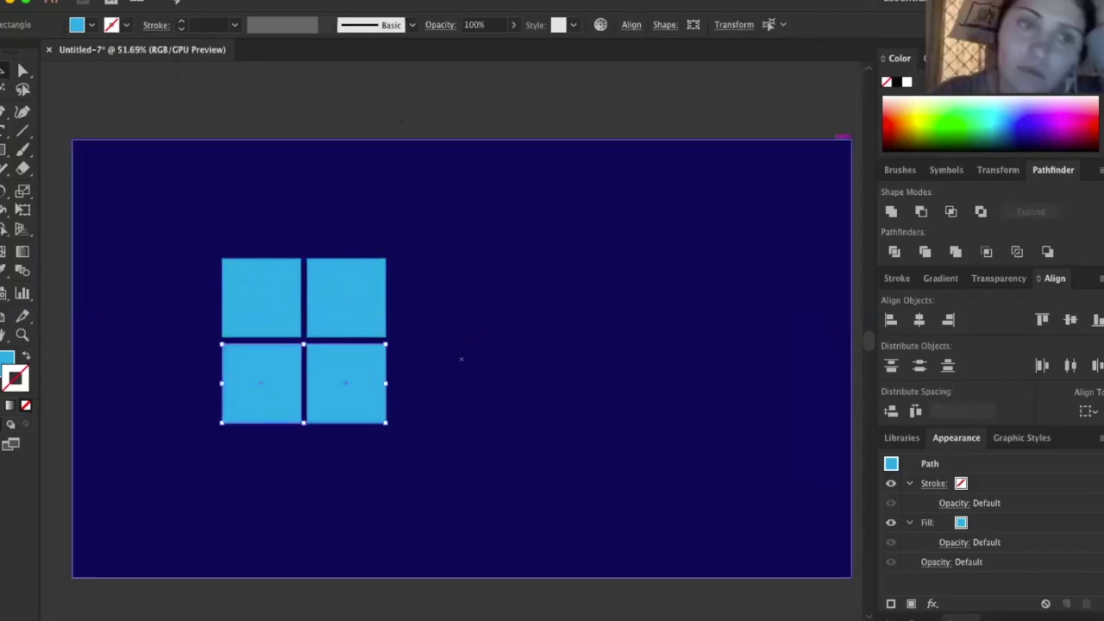
pyautogui.click(325, 84)
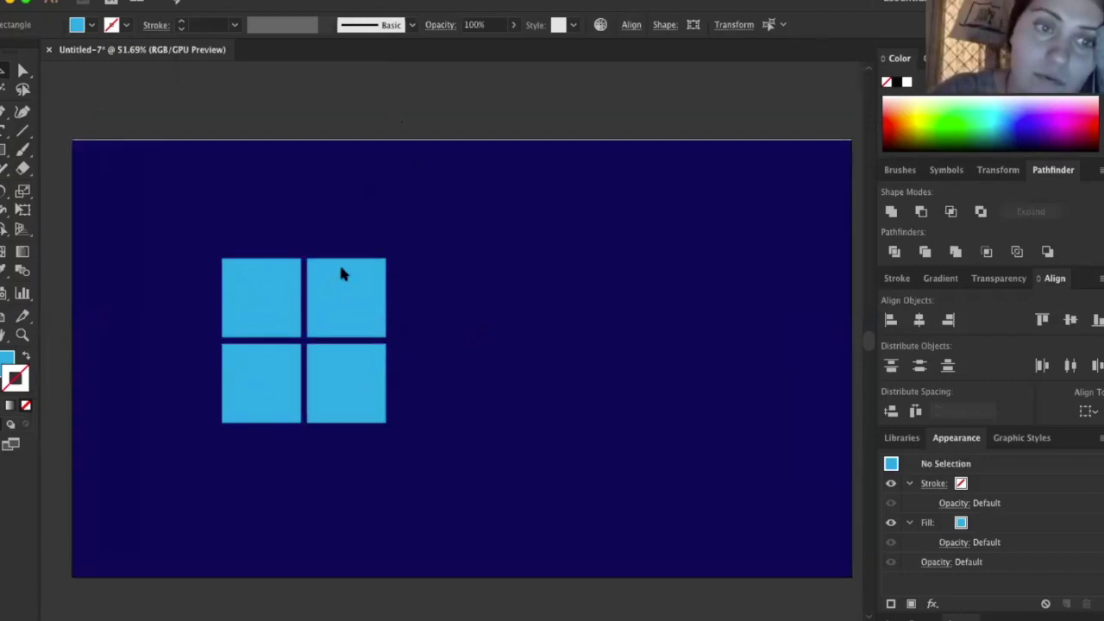
pyautogui.scroll(1, 339, 262)
pyautogui.scroll(-2, 339, 262)
pyautogui.hscroll(-1, 339, 262)
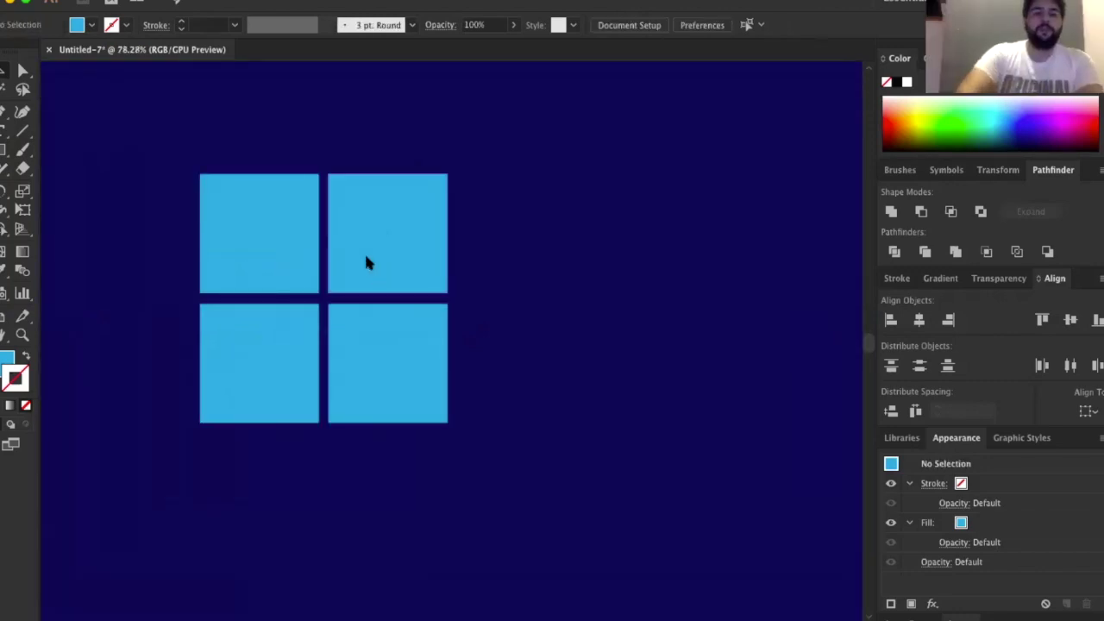
# - Select all four squares and group them
pyautogui.click(293, 276)
pyautogui.keyDown('shift'); pyautogui.click(303, 362); pyautogui.keyUp('shift')
pyautogui.keyDown('shift'); pyautogui.click(401, 354); pyautogui.keyUp('shift')
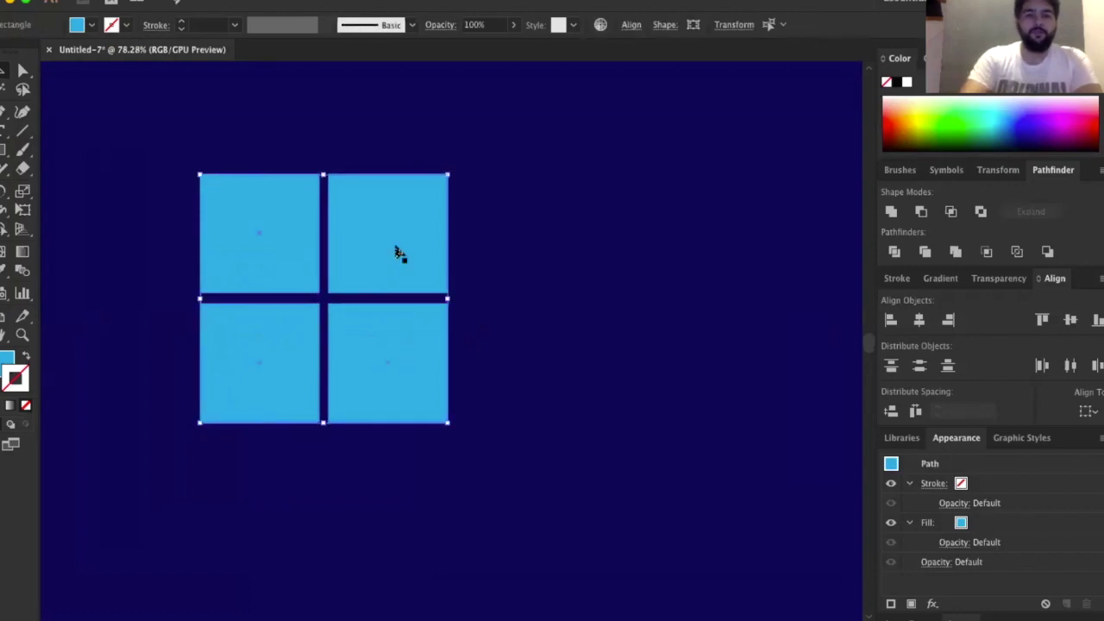
pyautogui.hotkey('ctrl', 'g')
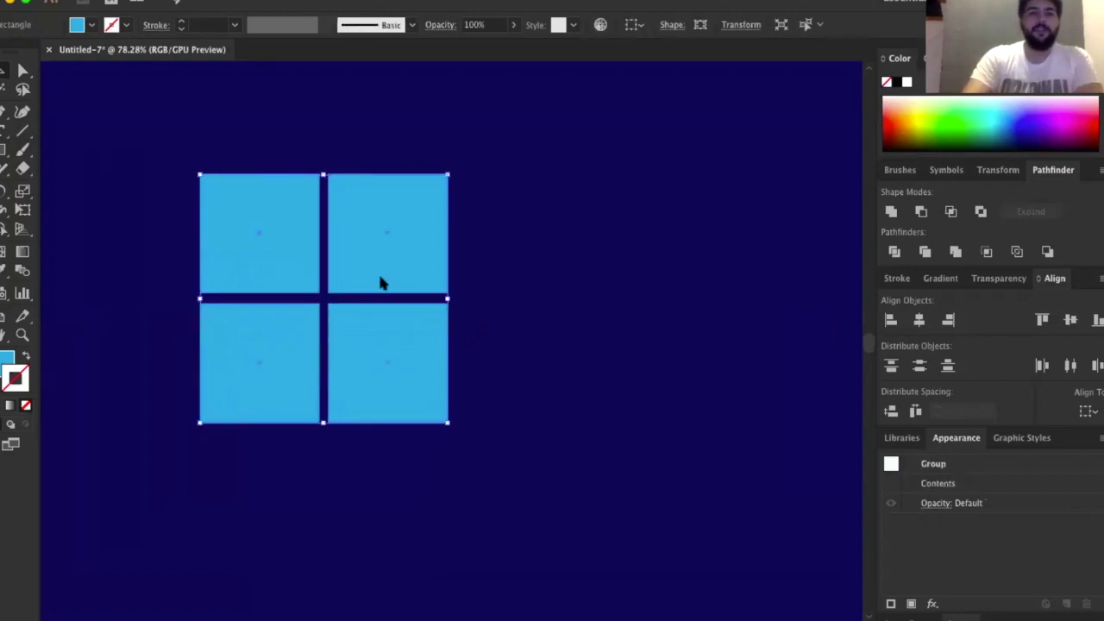
pyautogui.scroll(-1, 379, 284)
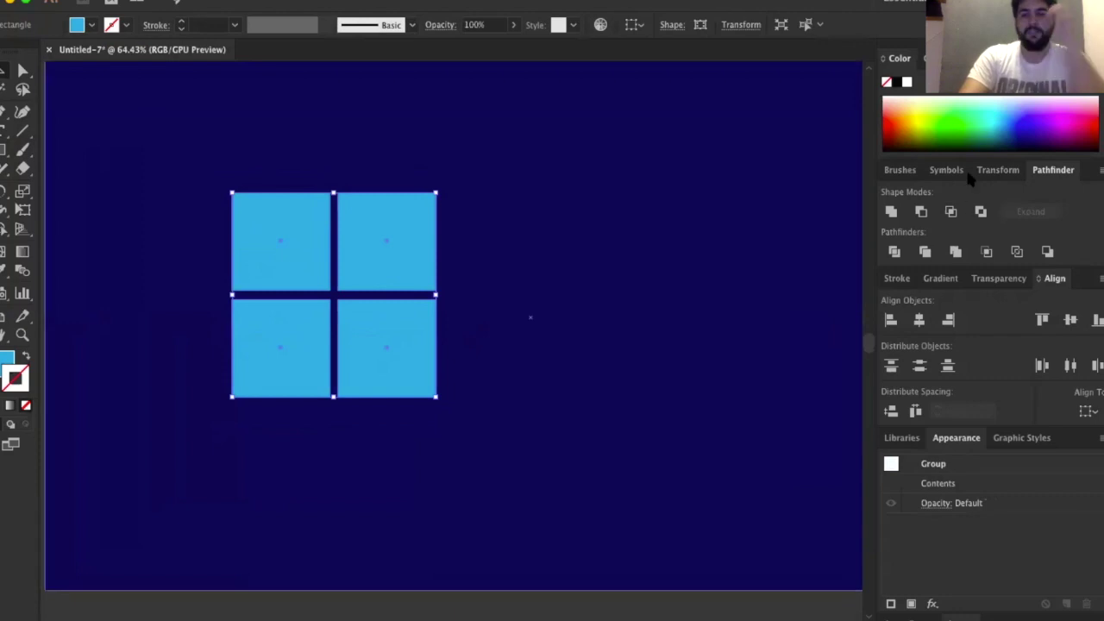
pyautogui.scroll(-1, 457, 357)
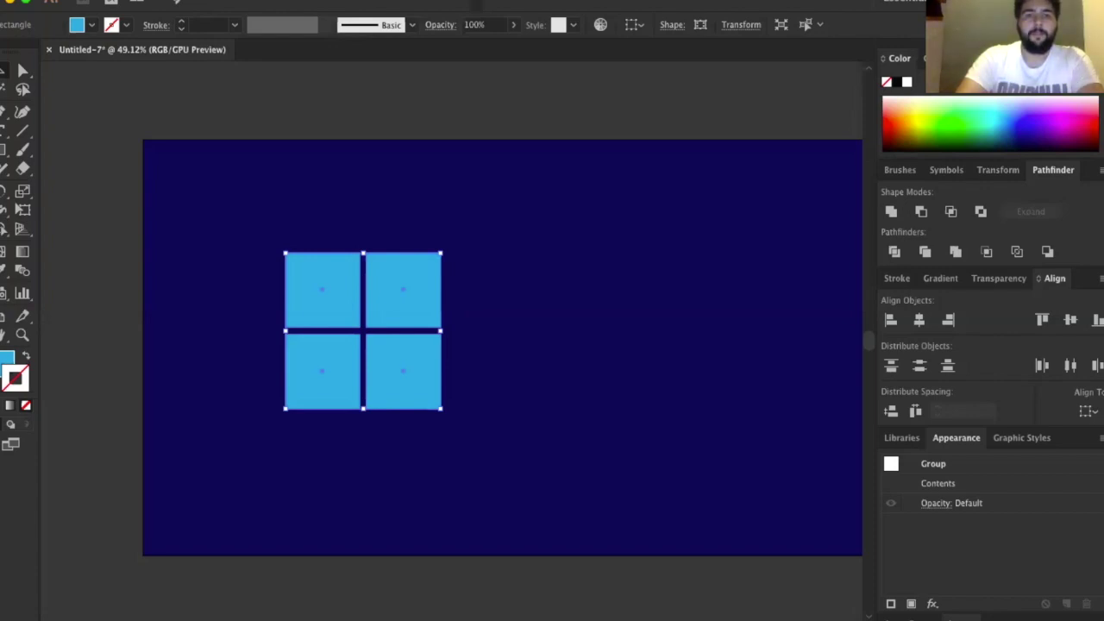
pyautogui.moveTo(465, 546)
pyautogui.mouseDown()
pyautogui.moveTo(572, 357)
pyautogui.moveTo(833, 201)
pyautogui.mouseUp()
# - Enlarge the Windows reference image and move it beside the squares
pyautogui.moveTo(651, 297); pyautogui.dragTo(635, 313)
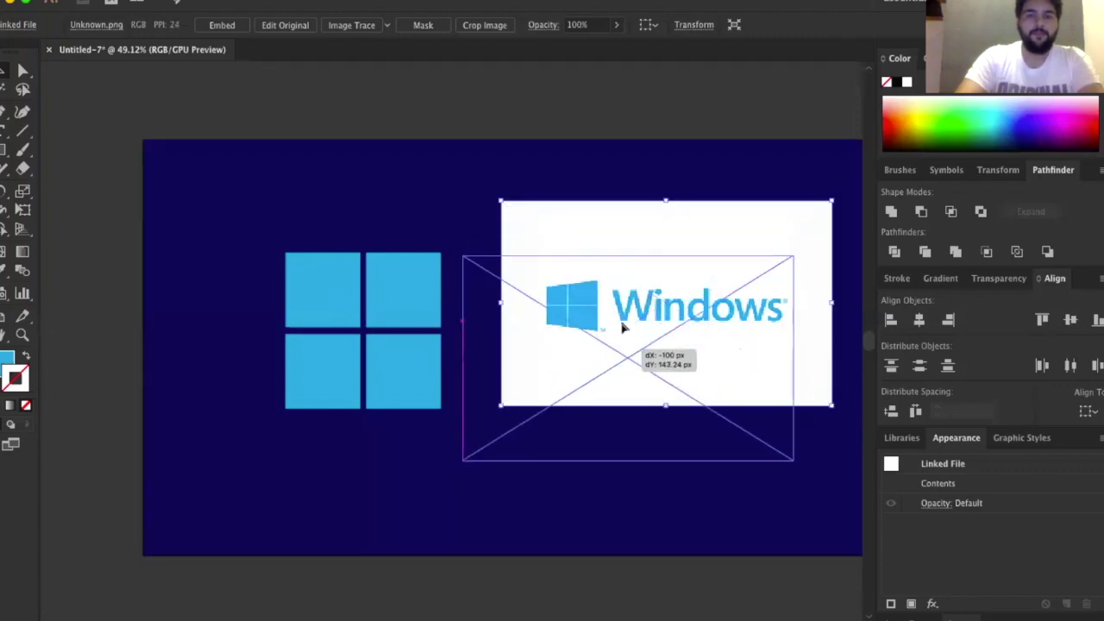
pyautogui.moveTo(815, 215); pyautogui.dragTo(858, 190)
pyautogui.moveTo(616, 248); pyautogui.dragTo(674, 247)
# - Nudge the two right-hand squares left to even the gap between squares
pyautogui.click(325, 299)
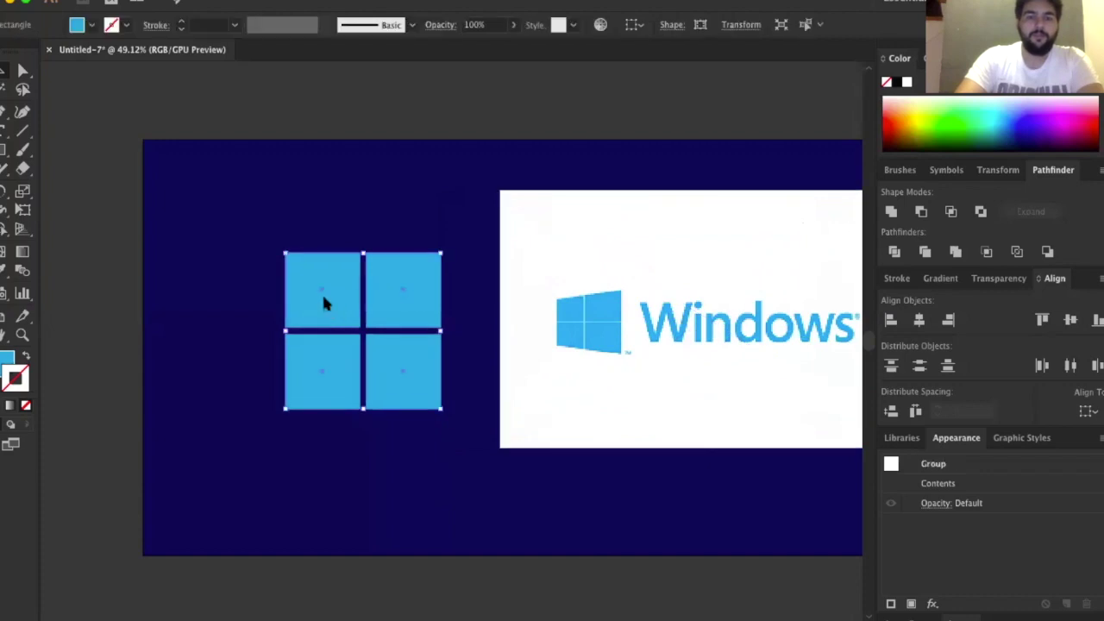
pyautogui.click(420, 185)
pyautogui.click(323, 289)
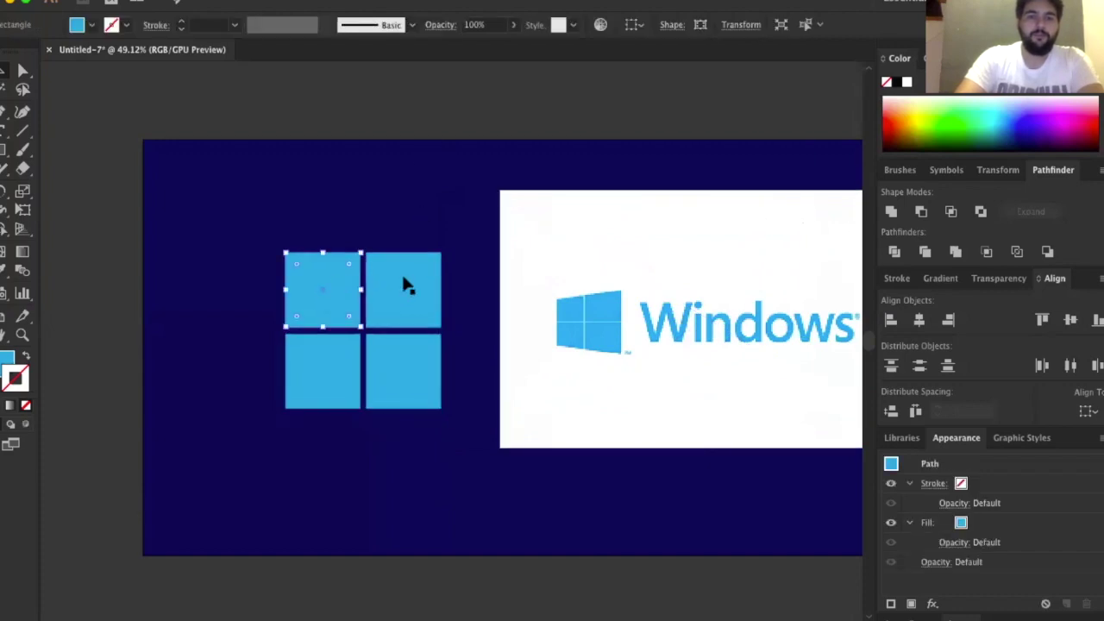
pyautogui.keyDown('shift'); pyautogui.click(403, 283); pyautogui.keyUp('shift')
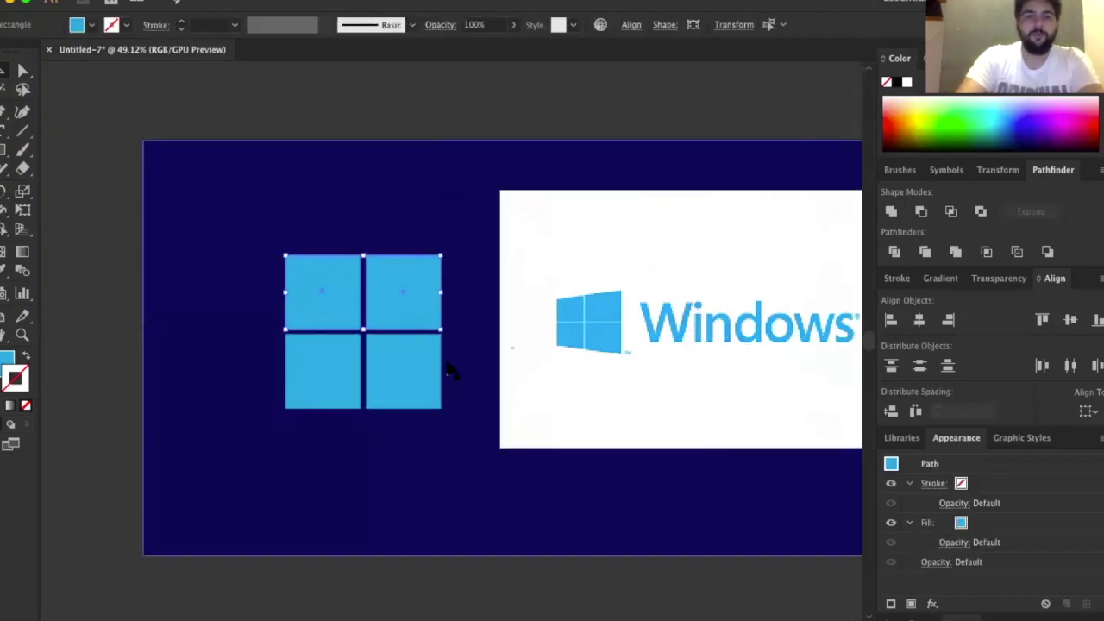
pyautogui.click(423, 369)
pyautogui.keyDown('shift'); pyautogui.click(413, 311); pyautogui.keyUp('shift')
pyautogui.press('Left')
pyautogui.press('Left')
pyautogui.press('Left')
pyautogui.click(592, 103)
pyautogui.scroll(2, 547, 301)
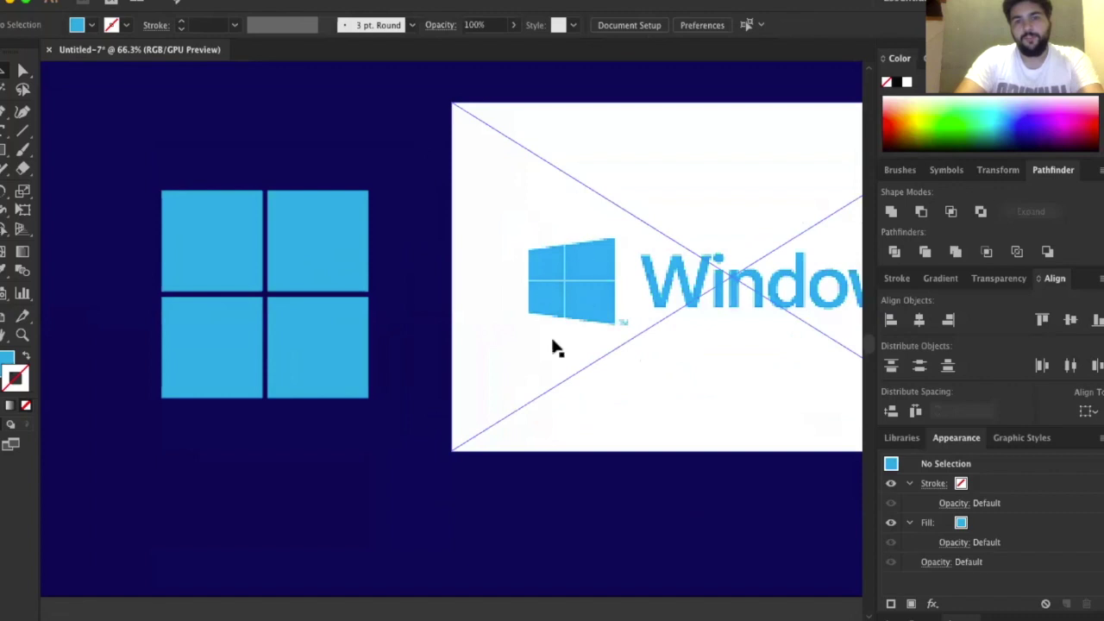
pyautogui.scroll(2, 596, 308)
pyautogui.scroll(-1, 604, 288)
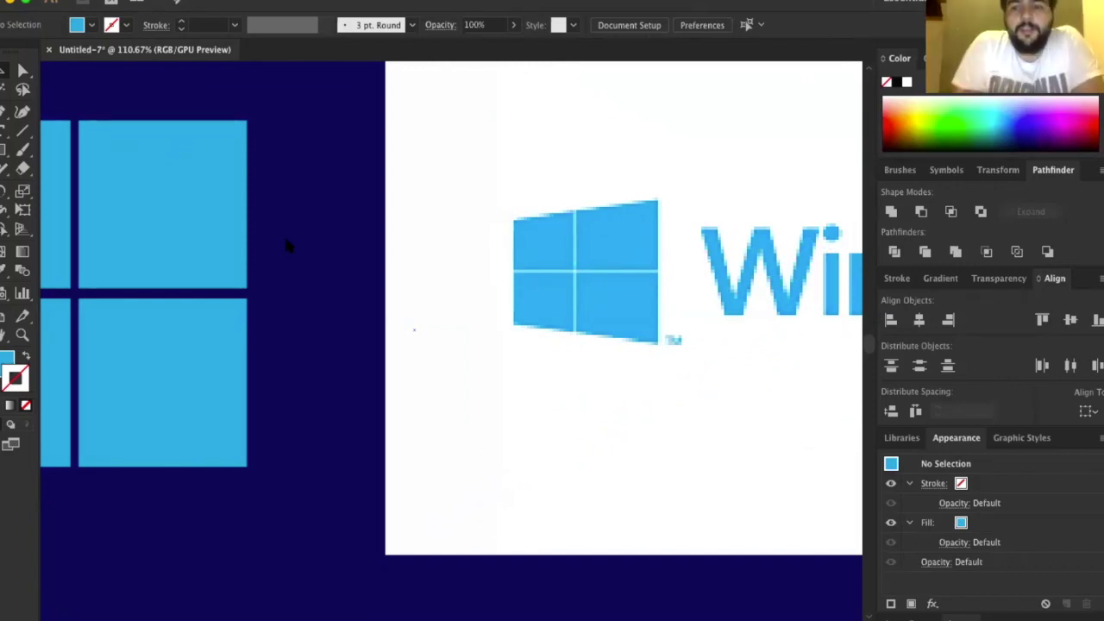
# - Select and group the four squares, then apply Envelope Distort Make with Warp
pyautogui.hotkey('ctrl', 'v')
pyautogui.click(417, 498)
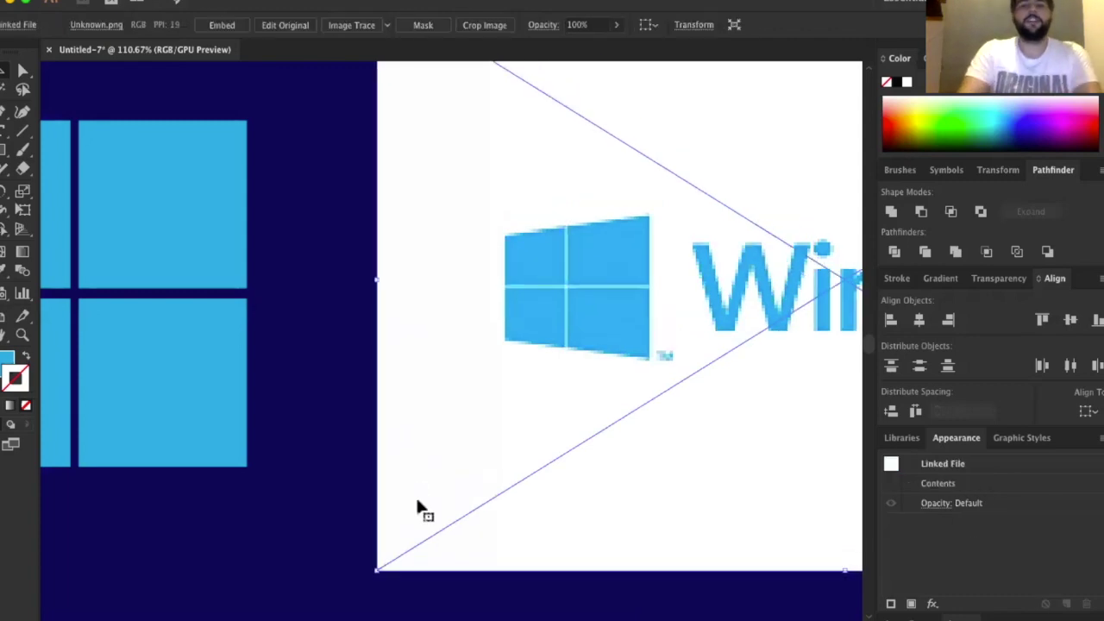
pyautogui.scroll(-3, 479, 399)
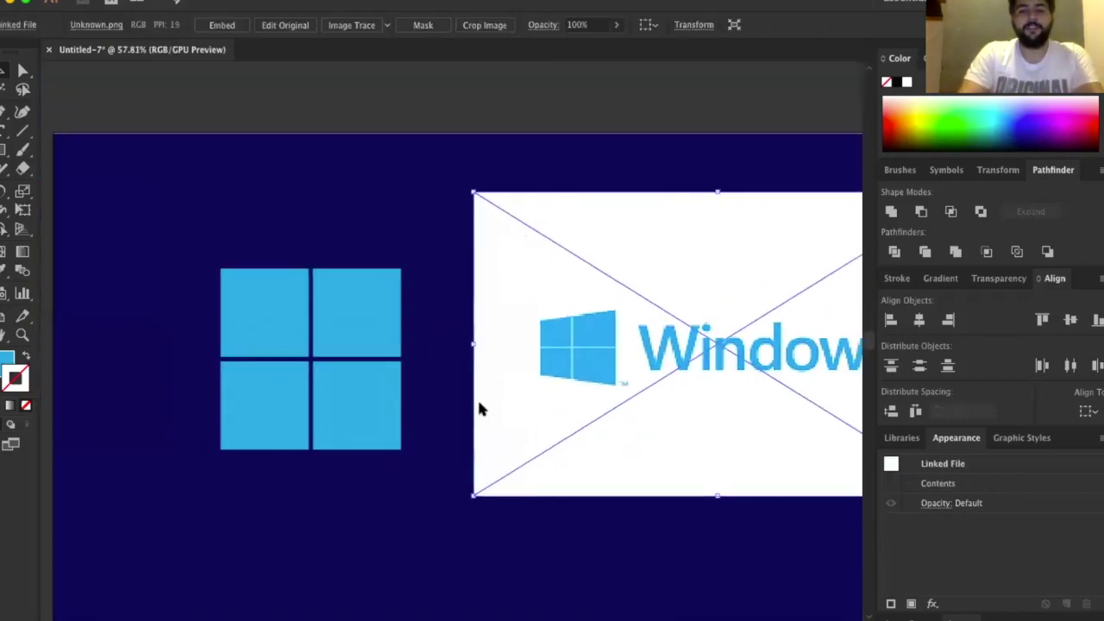
pyautogui.scroll(2, 479, 407)
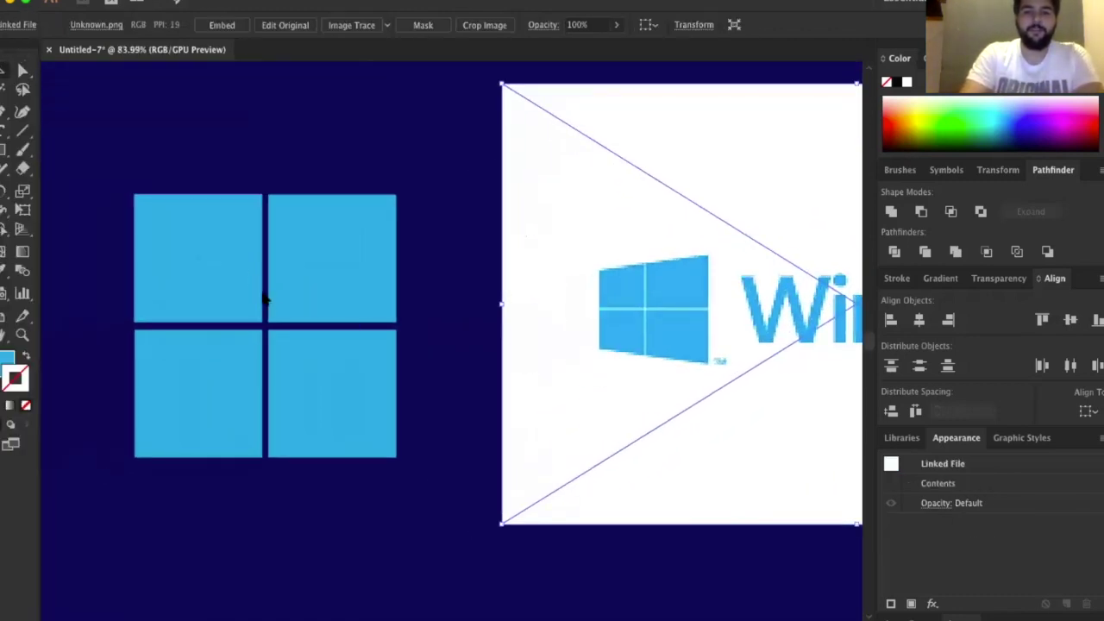
pyautogui.click(254, 283)
pyautogui.keyDown('shift'); pyautogui.click(318, 288); pyautogui.keyUp('shift')
pyautogui.hotkey('ctrl', 'a')
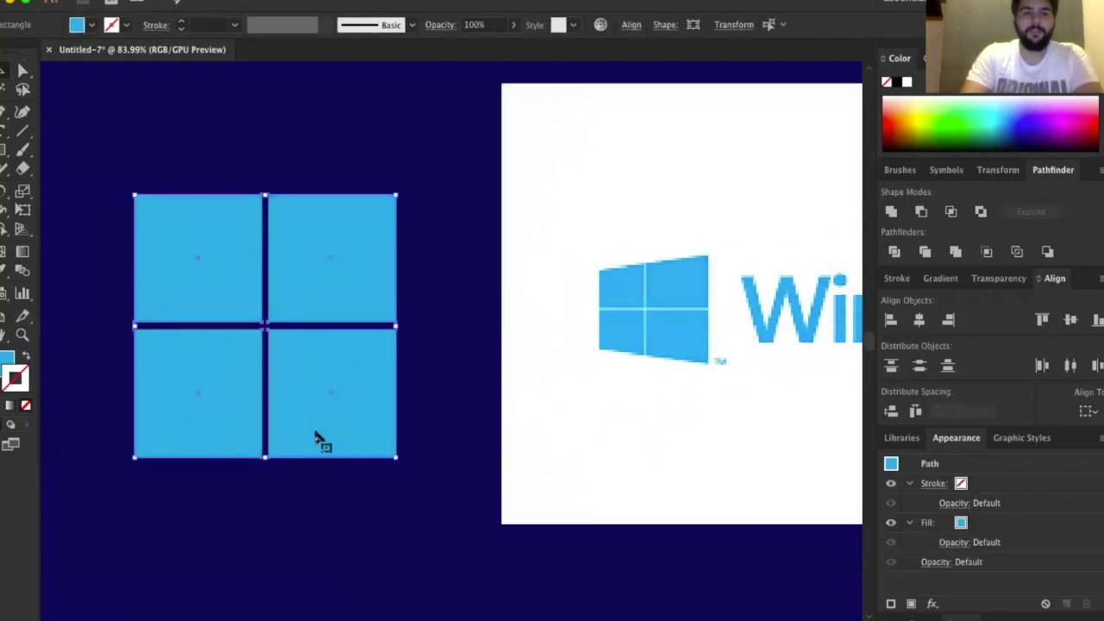
pyautogui.hotkey('ctrl', 'g')
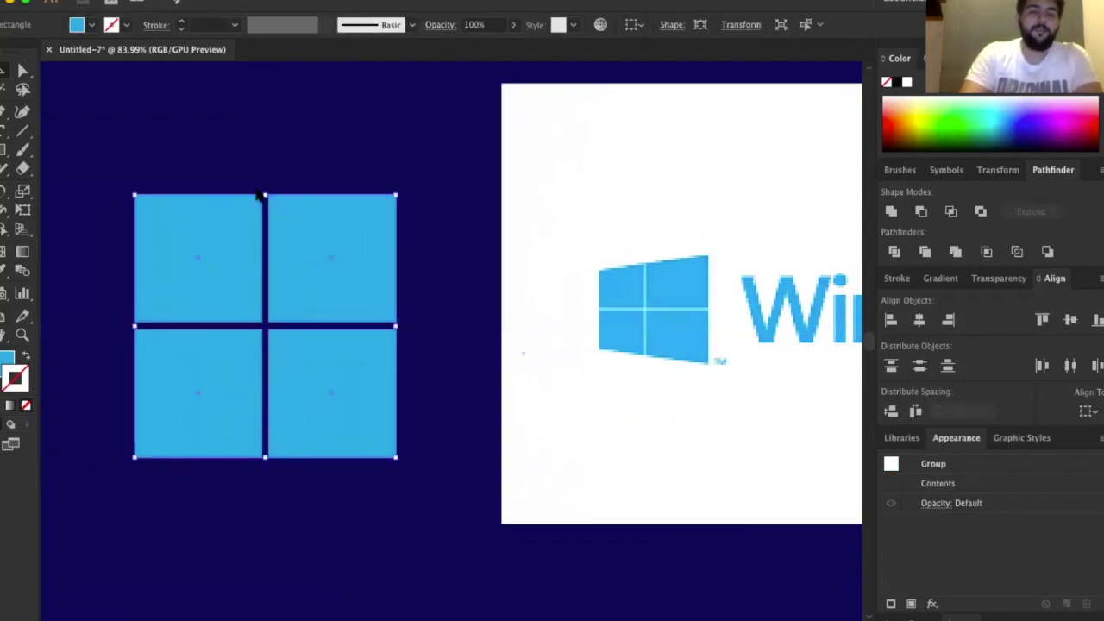
pyautogui.click(207, 1)
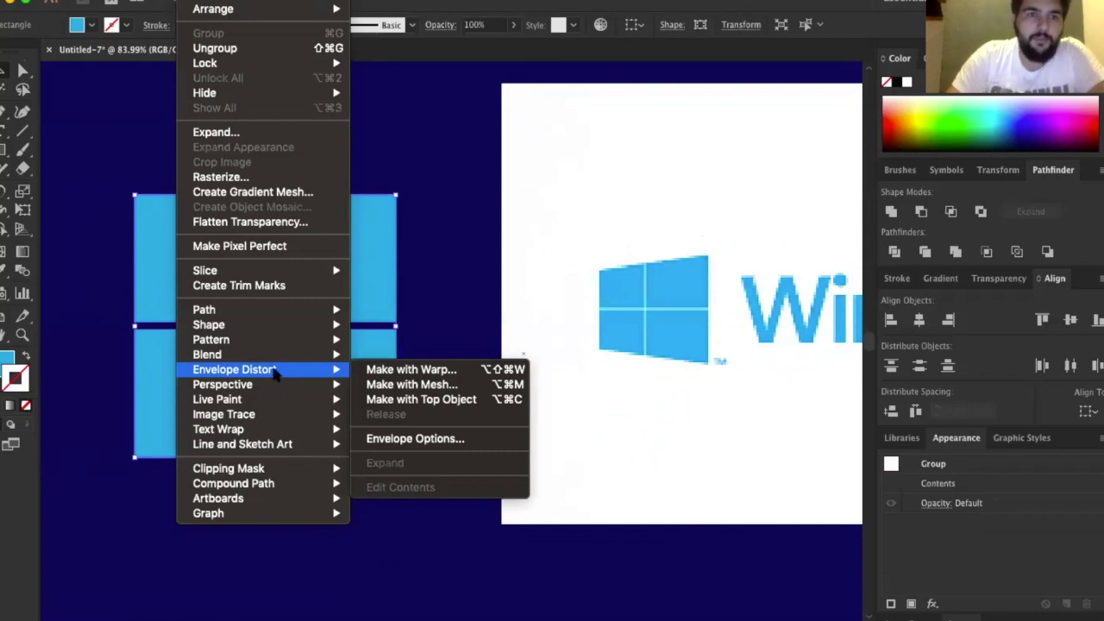
pyautogui.moveTo(235, 369)
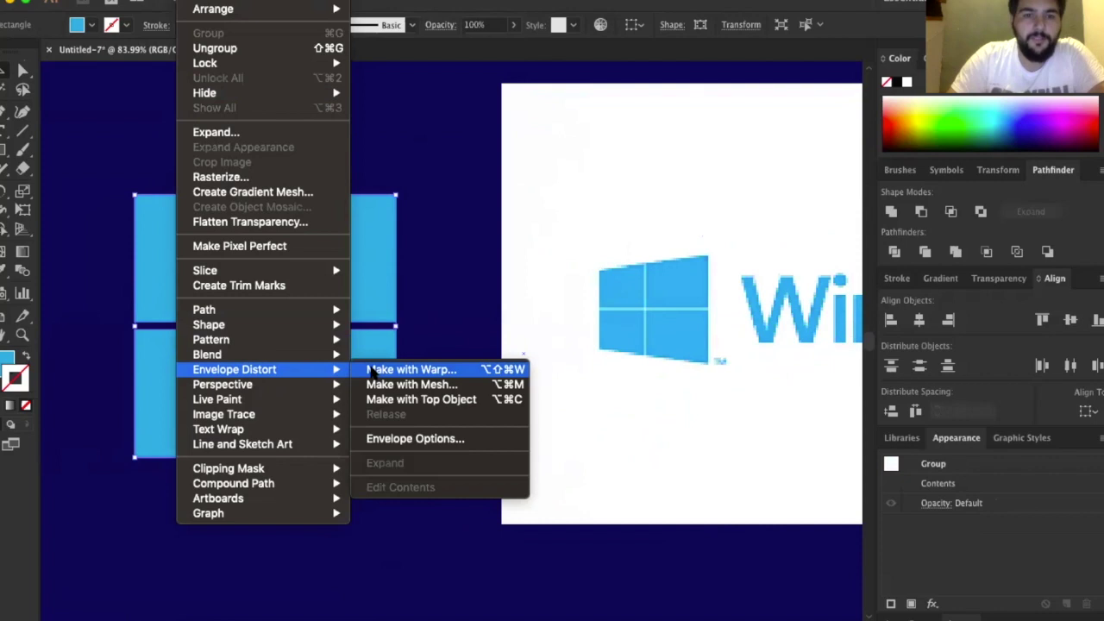
pyautogui.click(371, 369)
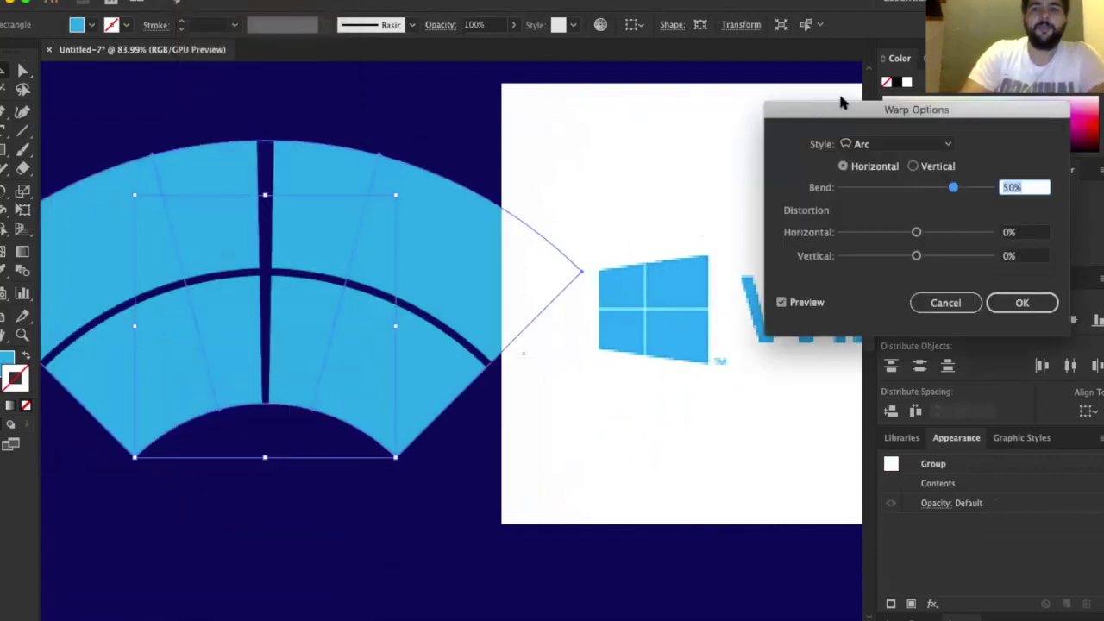
# - Set the Arc warp to 0% bend, 15% horizontal and 0% vertical distortion
pyautogui.moveTo(841, 110); pyautogui.dragTo(565, 95)
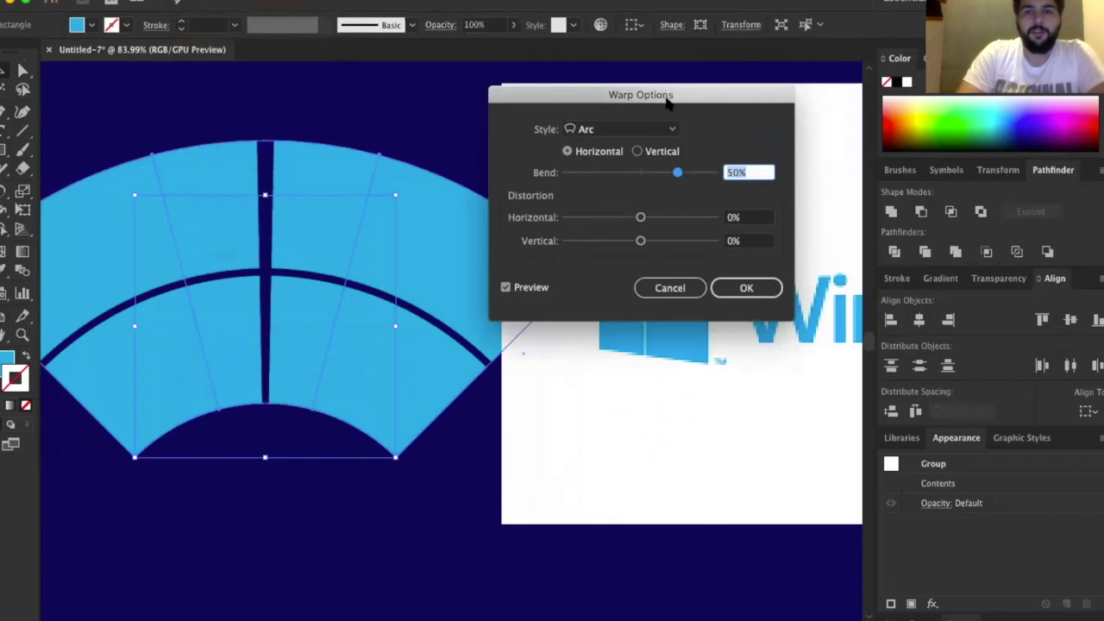
pyautogui.moveTo(667, 101); pyautogui.dragTo(749, 15)
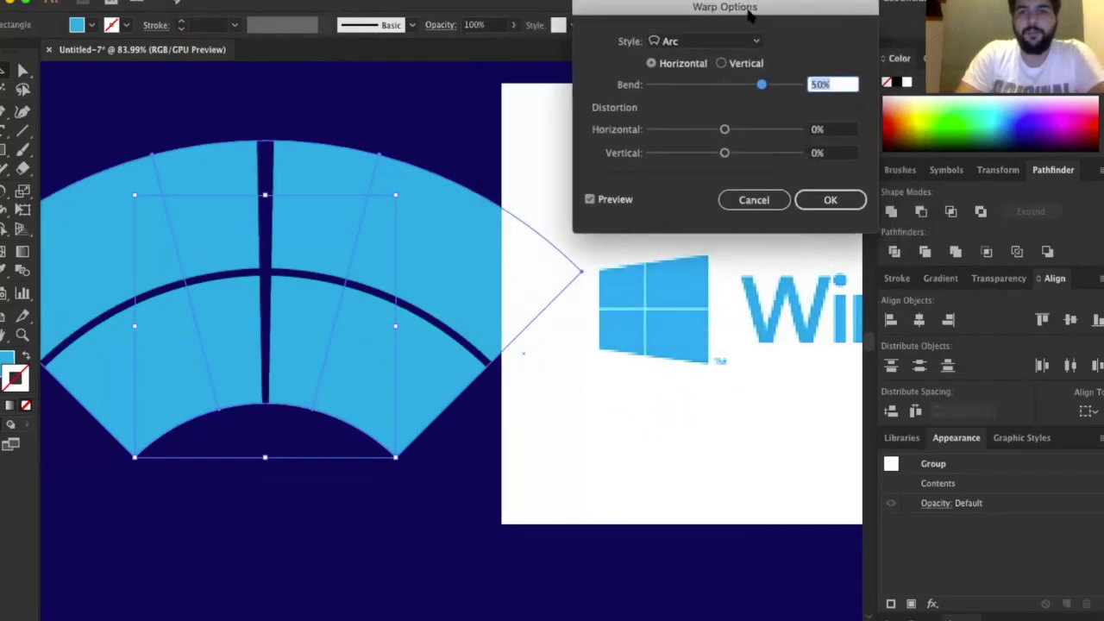
pyautogui.moveTo(719, 85)
pyautogui.mouseDown()
pyautogui.moveTo(763, 86)
pyautogui.moveTo(720, 89)
pyautogui.mouseUp()
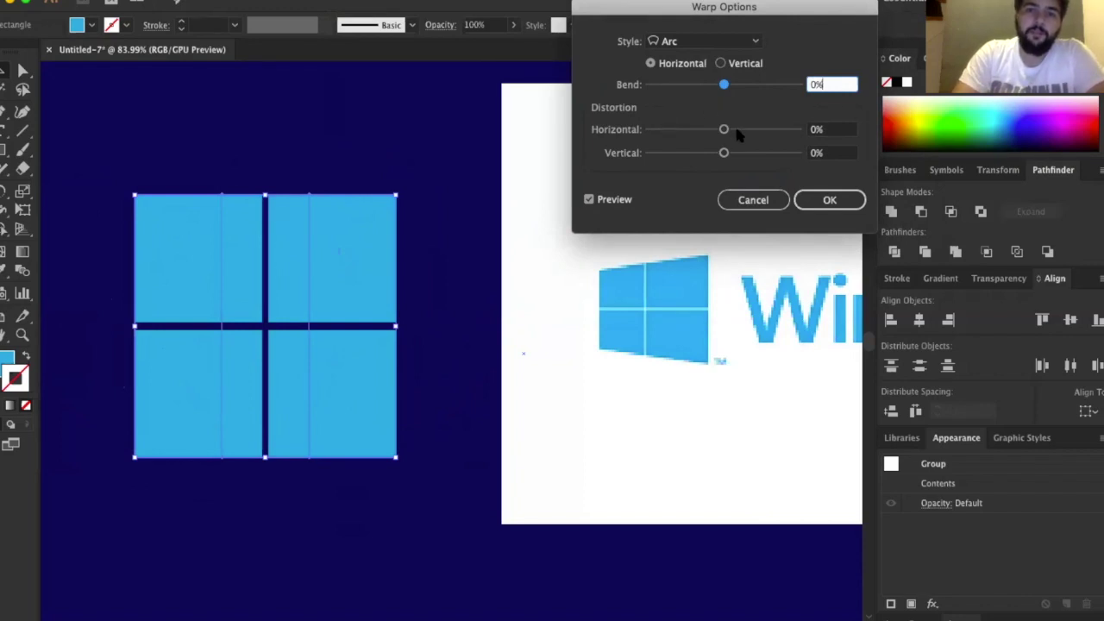
pyautogui.moveTo(732, 128); pyautogui.dragTo(734, 129)
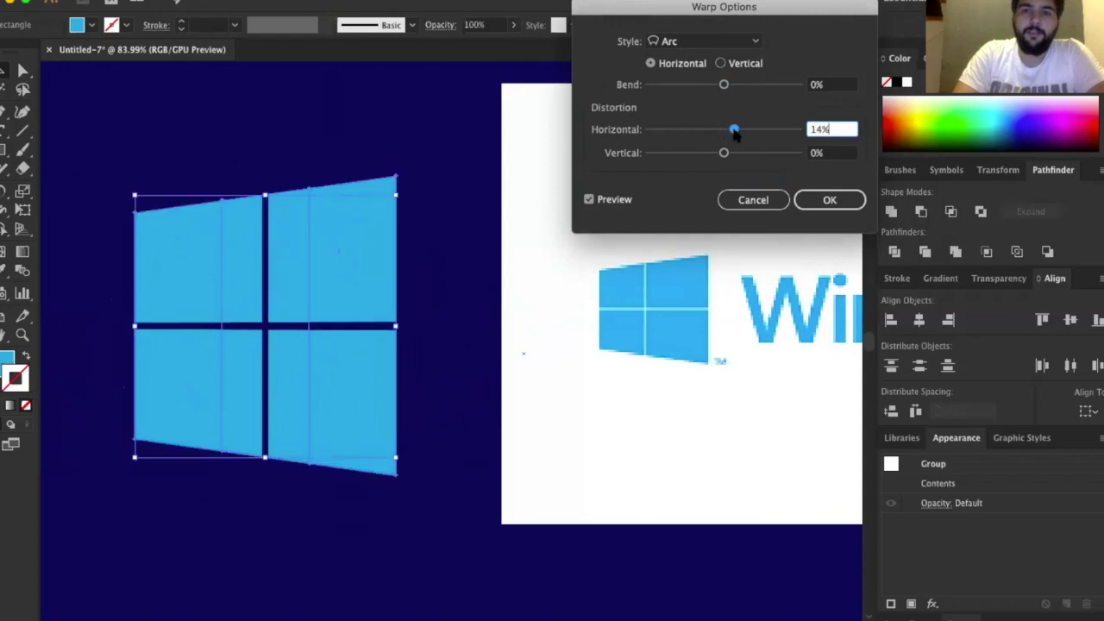
pyautogui.moveTo(734, 129)
pyautogui.mouseDown()
pyautogui.moveTo(699, 153)
pyautogui.moveTo(727, 153)
pyautogui.mouseUp()
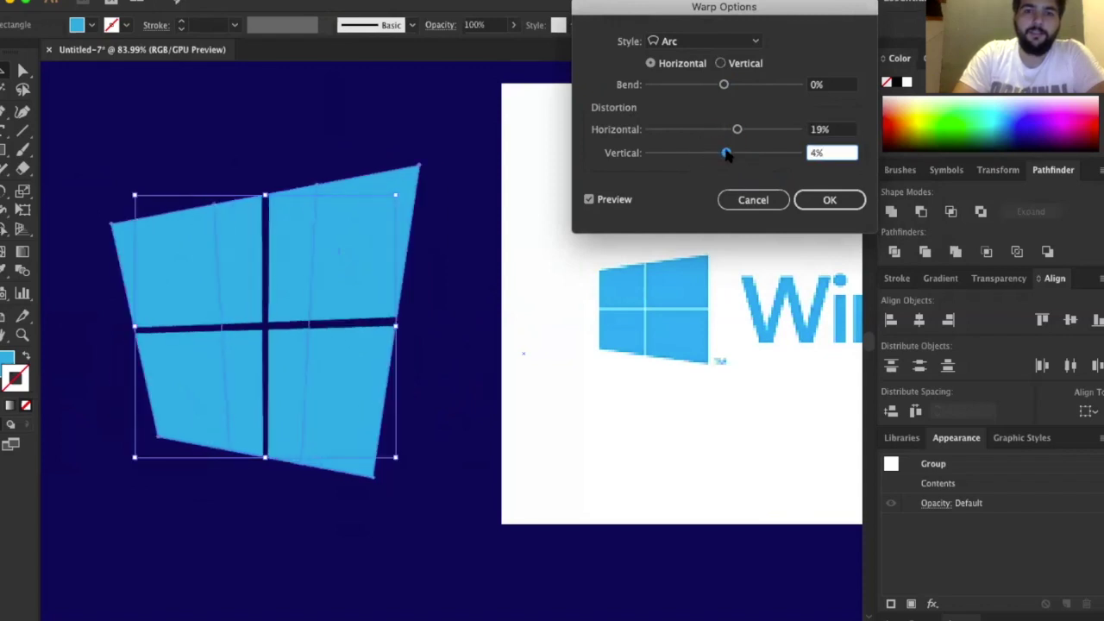
pyautogui.moveTo(727, 154); pyautogui.dragTo(736, 129)
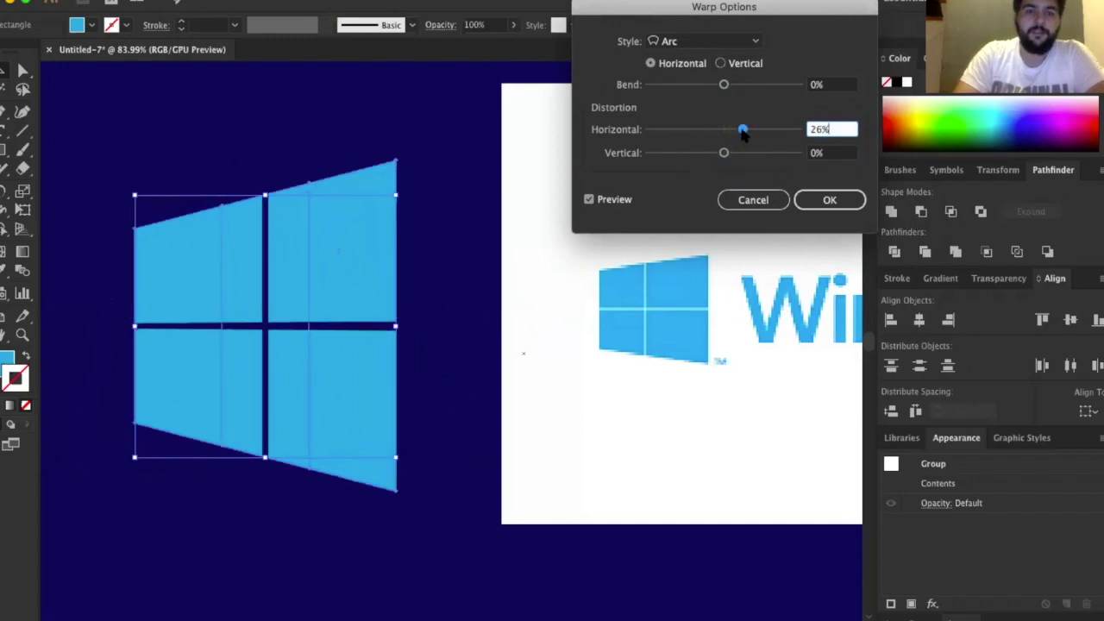
pyautogui.moveTo(736, 130); pyautogui.dragTo(735, 130)
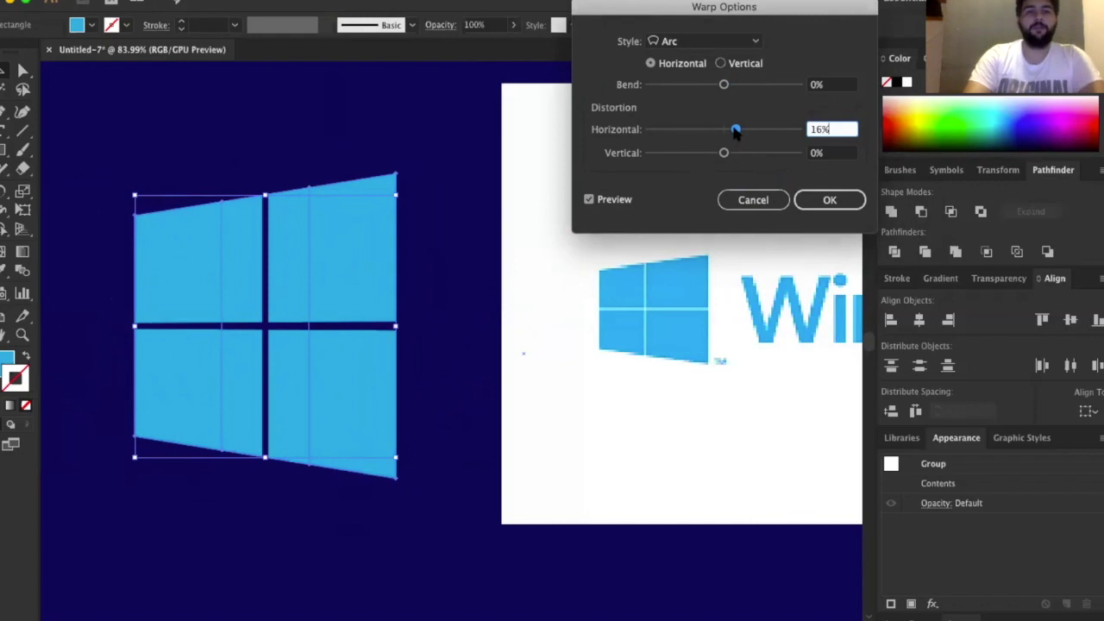
pyautogui.moveTo(734, 129); pyautogui.dragTo(735, 129)
pyautogui.click(828, 199)
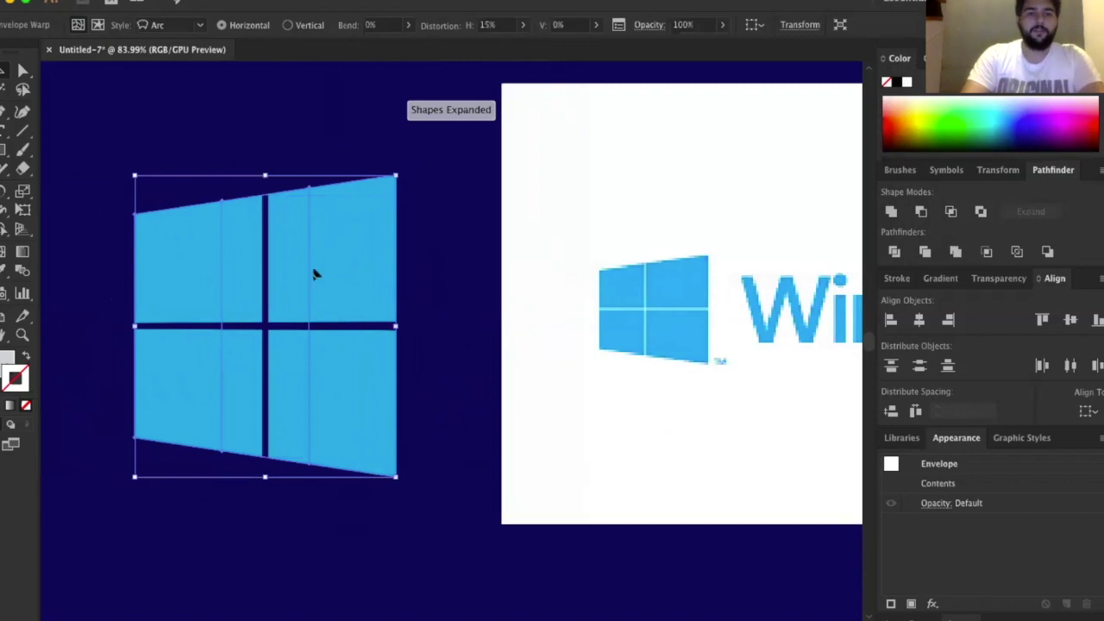
# - Move the warped logo over the reference image, bring it forward, and scale and align it to the reference logo
pyautogui.moveTo(315, 274); pyautogui.dragTo(646, 246)
pyautogui.click(646, 250)
pyautogui.hscroll(5, 659, 256)
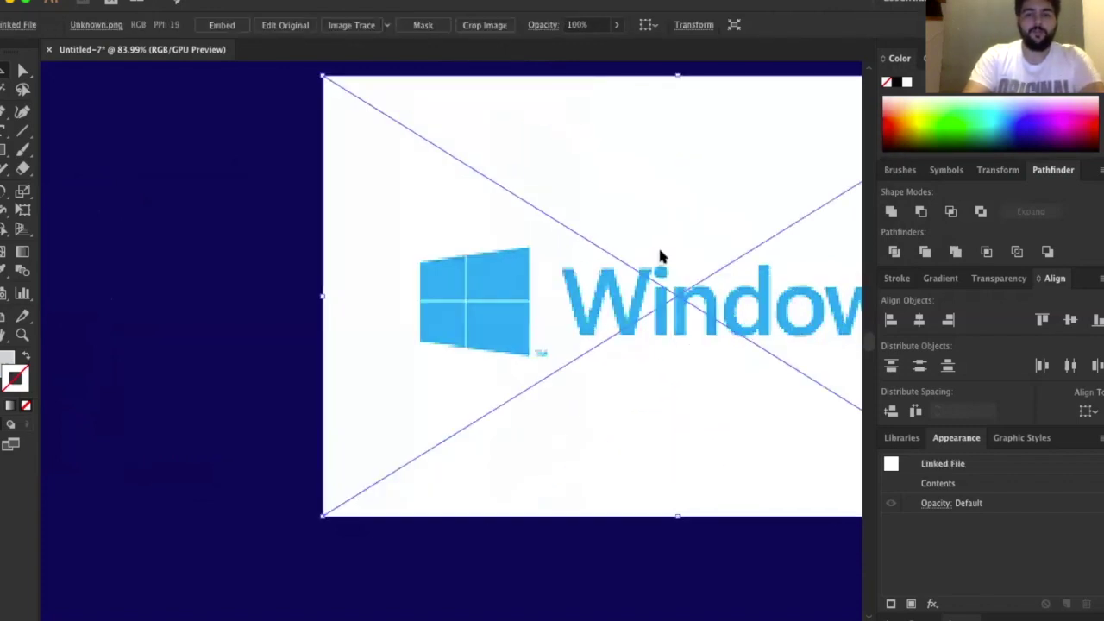
pyautogui.hotkey('ctrl', 'shift', '[')
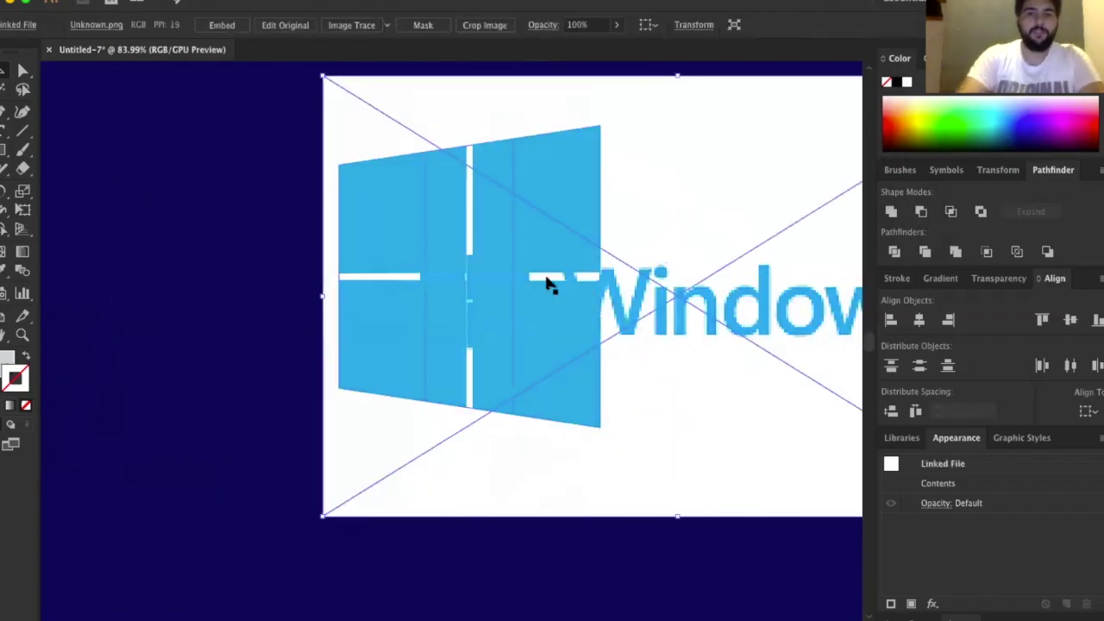
pyautogui.click(546, 276)
pyautogui.moveTo(602, 131); pyautogui.dragTo(492, 259)
pyautogui.scroll(3, 528, 224)
pyautogui.moveTo(440, 207); pyautogui.dragTo(442, 244)
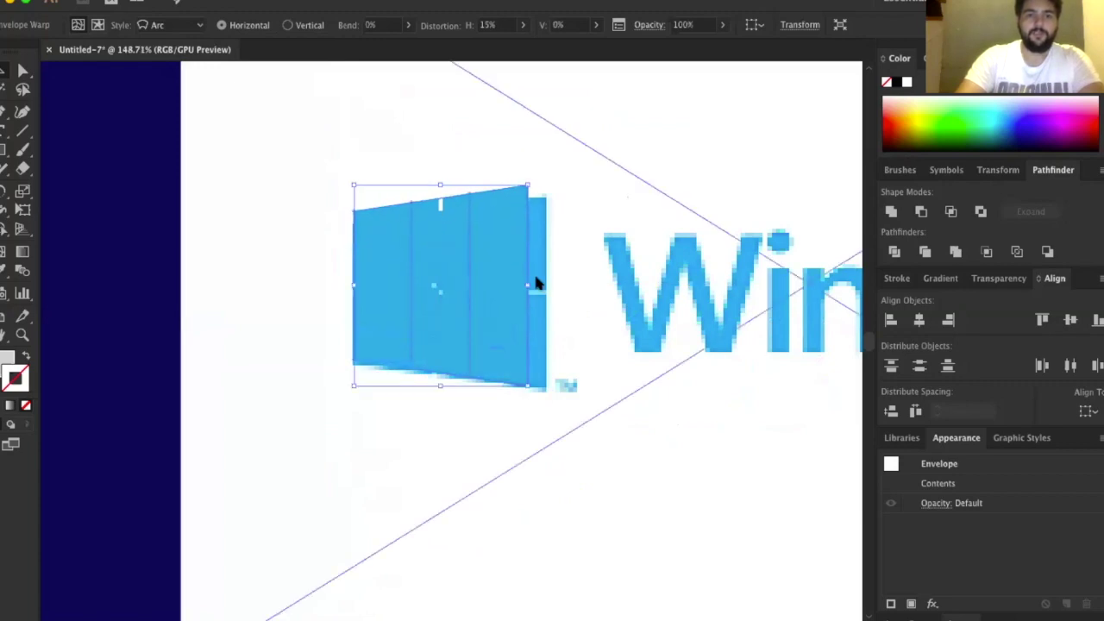
pyautogui.moveTo(449, 185); pyautogui.dragTo(449, 197)
# - Place a copy of the warped logo on the dark background and check the selection
pyautogui.hotkey('ctrl', '-')
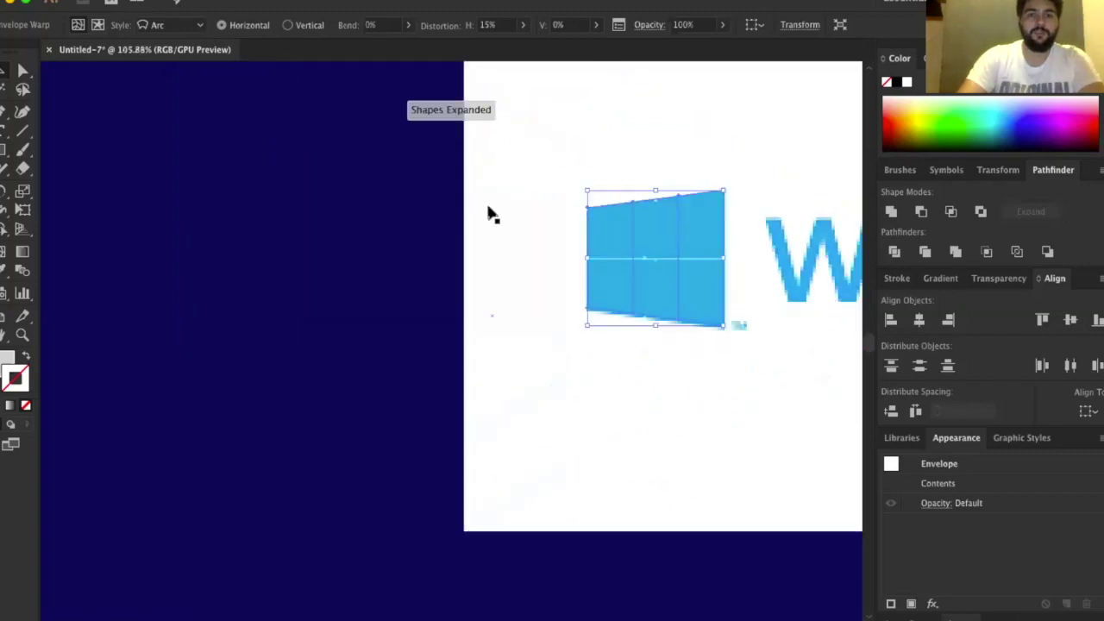
pyautogui.moveTo(643, 241); pyautogui.dragTo(319, 254)
pyautogui.hotkey('ctrl', '-')
pyautogui.hotkey('ctrl', '-')
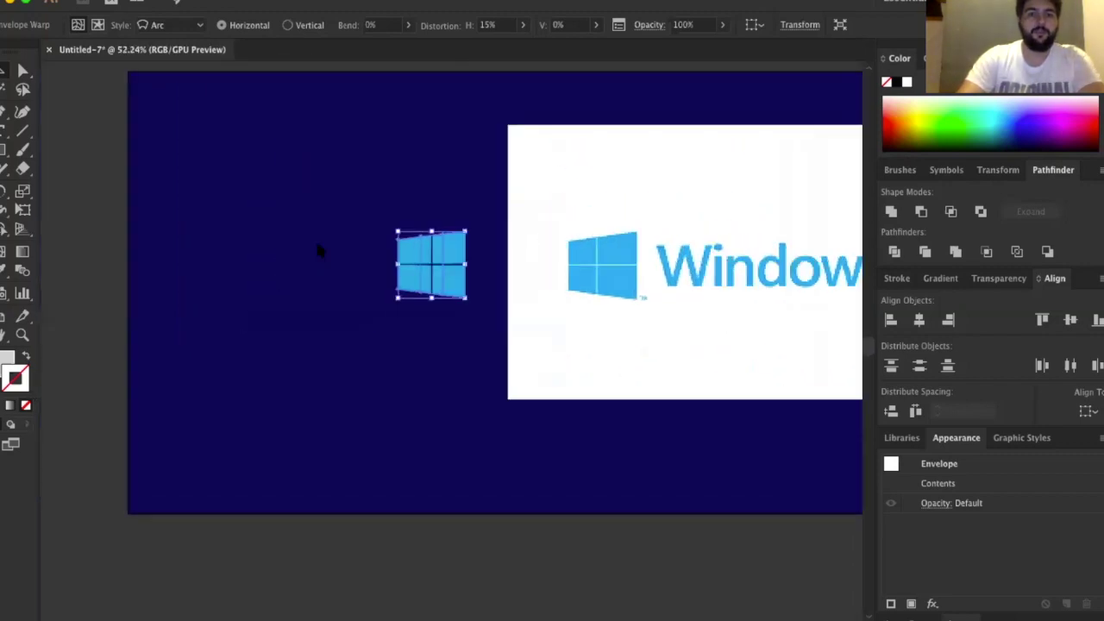
pyautogui.click(500, 316)
pyautogui.scroll(5, 503, 318)
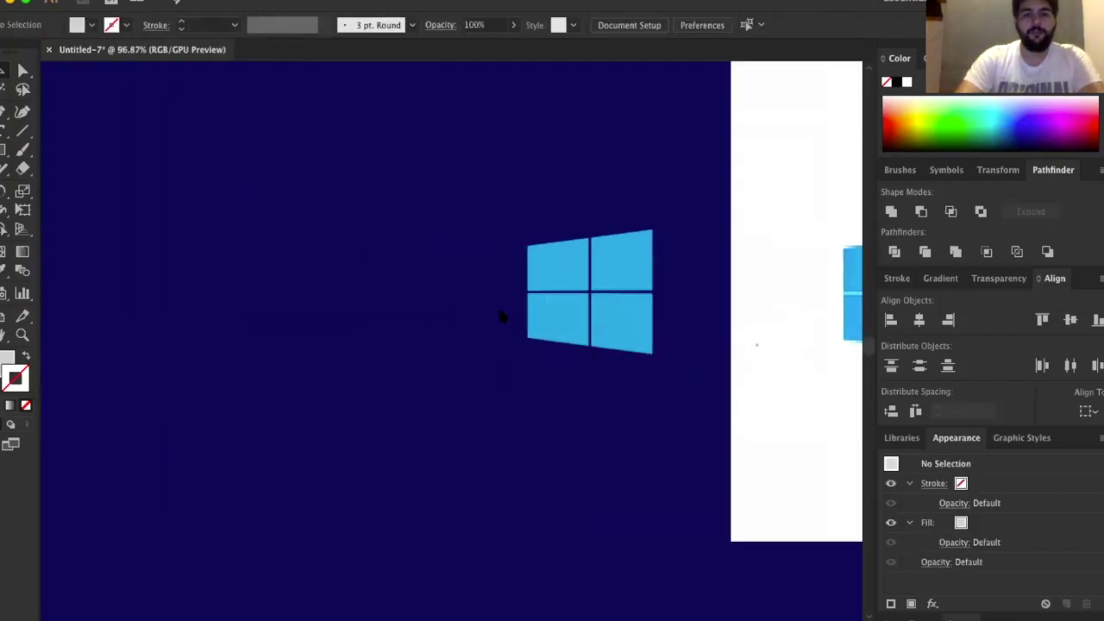
pyautogui.hscroll(5, 396, 285)
pyautogui.click(296, 249)
pyautogui.click(326, 222)
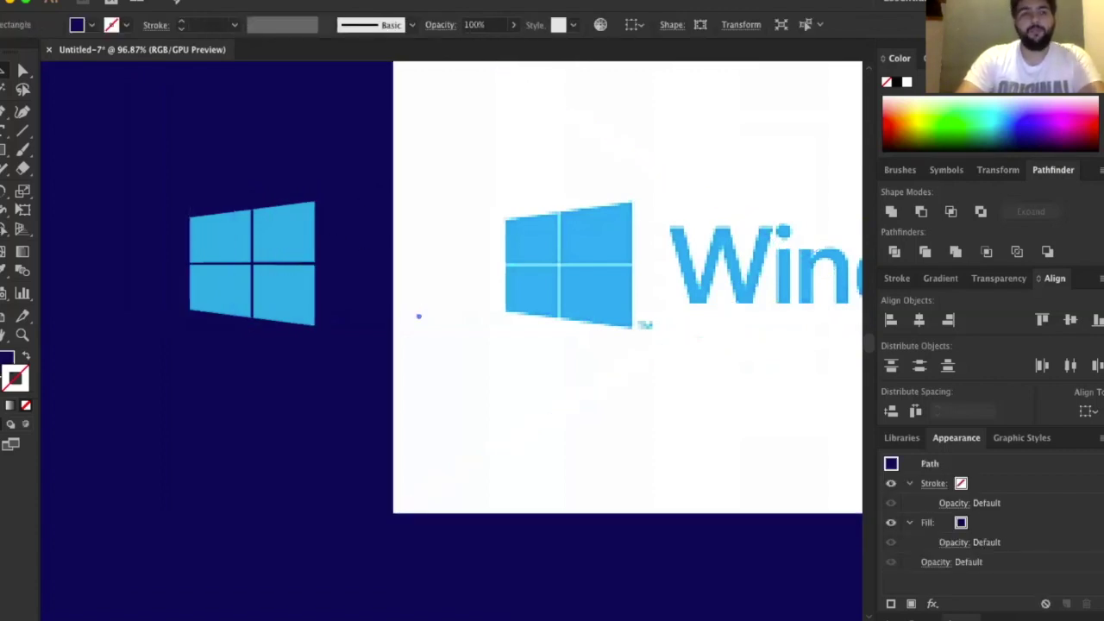
pyautogui.click(246, 235)
pyautogui.scroll(3, 247, 236)
pyautogui.hscroll(-3, 247, 235)
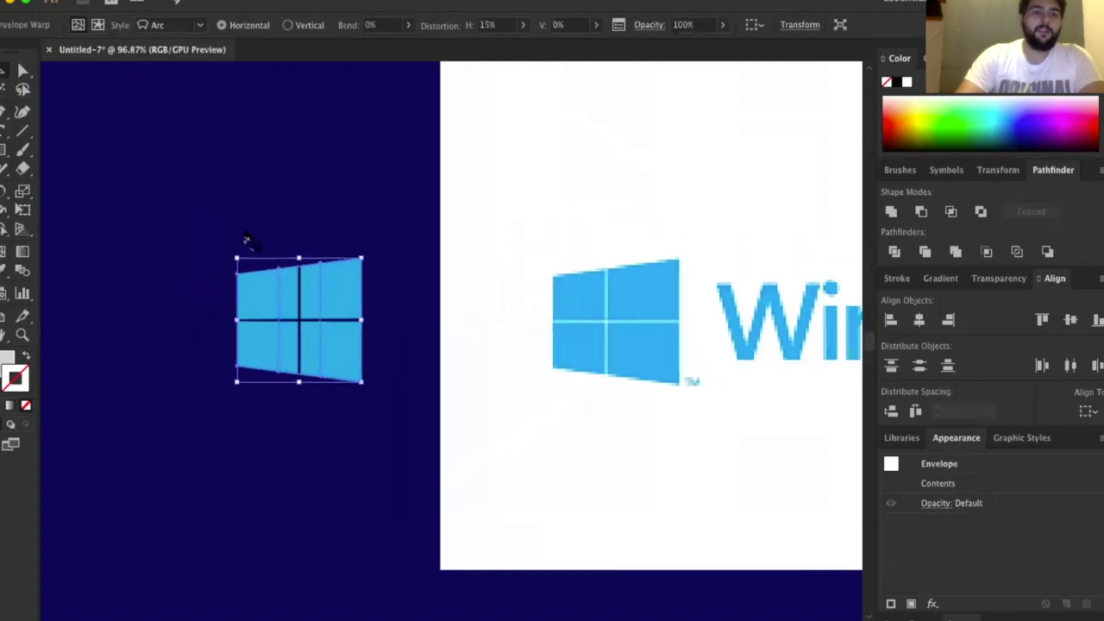
# - Undo the warp so the logo is back to four flat squares
pyautogui.hotkey('ctrl', 'z')
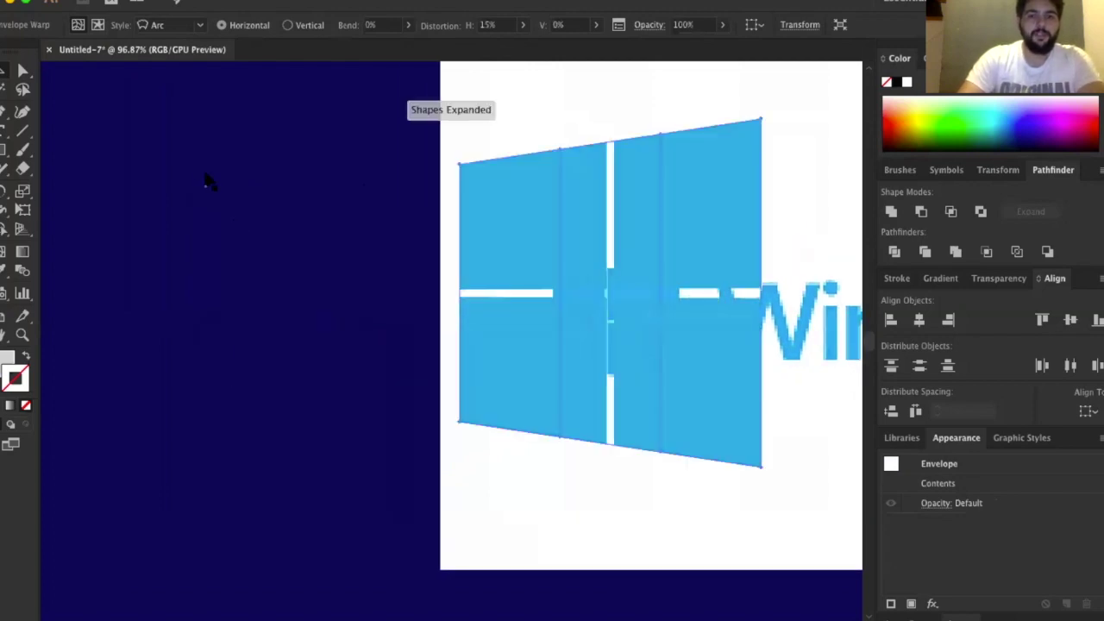
pyautogui.hotkey('ctrl', 'z')
pyautogui.hotkey('ctrl', '-')
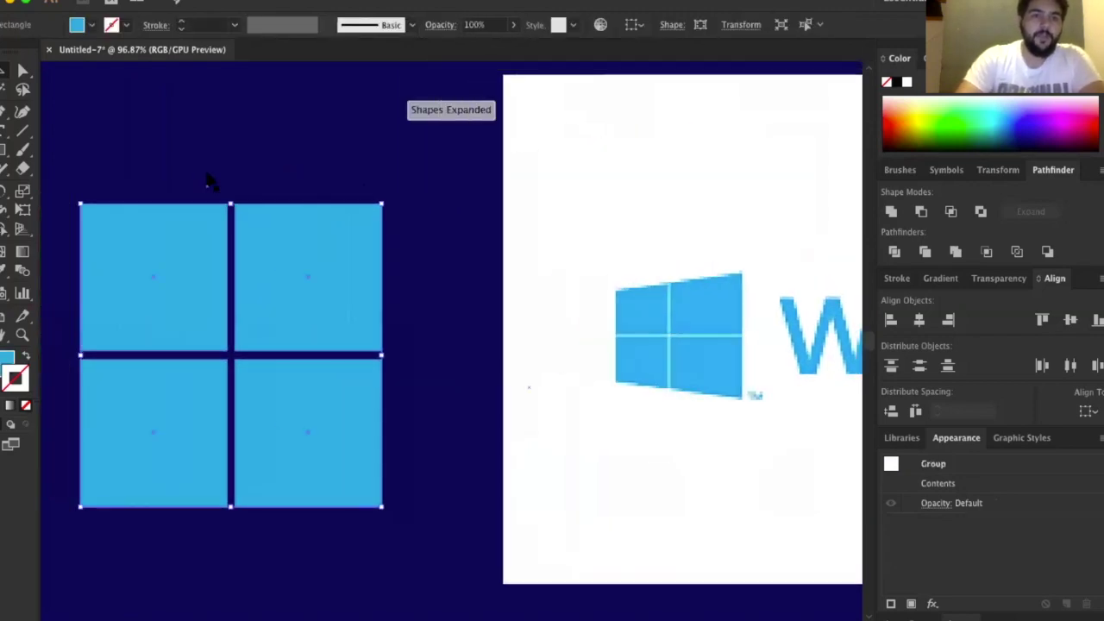
pyautogui.scroll(-3, 207, 179)
pyautogui.hscroll(2, 340, 227)
# - Move the Windows reference image further right and select the four-square logo group
pyautogui.click(414, 256)
pyautogui.moveTo(414, 256); pyautogui.dragTo(862, 271)
pyautogui.hotkey('ctrl', '+')
pyautogui.click(180, 294)
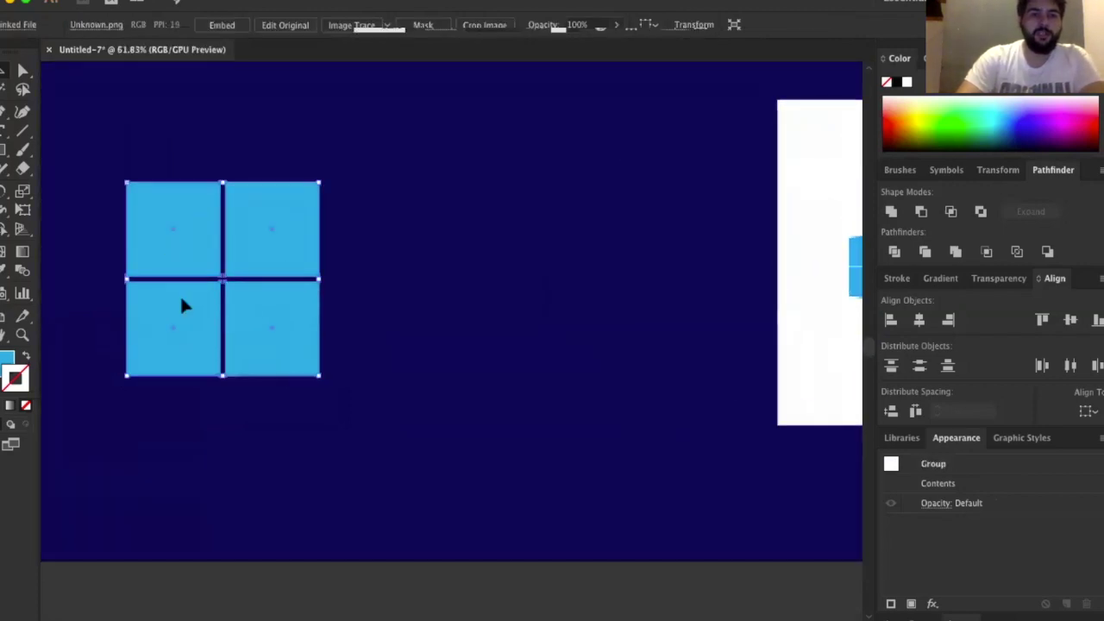
pyautogui.click(207, 1)
pyautogui.moveTo(209, 324)
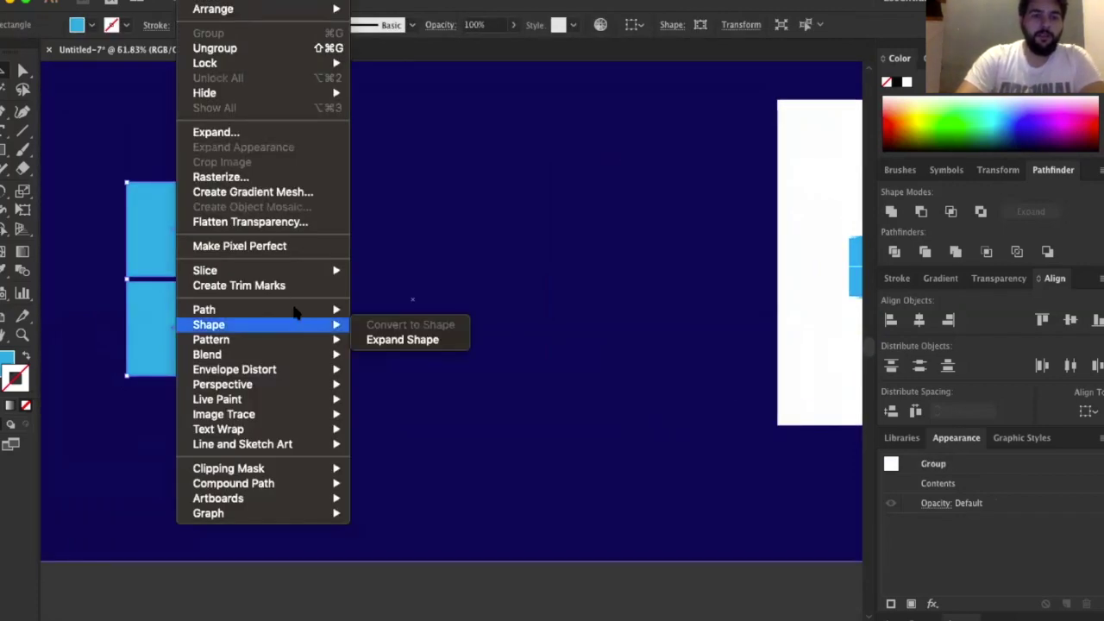
# - Start a warp envelope on the logo and try the Arc Lower style with different bend values
pyautogui.moveTo(235, 369)
pyautogui.click(402, 374)
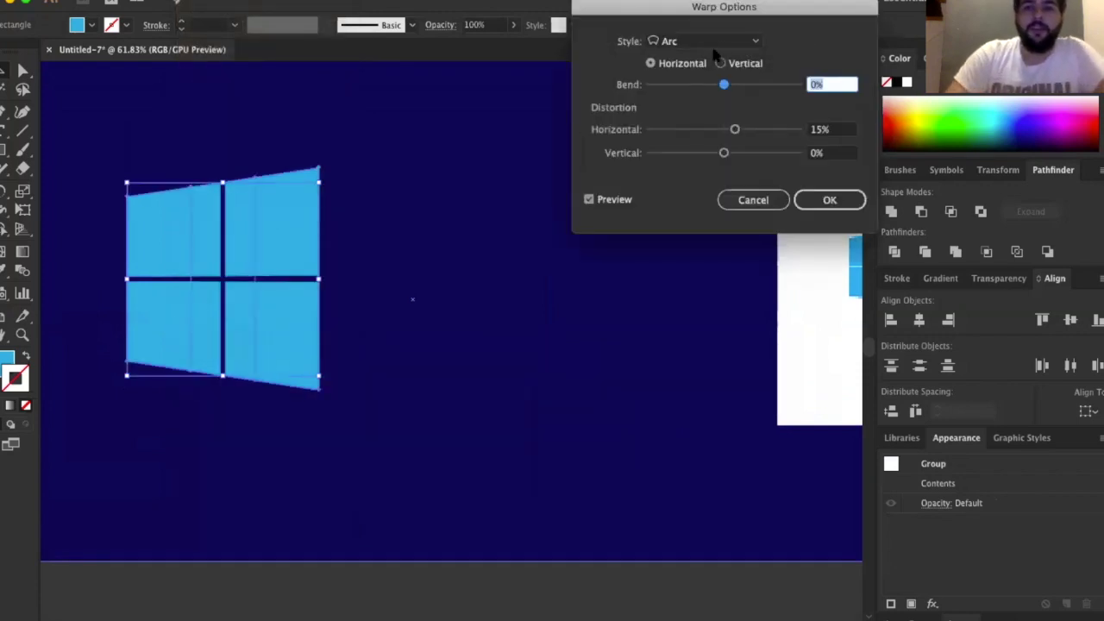
pyautogui.moveTo(748, 12); pyautogui.dragTo(672, 180)
pyautogui.click(643, 210)
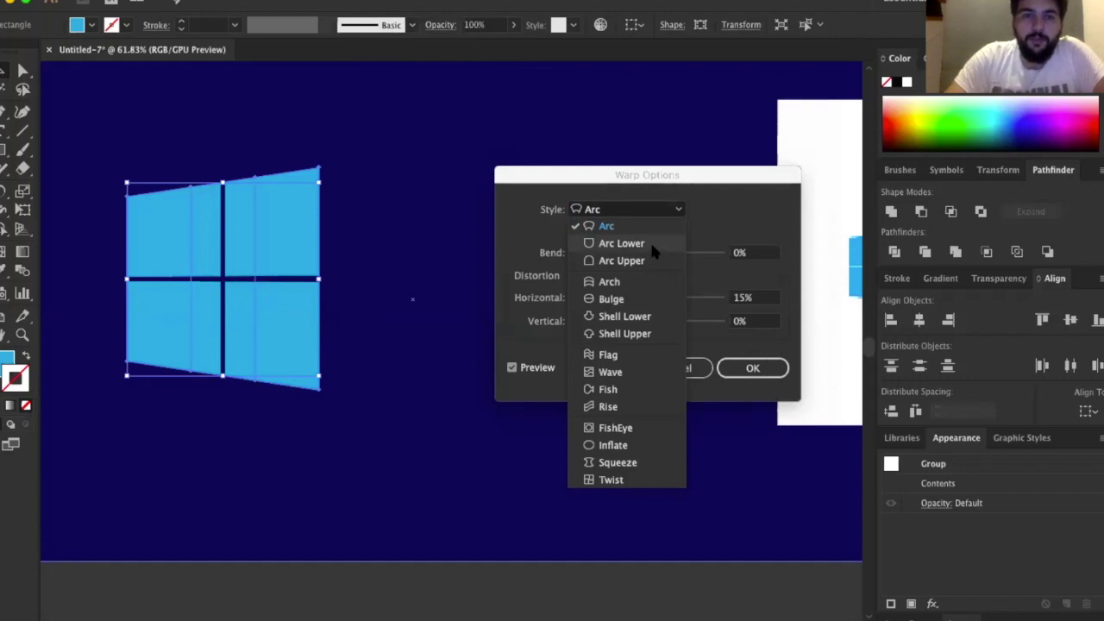
pyautogui.click(651, 244)
pyautogui.moveTo(647, 252); pyautogui.dragTo(679, 252)
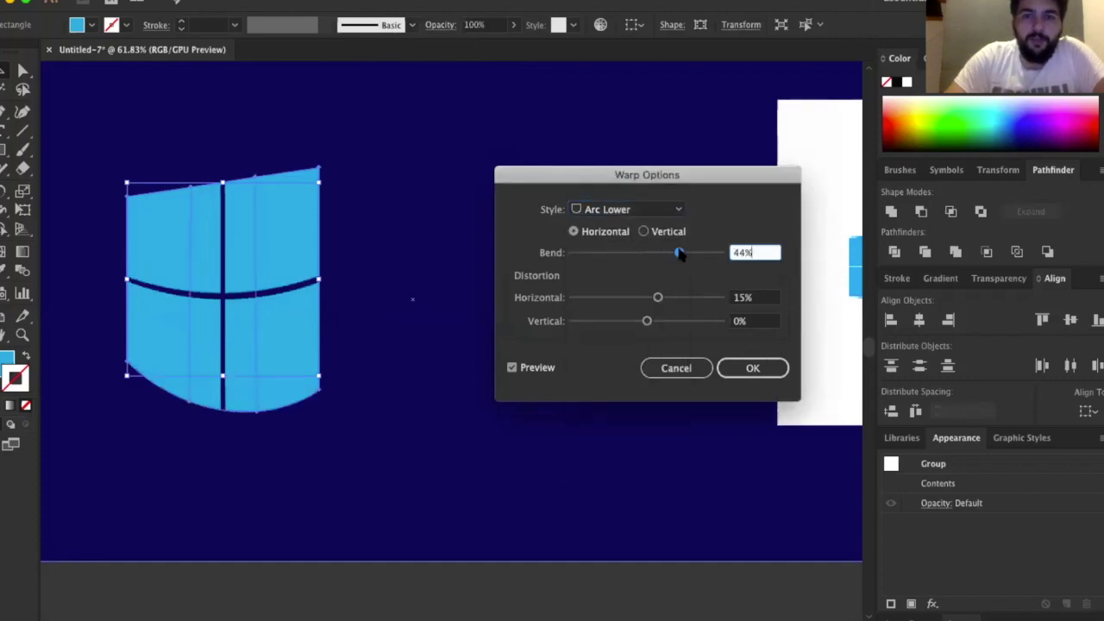
pyautogui.click(691, 252)
pyautogui.moveTo(657, 298); pyautogui.dragTo(650, 298)
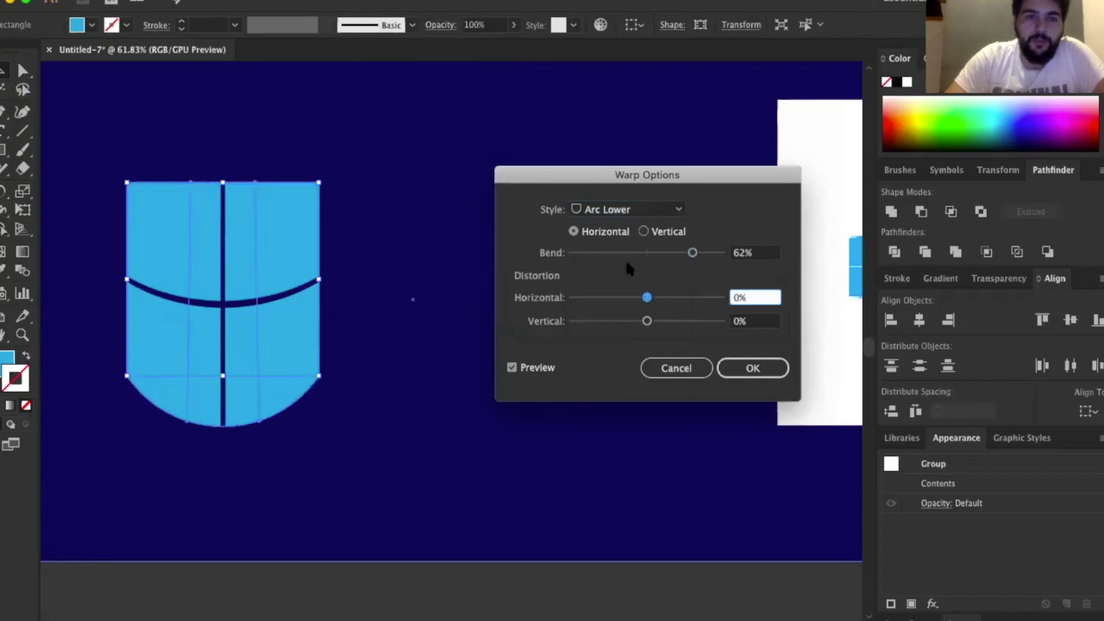
pyautogui.click(690, 252)
pyautogui.moveTo(705, 251)
pyautogui.mouseDown()
pyautogui.moveTo(615, 252)
pyautogui.moveTo(706, 252)
pyautogui.mouseUp()
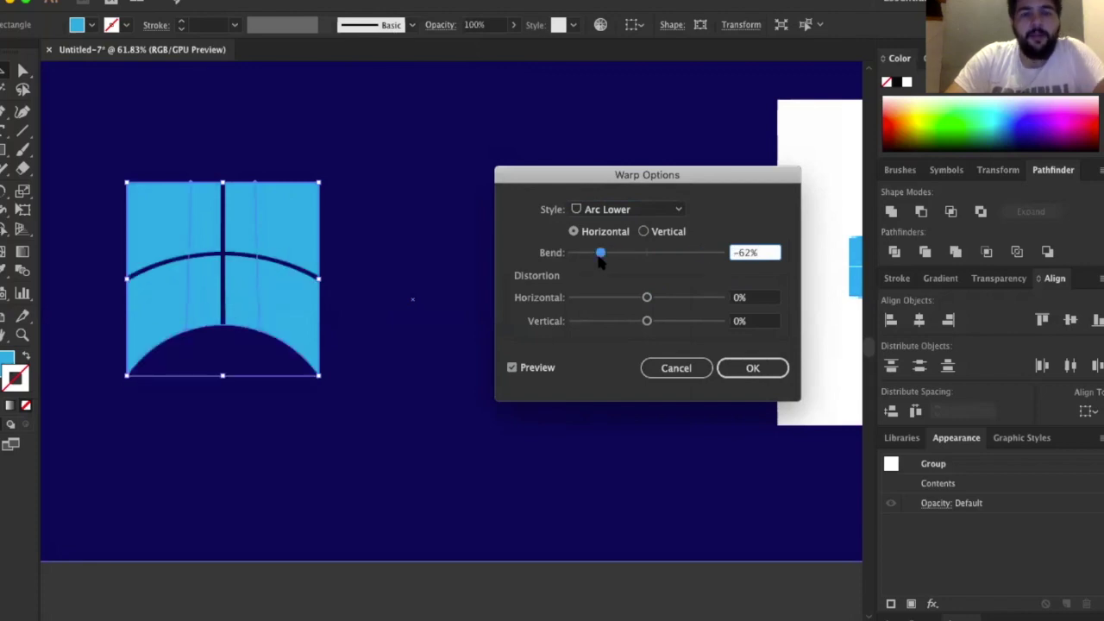
# - Apply the Flag warp style with a 7% bend, undoing a trial horizontal stretch
pyautogui.click(644, 210)
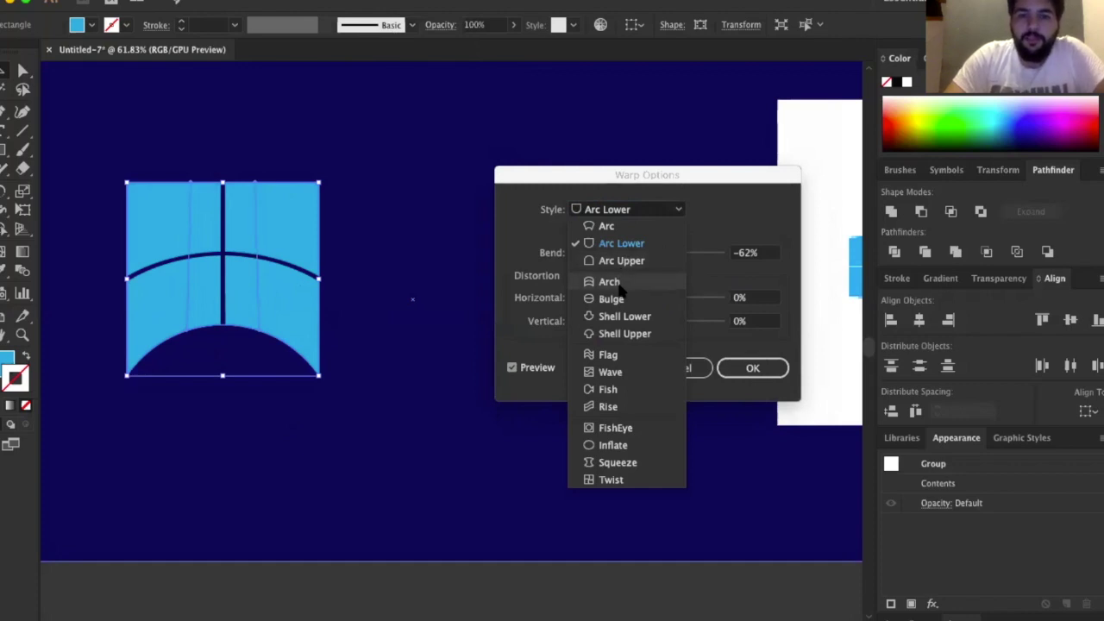
pyautogui.click(610, 355)
pyautogui.moveTo(632, 253); pyautogui.dragTo(653, 253)
pyautogui.click(752, 368)
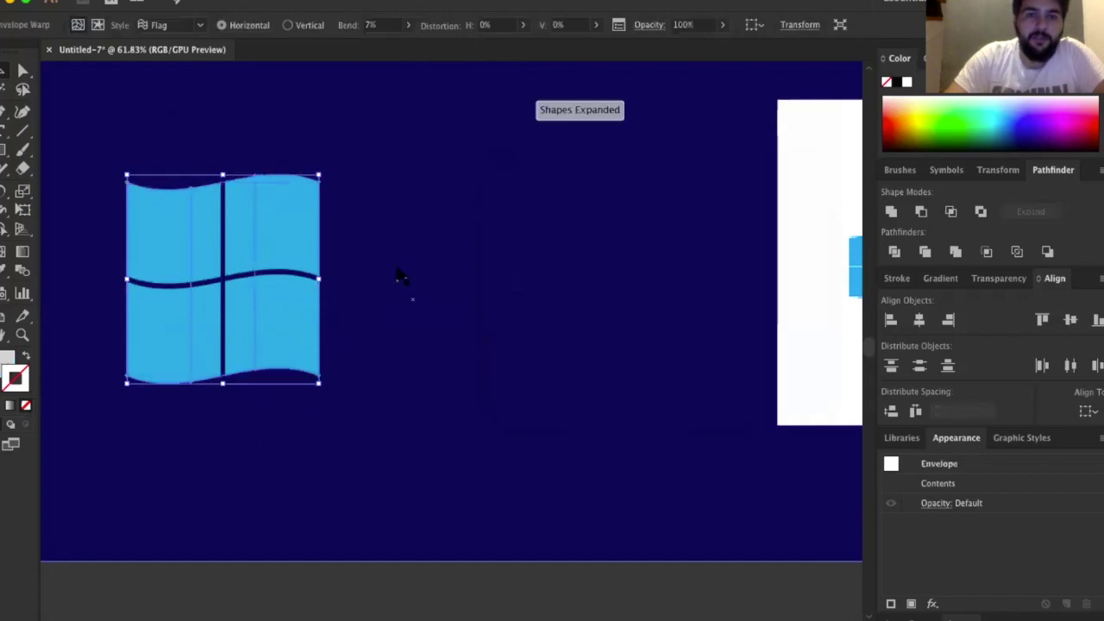
pyautogui.moveTo(321, 277); pyautogui.dragTo(474, 278)
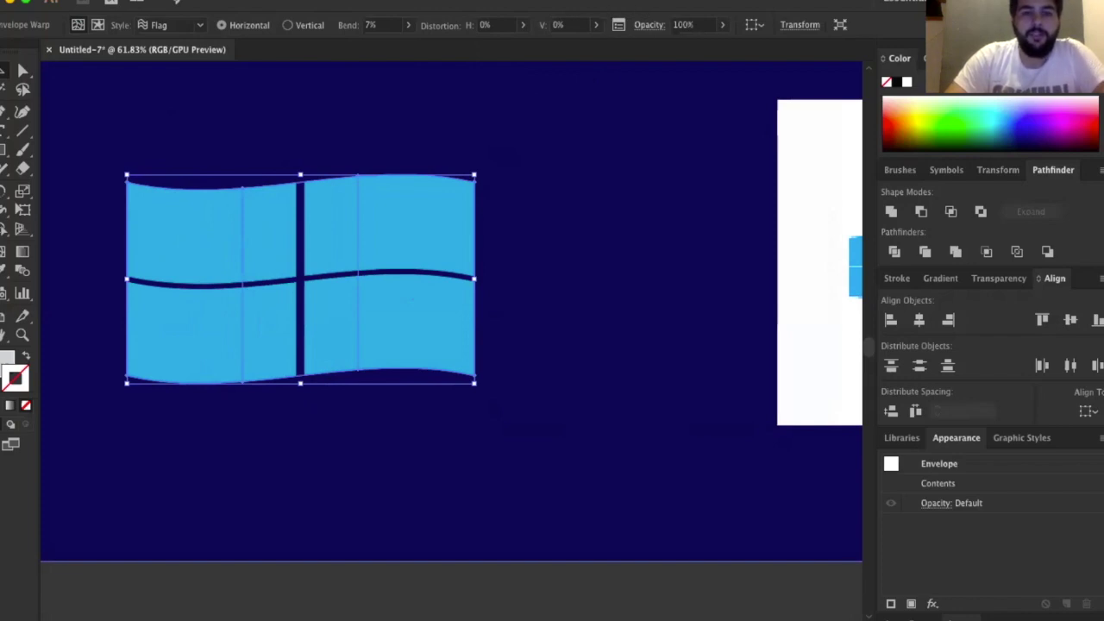
pyautogui.press('super+z')
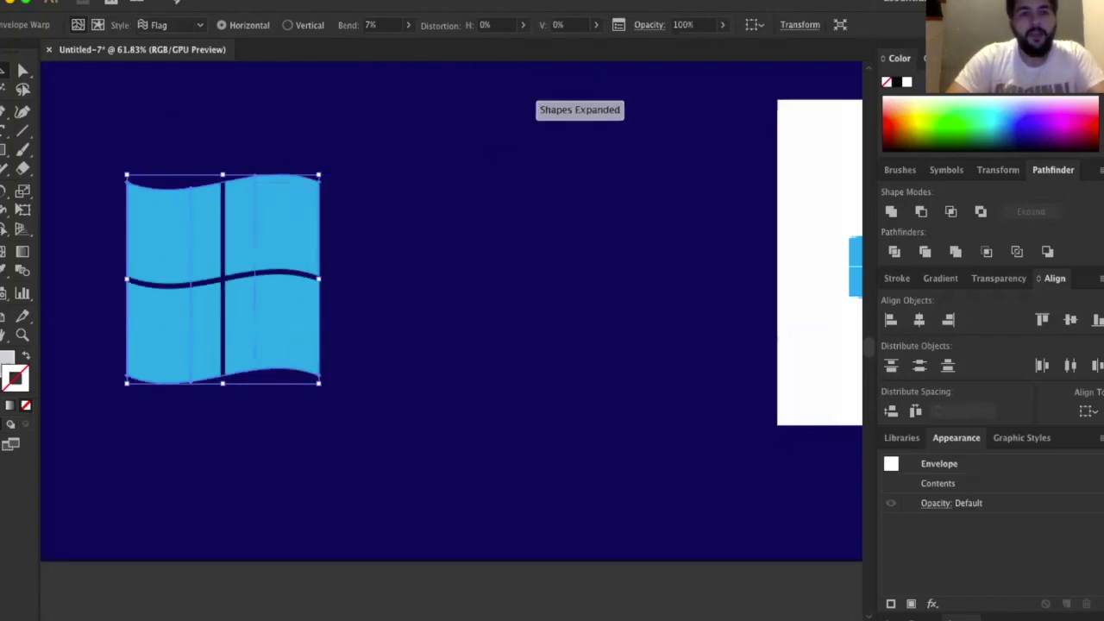
# - Undo the Flag warp to restore the flat four squares
pyautogui.click(198, 0)
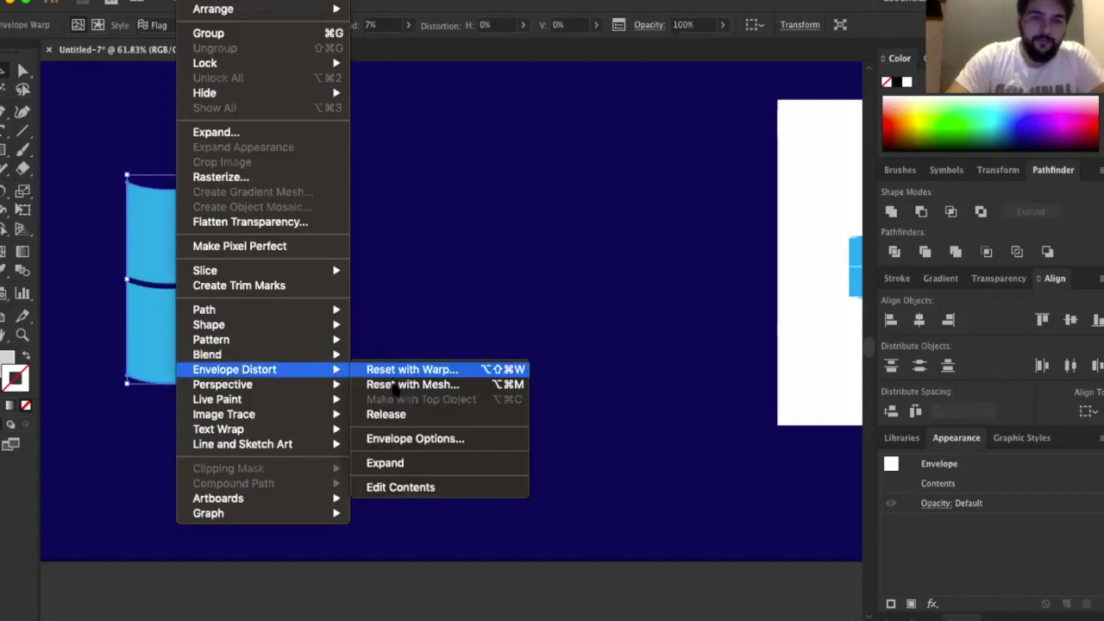
pyautogui.click(439, 243)
pyautogui.press('super+z')
# - Try an Inflate warp with 43% horizontal distortion, then cancel it
pyautogui.click(199, 0)
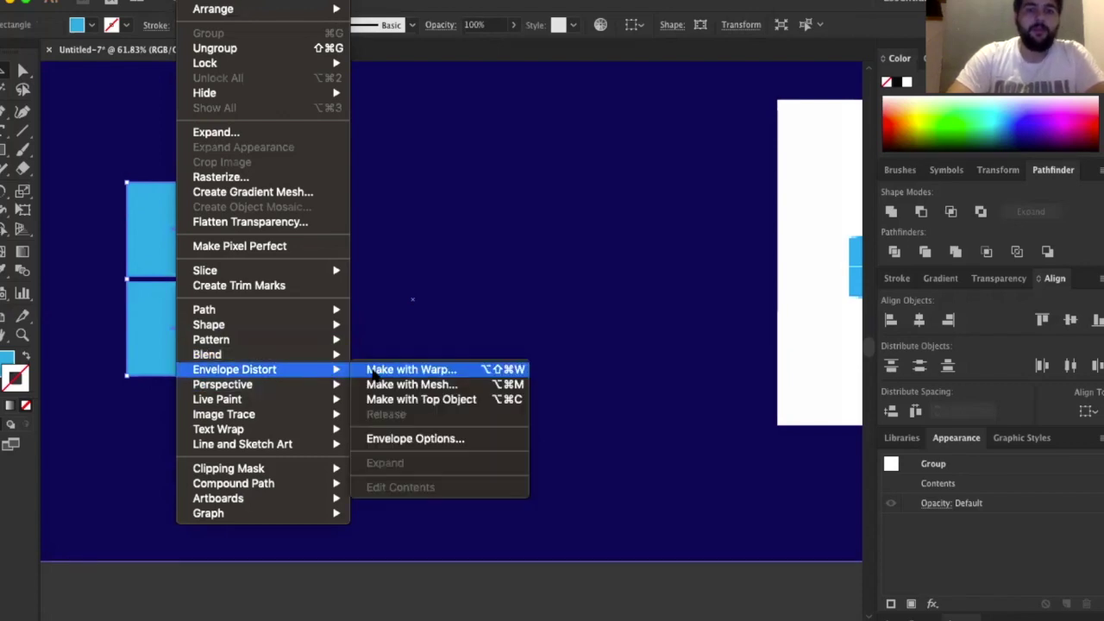
pyautogui.click(414, 369)
pyautogui.click(636, 209)
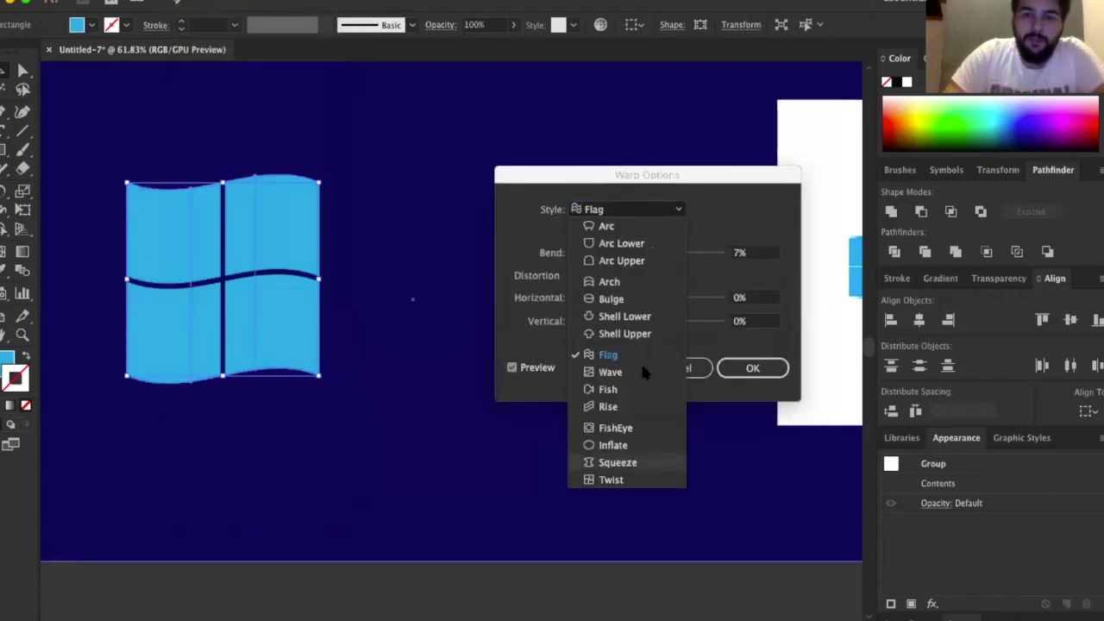
pyautogui.click(639, 446)
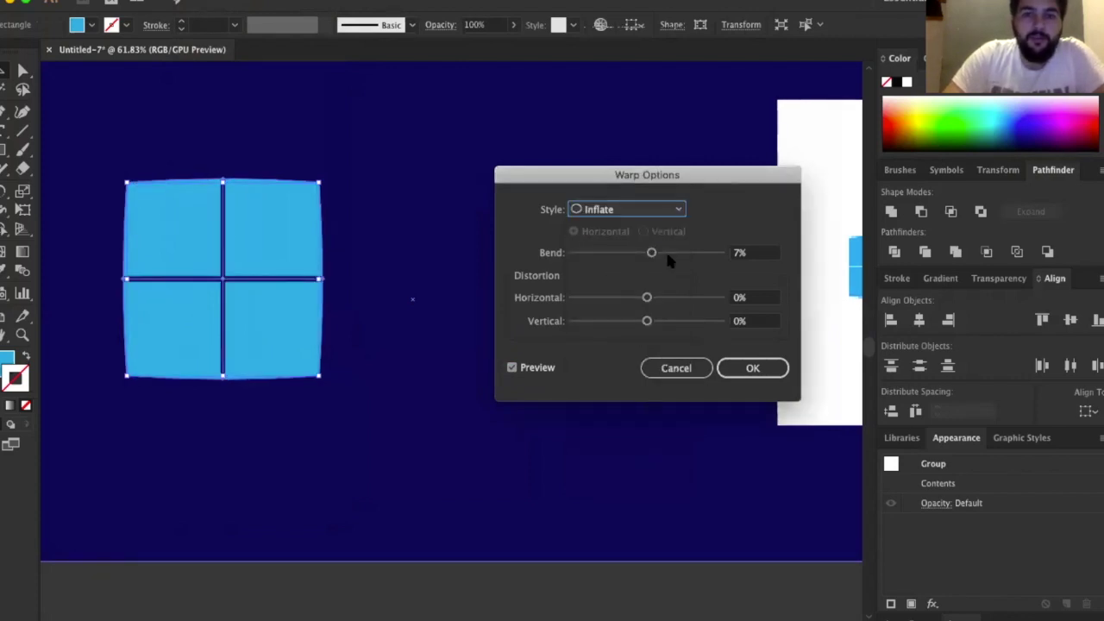
pyautogui.moveTo(667, 254); pyautogui.dragTo(707, 252)
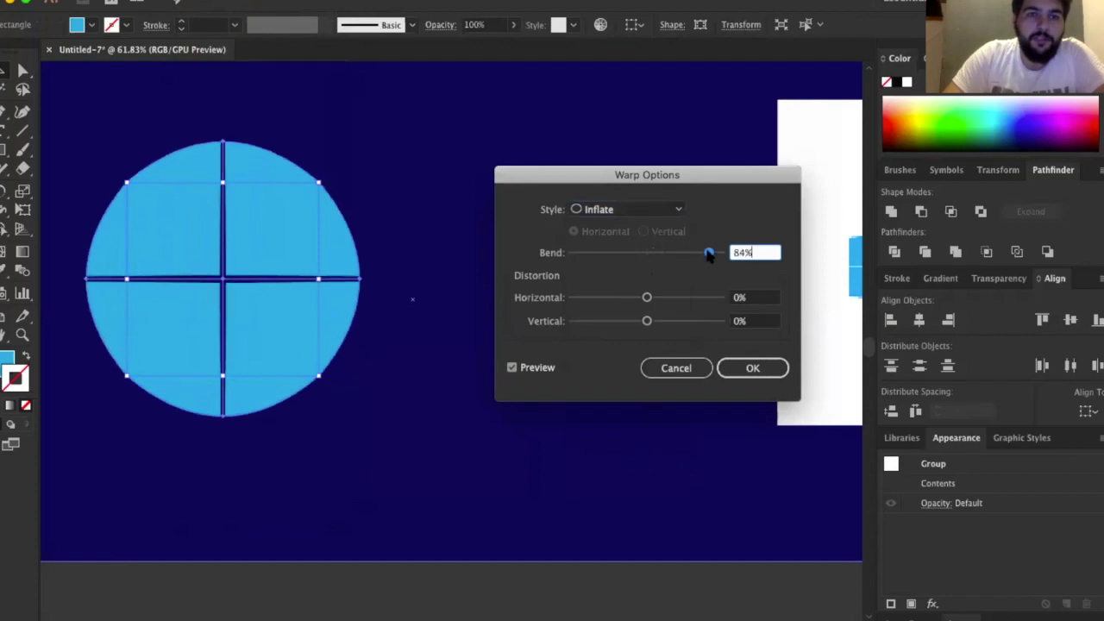
pyautogui.moveTo(707, 252)
pyautogui.mouseDown()
pyautogui.moveTo(601, 250)
pyautogui.moveTo(680, 251)
pyautogui.moveTo(621, 253)
pyautogui.mouseUp()
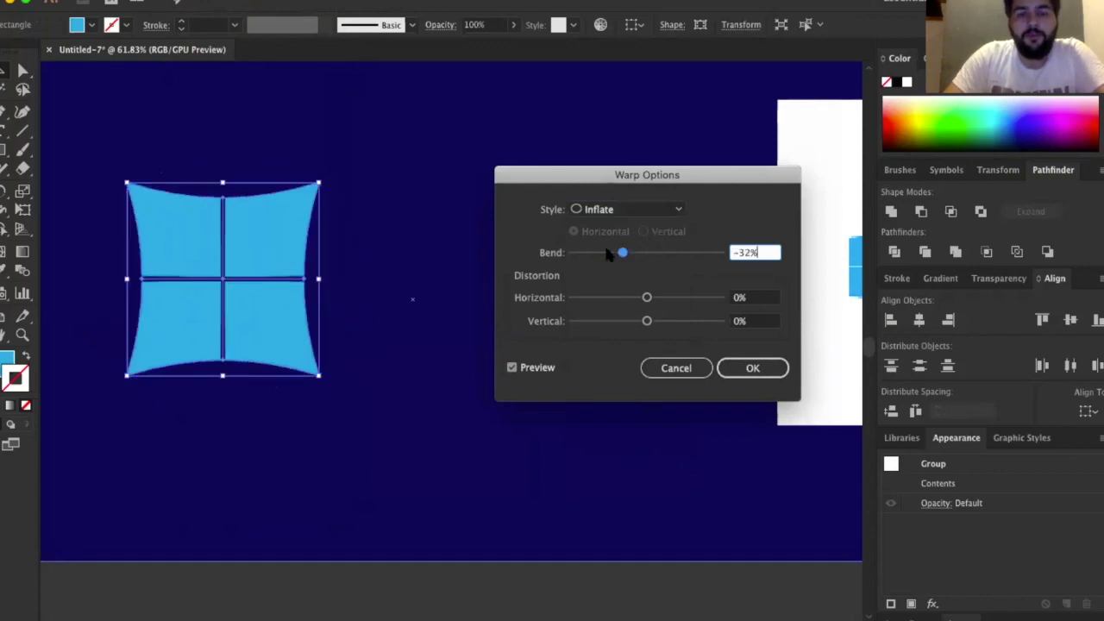
pyautogui.moveTo(670, 297); pyautogui.dragTo(633, 297)
pyautogui.click(677, 298)
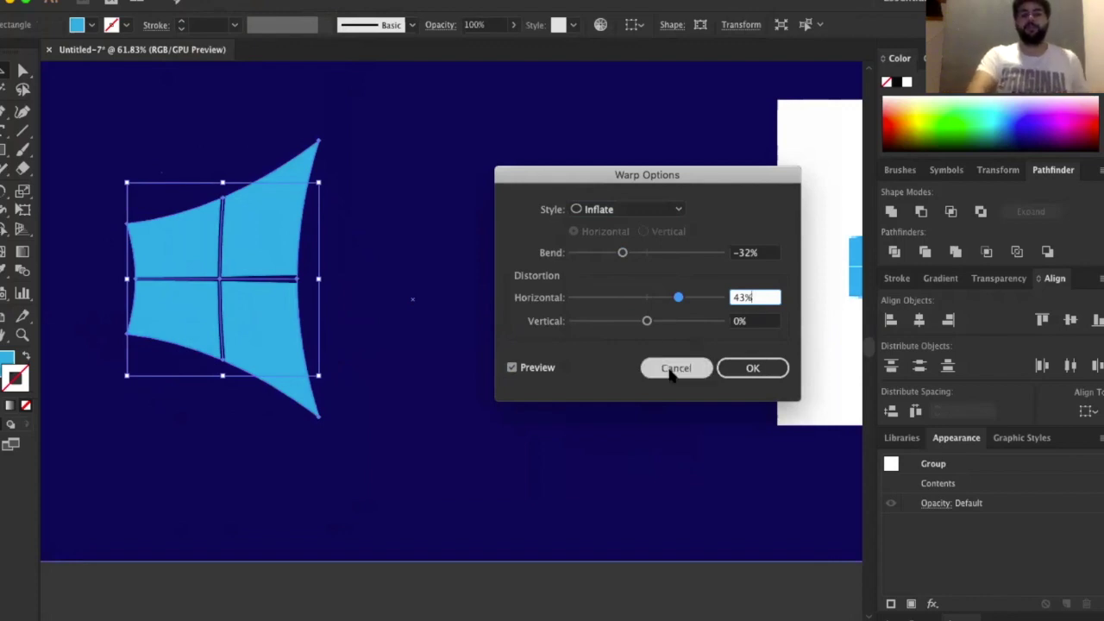
pyautogui.click(676, 368)
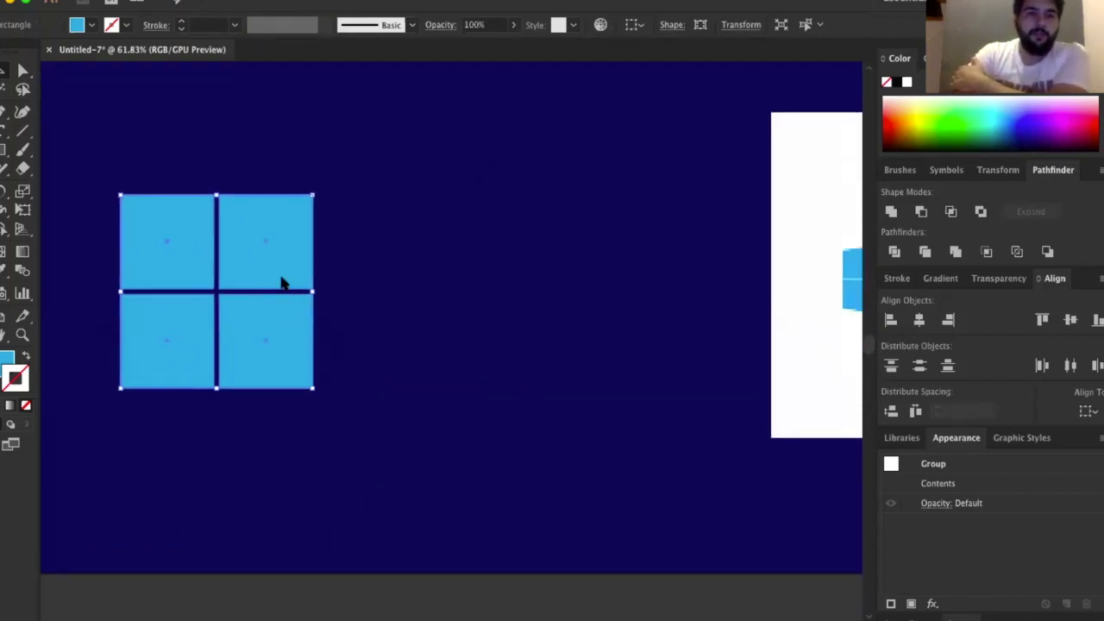
pyautogui.click(198, 0)
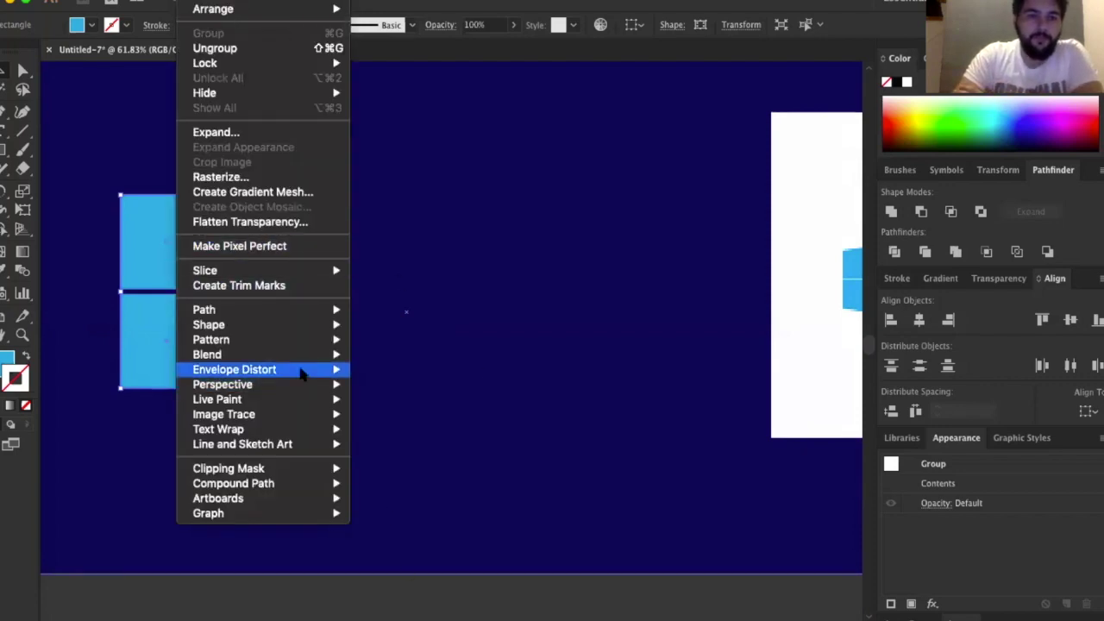
pyautogui.moveTo(235, 369)
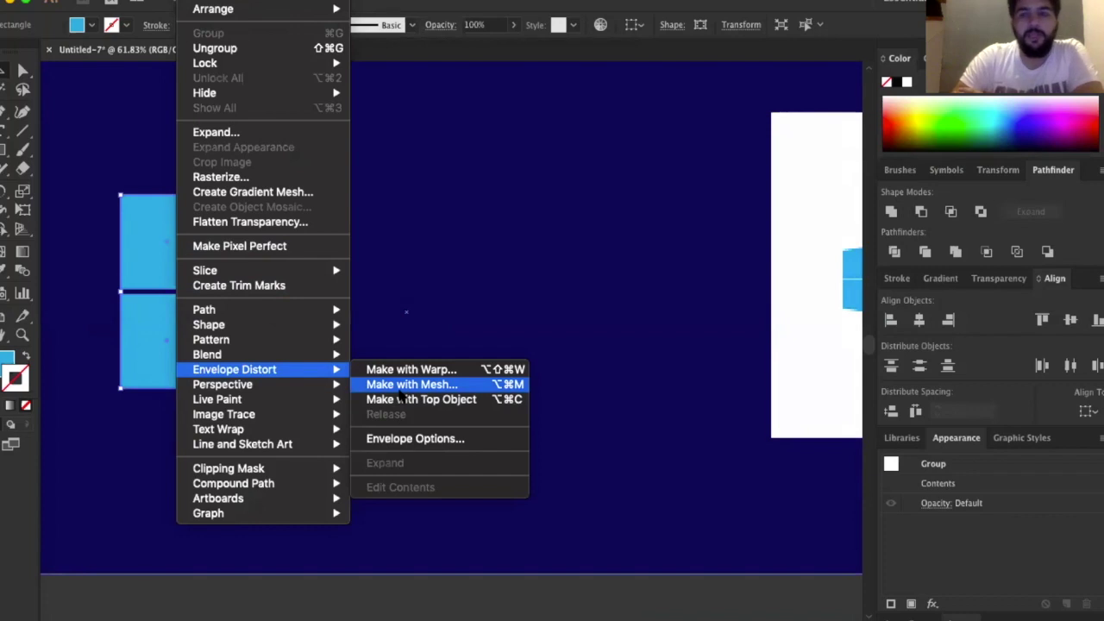
# - Delete the four-square logo group and select the Windows reference image
pyautogui.click(518, 253)
pyautogui.scroll(-2, 371, 228)
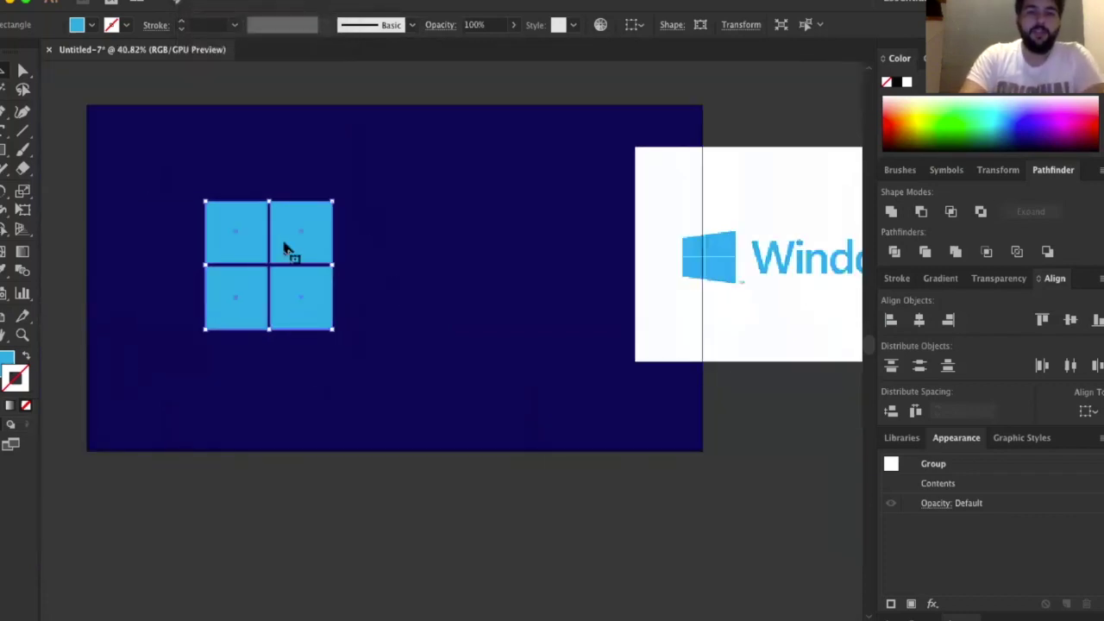
pyautogui.press('Delete')
pyautogui.click(840, 282)
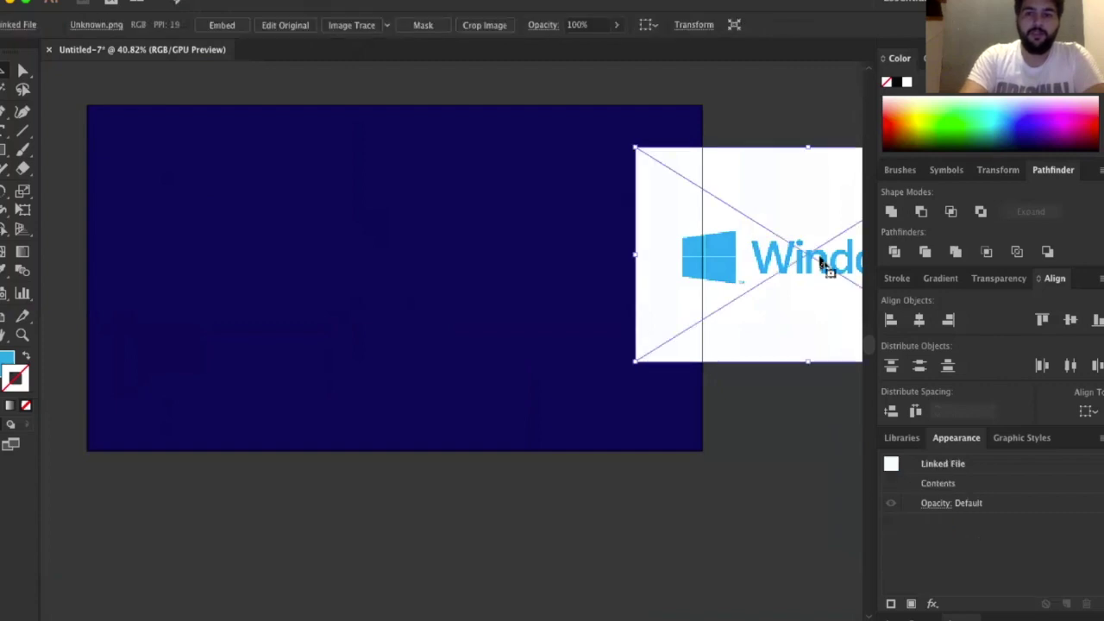
# - Delete the Windows reference image and the dark-blue background rectangle
pyautogui.press('Delete')
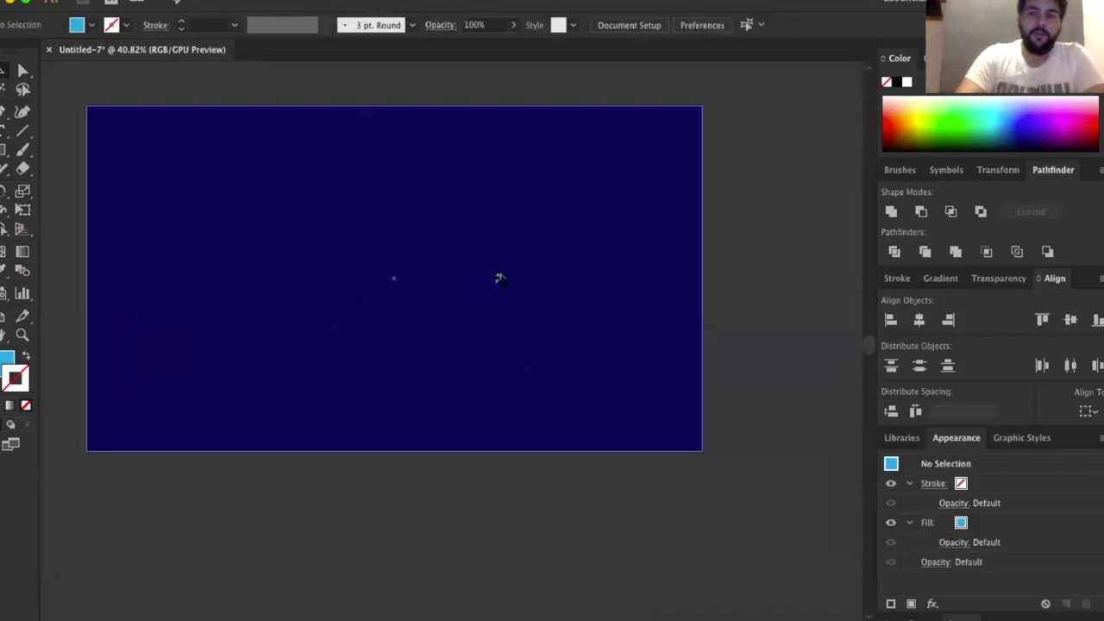
pyautogui.click(498, 278)
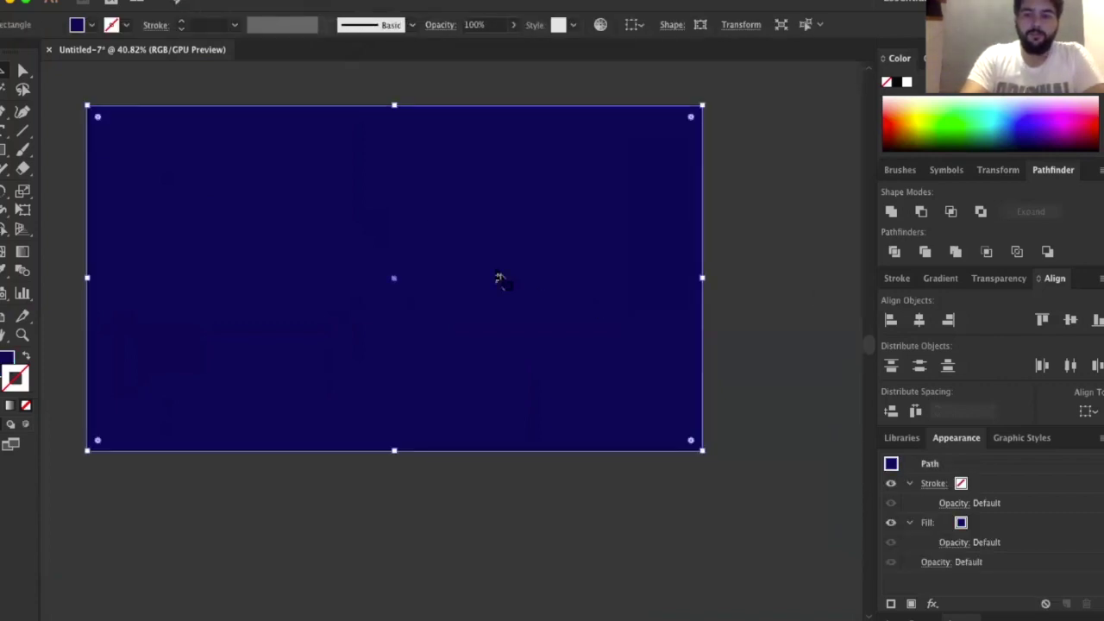
pyautogui.press('Delete')
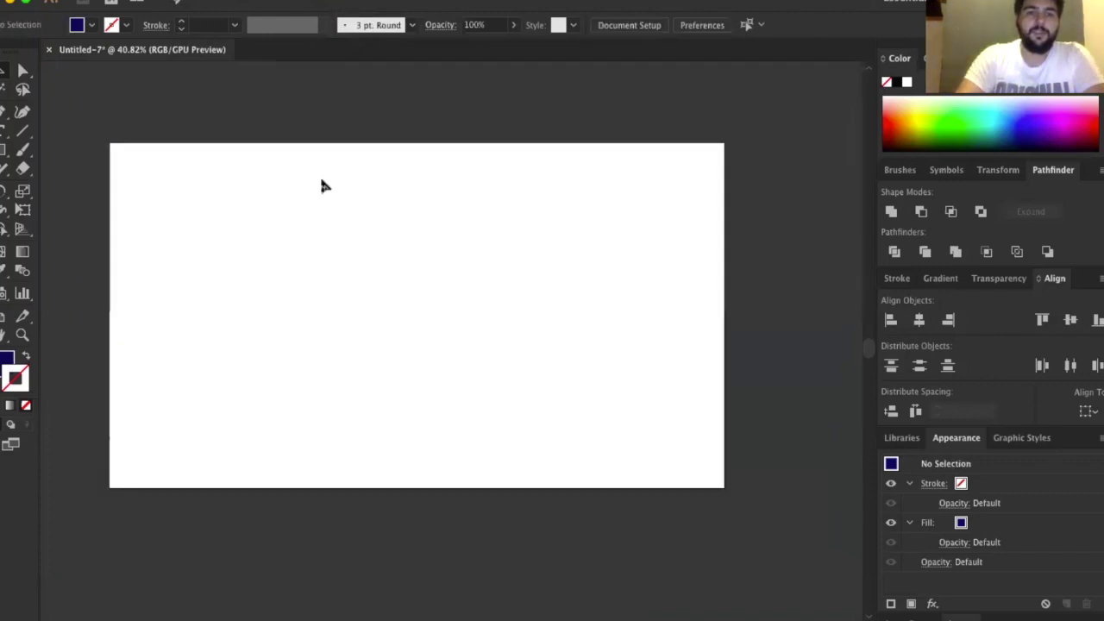
pyautogui.scroll(2, 321, 185)
pyautogui.scroll(-1, 320, 185)
pyautogui.scroll(-1, 323, 194)
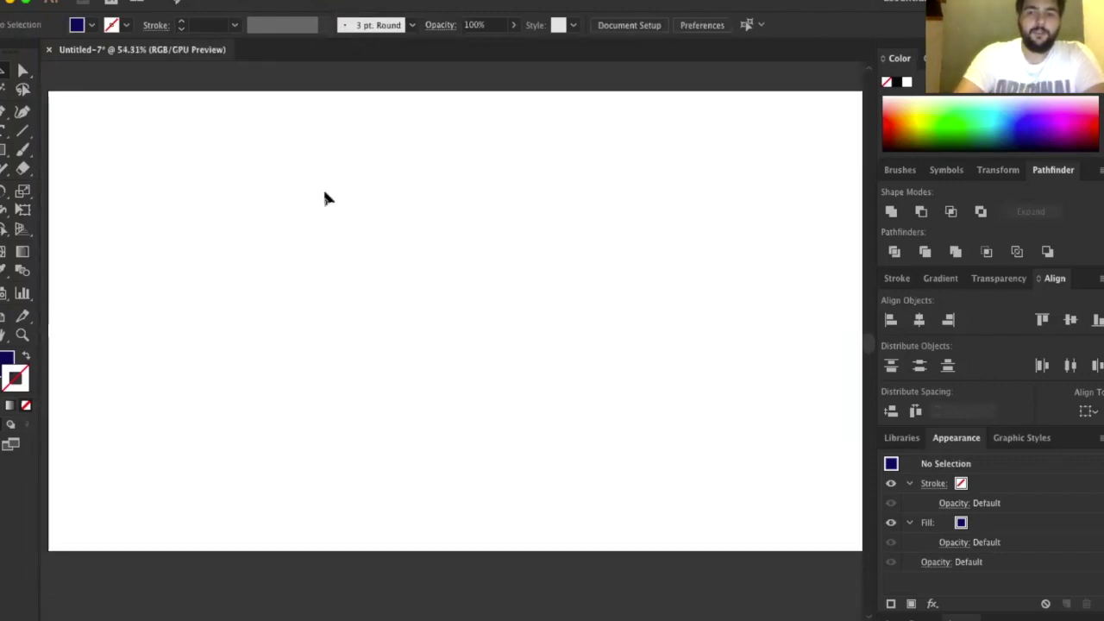
pyautogui.hscroll(1, 301, 205)
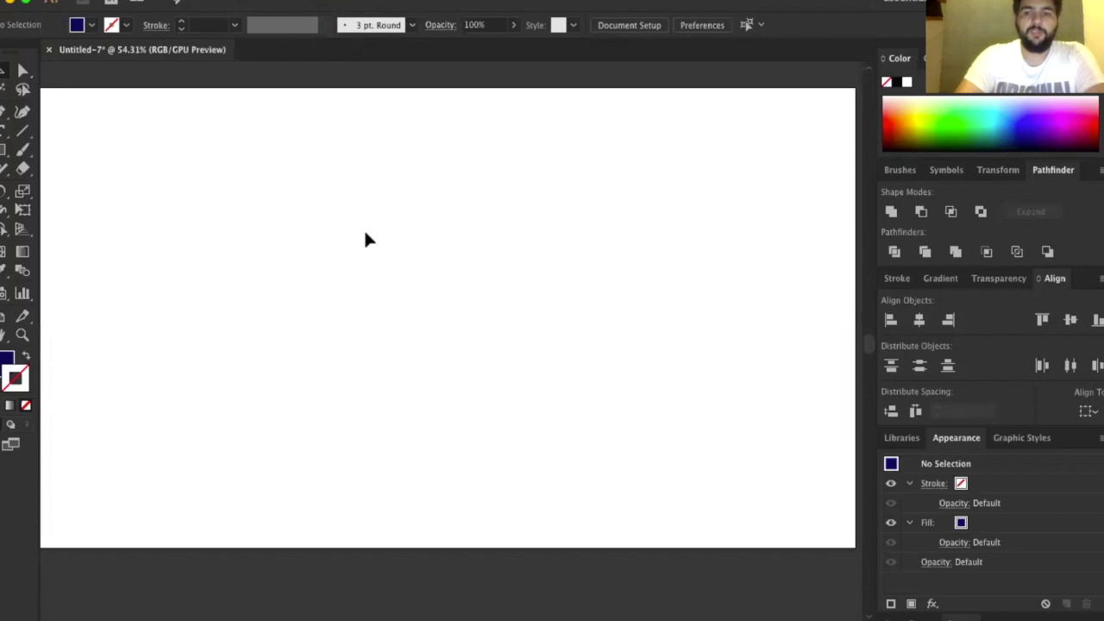
pyautogui.click(335, 1)
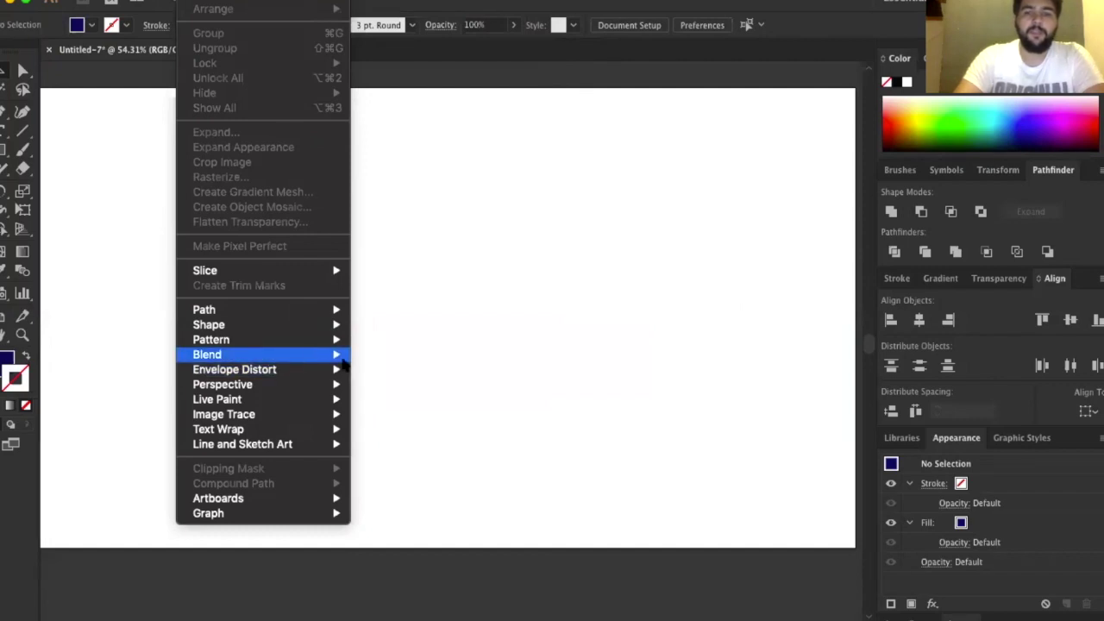
pyautogui.moveTo(207, 354)
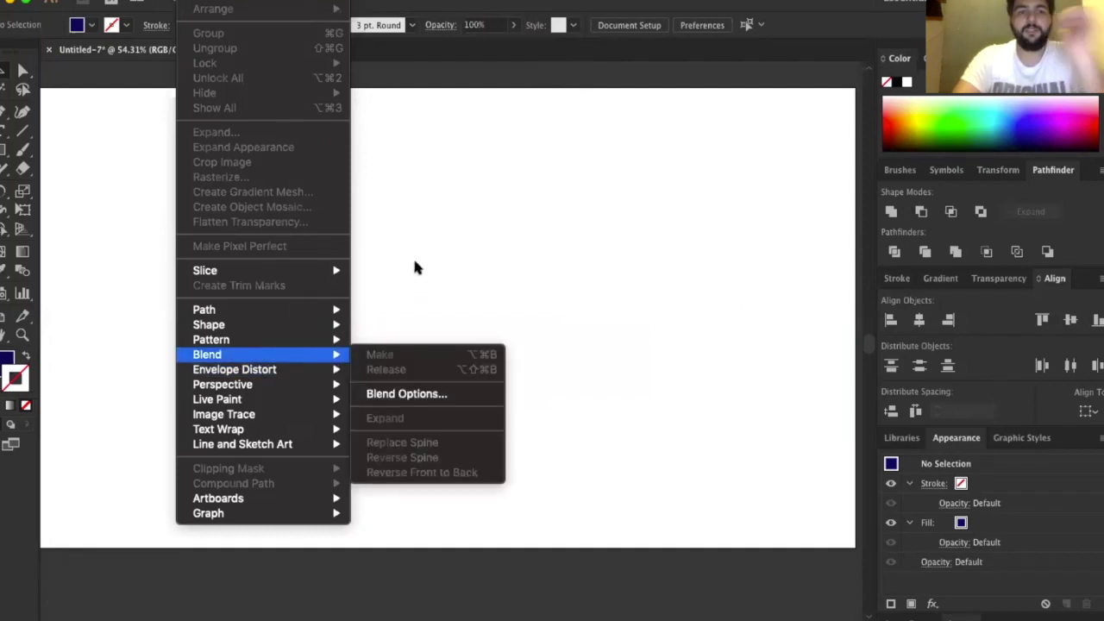
pyautogui.click(414, 267)
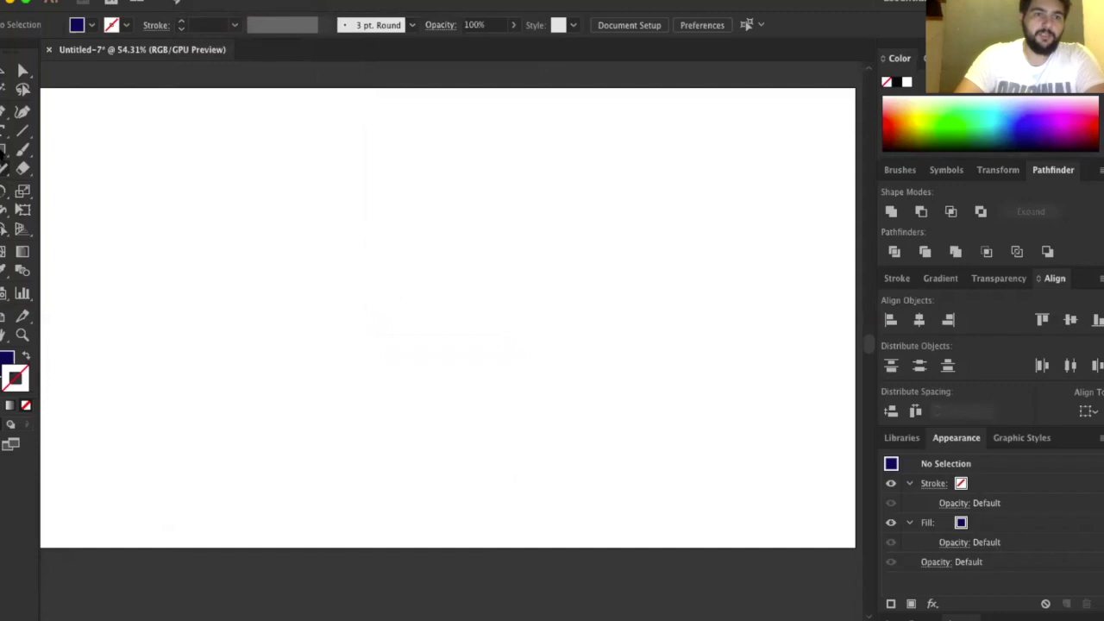
# - Draw a tall navy rectangle and duplicate it side by side into four stripes
pyautogui.moveTo(264, 87); pyautogui.dragTo(314, 520)
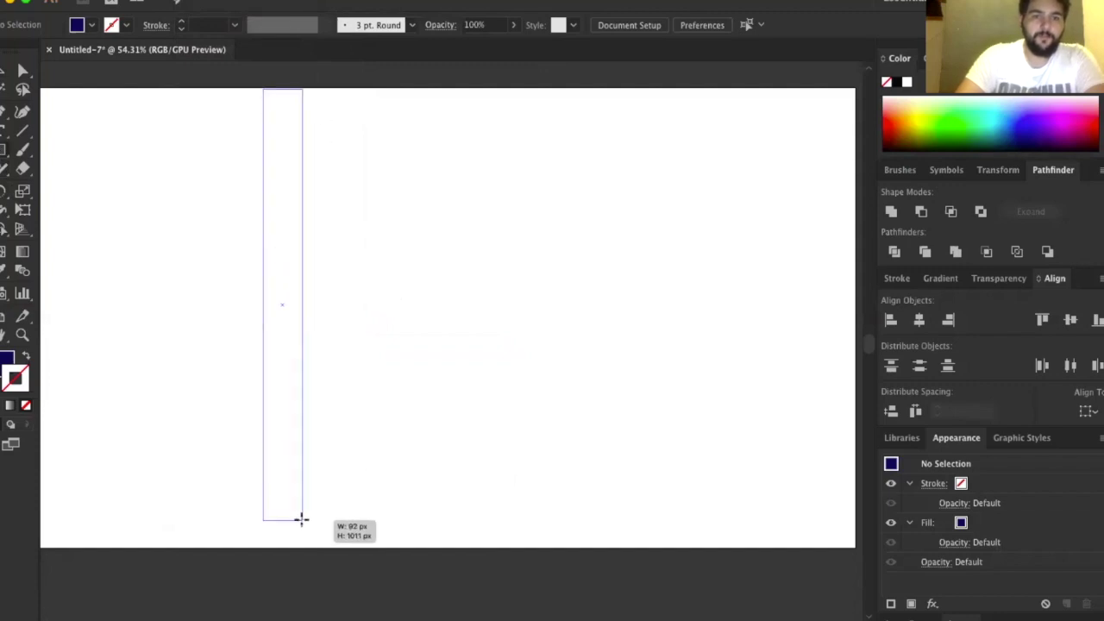
pyautogui.click(23, 73)
pyautogui.moveTo(315, 153); pyautogui.dragTo(342, 158)
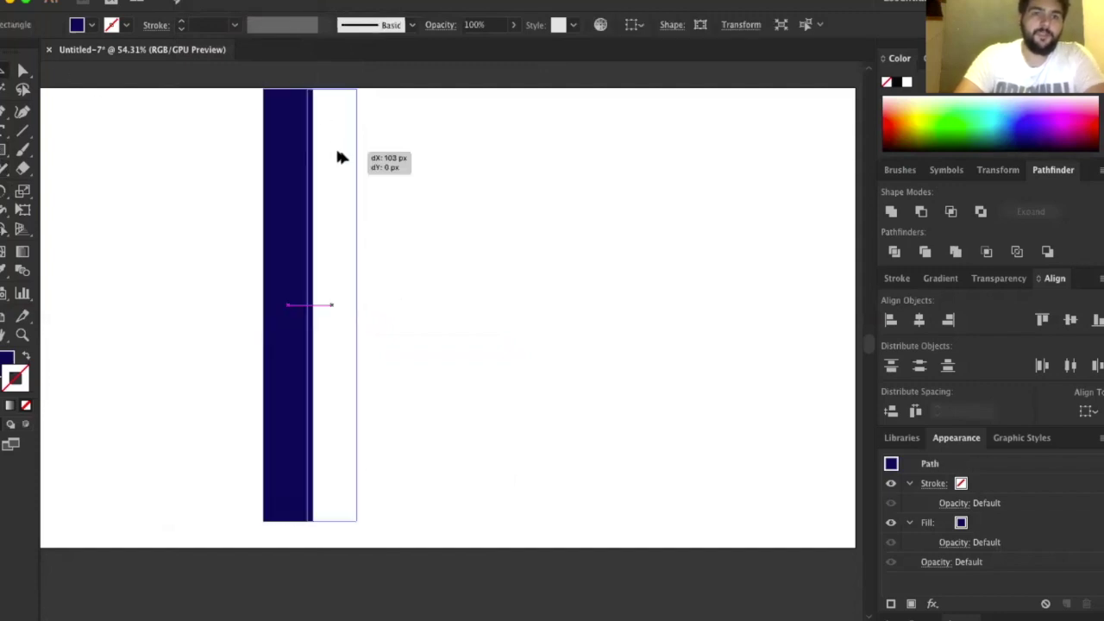
pyautogui.moveTo(343, 158); pyautogui.dragTo(443, 153)
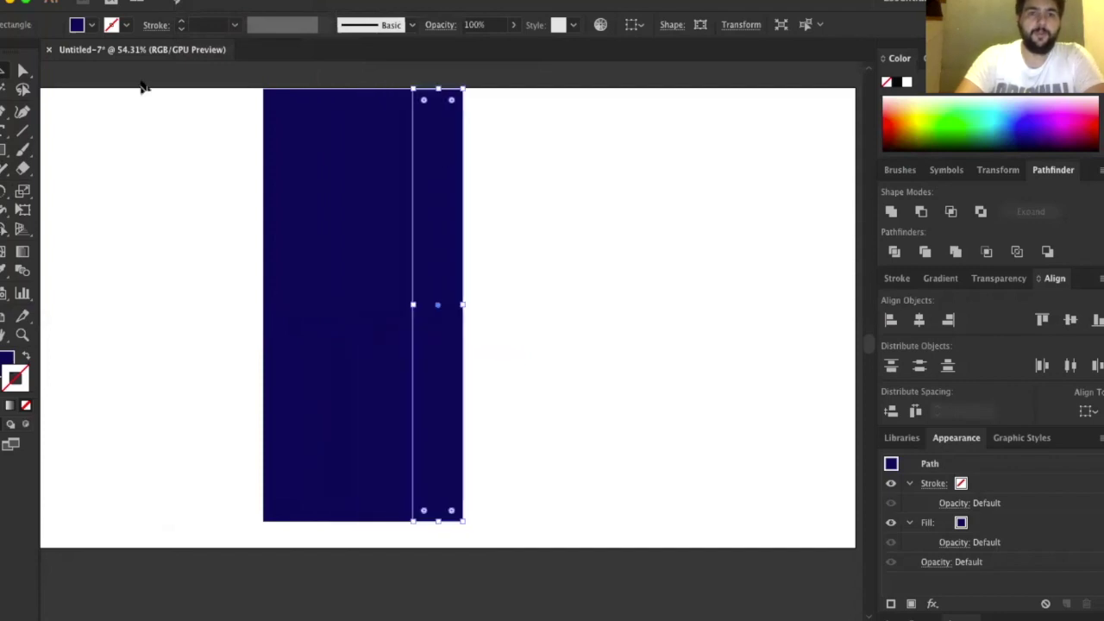
# - Recolour the rightmost stripe red and the third stripe teal
pyautogui.click(86, 52)
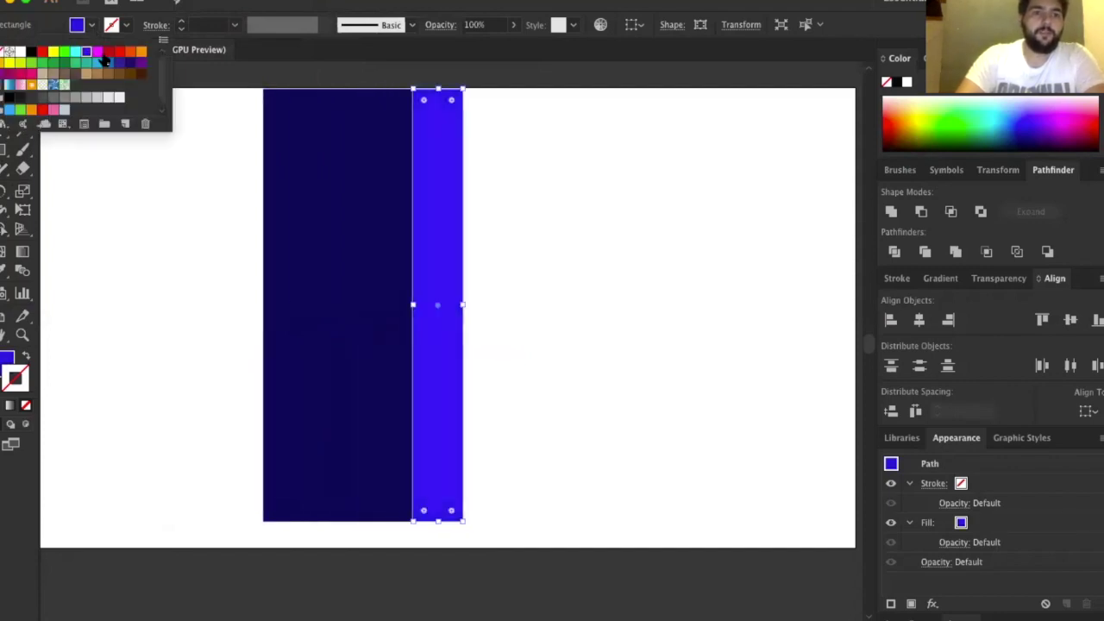
pyautogui.click(108, 54)
pyautogui.click(365, 205)
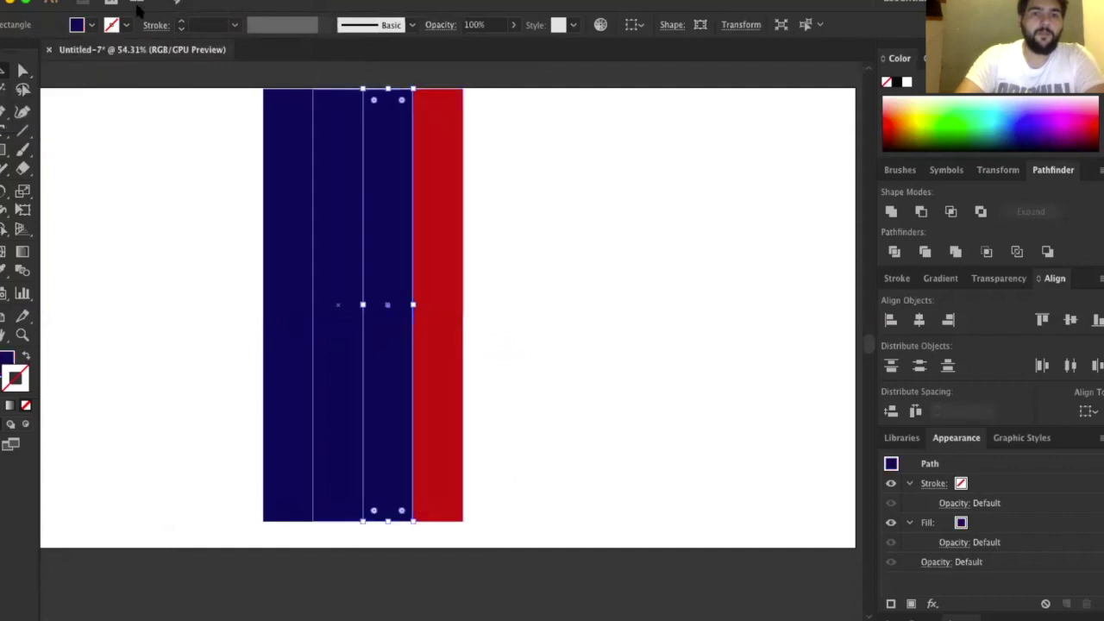
pyautogui.click(88, 25)
pyautogui.click(53, 52)
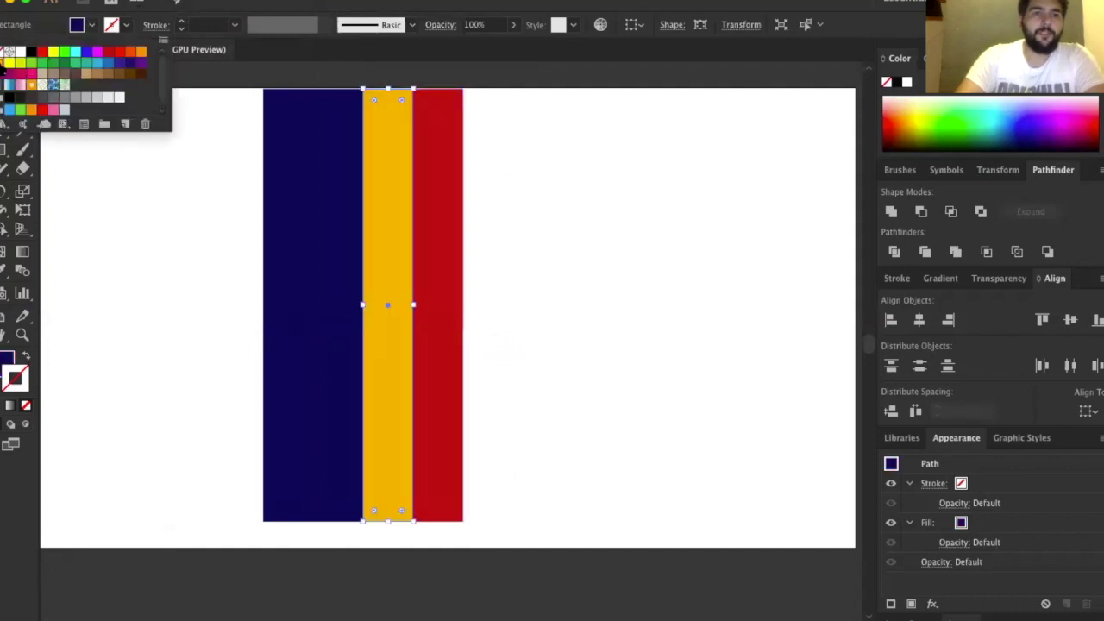
pyautogui.click(341, 153)
pyautogui.click(342, 153)
pyautogui.click(370, 155)
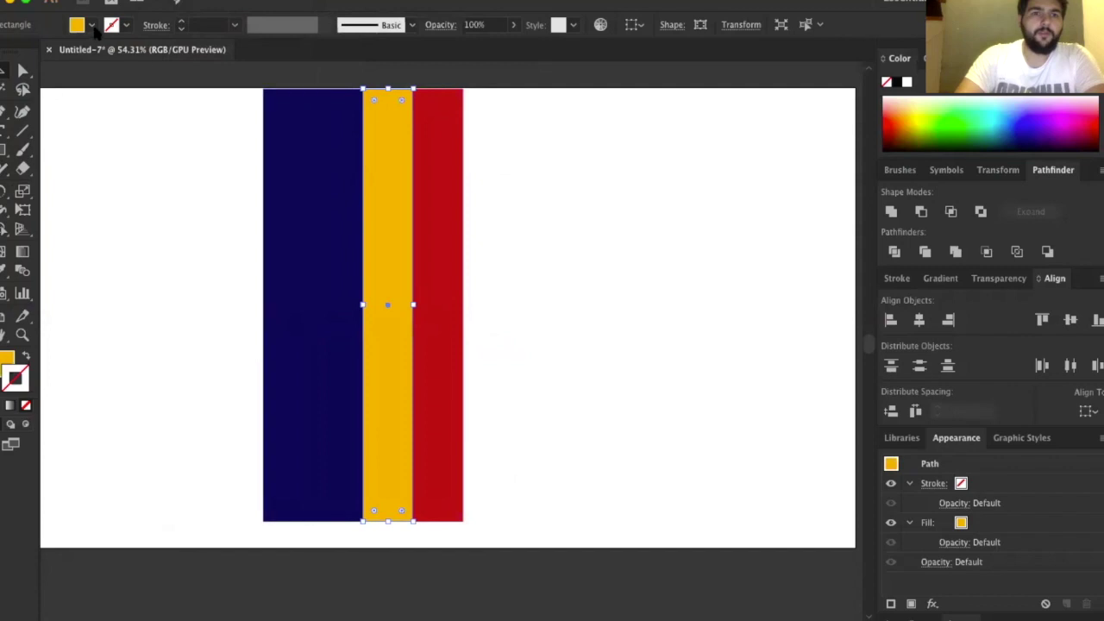
pyautogui.click(91, 25)
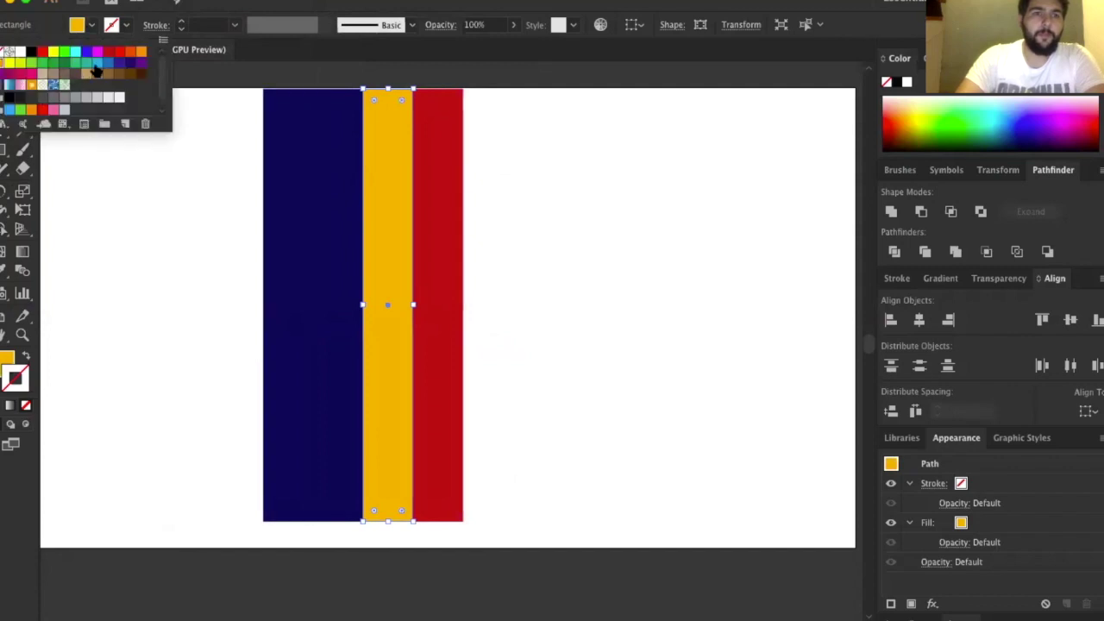
pyautogui.click(86, 65)
pyautogui.click(261, 192)
# - Fill the second stripe purple, then nudge all four stripes slightly left and down
pyautogui.click(285, 207)
pyautogui.click(326, 244)
pyautogui.click(91, 25)
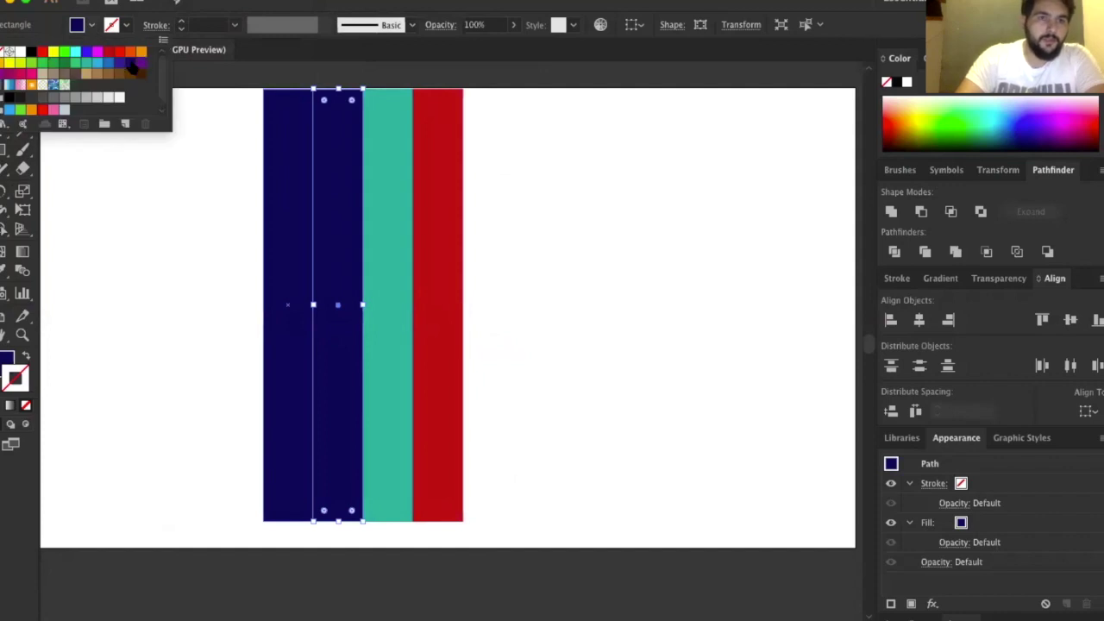
pyautogui.click(120, 63)
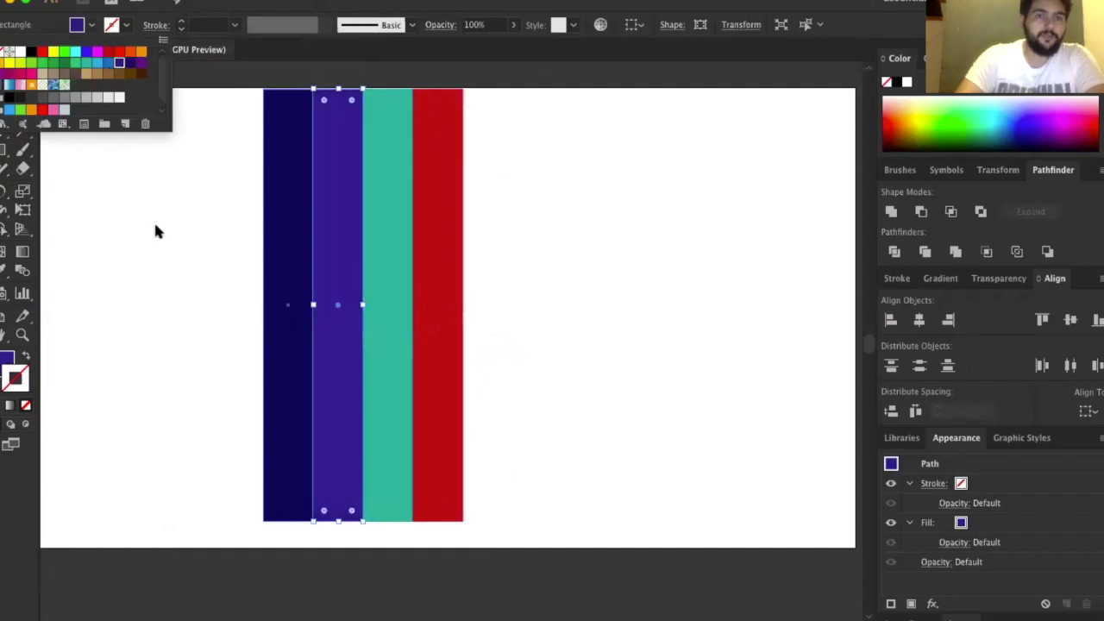
pyautogui.click(155, 296)
pyautogui.click(241, 346)
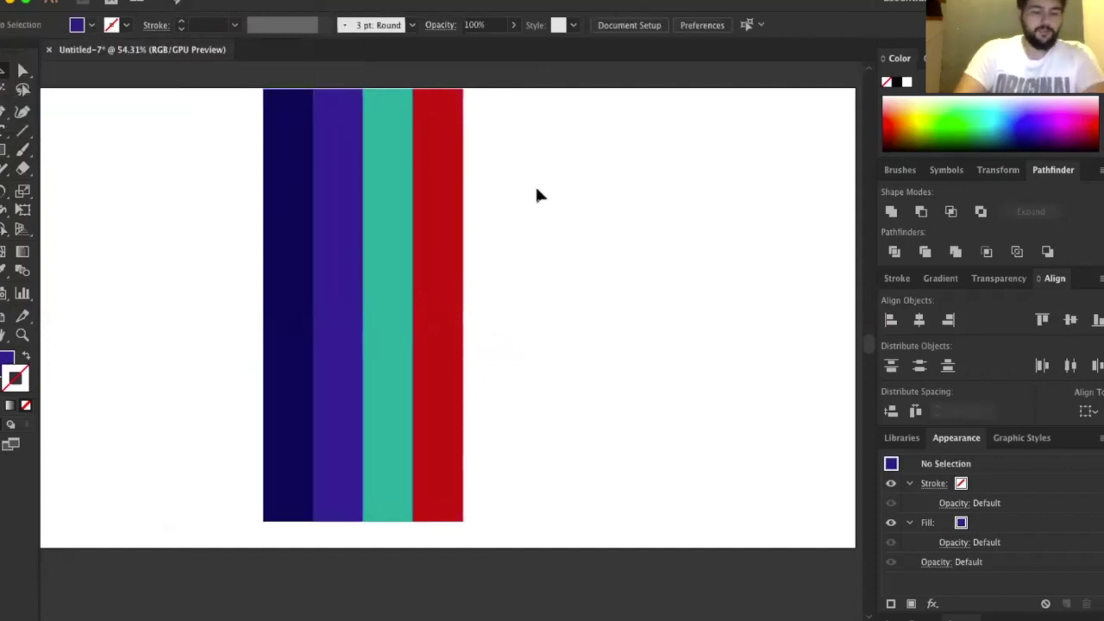
pyautogui.moveTo(549, 128); pyautogui.dragTo(209, 304)
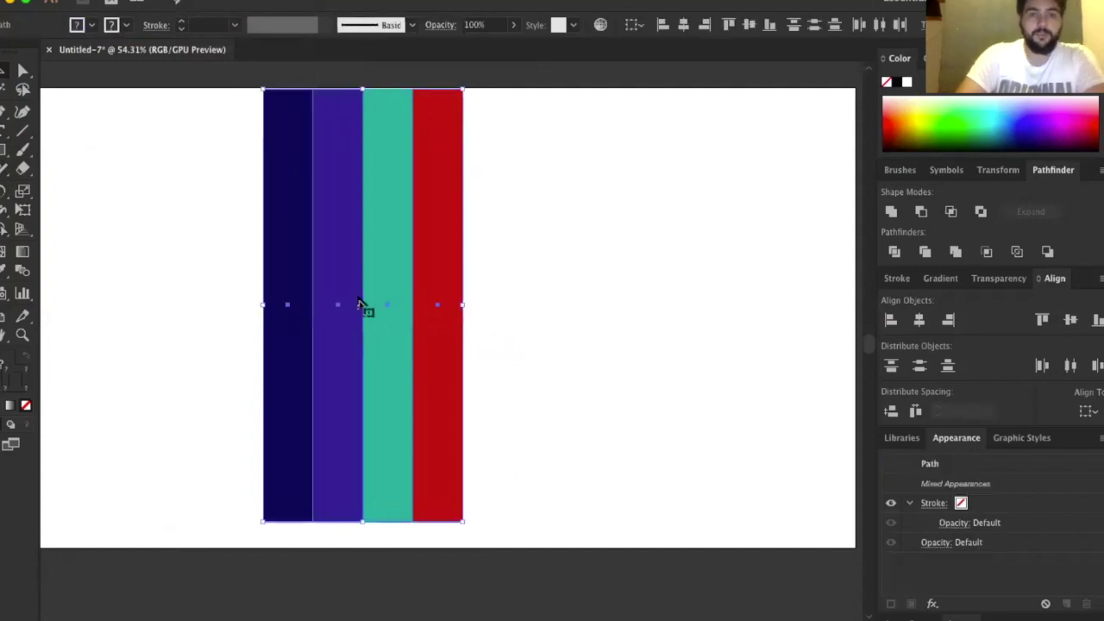
pyautogui.moveTo(405, 247); pyautogui.dragTo(382, 260)
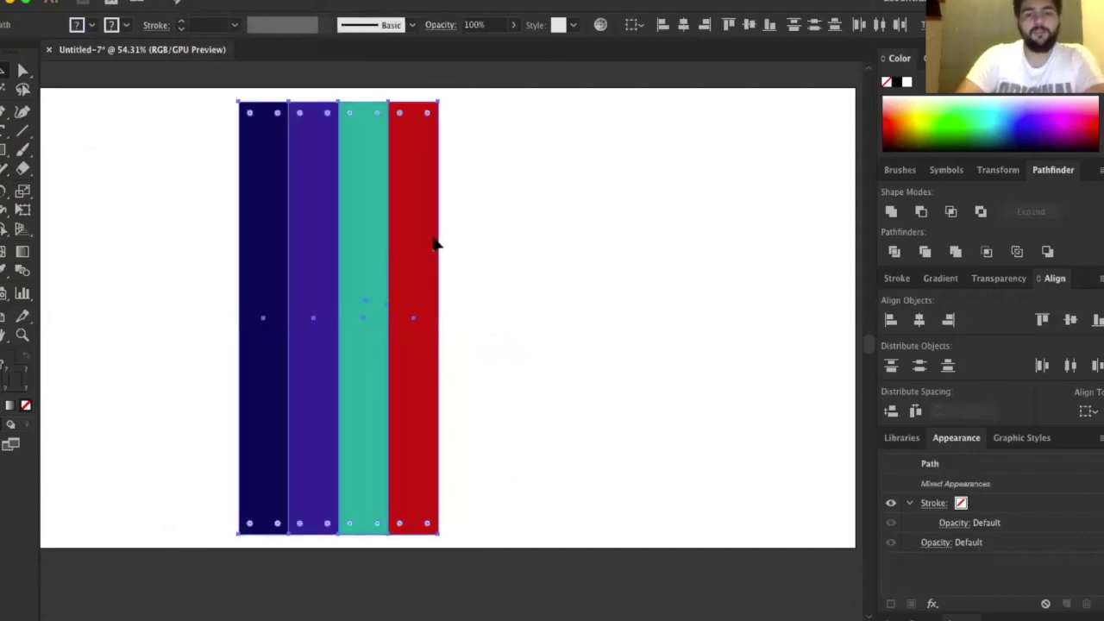
# - Group the four stripes and apply Make with Mesh with 5 rows and 5 columns
pyautogui.hotkey('ctrl', 'g')
pyautogui.rightClick(239, 251)
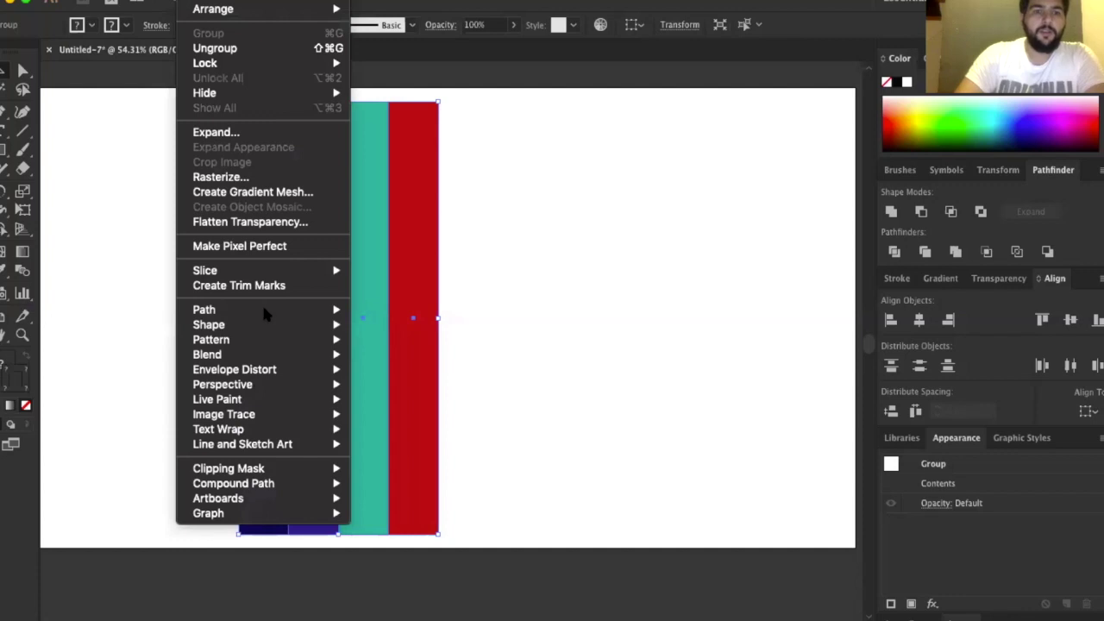
pyautogui.moveTo(235, 369)
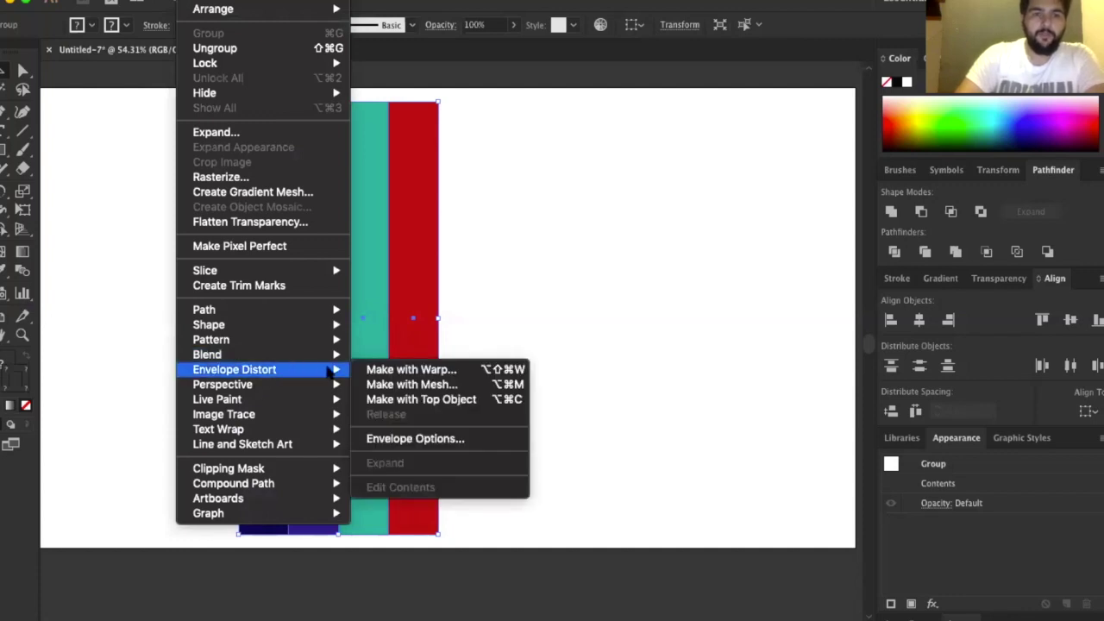
pyautogui.click(420, 386)
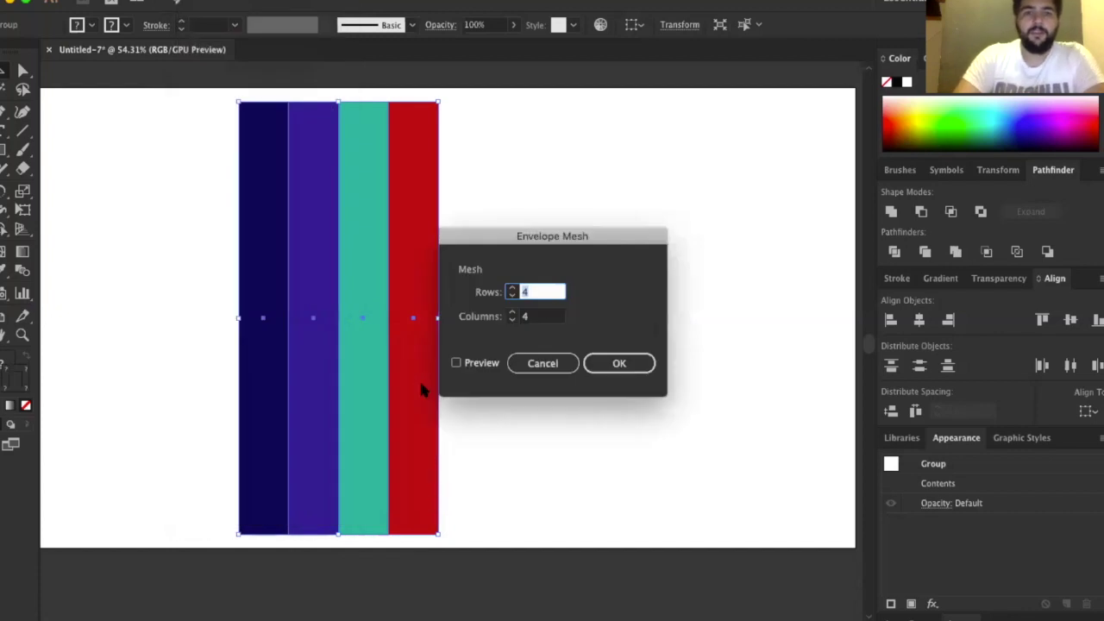
pyautogui.moveTo(584, 237); pyautogui.dragTo(678, 151)
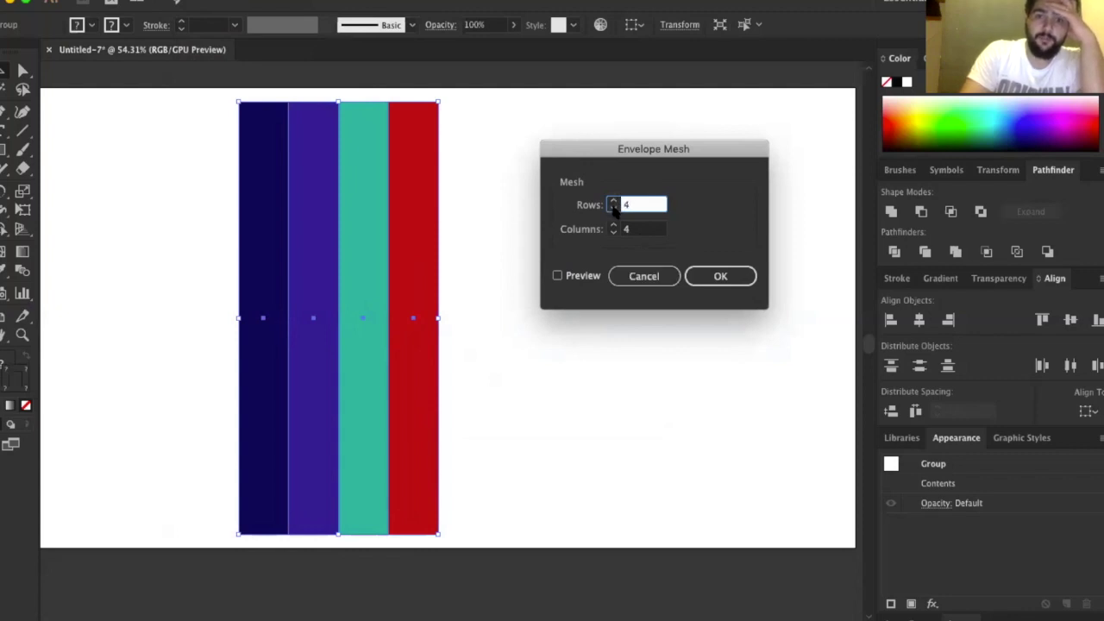
pyautogui.click(614, 226)
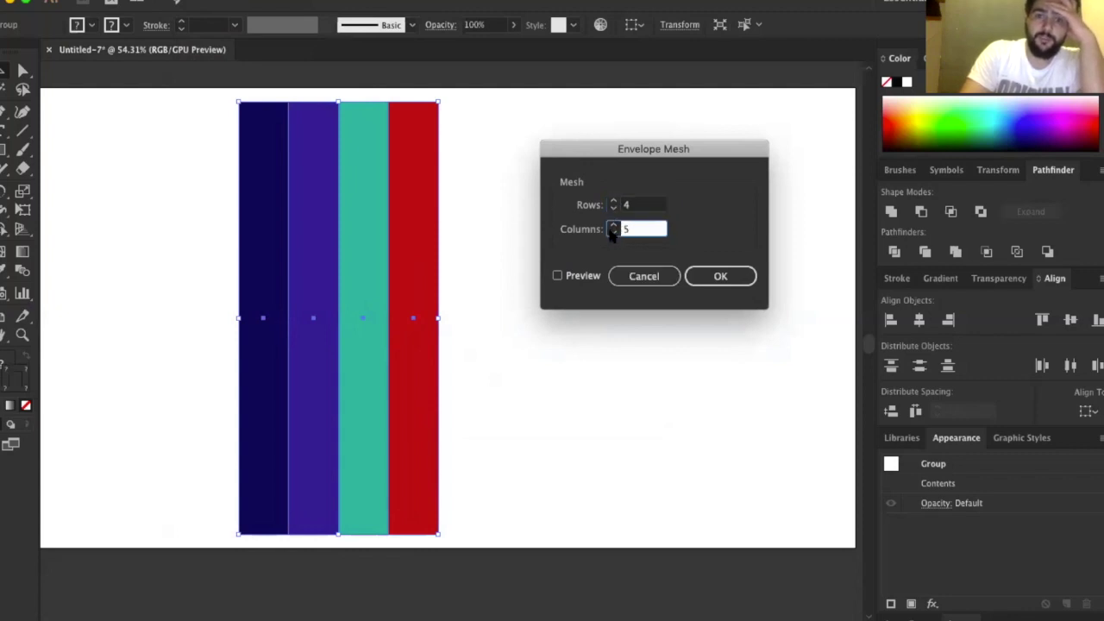
pyautogui.click(613, 201)
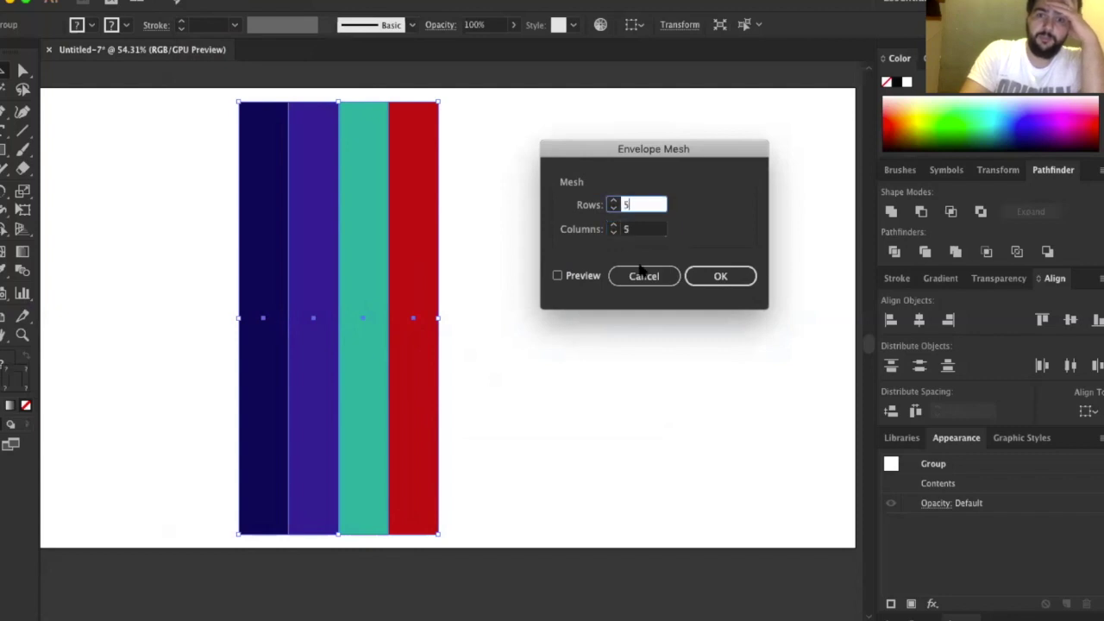
pyautogui.click(590, 280)
pyautogui.click(592, 282)
pyautogui.click(592, 283)
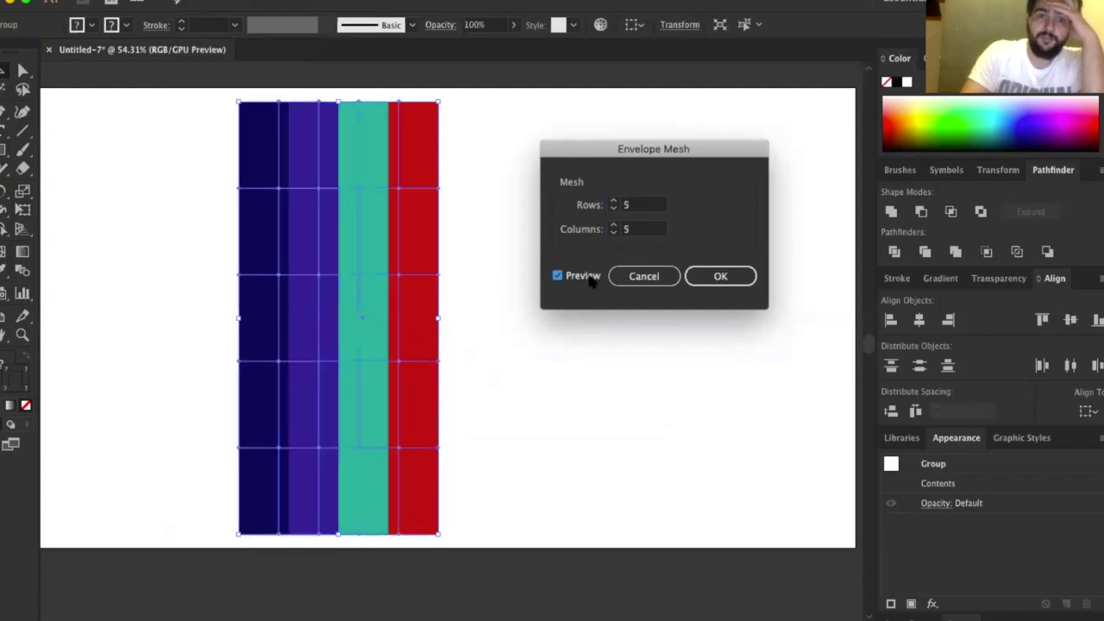
pyautogui.click(614, 201)
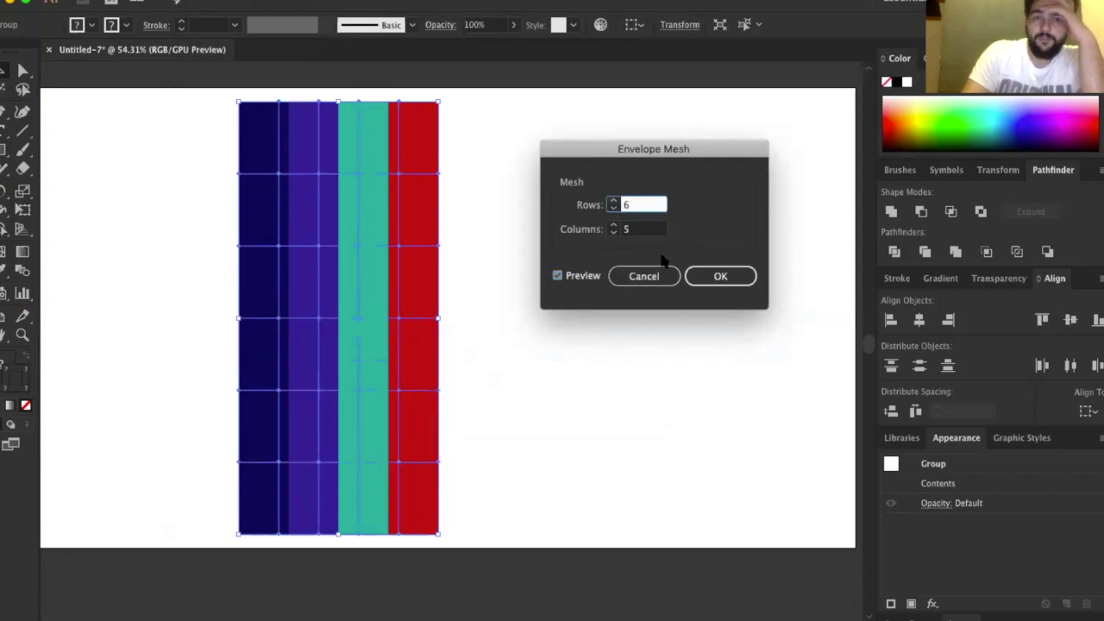
pyautogui.write('5')
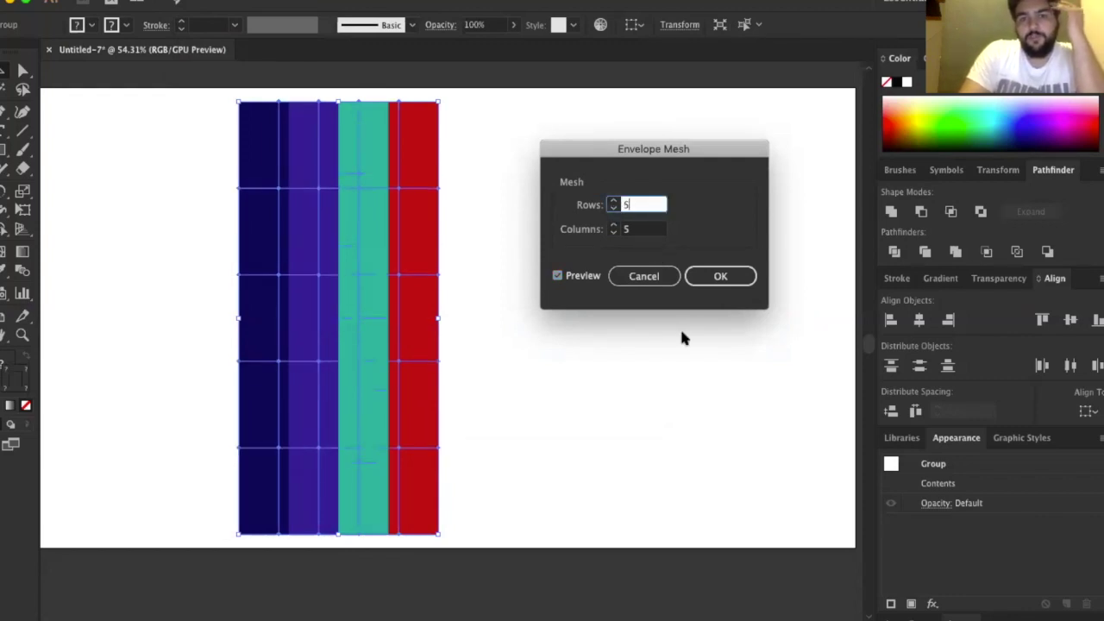
pyautogui.click(720, 275)
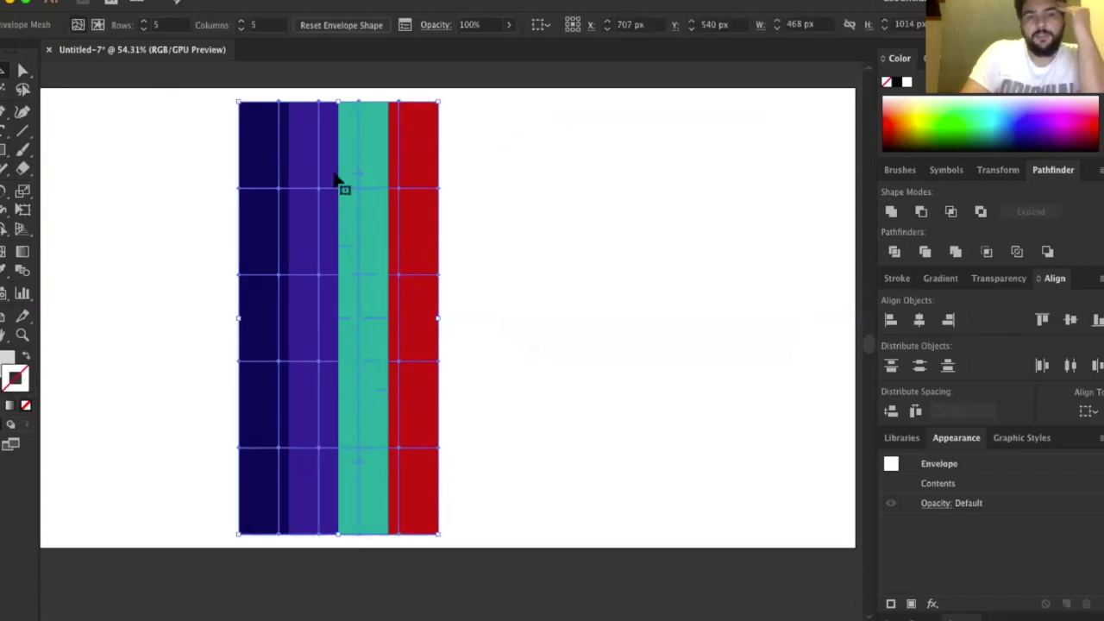
# - Drag the mesh's right edge point out into a bulge, undo extra warps, and narrow the red bulge
pyautogui.moveTo(24, 71); pyautogui.dragTo(22, 69)
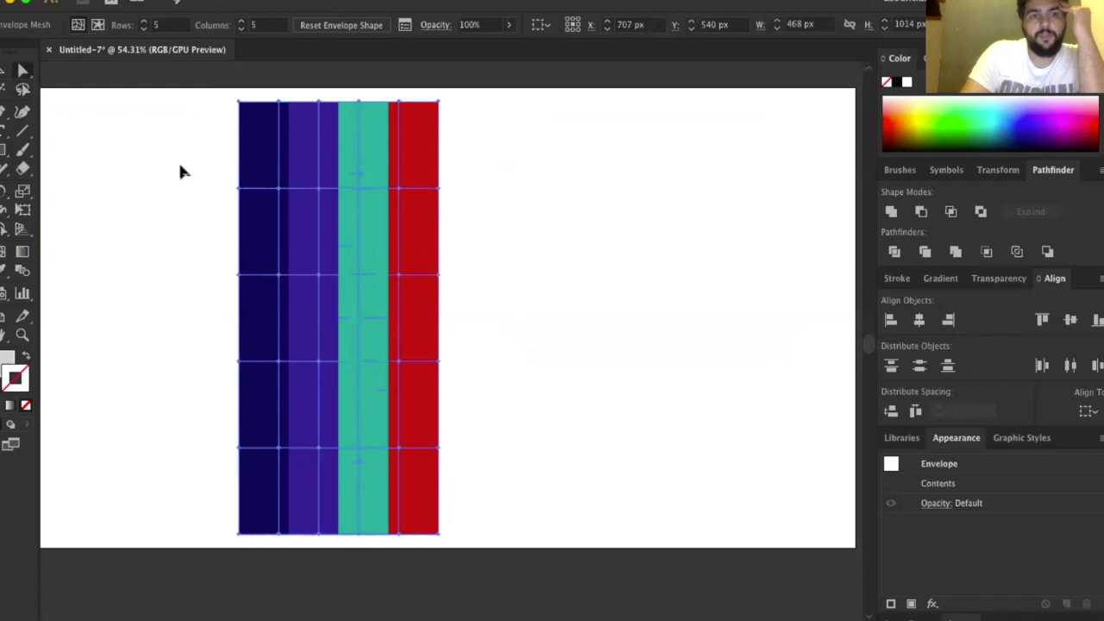
pyautogui.click(441, 195)
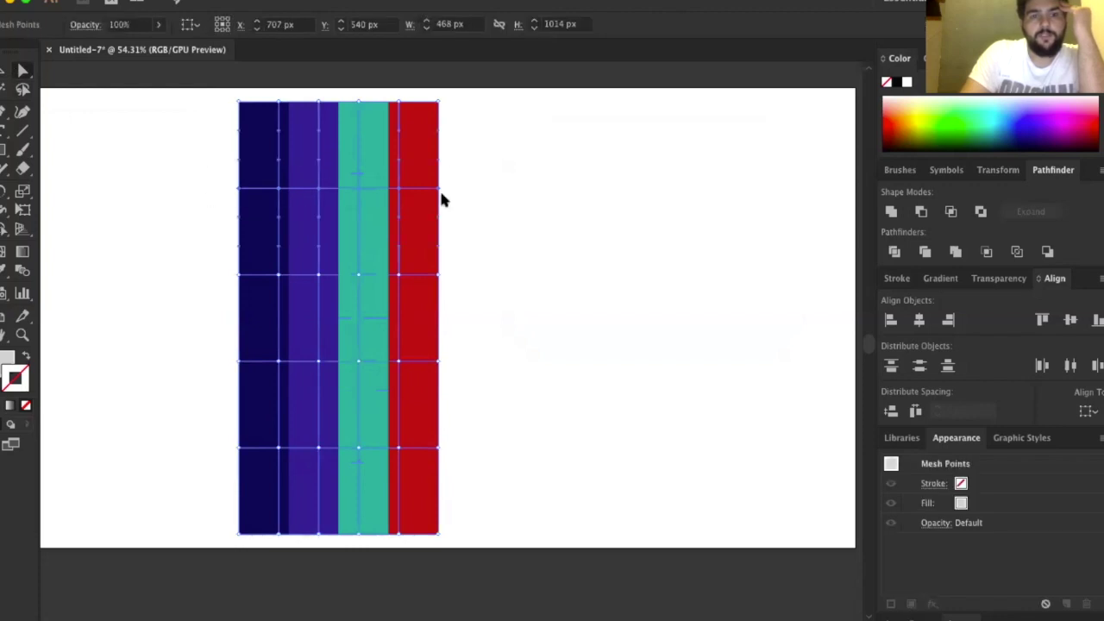
pyautogui.moveTo(439, 191); pyautogui.dragTo(517, 190)
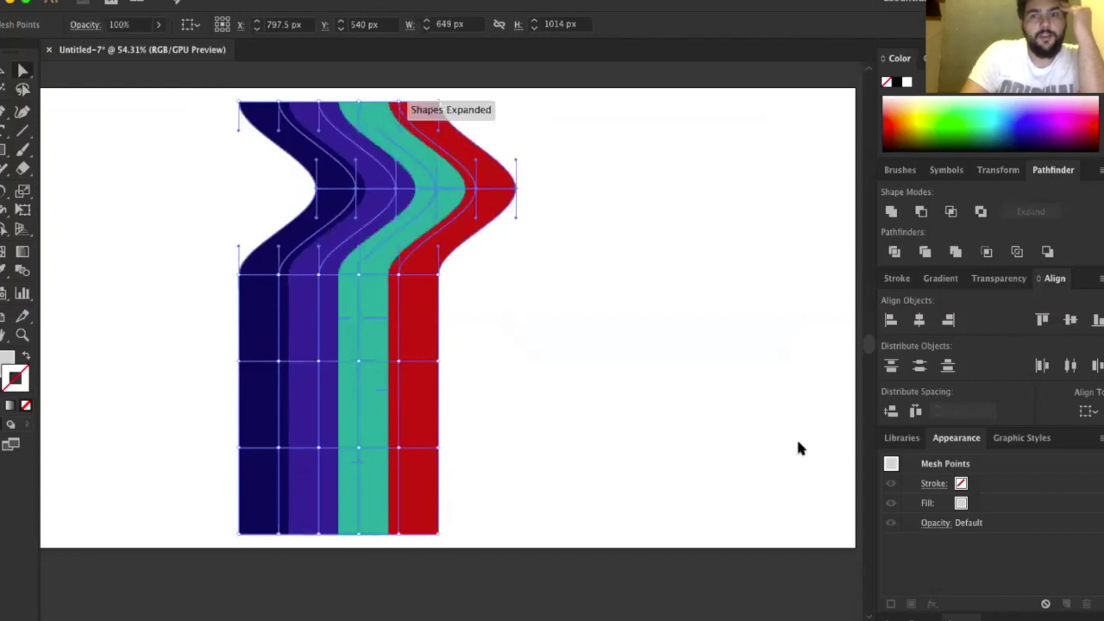
pyautogui.moveTo(439, 363); pyautogui.dragTo(341, 363)
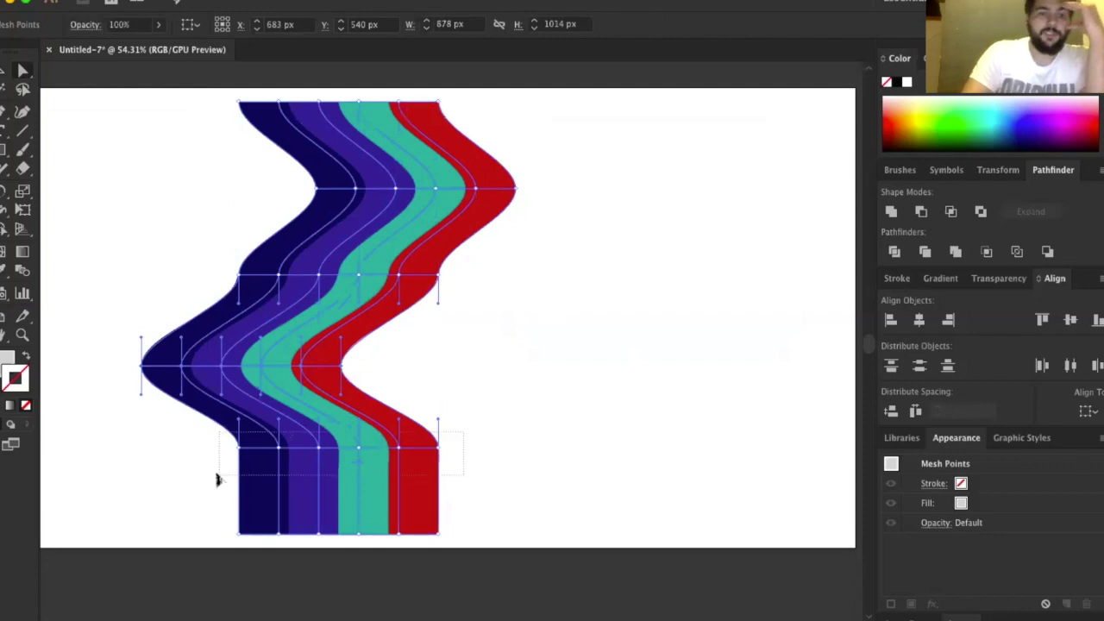
pyautogui.moveTo(439, 447); pyautogui.dragTo(399, 473)
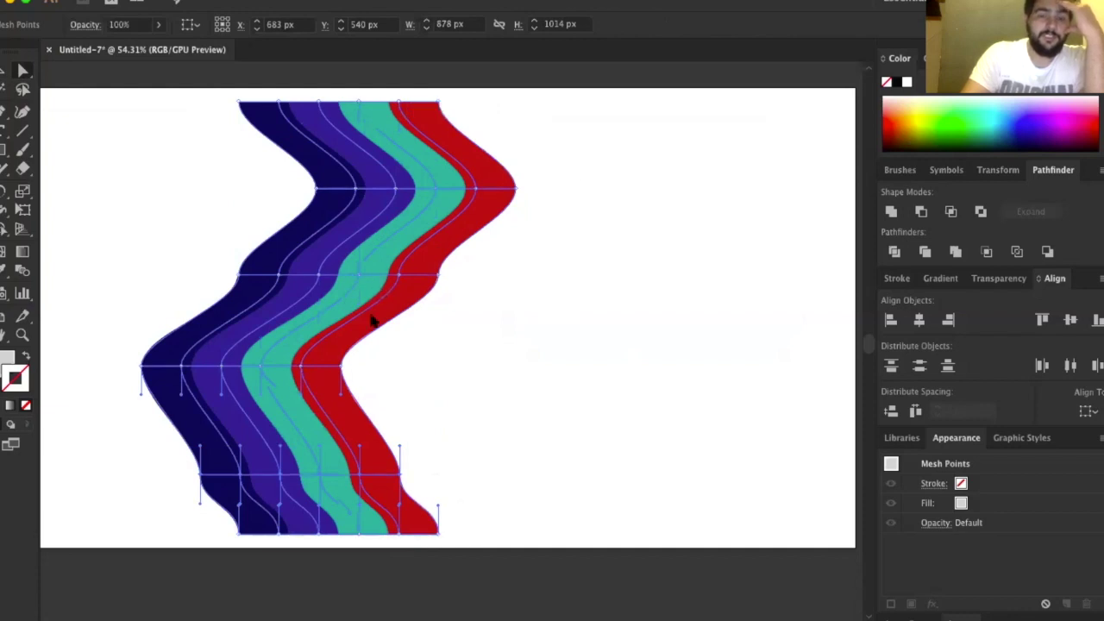
pyautogui.moveTo(218, 95); pyautogui.dragTo(636, 104)
pyautogui.hotkey('ctrl', 'z')
pyautogui.hotkey('ctrl', 'z')
pyautogui.hotkey('ctrl', 'z')
pyautogui.hotkey('ctrl', 'z')
pyautogui.click(516, 187)
pyautogui.moveTo(516, 189); pyautogui.dragTo(476, 188)
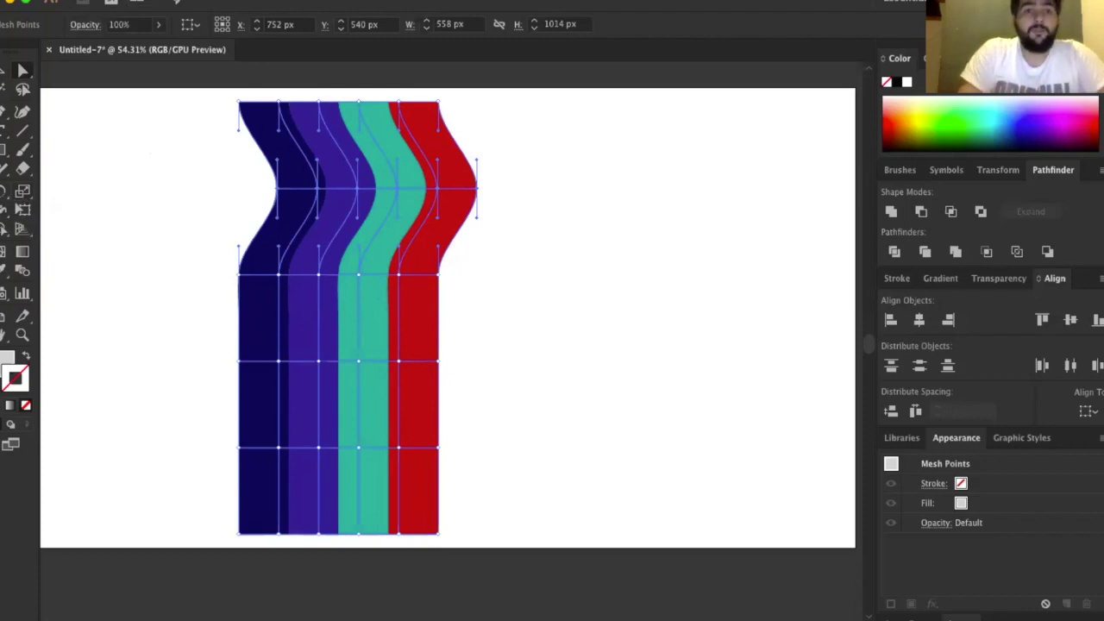
pyautogui.click(320, 0)
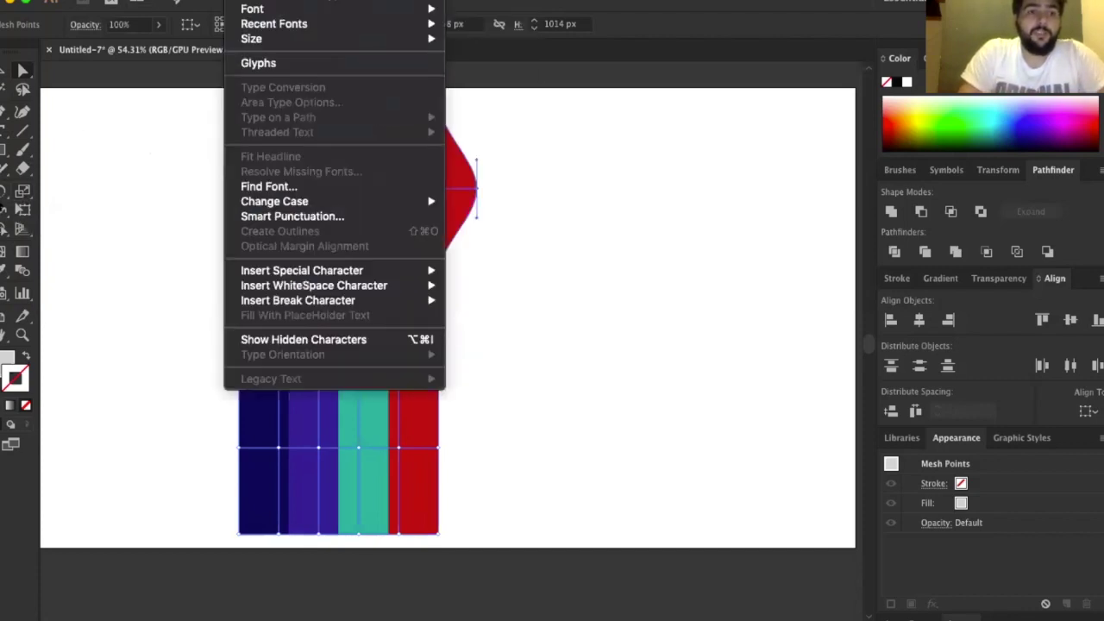
# - Flare the mesh's bottom corners outward after trying and undoing a 30° rotation
pyautogui.press('Escape')
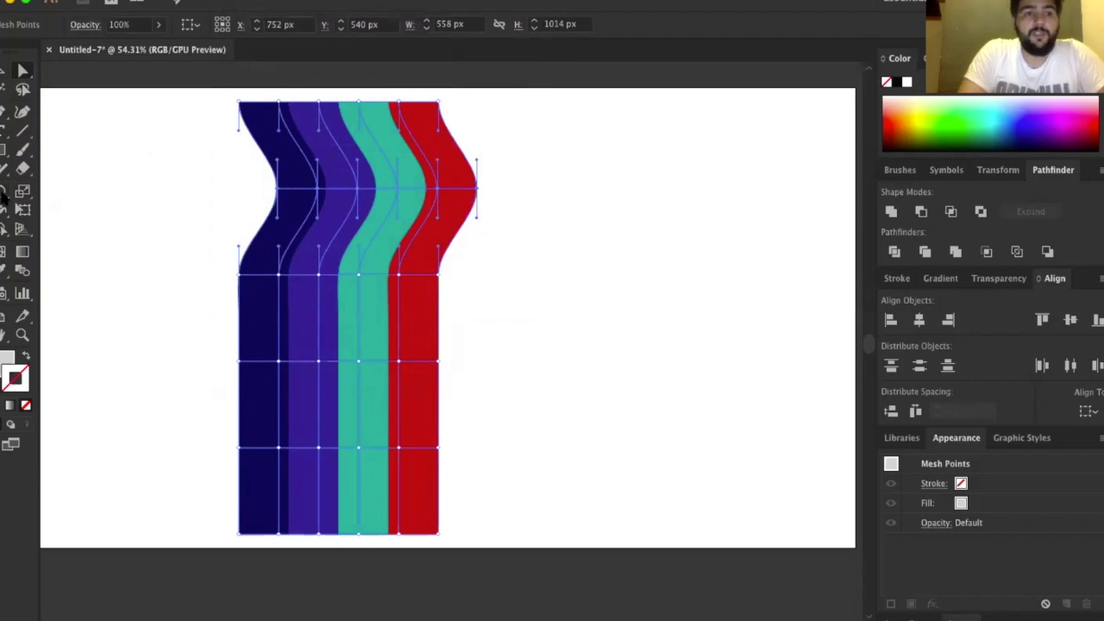
pyautogui.moveTo(516, 188)
pyautogui.mouseDown()
pyautogui.moveTo(496, 162)
pyautogui.moveTo(471, 231)
pyautogui.mouseUp()
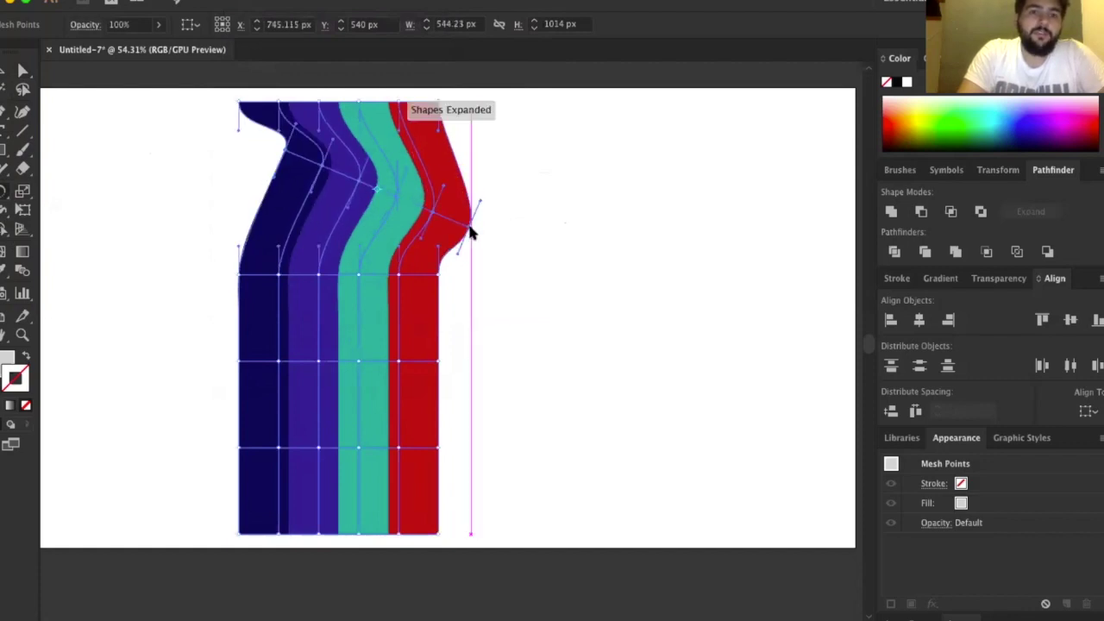
pyautogui.moveTo(481, 303); pyautogui.dragTo(552, 150)
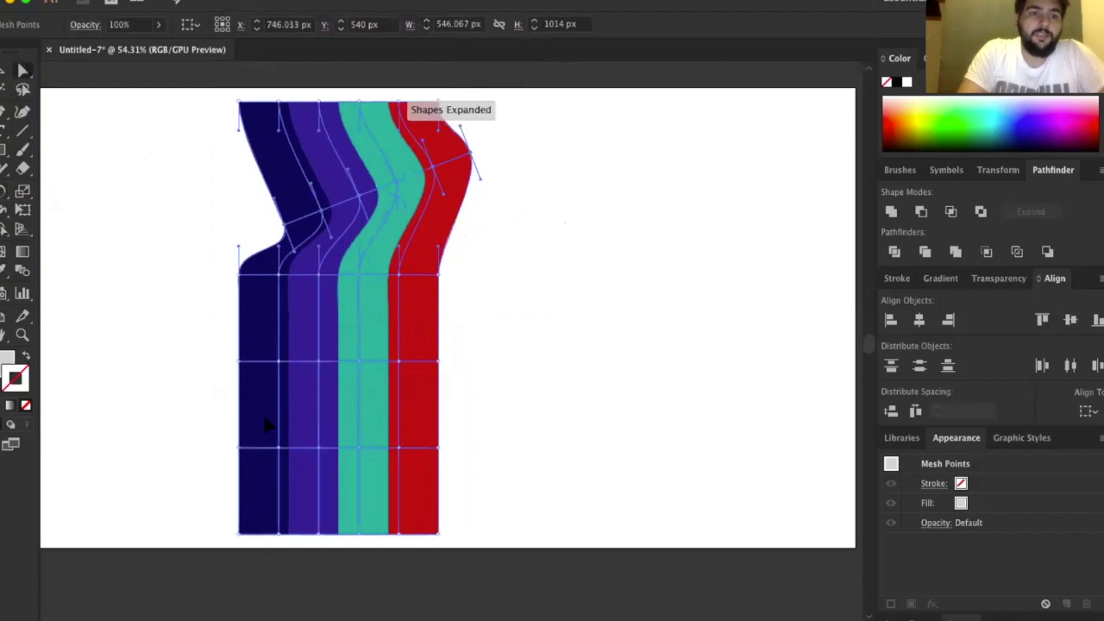
pyautogui.scroll(-3, 259, 507)
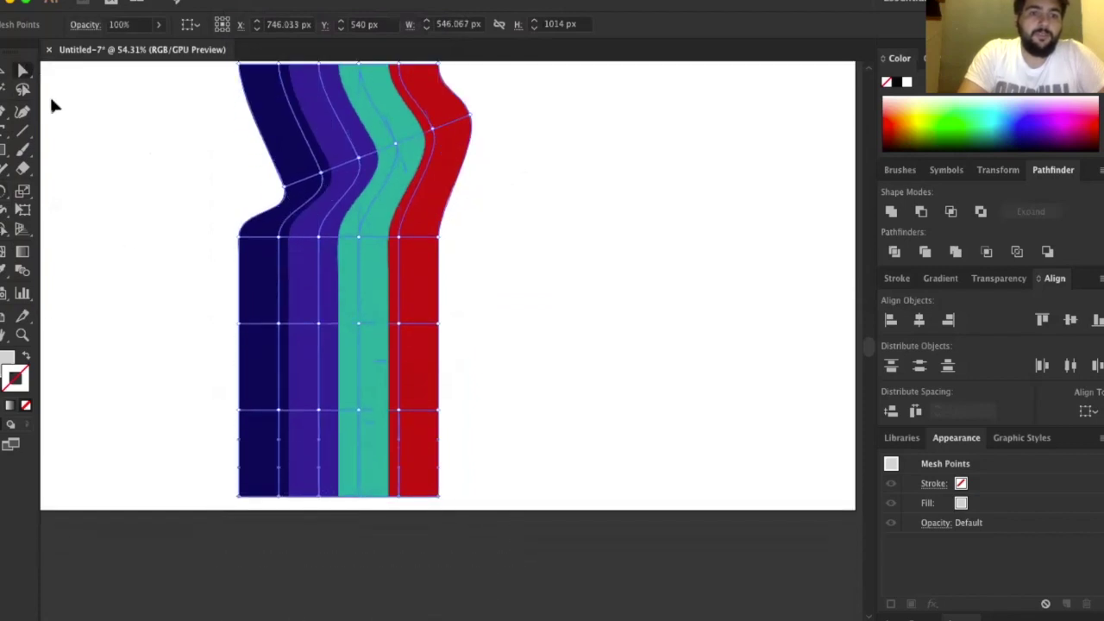
pyautogui.click(4, 191)
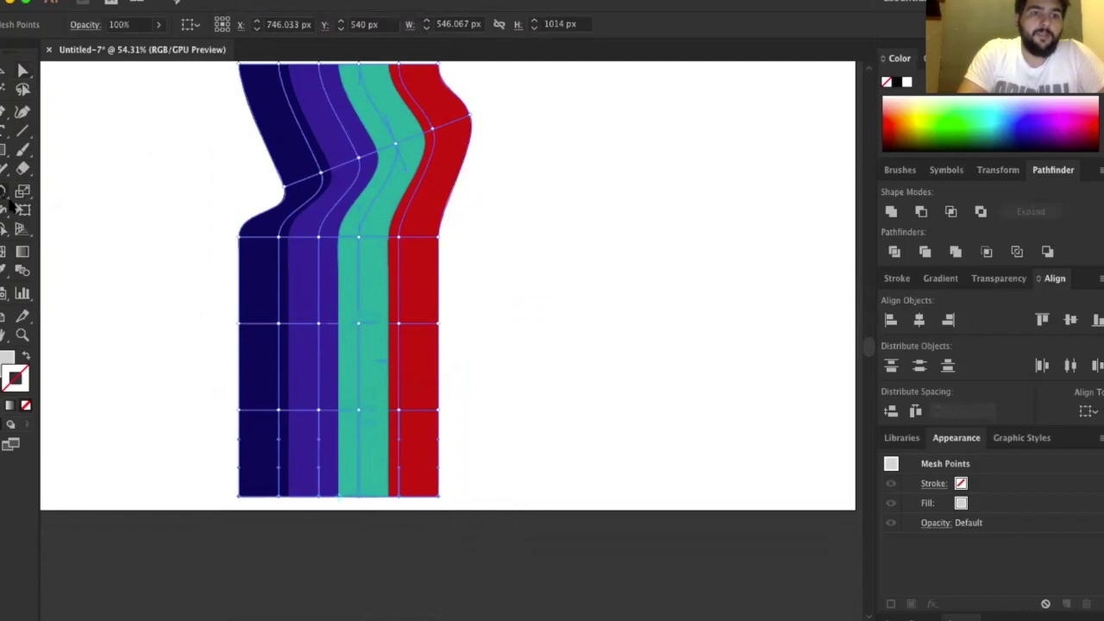
pyautogui.moveTo(483, 483)
pyautogui.mouseDown()
pyautogui.moveTo(468, 411)
pyautogui.moveTo(445, 537)
pyautogui.moveTo(284, 545)
pyautogui.moveTo(373, 549)
pyautogui.mouseUp()
pyautogui.hotkey('ctrl', 'z')
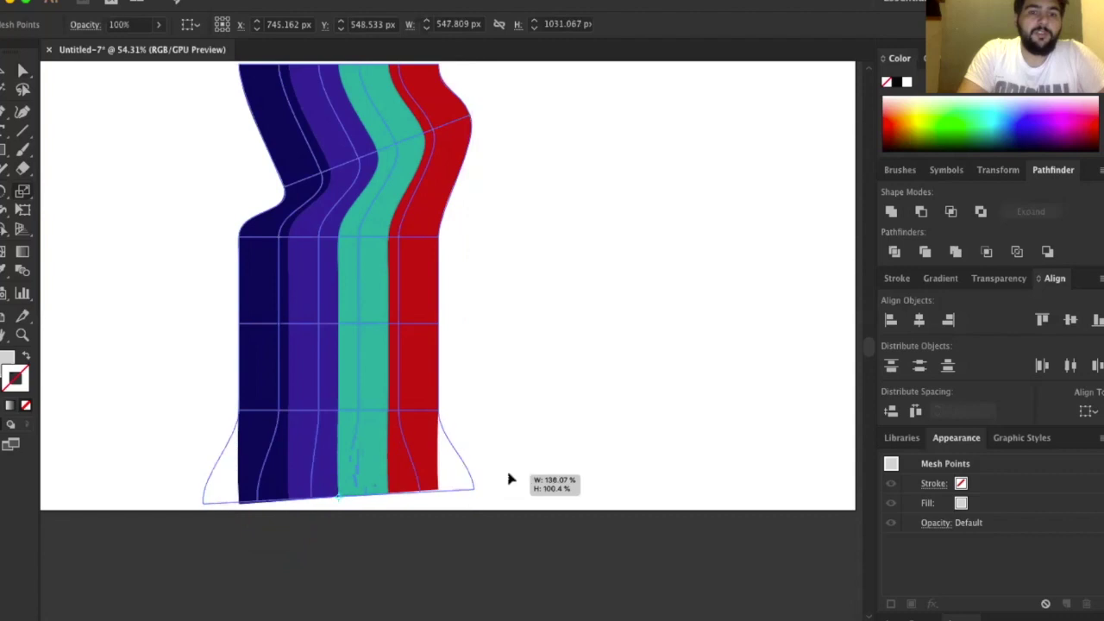
pyautogui.moveTo(438, 472); pyautogui.dragTo(542, 458)
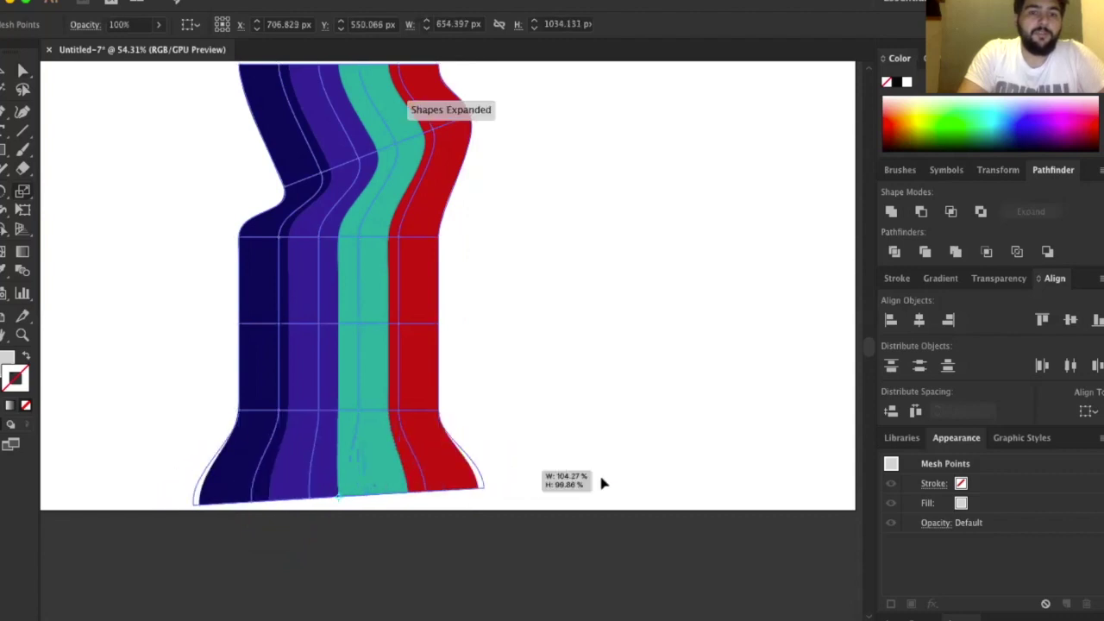
pyautogui.moveTo(505, 474); pyautogui.dragTo(615, 473)
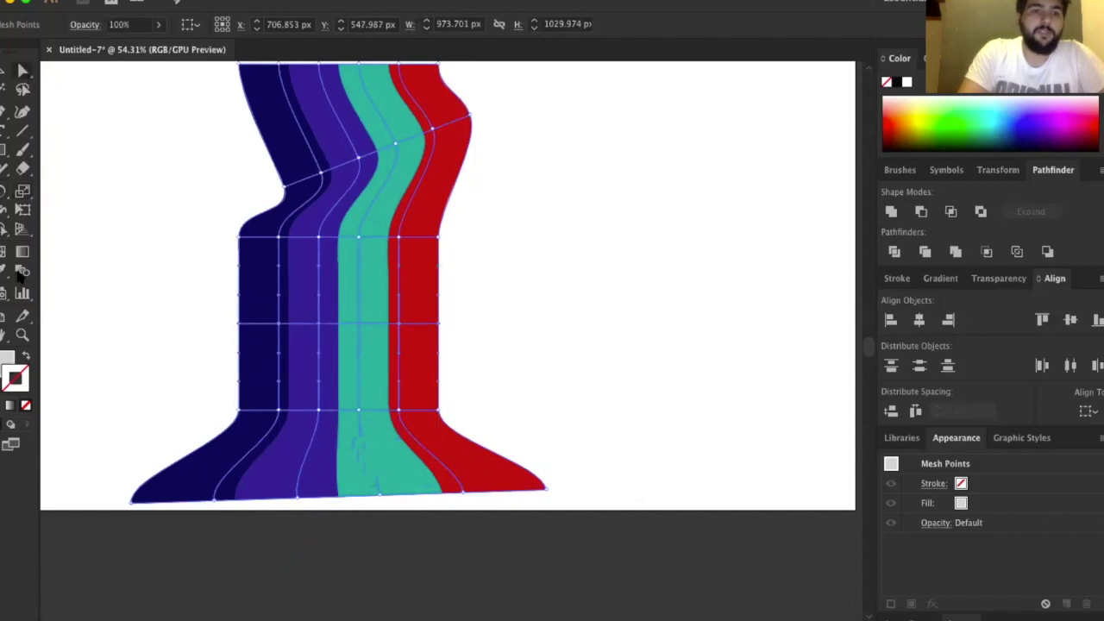
# - Stretch the middle mesh row outward and pull the red stripe's edge into an up-right spike
pyautogui.click(24, 194)
pyautogui.moveTo(552, 370); pyautogui.dragTo(593, 353)
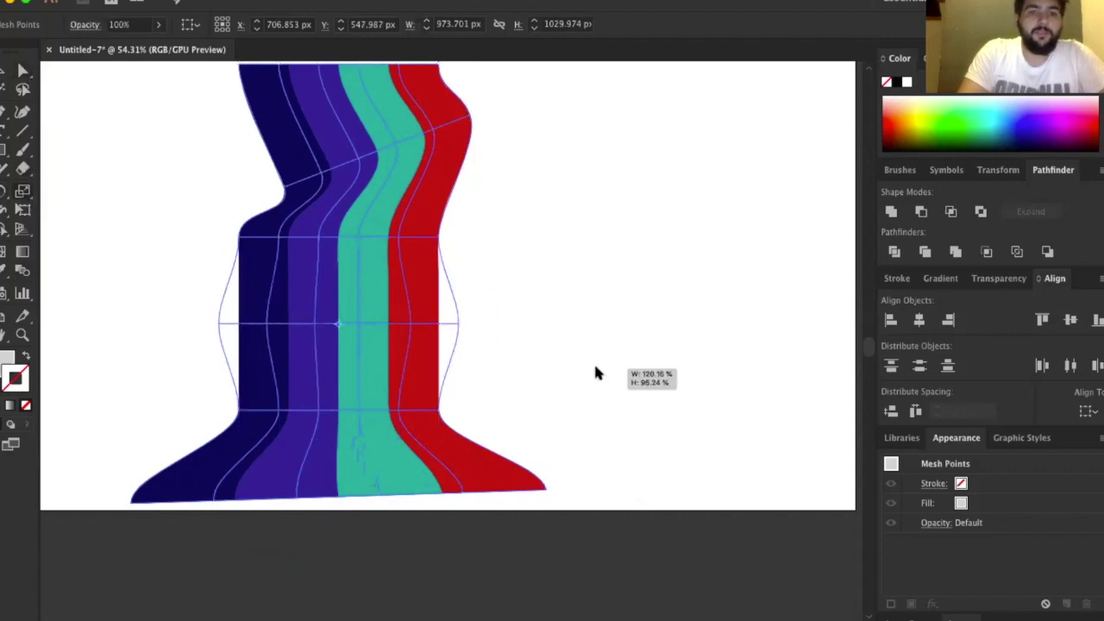
pyautogui.click(24, 71)
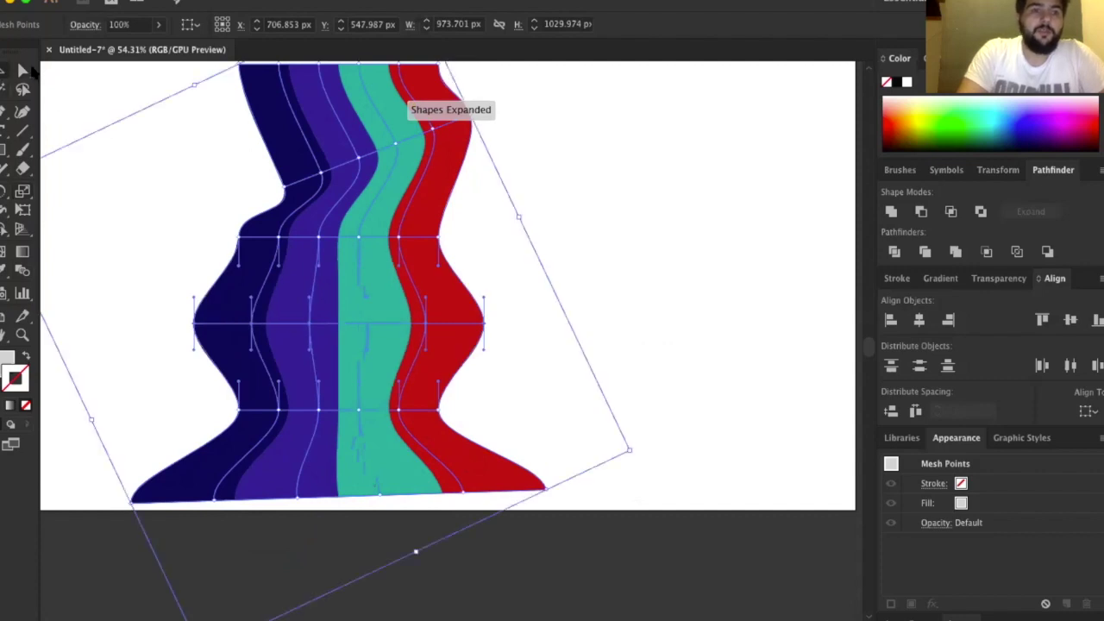
pyautogui.press('a')
pyautogui.click(520, 297)
pyautogui.click(477, 345)
pyautogui.moveTo(476, 345); pyautogui.dragTo(218, 181)
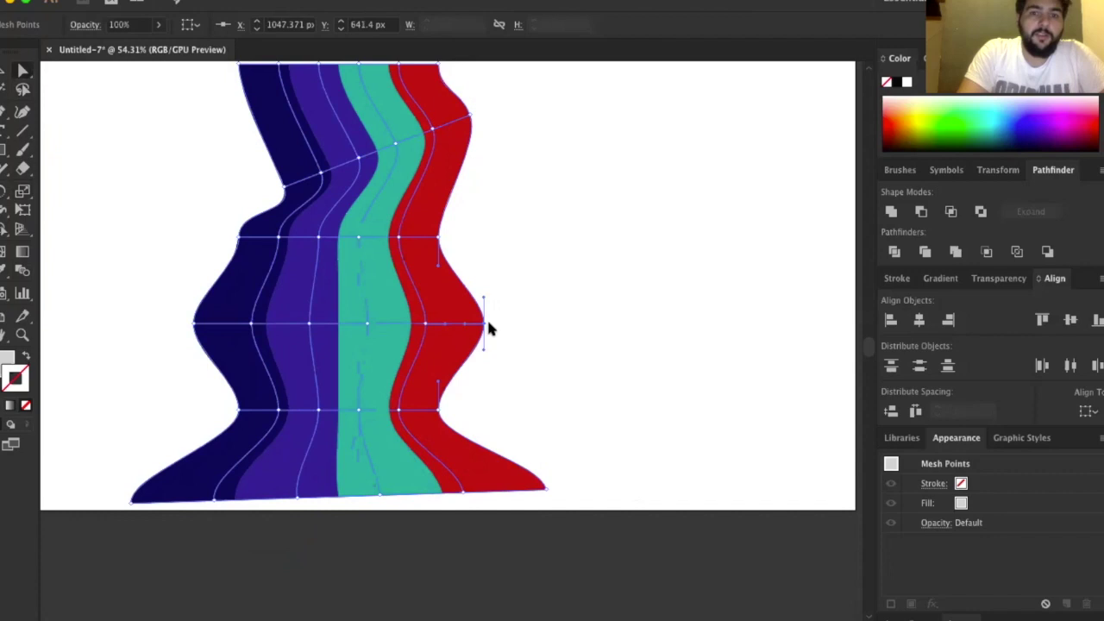
pyautogui.moveTo(484, 324)
pyautogui.mouseDown()
pyautogui.moveTo(685, 466)
pyautogui.moveTo(639, 160)
pyautogui.mouseUp()
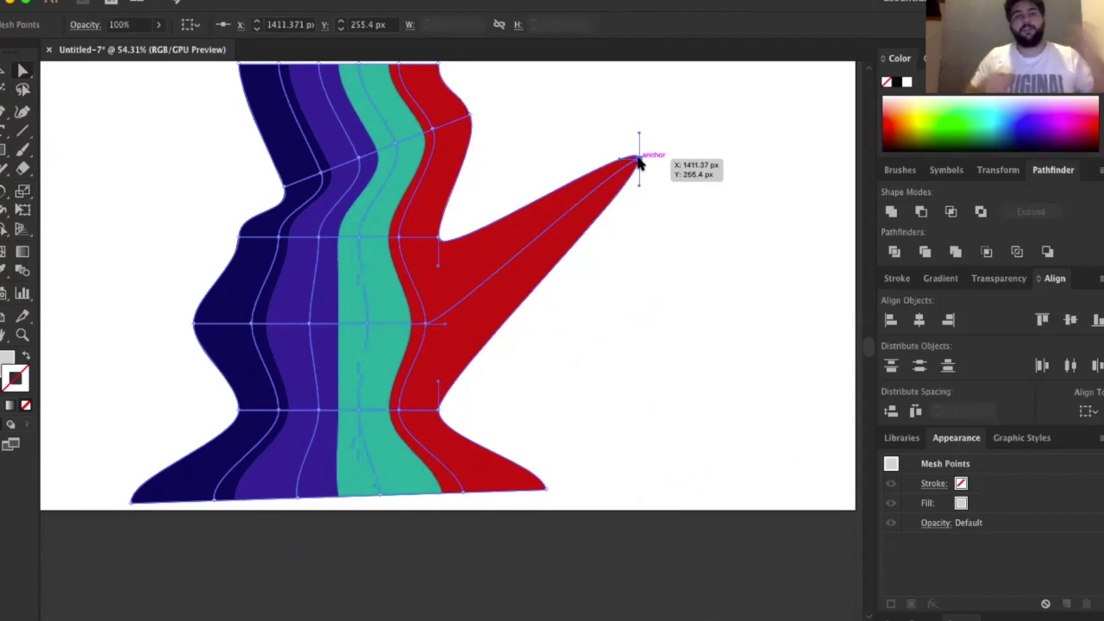
pyautogui.click(194, 2)
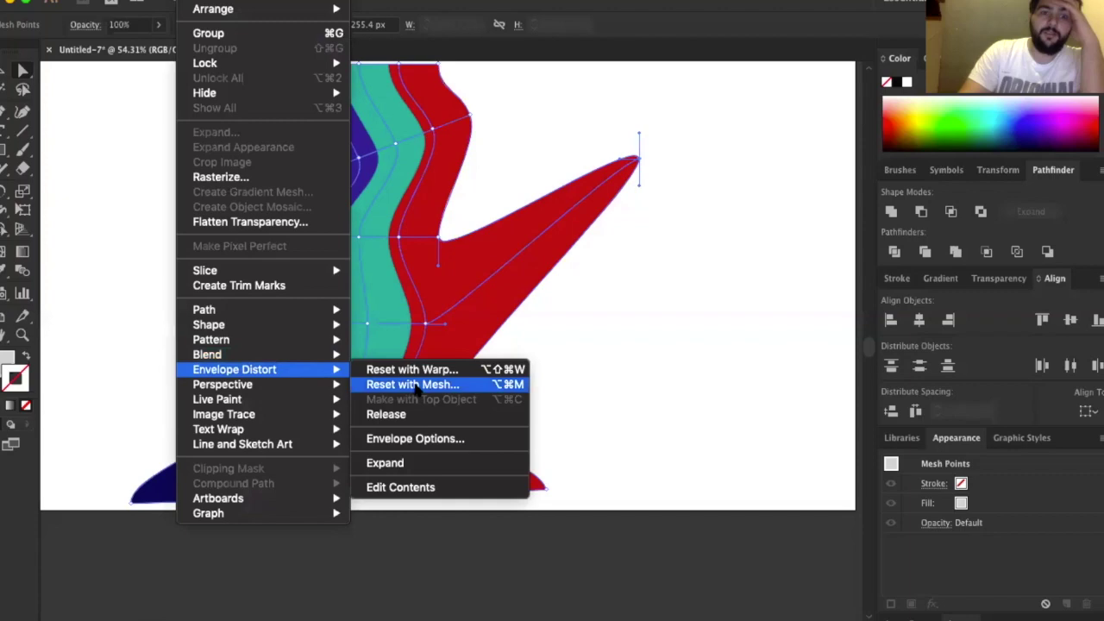
# - Select the whole distorted stripe mesh and remove it from the artboard
pyautogui.click(601, 251)
pyautogui.click(7, 74)
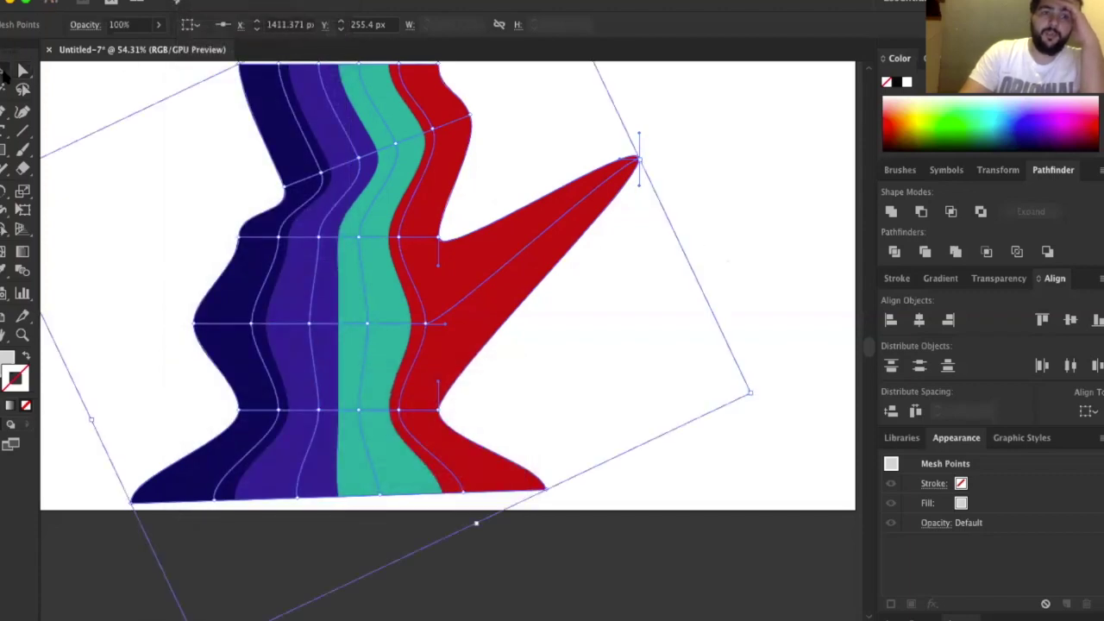
pyautogui.hotkey('ctrl', 'shift', 'e')
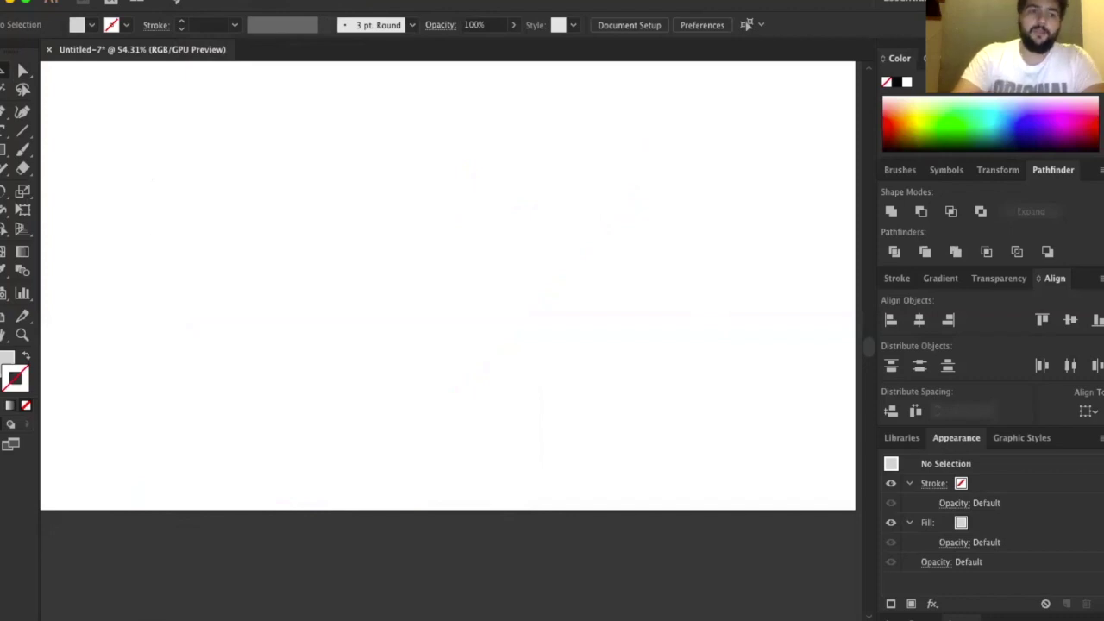
# - Draw a small circle near the artboard's upper-left with the Ellipse tool
pyautogui.click(194, 2)
pyautogui.moveTo(259, 369)
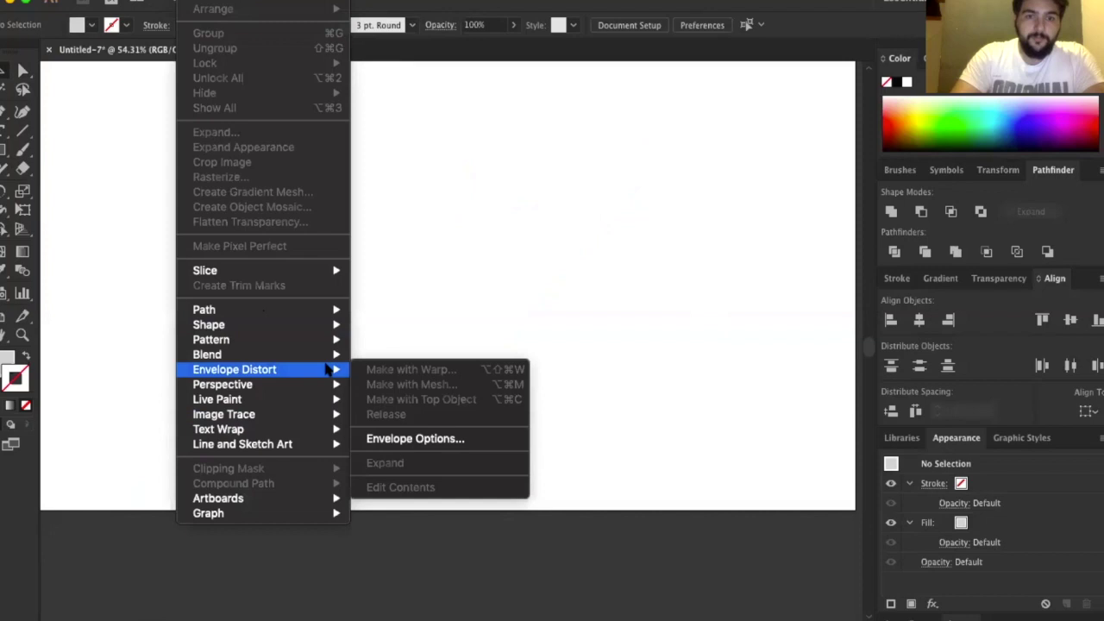
pyautogui.click(134, 216)
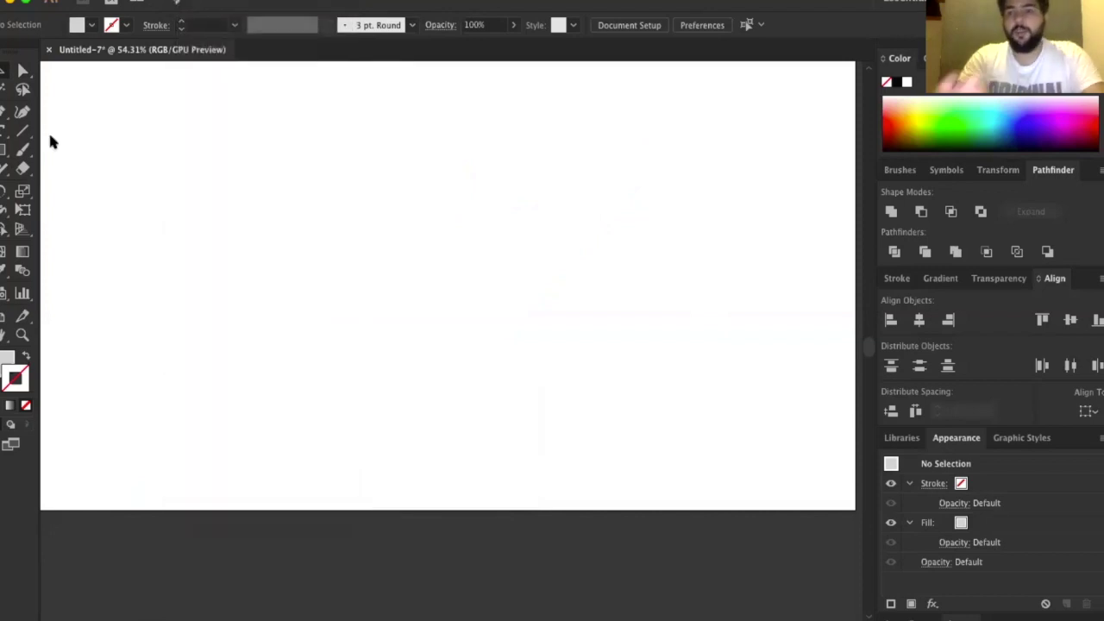
pyautogui.click(5, 150)
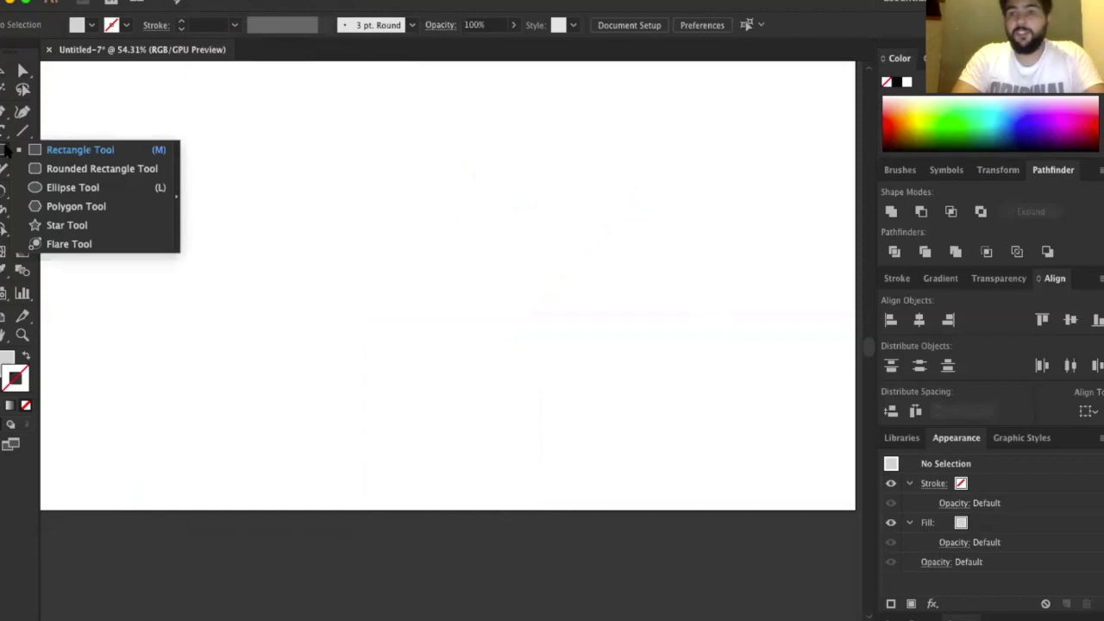
pyautogui.click(69, 187)
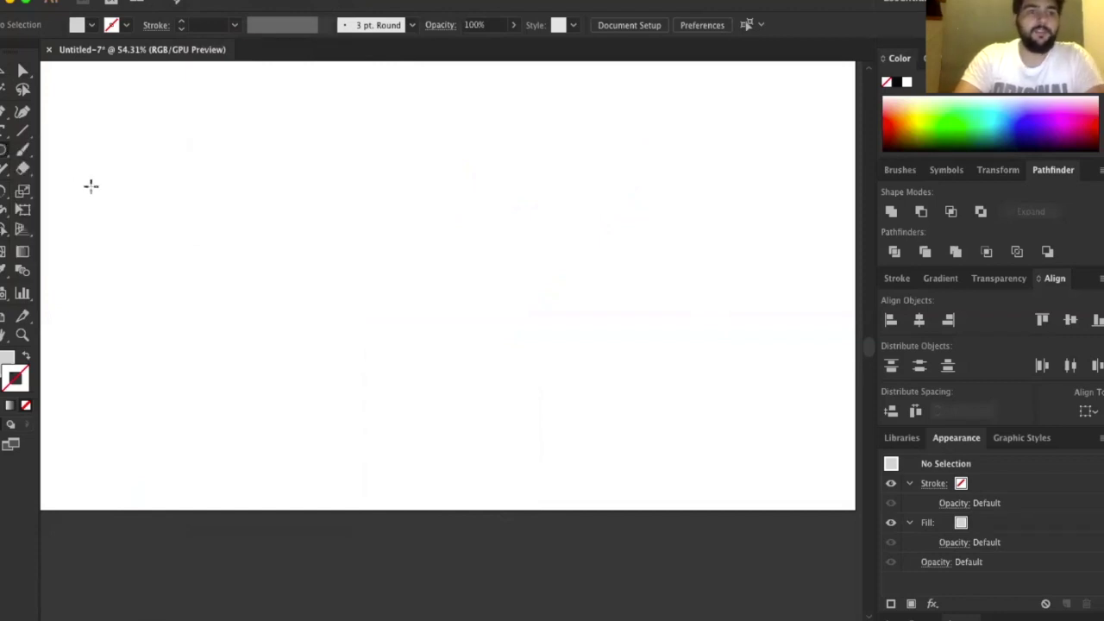
pyautogui.moveTo(165, 141); pyautogui.dragTo(173, 149)
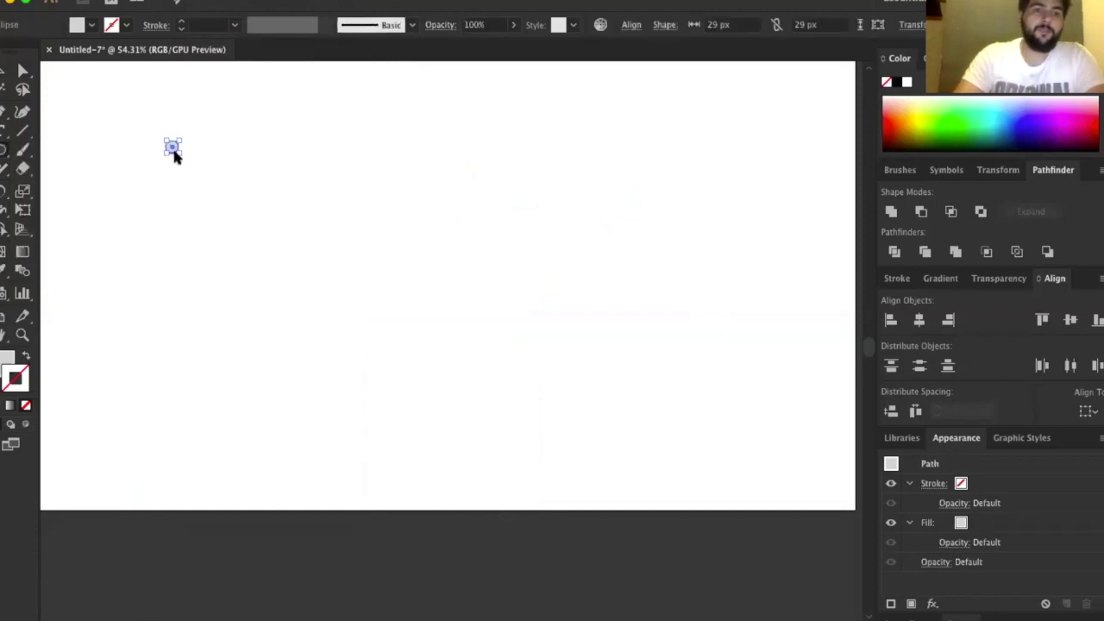
# - Fill the circle with a light blue swatch and reselect it
pyautogui.click(92, 25)
pyautogui.click(98, 67)
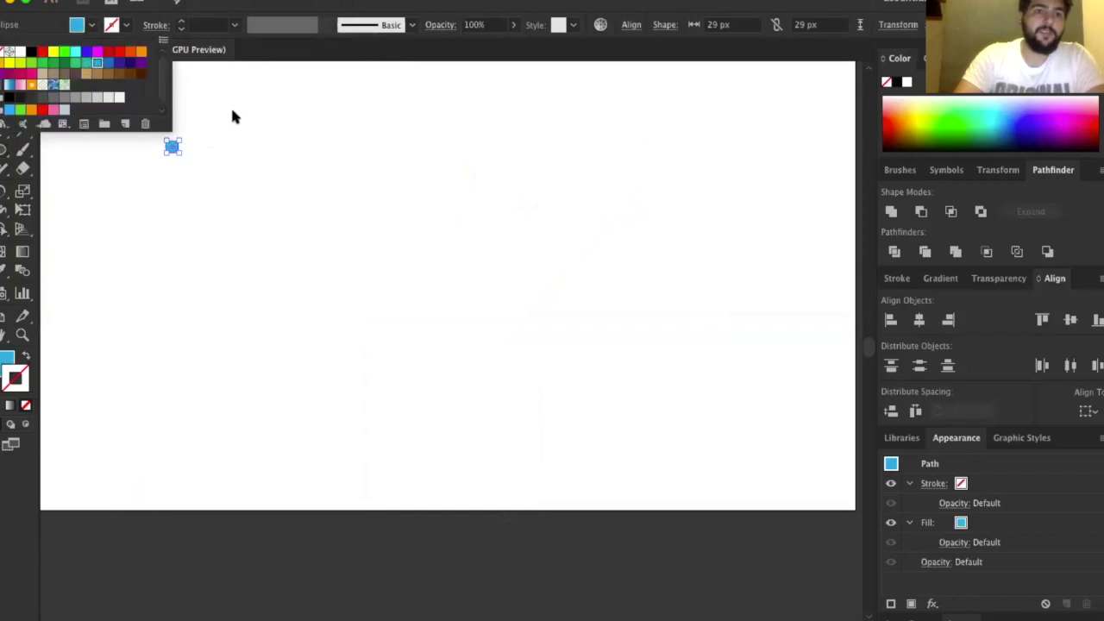
pyautogui.click(245, 112)
pyautogui.click(239, 134)
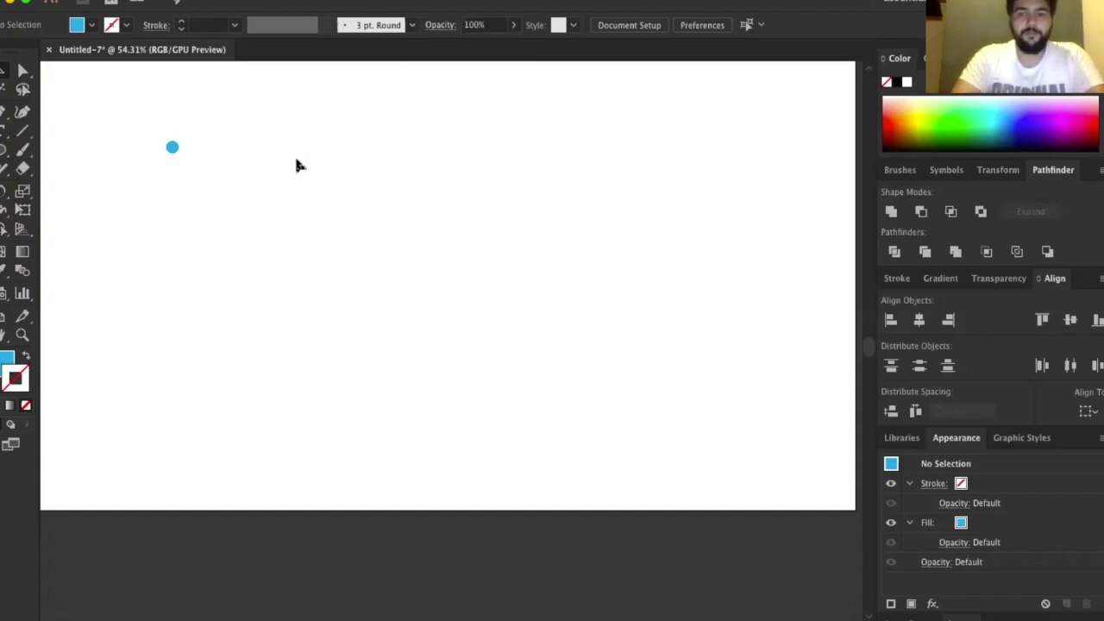
pyautogui.click(175, 148)
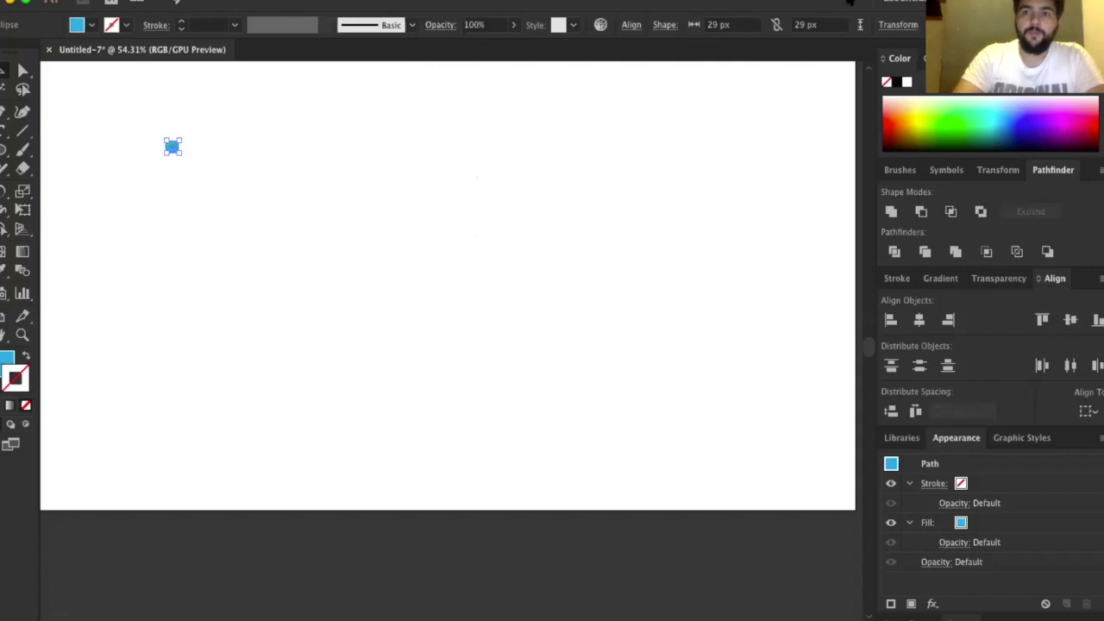
# - Resize the circle to 20 px using the control bar's width and height fields
pyautogui.click(729, 24)
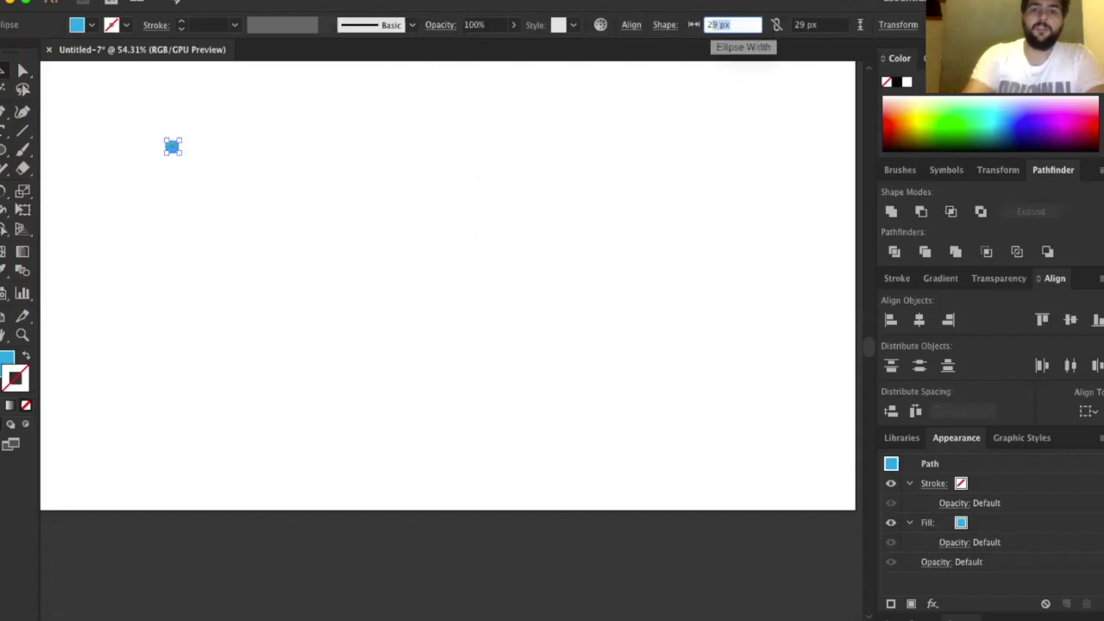
pyautogui.write('20')
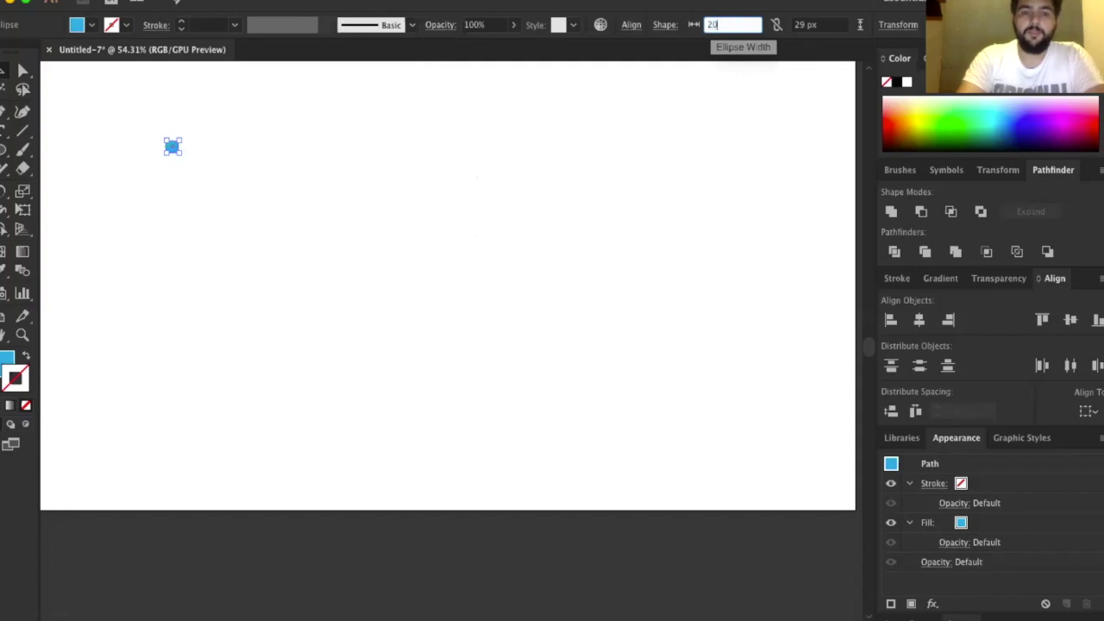
pyautogui.press('Tab')
pyautogui.write('3')
pyautogui.press('Return')
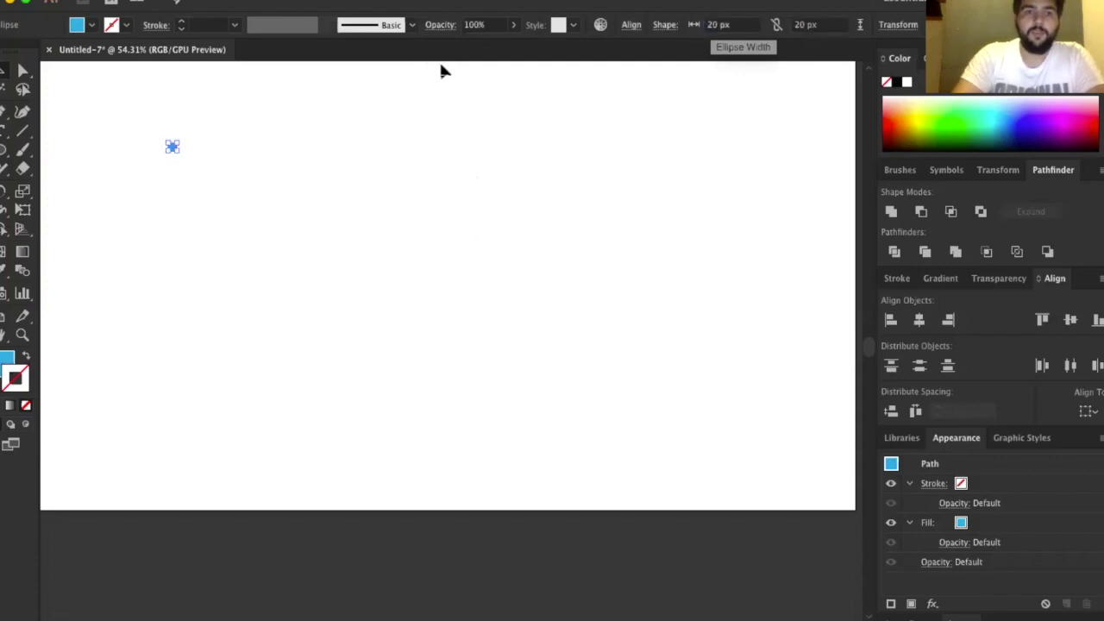
# - Drag a test copy of the circle to the right, then undo it
pyautogui.click(253, 130)
pyautogui.moveTo(173, 152); pyautogui.dragTo(187, 151)
pyautogui.click(230, 126)
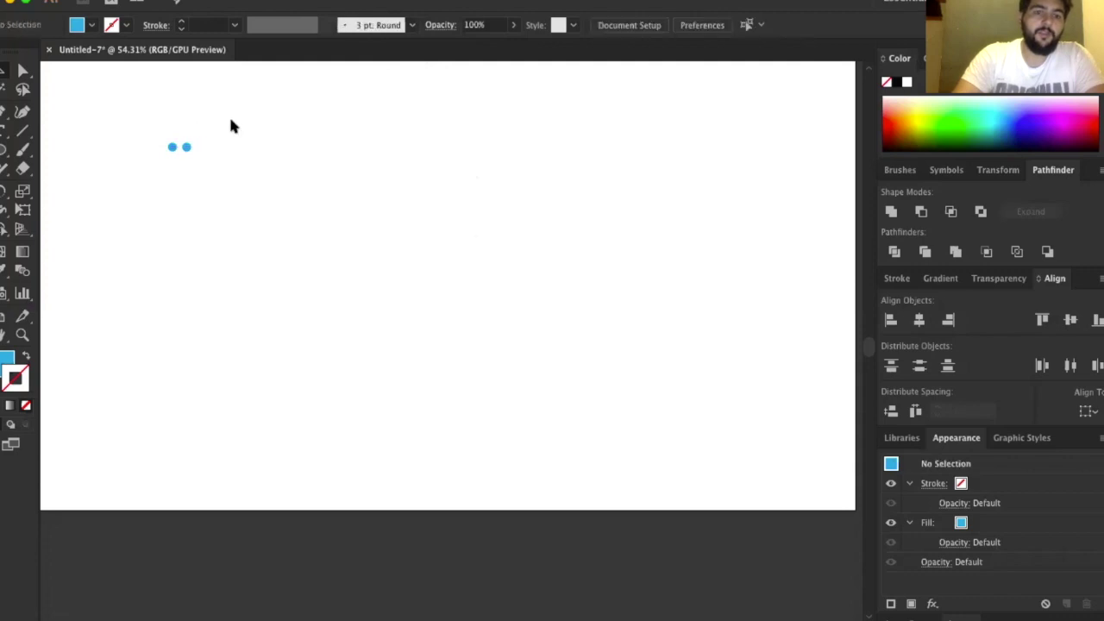
pyautogui.press('super+z')
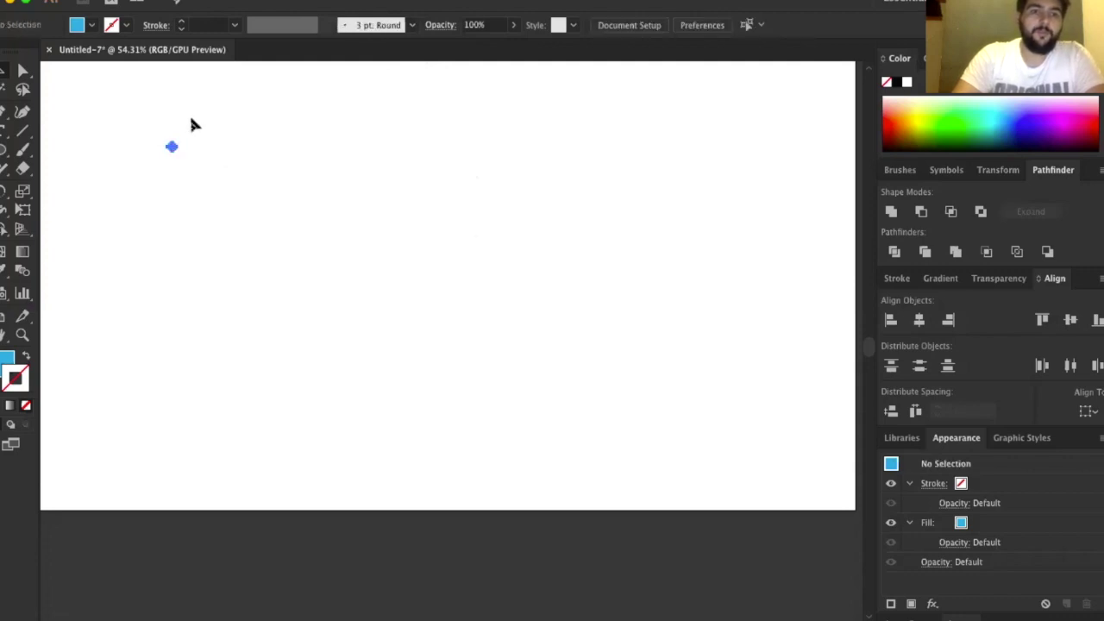
pyautogui.click(201, 2)
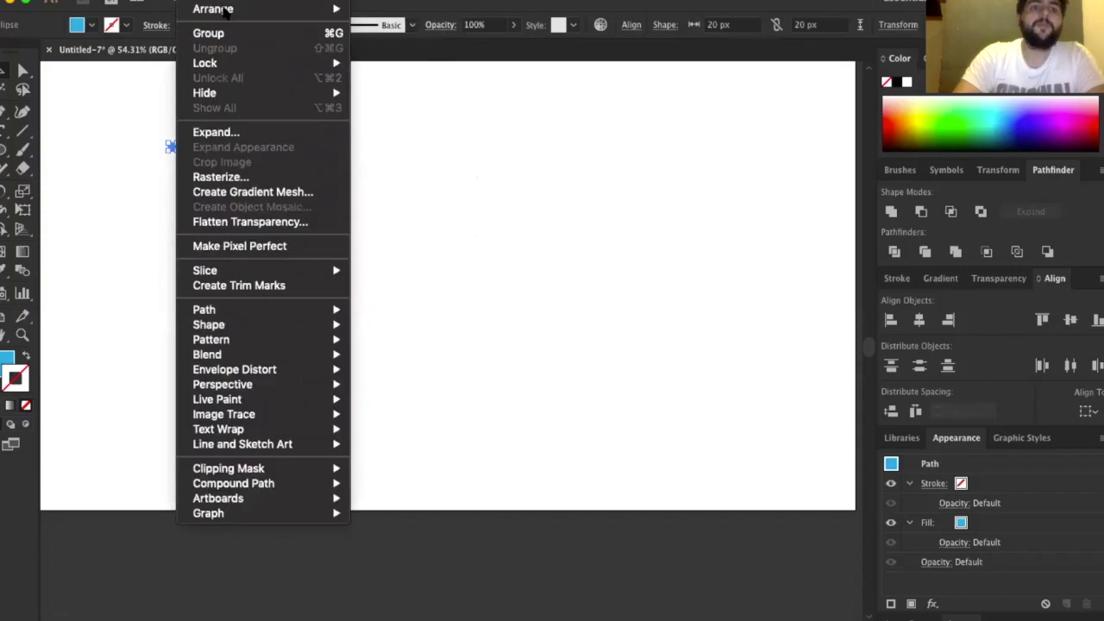
pyautogui.click(238, 166)
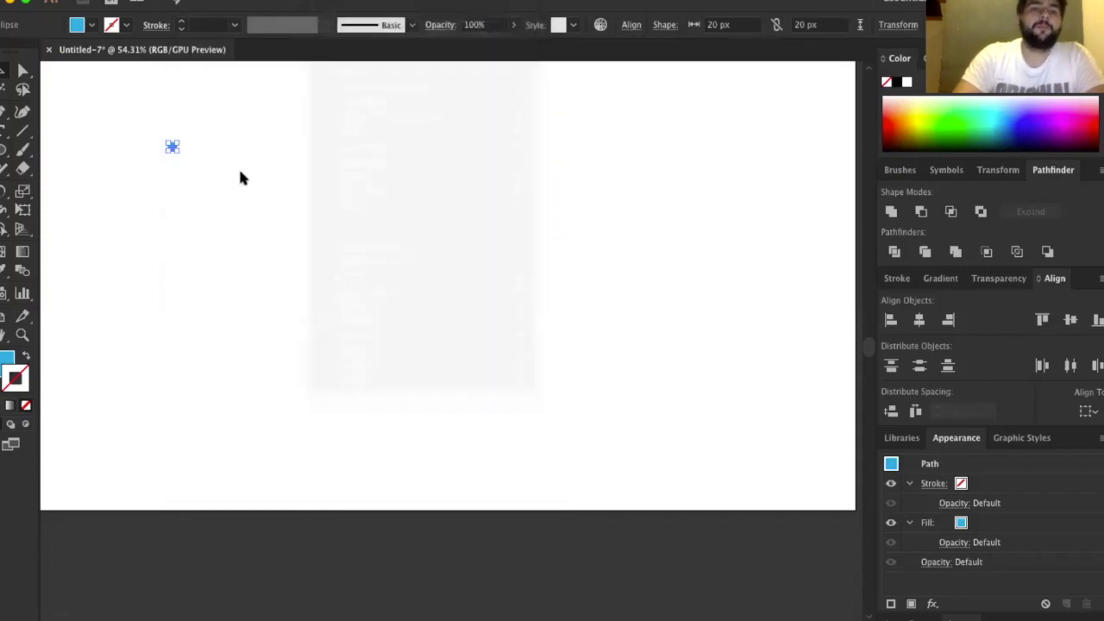
# - In Object > Transform > Move, turn preview off and try 10 px offsets
pyautogui.click(203, 2)
pyautogui.moveTo(259, 0)
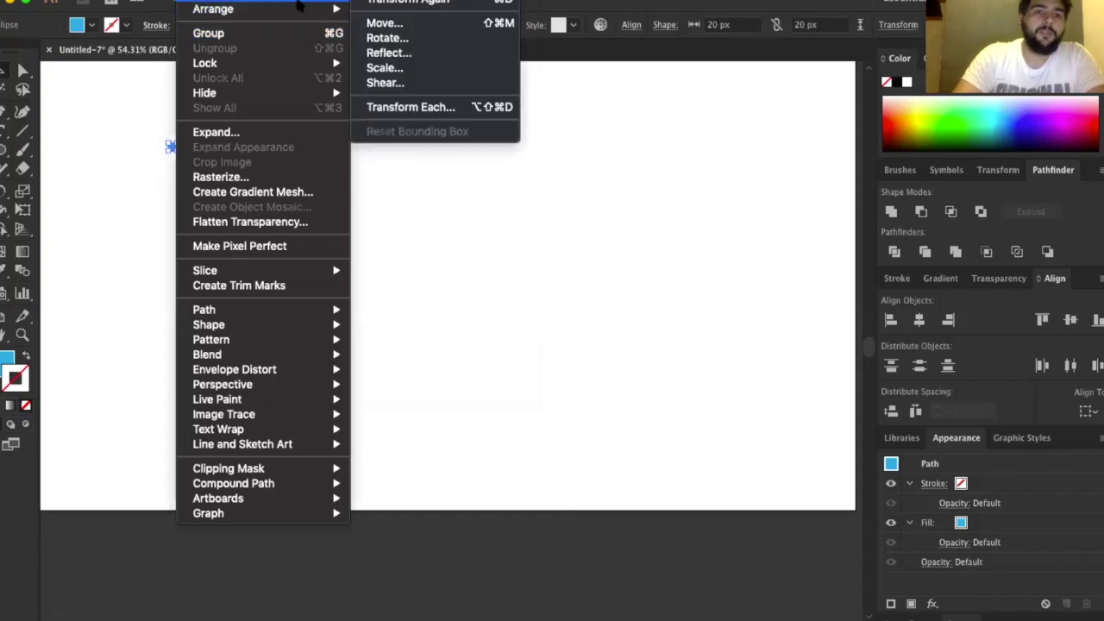
pyautogui.click(395, 24)
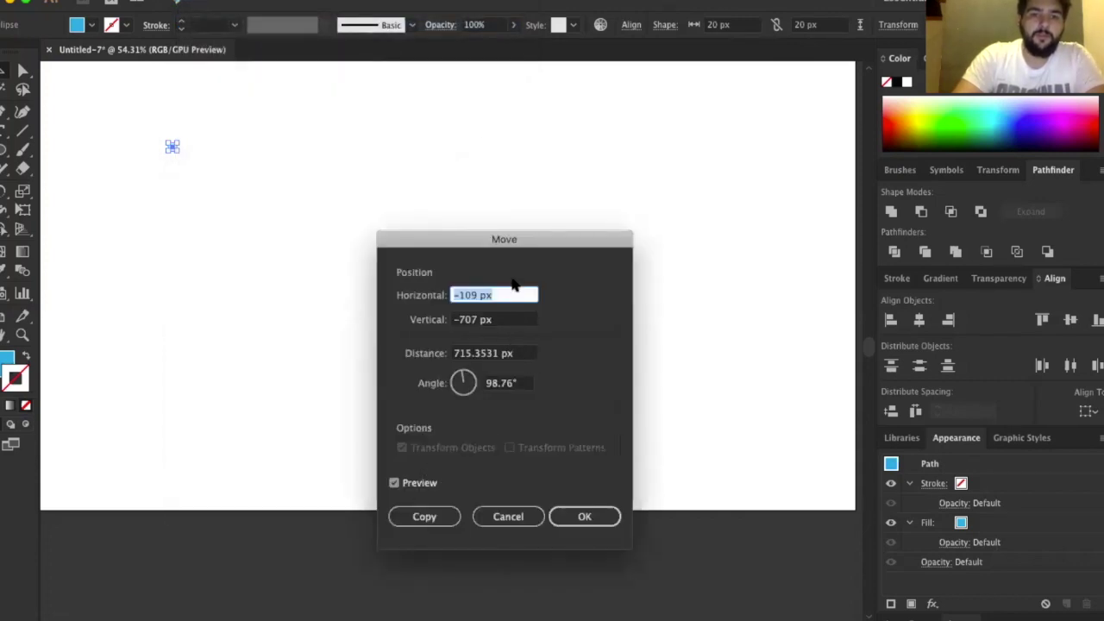
pyautogui.click(420, 486)
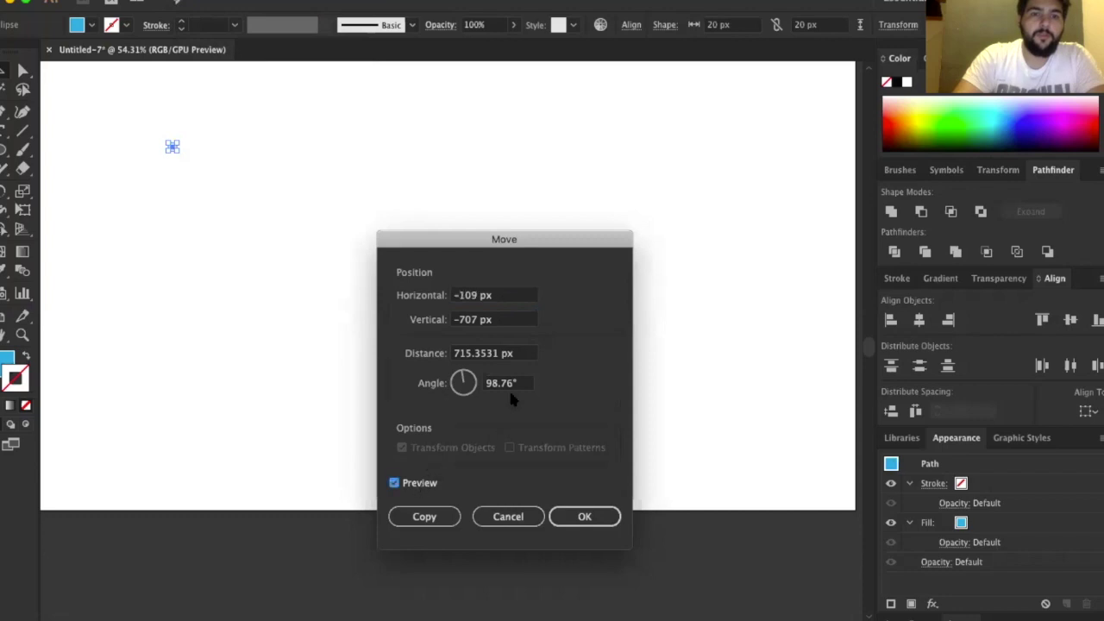
pyautogui.moveTo(511, 296); pyautogui.dragTo(407, 298)
pyautogui.write('10')
pyautogui.press('Tab')
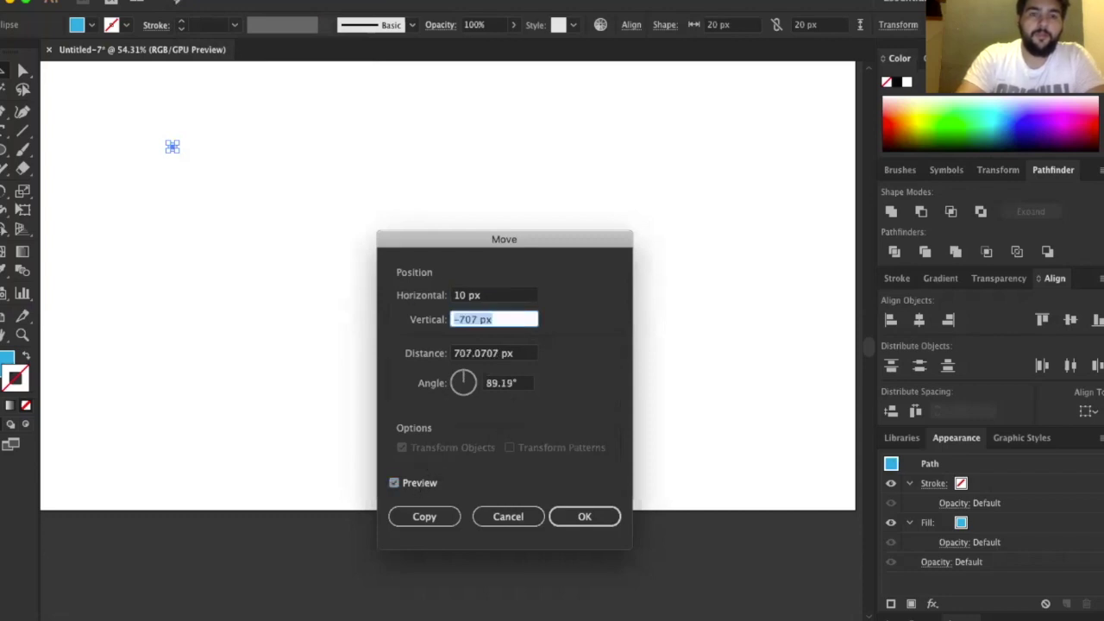
pyautogui.write('10')
pyautogui.press('Tab')
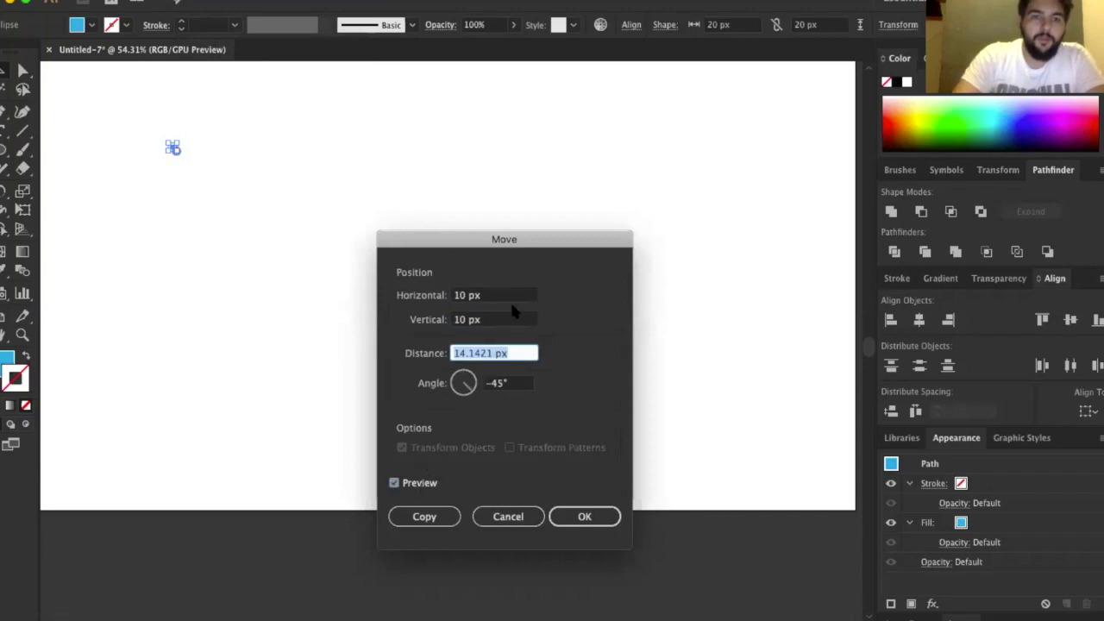
# - Move the dot 30 px horizontally and 0 px vertically
pyautogui.moveTo(494, 294); pyautogui.dragTo(414, 295)
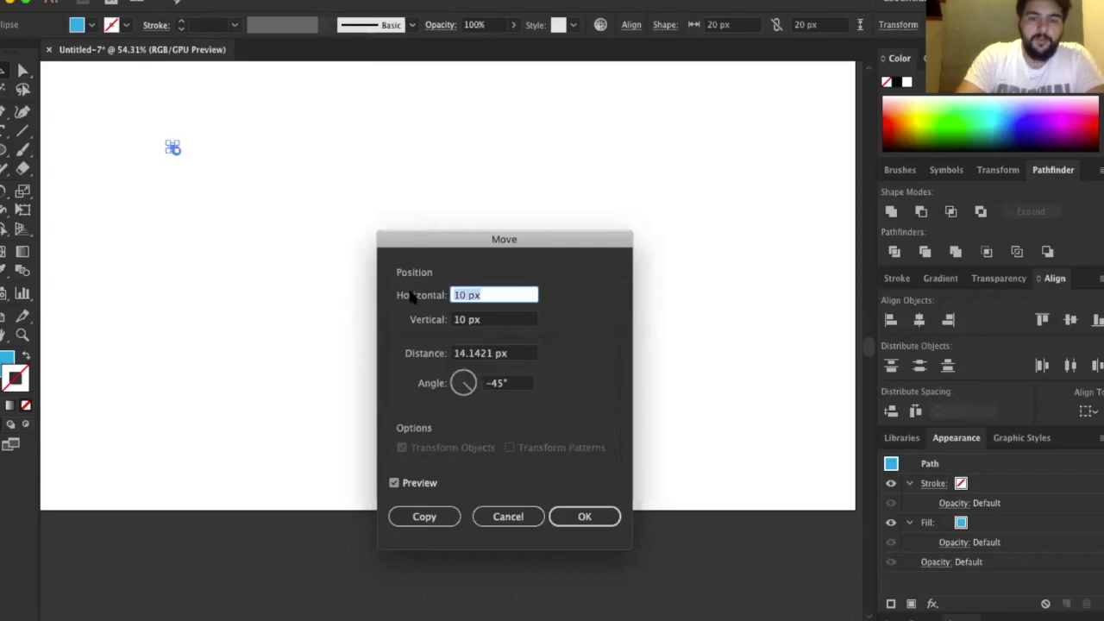
pyautogui.write('30')
pyautogui.press('Tab')
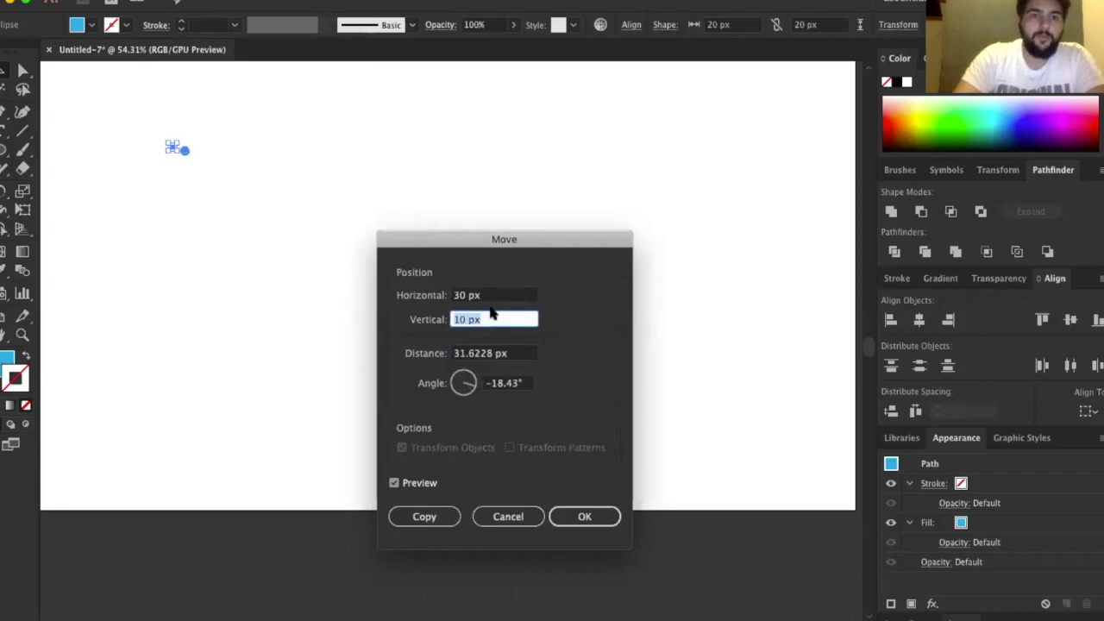
pyautogui.write('0')
pyautogui.press('Tab')
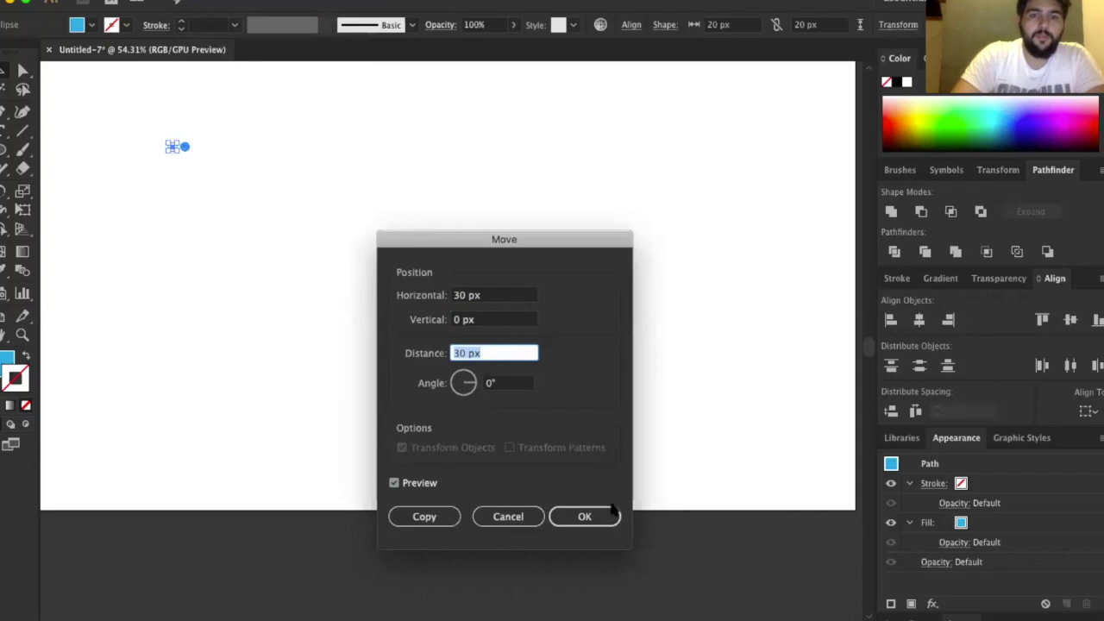
pyautogui.click(609, 513)
pyautogui.hotkey('ctrl', 'g')
pyautogui.click(242, 248)
pyautogui.hotkey('ctrl', 'z')
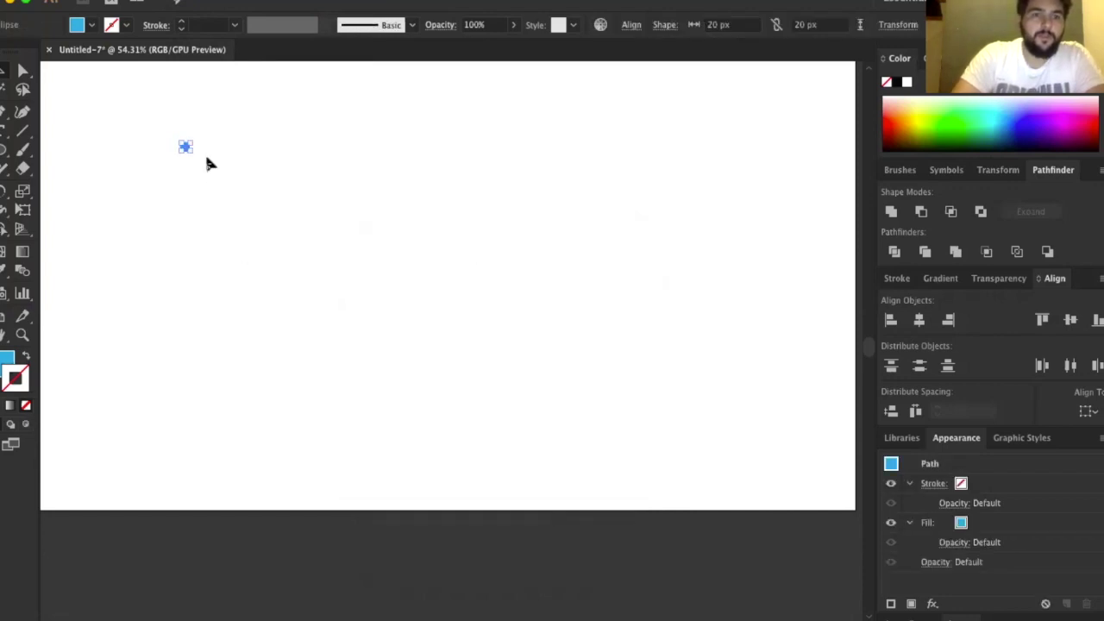
# - Duplicate the dot by doubling copies (2, 4, 8) into a row of sixteen dots
pyautogui.scroll(2, 207, 163)
pyautogui.scroll(3, 160, 143)
pyautogui.moveTo(160, 136); pyautogui.dragTo(191, 138)
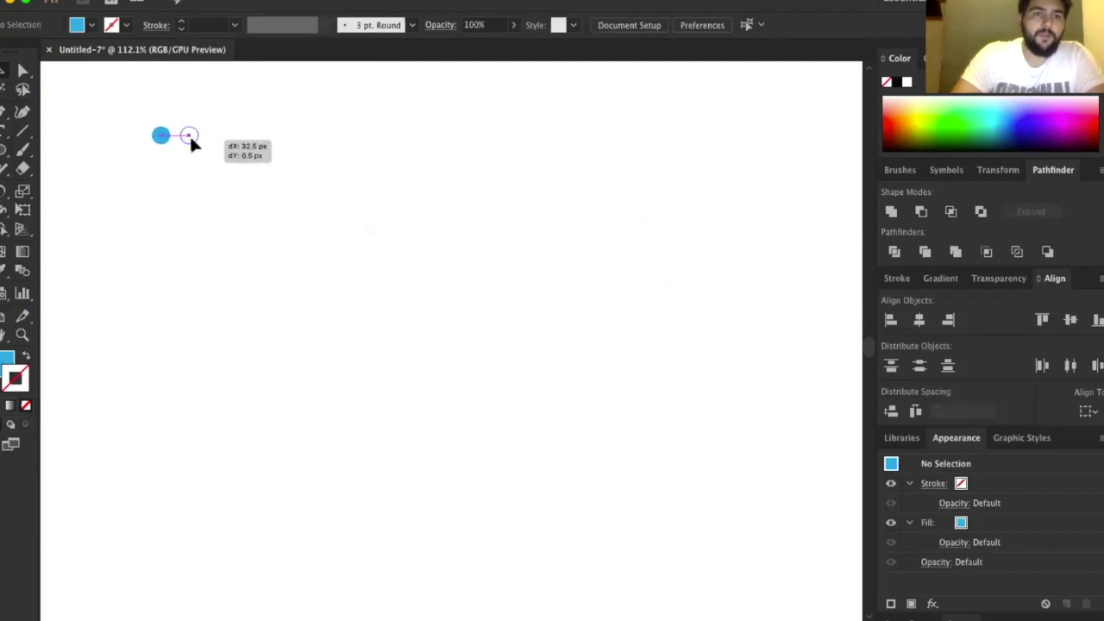
pyautogui.moveTo(232, 105); pyautogui.dragTo(130, 176)
pyautogui.moveTo(163, 136); pyautogui.dragTo(221, 136)
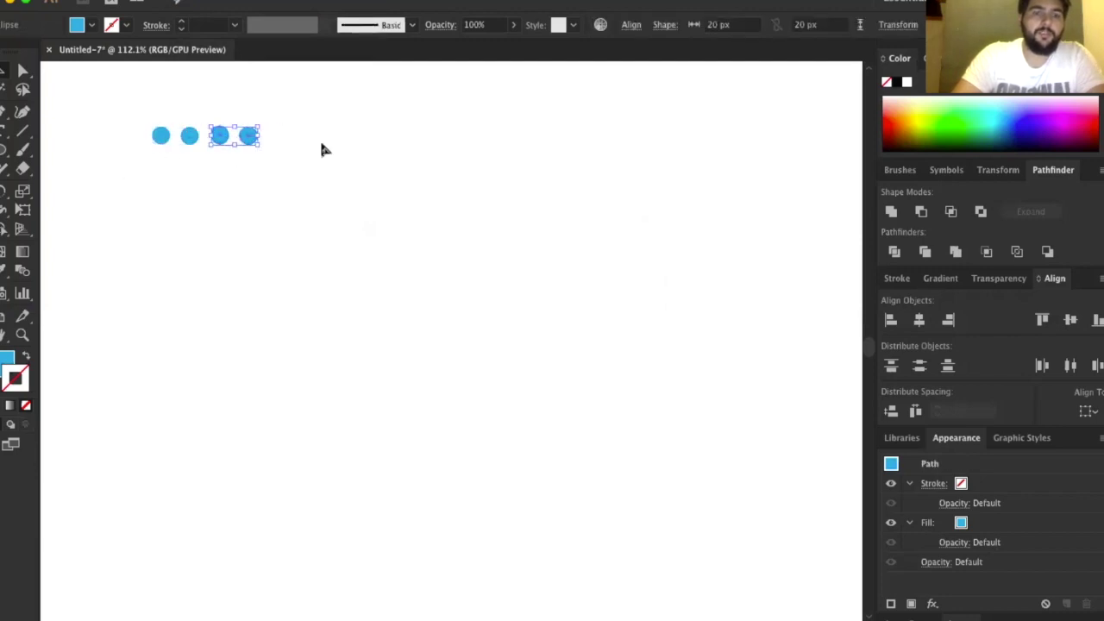
pyautogui.hotkey('ctrl', 'g')
pyautogui.click(316, 198)
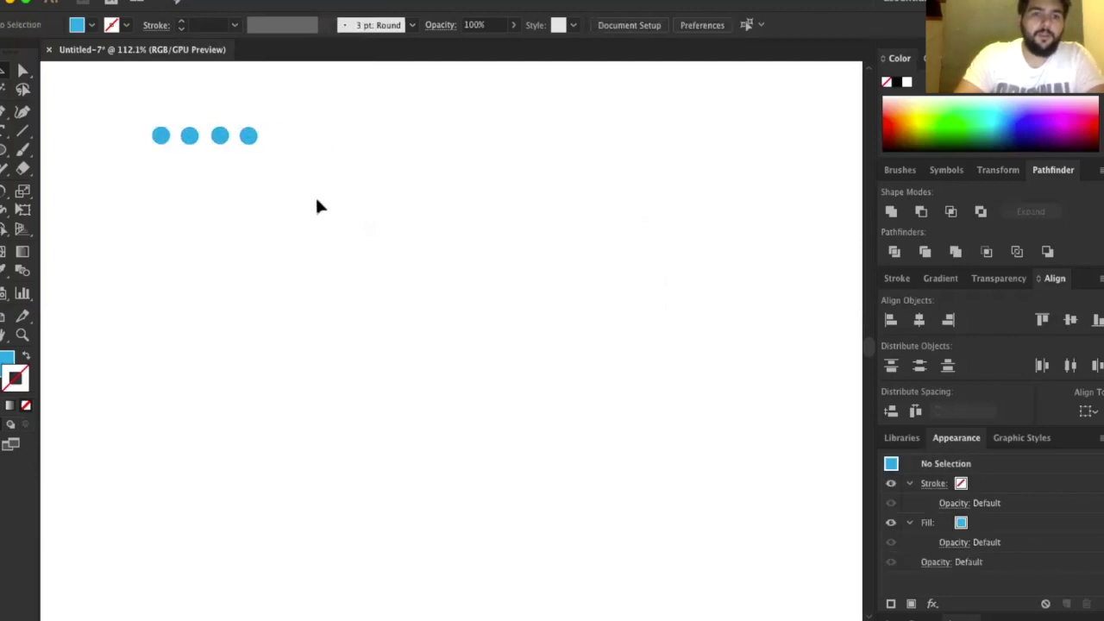
pyautogui.scroll(-1, 317, 211)
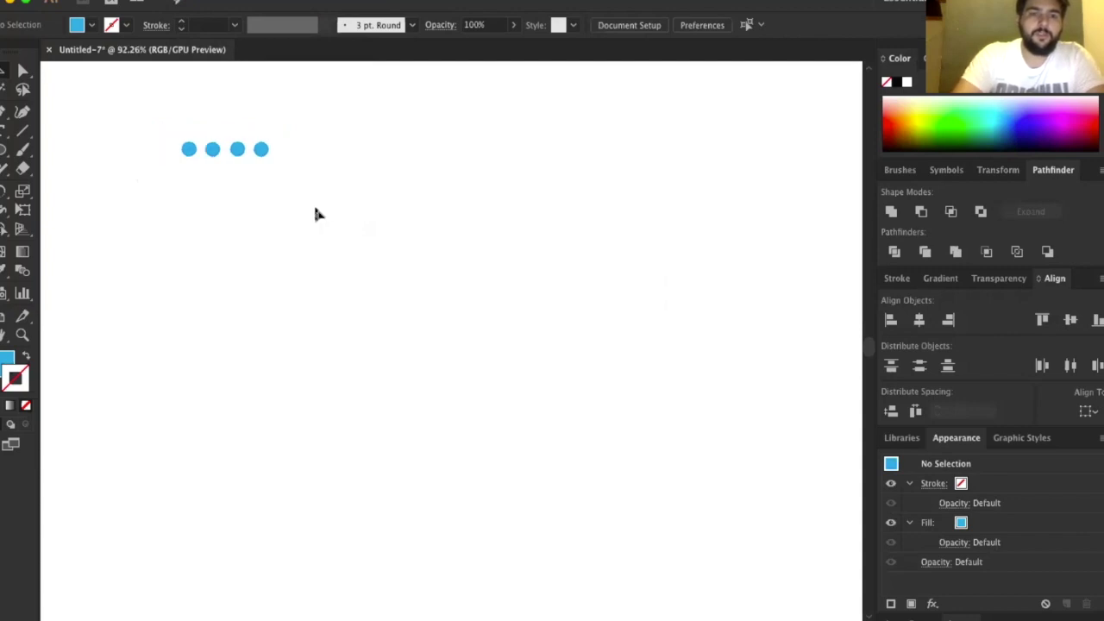
pyautogui.moveTo(303, 111); pyautogui.dragTo(133, 202)
pyautogui.moveTo(199, 151)
pyautogui.mouseDown()
pyautogui.moveTo(304, 152)
pyautogui.moveTo(288, 150)
pyautogui.mouseUp()
pyautogui.moveTo(373, 108); pyautogui.dragTo(126, 202)
pyautogui.moveTo(197, 152); pyautogui.dragTo(390, 153)
pyautogui.moveTo(569, 121); pyautogui.dragTo(181, 175)
# - Copy the row downward repeatedly to stack rows into a square dot grid
pyautogui.moveTo(164, 114); pyautogui.dragTo(462, 172)
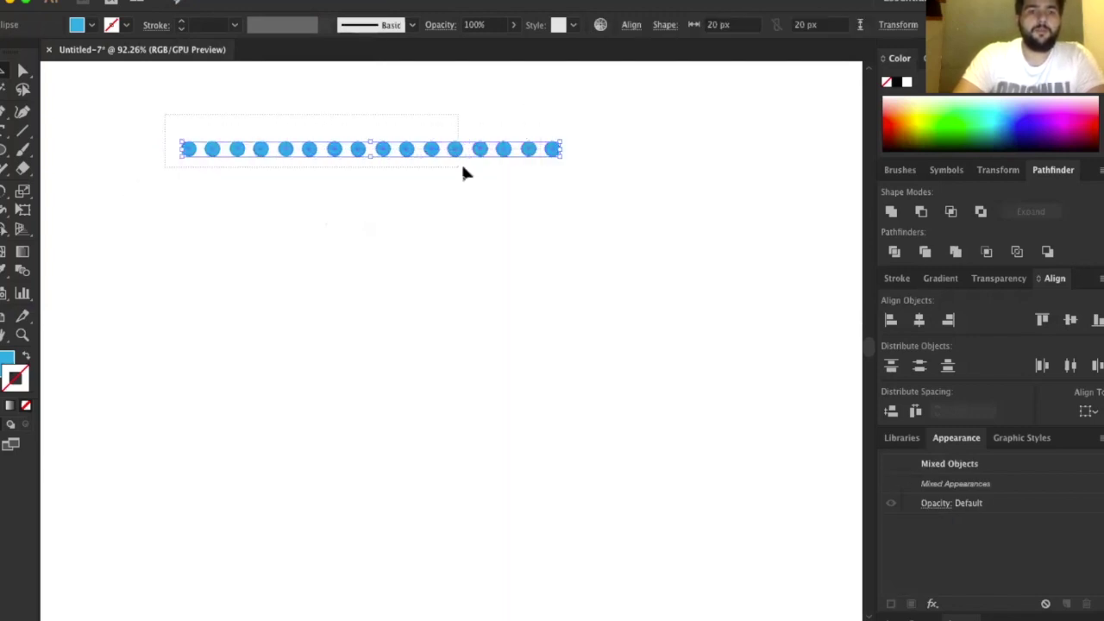
pyautogui.moveTo(290, 148); pyautogui.dragTo(289, 174)
pyautogui.moveTo(283, 175); pyautogui.dragTo(283, 197)
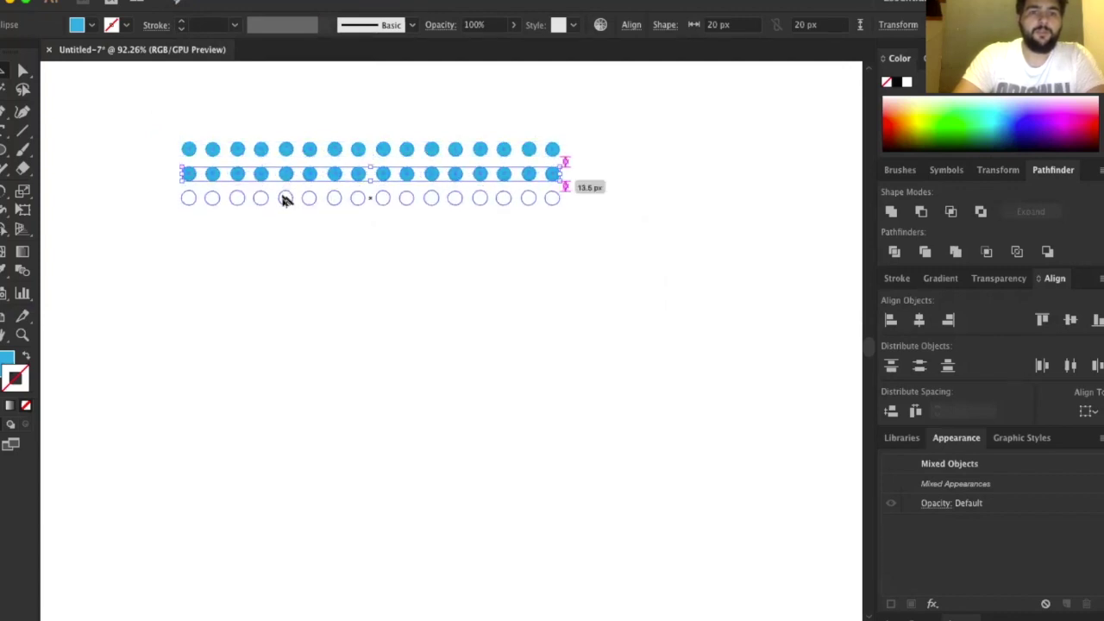
pyautogui.moveTo(166, 121); pyautogui.dragTo(700, 352)
pyautogui.moveTo(353, 181); pyautogui.dragTo(362, 306)
pyautogui.moveTo(363, 309); pyautogui.dragTo(363, 478)
pyautogui.click(639, 414)
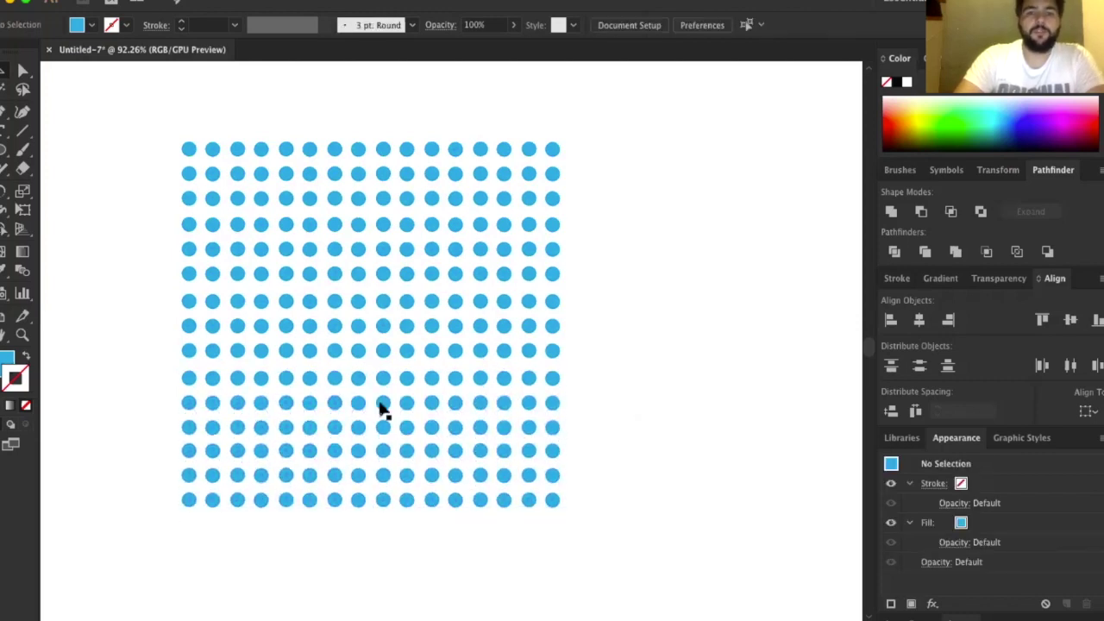
# - Group each dot row individually with Ctrl+G
pyautogui.scroll(-1, 220, 425)
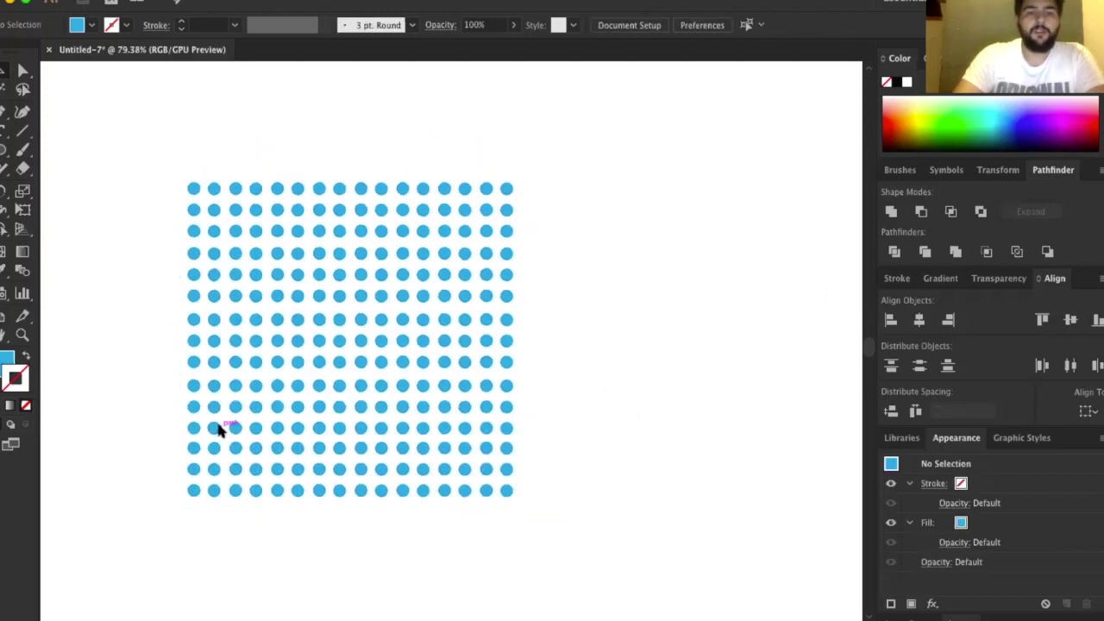
pyautogui.scroll(1, 221, 425)
pyautogui.moveTo(161, 130)
pyautogui.mouseDown()
pyautogui.moveTo(361, 183)
pyautogui.moveTo(545, 165)
pyautogui.mouseUp()
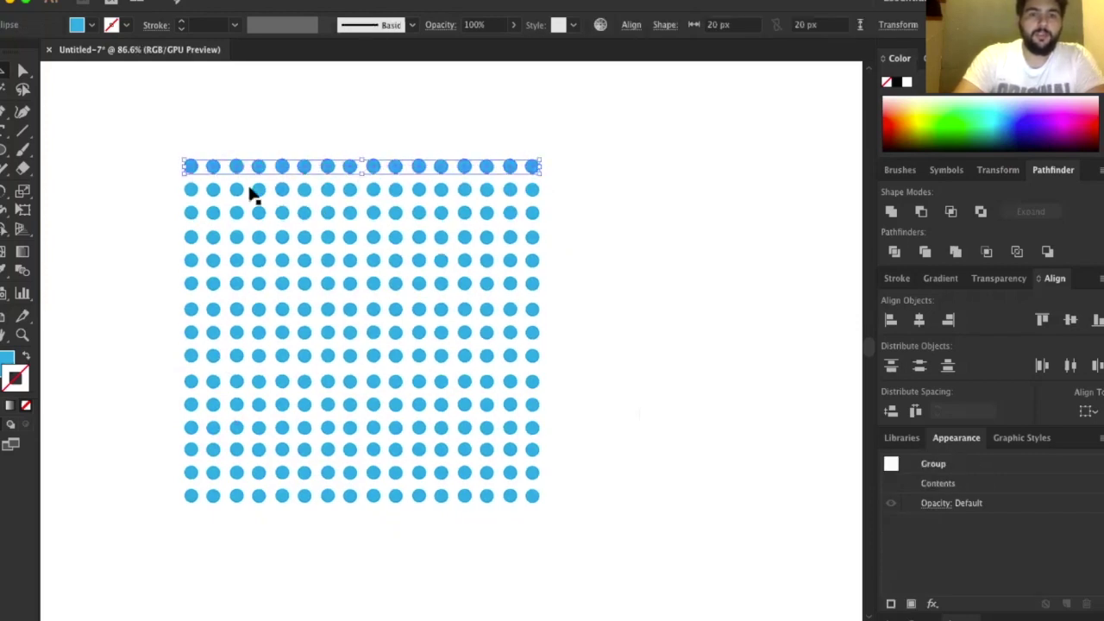
pyautogui.moveTo(143, 202); pyautogui.dragTo(545, 217)
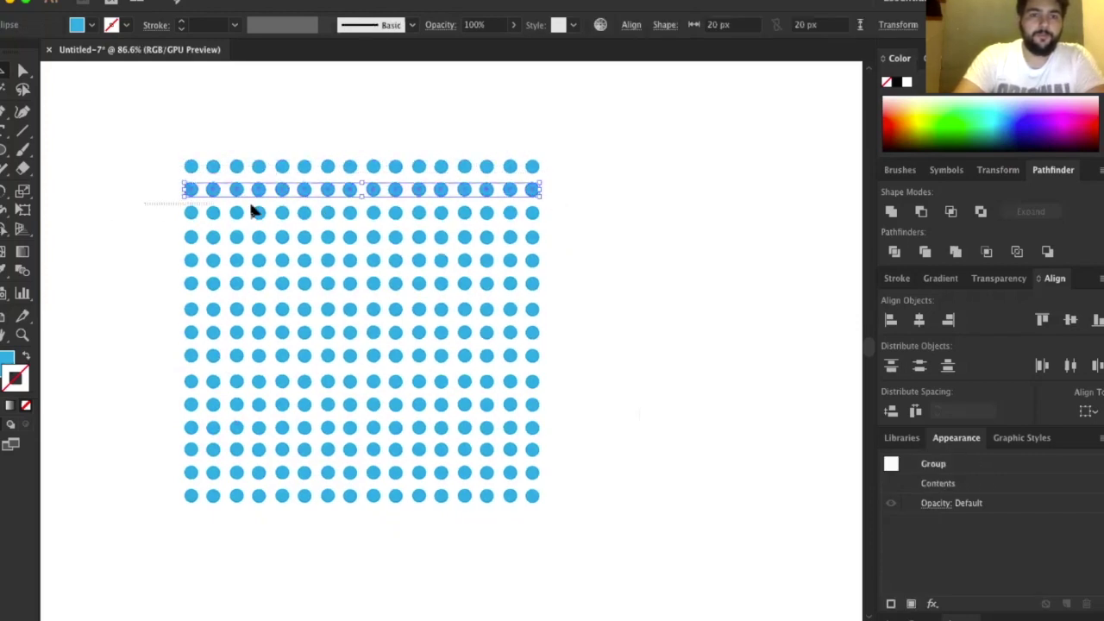
pyautogui.hotkey('ctrl', 'g')
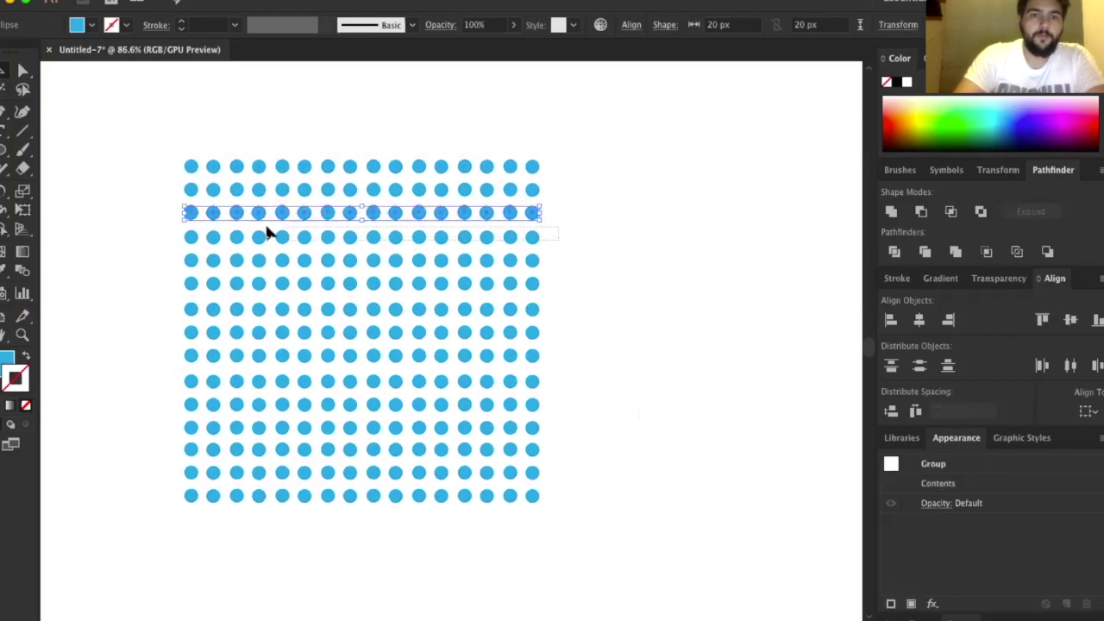
pyautogui.click(188, 238)
pyautogui.moveTo(168, 248); pyautogui.dragTo(572, 268)
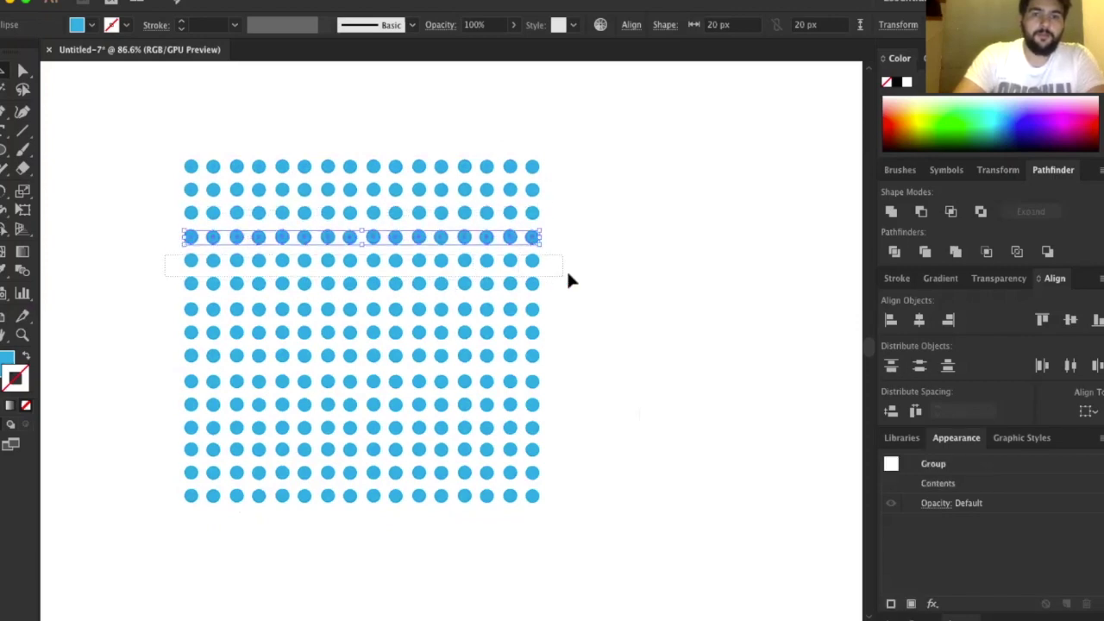
pyautogui.hotkey('ctrl', 'g')
pyautogui.moveTo(169, 279)
pyautogui.mouseDown()
pyautogui.moveTo(552, 293)
pyautogui.moveTo(551, 314)
pyautogui.mouseUp()
pyautogui.hotkey('ctrl', 'g')
pyautogui.hotkey('ctrl', 'g')
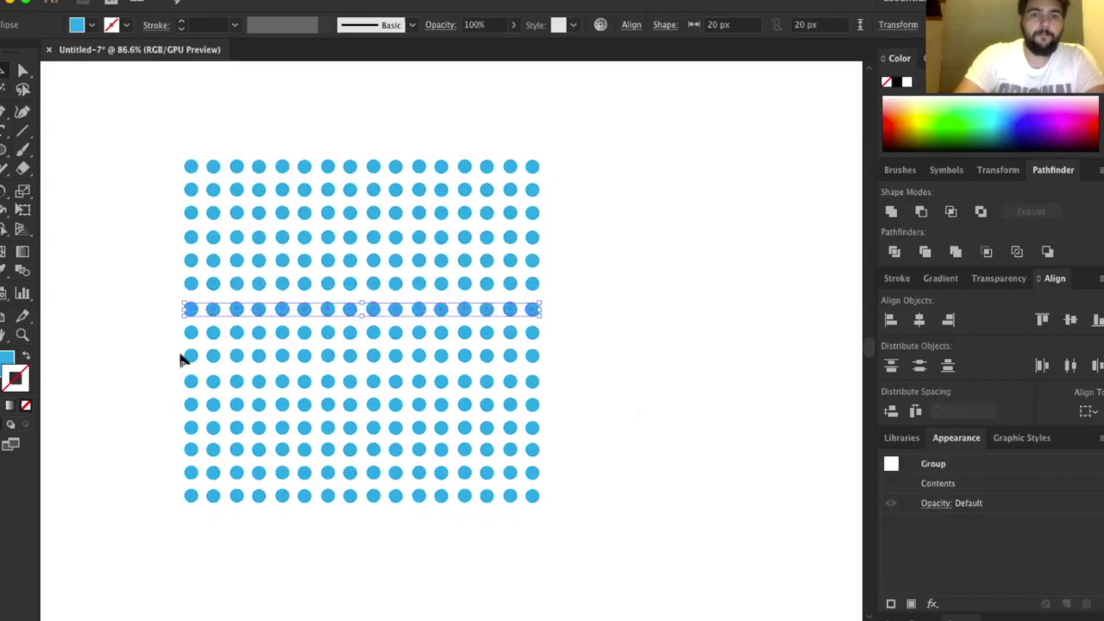
# - Delete the bottom seven rows and distribute the remaining seven rows evenly
pyautogui.moveTo(168, 338); pyautogui.dragTo(164, 323)
pyautogui.press('Delete')
pyautogui.moveTo(229, 374); pyautogui.dragTo(293, 112)
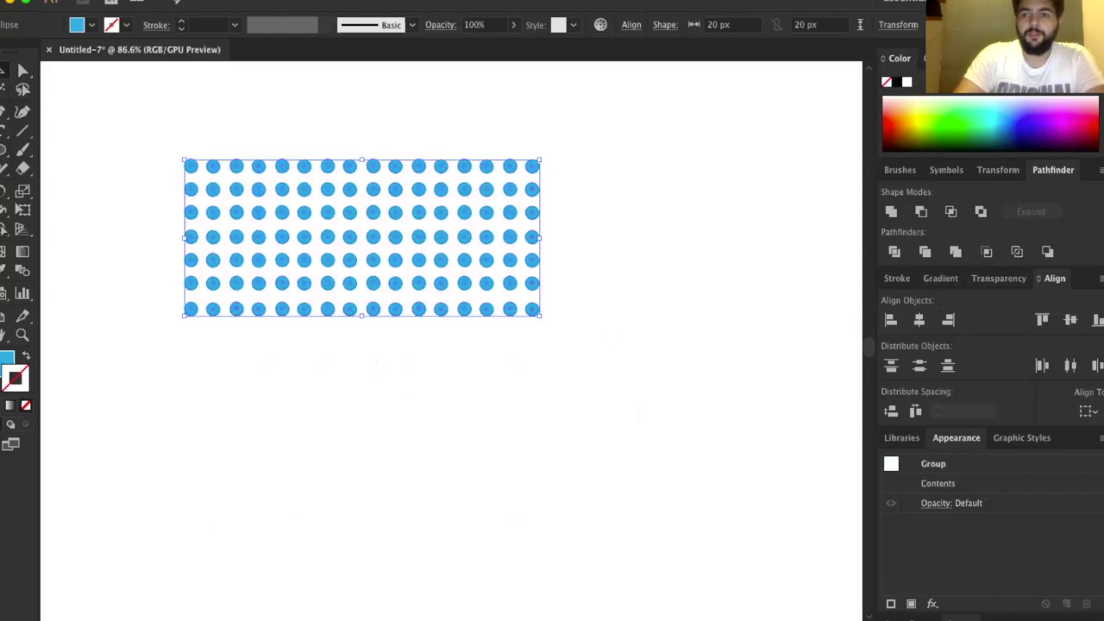
pyautogui.click(915, 410)
pyautogui.click(352, 230)
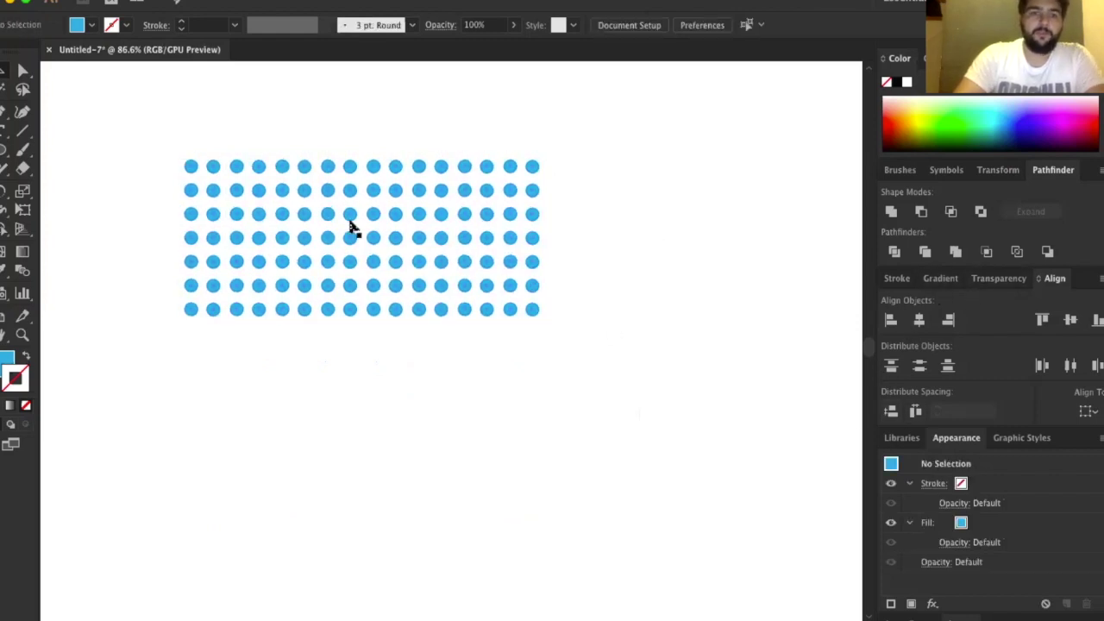
# - Copy the seven rows downward to complete the grid, then draw a large circle over it
pyautogui.moveTo(135, 135); pyautogui.dragTo(592, 320)
pyautogui.moveTo(276, 246); pyautogui.dragTo(291, 402)
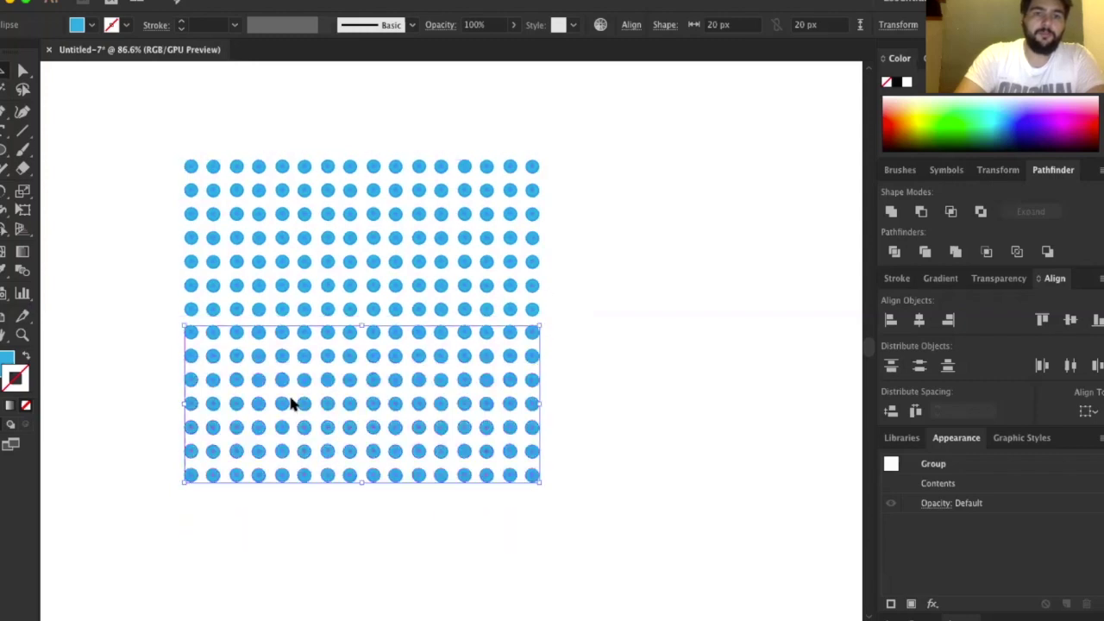
pyautogui.moveTo(244, 170); pyautogui.dragTo(264, 571)
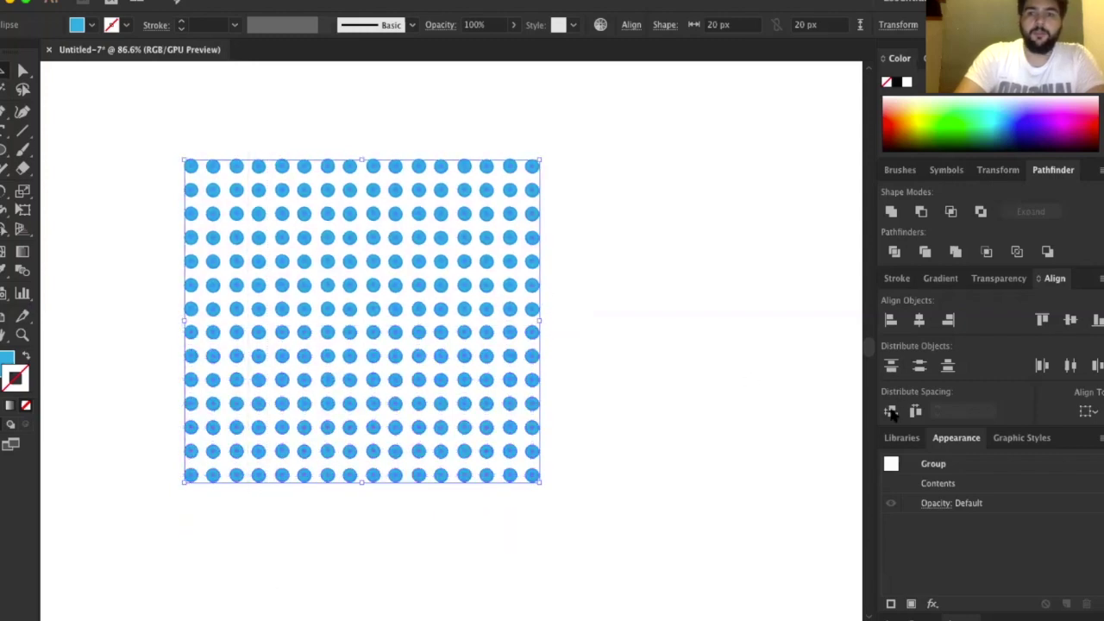
pyautogui.click(702, 270)
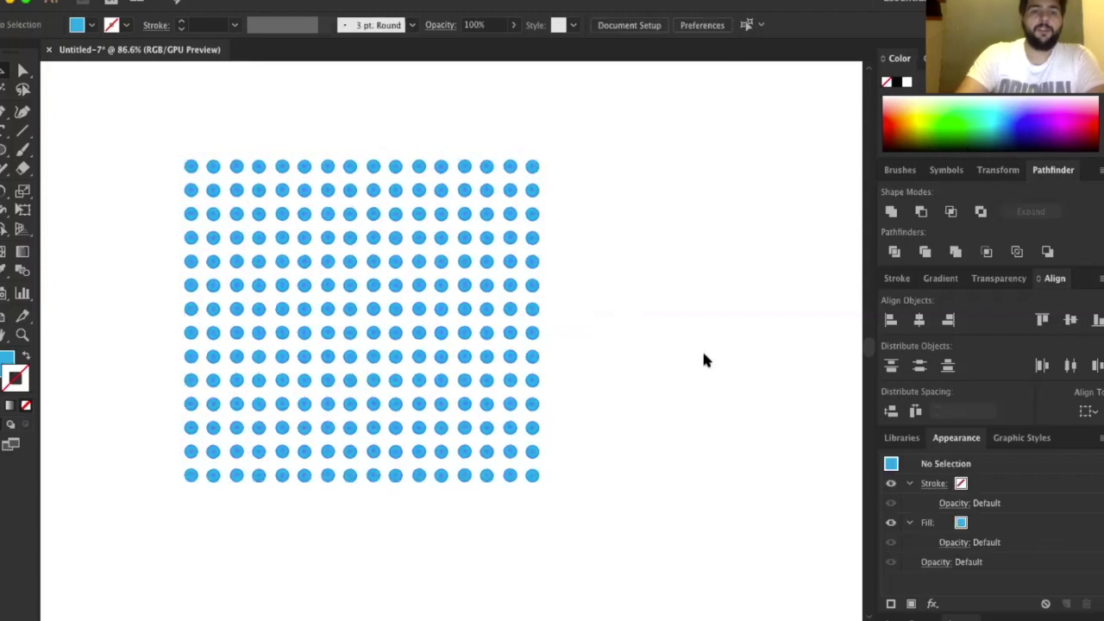
pyautogui.moveTo(182, 161); pyautogui.dragTo(525, 432)
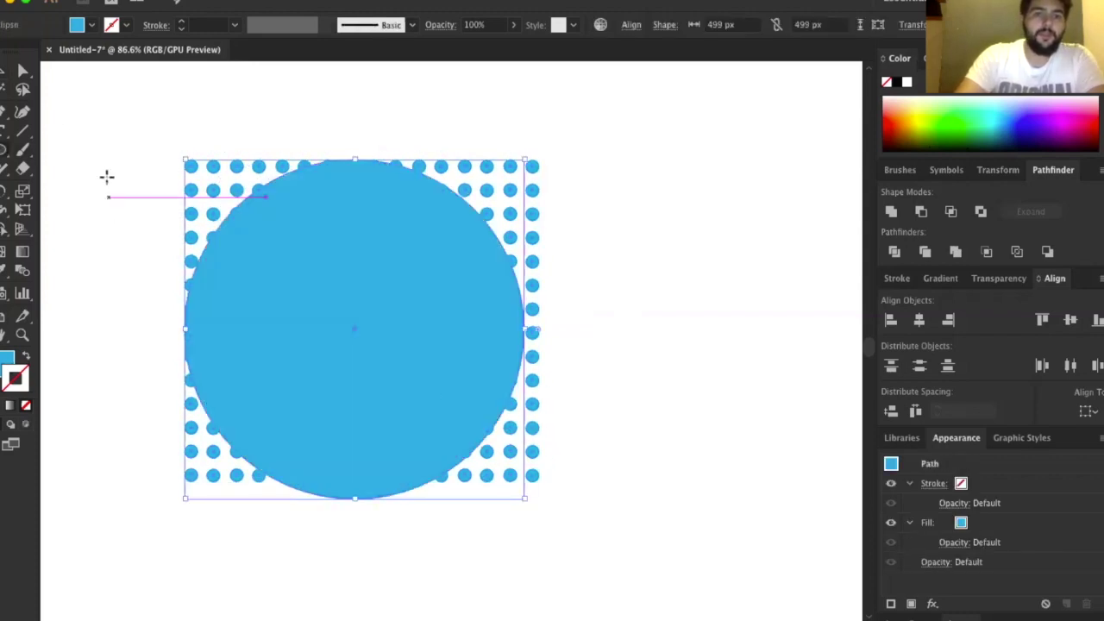
# - Shrink the circle to fit the grid and centre it horizontally on the dots
pyautogui.moveTo(523, 498); pyautogui.dragTo(498, 485)
pyautogui.click(464, 352)
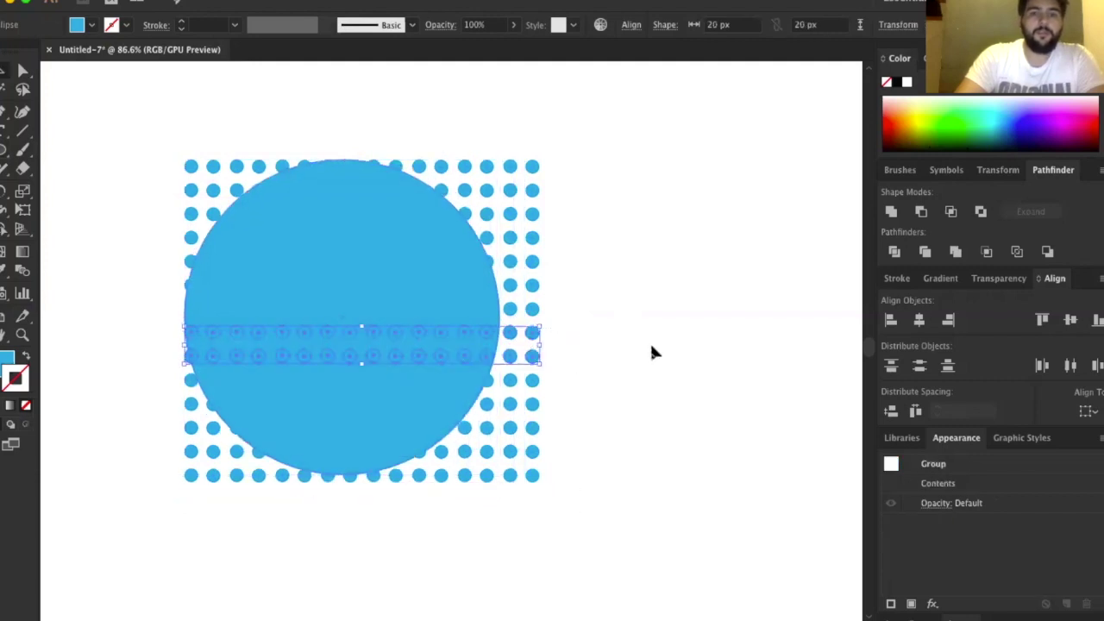
pyautogui.moveTo(160, 113); pyautogui.dragTo(491, 564)
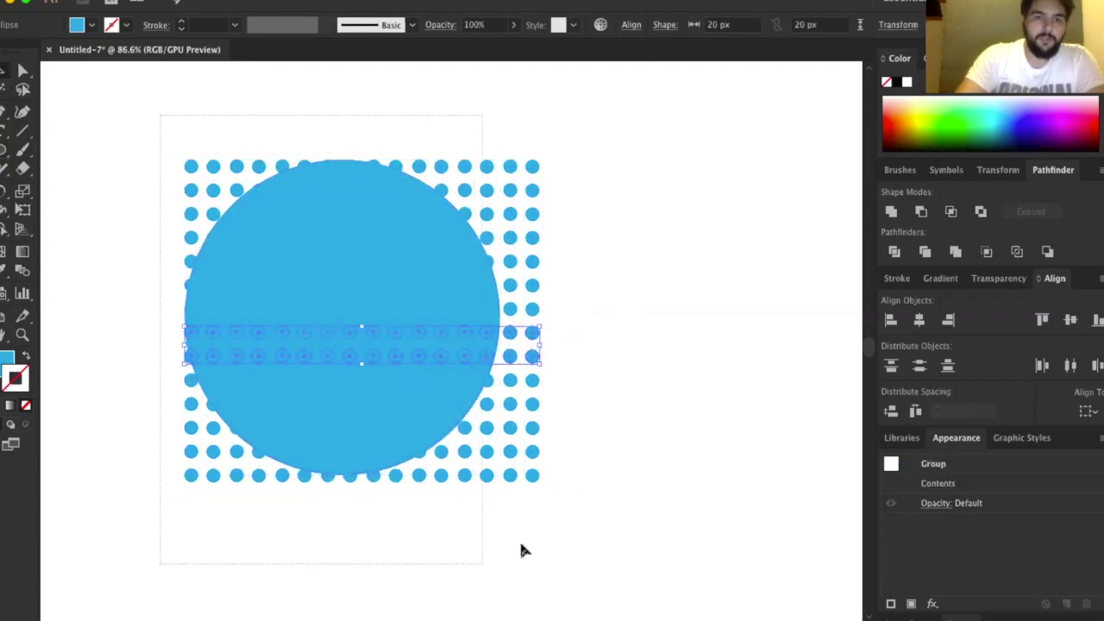
pyautogui.hotkey('ctrl', 'g')
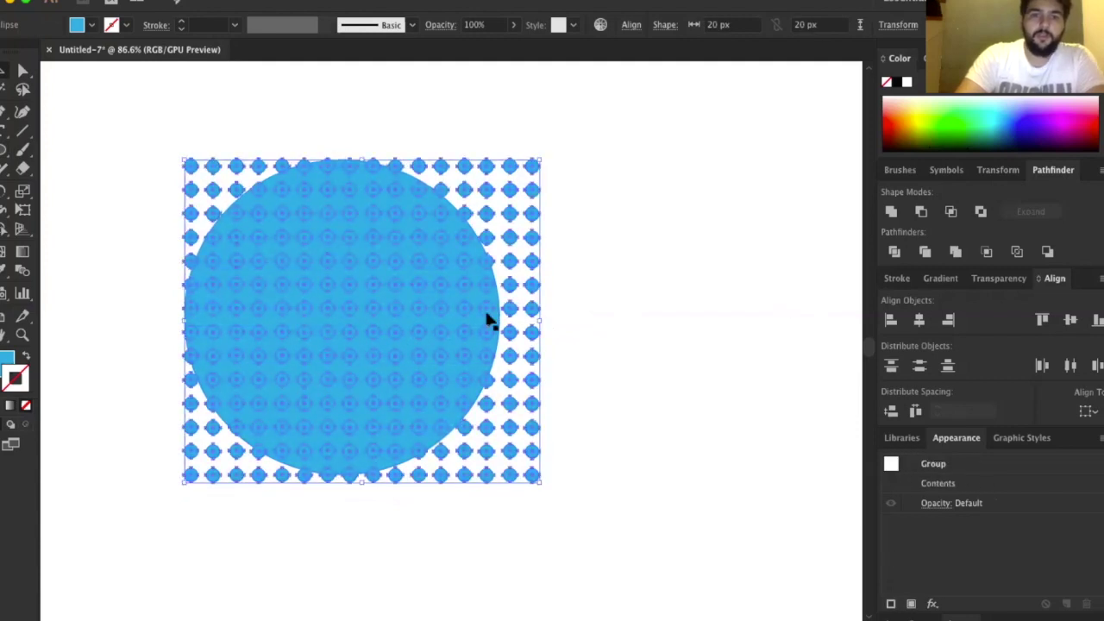
pyautogui.hotkey('ctrl', 'shift', 'g')
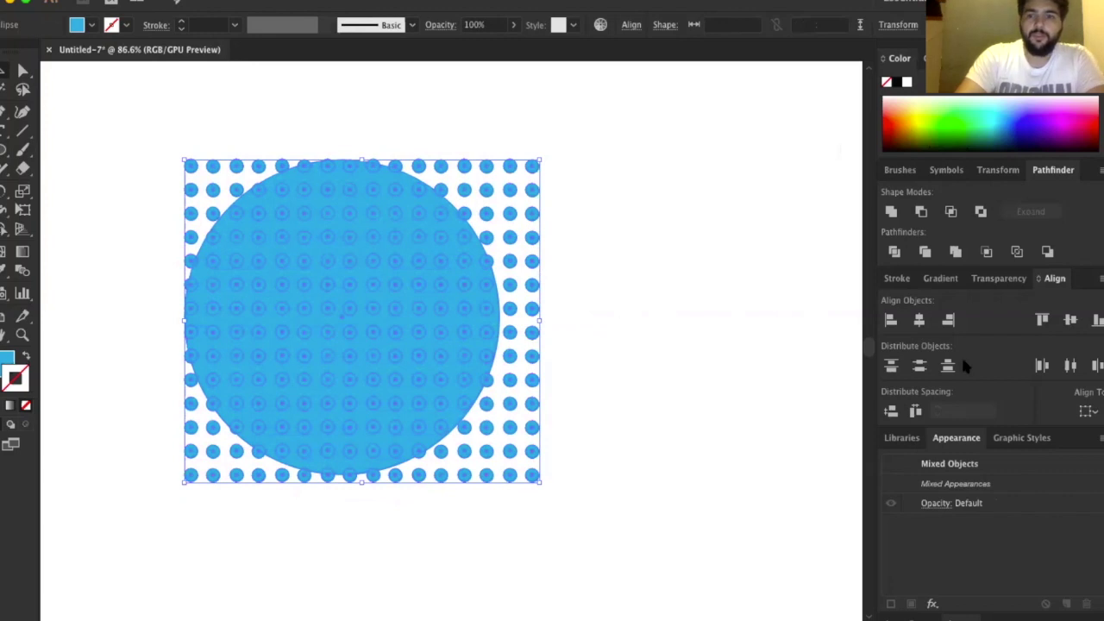
pyautogui.click(919, 320)
pyautogui.click(687, 330)
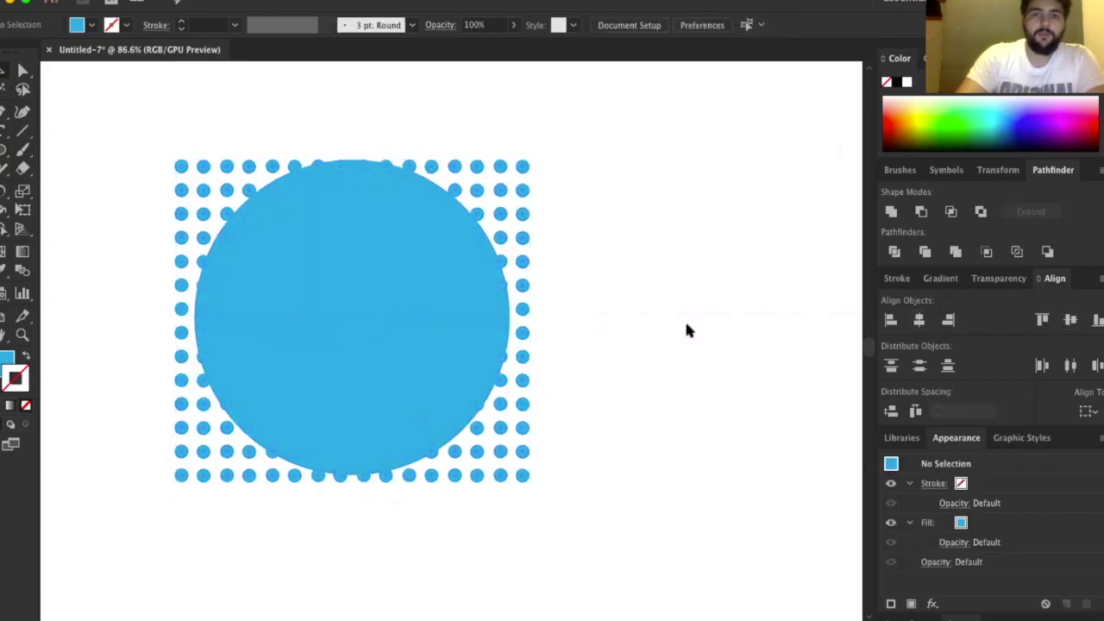
# - Fill the circle with a deep blue-violet swatch
pyautogui.click(409, 348)
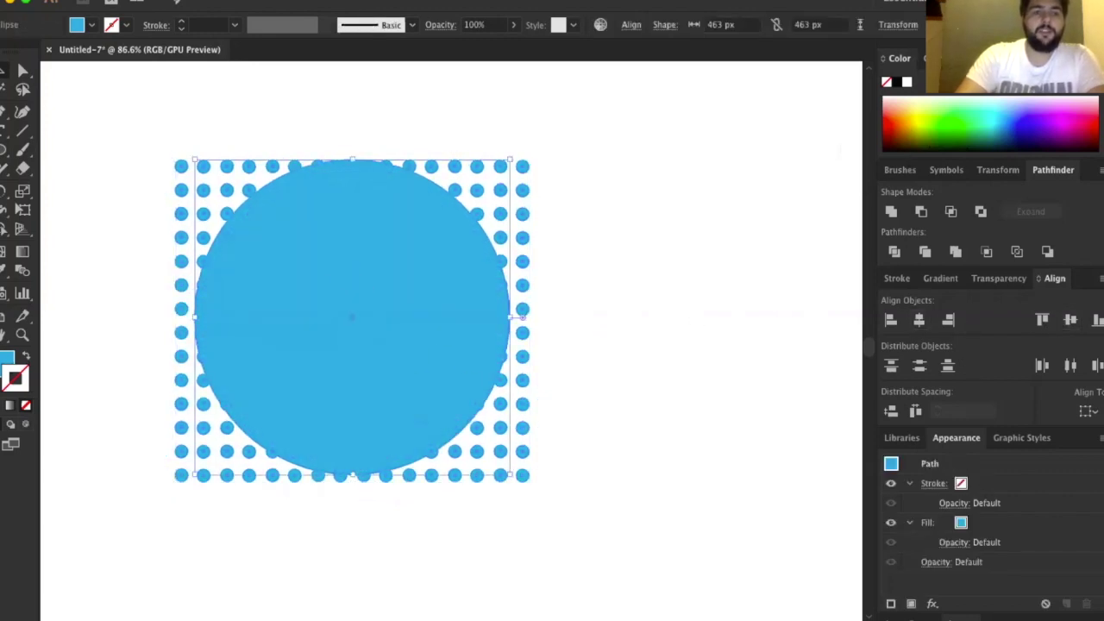
pyautogui.click(90, 26)
pyautogui.click(90, 58)
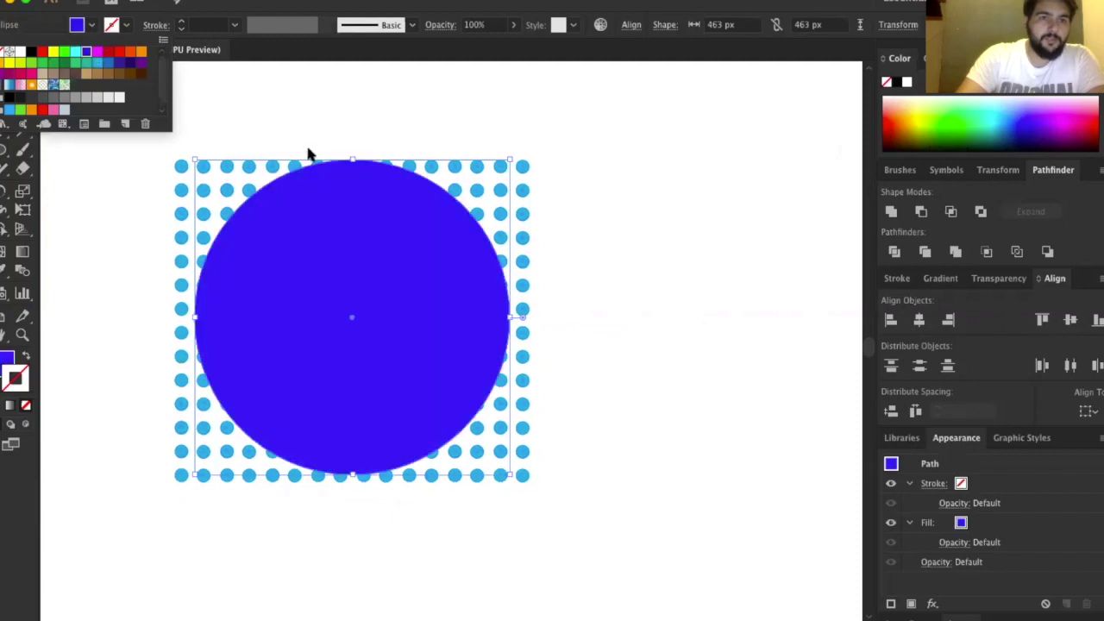
pyautogui.click(435, 130)
pyautogui.click(375, 244)
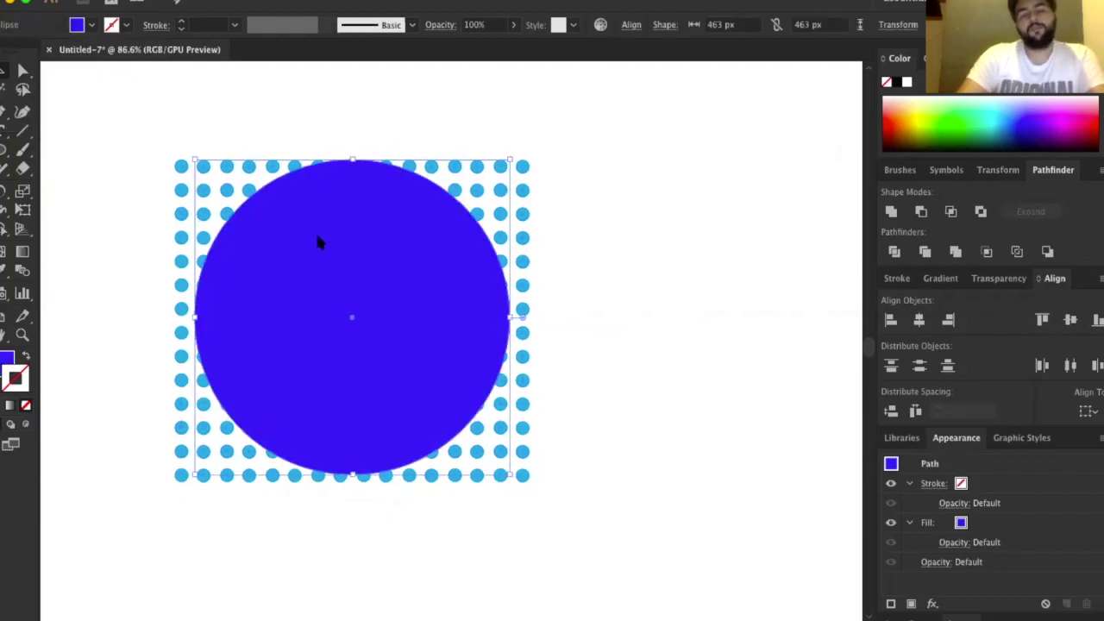
pyautogui.click(232, 180)
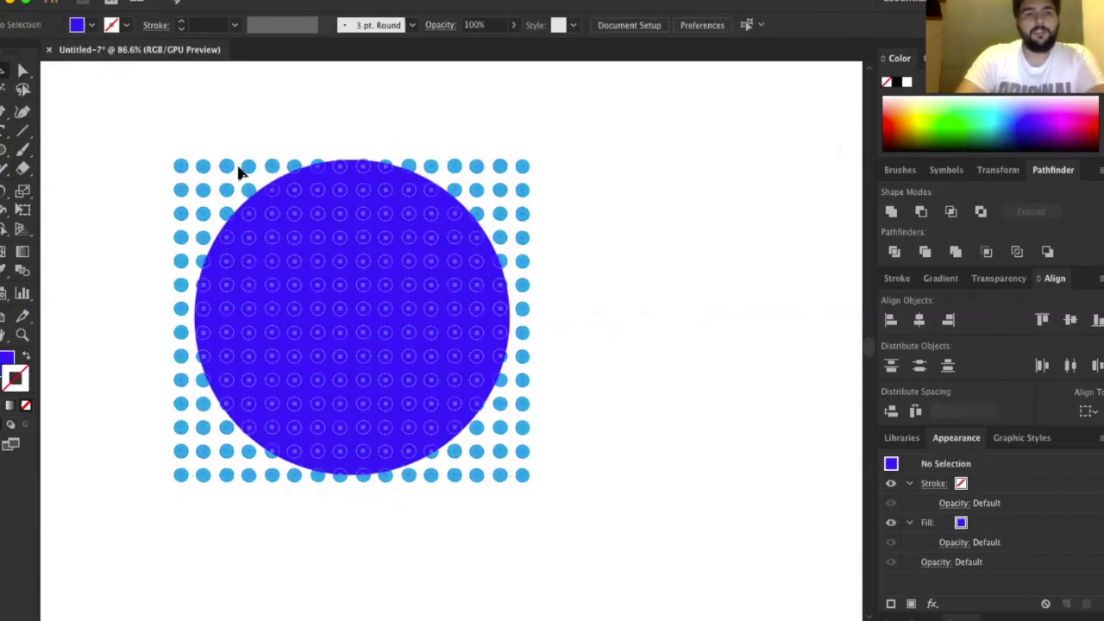
# - Marquee-select both the blue-violet circle and the dot grid
pyautogui.click(239, 167)
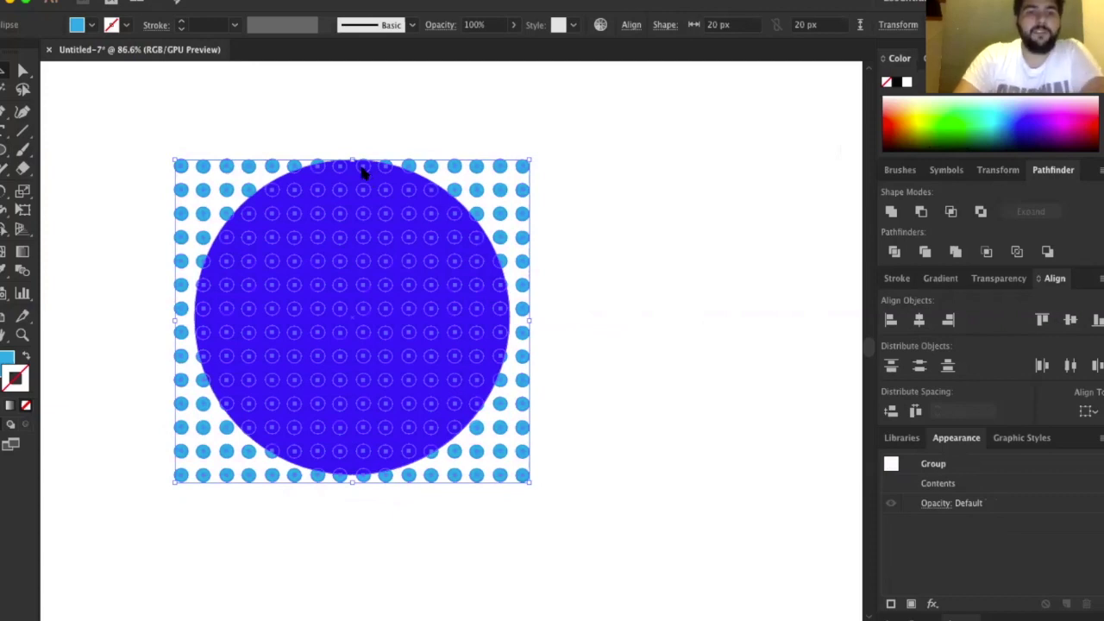
pyautogui.click(328, 118)
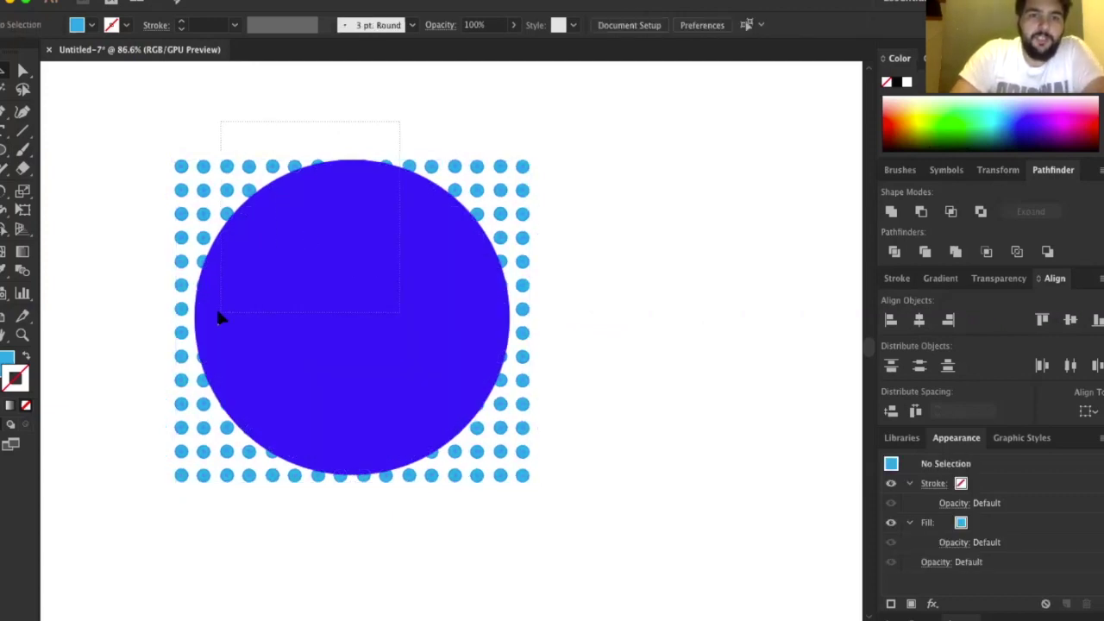
pyautogui.moveTo(399, 118); pyautogui.dragTo(192, 252)
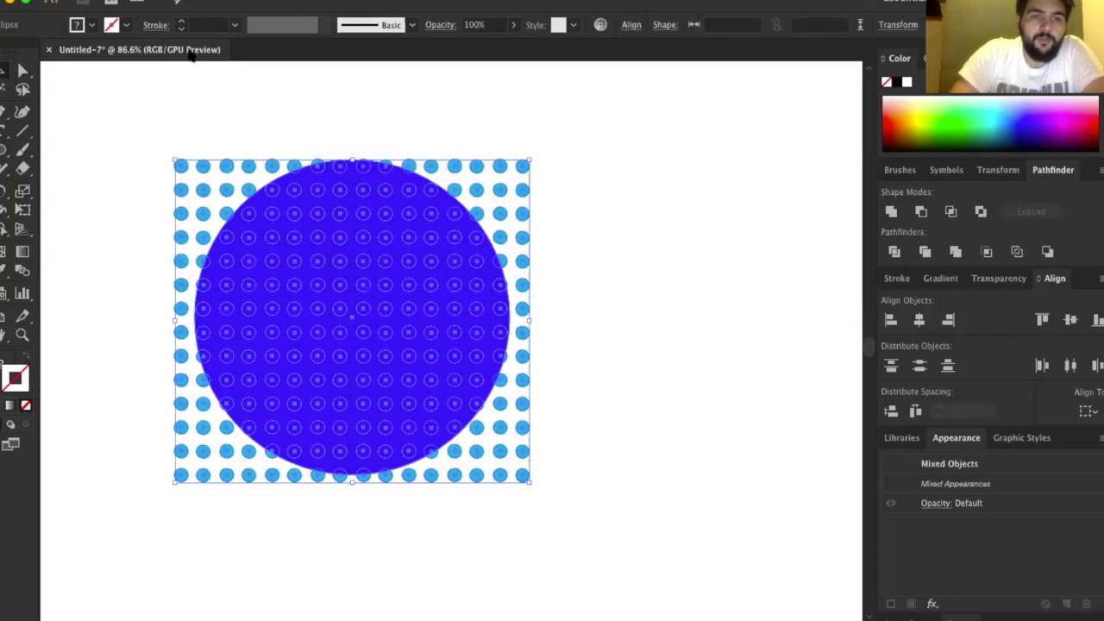
pyautogui.click(194, 0)
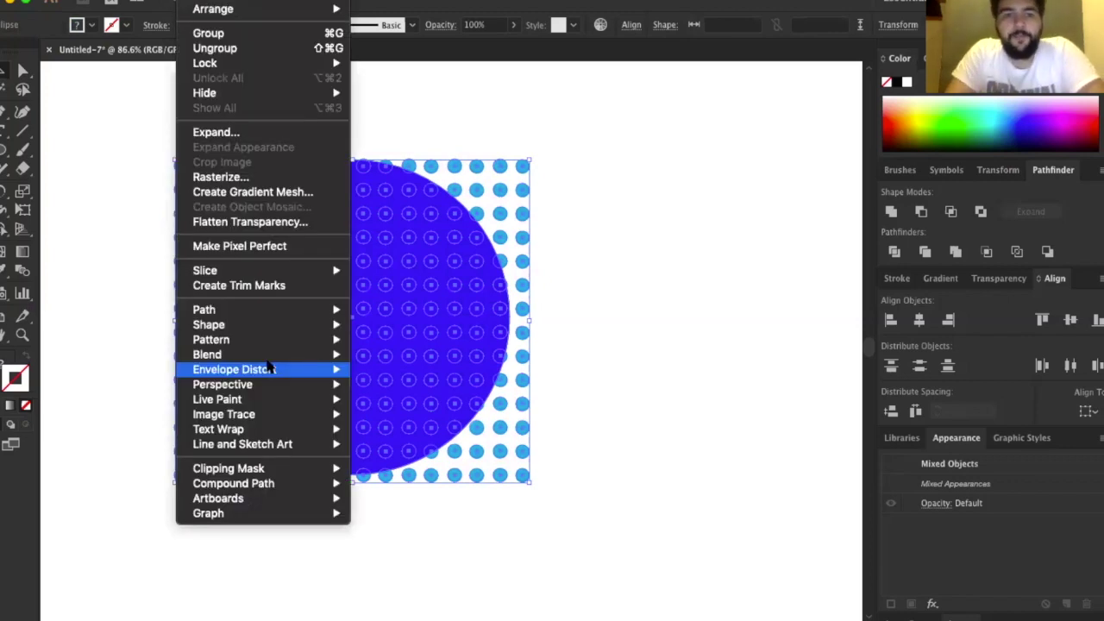
pyautogui.moveTo(235, 369)
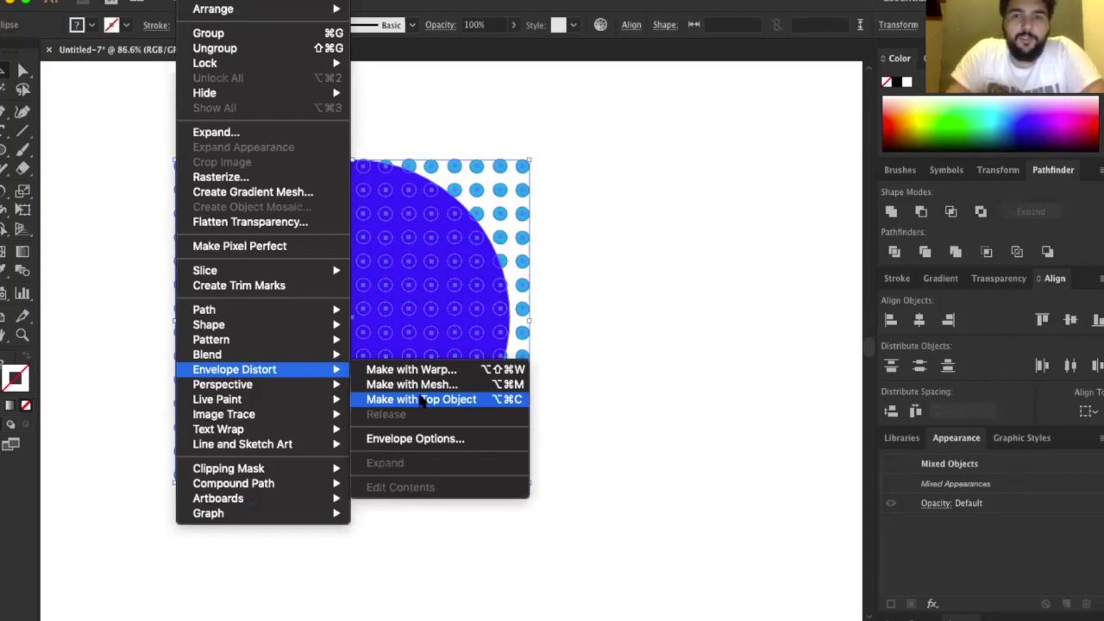
# - Apply Envelope Distort > Make with Top Object to wrap the dots into a sphere
pyautogui.click(423, 400)
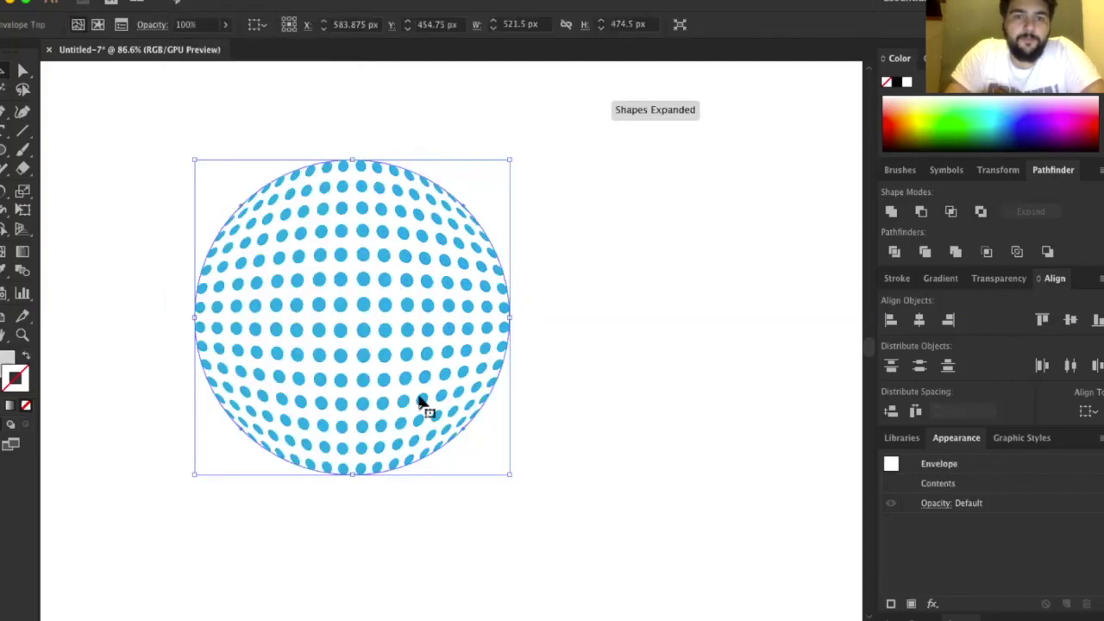
pyautogui.click(582, 386)
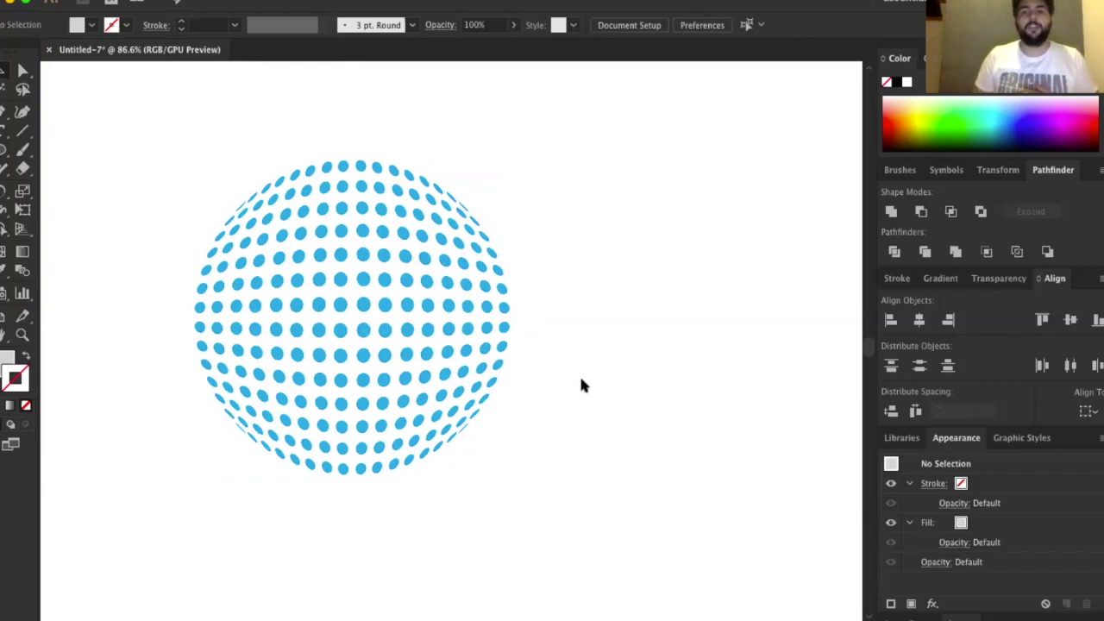
# - Move the sphere left and drag its lower-right, lower-left and top-left edge points outward
pyautogui.moveTo(406, 328); pyautogui.dragTo(320, 314)
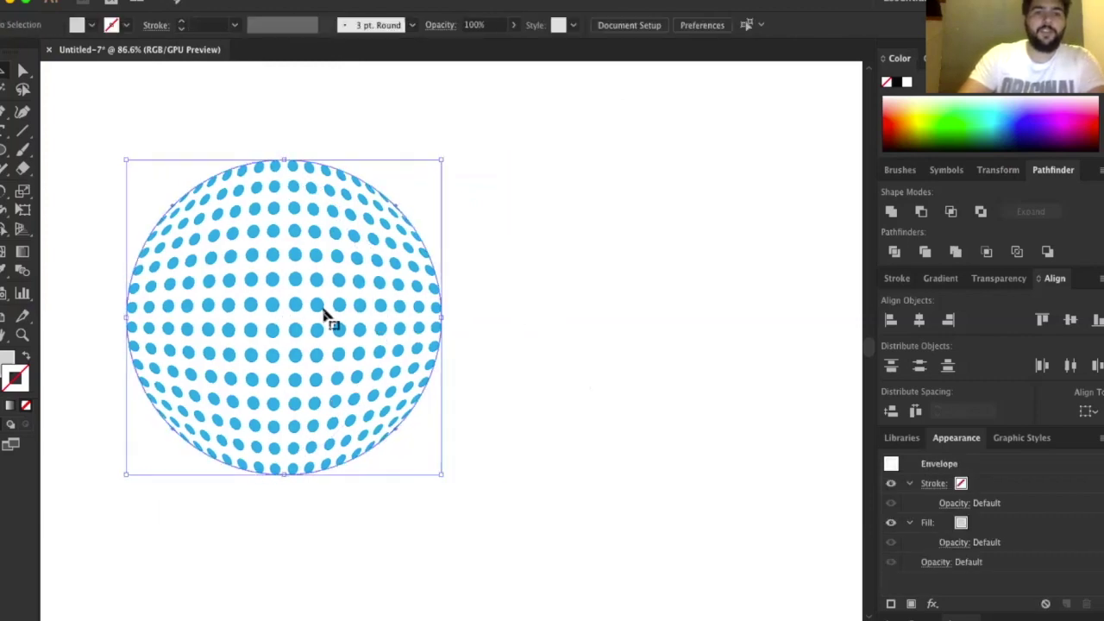
pyautogui.press('a')
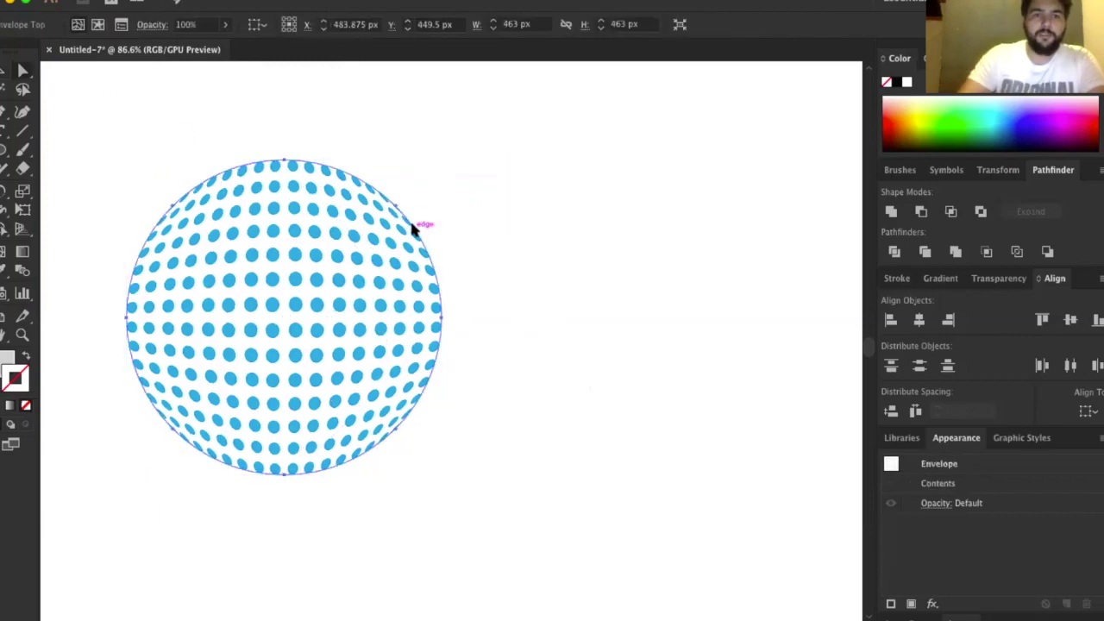
pyautogui.click(395, 208)
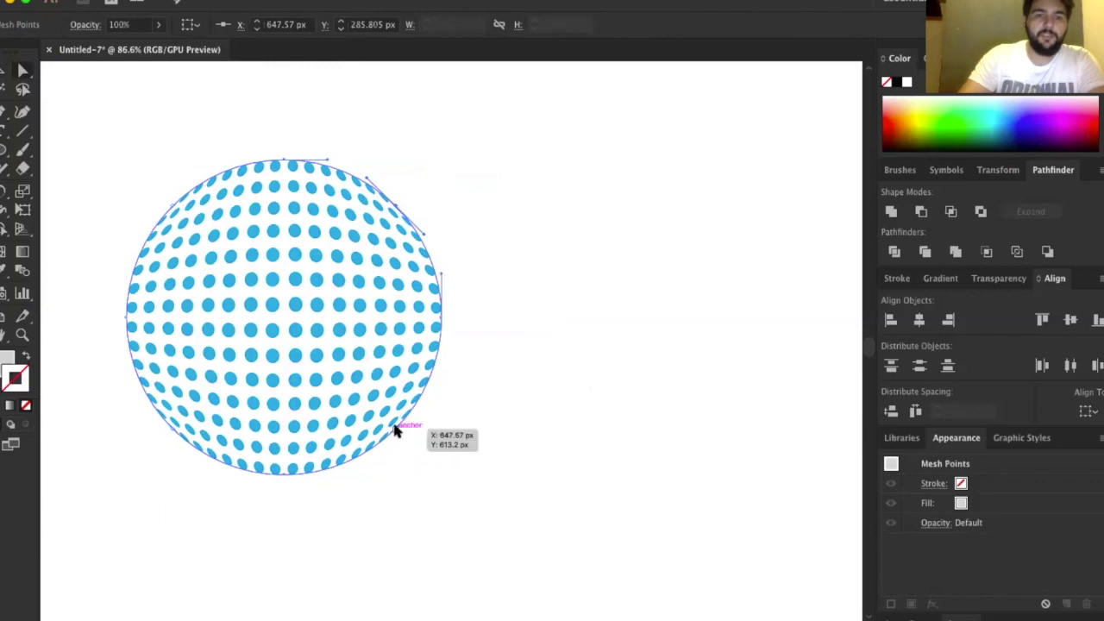
pyautogui.moveTo(395, 432); pyautogui.dragTo(680, 541)
pyautogui.scroll(-3, 679, 540)
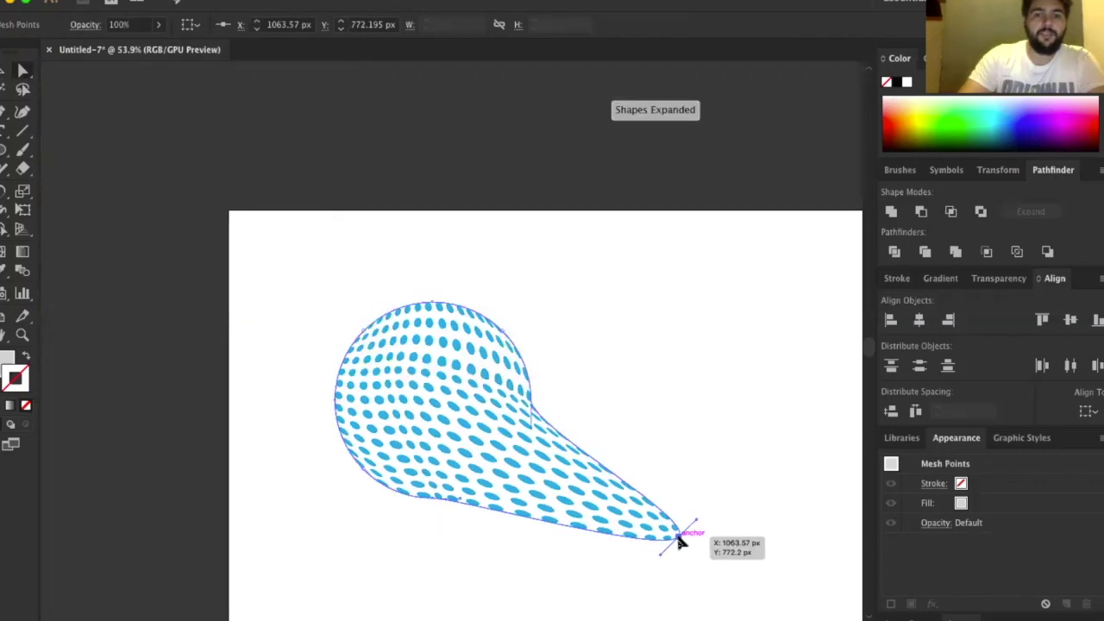
pyautogui.moveTo(351, 423); pyautogui.dragTo(298, 470)
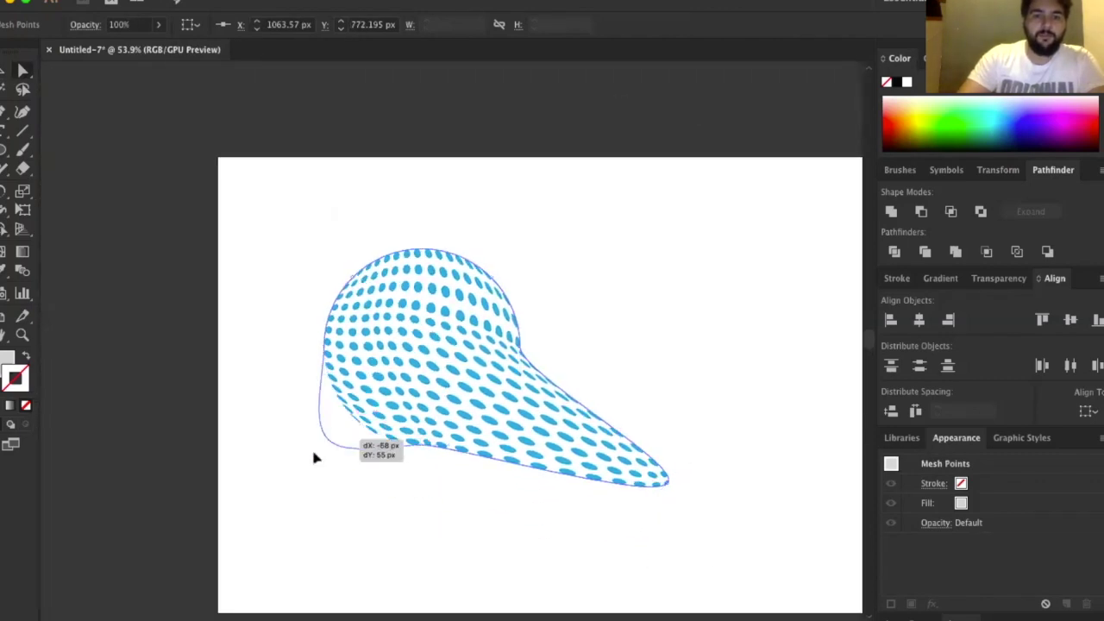
pyautogui.click(351, 277)
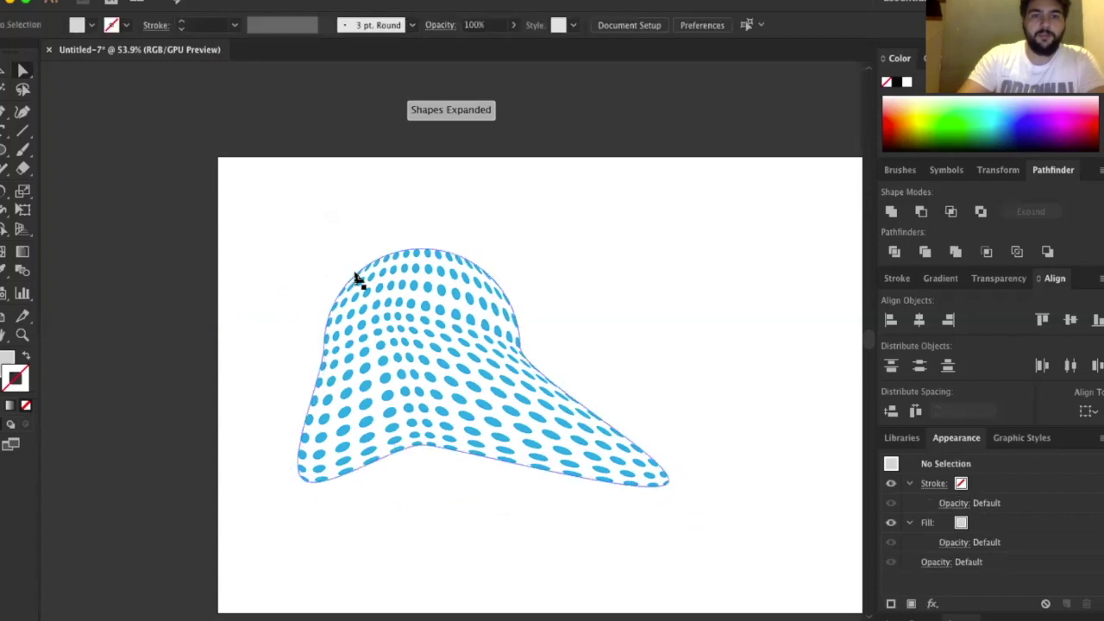
pyautogui.click(352, 278)
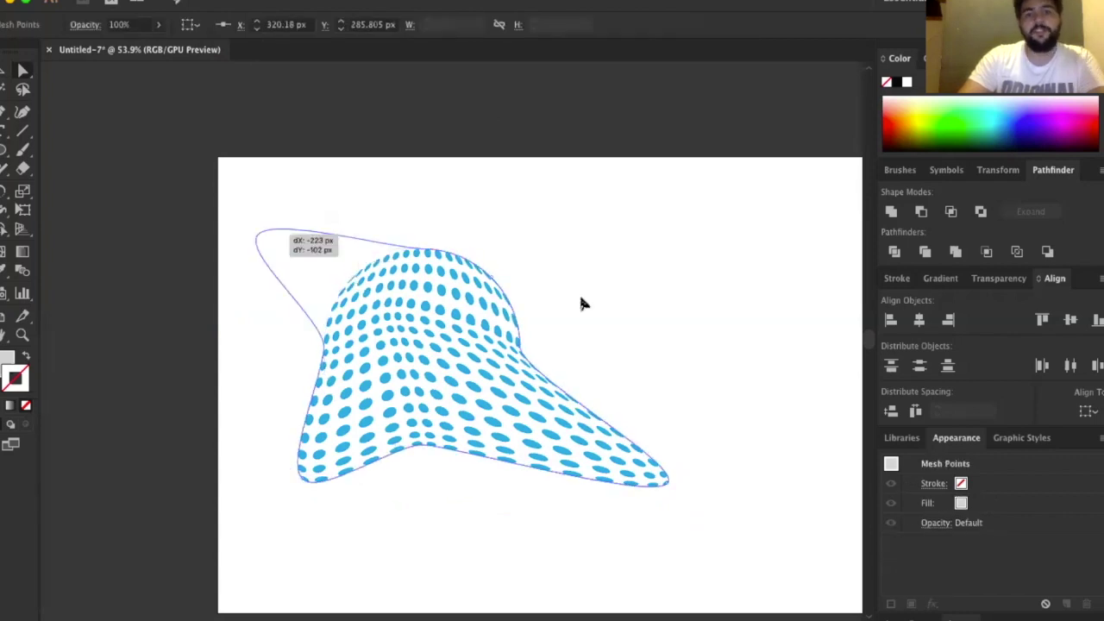
pyautogui.moveTo(347, 276); pyautogui.dragTo(258, 231)
# - Pull the top-right into a long arm, pull the right edge inward, lower the left point, raise the top
pyautogui.moveTo(491, 281); pyautogui.dragTo(656, 234)
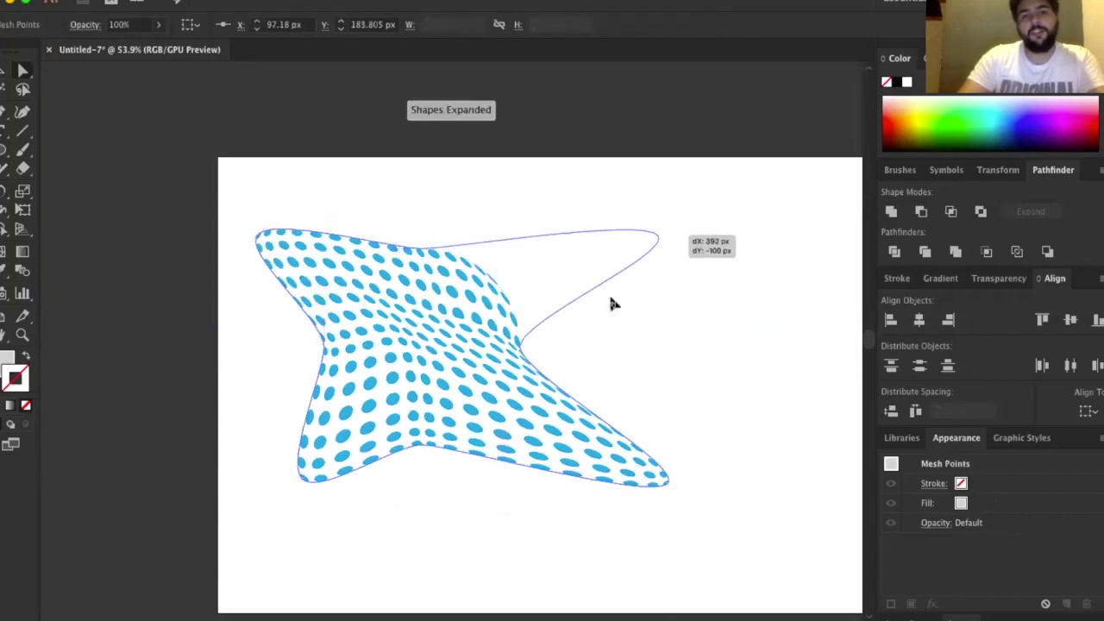
pyautogui.click(515, 343)
pyautogui.moveTo(521, 347); pyautogui.dragTo(469, 299)
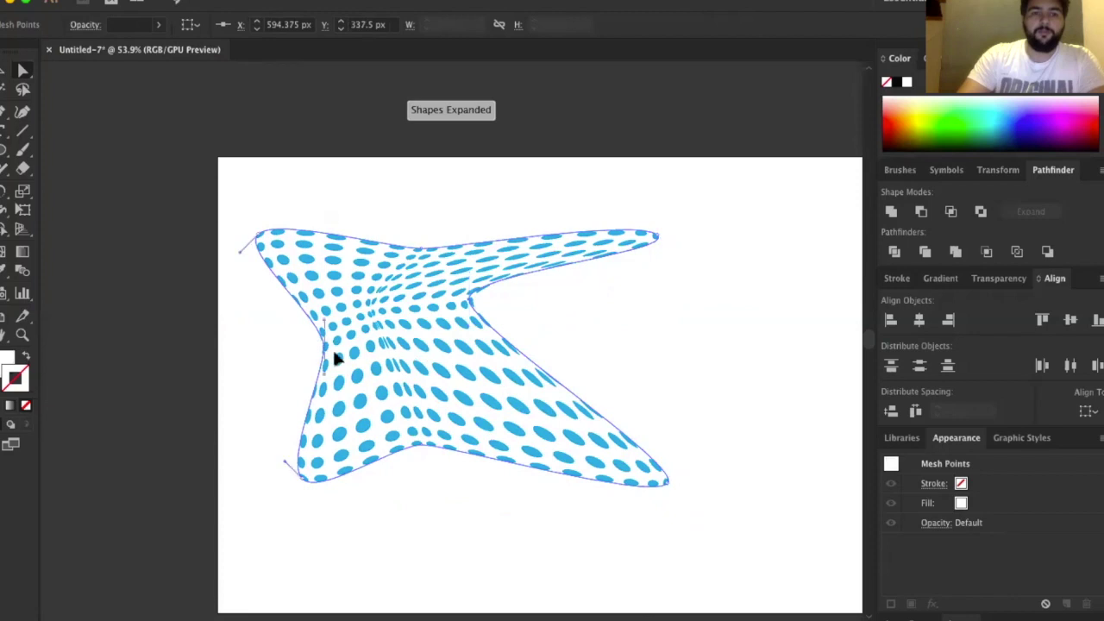
pyautogui.moveTo(332, 352); pyautogui.dragTo(333, 399)
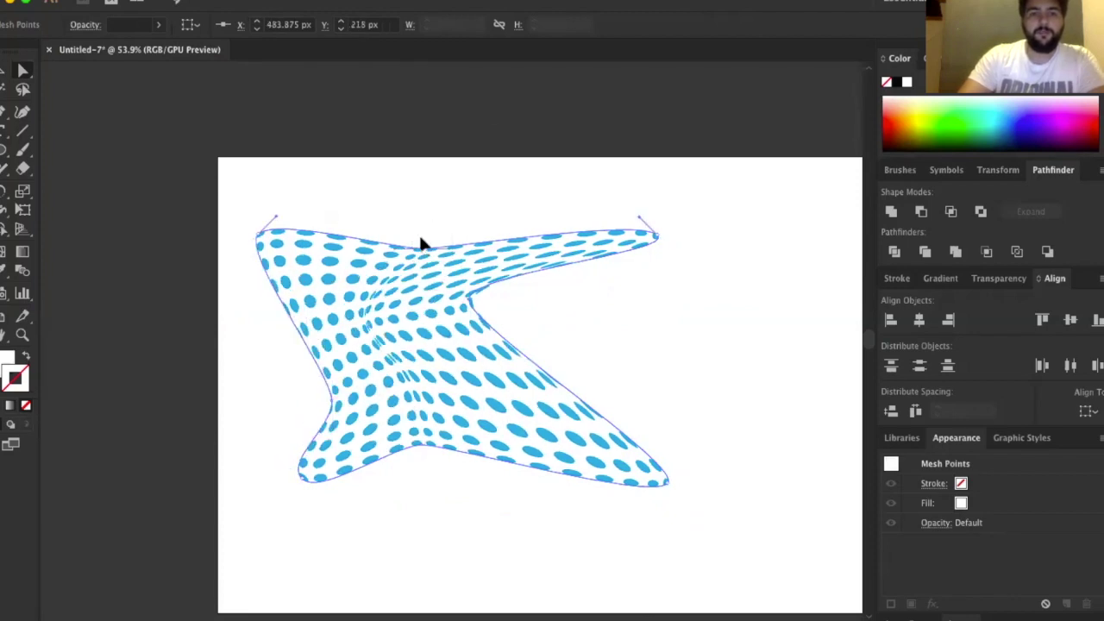
pyautogui.moveTo(422, 252); pyautogui.dragTo(426, 198)
pyautogui.scroll(-1, 628, 302)
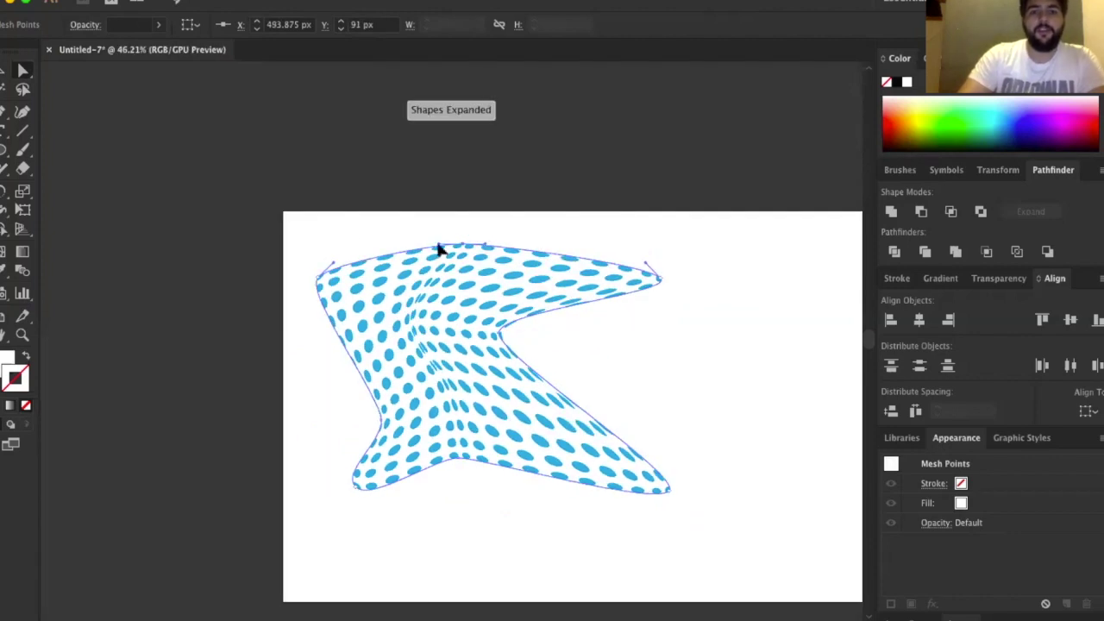
pyautogui.click(207, 212)
pyautogui.scroll(2, 535, 395)
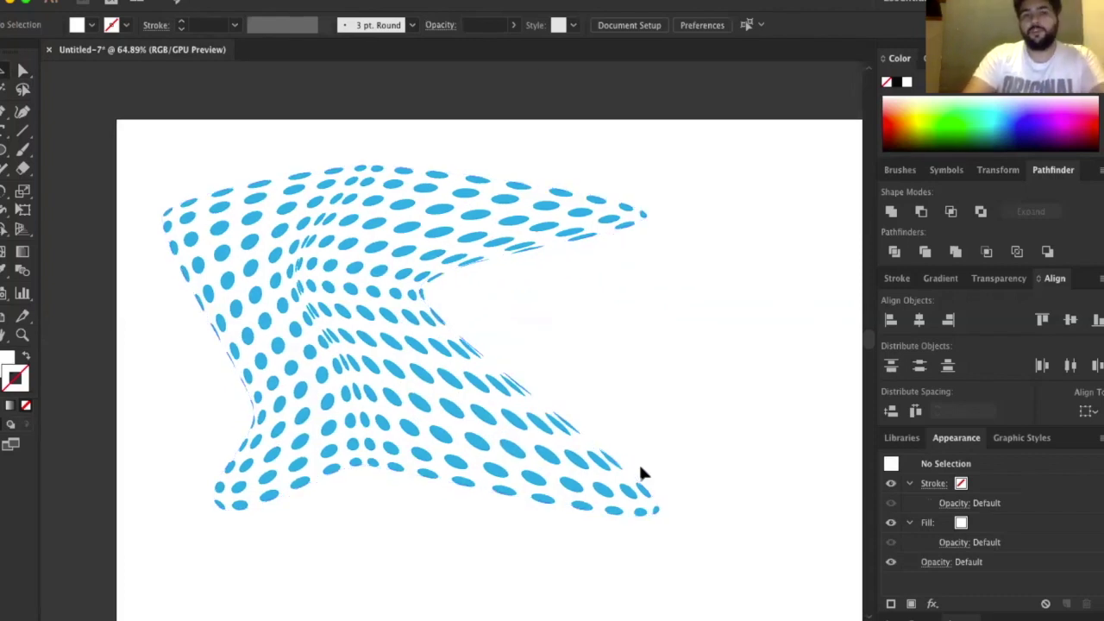
pyautogui.click(431, 319)
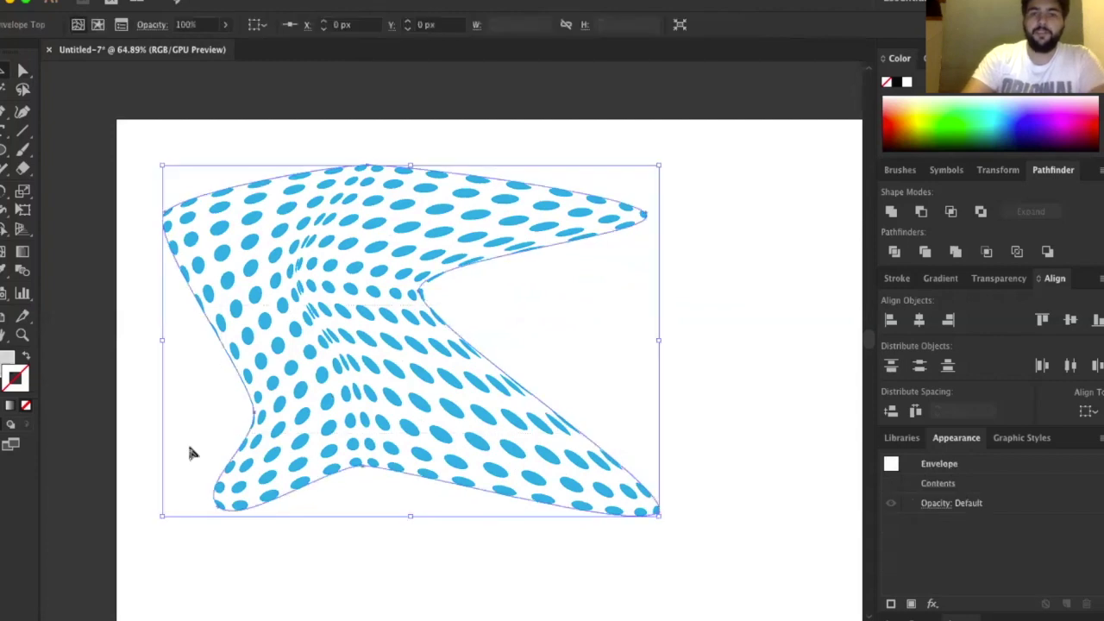
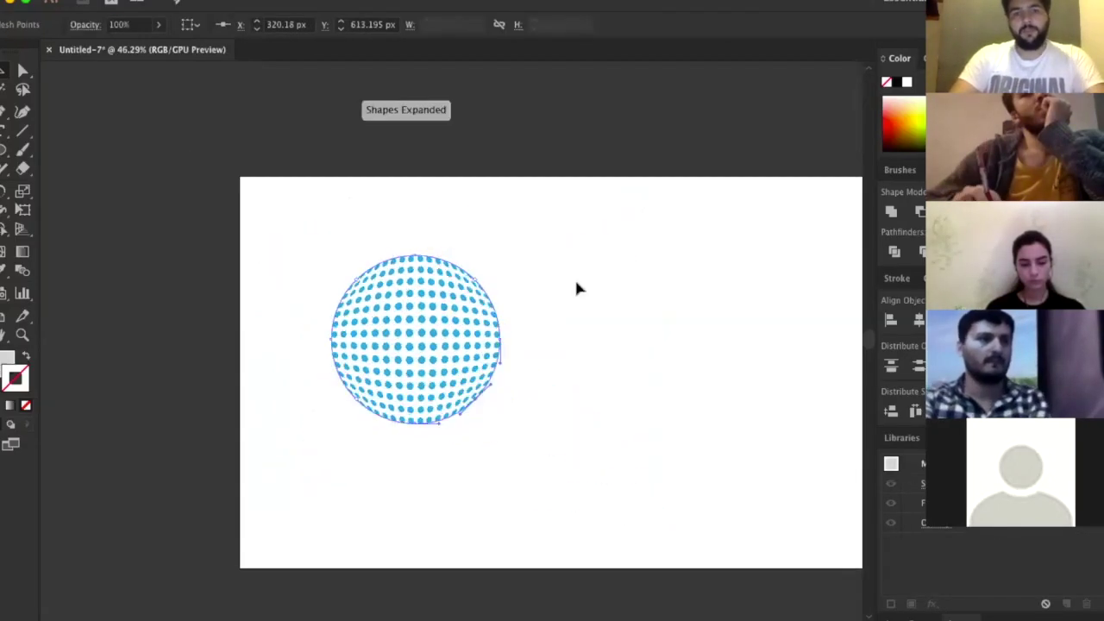
# - Marquee-select the blue dotted envelope sphere and delete it from the artboard
pyautogui.click(632, 286)
pyautogui.click(468, 340)
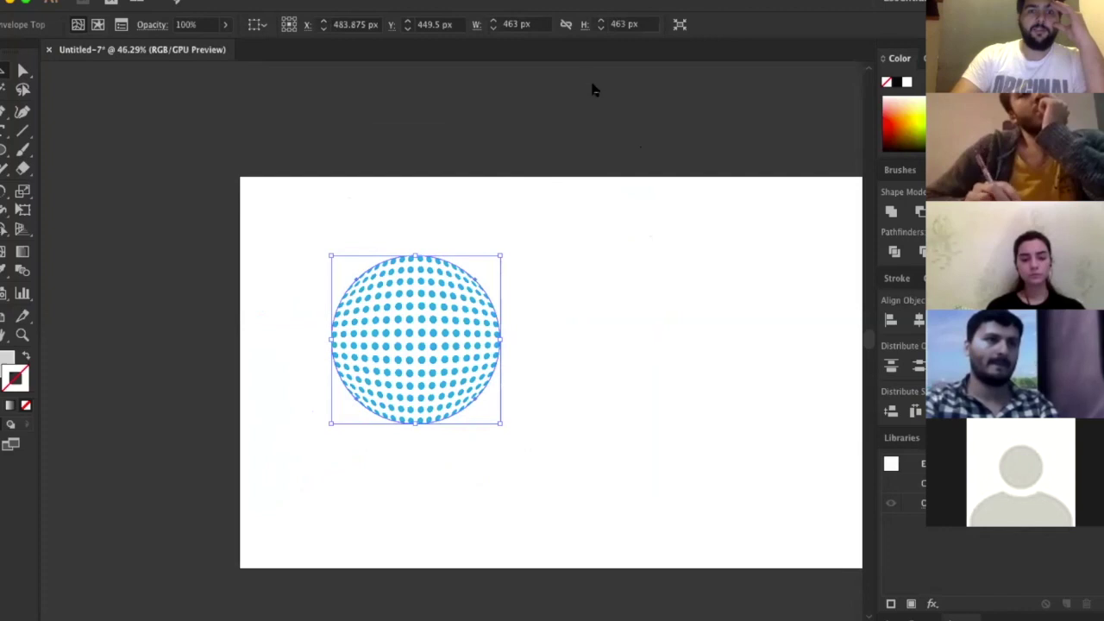
pyautogui.click(377, 337)
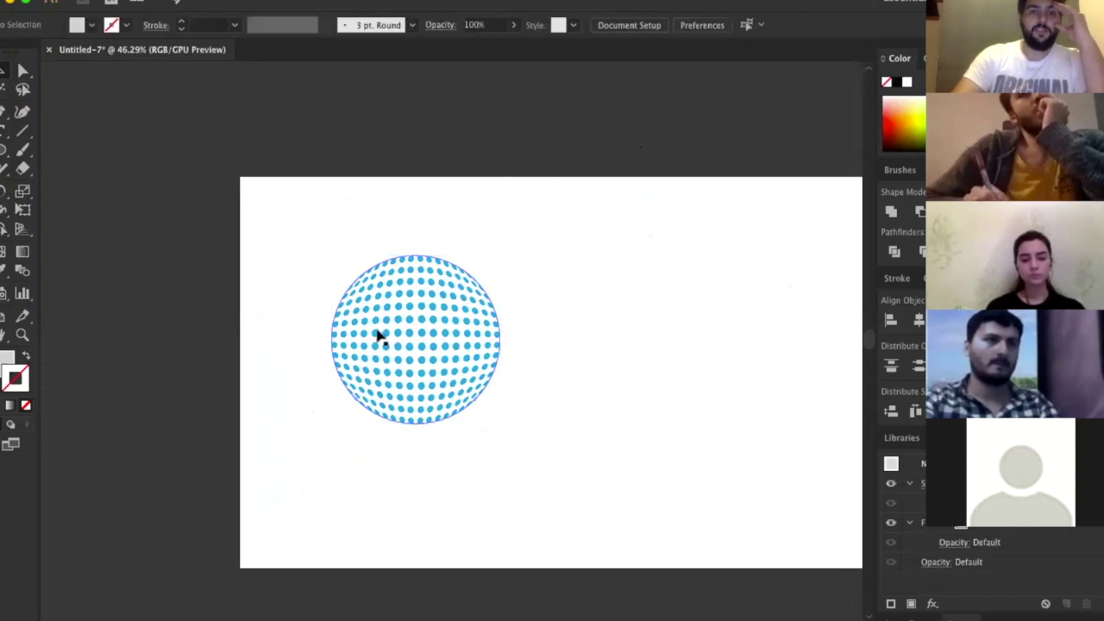
pyautogui.click(388, 345)
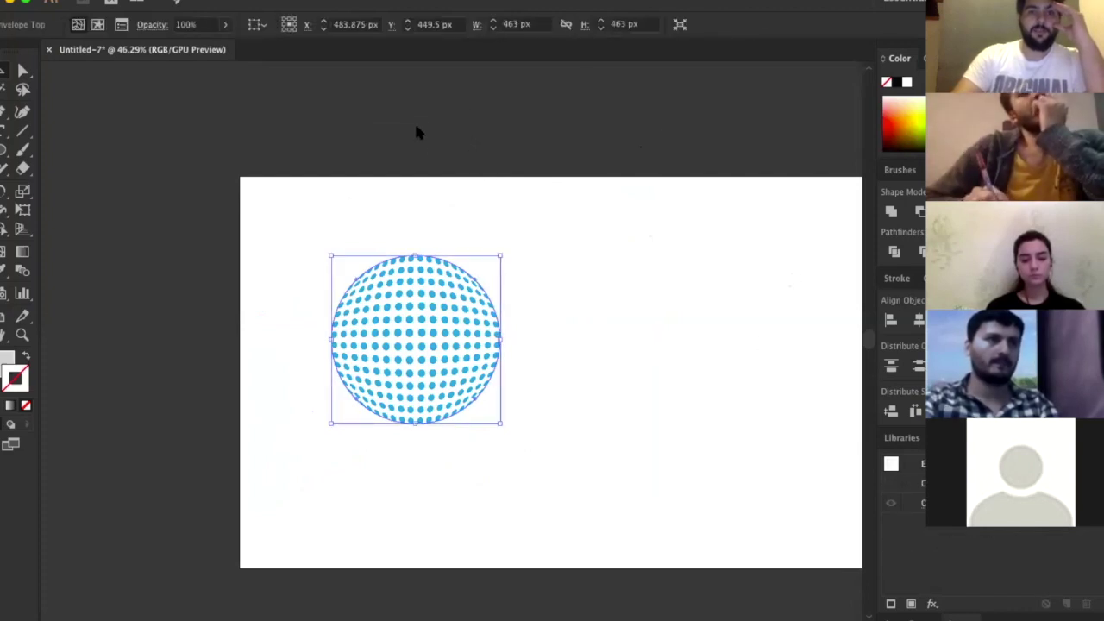
pyautogui.click(345, 439)
pyautogui.hotkey('ctrl', 'a')
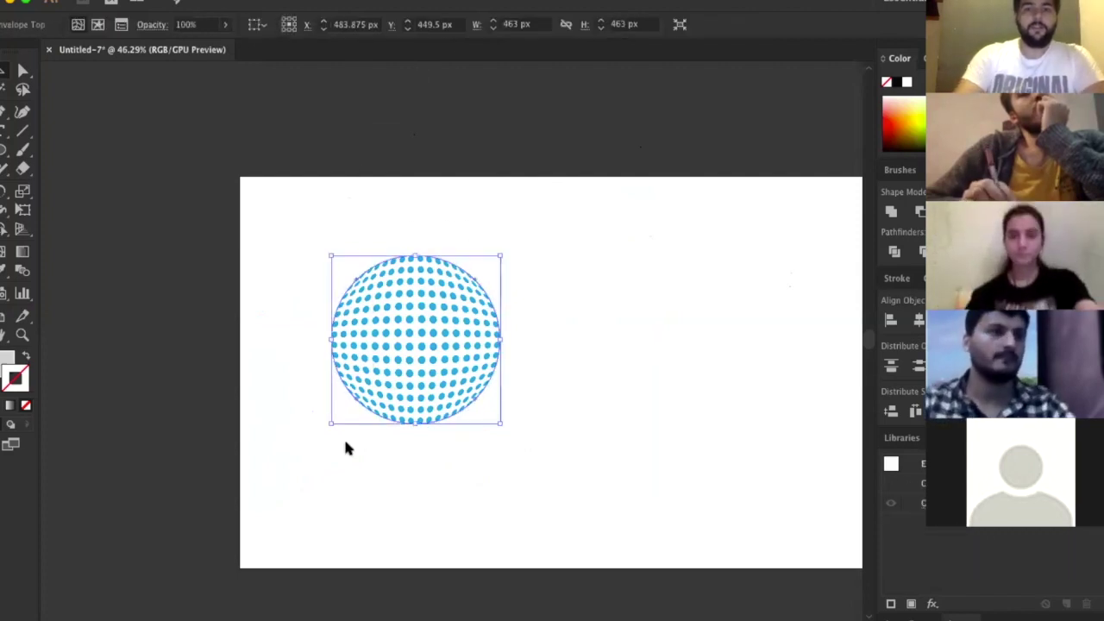
pyautogui.click(342, 252)
pyautogui.moveTo(342, 252); pyautogui.dragTo(493, 387)
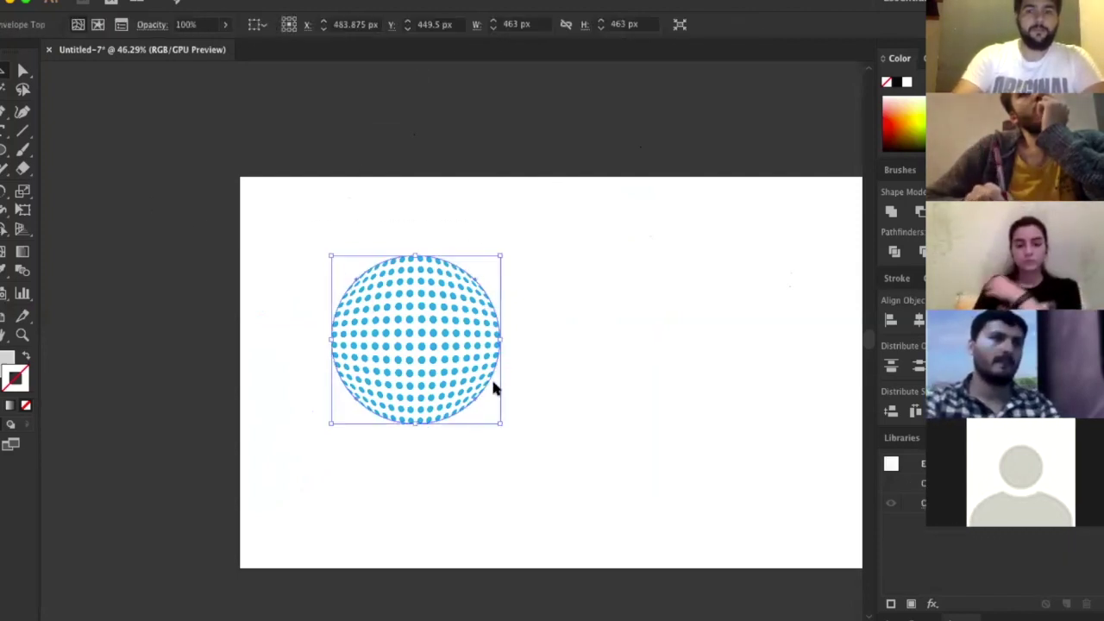
pyautogui.press('Delete')
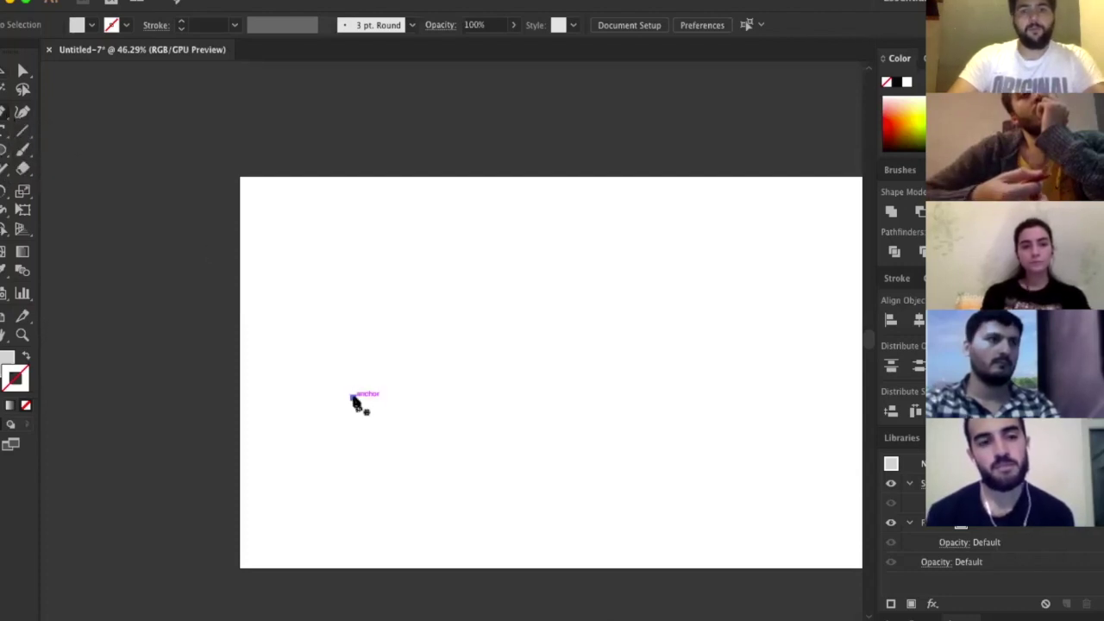
# - Draw a first curved Pen path at the lower left, then delete it
pyautogui.click(352, 396)
pyautogui.moveTo(448, 324)
pyautogui.mouseDown()
pyautogui.moveTo(617, 313)
pyautogui.moveTo(584, 323)
pyautogui.mouseUp()
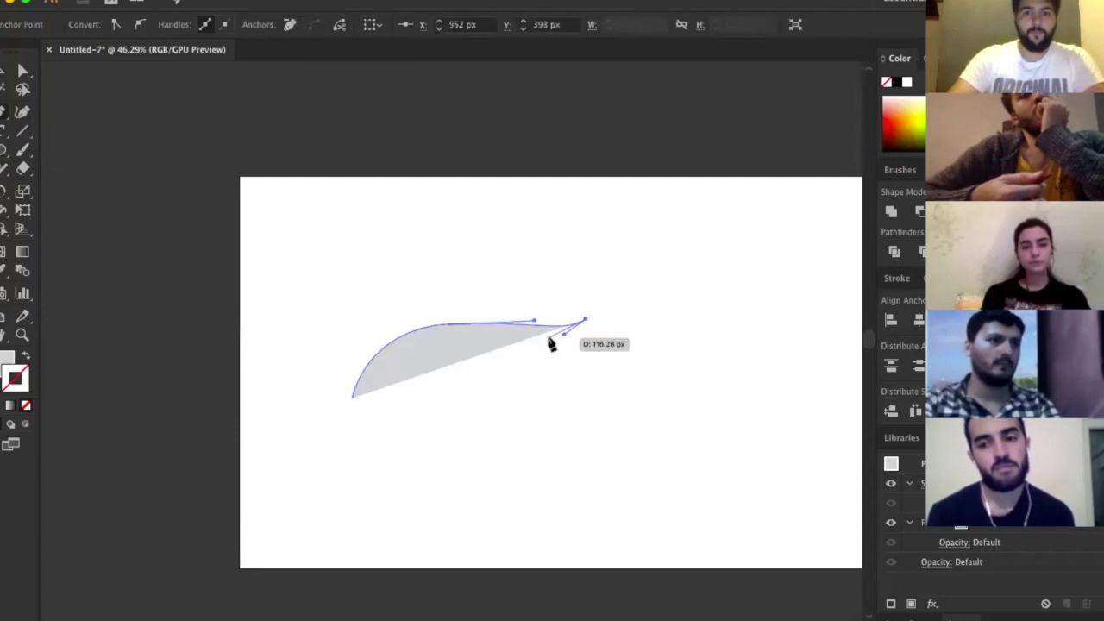
pyautogui.moveTo(585, 323); pyautogui.dragTo(535, 347)
pyautogui.moveTo(416, 350)
pyautogui.mouseDown()
pyautogui.moveTo(393, 371)
pyautogui.moveTo(382, 365)
pyautogui.mouseUp()
pyautogui.moveTo(345, 402); pyautogui.dragTo(356, 407)
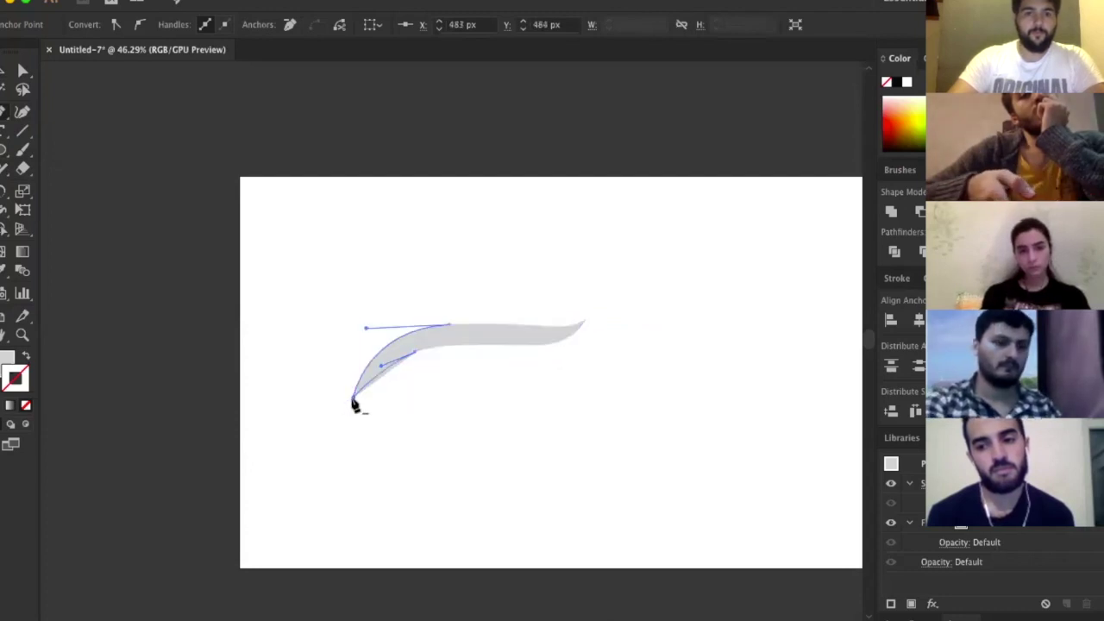
pyautogui.press('v')
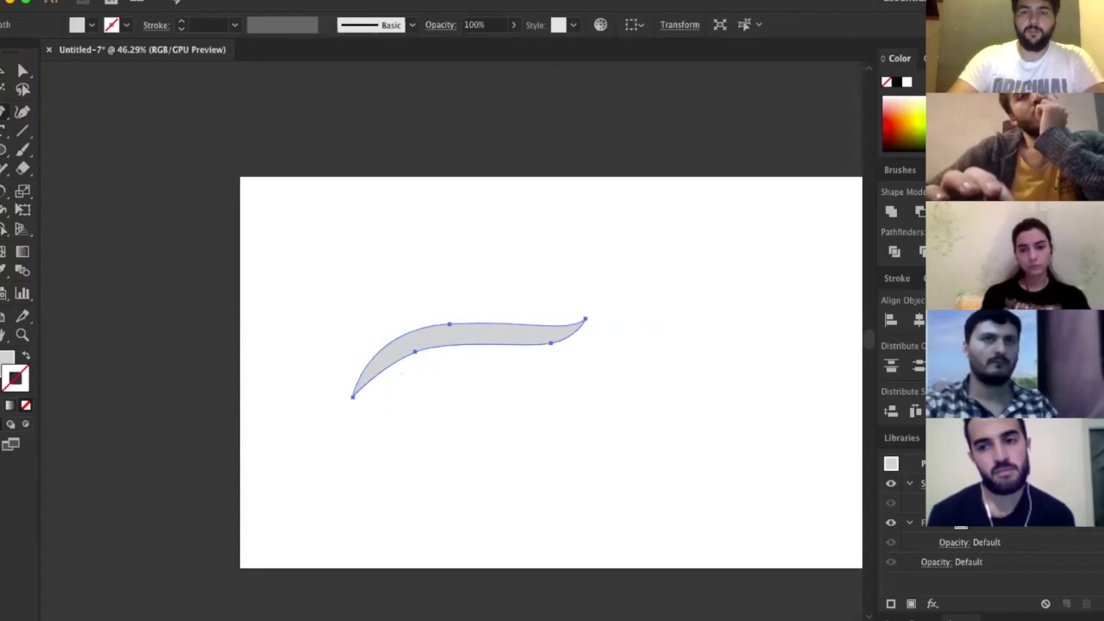
pyautogui.click(22, 70)
pyautogui.scroll(3, 578, 334)
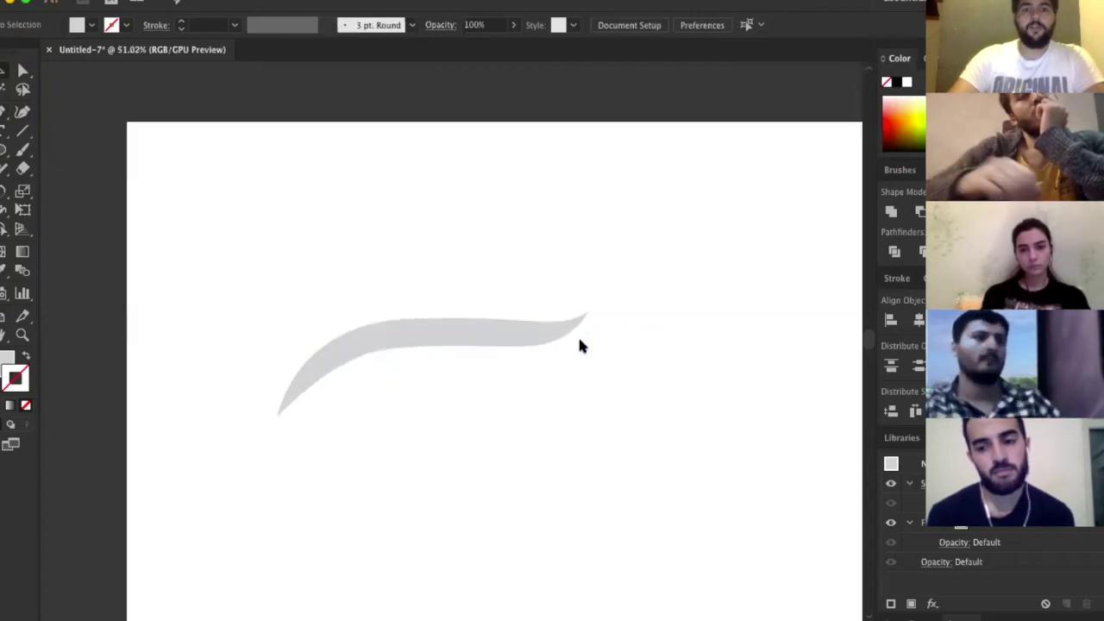
pyautogui.press('Delete')
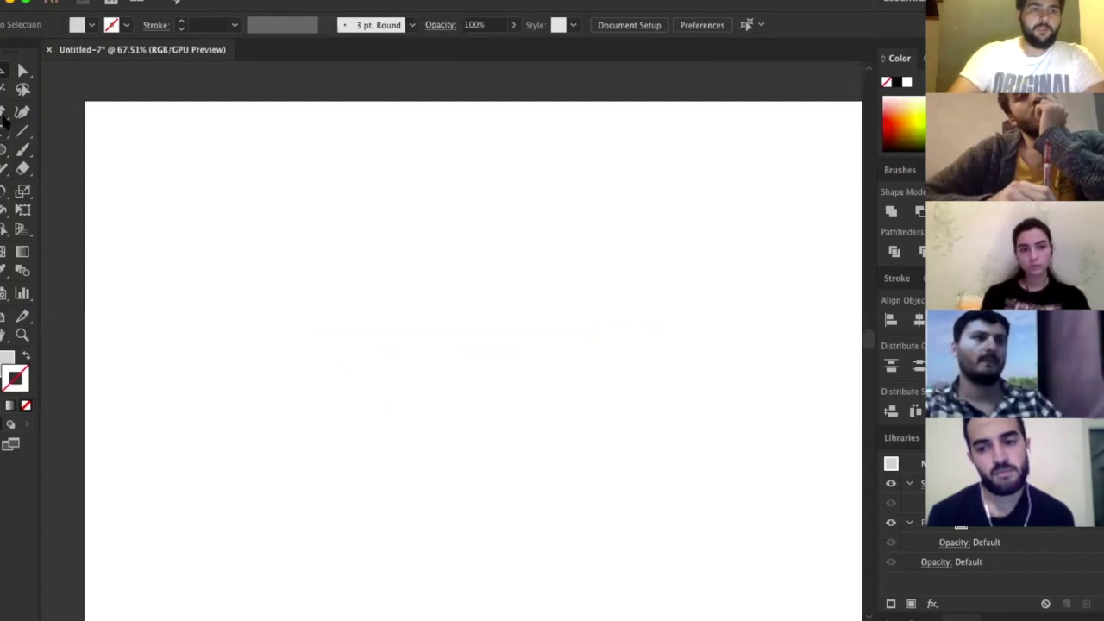
# - Redraw the wave from lower left to upper right with no fill and a stroke
pyautogui.moveTo(243, 415)
pyautogui.mouseDown()
pyautogui.moveTo(461, 342)
pyautogui.moveTo(420, 314)
pyautogui.mouseUp()
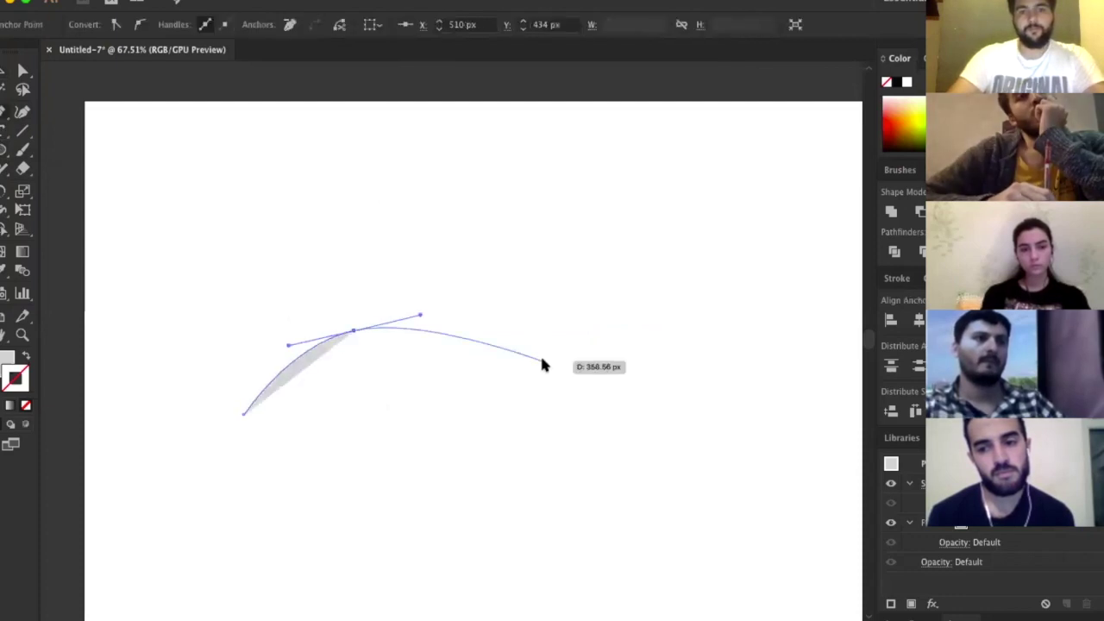
pyautogui.click(624, 342)
pyautogui.moveTo(662, 303)
pyautogui.mouseDown()
pyautogui.moveTo(664, 286)
pyautogui.moveTo(293, 105)
pyautogui.mouseUp()
pyautogui.press('v')
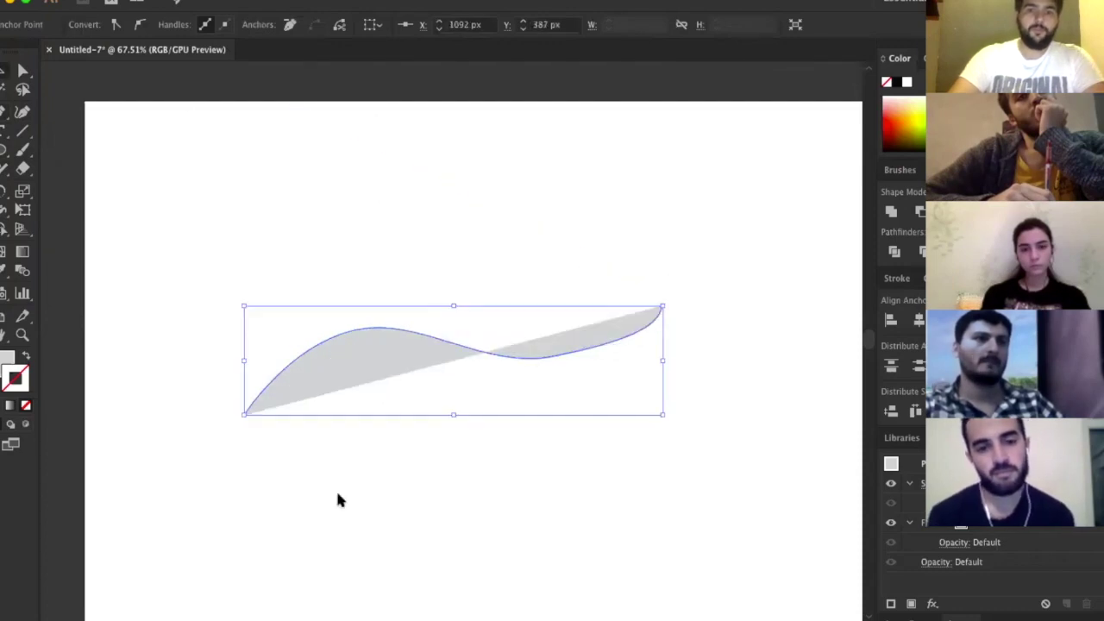
pyautogui.hotkey('shift', 'x')
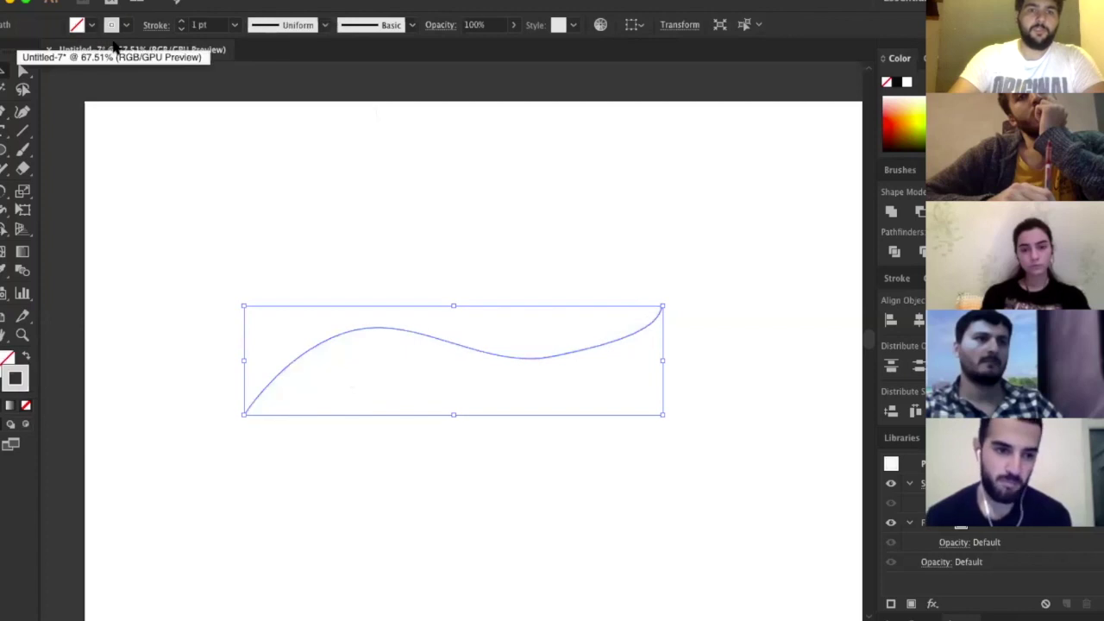
# - Adjust the wave's anchor points, undoing the change to its right end
pyautogui.moveTo(559, 301); pyautogui.dragTo(405, 440)
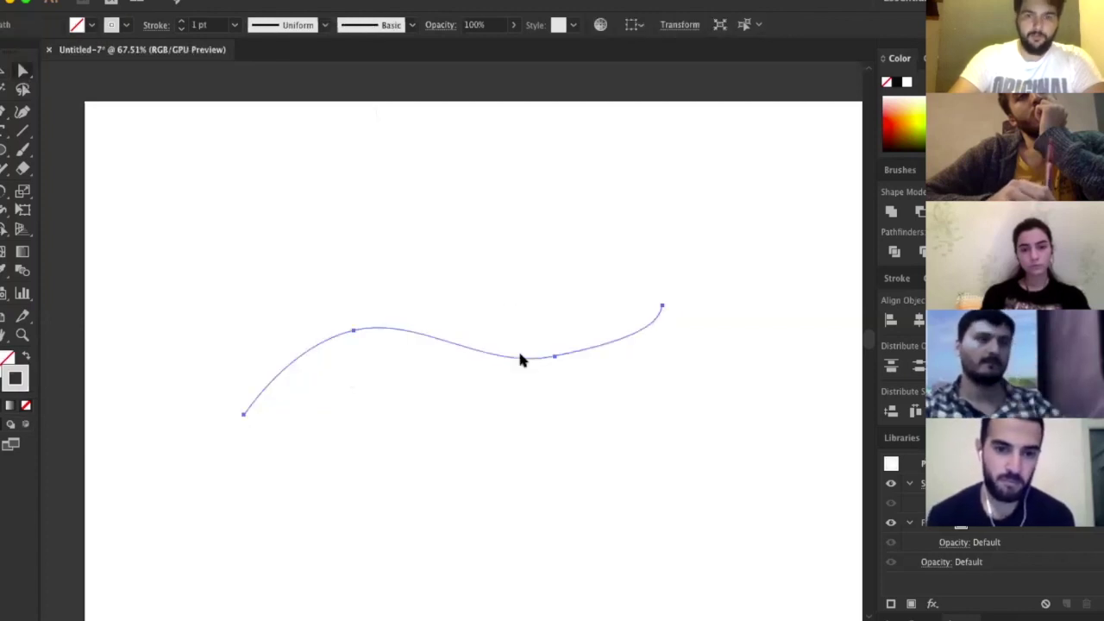
pyautogui.click(608, 354)
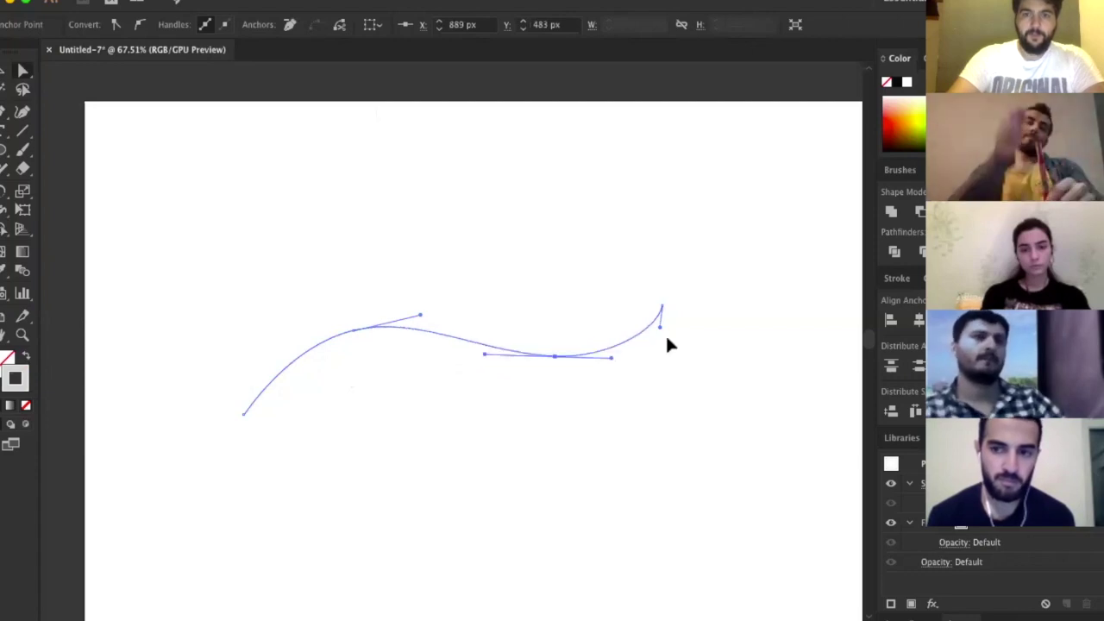
pyautogui.click(658, 326)
pyautogui.hotkey('ctrl', 'z')
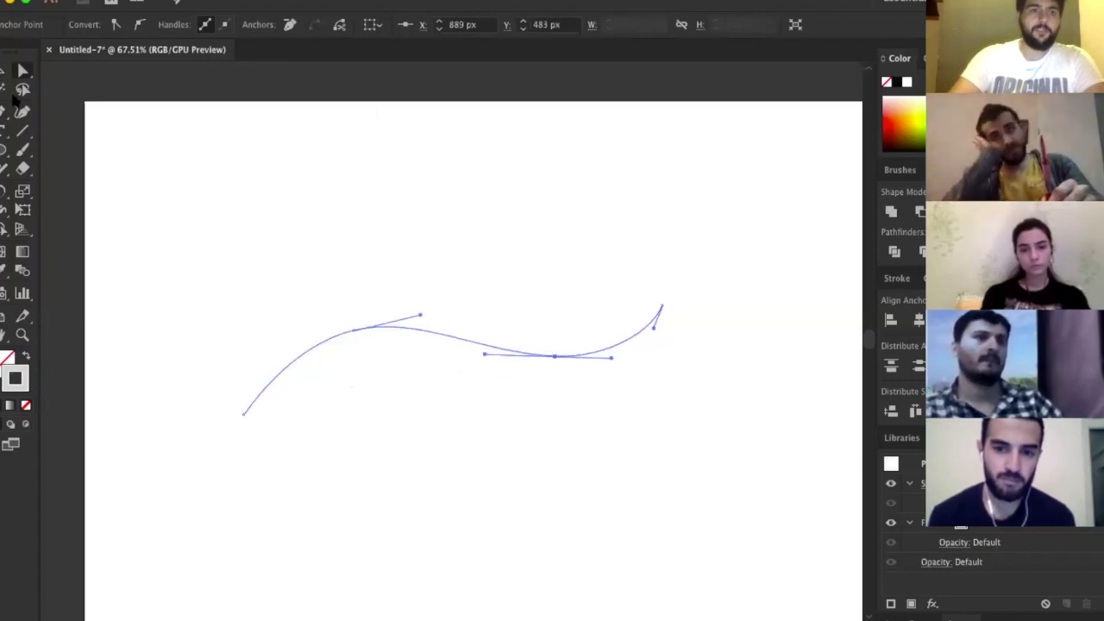
pyautogui.press('v')
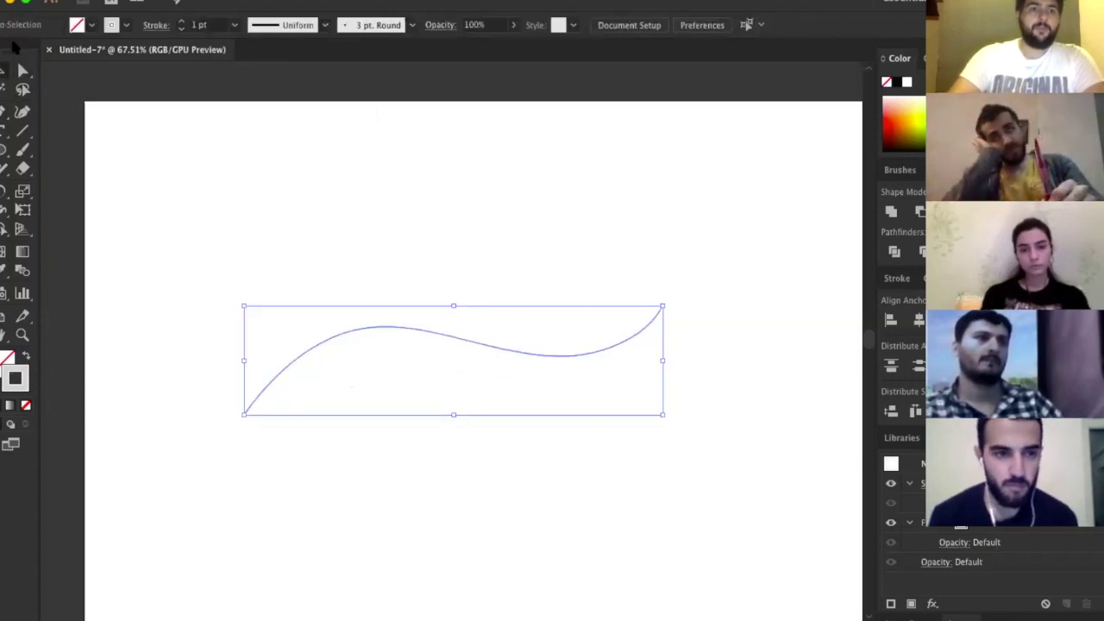
# - Give the wave a tapered width profile, a green stroke and 20 pt weight
pyautogui.press('a')
pyautogui.click(298, 24)
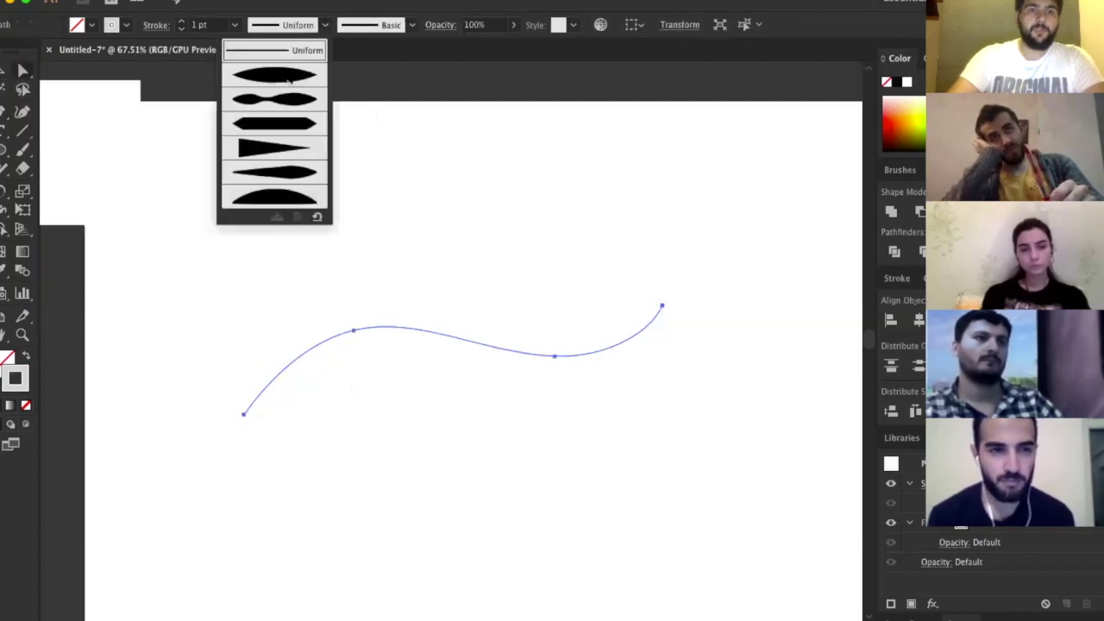
pyautogui.click(274, 75)
pyautogui.click(233, 25)
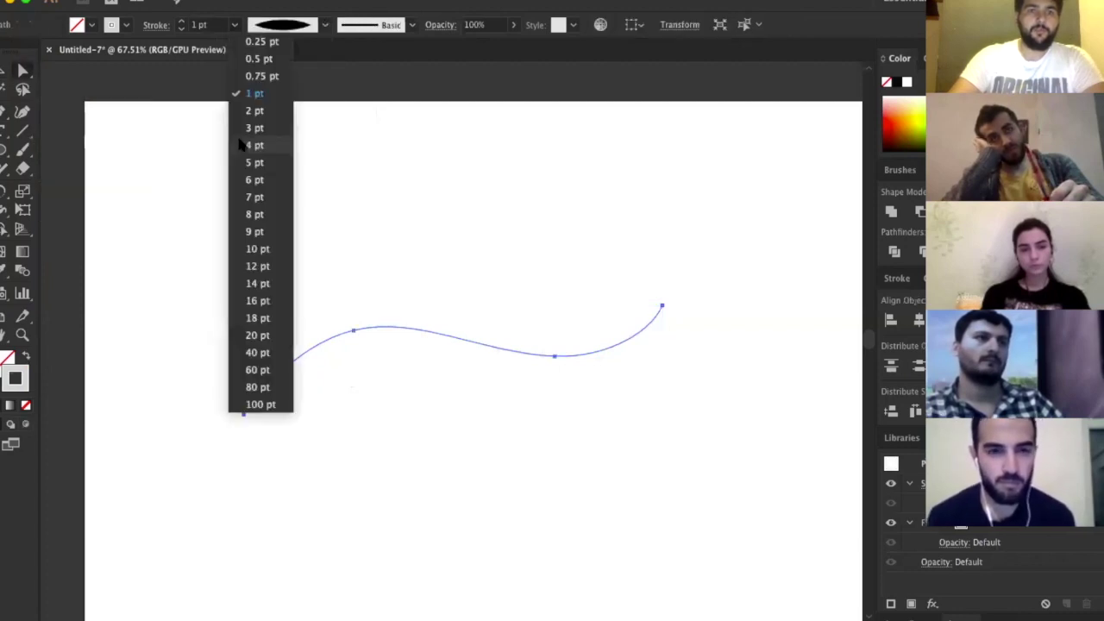
pyautogui.click(254, 145)
pyautogui.click(232, 25)
pyautogui.click(253, 250)
pyautogui.click(92, 25)
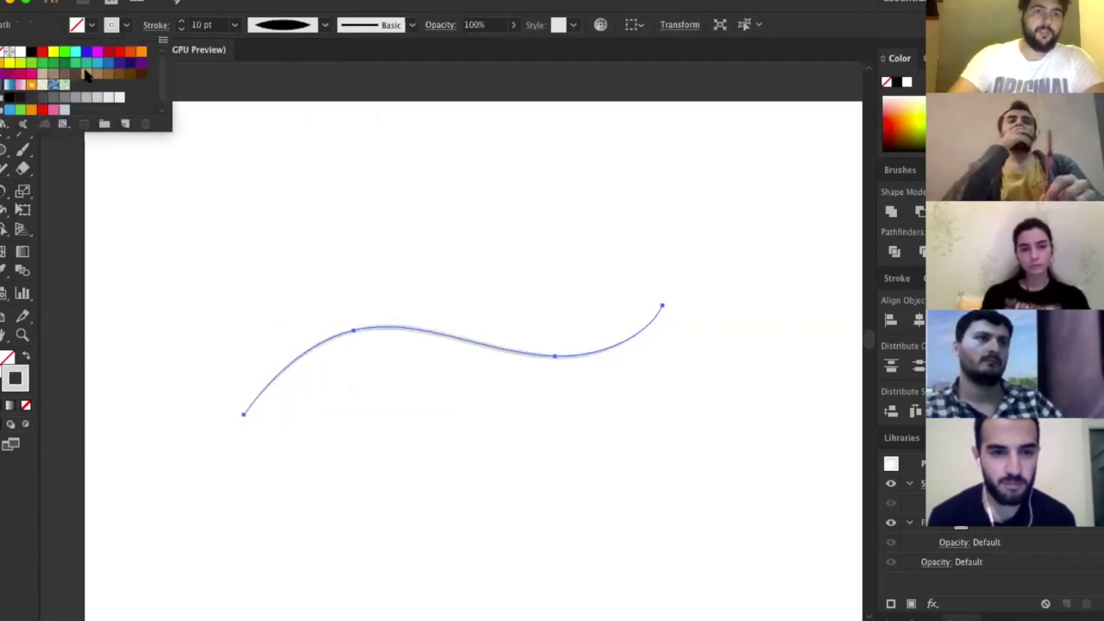
pyautogui.click(52, 62)
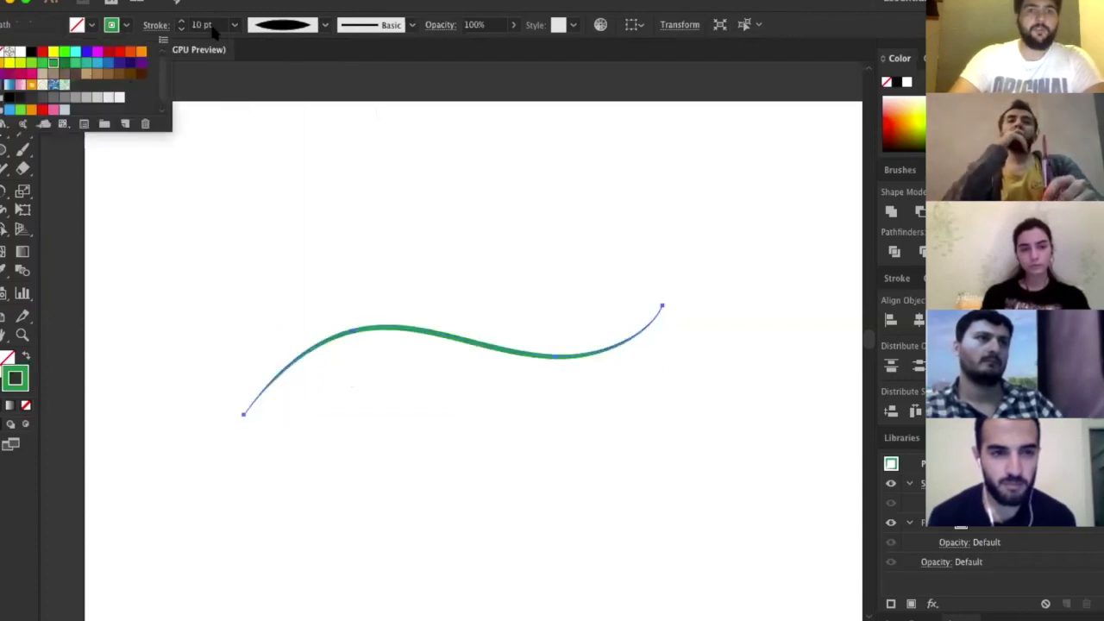
pyautogui.click(235, 28)
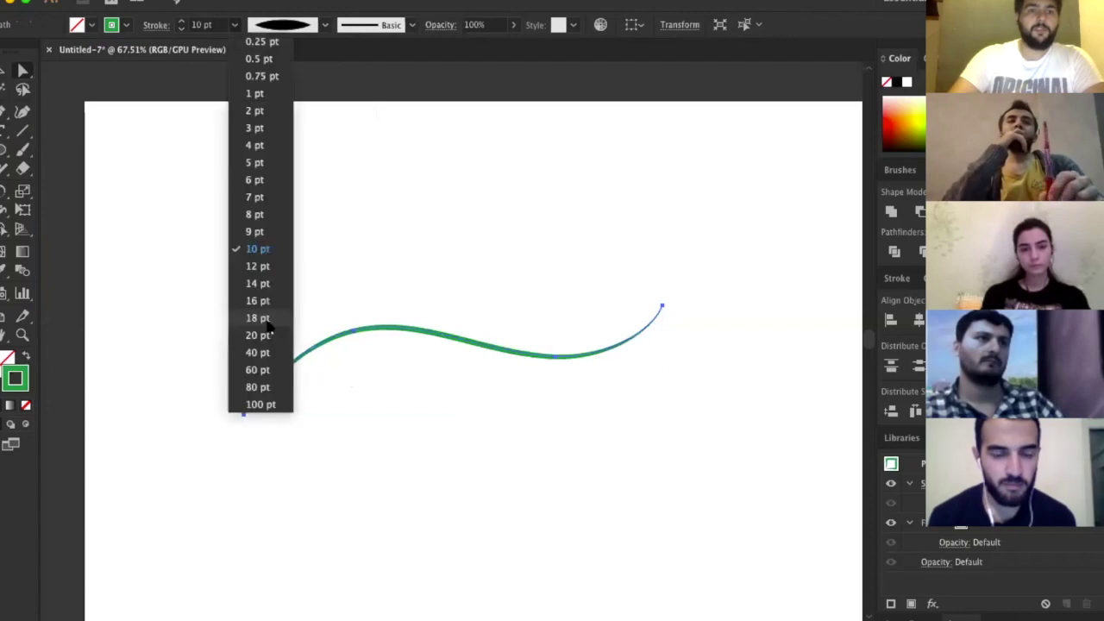
pyautogui.click(259, 334)
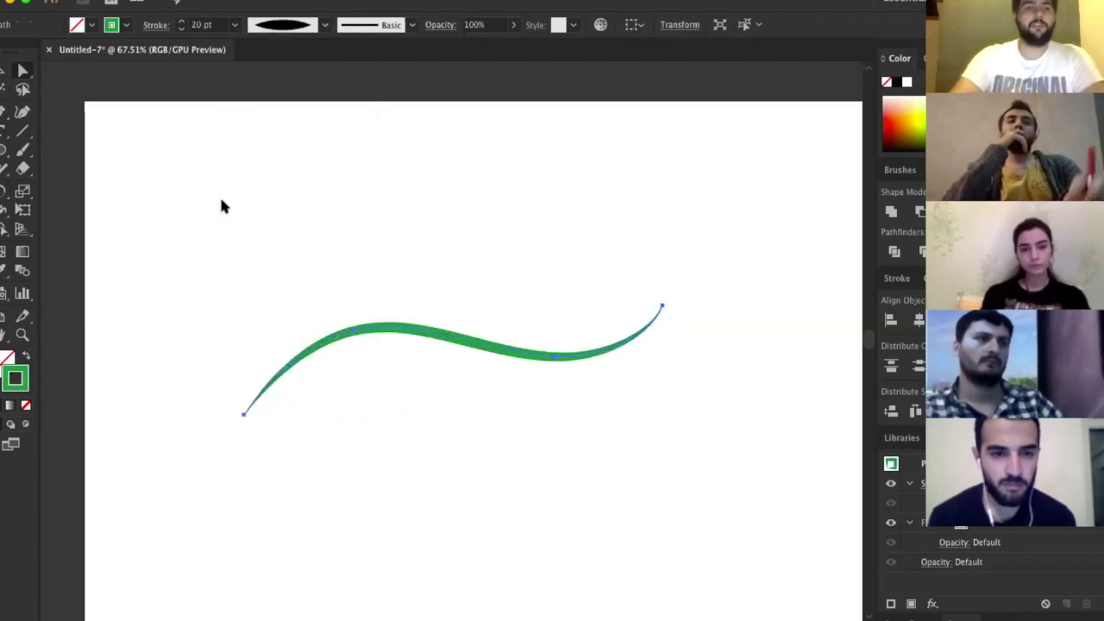
# - Duplicate the green wave, place the copy well below, and select both curves
pyautogui.click(445, 339)
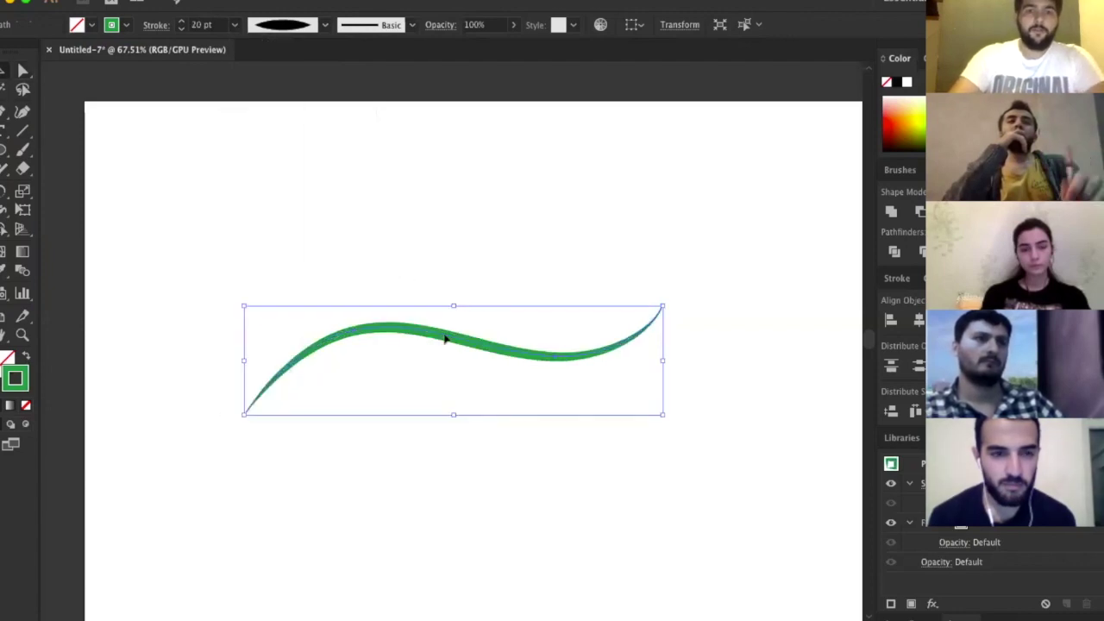
pyautogui.moveTo(445, 276); pyautogui.dragTo(450, 272)
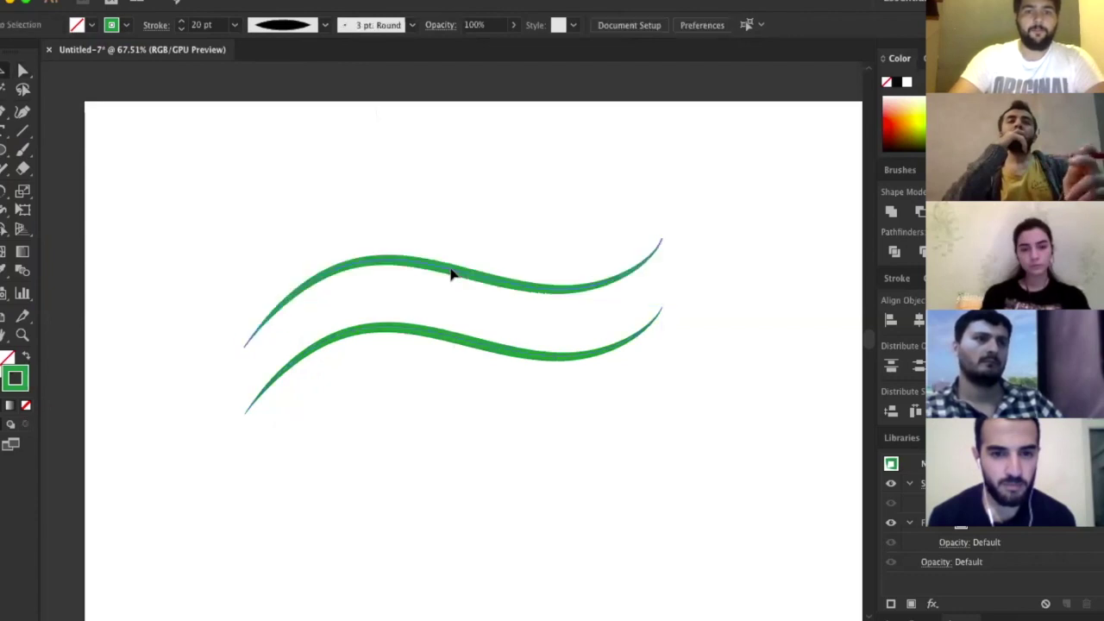
pyautogui.moveTo(447, 311); pyautogui.dragTo(411, 376)
pyautogui.hotkey('ctrl', 'a')
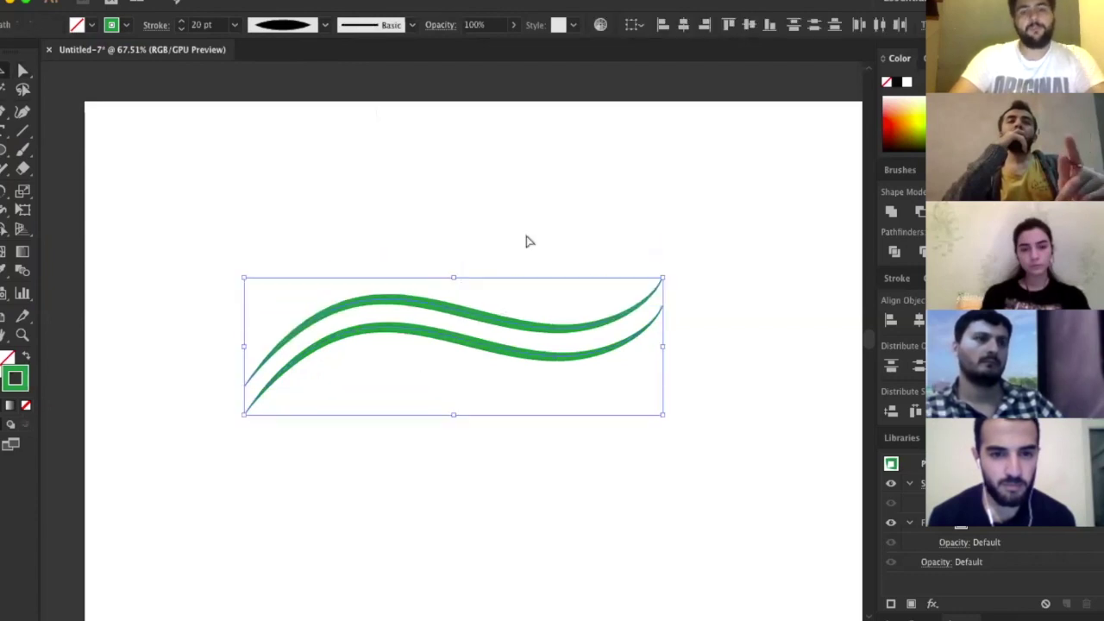
pyautogui.moveTo(489, 323); pyautogui.dragTo(489, 283)
pyautogui.click(487, 287)
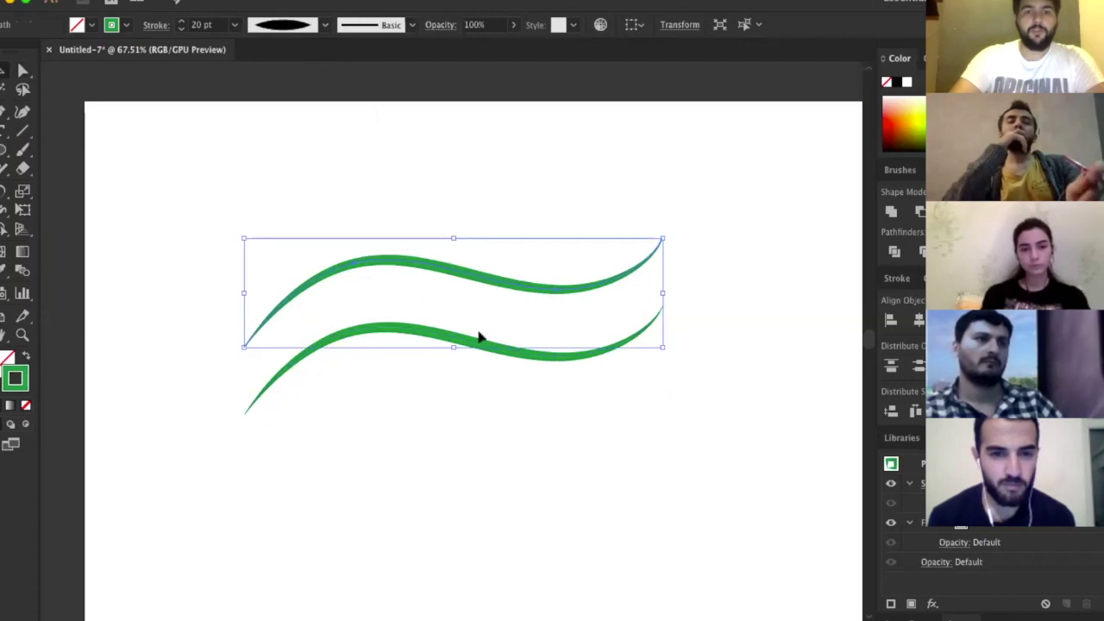
pyautogui.moveTo(464, 548); pyautogui.dragTo(471, 364)
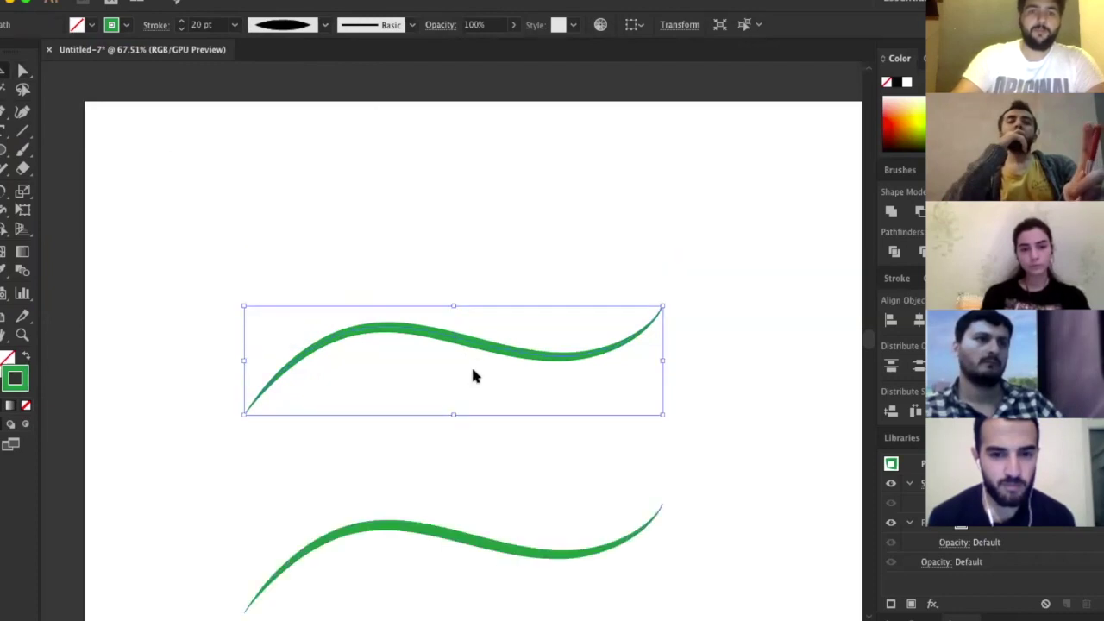
pyautogui.scroll(-3, 471, 366)
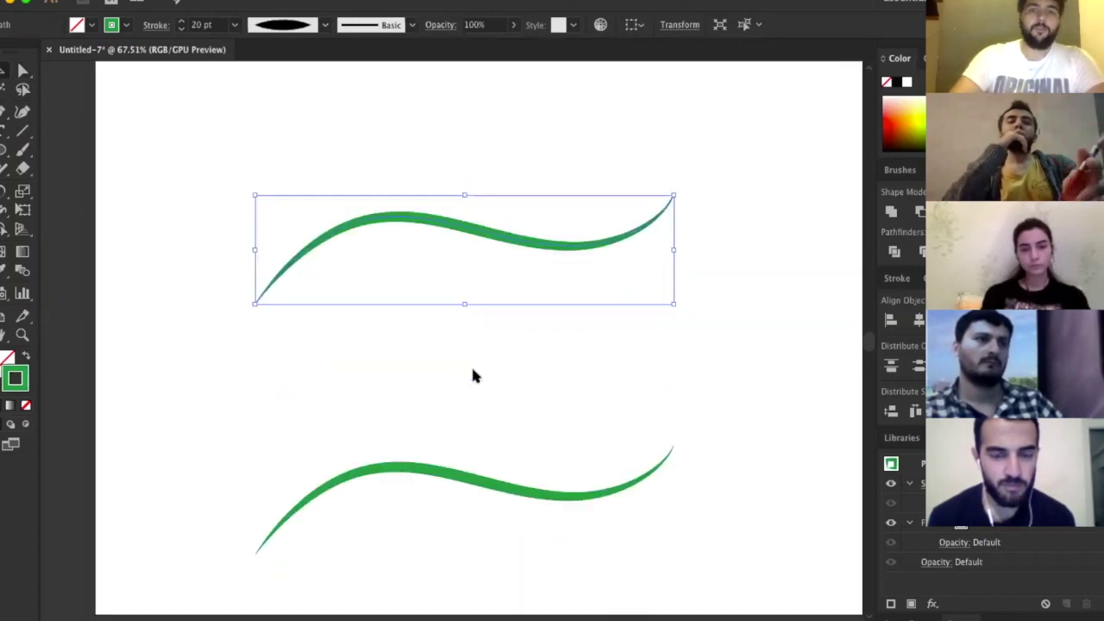
pyautogui.scroll(-1, 556, 148)
pyautogui.keyDown('shift'); pyautogui.click(345, 455); pyautogui.keyUp('shift')
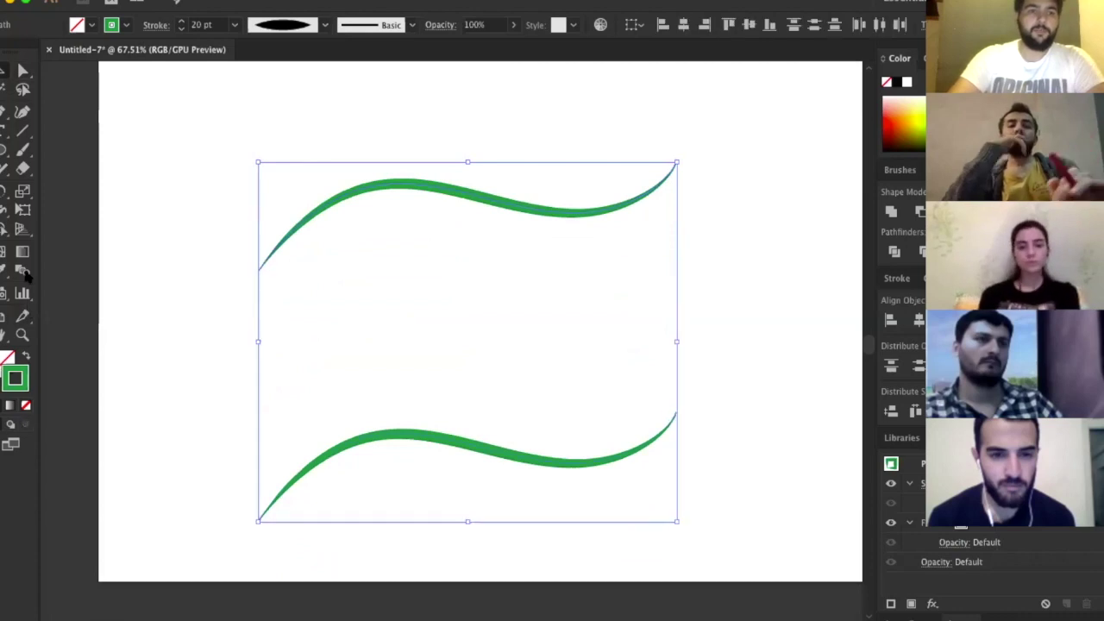
# - Blend the two waves with Blend Options set to 12 specified steps
pyautogui.hotkey('ctrl', 'shift', 'b')
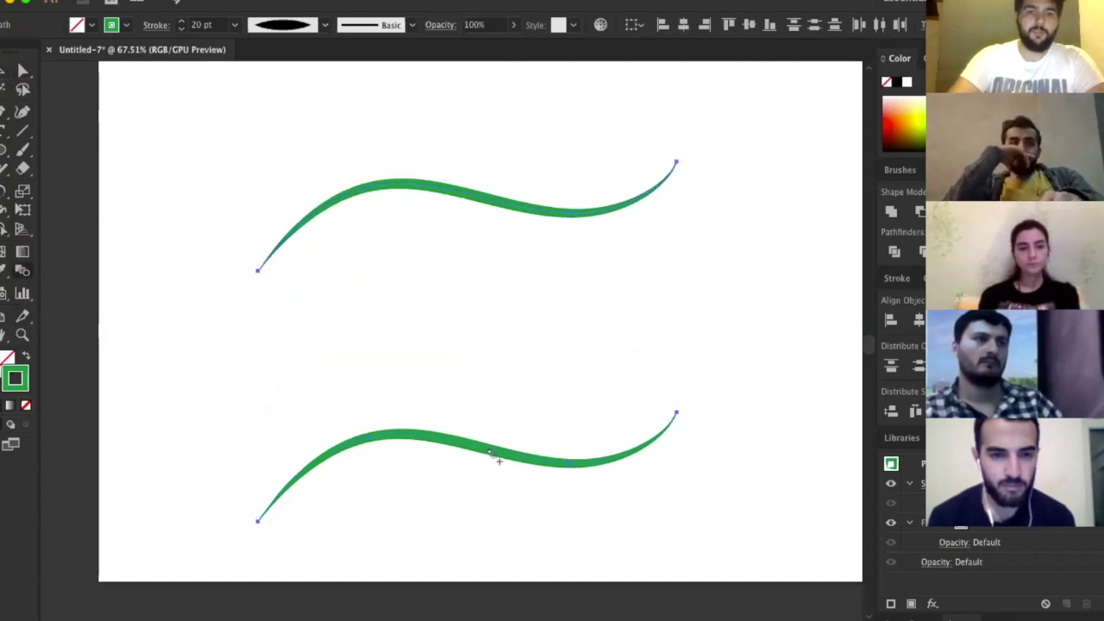
pyautogui.hotkey('ctrl', 'alt', 'b')
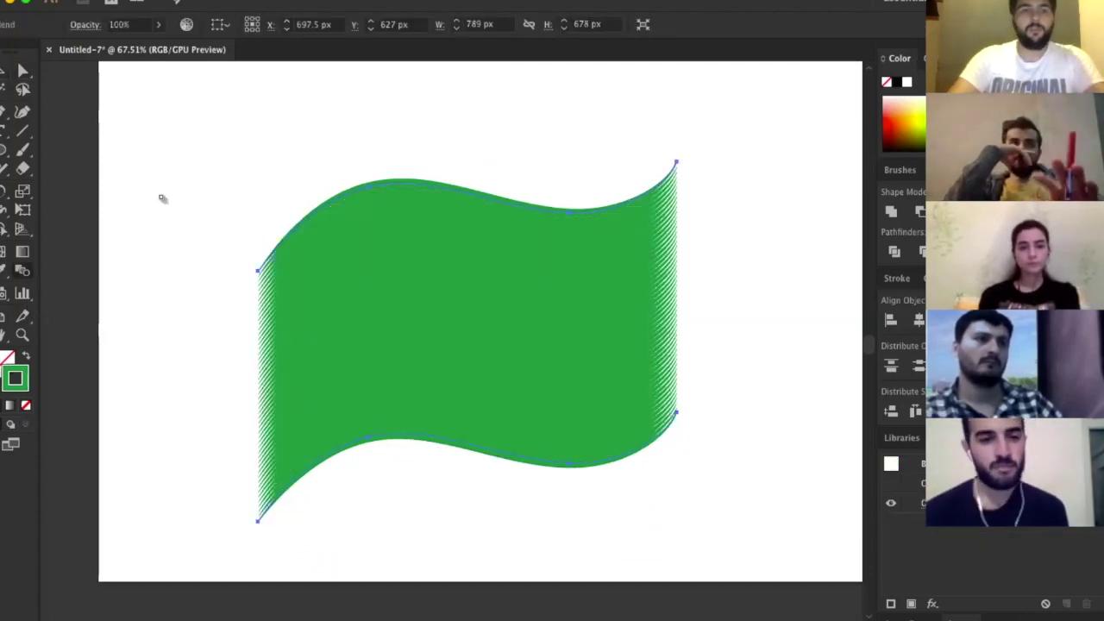
pyautogui.press('Return')
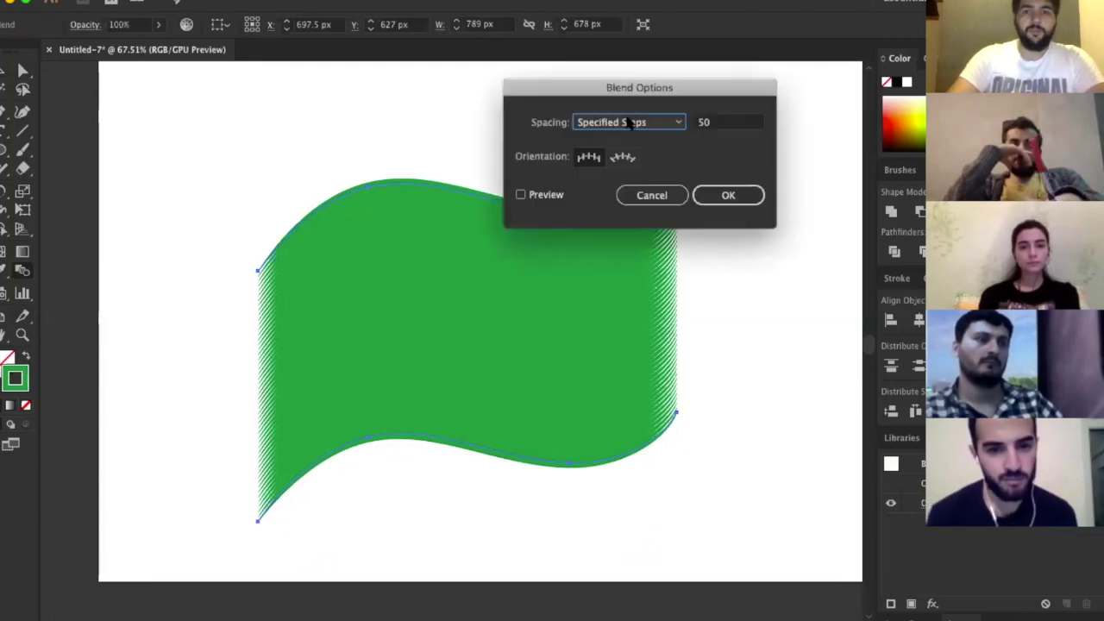
pyautogui.click(719, 121)
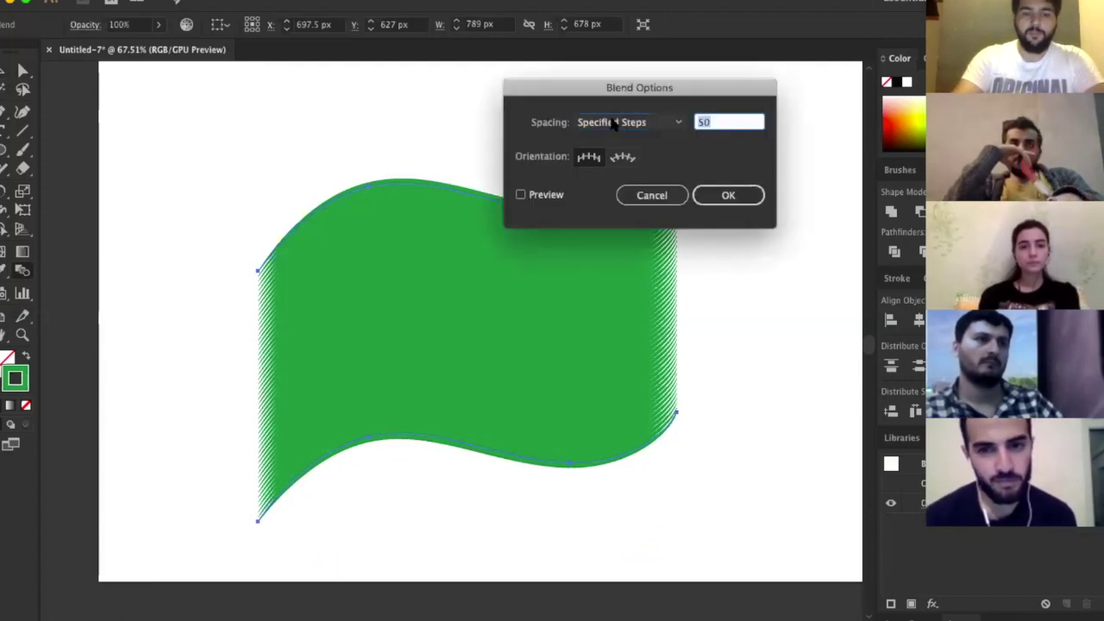
pyautogui.write('15')
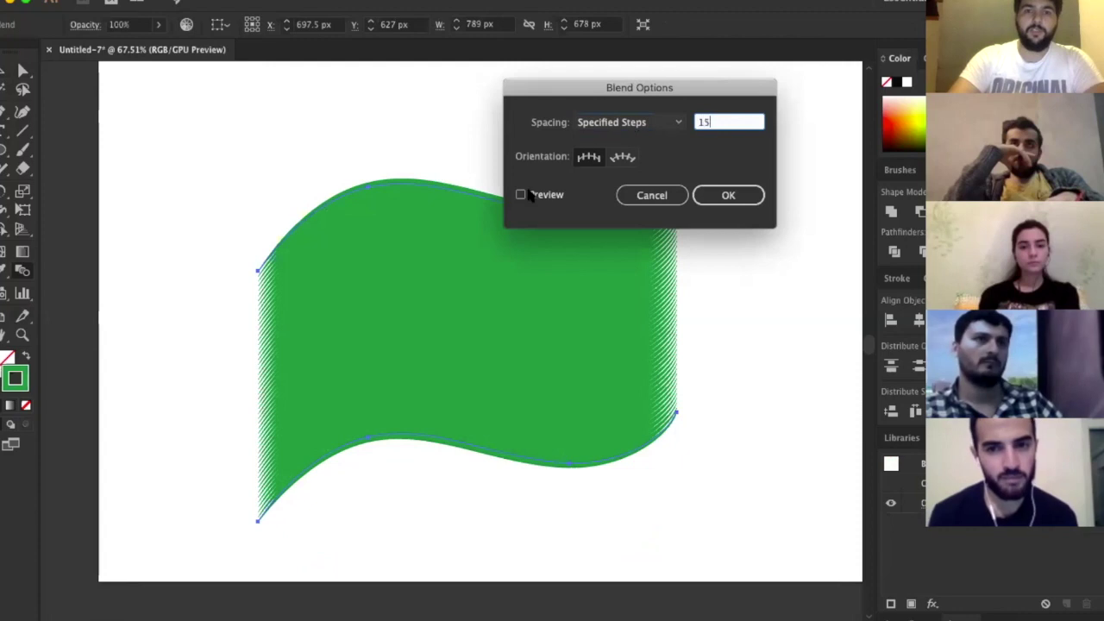
pyautogui.click(536, 196)
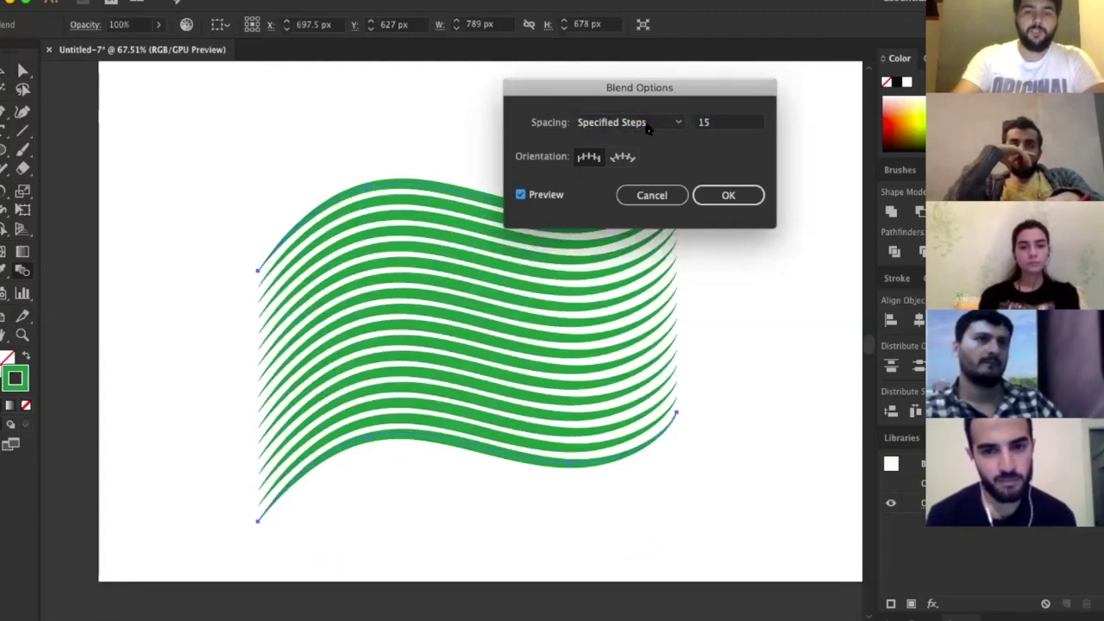
pyautogui.press('Tab')
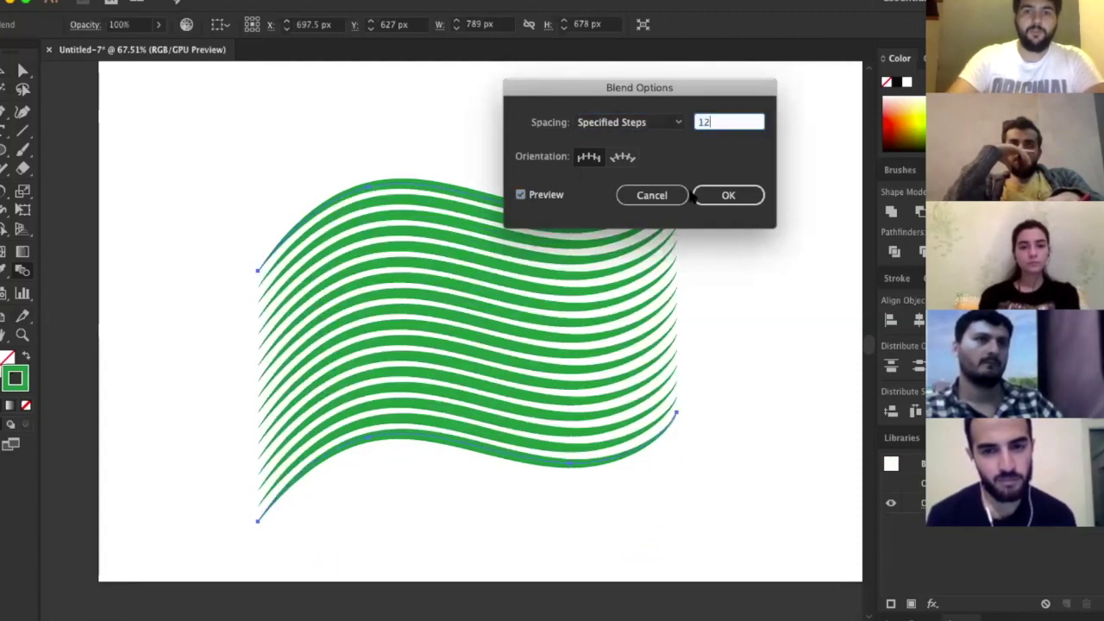
pyautogui.press('Return')
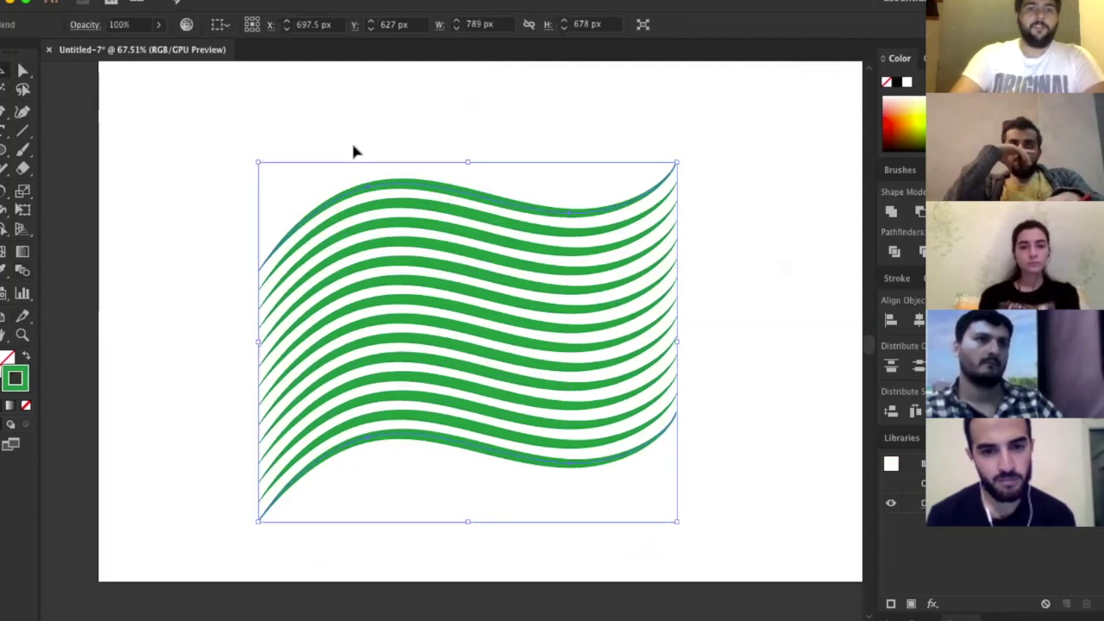
# - Draw a 600 px circle over the stripes and fill it blue
pyautogui.click(446, 150)
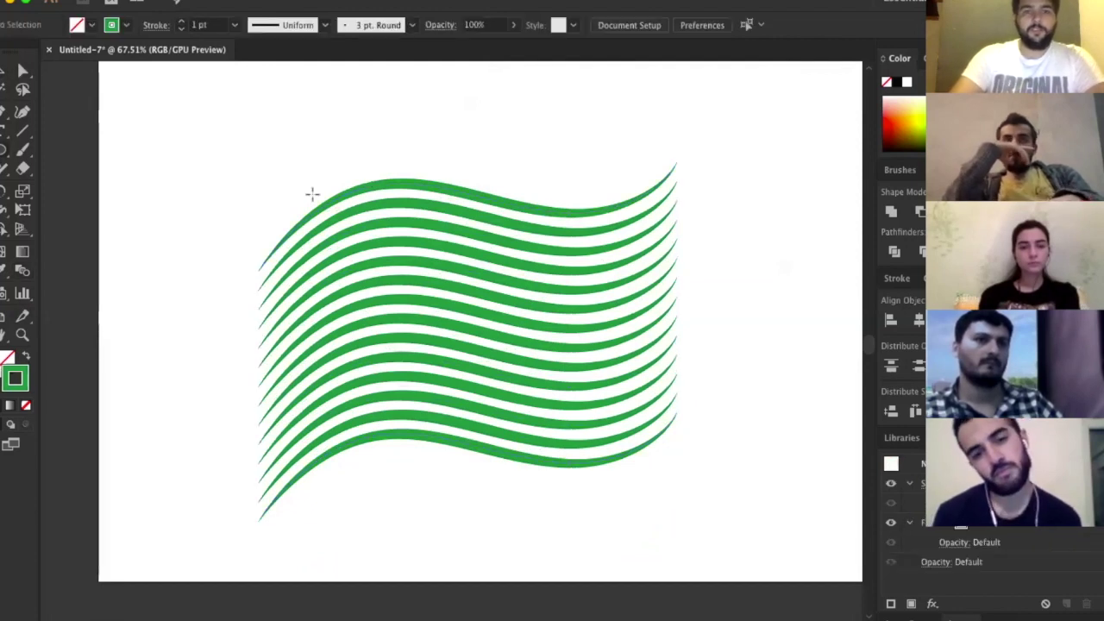
pyautogui.moveTo(312, 194); pyautogui.dragTo(603, 392)
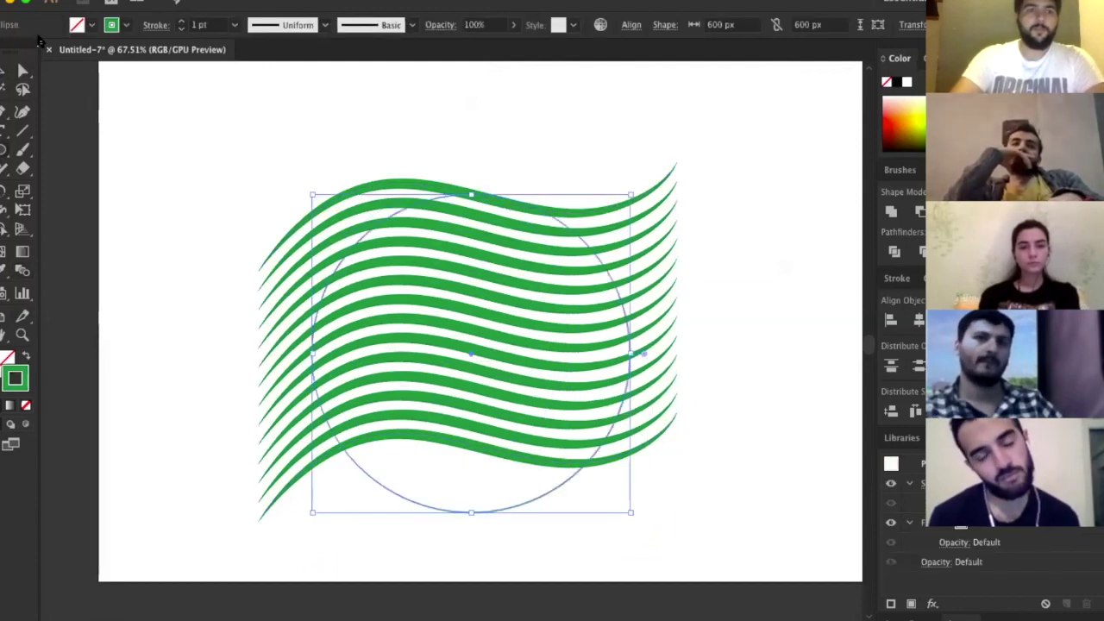
pyautogui.hotkey('shift', 'x')
pyautogui.click(91, 24)
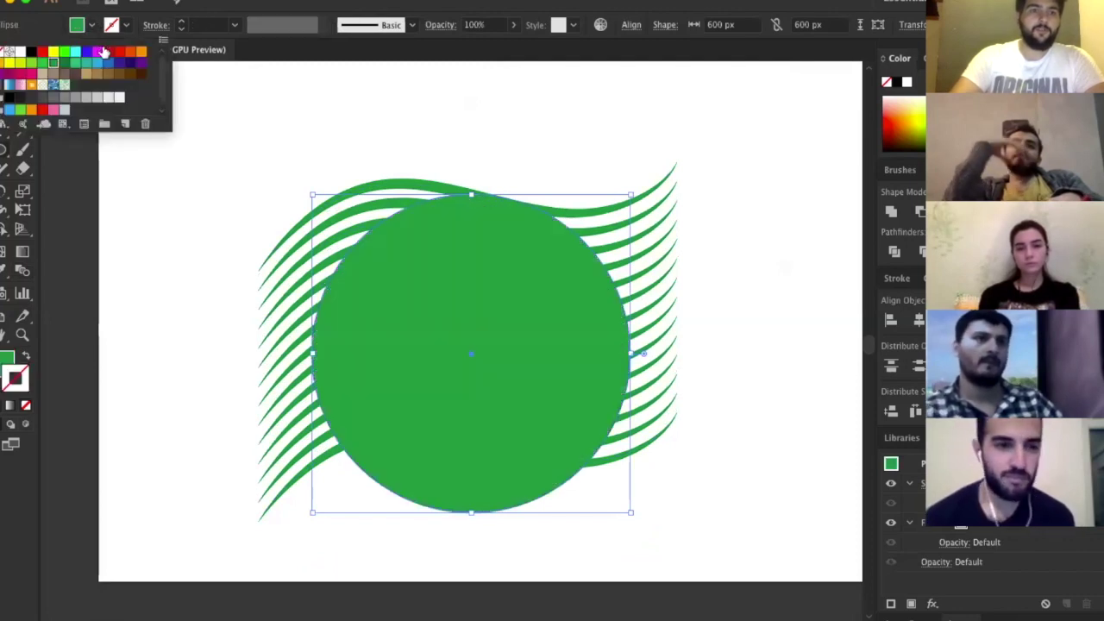
pyautogui.click(98, 62)
pyautogui.click(19, 74)
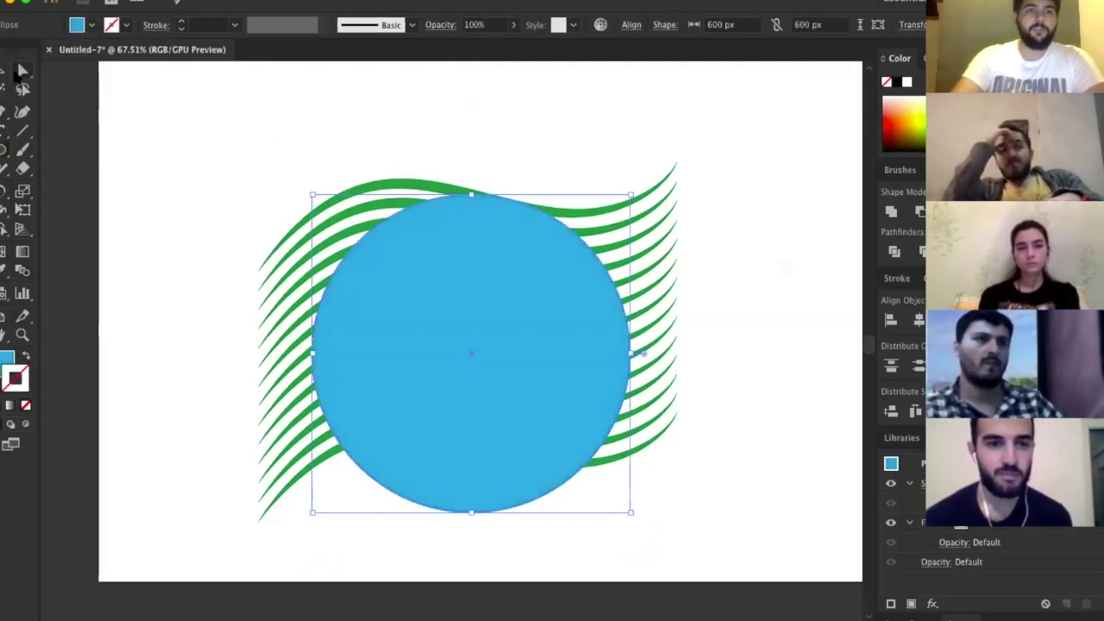
# - Align the blue circle and green stripes on their vertical centres, then select all artwork
pyautogui.keyDown('shift'); pyautogui.click(665, 222); pyautogui.keyUp('shift')
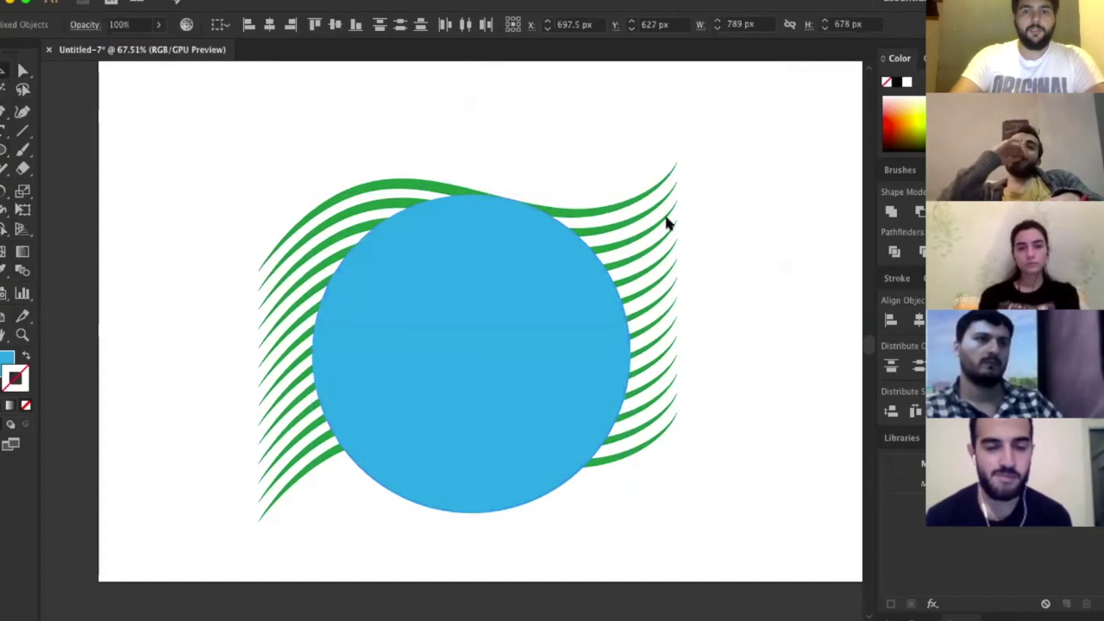
pyautogui.hscroll(3, 783, 282)
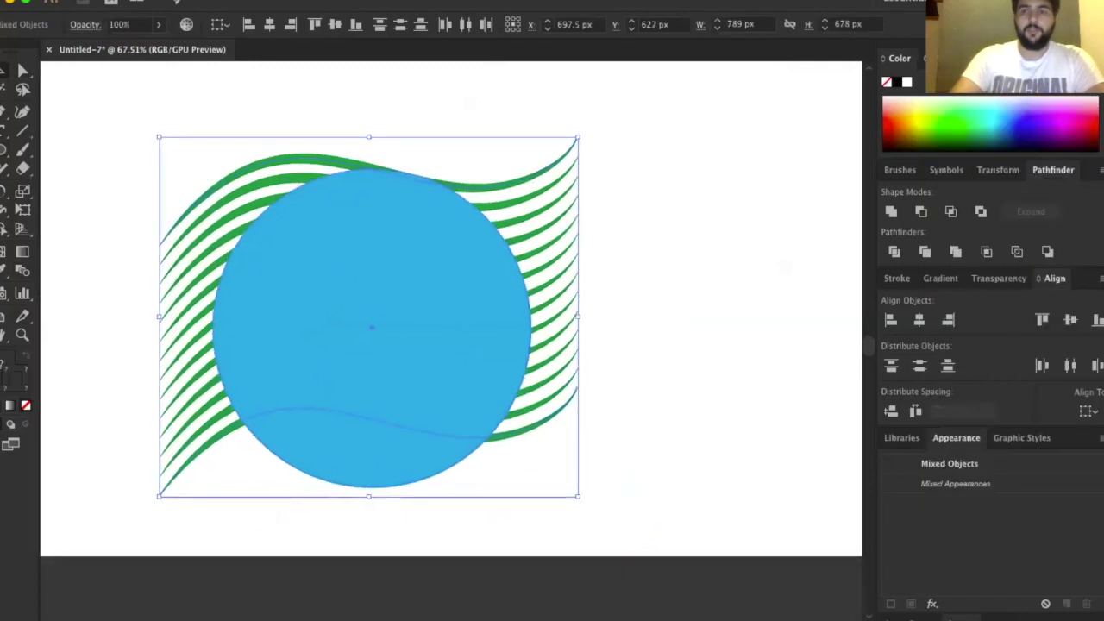
pyautogui.click(1070, 320)
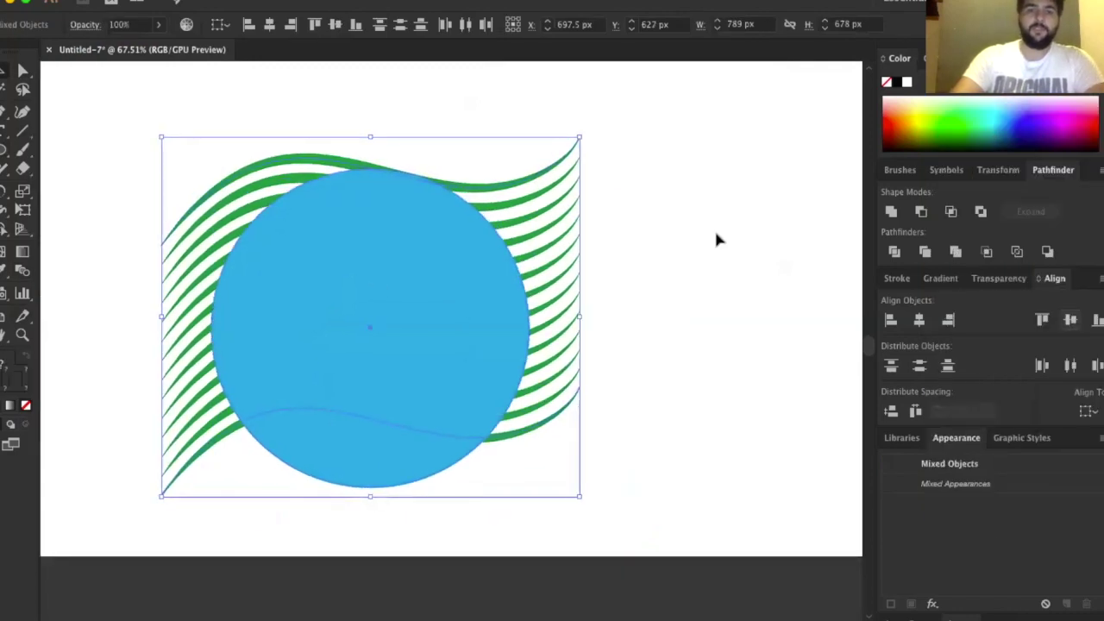
pyautogui.click(103, 101)
pyautogui.hotkey('ctrl', 'a')
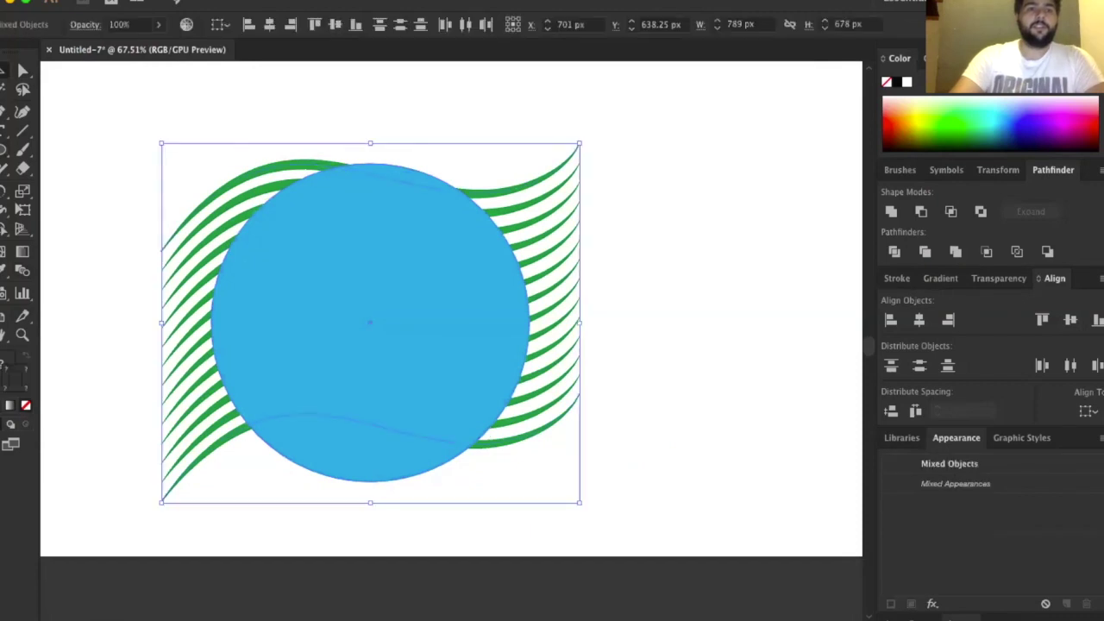
pyautogui.click(164, 1)
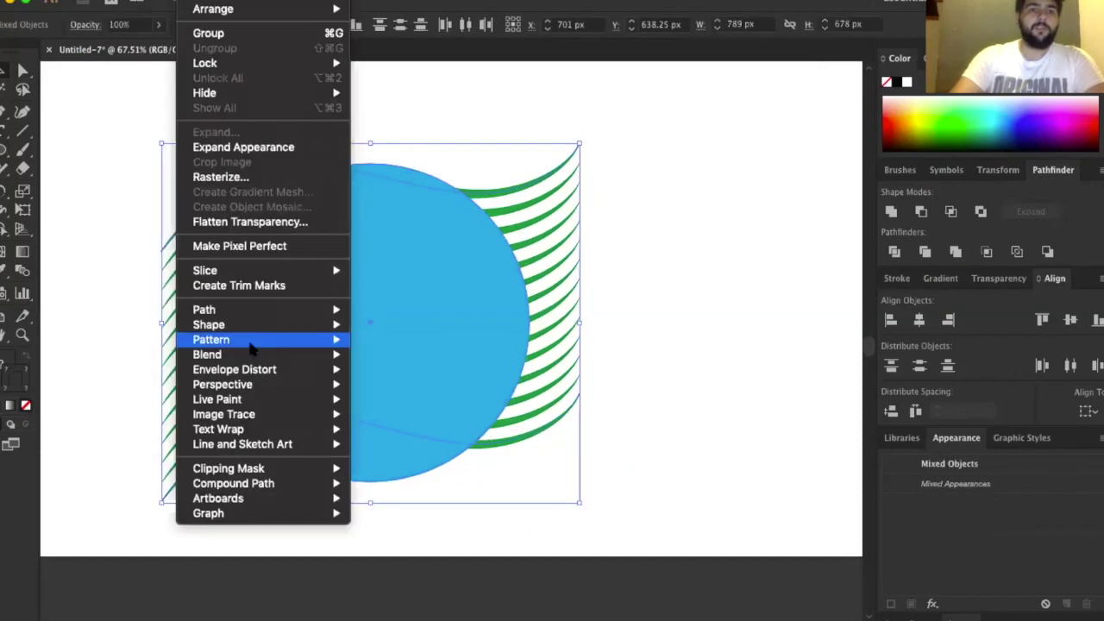
pyautogui.moveTo(234, 369)
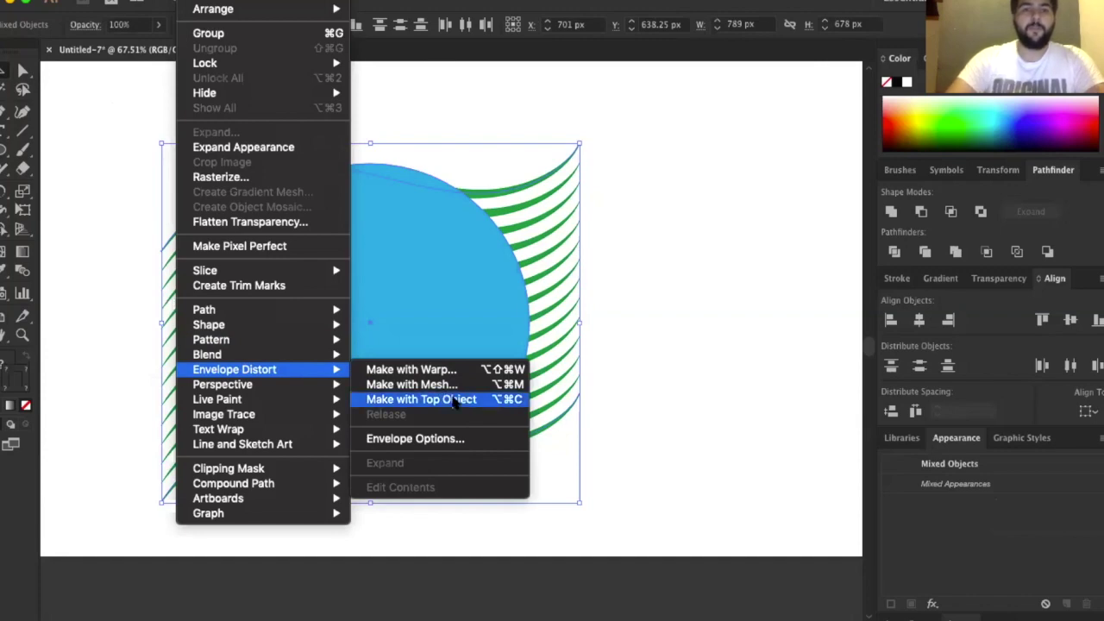
# - Undo a first envelope warp and stretch the stripe blend taller to cover the circle
pyautogui.click(455, 401)
pyautogui.click(601, 321)
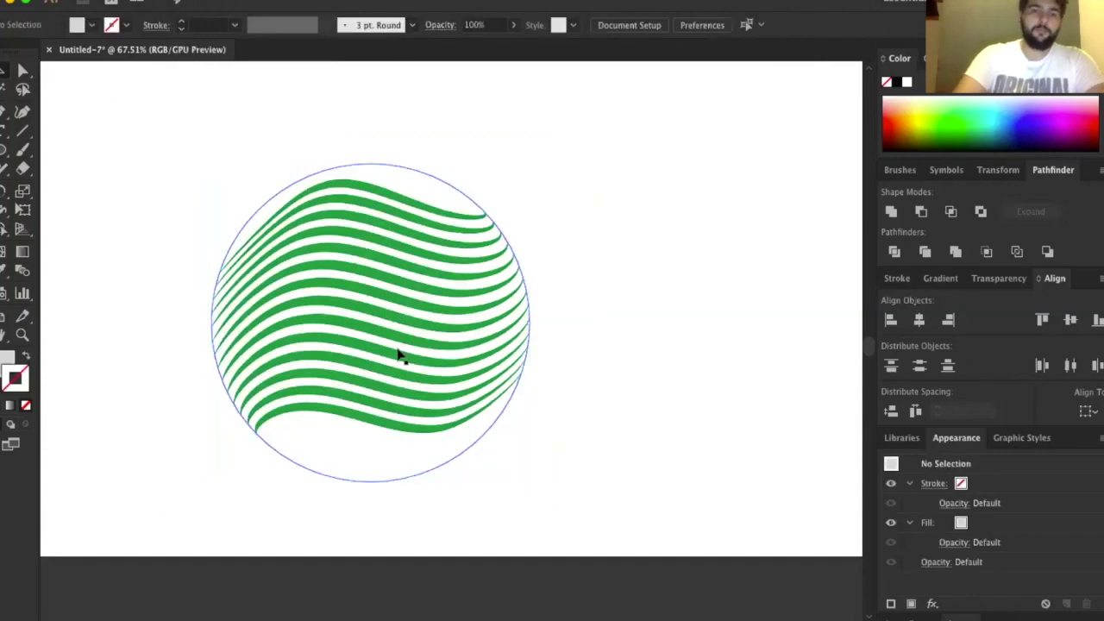
pyautogui.hotkey('ctrl', 'z')
pyautogui.click(554, 398)
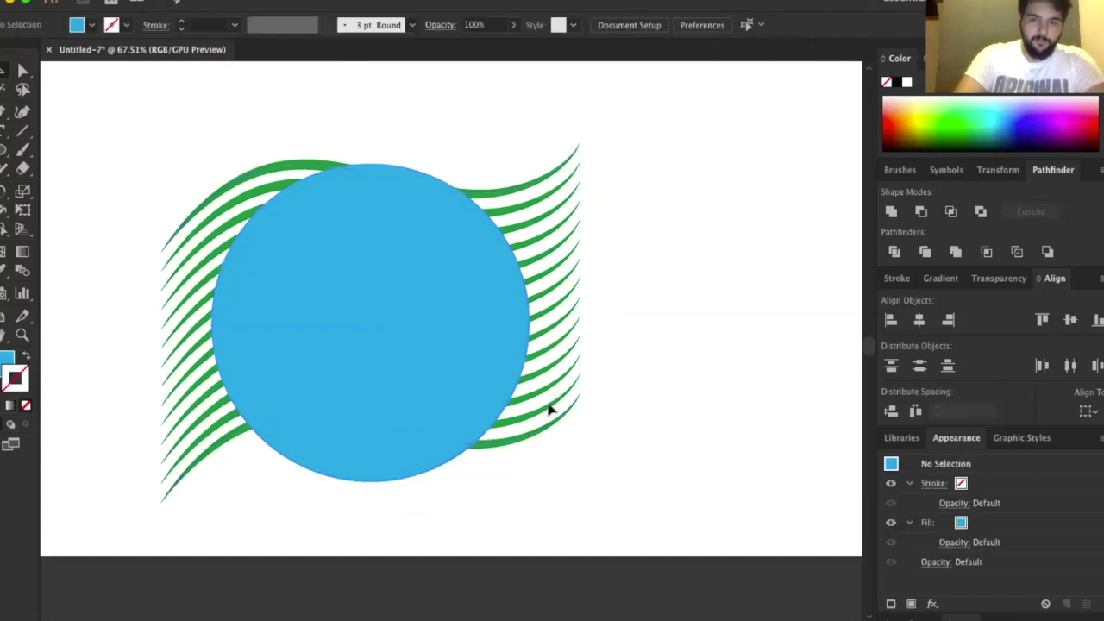
pyautogui.click(438, 476)
pyautogui.moveTo(382, 578); pyautogui.dragTo(376, 594)
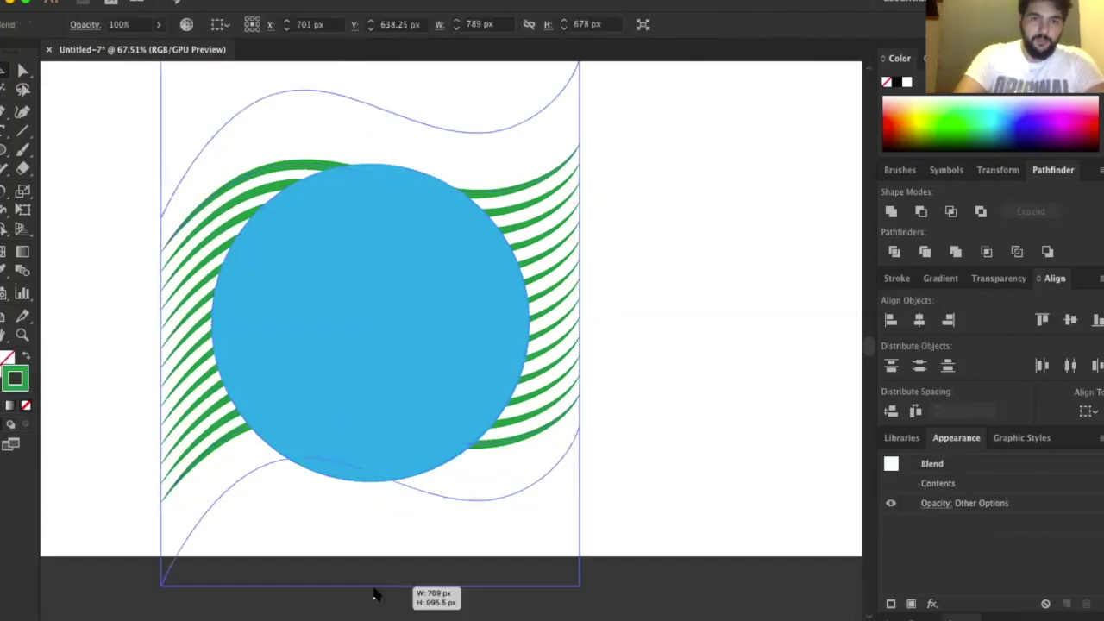
# - Wrap the stripes into the circle with Envelope Distort > Make with Top Object
pyautogui.click(522, 292)
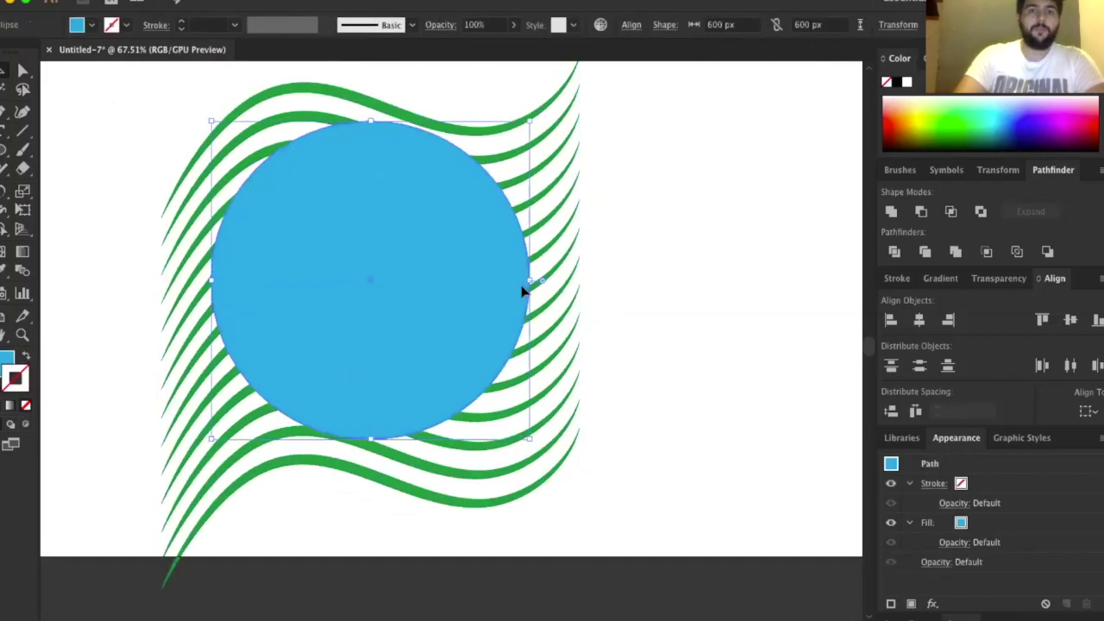
pyautogui.click(207, 0)
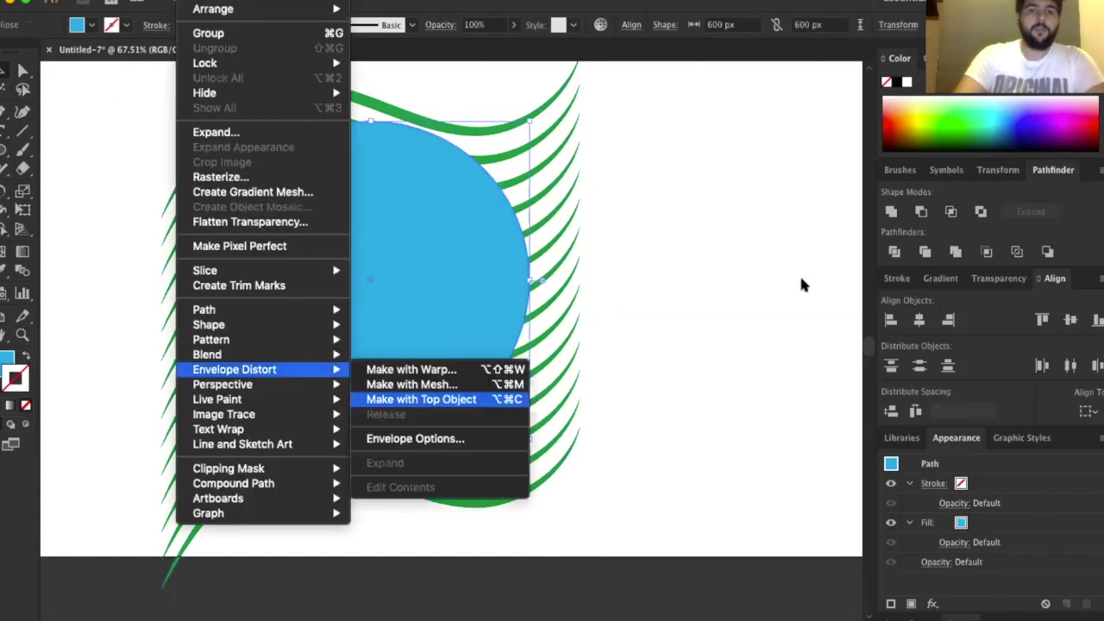
pyautogui.press('Return')
pyautogui.press('Return')
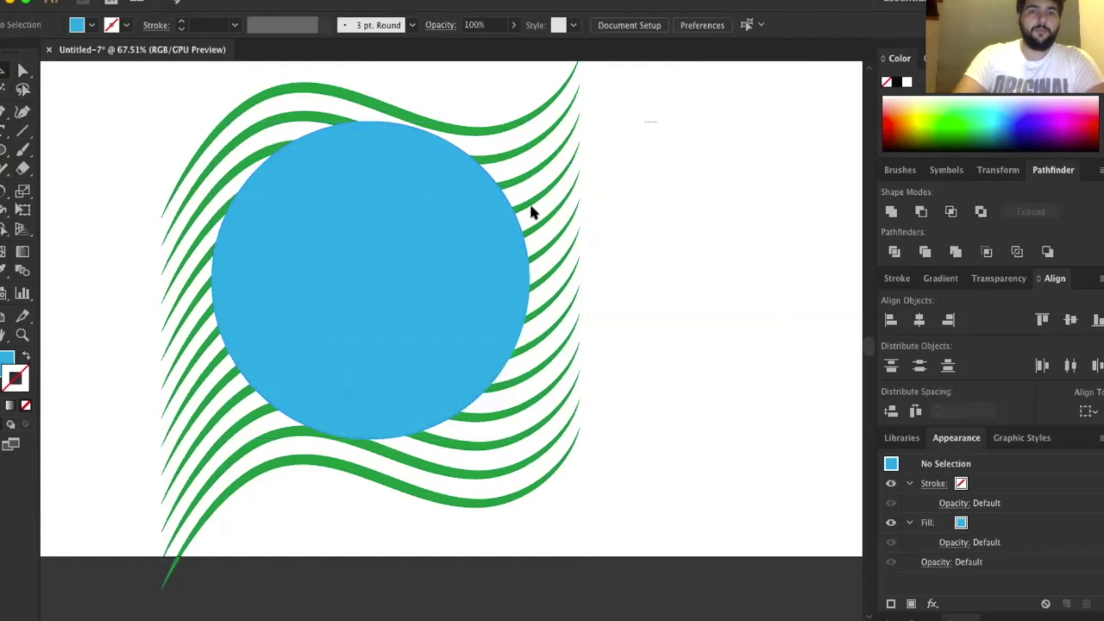
pyautogui.moveTo(531, 213); pyautogui.dragTo(251, 356)
pyautogui.keyDown('shift'); pyautogui.click(274, 129); pyautogui.keyUp('shift')
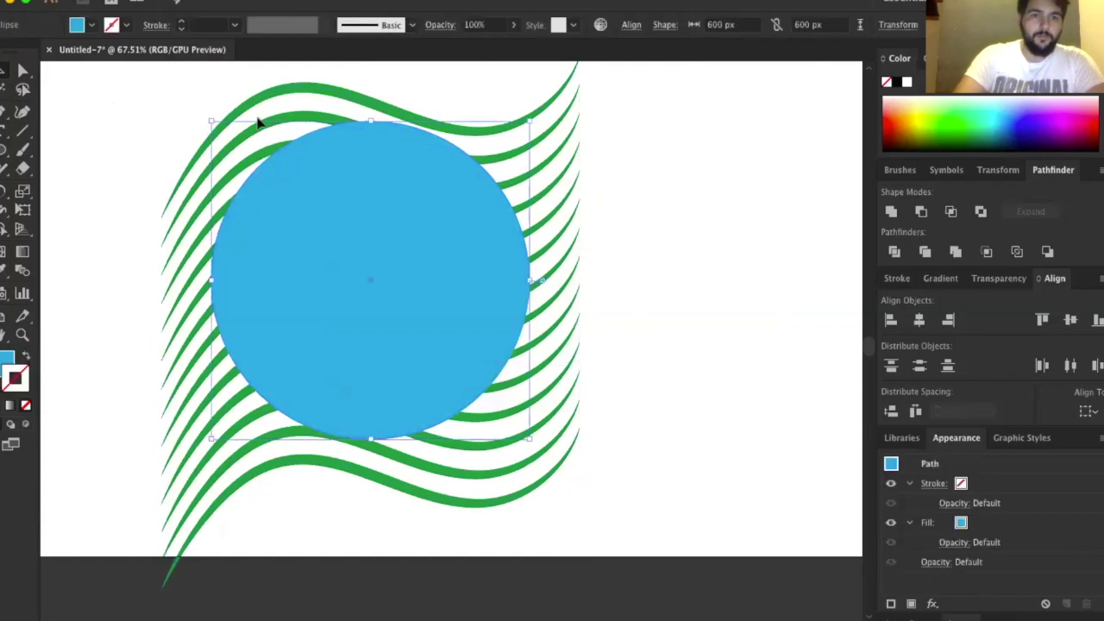
pyautogui.keyDown('shift'); pyautogui.click(252, 105); pyautogui.keyUp('shift')
pyautogui.click(207, 0)
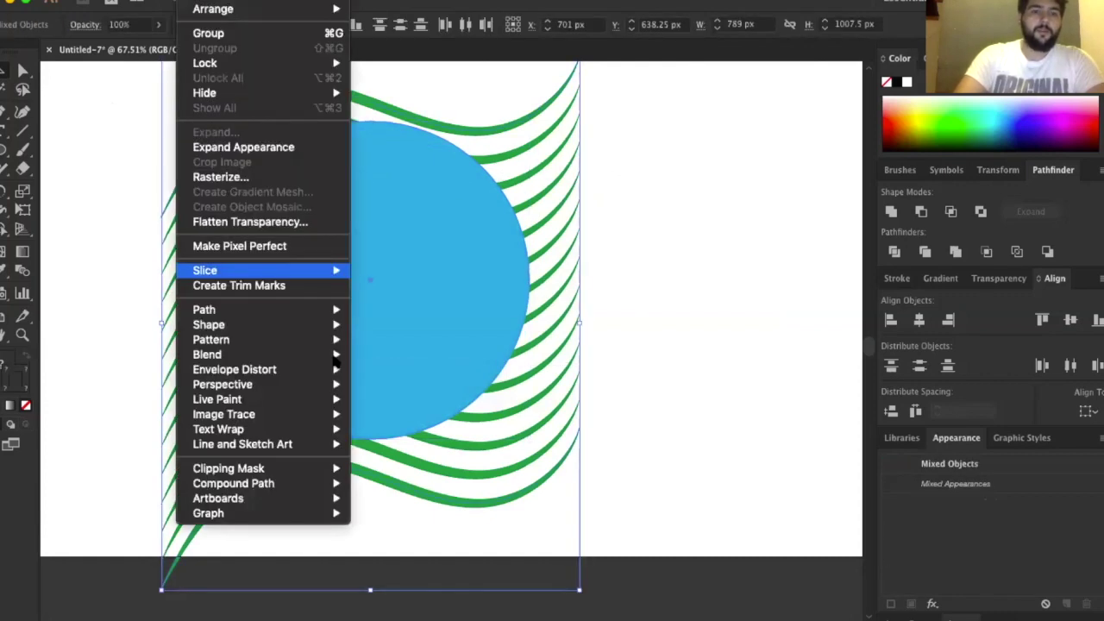
pyautogui.moveTo(235, 370)
pyautogui.click(420, 399)
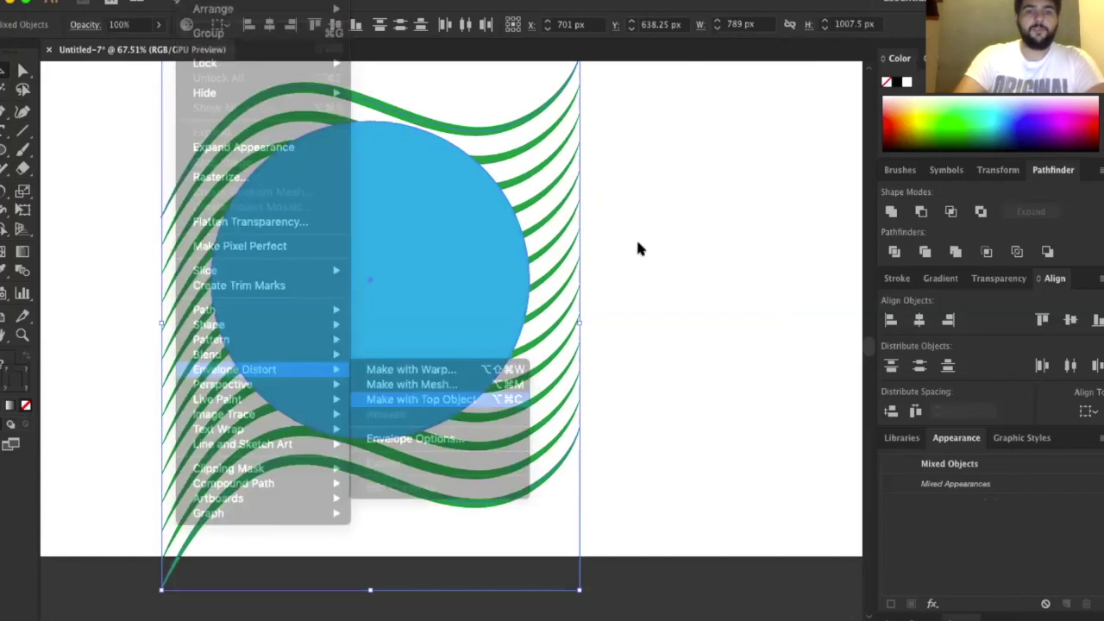
pyautogui.hotkey('ctrl', 'shift', 'a')
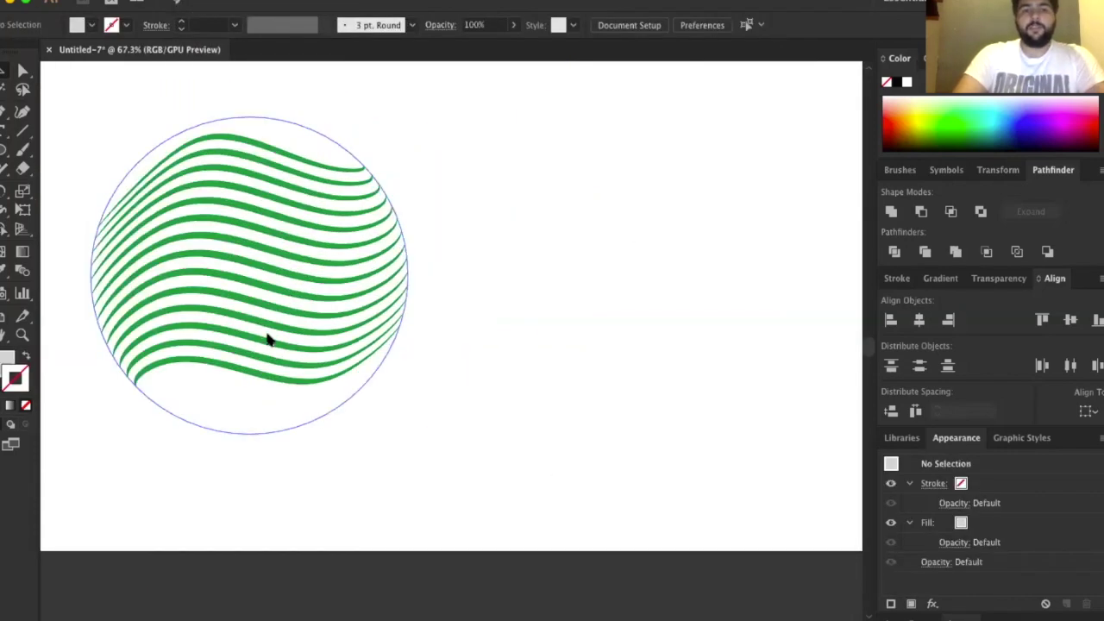
pyautogui.click(316, 345)
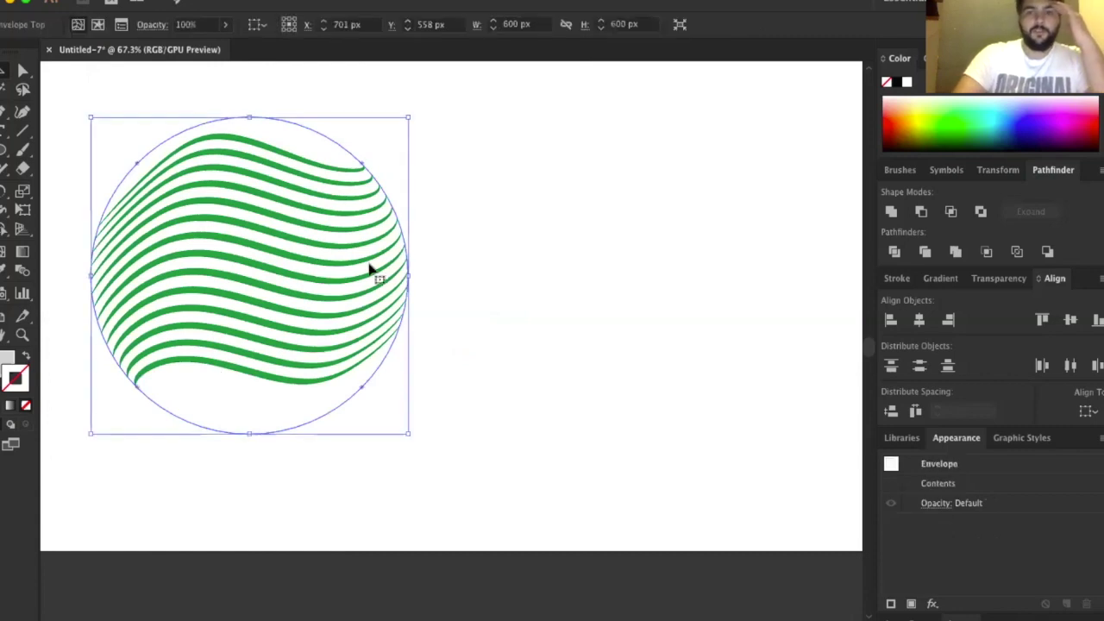
pyautogui.scroll(-1, 306, 293)
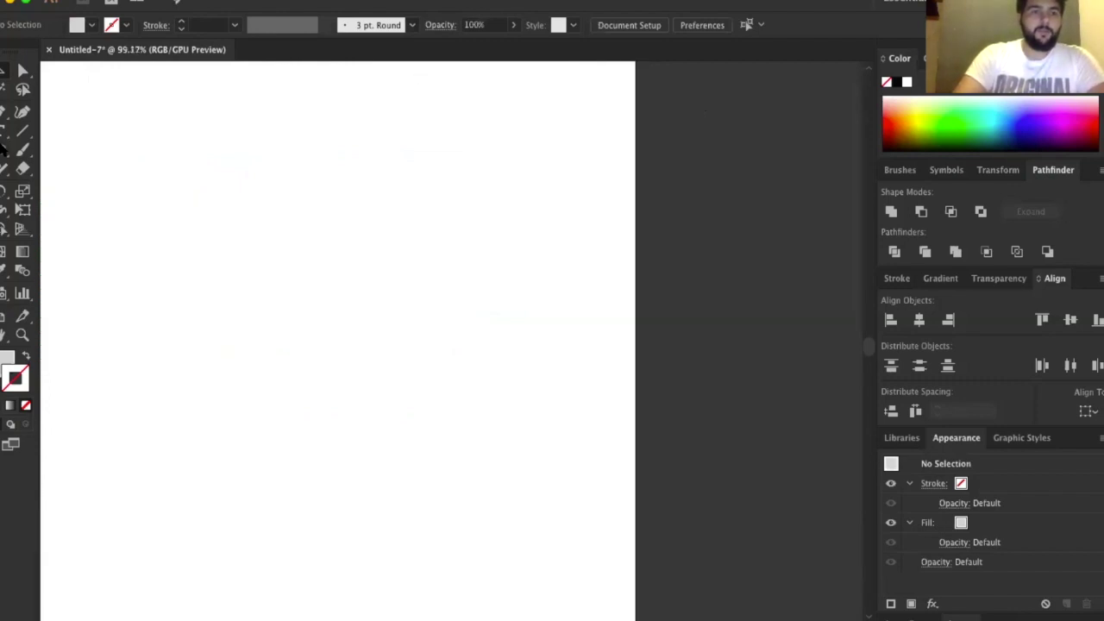
# - Discard a trial hexagon and draw a grey five-point star with rounded corners
pyautogui.moveTo(4, 150); pyautogui.dragTo(89, 207)
pyautogui.moveTo(256, 236); pyautogui.dragTo(373, 302)
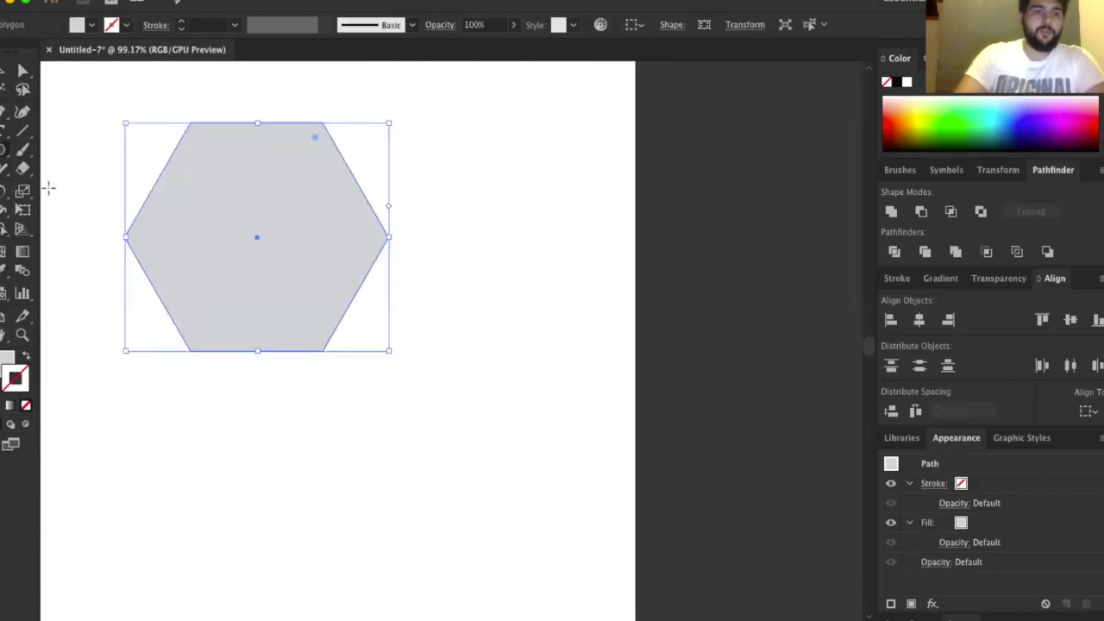
pyautogui.hotkey('ctrl', 'z')
pyautogui.moveTo(4, 150); pyautogui.dragTo(151, 223)
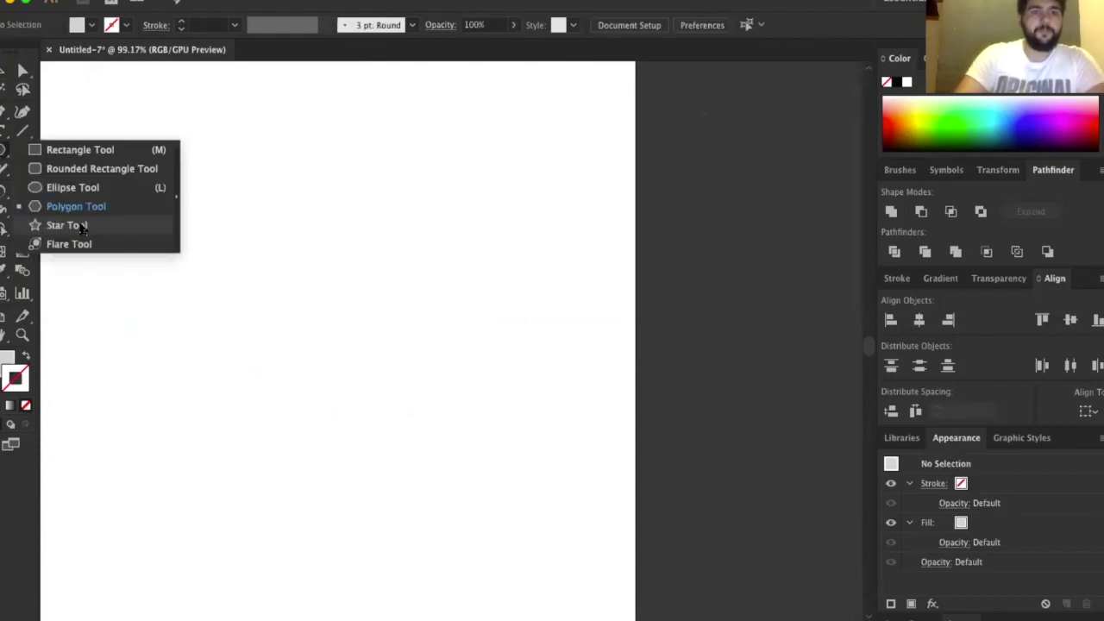
pyautogui.moveTo(220, 226); pyautogui.dragTo(332, 345)
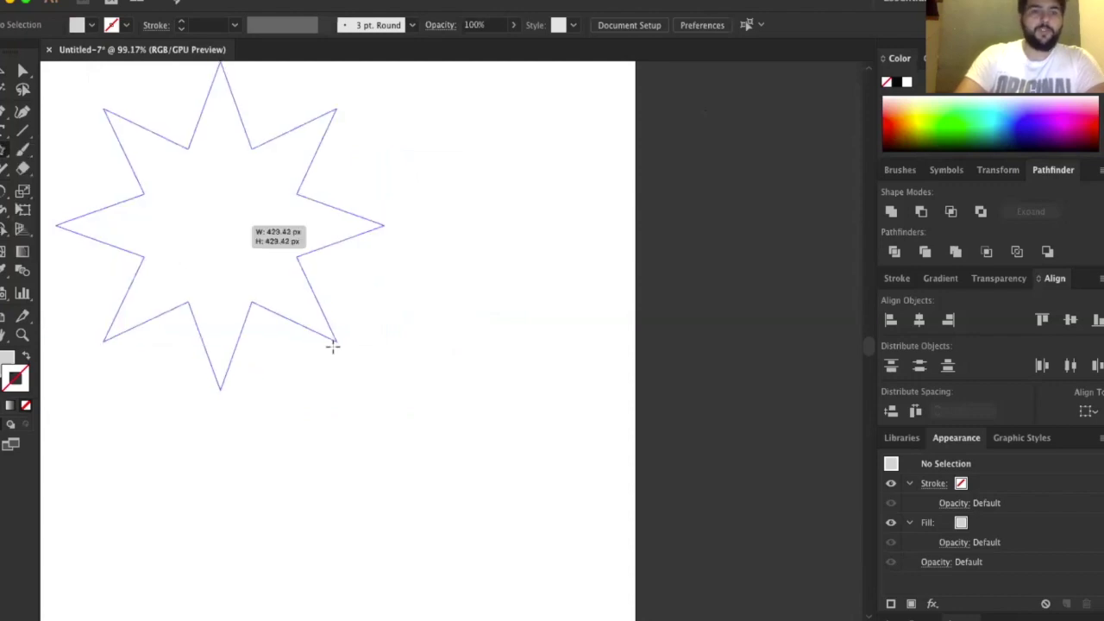
pyautogui.press('Down')
pyautogui.press('Down')
pyautogui.press('Down')
pyautogui.moveTo(240, 291); pyautogui.dragTo(240, 291)
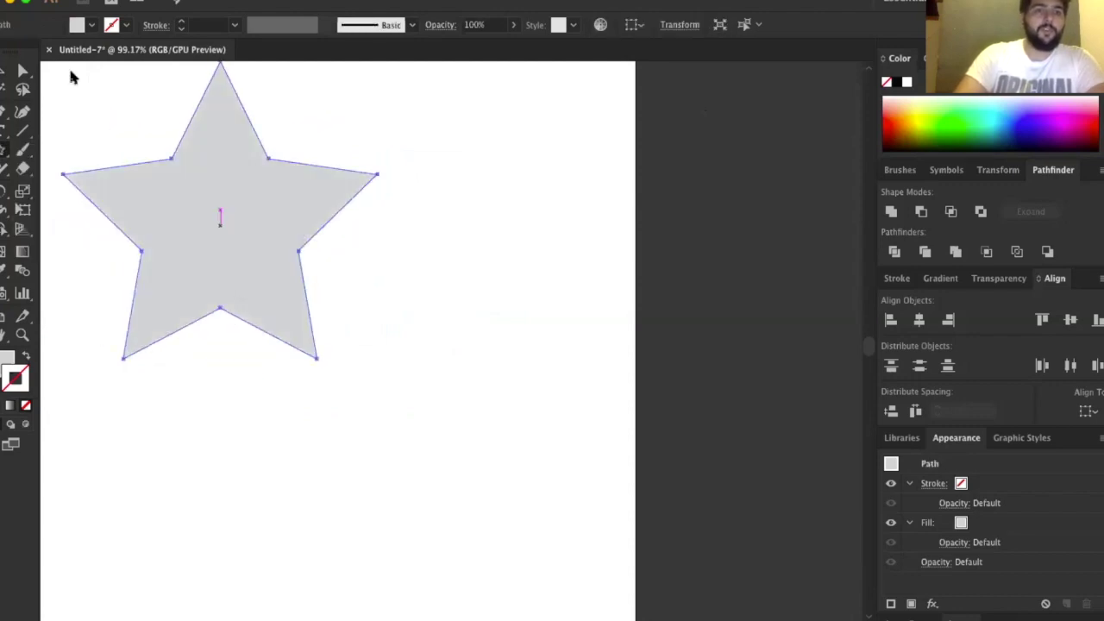
pyautogui.scroll(1, 200, 120)
pyautogui.hscroll(-1, 200, 120)
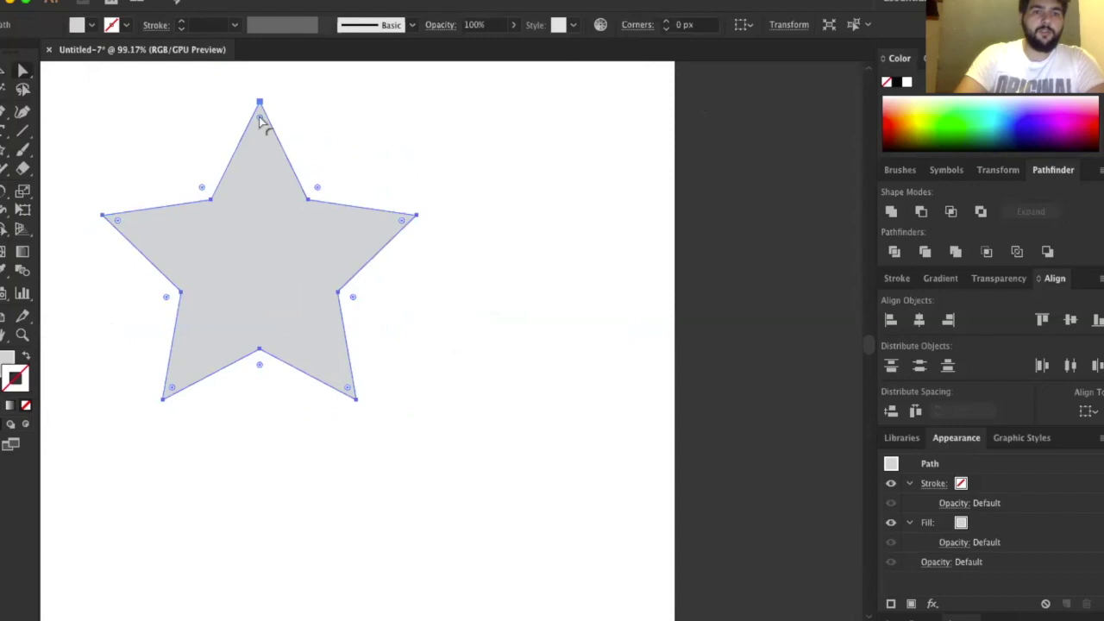
pyautogui.moveTo(260, 121); pyautogui.dragTo(261, 146)
# - Zoom out and draw a thin horizontal rectangle near the top of the artboard
pyautogui.press('v')
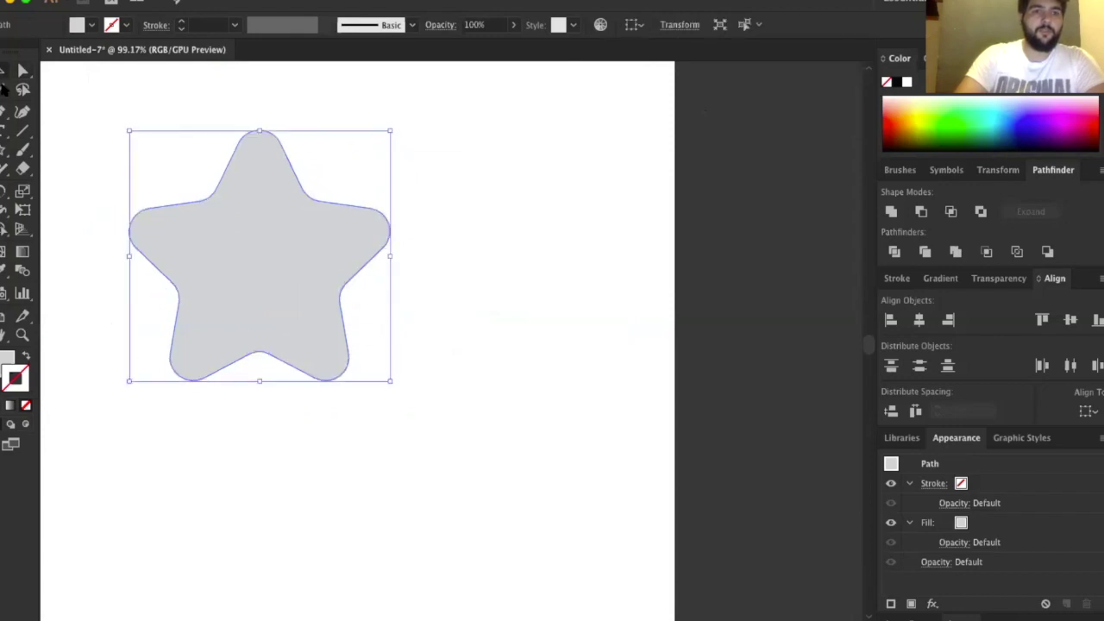
pyautogui.press('super+shift+a')
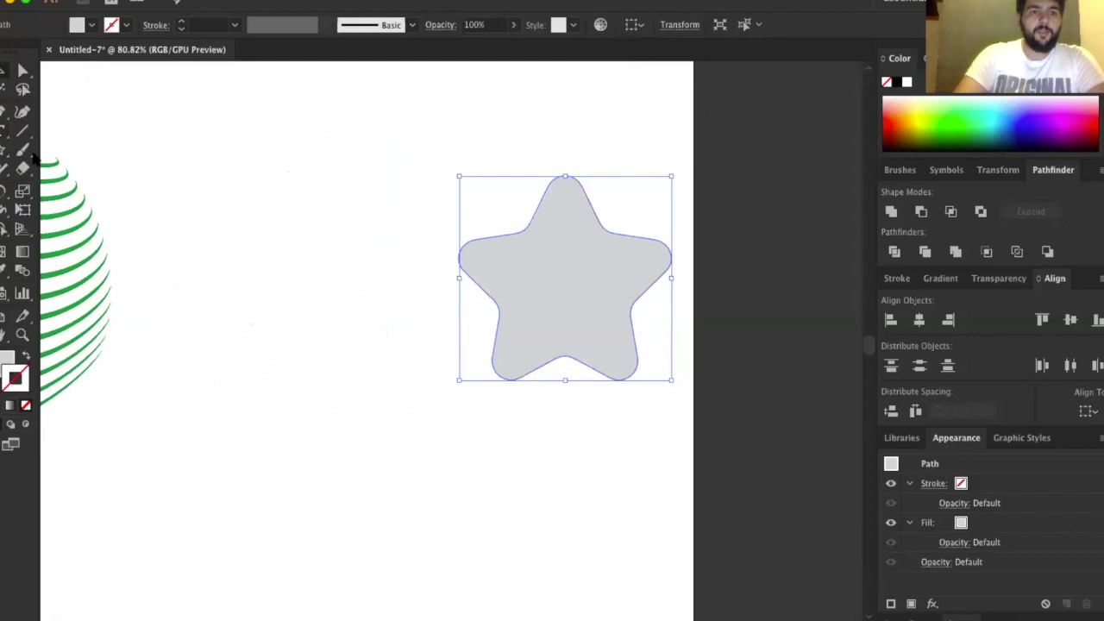
pyautogui.press('m')
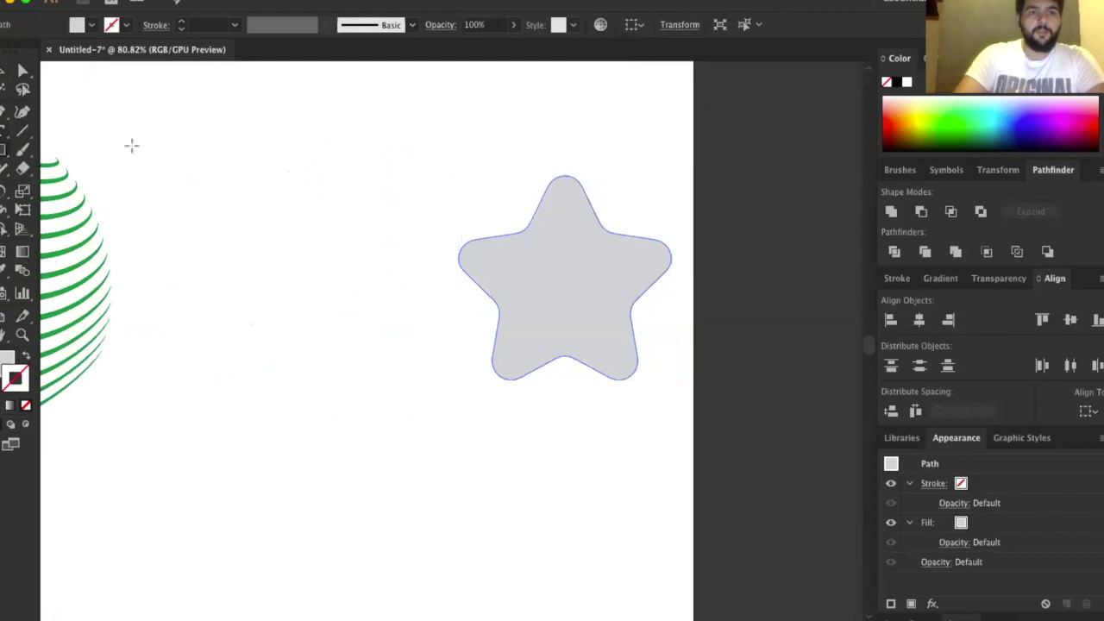
pyautogui.moveTo(135, 141); pyautogui.dragTo(448, 147)
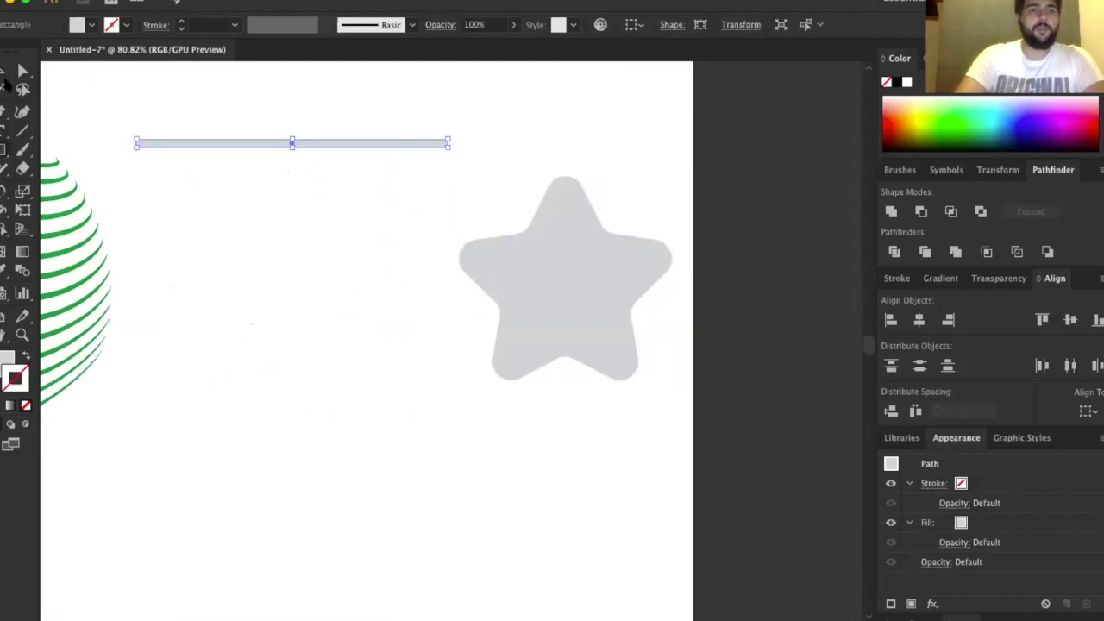
# - Duplicate the thin bar into a stack of evenly distributed horizontal bars
pyautogui.moveTo(342, 143)
pyautogui.mouseDown()
pyautogui.moveTo(320, 210)
pyautogui.moveTo(330, 290)
pyautogui.mouseUp()
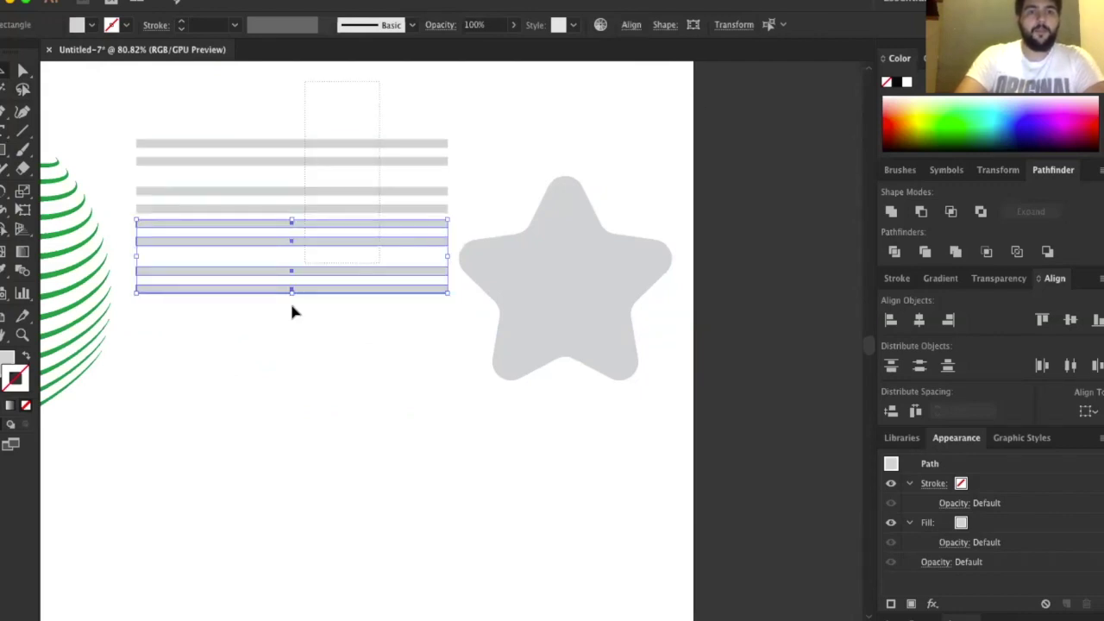
pyautogui.moveTo(338, 363)
pyautogui.mouseDown()
pyautogui.moveTo(328, 366)
pyautogui.moveTo(343, 438)
pyautogui.mouseUp()
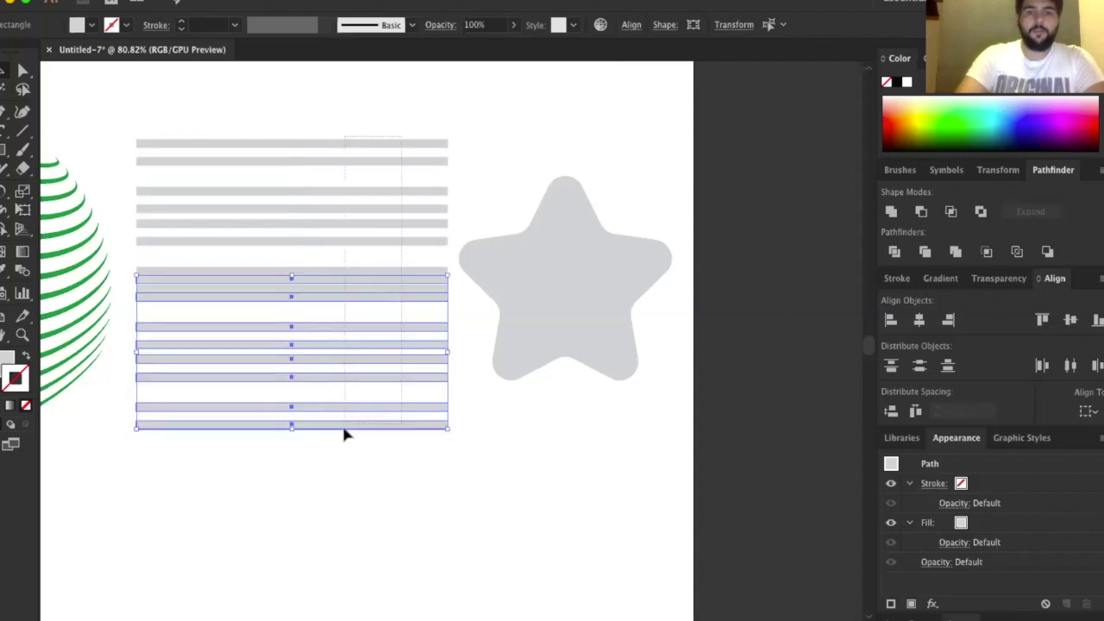
pyautogui.hotkey('ctrl', 'a')
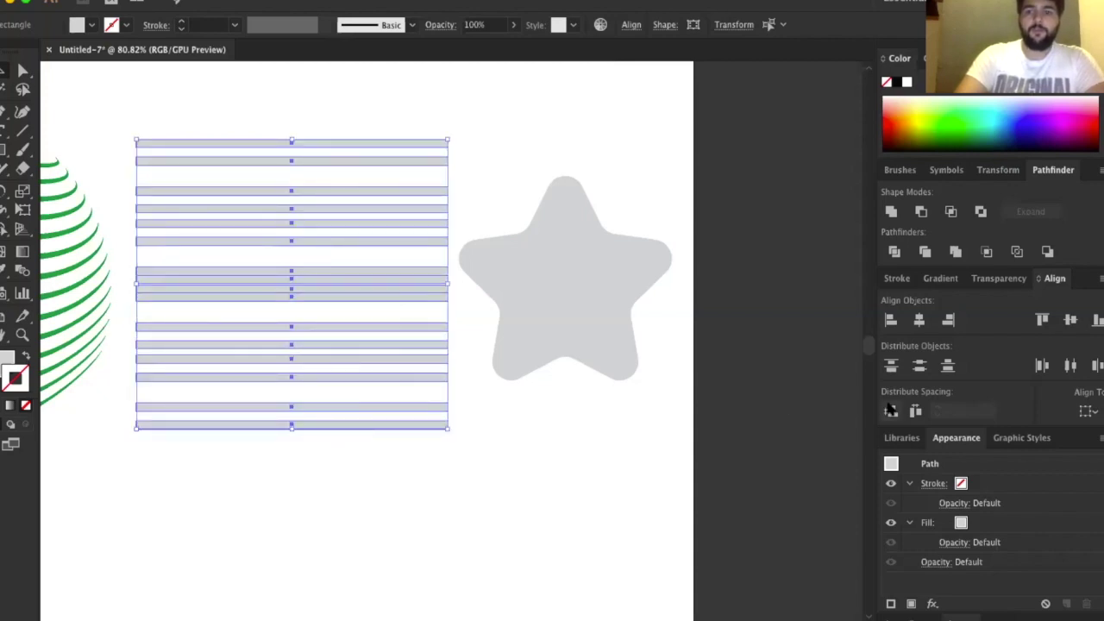
pyautogui.click(891, 411)
# - Select all sixteen bars and fill them red
pyautogui.click(417, 109)
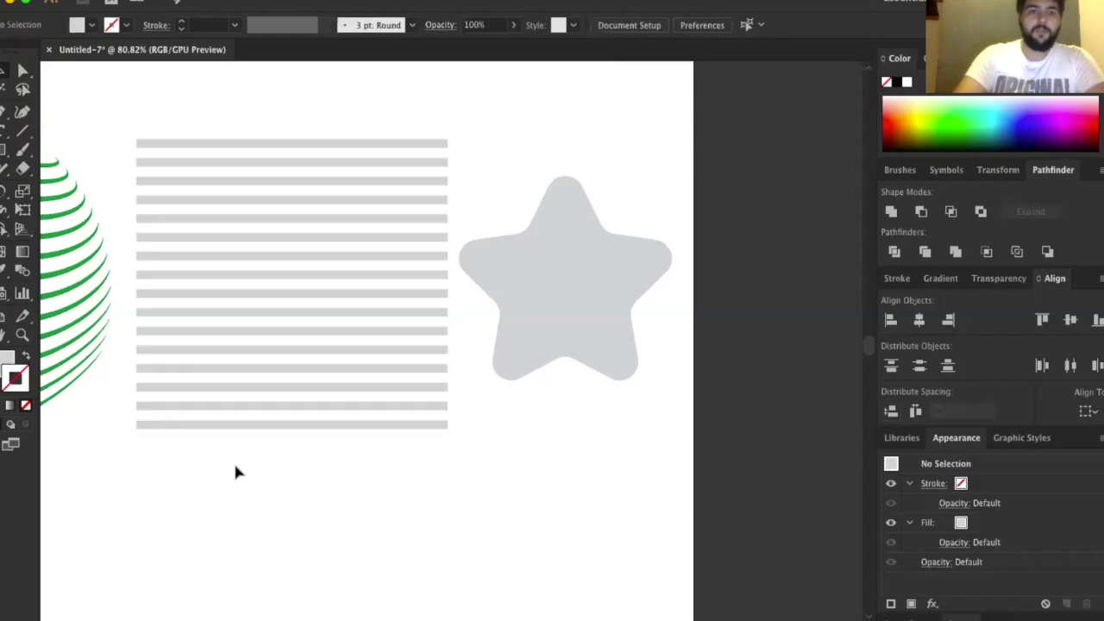
pyautogui.moveTo(233, 461); pyautogui.dragTo(190, 120)
pyautogui.click(91, 24)
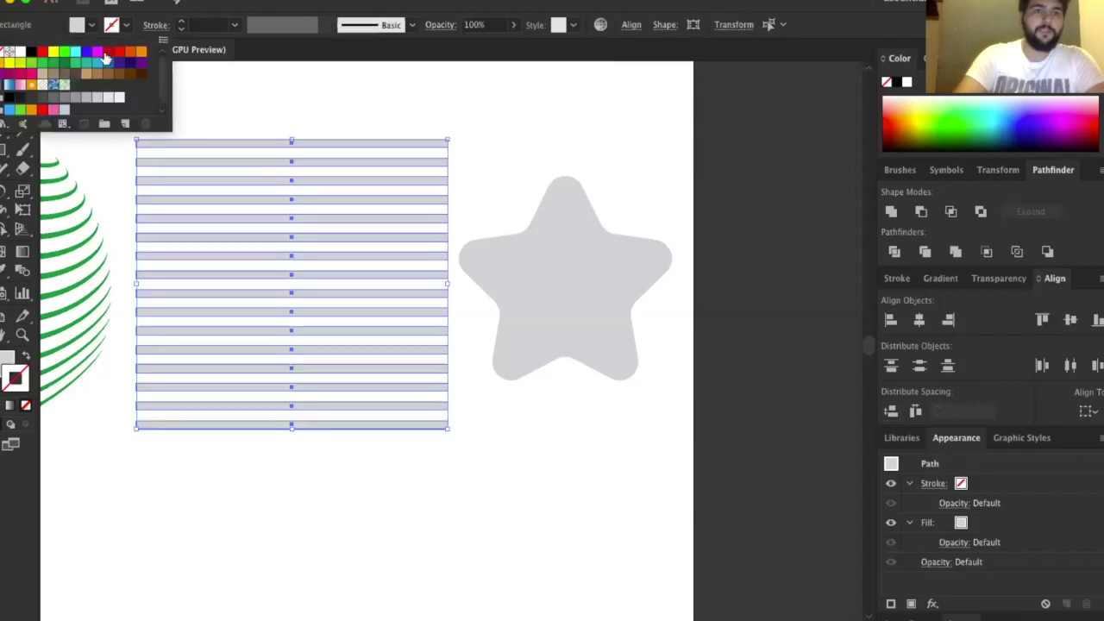
pyautogui.click(118, 52)
pyautogui.click(572, 238)
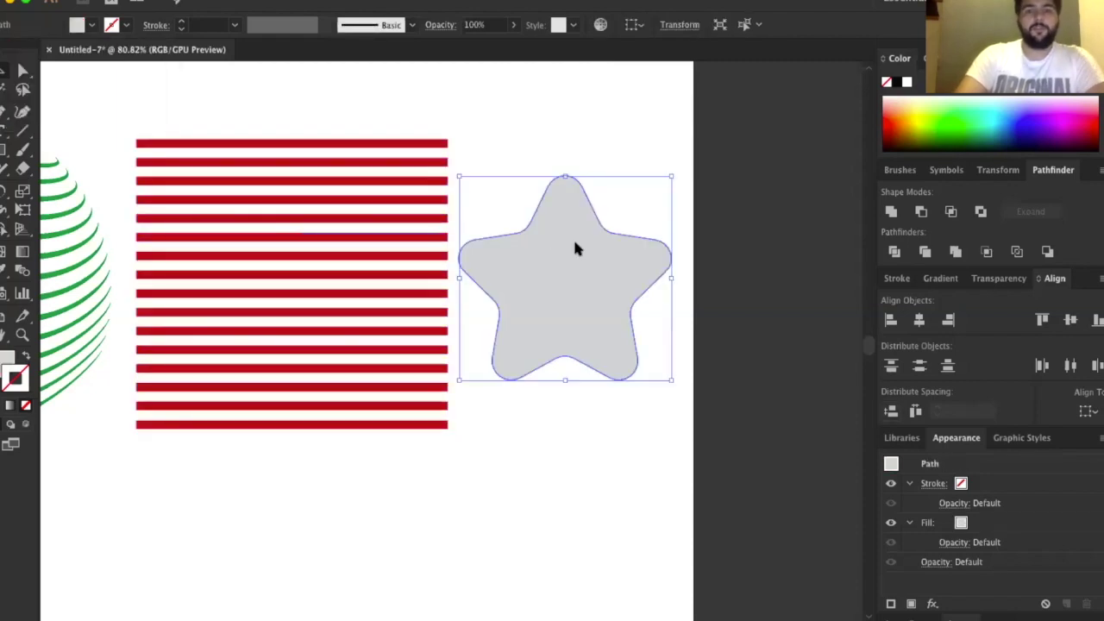
# - Bring the star to the front and move it over the red bars
pyautogui.rightClick(547, 234)
pyautogui.moveTo(586, 475)
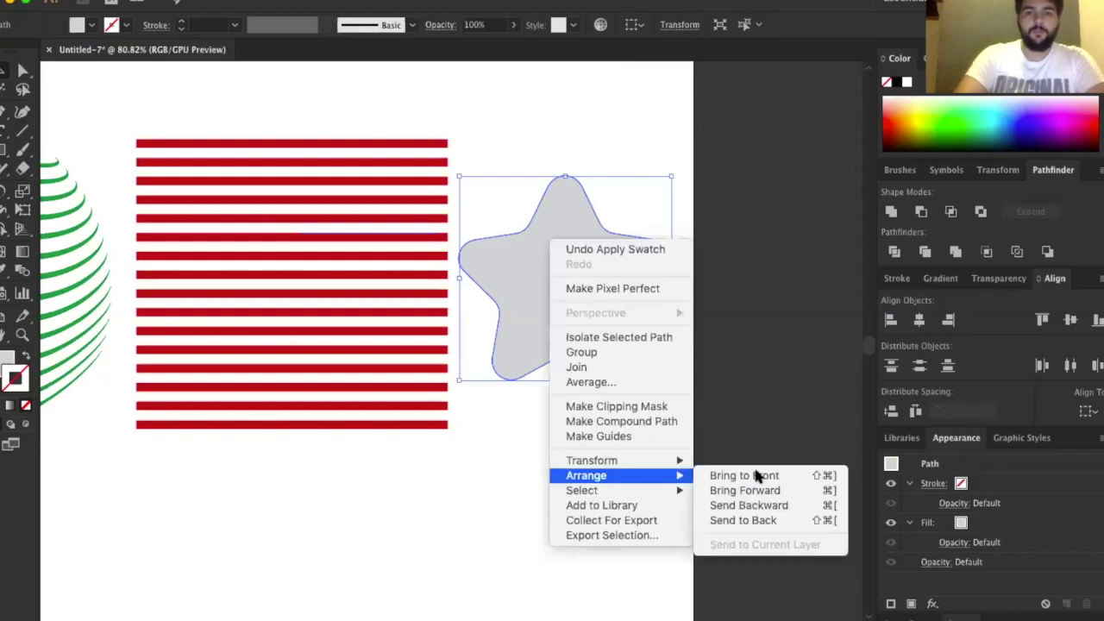
pyautogui.click(724, 289)
pyautogui.moveTo(595, 276); pyautogui.dragTo(289, 279)
pyautogui.click(456, 462)
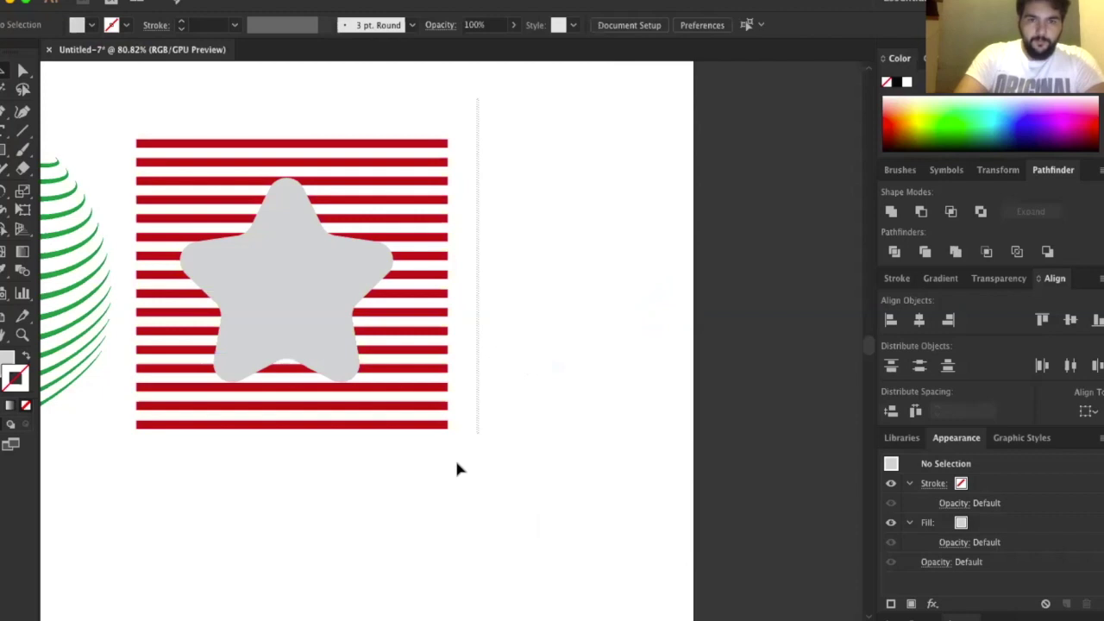
pyautogui.hotkey('ctrl', 'a')
pyautogui.hotkey('ctrl', 'g')
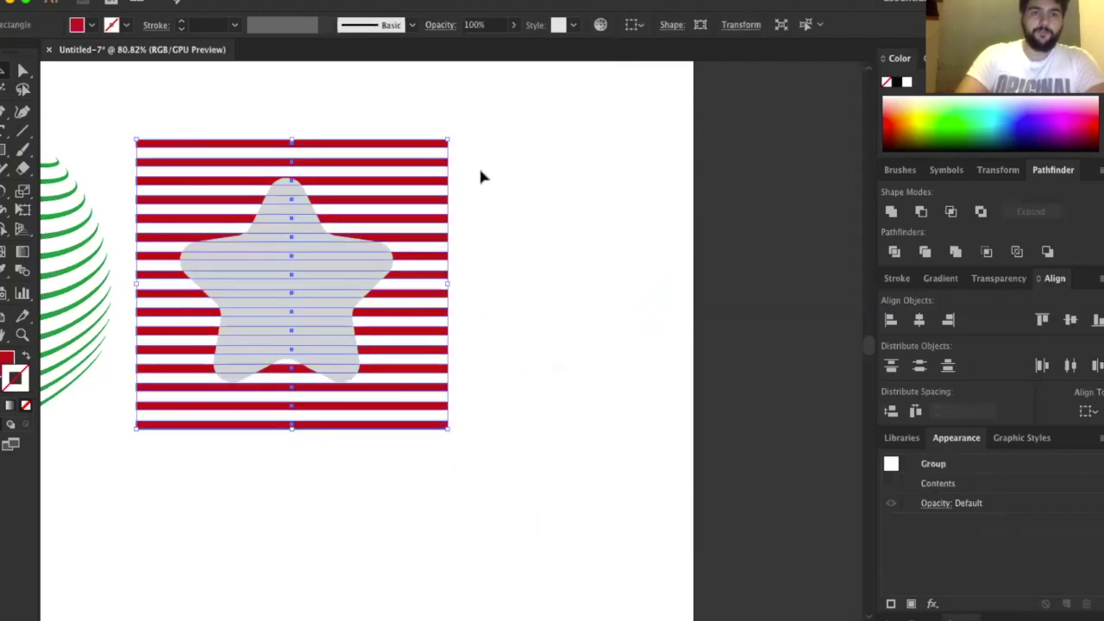
pyautogui.hotkey('ctrl', 'shift', 'g')
# - Select the star and all bars and envelope-distort the stripes into the star
pyautogui.click(919, 319)
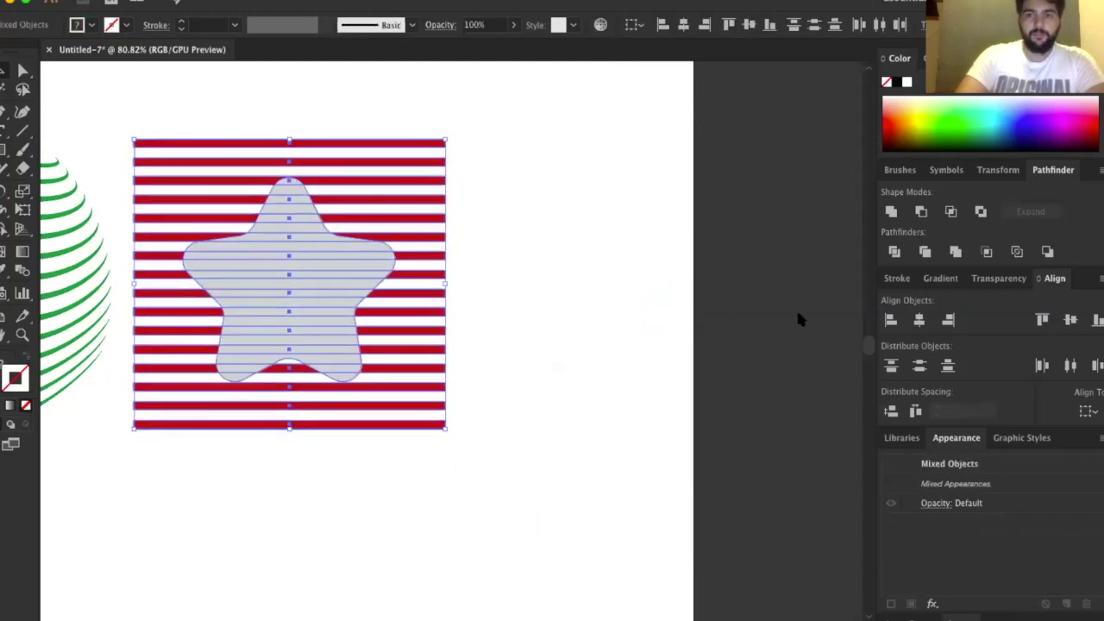
pyautogui.hotkey('ctrl', 'h')
pyautogui.click(553, 260)
pyautogui.hotkey('ctrl', '0')
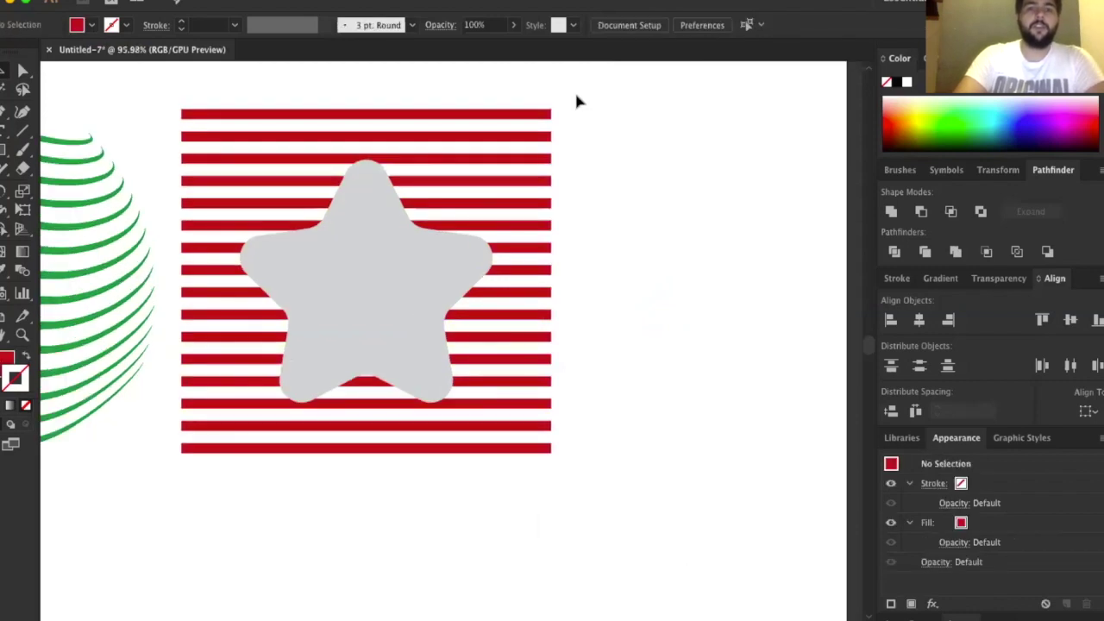
pyautogui.hotkey('ctrl', 'a')
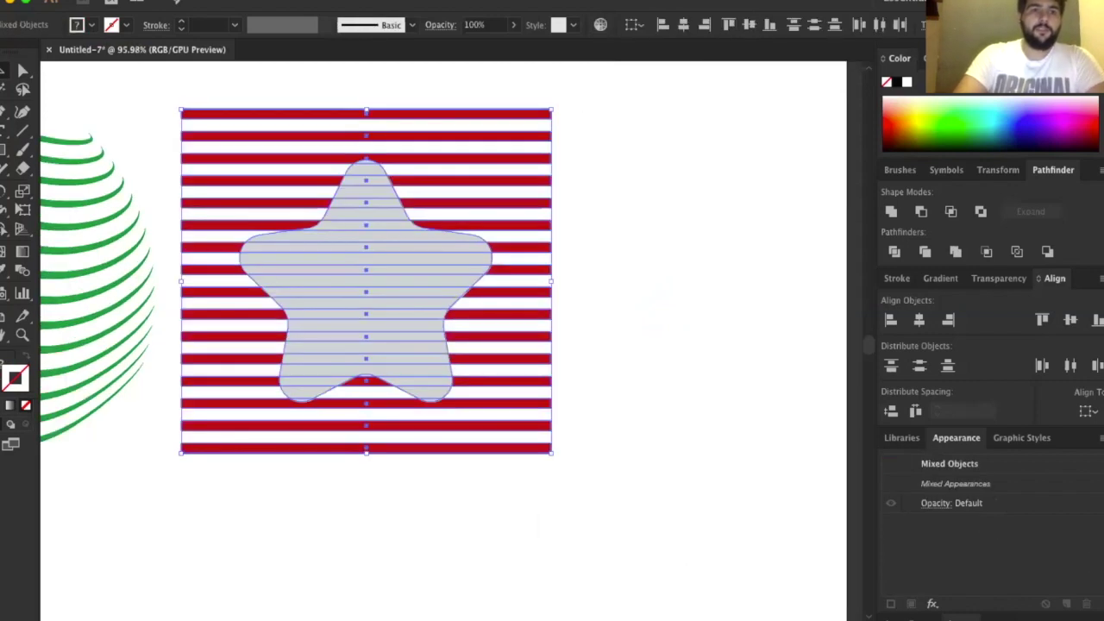
pyautogui.rightClick(177, 353)
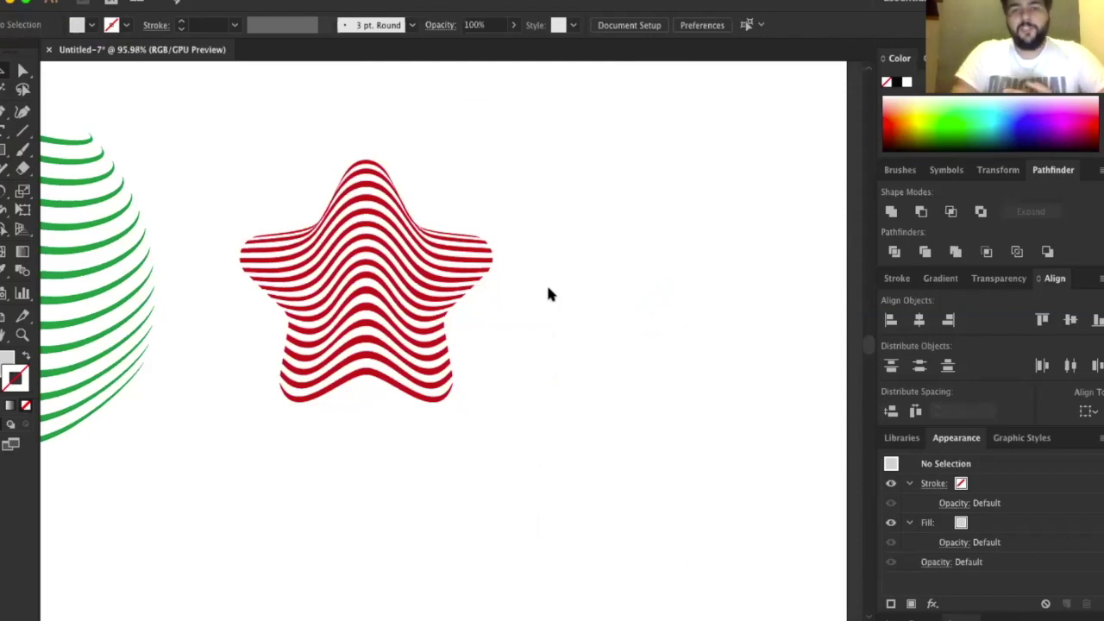
pyautogui.scroll(-2, 547, 294)
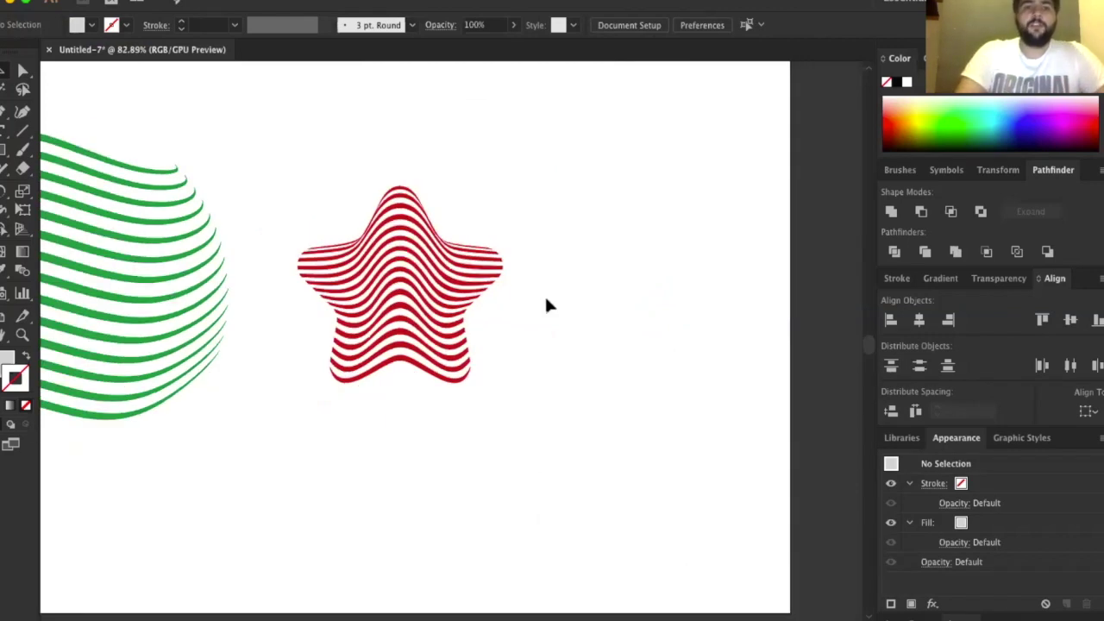
pyautogui.scroll(-3, 545, 297)
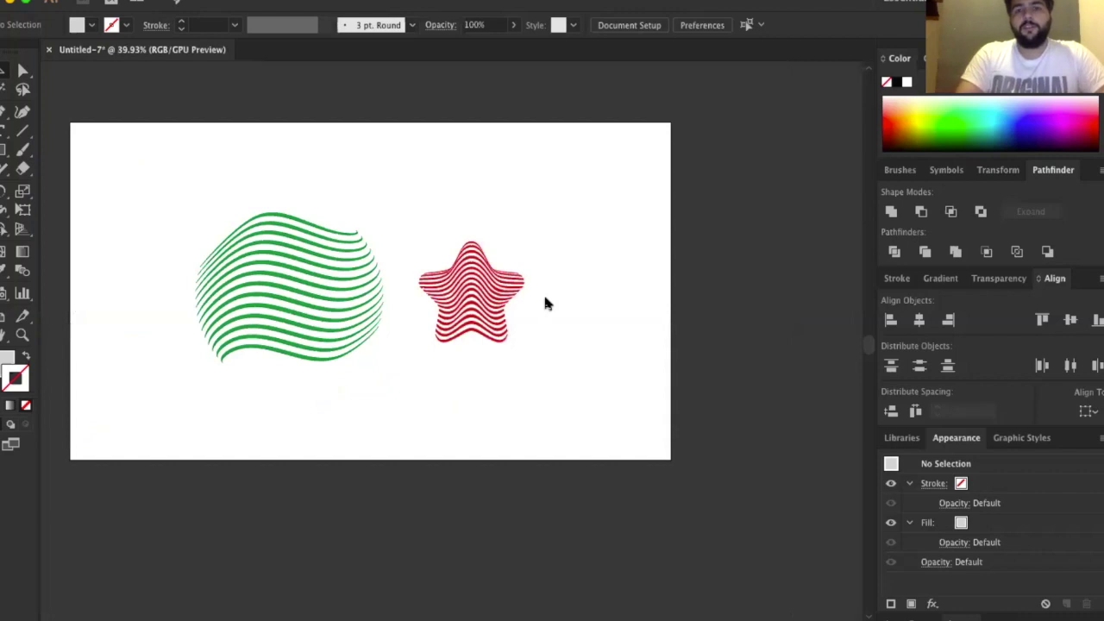
pyautogui.scroll(2, 544, 303)
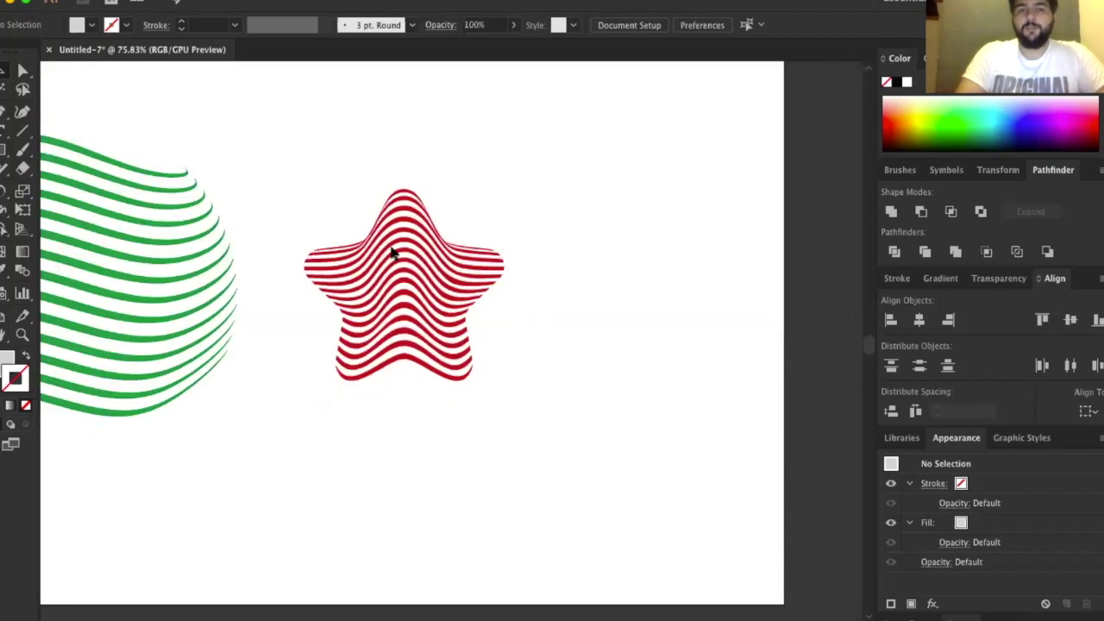
pyautogui.moveTo(459, 227); pyautogui.dragTo(247, 133)
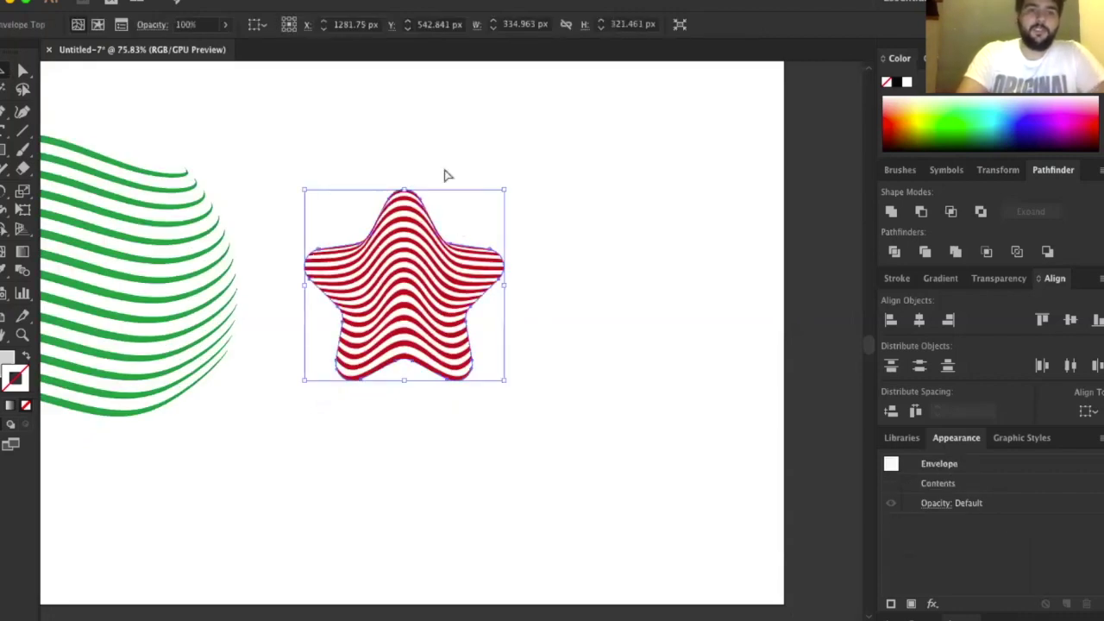
# - Drag the envelope's top and bottom mesh points to elongate the striped star
pyautogui.press('a')
pyautogui.click(424, 198)
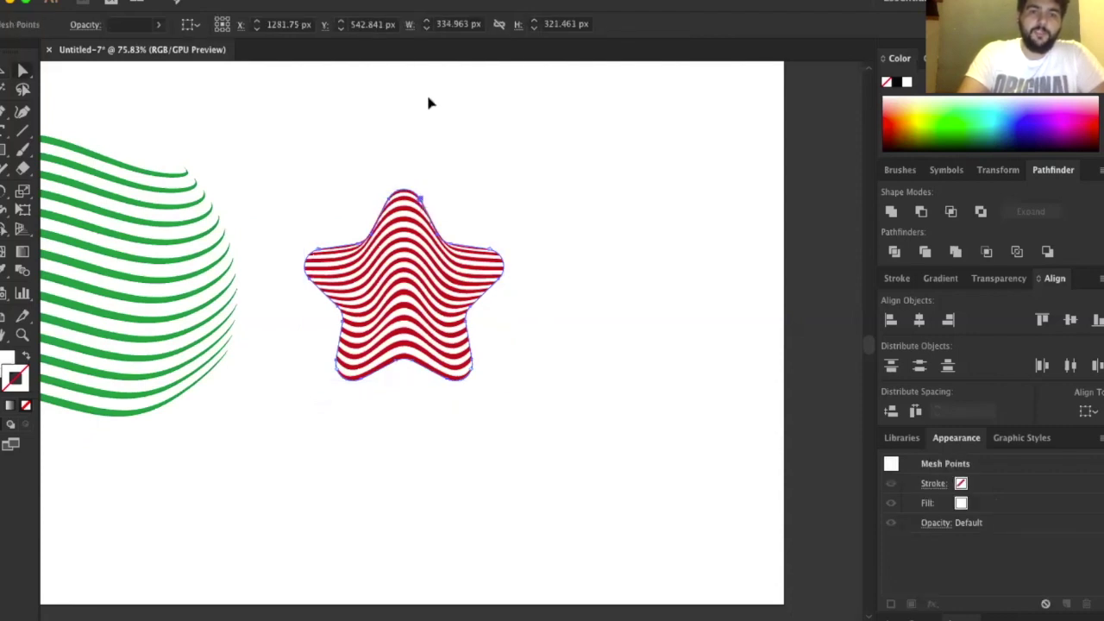
pyautogui.moveTo(535, 329); pyautogui.dragTo(290, 427)
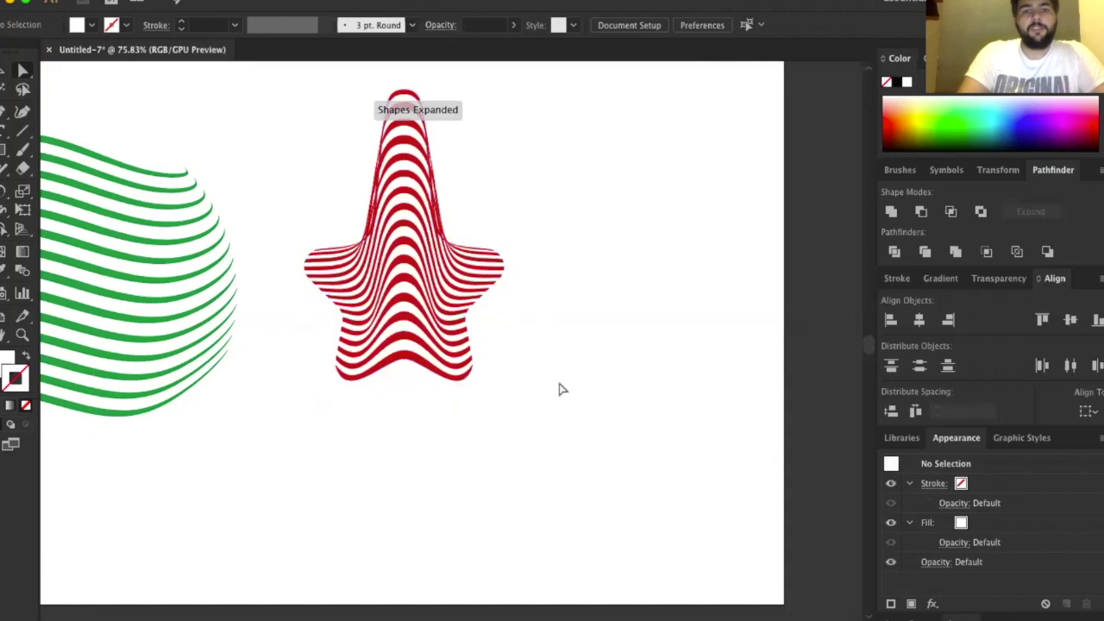
pyautogui.moveTo(507, 367); pyautogui.dragTo(470, 365)
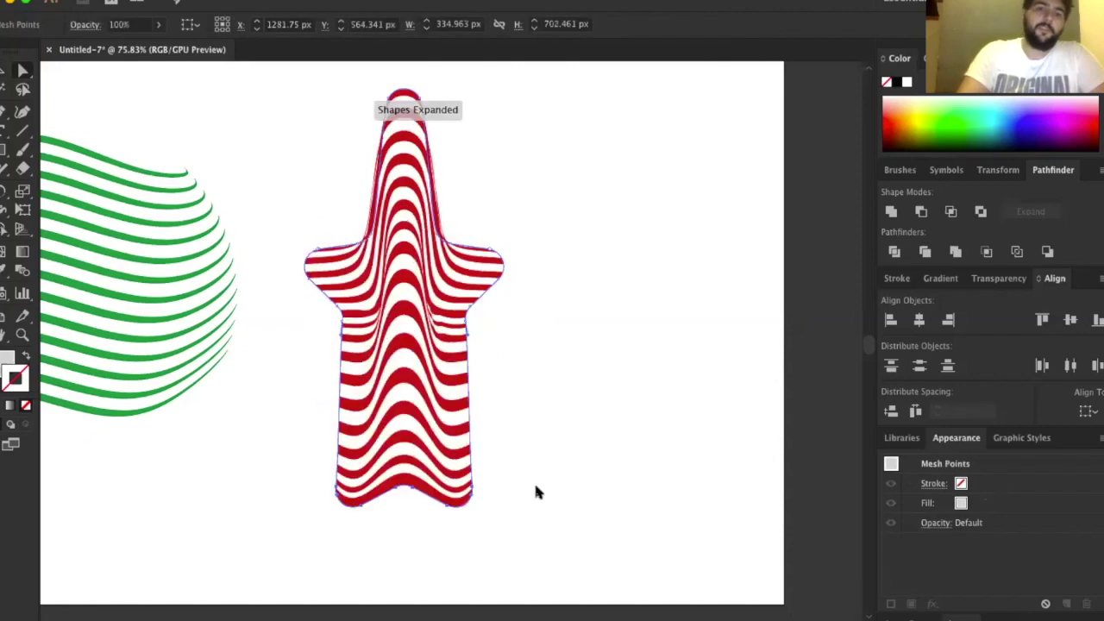
# - Select all the artwork, delete it, and fit the blank artboard in view
pyautogui.hotkey('ctrl', 'shift', 'a')
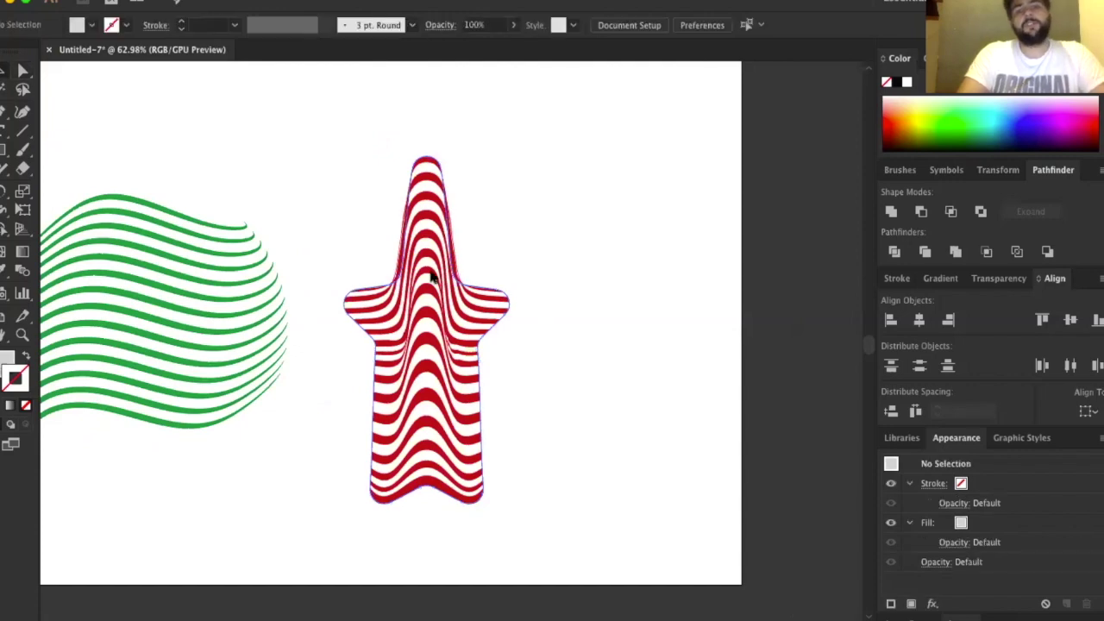
pyautogui.scroll(2, 433, 276)
pyautogui.scroll(-1, 433, 276)
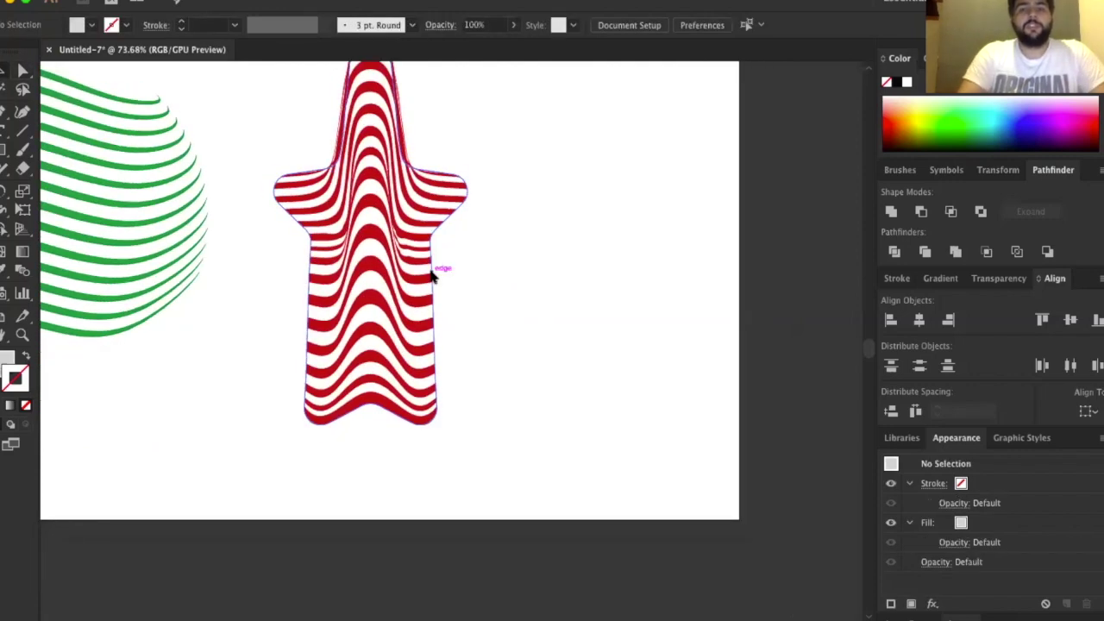
pyautogui.scroll(-2, 433, 276)
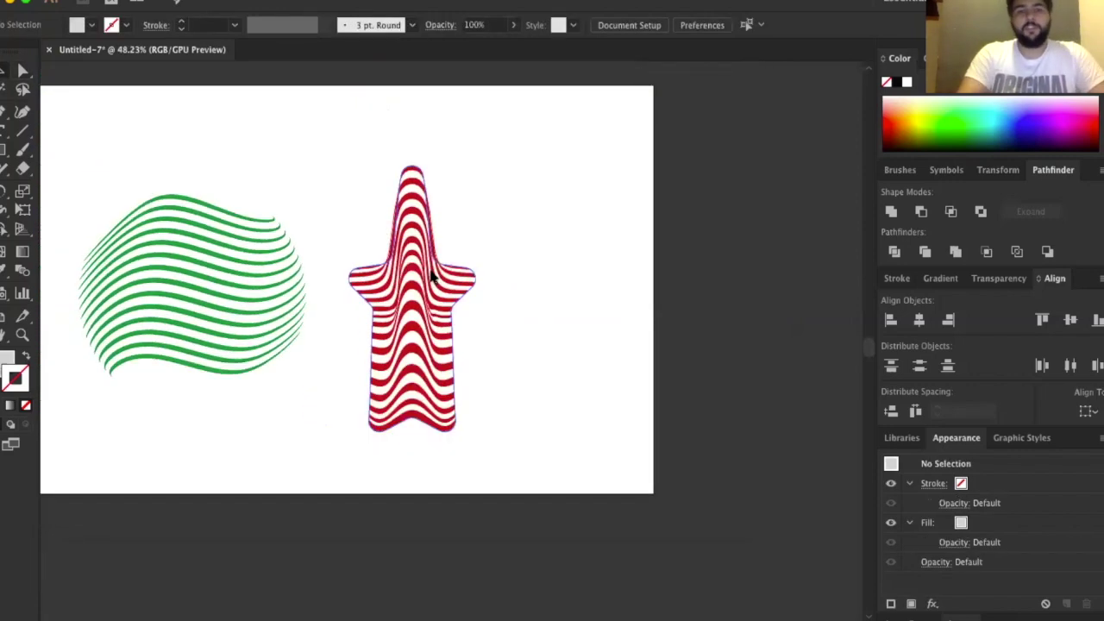
pyautogui.hotkey('ctrl', 'a')
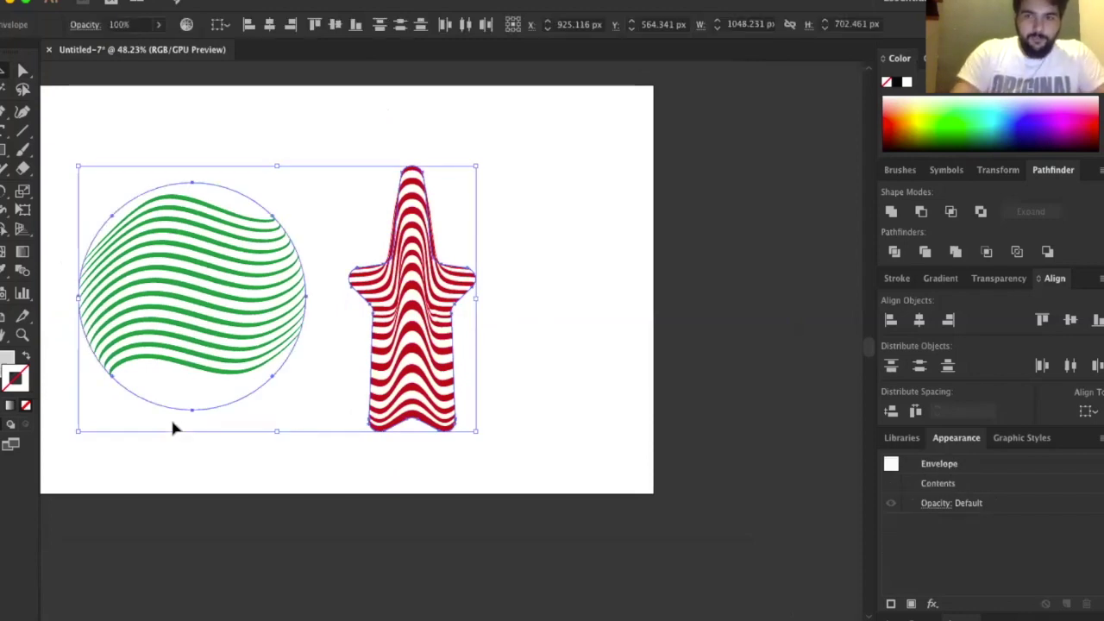
pyautogui.press('Delete')
pyautogui.scroll(-1, 328, 435)
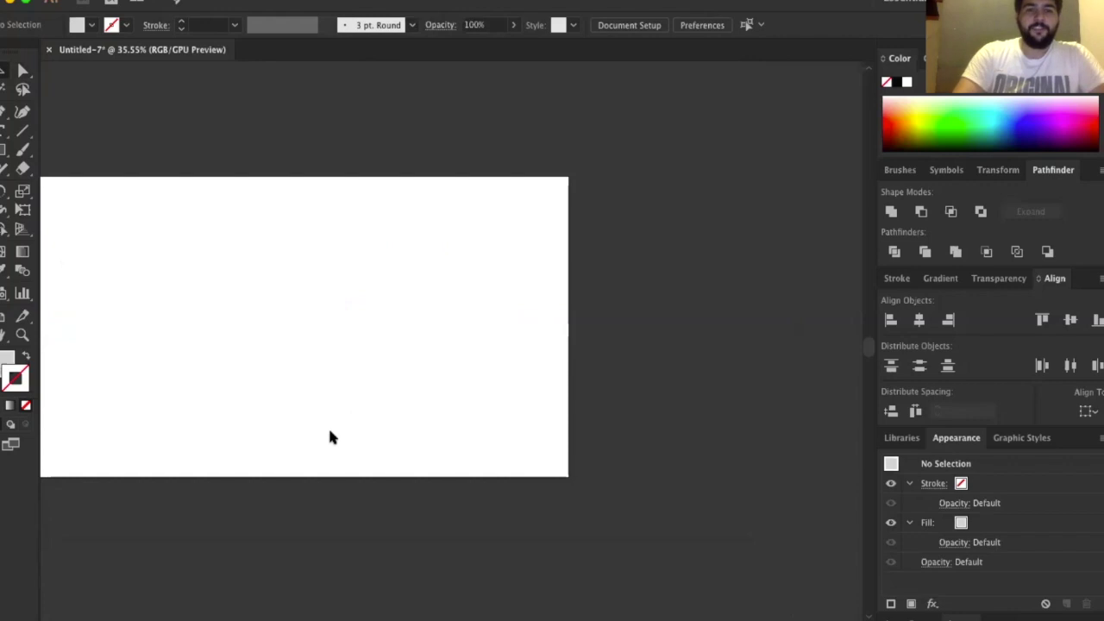
pyautogui.hotkey('ctrl', '0')
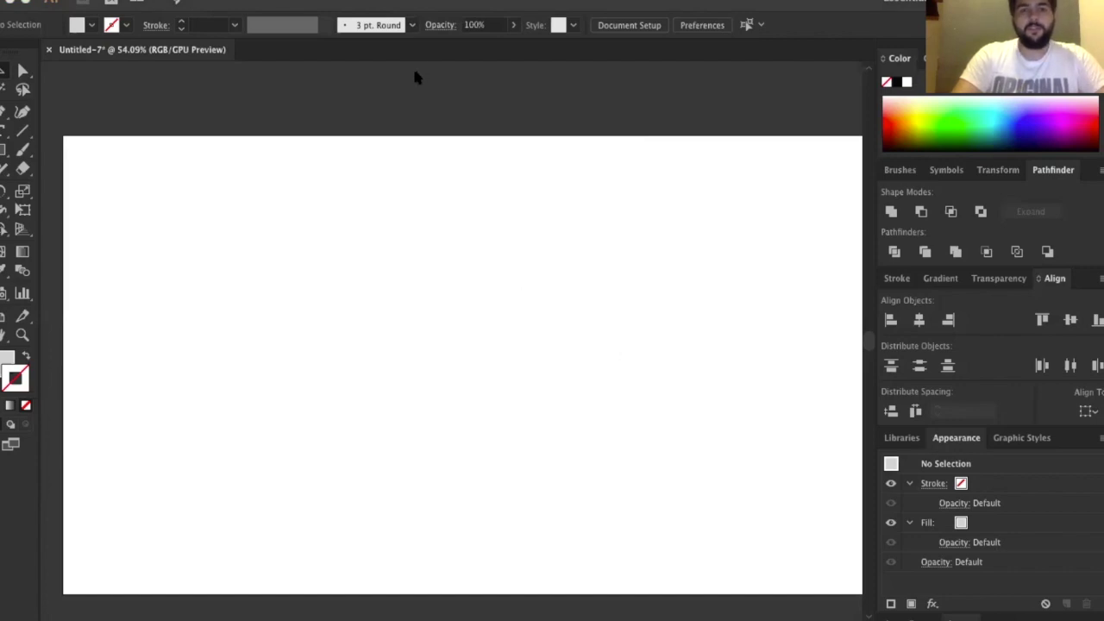
# - Apply Object > Expand to the star envelope so its red stripes become a plain group, then deselect
pyautogui.hscroll(-2, 276, 252)
pyautogui.scroll(-1, 276, 251)
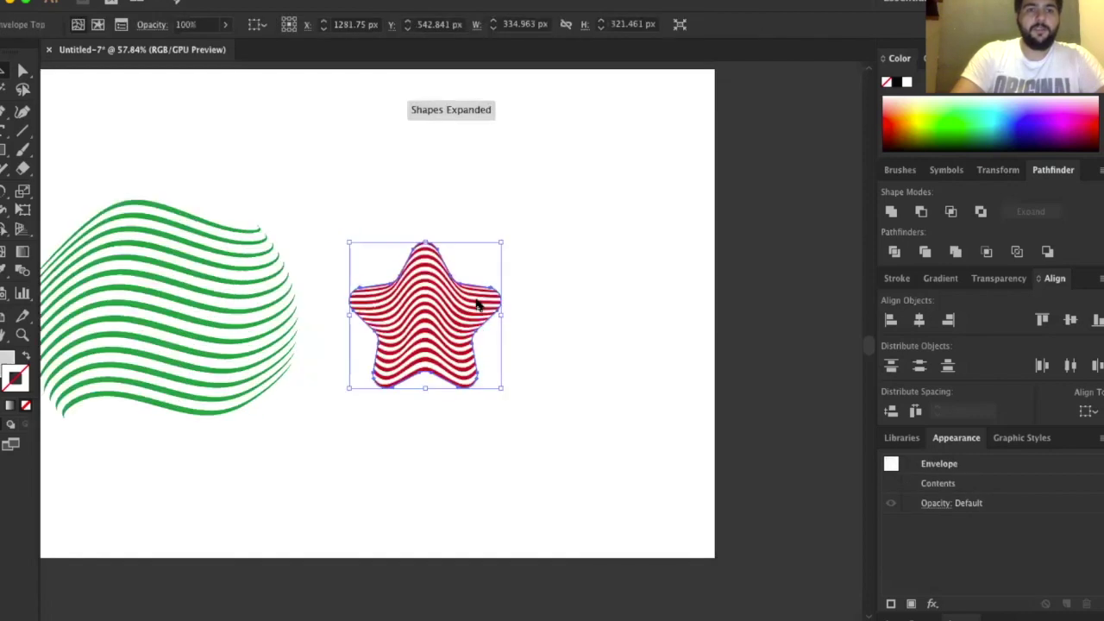
pyautogui.click(207, 3)
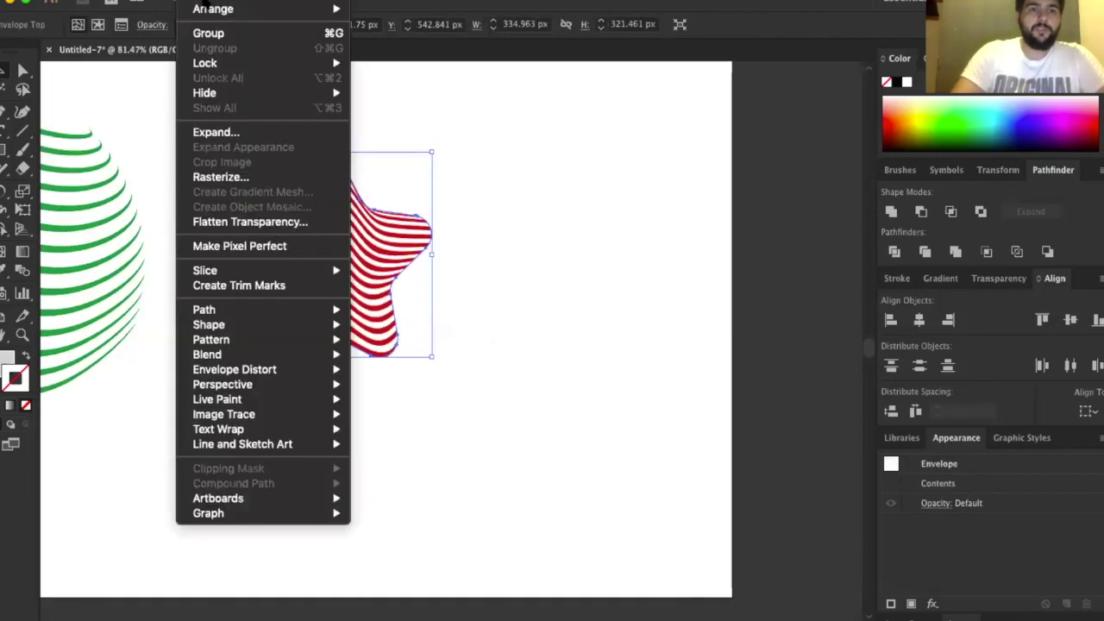
pyautogui.click(242, 132)
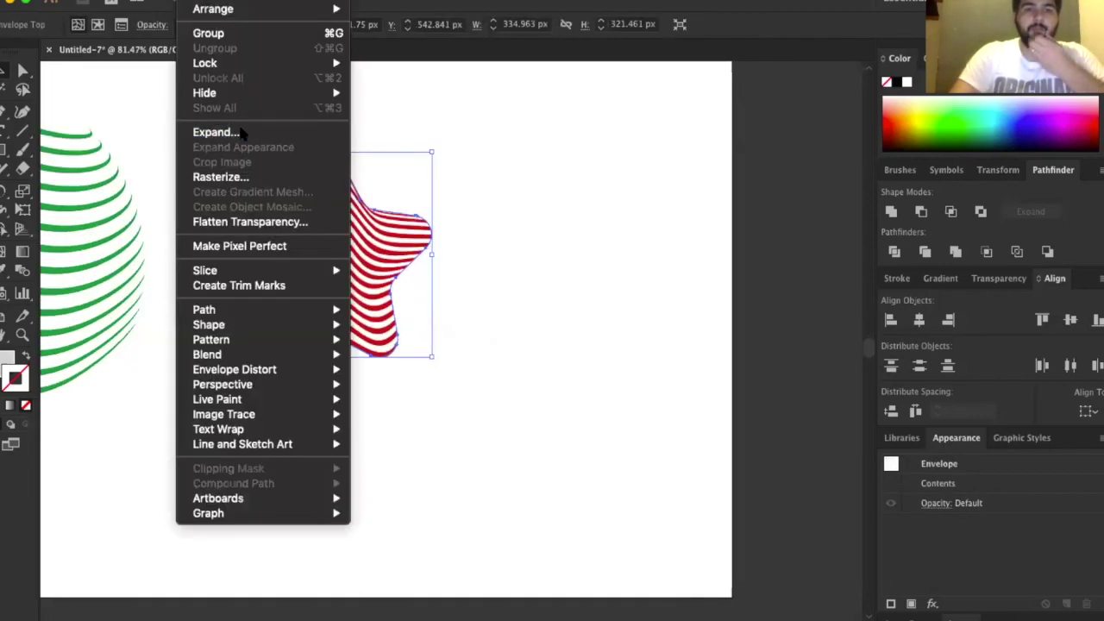
pyautogui.click(601, 407)
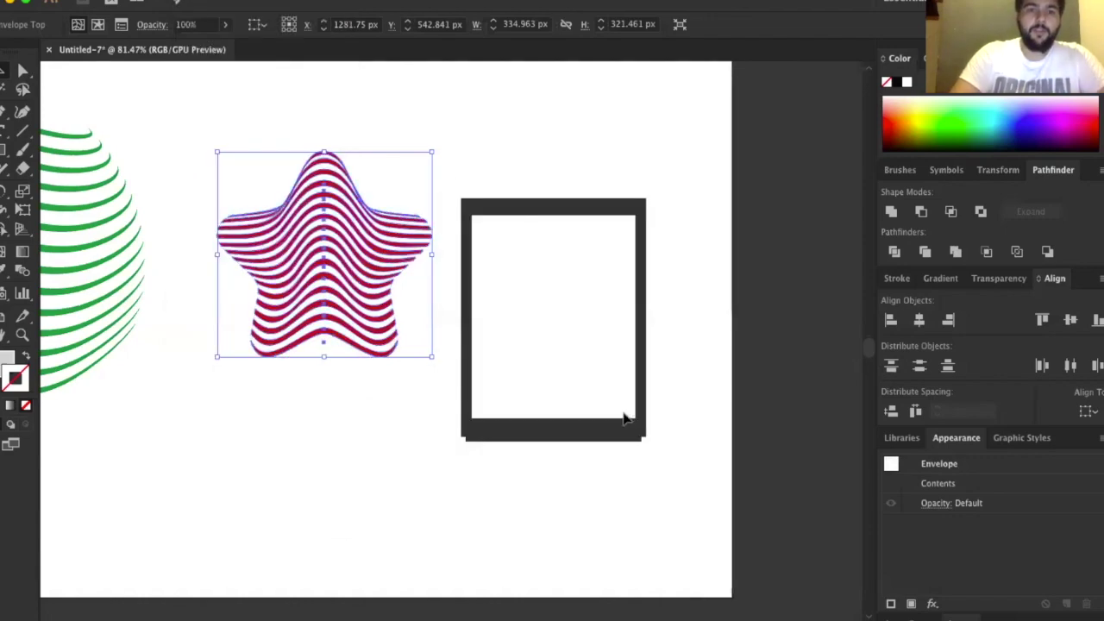
pyautogui.scroll(2, 279, 397)
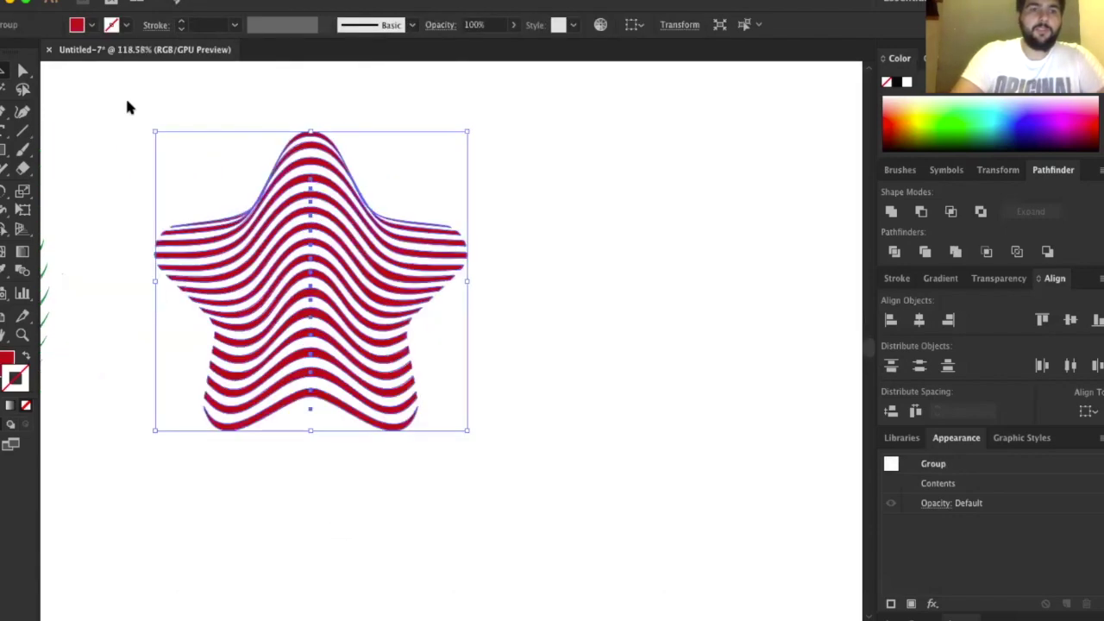
pyautogui.click(139, 214)
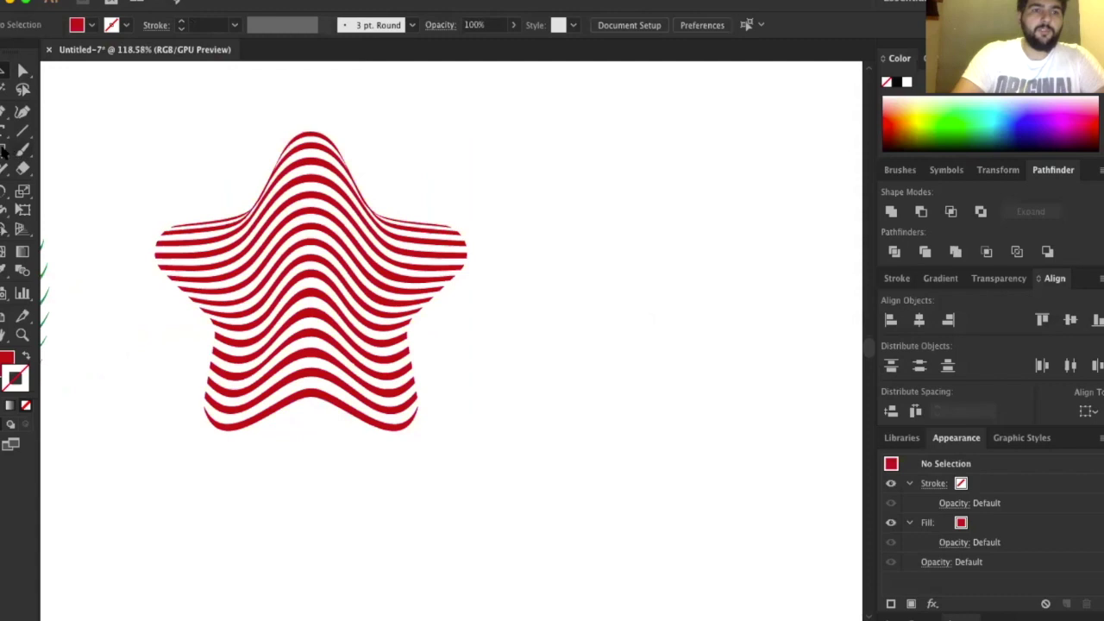
# - Draw a large blue-filled rectangle over the star and send it to the back
pyautogui.click(4, 151)
pyautogui.moveTo(106, 101); pyautogui.dragTo(520, 495)
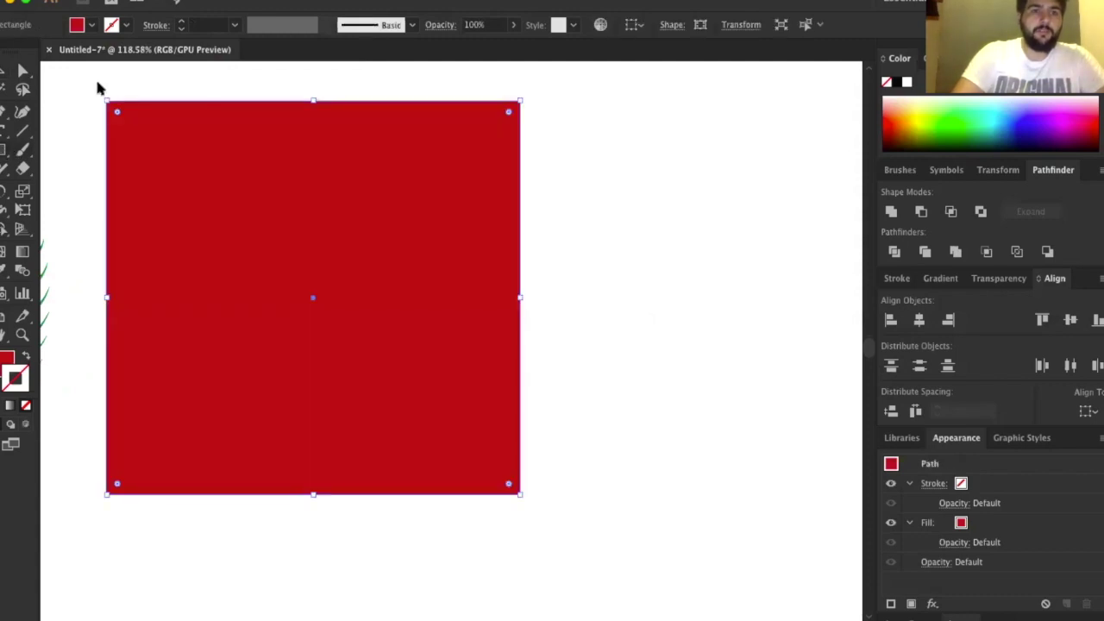
pyautogui.click(90, 25)
pyautogui.click(88, 53)
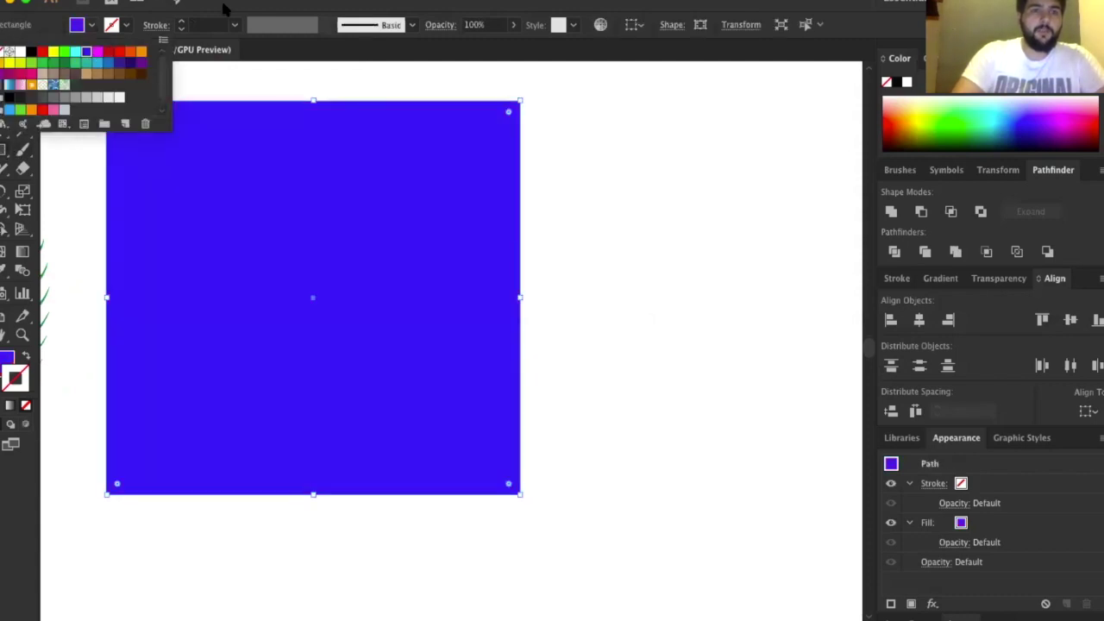
pyautogui.press('Escape')
pyautogui.hotkey('ctrl', 'shift', '[')
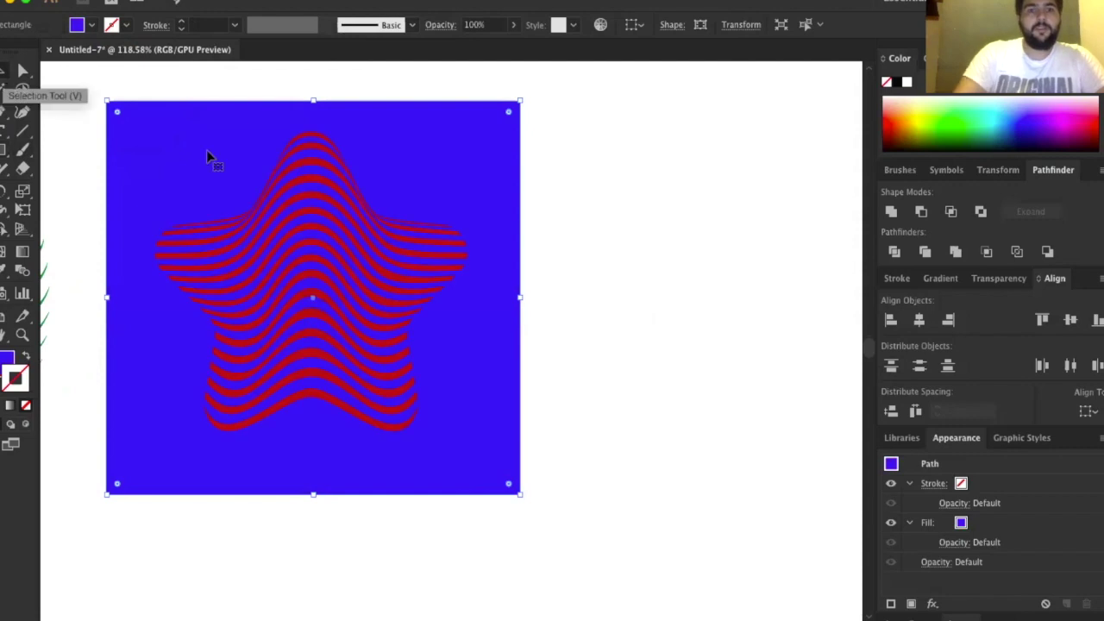
# - Try teal, grey and green fills on the rectangle before settling on lime green
pyautogui.click(90, 25)
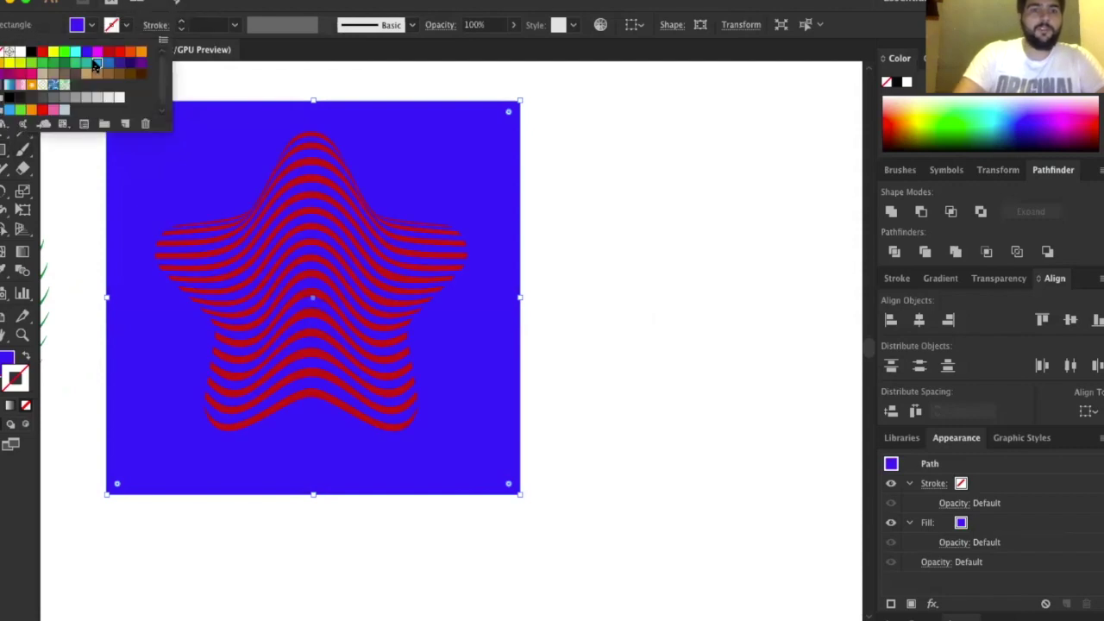
pyautogui.click(86, 63)
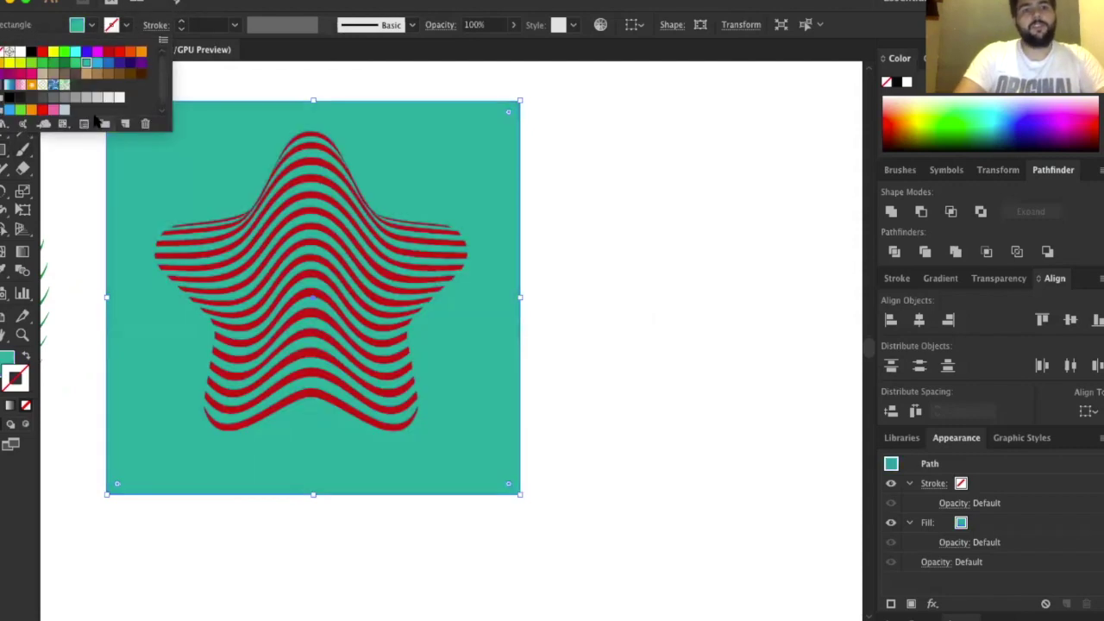
pyautogui.click(54, 97)
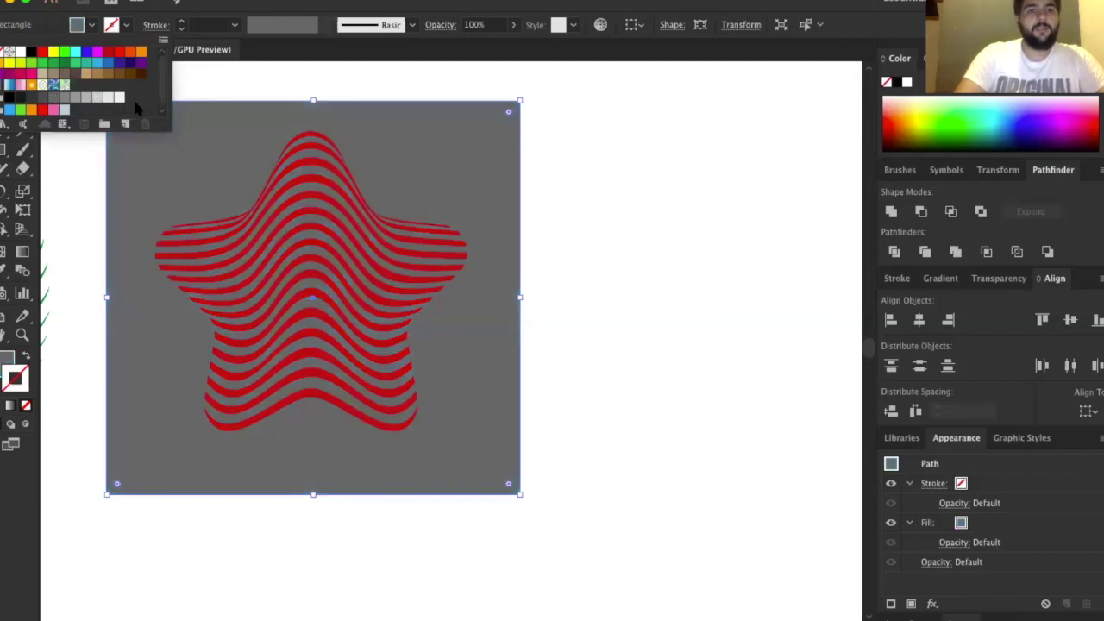
pyautogui.click(98, 98)
pyautogui.click(49, 98)
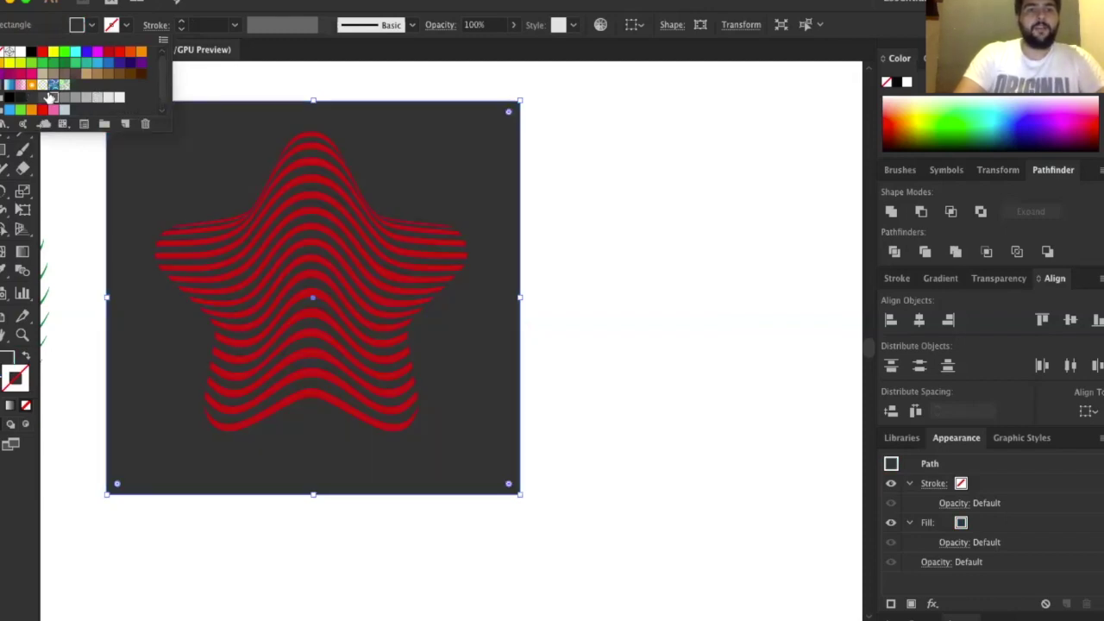
pyautogui.click(52, 63)
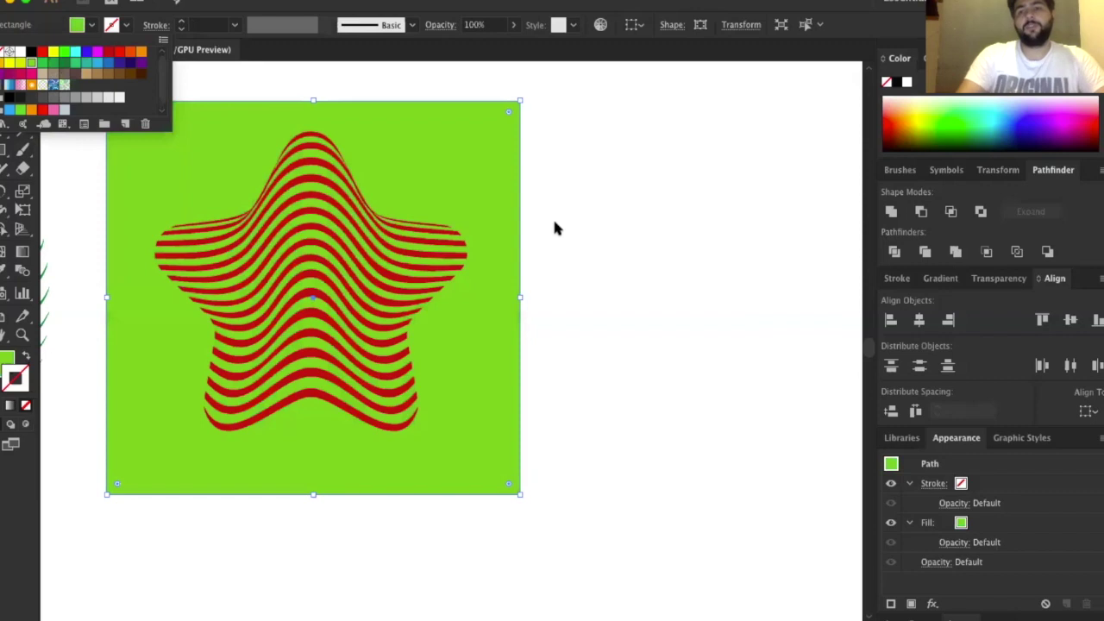
pyautogui.click(333, 249)
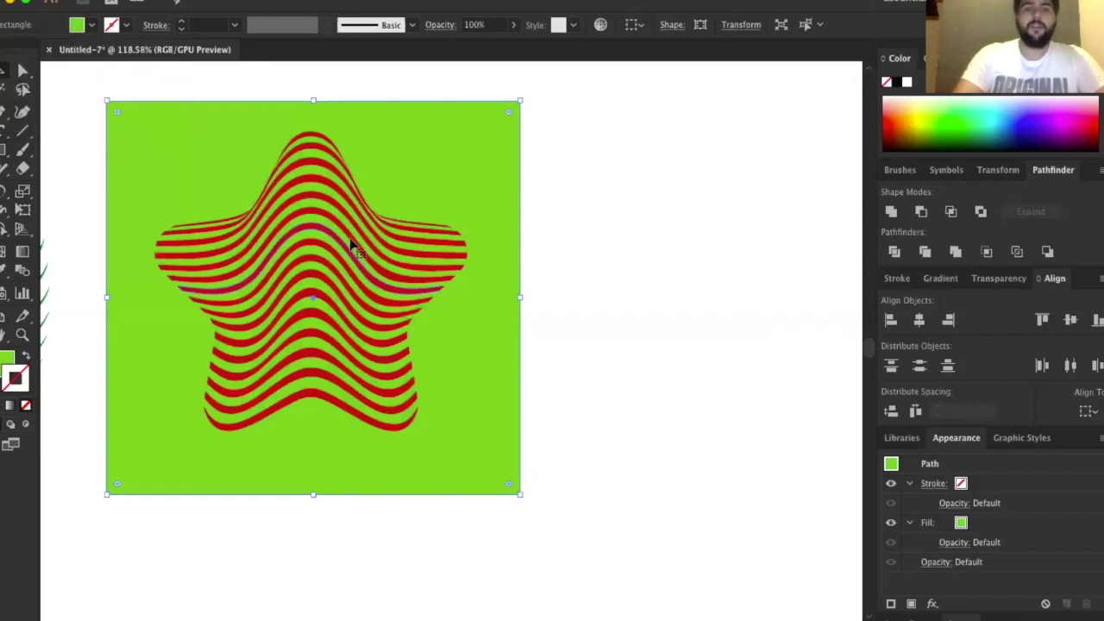
# - Zoom out and select the striped star and green square together
pyautogui.click(331, 246)
pyautogui.hotkey('ctrl', '-')
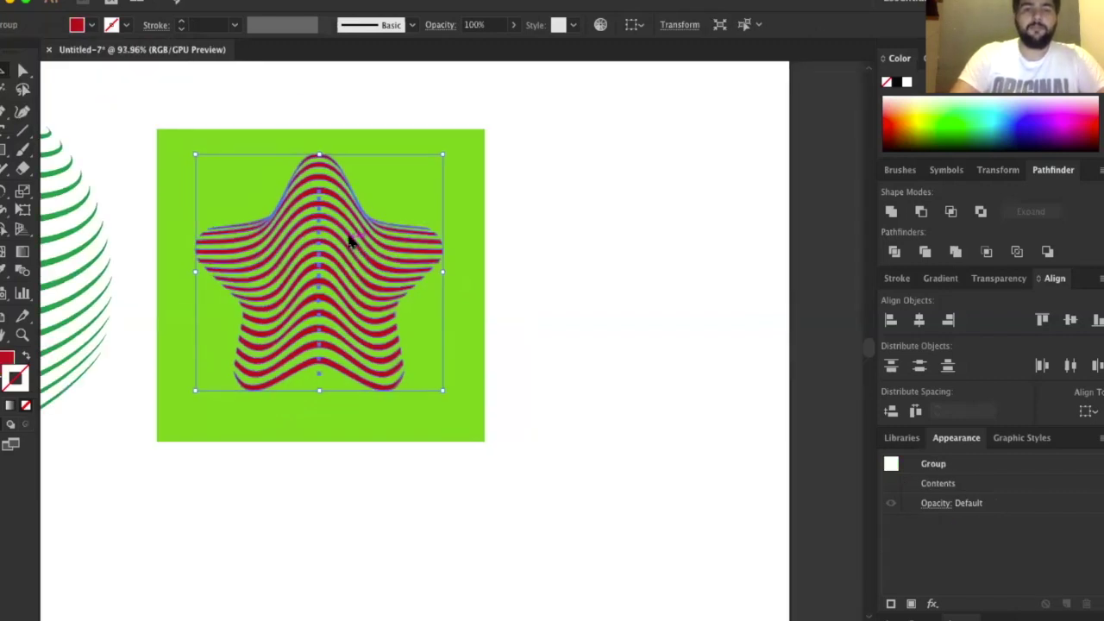
pyautogui.click(211, 2)
pyautogui.click(549, 231)
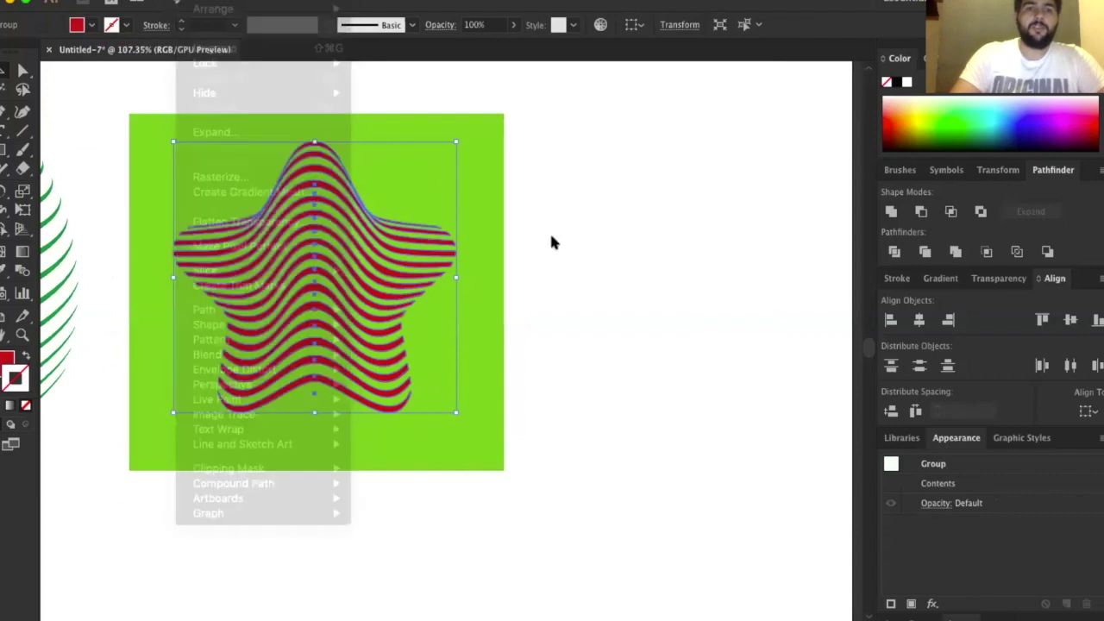
pyautogui.click(488, 196)
pyautogui.click(297, 319)
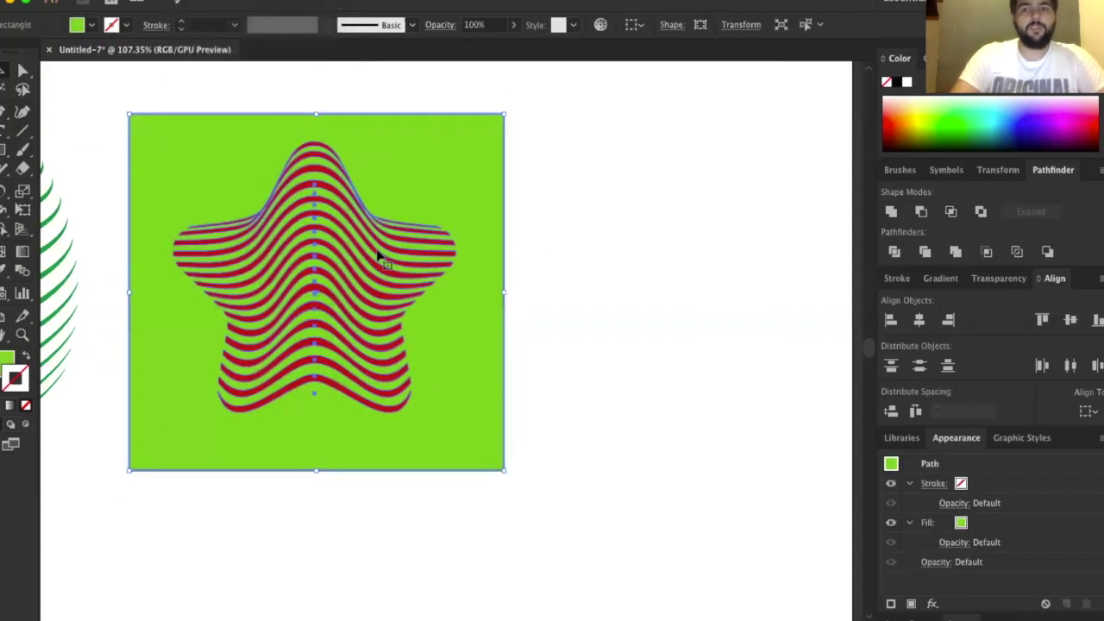
pyautogui.keyDown('shift'); pyautogui.click(378, 253); pyautogui.keyUp('shift')
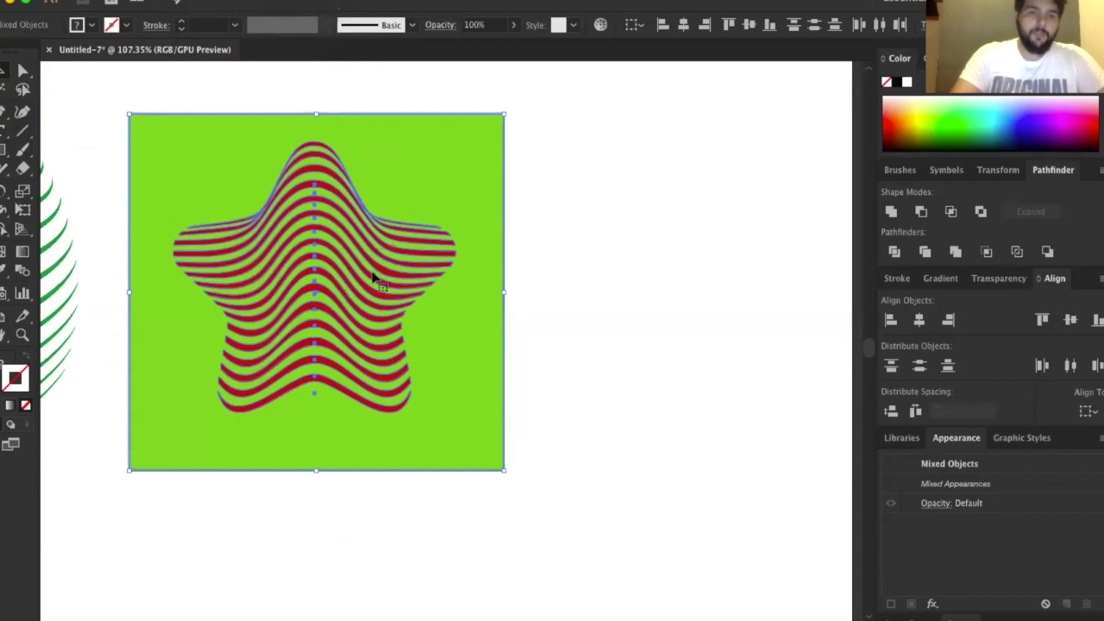
# - Shift the green square 44 px left so it overlaps the star's right half
pyautogui.click(510, 238)
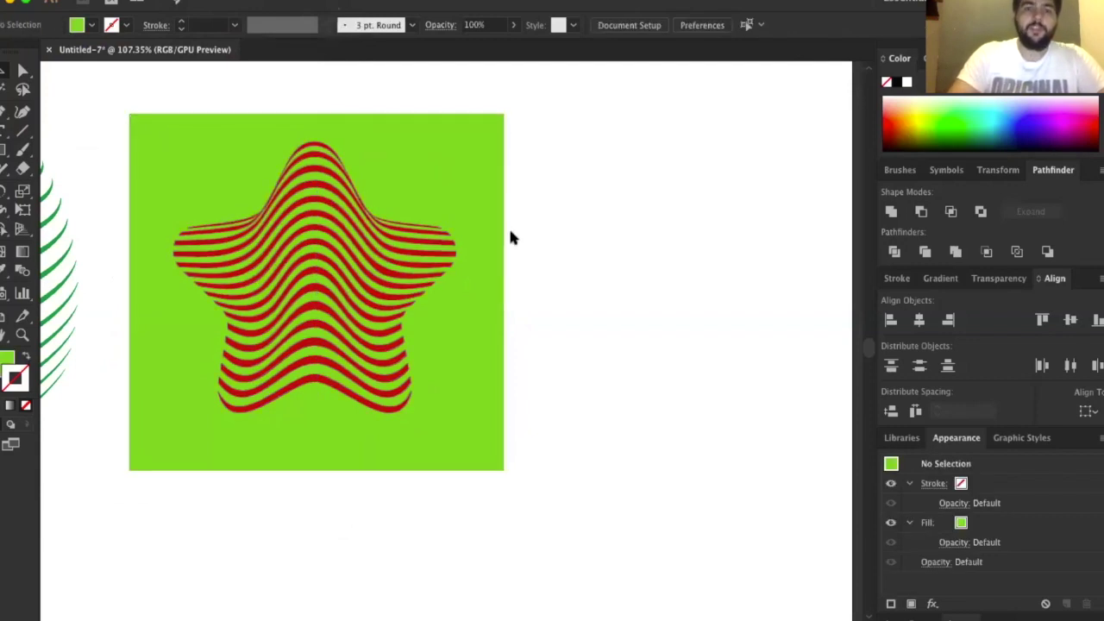
pyautogui.scroll(-2, 551, 211)
pyautogui.moveTo(566, 183); pyautogui.dragTo(580, 184)
# - Select a single stripe inside the star group and delete it
pyautogui.click(425, 250)
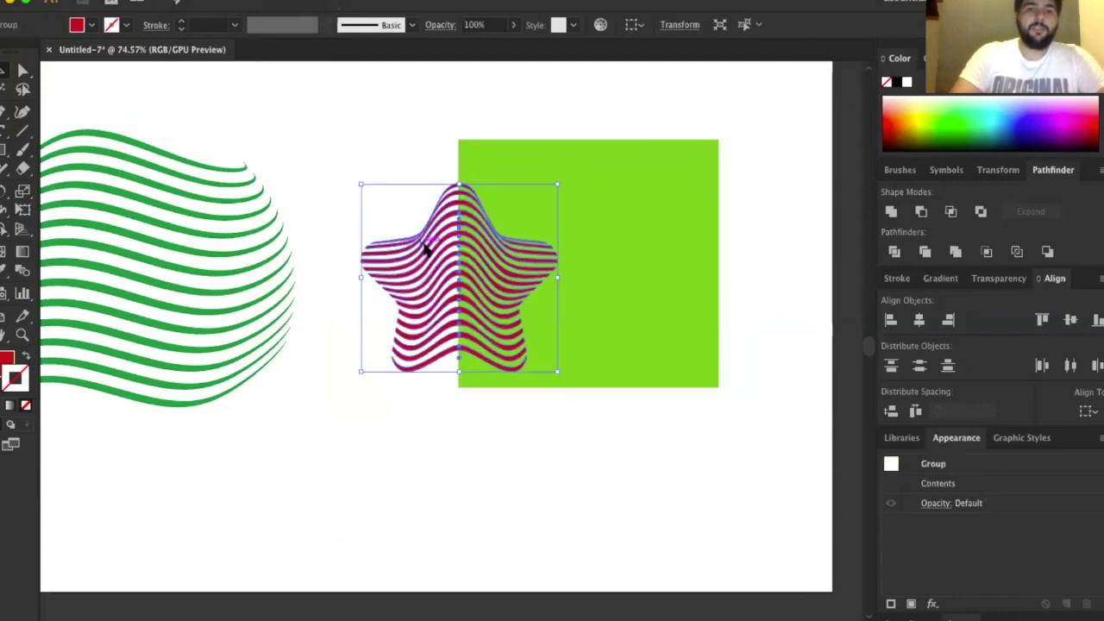
pyautogui.rightClick(426, 250)
pyautogui.click(368, 429)
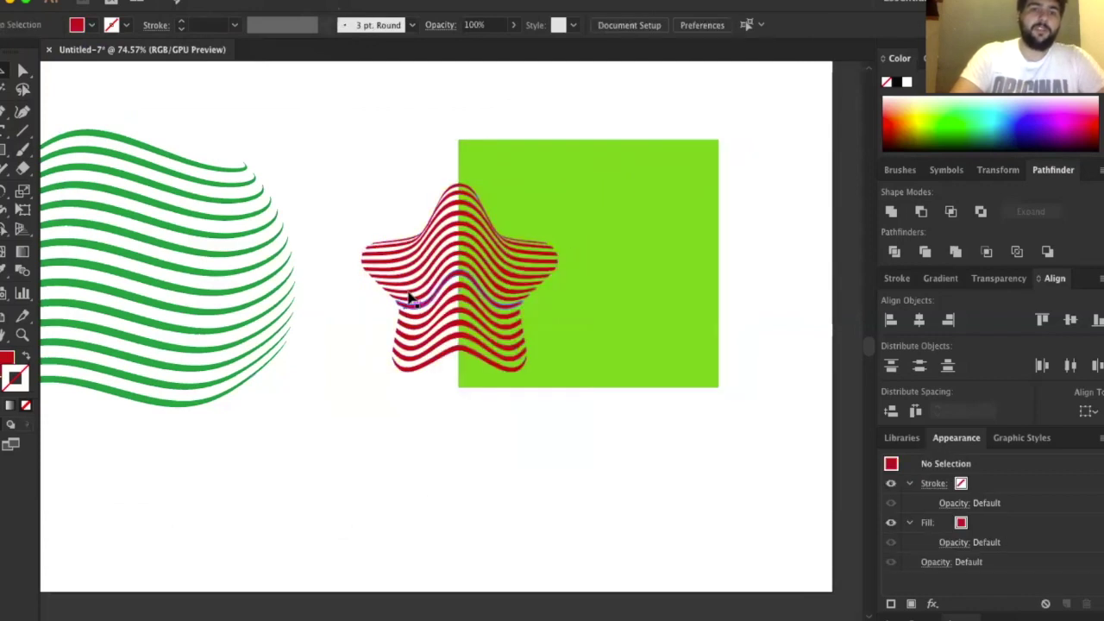
pyautogui.click(410, 309)
pyautogui.rightClick(412, 316)
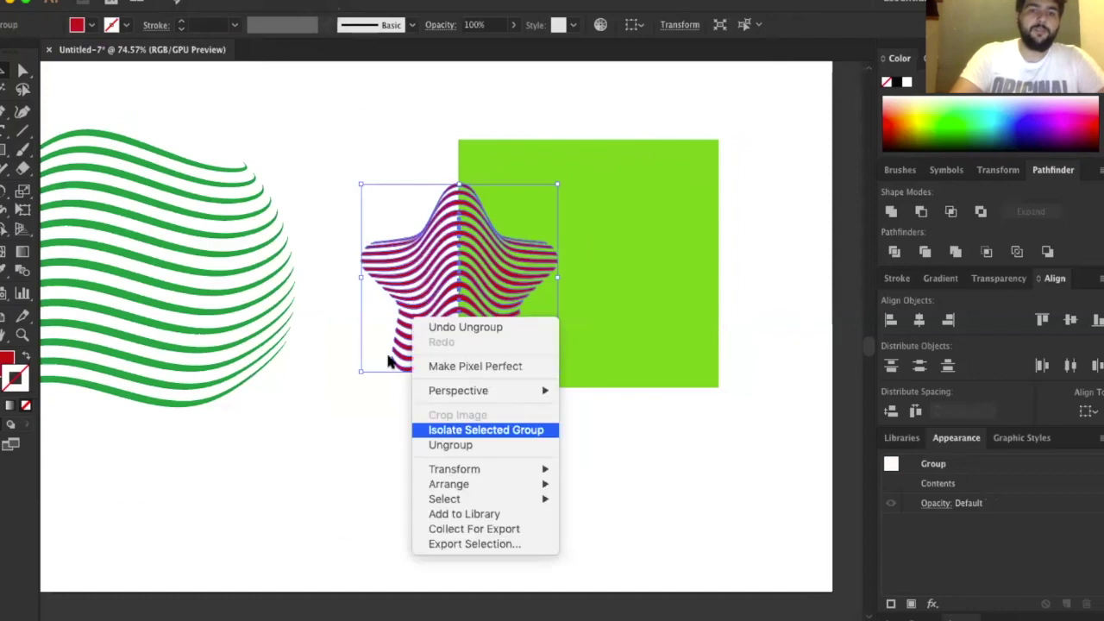
pyautogui.click(412, 344)
pyautogui.click(408, 346)
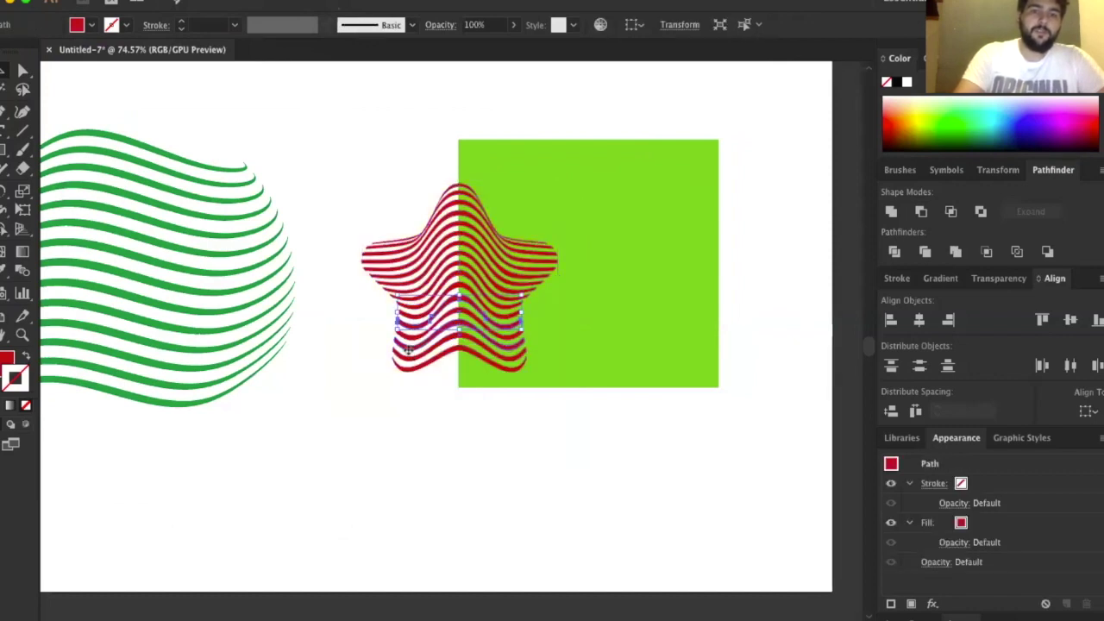
pyautogui.press('Delete')
# - Delete another stripe, select the top stripe's fill swatches, then marquee-select star and square
pyautogui.click(438, 247)
pyautogui.press('Delete')
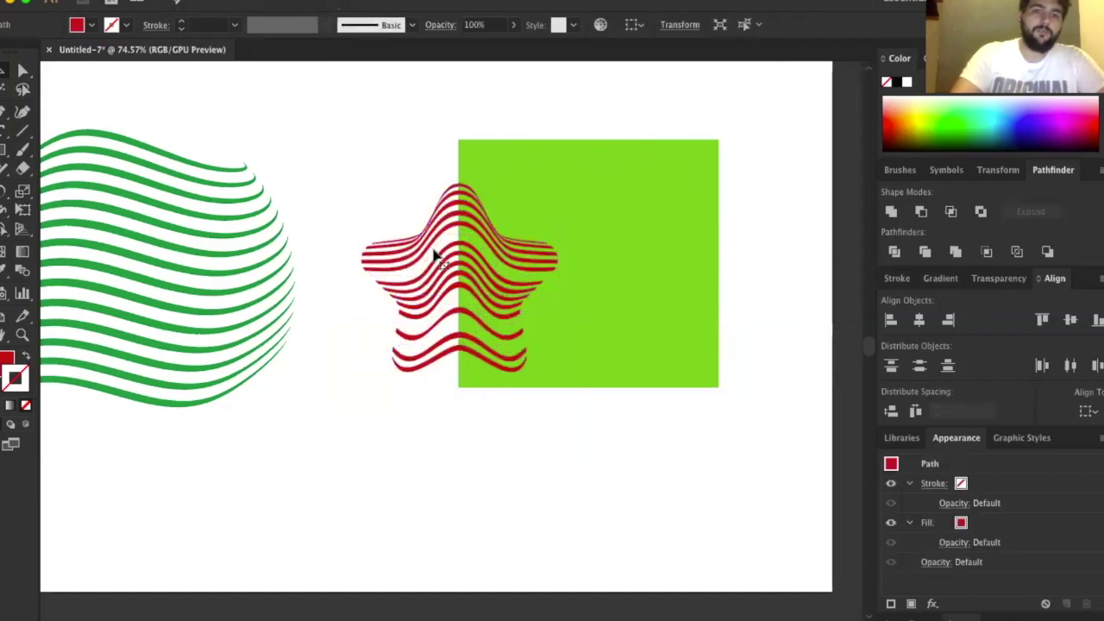
pyautogui.click(406, 226)
pyautogui.click(413, 241)
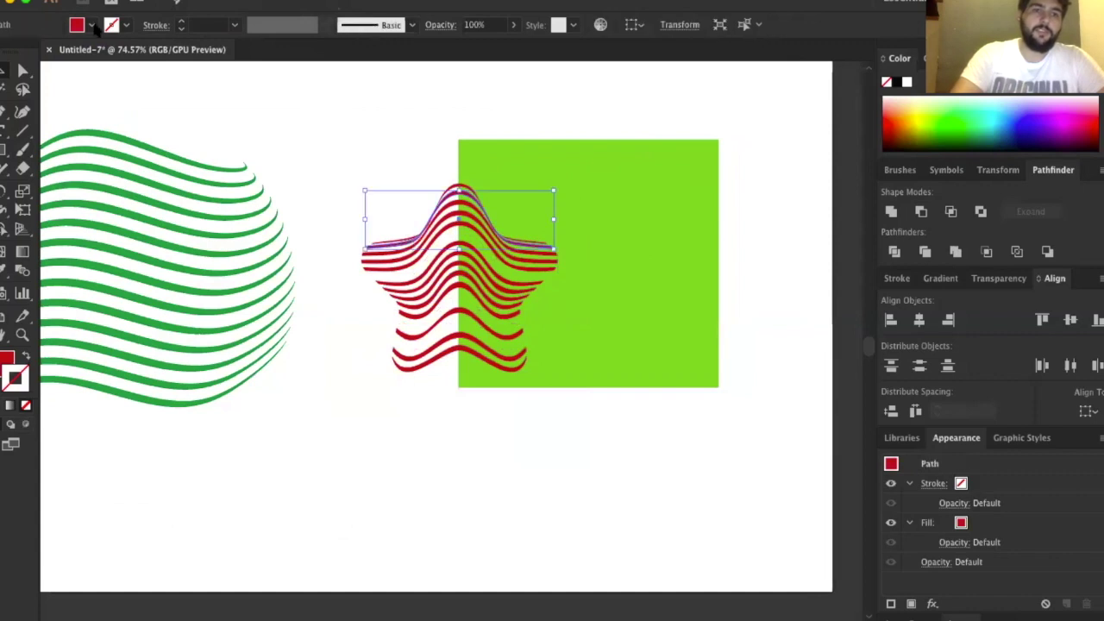
pyautogui.click(92, 25)
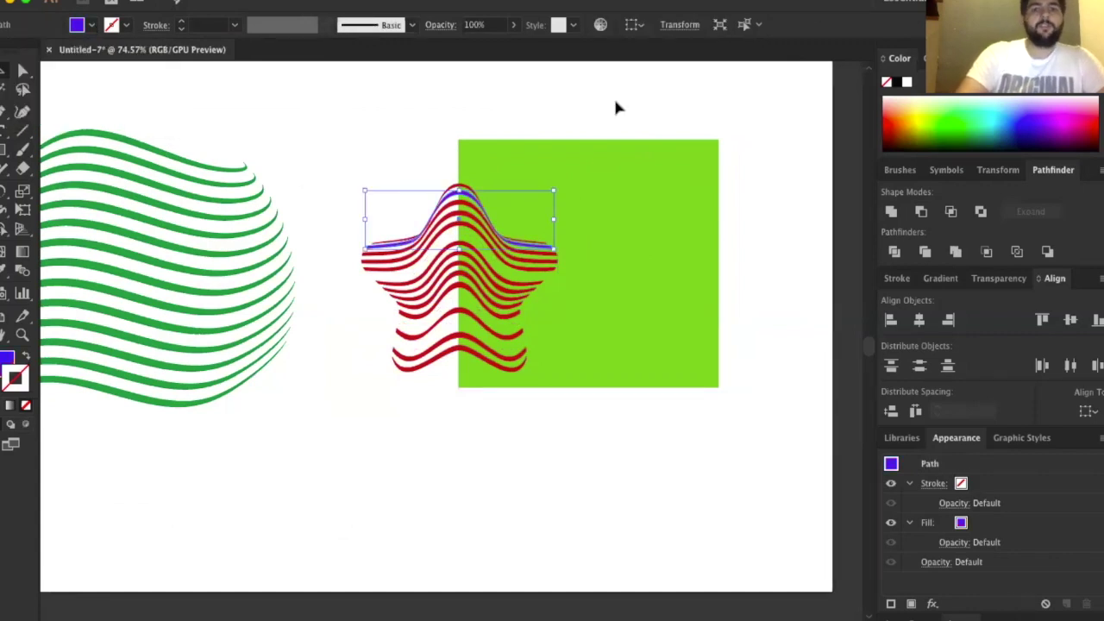
pyautogui.moveTo(613, 96); pyautogui.dragTo(422, 373)
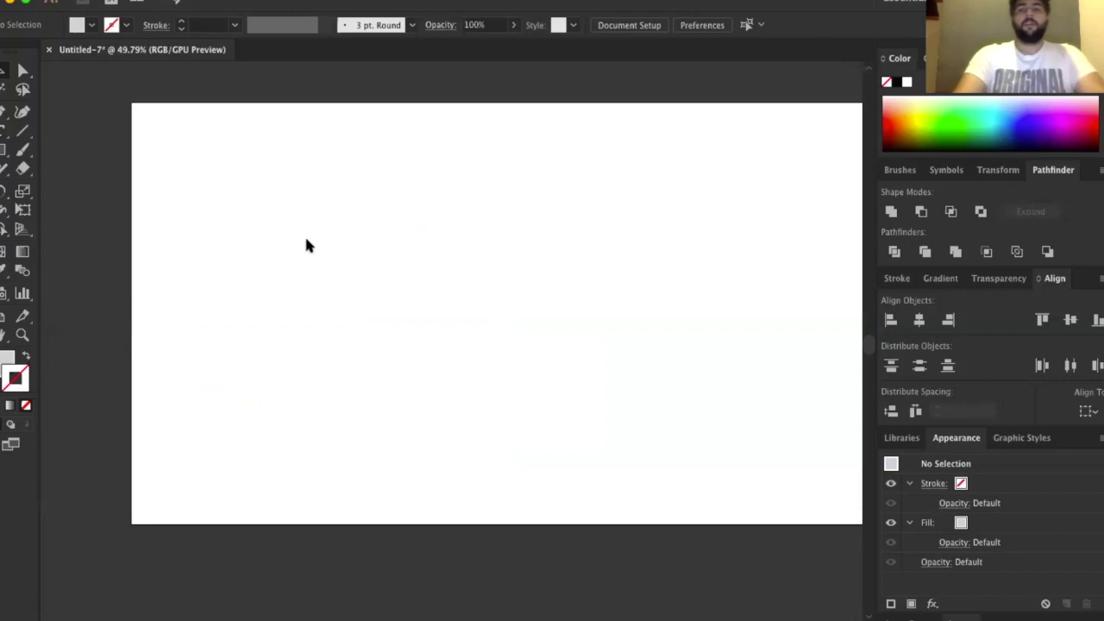
# - Draw a tall 546 × 810 px grey rectangle on the artboard's left and check its size
pyautogui.hscroll(2, 288, 229)
pyautogui.hscroll(1, 288, 230)
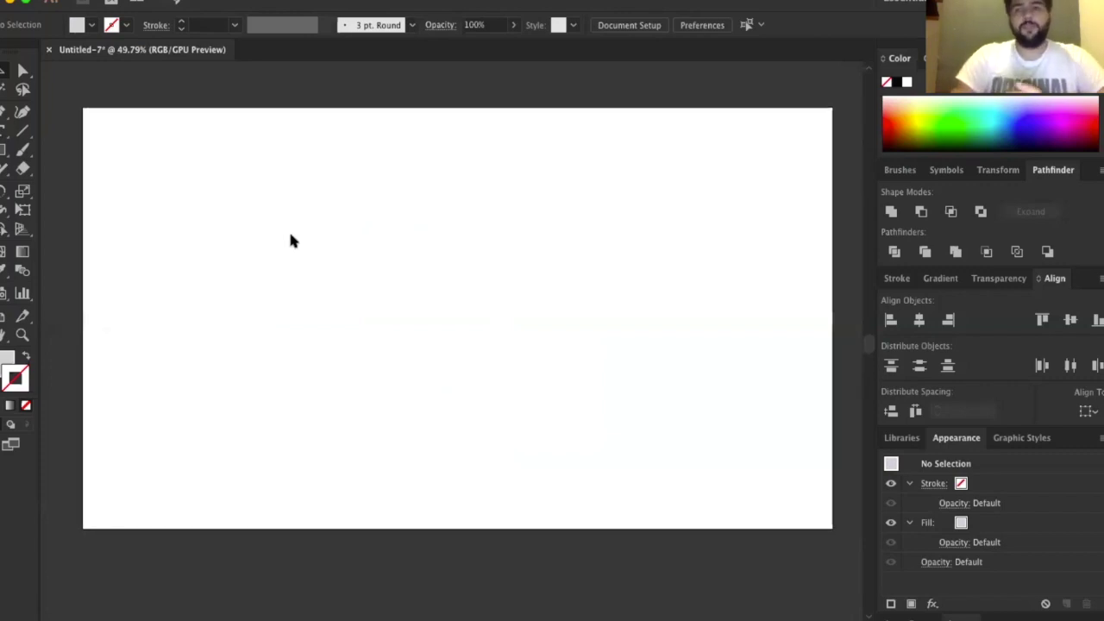
pyautogui.press('m')
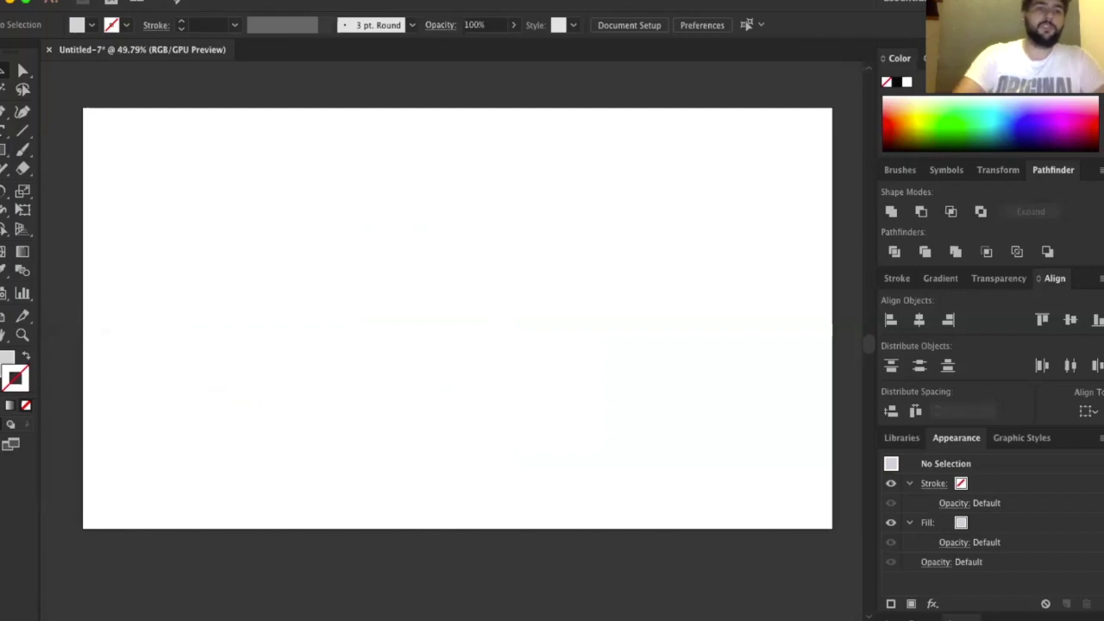
pyautogui.moveTo(168, 146); pyautogui.dragTo(381, 464)
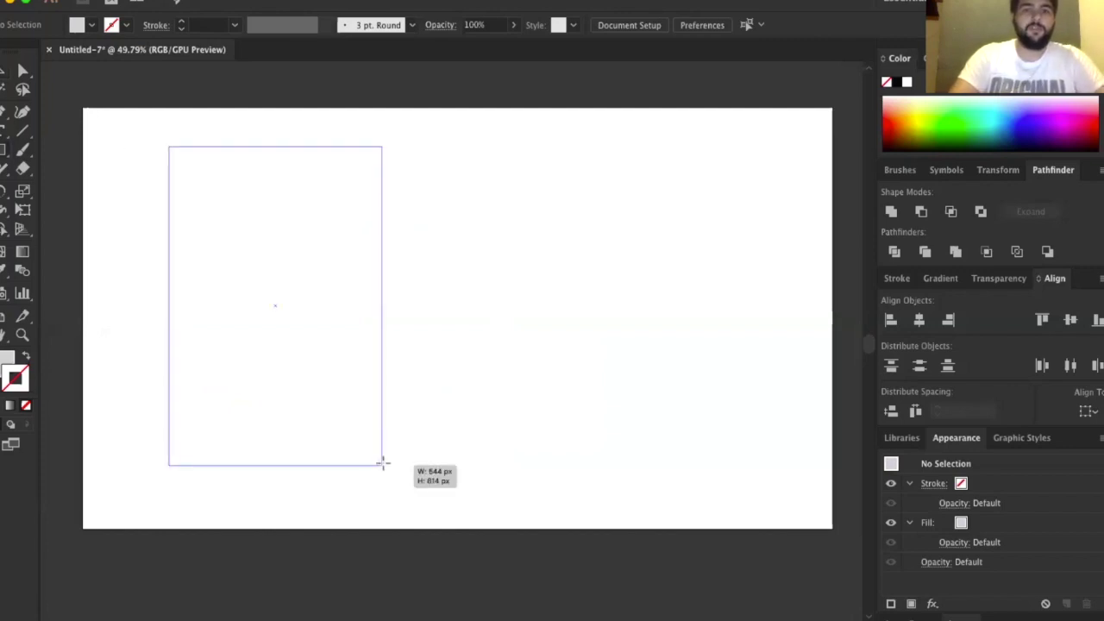
pyautogui.click(743, 26)
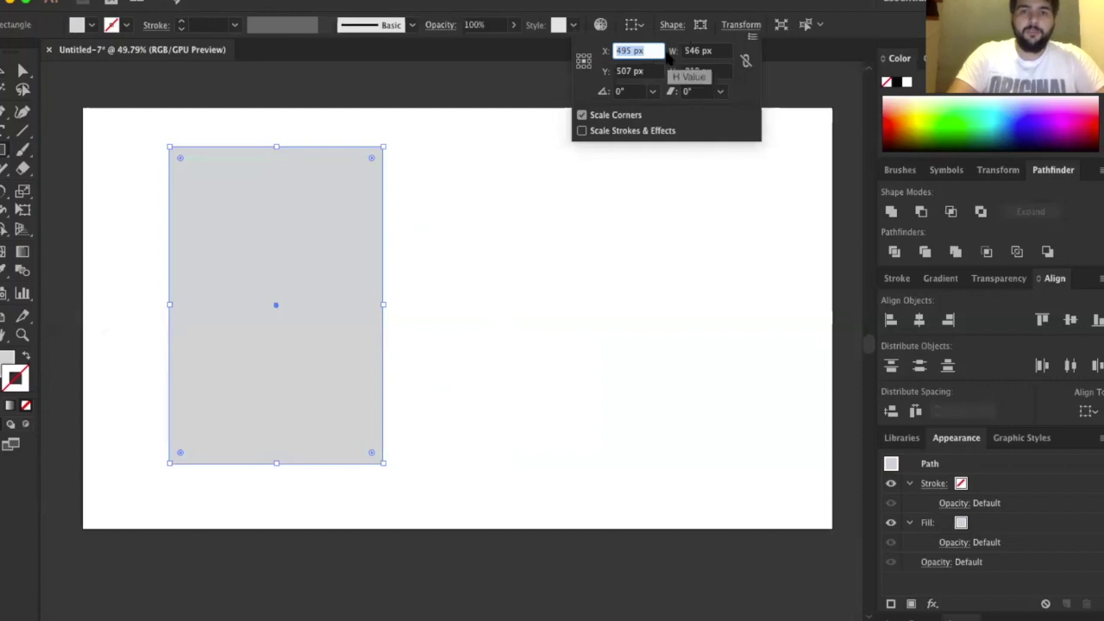
pyautogui.press('Escape')
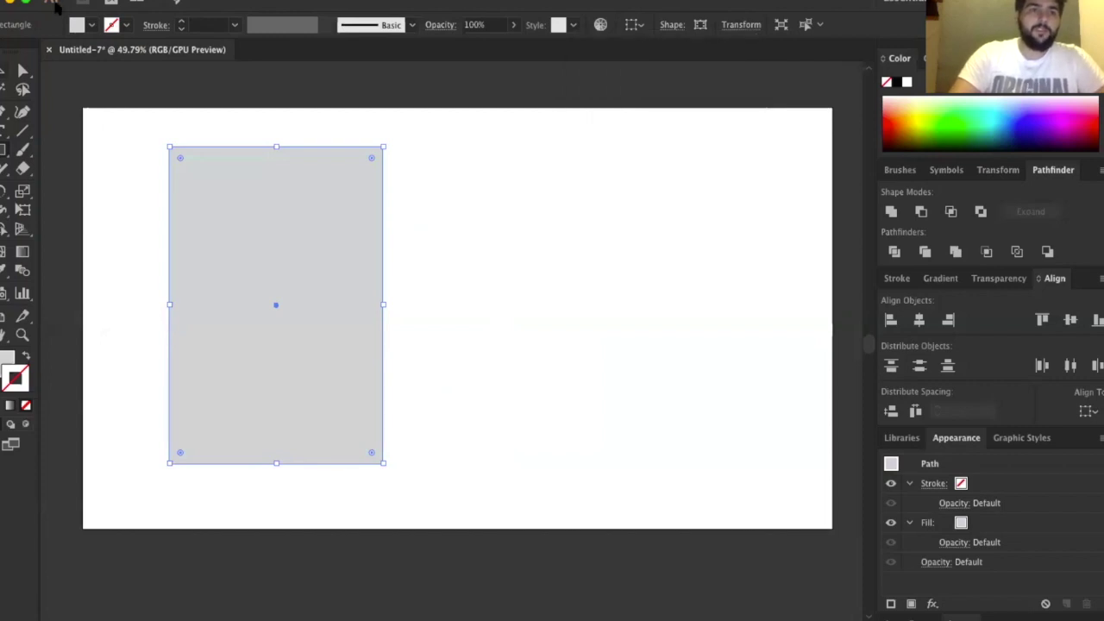
pyautogui.click(125, 1)
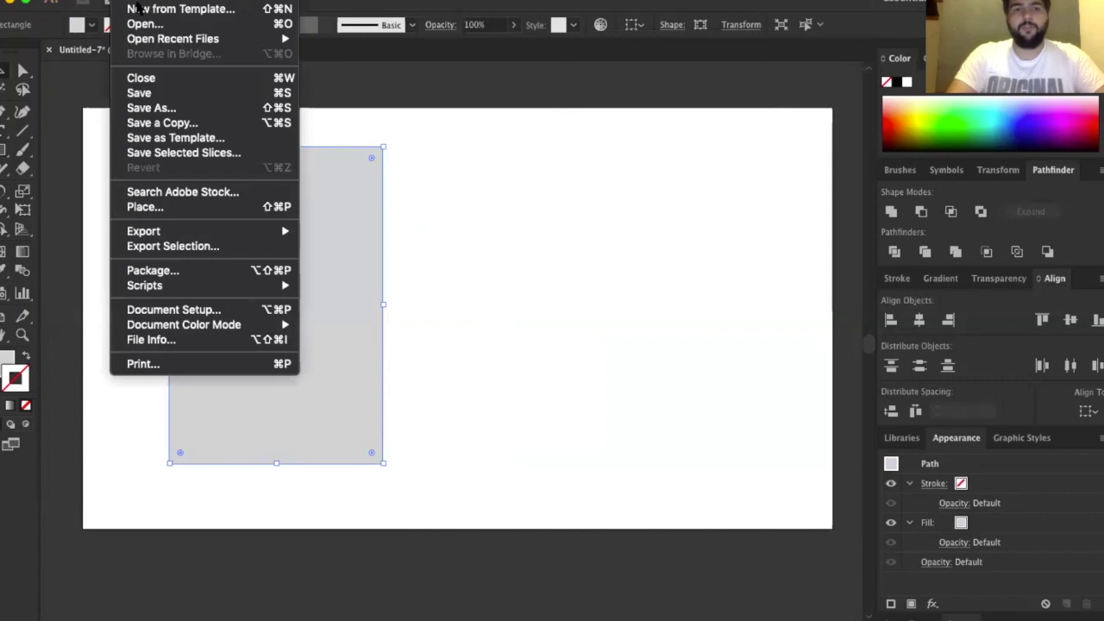
# - Create a new A4 print document in landscape, 297 × 210 mm, measured in millimetres
pyautogui.click(472, 107)
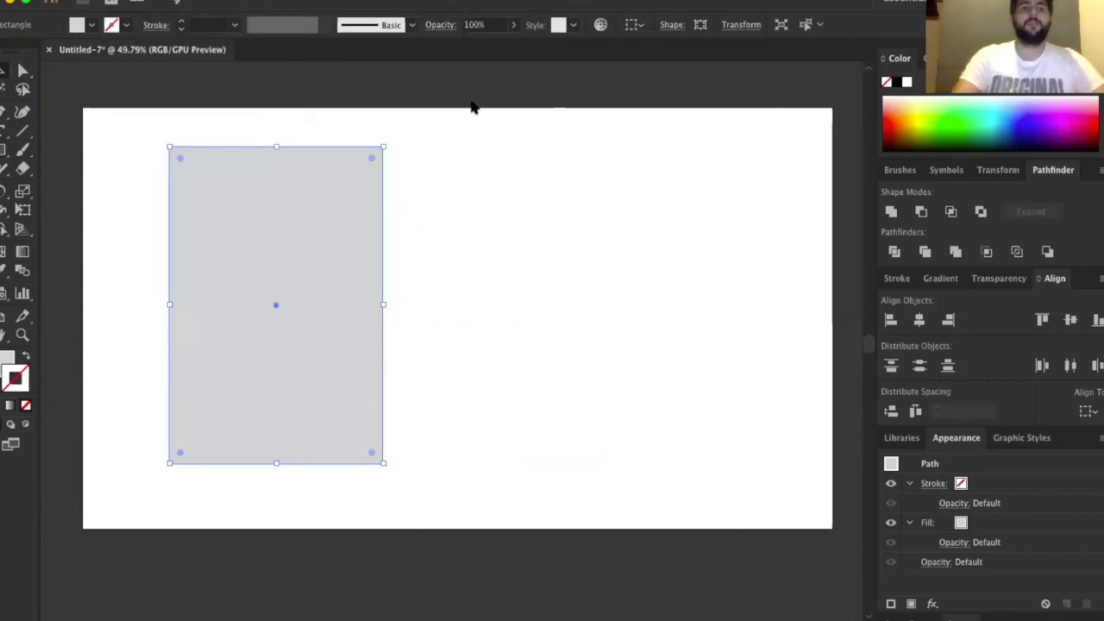
pyautogui.hotkey('ctrl', 'n')
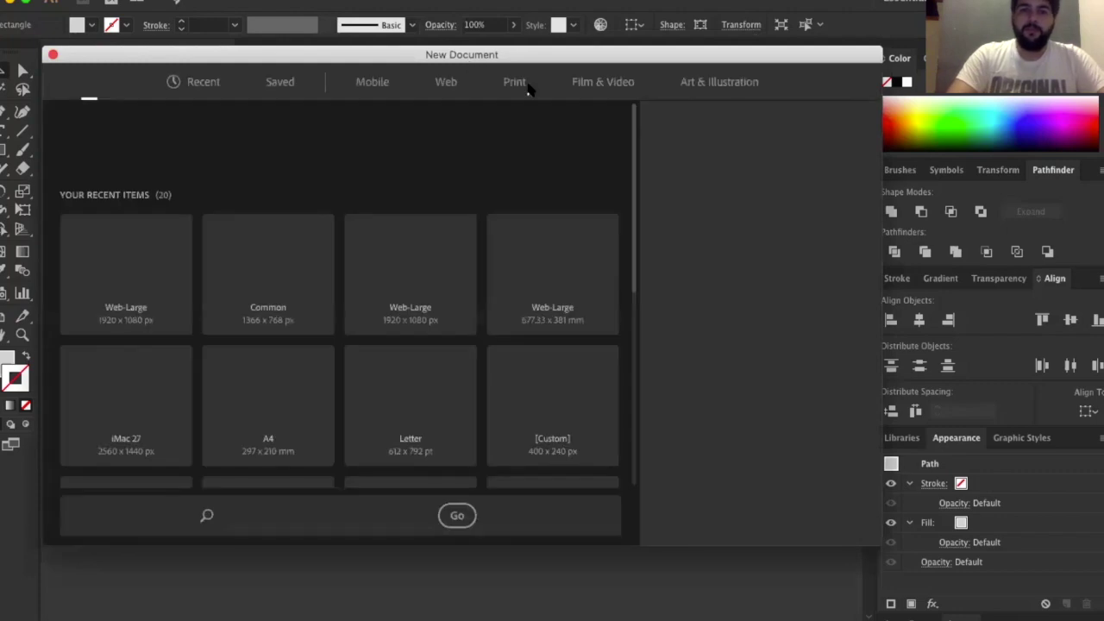
pyautogui.click(515, 82)
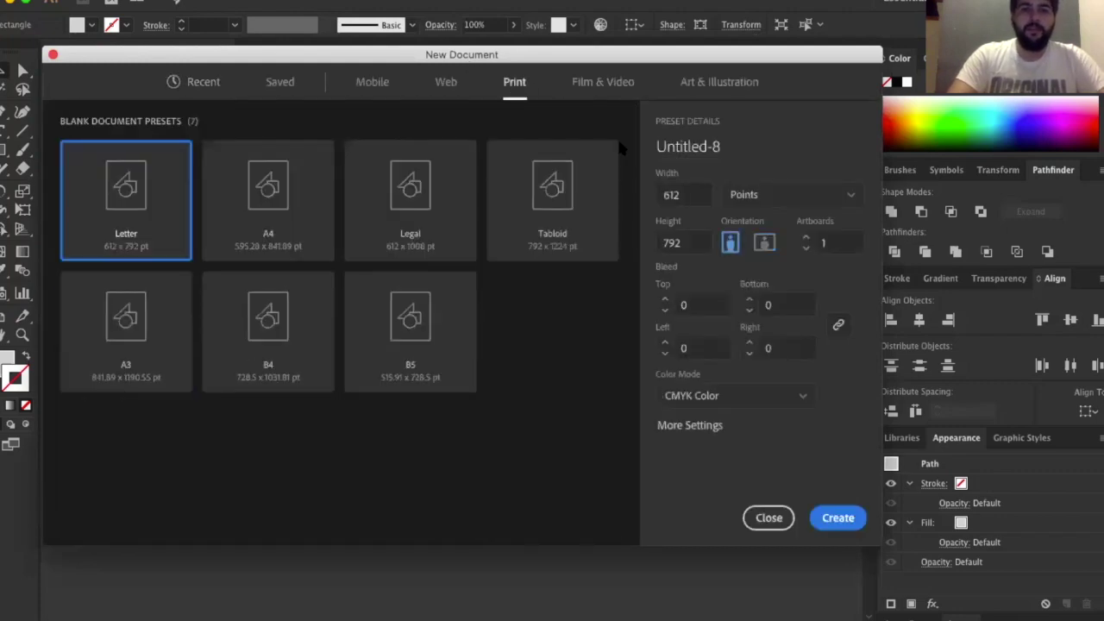
pyautogui.click(332, 229)
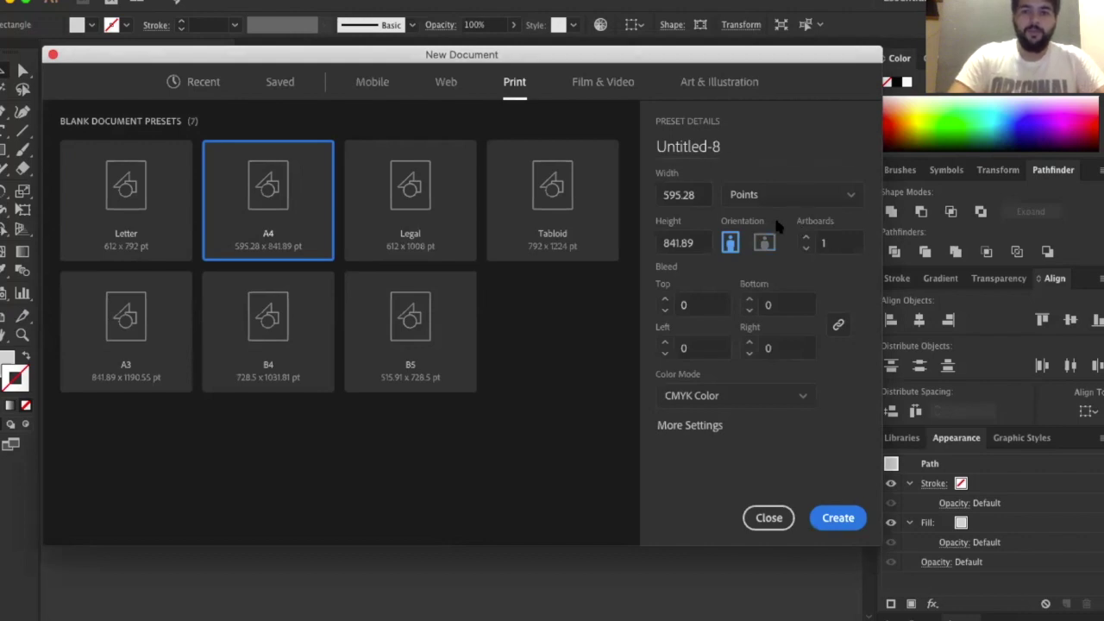
pyautogui.click(762, 244)
pyautogui.click(818, 193)
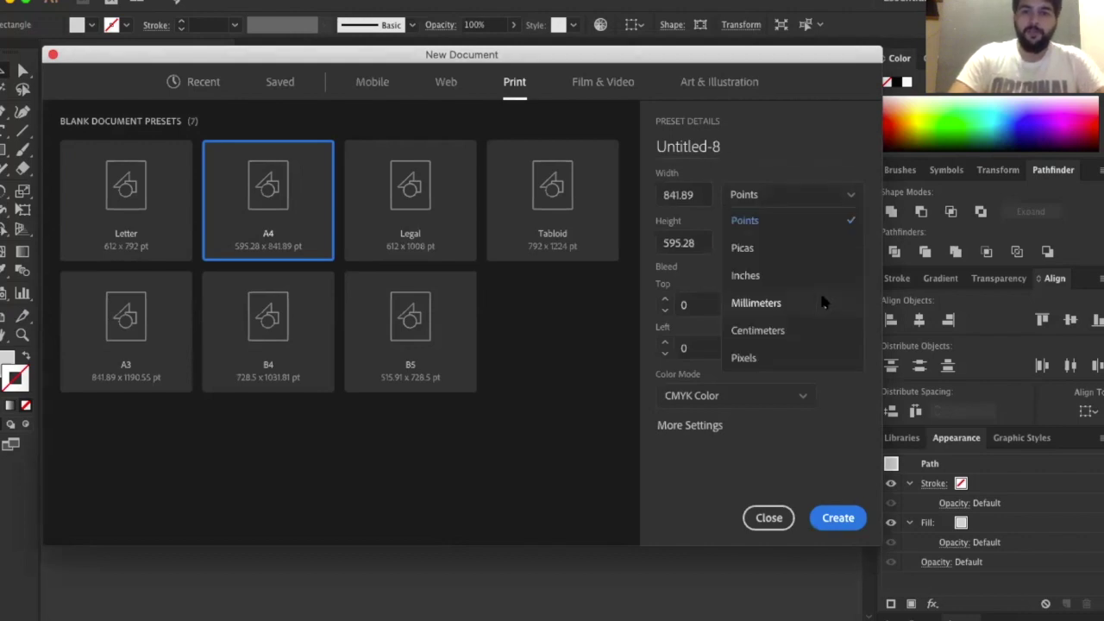
pyautogui.click(822, 301)
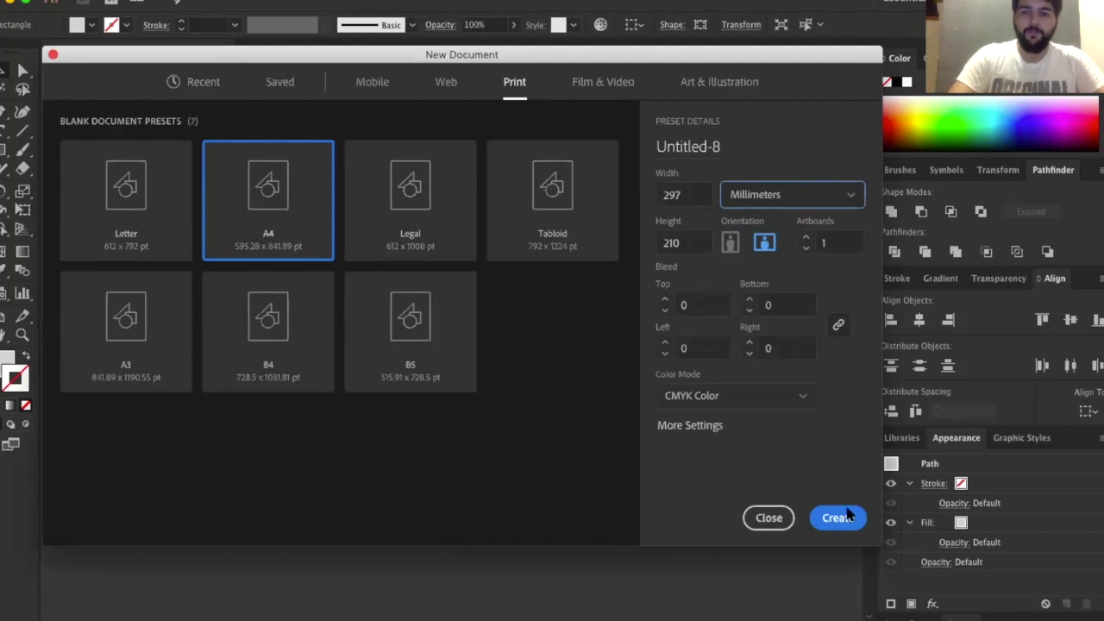
pyautogui.click(837, 517)
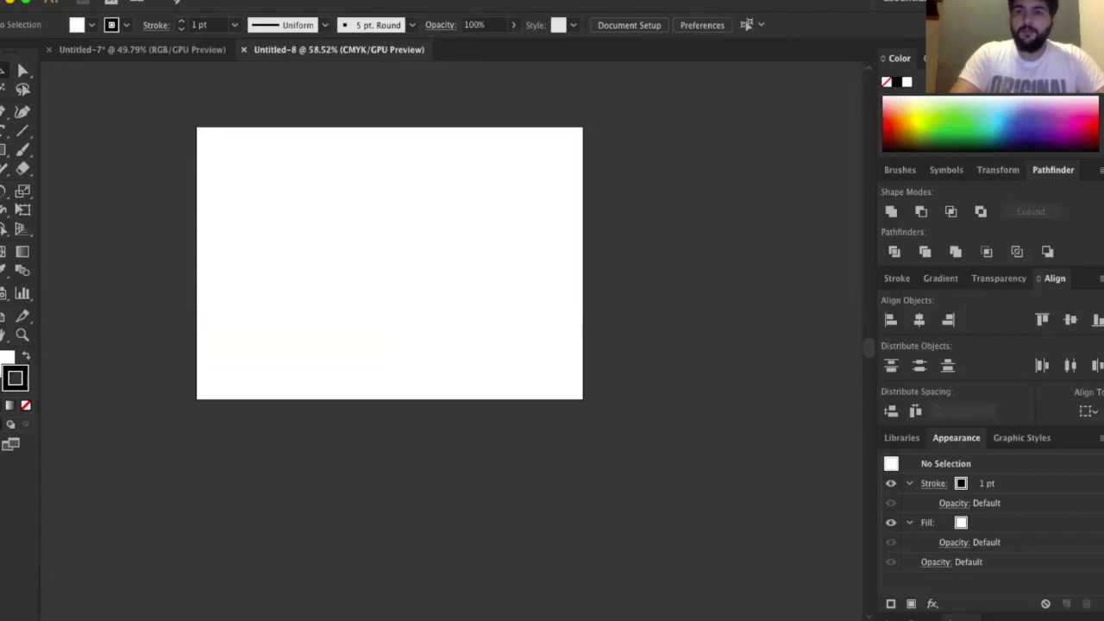
# - Add a second artboard, show rulers, and place then delete a trial vertical guide
pyautogui.click(1066, 150)
pyautogui.scroll(-2, 618, 263)
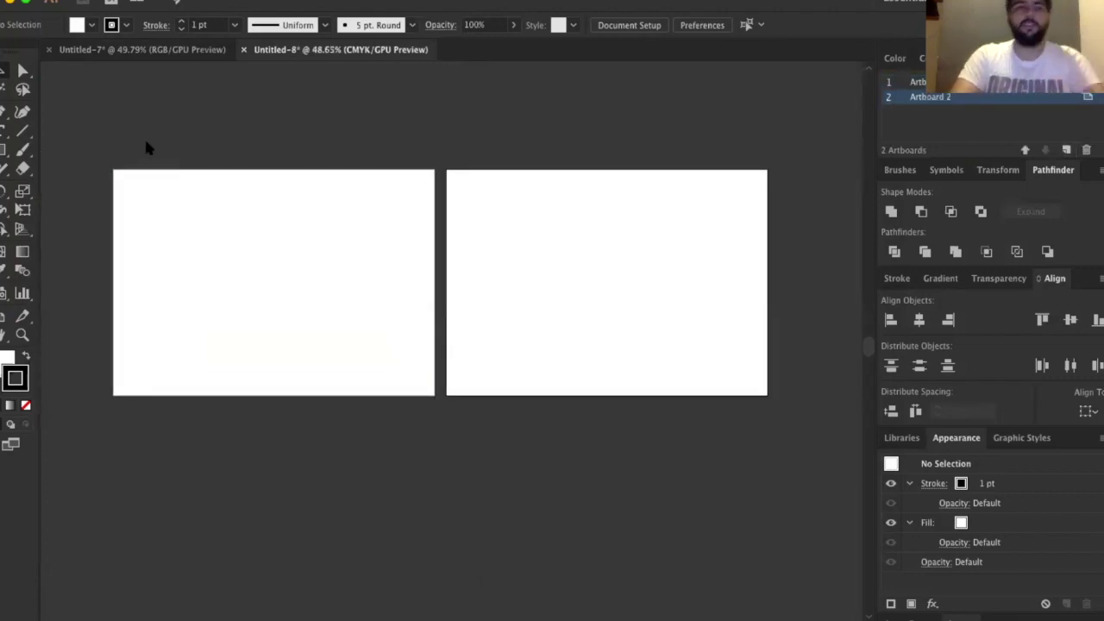
pyautogui.scroll(2, 185, 303)
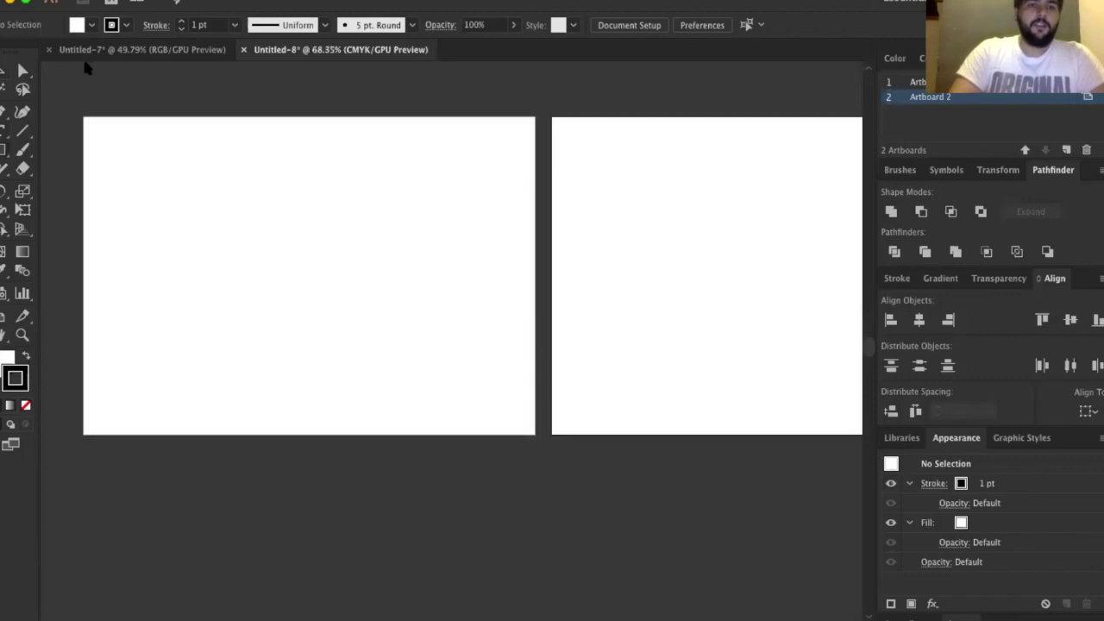
pyautogui.hscroll(-2, 31, 146)
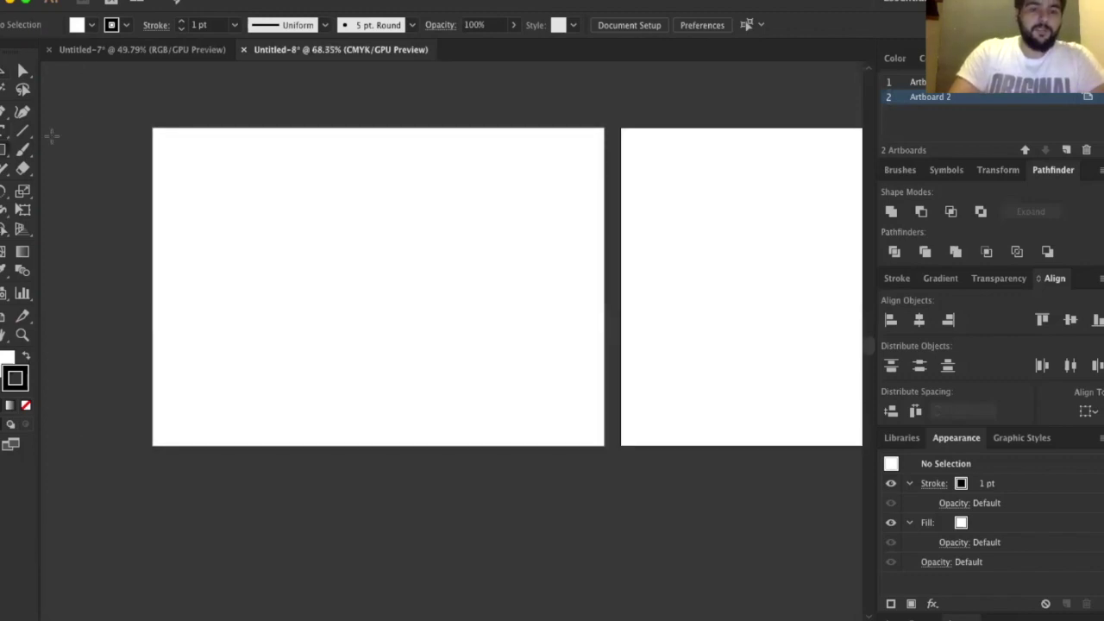
pyautogui.hotkey('ctrl', 'r')
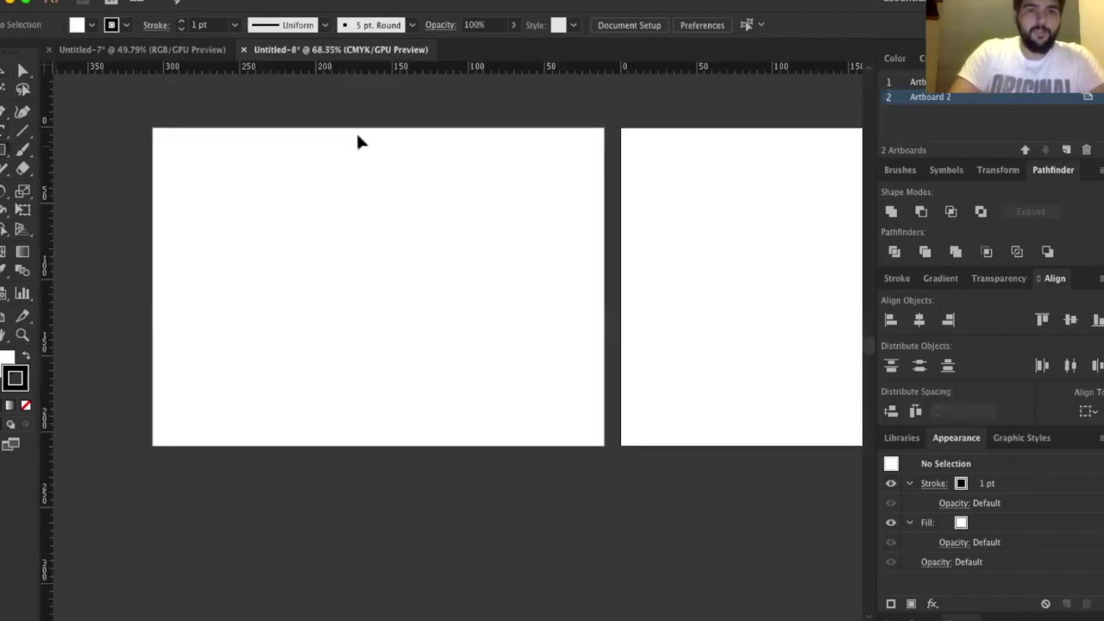
pyautogui.moveTo(381, 68); pyautogui.dragTo(380, 134)
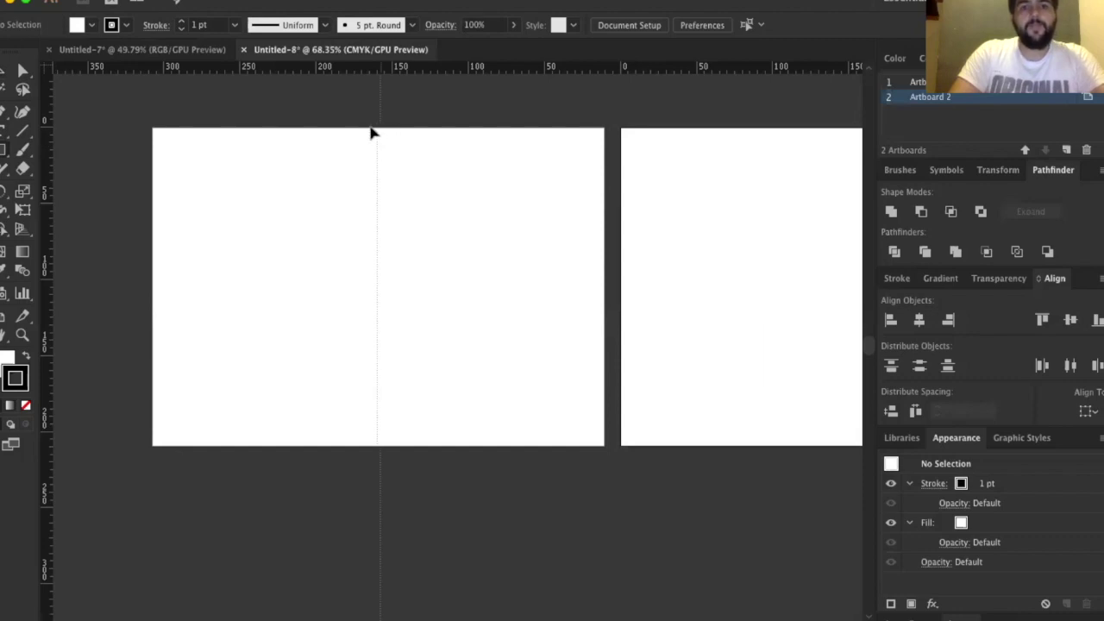
pyautogui.hotkey('ctrl', 'a')
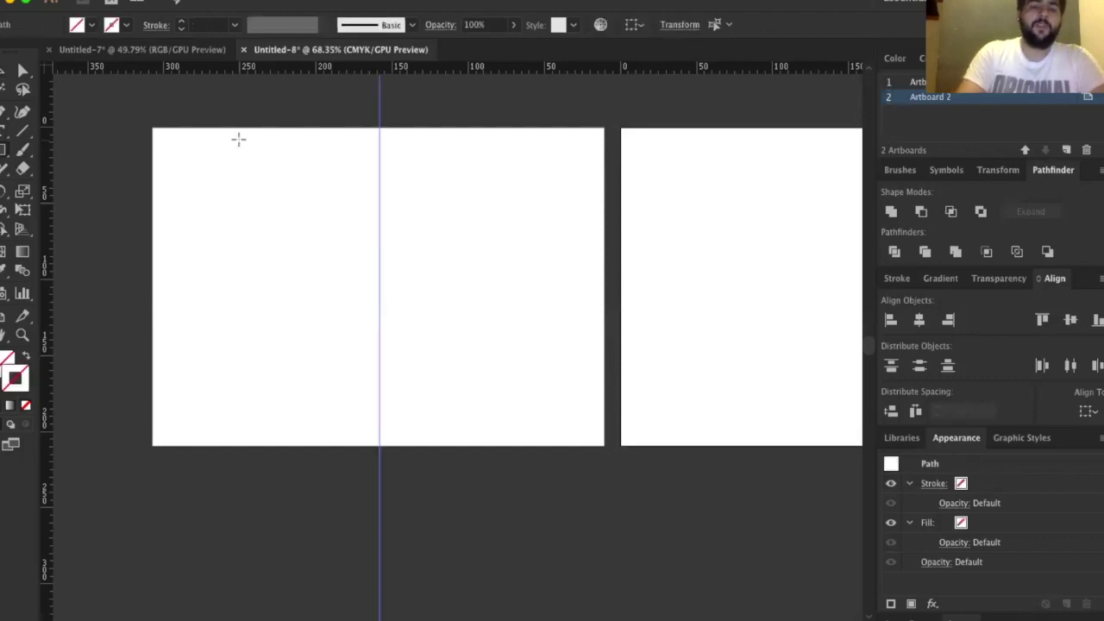
pyautogui.press('Delete')
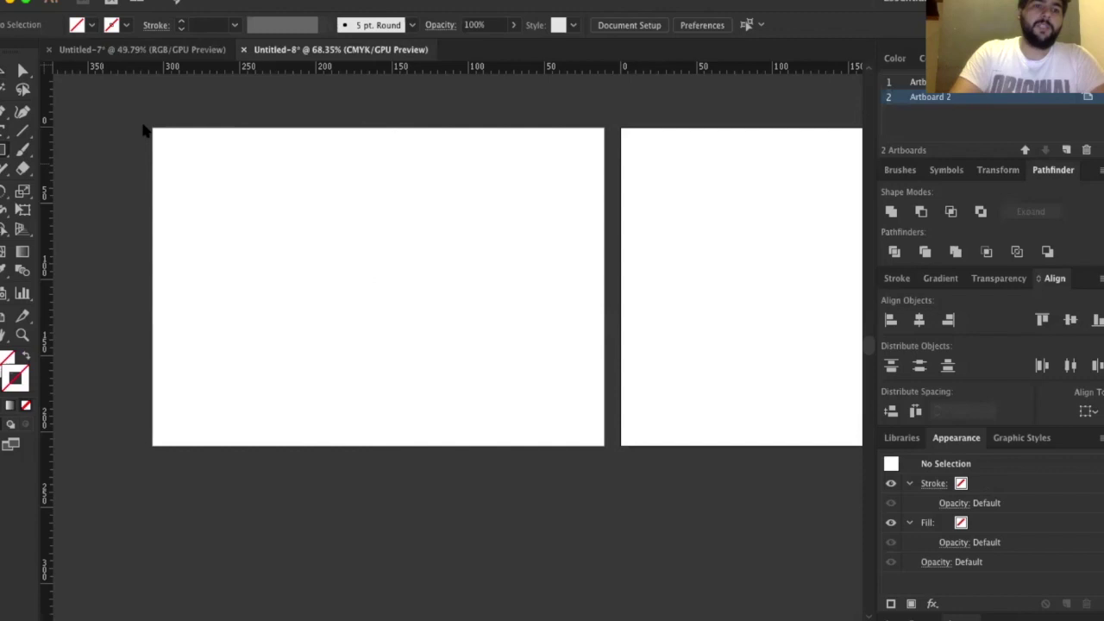
# - Draw a rectangle over the first artboard's left half and convert it into a guide
pyautogui.moveTo(153, 129)
pyautogui.mouseDown()
pyautogui.moveTo(388, 443)
pyautogui.moveTo(377, 445)
pyautogui.mouseUp()
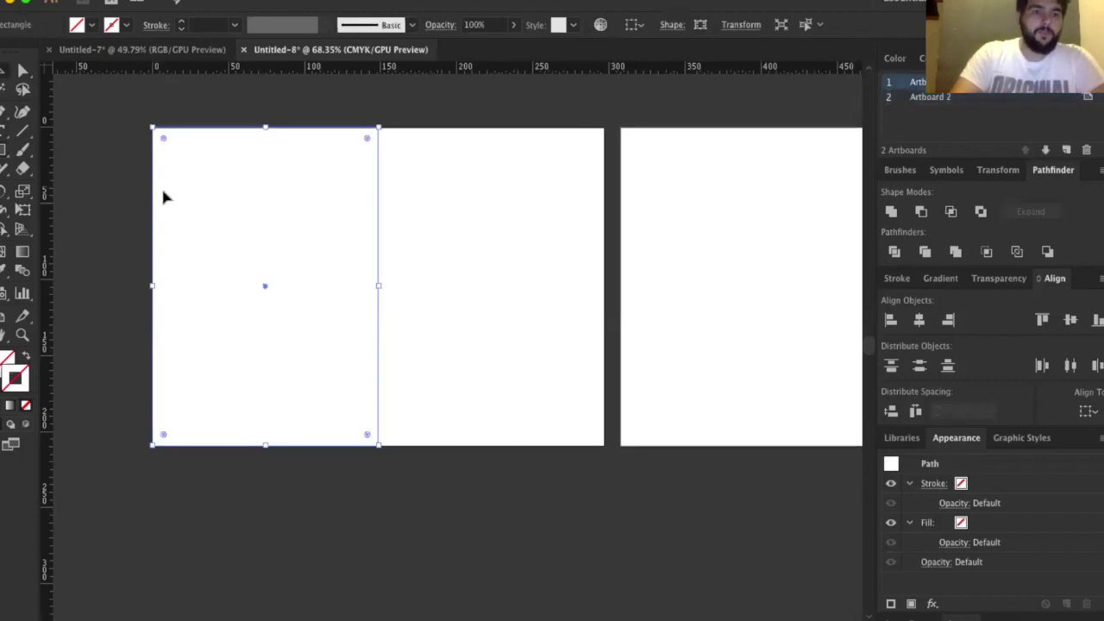
pyautogui.hotkey('ctrl', '5')
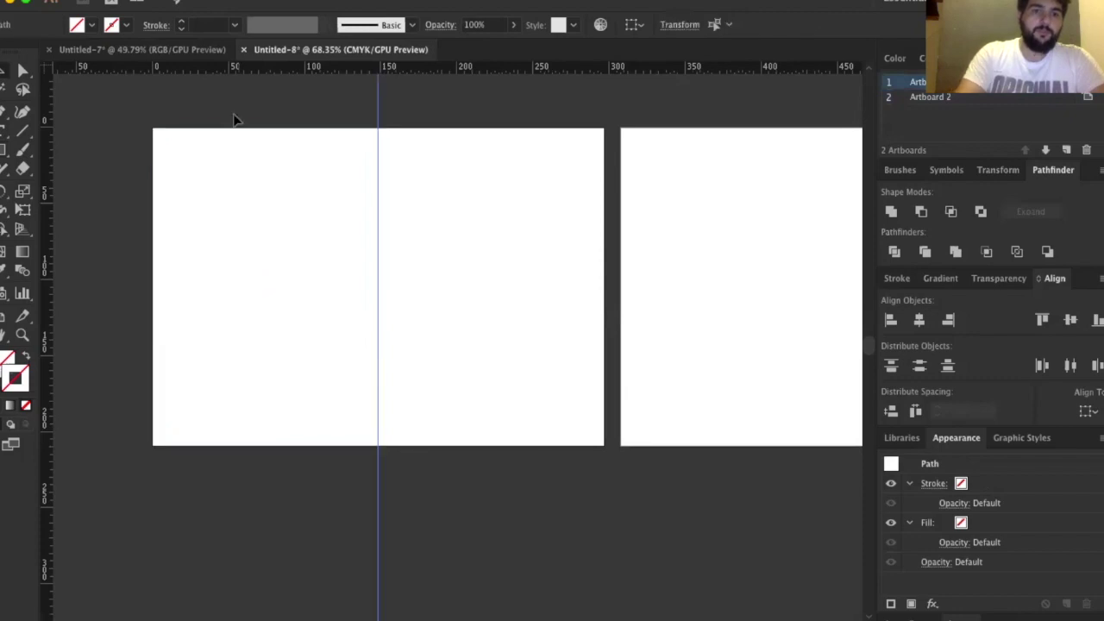
pyautogui.click(171, 225)
pyautogui.hscroll(3, 170, 224)
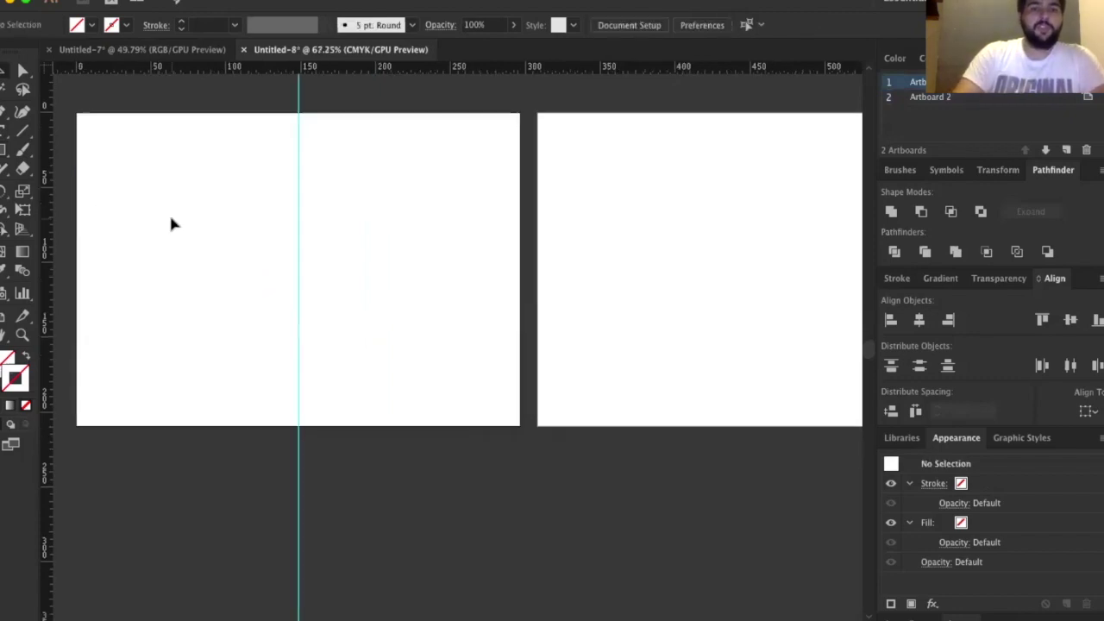
pyautogui.scroll(2, 154, 252)
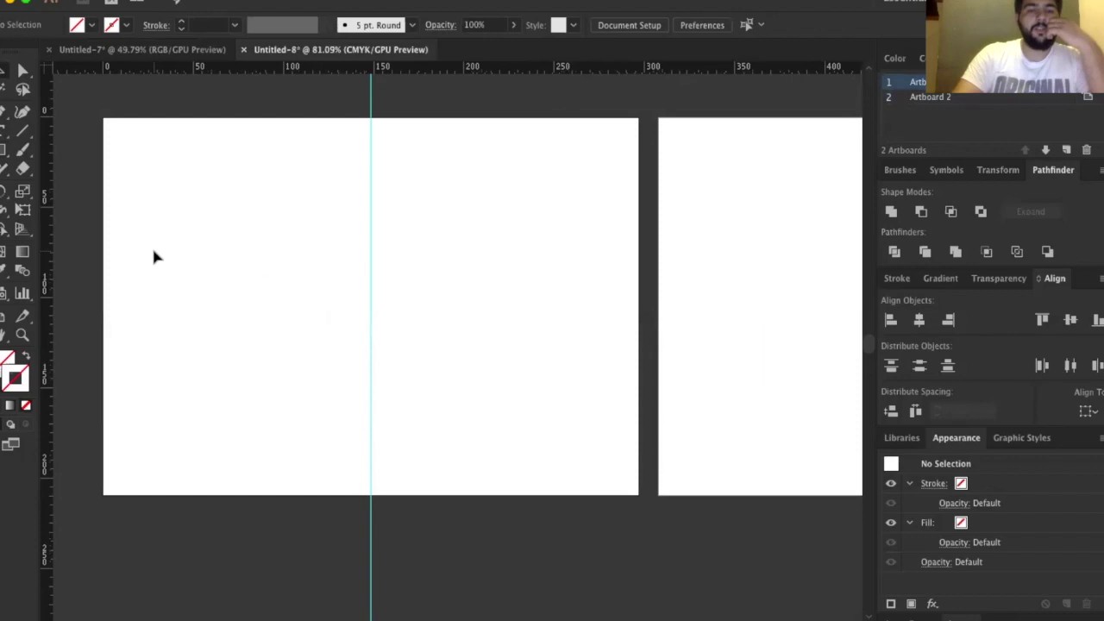
pyautogui.scroll(2, 154, 256)
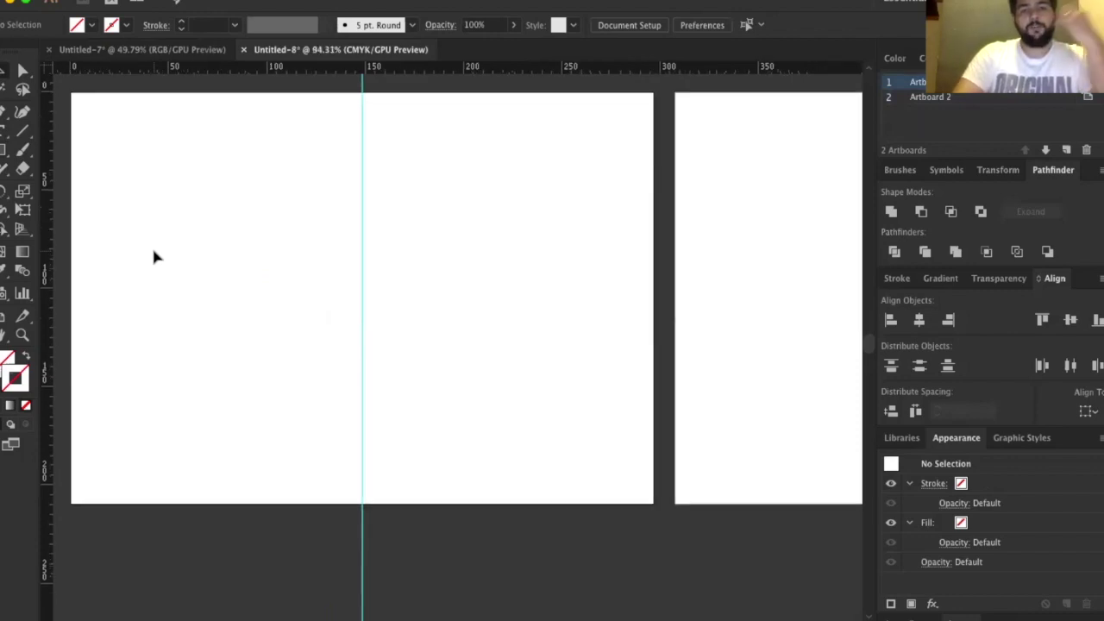
pyautogui.scroll(-1, 154, 256)
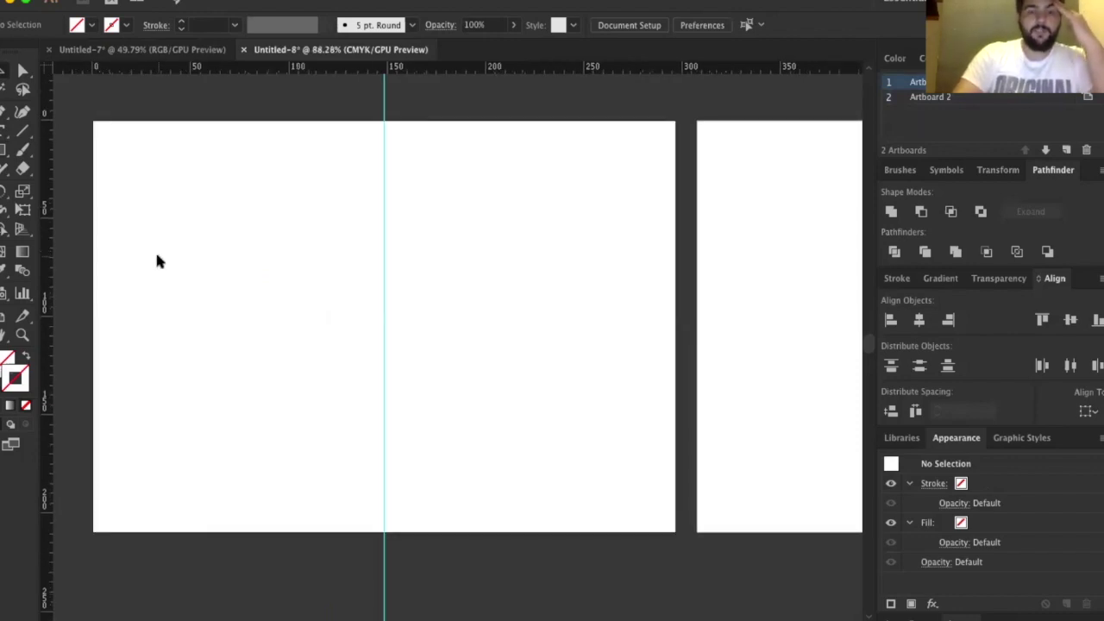
pyautogui.scroll(1, 110, 172)
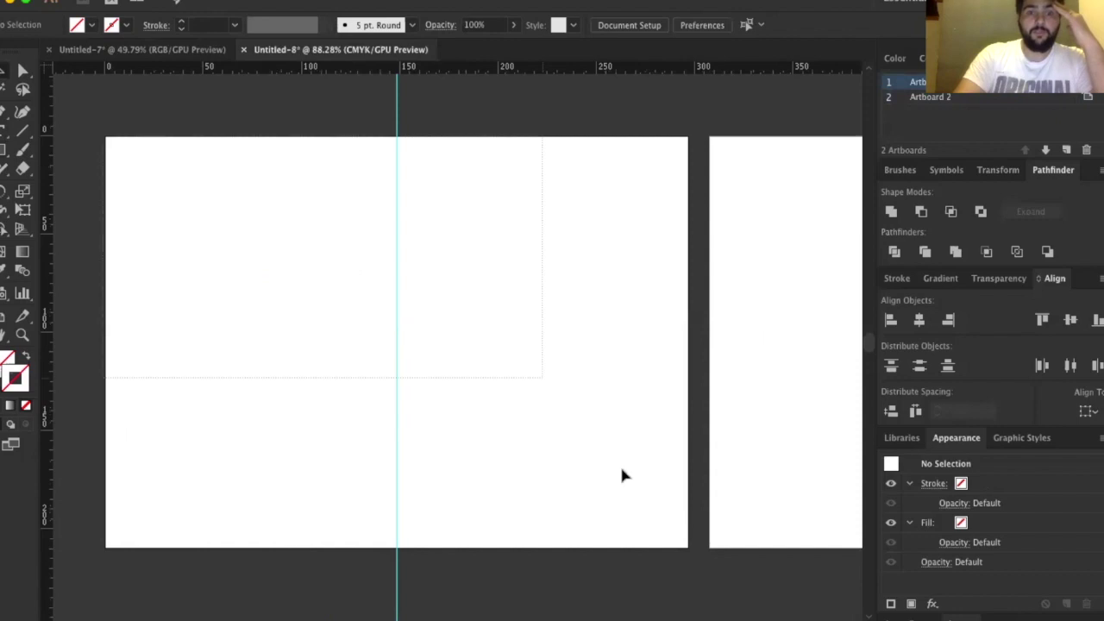
# - Hide the dotted print-tiling boundary and clear the selection
pyautogui.hotkey('ctrl', 'a')
pyautogui.click(557, 532)
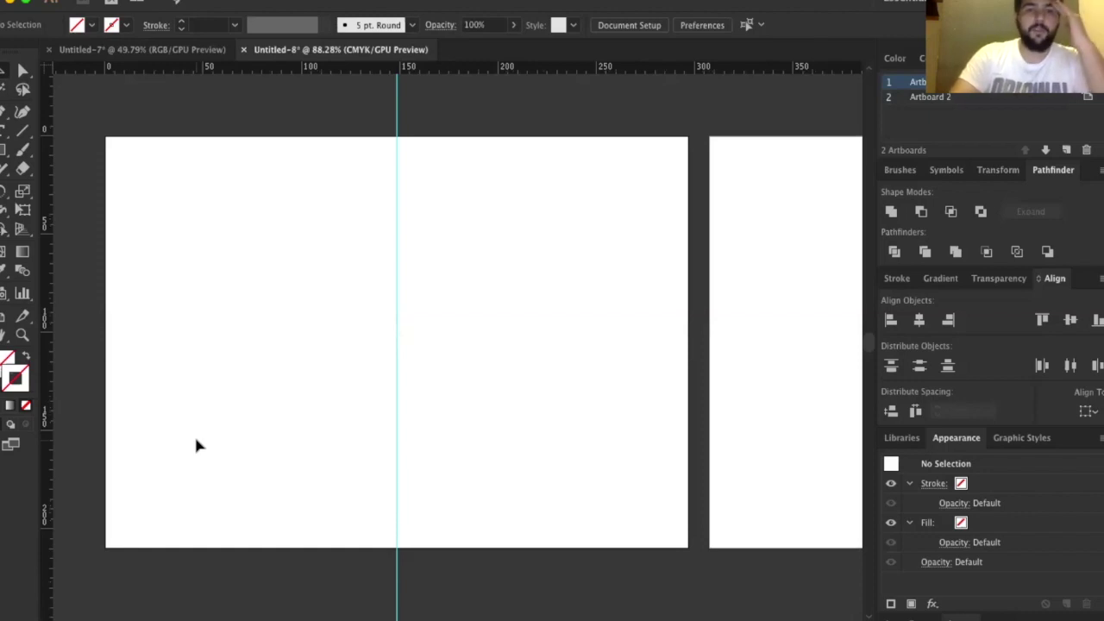
pyautogui.scroll(-1, 194, 445)
pyautogui.hscroll(-1, 194, 445)
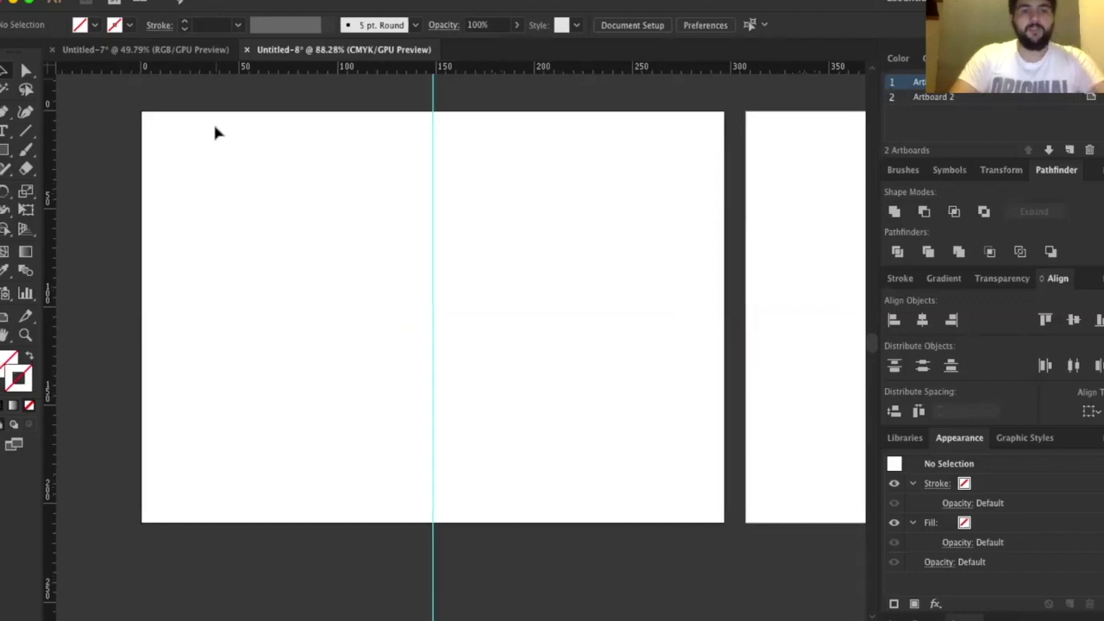
# - Type 'QAN VER' on the left panel and scale it to about 84 pt
pyautogui.click(5, 130)
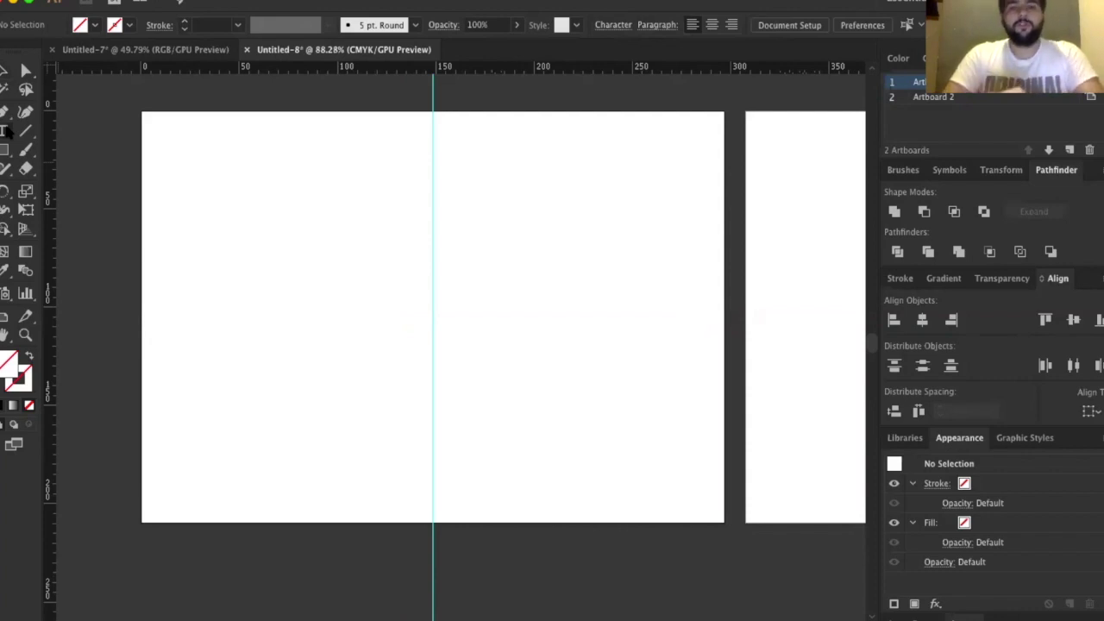
pyautogui.click(5, 129)
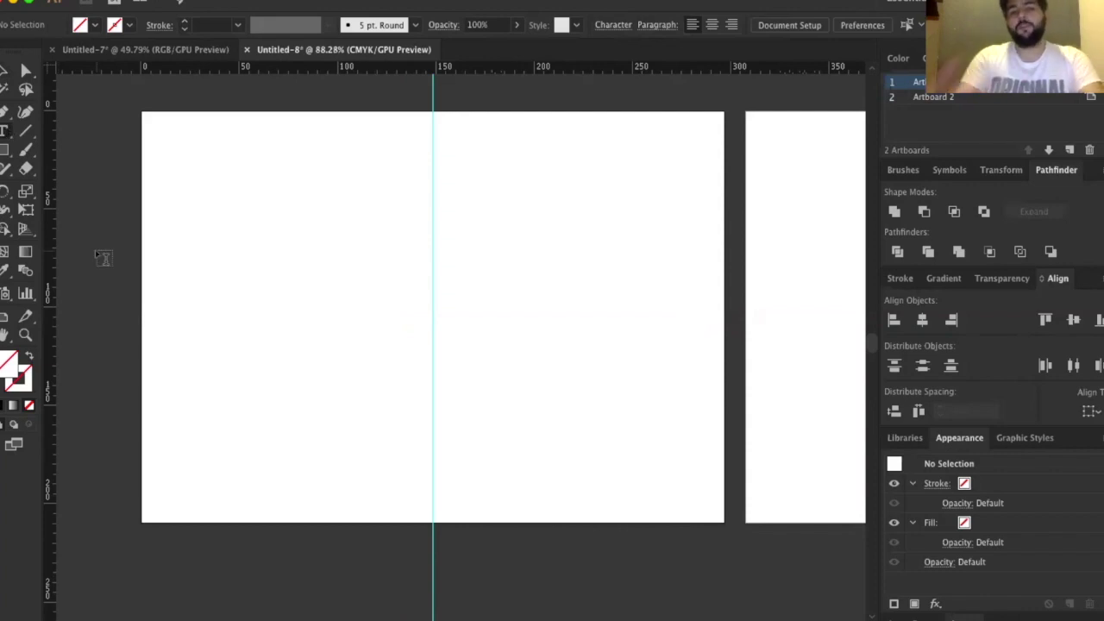
pyautogui.click(101, 255)
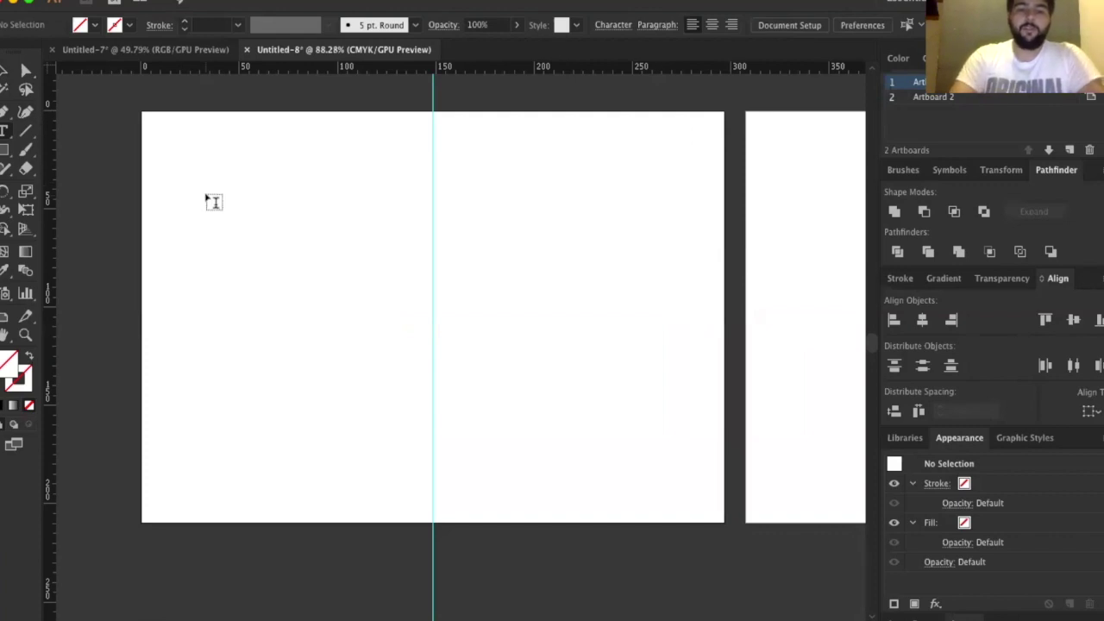
pyautogui.click(214, 200)
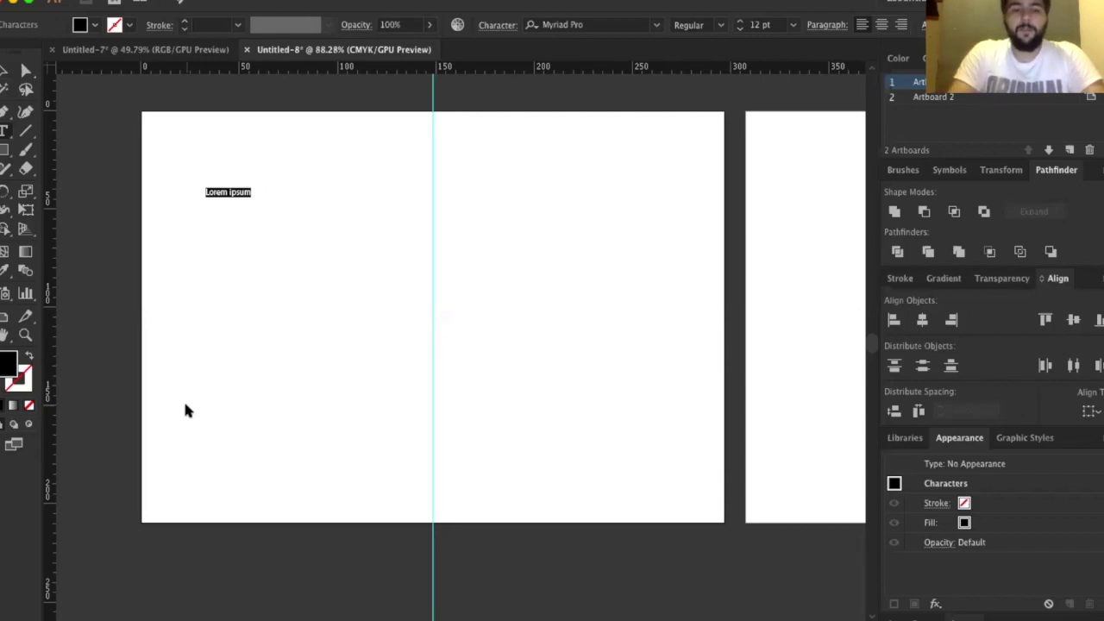
pyautogui.write('QAN')
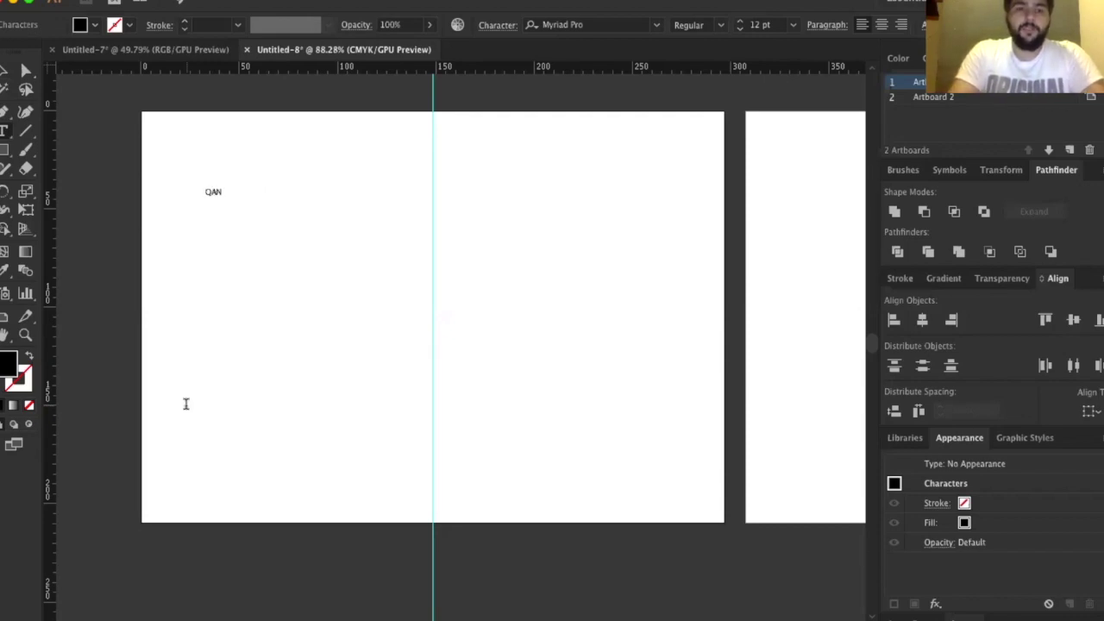
pyautogui.write('R')
pyautogui.press('Escape')
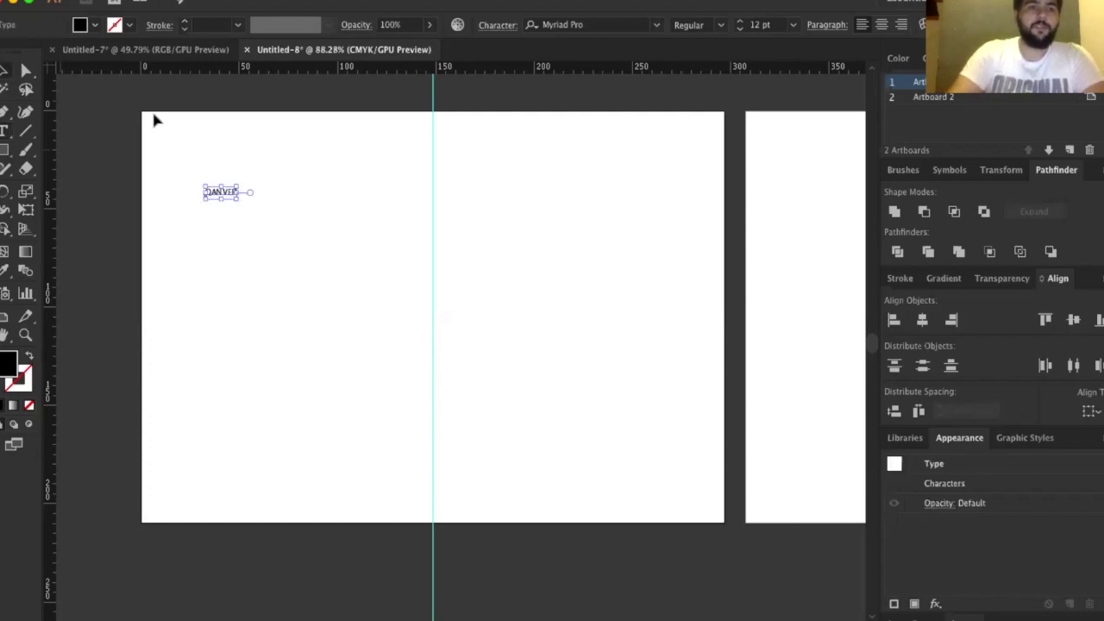
pyautogui.moveTo(239, 197)
pyautogui.mouseDown()
pyautogui.moveTo(421, 261)
pyautogui.moveTo(368, 292)
pyautogui.mouseUp()
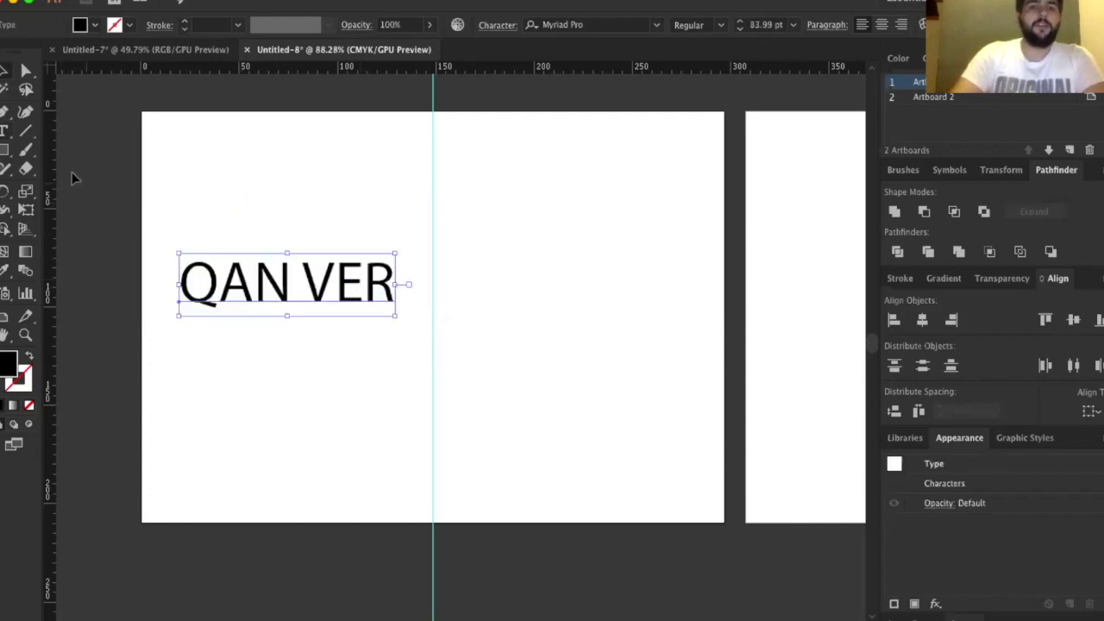
# - Add 'YAŞAT' as a second line below QAN VER, correcting typos along the way
pyautogui.press('t')
pyautogui.click(392, 289)
pyautogui.press('Return')
pyautogui.write('YI')
pyautogui.press('BackSpace')
pyautogui.write('A>A')
pyautogui.press('BackSpace')
pyautogui.press('BackSpace')
pyautogui.write('>A')
pyautogui.press('BackSpace')
pyautogui.press('BackSpace')
pyautogui.write('ŞAT')
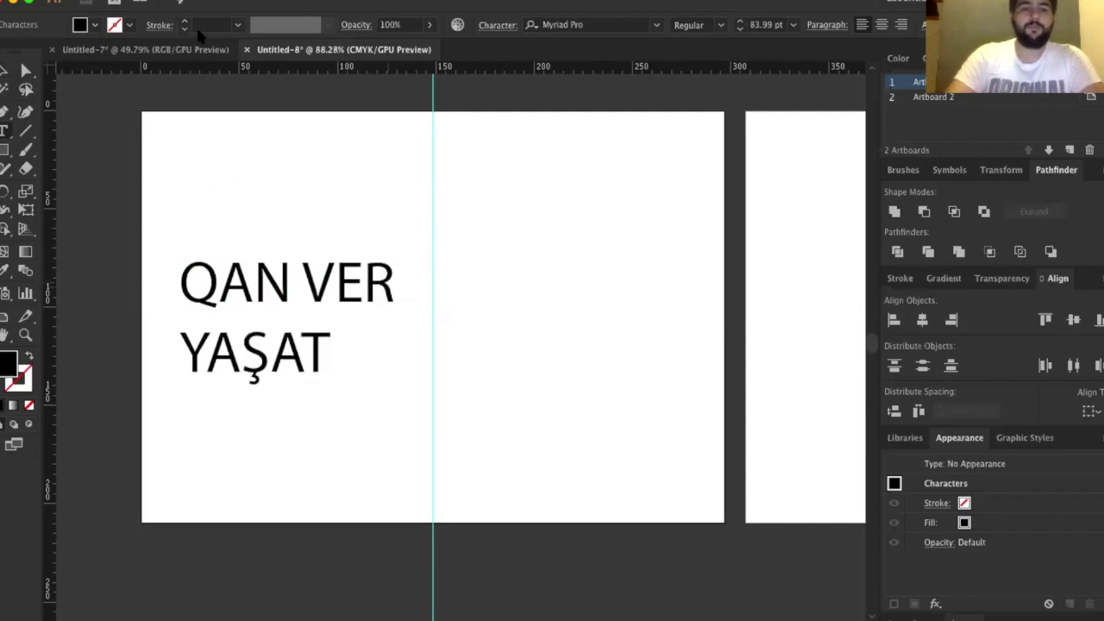
pyautogui.click(35, 74)
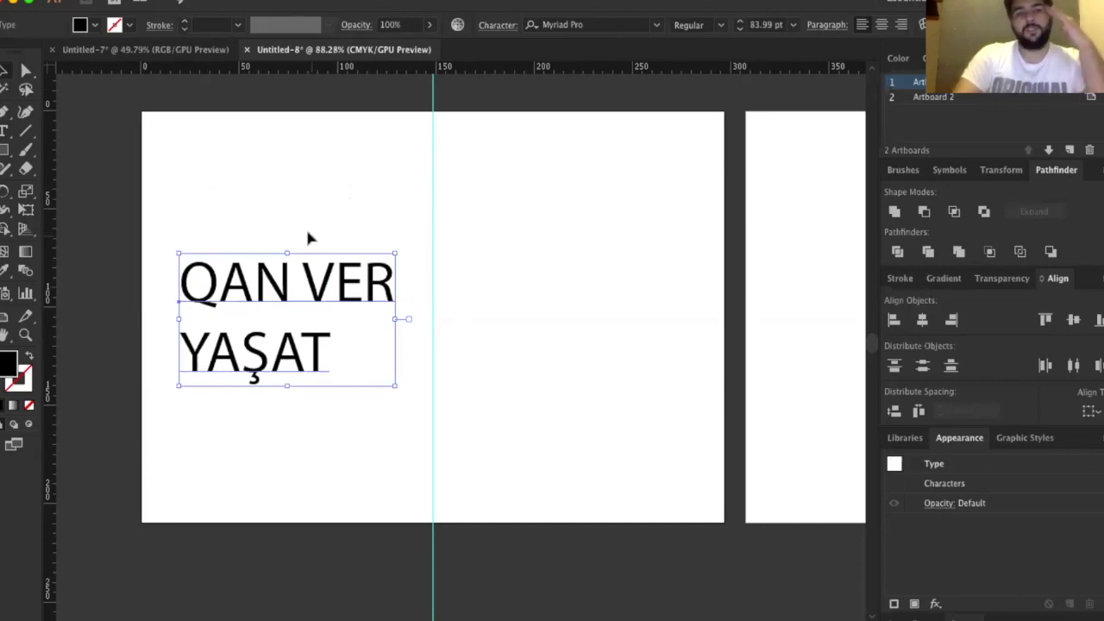
# - Move the heading to the top-left of the left panel and nudge it slightly upward
pyautogui.click(369, 198)
pyautogui.click(302, 289)
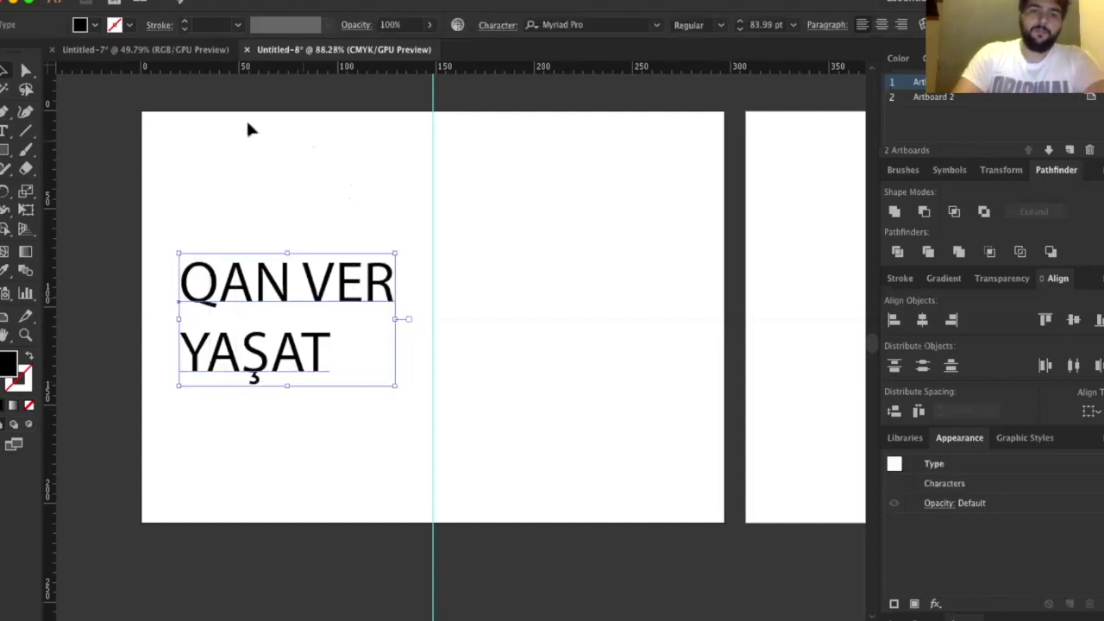
pyautogui.hotkey('ctrl', 'z')
pyautogui.moveTo(288, 345); pyautogui.dragTo(308, 189)
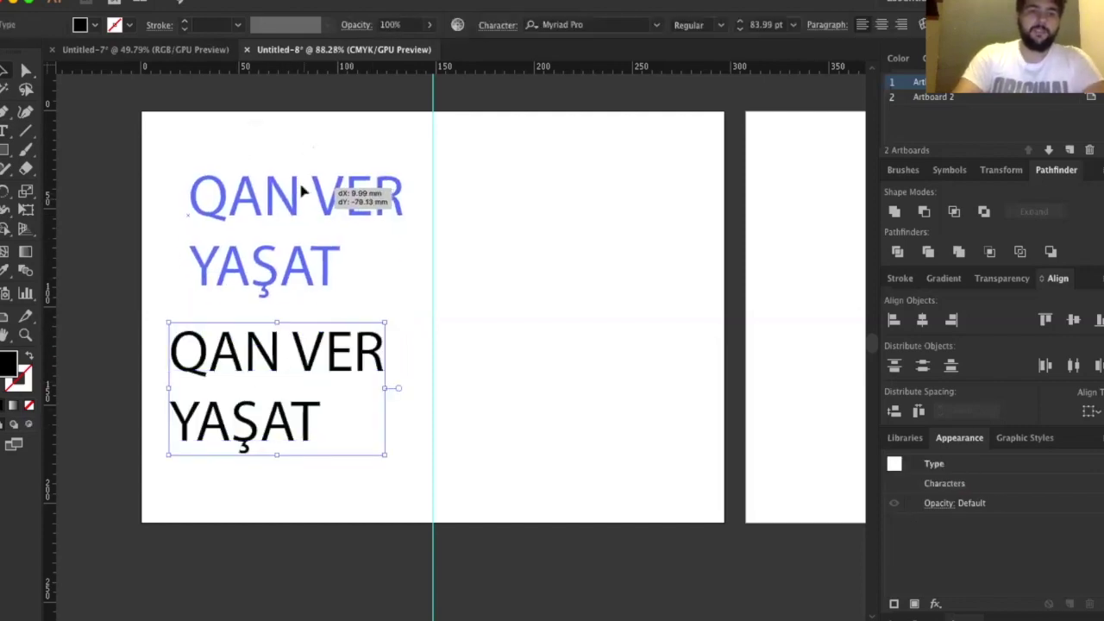
pyautogui.moveTo(294, 269); pyautogui.dragTo(310, 437)
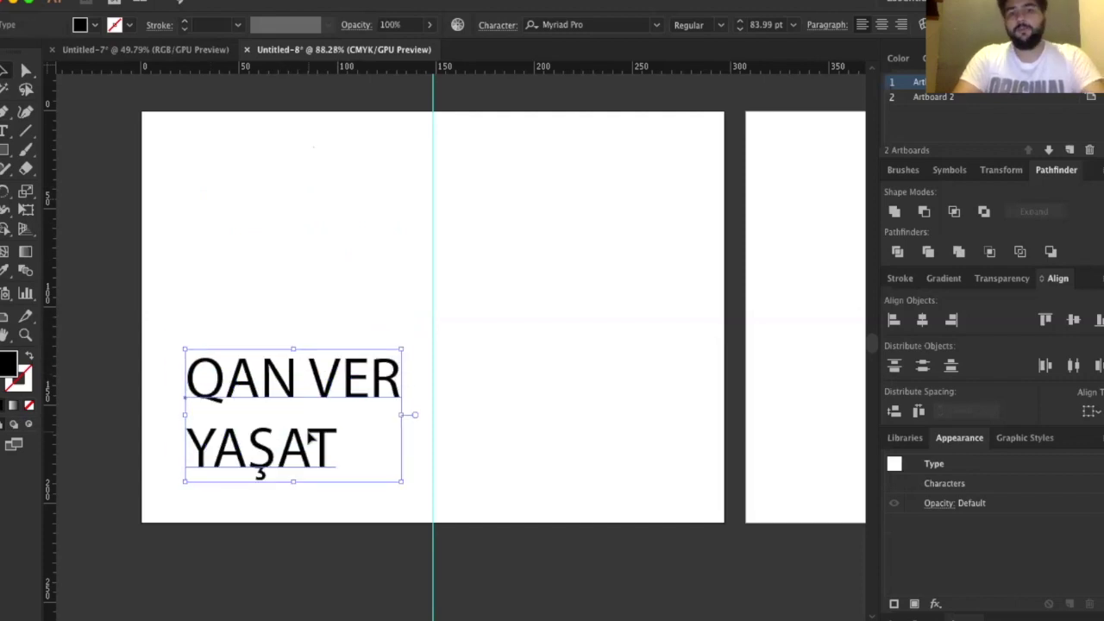
pyautogui.moveTo(309, 440); pyautogui.dragTo(297, 295)
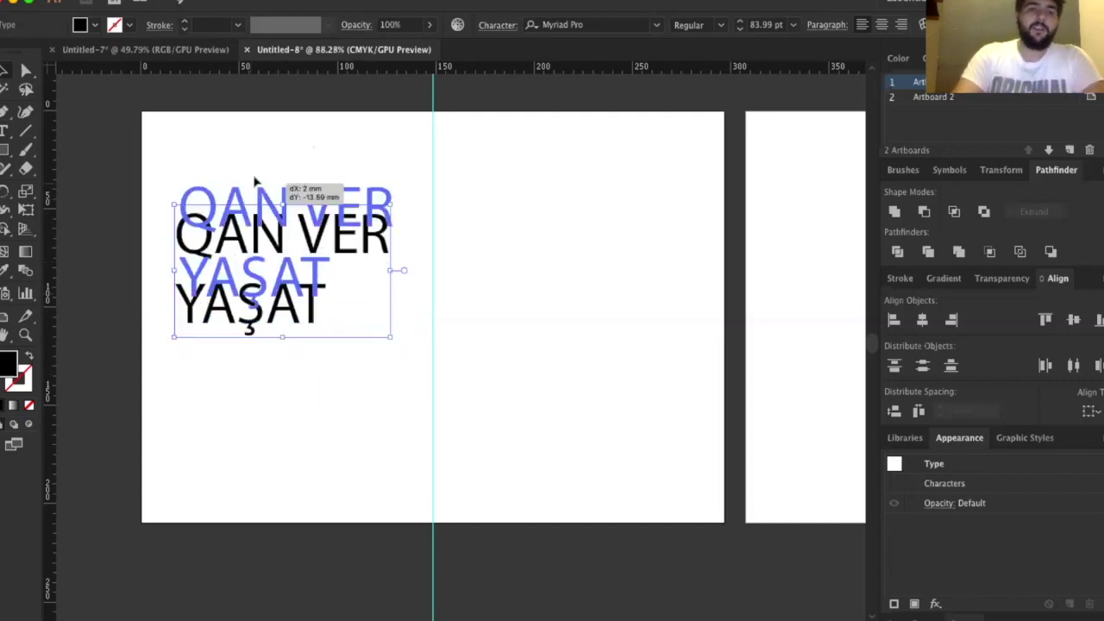
pyautogui.moveTo(251, 214); pyautogui.dragTo(256, 182)
pyautogui.click(278, 152)
pyautogui.click(217, 297)
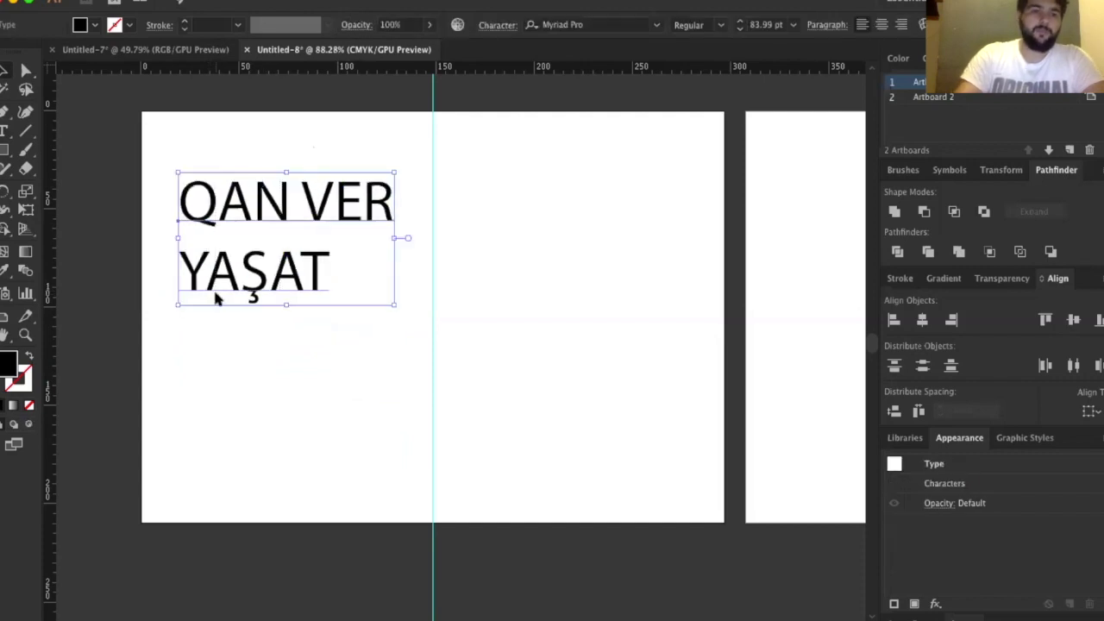
pyautogui.hotkey('shift', 'Up')
pyautogui.hotkey('shift', 'Up')
# - Tighten the heading's leading to 85 pt in the Character settings
pyautogui.click(499, 25)
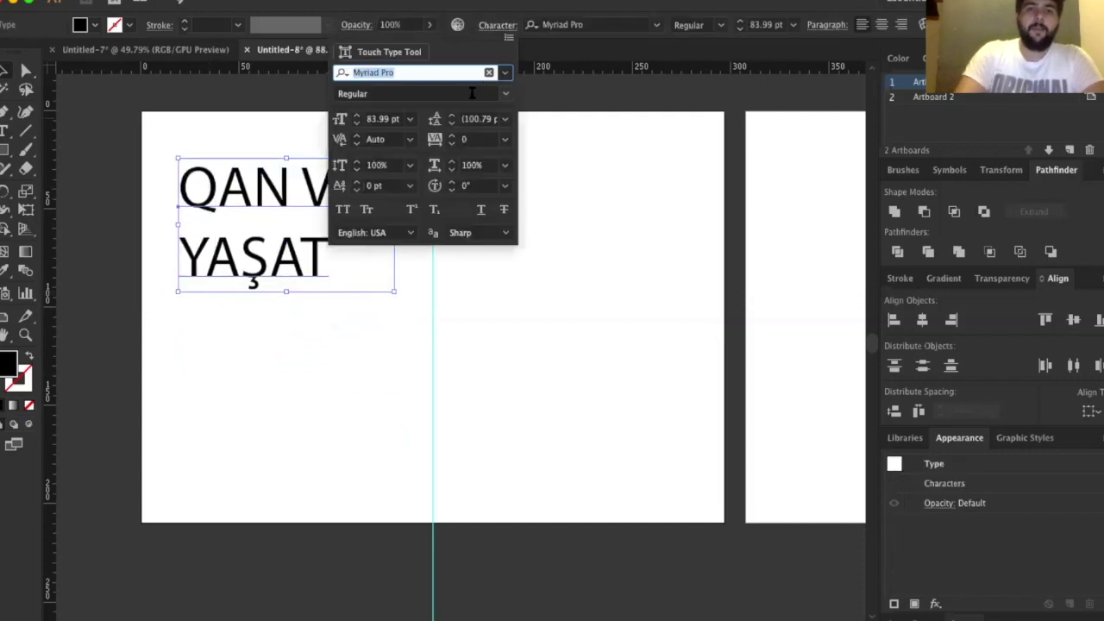
pyautogui.click(449, 126)
pyautogui.click(450, 127)
pyautogui.click(449, 126)
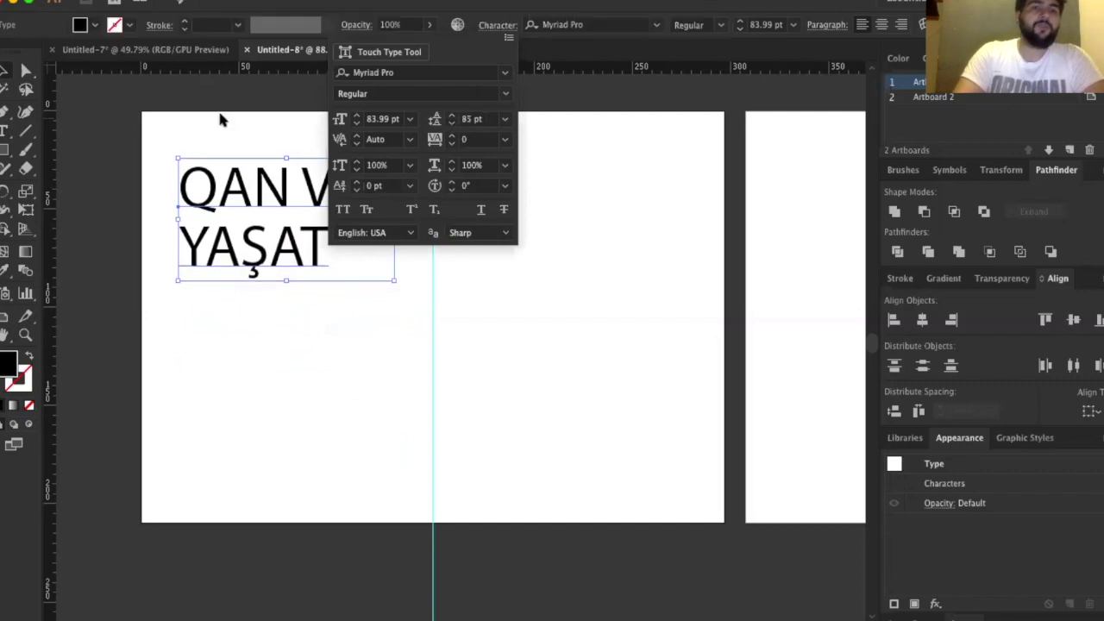
pyautogui.click(308, 141)
pyautogui.moveTo(308, 140); pyautogui.dragTo(244, 291)
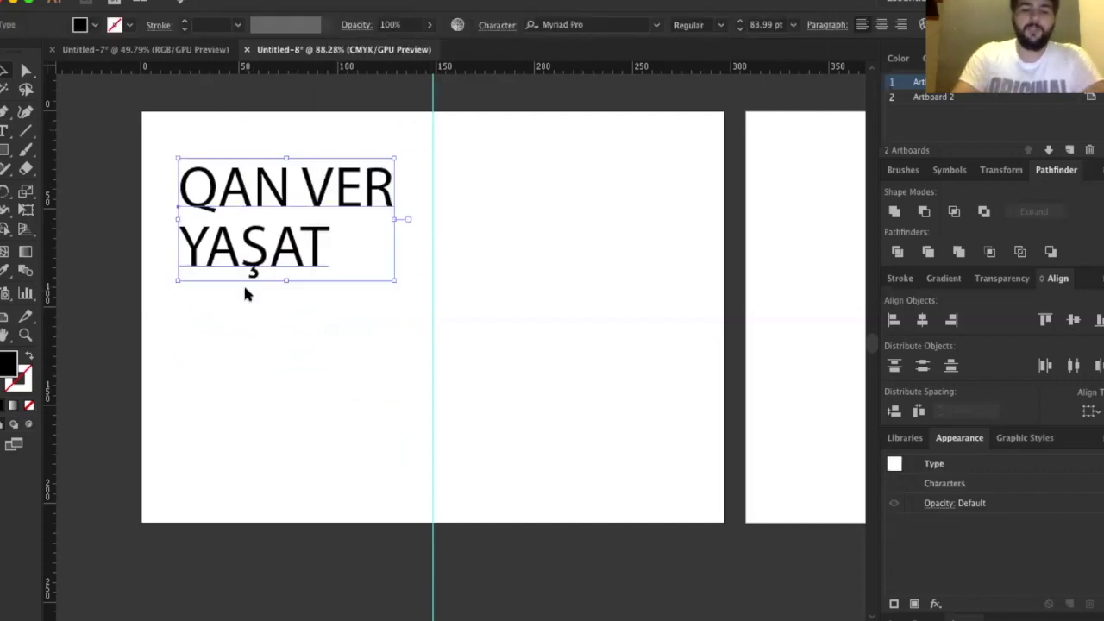
pyautogui.click(301, 123)
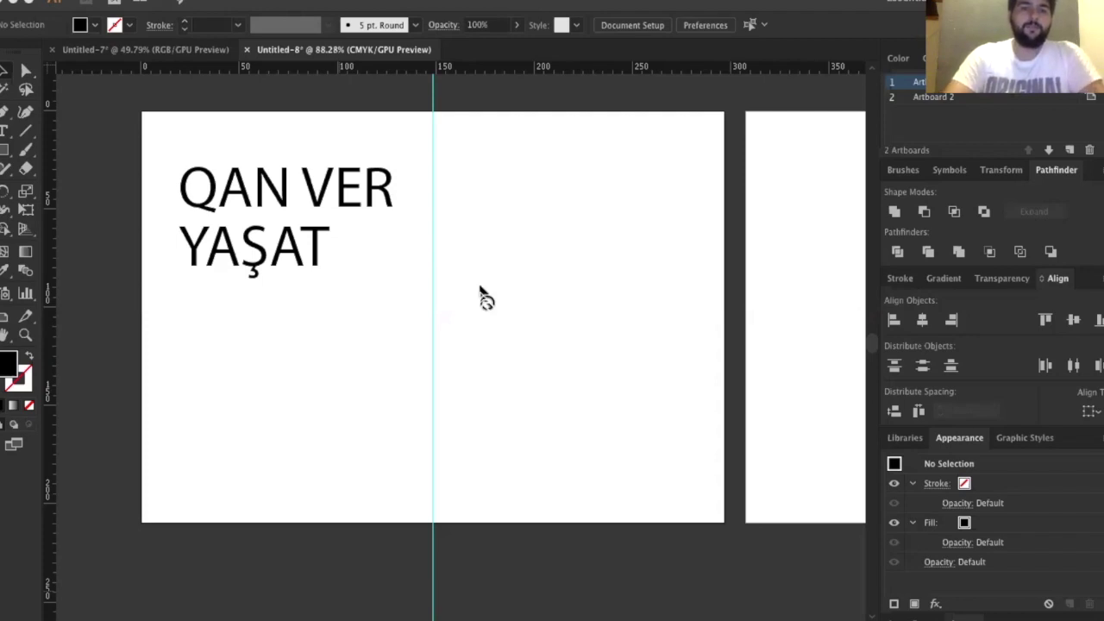
pyautogui.click(347, 362)
pyautogui.moveTo(352, 249); pyautogui.dragTo(354, 176)
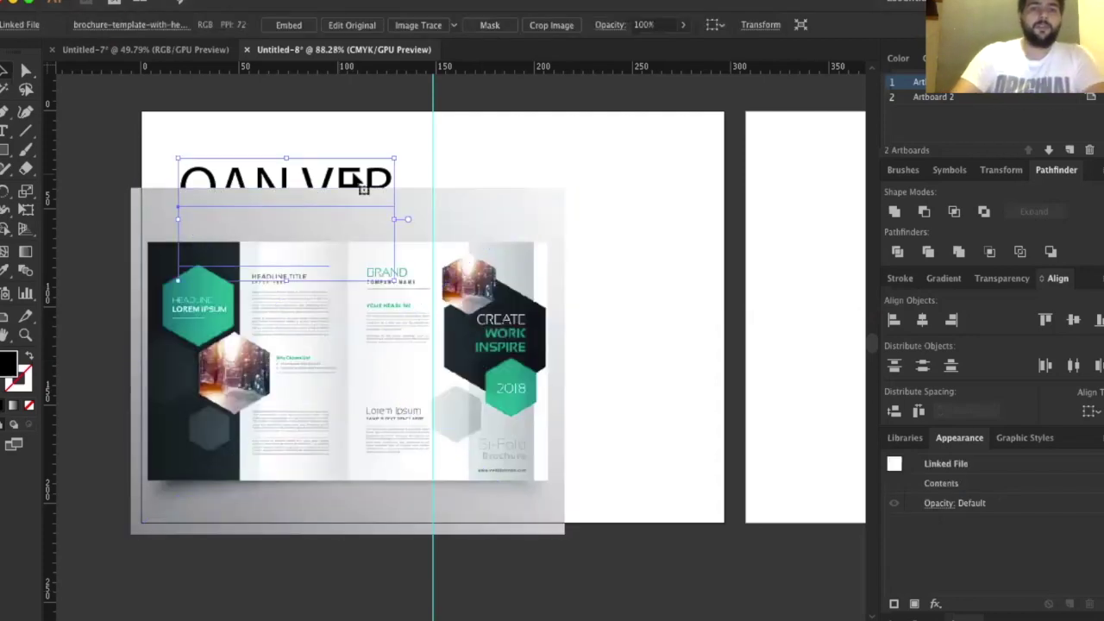
pyautogui.press('Delete')
pyautogui.scroll(5, 334, 379)
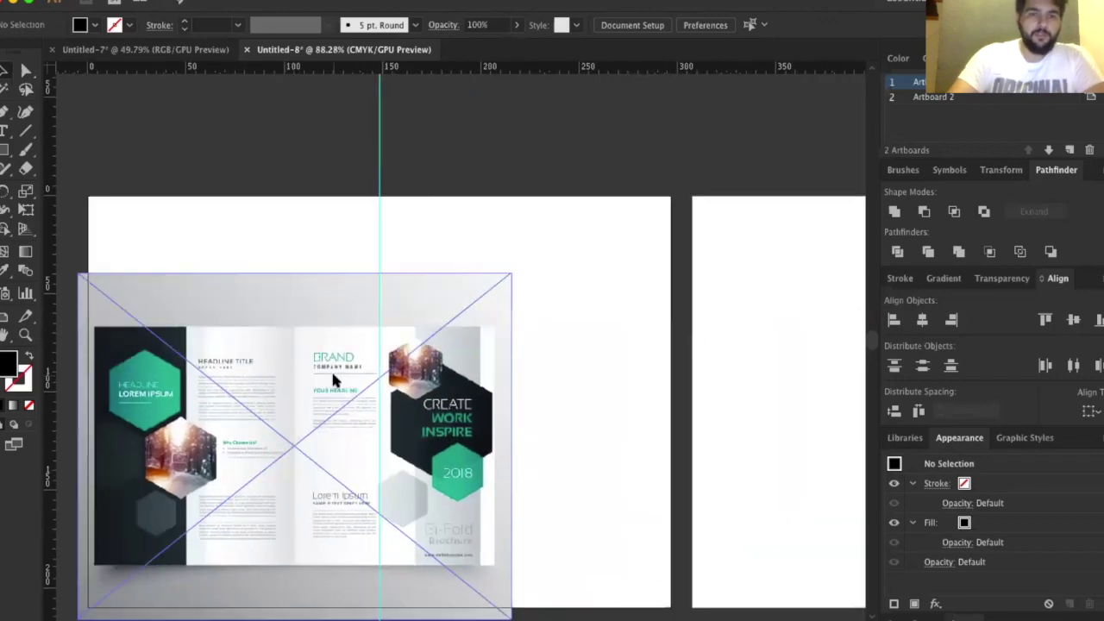
pyautogui.moveTo(332, 382); pyautogui.dragTo(343, 155)
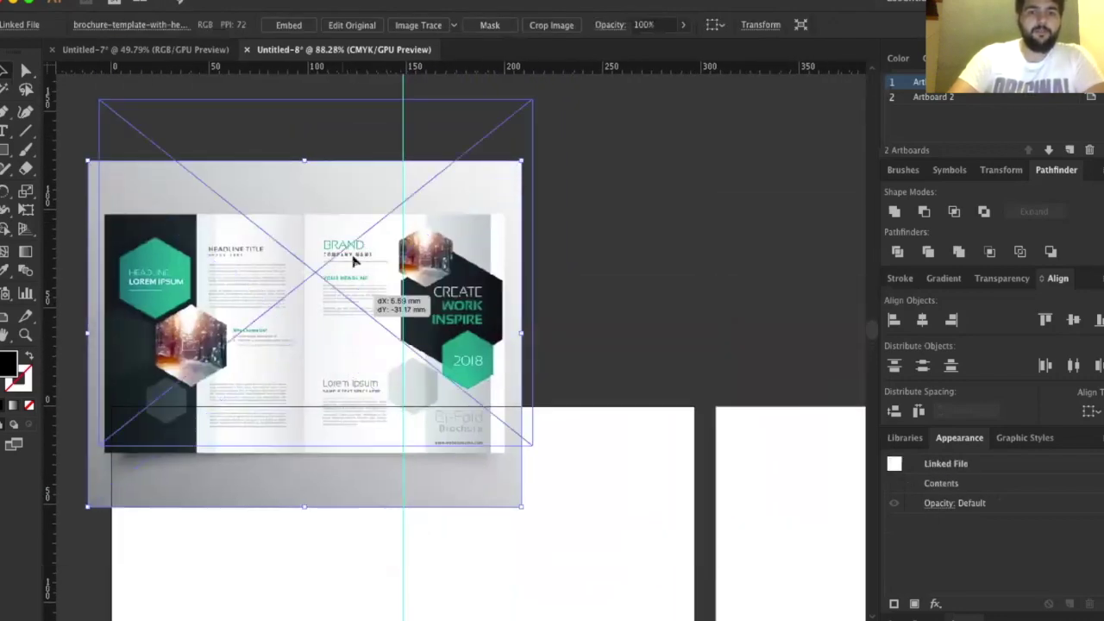
pyautogui.moveTo(343, 155); pyautogui.dragTo(359, 255)
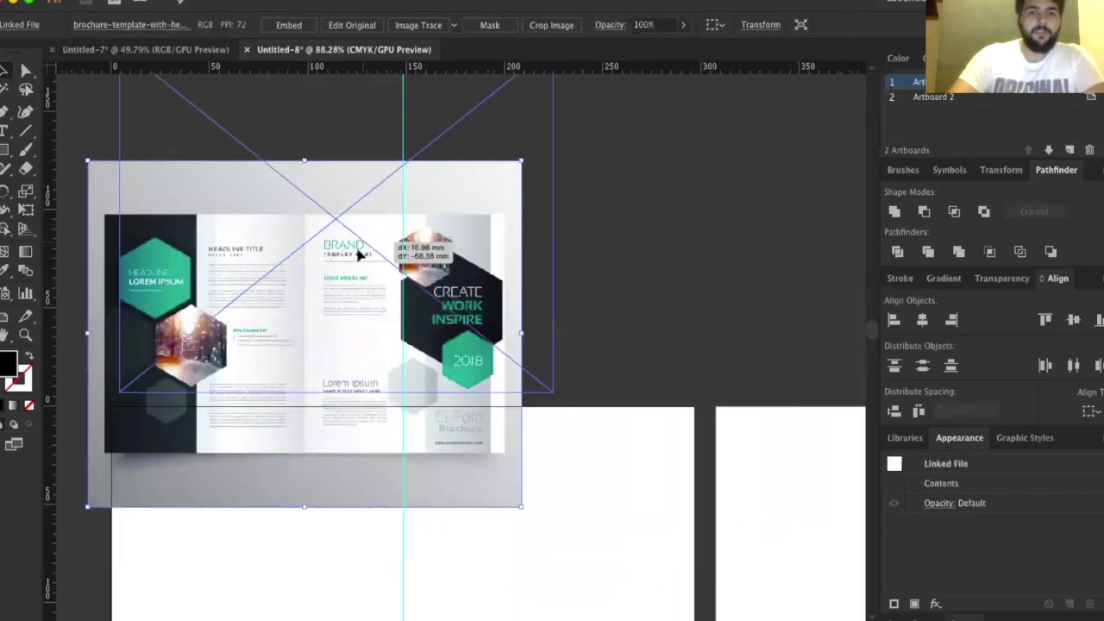
pyautogui.scroll(-2, 357, 245)
pyautogui.scroll(-2, 356, 245)
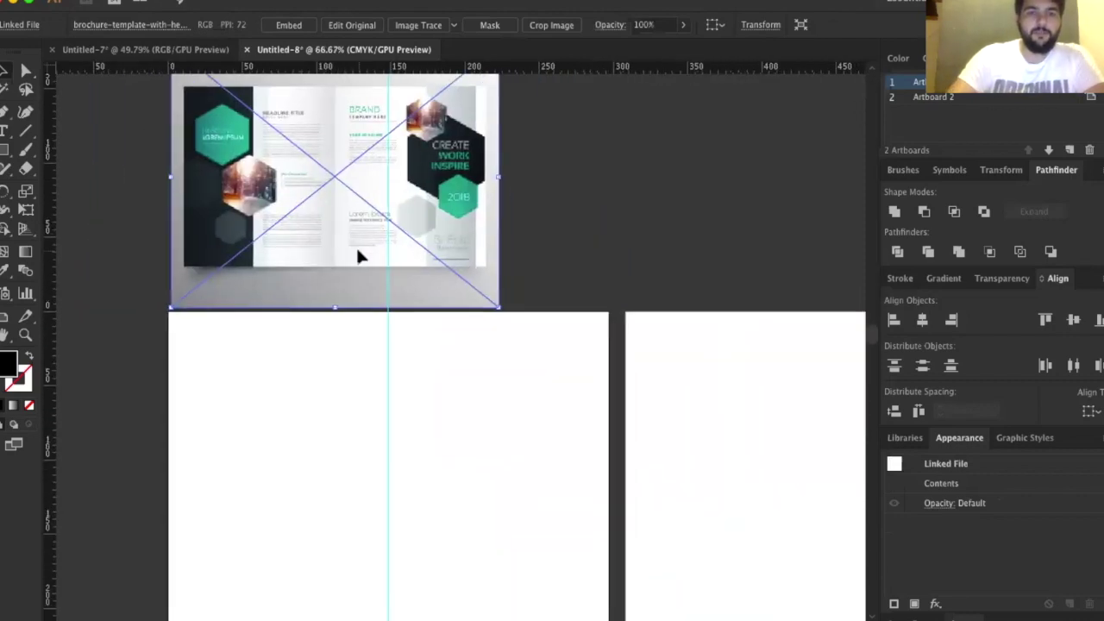
pyautogui.scroll(-1, 362, 251)
pyautogui.scroll(1, 370, 256)
pyautogui.hotkey('ctrl', 'shift', 'a')
pyautogui.scroll(1, 417, 217)
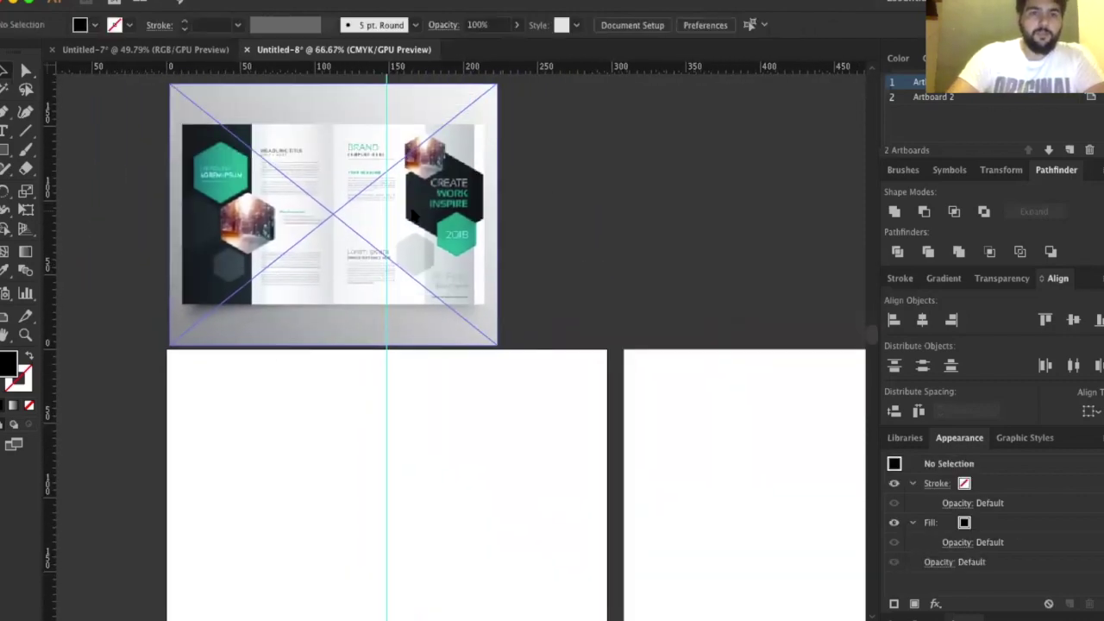
pyautogui.scroll(-1, 413, 214)
pyautogui.hscroll(-1, 413, 213)
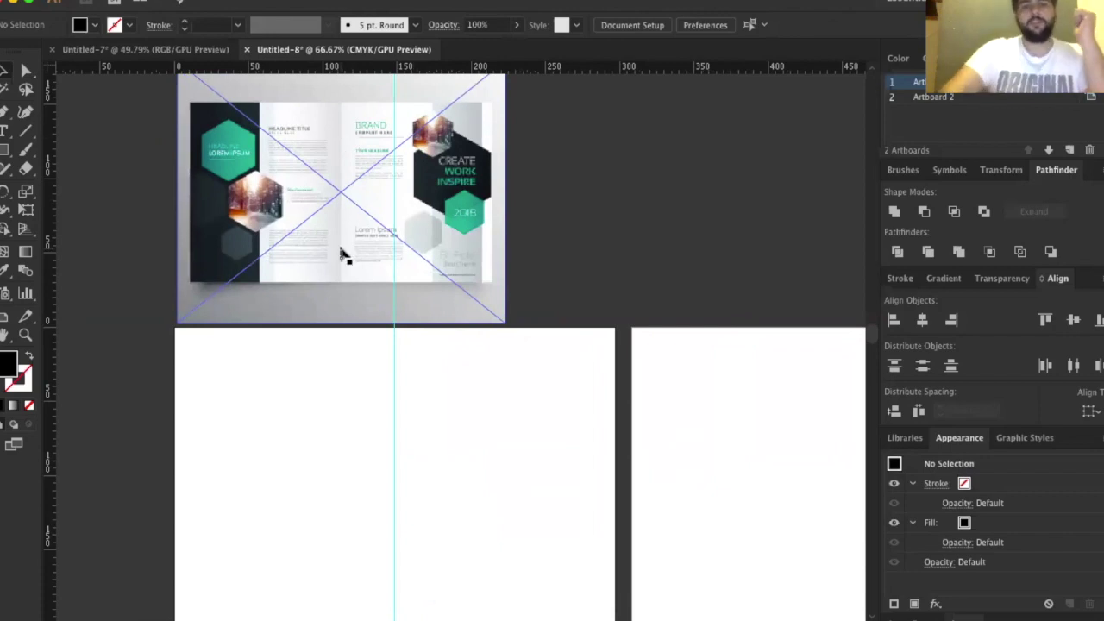
pyautogui.scroll(-2, 261, 241)
pyautogui.scroll(1, 260, 240)
pyautogui.scroll(1, 260, 240)
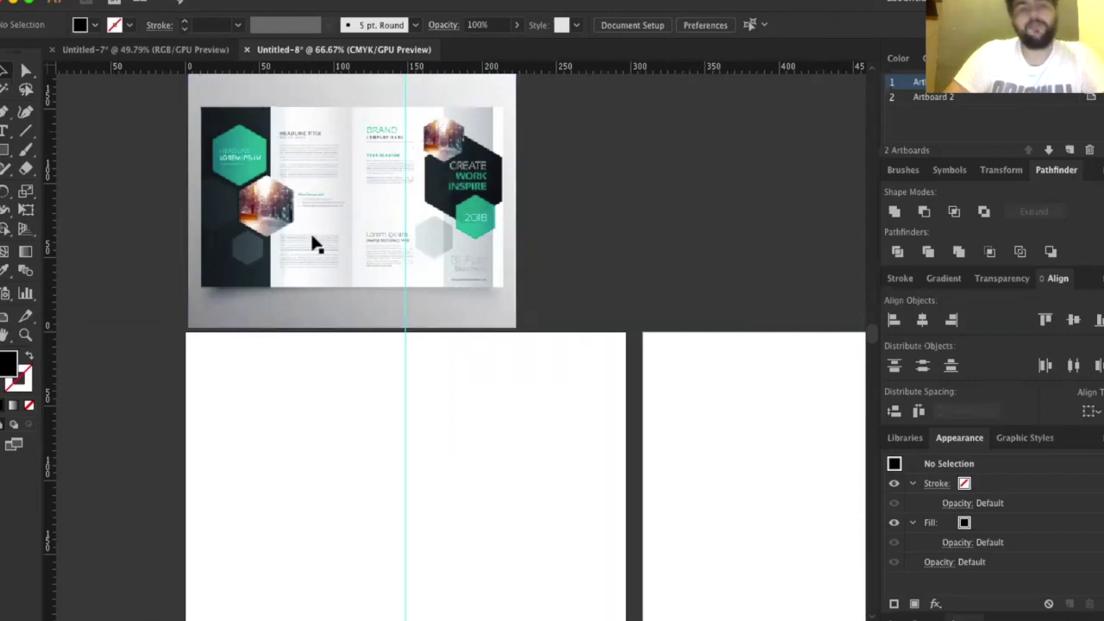
pyautogui.scroll(-3, 254, 240)
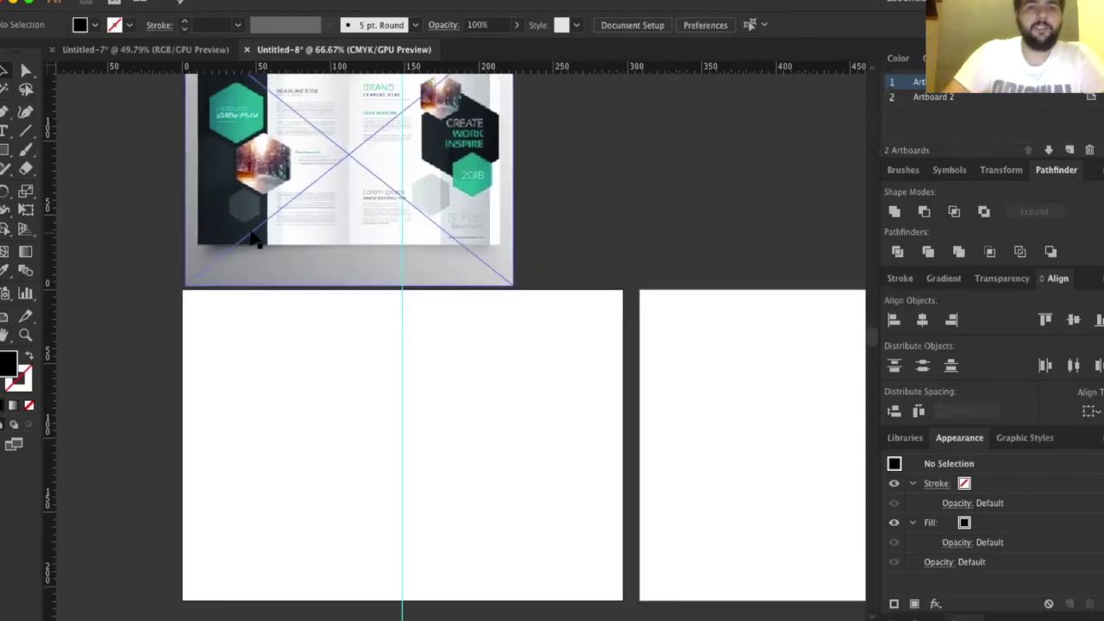
pyautogui.hscroll(2, 255, 240)
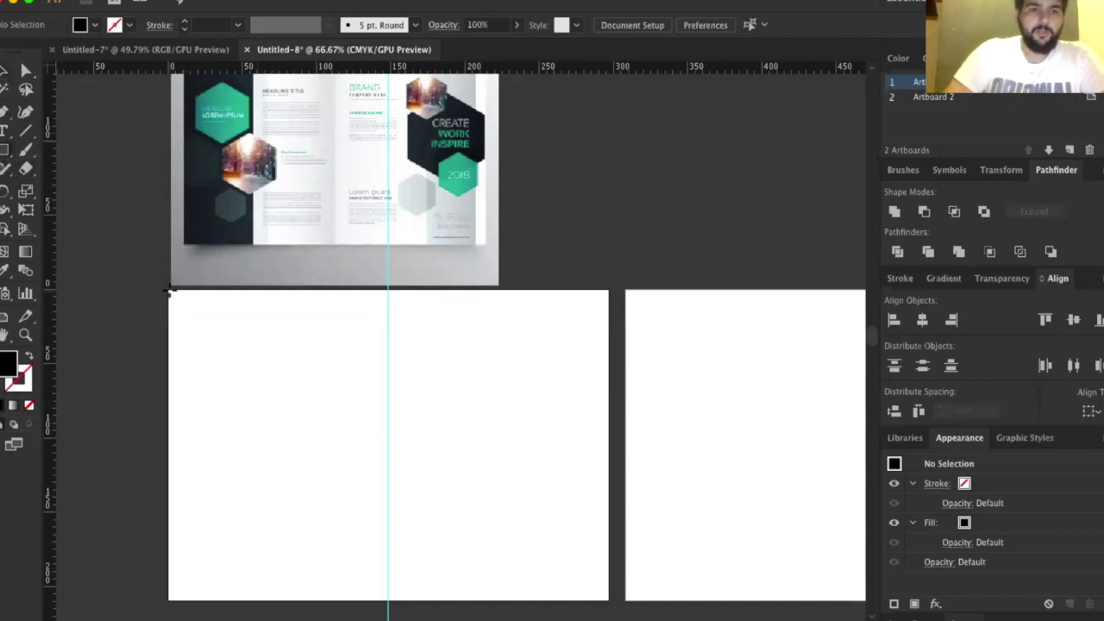
pyautogui.moveTo(170, 294); pyautogui.dragTo(262, 597)
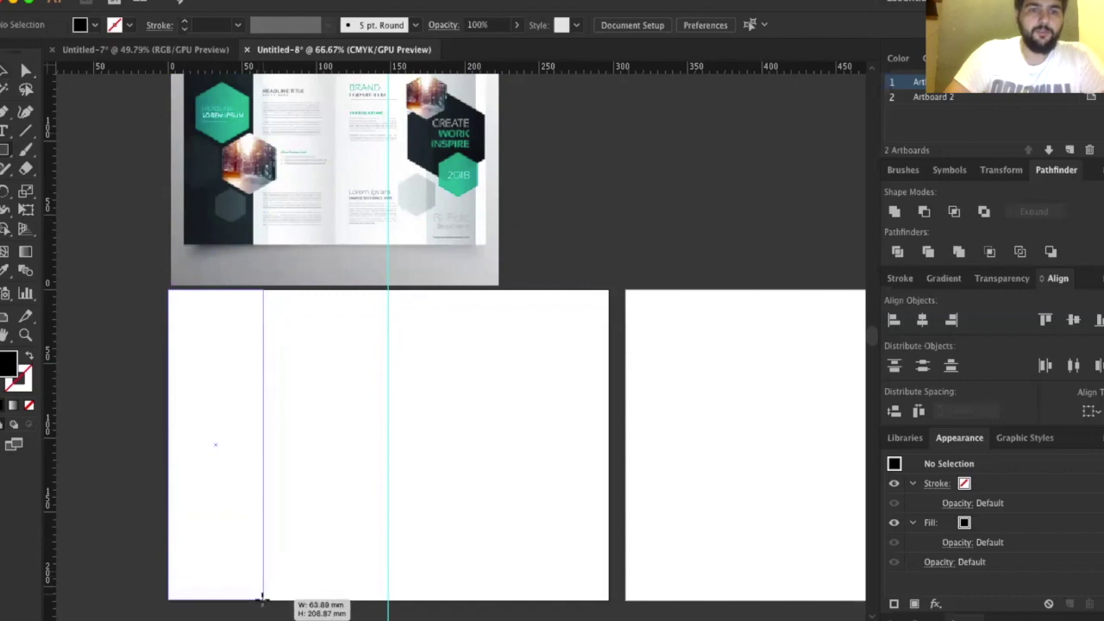
# - Draw the left-strip panel, Alt-copy it to the artboard's right edge, and select both
pyautogui.moveTo(262, 598); pyautogui.dragTo(263, 599)
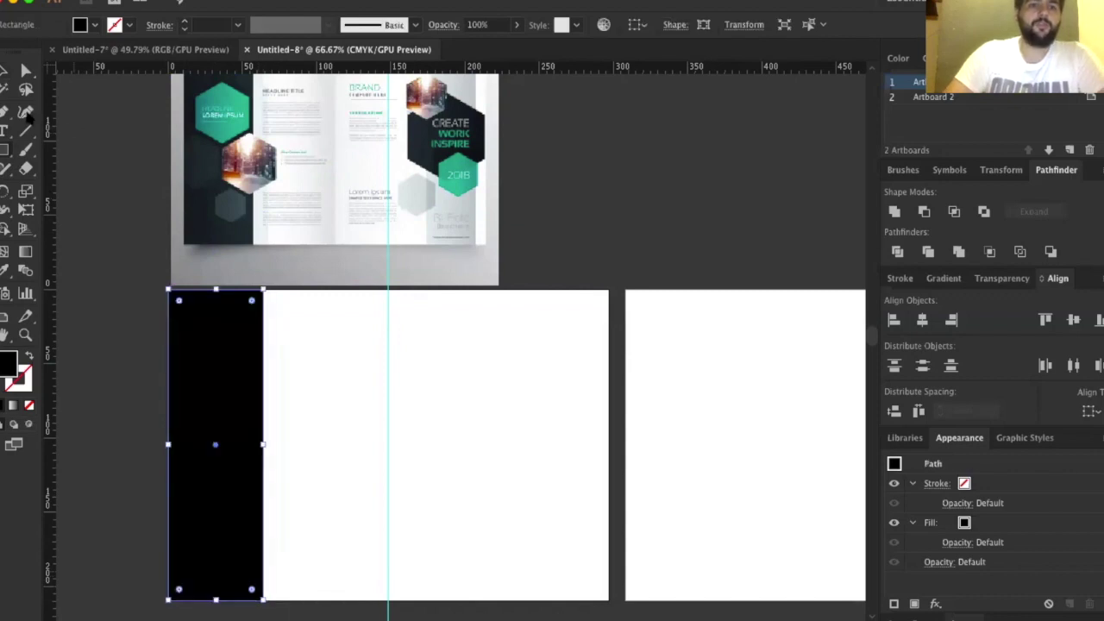
pyautogui.moveTo(258, 435); pyautogui.dragTo(574, 406)
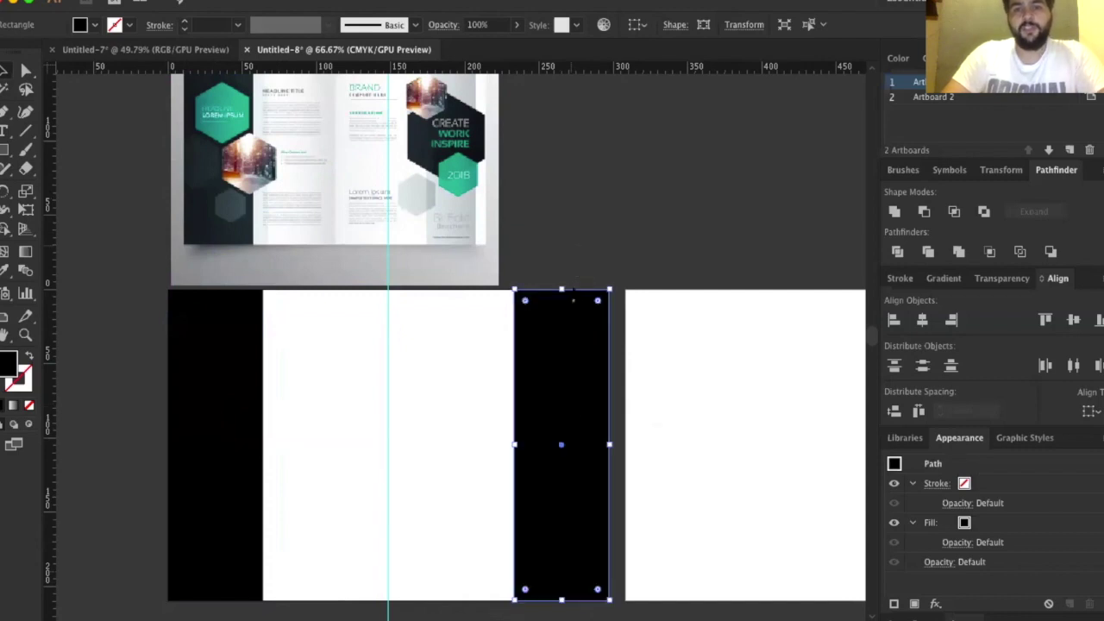
pyautogui.keyDown('shift'); pyautogui.click(235, 375); pyautogui.keyUp('shift')
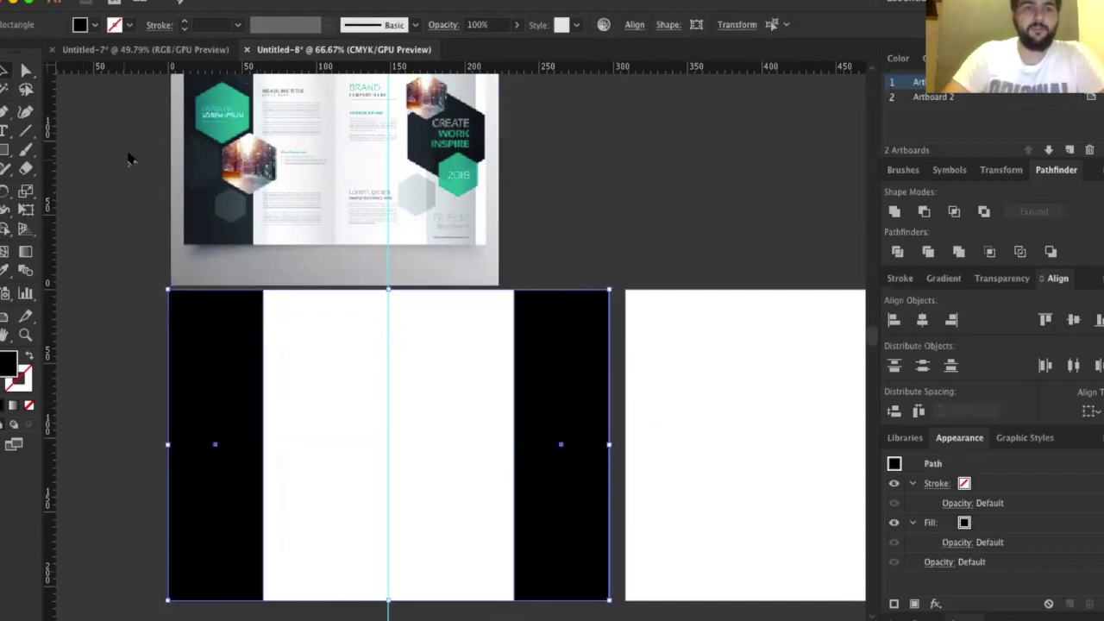
# - Fill both panels with dark teal #002728 using the Color Picker
pyautogui.doubleClick(10, 362)
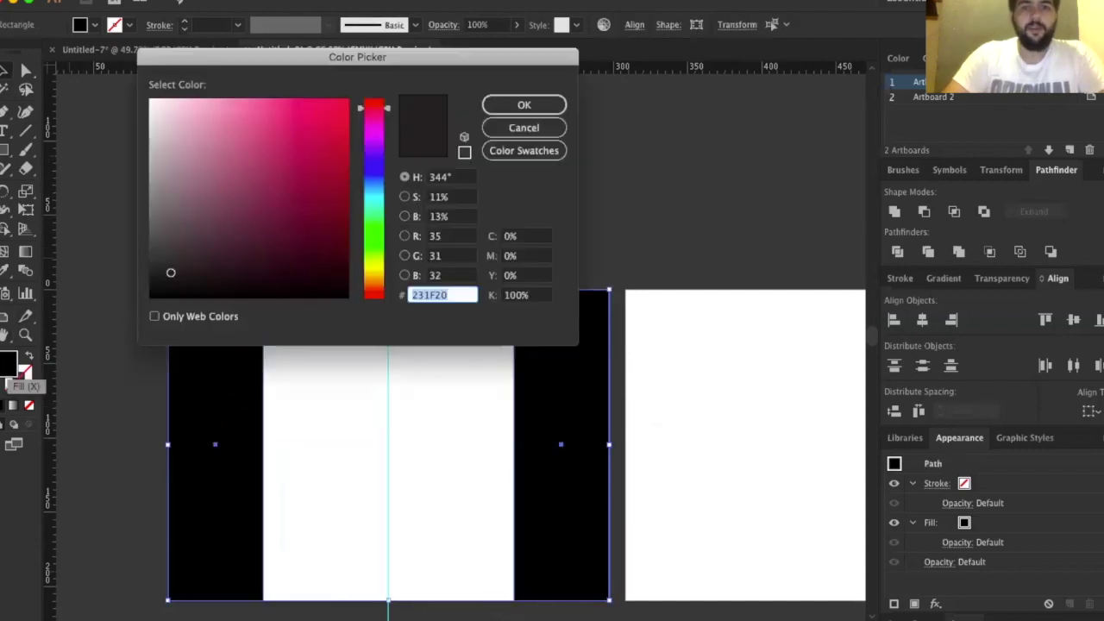
pyautogui.click(376, 235)
pyautogui.moveTo(376, 235); pyautogui.dragTo(388, 177)
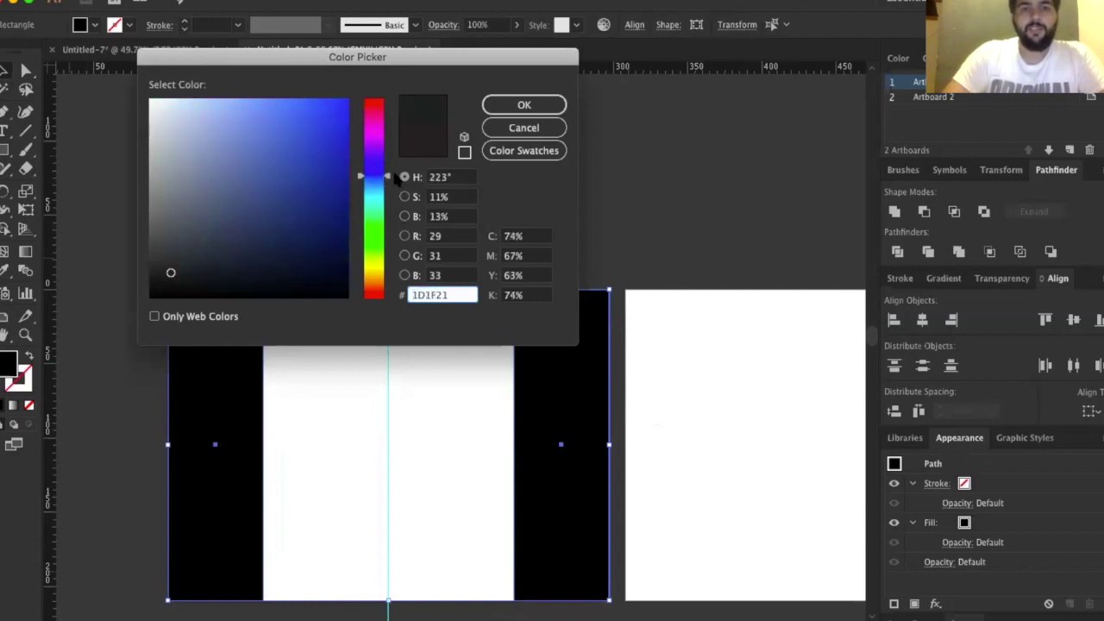
pyautogui.moveTo(388, 176); pyautogui.dragTo(376, 255)
pyautogui.moveTo(395, 214); pyautogui.dragTo(397, 209)
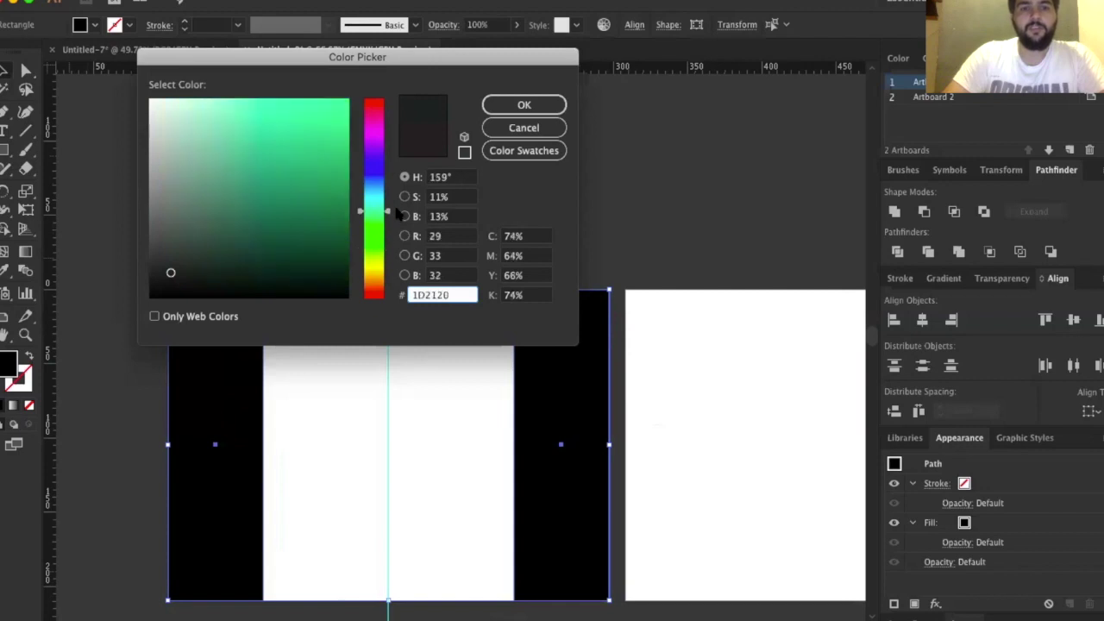
pyautogui.moveTo(345, 241); pyautogui.dragTo(364, 267)
pyautogui.moveTo(385, 205); pyautogui.dragTo(386, 197)
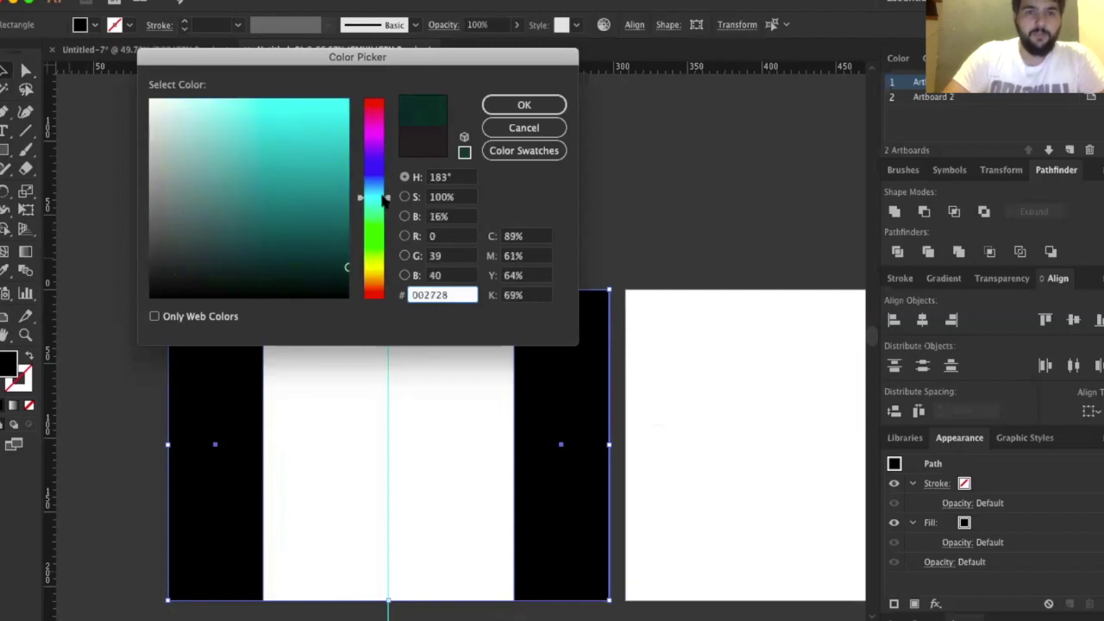
pyautogui.click(498, 105)
pyautogui.click(592, 192)
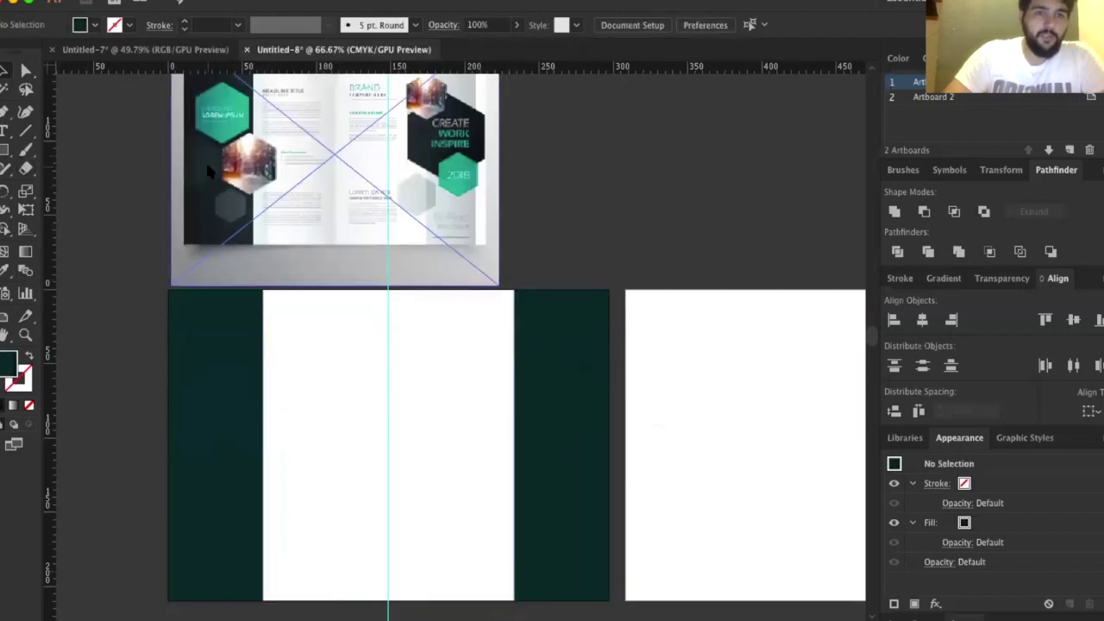
pyautogui.scroll(1, 205, 168)
pyautogui.scroll(4, 207, 171)
pyautogui.hscroll(4, 207, 170)
pyautogui.click(5, 150)
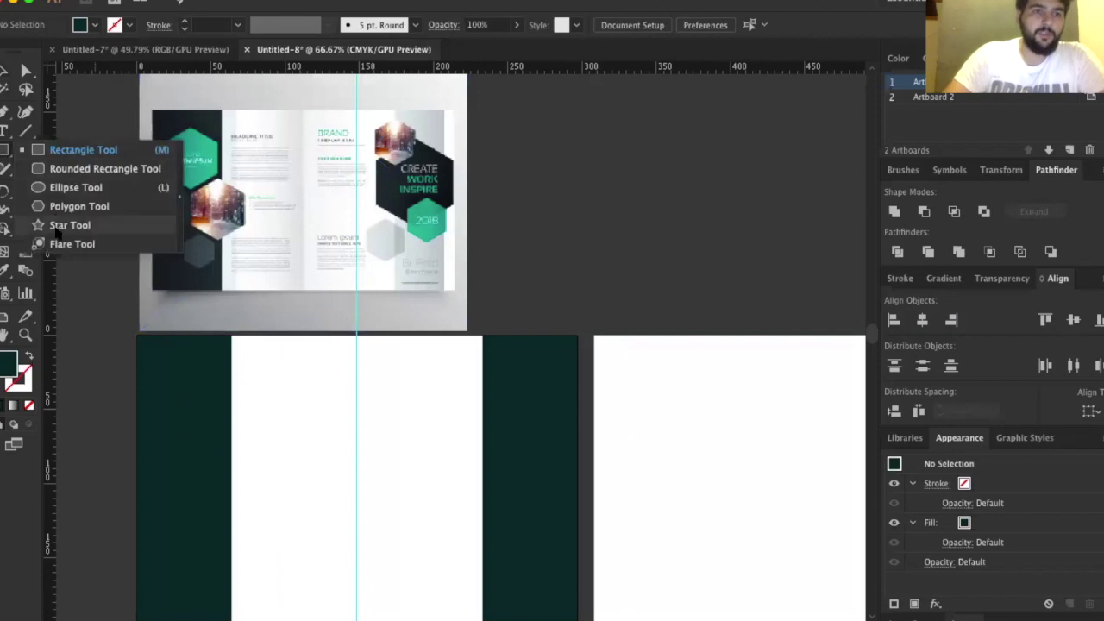
# - Draw a hexagon with the Polygon tool and turn it point-up on the left panel edge
pyautogui.click(79, 207)
pyautogui.moveTo(204, 376); pyautogui.dragTo(252, 395)
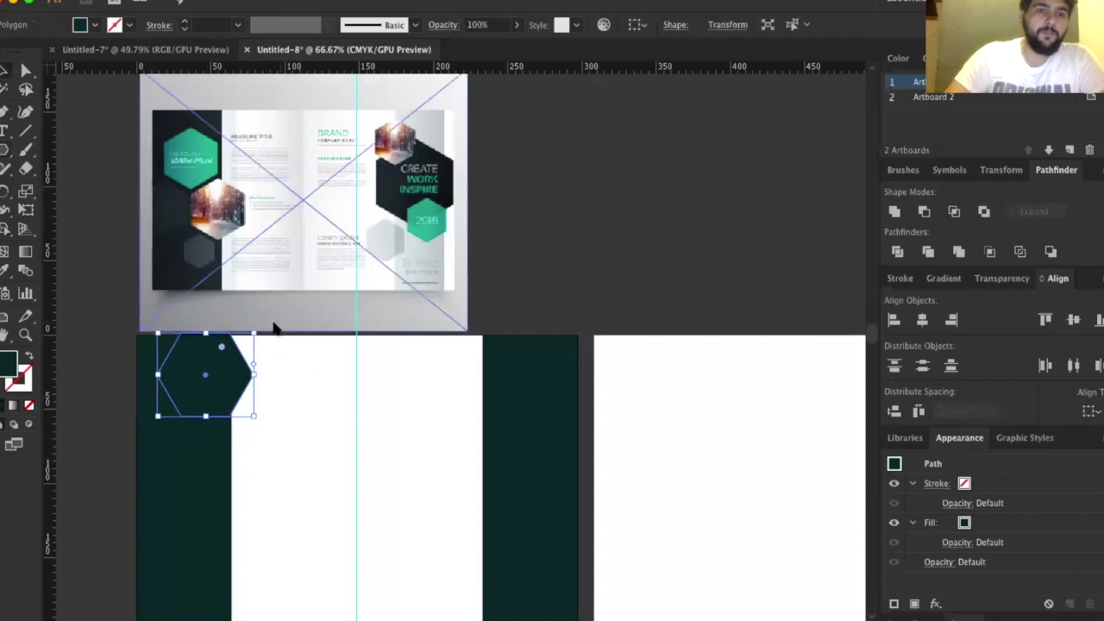
pyautogui.moveTo(259, 325)
pyautogui.mouseDown()
pyautogui.moveTo(275, 355)
pyautogui.moveTo(287, 321)
pyautogui.mouseUp()
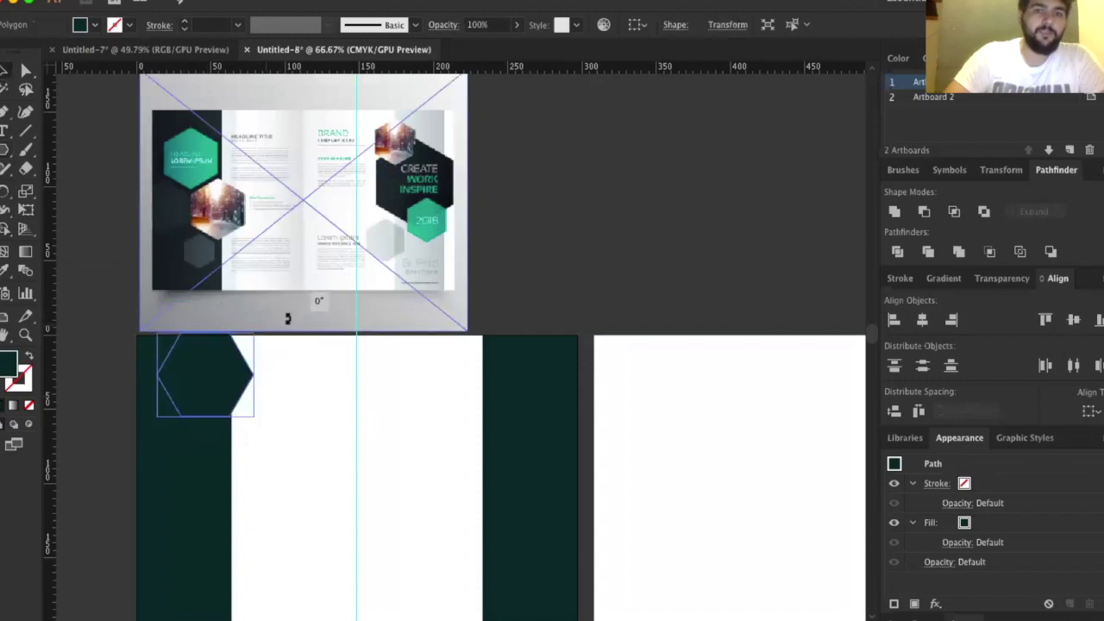
pyautogui.scroll(-3, 291, 323)
pyautogui.moveTo(261, 258); pyautogui.dragTo(267, 287)
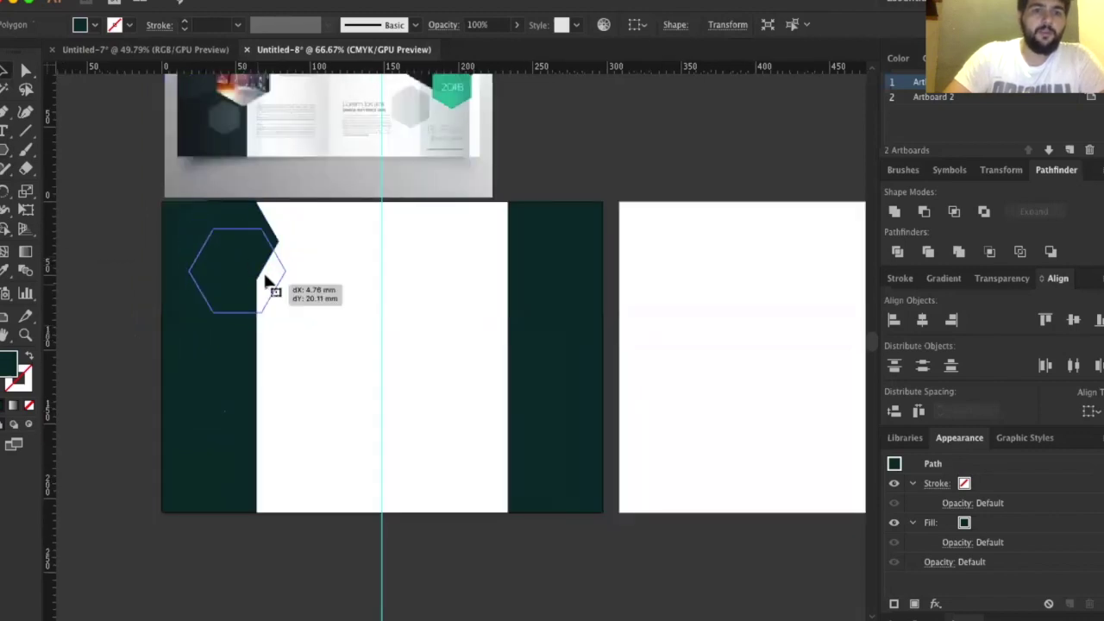
pyautogui.moveTo(298, 228); pyautogui.dragTo(280, 323)
pyautogui.moveTo(255, 258); pyautogui.dragTo(285, 307)
# - Enlarge the hexagon, move it lower on the panel, and fill it green
pyautogui.scroll(2, 277, 300)
pyautogui.scroll(2, 278, 300)
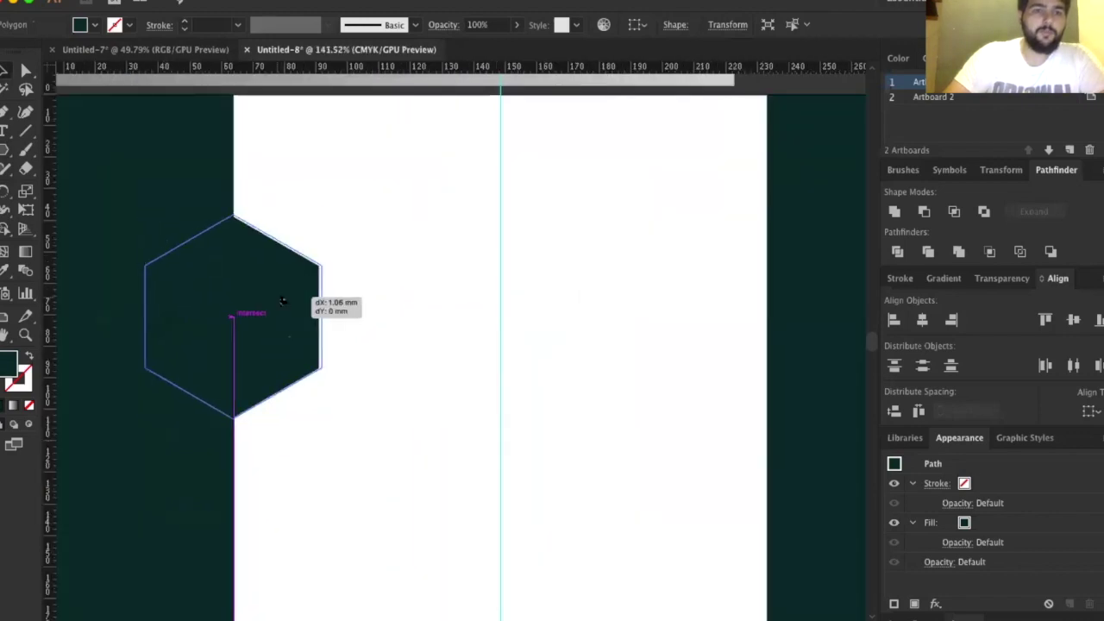
pyautogui.scroll(-3, 285, 307)
pyautogui.scroll(-2, 285, 306)
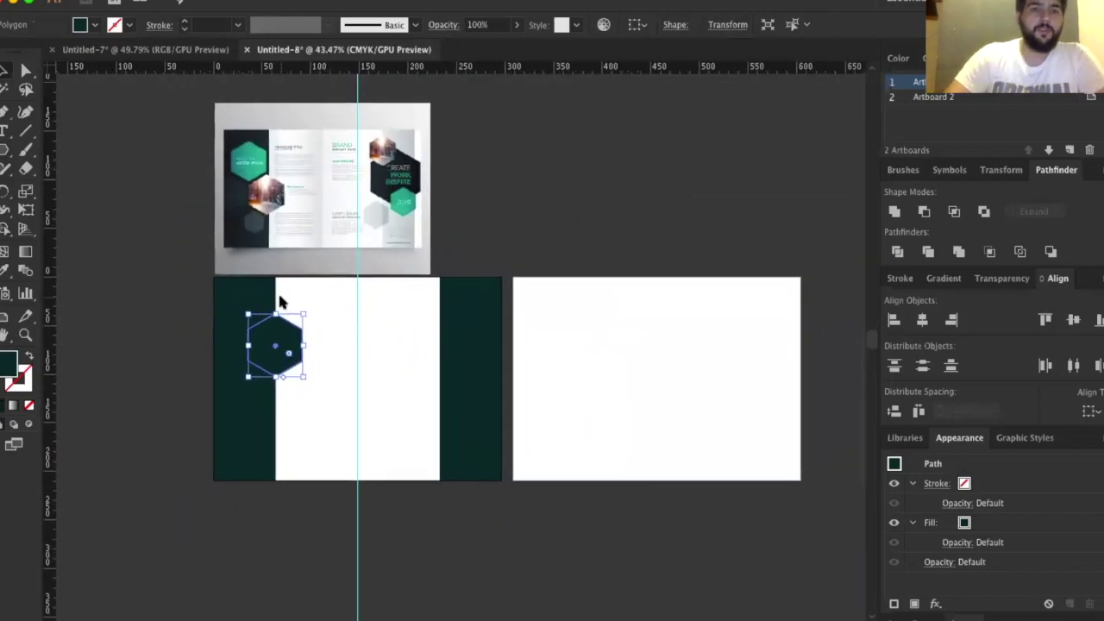
pyautogui.scroll(1, 278, 291)
pyautogui.moveTo(310, 317); pyautogui.dragTo(319, 307)
pyautogui.moveTo(290, 385)
pyautogui.mouseDown()
pyautogui.moveTo(283, 374)
pyautogui.moveTo(287, 407)
pyautogui.moveTo(290, 396)
pyautogui.mouseUp()
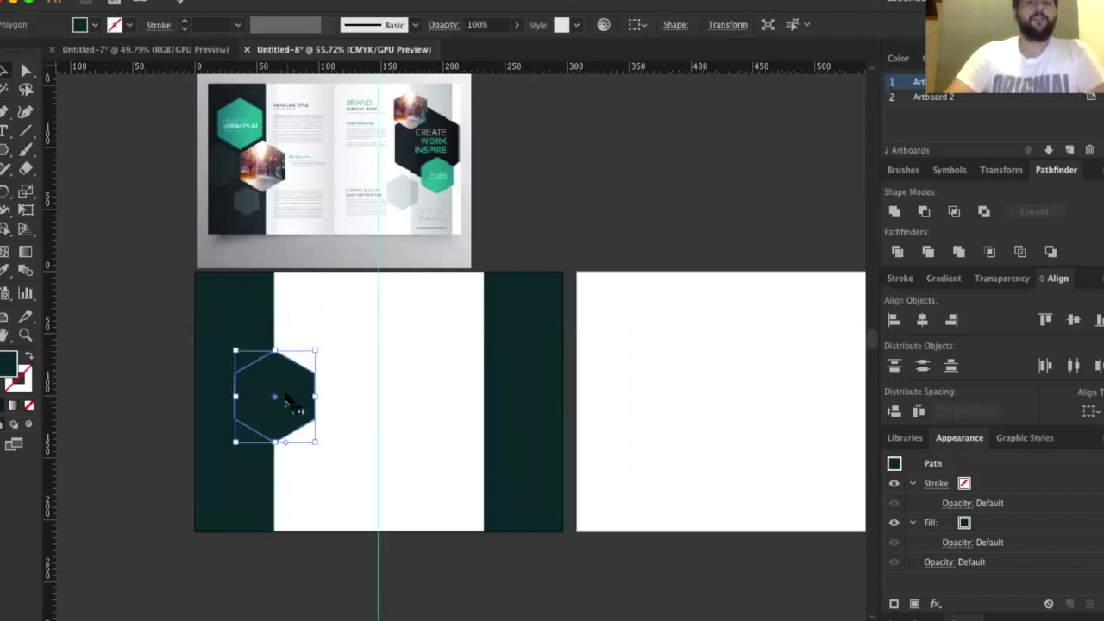
pyautogui.click(93, 26)
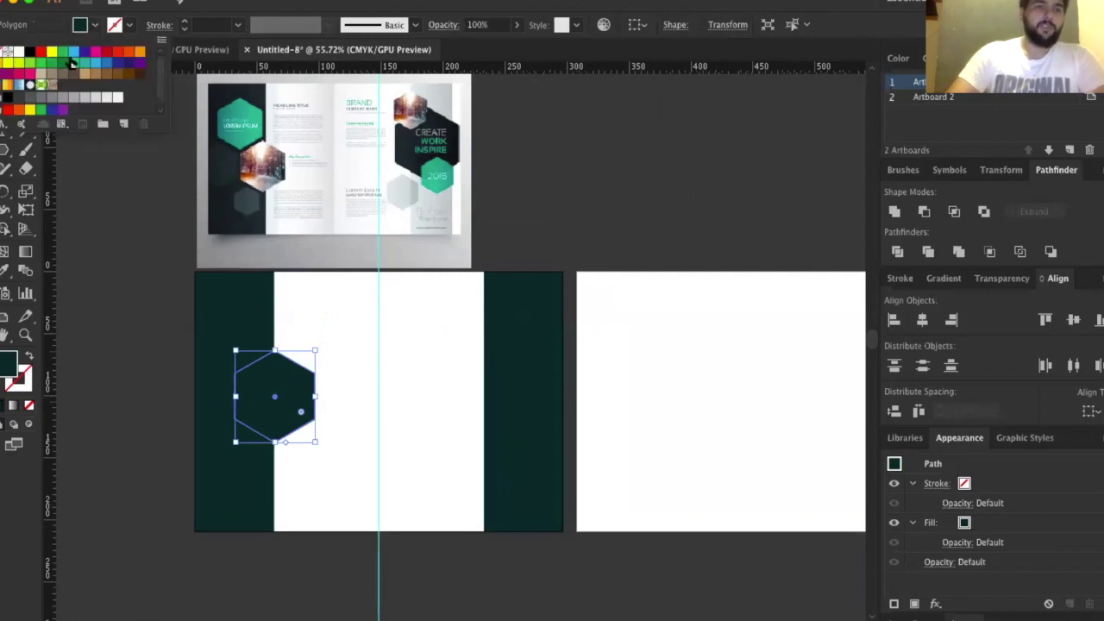
pyautogui.click(63, 68)
# - Duplicate the green hexagon up and to the left as a smaller copy
pyautogui.click(167, 504)
pyautogui.click(216, 471)
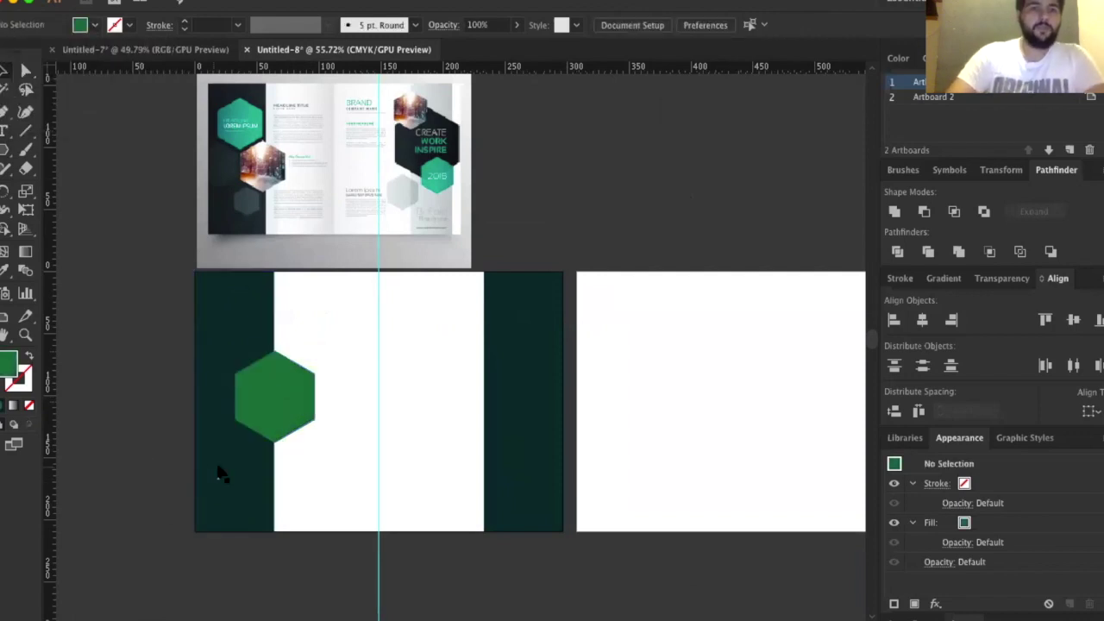
pyautogui.scroll(2, 219, 470)
pyautogui.moveTo(337, 368); pyautogui.dragTo(248, 277)
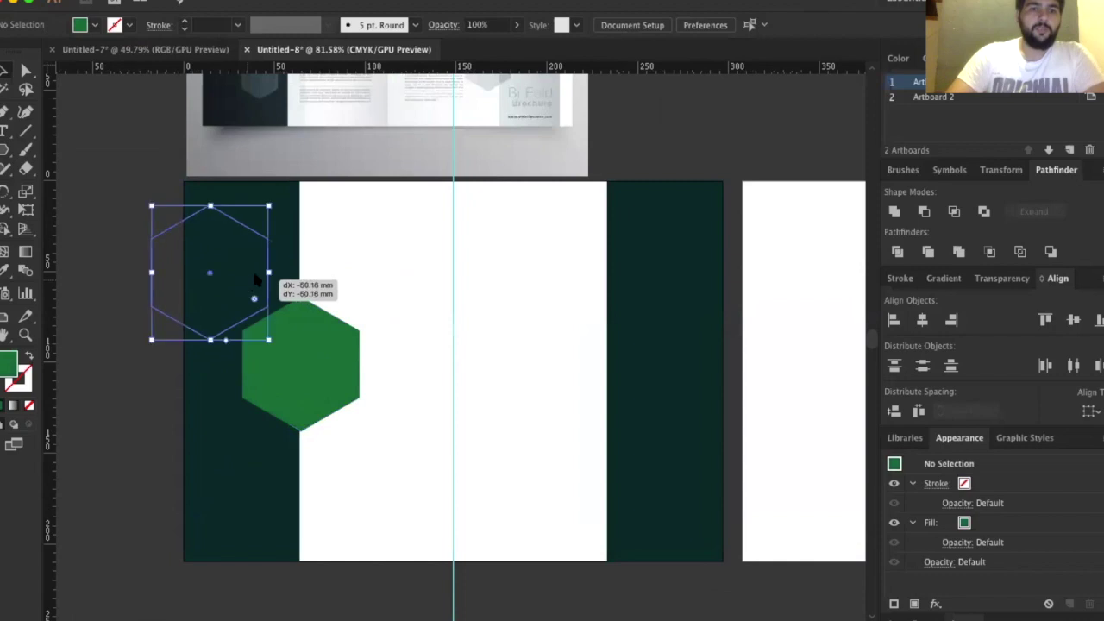
pyautogui.moveTo(286, 214); pyautogui.dragTo(258, 220)
pyautogui.moveTo(233, 266)
pyautogui.mouseDown()
pyautogui.moveTo(261, 258)
pyautogui.moveTo(261, 246)
pyautogui.mouseUp()
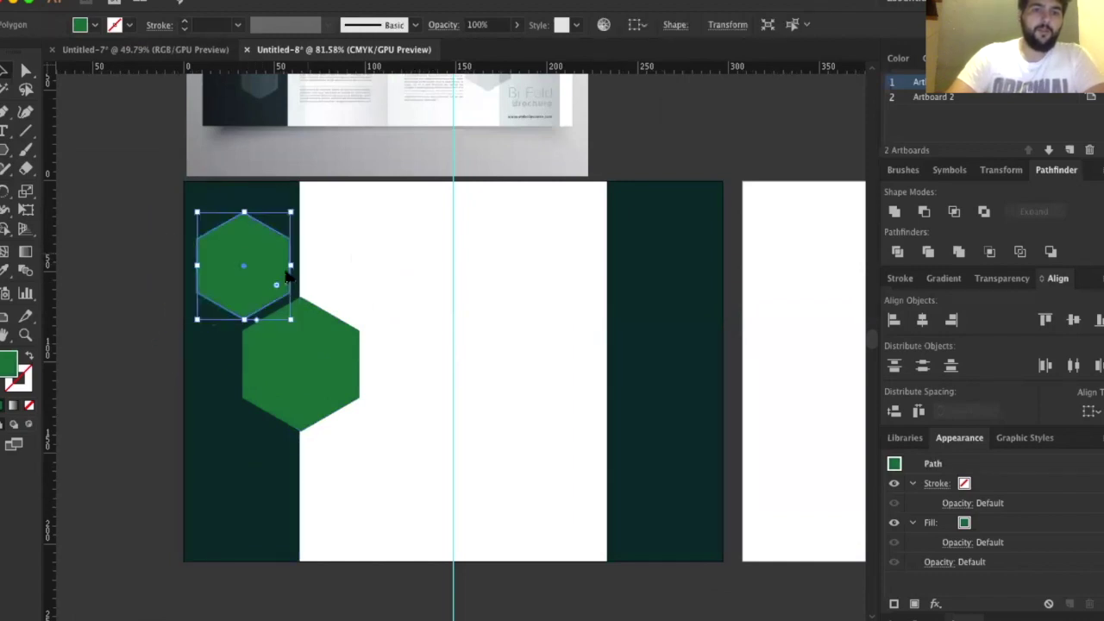
# - Duplicate the upper hexagon straight down as a smaller bottom hexagon
pyautogui.scroll(-2, 163, 358)
pyautogui.click(284, 278)
pyautogui.moveTo(226, 293); pyautogui.dragTo(227, 434)
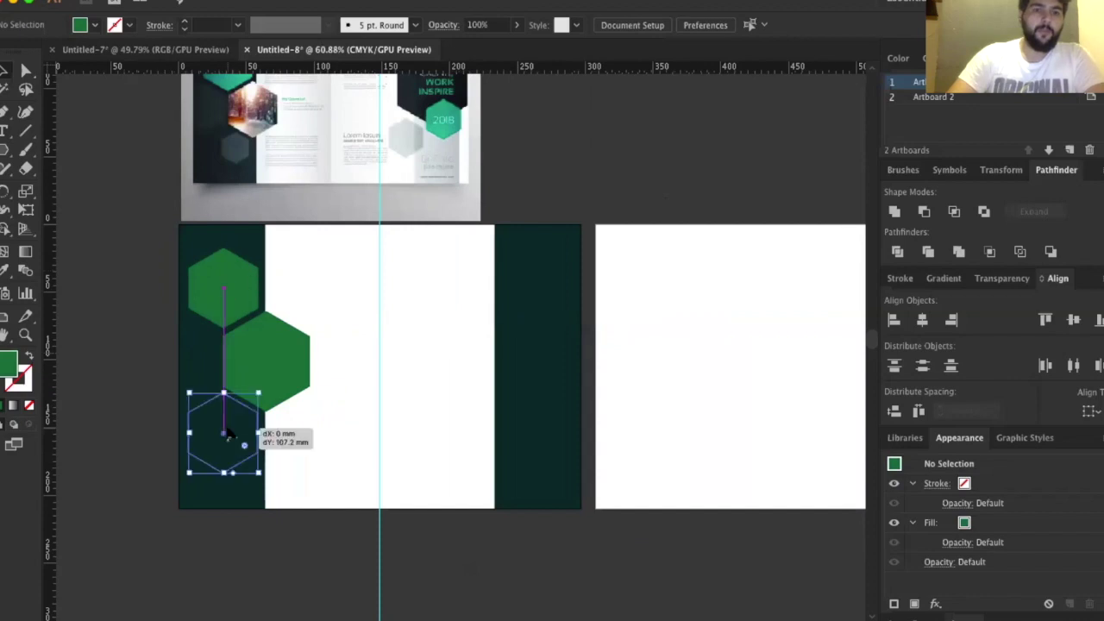
pyautogui.scroll(2, 246, 414)
pyautogui.moveTo(276, 373)
pyautogui.mouseDown()
pyautogui.moveTo(223, 449)
pyautogui.moveTo(269, 377)
pyautogui.mouseUp()
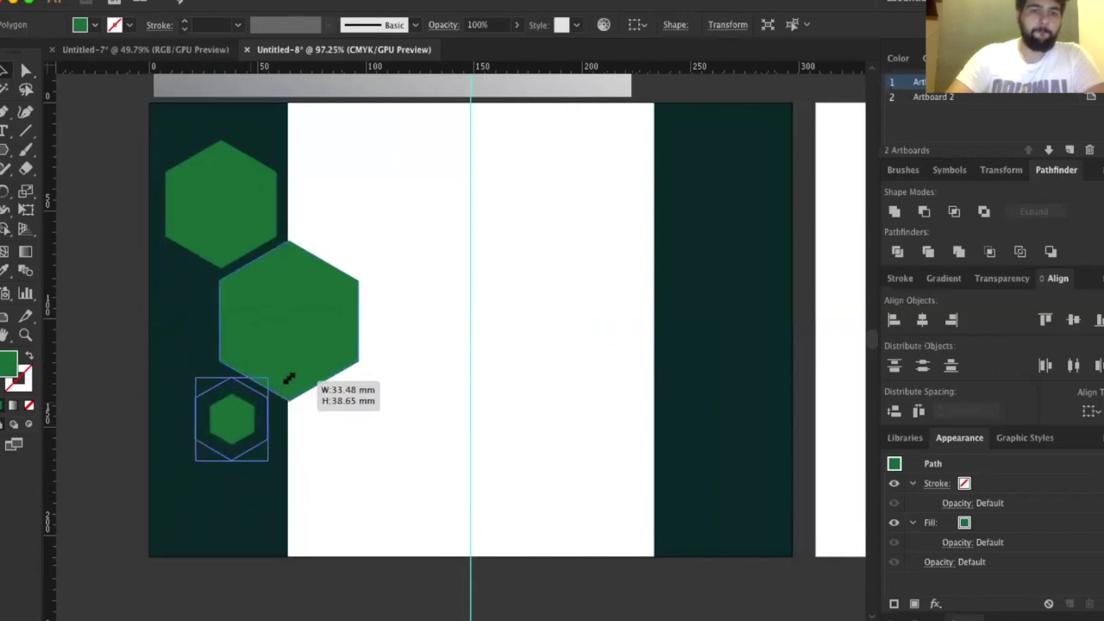
pyautogui.click(138, 372)
# - Copy the middle hexagon to the left and align the top hexagon into the cluster
pyautogui.scroll(-5, 182, 445)
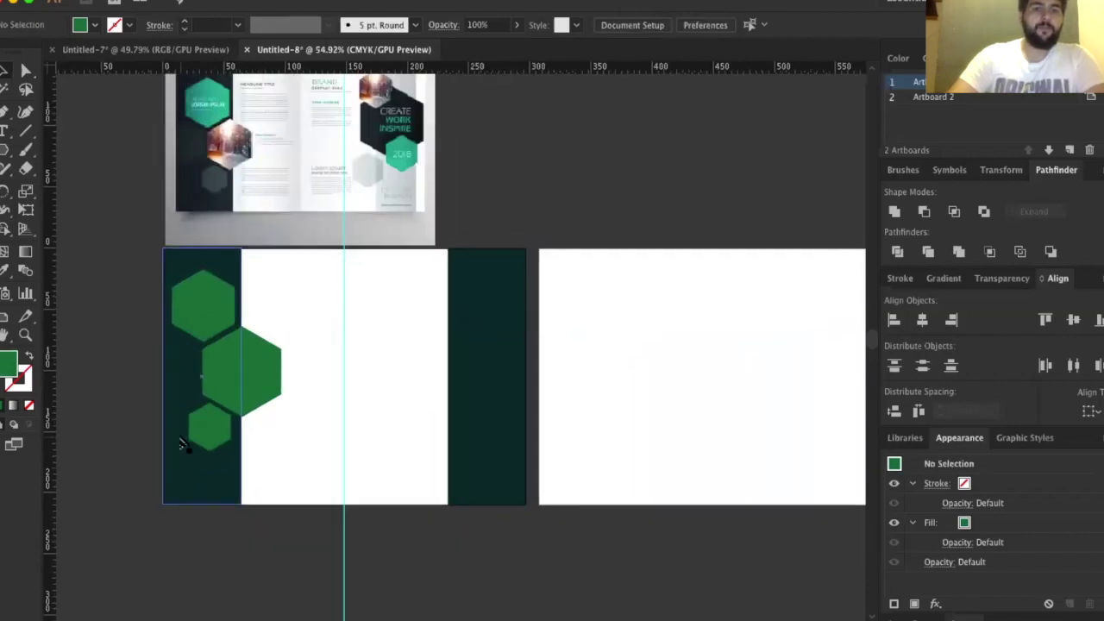
pyautogui.scroll(3, 182, 441)
pyautogui.moveTo(258, 309); pyautogui.dragTo(196, 315)
pyautogui.moveTo(235, 272); pyautogui.dragTo(226, 271)
pyautogui.keyDown('shift'); pyautogui.click(227, 350); pyautogui.keyUp('shift')
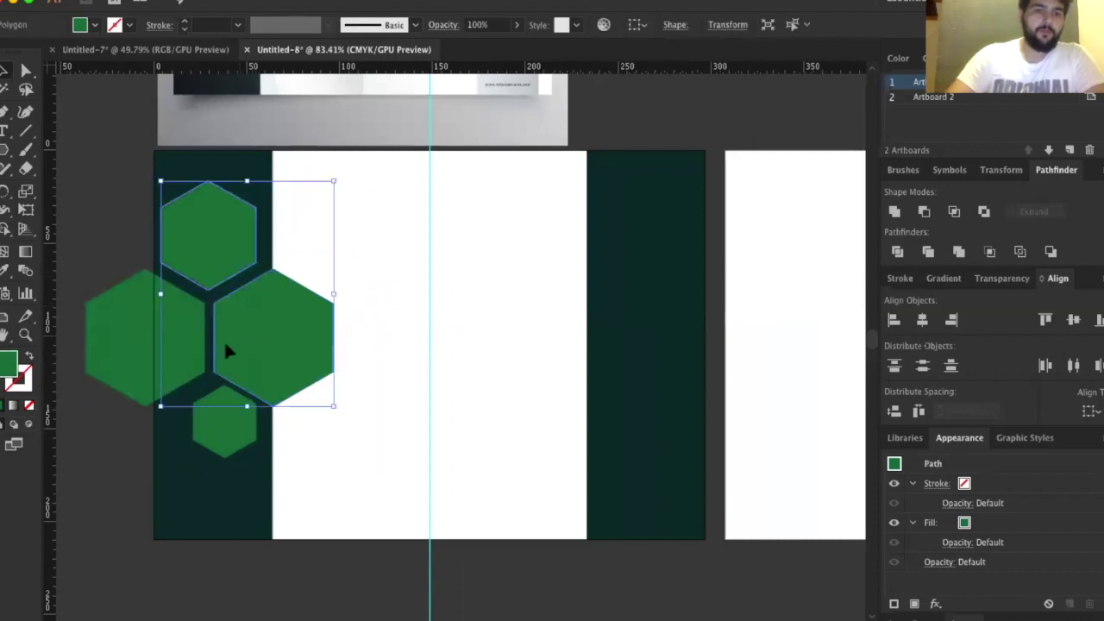
pyautogui.keyDown('shift'); pyautogui.click(138, 336); pyautogui.keyUp('shift')
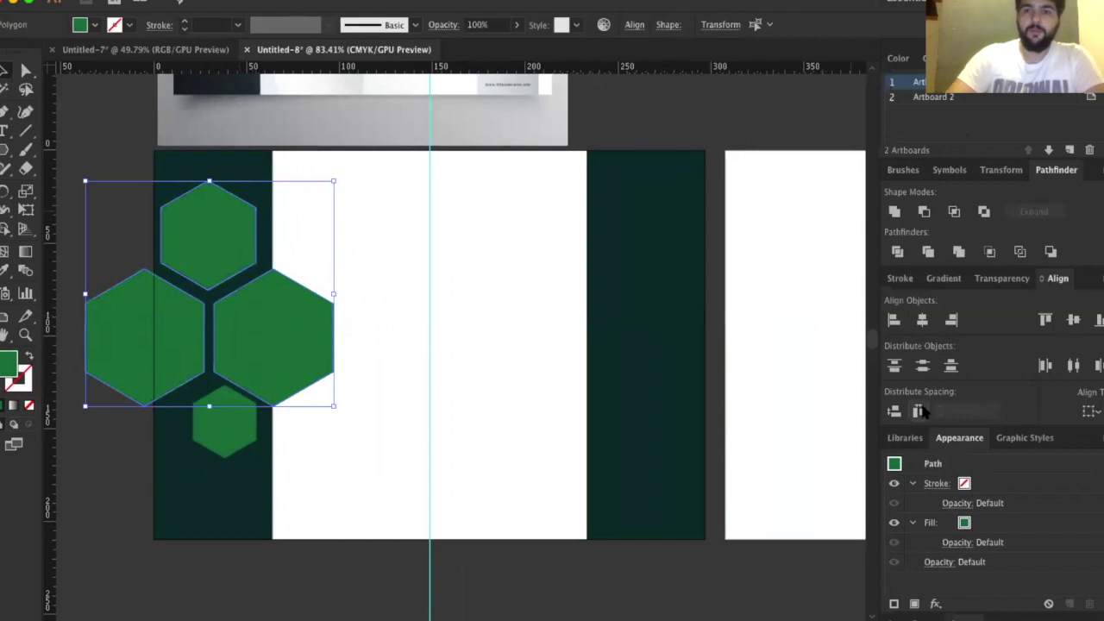
pyautogui.click(349, 561)
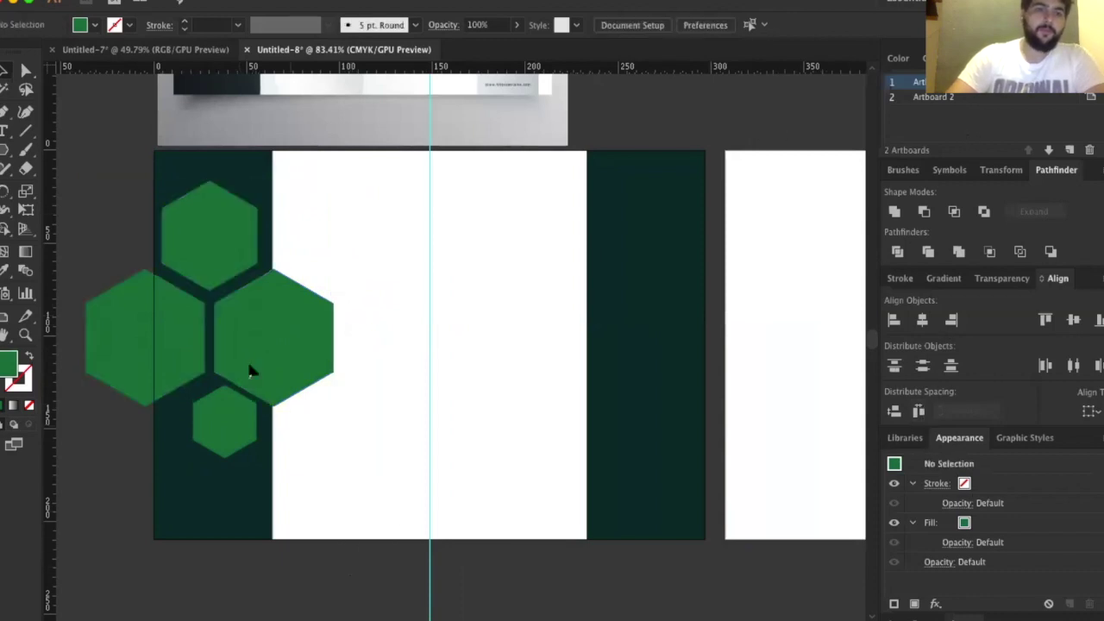
# - Check the top and bottom hexagons, then select the dark right-hand strip
pyautogui.click(217, 289)
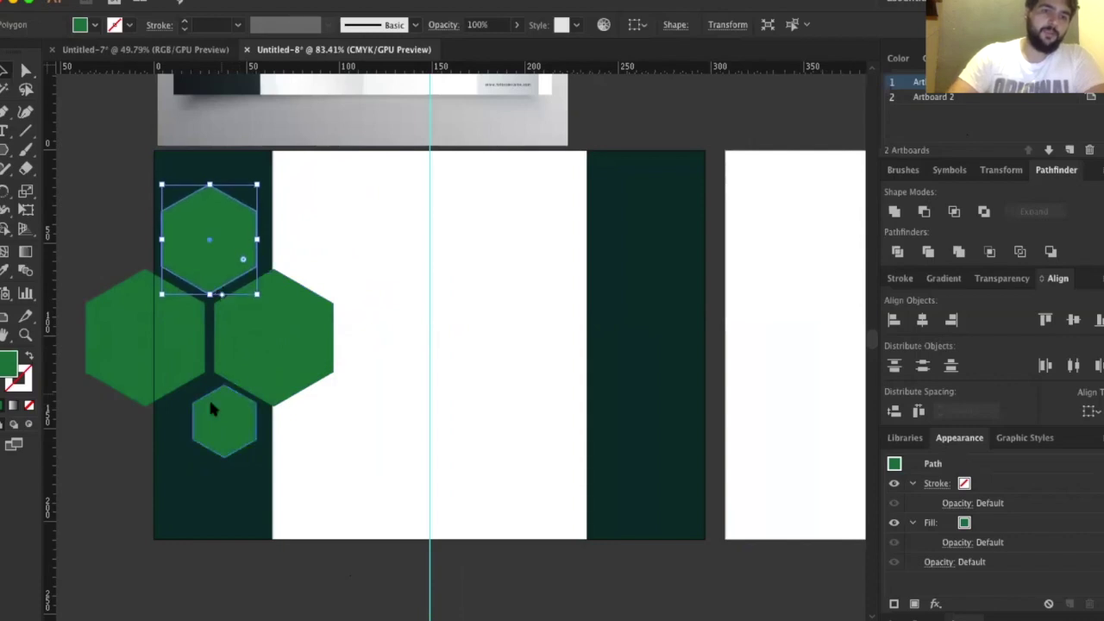
pyautogui.click(227, 426)
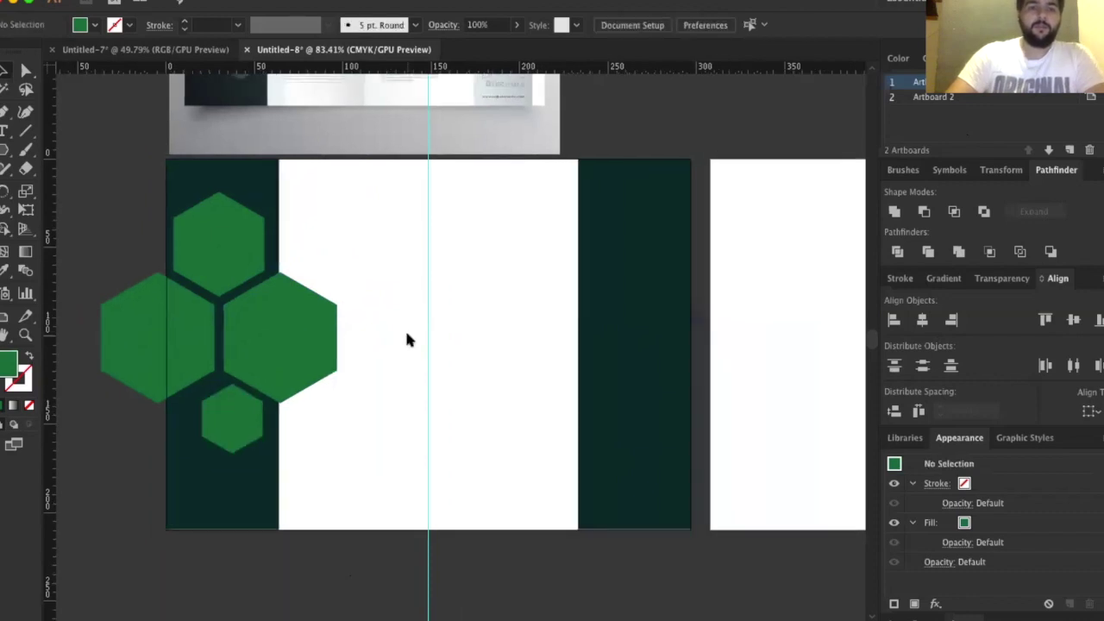
pyautogui.scroll(3, 408, 340)
pyautogui.scroll(-1, 409, 341)
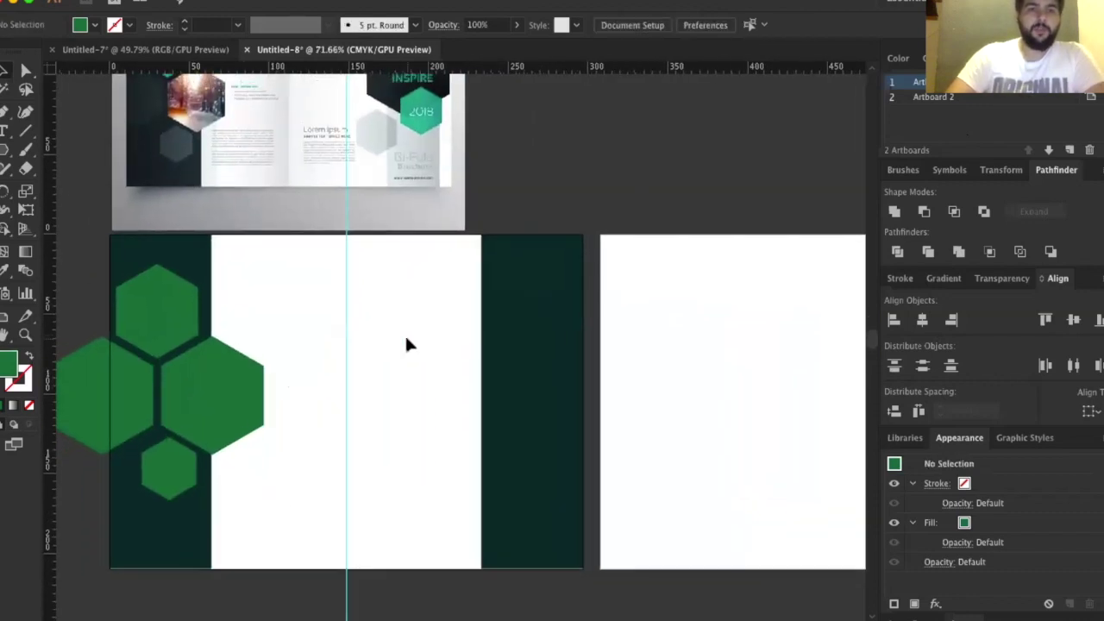
pyautogui.scroll(2, 408, 340)
pyautogui.scroll(-3, 407, 345)
pyautogui.scroll(1, 409, 345)
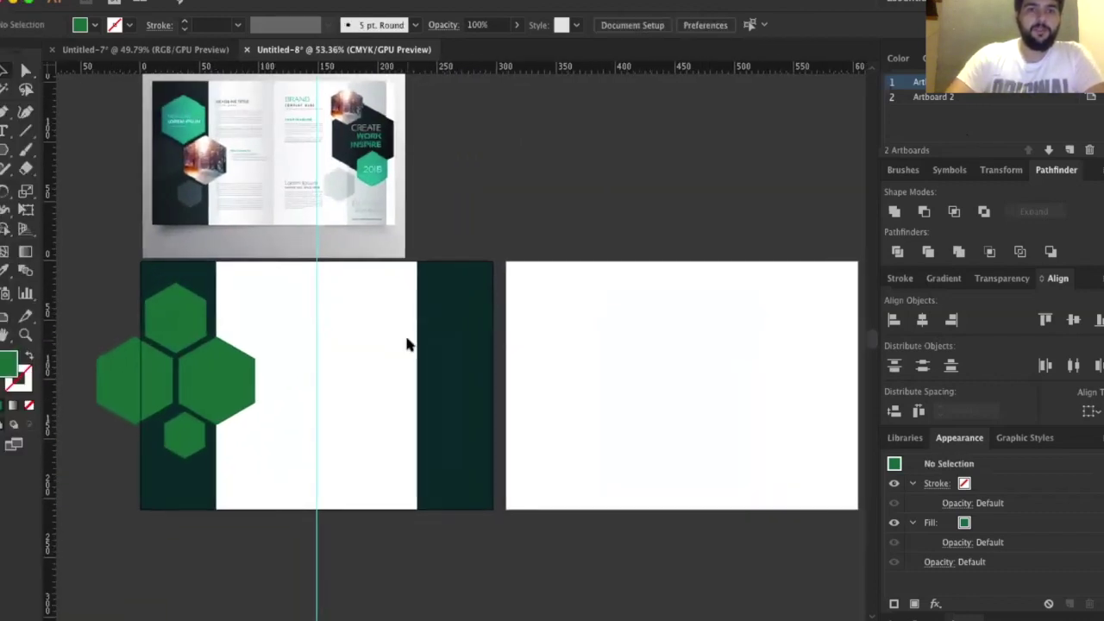
pyautogui.click(480, 365)
# - Fill the right-hand strip with light grey
pyautogui.click(84, 24)
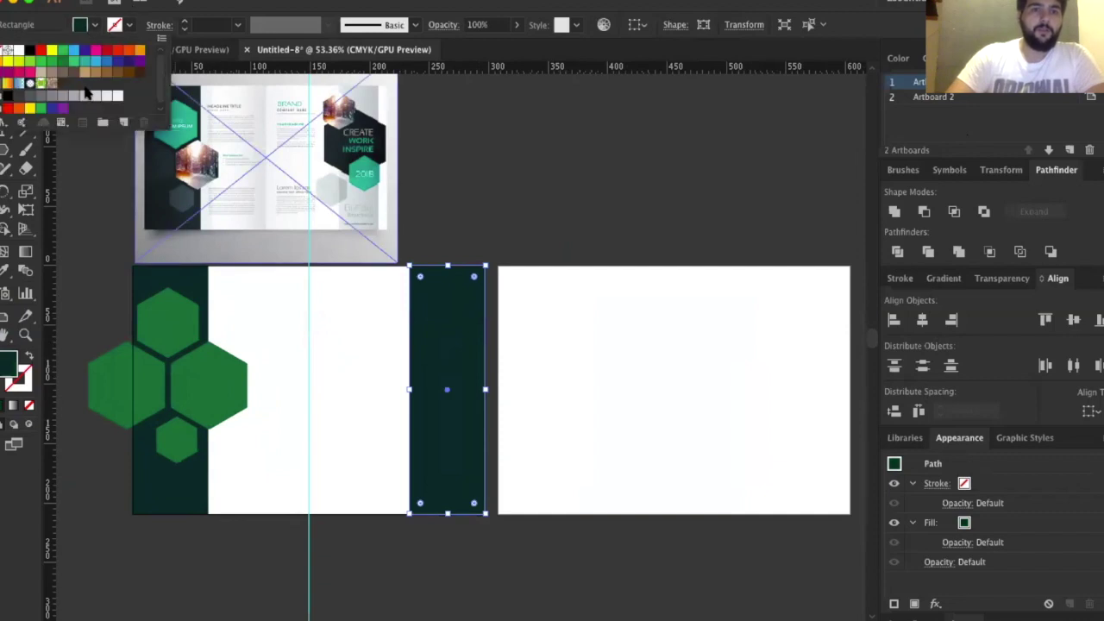
pyautogui.click(88, 96)
pyautogui.click(449, 195)
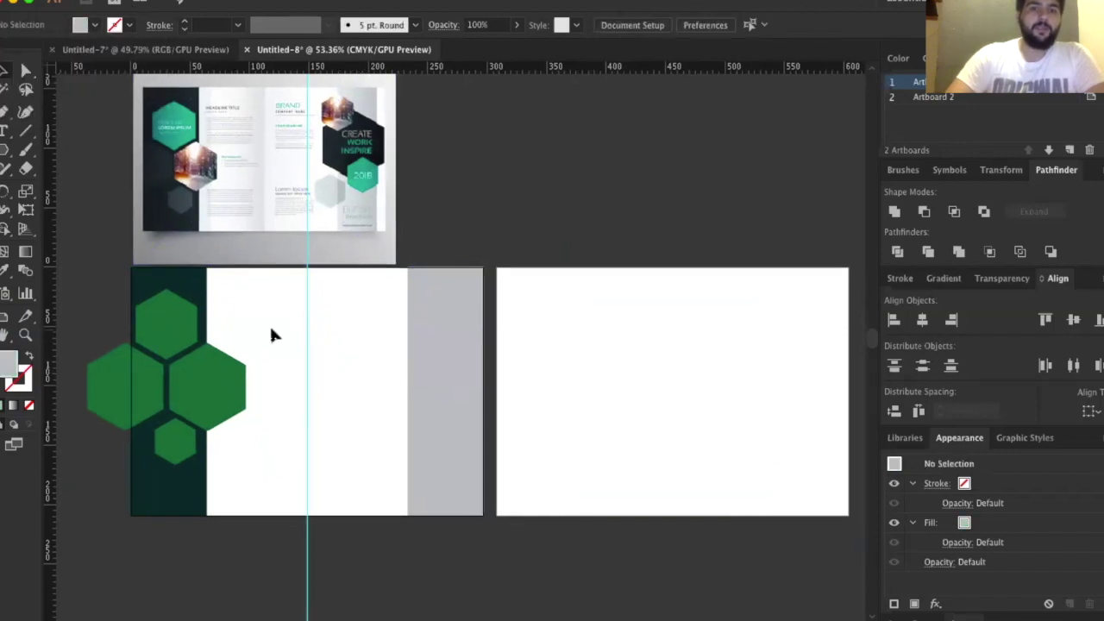
# - Copy a green hexagon onto the grey strip and enlarge it around its centre
pyautogui.hscroll(2, 269, 324)
pyautogui.moveTo(156, 379); pyautogui.dragTo(379, 380)
pyautogui.click(439, 328)
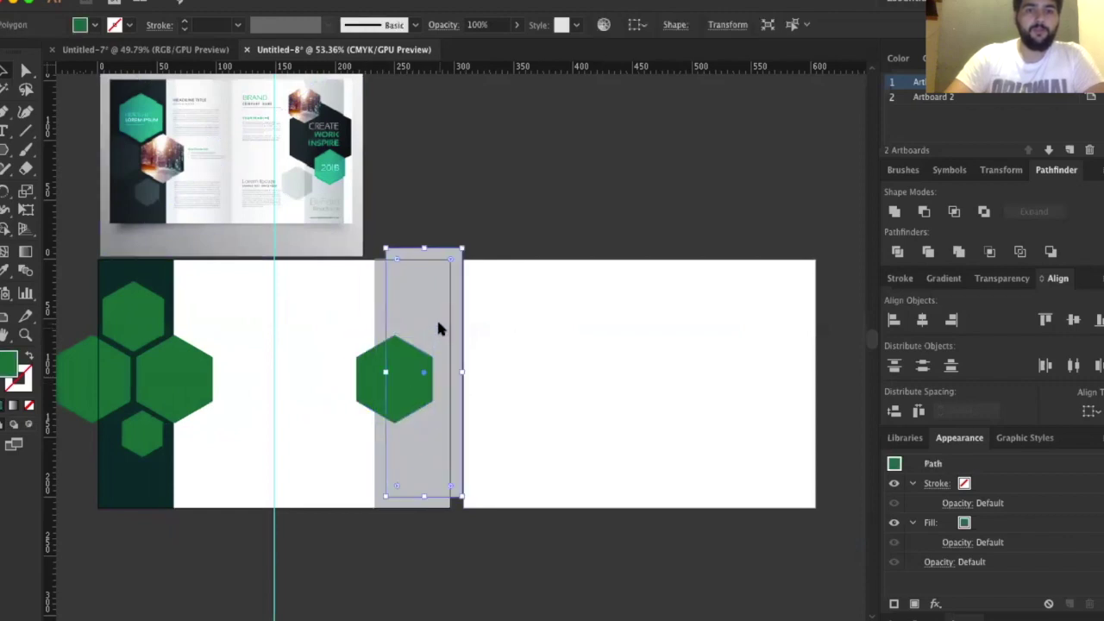
pyautogui.click(407, 371)
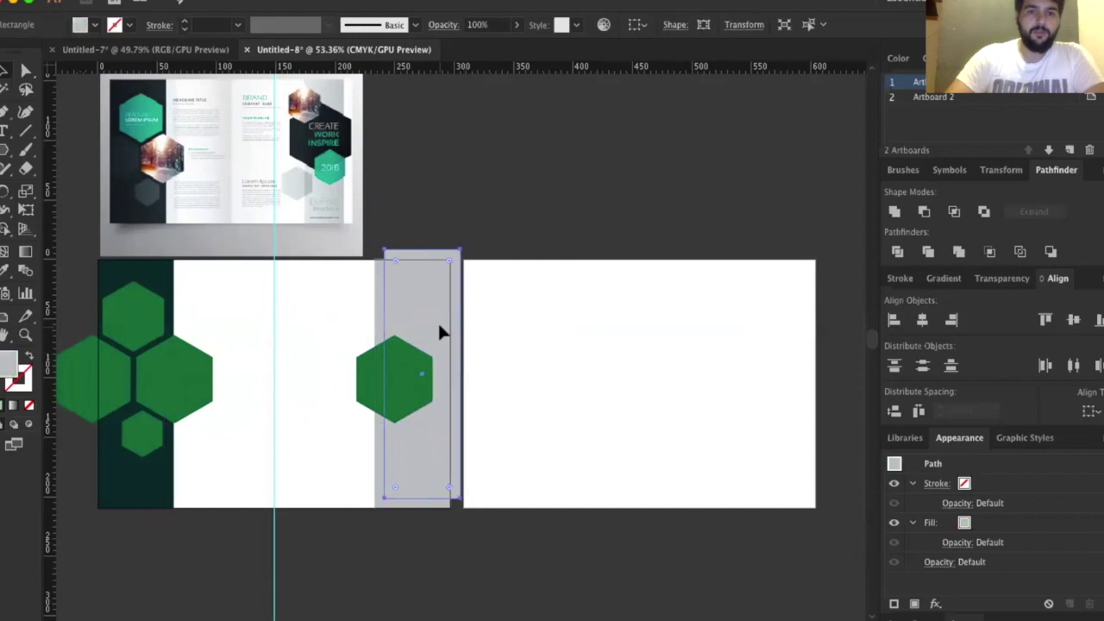
pyautogui.moveTo(434, 335); pyautogui.dragTo(450, 323)
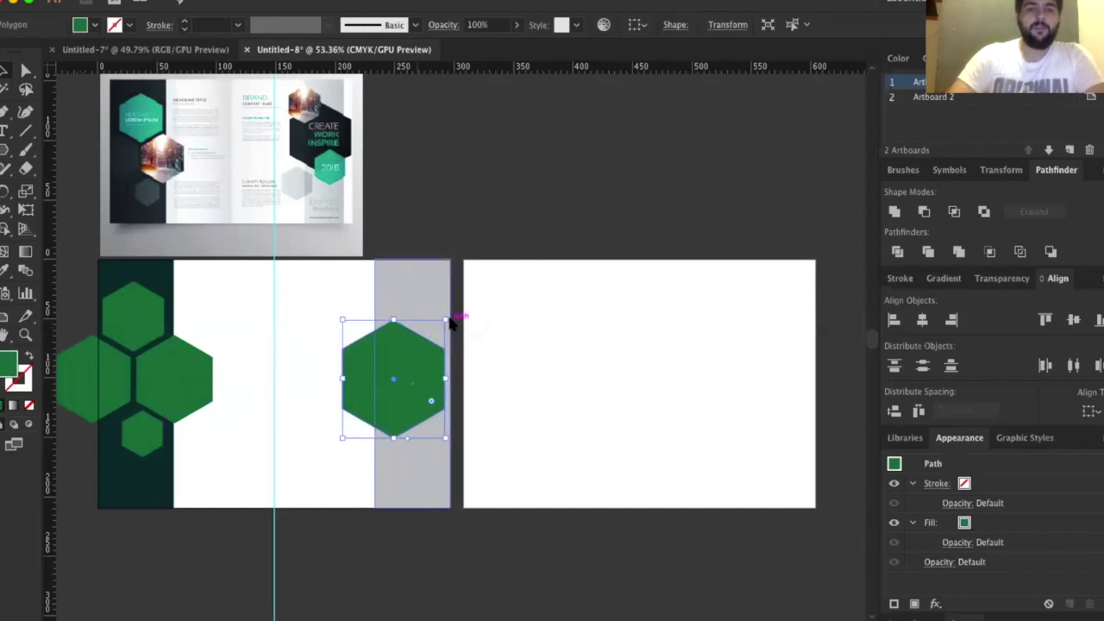
# - Place a small pink copy of the hexagon over the large green hexagon's top-left
pyautogui.click(463, 188)
pyautogui.moveTo(401, 381); pyautogui.dragTo(401, 325)
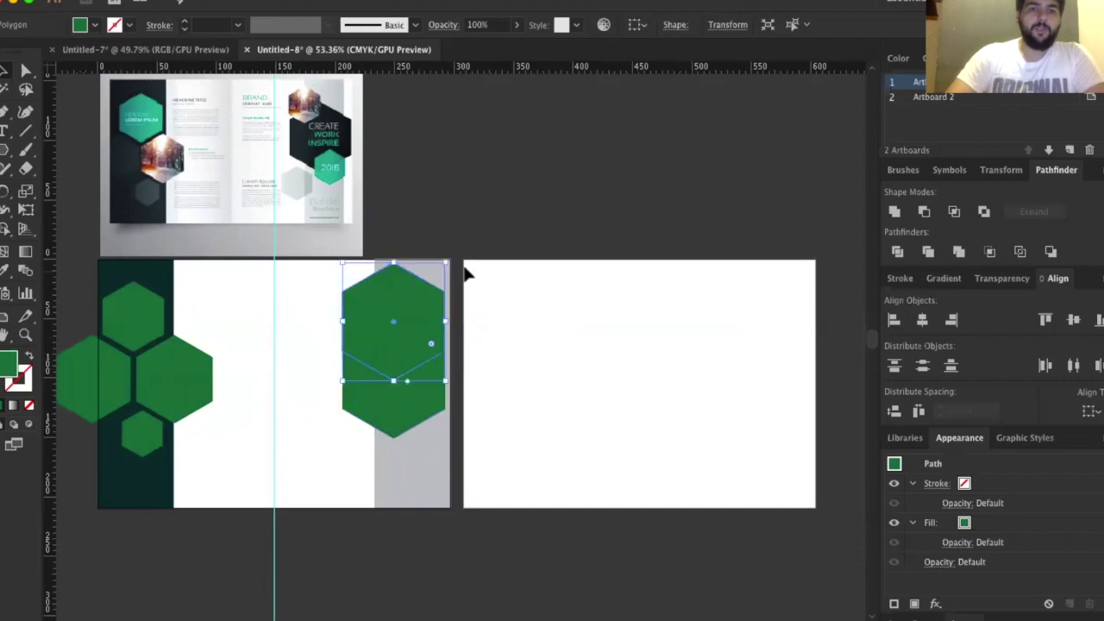
pyautogui.moveTo(446, 264); pyautogui.dragTo(418, 294)
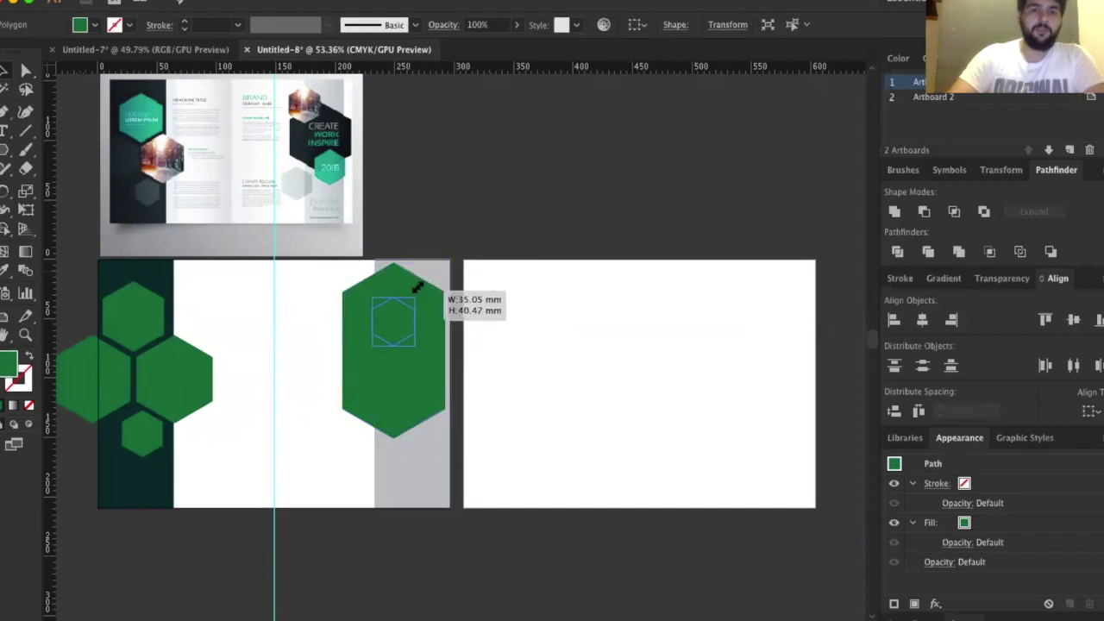
pyautogui.scroll(3, 416, 293)
pyautogui.moveTo(375, 344); pyautogui.dragTo(336, 343)
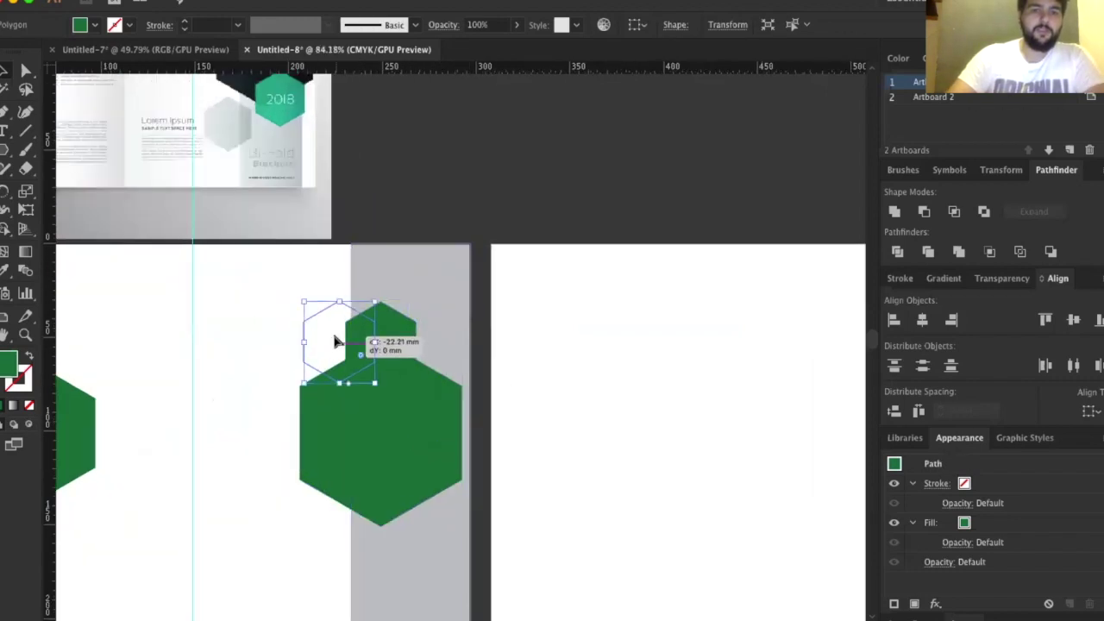
pyautogui.click(436, 224)
pyautogui.scroll(-1, 434, 219)
pyautogui.click(382, 267)
pyautogui.click(80, 26)
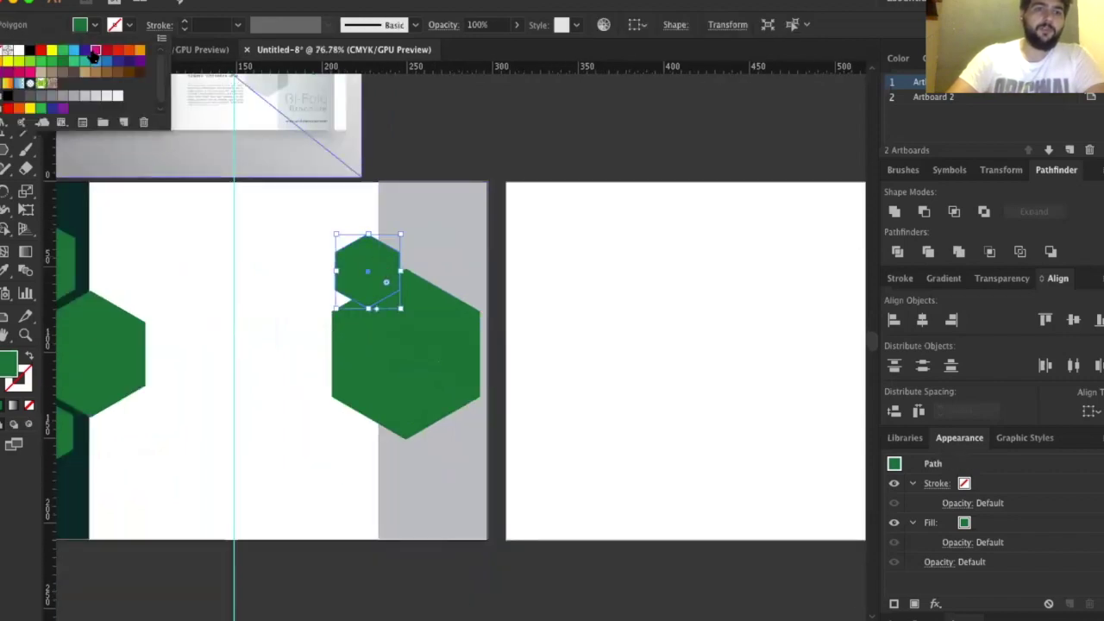
pyautogui.click(438, 166)
# - Copy the pink hexagon to the green hexagon's bottom-right
pyautogui.scroll(-2, 462, 138)
pyautogui.moveTo(411, 321); pyautogui.dragTo(415, 303)
pyautogui.moveTo(439, 376); pyautogui.dragTo(448, 348)
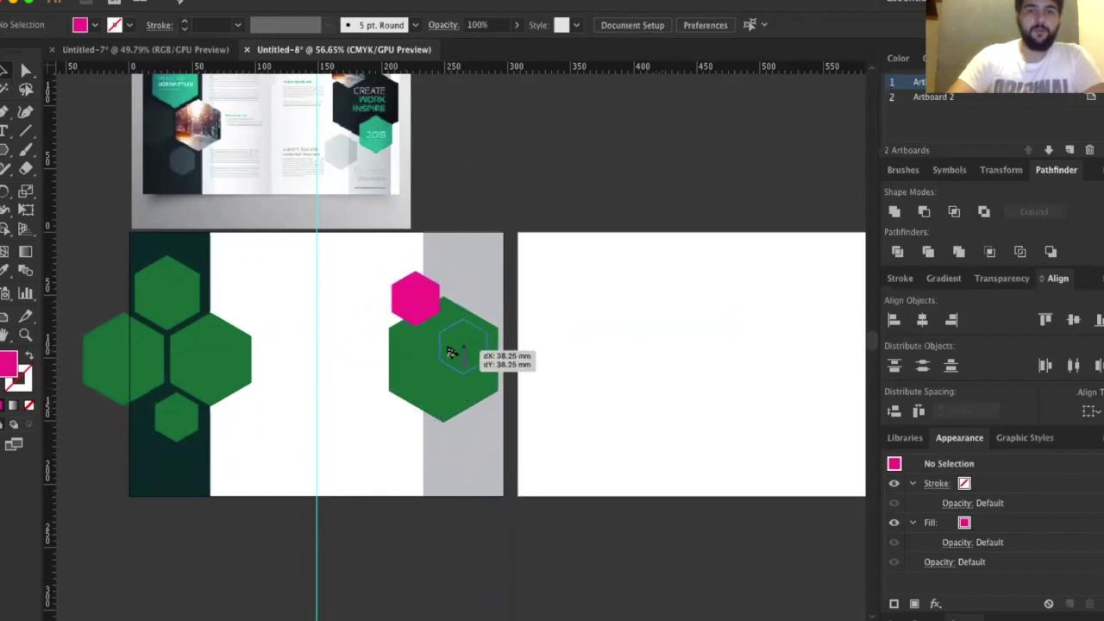
pyautogui.moveTo(447, 348)
pyautogui.mouseDown()
pyautogui.moveTo(461, 346)
pyautogui.moveTo(466, 419)
pyautogui.mouseUp()
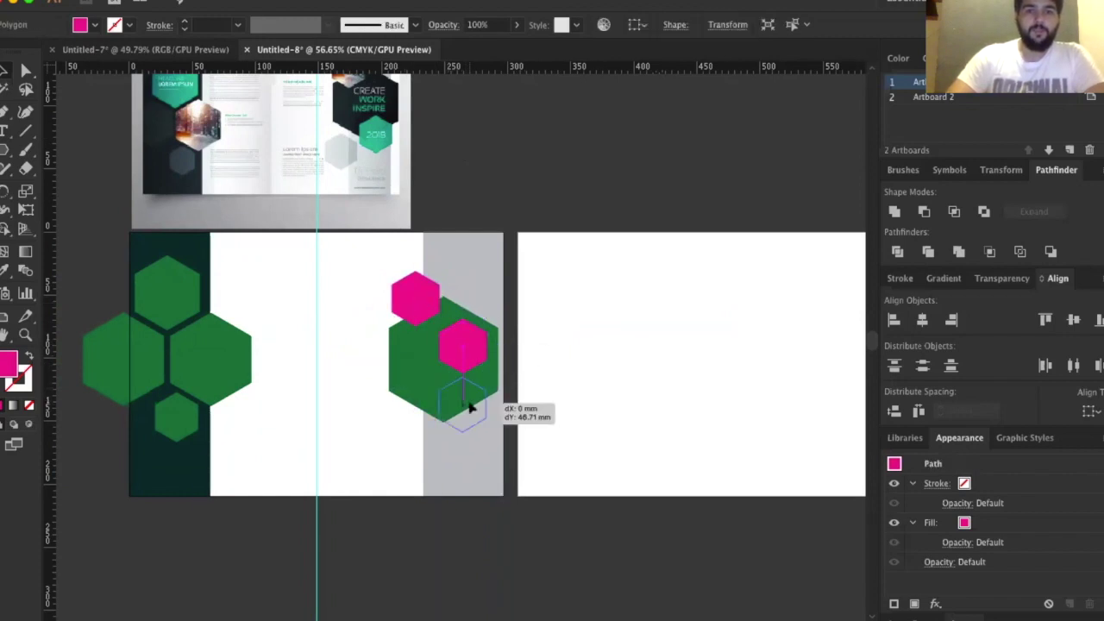
pyautogui.click(497, 390)
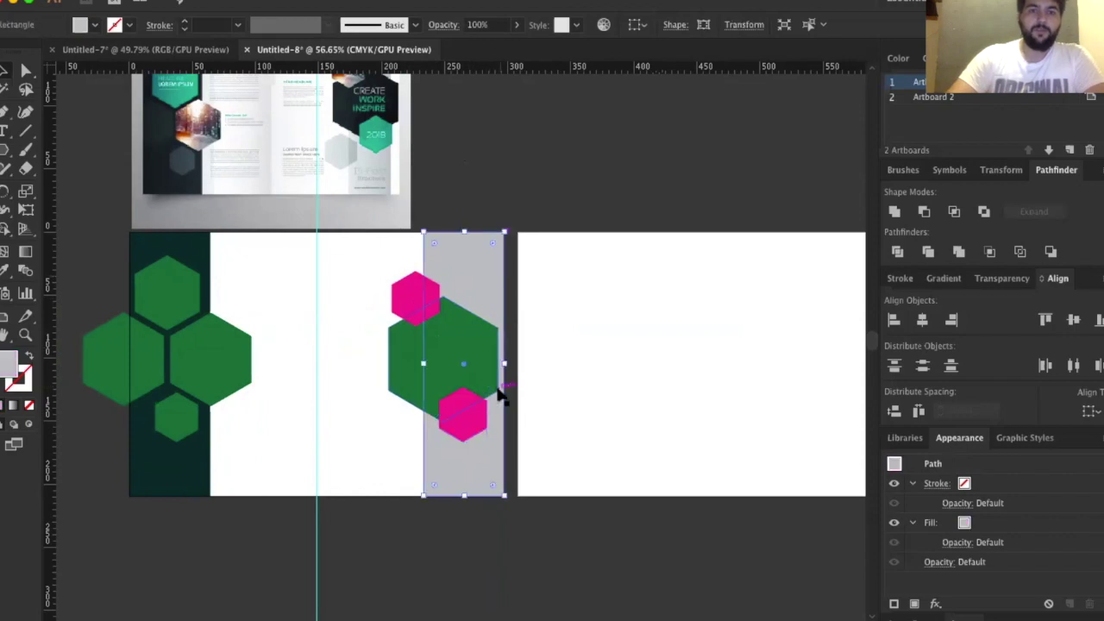
pyautogui.scroll(2, 499, 393)
pyautogui.click(493, 389)
pyautogui.keyDown('shift'); pyautogui.click(505, 439); pyautogui.keyUp('shift')
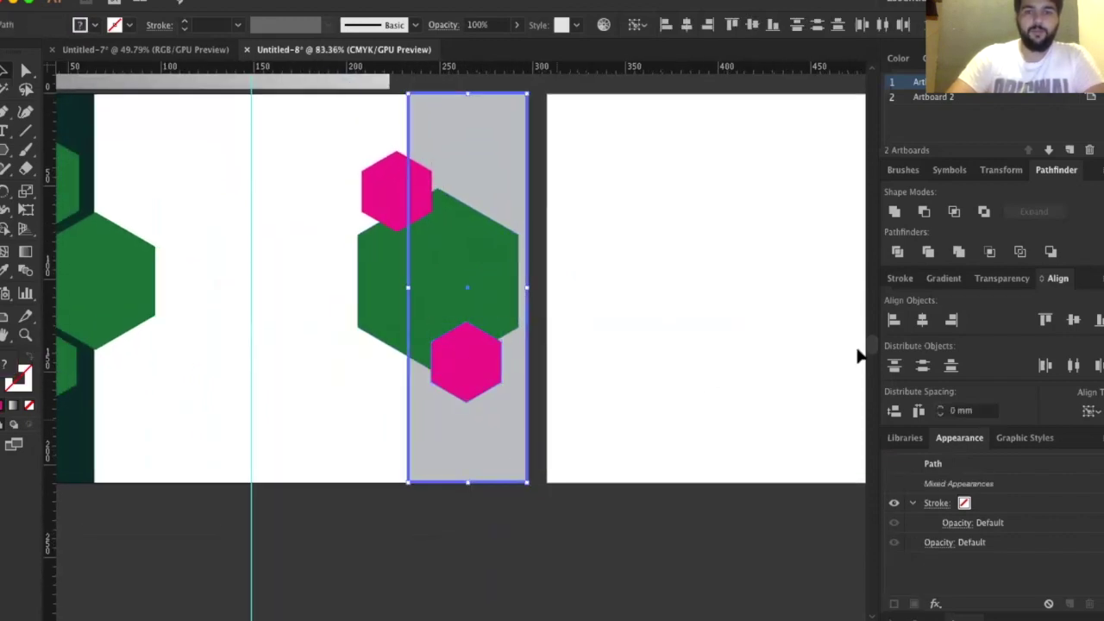
pyautogui.click(447, 546)
pyautogui.scroll(-2, 447, 546)
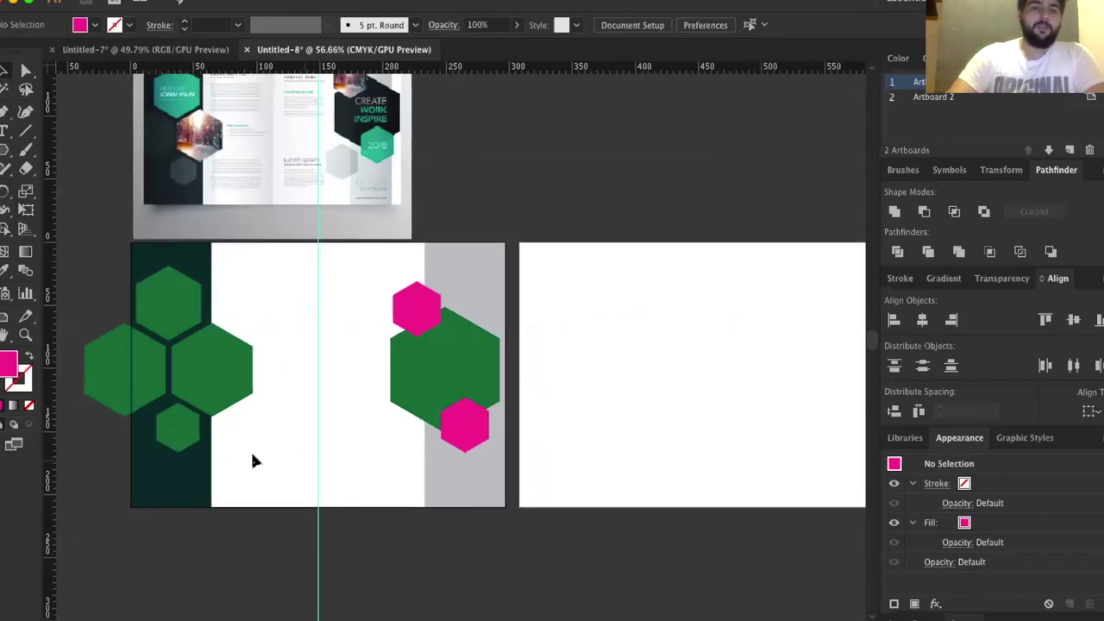
pyautogui.click(184, 319)
# - Stretch the dark left panel down to the artboard's bottom edge
pyautogui.click(265, 386)
pyautogui.scroll(-2, 268, 388)
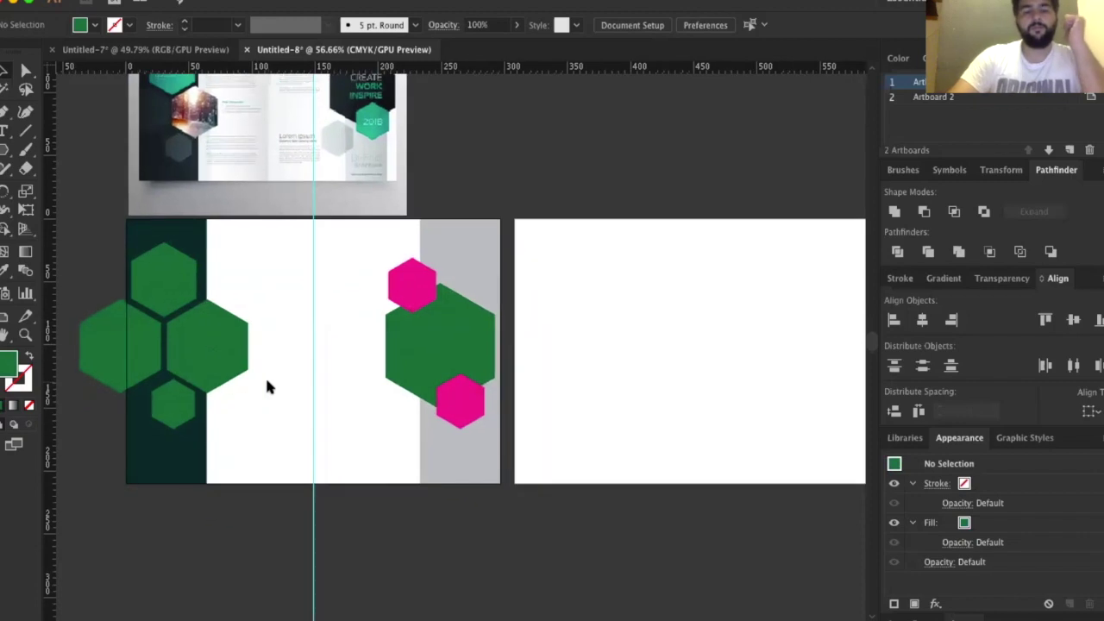
pyautogui.scroll(1, 267, 387)
pyautogui.scroll(2, 267, 387)
pyautogui.hscroll(-2, 268, 388)
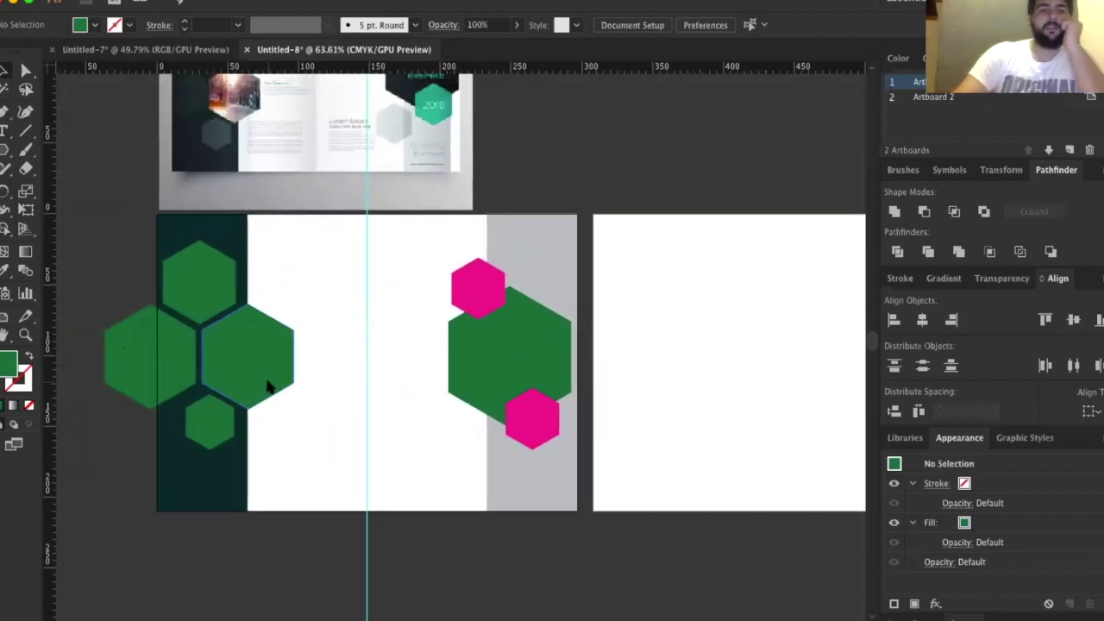
pyautogui.hscroll(1, 268, 387)
pyautogui.scroll(1, 267, 387)
pyautogui.hscroll(-2, 265, 375)
pyautogui.scroll(2, 265, 375)
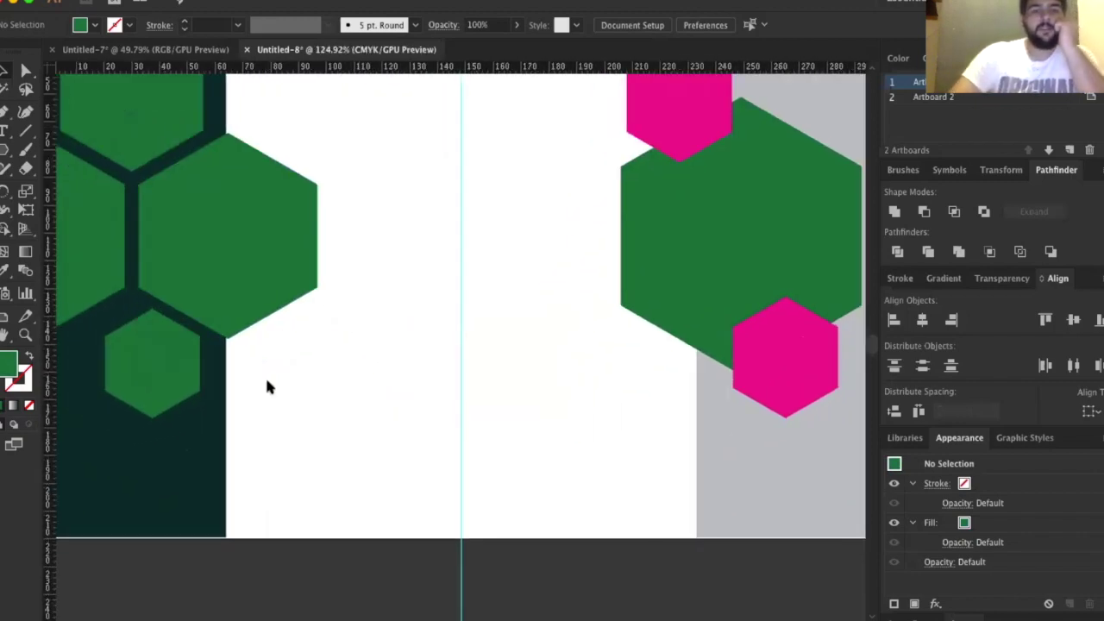
pyautogui.scroll(2, 265, 375)
pyautogui.scroll(2, 317, 444)
pyautogui.scroll(-2, 318, 453)
pyautogui.scroll(2, 318, 454)
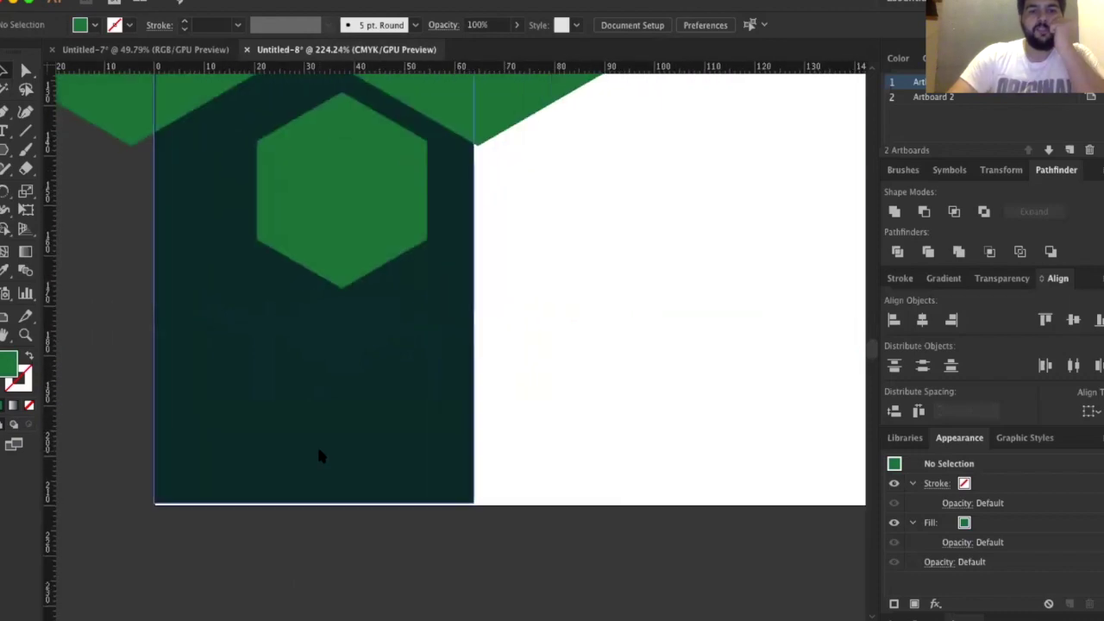
pyautogui.scroll(1, 319, 454)
pyautogui.click(329, 451)
pyautogui.hscroll(-2, 326, 449)
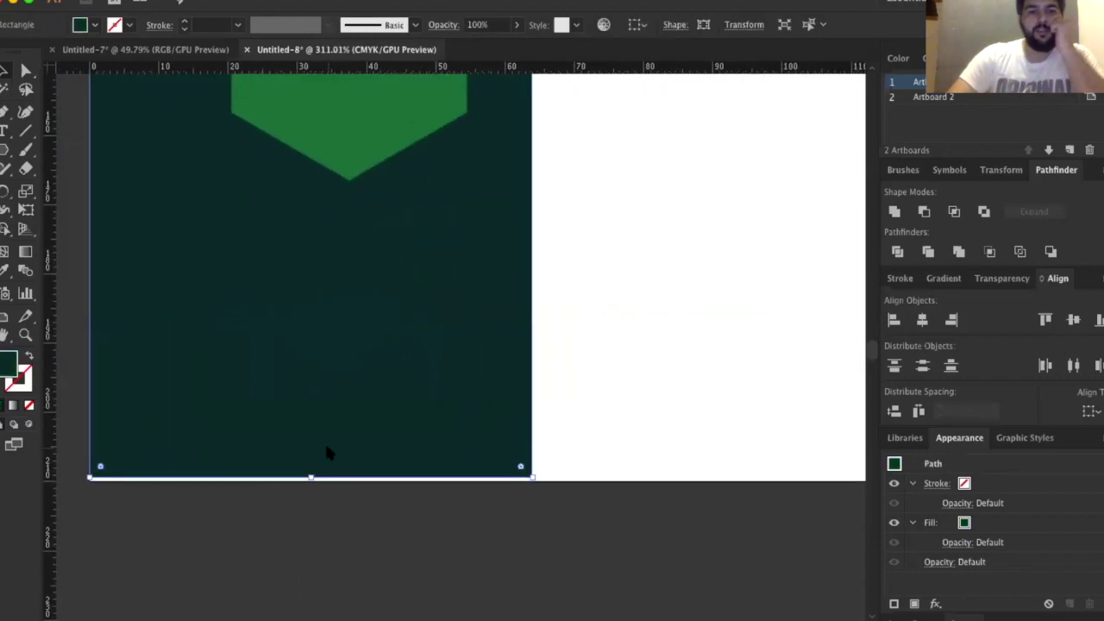
pyautogui.scroll(1, 326, 448)
pyautogui.scroll(1, 328, 462)
pyautogui.hscroll(-1, 327, 465)
pyautogui.hscroll(-2, 322, 466)
pyautogui.scroll(1, 322, 466)
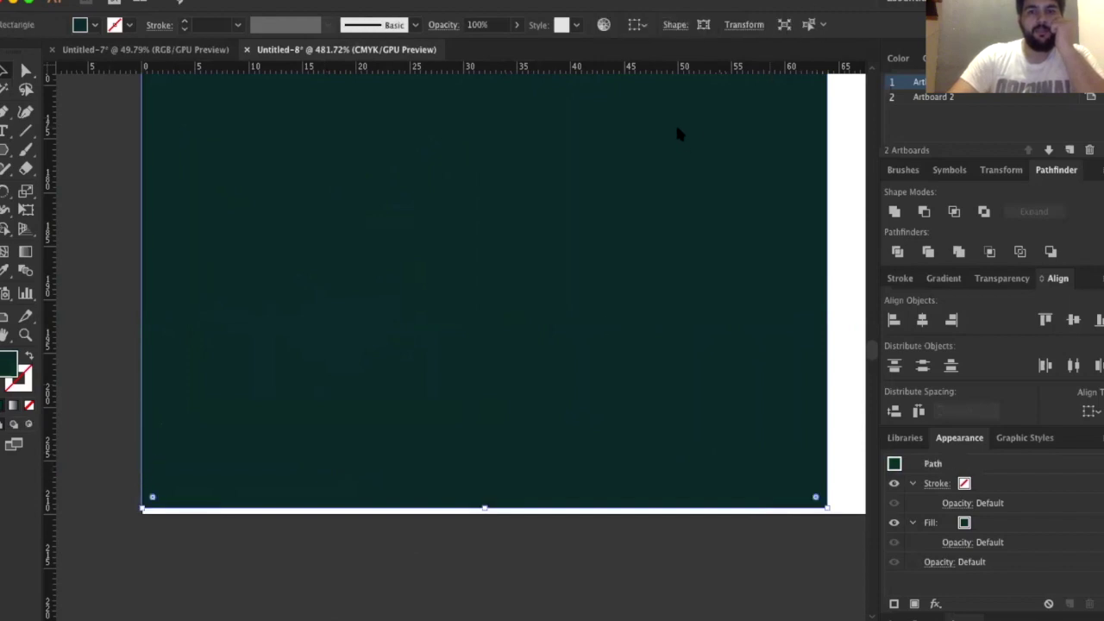
pyautogui.moveTo(484, 510); pyautogui.dragTo(483, 515)
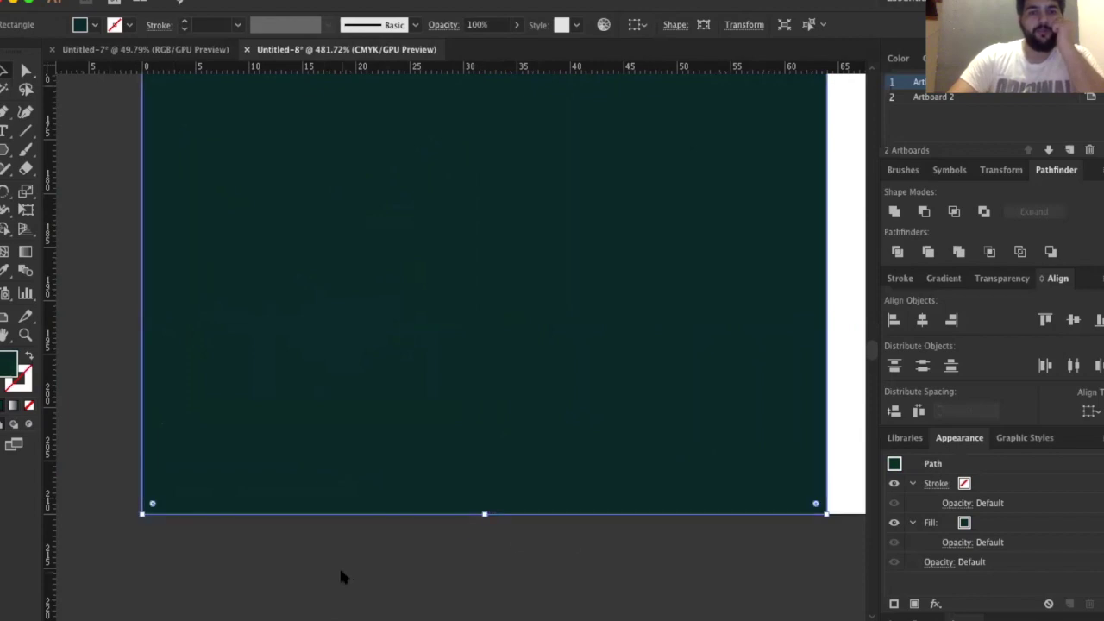
# - Extend the grey strip so its bottom sits flush with the artboard edge
pyautogui.scroll(3, 340, 570)
pyautogui.scroll(3, 340, 571)
pyautogui.hscroll(5, 341, 571)
pyautogui.hscroll(10, 339, 576)
pyautogui.scroll(3, 339, 576)
pyautogui.scroll(-2, 339, 576)
pyautogui.scroll(-3, 338, 576)
pyautogui.hscroll(-3, 339, 576)
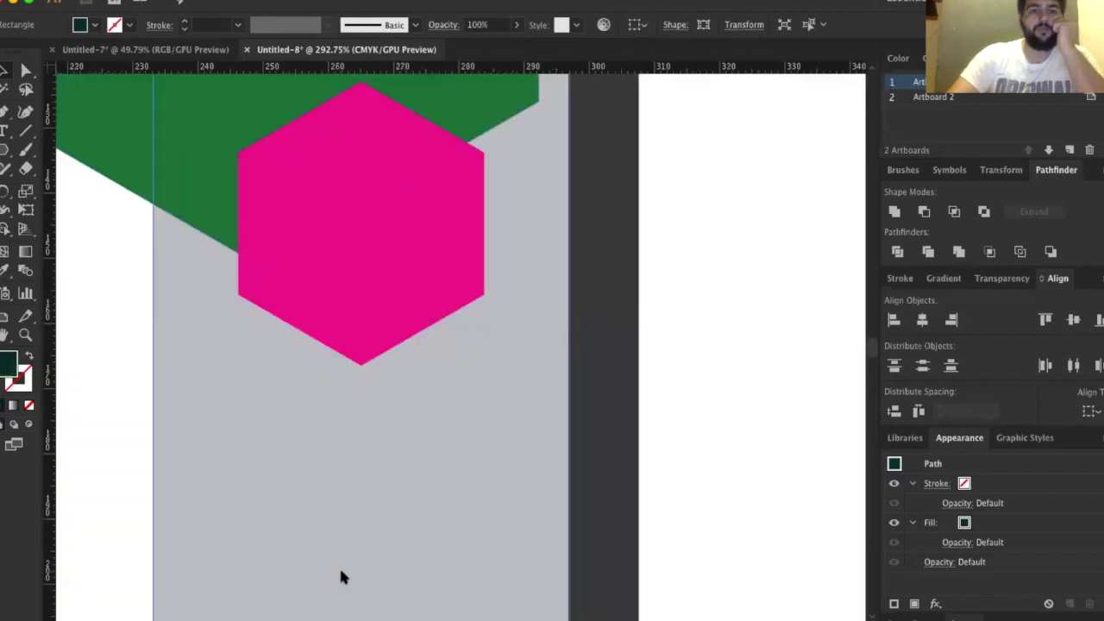
pyautogui.click(341, 576)
pyautogui.scroll(-3, 340, 574)
pyautogui.scroll(-2, 340, 574)
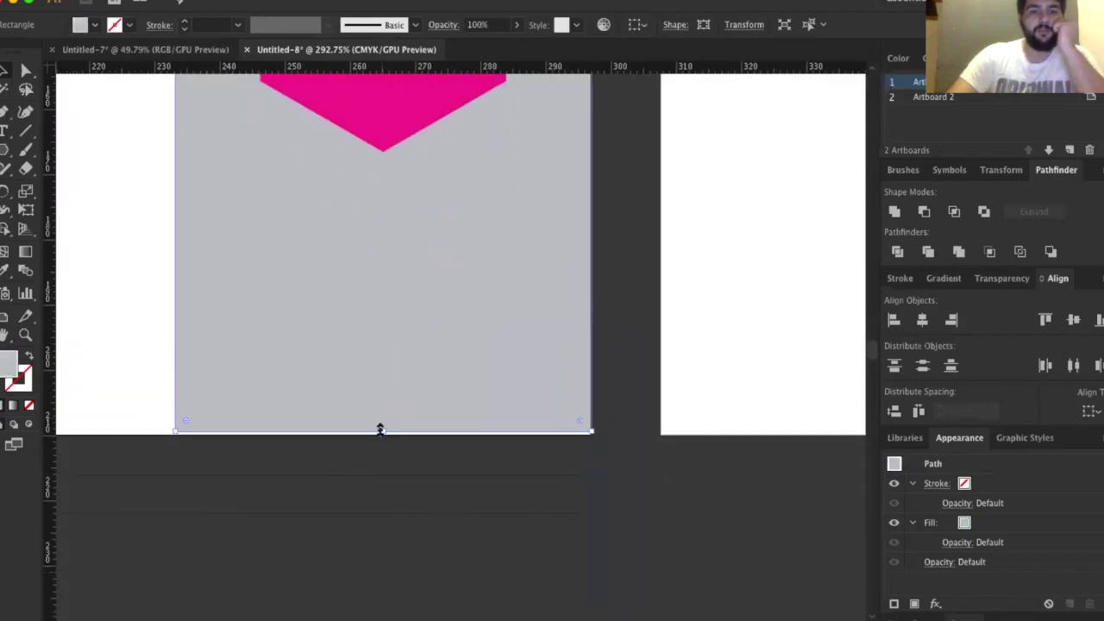
pyautogui.moveTo(383, 432); pyautogui.dragTo(383, 434)
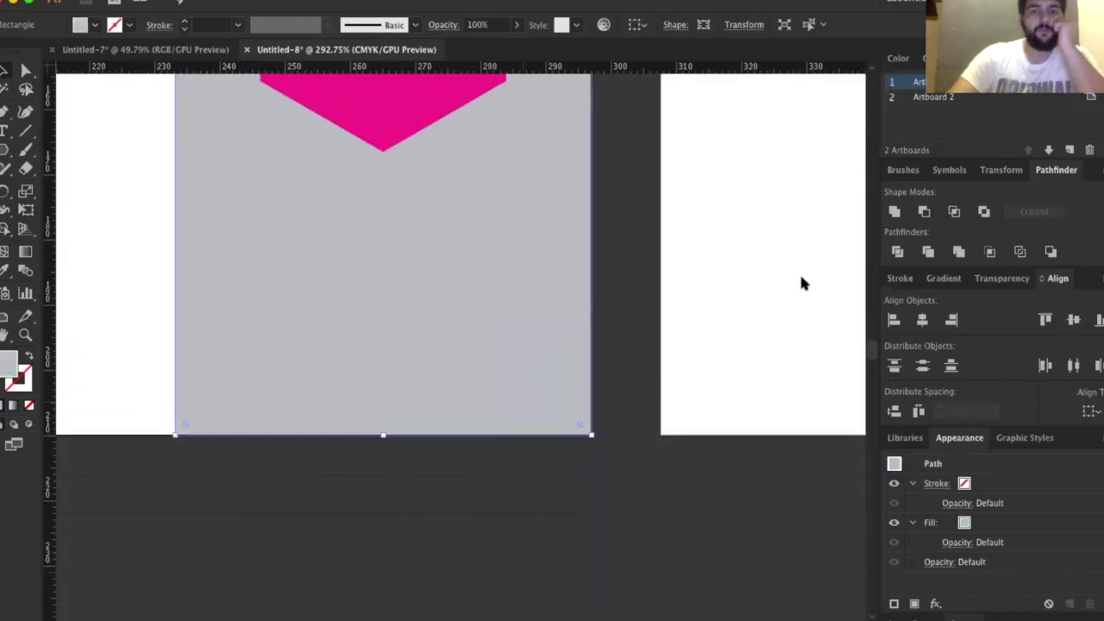
pyautogui.click(340, 607)
pyautogui.scroll(-3, 340, 606)
pyautogui.scroll(-3, 339, 606)
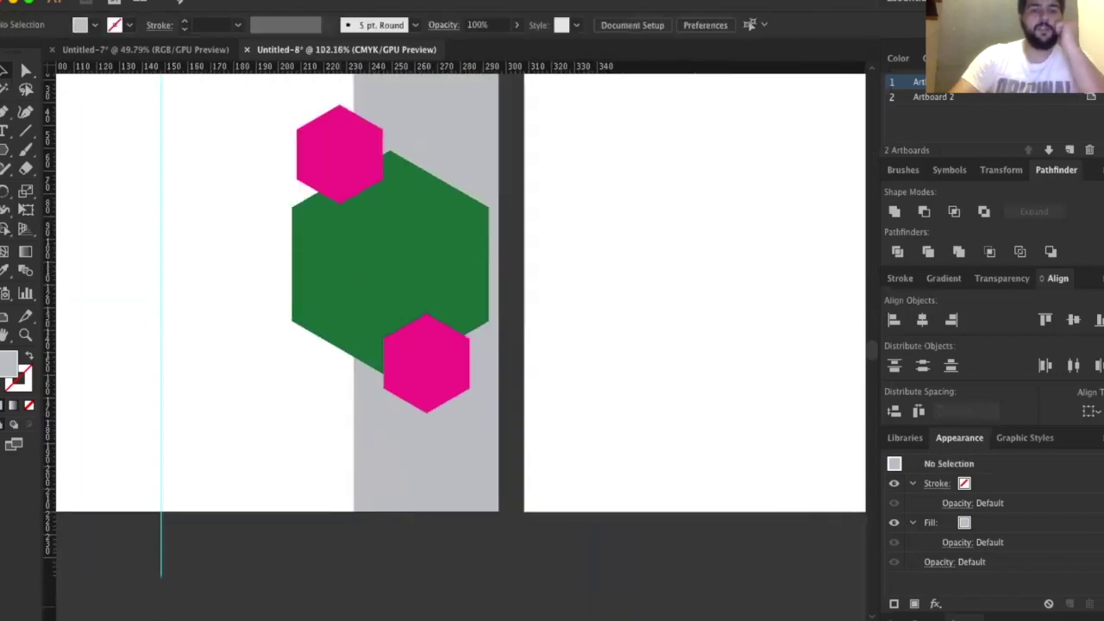
pyautogui.scroll(-2, 340, 606)
pyautogui.scroll(1, 339, 606)
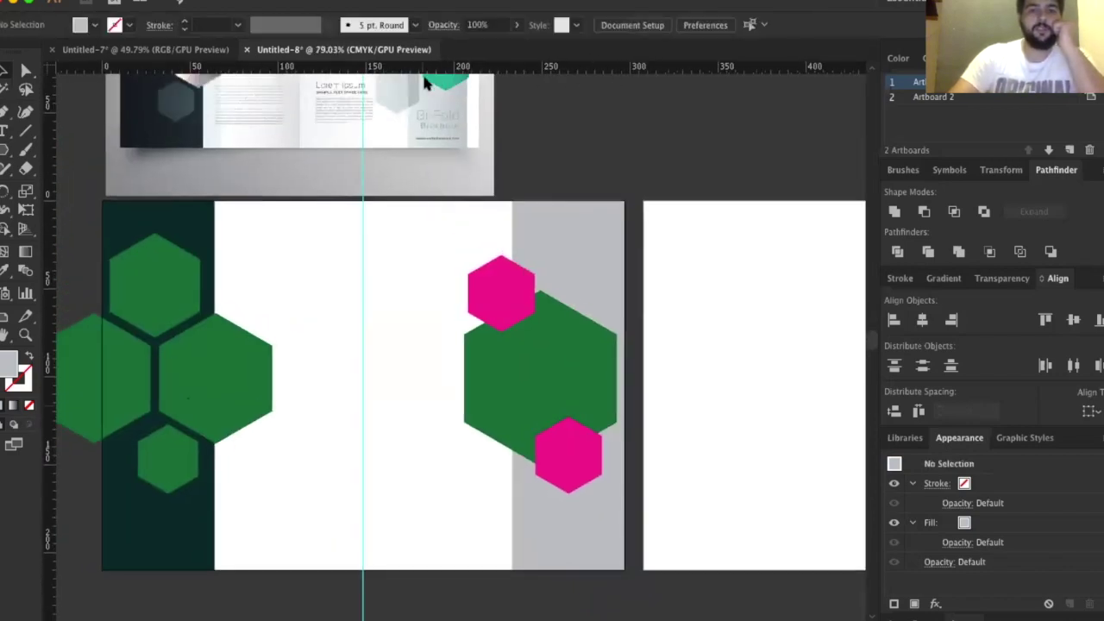
pyautogui.scroll(3, 349, 354)
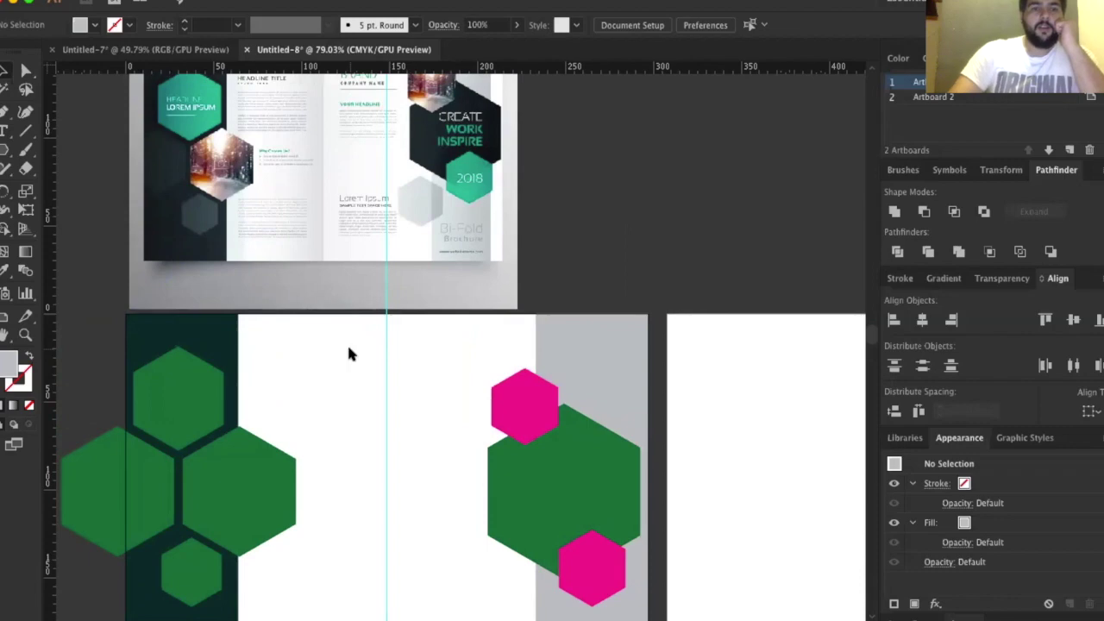
pyautogui.scroll(2, 350, 354)
pyautogui.scroll(-1, 349, 353)
pyautogui.scroll(-1, 349, 354)
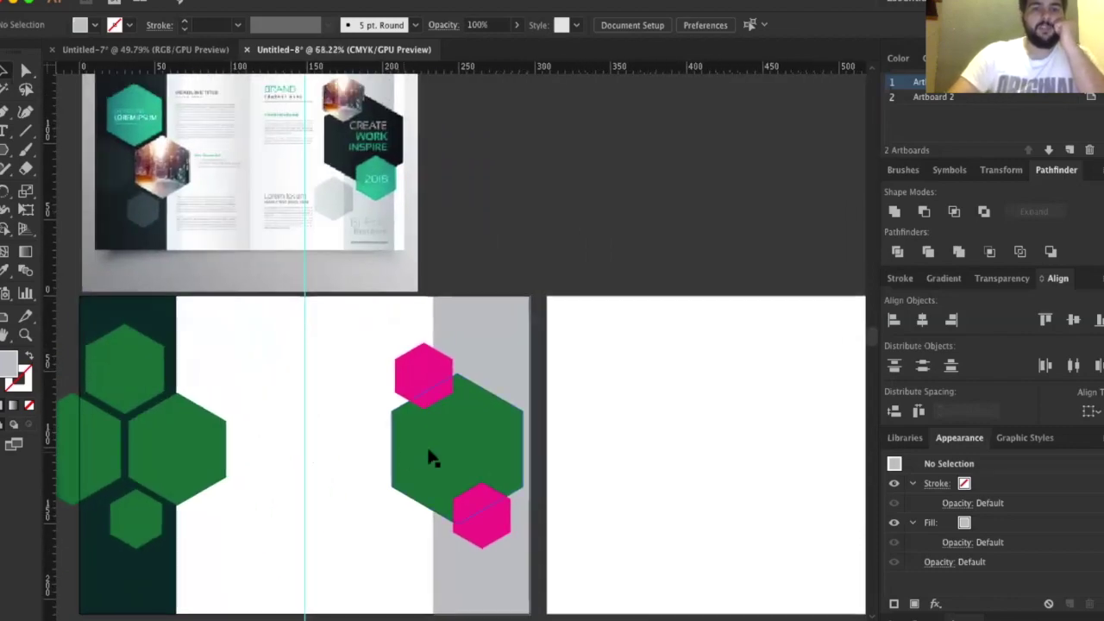
pyautogui.click(434, 457)
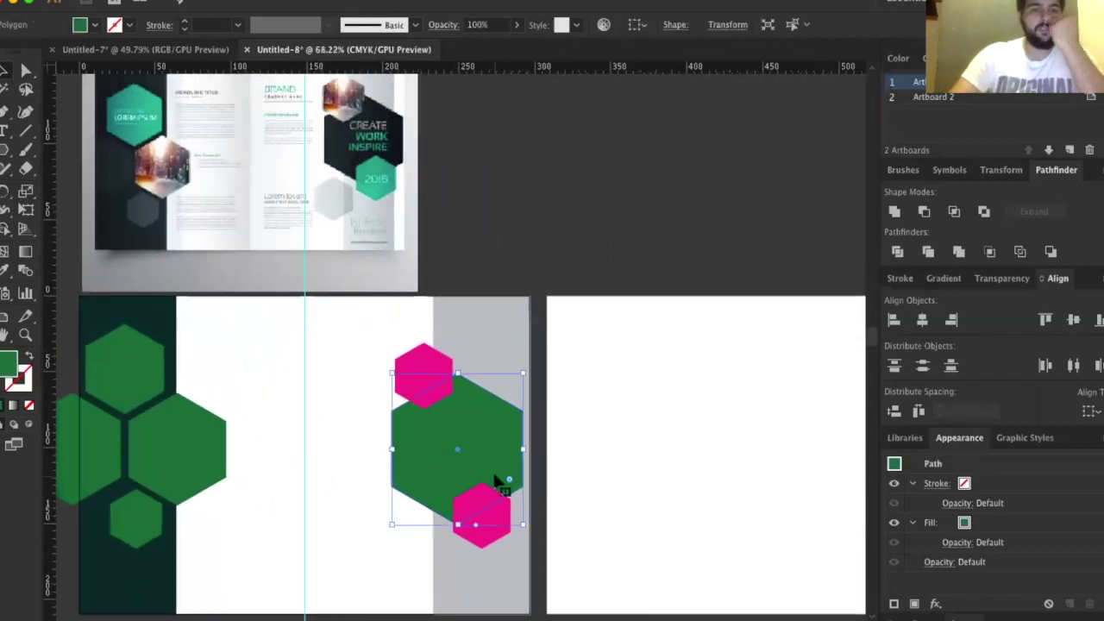
# - Select green hexagons on the left panel, then clear the selection
pyautogui.click(175, 448)
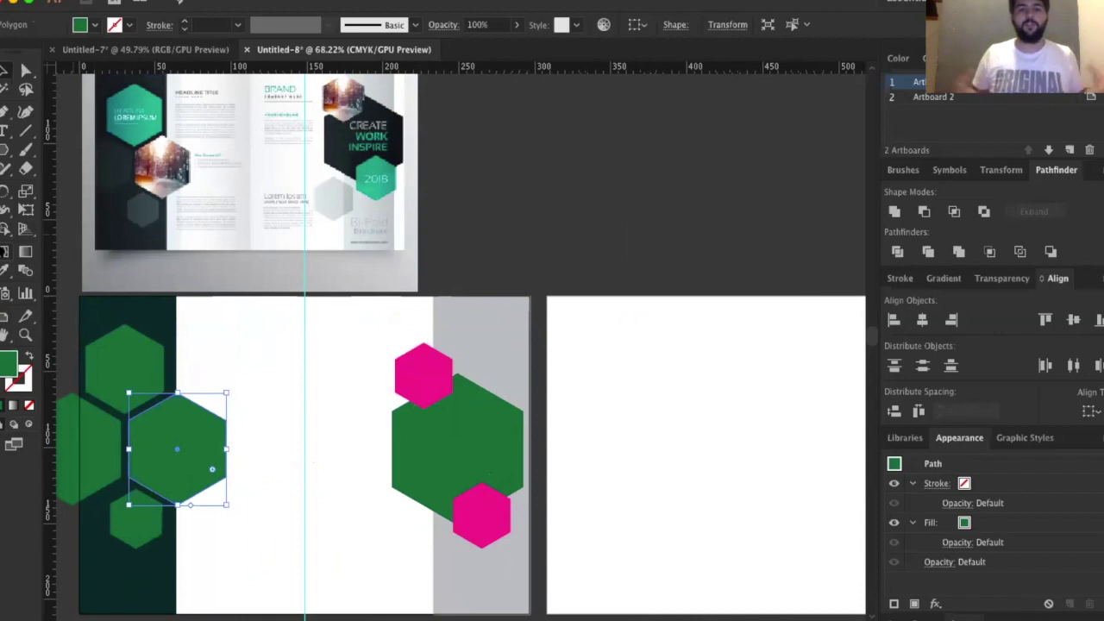
pyautogui.click(145, 535)
pyautogui.scroll(-1, 84, 311)
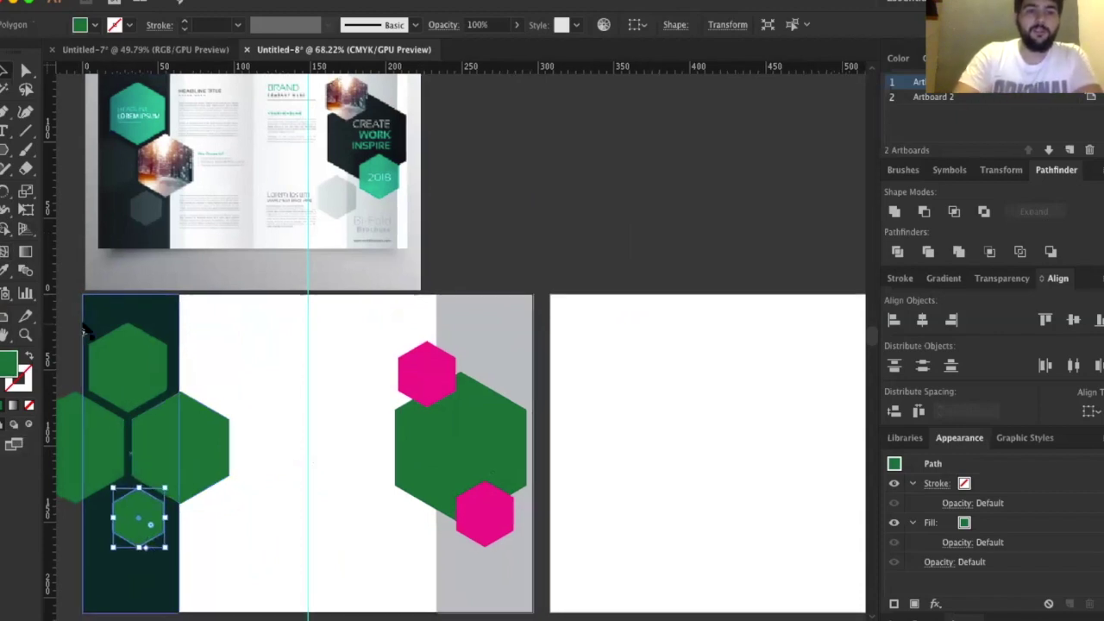
pyautogui.scroll(-2, 84, 312)
pyautogui.click(85, 311)
pyautogui.scroll(-1, 85, 333)
pyautogui.scroll(2, 86, 340)
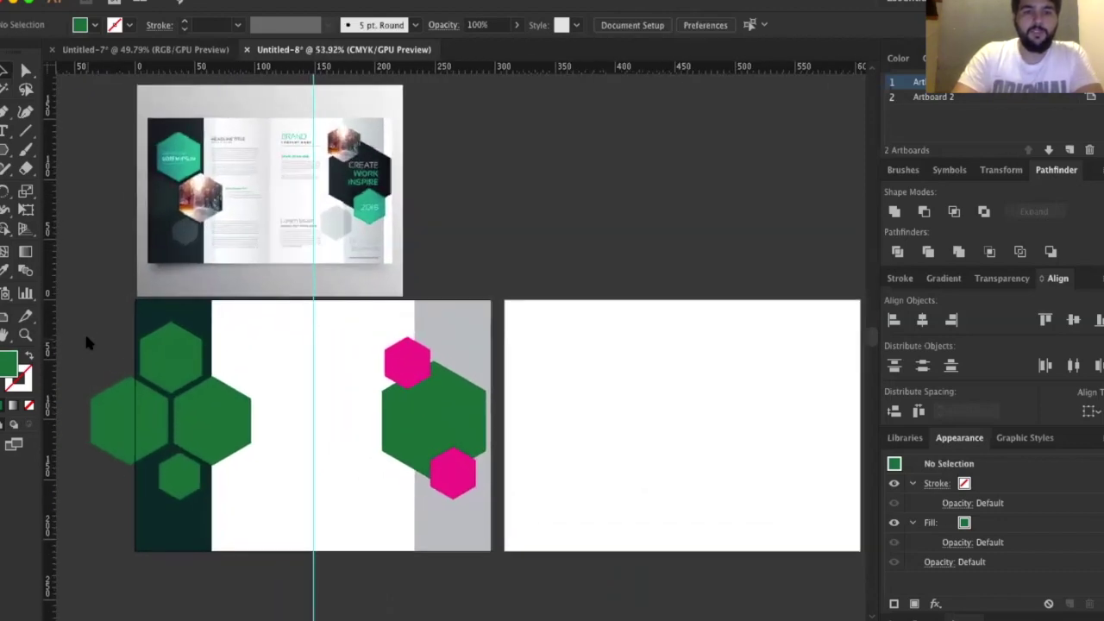
pyautogui.scroll(1, 87, 340)
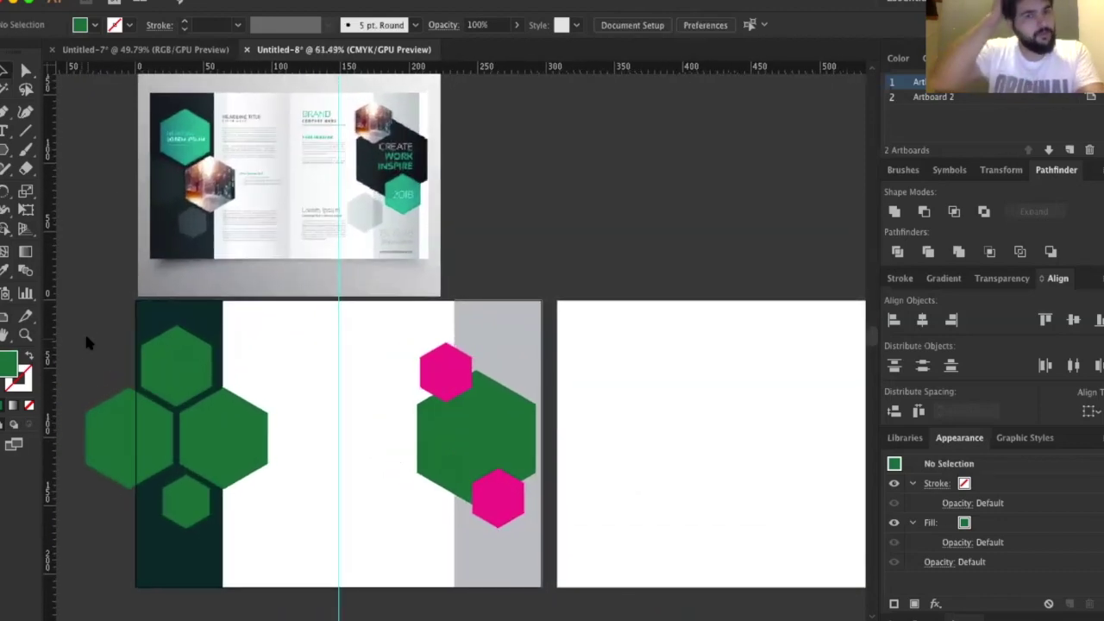
# - Select the middle hexagon and lower pink hexagon and open their Fill Color Picker
pyautogui.click(165, 504)
pyautogui.click(168, 441)
pyautogui.click(222, 442)
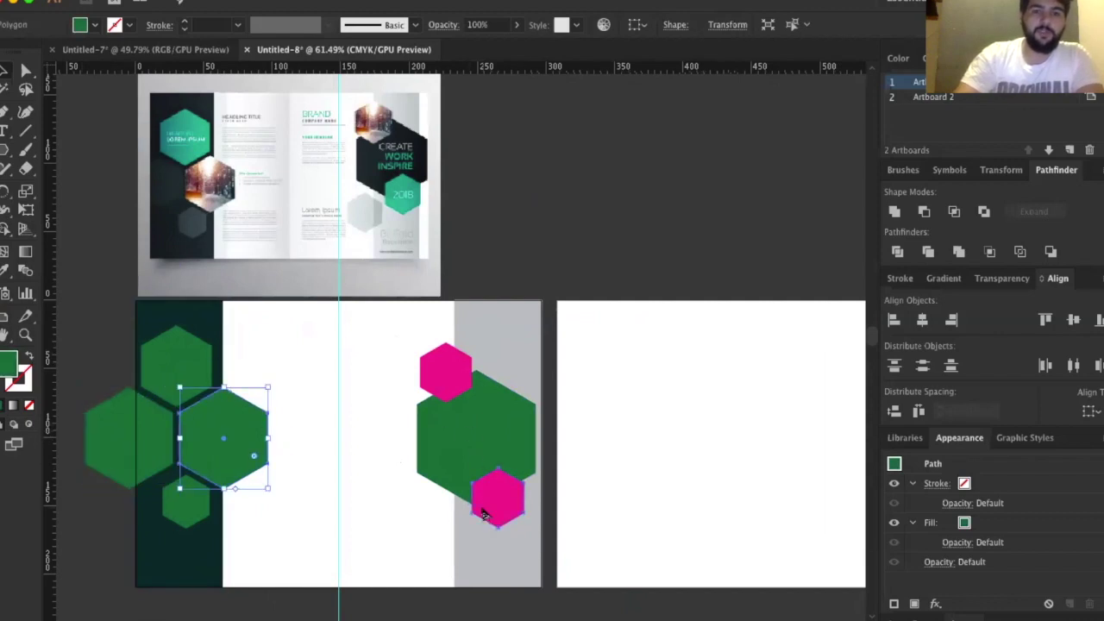
pyautogui.keyDown('shift'); pyautogui.click(484, 515); pyautogui.keyUp('shift')
pyautogui.doubleClick(12, 369)
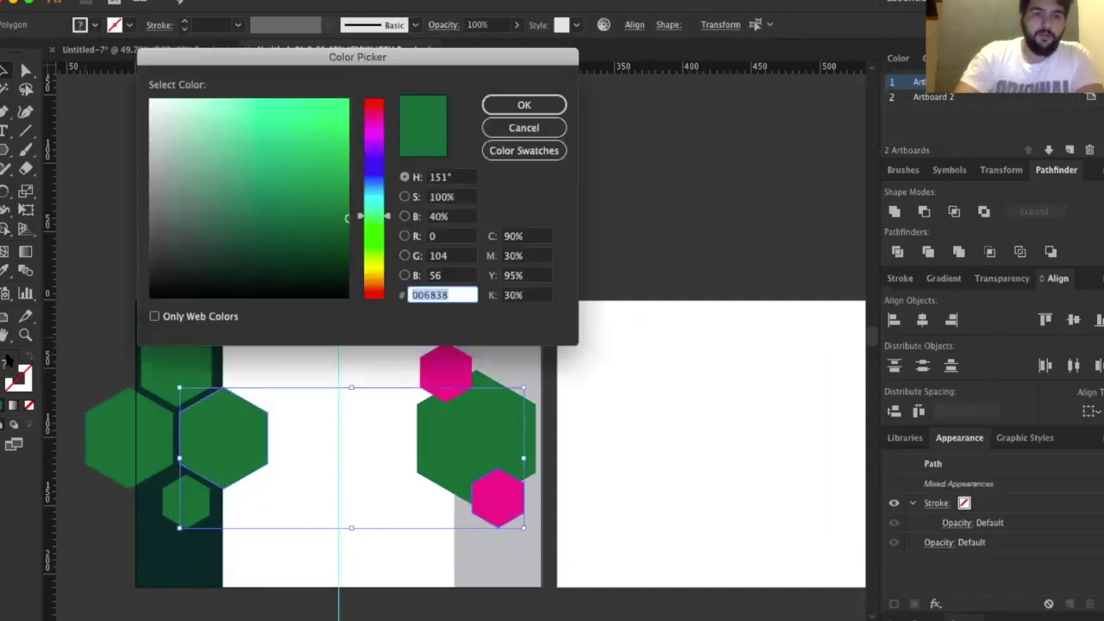
# - Change the selected hexagons' fill from green to a bright cyan in the Color Picker
pyautogui.moveTo(377, 214); pyautogui.dragTo(357, 130)
pyautogui.click(525, 106)
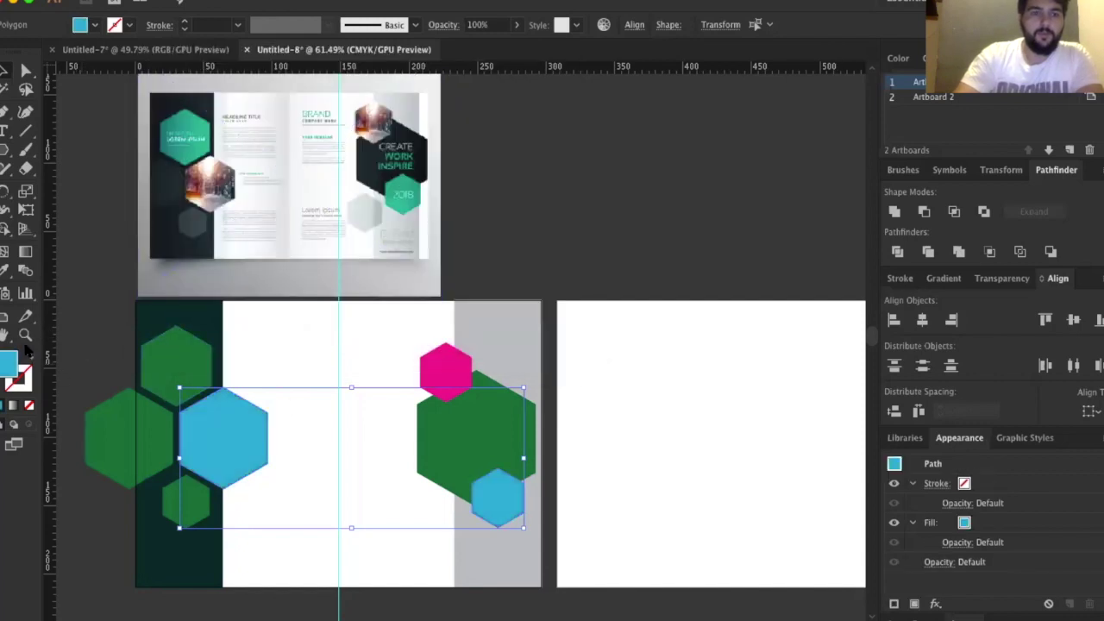
pyautogui.doubleClick(11, 364)
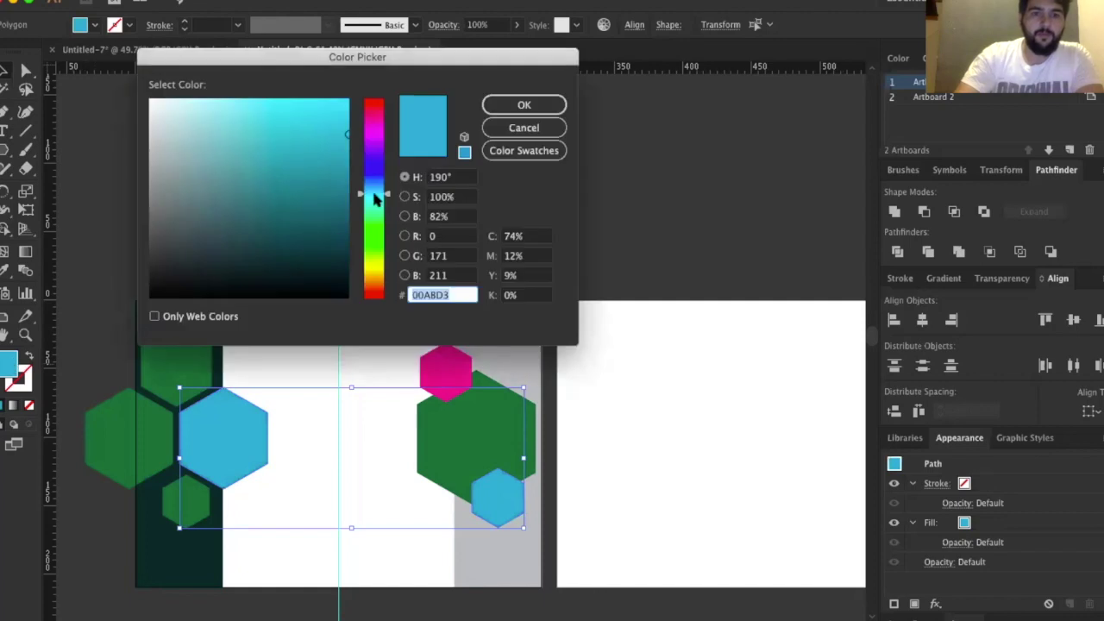
pyautogui.moveTo(373, 191); pyautogui.dragTo(373, 196)
pyautogui.click(523, 104)
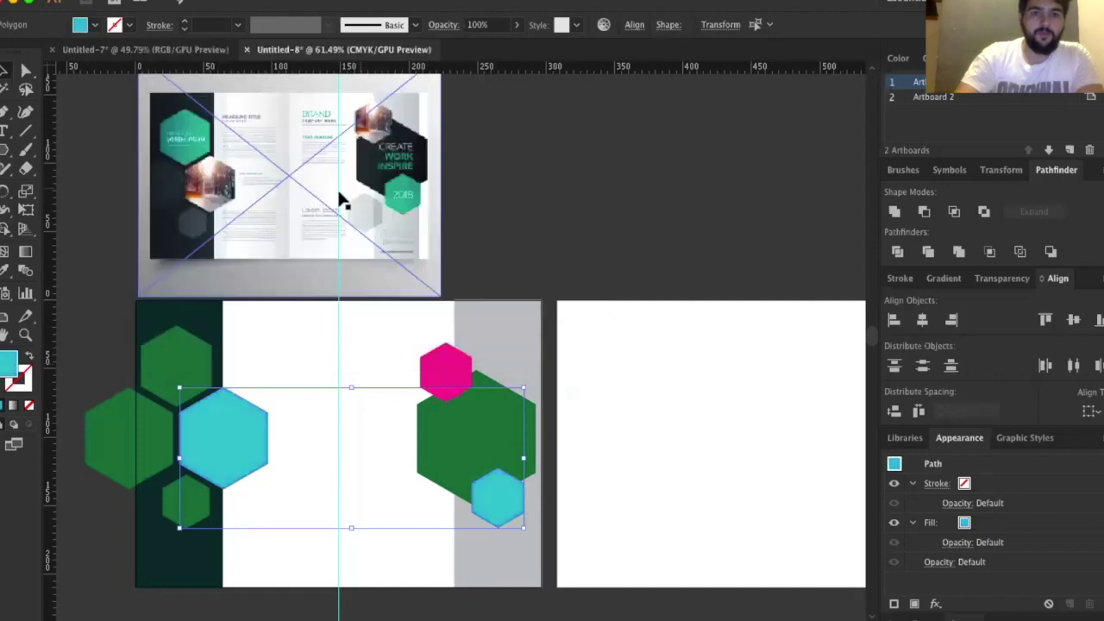
# - Apply a linear gradient fill with a teal left stop and a blue right stop
pyautogui.click(947, 279)
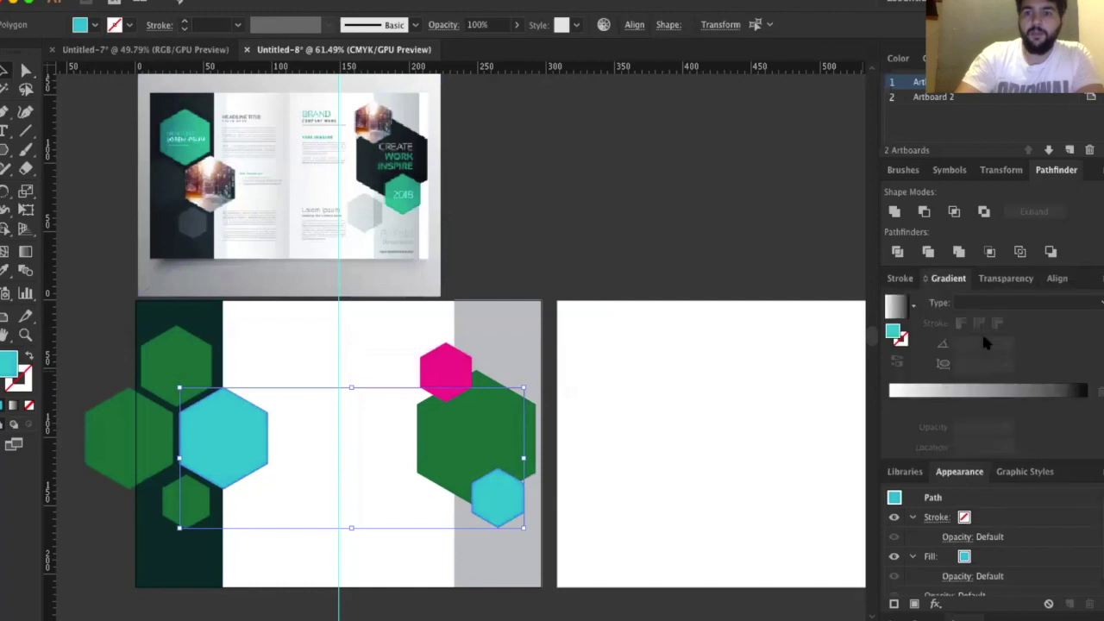
pyautogui.click(947, 392)
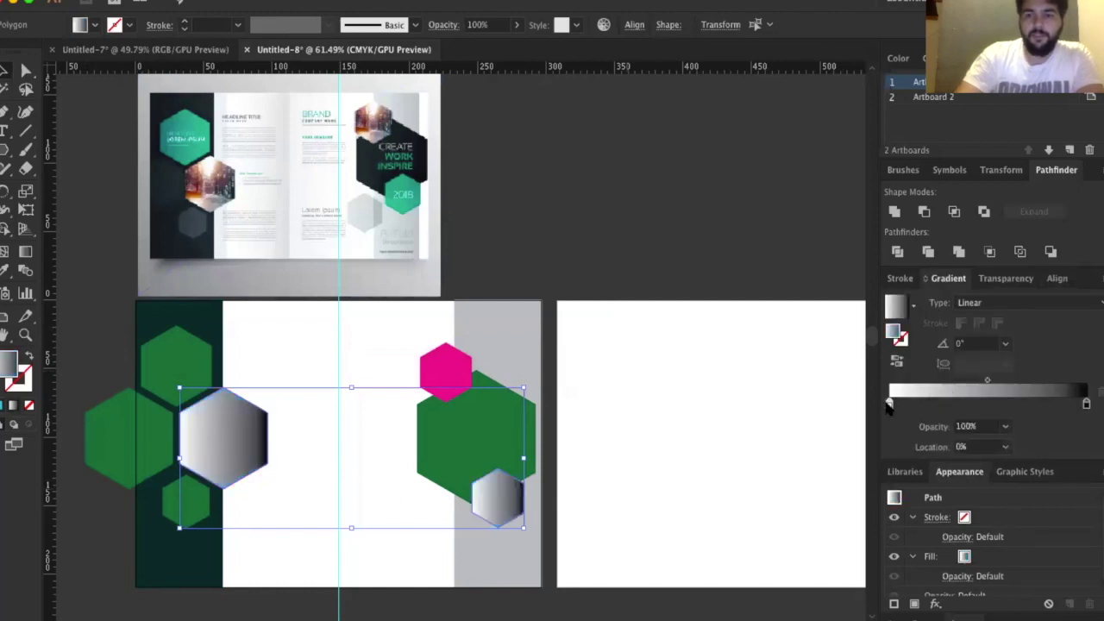
pyautogui.doubleClick(889, 403)
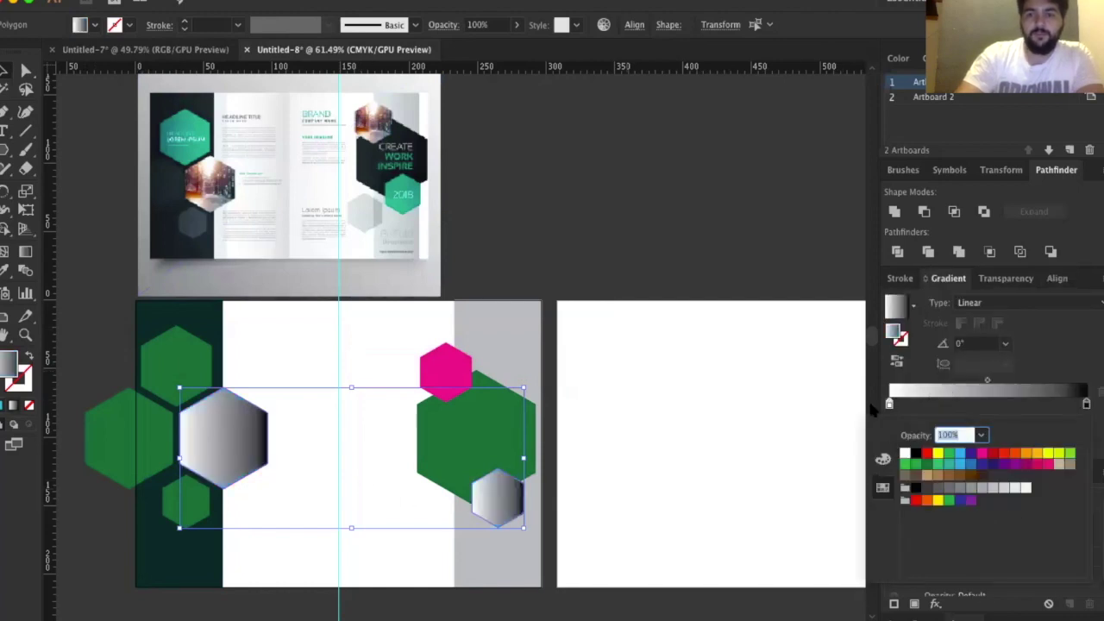
pyautogui.click(948, 465)
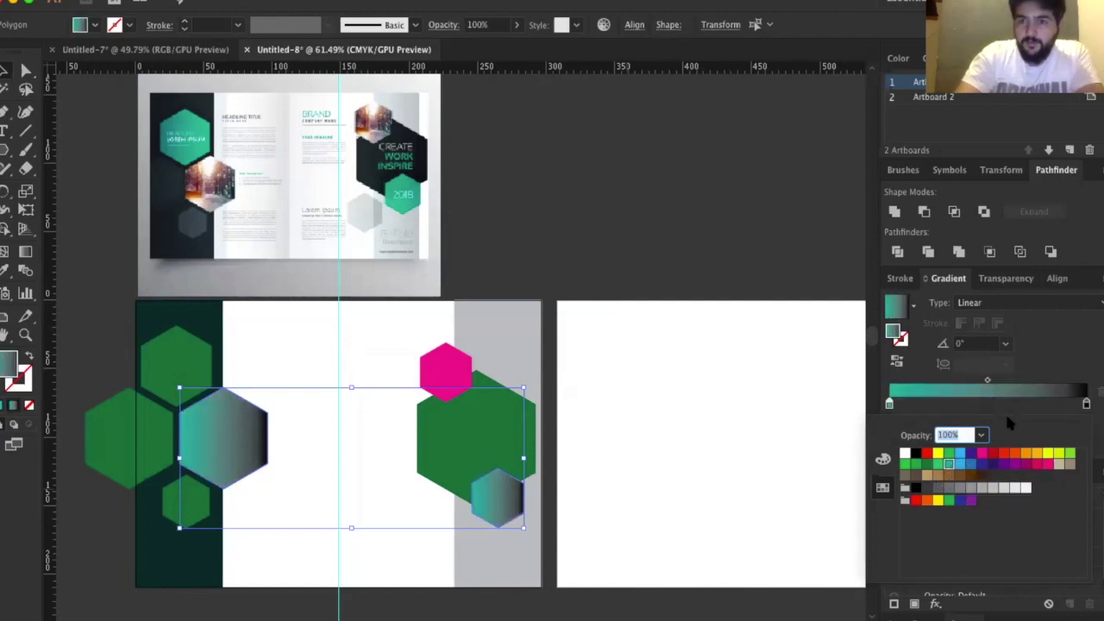
pyautogui.doubleClick(1086, 406)
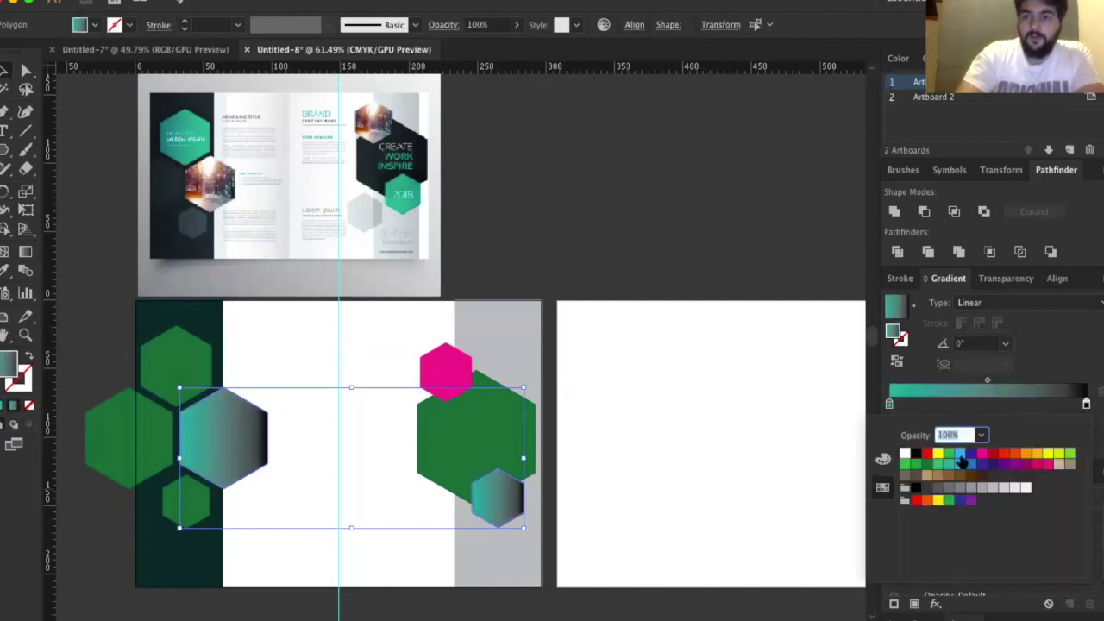
pyautogui.click(949, 464)
pyautogui.click(929, 466)
pyautogui.click(948, 466)
pyautogui.click(969, 464)
pyautogui.click(959, 463)
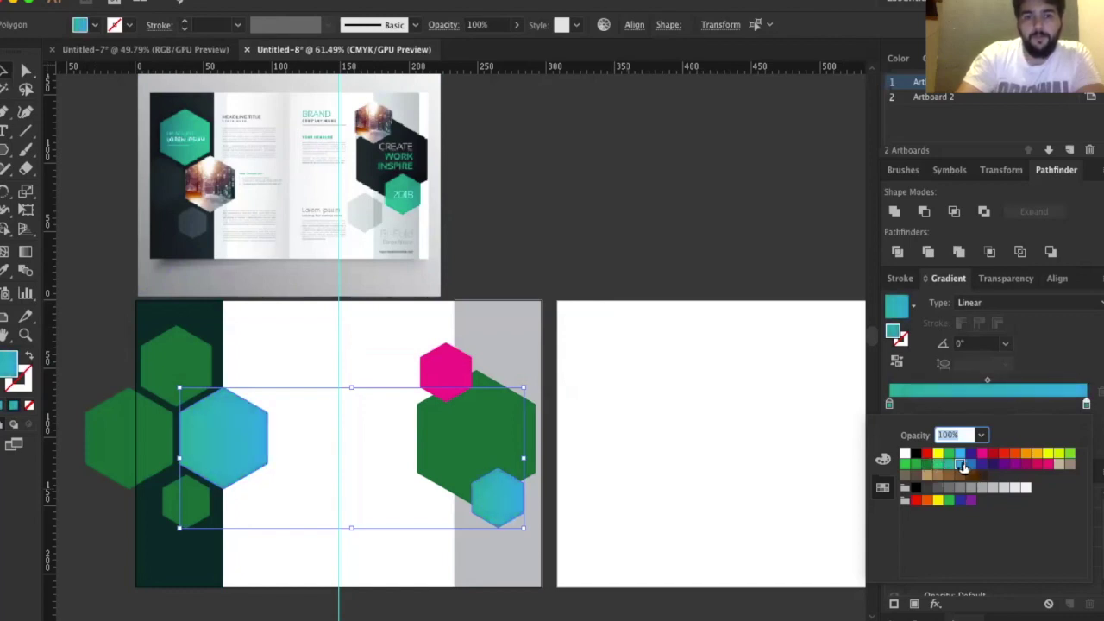
# - Select the middle gradient hexagon, then the large green hexagon on the right
pyautogui.scroll(2, 216, 427)
pyautogui.click(215, 427)
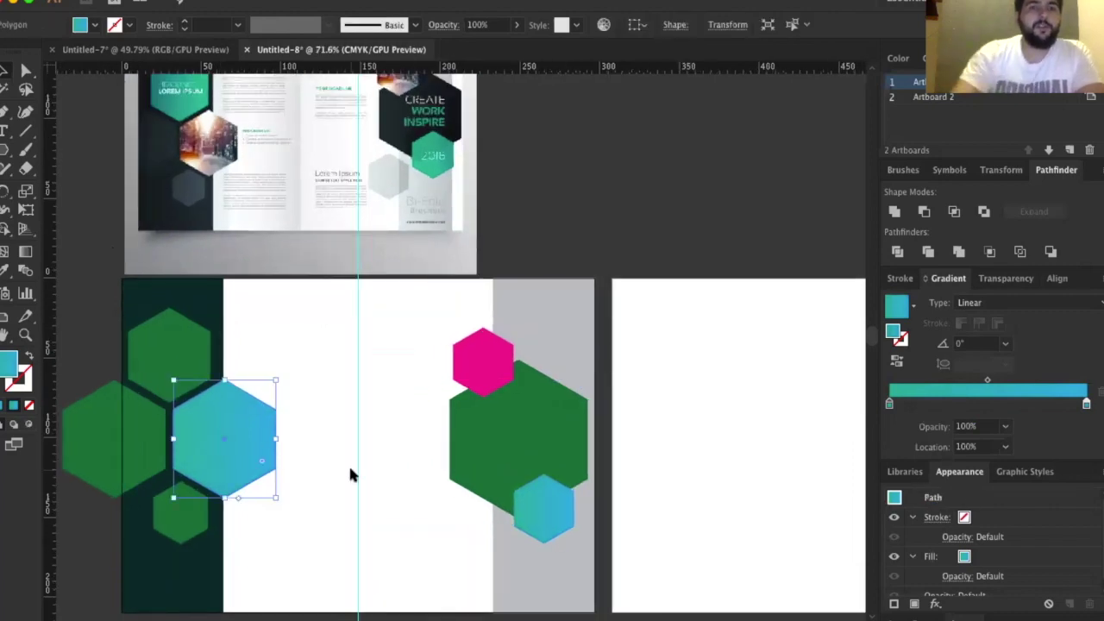
pyautogui.click(185, 0)
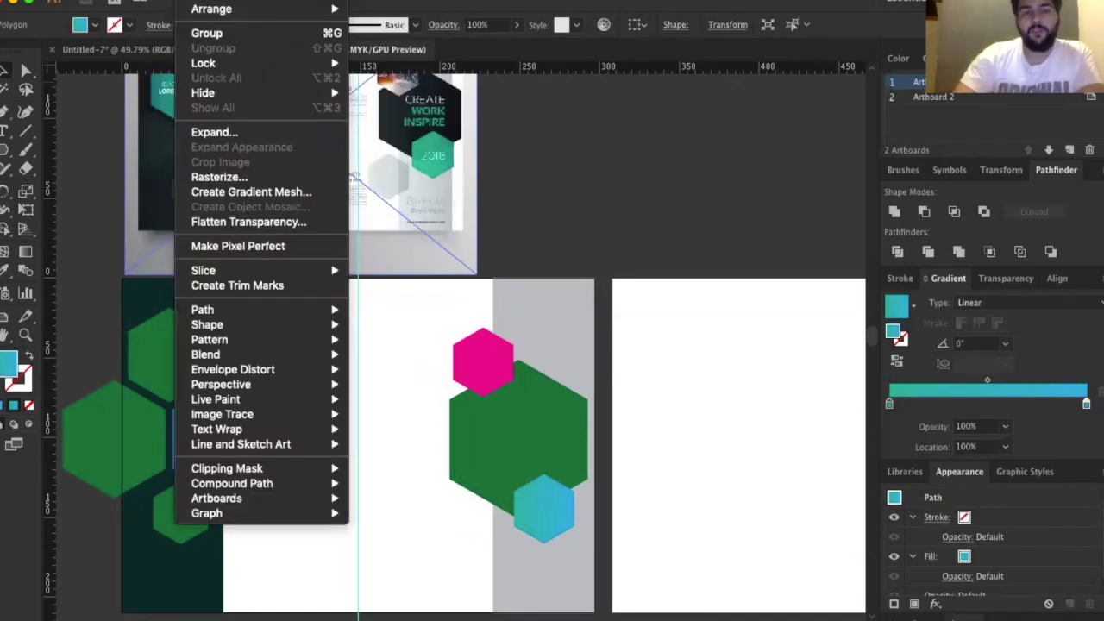
pyautogui.click(507, 218)
pyautogui.scroll(-2, 372, 365)
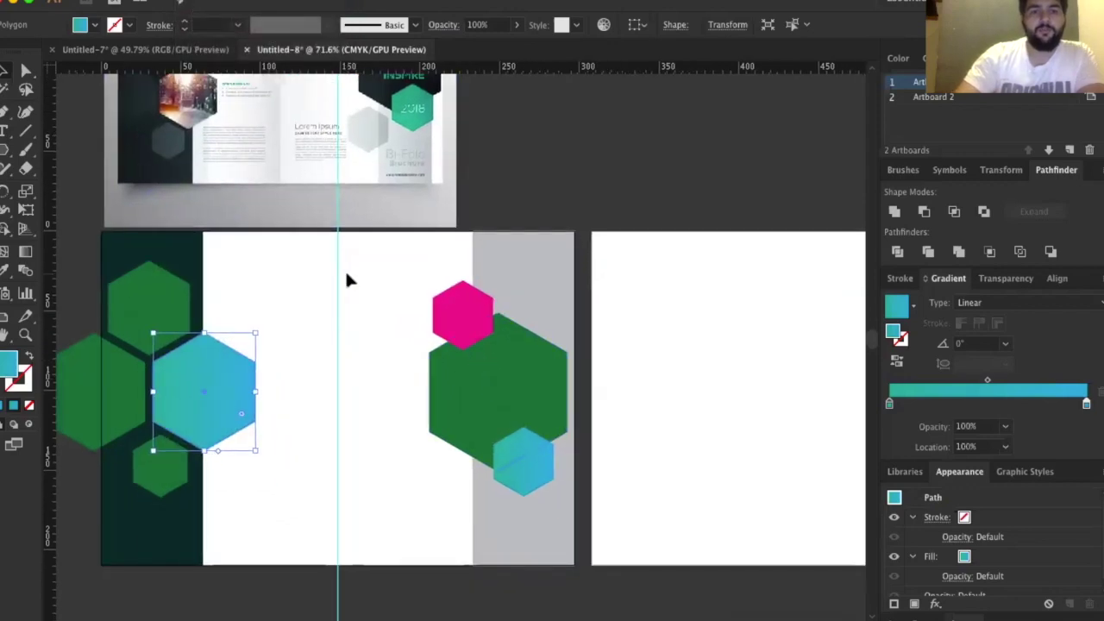
pyautogui.click(524, 442)
pyautogui.click(503, 348)
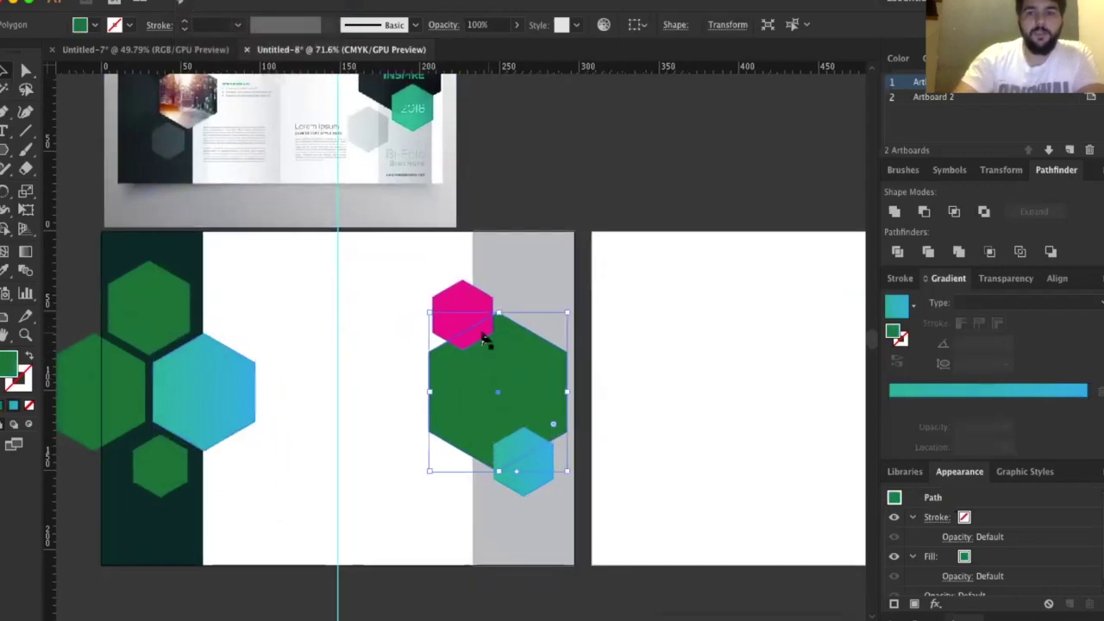
# - Eyedrop the panel's dark teal onto the upper pink hexagon
pyautogui.click(475, 267)
pyautogui.scroll(-2, 475, 312)
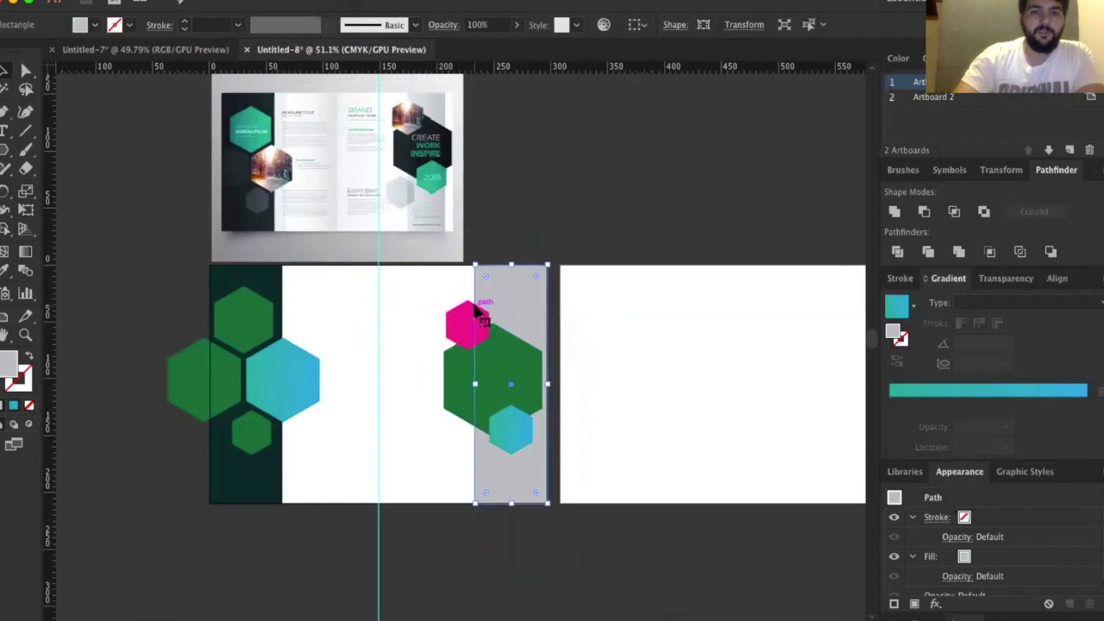
pyautogui.scroll(3, 475, 312)
pyautogui.click(460, 379)
pyautogui.scroll(5, 293, 432)
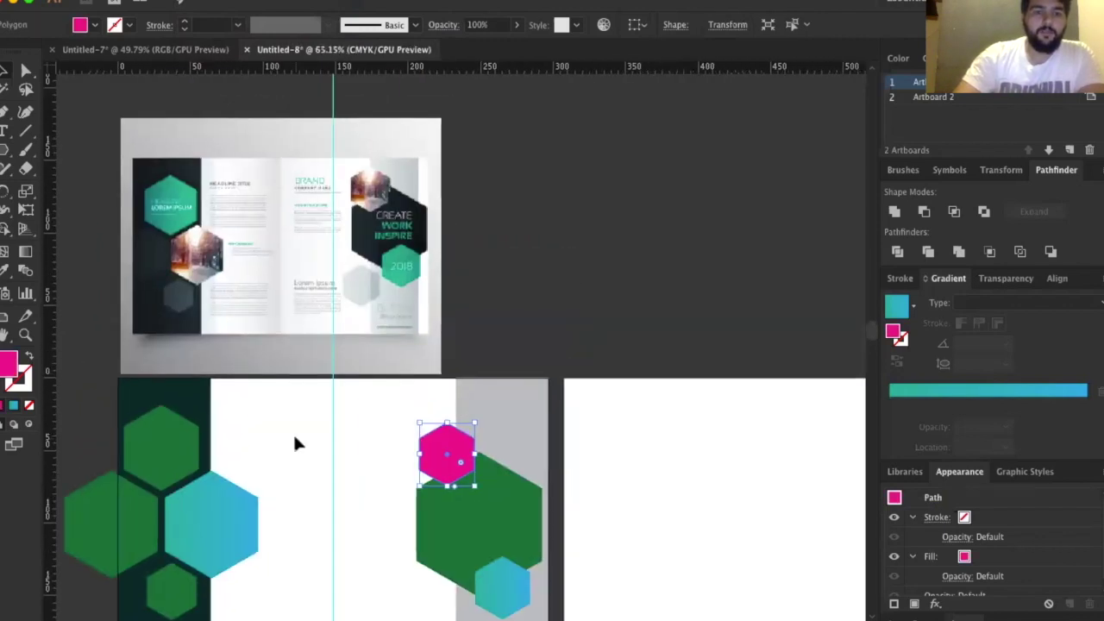
pyautogui.scroll(-3, 293, 432)
pyautogui.scroll(-3, 162, 351)
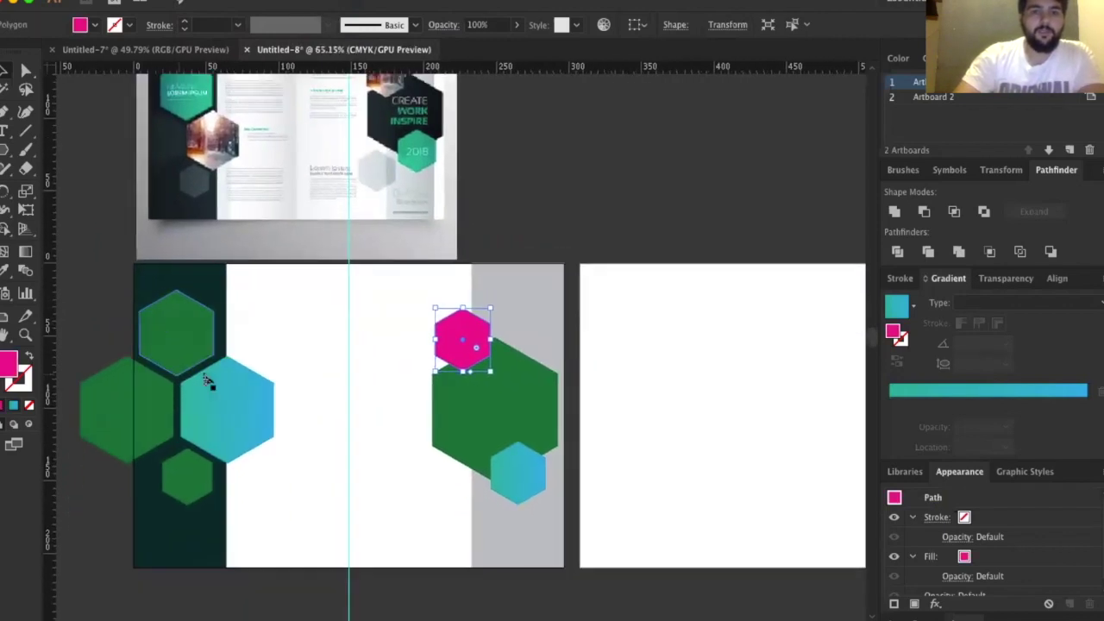
pyautogui.click(184, 274)
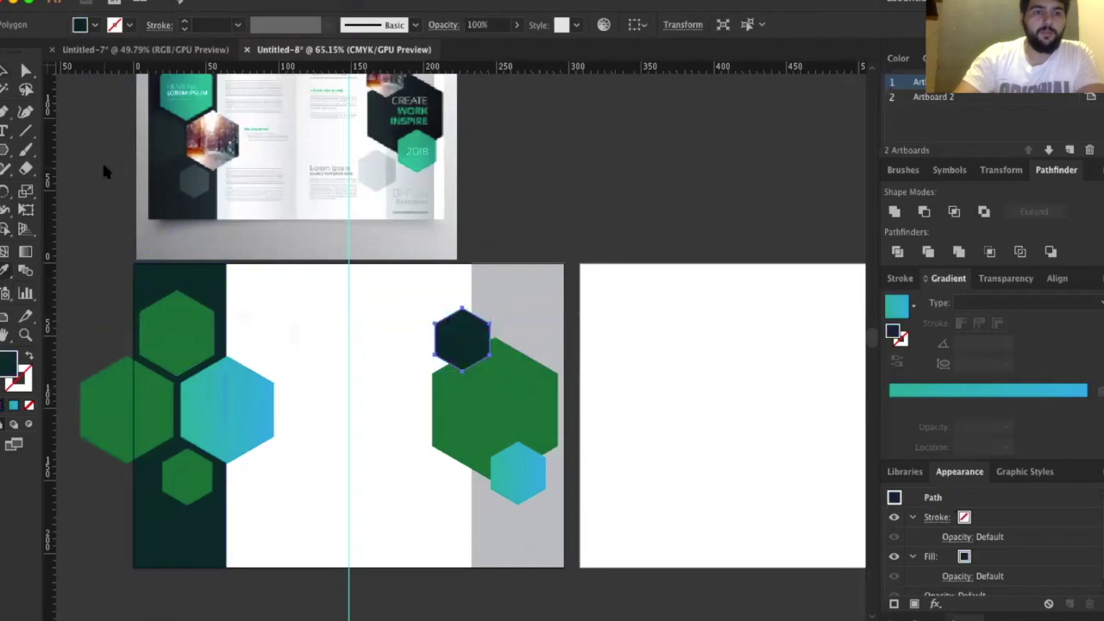
# - Select the three green left-panel hexagons and eyedrop the panel colour onto them
pyautogui.click(183, 313)
pyautogui.keyDown('shift'); pyautogui.click(116, 406); pyautogui.keyUp('shift')
pyautogui.keyDown('shift'); pyautogui.click(187, 476); pyautogui.keyUp('shift')
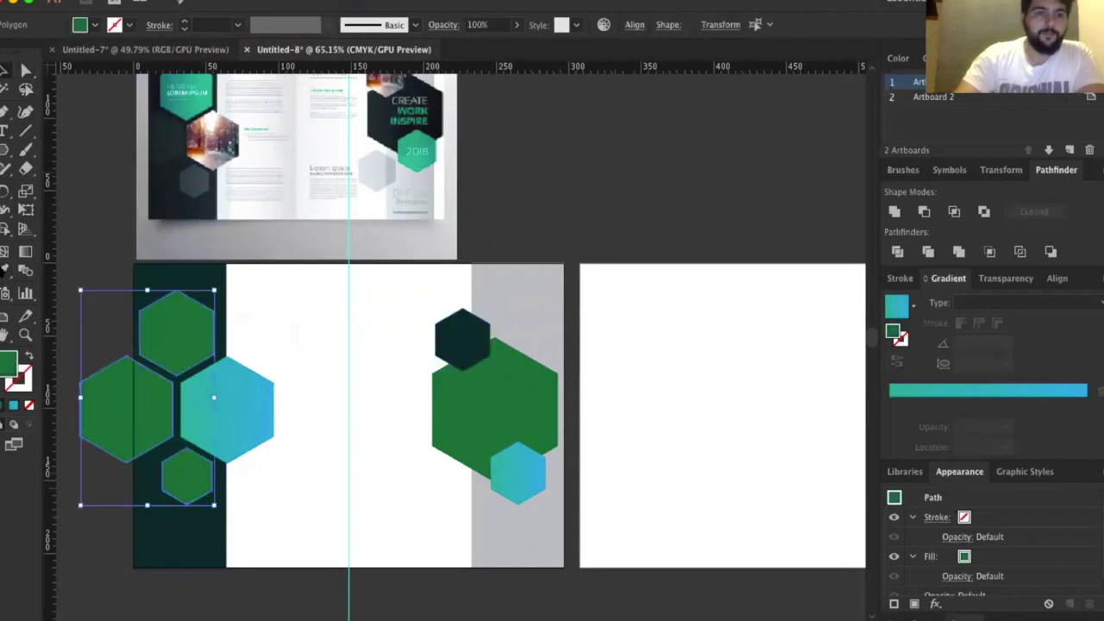
pyautogui.hotkey('ctrl', 'shift', 'b')
pyautogui.press('i')
pyautogui.click(517, 285)
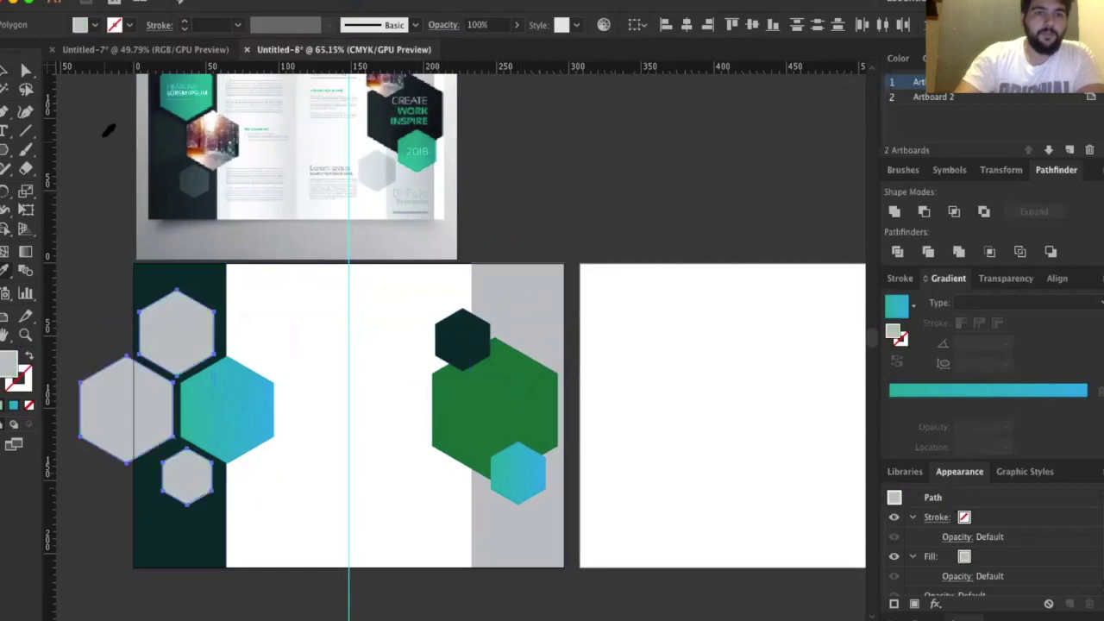
# - Give the three left hexagons a deep dark teal fill (#001D1E) via the Color Picker
pyautogui.click(93, 25)
pyautogui.click(8, 96)
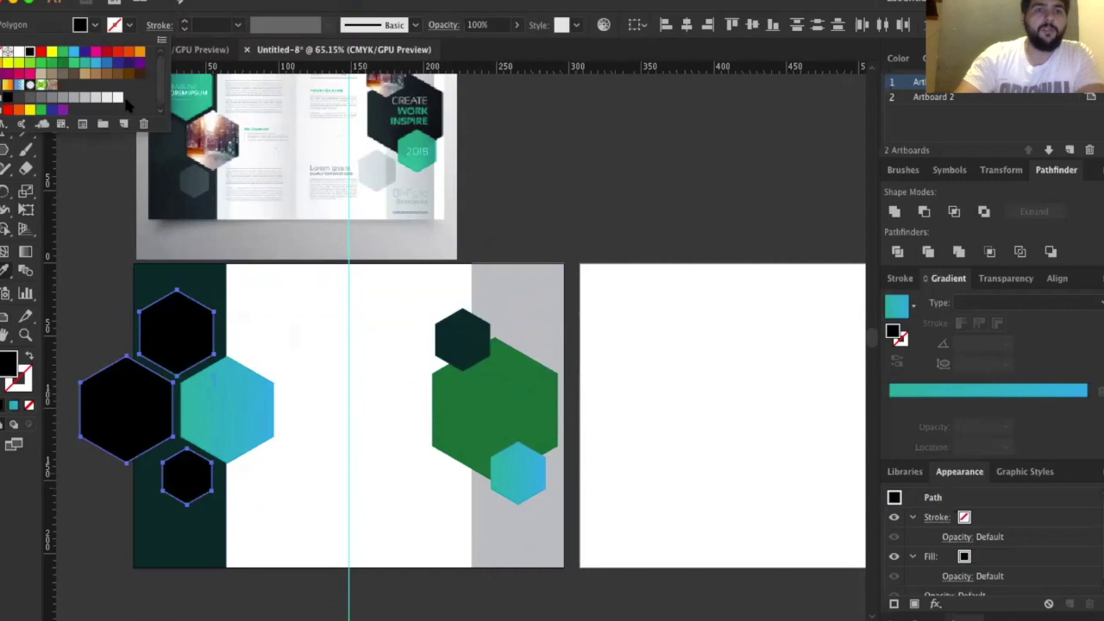
pyautogui.click(4, 349)
pyautogui.doubleClick(9, 360)
pyautogui.moveTo(374, 287)
pyautogui.mouseDown()
pyautogui.moveTo(377, 191)
pyautogui.moveTo(372, 276)
pyautogui.mouseUp()
pyautogui.click(523, 105)
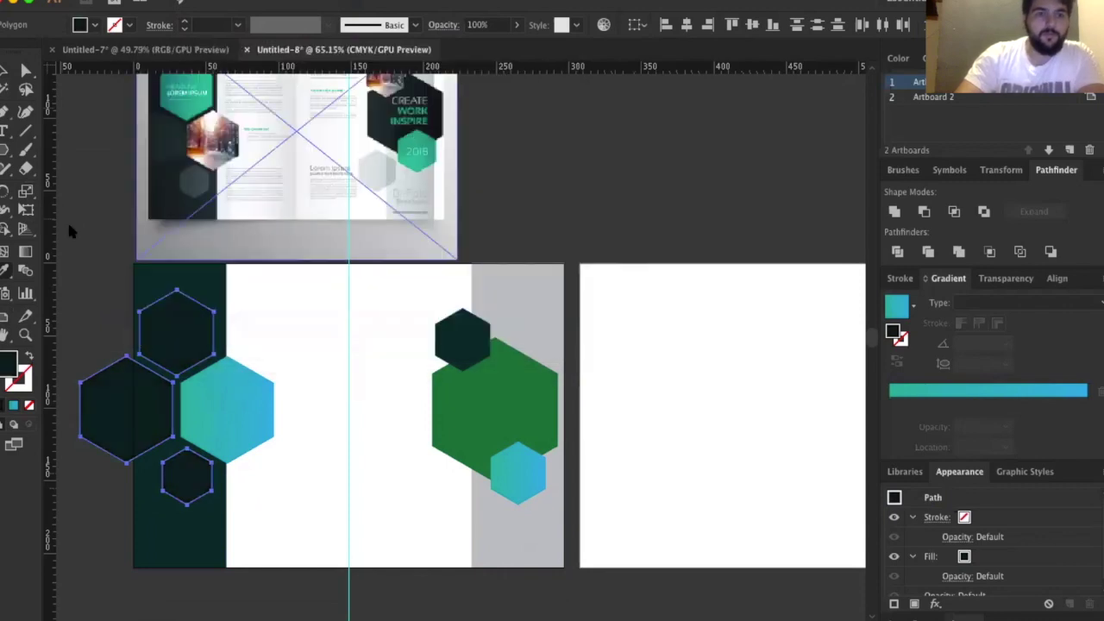
pyautogui.press('v')
pyautogui.click(110, 248)
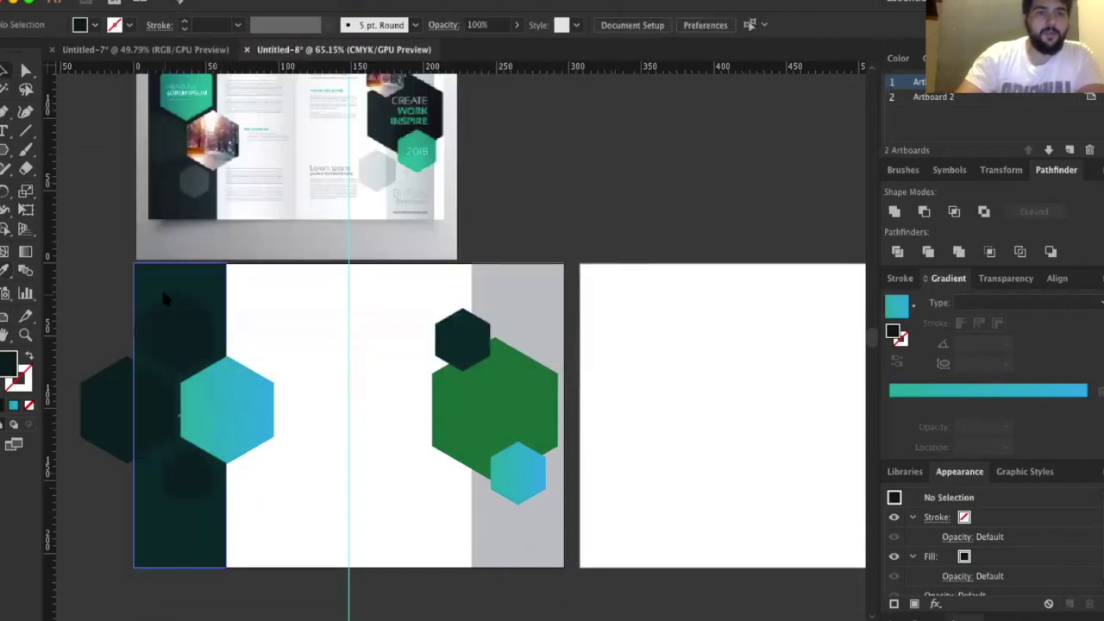
# - Select the dark hexagon overhanging the teal panel's left edge
pyautogui.scroll(-3, 164, 297)
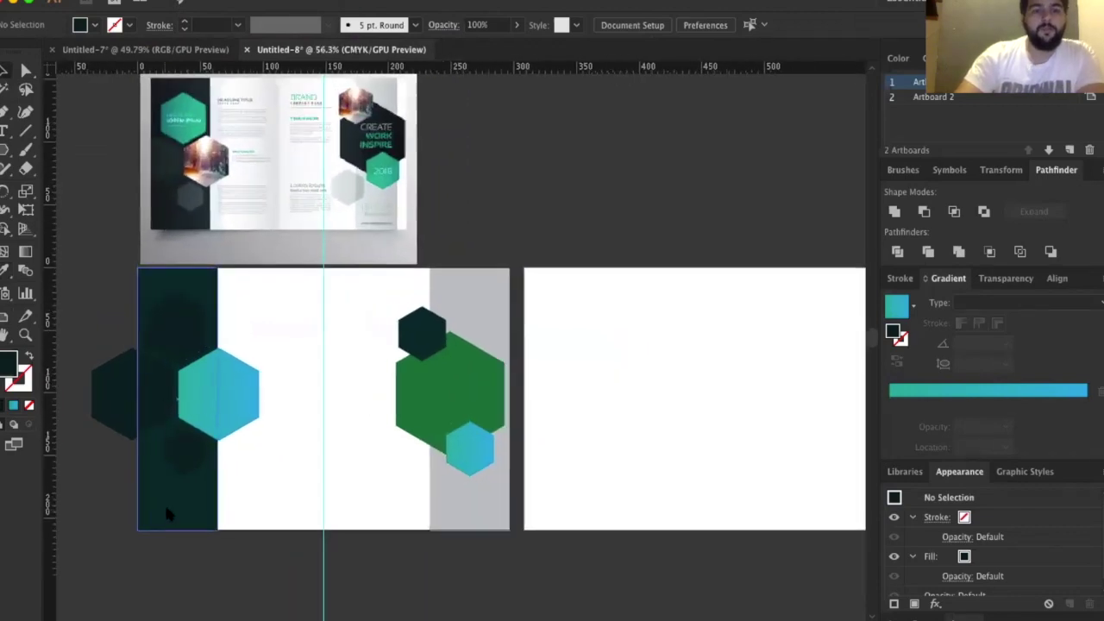
pyautogui.scroll(3, 167, 298)
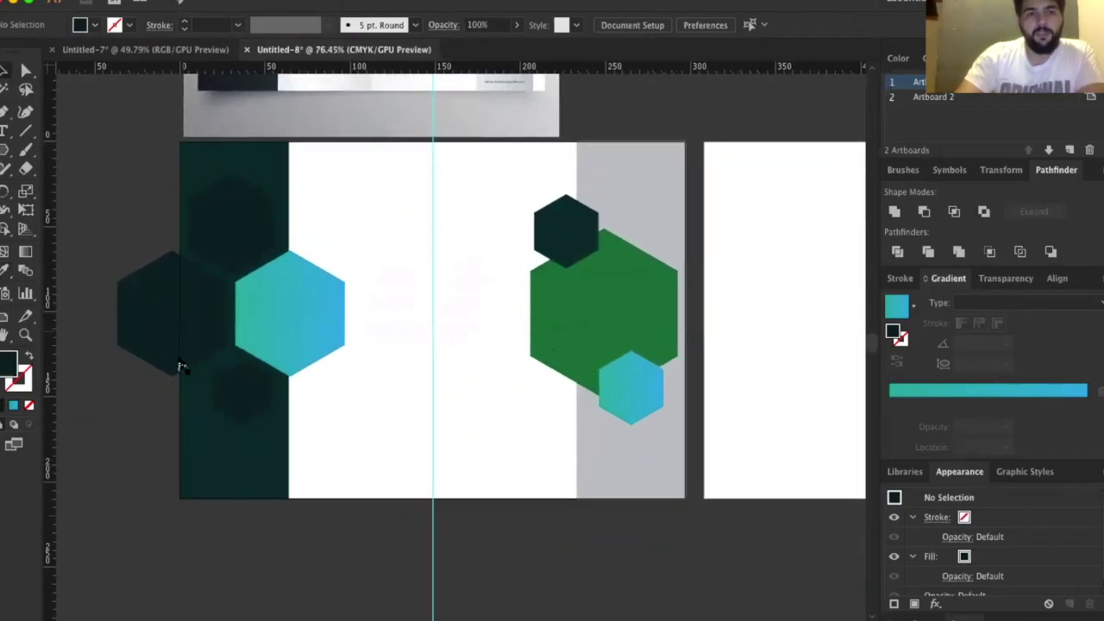
pyautogui.click(160, 321)
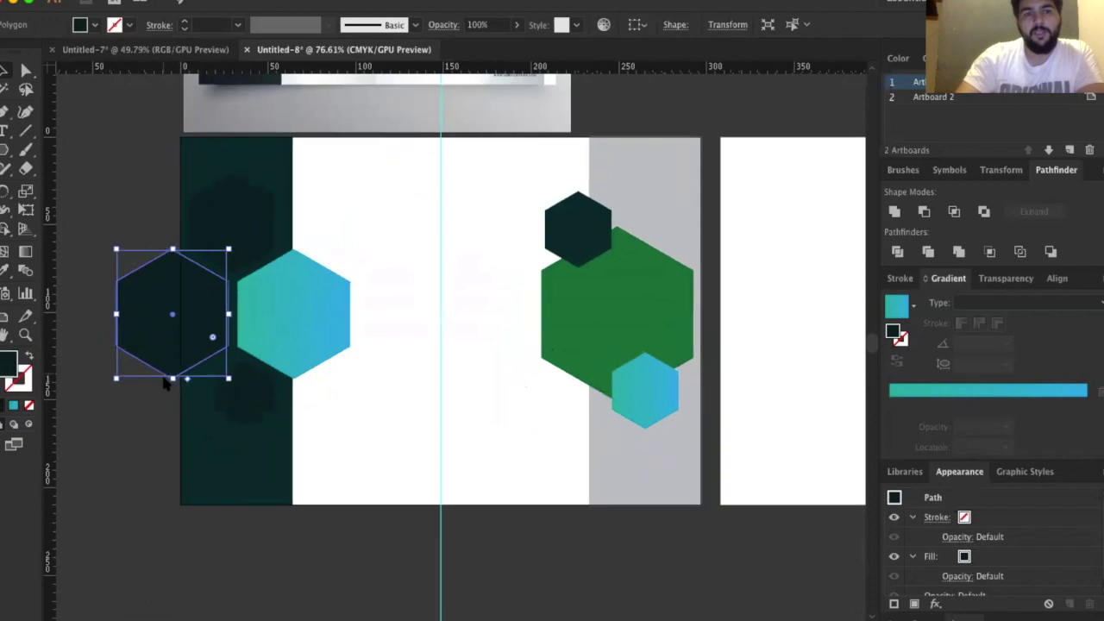
pyautogui.scroll(3, 164, 380)
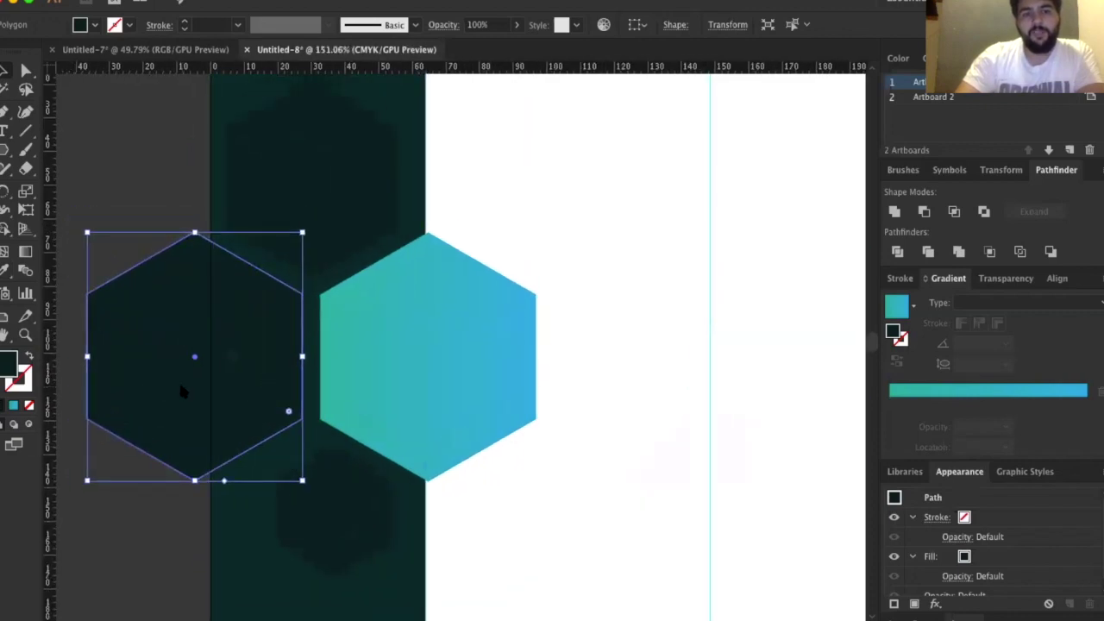
pyautogui.scroll(-2, 178, 380)
pyautogui.scroll(-1, 178, 380)
pyautogui.scroll(1, 179, 381)
pyautogui.scroll(-2, 181, 393)
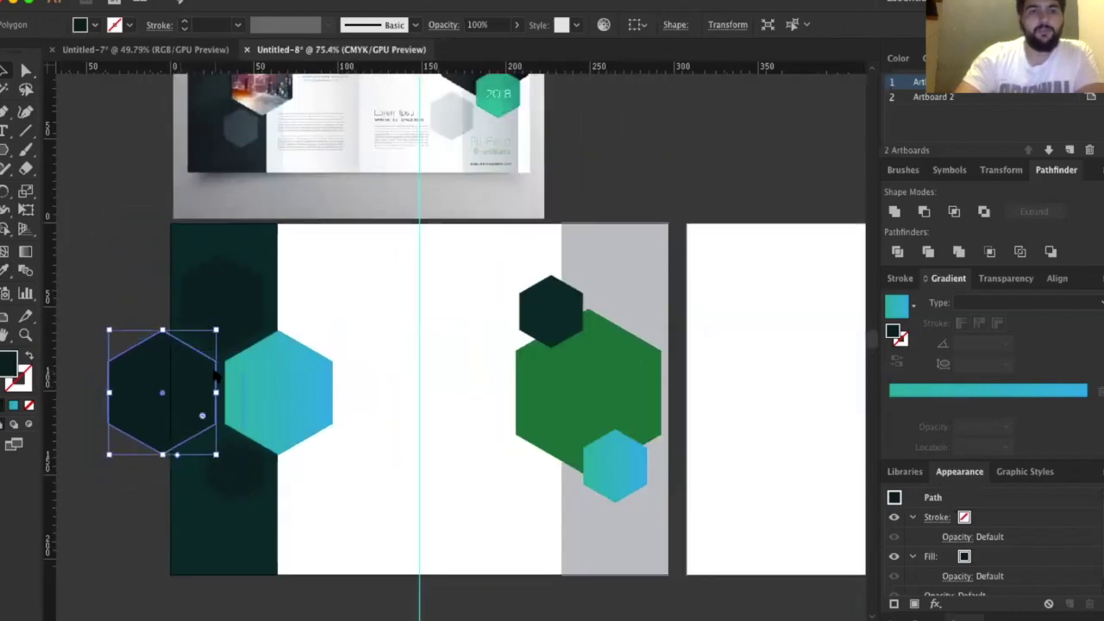
pyautogui.scroll(1, 181, 392)
pyautogui.scroll(1, 211, 371)
pyautogui.scroll(1, 324, 479)
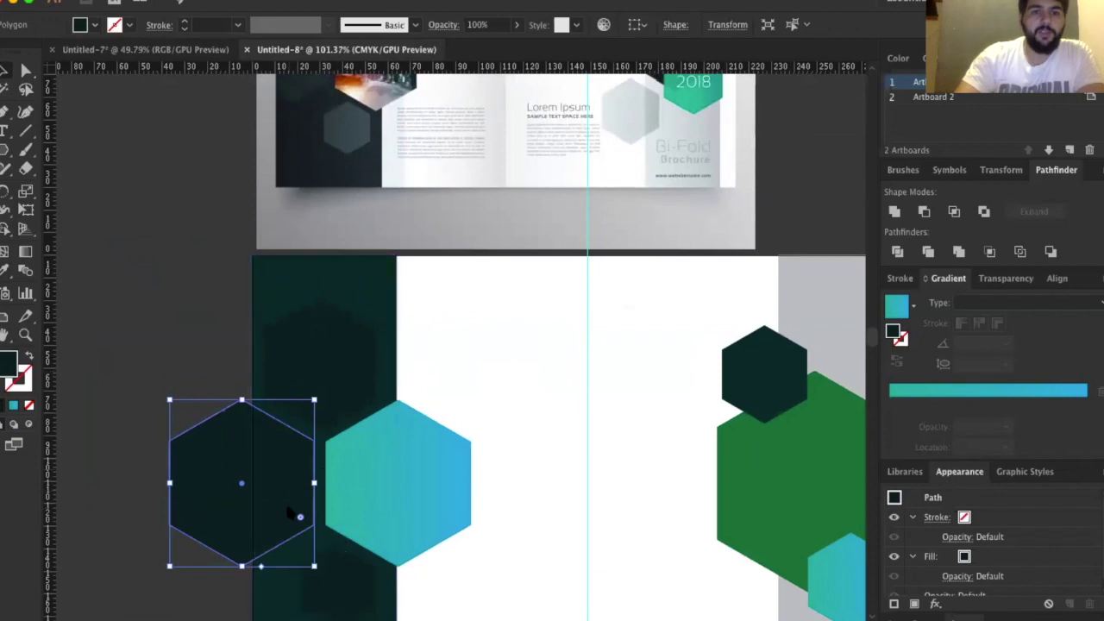
pyautogui.scroll(1, 284, 505)
pyautogui.scroll(1, 289, 509)
pyautogui.scroll(1, 284, 501)
pyautogui.hscroll(2, 221, 349)
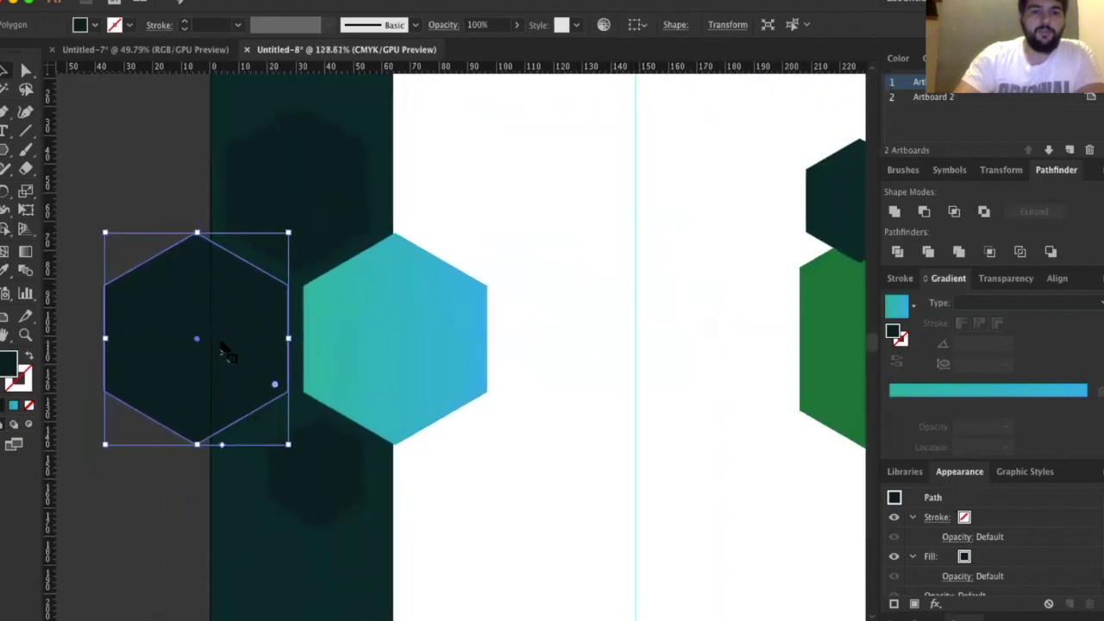
pyautogui.scroll(-2, 221, 345)
pyautogui.scroll(2, 172, 331)
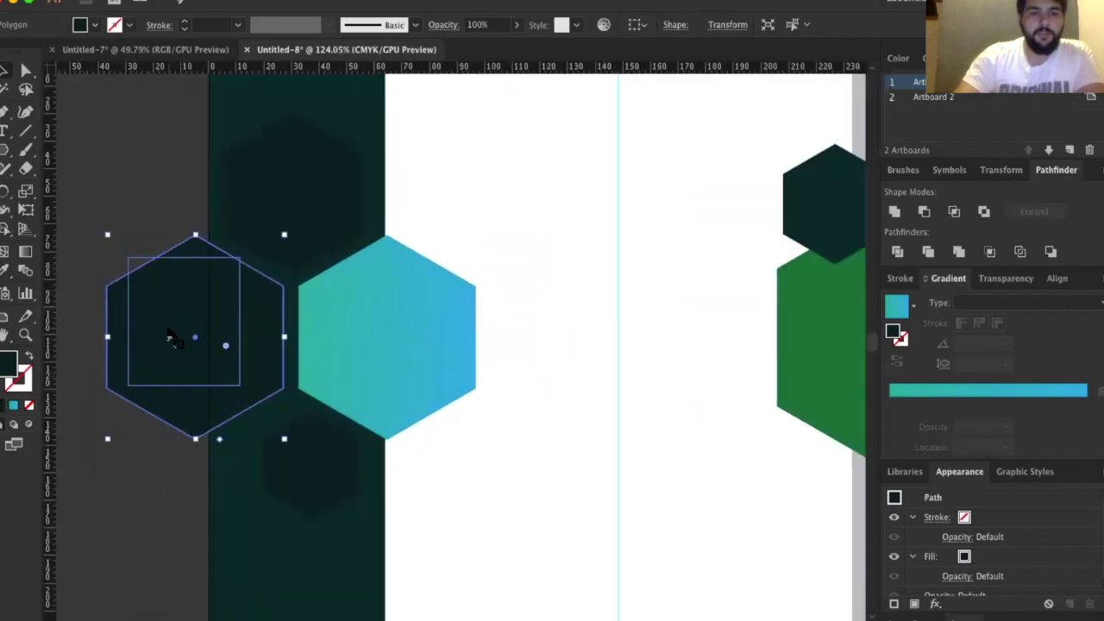
# - Select the hexagon with a vertical cutting line and split it along the panel edge
pyautogui.click(28, 157)
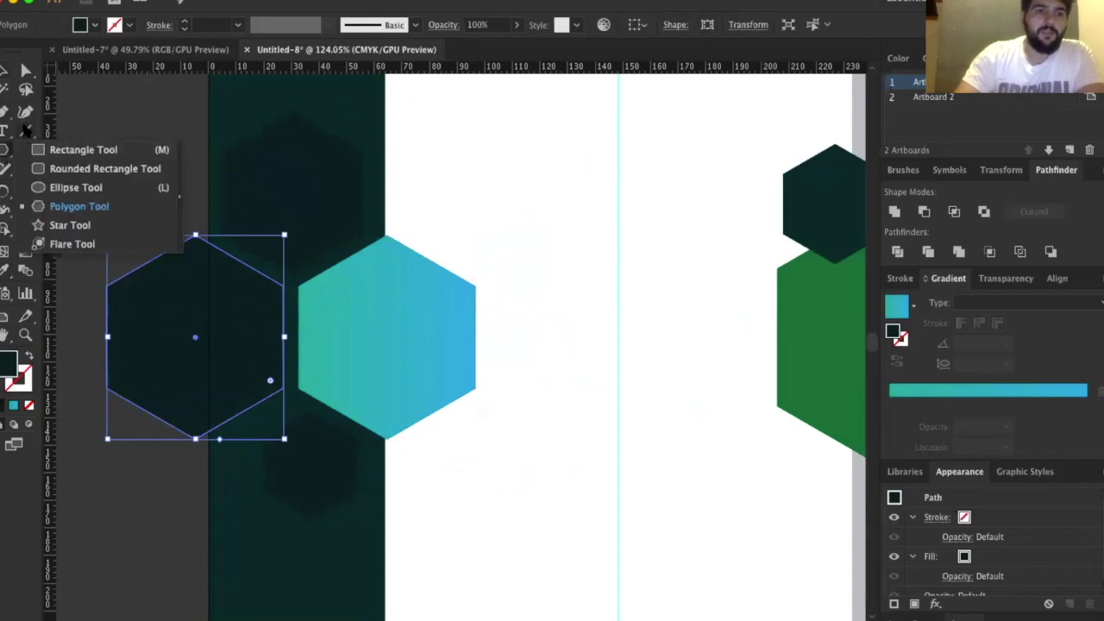
pyautogui.click(26, 131)
pyautogui.press('a')
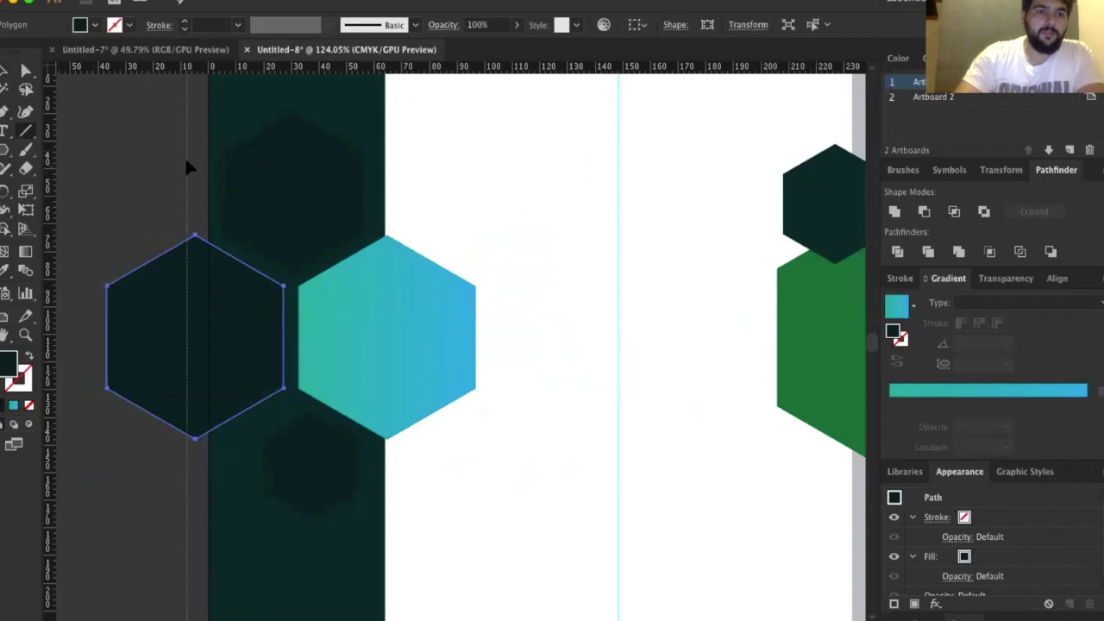
pyautogui.moveTo(210, 164); pyautogui.dragTo(155, 276)
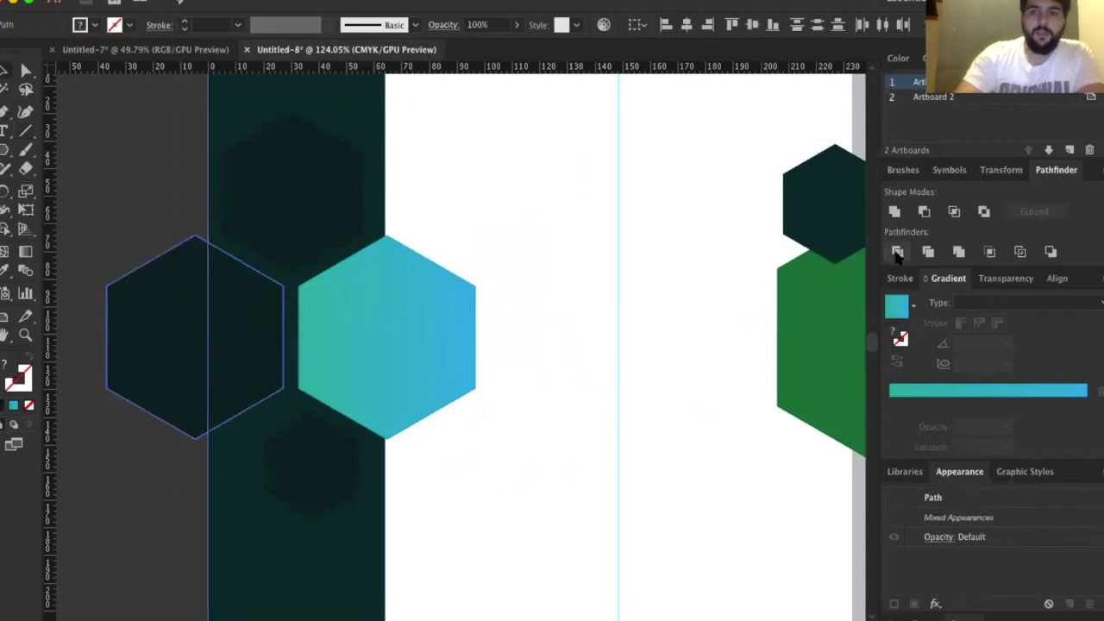
pyautogui.hotkey('ctrl', 'g')
# - Ungroup the divided pieces and delete the piece hanging past the edge
pyautogui.rightClick(162, 183)
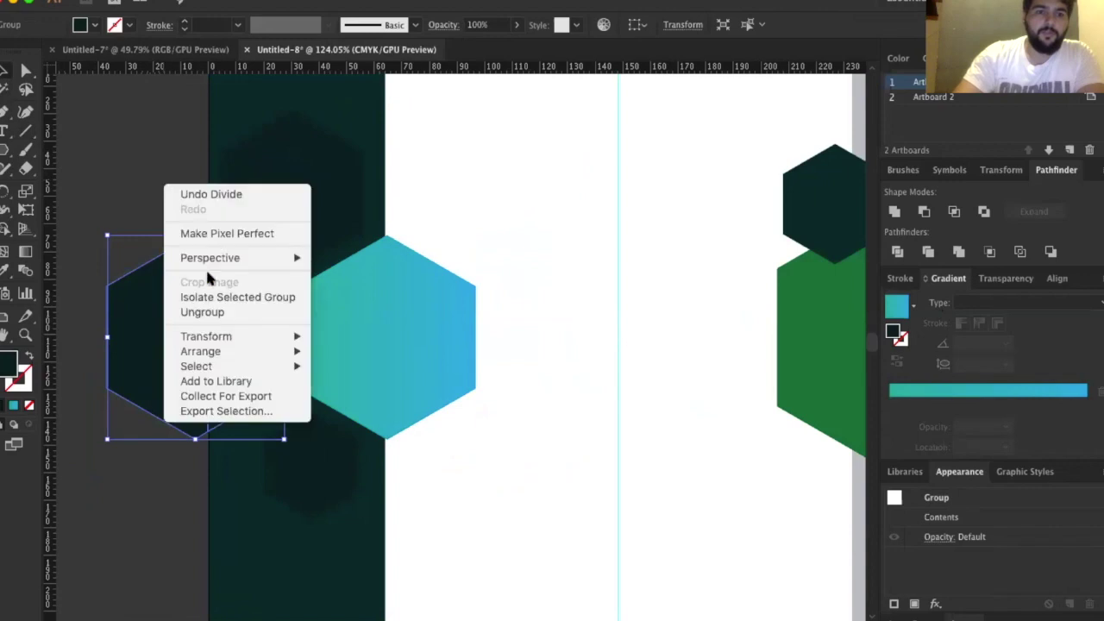
pyautogui.click(172, 201)
pyautogui.click(177, 333)
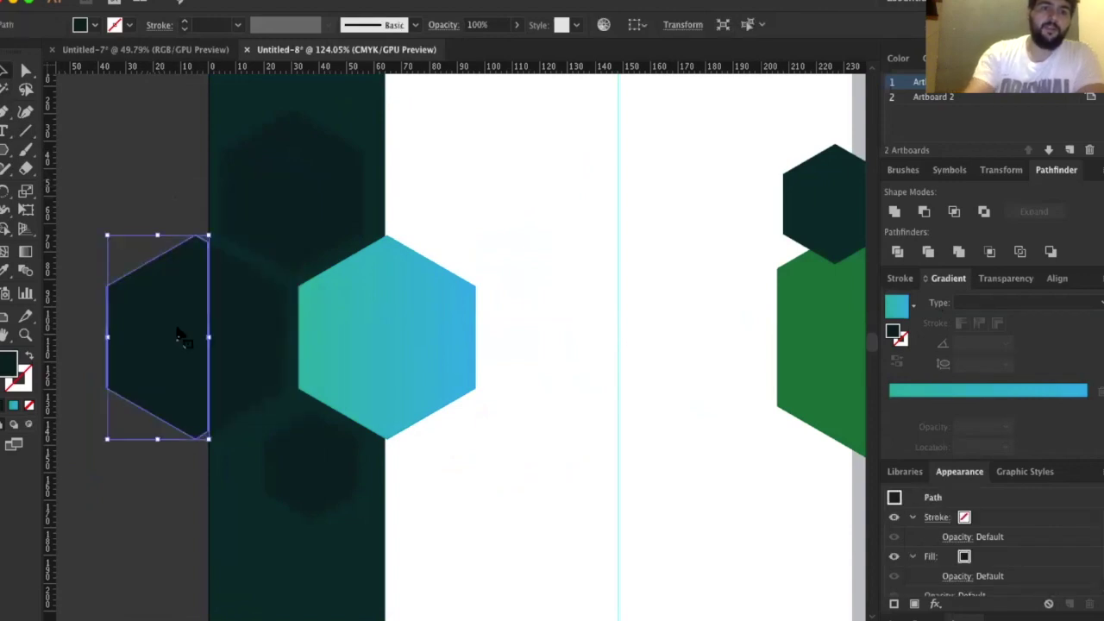
pyautogui.press('Delete')
pyautogui.scroll(-4, 175, 333)
pyautogui.hscroll(3, 173, 322)
pyautogui.hscroll(-3, 174, 322)
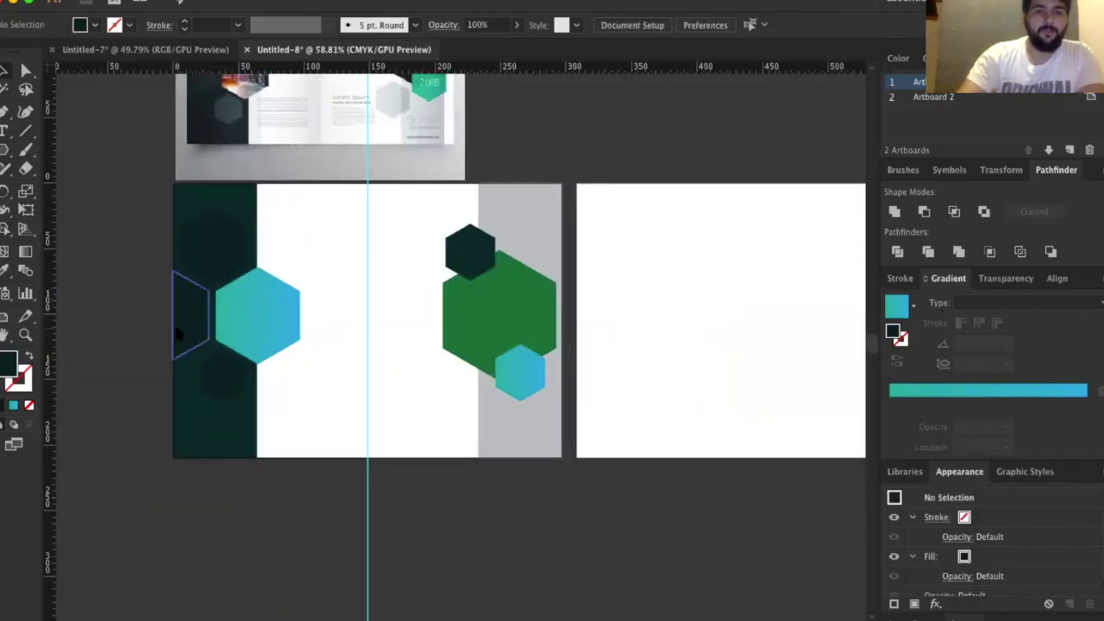
# - Eyedrop the dark teal onto the green hexagon, then deselect it
pyautogui.hscroll(2, 175, 332)
pyautogui.scroll(2, 175, 332)
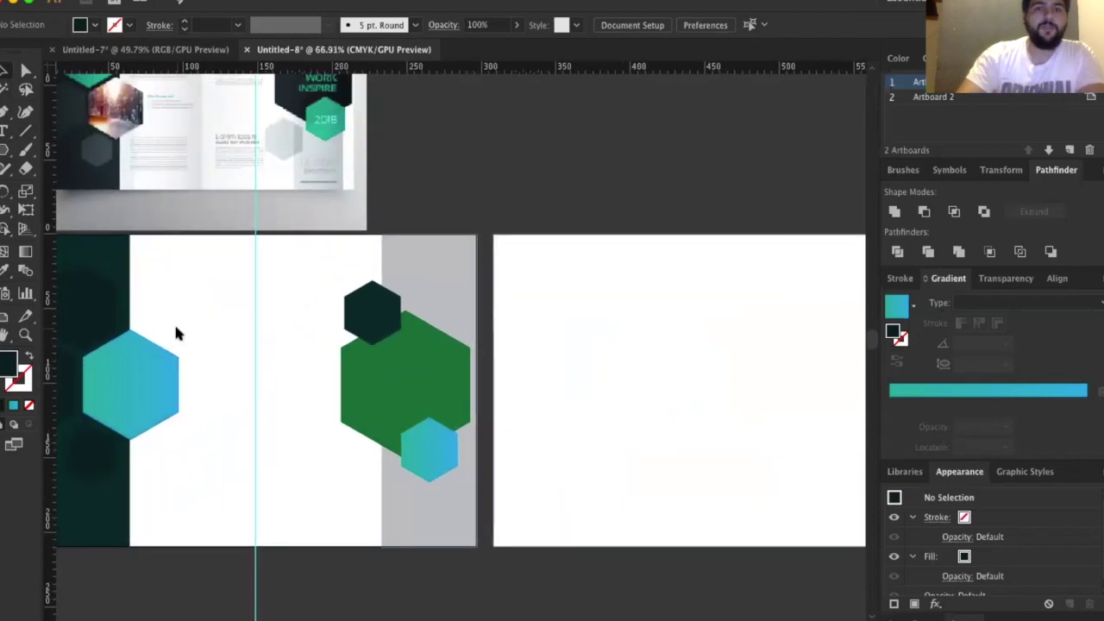
pyautogui.scroll(2, 175, 332)
pyautogui.scroll(-2, 175, 332)
pyautogui.click(423, 402)
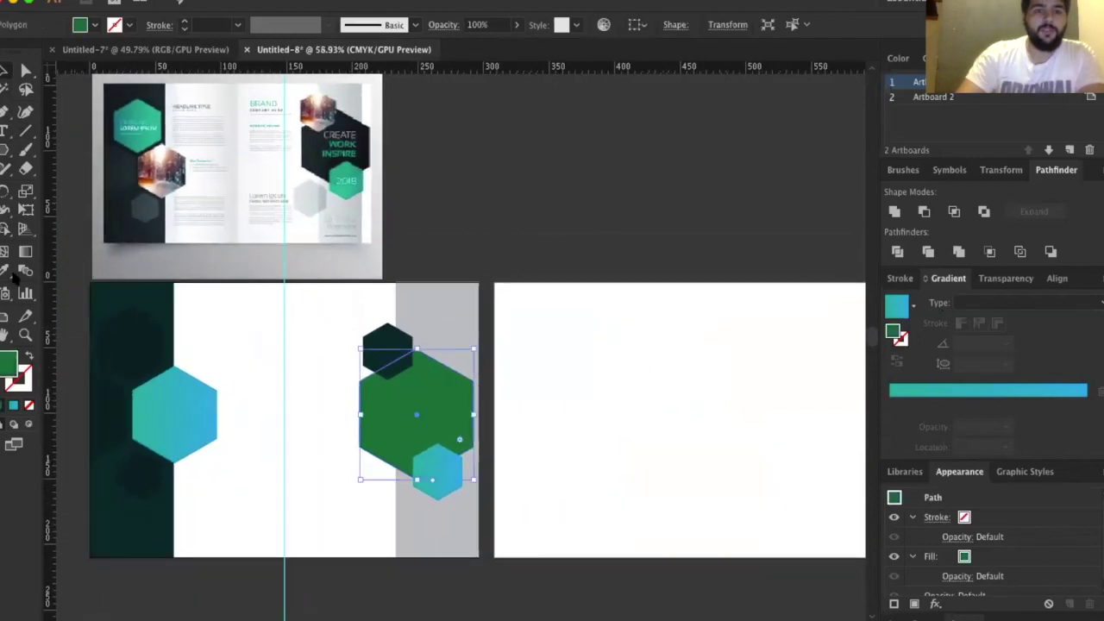
pyautogui.click(6, 274)
pyautogui.click(130, 343)
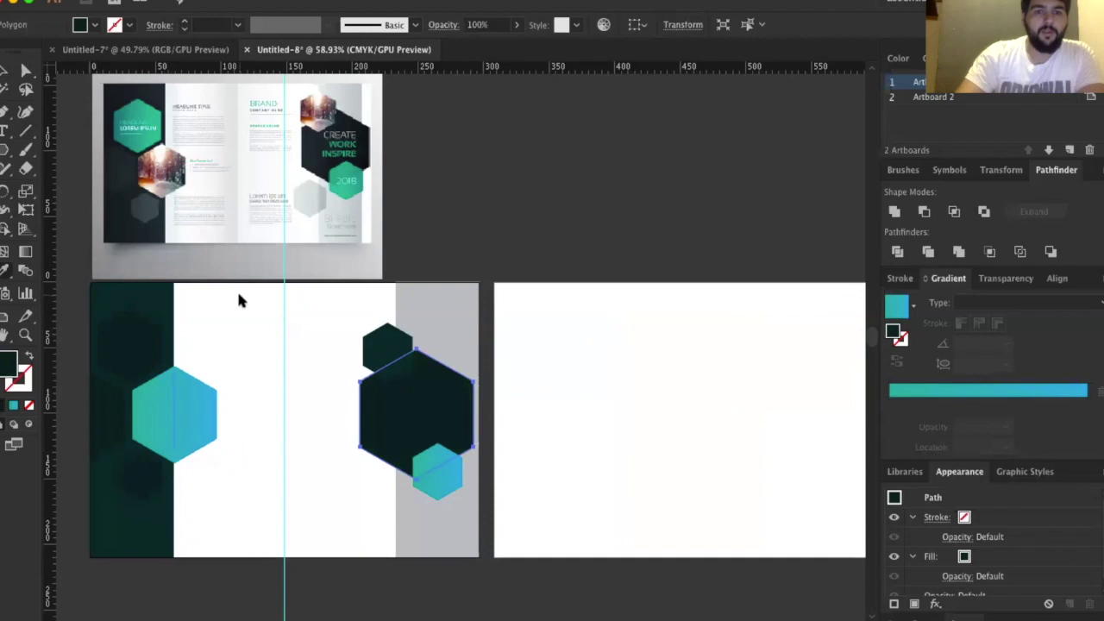
pyautogui.press('v')
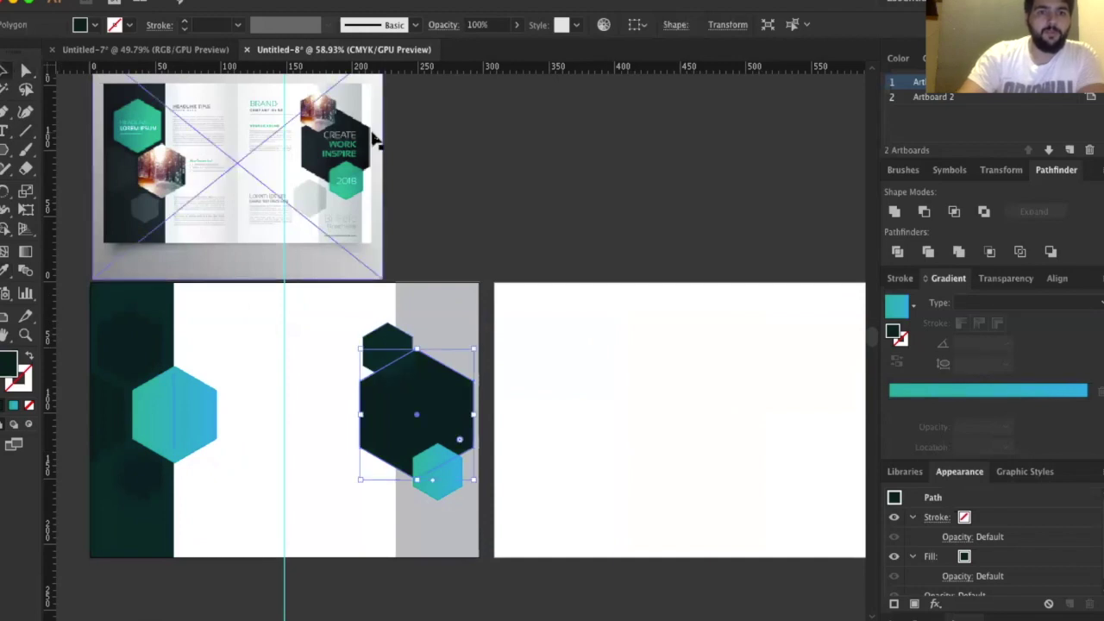
pyautogui.hotkey('ctrl', 'shift', 'a')
# - Delete the small dark and cyan hexagons on the right side
pyautogui.scroll(1, 387, 363)
pyautogui.scroll(1, 422, 418)
pyautogui.scroll(-3, 422, 418)
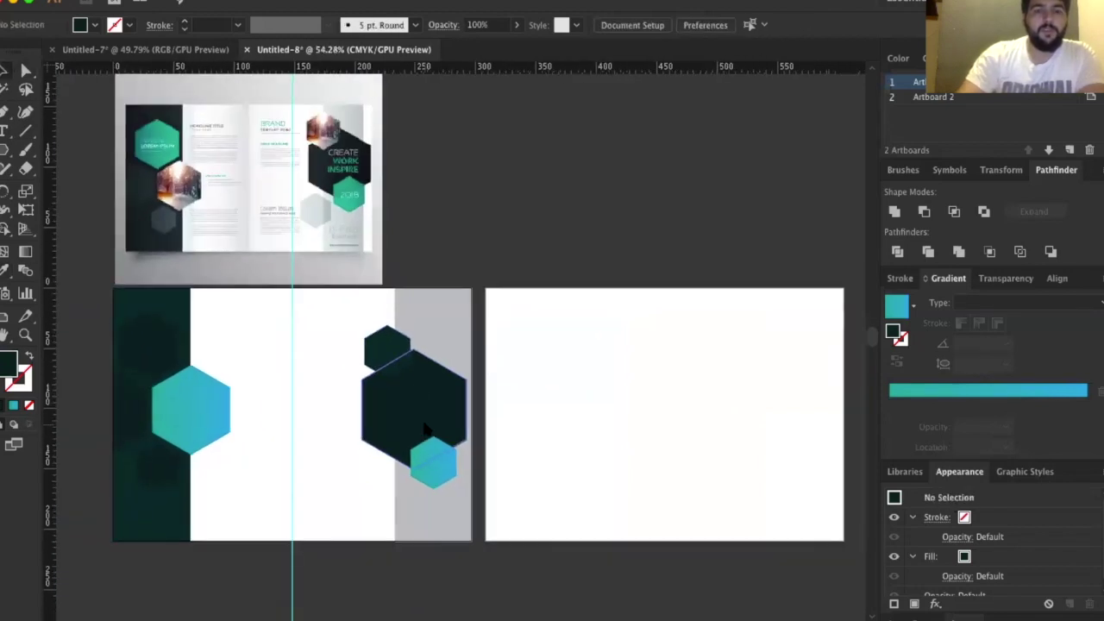
pyautogui.scroll(1, 422, 417)
pyautogui.scroll(1, 422, 417)
pyautogui.scroll(-1, 422, 417)
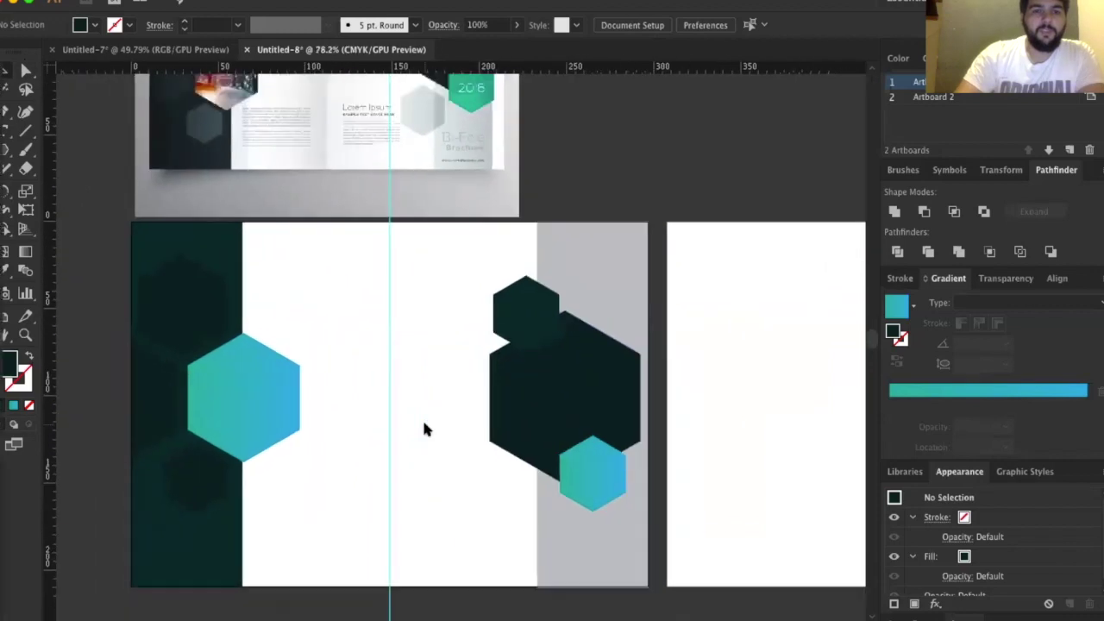
pyautogui.scroll(2, 422, 417)
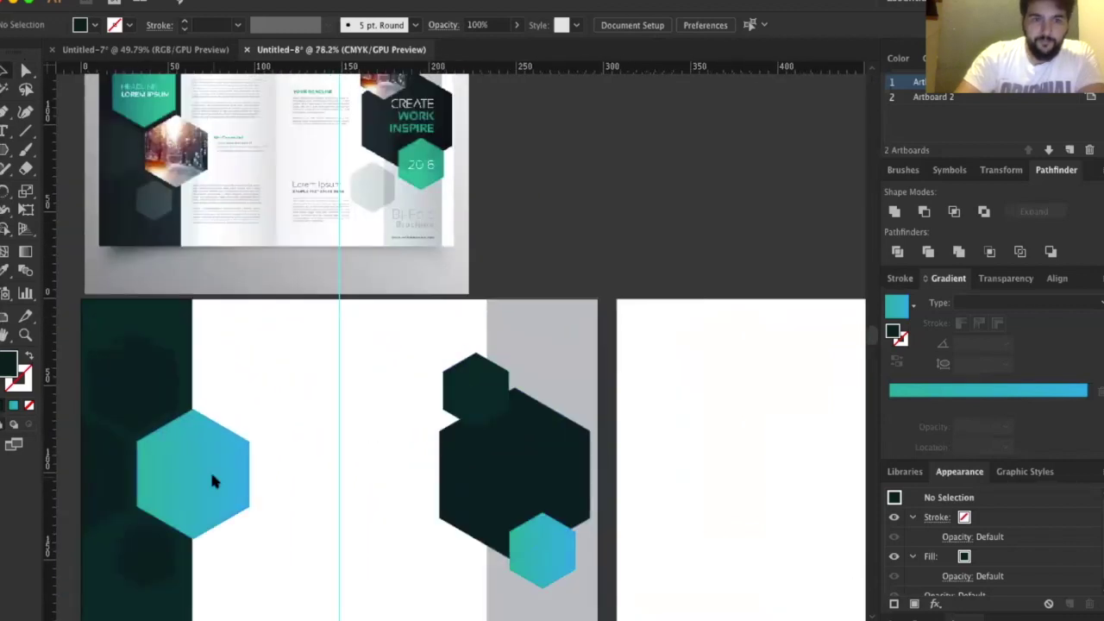
pyautogui.scroll(-2, 213, 481)
pyautogui.scroll(-2, 213, 482)
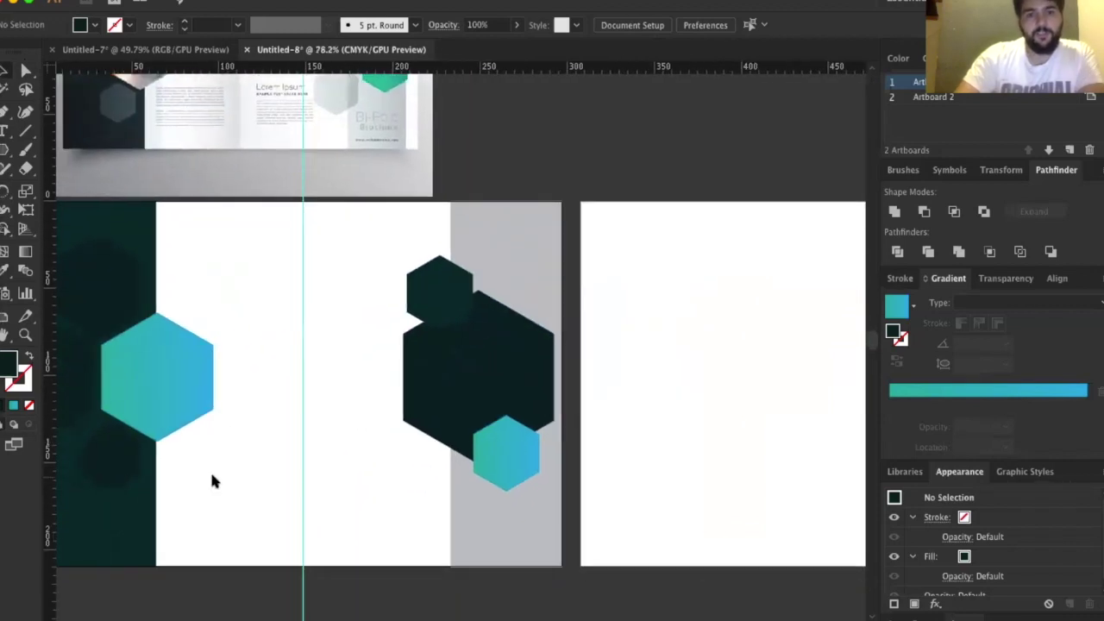
pyautogui.scroll(-2, 213, 482)
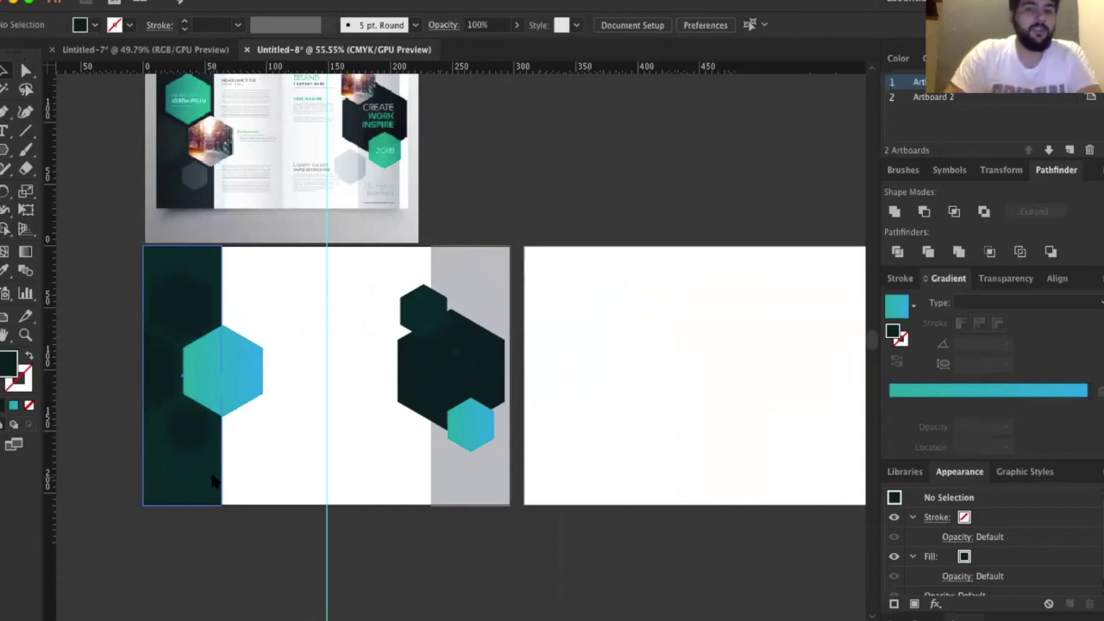
pyautogui.scroll(-1, 212, 480)
pyautogui.scroll(1, 211, 480)
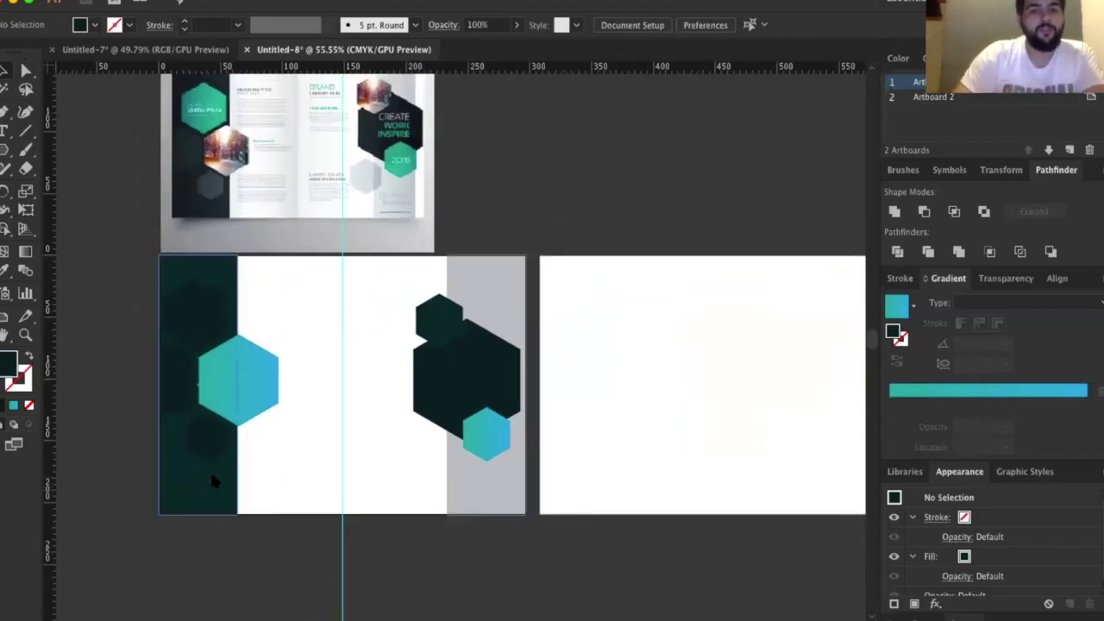
pyautogui.click(462, 373)
pyautogui.click(446, 316)
pyautogui.keyDown('shift'); pyautogui.click(483, 434); pyautogui.keyUp('shift')
pyautogui.press('Delete')
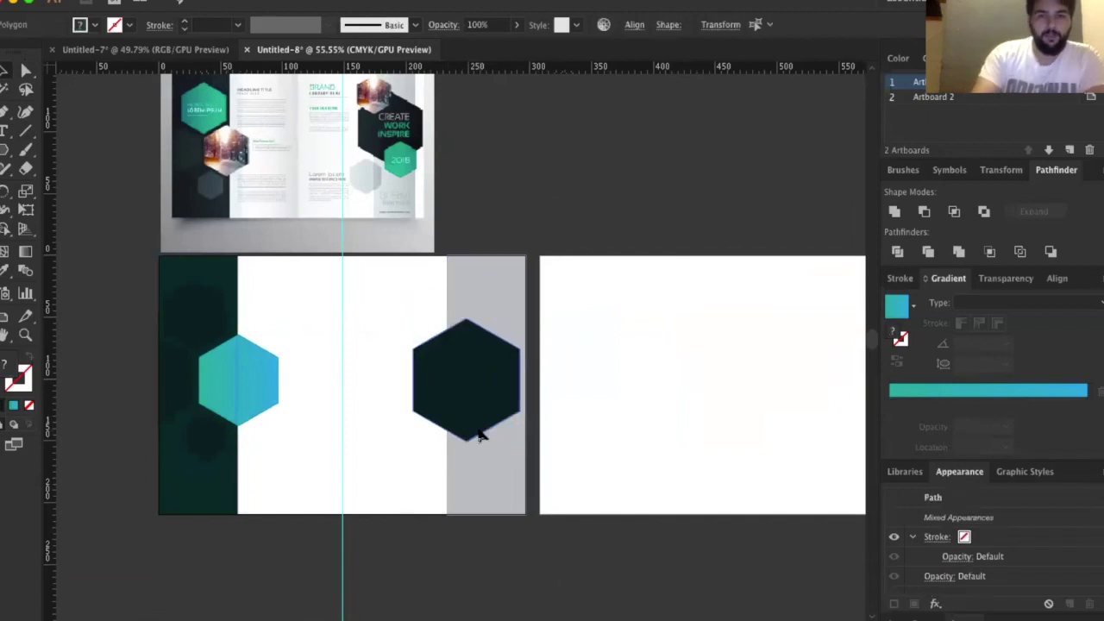
# - Delete the large dark hexagon and the grey vertical strip
pyautogui.click(480, 434)
pyautogui.press('Delete')
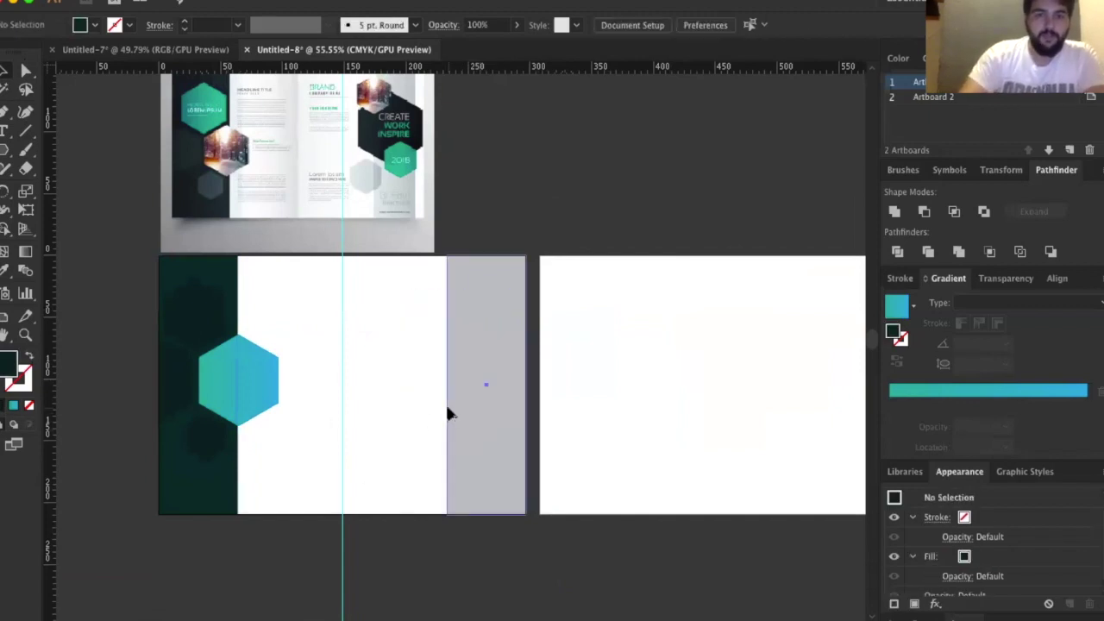
pyautogui.click(446, 410)
pyautogui.press('Delete')
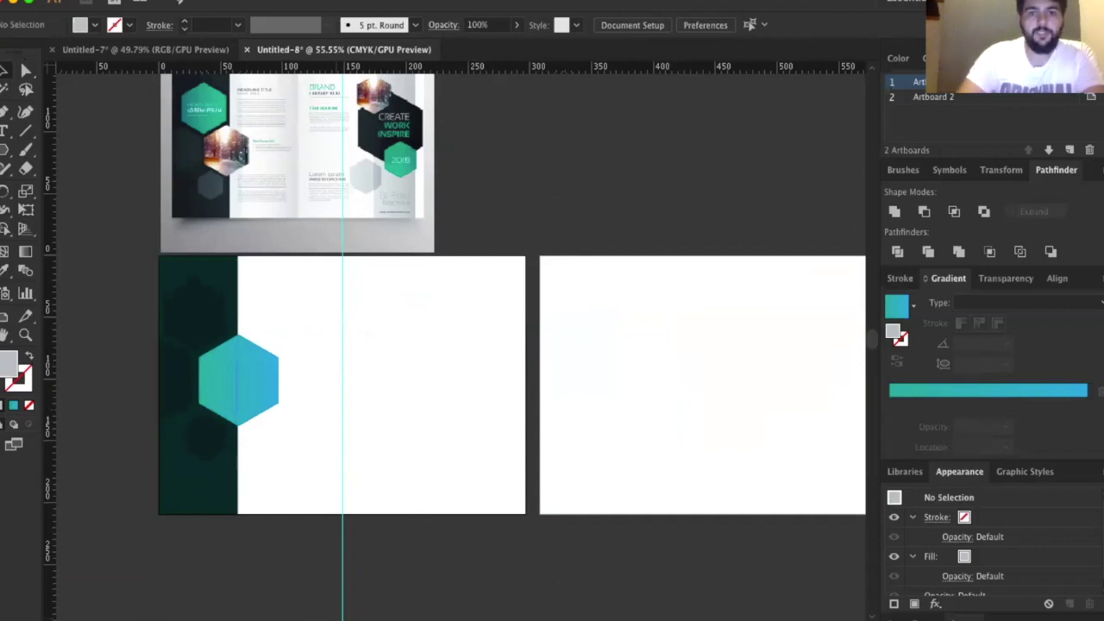
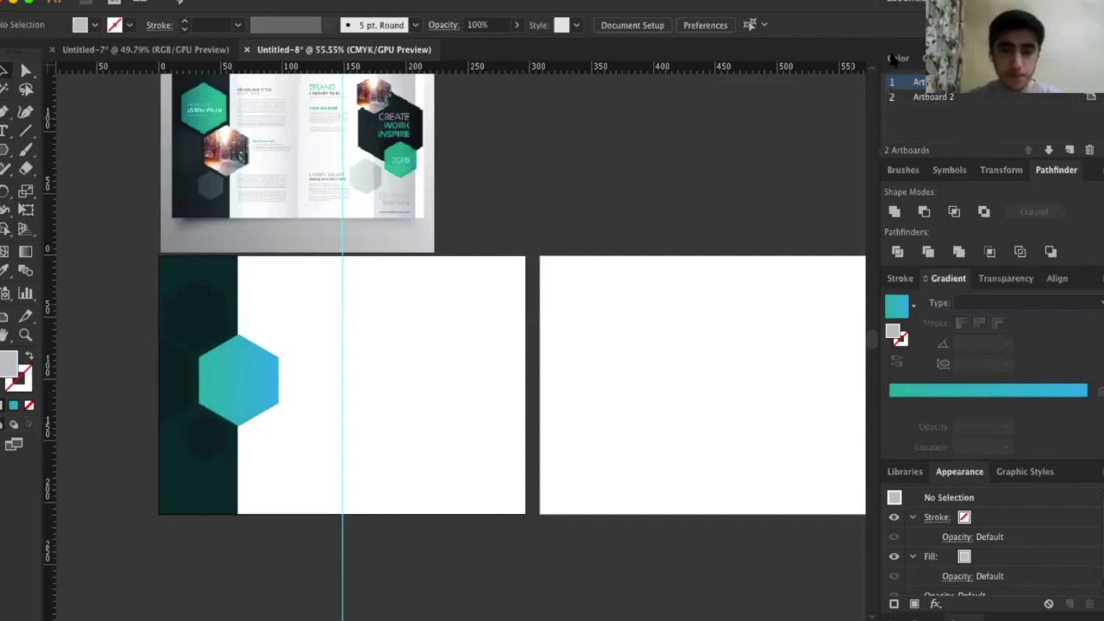
# - Select the placed butterfly-and-mushroom photo on the right panel of artboard 1
pyautogui.scroll(2, 326, 287)
pyautogui.scroll(1, 325, 287)
pyautogui.scroll(1, 325, 287)
pyautogui.hscroll(-2, 328, 288)
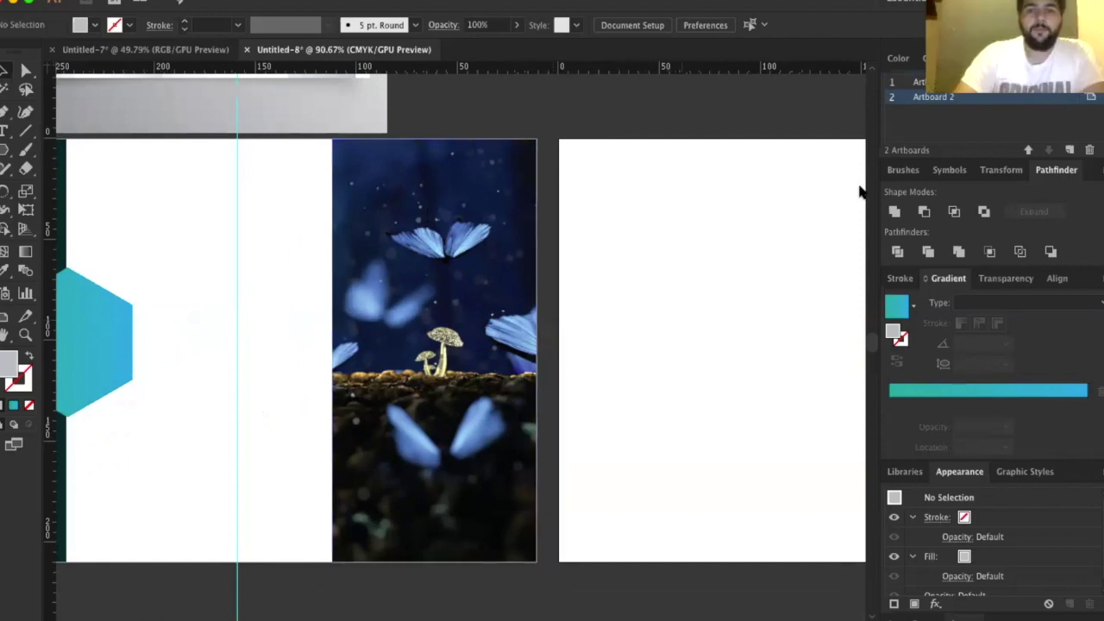
pyautogui.click(505, 316)
pyautogui.keyDown('alt'); pyautogui.scroll(3, 503, 304); pyautogui.keyUp('alt')
pyautogui.keyDown('alt'); pyautogui.scroll(-4, 504, 304); pyautogui.keyUp('alt')
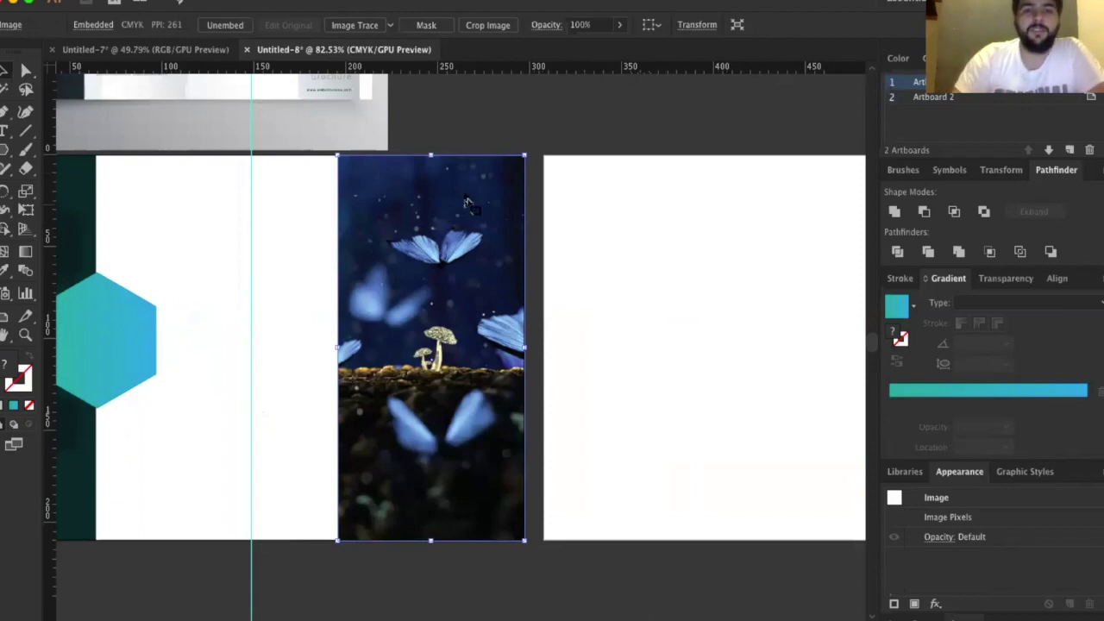
pyautogui.click(485, 136)
pyautogui.scroll(2, 425, 293)
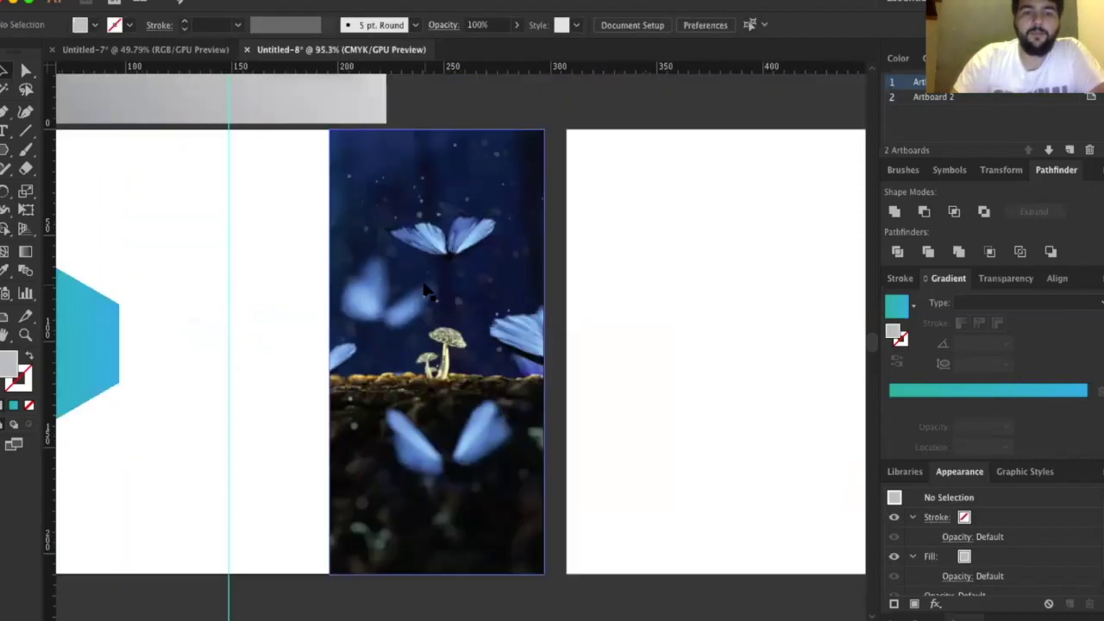
pyautogui.click(425, 294)
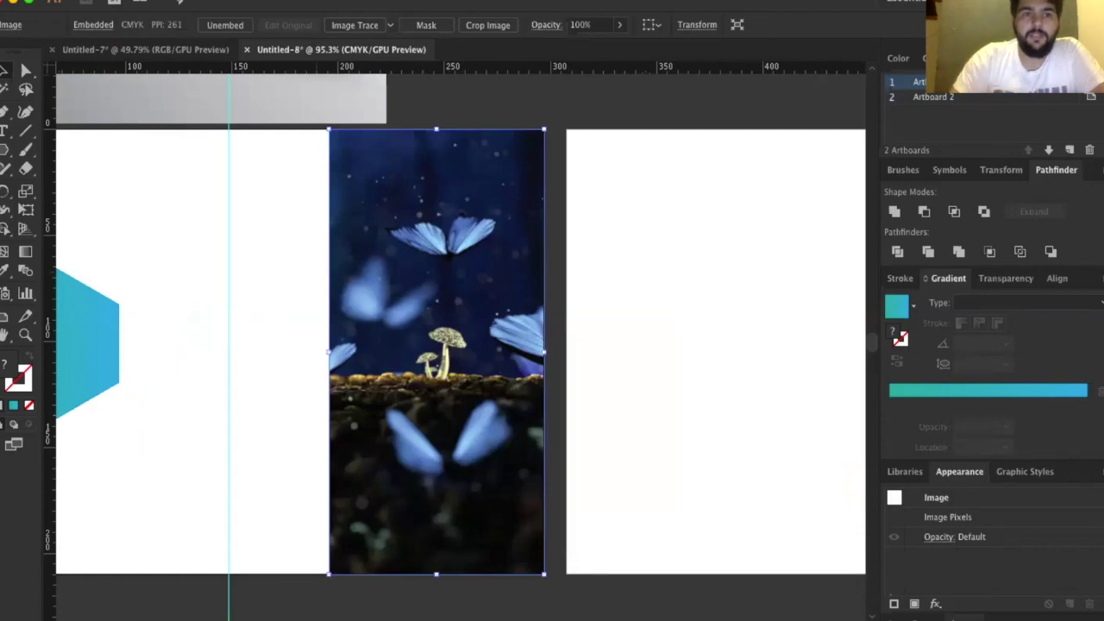
pyautogui.click(179, 2)
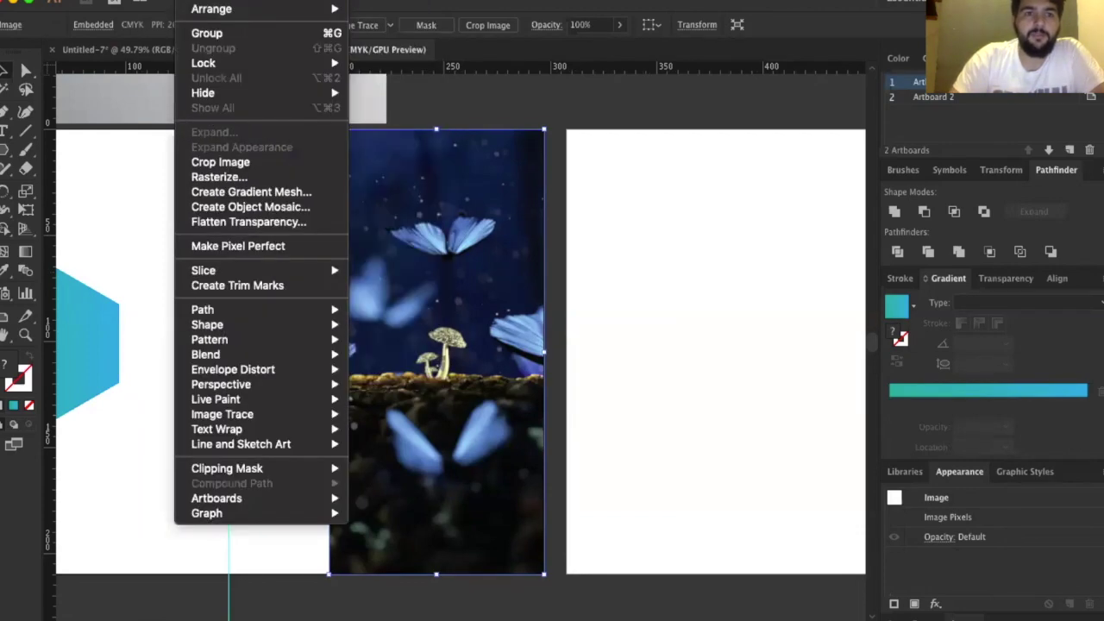
pyautogui.press('Escape')
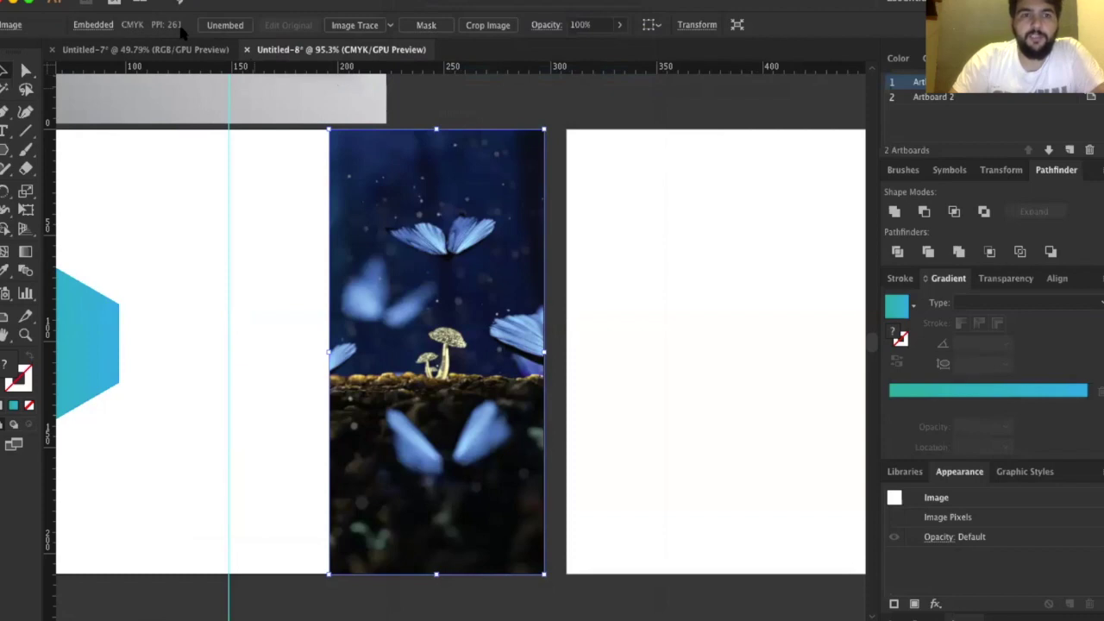
pyautogui.scroll(2, 372, 200)
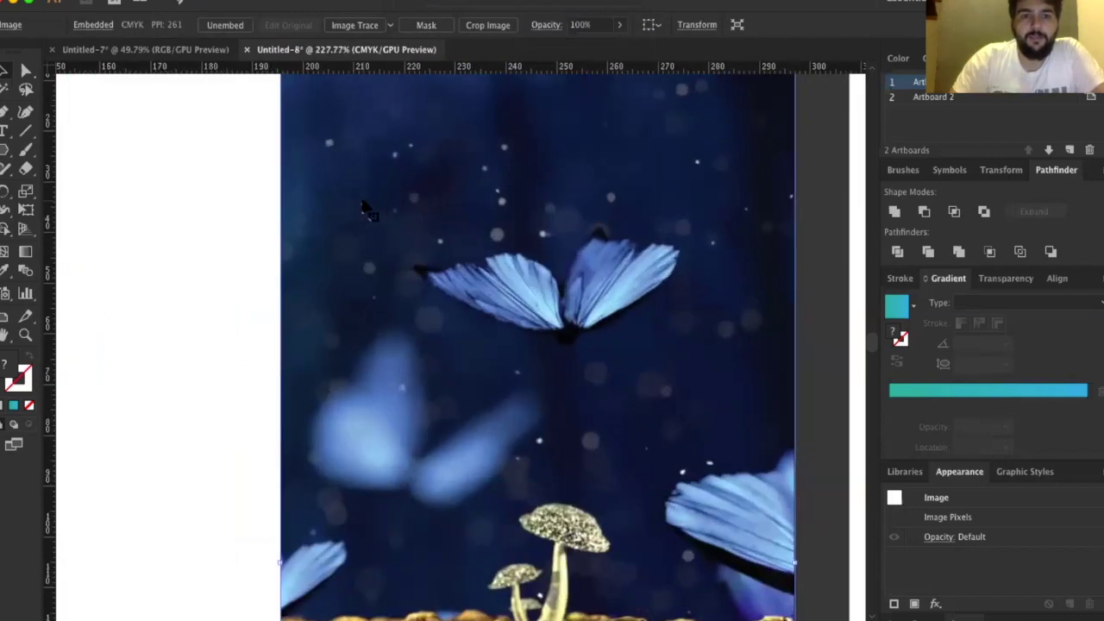
pyautogui.scroll(3, 372, 200)
pyautogui.scroll(-3, 367, 230)
pyautogui.scroll(-1, 367, 229)
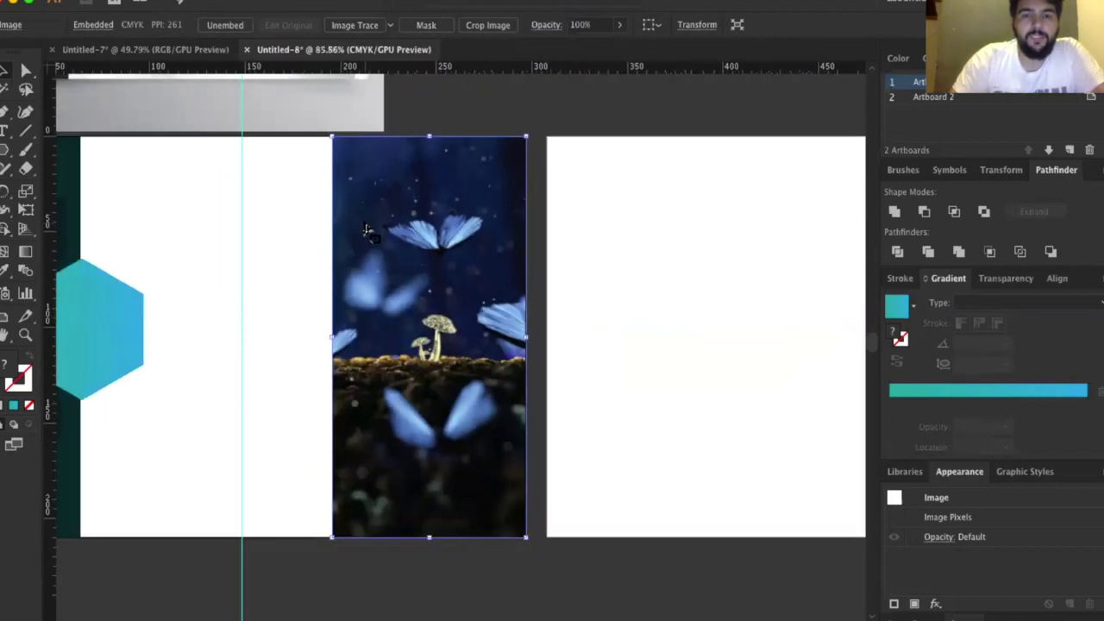
pyautogui.scroll(1, 367, 230)
pyautogui.scroll(1, 366, 229)
pyautogui.scroll(1, 366, 230)
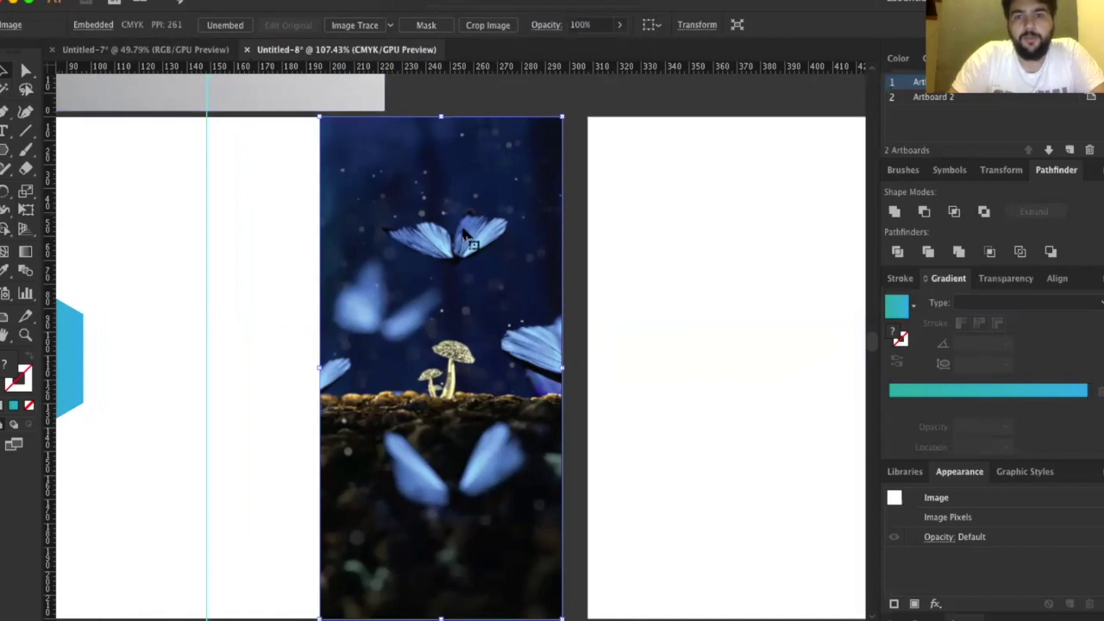
pyautogui.click(194, 0)
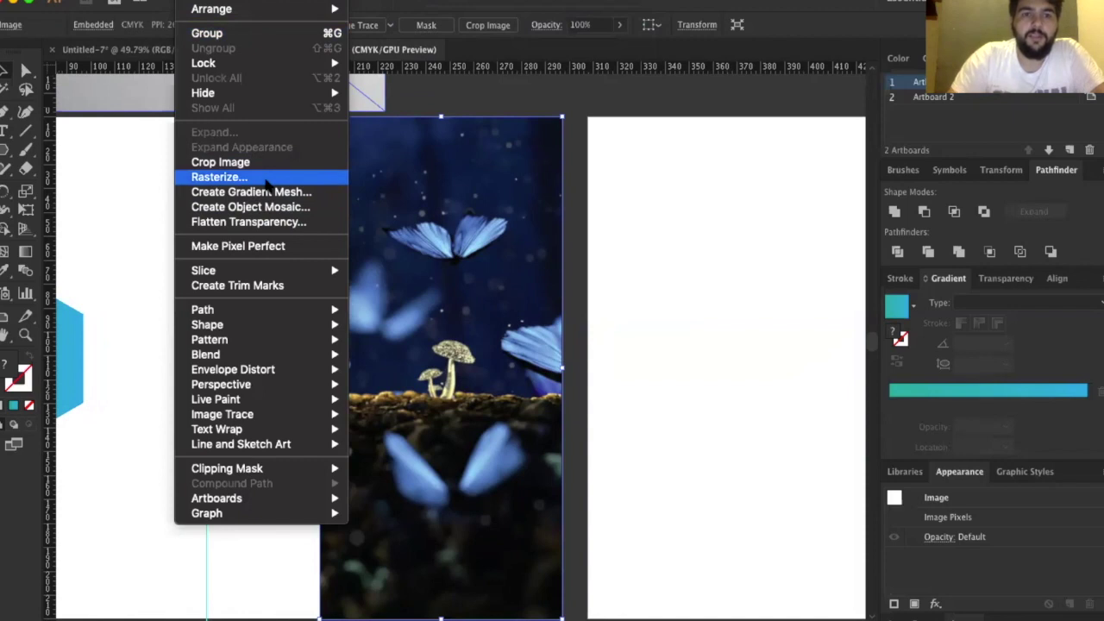
pyautogui.press('Escape')
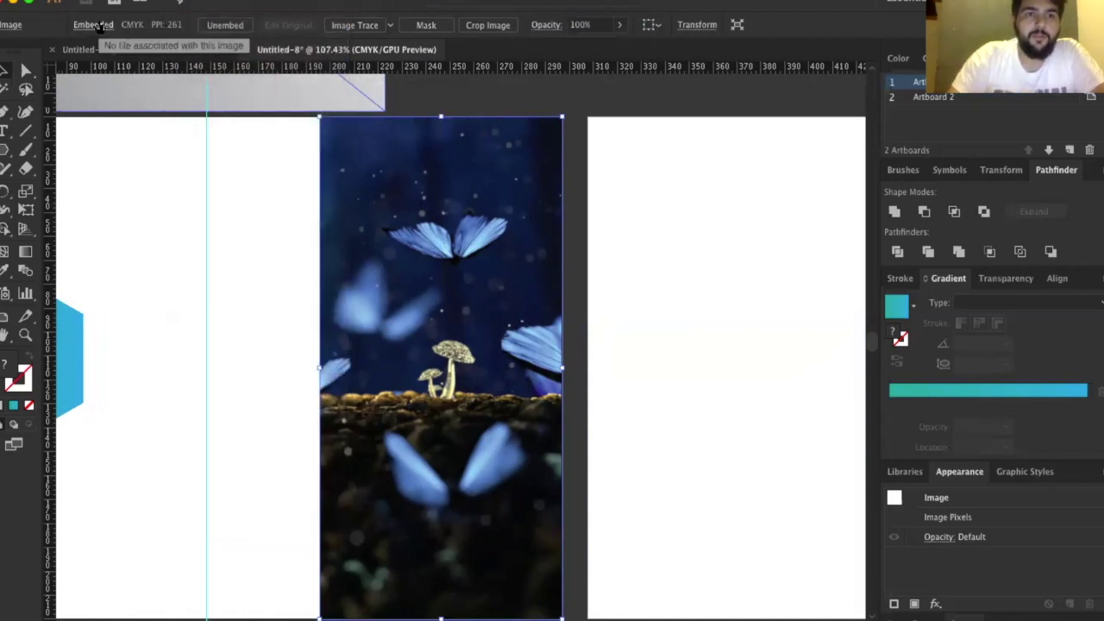
pyautogui.click(97, 25)
pyautogui.press('Escape')
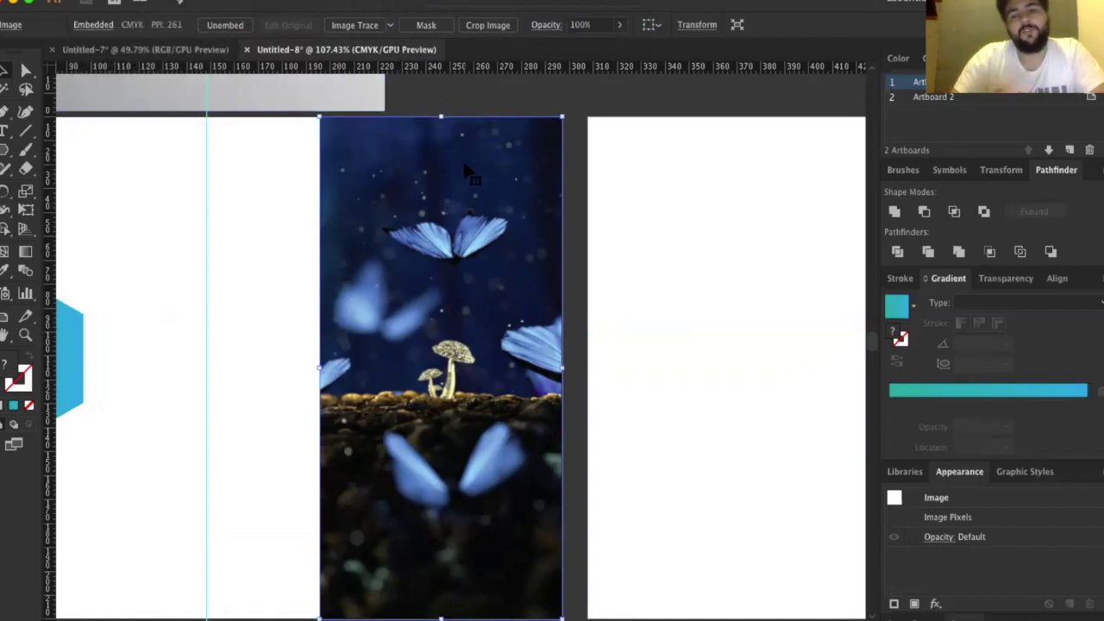
pyautogui.click(12, 25)
pyautogui.click(571, 112)
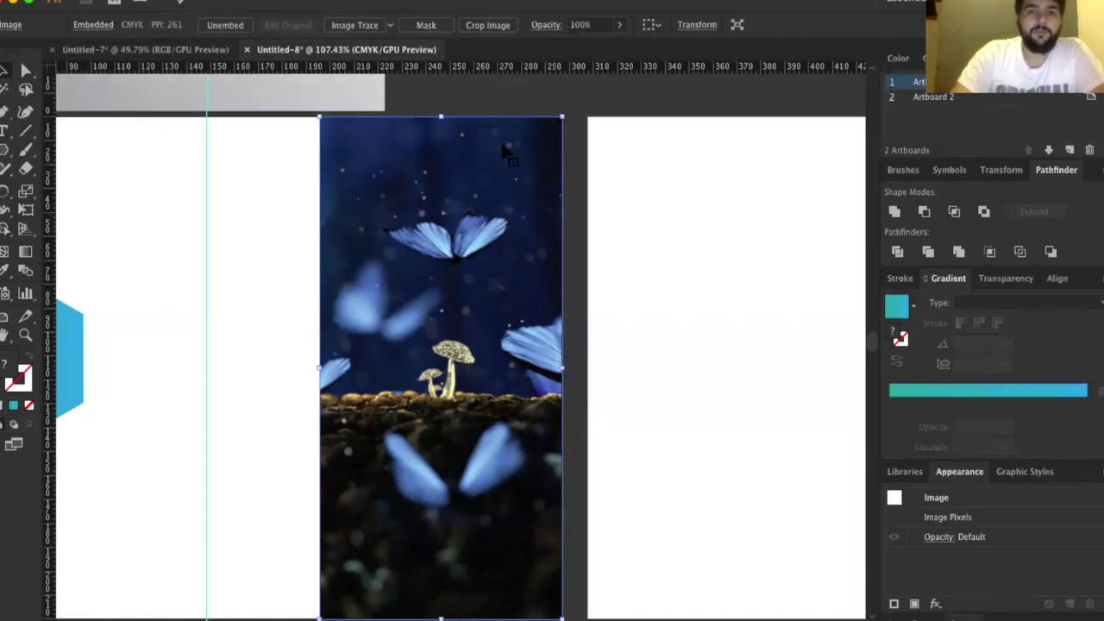
pyautogui.click(198, 0)
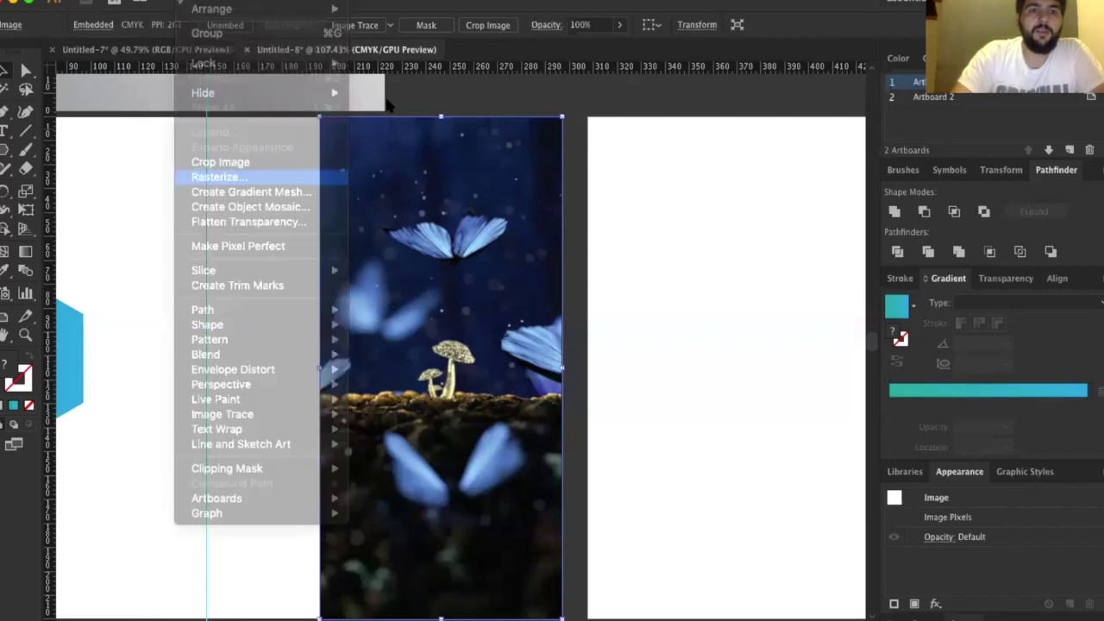
pyautogui.click(229, 175)
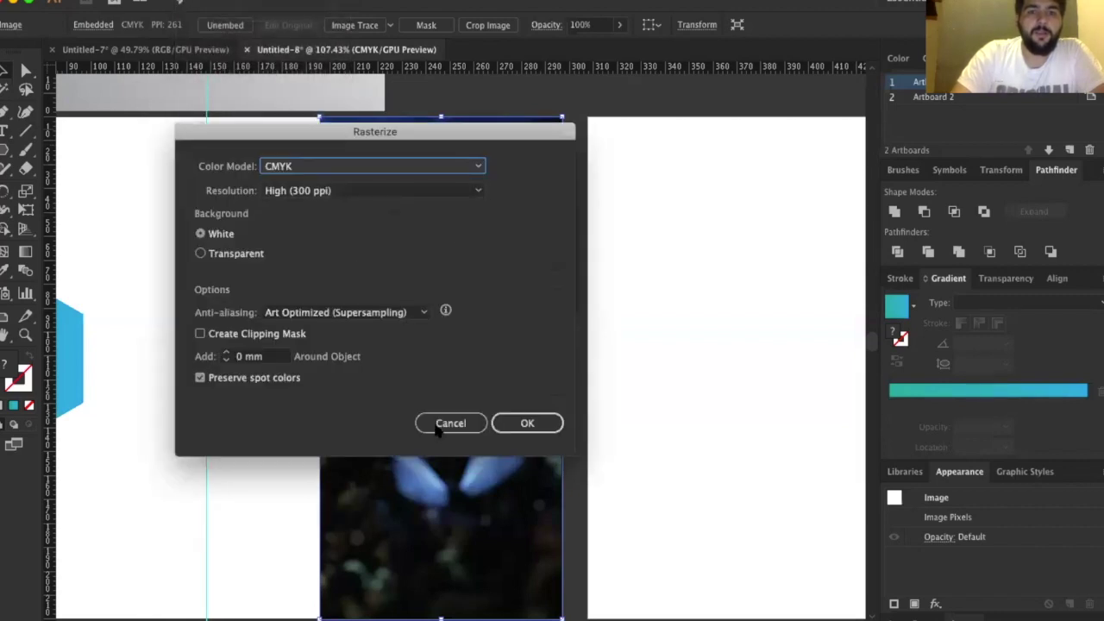
pyautogui.press('Return')
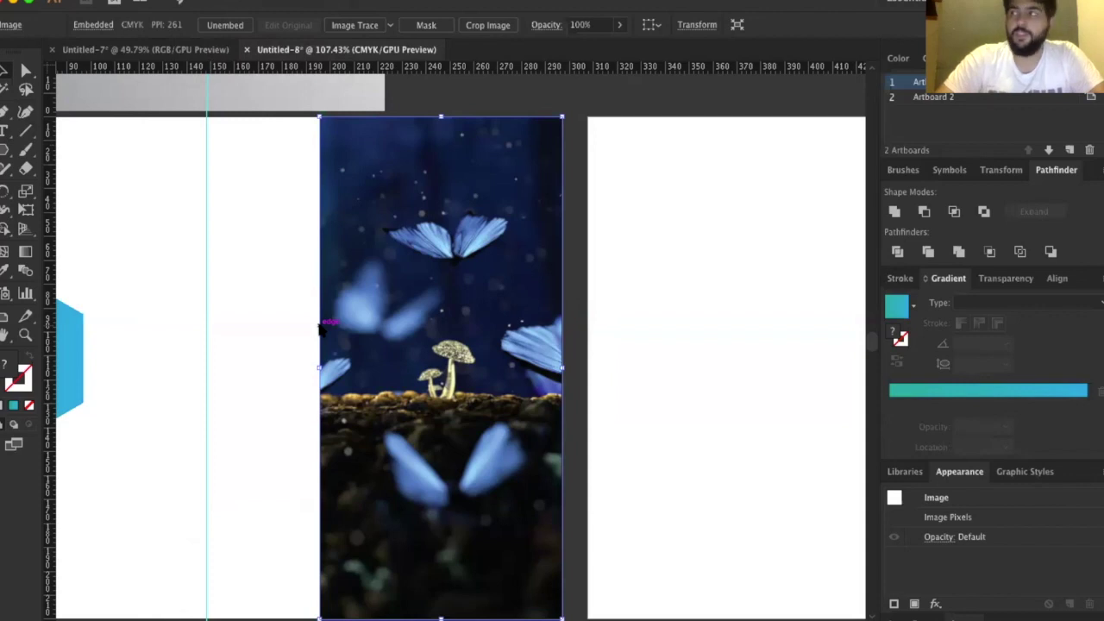
pyautogui.rightClick(364, 148)
# - Rasterize the butterfly photo with CMYK colour model and High (300 ppi) resolution
pyautogui.rightClick(364, 148)
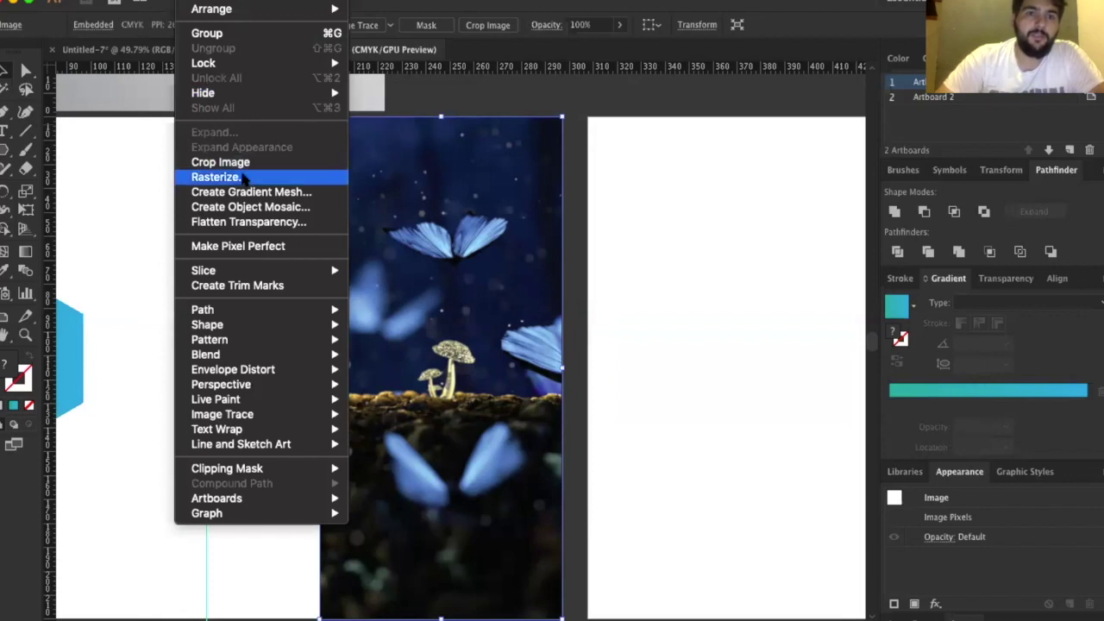
pyautogui.click(244, 177)
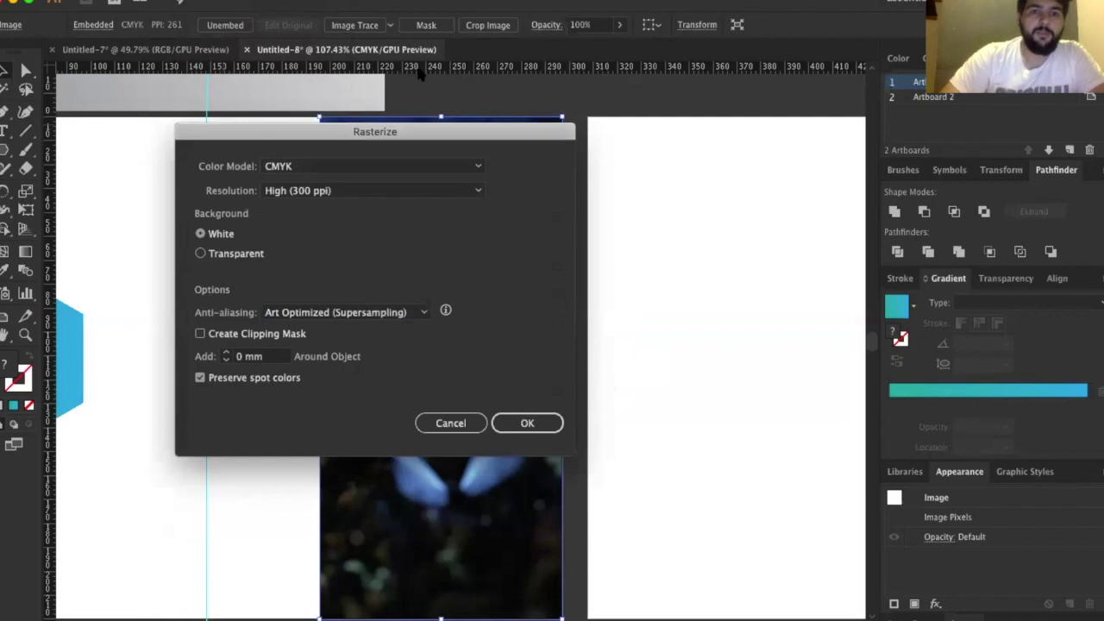
pyautogui.click(372, 166)
pyautogui.click(372, 166)
pyautogui.click(374, 168)
pyautogui.click(373, 168)
pyautogui.click(374, 168)
pyautogui.click(374, 169)
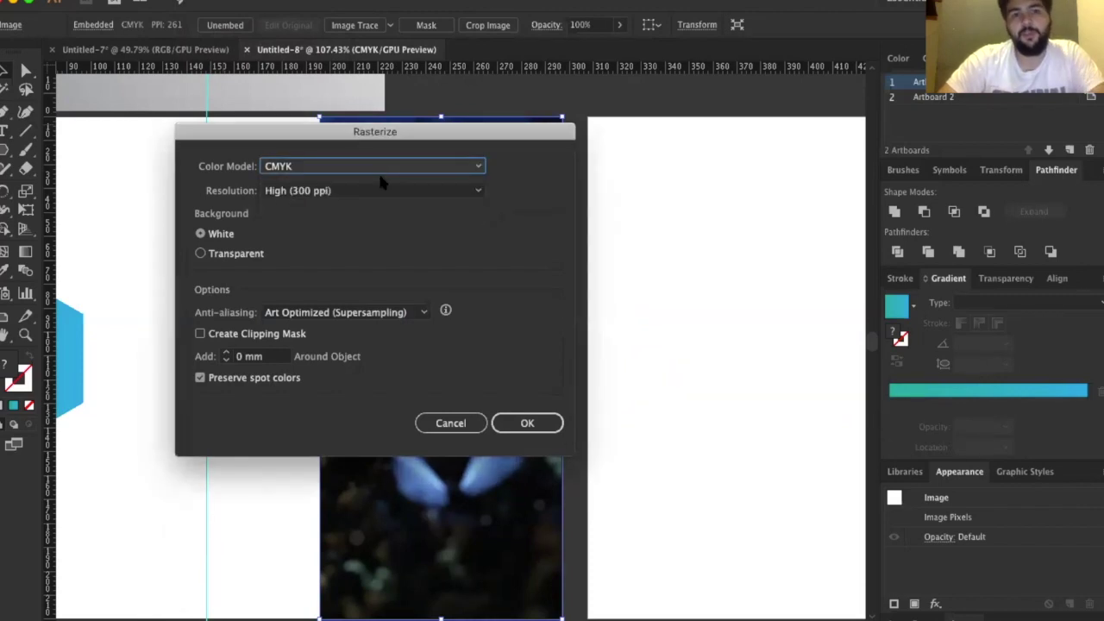
pyautogui.click(295, 191)
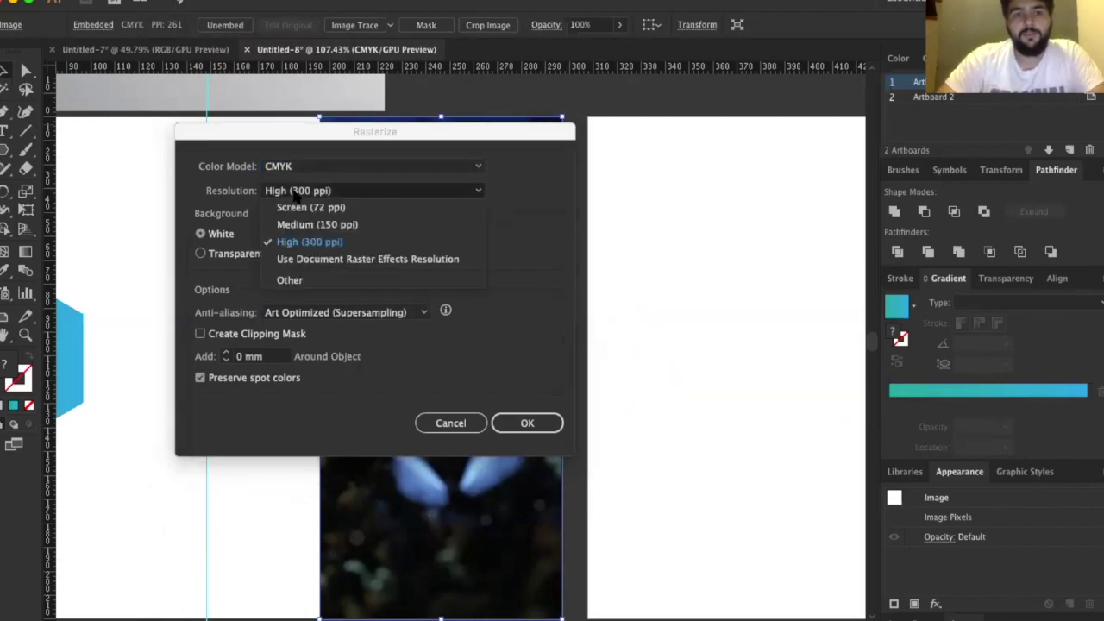
pyautogui.click(346, 241)
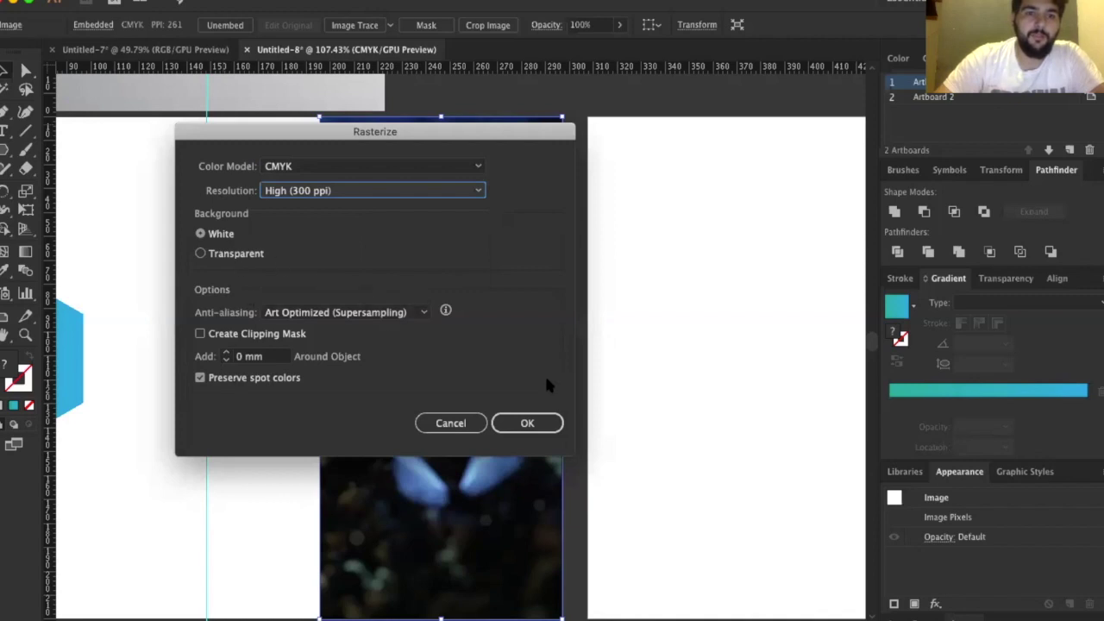
pyautogui.click(548, 423)
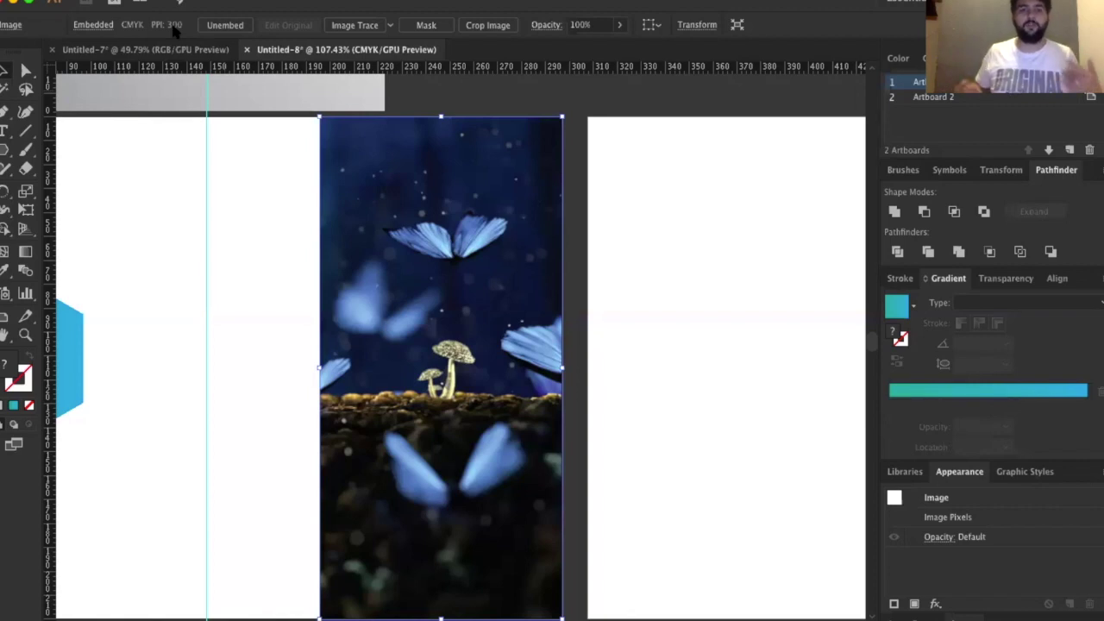
pyautogui.click(579, 204)
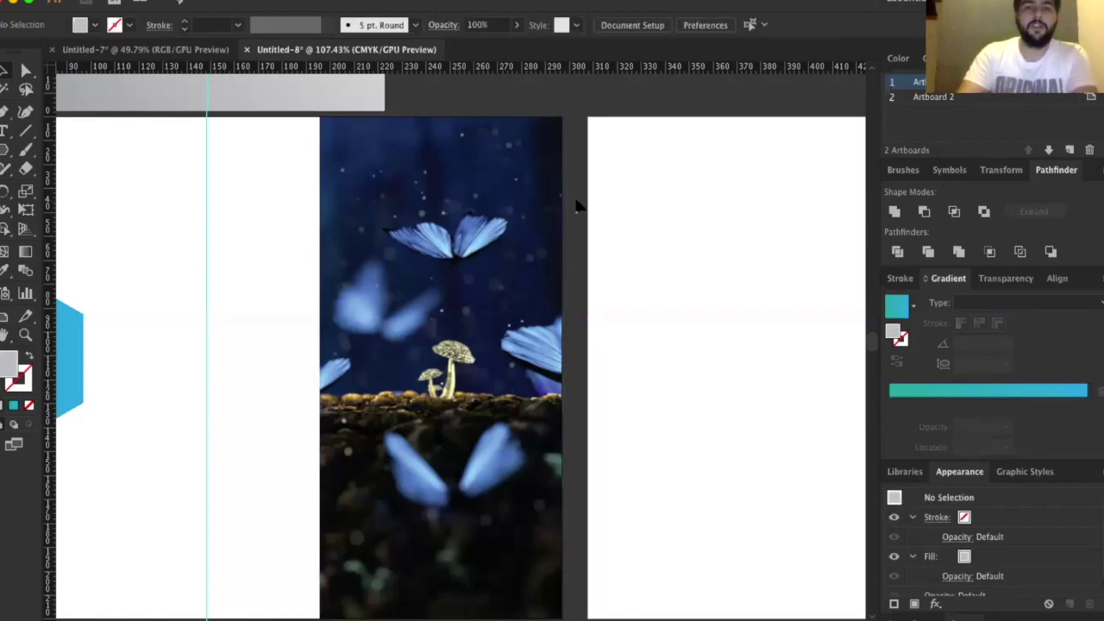
# - Recolour the dark teal background panel to dark navy
pyautogui.scroll(1, 579, 204)
pyautogui.scroll(1, 522, 293)
pyautogui.scroll(-1, 521, 292)
pyautogui.scroll(-1, 431, 267)
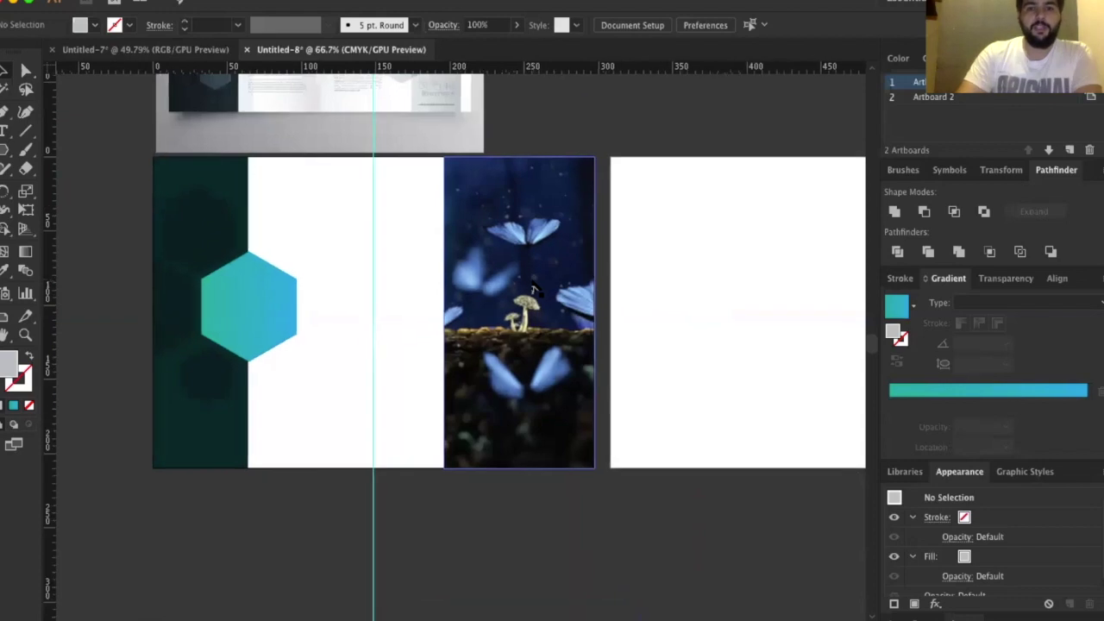
pyautogui.scroll(1, 363, 250)
pyautogui.scroll(-1, 304, 241)
pyautogui.click(173, 123)
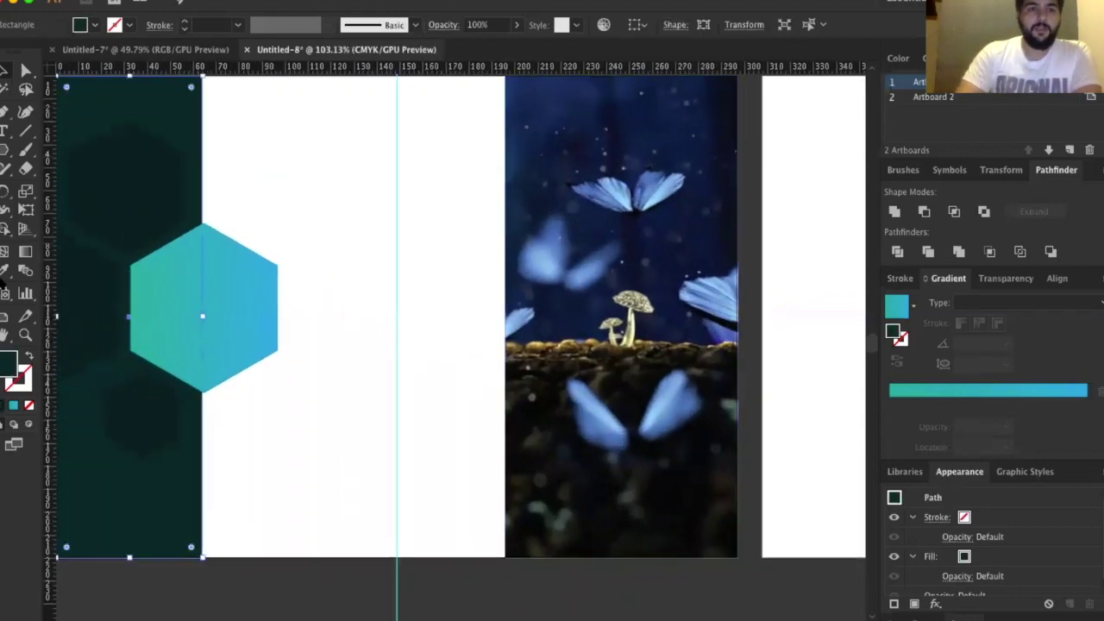
pyautogui.click(4, 269)
pyautogui.click(549, 297)
# - Fill the top, middle-left and bottom hexagons with blue sampled from the photo
pyautogui.click(94, 164)
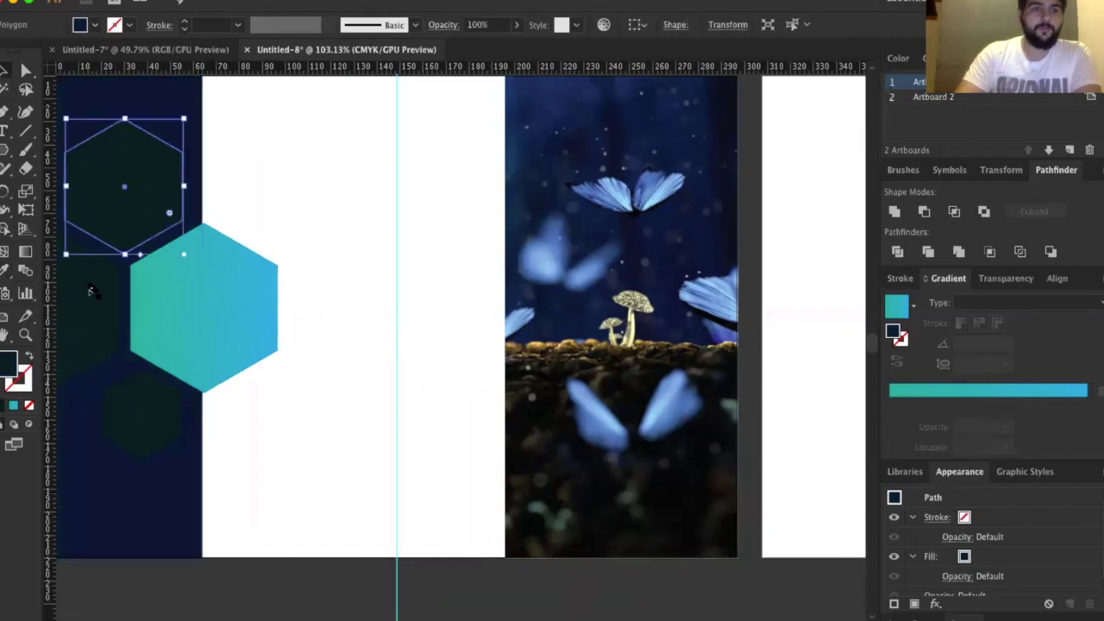
pyautogui.keyDown('shift'); pyautogui.click(91, 328); pyautogui.keyUp('shift')
pyautogui.keyDown('shift'); pyautogui.click(130, 438); pyautogui.keyUp('shift')
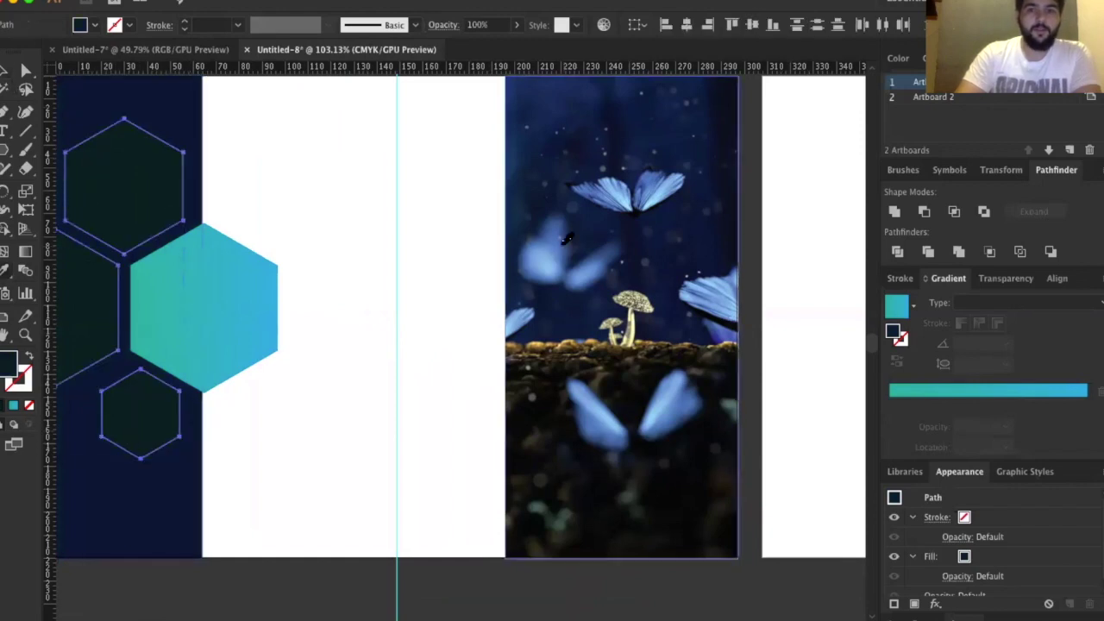
pyautogui.click(562, 243)
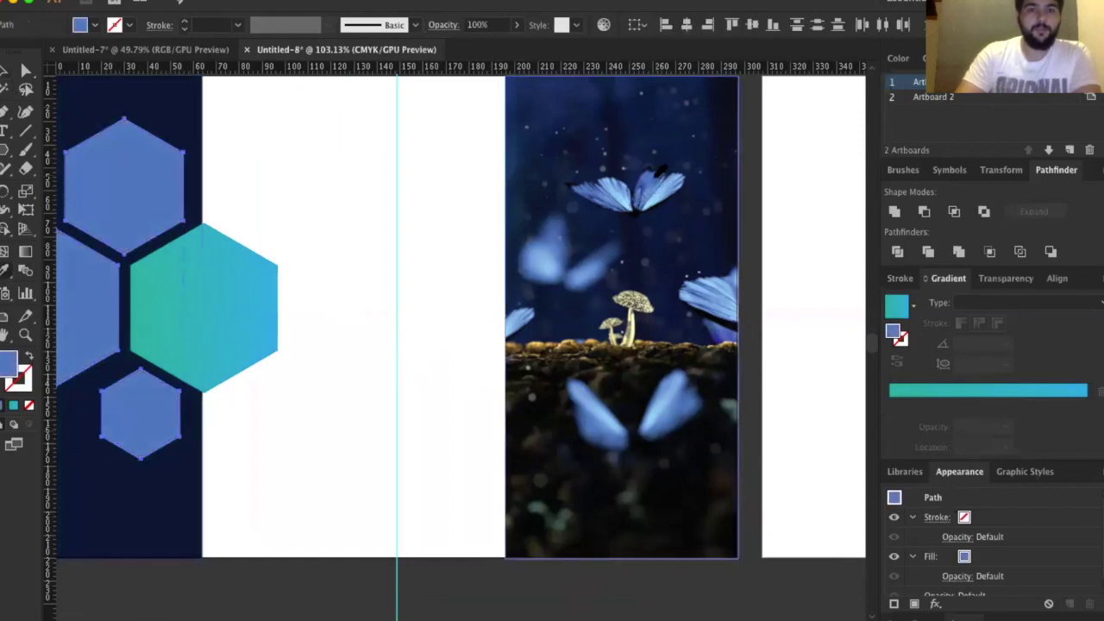
pyautogui.hscroll(-5, 506, 168)
pyautogui.scroll(2, 505, 167)
# - Give the middle hexagon a lighter pale-blue fill sampled with the Eyedropper
pyautogui.press('v')
pyautogui.click(324, 333)
pyautogui.scroll(-2, 325, 333)
pyautogui.hscroll(2, 324, 333)
pyautogui.click(483, 337)
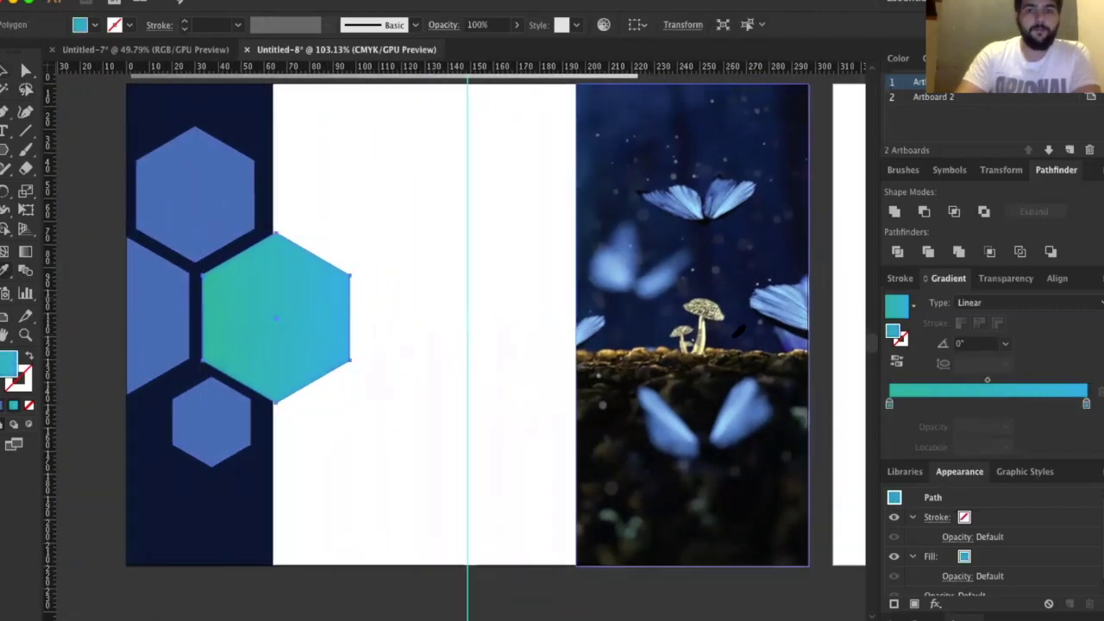
pyautogui.click(665, 391)
pyautogui.click(663, 392)
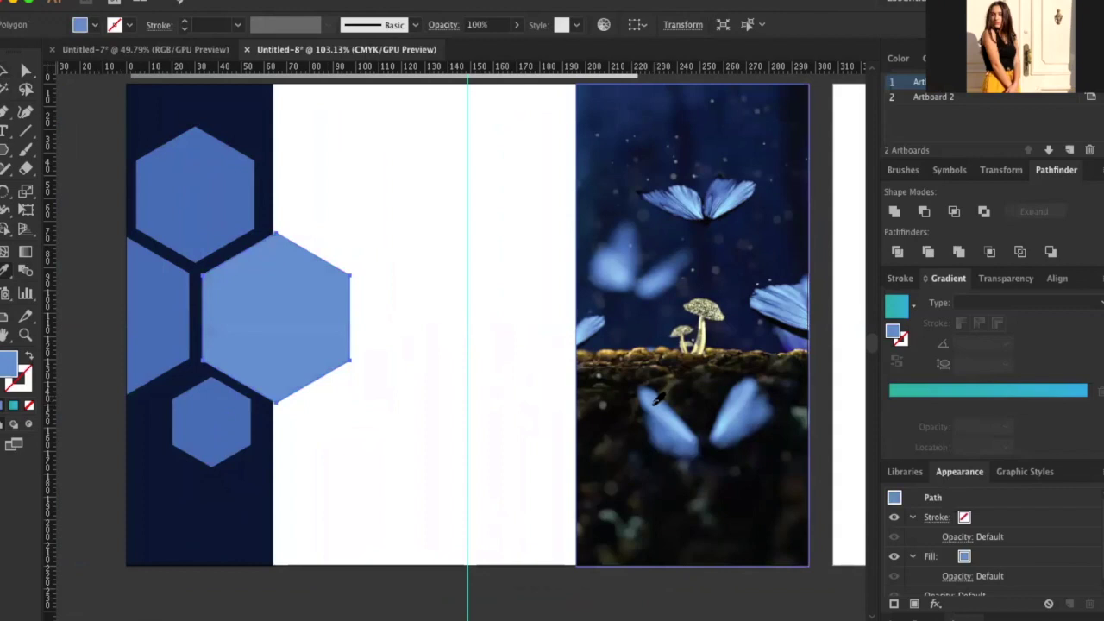
pyautogui.click(658, 402)
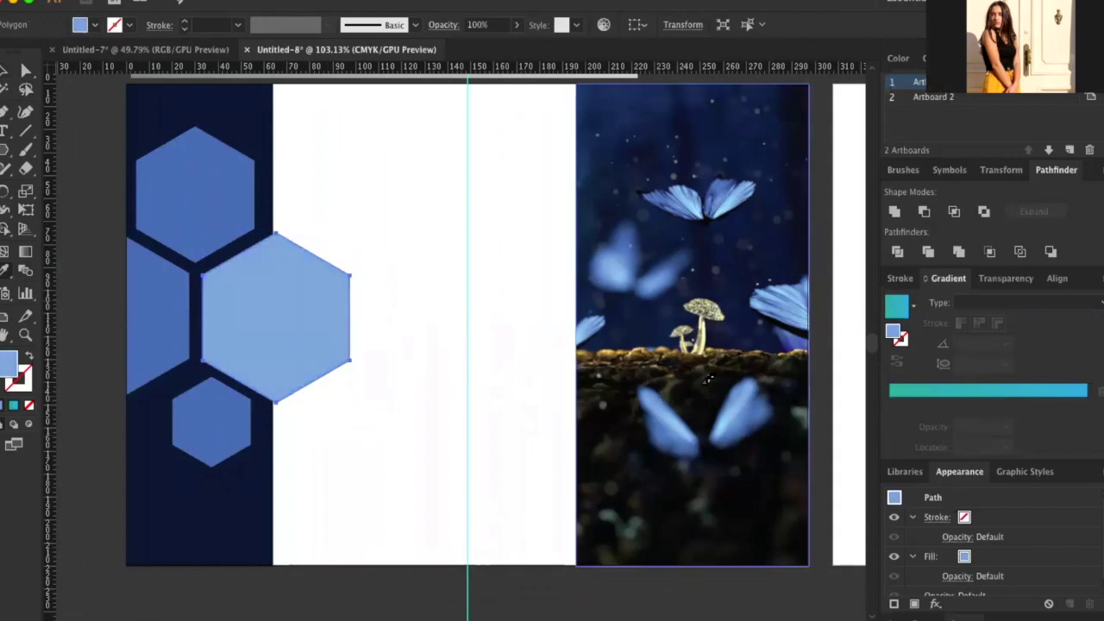
pyautogui.click(747, 393)
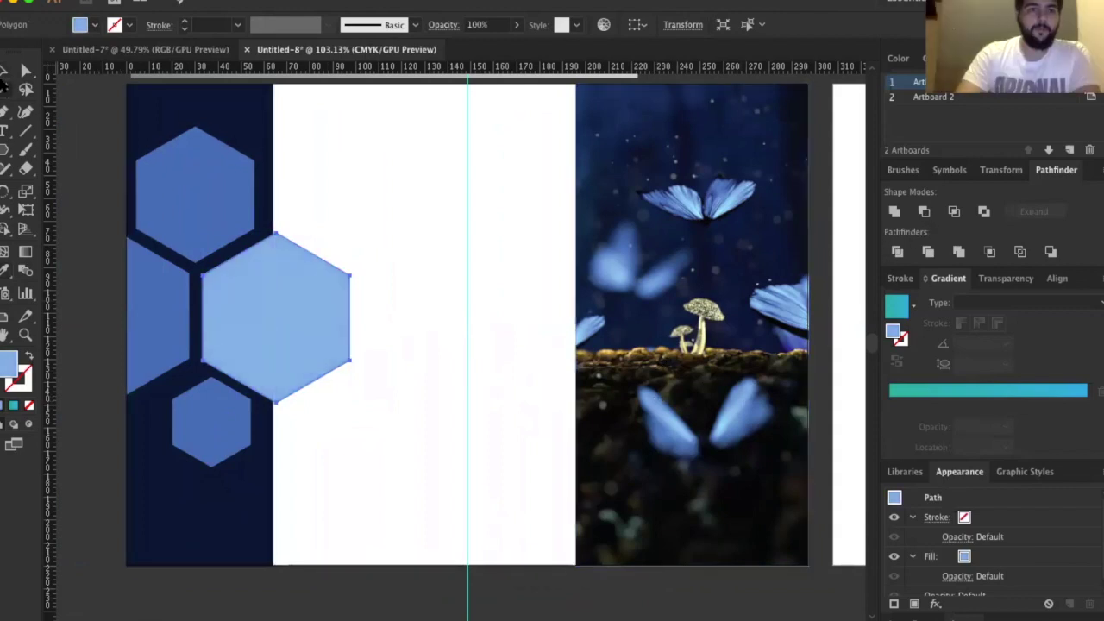
pyautogui.click(5, 72)
pyautogui.click(93, 160)
# - Review the recoloured layout and take the left panel's dark navy as the current fill
pyautogui.scroll(-3, 93, 161)
pyautogui.scroll(2, 93, 160)
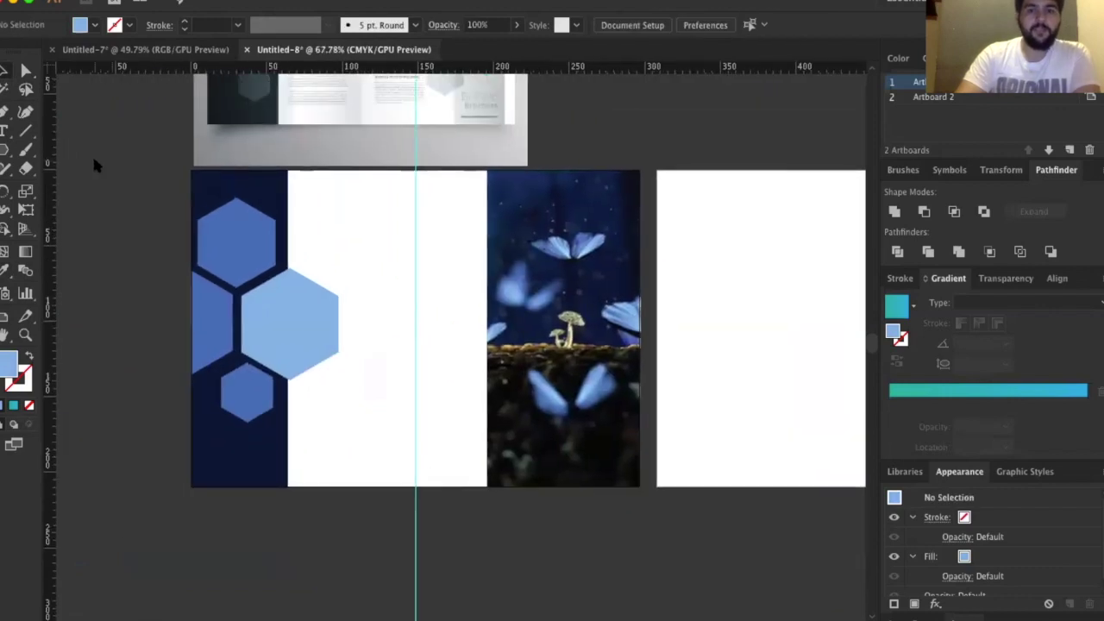
pyautogui.scroll(-2, 95, 161)
pyautogui.hscroll(3, 95, 161)
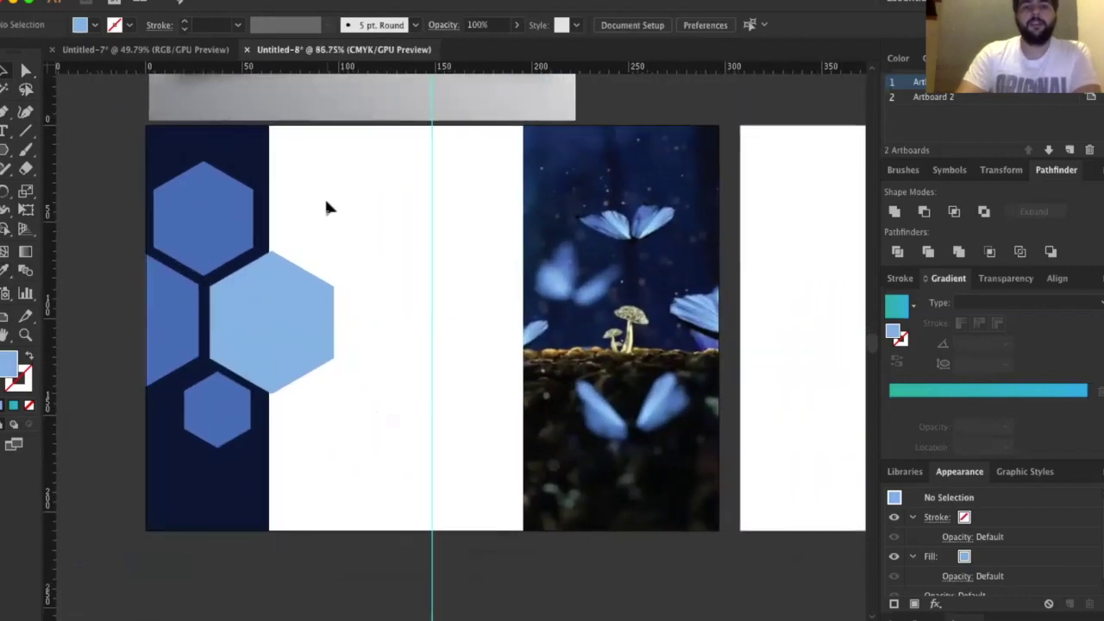
pyautogui.click(431, 209)
pyautogui.click(489, 202)
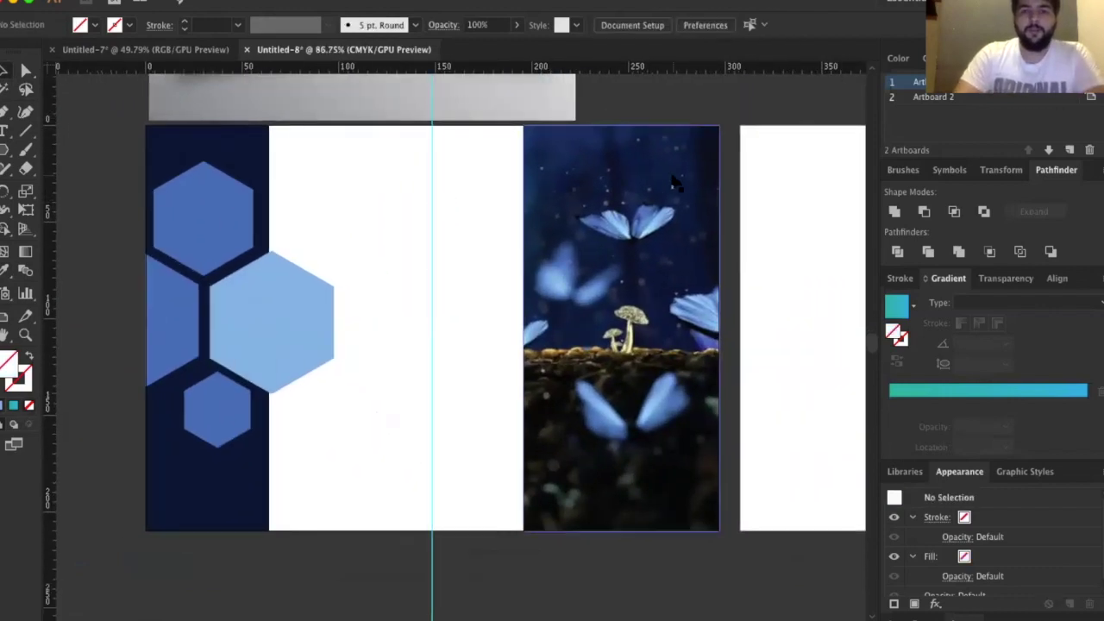
pyautogui.scroll(2, 668, 232)
pyautogui.hscroll(3, 665, 233)
pyautogui.scroll(3, 665, 234)
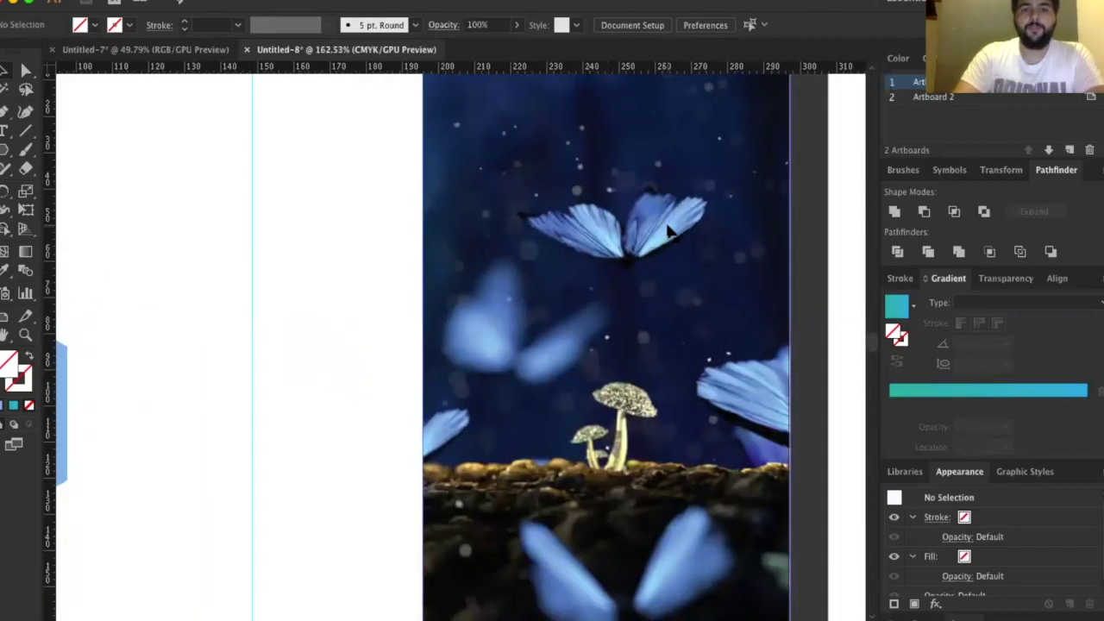
pyautogui.hscroll(2, 665, 233)
pyautogui.scroll(-2, 665, 234)
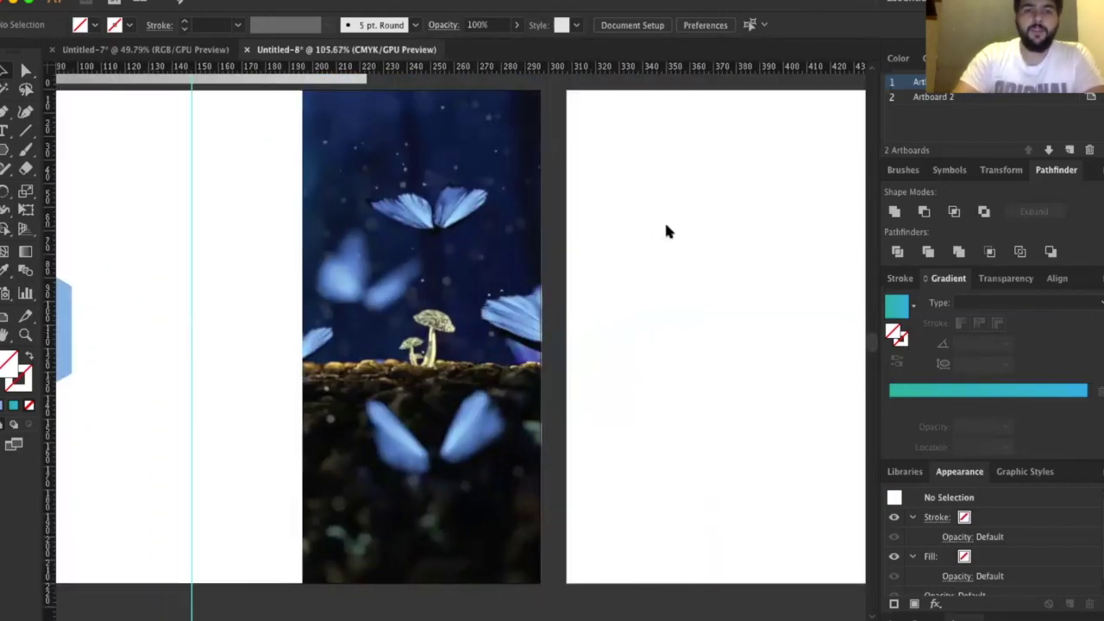
pyautogui.scroll(2, 456, 221)
pyautogui.hscroll(3, 604, 233)
pyautogui.hscroll(1, 656, 233)
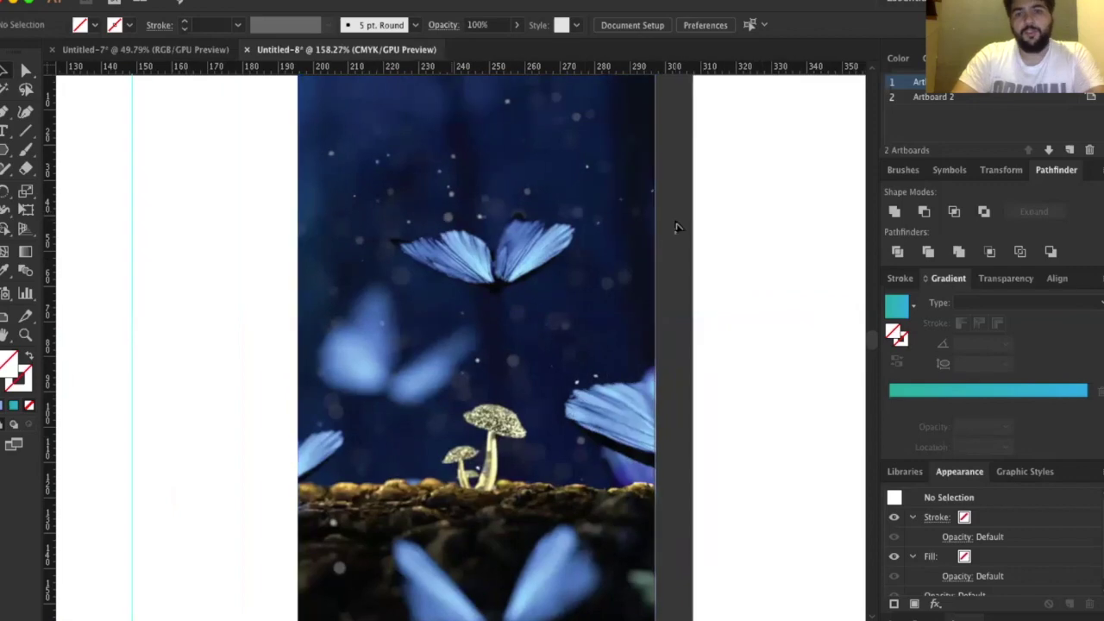
pyautogui.scroll(-2, 642, 247)
pyautogui.scroll(-1, 641, 248)
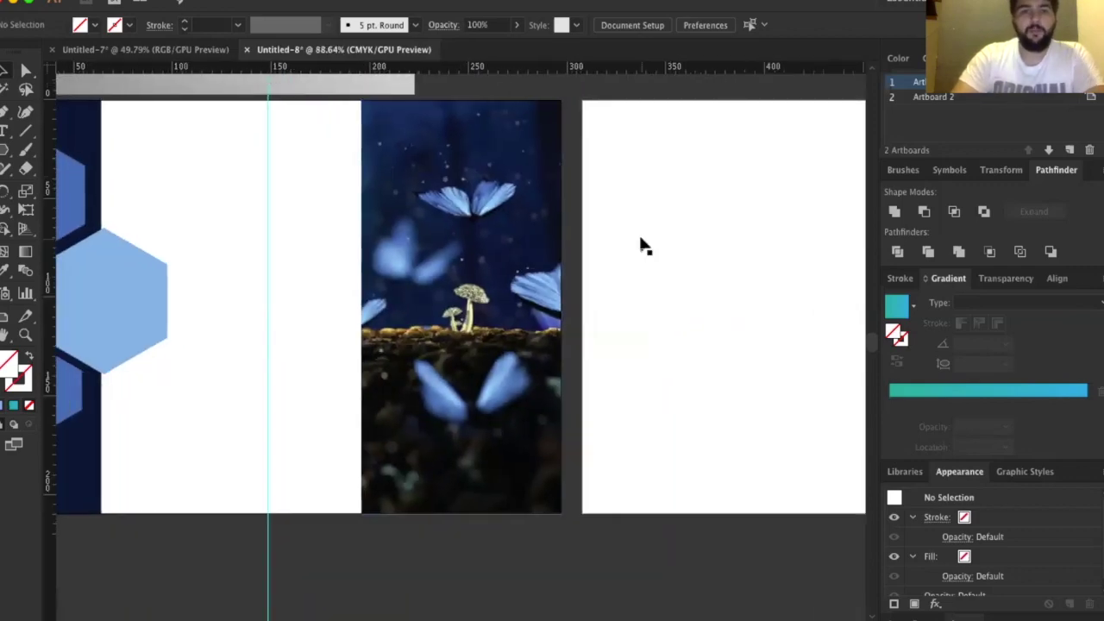
pyautogui.hscroll(-2, 642, 247)
pyautogui.scroll(-1, 642, 247)
pyautogui.click(133, 111)
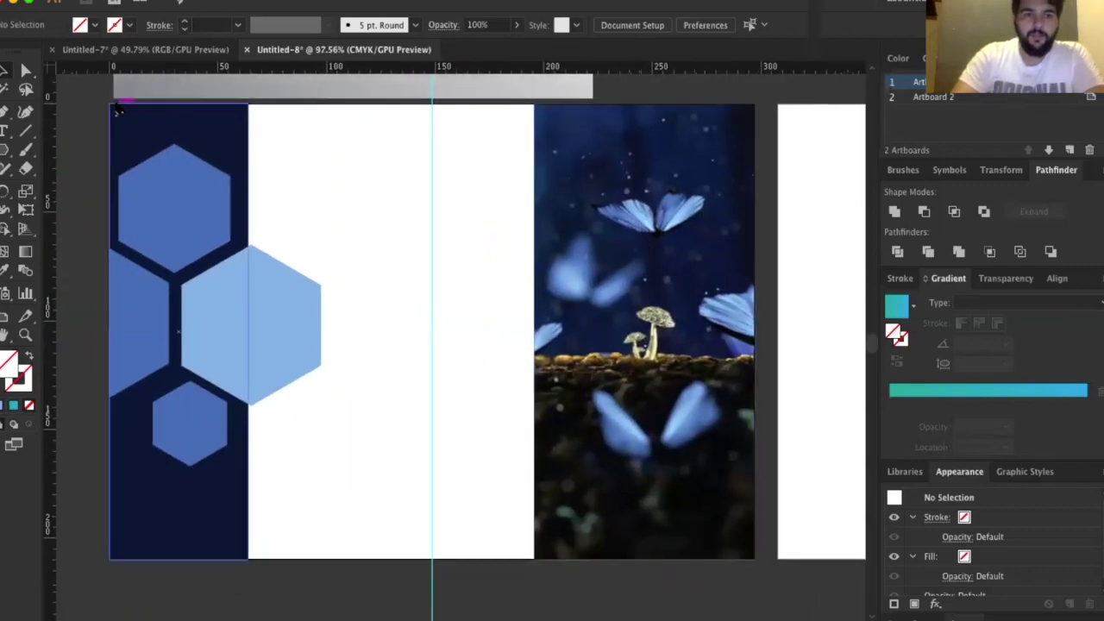
pyautogui.click(315, 157)
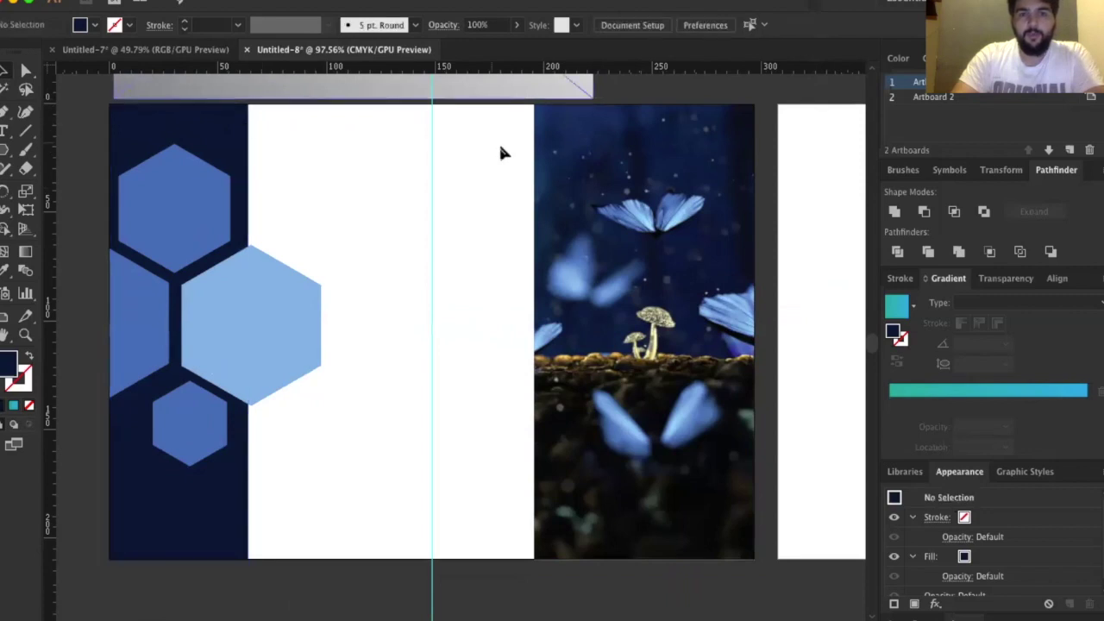
# - Draw a rectangle over the spread sized 297 × 210 mm, swapping its fill and stroke
pyautogui.moveTo(464, 257); pyautogui.dragTo(310, 371)
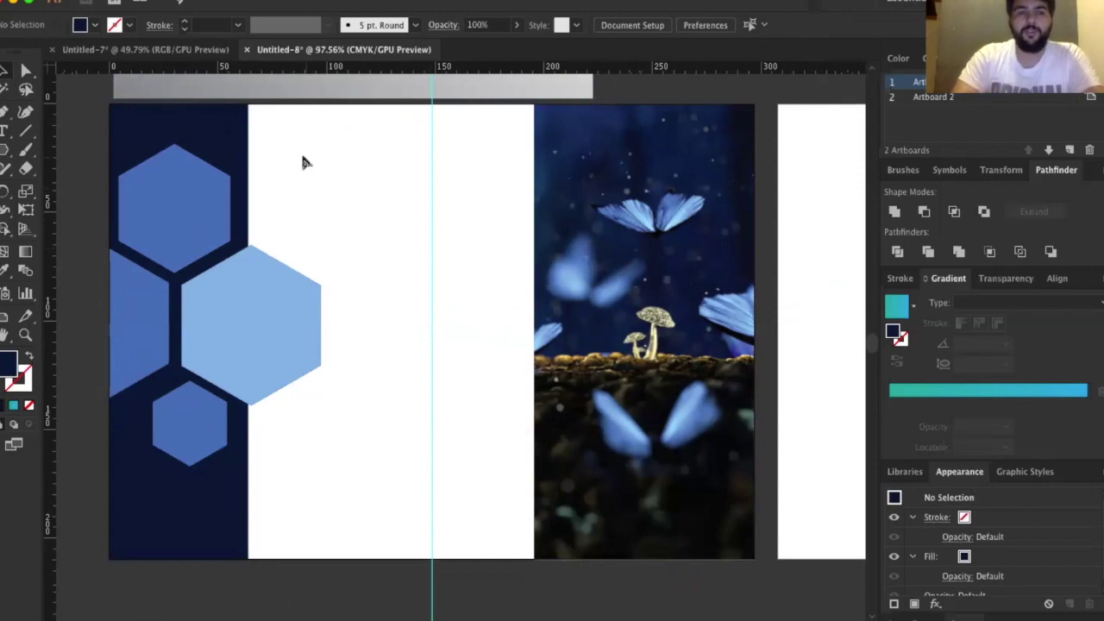
pyautogui.moveTo(6, 149)
pyautogui.mouseDown()
pyautogui.moveTo(78, 147)
pyautogui.moveTo(593, 484)
pyautogui.mouseUp()
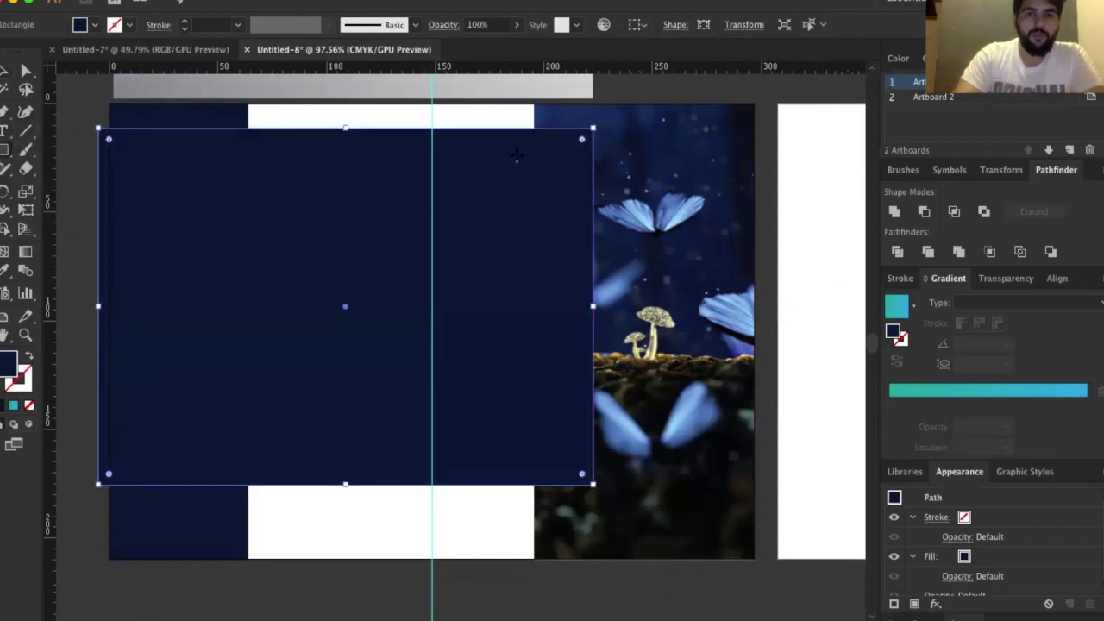
pyautogui.click(743, 24)
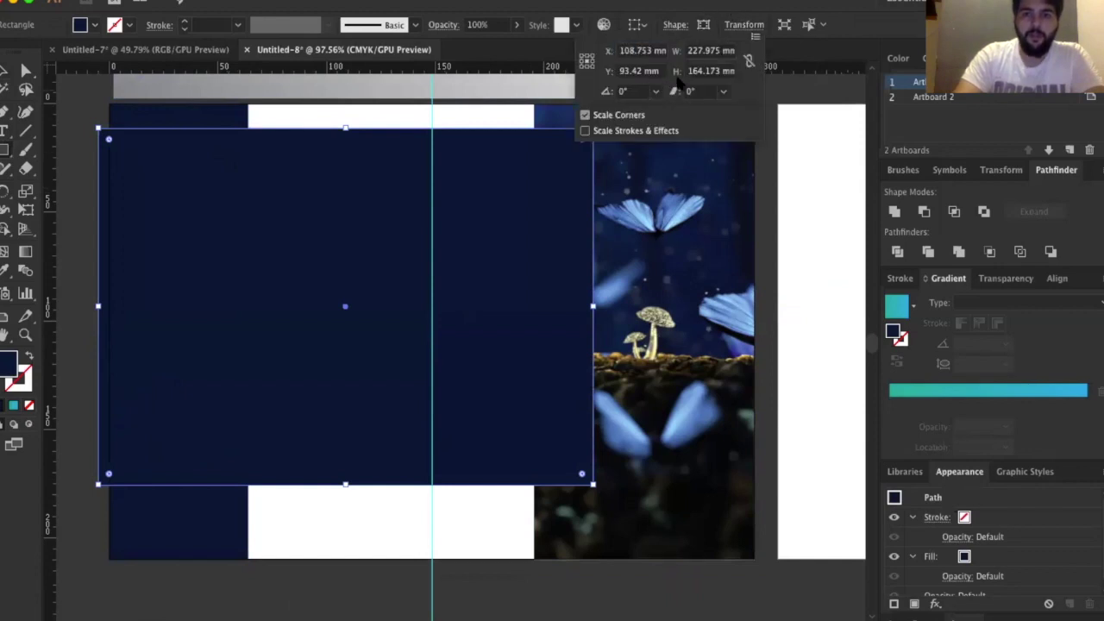
pyautogui.click(709, 54)
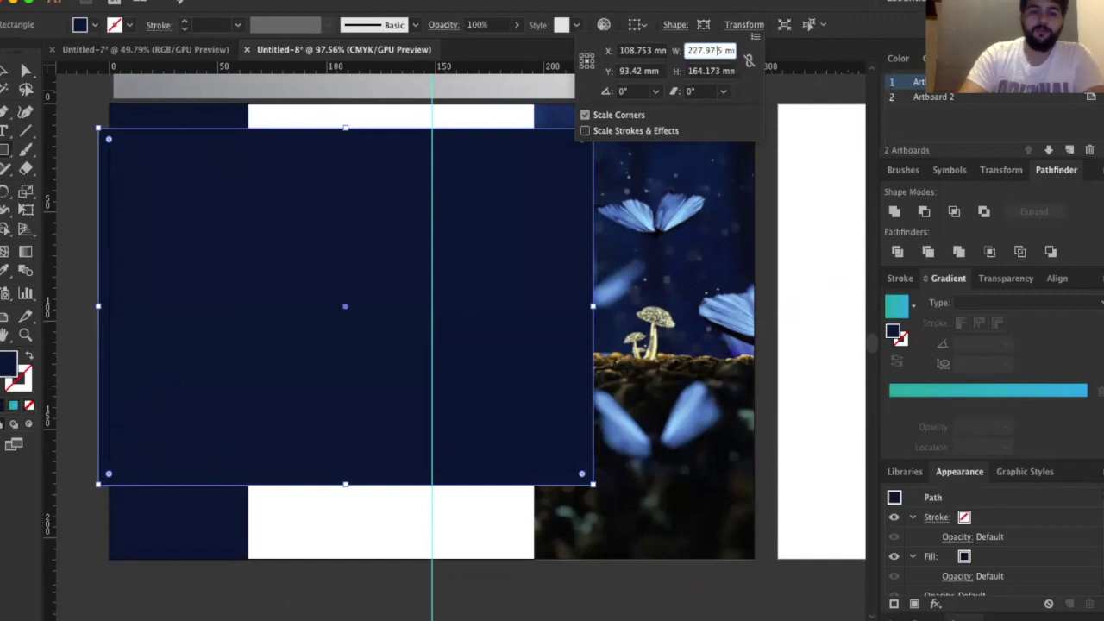
pyautogui.write('29')
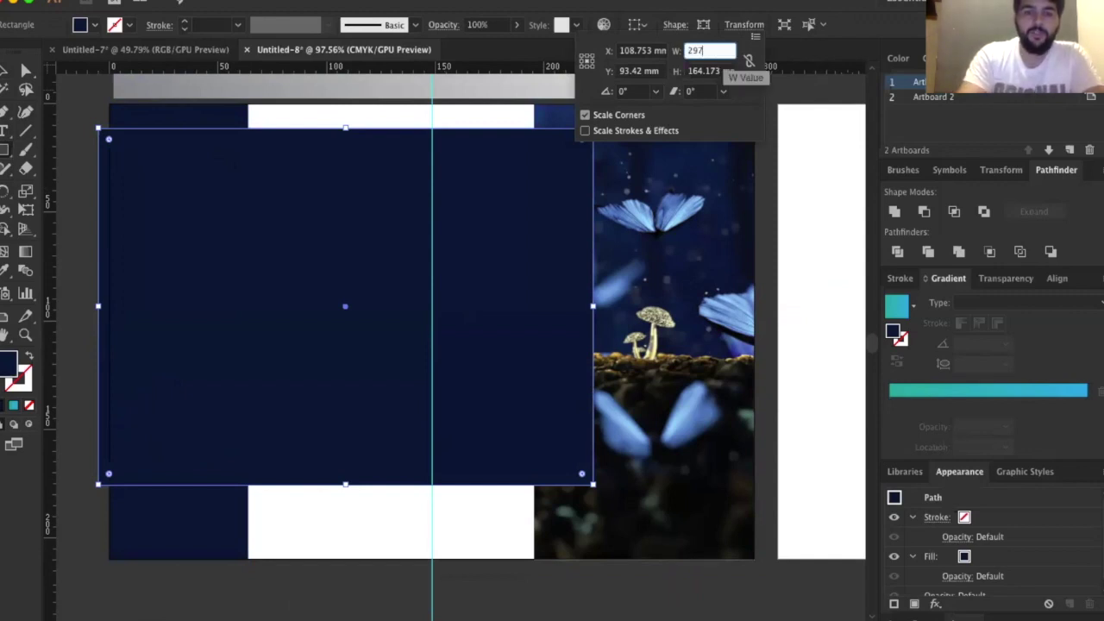
pyautogui.write('7')
pyautogui.press('Tab')
pyautogui.write('210')
pyautogui.press('Return')
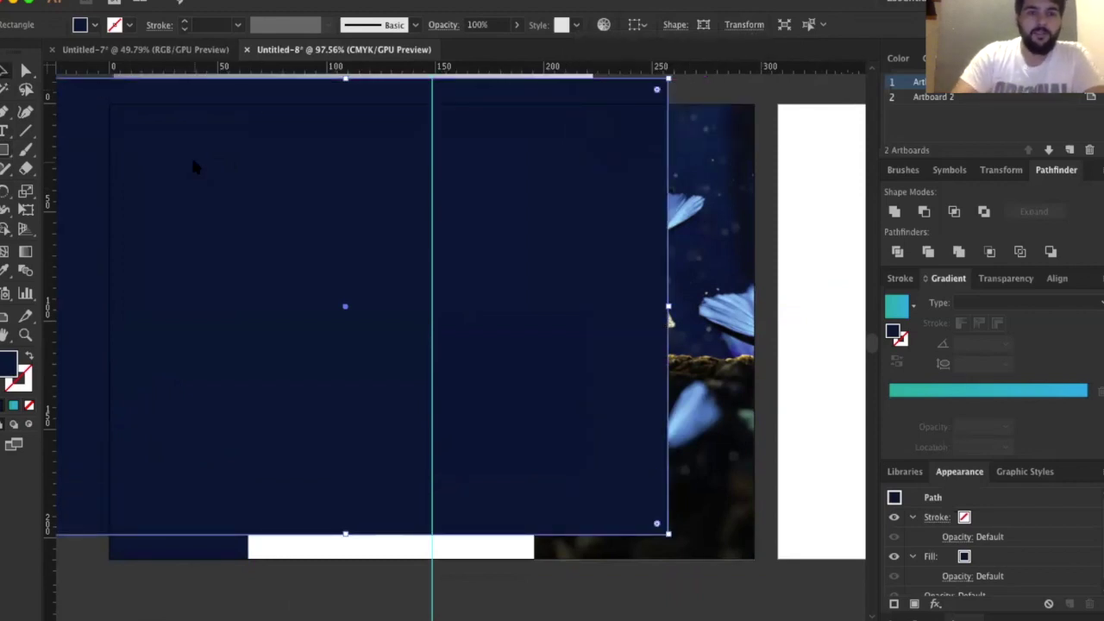
pyautogui.hotkey('shift', 'x')
# - Snap the rectangle to the artboard and resize it to 287 × 200 mm
pyautogui.moveTo(677, 98); pyautogui.dragTo(756, 125)
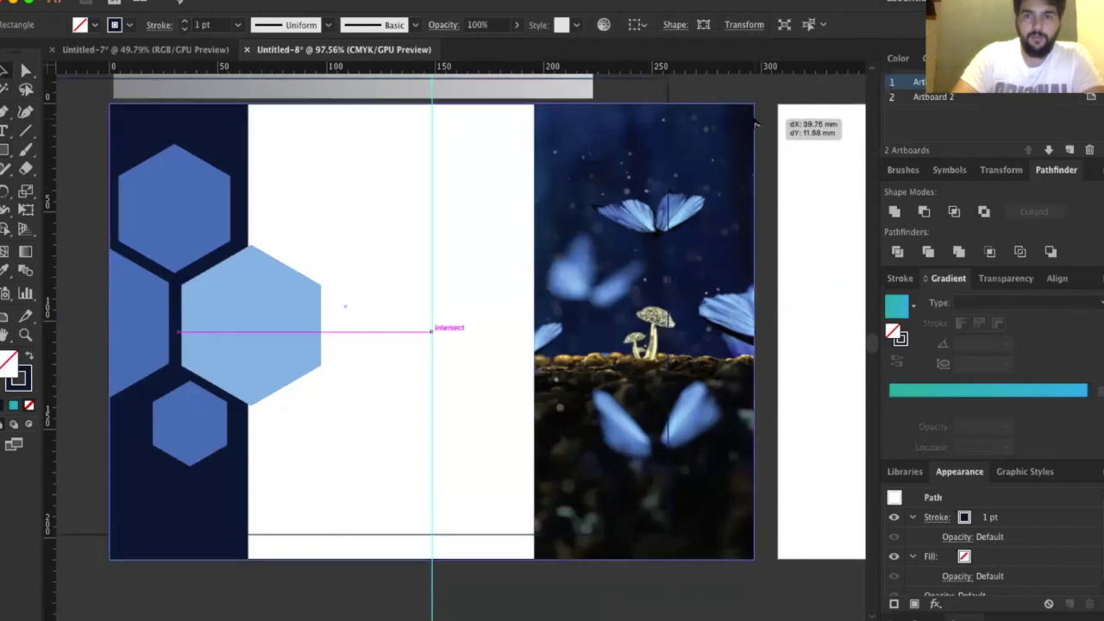
pyautogui.moveTo(756, 125); pyautogui.dragTo(755, 125)
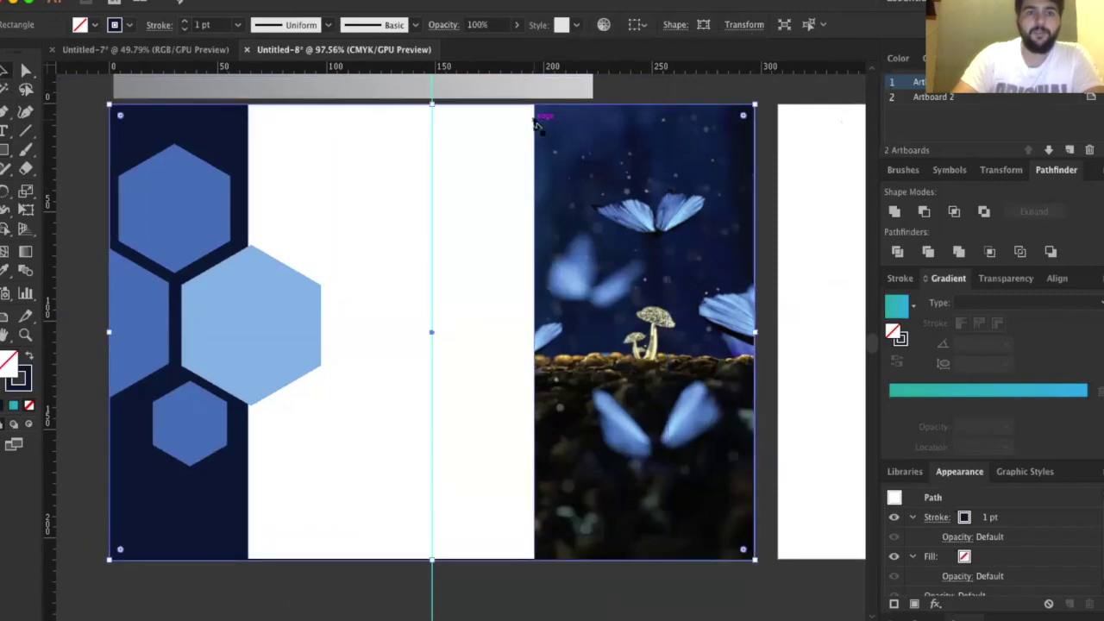
pyautogui.click(747, 24)
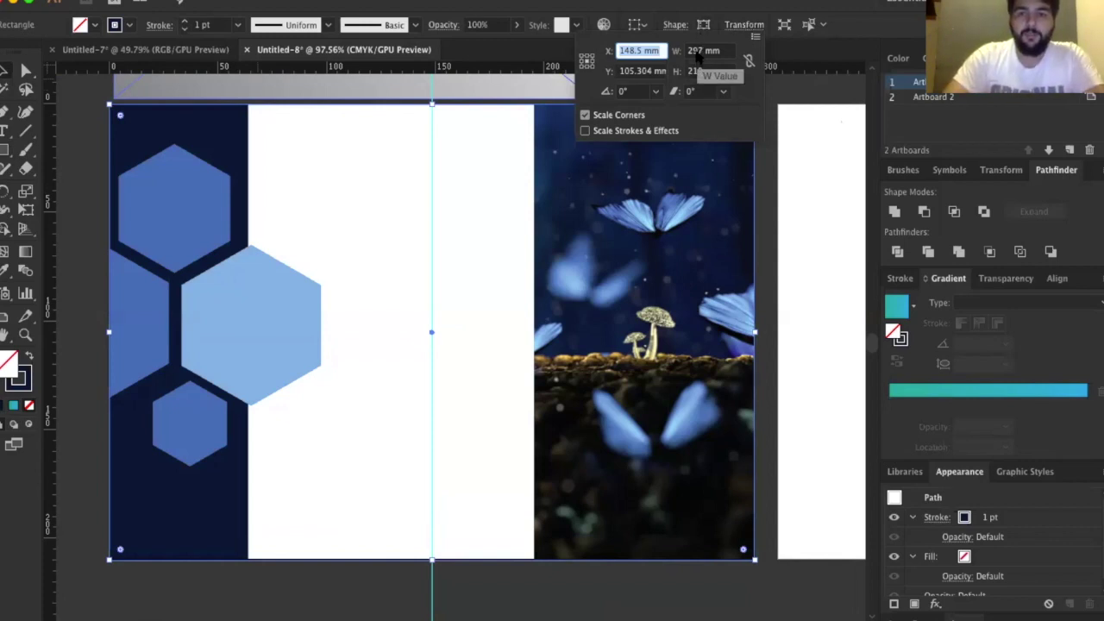
pyautogui.click(697, 52)
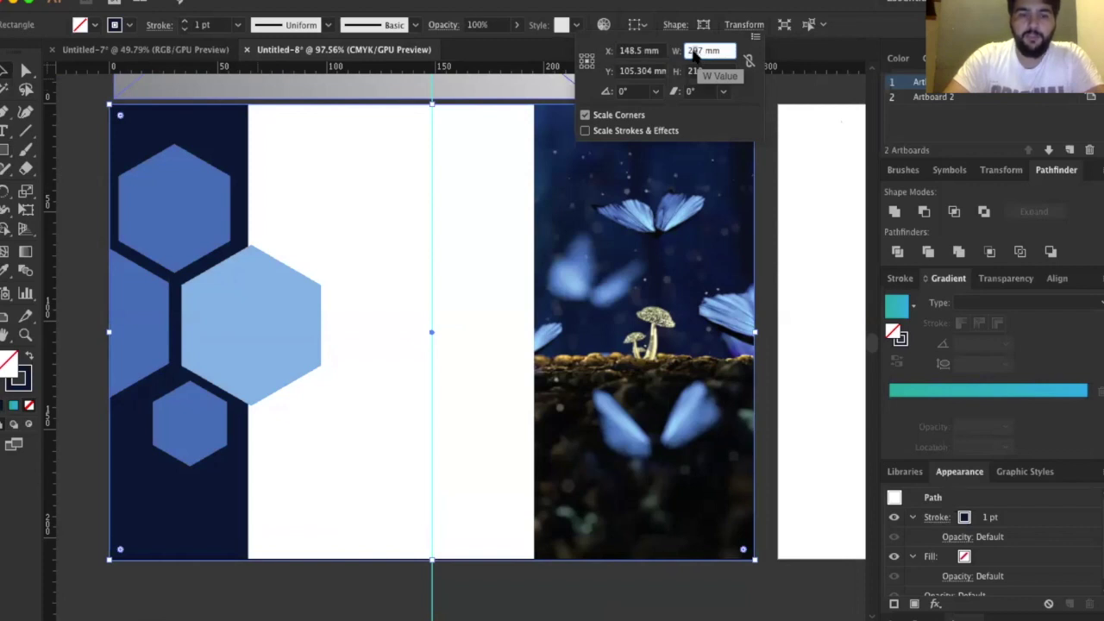
pyautogui.click(695, 52)
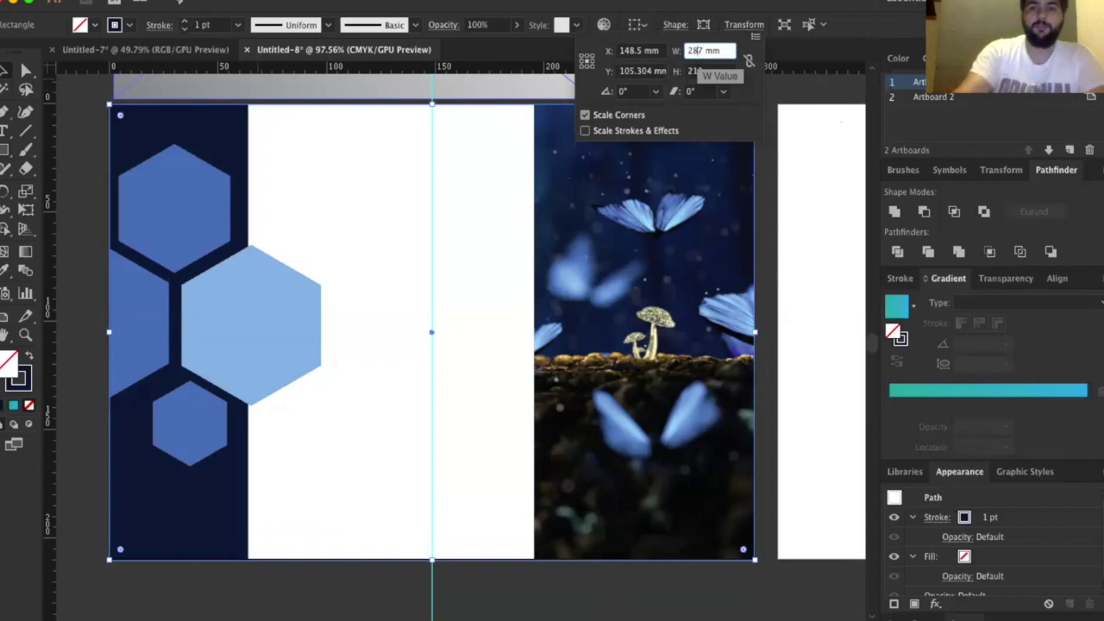
pyautogui.click(695, 74)
pyautogui.write('200')
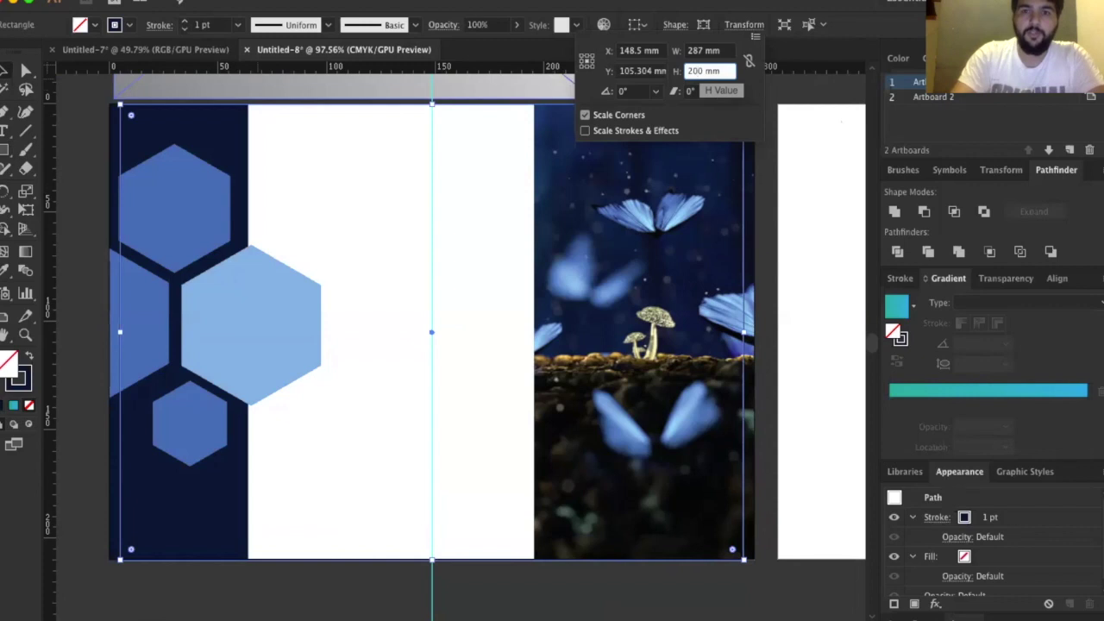
pyautogui.press('Return')
pyautogui.click(517, 165)
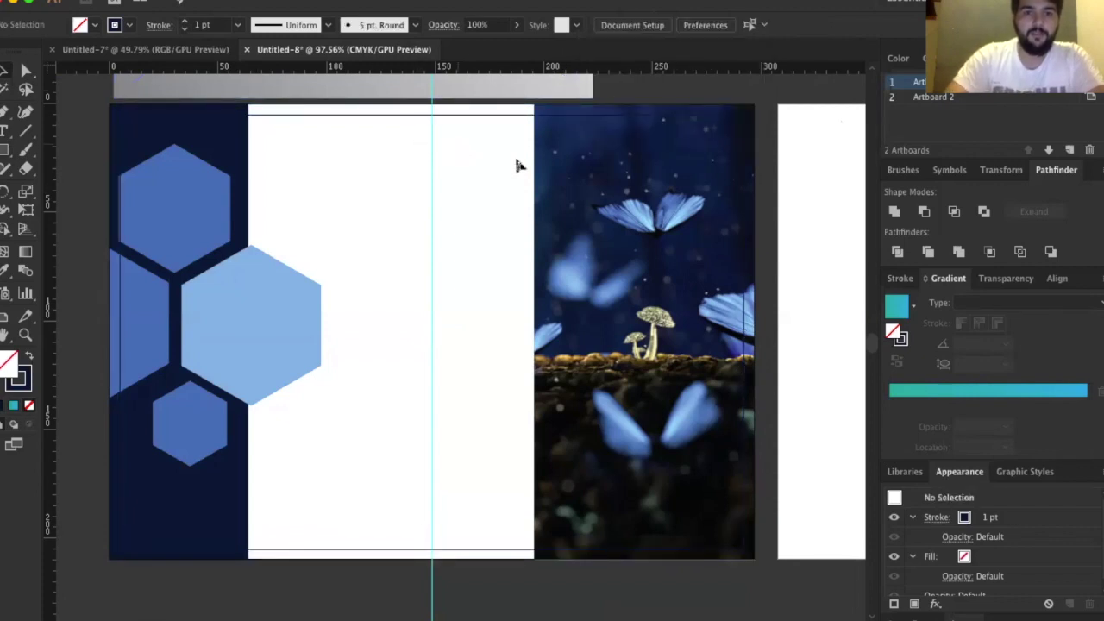
# - Give the frame an orange stroke and preview it against the brochure
pyautogui.click(475, 115)
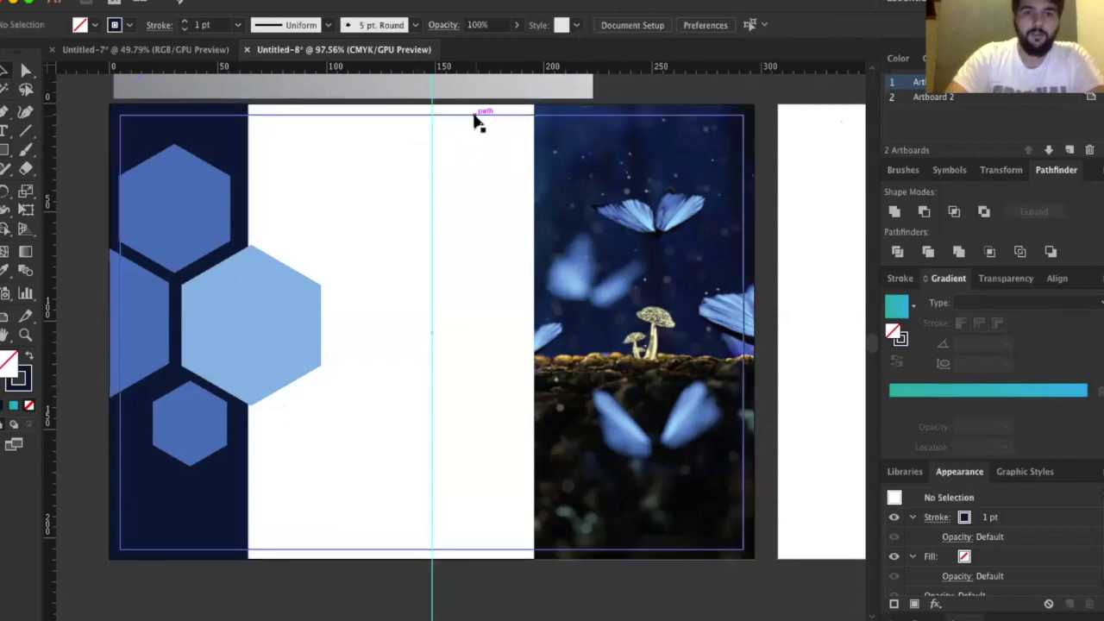
pyautogui.click(129, 25)
pyautogui.click(138, 59)
pyautogui.click(346, 163)
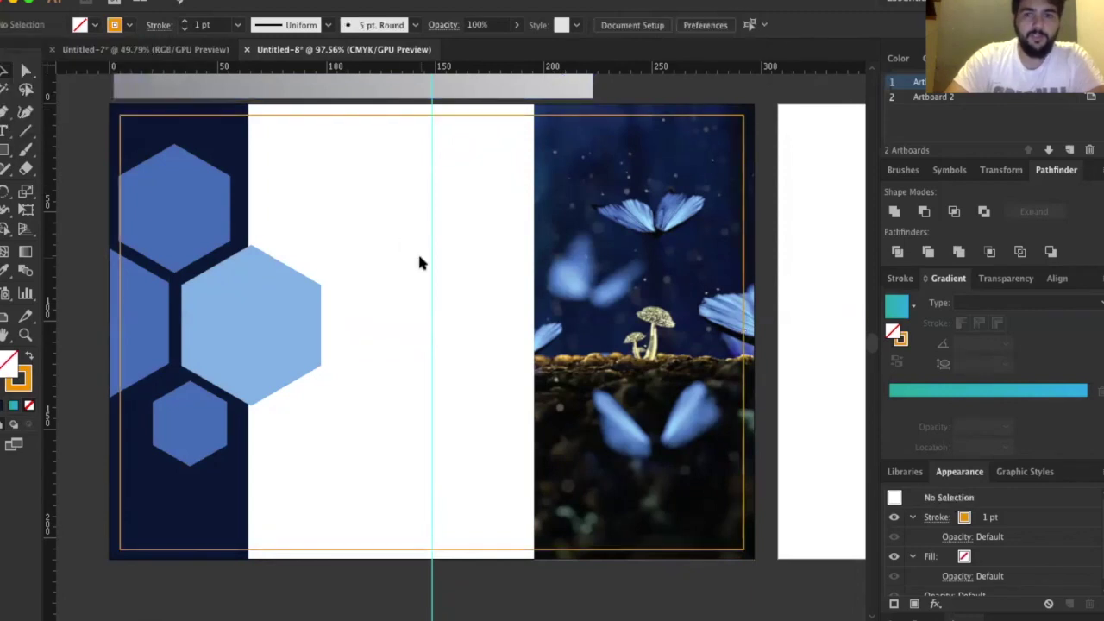
pyautogui.click(361, 115)
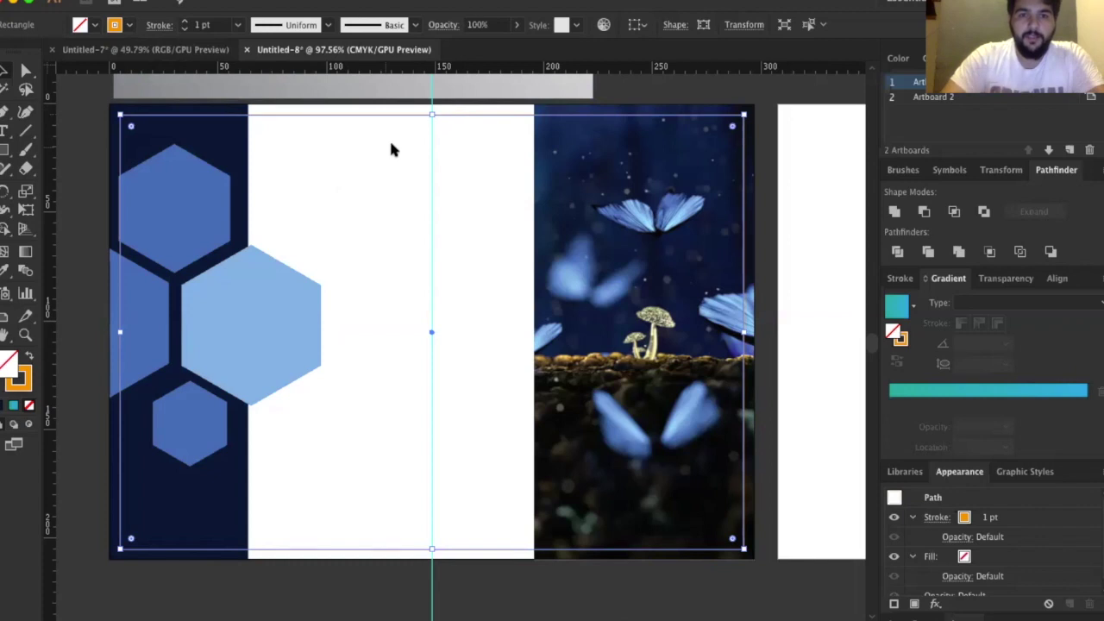
pyautogui.click(490, 109)
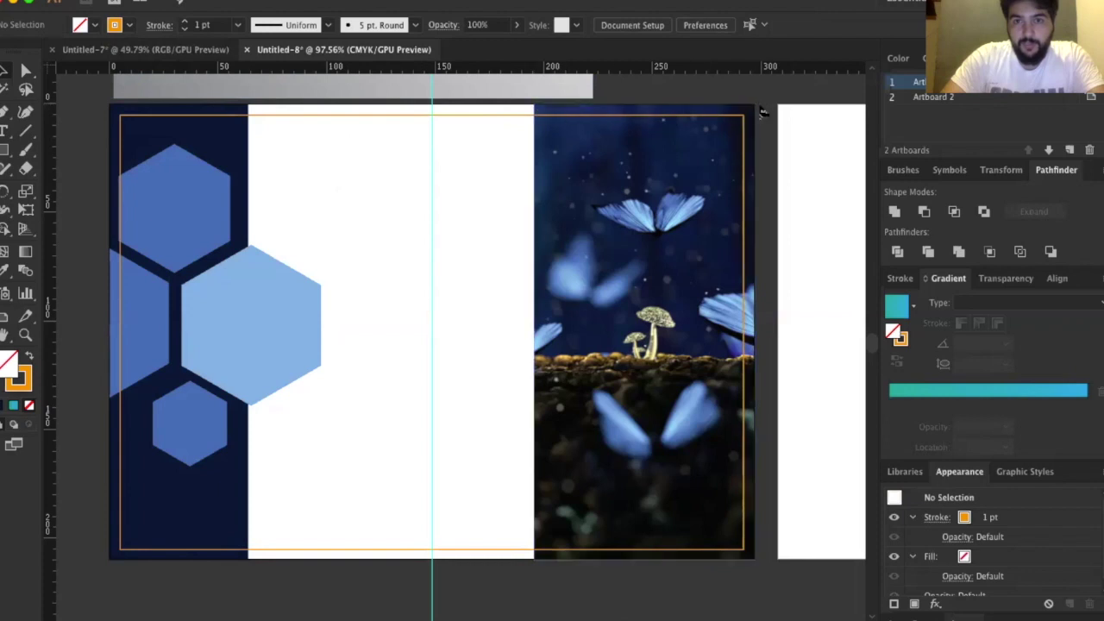
pyautogui.click(659, 550)
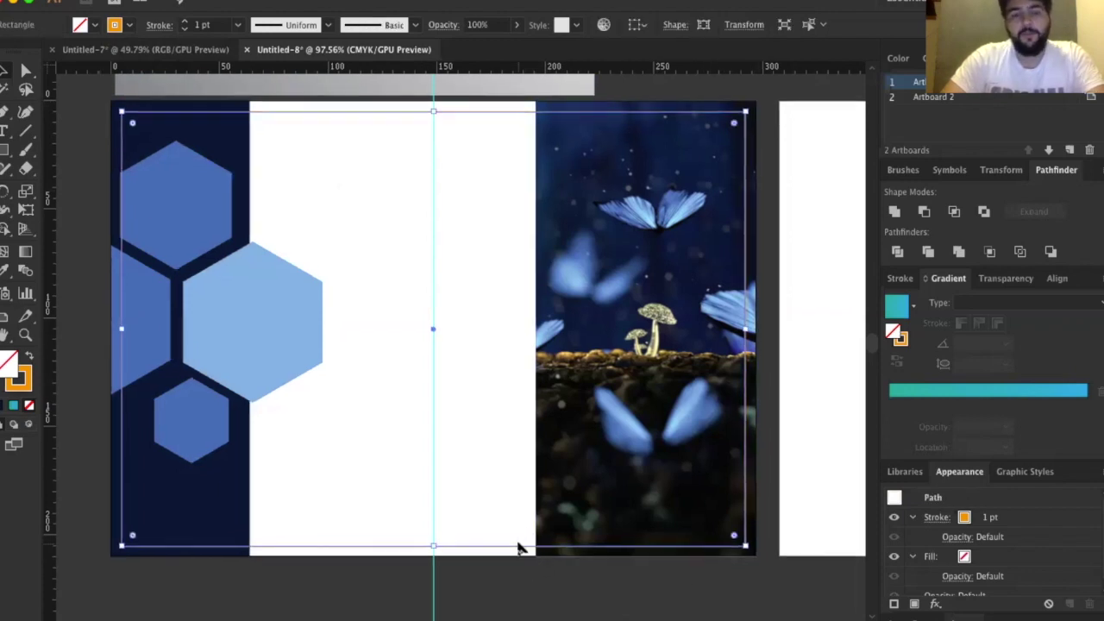
pyautogui.scroll(2, 518, 548)
pyautogui.click(520, 549)
# - Create a Lorem ipsum area text box on the white panel with 20 pt leading
pyautogui.press('t')
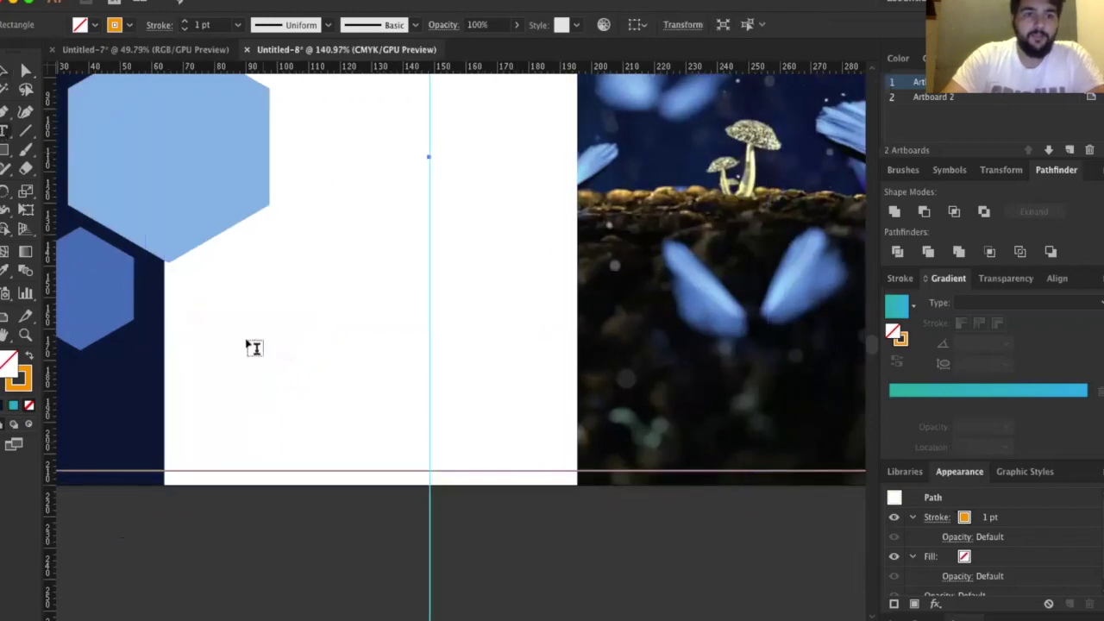
pyautogui.moveTo(175, 327); pyautogui.dragTo(560, 606)
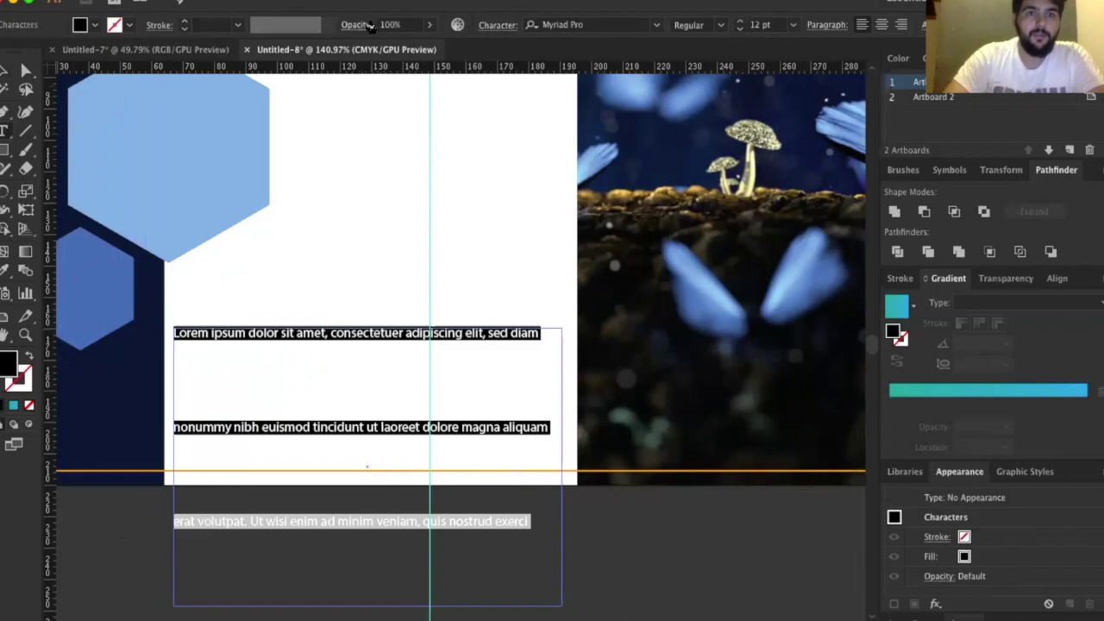
pyautogui.click(495, 25)
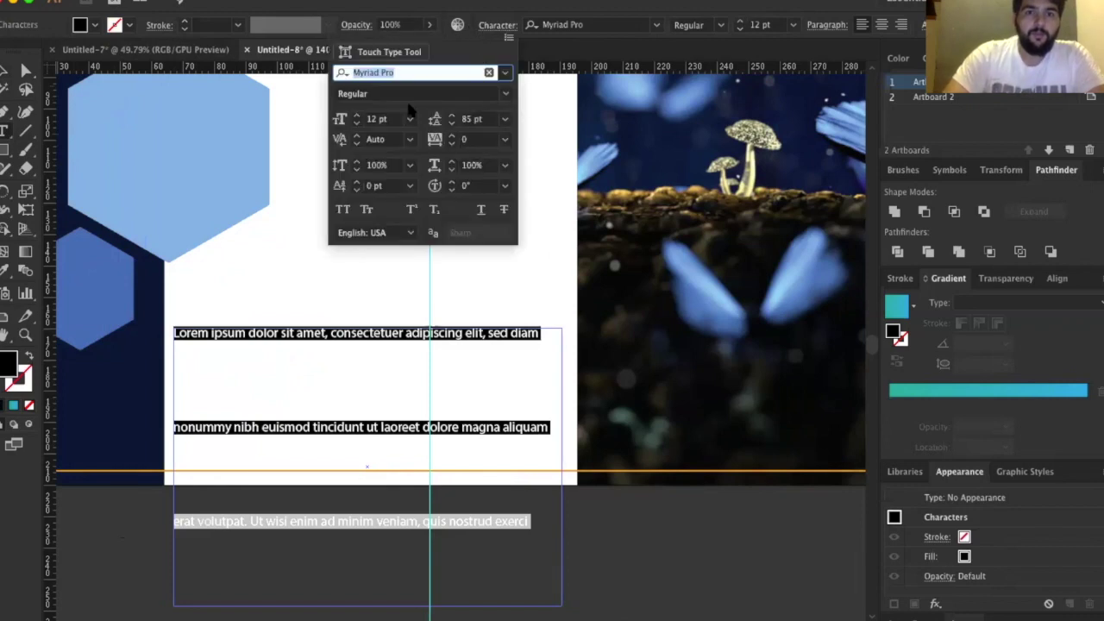
pyautogui.click(473, 119)
pyautogui.write('20')
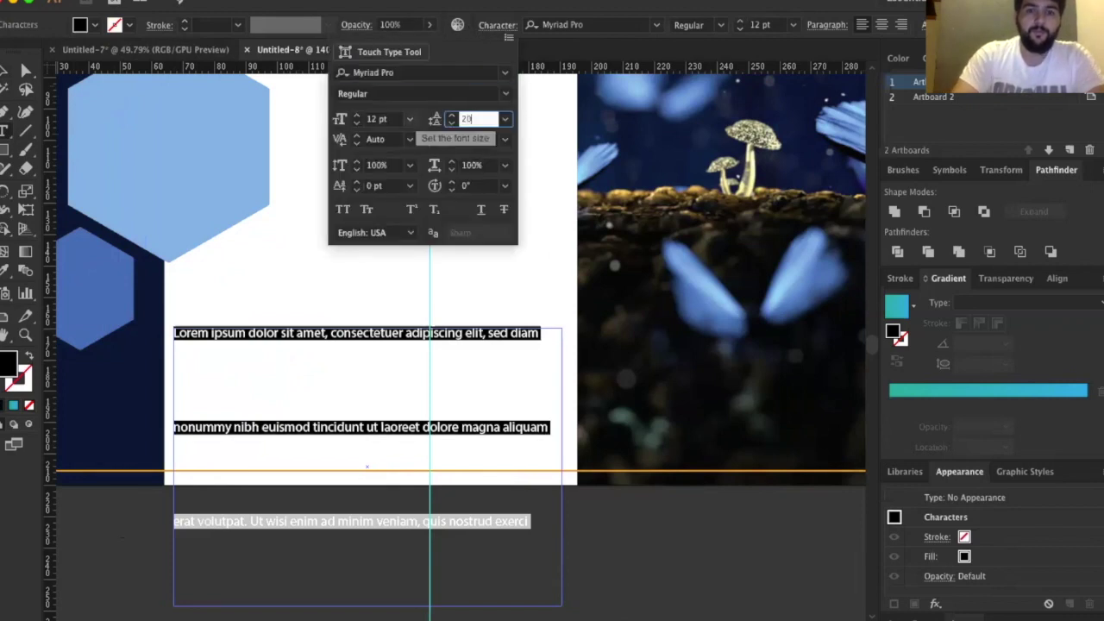
pyautogui.press('Return')
# - Shrink the text frame to three lines and move it near the panel bottom
pyautogui.press('Escape')
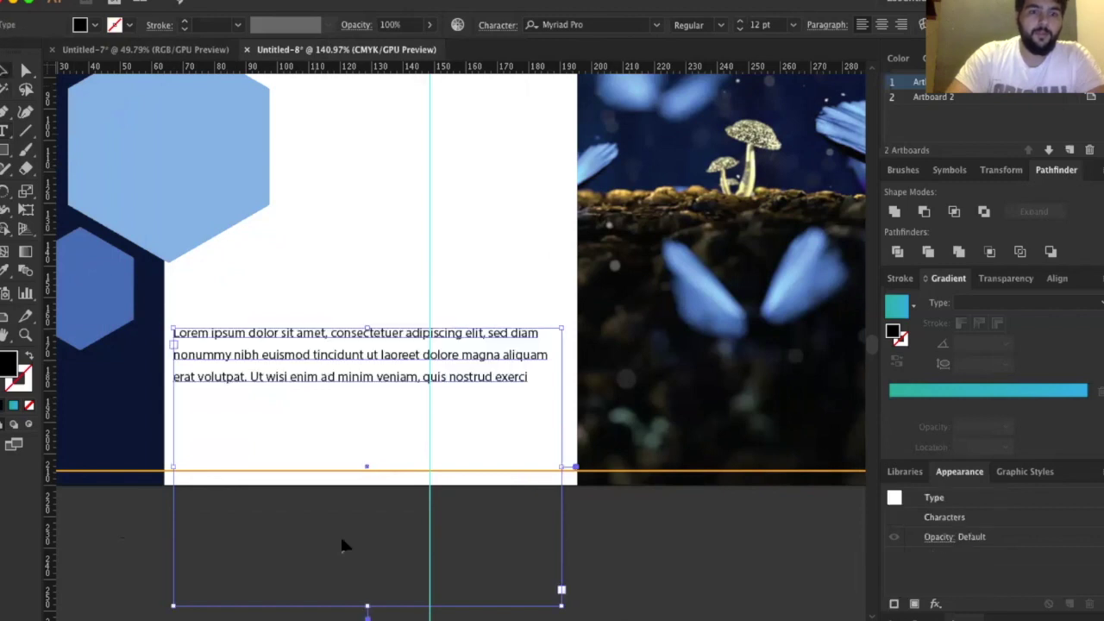
pyautogui.moveTo(368, 609); pyautogui.dragTo(434, 394)
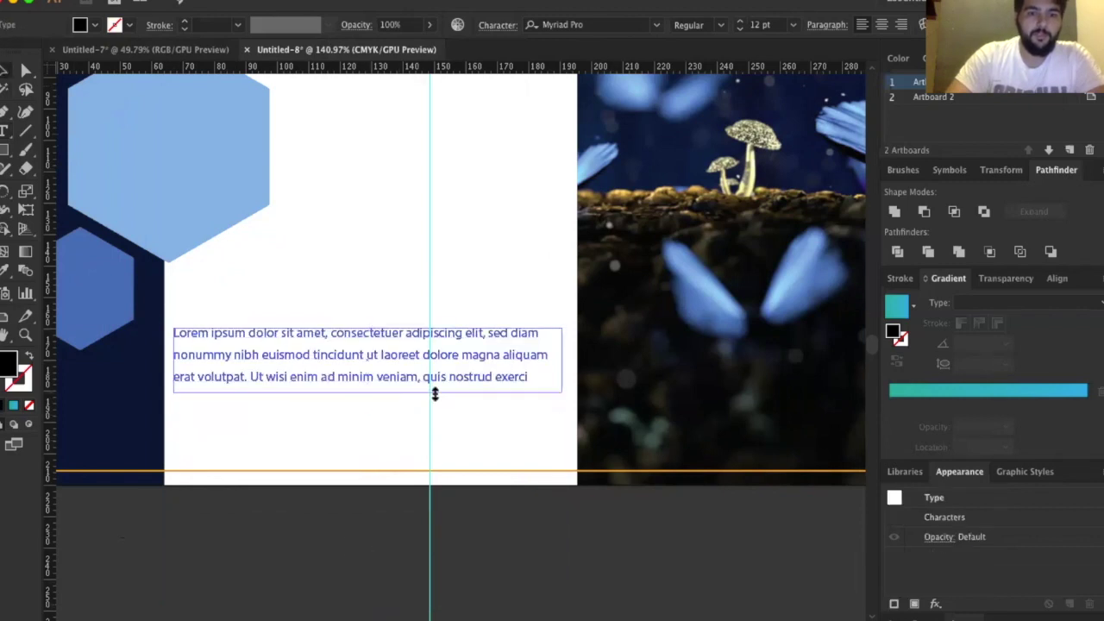
pyautogui.moveTo(423, 341); pyautogui.dragTo(427, 431)
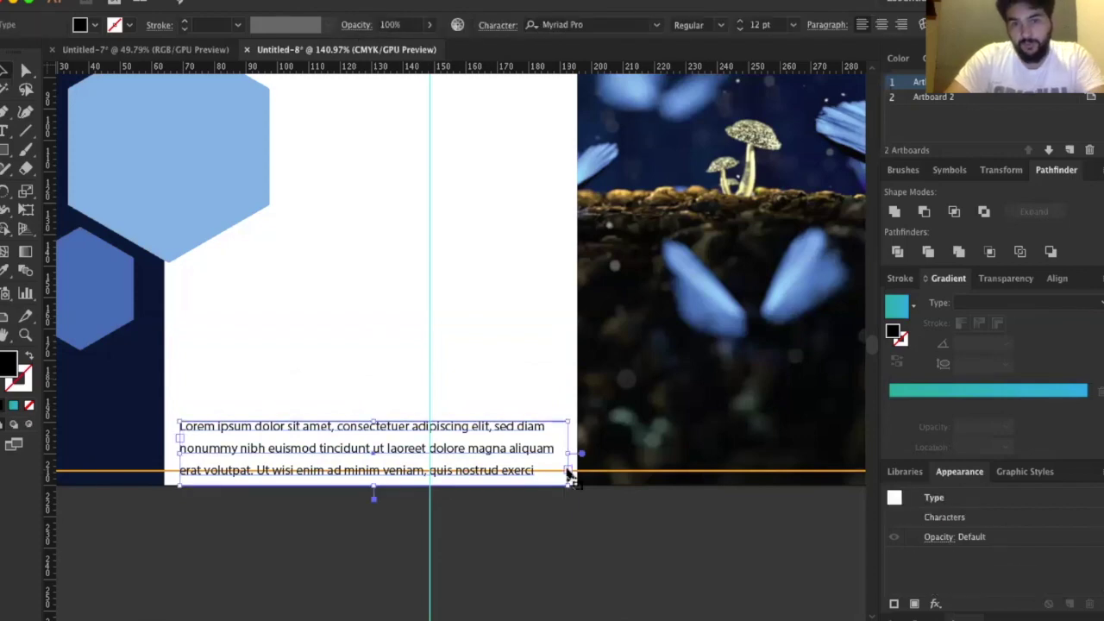
pyautogui.click(596, 481)
pyautogui.click(587, 492)
pyautogui.scroll(-1, 587, 492)
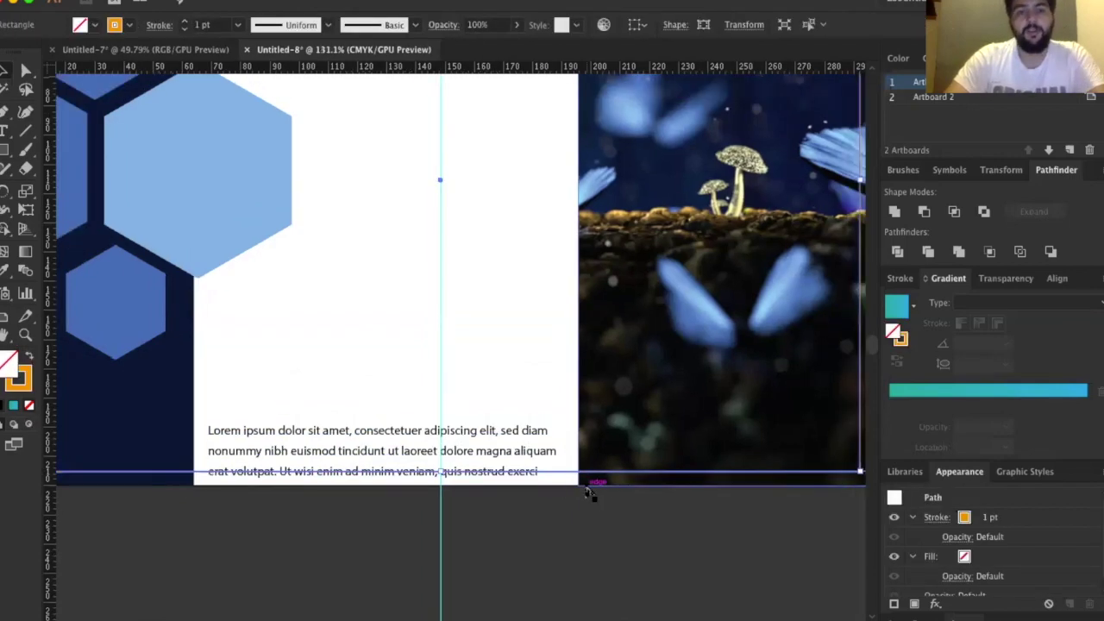
pyautogui.scroll(-5, 586, 491)
pyautogui.scroll(5, 586, 491)
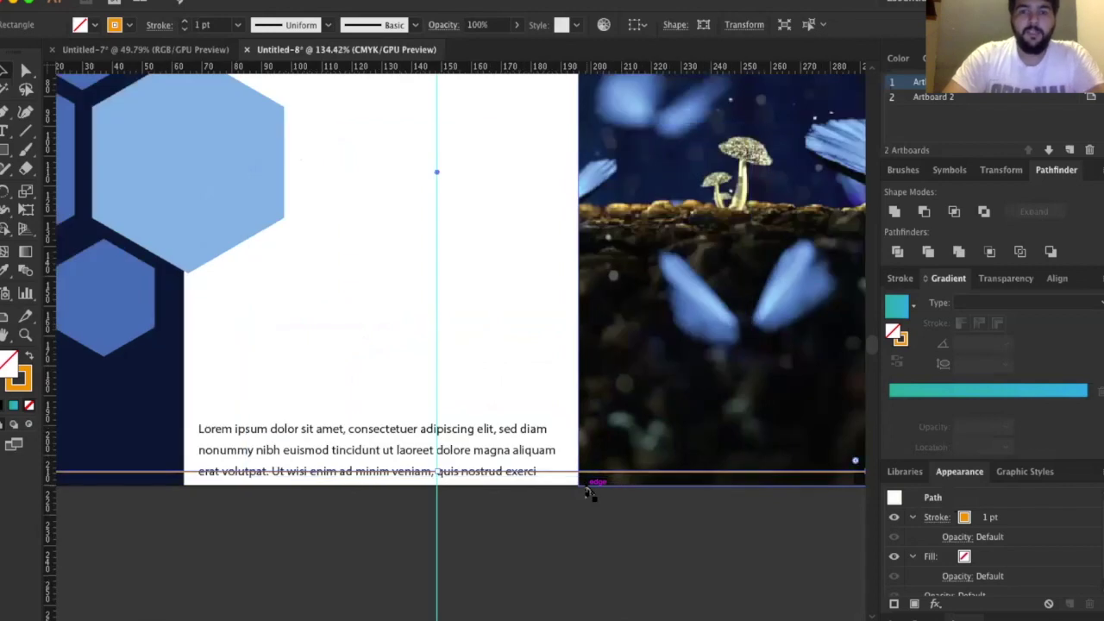
# - Check the Lorem ipsum frame's placement in the middle panel, then deselect it
pyautogui.click(568, 521)
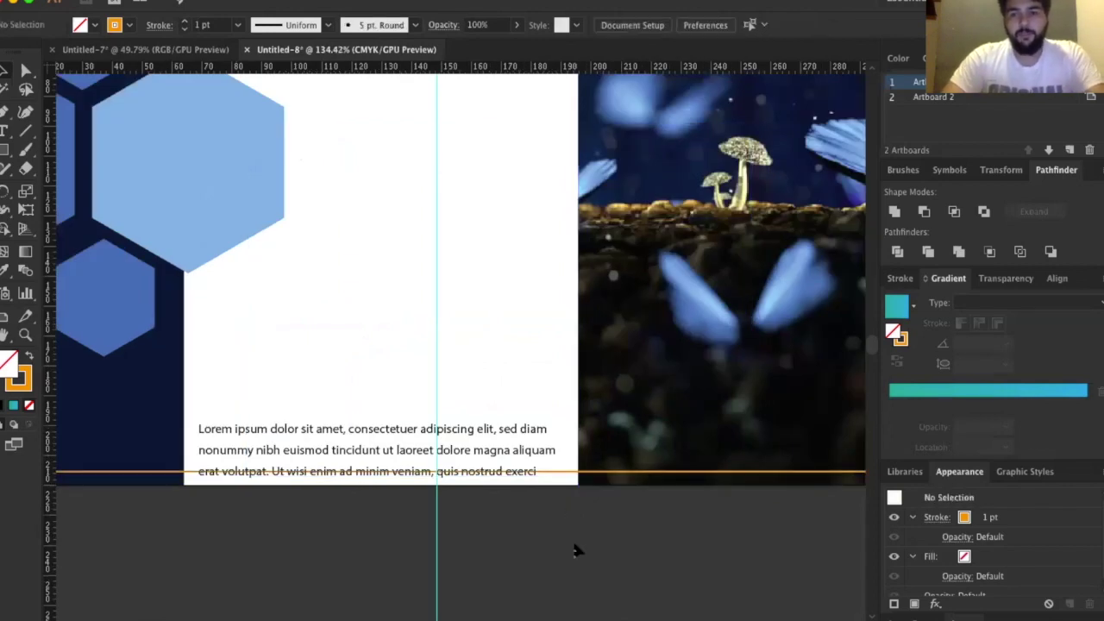
pyautogui.click(483, 429)
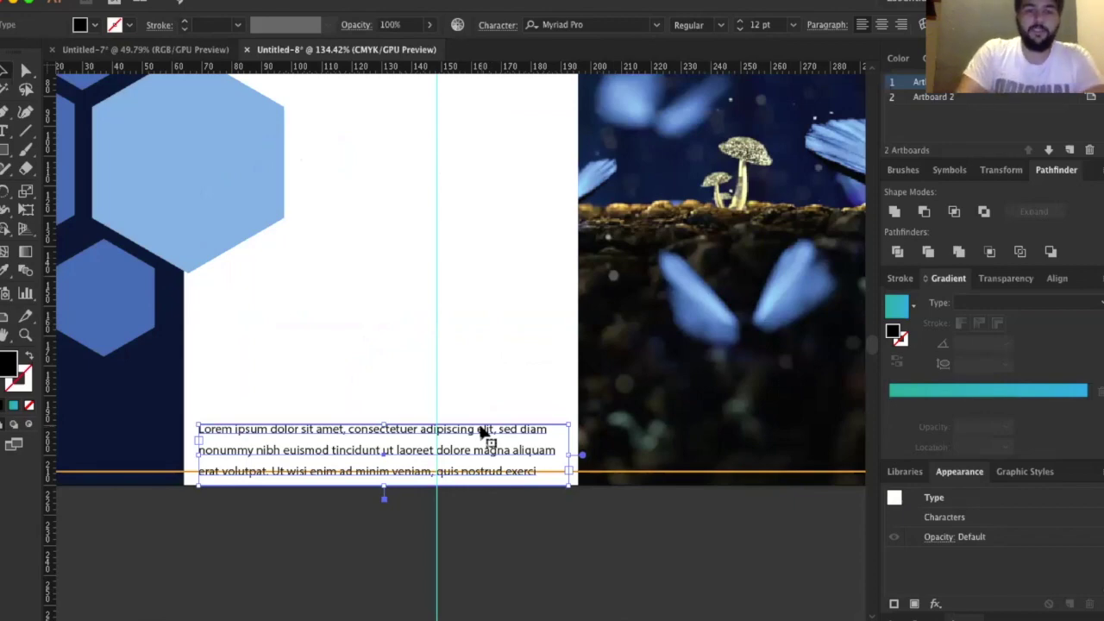
pyautogui.scroll(2, 483, 428)
pyautogui.scroll(2, 483, 432)
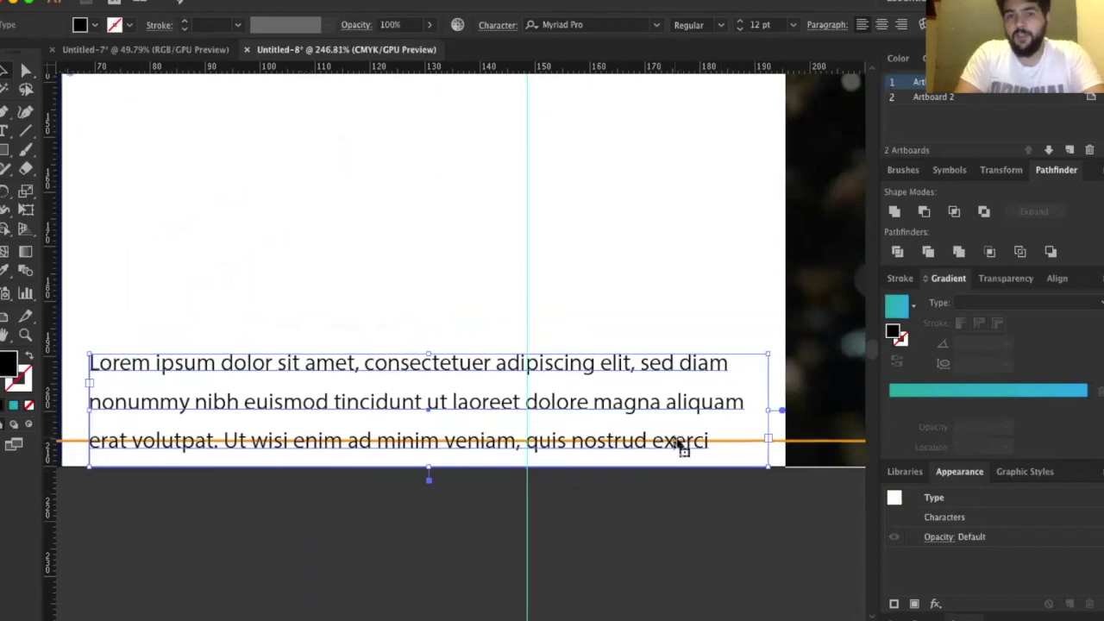
pyautogui.scroll(-5, 720, 446)
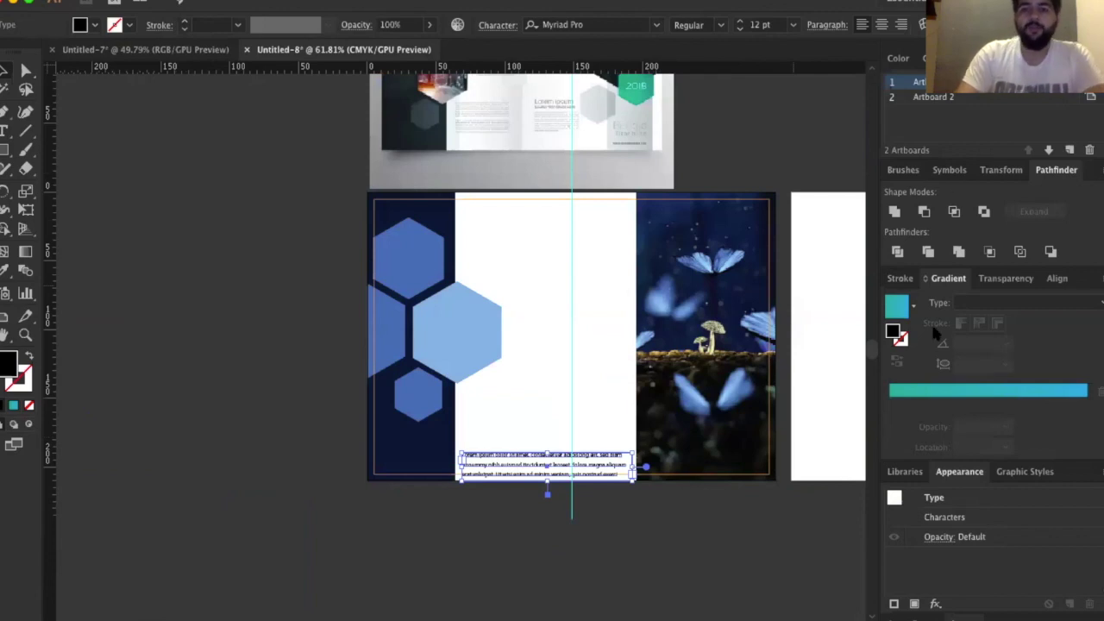
pyautogui.click(509, 433)
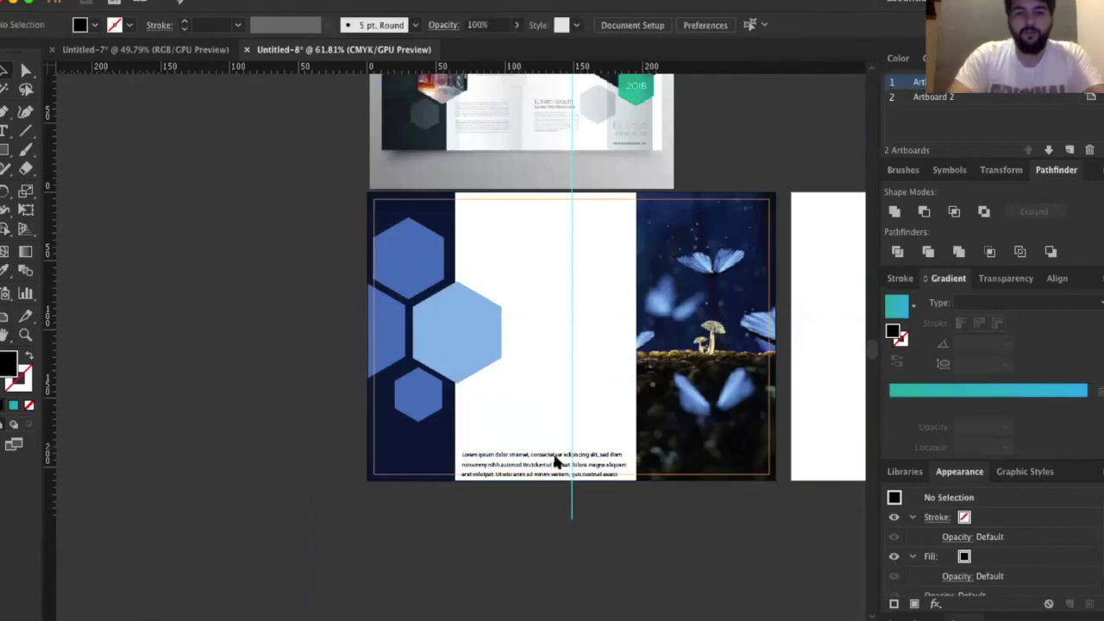
pyautogui.scroll(3, 603, 345)
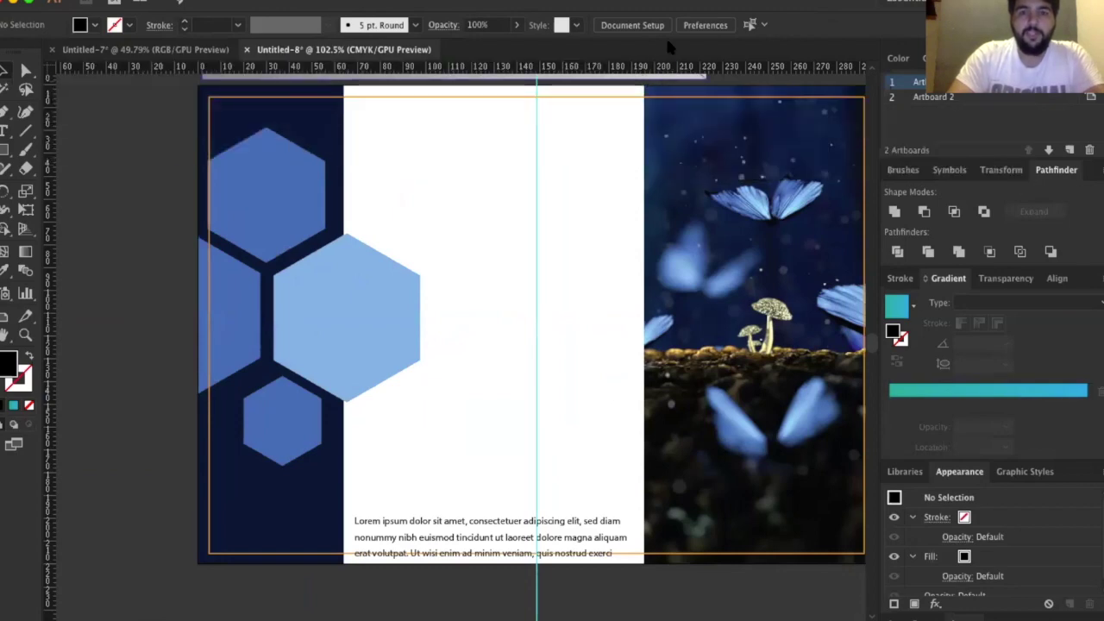
pyautogui.scroll(3, 463, 401)
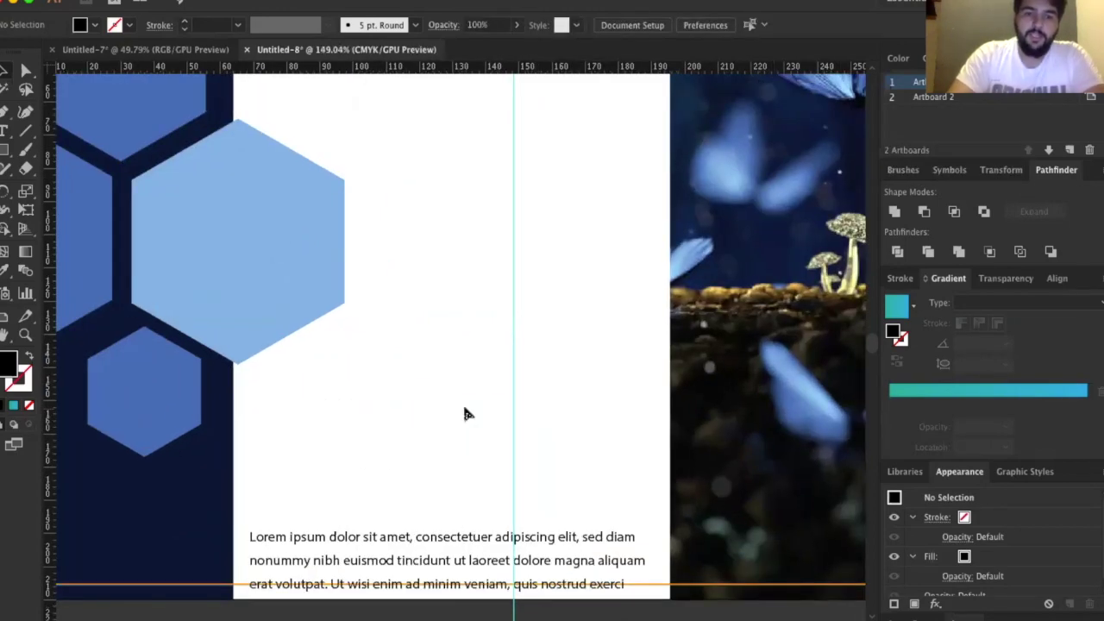
pyautogui.scroll(-2, 463, 401)
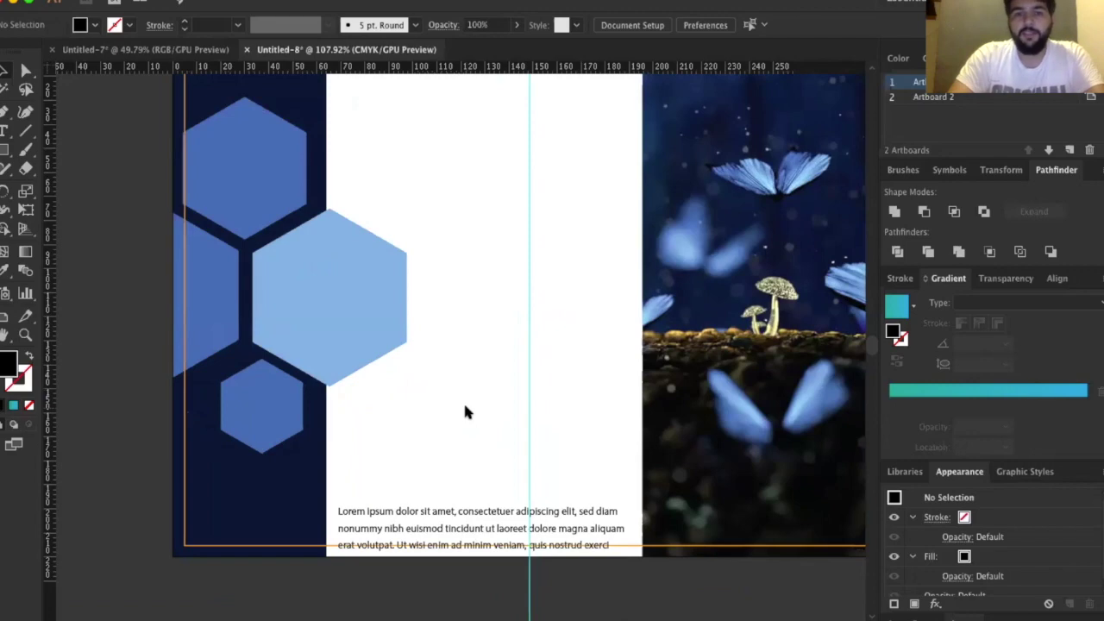
pyautogui.scroll(2, 464, 407)
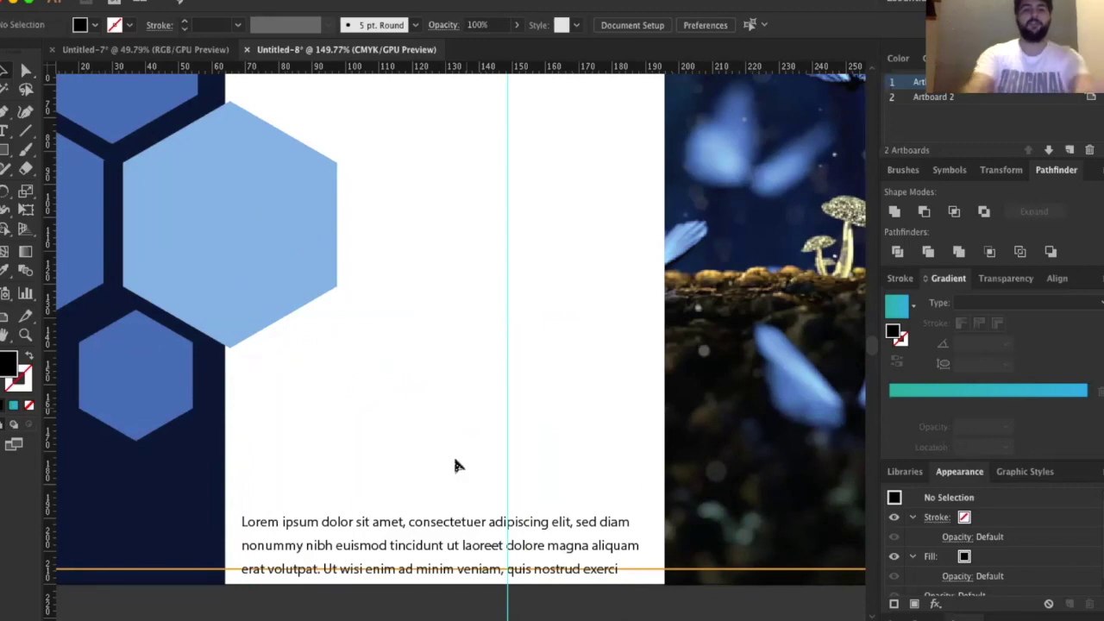
# - Move the Lorem ipsum text block up slightly and fit the whole artboard in view
pyautogui.moveTo(426, 523); pyautogui.dragTo(431, 483)
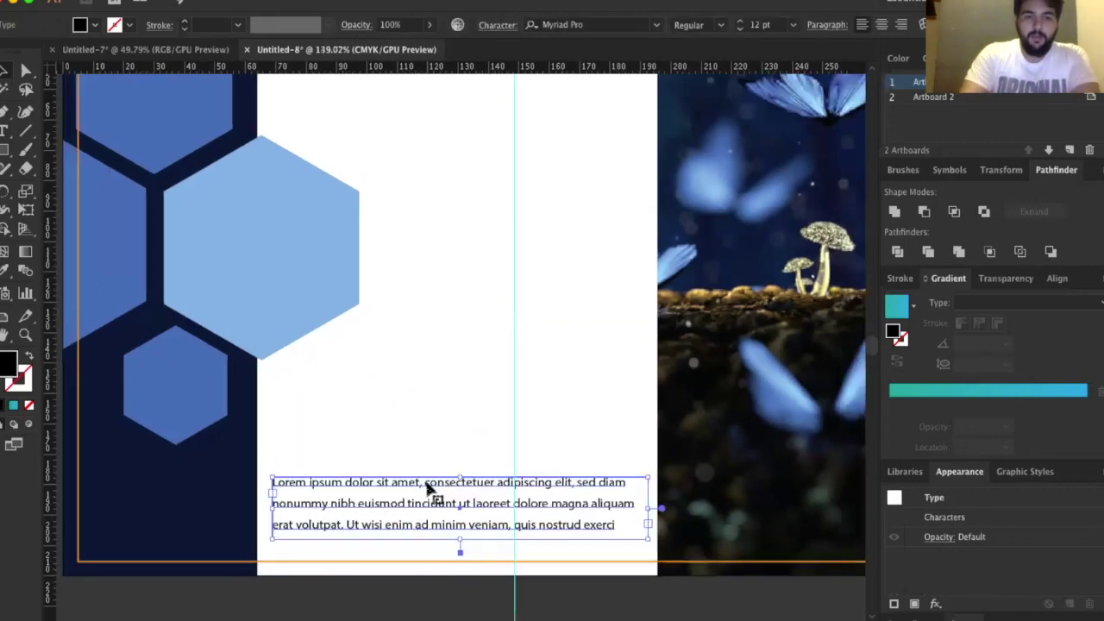
pyautogui.scroll(-2, 414, 498)
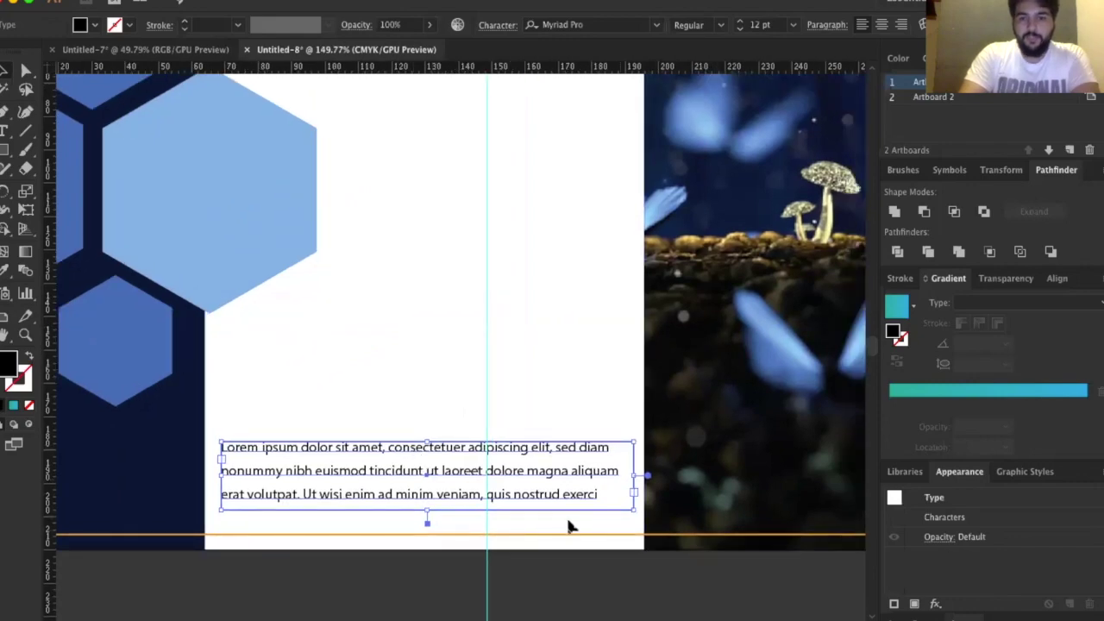
pyautogui.hotkey('ctrl', '0')
pyautogui.scroll(3, 566, 527)
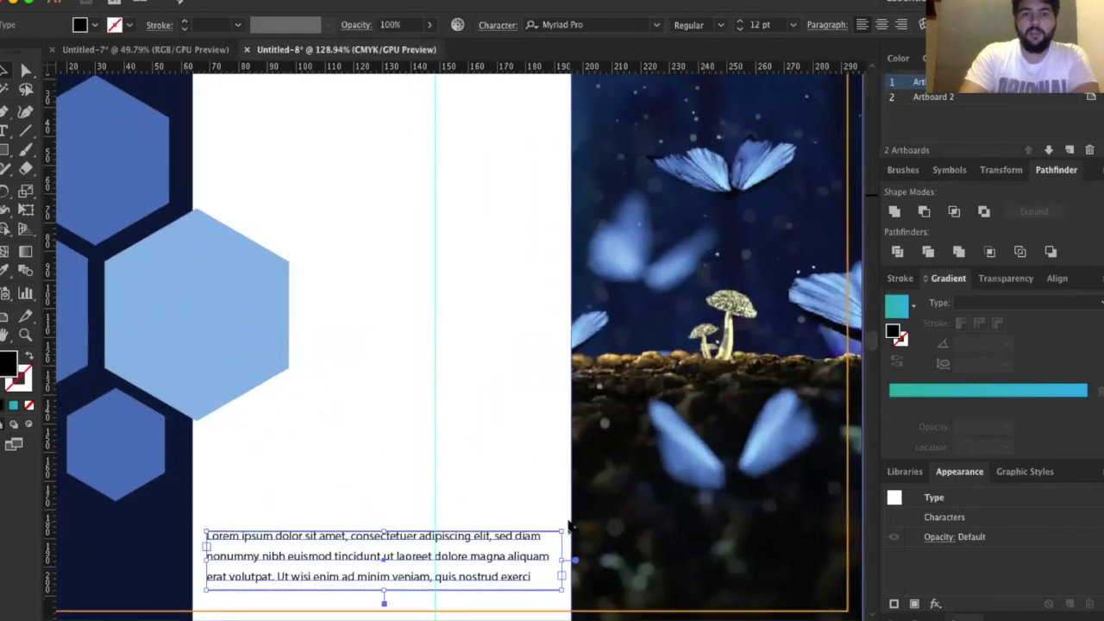
pyautogui.scroll(-2, 566, 525)
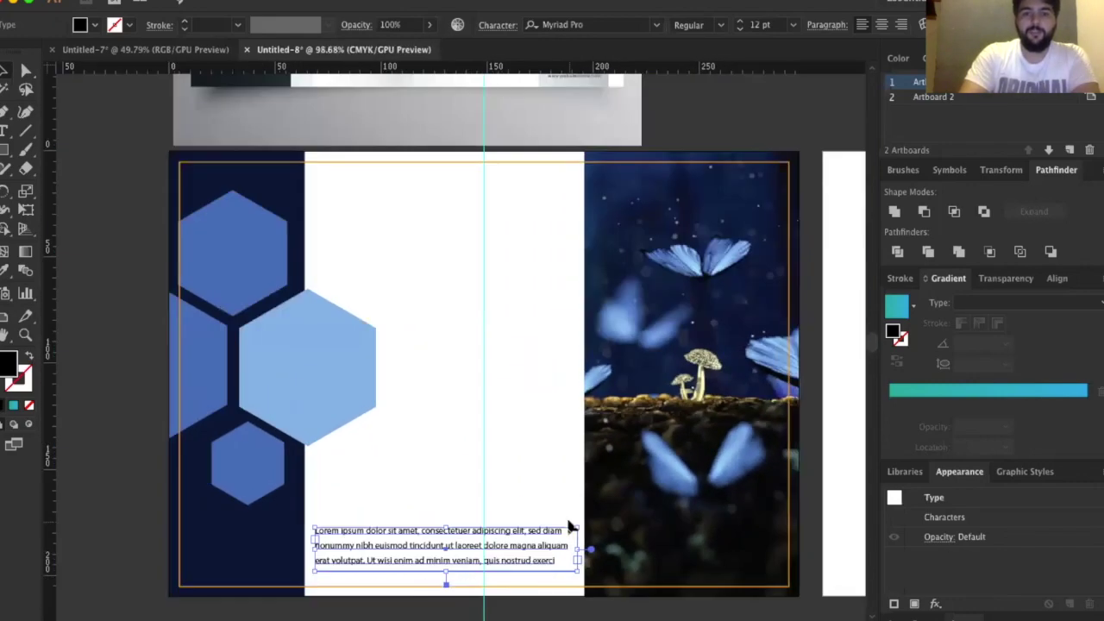
# - Nudge the top hexagon slightly to the right
pyautogui.click(553, 161)
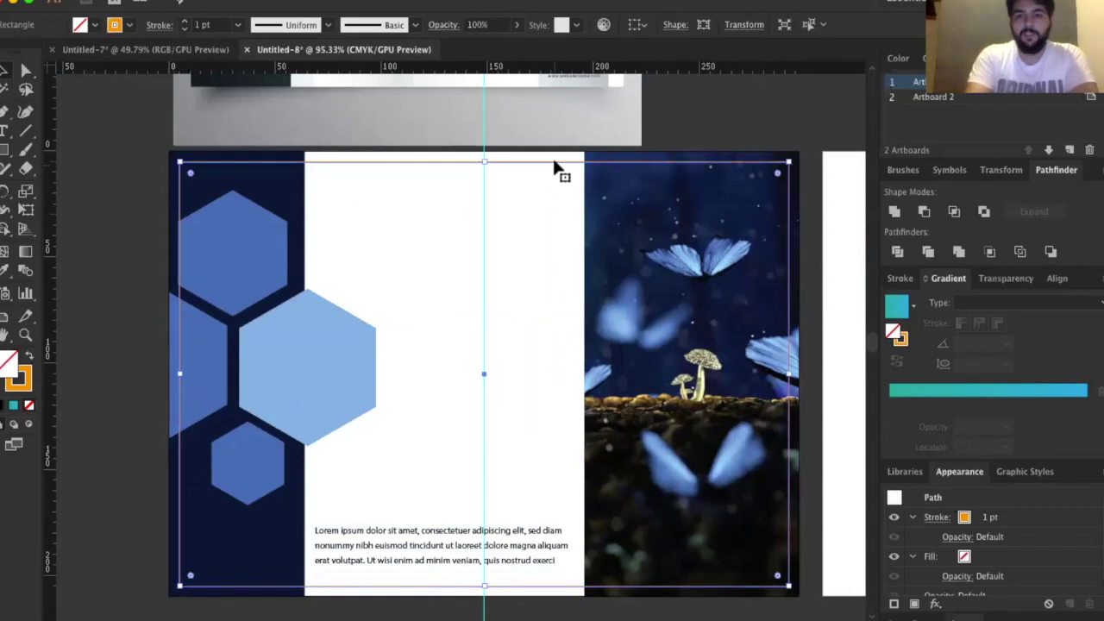
pyautogui.scroll(3, 316, 313)
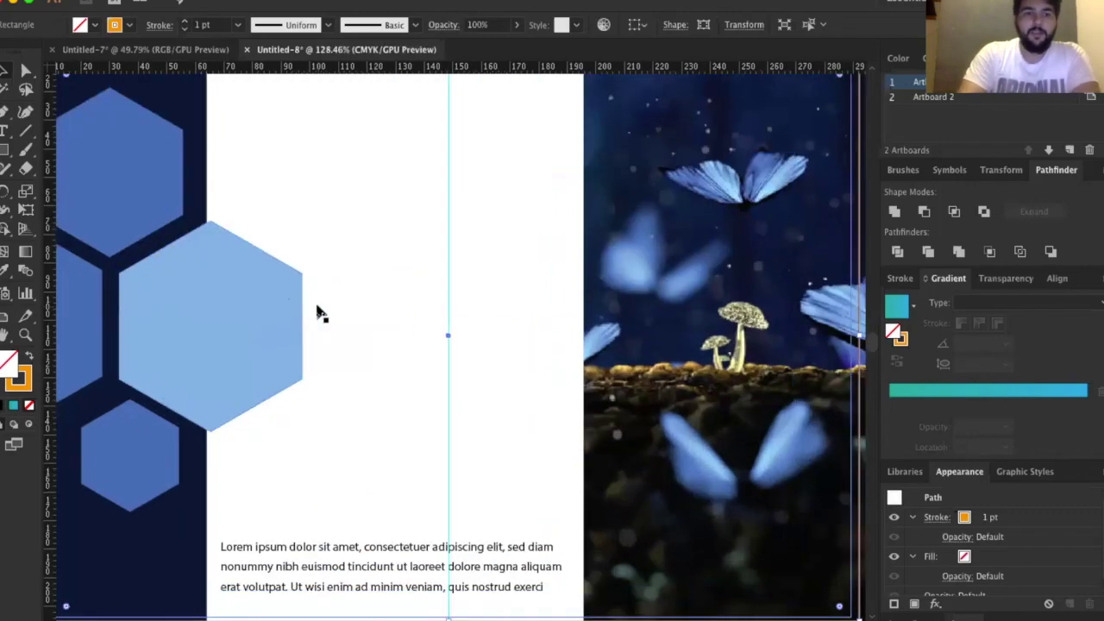
pyautogui.click(207, 181)
pyautogui.scroll(2, 148, 177)
pyautogui.scroll(2, 146, 165)
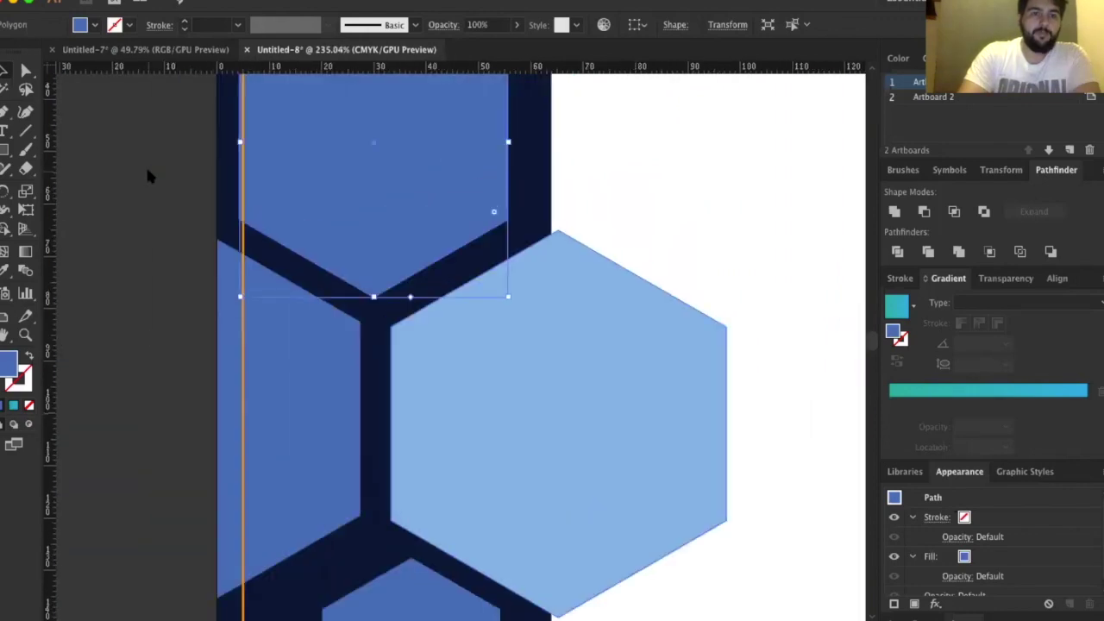
pyautogui.hscroll(2, 259, 181)
pyautogui.moveTo(379, 190); pyautogui.dragTo(397, 195)
pyautogui.click(266, 210)
# - Reselect the top hexagon and check its position on the spread
pyautogui.scroll(-2, 315, 239)
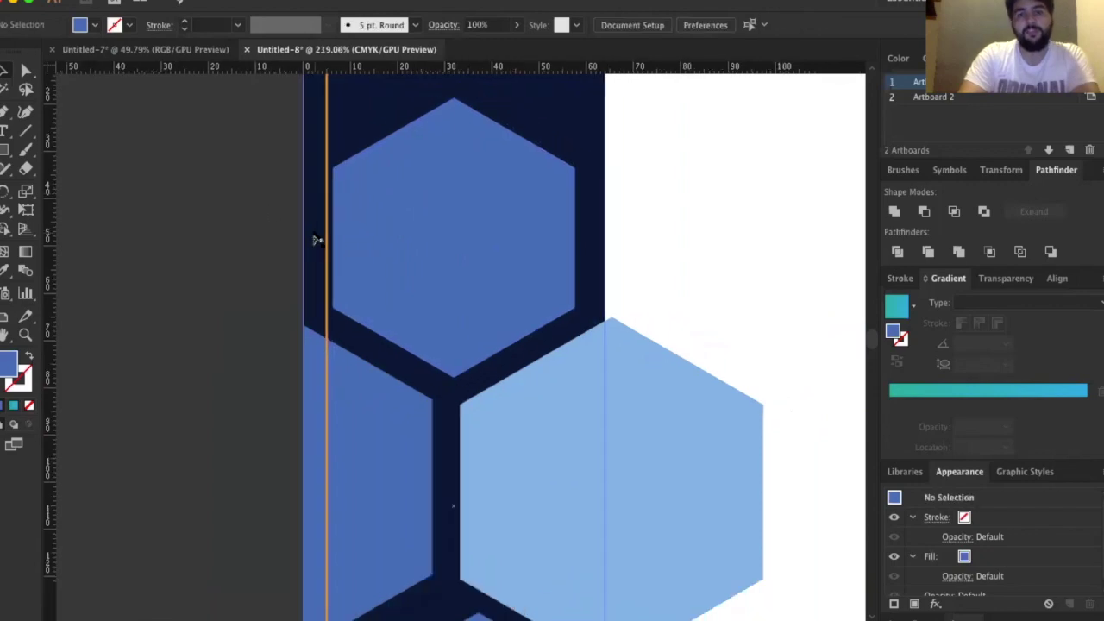
pyautogui.scroll(-2, 316, 241)
pyautogui.scroll(1, 316, 241)
pyautogui.scroll(2, 316, 239)
pyautogui.hscroll(2, 316, 238)
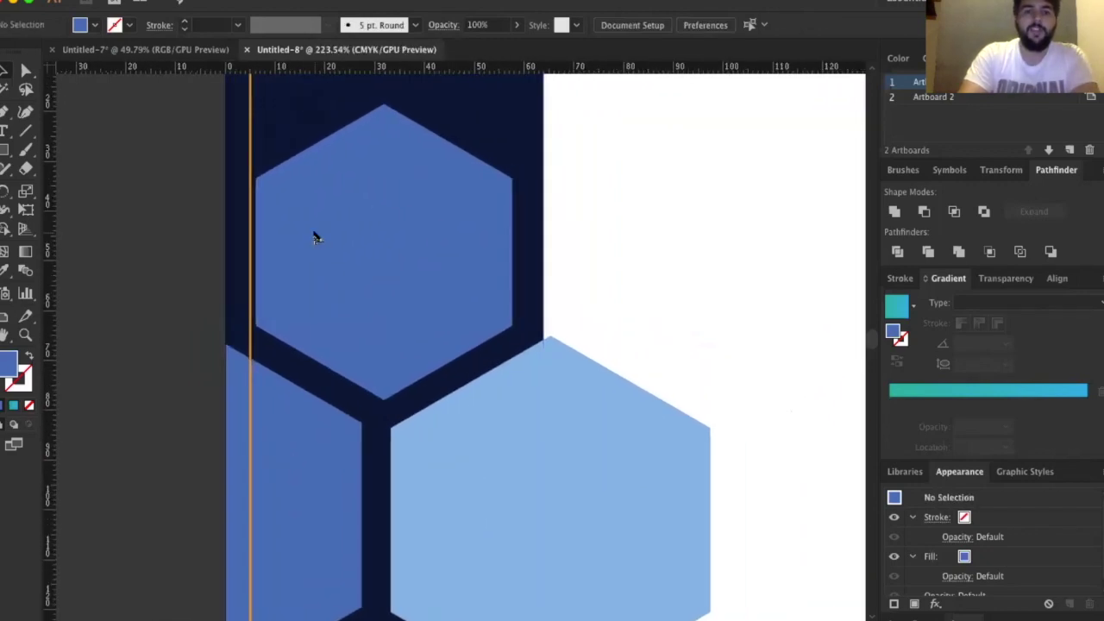
pyautogui.click(316, 236)
pyautogui.scroll(-2, 319, 237)
pyautogui.scroll(-1, 319, 237)
pyautogui.scroll(-1, 319, 238)
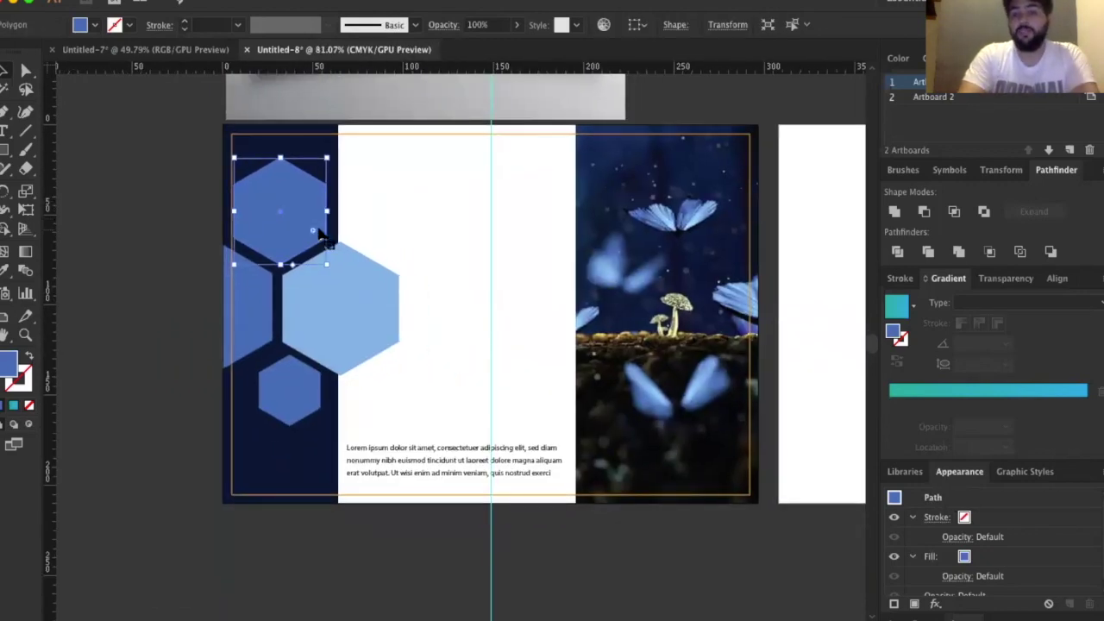
pyautogui.hscroll(2, 632, 300)
pyautogui.scroll(-1, 638, 259)
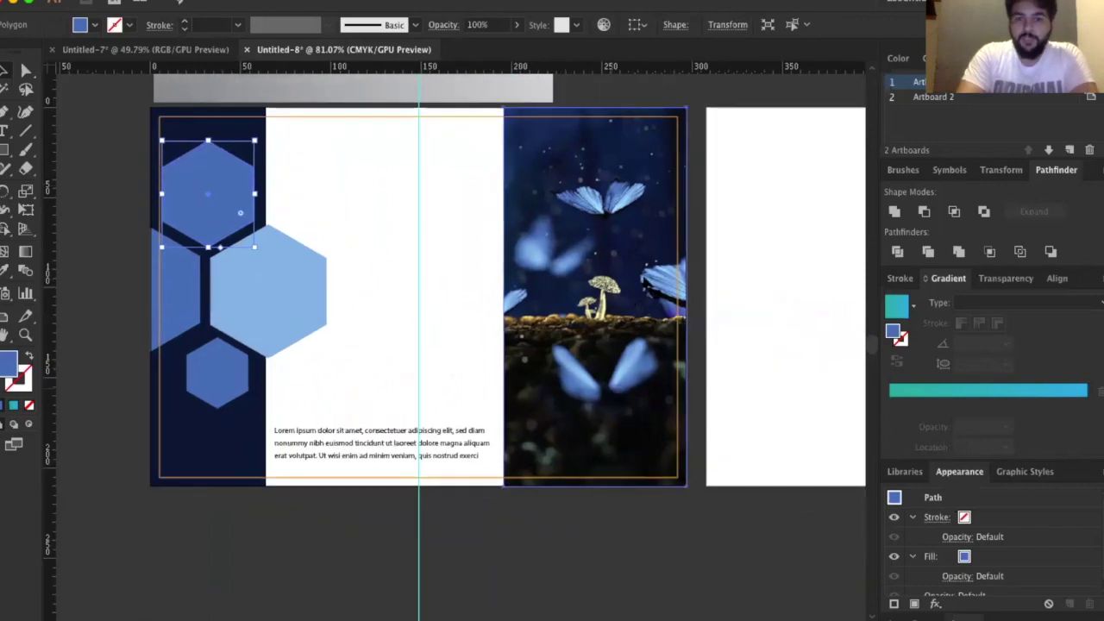
# - Select the butterfly photo and the navy left panel, then deselect
pyautogui.click(654, 267)
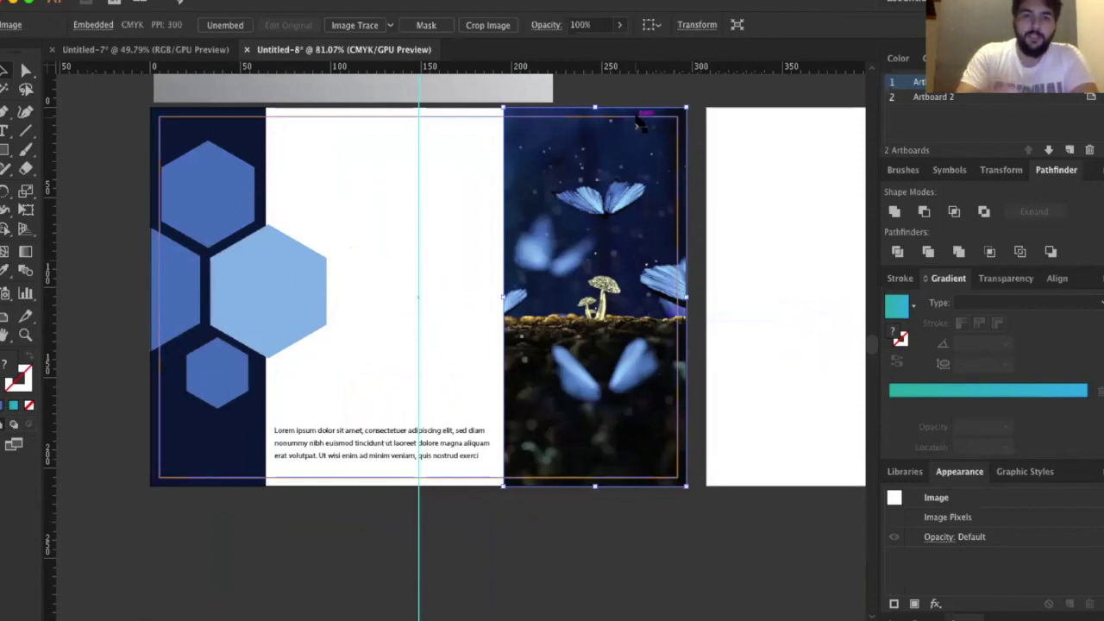
pyautogui.click(238, 141)
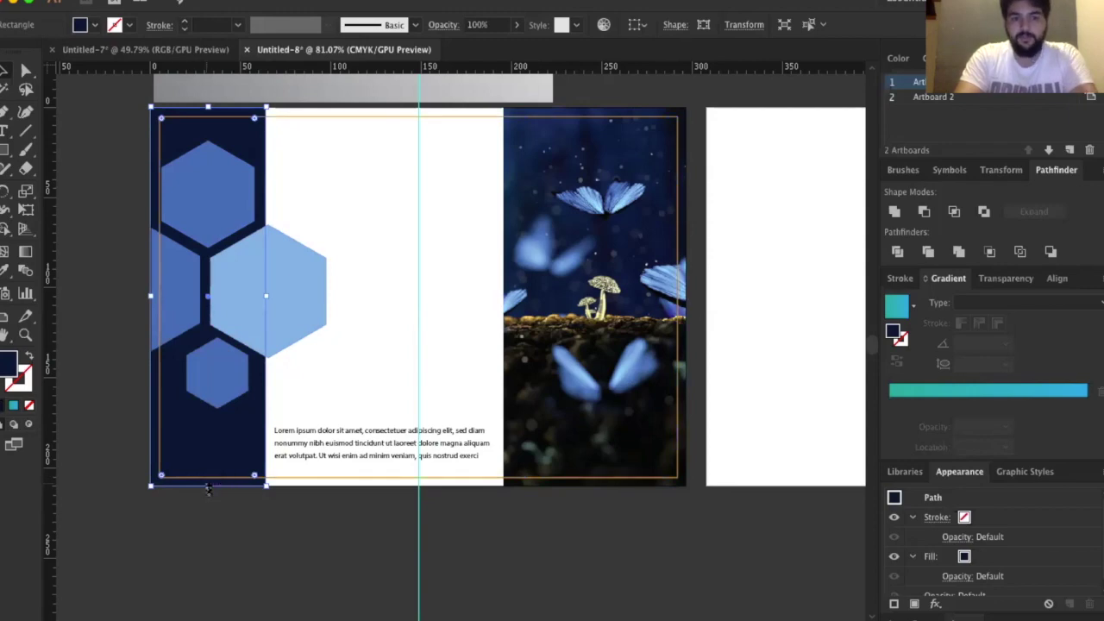
pyautogui.click(258, 530)
pyautogui.scroll(2, 372, 451)
pyautogui.scroll(-1, 368, 449)
# - Shift the Lorem ipsum paragraph and check it against the orange margin frame
pyautogui.moveTo(382, 452)
pyautogui.mouseDown()
pyautogui.moveTo(385, 474)
pyautogui.moveTo(387, 426)
pyautogui.mouseUp()
pyautogui.click(369, 494)
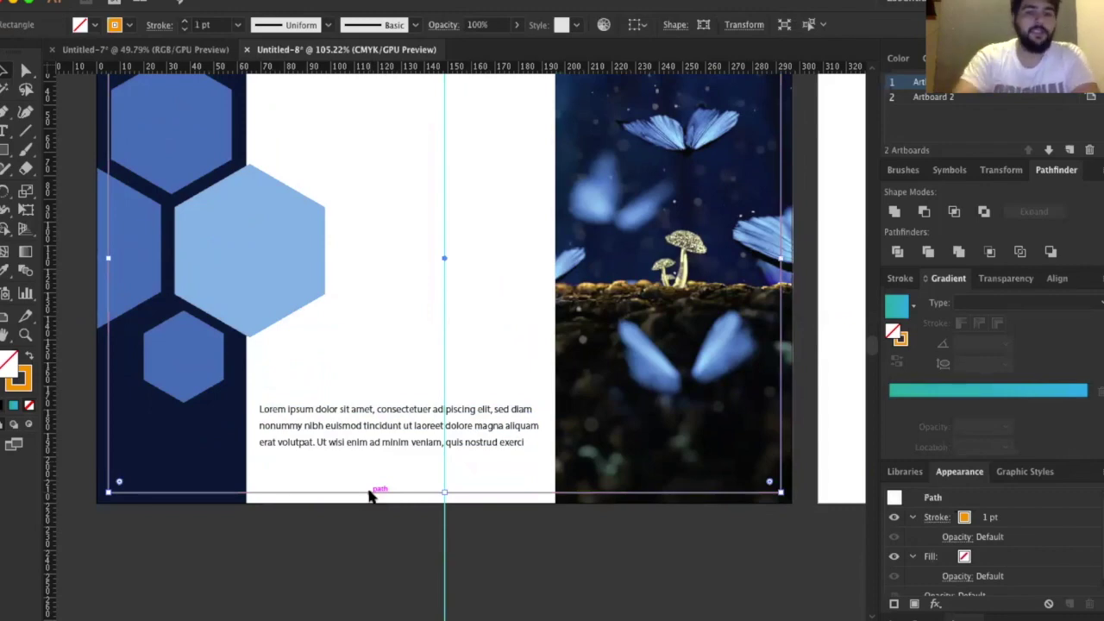
pyautogui.scroll(-5, 369, 496)
pyautogui.scroll(2, 369, 496)
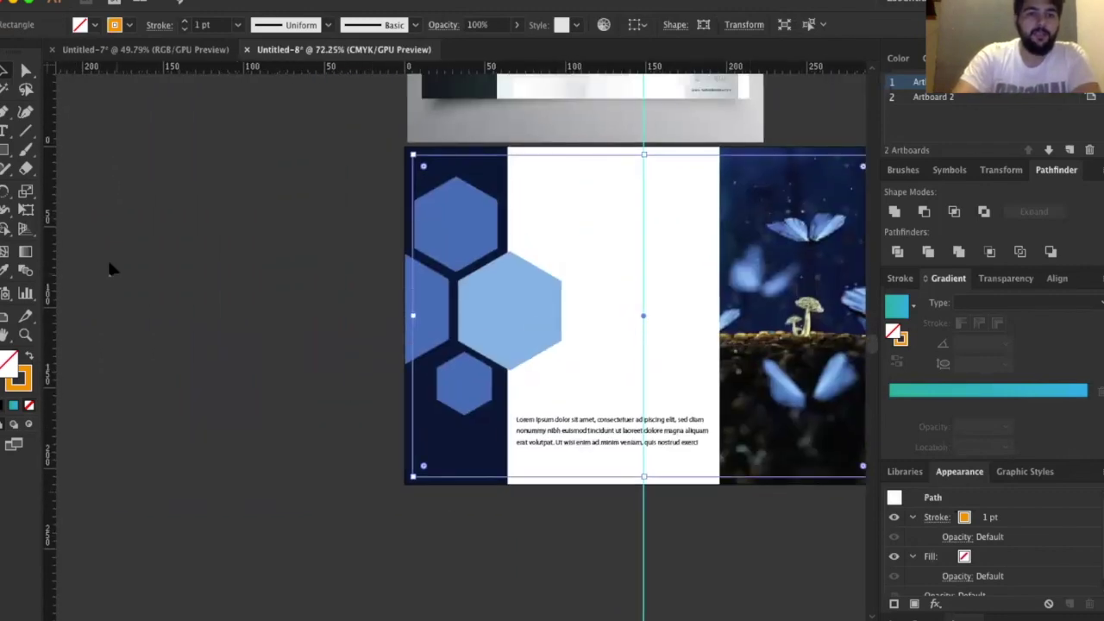
# - Draw a 99 × 210 mm orange-filled rectangle left of the brochure
pyautogui.moveTo(156, 147); pyautogui.dragTo(295, 456)
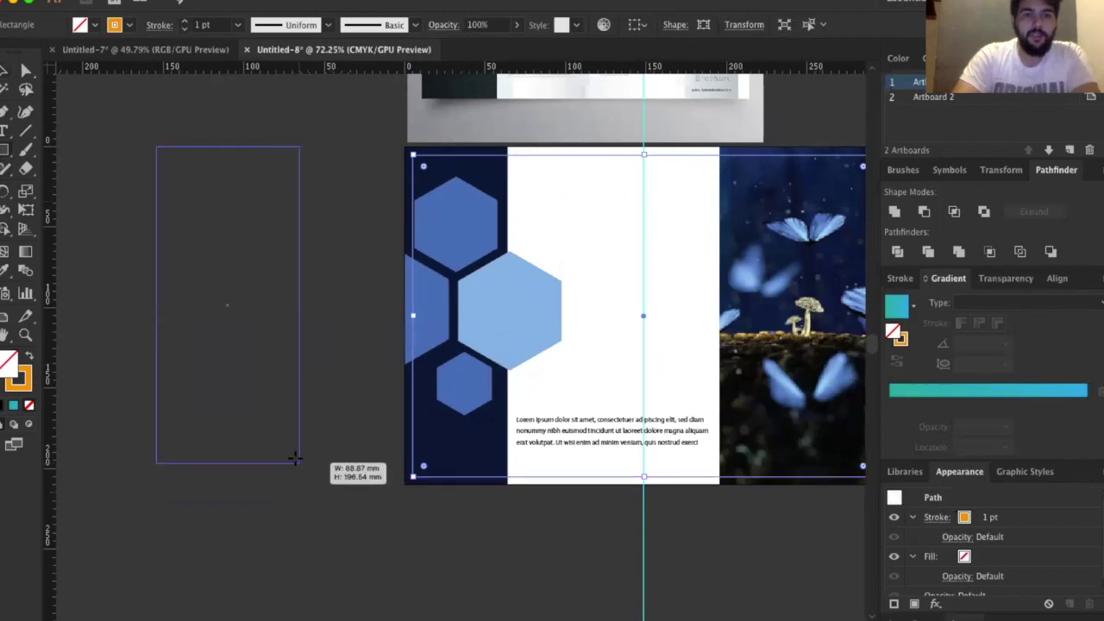
pyautogui.click(735, 27)
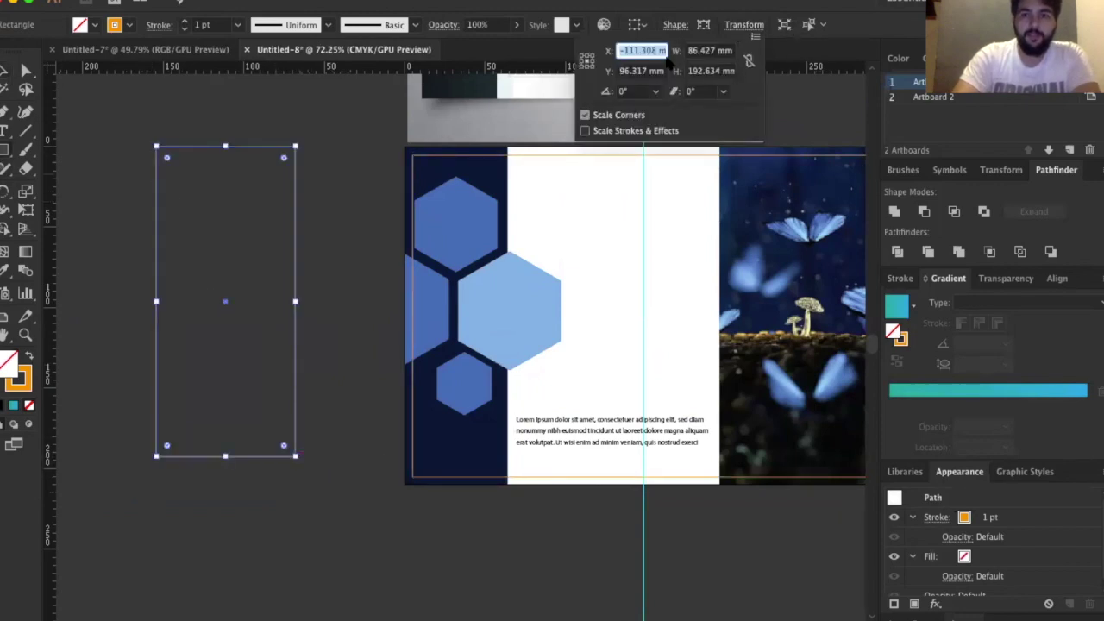
pyautogui.click(655, 76)
pyautogui.click(709, 50)
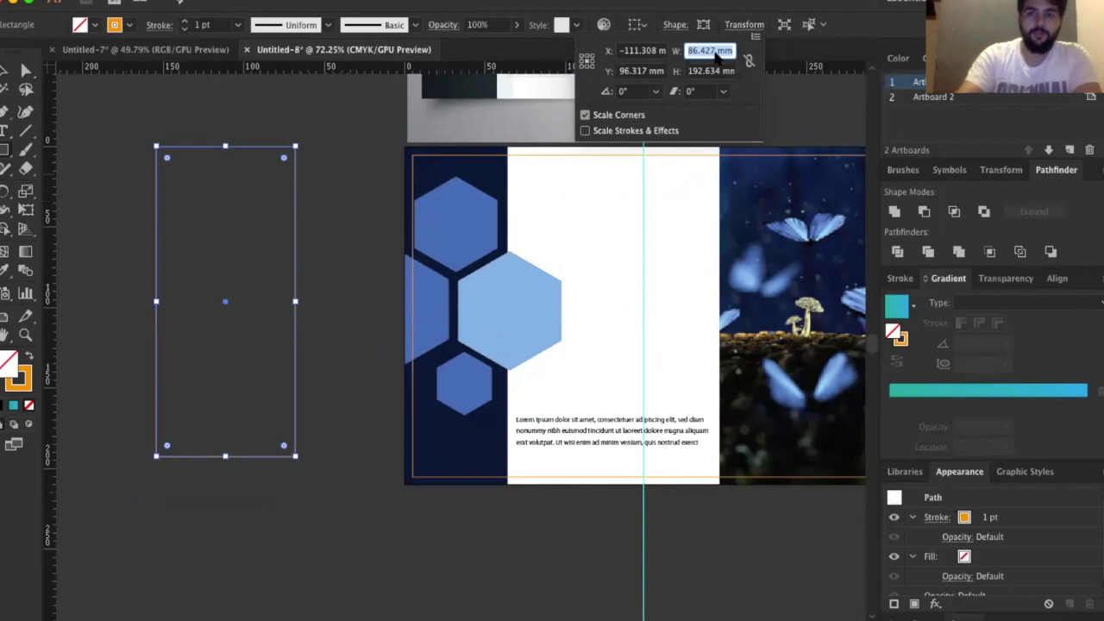
pyautogui.write('99')
pyautogui.press('Tab')
pyautogui.write('21')
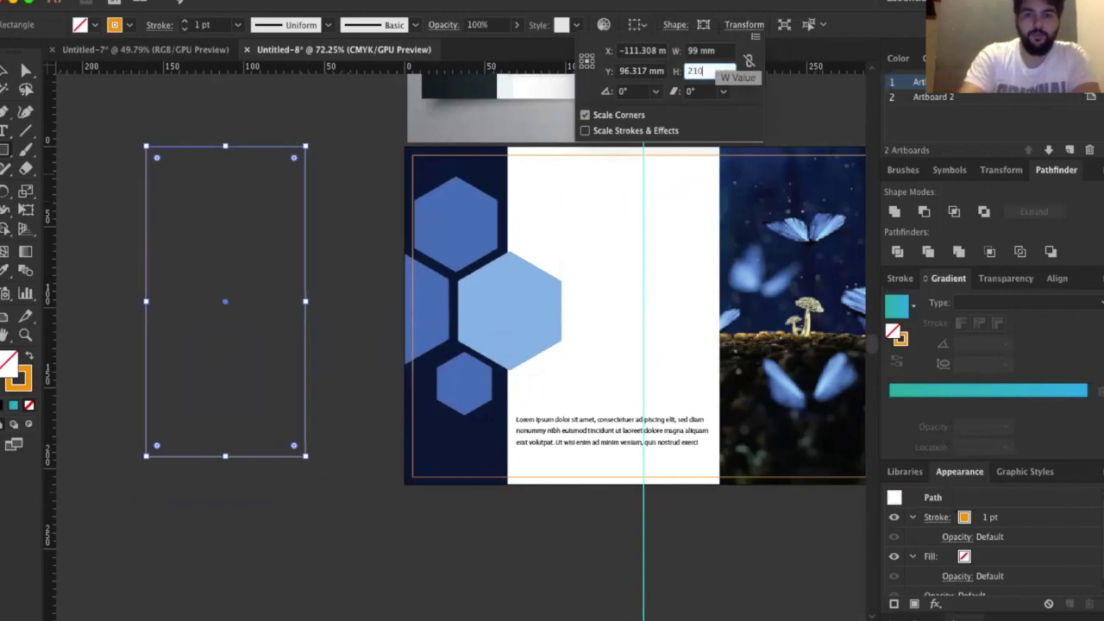
pyautogui.press('Return')
pyautogui.hotkey('shift', 'x')
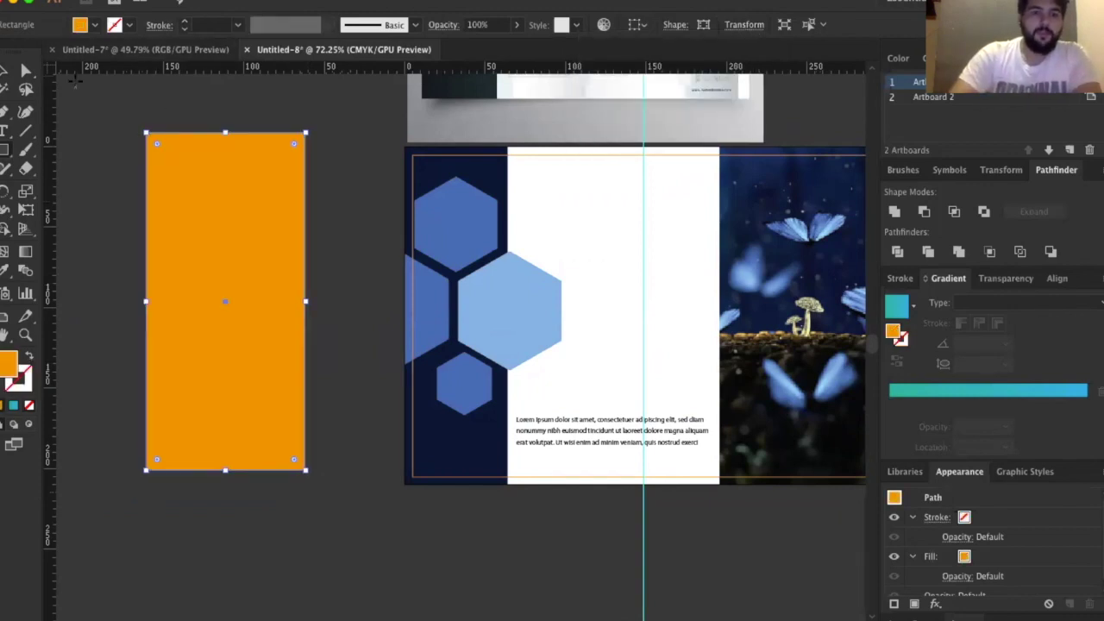
# - Turn the copy into an unfilled outline with a red-orange stroke
pyautogui.scroll(3, 181, 194)
pyautogui.click(285, 254)
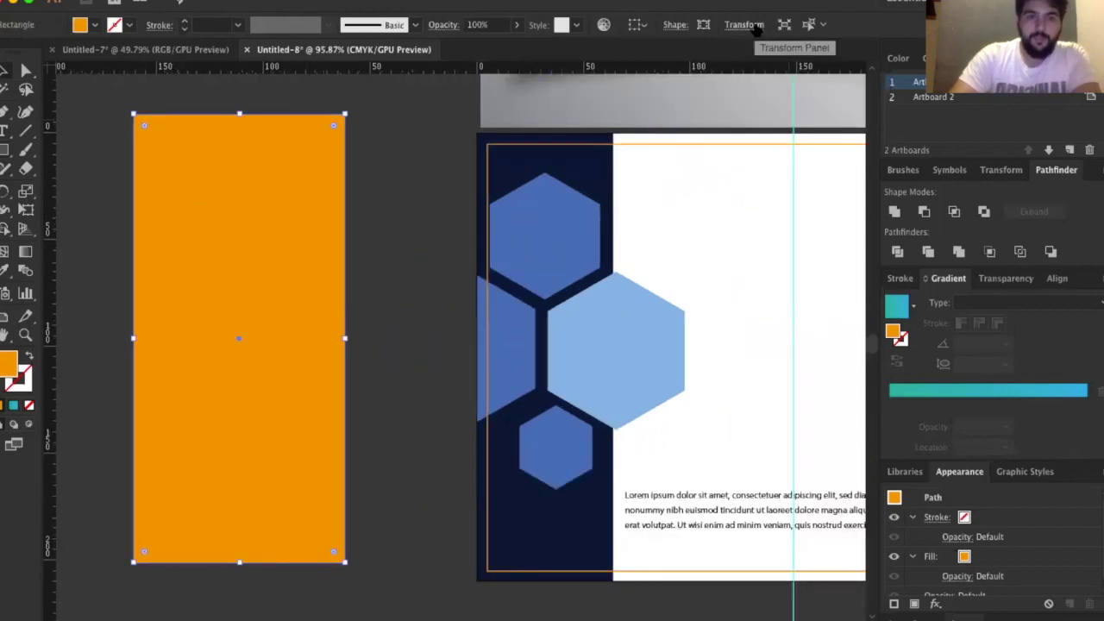
pyautogui.hotkey('shift', 'x')
pyautogui.click(123, 24)
pyautogui.click(128, 51)
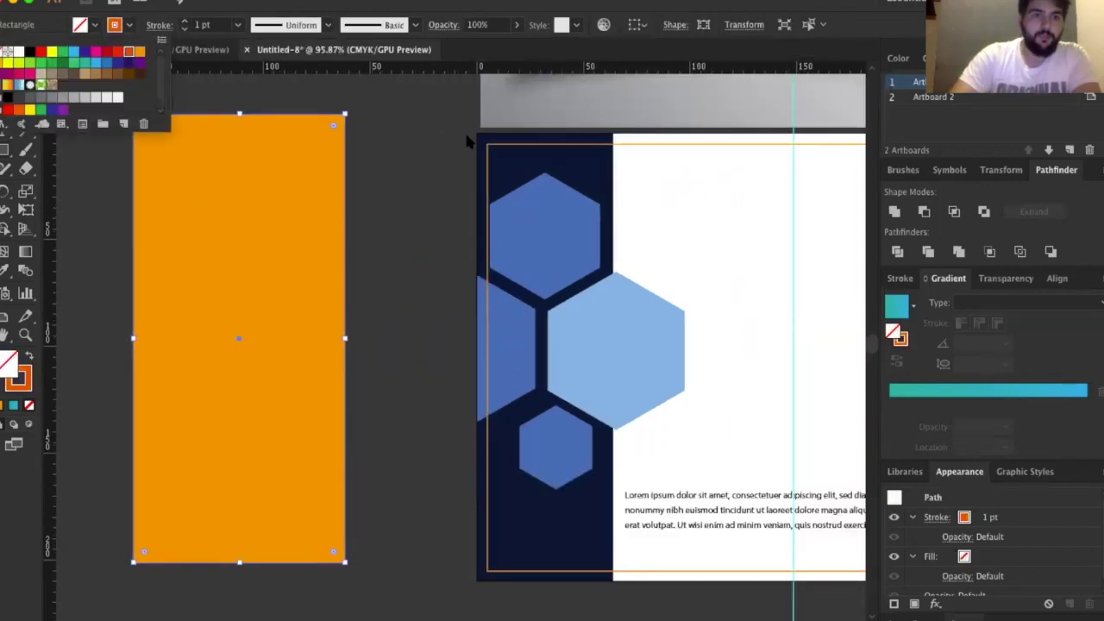
pyautogui.press('Escape')
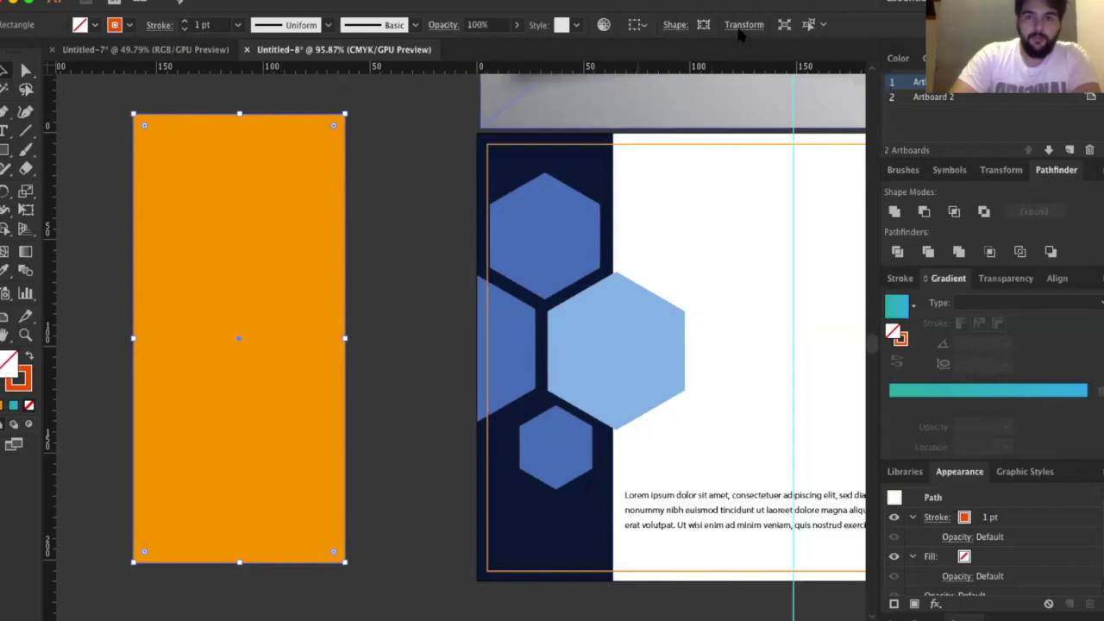
# - Resize the outline frame to 89 × 200 mm and make its stroke purple
pyautogui.click(744, 26)
pyautogui.click(700, 51)
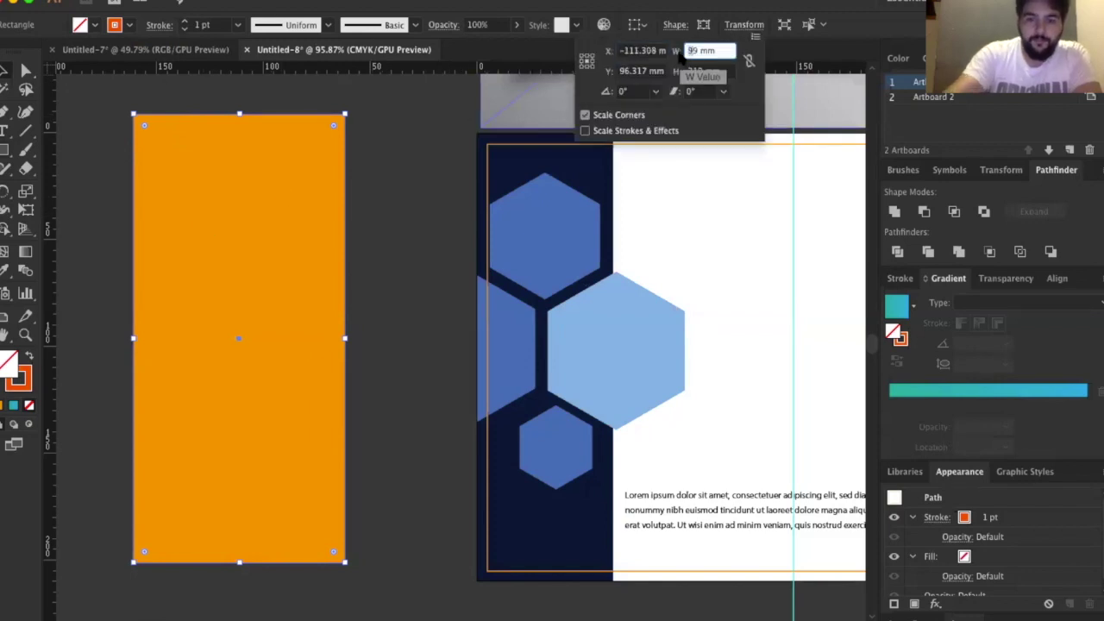
pyautogui.press('Tab')
pyautogui.click(705, 72)
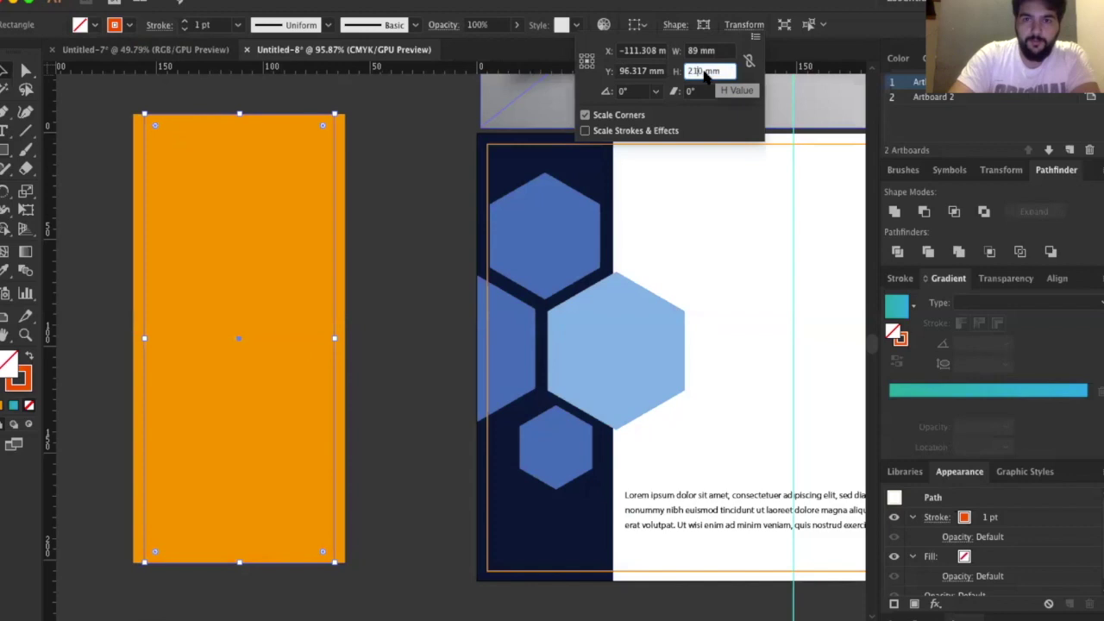
pyautogui.write('20')
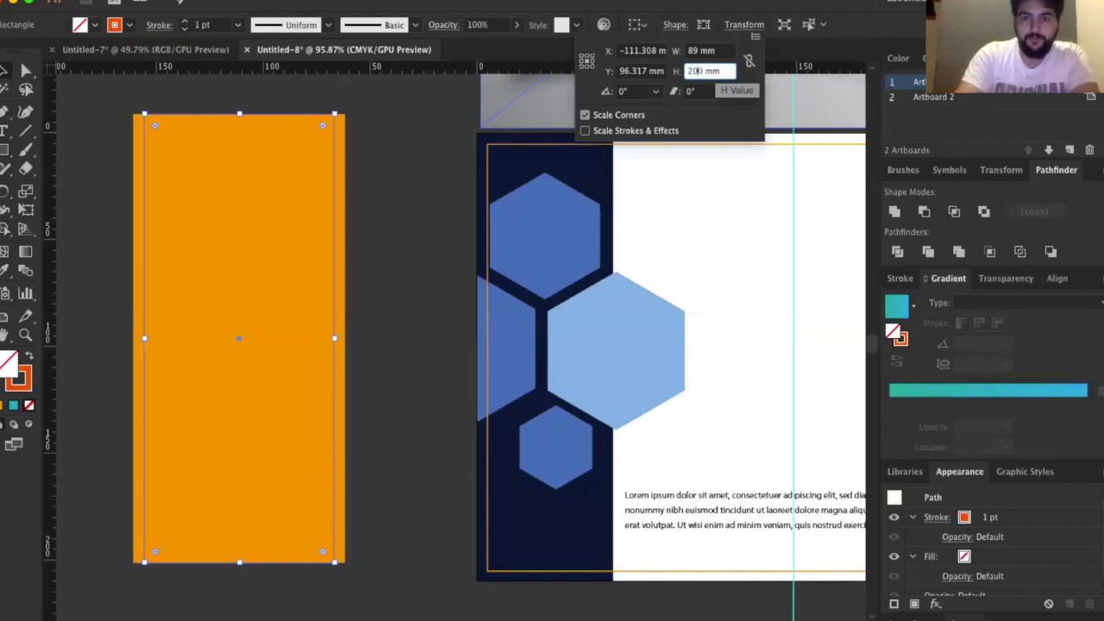
pyautogui.press('Return')
pyautogui.click(126, 25)
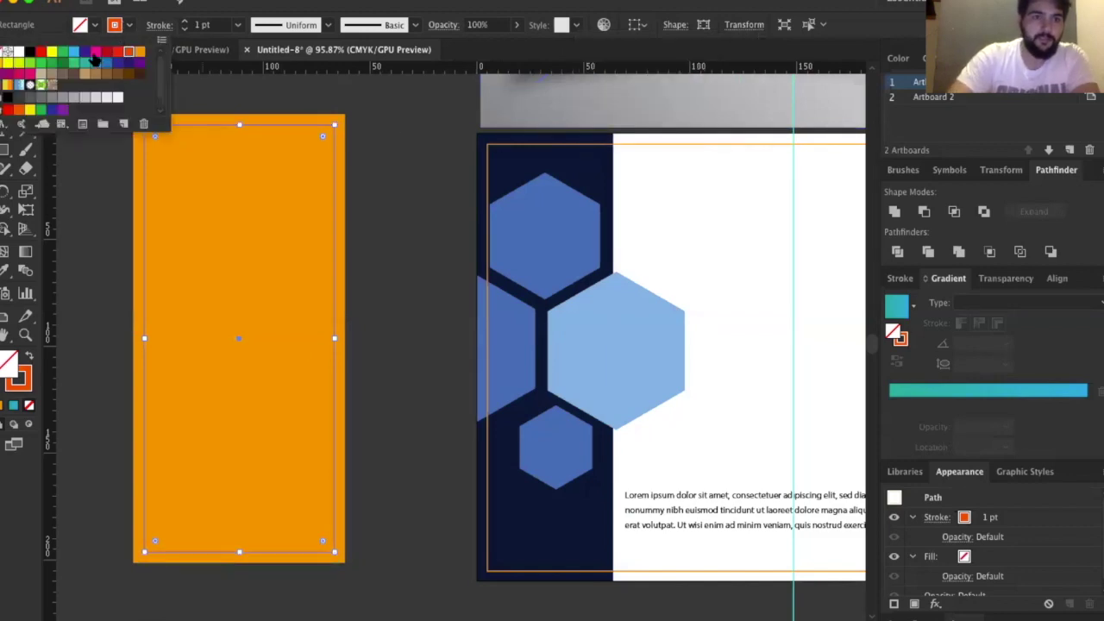
pyautogui.click(95, 57)
pyautogui.click(393, 216)
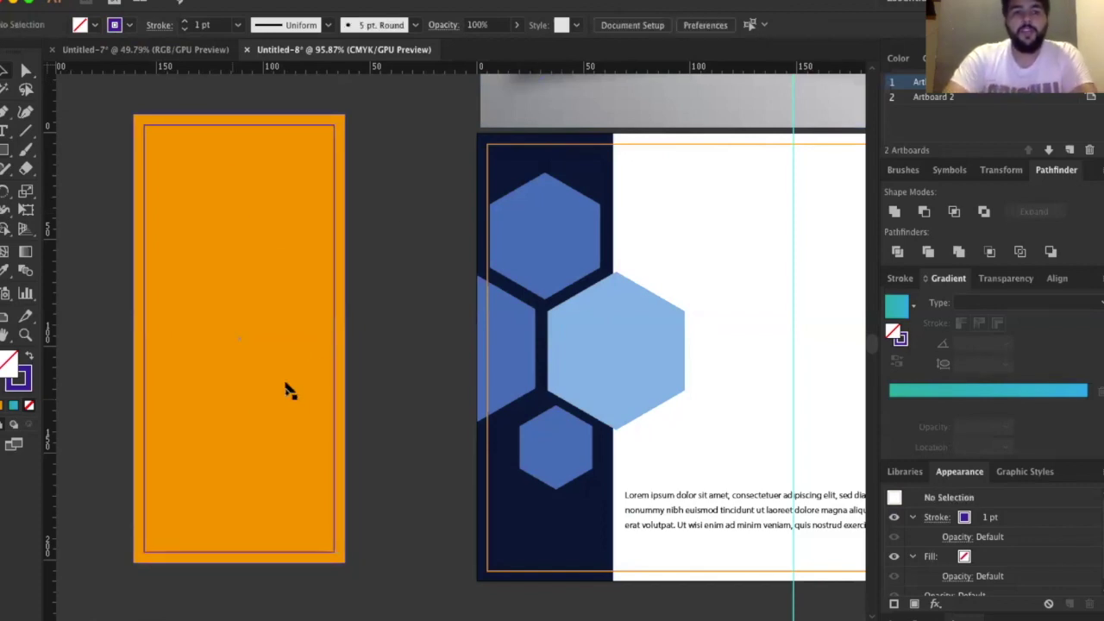
# - Select the thin inner frame inside the orange panel
pyautogui.click(337, 305)
pyautogui.click(375, 343)
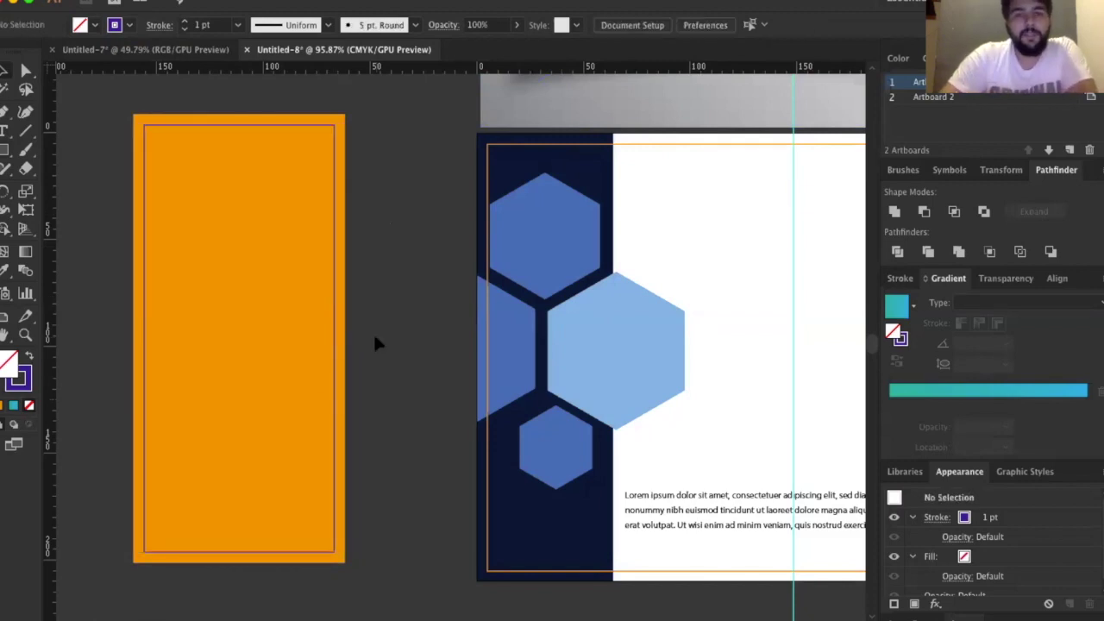
pyautogui.scroll(1, 374, 343)
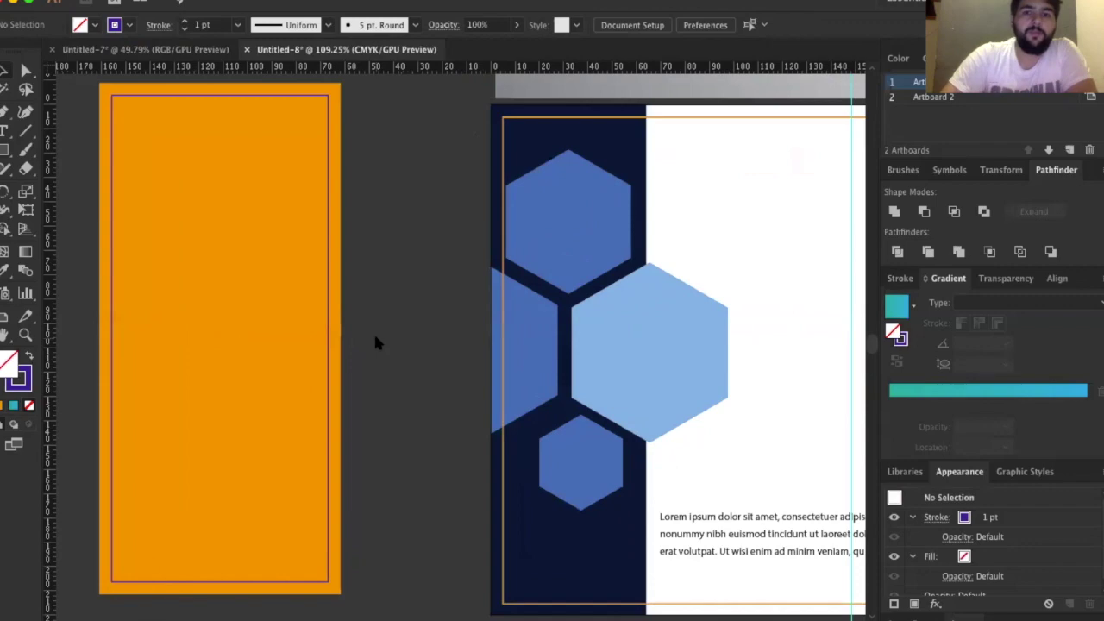
pyautogui.scroll(-3, 374, 343)
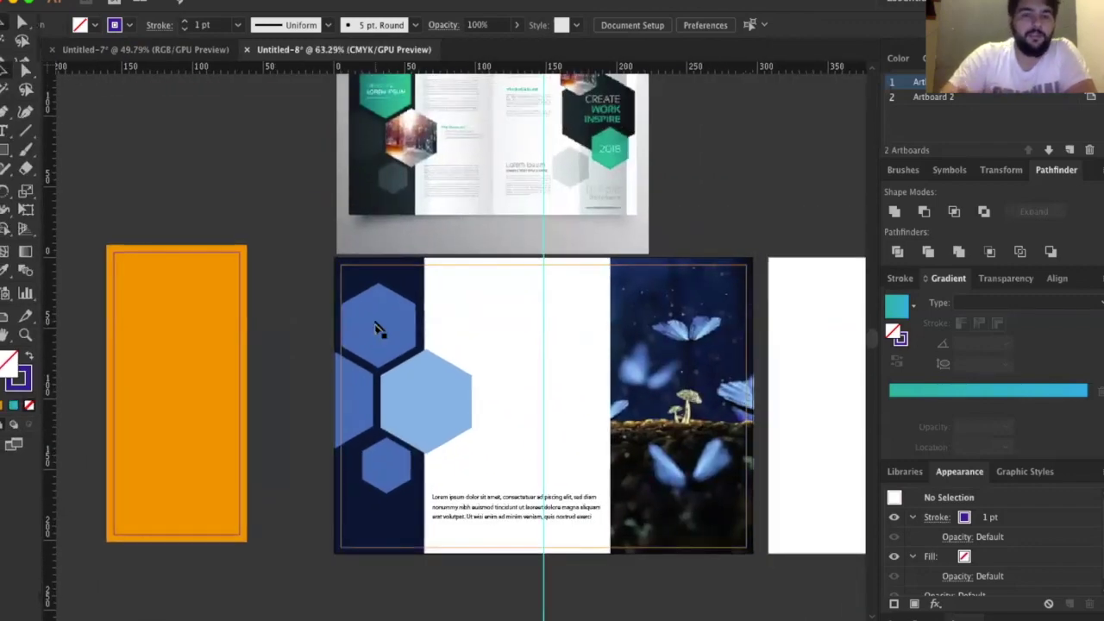
pyautogui.scroll(4, 375, 328)
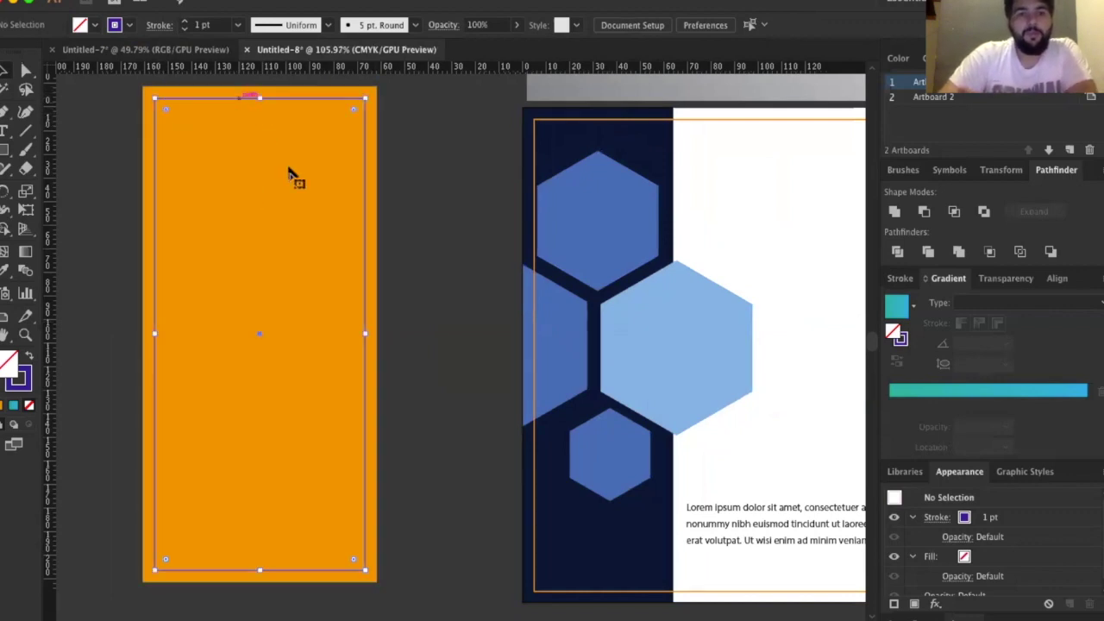
pyautogui.click(303, 193)
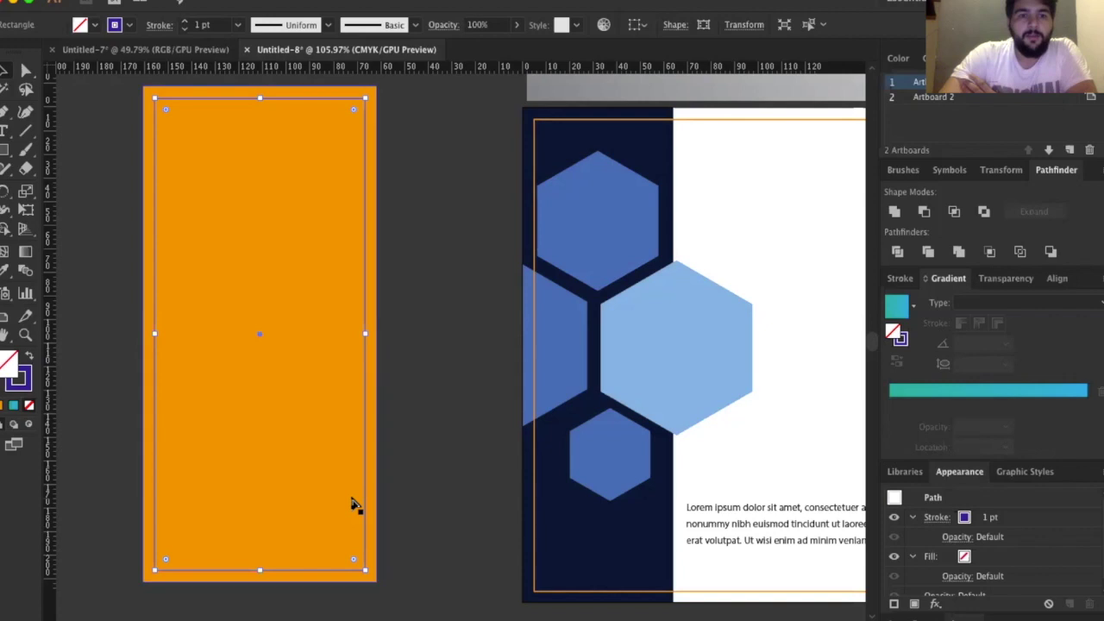
pyautogui.scroll(2, 350, 505)
pyautogui.hscroll(-1, 350, 506)
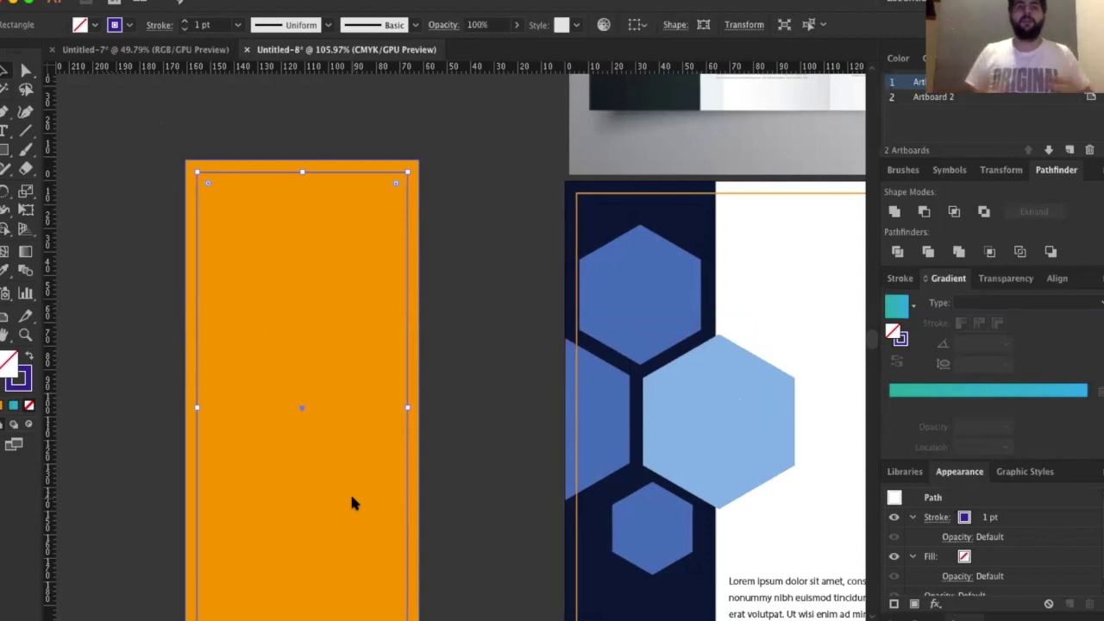
# - Try selecting the inner frame together with the orange panel, then deselect both
pyautogui.click(453, 254)
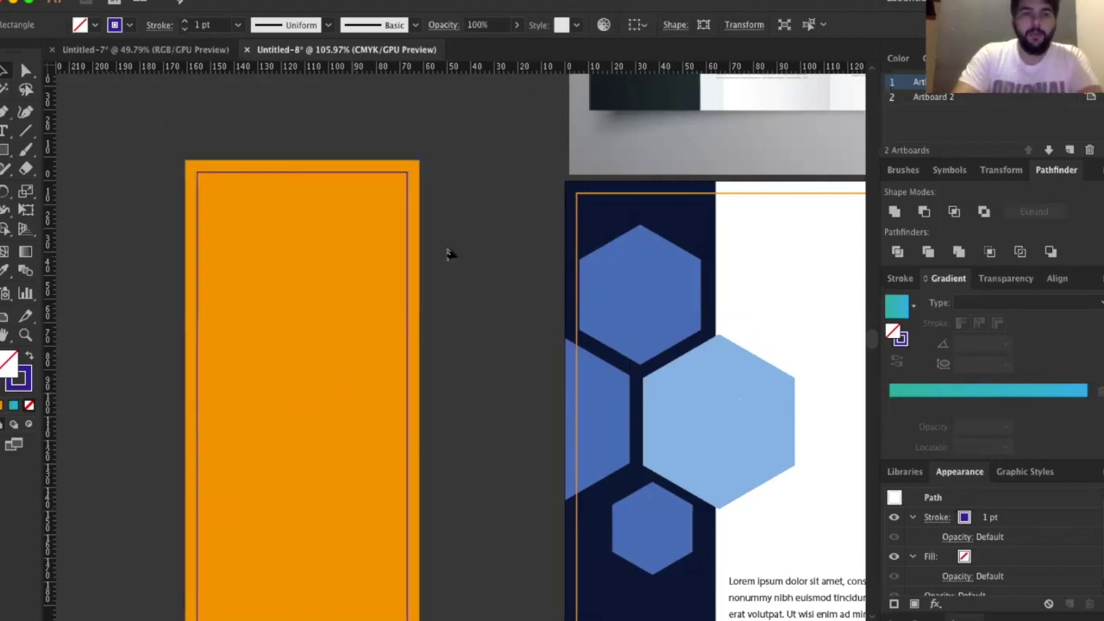
pyautogui.click(411, 224)
pyautogui.scroll(-2, 431, 207)
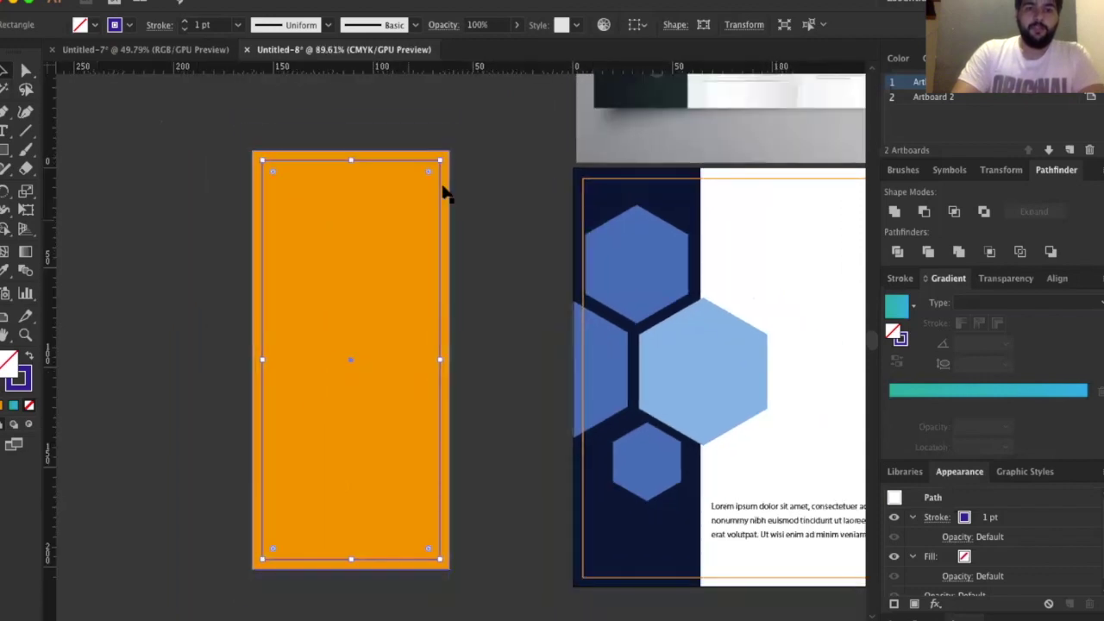
pyautogui.keyDown('shift'); pyautogui.click(316, 254); pyautogui.keyUp('shift')
pyautogui.scroll(2, 317, 254)
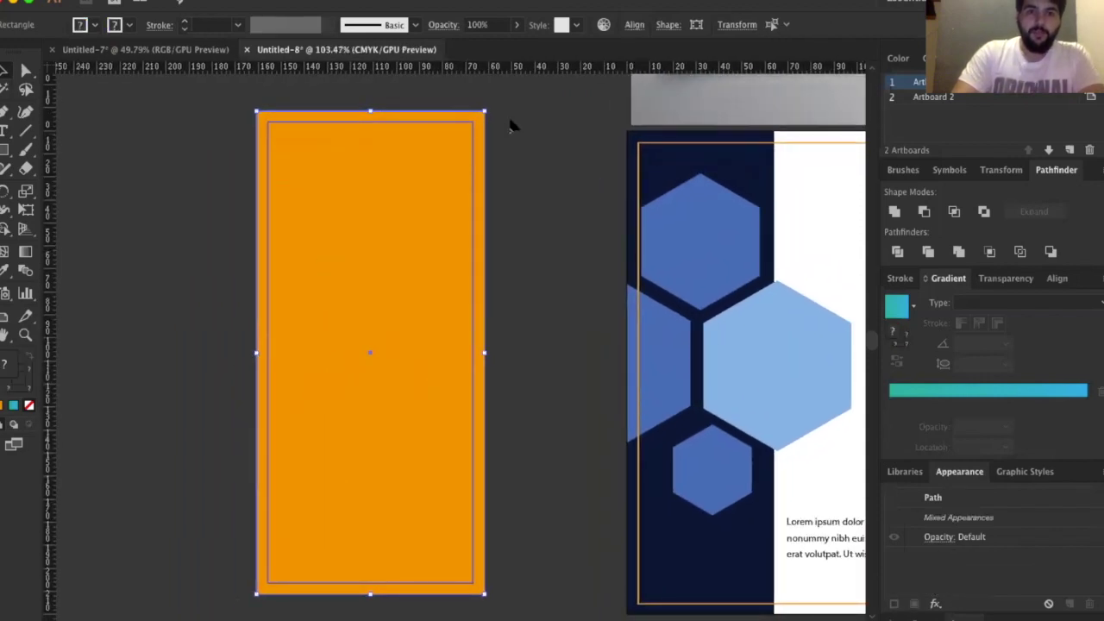
pyautogui.click(491, 130)
# - Drag the thin frame off the orange panel, leaving the panel plain
pyautogui.click(473, 123)
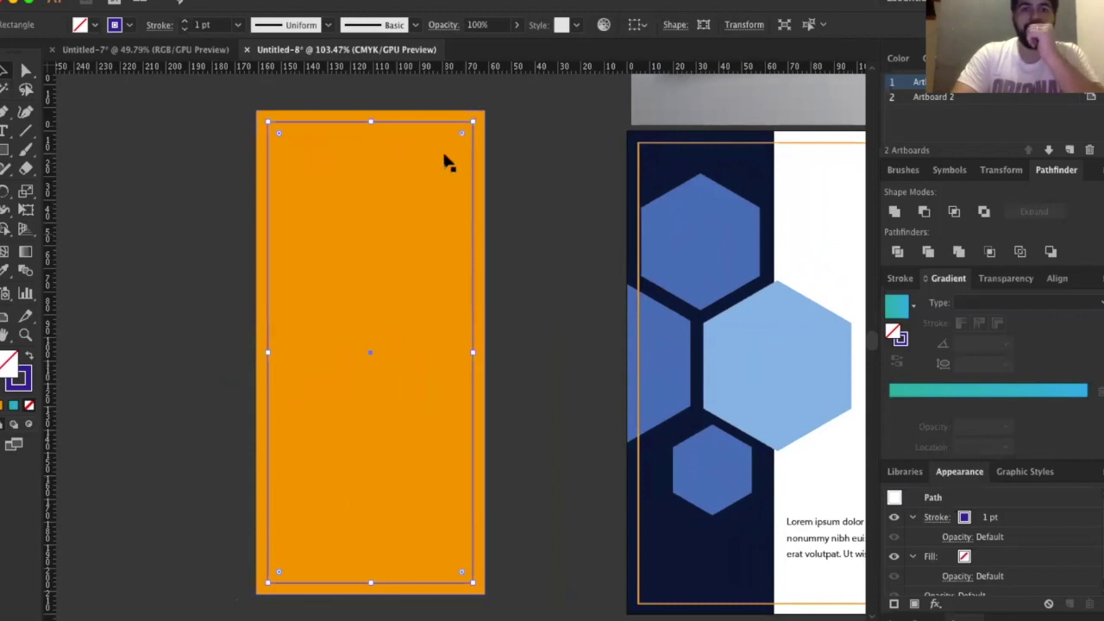
pyautogui.moveTo(437, 129); pyautogui.dragTo(266, 159)
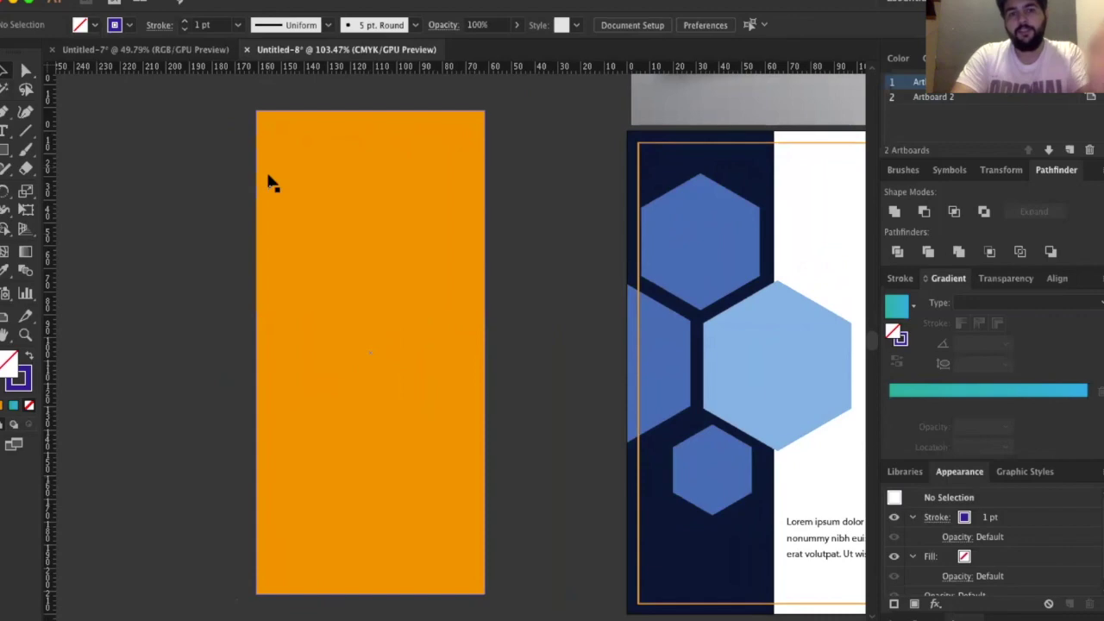
pyautogui.scroll(-1, 268, 172)
pyautogui.click(267, 181)
pyautogui.scroll(-1, 269, 178)
pyautogui.hscroll(3, 275, 179)
# - Place a single line of Lorem ipsum placeholder text at the top of the white panel
pyautogui.scroll(1, 276, 179)
pyautogui.scroll(2, 276, 178)
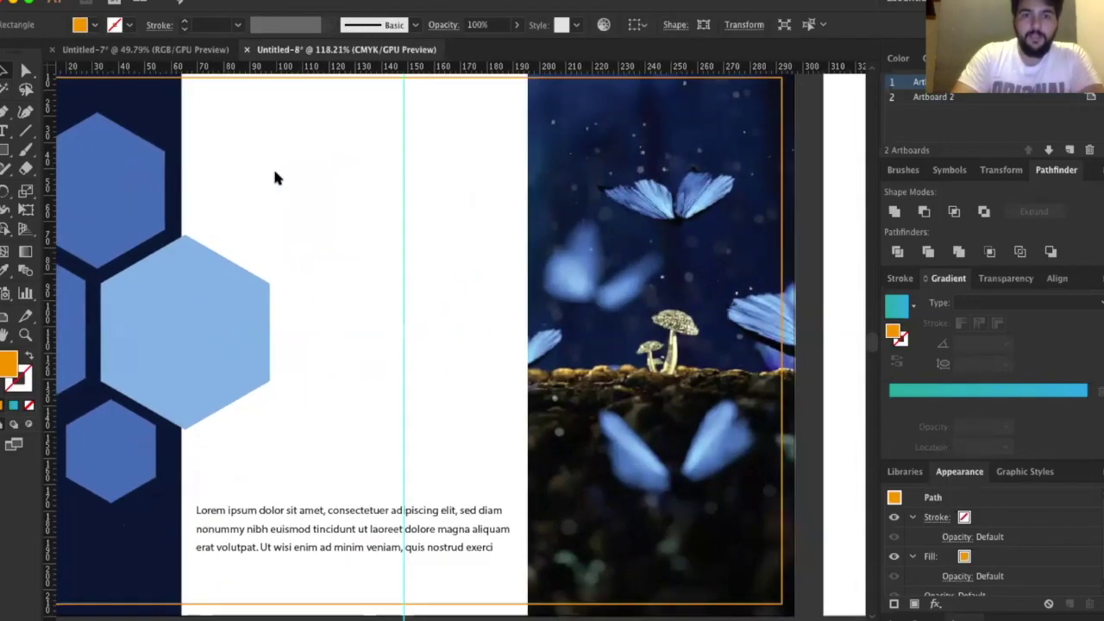
pyautogui.scroll(-2, 274, 177)
pyautogui.scroll(2, 274, 177)
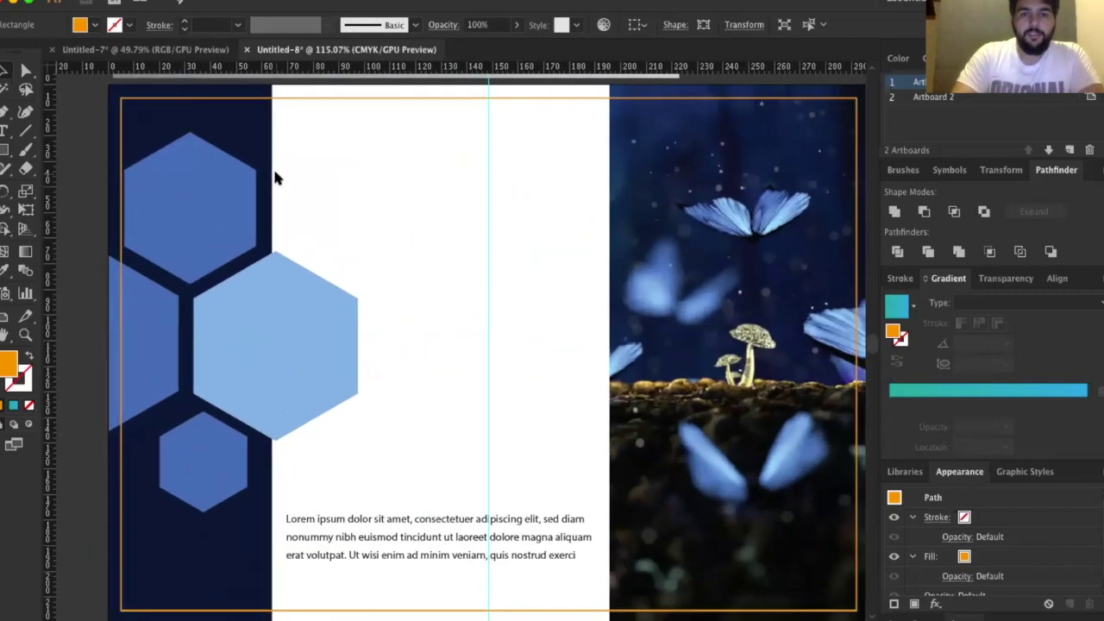
pyautogui.click(4, 129)
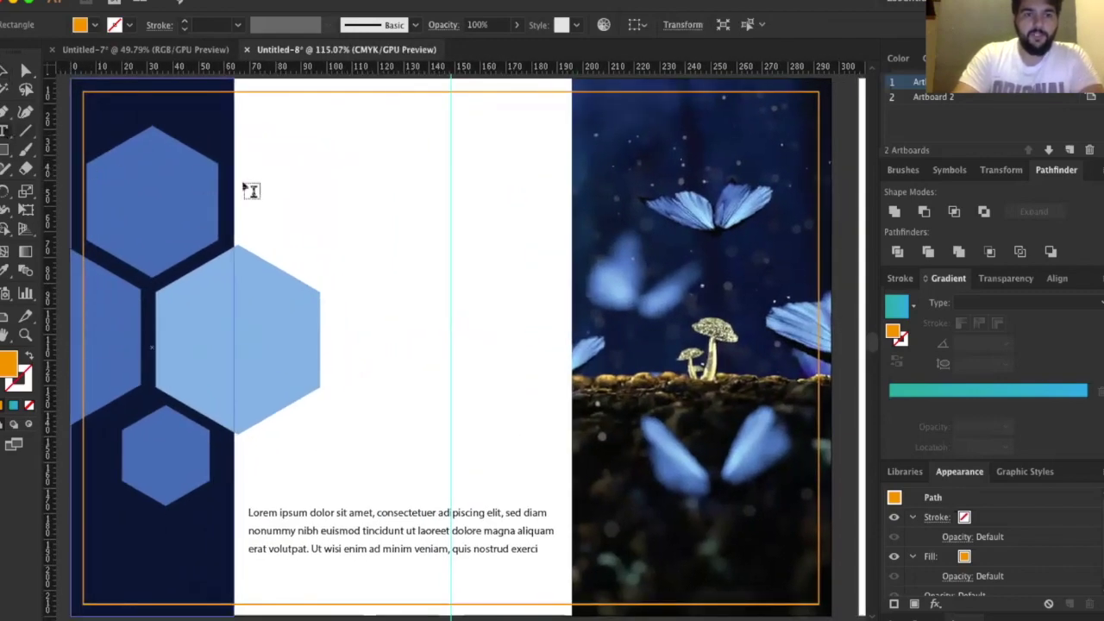
pyautogui.click(274, 143)
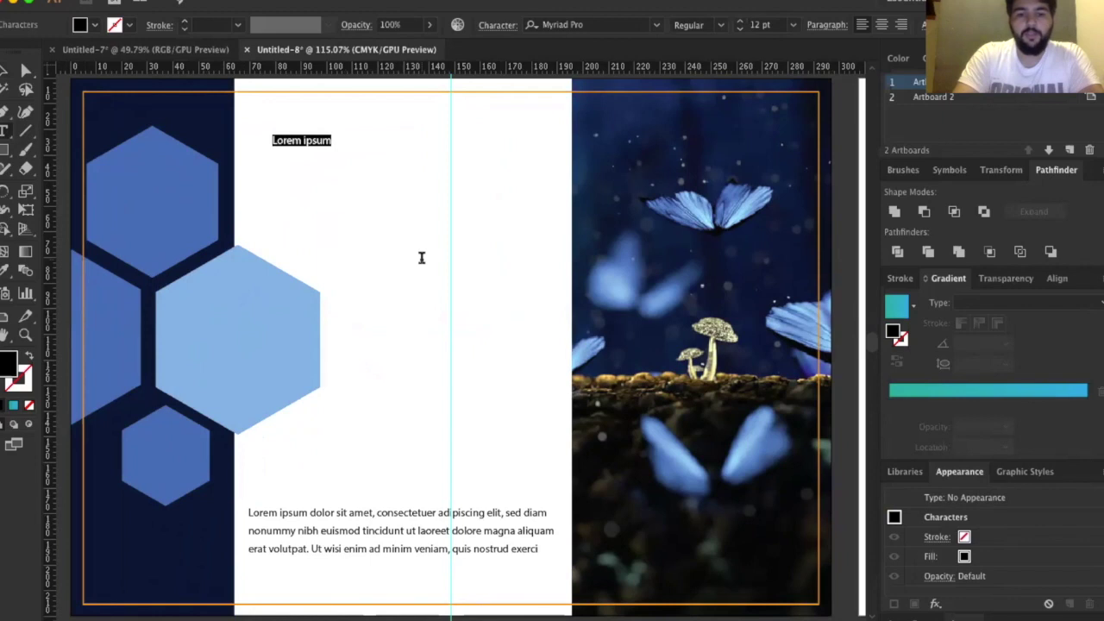
pyautogui.hotkey('ctrl', 'z')
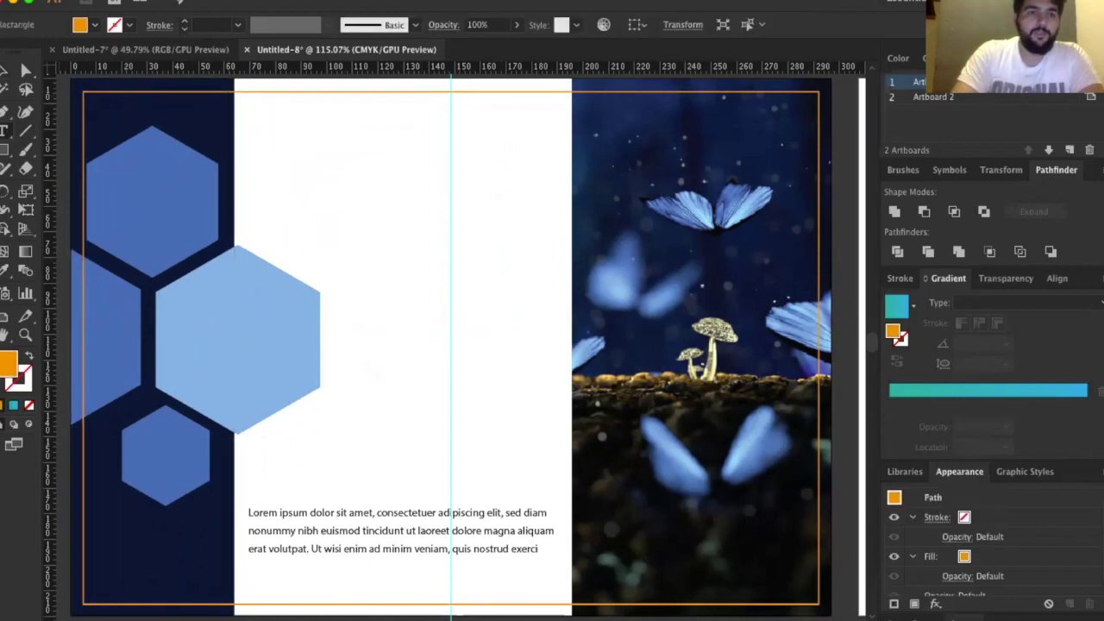
pyautogui.moveTo(246, 126)
pyautogui.mouseDown()
pyautogui.moveTo(365, 172)
pyautogui.moveTo(419, 161)
pyautogui.mouseUp()
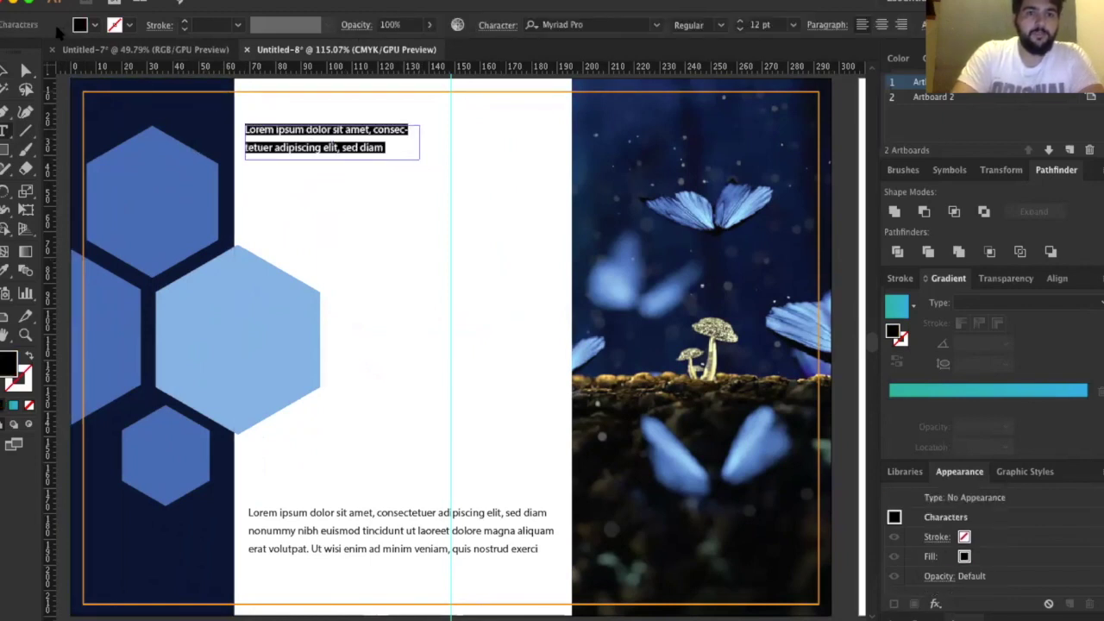
pyautogui.hotkey('ctrl', 'z')
pyautogui.click(284, 135)
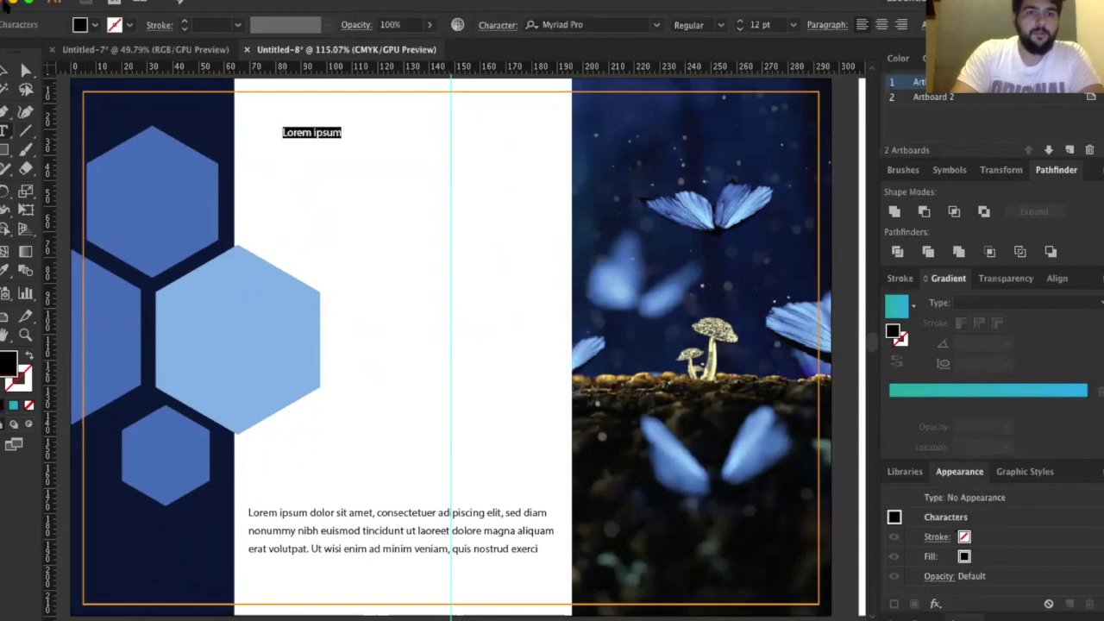
pyautogui.press('Escape')
# - Enlarge the heading to 36 pt, align it with the body text, and duplicate it below
pyautogui.click(792, 24)
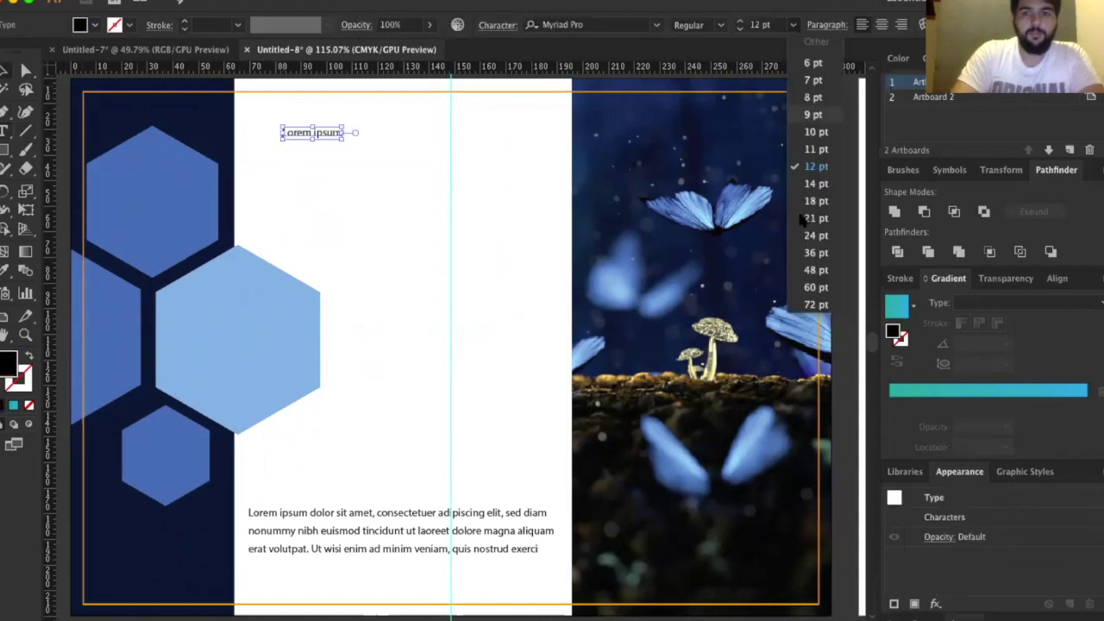
pyautogui.click(810, 231)
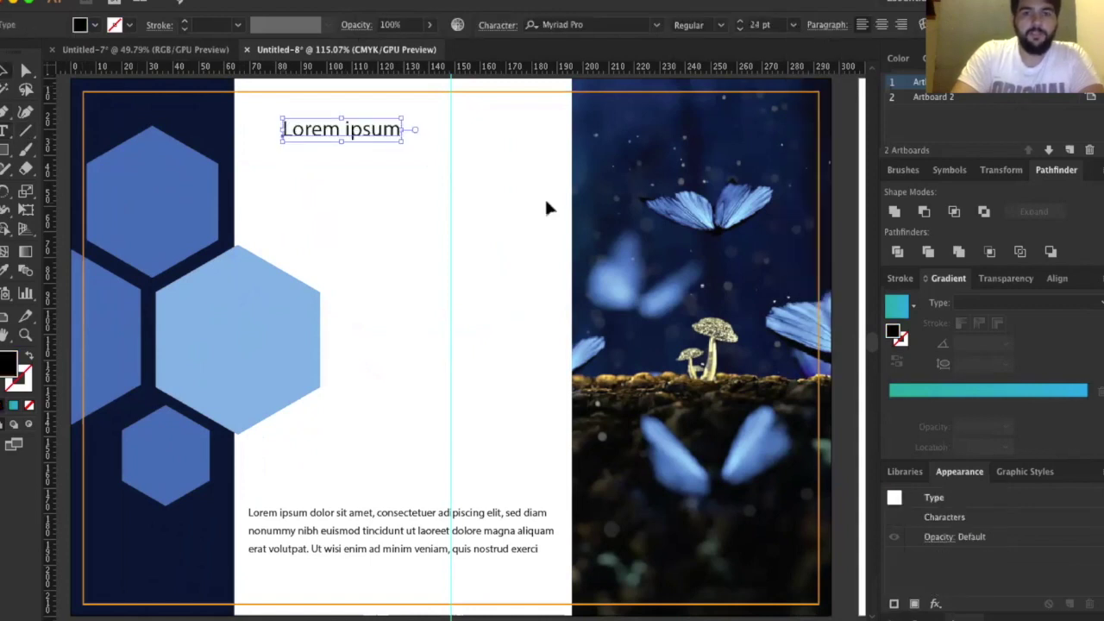
pyautogui.click(792, 24)
pyautogui.click(815, 252)
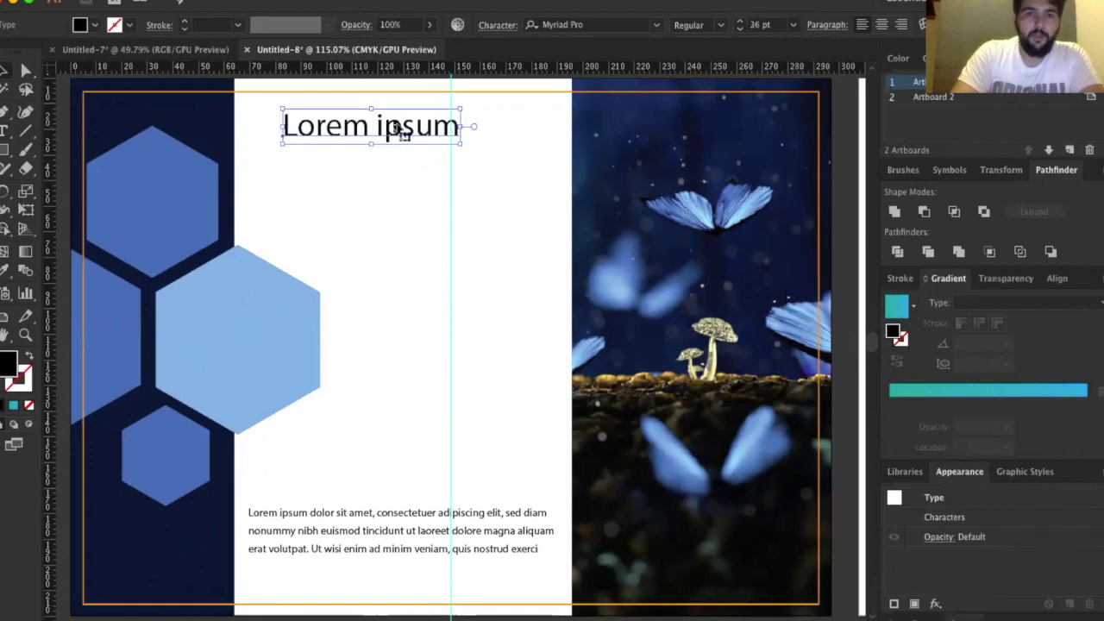
pyautogui.moveTo(390, 129); pyautogui.dragTo(362, 143)
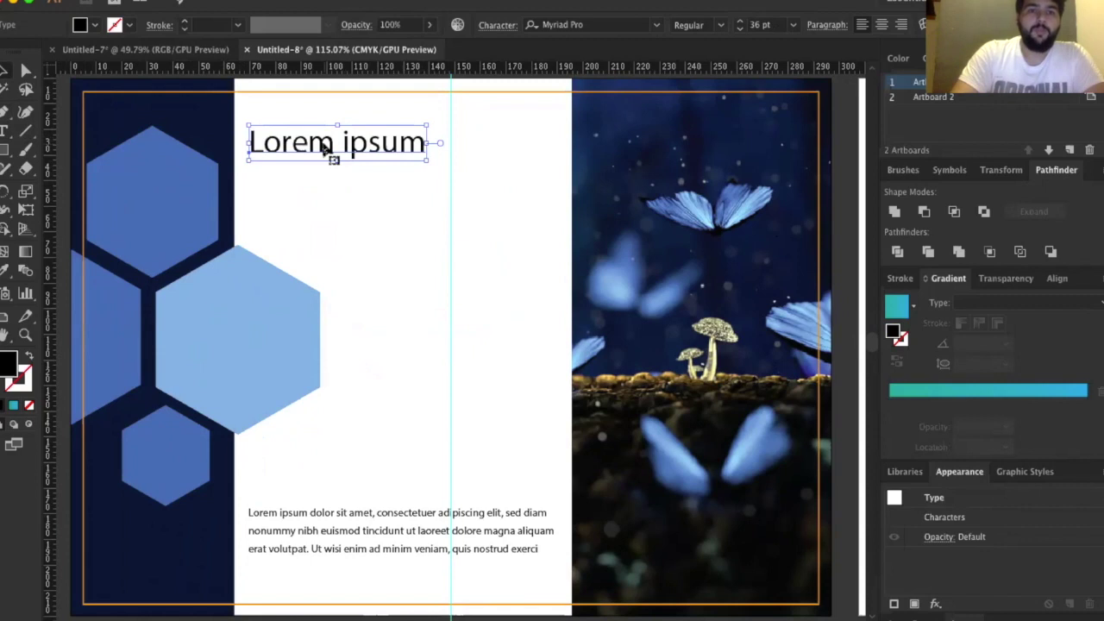
pyautogui.keyDown('alt'); pyautogui.moveTo(319, 148); pyautogui.dragTo(320, 188); pyautogui.keyUp('alt')
pyautogui.click(792, 25)
# - Shrink the duplicate to 12 pt and move it up under the heading
pyautogui.click(815, 142)
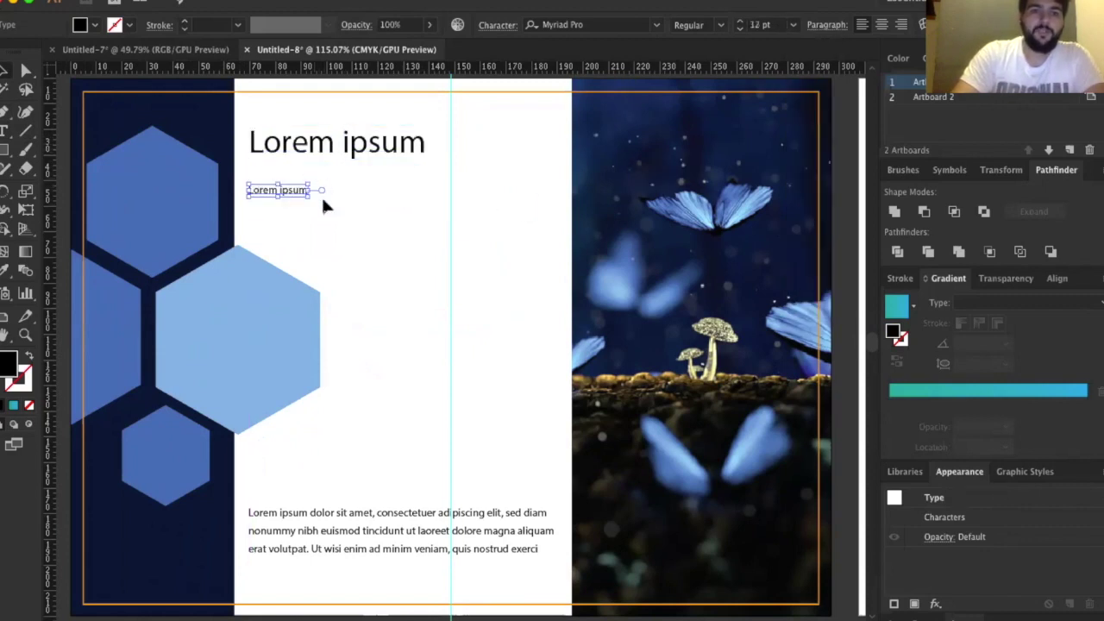
pyautogui.scroll(1, 277, 179)
pyautogui.scroll(-2, 278, 179)
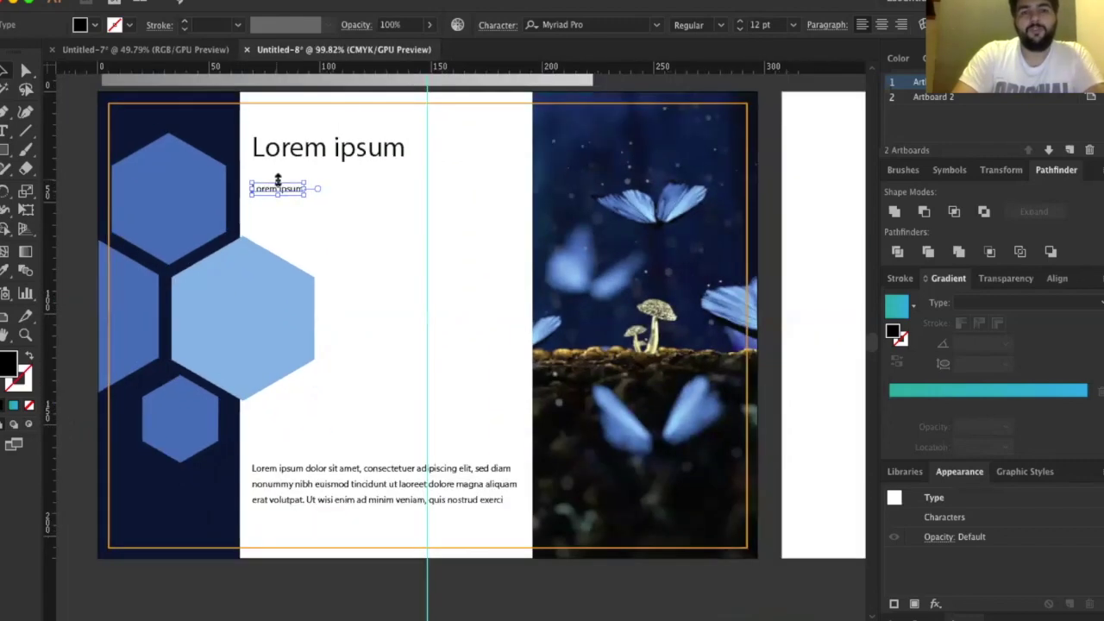
pyautogui.moveTo(296, 191); pyautogui.dragTo(296, 180)
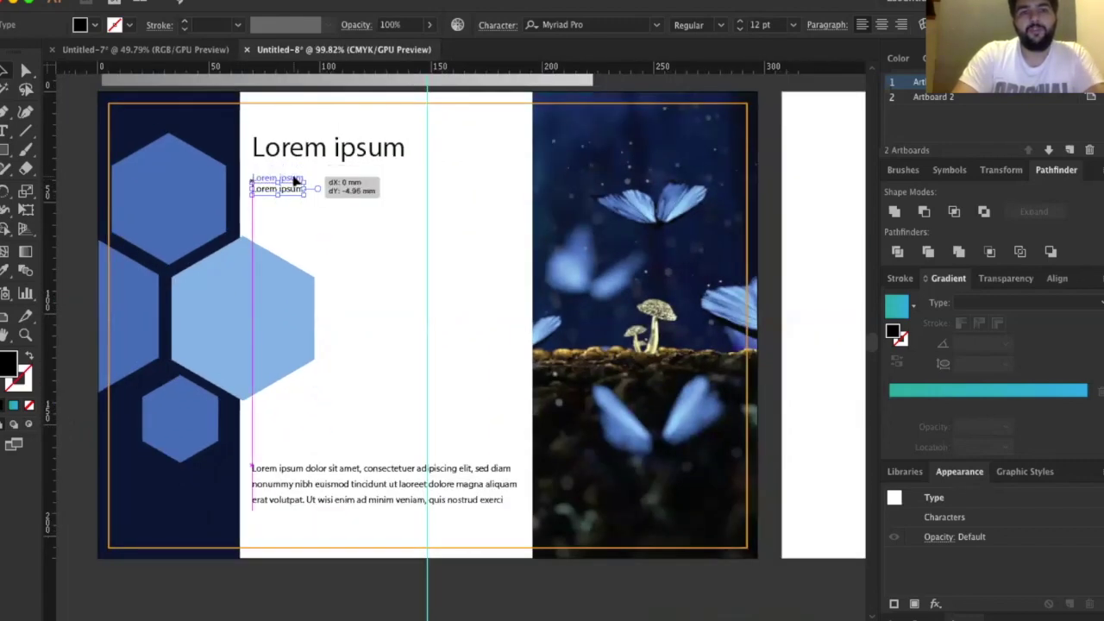
pyautogui.click(338, 190)
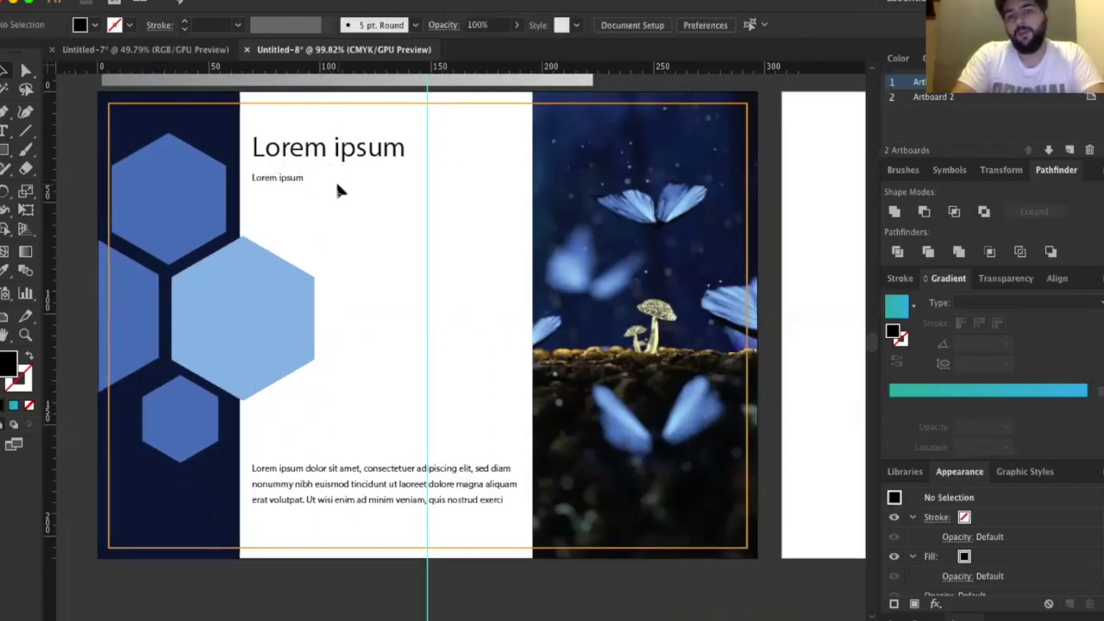
# - Delete the body paragraph at the bottom of the white panel
pyautogui.click(383, 485)
pyautogui.press('Delete')
pyautogui.scroll(-1, 383, 488)
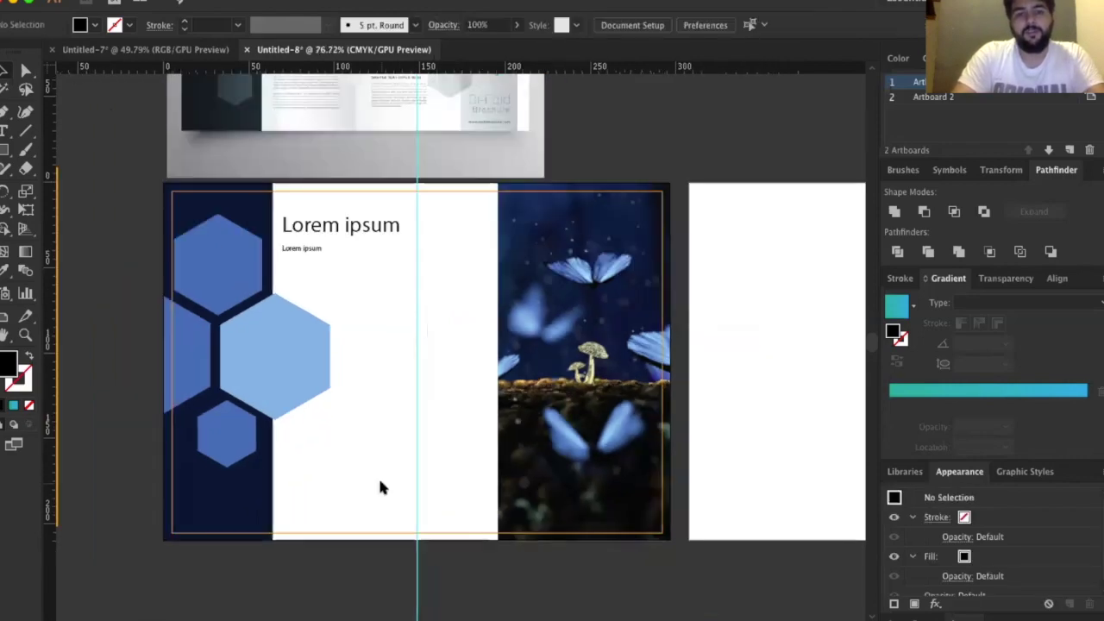
pyautogui.scroll(2, 383, 488)
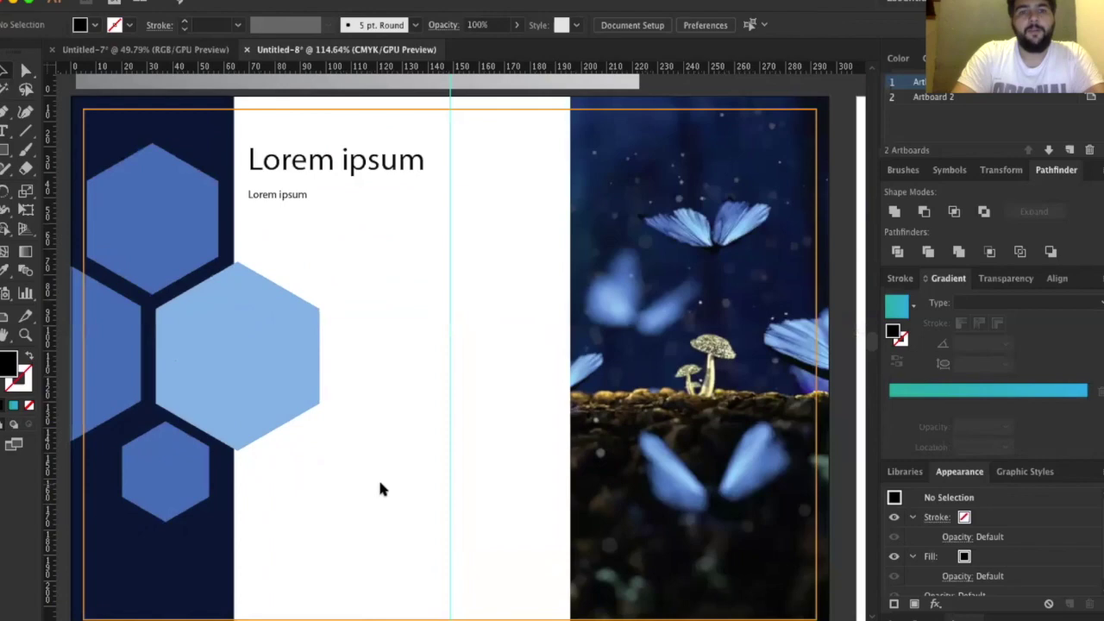
pyautogui.scroll(-1, 380, 489)
pyautogui.scroll(1, 294, 215)
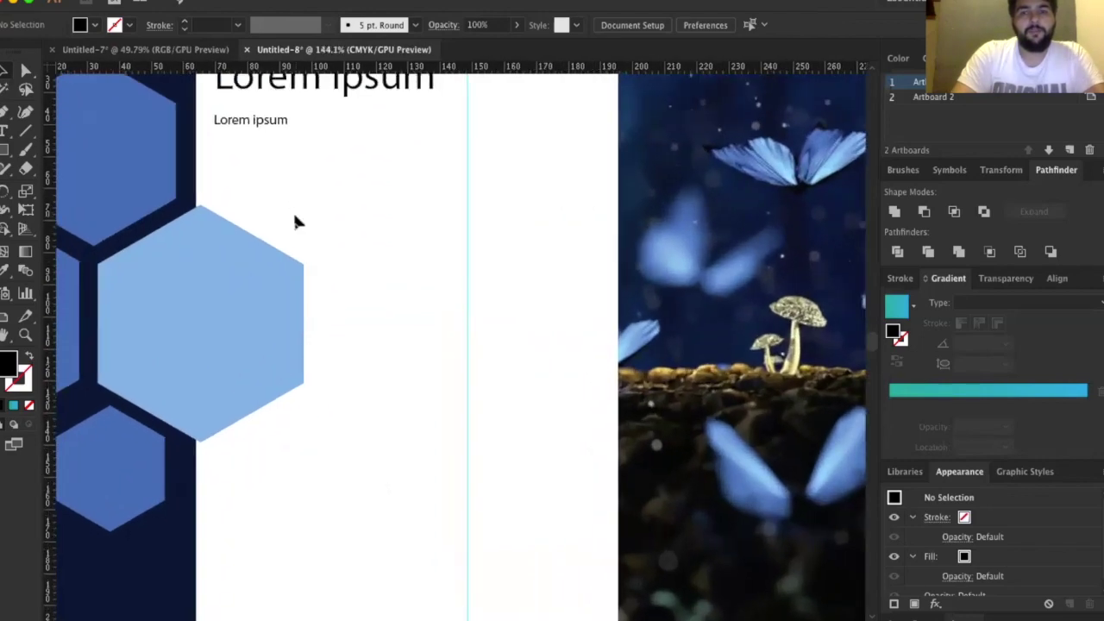
pyautogui.scroll(2, 295, 216)
# - Scale the small Lorem ipsum subtext down to about 10.73 pt
pyautogui.click(285, 199)
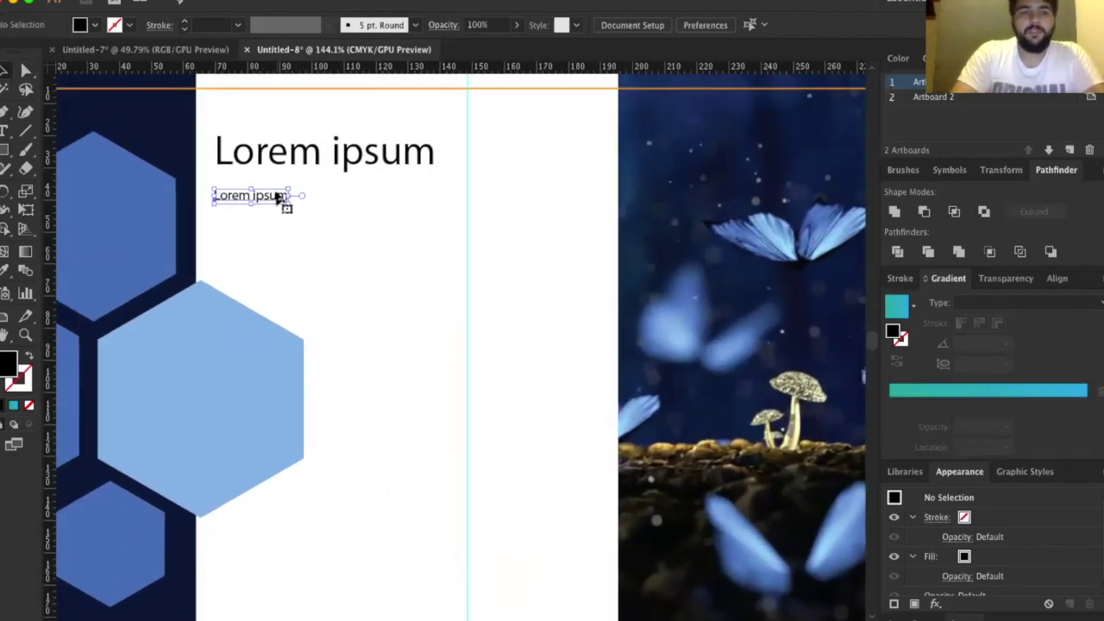
pyautogui.click(306, 220)
pyautogui.click(284, 202)
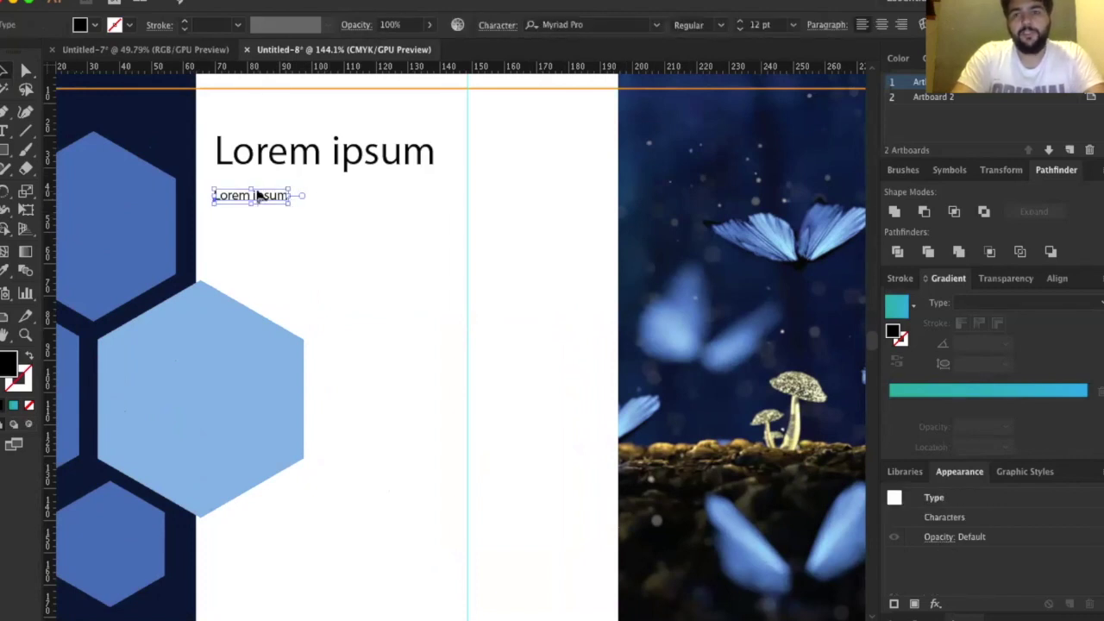
pyautogui.click(307, 219)
pyautogui.click(278, 202)
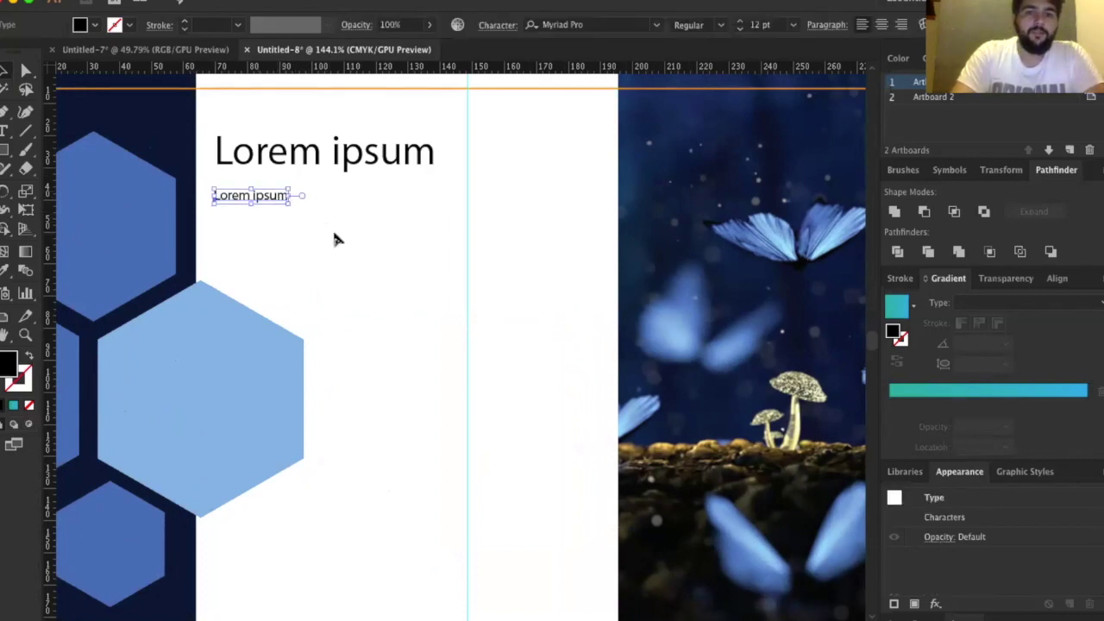
pyautogui.moveTo(289, 203); pyautogui.dragTo(281, 199)
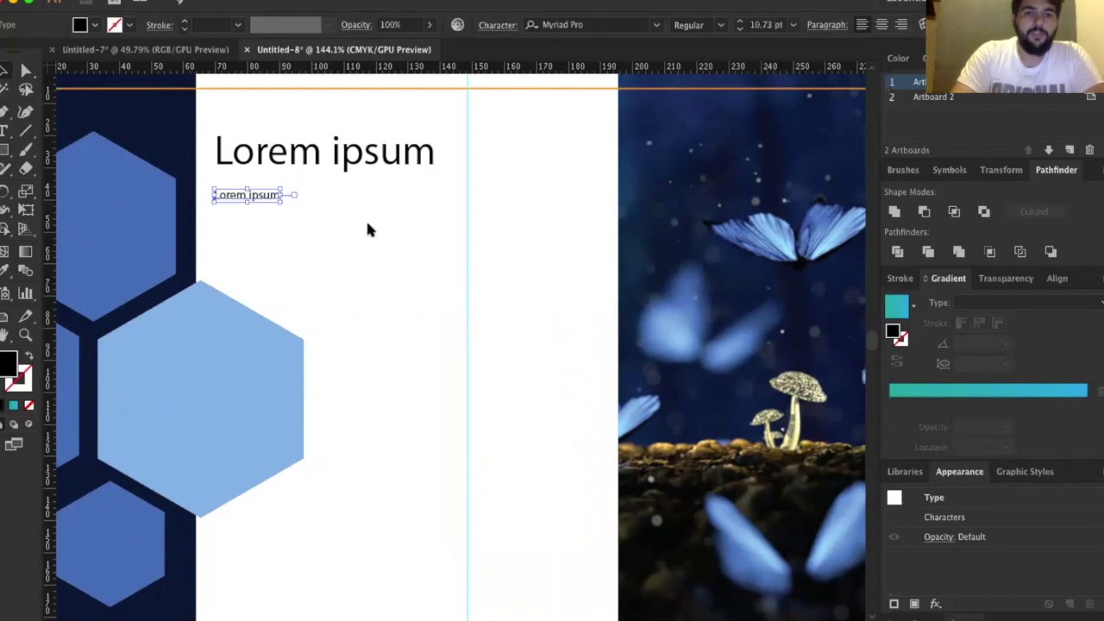
pyautogui.click(280, 197)
pyautogui.click(250, 196)
# - Replace the subtext with an 11 pt placeholder paragraph frame below the heading
pyautogui.press('Delete')
pyautogui.press('t')
pyautogui.moveTo(219, 179); pyautogui.dragTo(436, 290)
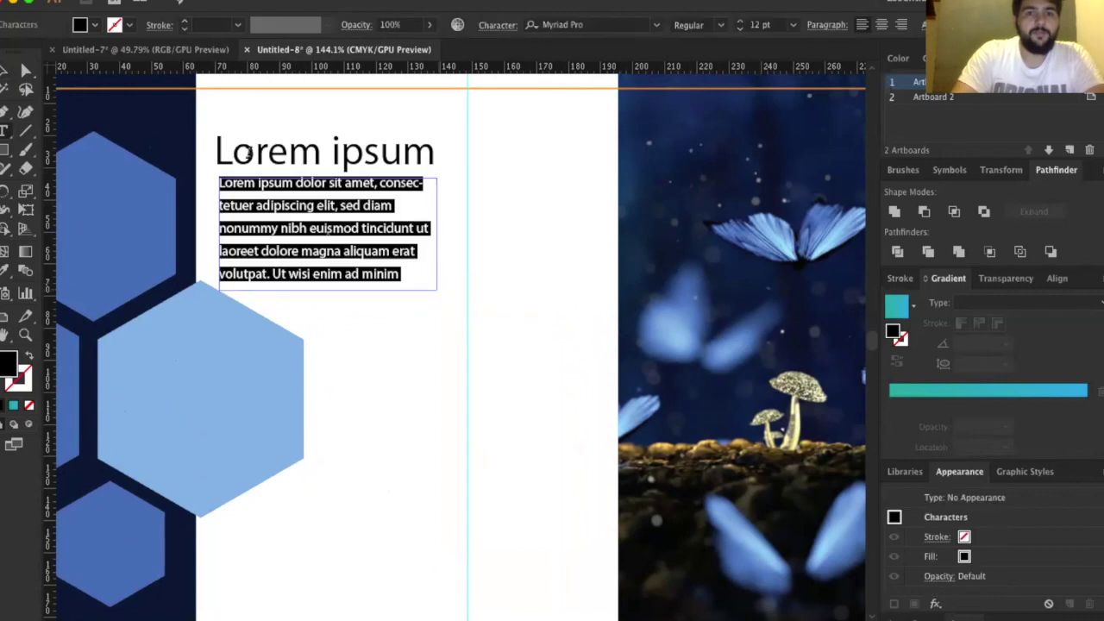
pyautogui.click(793, 25)
pyautogui.click(815, 148)
pyautogui.press('Escape')
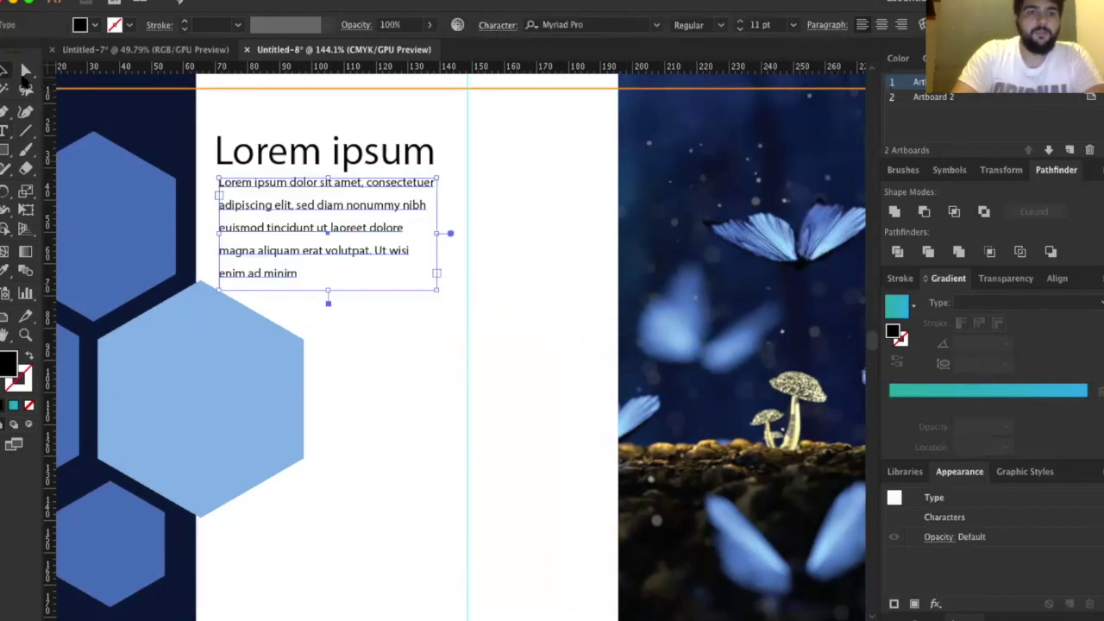
# - Tighten the paragraph's line spacing and shift it slightly lower under the heading
pyautogui.click(497, 24)
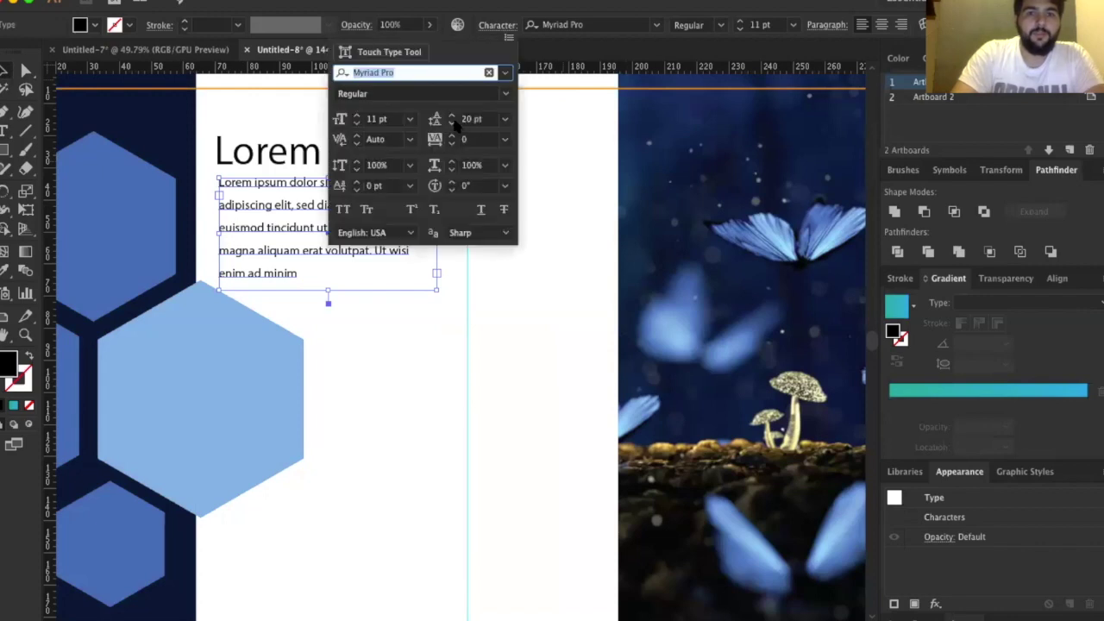
pyautogui.click(452, 123)
pyautogui.click(452, 117)
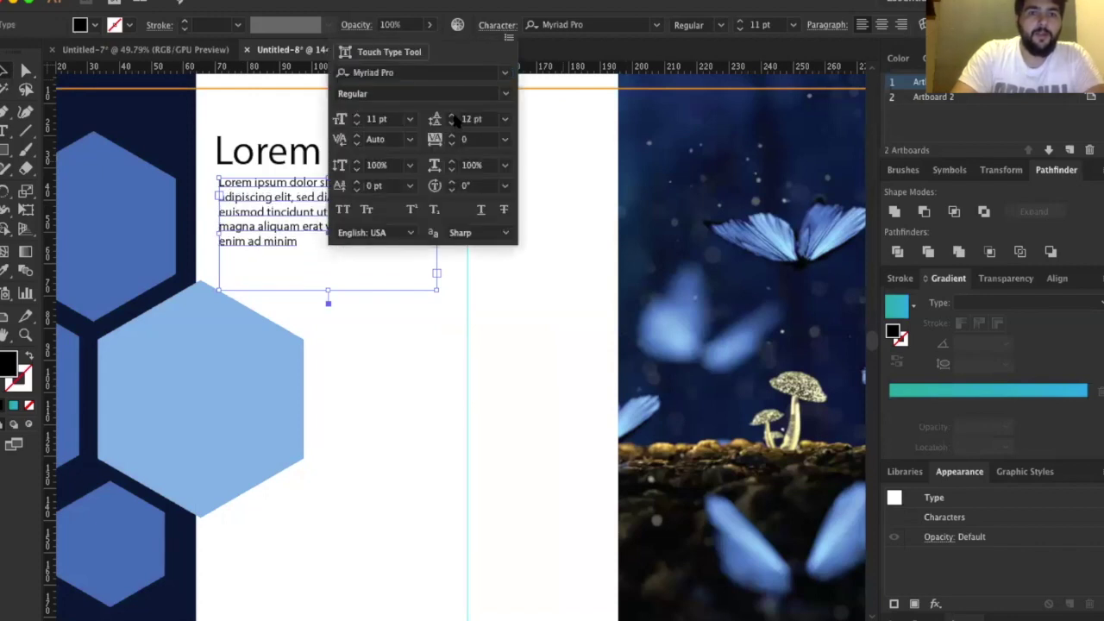
pyautogui.click(435, 409)
pyautogui.click(436, 412)
pyautogui.moveTo(333, 243); pyautogui.dragTo(334, 259)
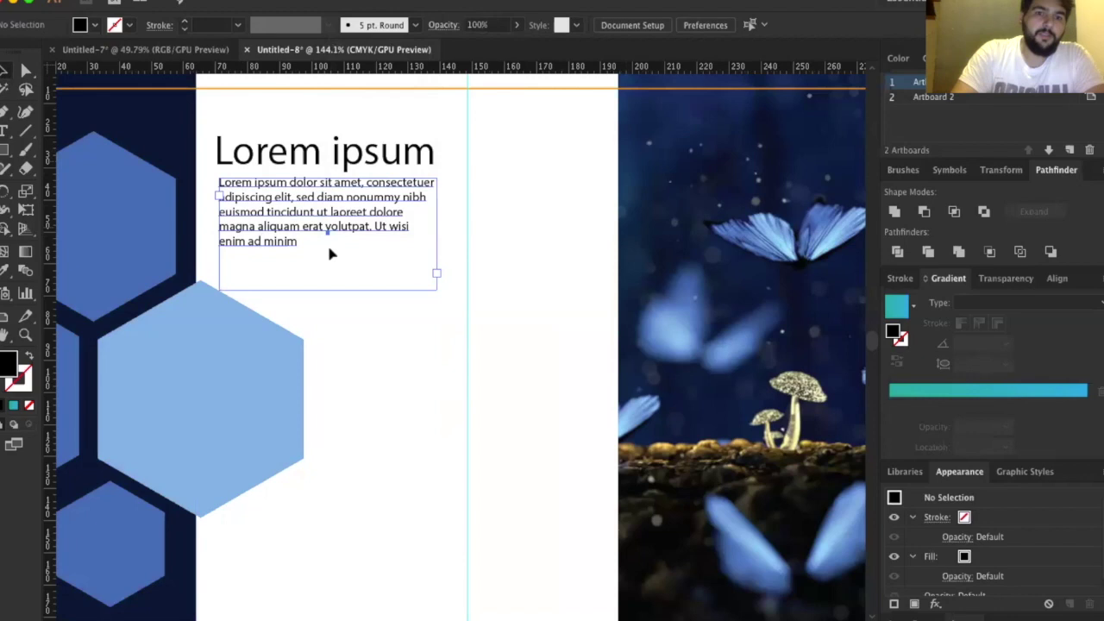
pyautogui.moveTo(350, 226); pyautogui.dragTo(350, 222)
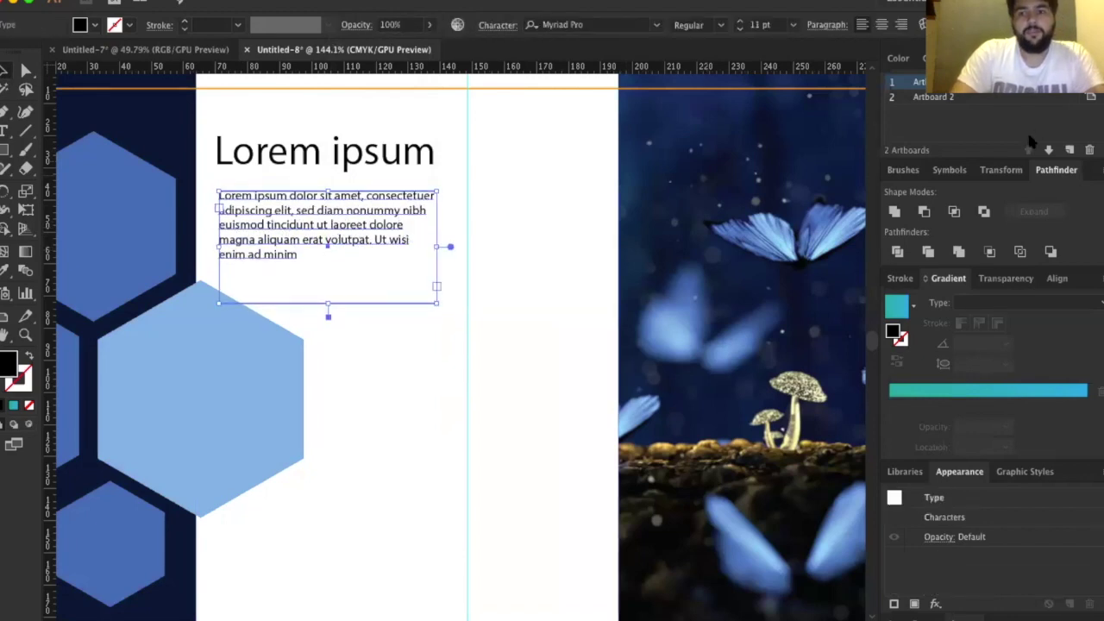
pyautogui.click(563, 354)
# - Fit the artboard in view and fill the body paragraph with the dark navy swatch
pyautogui.hotkey('ctrl', '0')
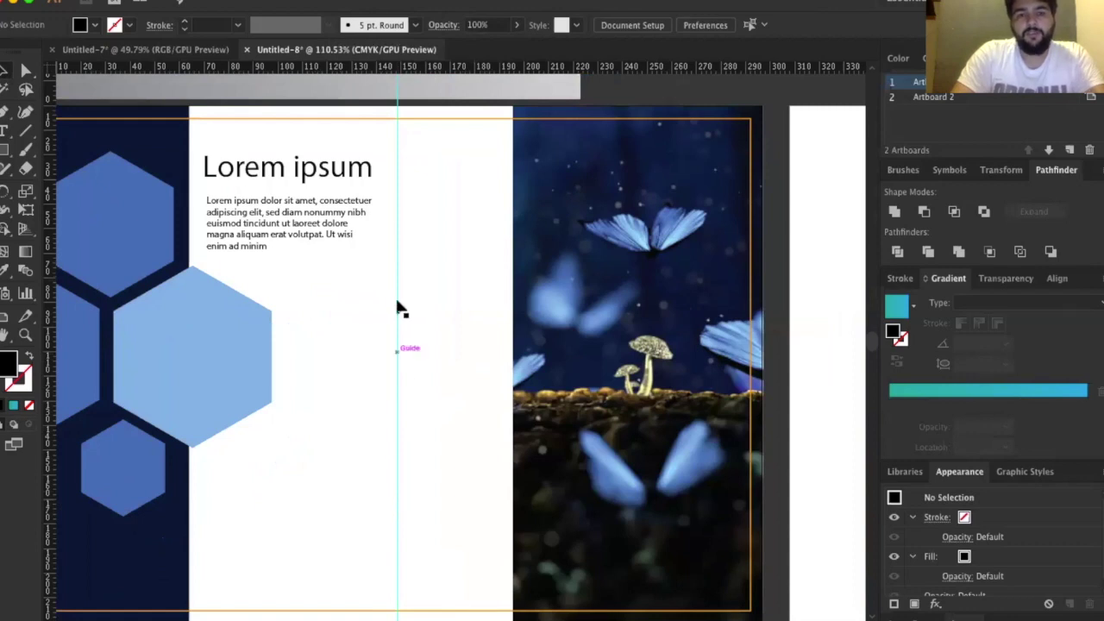
pyautogui.scroll(-2, 408, 446)
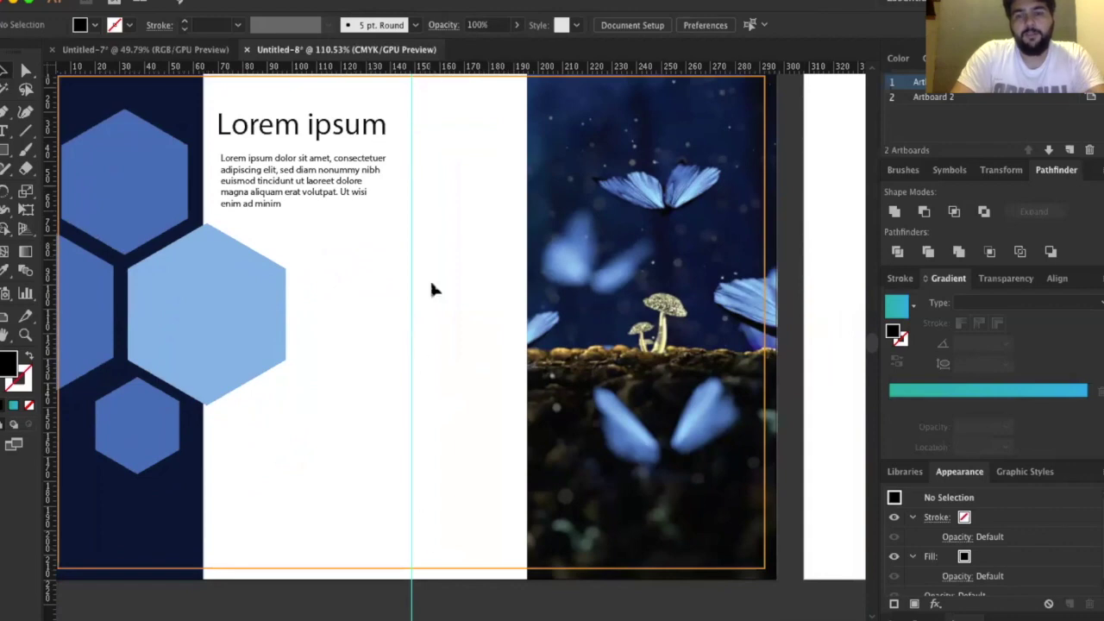
pyautogui.scroll(3, 429, 498)
pyautogui.scroll(-2, 429, 498)
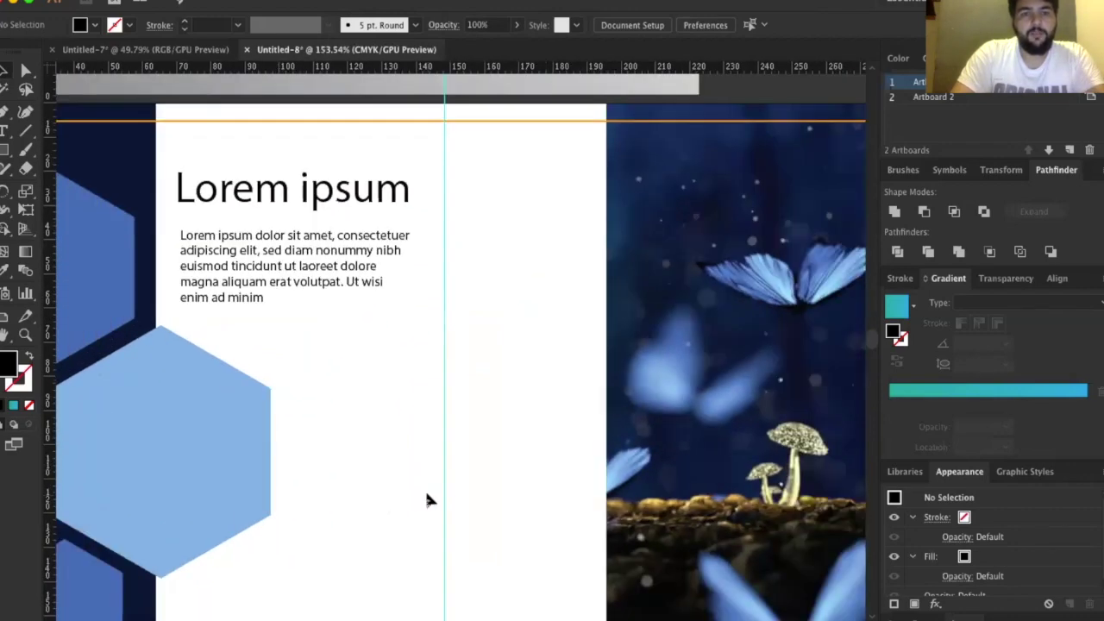
pyautogui.scroll(-2, 406, 431)
pyautogui.scroll(2, 353, 258)
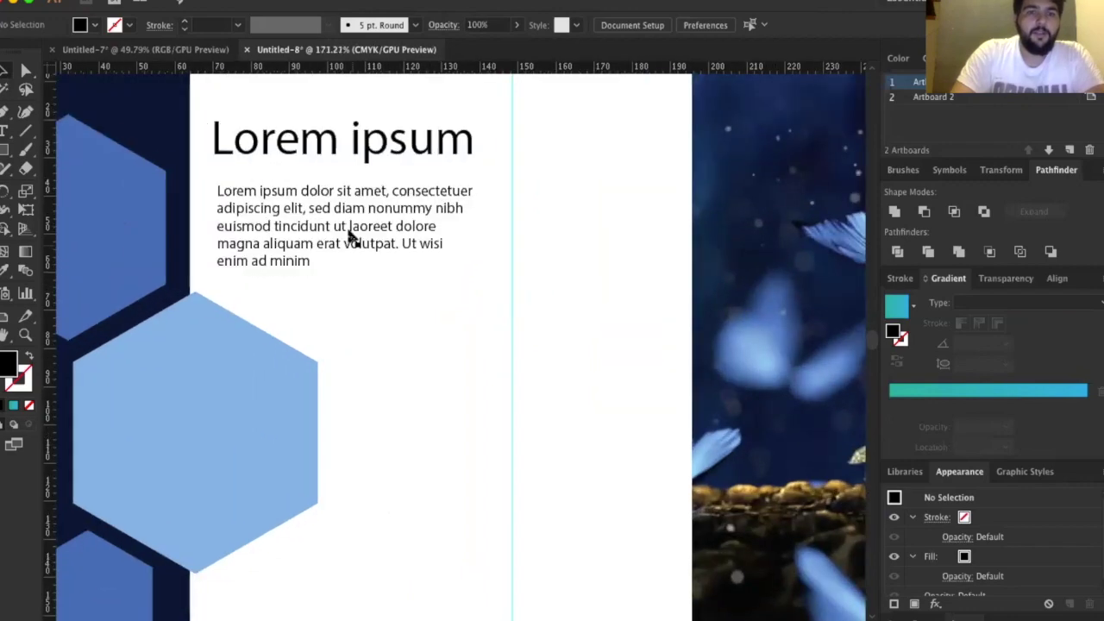
pyautogui.click(353, 233)
pyautogui.click(96, 25)
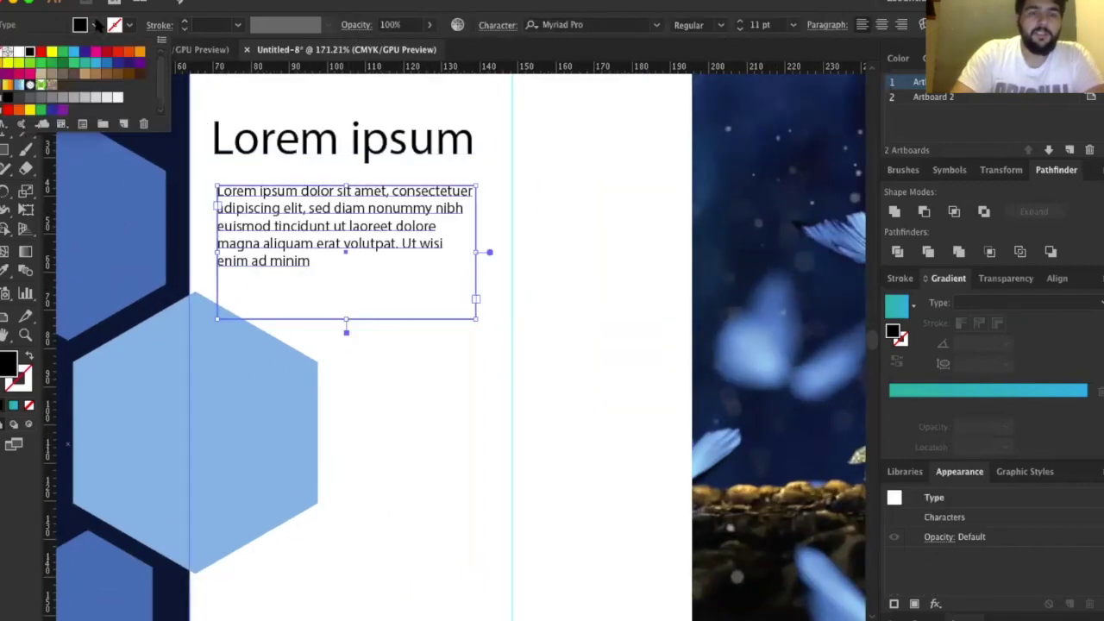
pyautogui.press('Escape')
# - Deselect, check the navy left panel, then reselect the body text frame
pyautogui.hscroll(-3, 332, 227)
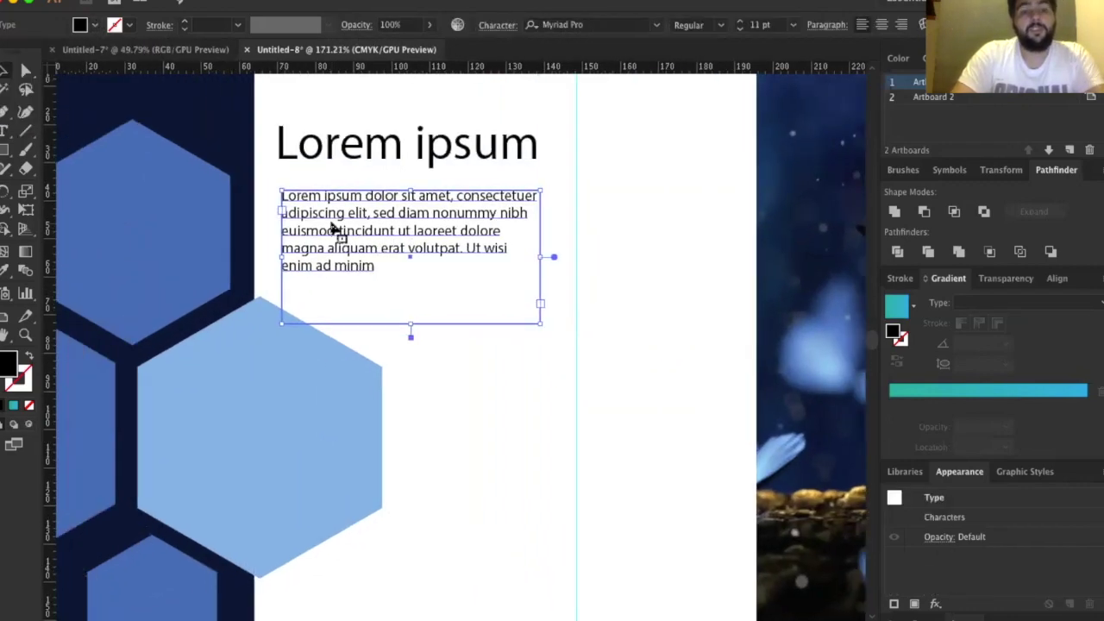
pyautogui.press('a')
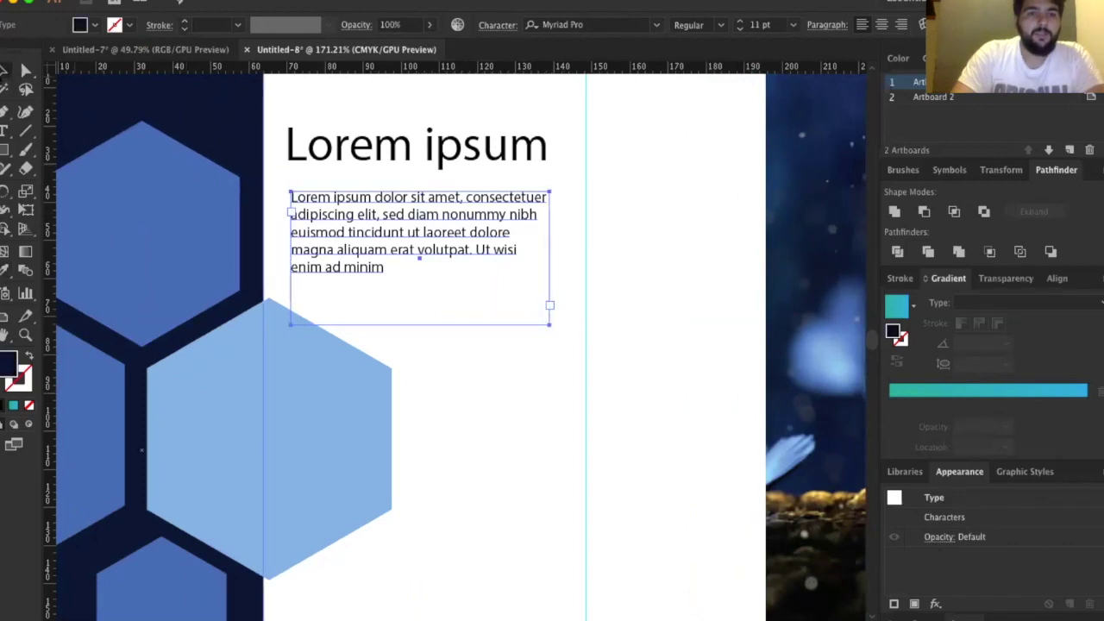
pyautogui.click(458, 353)
pyautogui.scroll(3, 458, 354)
pyautogui.scroll(3, 450, 342)
pyautogui.click(185, 143)
pyautogui.scroll(-5, 246, 338)
pyautogui.hscroll(3, 246, 338)
pyautogui.click(310, 284)
# - Set the Lorem ipsum heading's font to Montserrat SemiBold
pyautogui.click(301, 229)
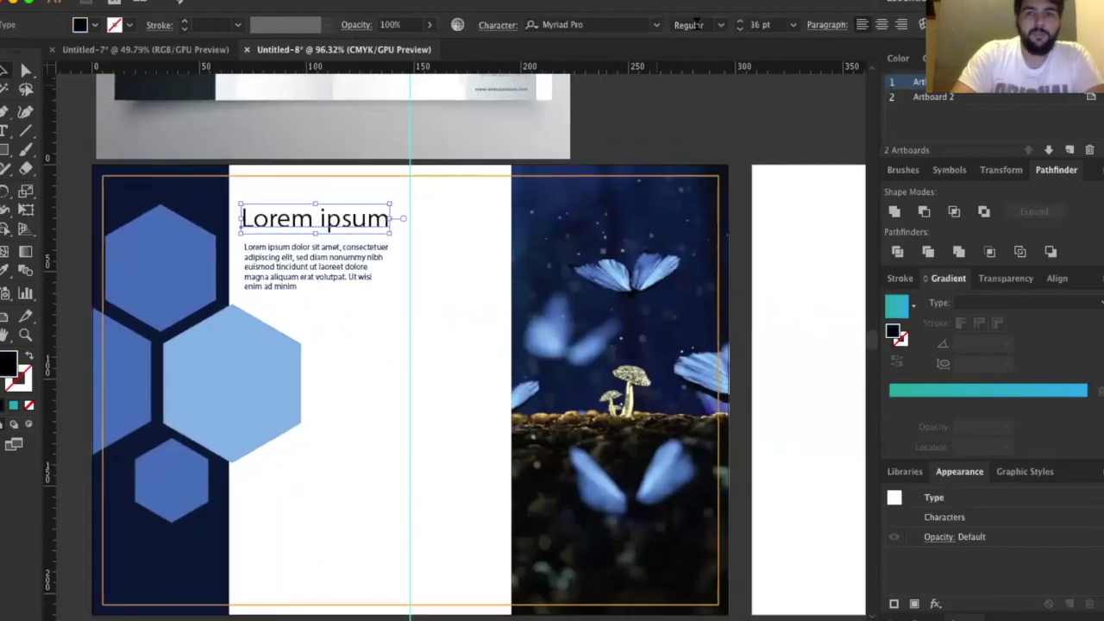
pyautogui.click(643, 27)
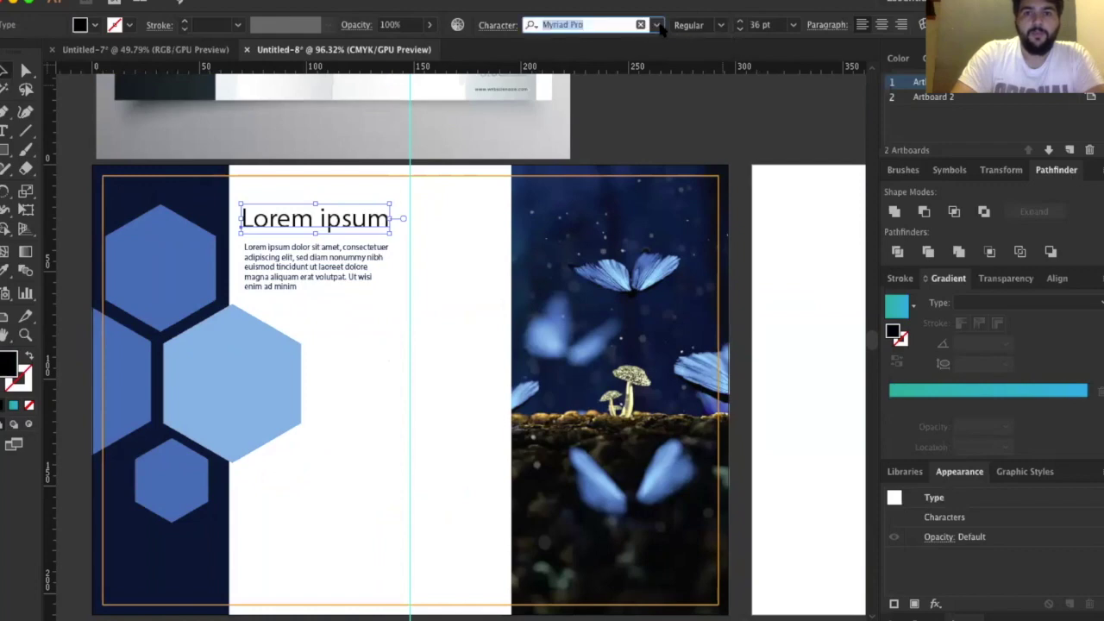
pyautogui.click(657, 24)
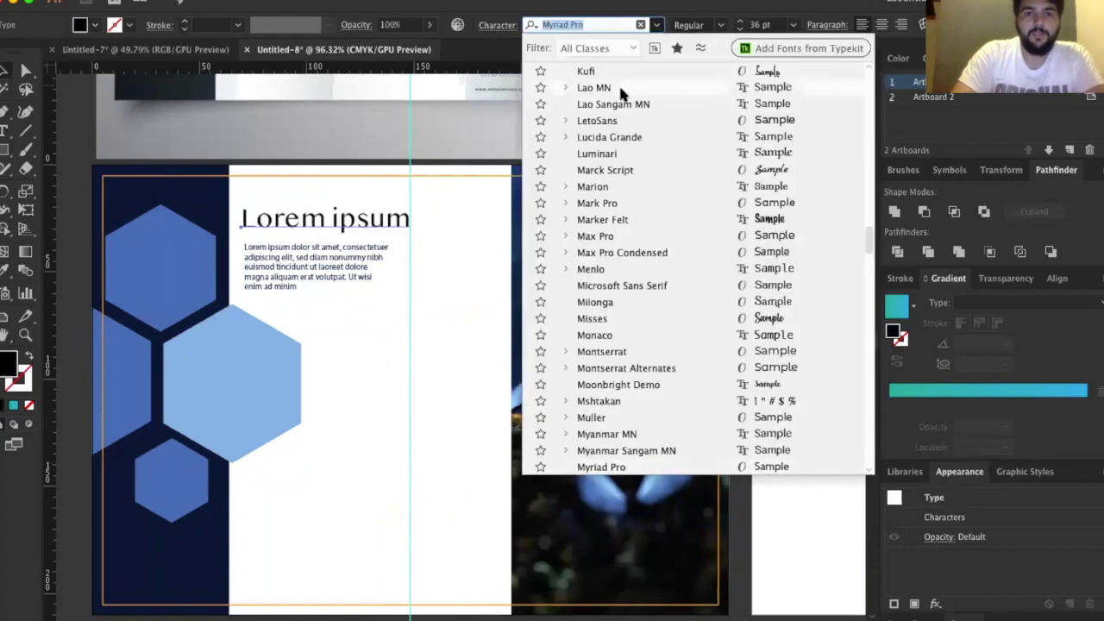
pyautogui.scroll(-5, 619, 91)
pyautogui.scroll(-2, 619, 91)
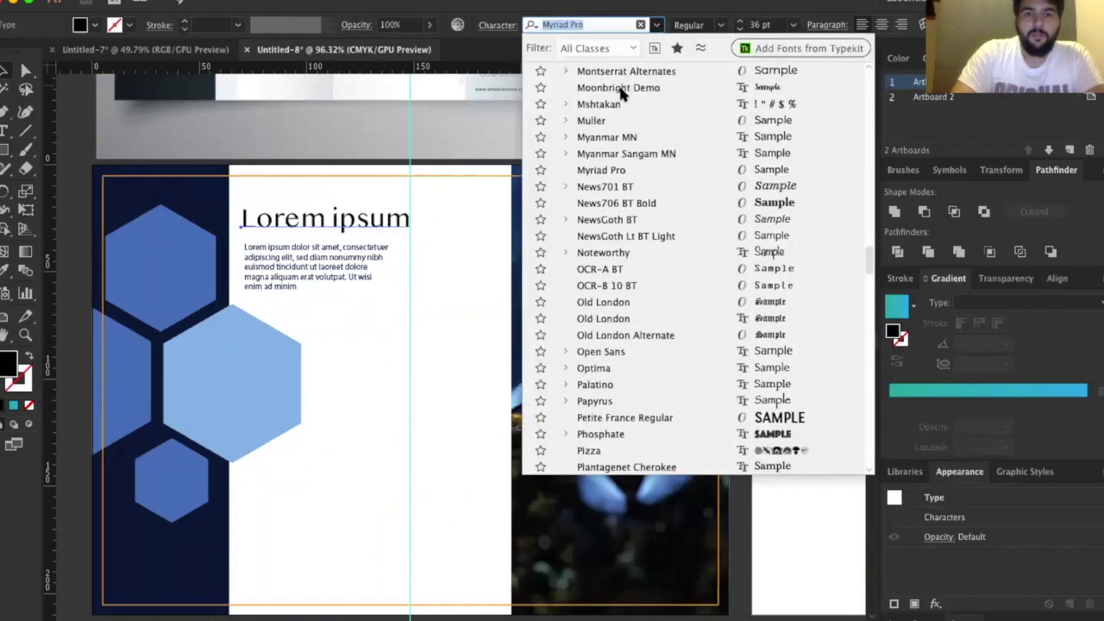
pyautogui.scroll(2, 621, 94)
pyautogui.click(626, 86)
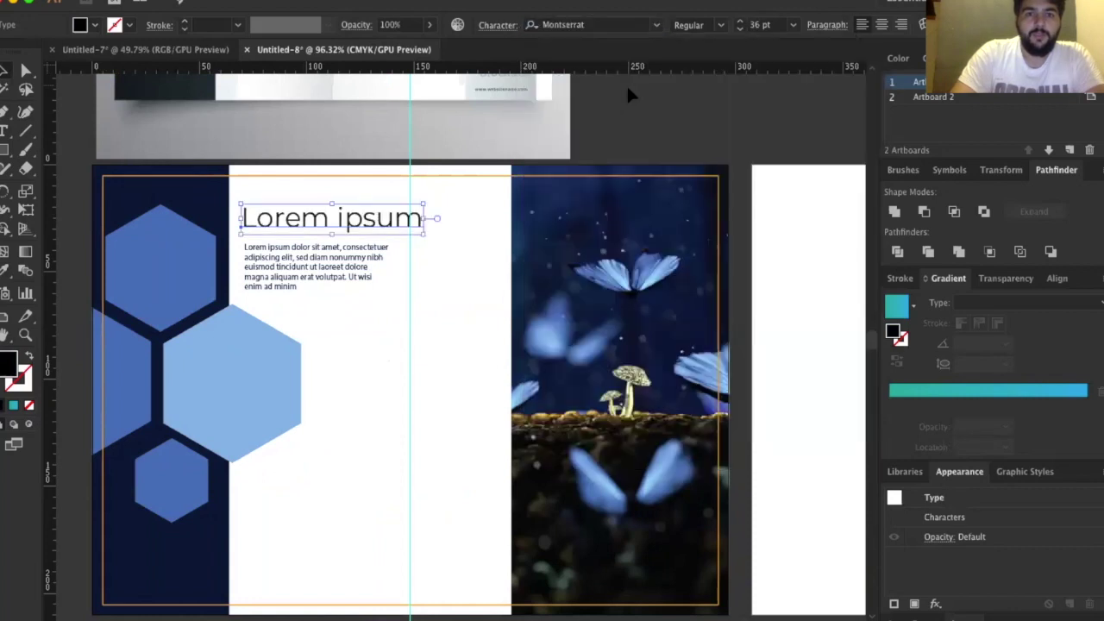
pyautogui.click(721, 25)
pyautogui.click(721, 127)
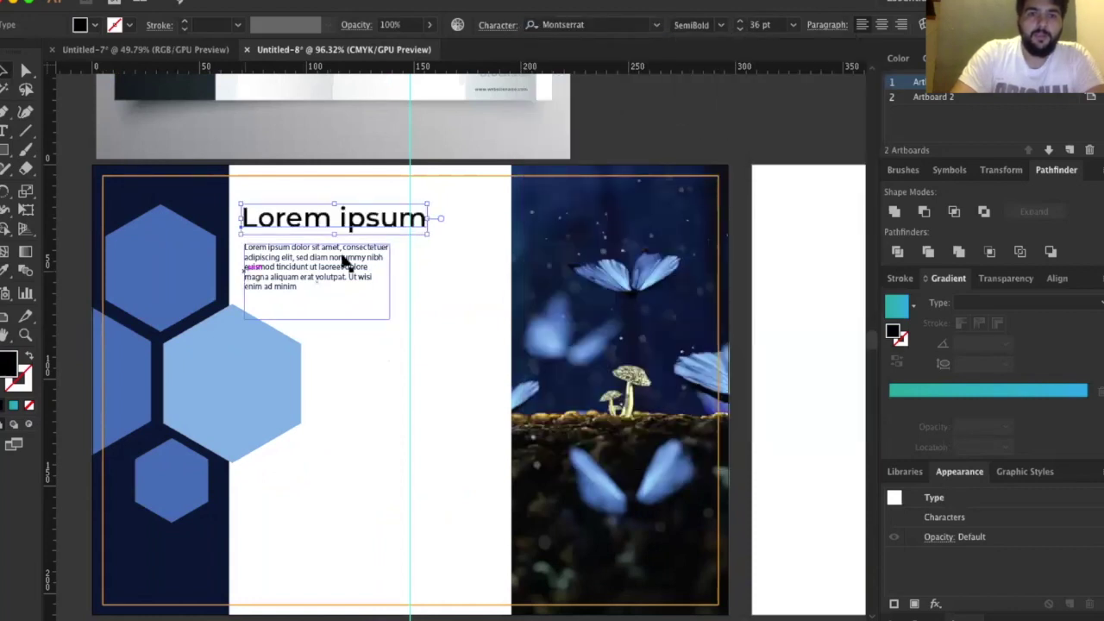
# - Scale the heading down to 24.92 pt and place it just above the body paragraph
pyautogui.moveTo(424, 233)
pyautogui.mouseDown()
pyautogui.moveTo(392, 254)
pyautogui.moveTo(372, 249)
pyautogui.moveTo(382, 224)
pyautogui.moveTo(343, 258)
pyautogui.mouseUp()
pyautogui.click(392, 254)
pyautogui.click(353, 236)
pyautogui.scroll(2, 342, 259)
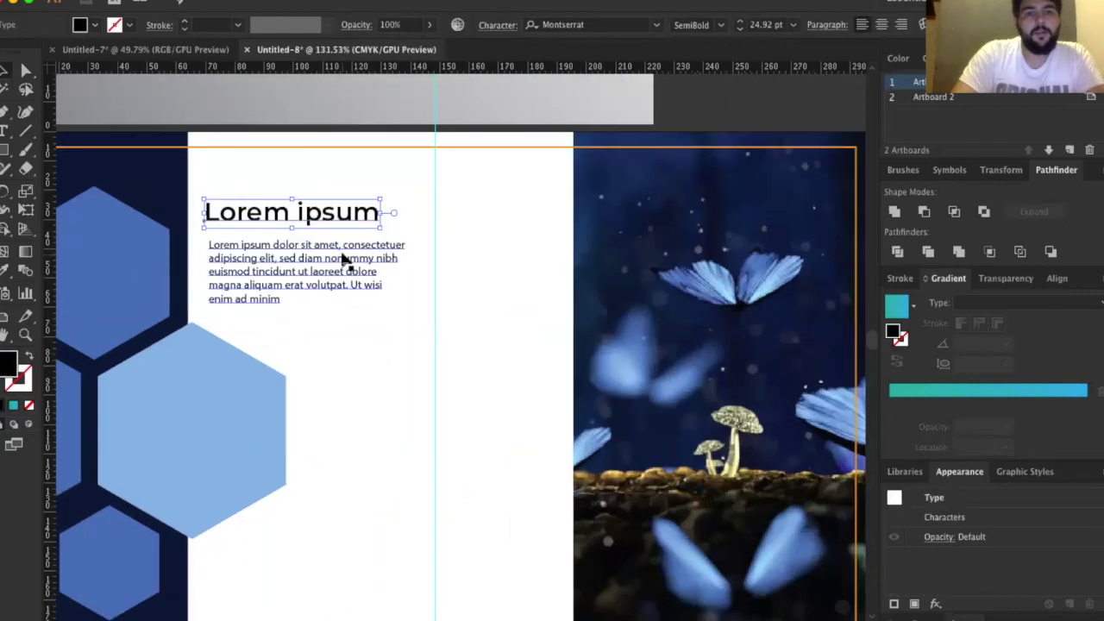
# - Set the body paragraph's font to Montserrat Regular
pyautogui.click(343, 257)
pyautogui.click(656, 25)
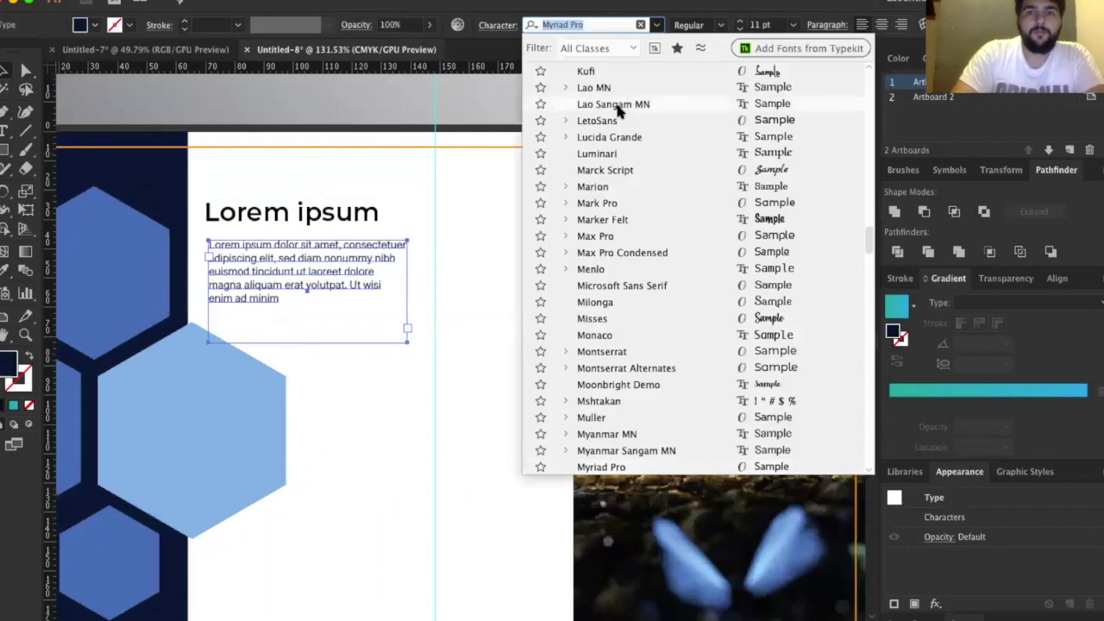
pyautogui.scroll(15, 615, 104)
pyautogui.click(638, 69)
pyautogui.click(707, 24)
pyautogui.click(717, 93)
# - Set the body paragraph to 10 pt and trim its text frame up to fit the text
pyautogui.click(402, 211)
pyautogui.click(362, 294)
pyautogui.scroll(2, 319, 319)
pyautogui.scroll(2, 317, 321)
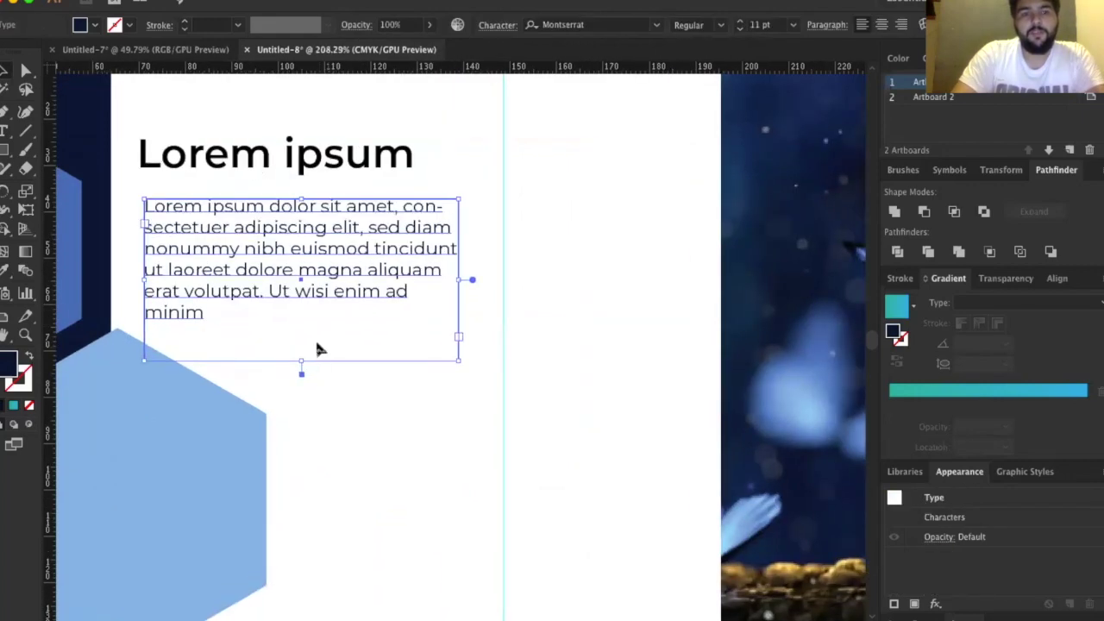
pyautogui.moveTo(304, 364); pyautogui.dragTo(303, 336)
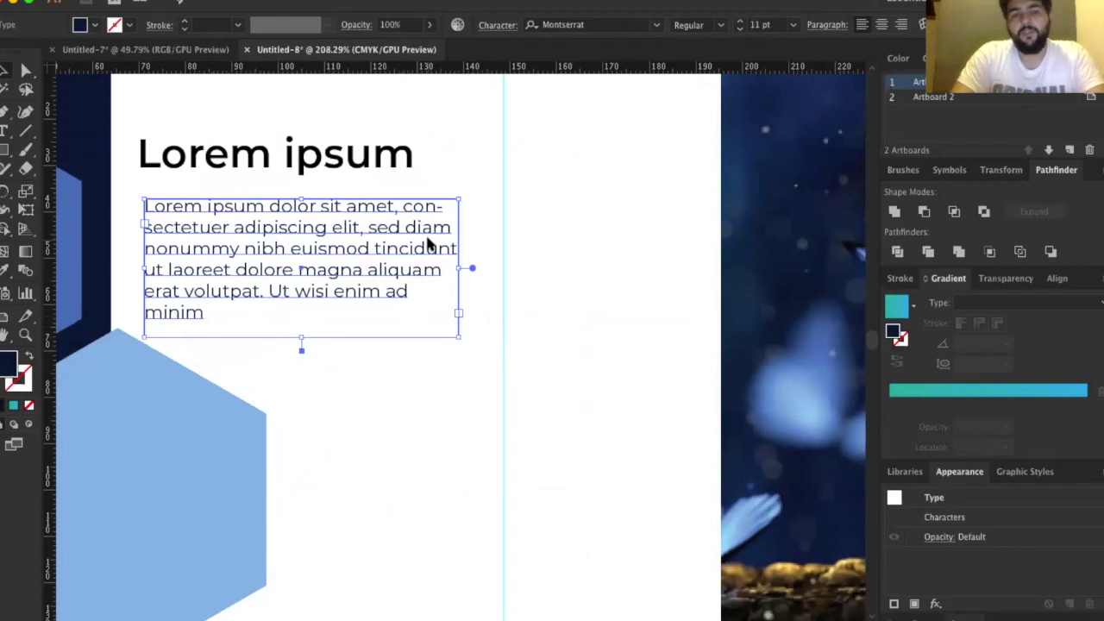
pyautogui.click(792, 26)
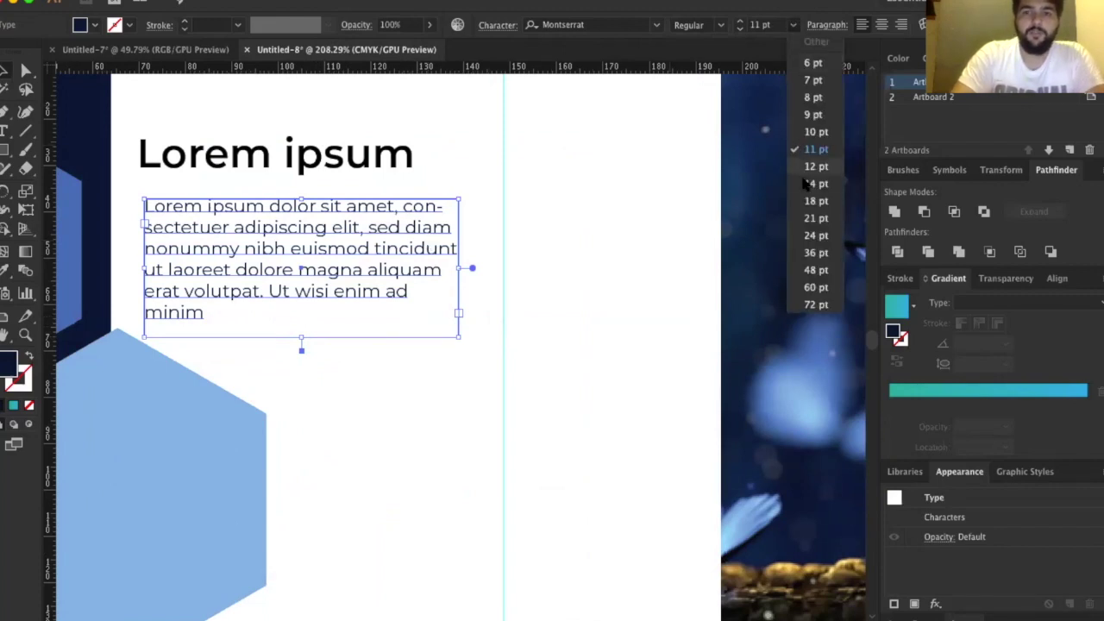
pyautogui.click(816, 132)
pyautogui.click(419, 284)
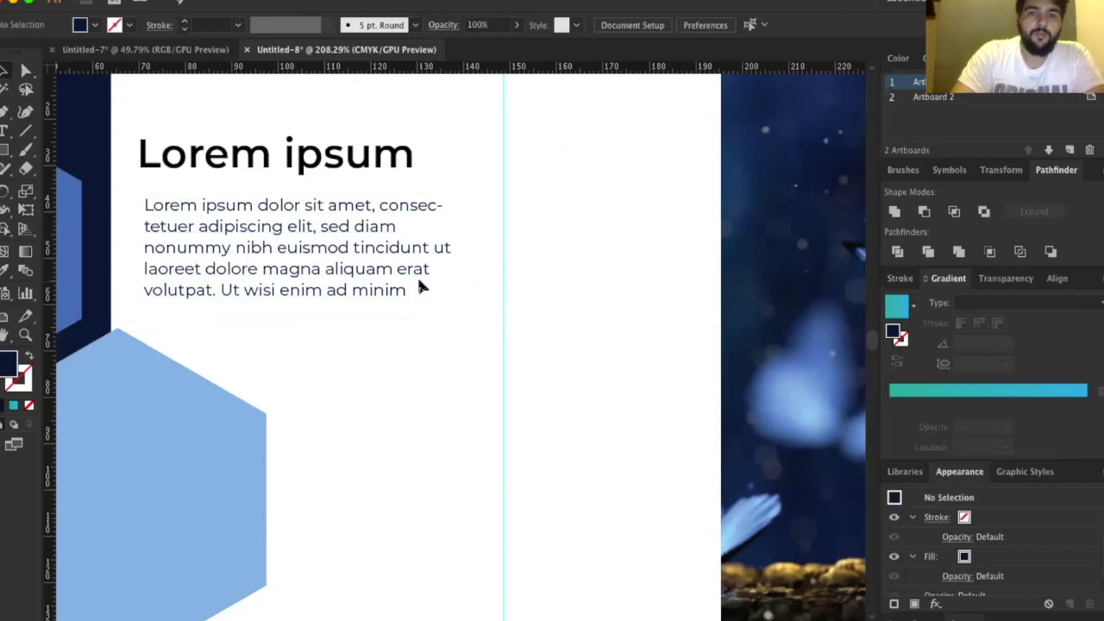
pyautogui.click(401, 207)
pyautogui.moveTo(301, 339); pyautogui.dragTo(329, 300)
# - Preview a lighter weight for the paragraph, then revert it to Montserrat Regular
pyautogui.click(720, 31)
pyautogui.click(690, 76)
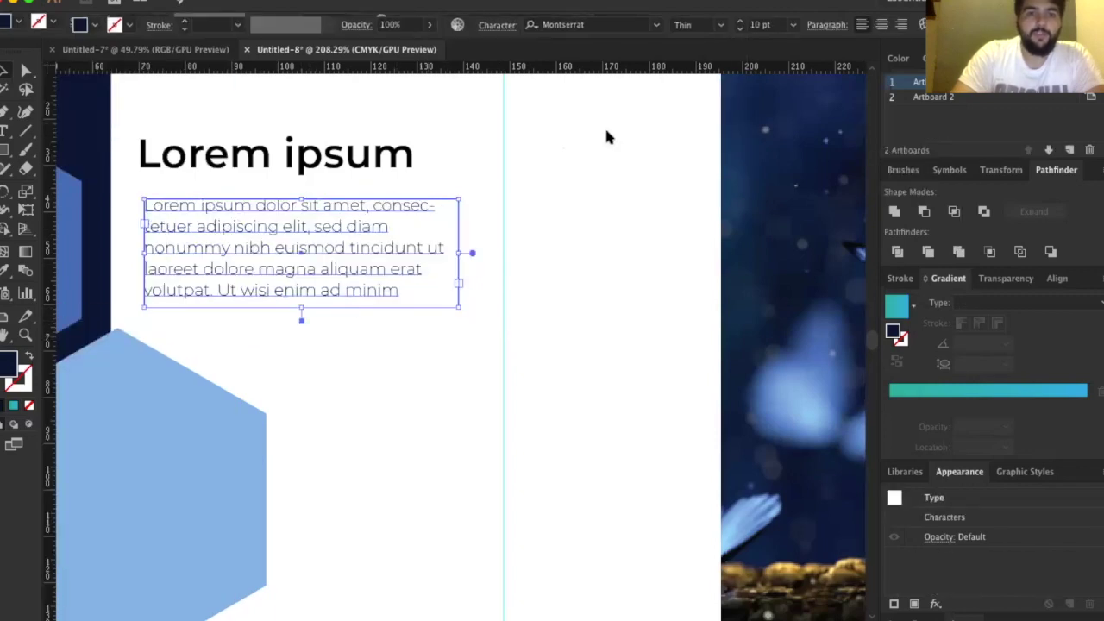
pyautogui.click(250, 338)
pyautogui.keyDown('alt'); pyautogui.scroll(3, 280, 231); pyautogui.keyUp('alt')
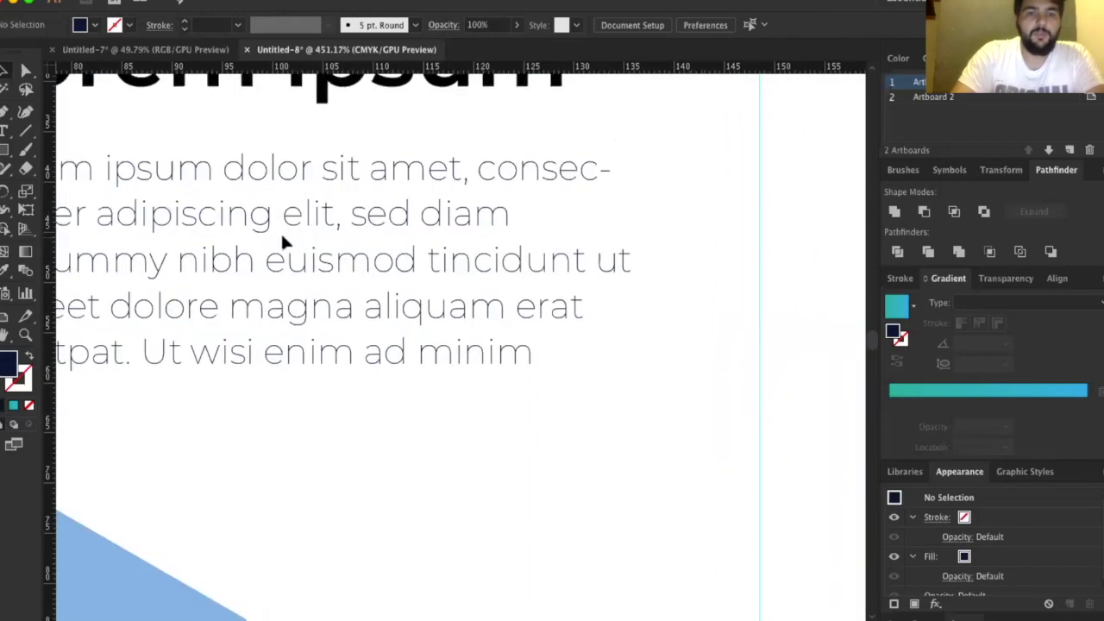
pyautogui.keyDown('alt'); pyautogui.scroll(2, 280, 231); pyautogui.keyUp('alt')
pyautogui.keyDown('alt'); pyautogui.scroll(-2, 284, 250); pyautogui.keyUp('alt')
pyautogui.keyDown('alt'); pyautogui.scroll(-2, 288, 274); pyautogui.keyUp('alt')
pyautogui.click(289, 275)
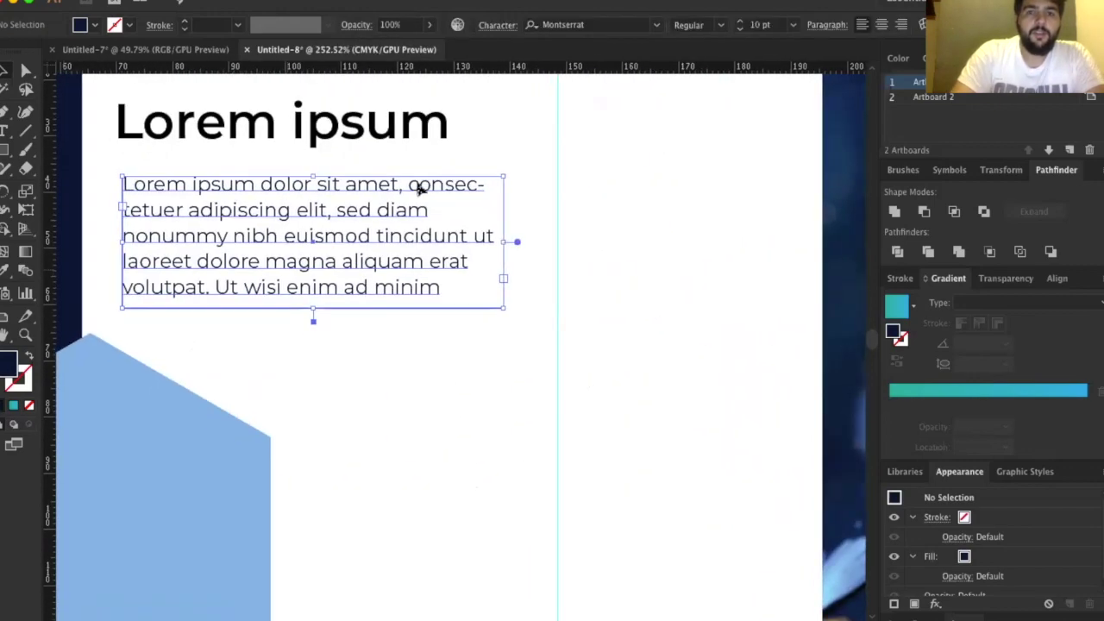
pyautogui.click(721, 24)
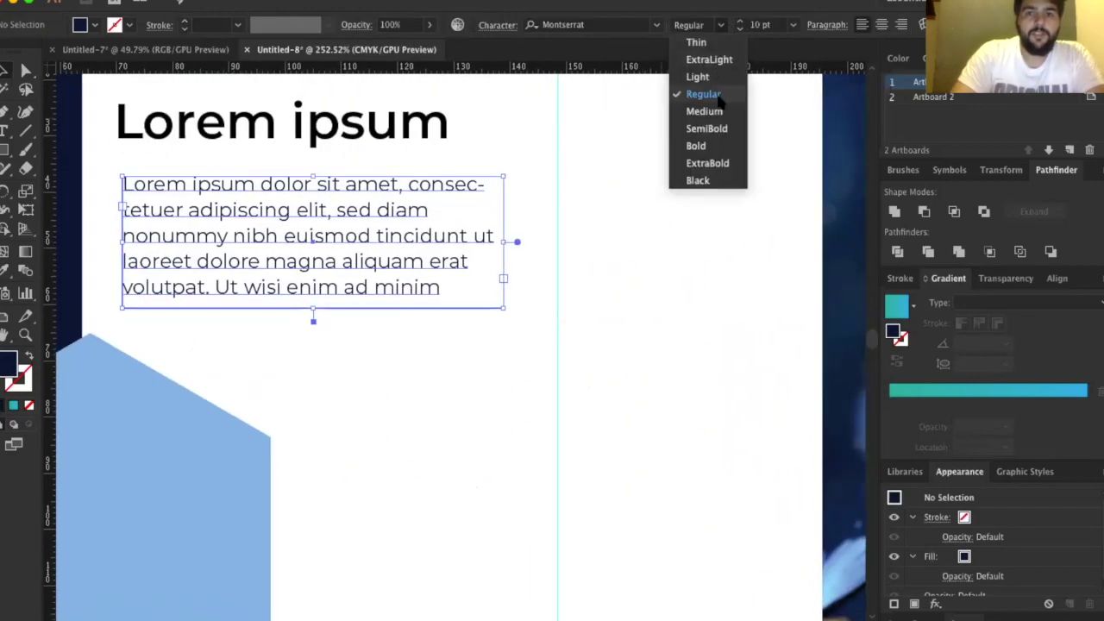
pyautogui.click(392, 396)
pyautogui.keyDown('alt'); pyautogui.scroll(-1, 393, 397); pyautogui.keyUp('alt')
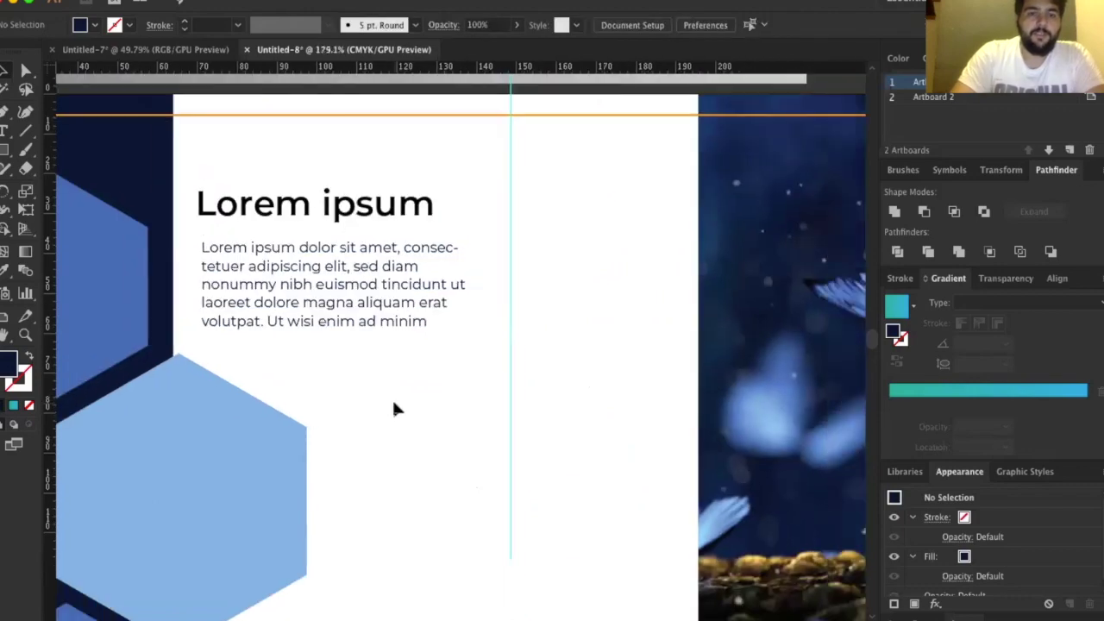
pyautogui.keyDown('alt'); pyautogui.scroll(-1, 392, 396); pyautogui.keyUp('alt')
pyautogui.keyDown('alt'); pyautogui.scroll(-1, 392, 396); pyautogui.keyUp('alt')
pyautogui.keyDown('alt'); pyautogui.scroll(-1, 394, 407); pyautogui.keyUp('alt')
pyautogui.keyDown('alt'); pyautogui.scroll(1, 394, 407); pyautogui.keyUp('alt')
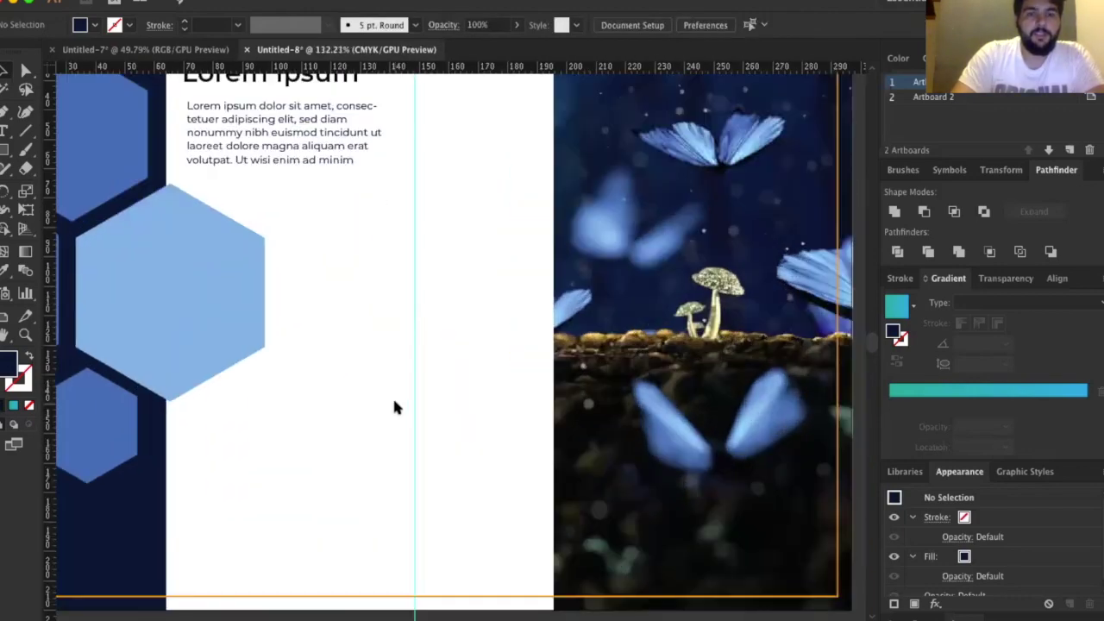
pyautogui.keyDown('alt'); pyautogui.scroll(1, 394, 408); pyautogui.keyUp('alt')
pyautogui.click(301, 113)
# - Colour the Lorem ipsum heading with the top hexagon's blue using the Eyedropper
pyautogui.press('i')
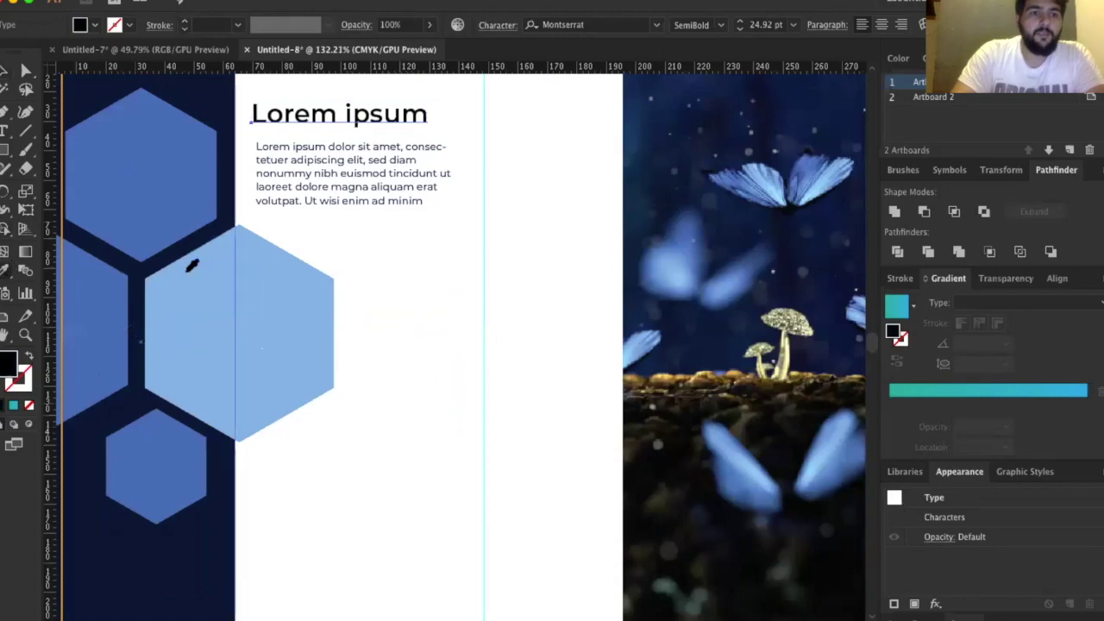
pyautogui.click(206, 182)
pyautogui.press('v')
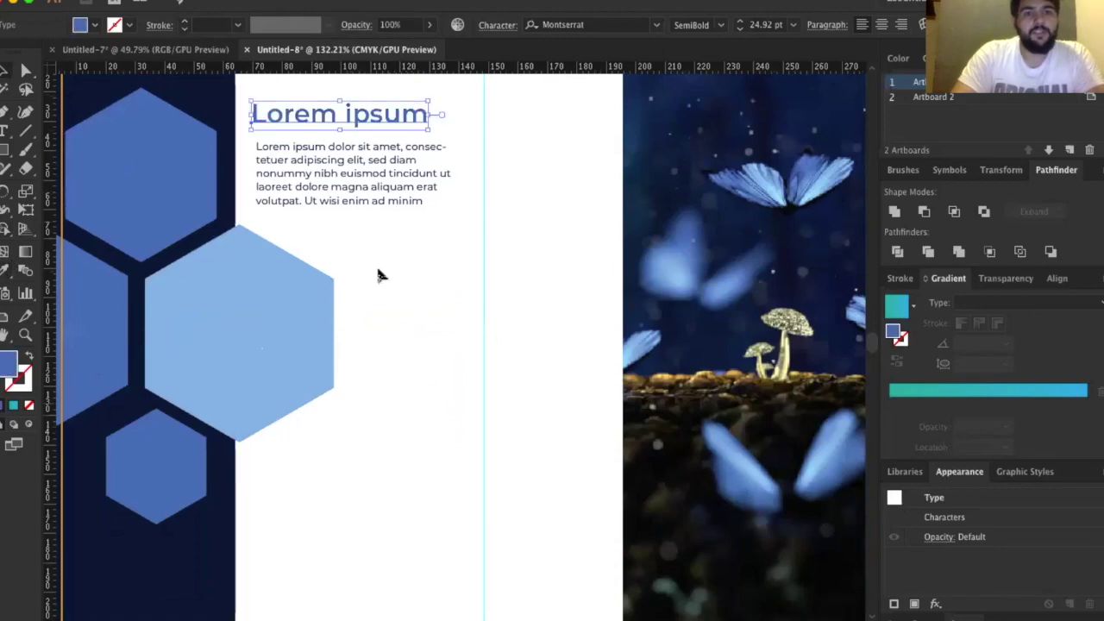
# - Add two stacked copies of the body paragraph lower in the white panel
pyautogui.keyDown('alt'); pyautogui.scroll(-2, 378, 272); pyautogui.keyUp('alt')
pyautogui.moveTo(357, 163)
pyautogui.mouseDown()
pyautogui.moveTo(354, 358)
pyautogui.moveTo(365, 359)
pyautogui.mouseUp()
pyautogui.click(388, 308)
pyautogui.click(372, 356)
pyautogui.press('Delete')
pyautogui.moveTo(356, 402); pyautogui.dragTo(357, 447)
pyautogui.click(378, 316)
pyautogui.hscroll(2, 378, 316)
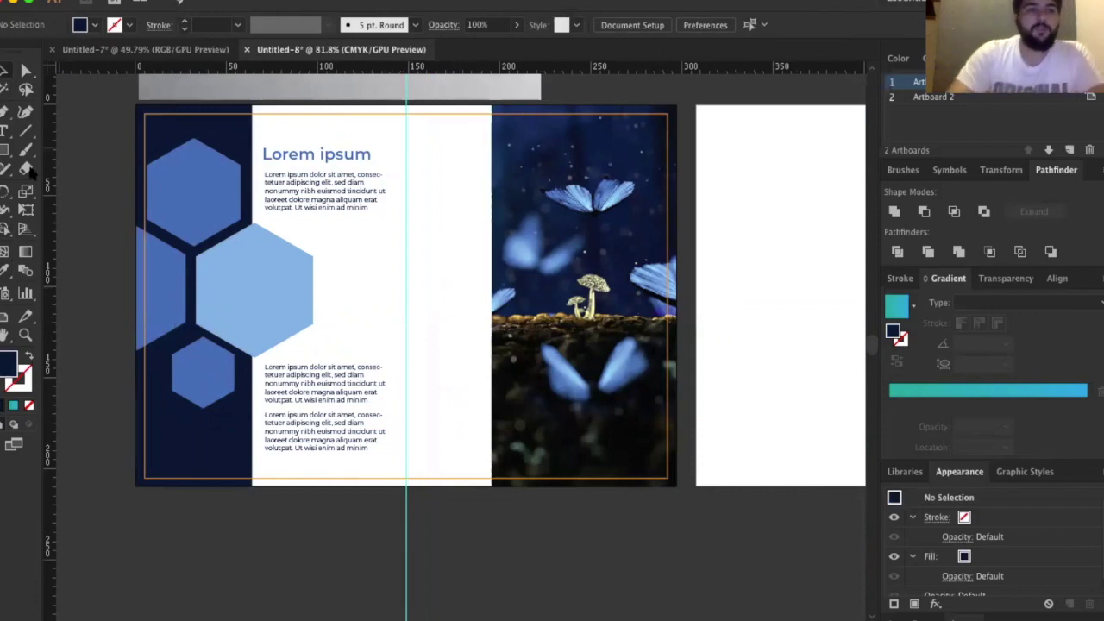
# - Draw a tall, narrow area-type column filled with placeholder text in the middle panel
pyautogui.click(6, 131)
pyautogui.moveTo(419, 139); pyautogui.dragTo(478, 452)
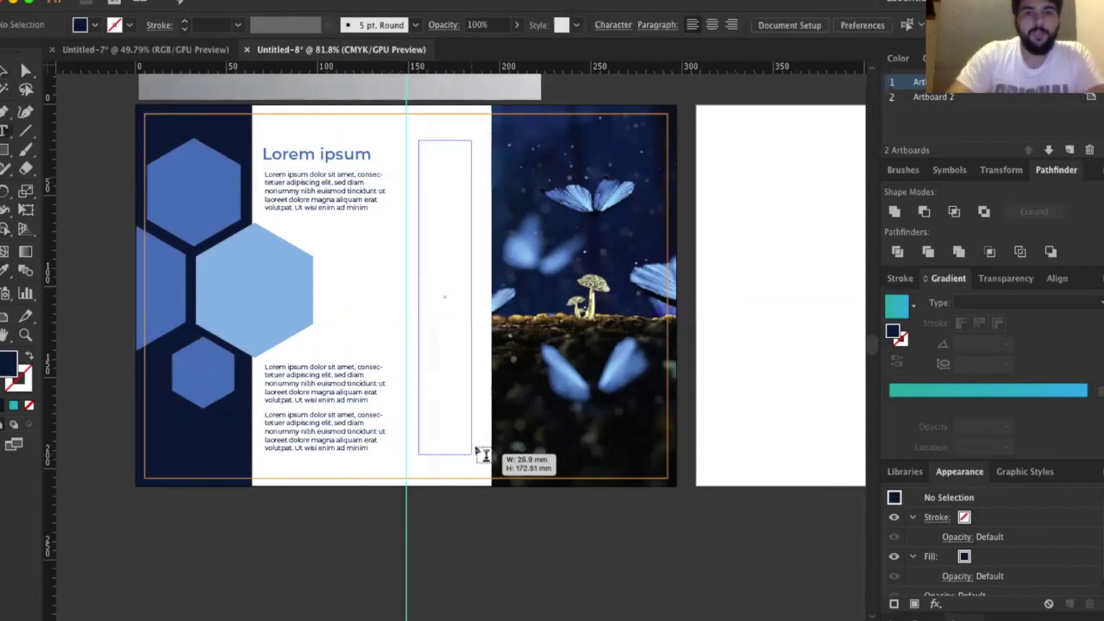
pyautogui.press('Escape')
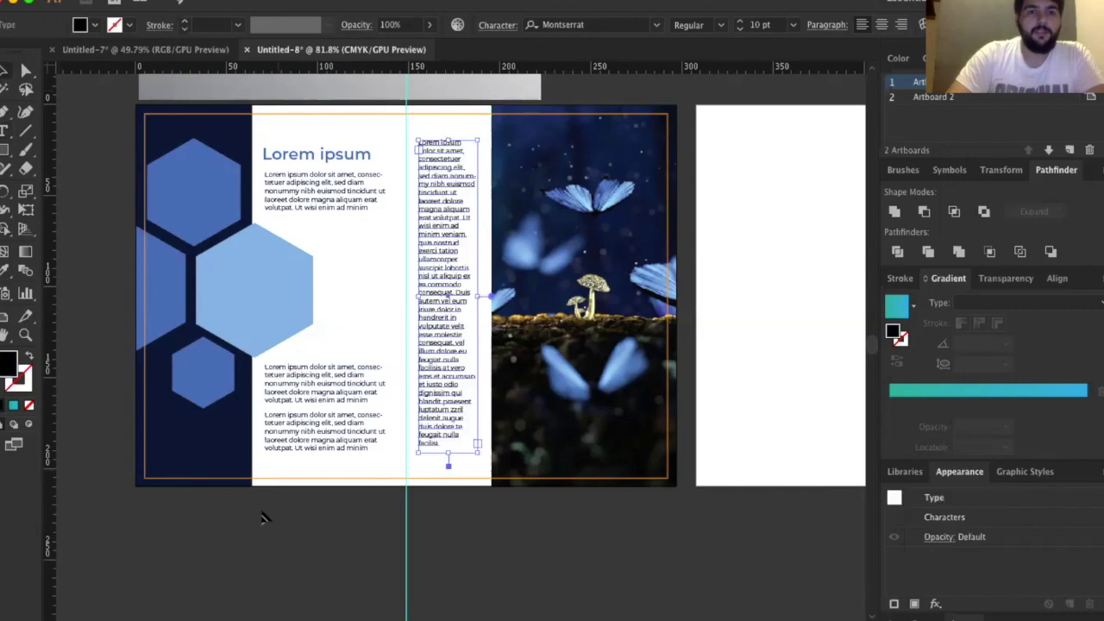
pyautogui.click(286, 508)
# - Copy a lower paragraph onto the large pale hexagon
pyautogui.scroll(2, 431, 493)
pyautogui.scroll(2, 431, 494)
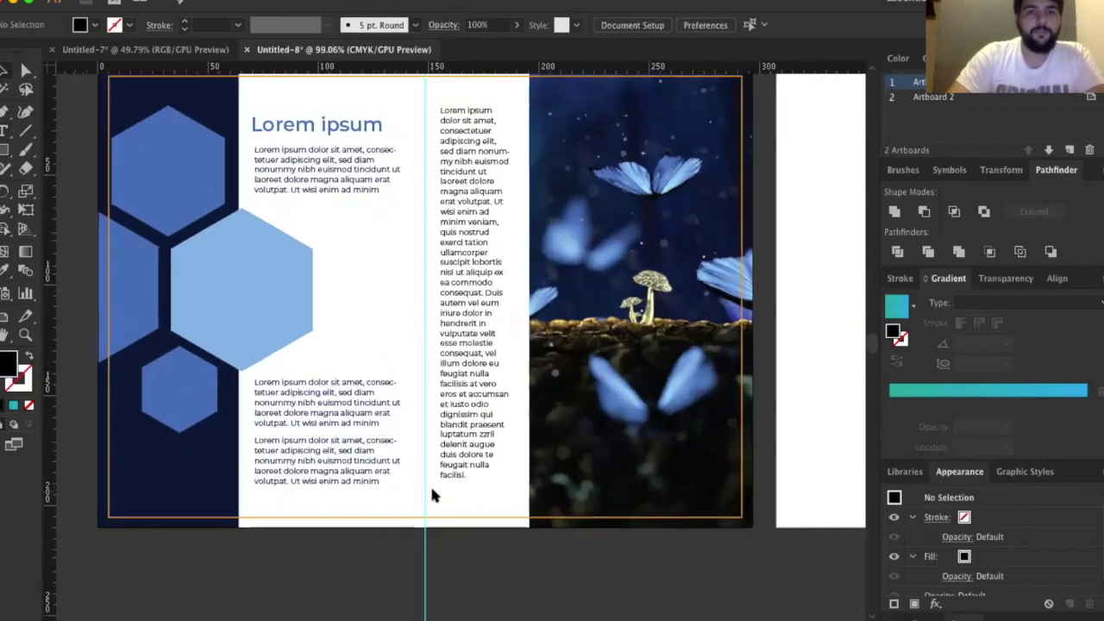
pyautogui.moveTo(316, 399); pyautogui.dragTo(243, 291)
# - Fit the paragraph on the light-blue hexagon, centre-align its text, and centre it on the hexagon
pyautogui.moveTo(294, 318)
pyautogui.mouseDown()
pyautogui.moveTo(315, 318)
pyautogui.moveTo(296, 313)
pyautogui.moveTo(272, 281)
pyautogui.mouseUp()
pyautogui.moveTo(256, 320); pyautogui.dragTo(256, 359)
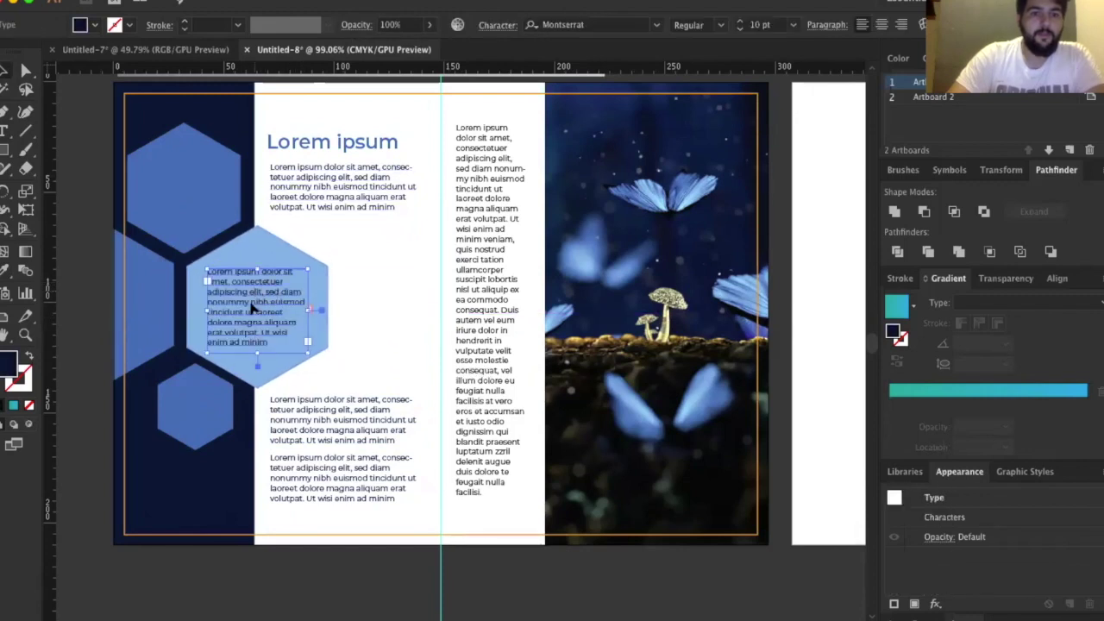
pyautogui.moveTo(253, 307); pyautogui.dragTo(259, 361)
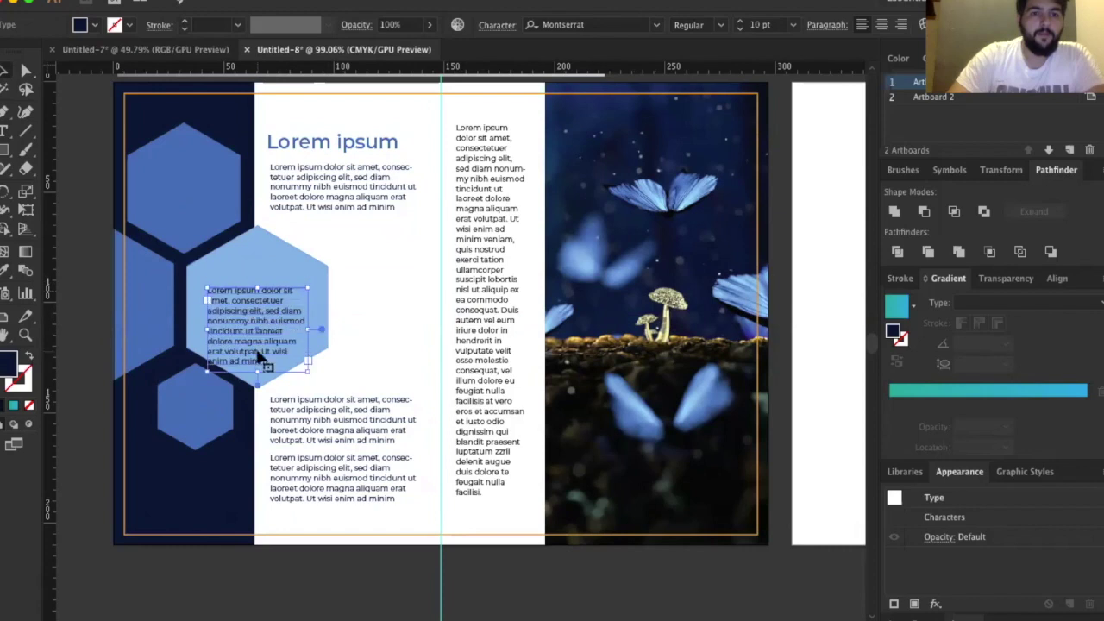
pyautogui.click(881, 24)
pyautogui.moveTo(278, 316); pyautogui.dragTo(278, 301)
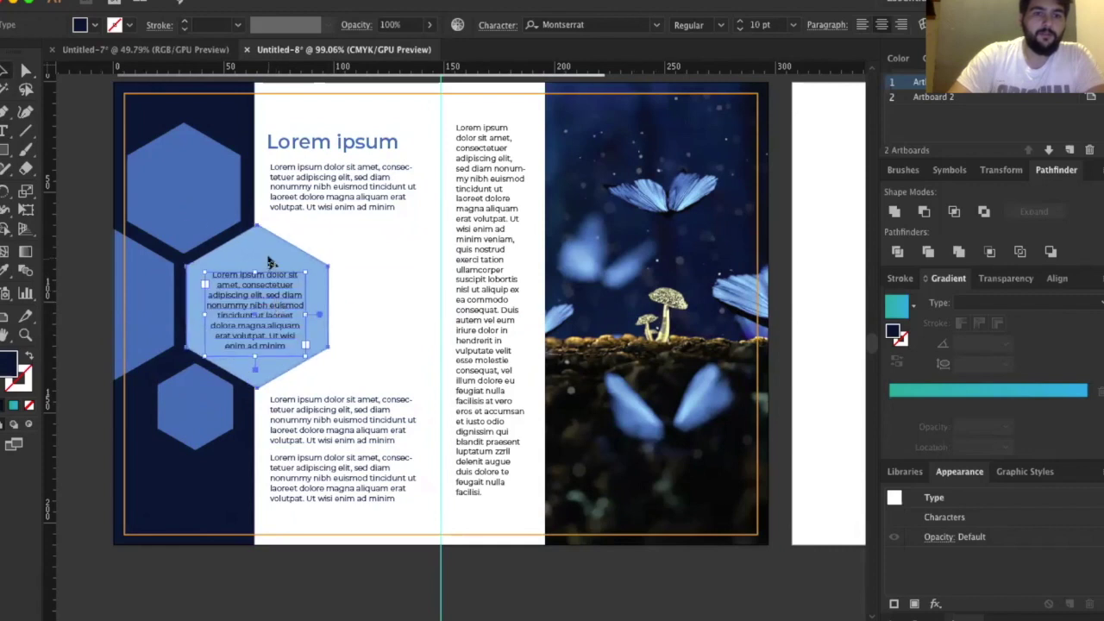
pyautogui.keyDown('shift'); pyautogui.click(270, 261); pyautogui.keyUp('shift')
pyautogui.click(1057, 277)
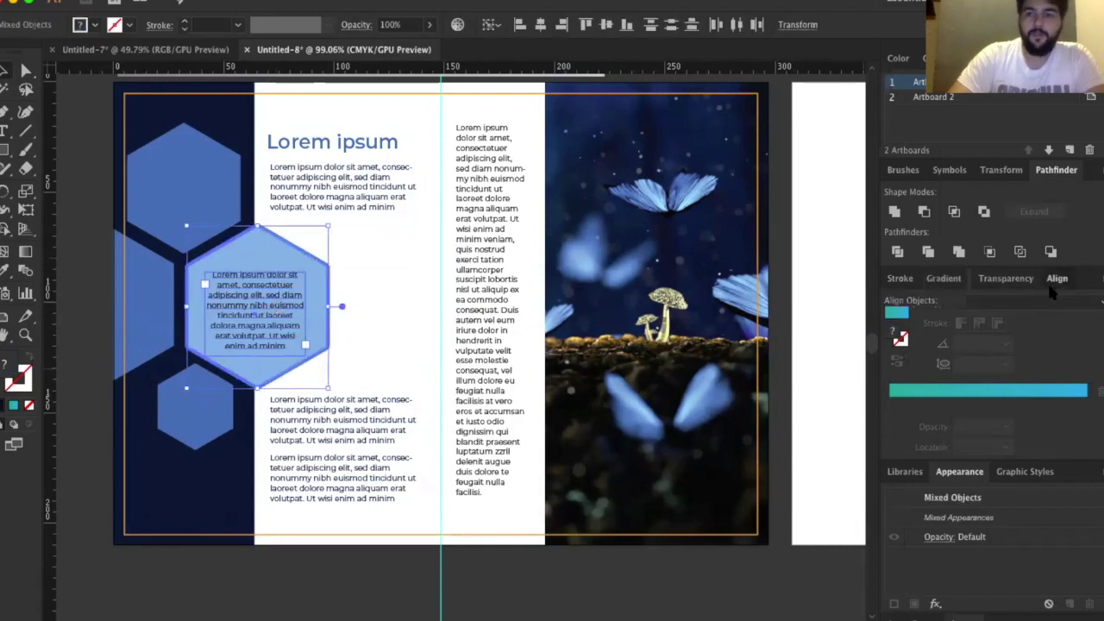
pyautogui.click(922, 320)
pyautogui.click(313, 580)
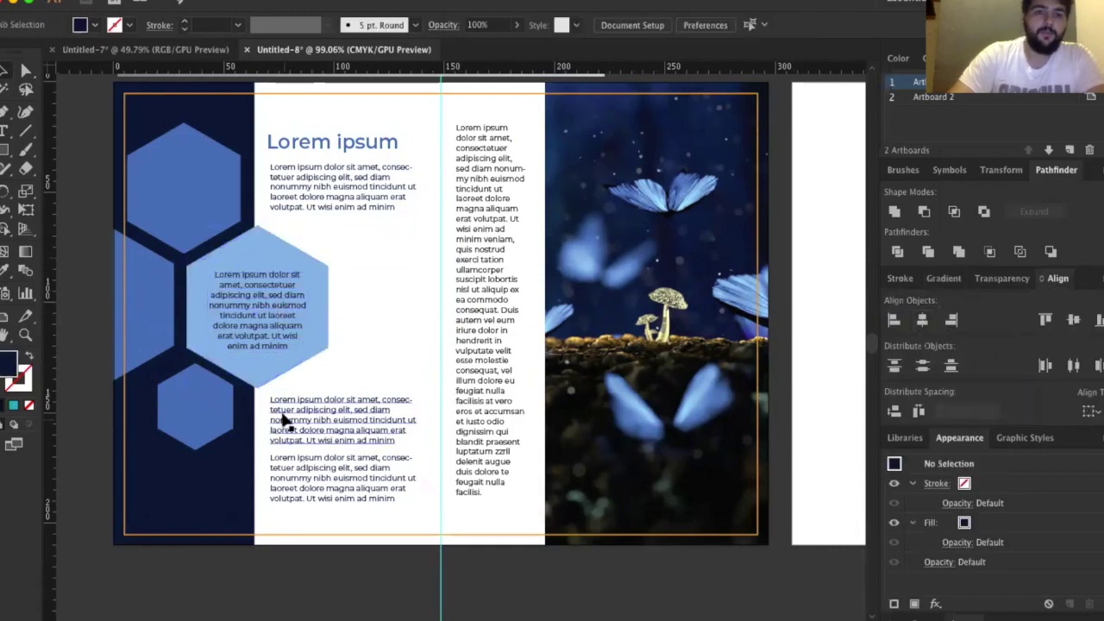
pyautogui.click(283, 313)
pyautogui.click(95, 25)
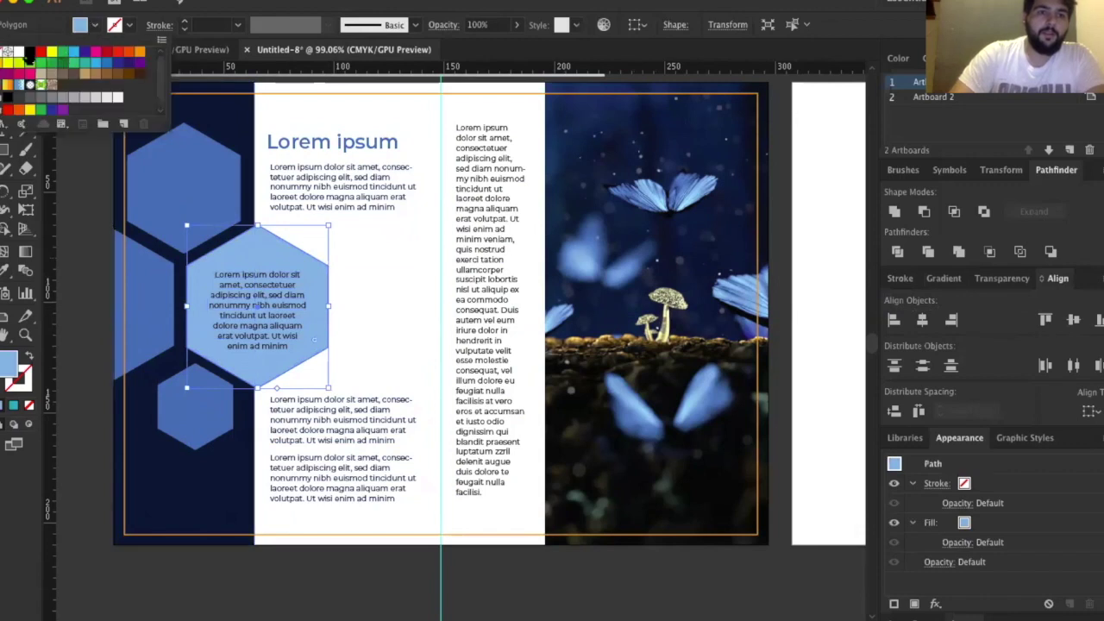
pyautogui.click(19, 54)
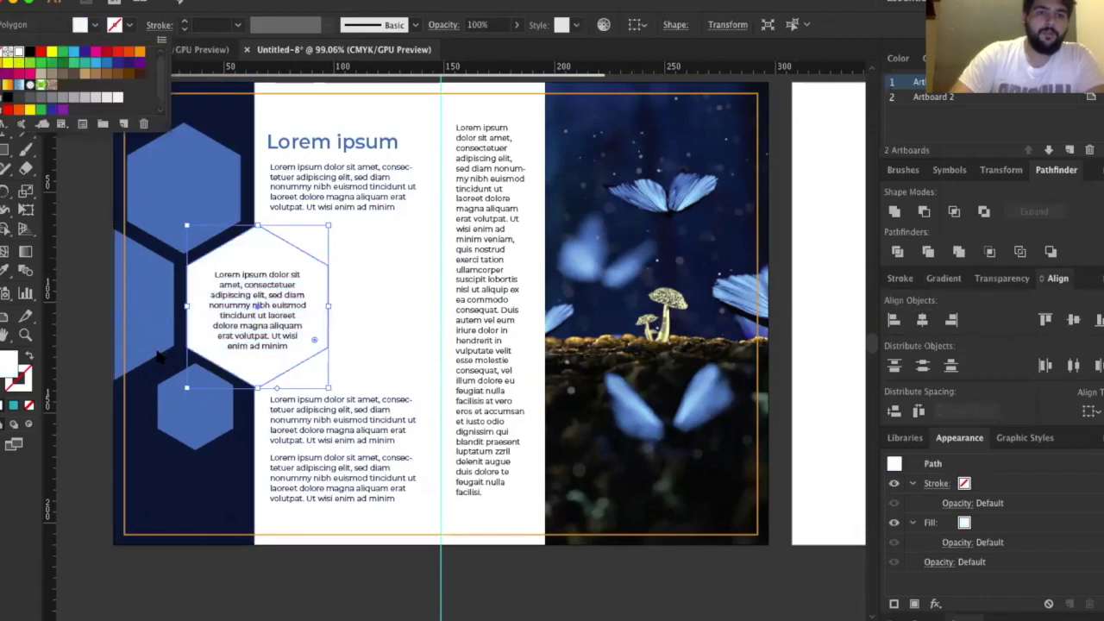
pyautogui.click(351, 274)
pyautogui.click(283, 282)
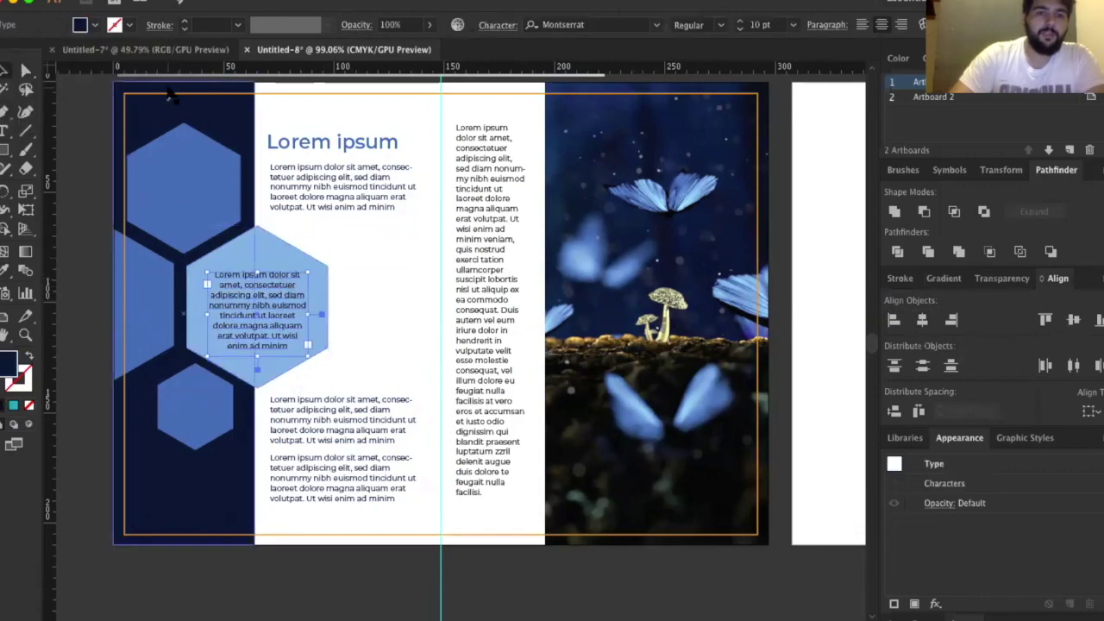
pyautogui.click(93, 28)
pyautogui.click(19, 54)
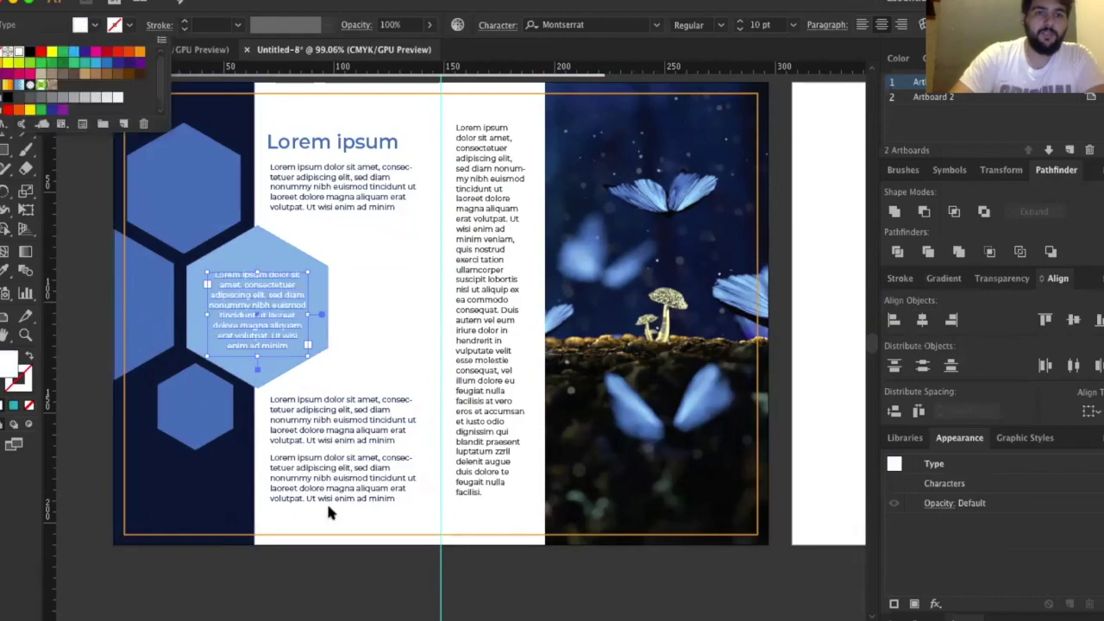
pyautogui.click(320, 586)
pyautogui.scroll(3, 308, 308)
pyautogui.scroll(2, 302, 299)
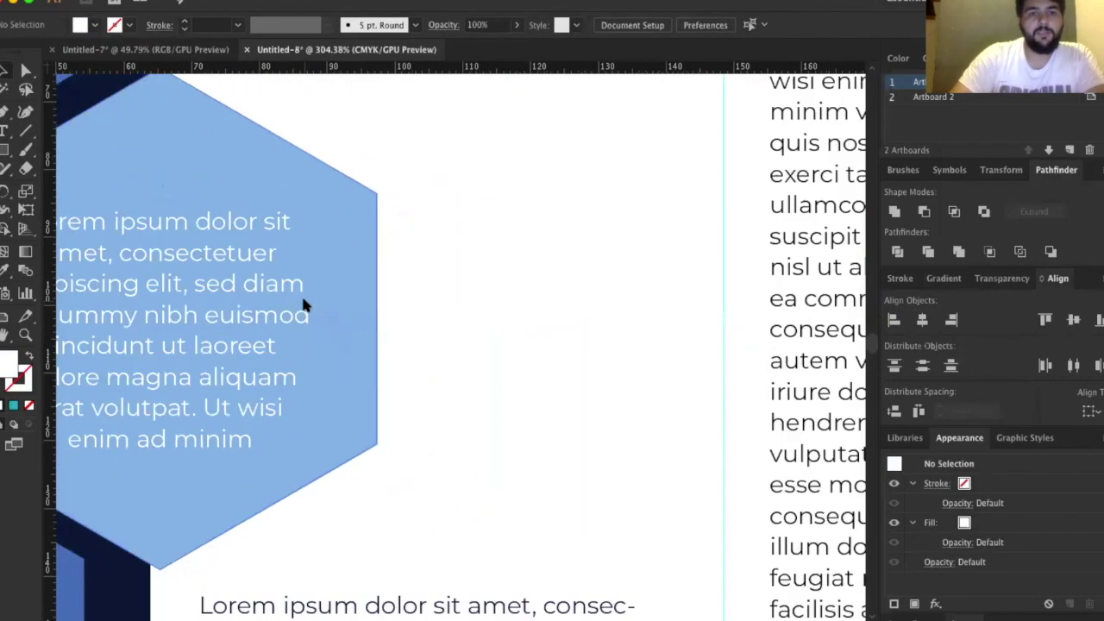
pyautogui.scroll(-5, 303, 298)
pyautogui.scroll(-2, 302, 299)
pyautogui.scroll(6, 303, 299)
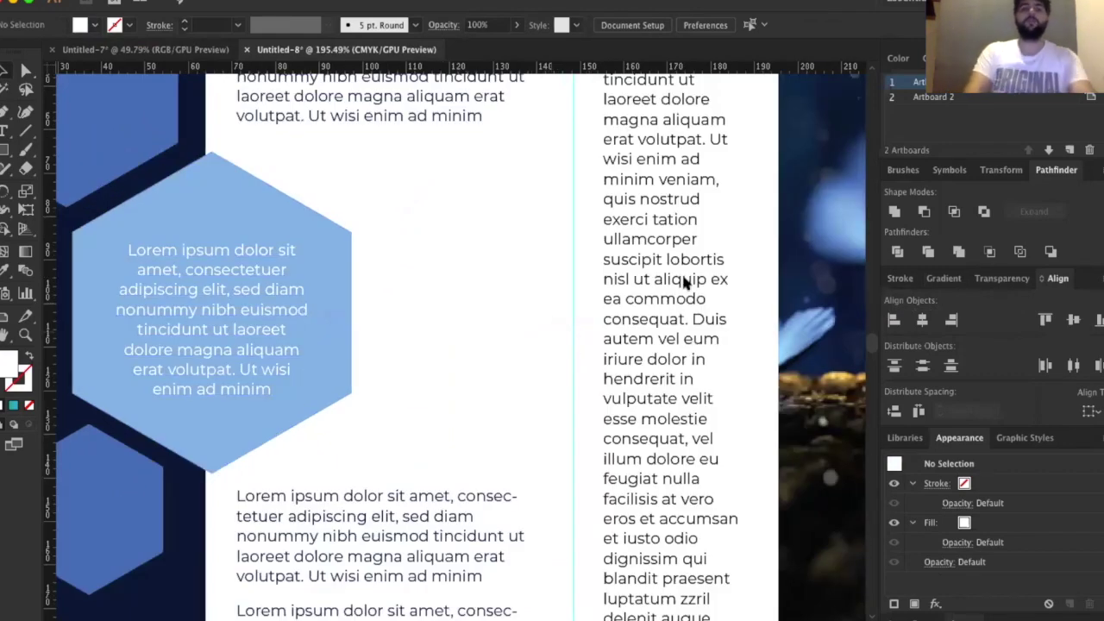
pyautogui.click(223, 247)
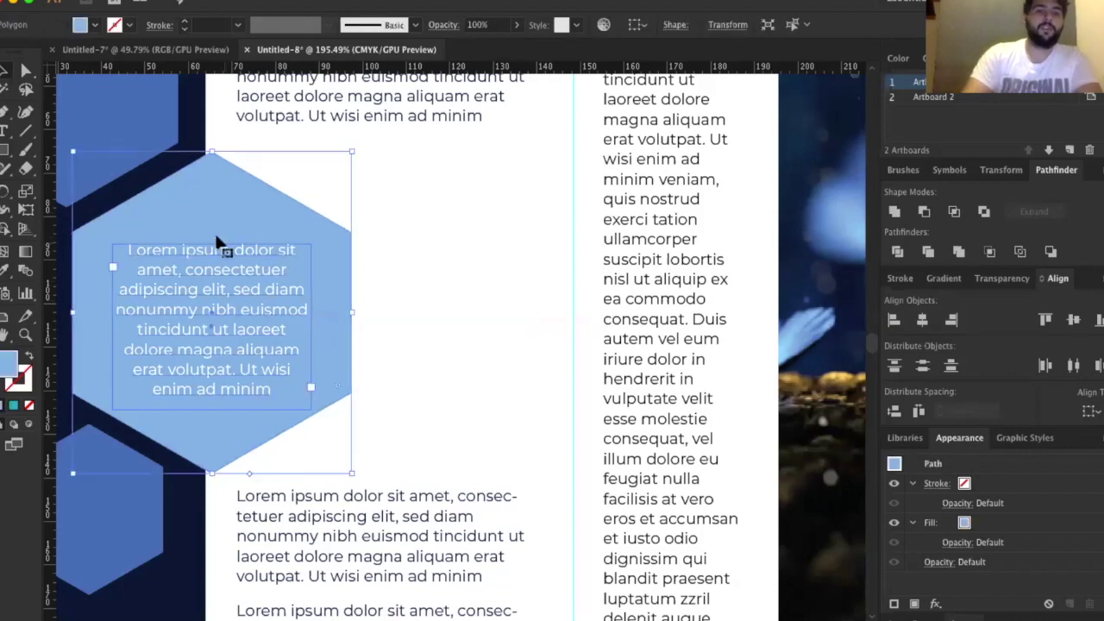
pyautogui.click(217, 243)
pyautogui.click(82, 25)
pyautogui.click(29, 53)
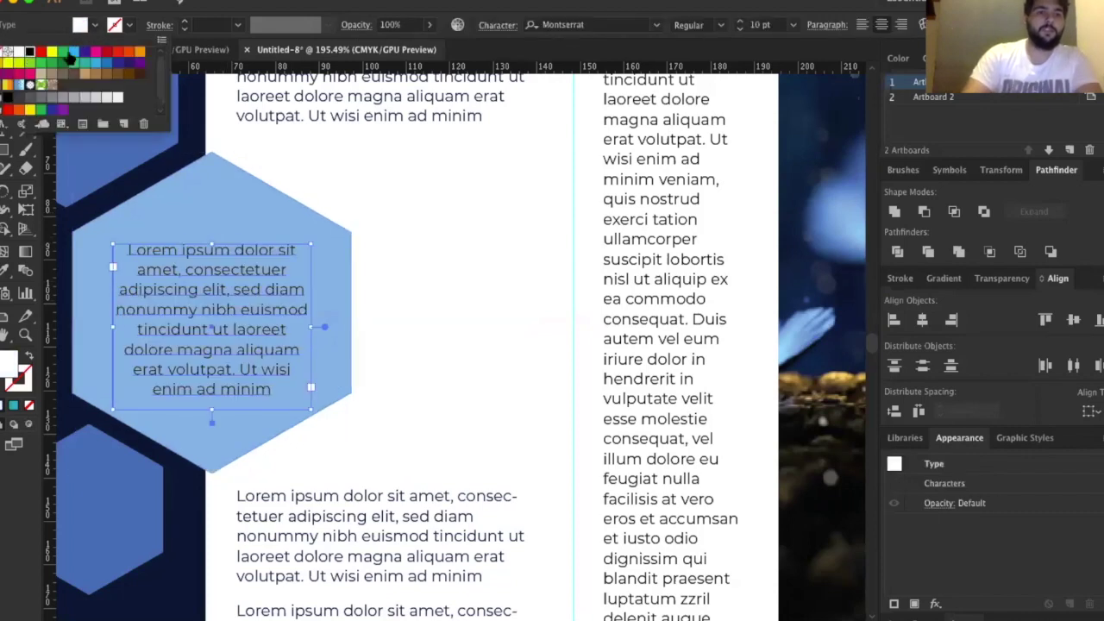
pyautogui.click(424, 255)
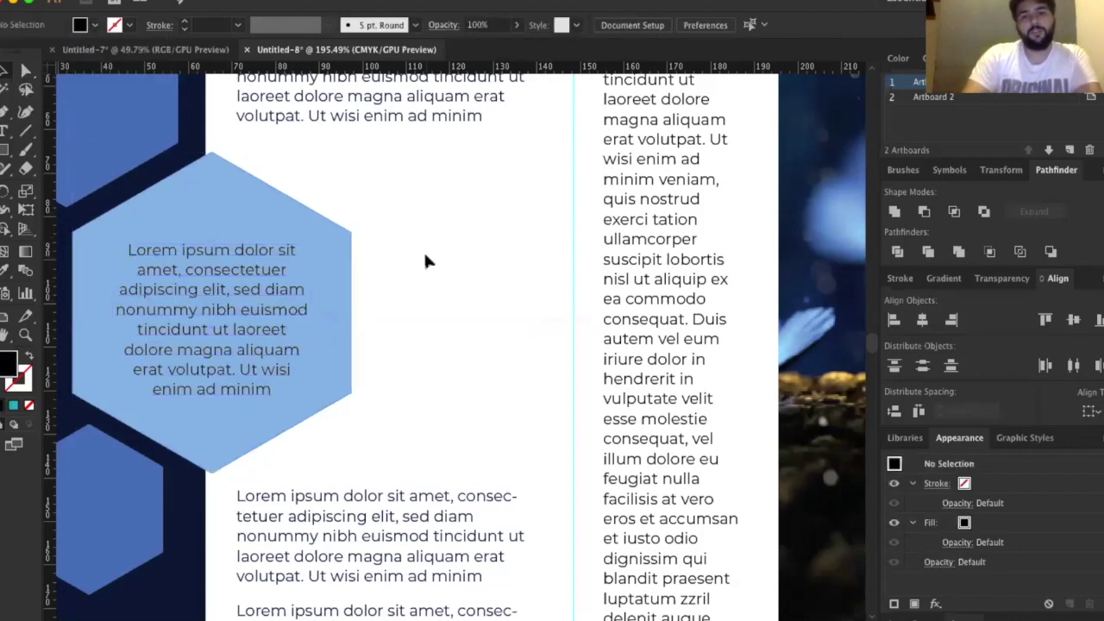
pyautogui.hotkey('ctrl', 'z')
# - Deselect the hexagon text and scroll around to review the brochure spread
pyautogui.scroll(-2, 345, 246)
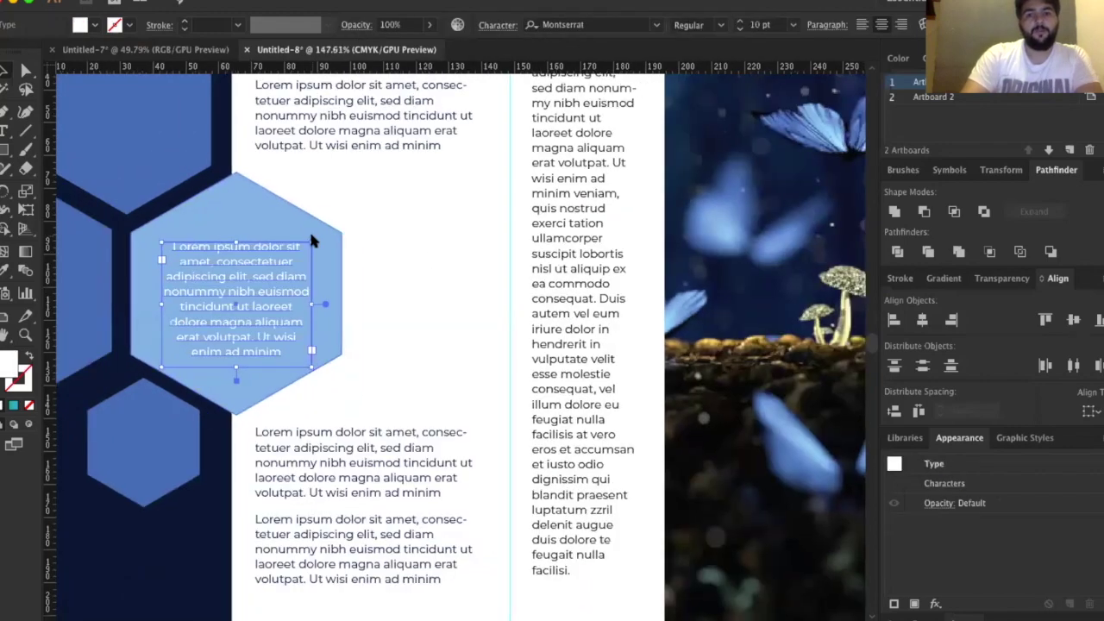
pyautogui.scroll(-5, 313, 240)
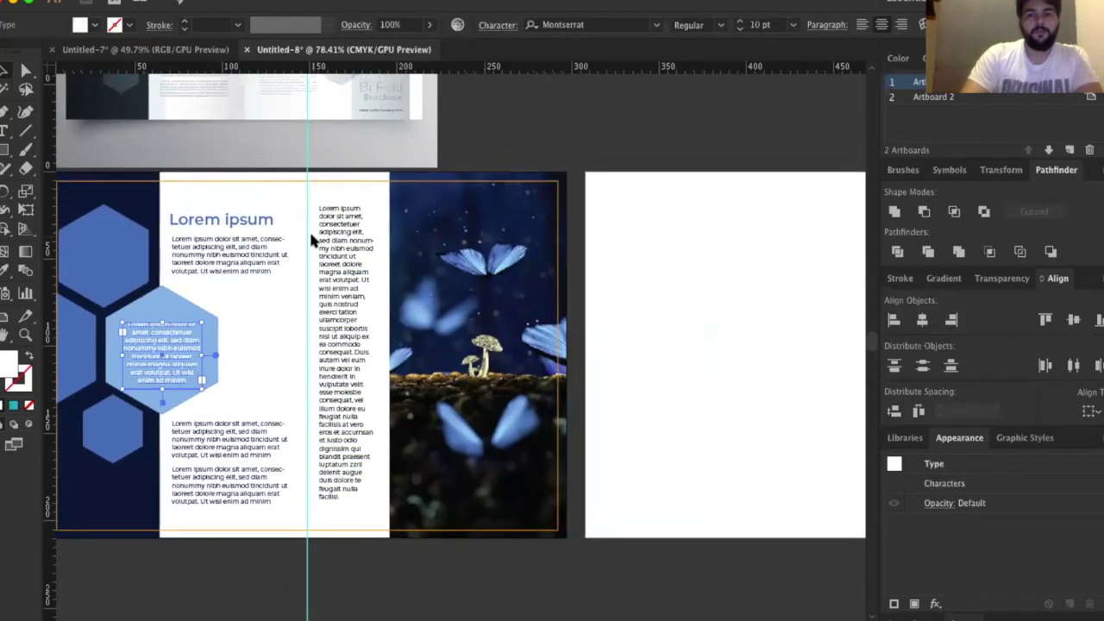
pyautogui.scroll(-2, 310, 238)
pyautogui.scroll(1, 316, 249)
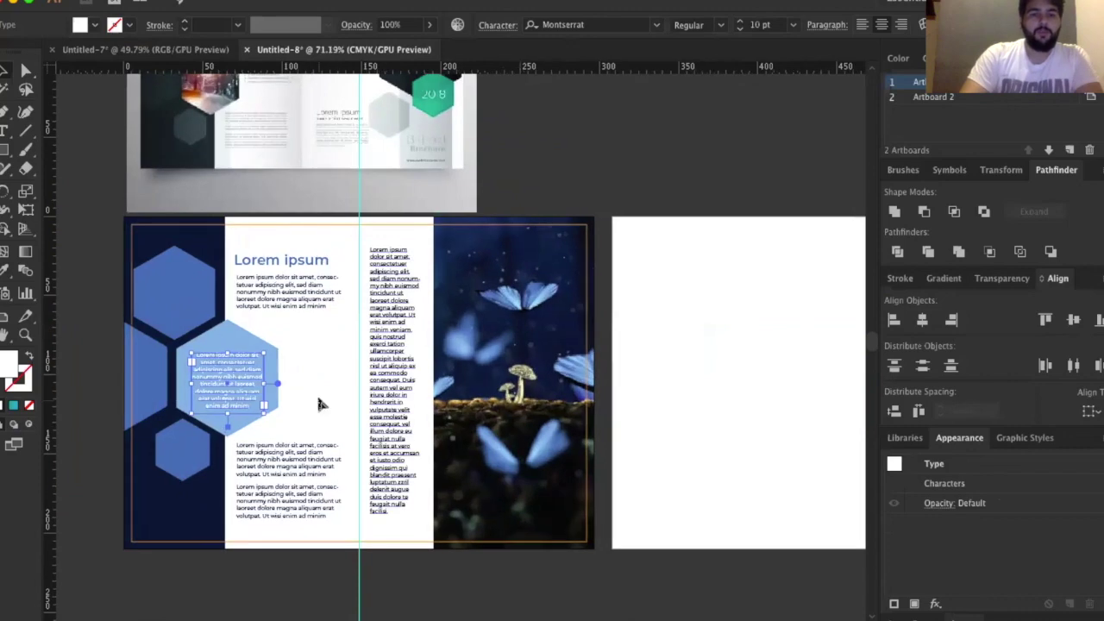
pyautogui.click(319, 404)
pyautogui.scroll(-3, 319, 404)
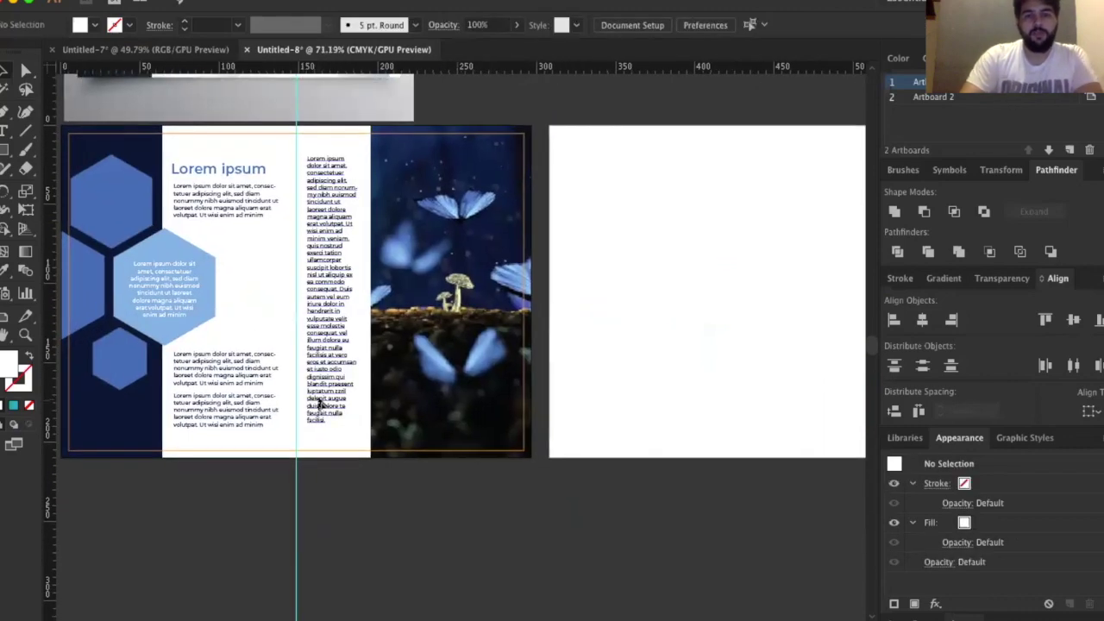
pyautogui.scroll(2, 319, 404)
pyautogui.scroll(2, 317, 394)
pyautogui.scroll(-1, 317, 394)
pyautogui.hscroll(-2, 343, 403)
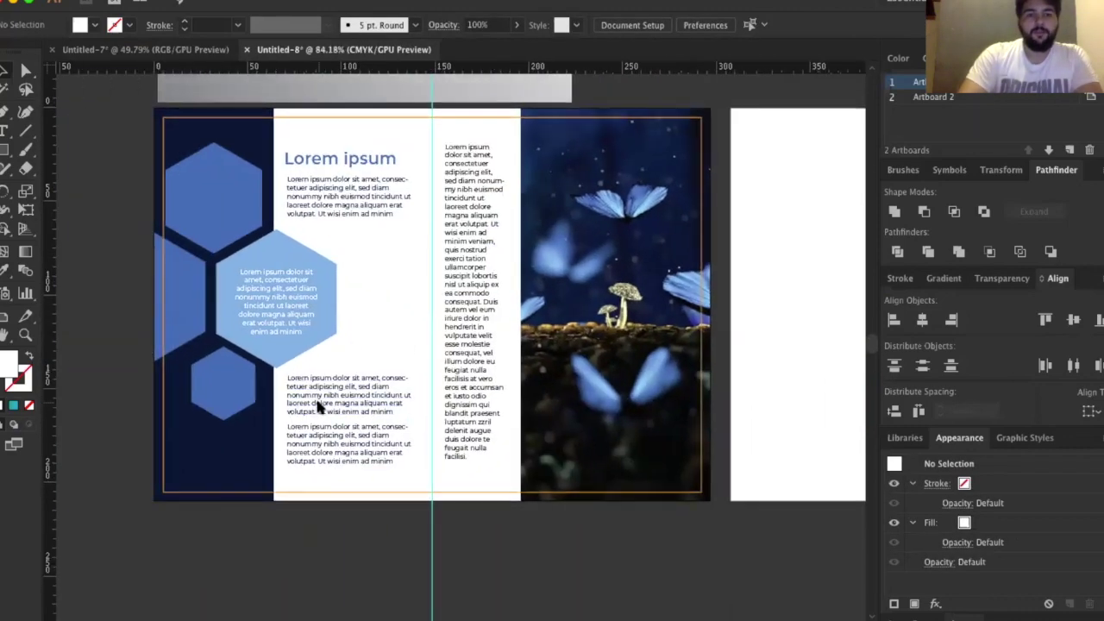
# - Inspect the lower text block and the narrow middle column, then zoom to review the layout
pyautogui.click(343, 402)
pyautogui.click(349, 185)
pyautogui.click(476, 209)
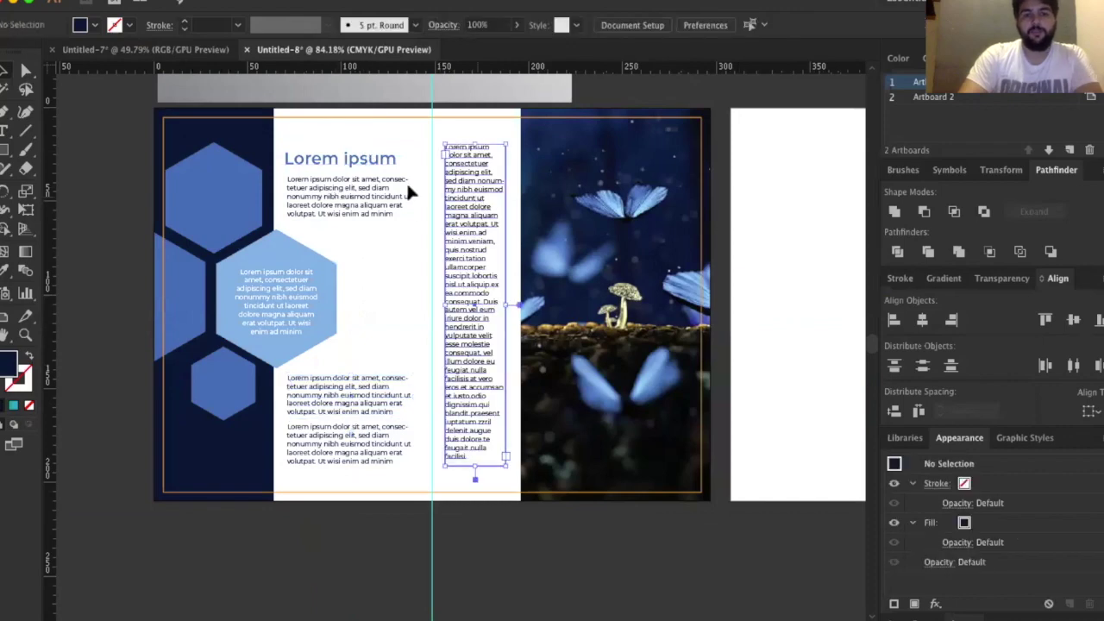
pyautogui.click(393, 260)
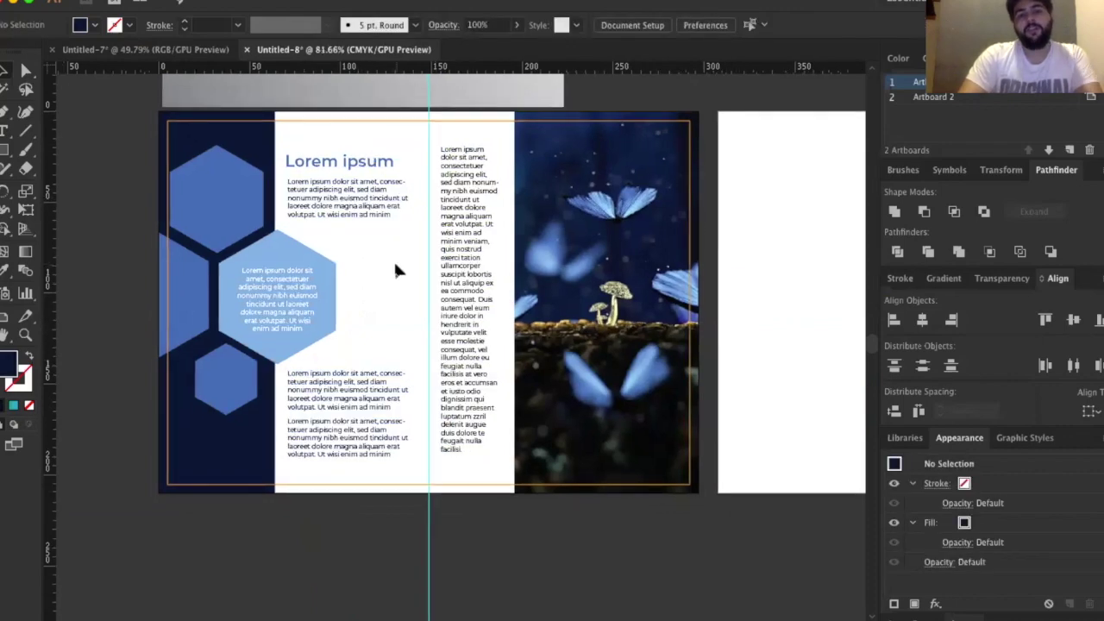
pyautogui.scroll(-1, 393, 260)
pyautogui.scroll(1, 395, 269)
pyautogui.scroll(1, 395, 269)
pyautogui.scroll(1, 395, 269)
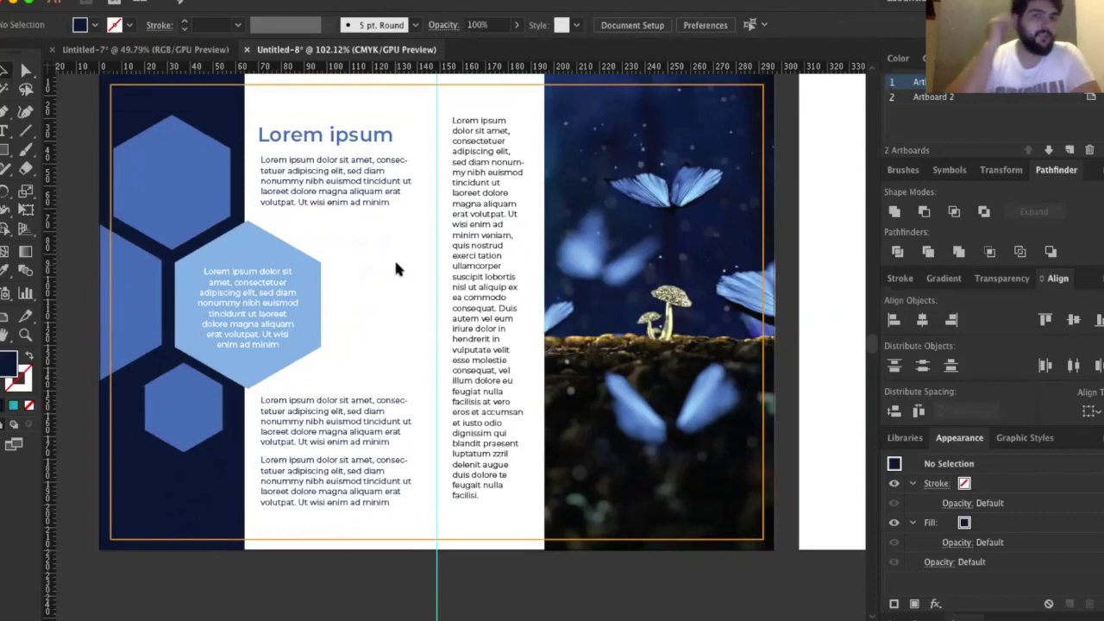
pyautogui.scroll(-5, 382, 233)
pyautogui.scroll(4, 382, 233)
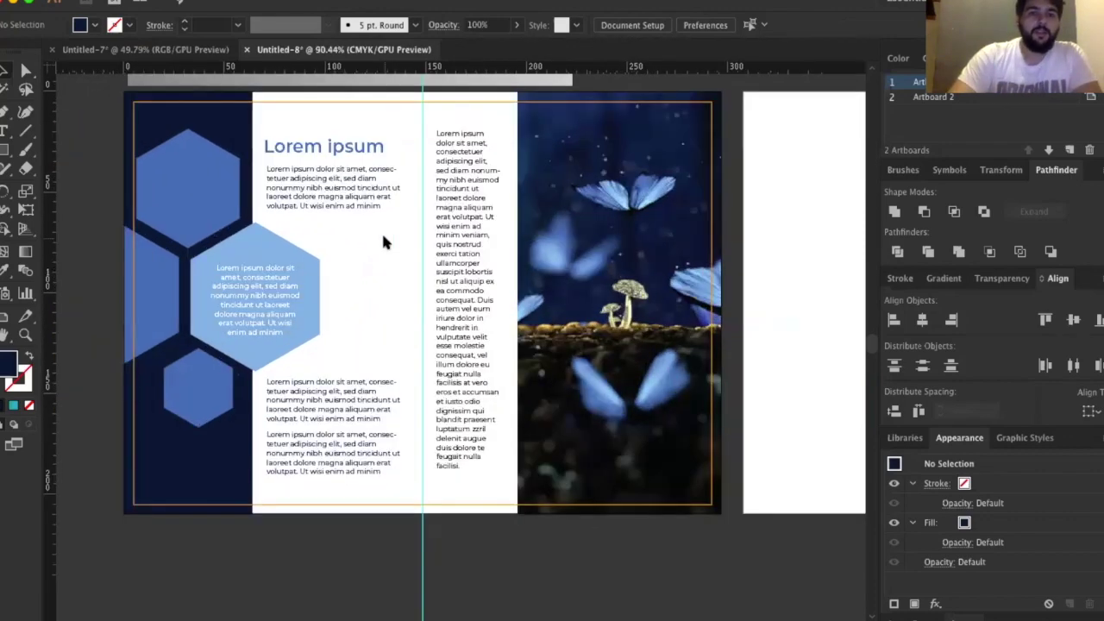
pyautogui.scroll(1, 382, 237)
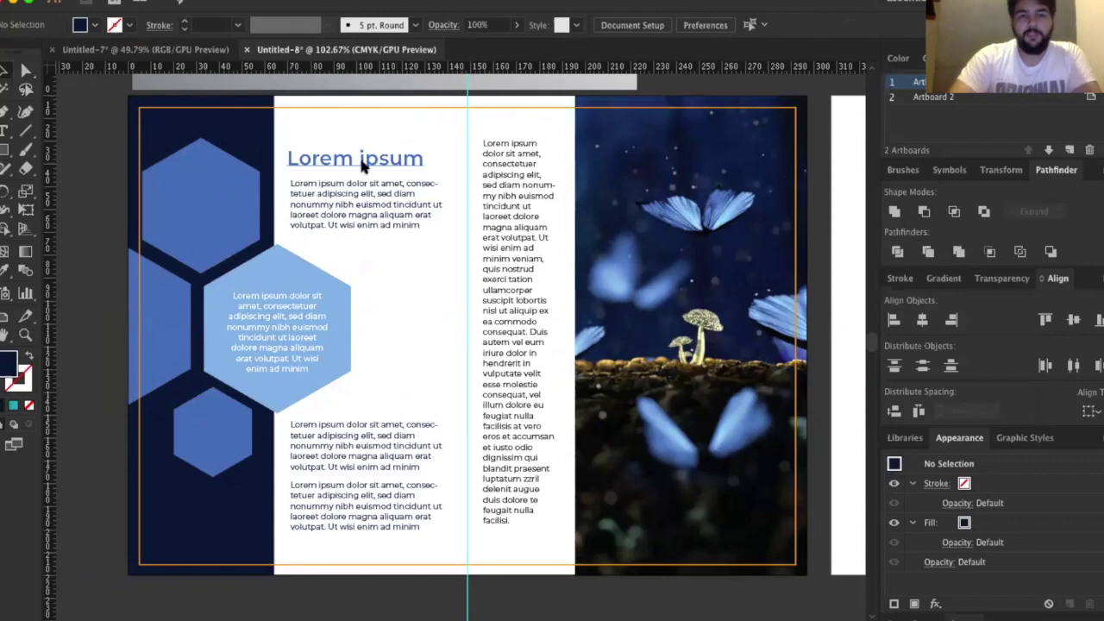
pyautogui.scroll(5, 363, 160)
# - Duplicate the blue hexagon behind the top heading, stretch it wider, and fill it light grey
pyautogui.moveTo(238, 367); pyautogui.dragTo(379, 258)
pyautogui.moveTo(358, 375); pyautogui.dragTo(351, 308)
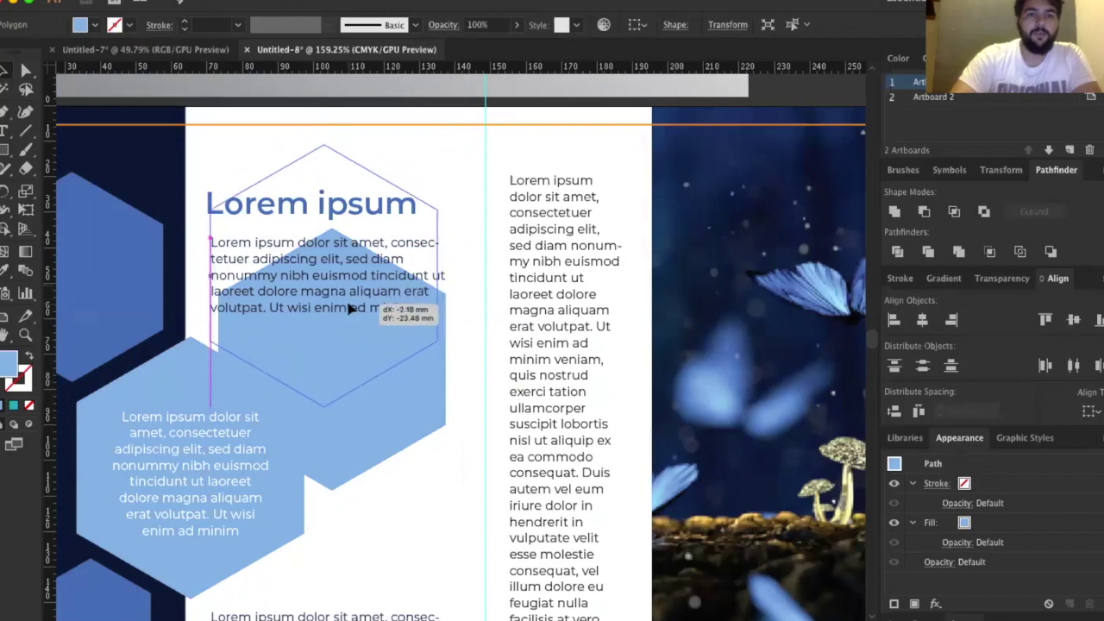
pyautogui.moveTo(351, 309); pyautogui.dragTo(355, 307)
pyautogui.moveTo(441, 276); pyautogui.dragTo(504, 276)
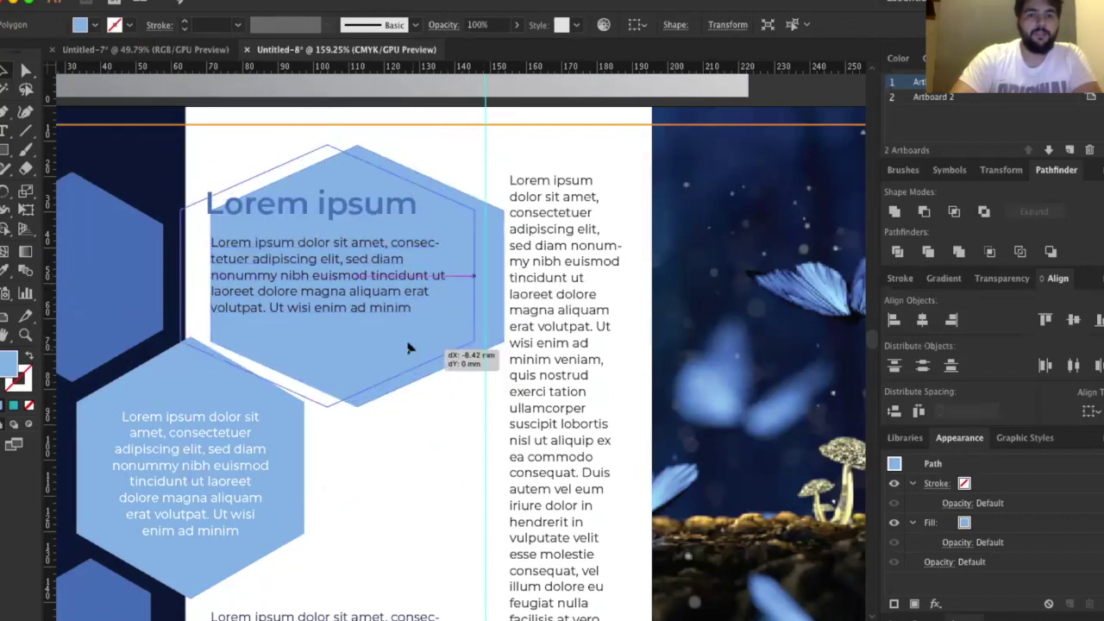
pyautogui.moveTo(440, 349); pyautogui.dragTo(420, 336)
pyautogui.click(93, 27)
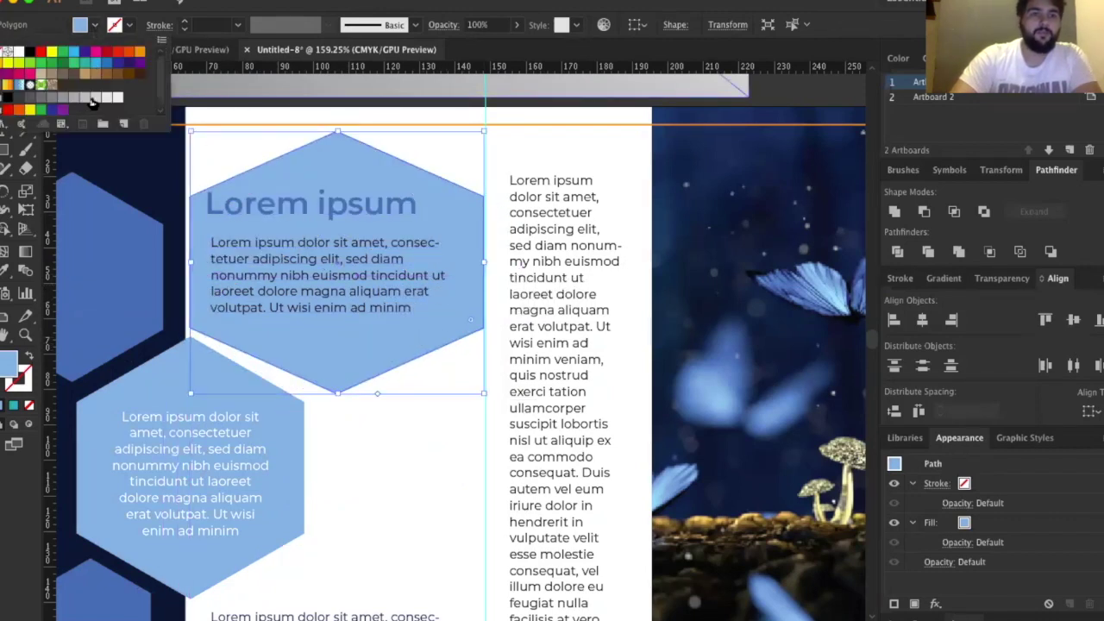
pyautogui.click(97, 98)
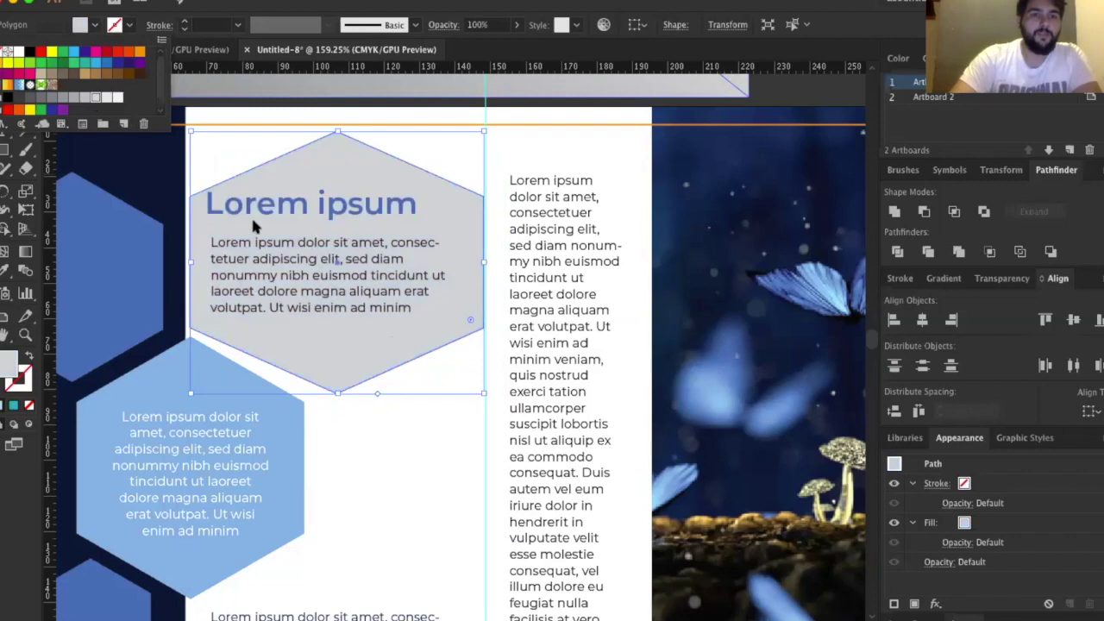
# - Colour the body text over the grey hexagon blue; try a taller text frame, then undo it
pyautogui.click(250, 251)
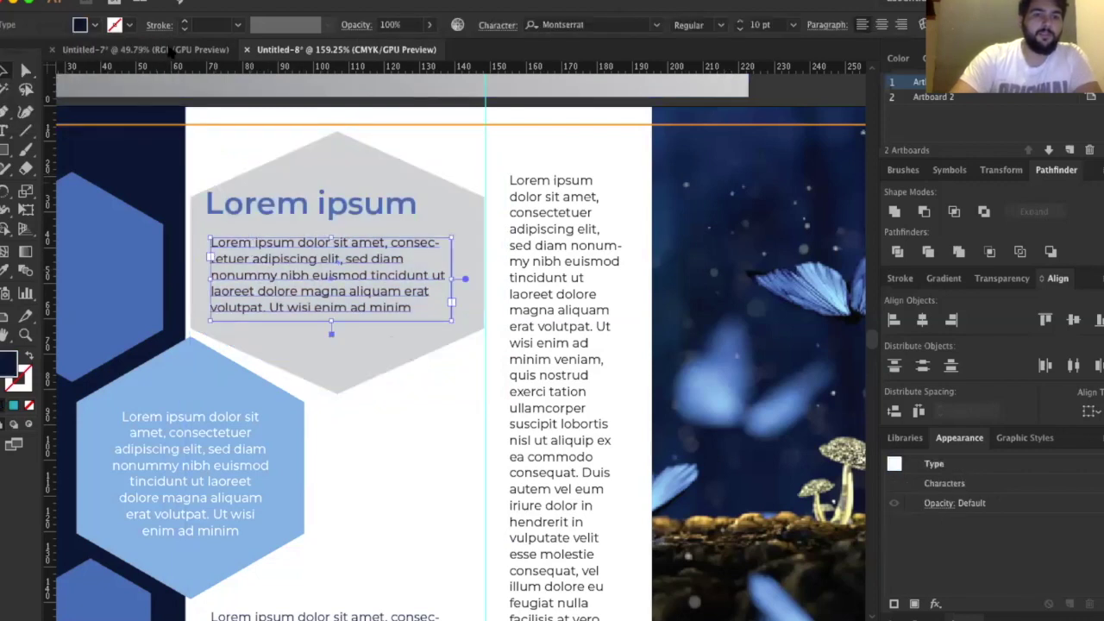
pyautogui.click(86, 24)
pyautogui.click(100, 69)
pyautogui.click(106, 63)
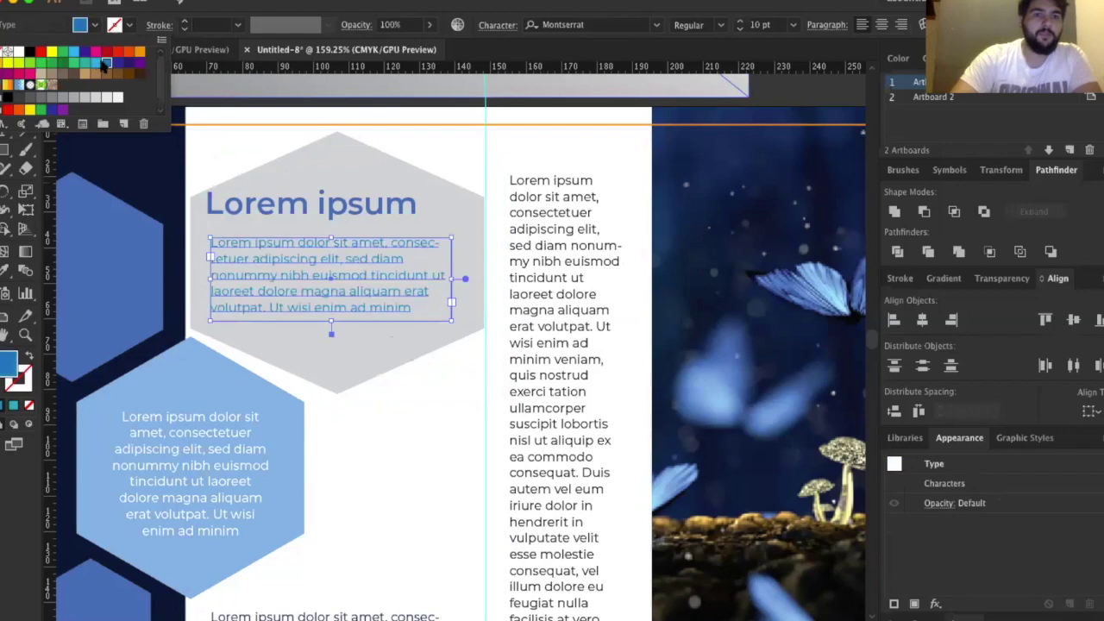
pyautogui.click(395, 410)
pyautogui.scroll(2, 347, 295)
pyautogui.scroll(1, 349, 306)
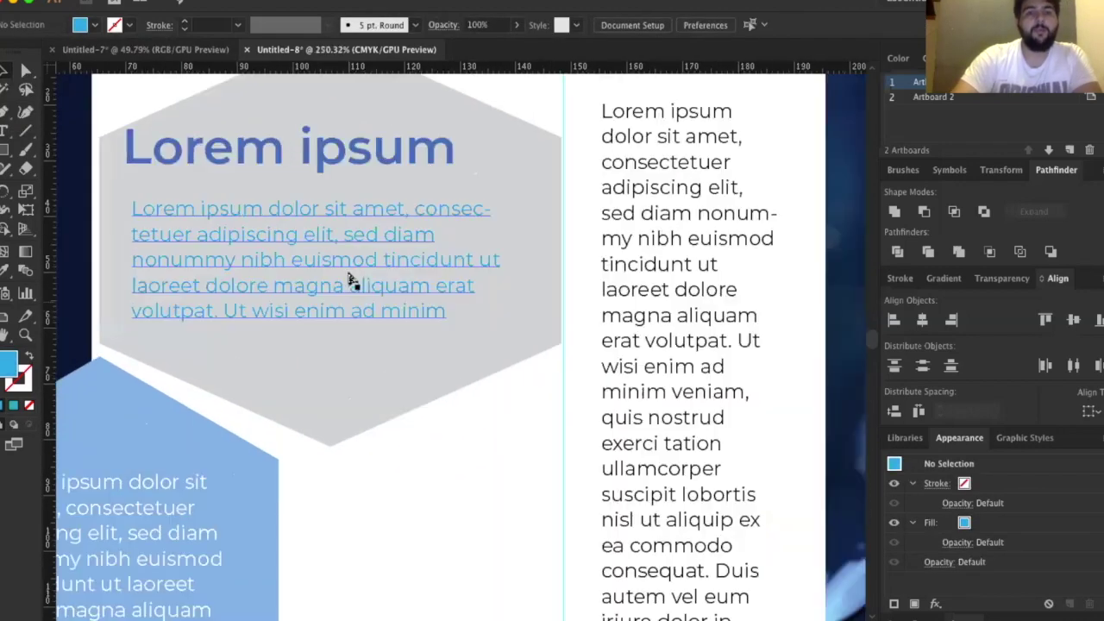
pyautogui.click(338, 235)
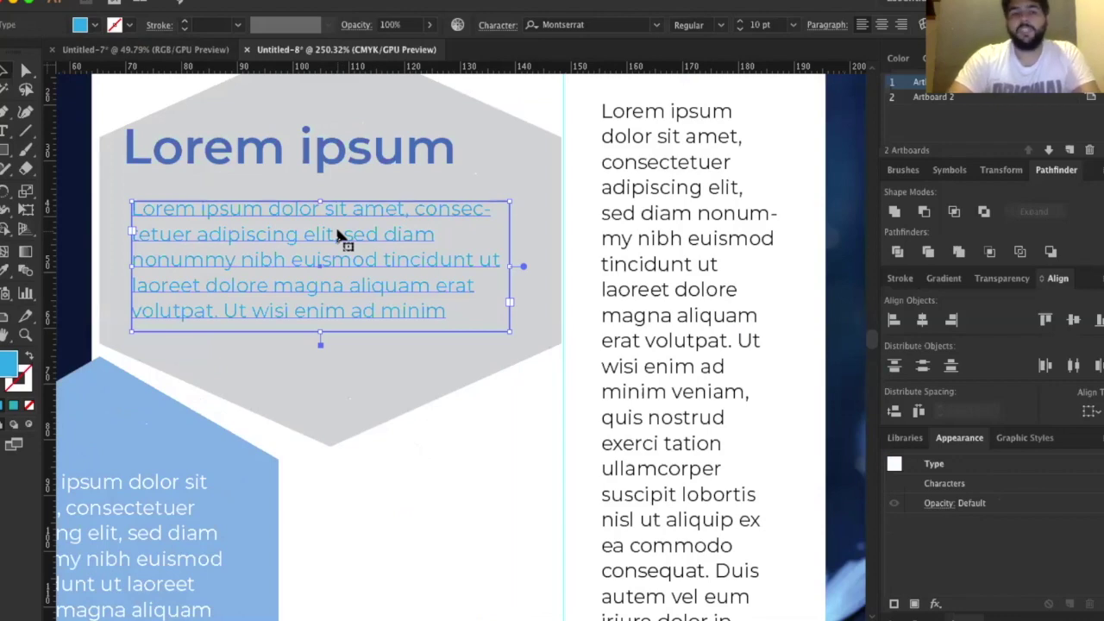
pyautogui.moveTo(319, 339); pyautogui.dragTo(320, 376)
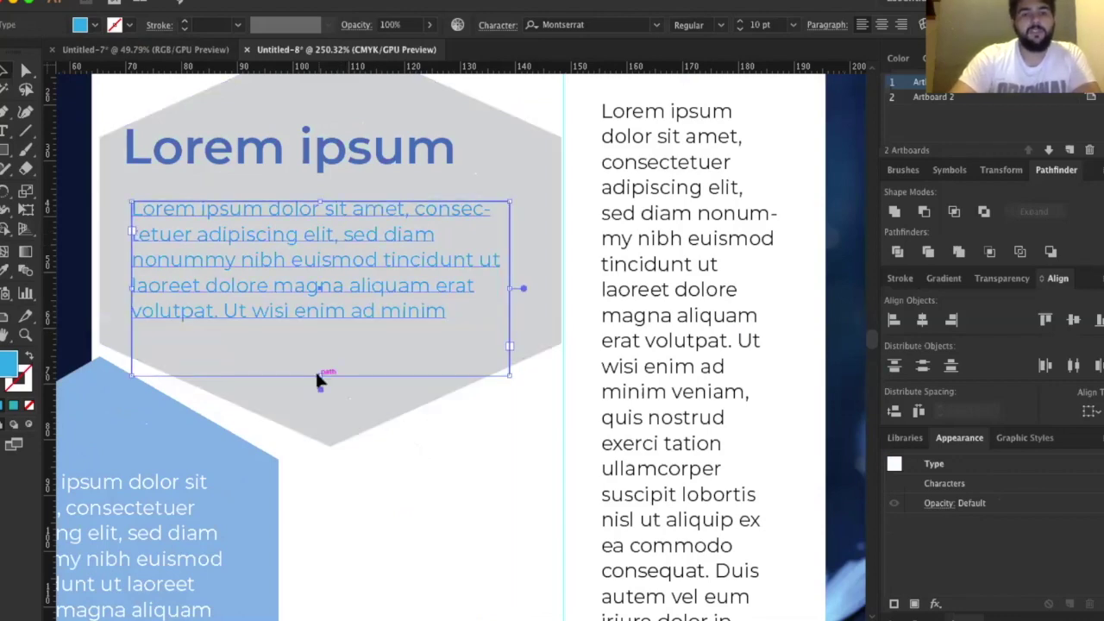
pyautogui.hotkey('ctrl', 'z')
# - Delete the grey hexagon, leaving the heading and paragraph on plain white
pyautogui.scroll(-3, 366, 284)
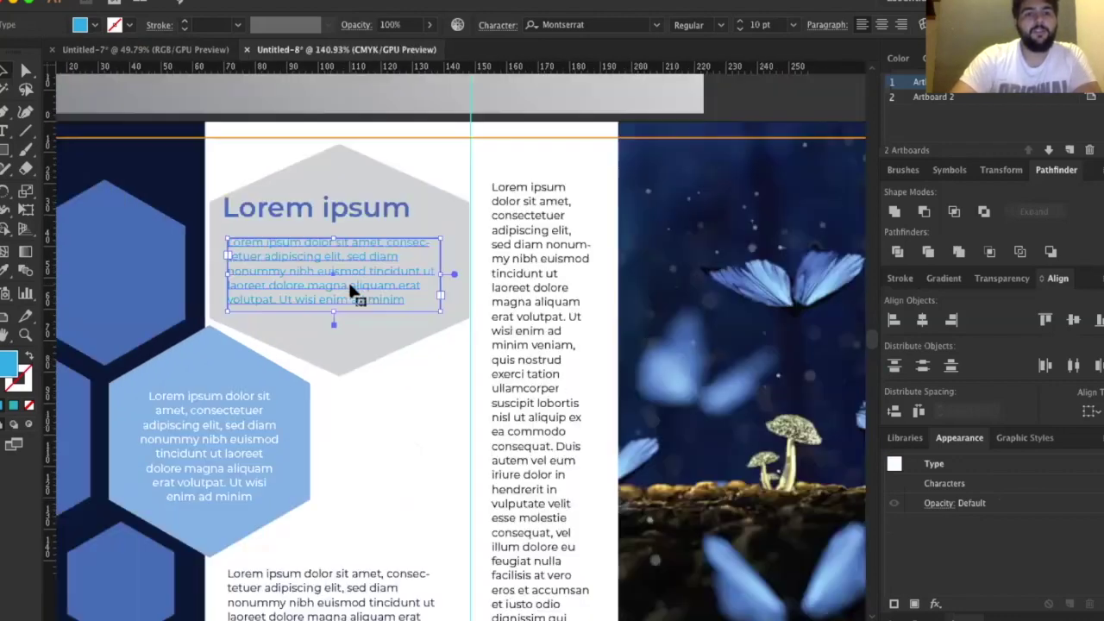
pyautogui.scroll(4, 357, 290)
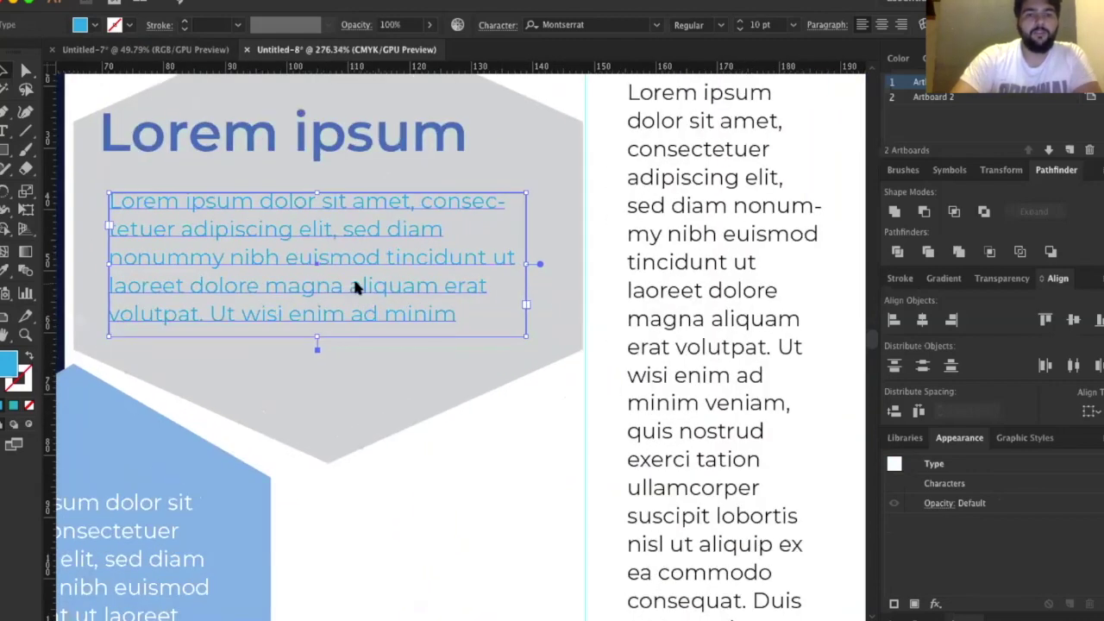
pyautogui.scroll(-3, 354, 288)
pyautogui.scroll(1, 341, 276)
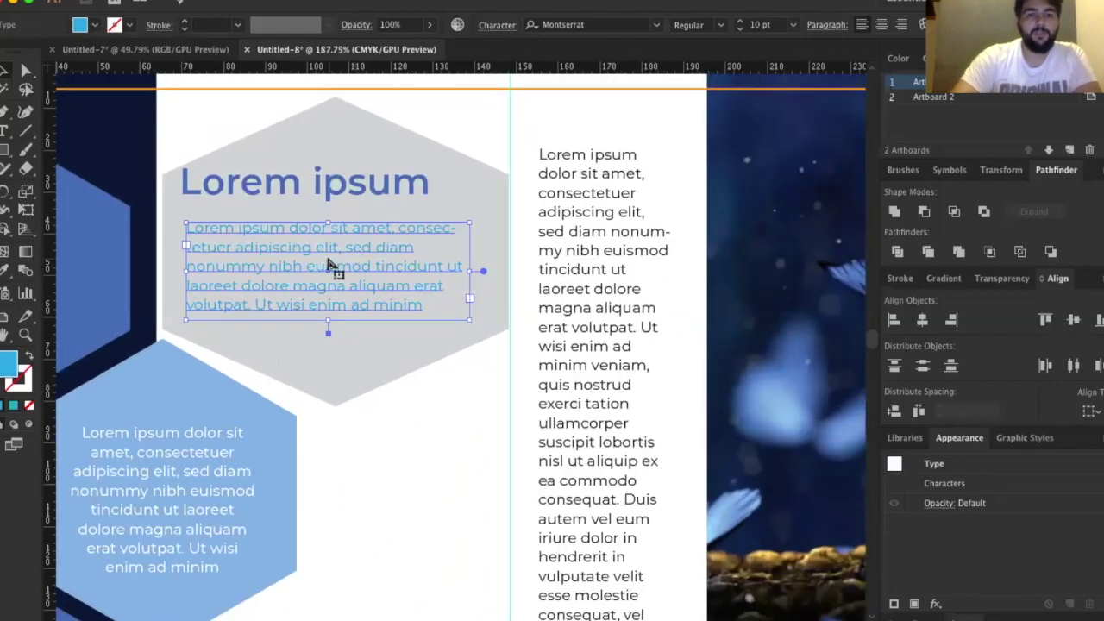
pyautogui.scroll(2, 328, 264)
pyautogui.scroll(2, 329, 264)
pyautogui.scroll(-3, 328, 264)
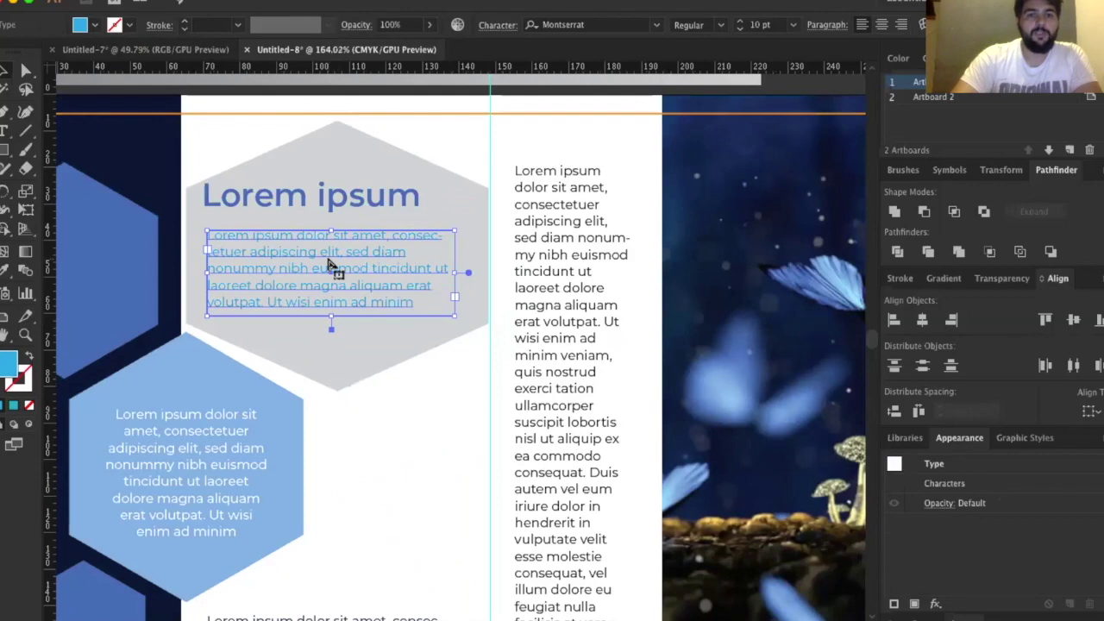
pyautogui.scroll(1, 329, 264)
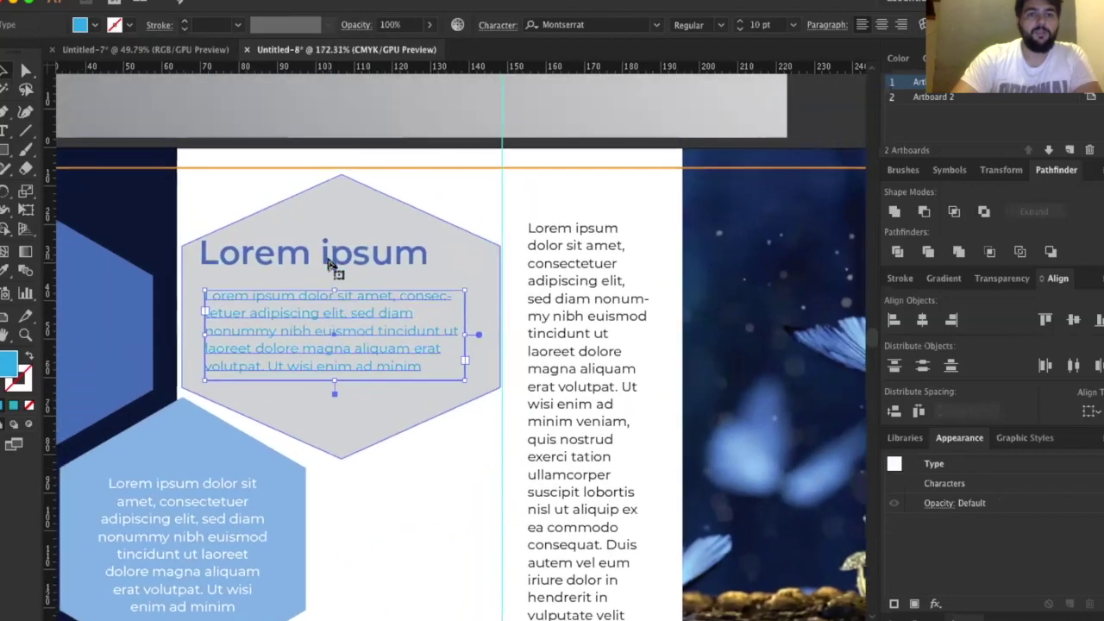
pyautogui.click(390, 207)
pyautogui.press('Delete')
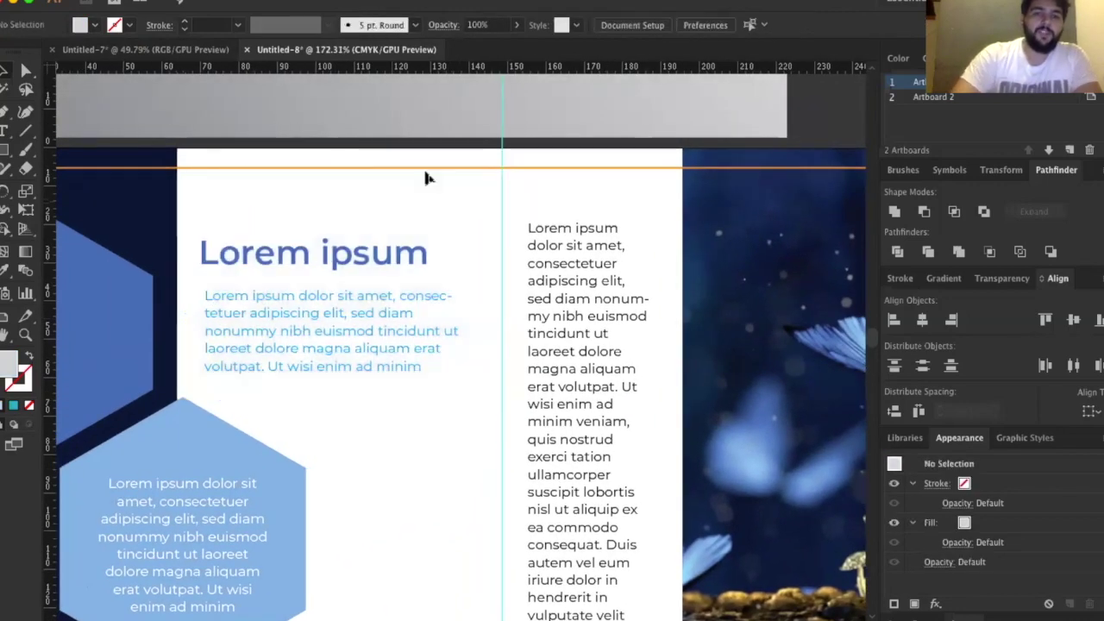
# - Select the paragraph under the Lorem ipsum heading and fill it with grey
pyautogui.scroll(3, 370, 282)
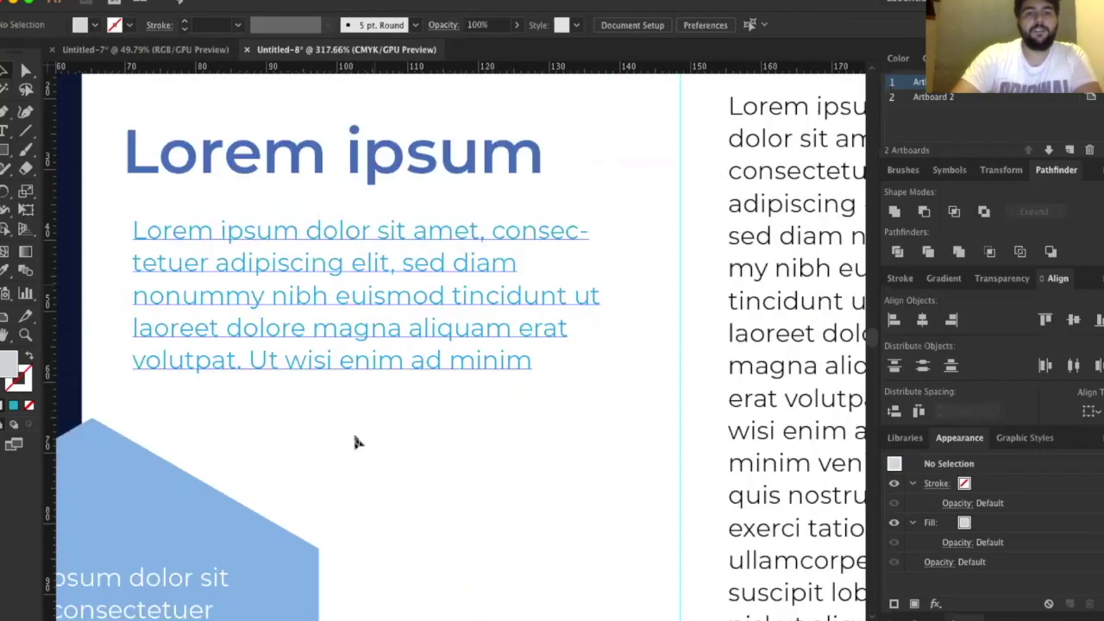
pyautogui.click(278, 369)
pyautogui.click(300, 380)
pyautogui.click(320, 371)
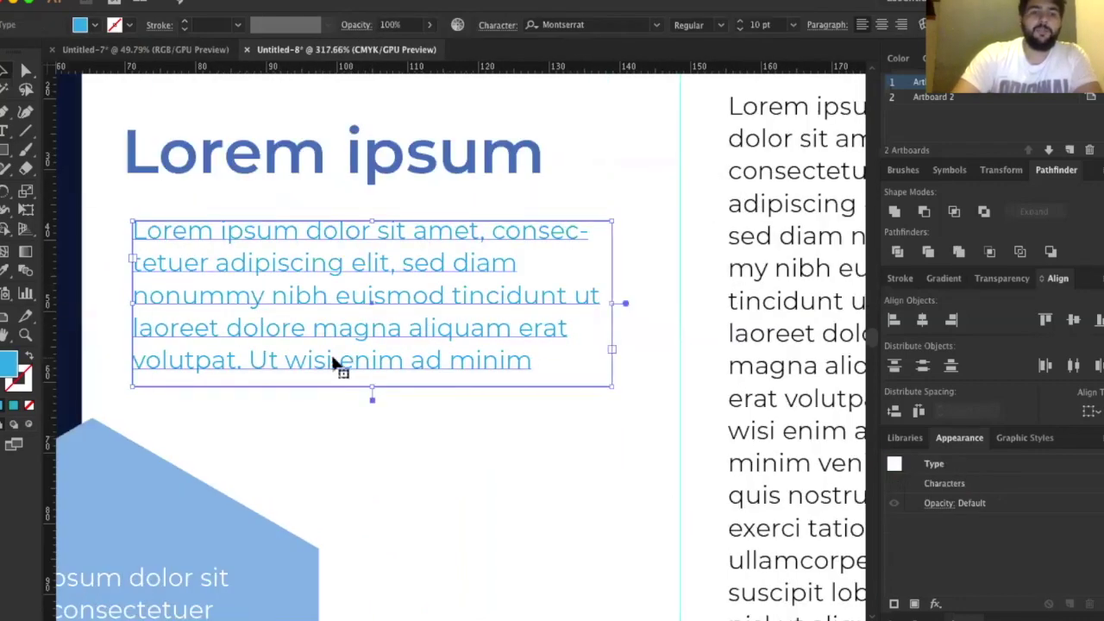
pyautogui.click(95, 25)
pyautogui.click(62, 98)
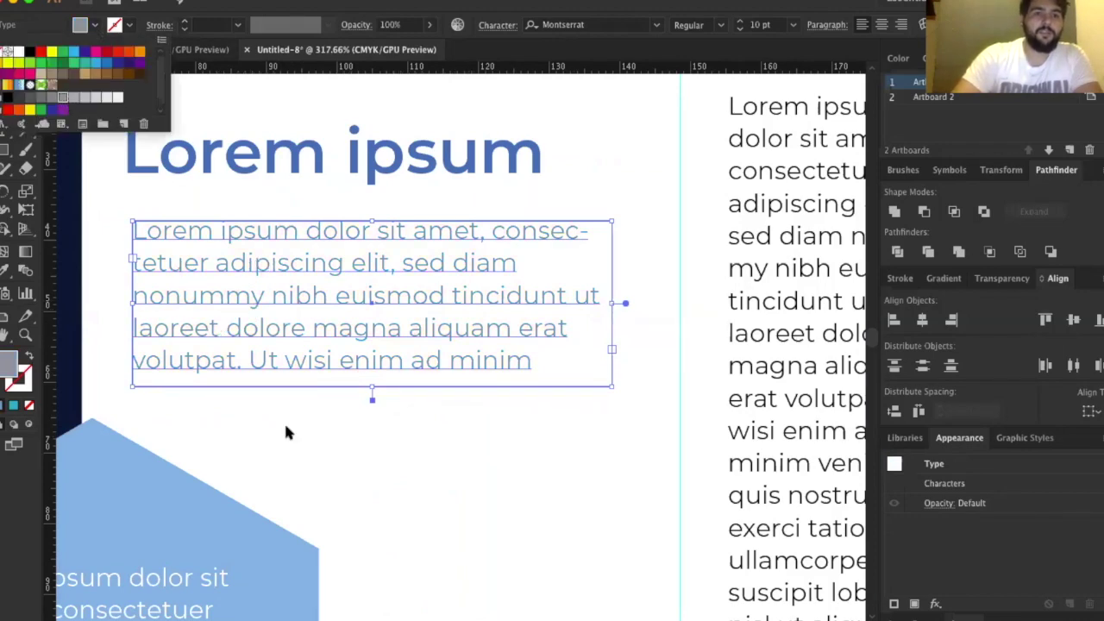
pyautogui.click(310, 422)
# - Reselect the grey paragraph to check its fill, then select the Lorem ipsum heading
pyautogui.click(324, 411)
pyautogui.scroll(-1, 324, 412)
pyautogui.click(348, 292)
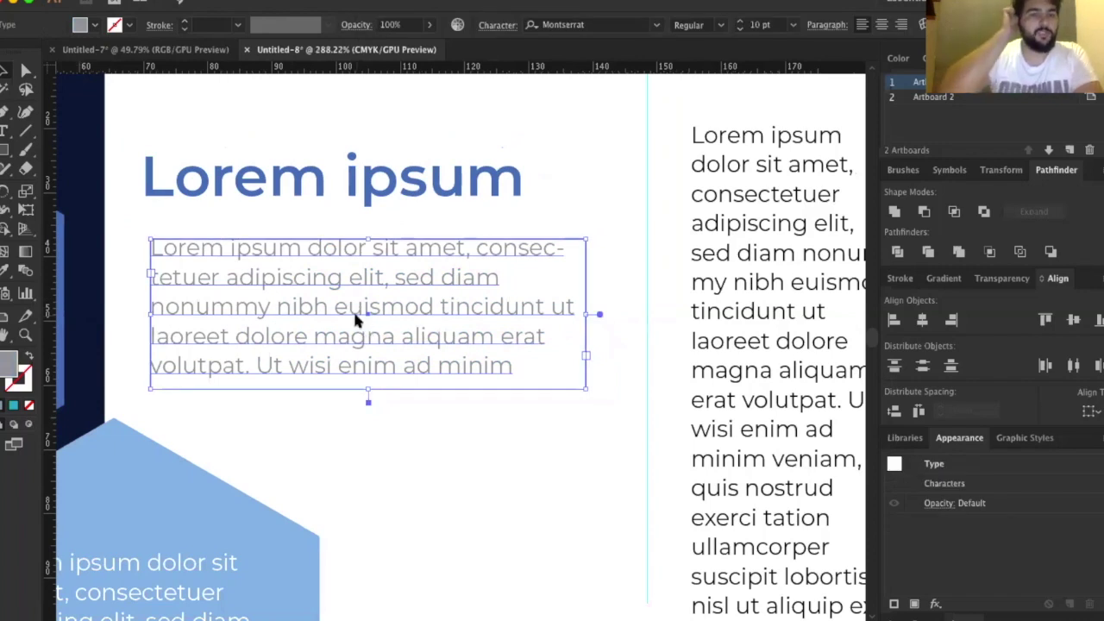
pyautogui.click(95, 25)
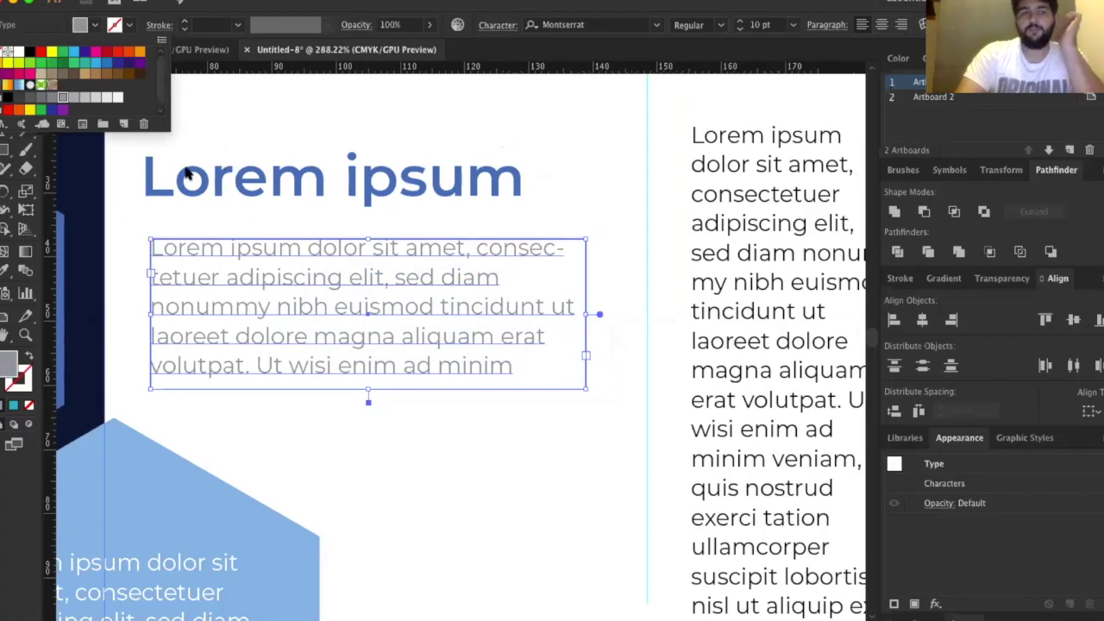
pyautogui.click(460, 150)
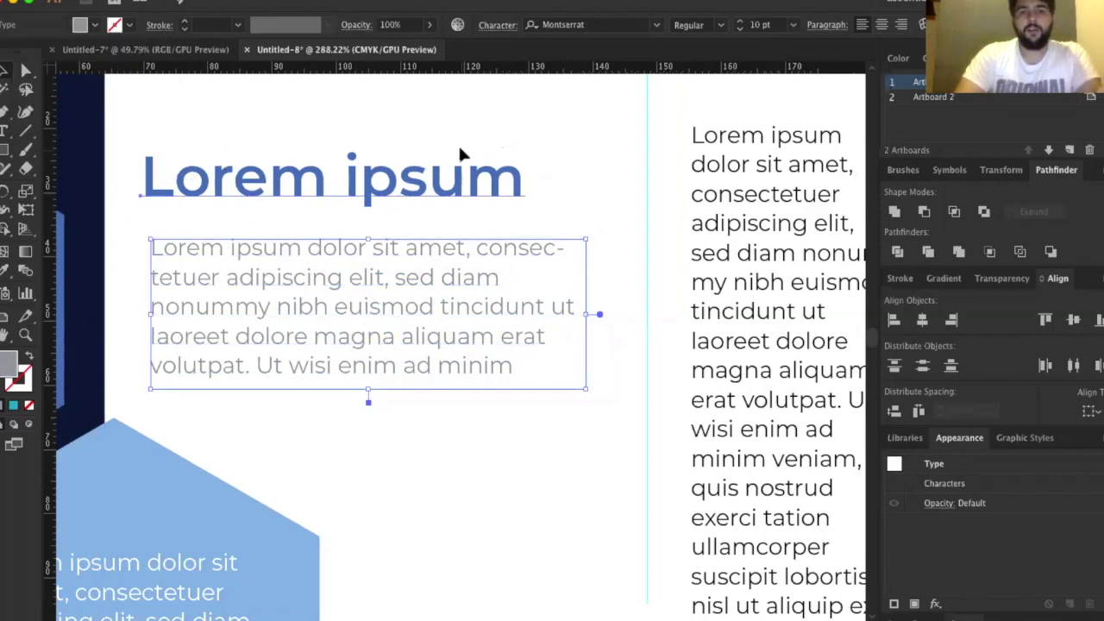
pyautogui.click(462, 146)
pyautogui.scroll(-3, 464, 143)
# - Alt-drag a copy of the Lorem ipsum heading onto the top-left hexagon and make it light blue
pyautogui.scroll(-3, 466, 173)
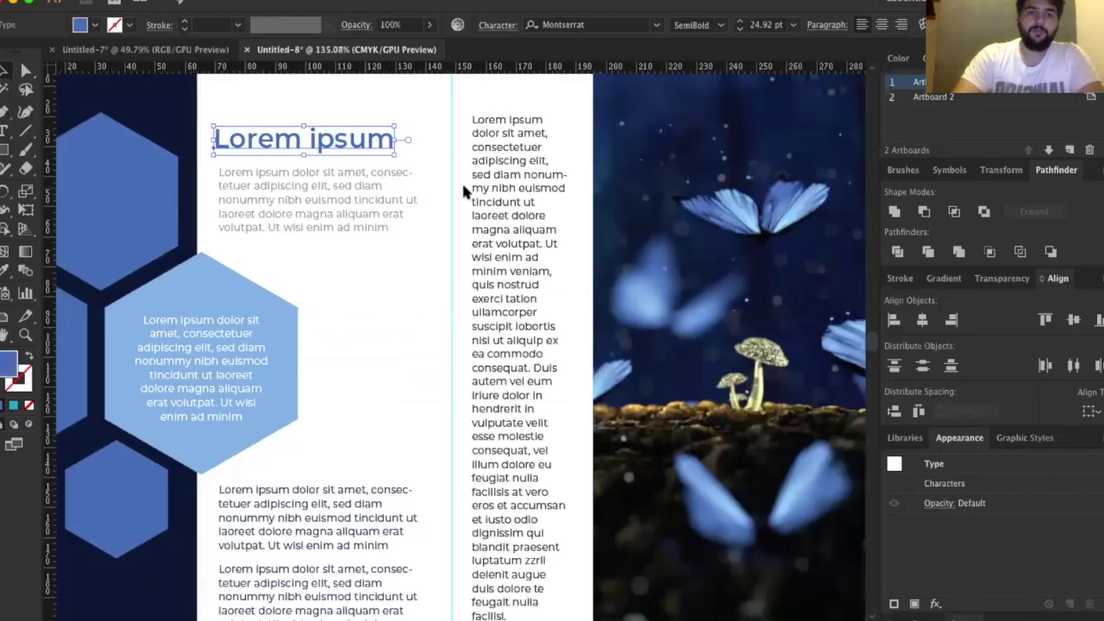
pyautogui.scroll(-2, 461, 185)
pyautogui.scroll(2, 284, 209)
pyautogui.hscroll(-3, 327, 216)
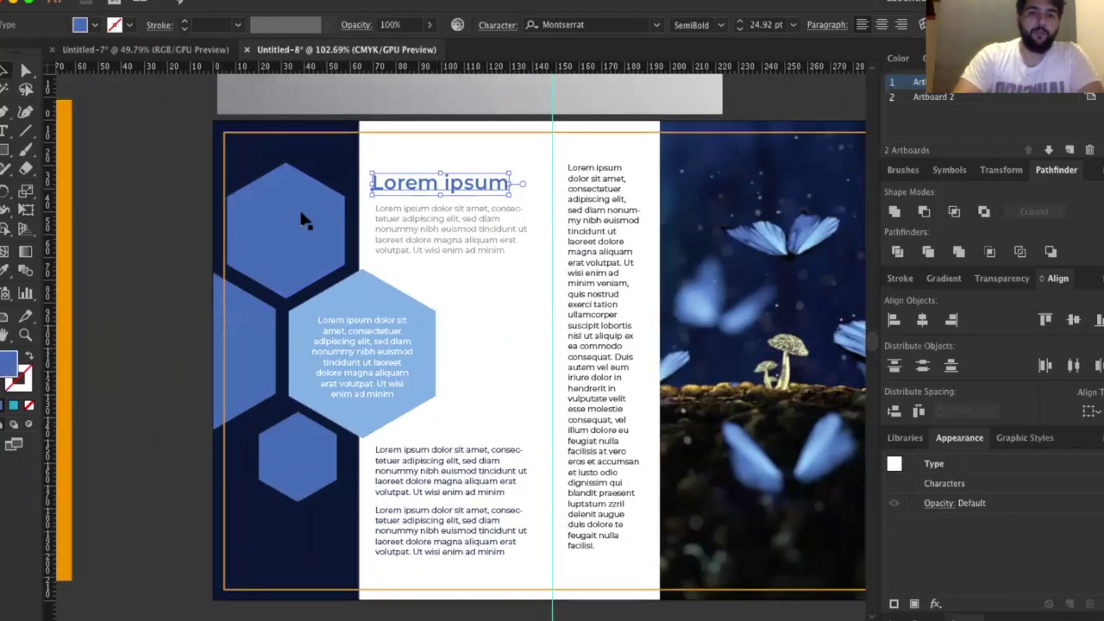
pyautogui.click(333, 202)
pyautogui.moveTo(401, 184); pyautogui.dragTo(283, 238)
pyautogui.scroll(3, 283, 239)
pyautogui.click(94, 33)
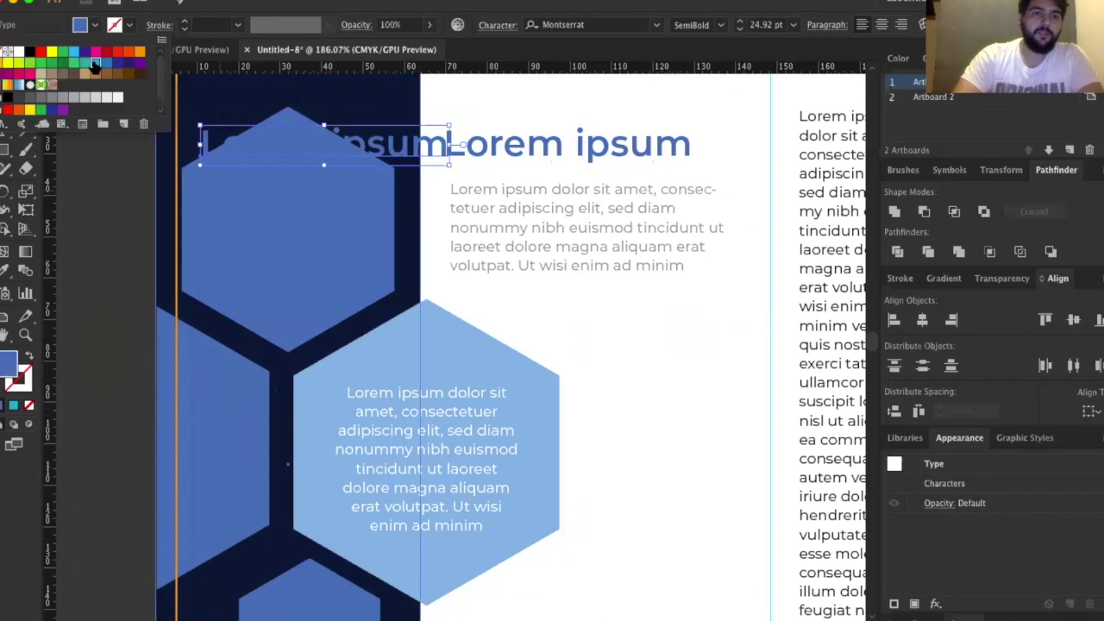
pyautogui.click(94, 62)
pyautogui.click(316, 176)
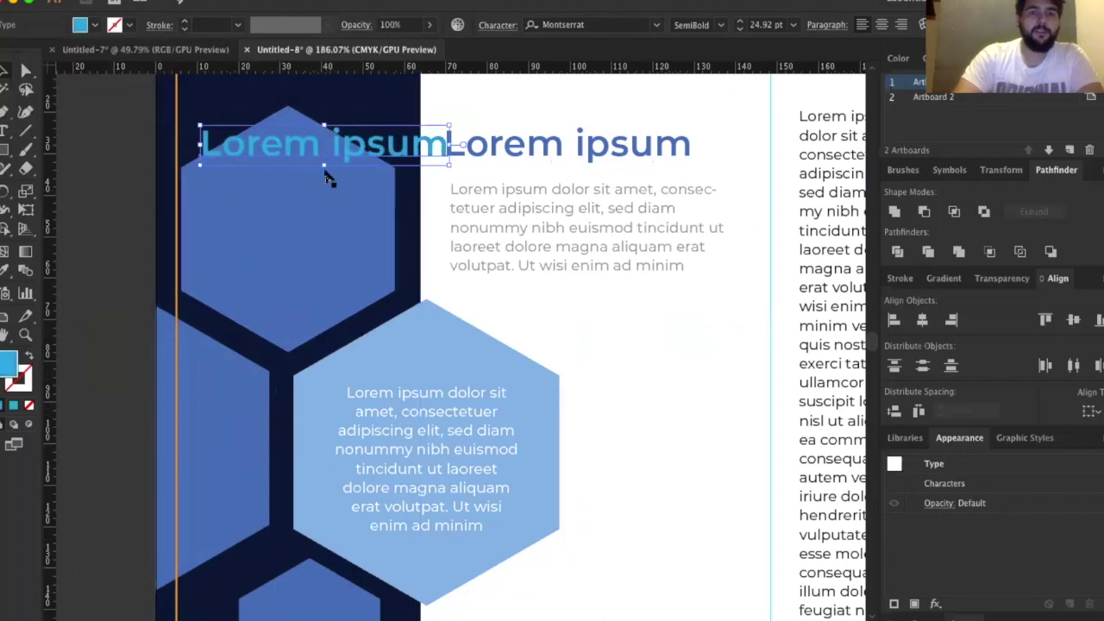
# - Move the light-blue heading onto the hexagon and break it onto two lines
pyautogui.moveTo(325, 160); pyautogui.dragTo(344, 202)
pyautogui.press('t')
pyautogui.click(346, 199)
pyautogui.press('BackSpace')
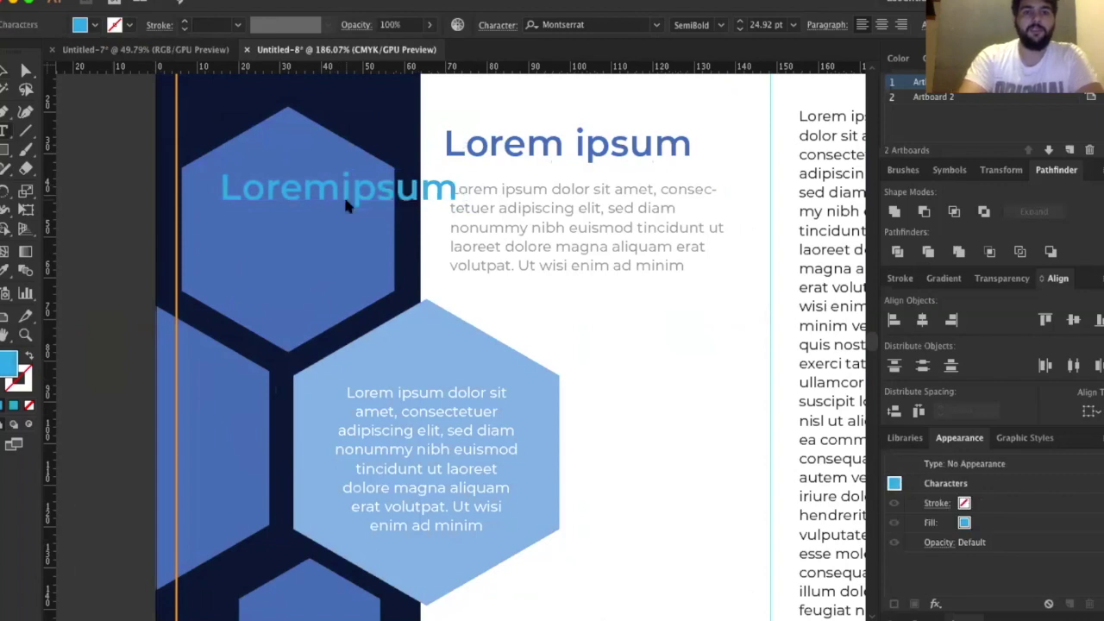
pyautogui.press('Return')
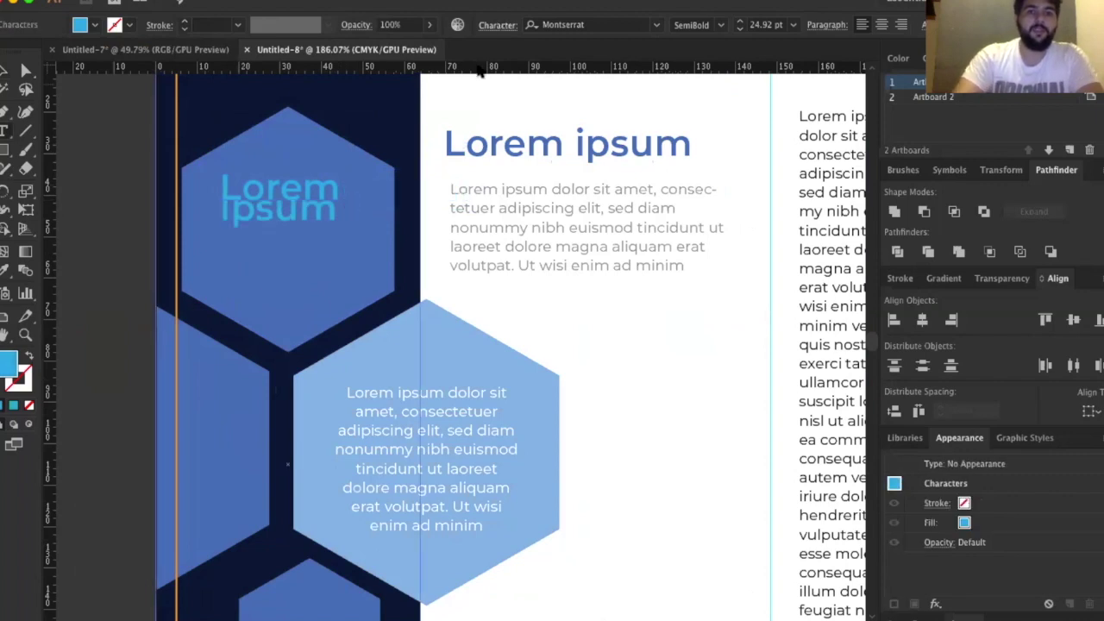
# - Increase the two-line heading's leading and centre it inside the hexagon
pyautogui.click(497, 24)
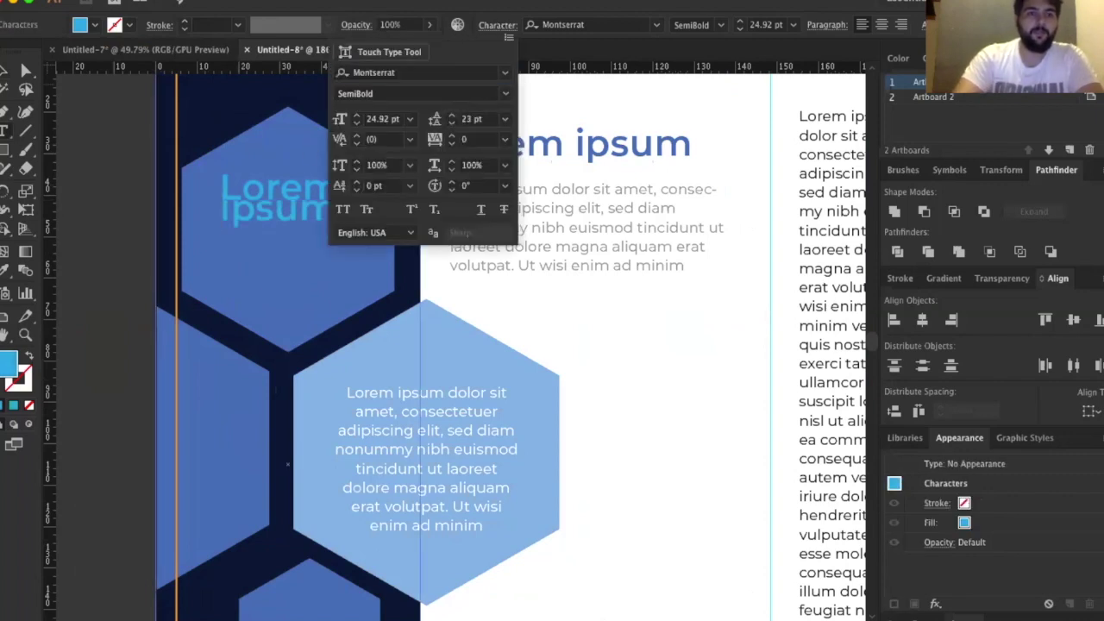
pyautogui.press('Escape')
pyautogui.click(498, 24)
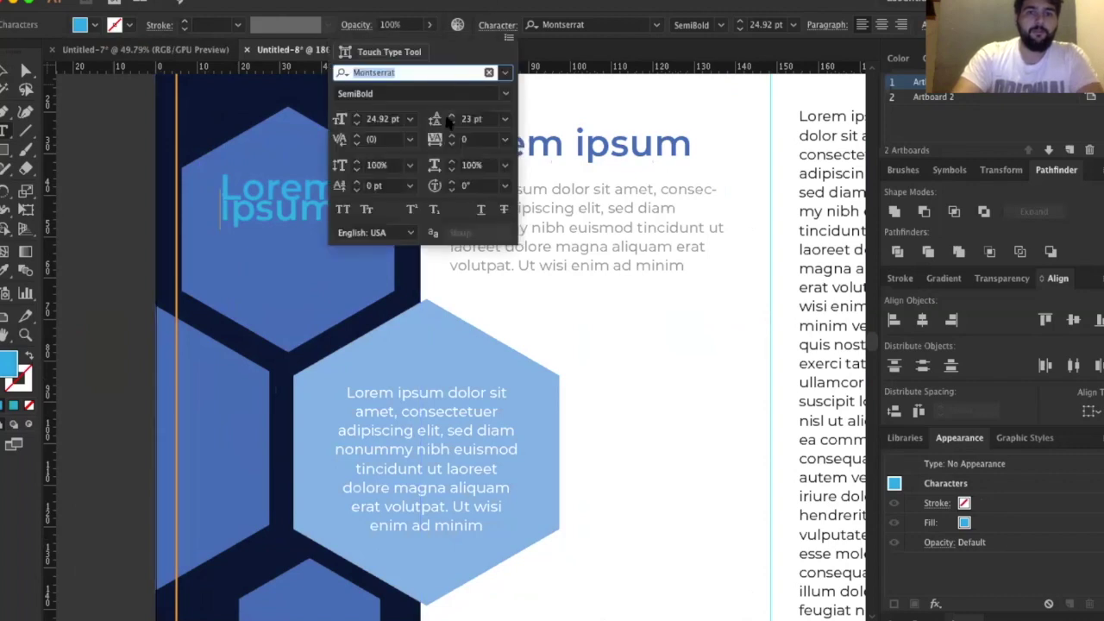
pyautogui.press('Escape')
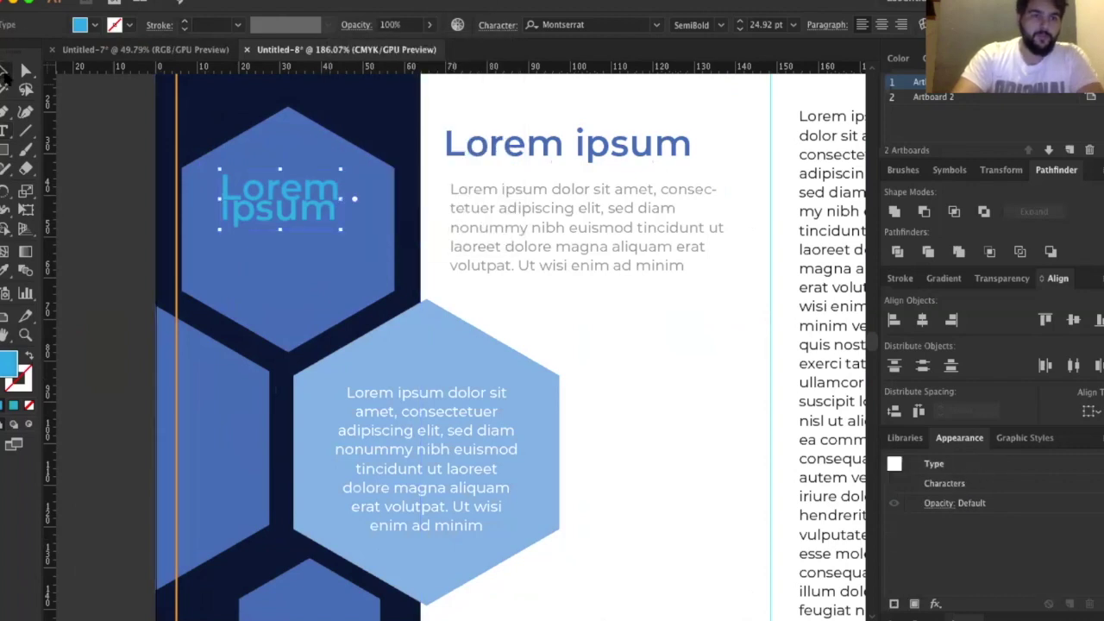
pyautogui.click(498, 25)
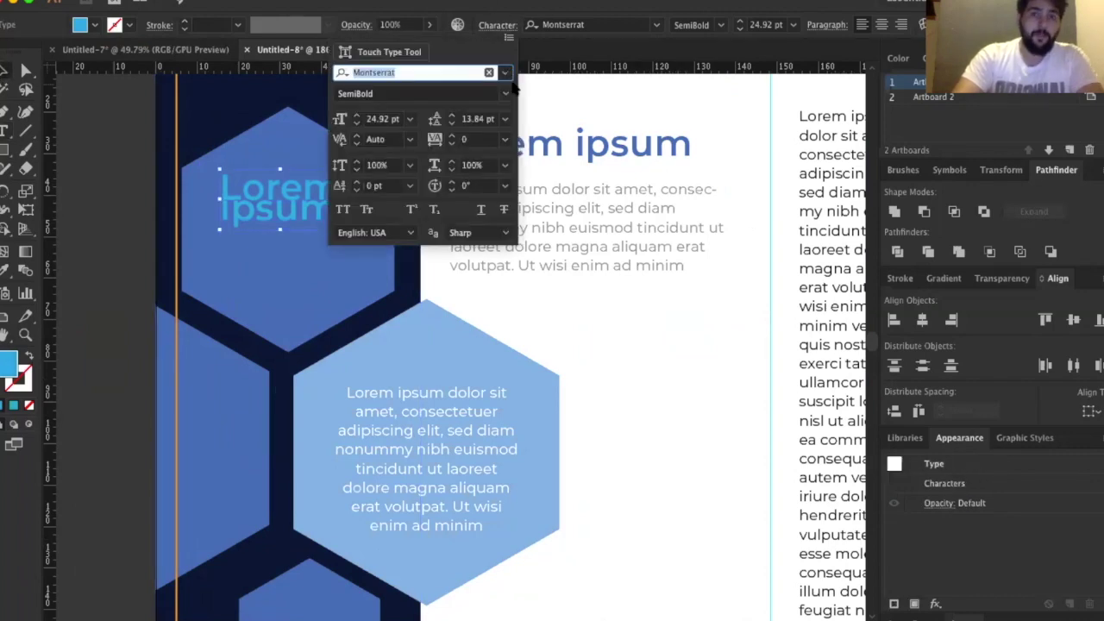
pyautogui.click(451, 115)
pyautogui.click(288, 182)
pyautogui.moveTo(285, 196); pyautogui.dragTo(290, 215)
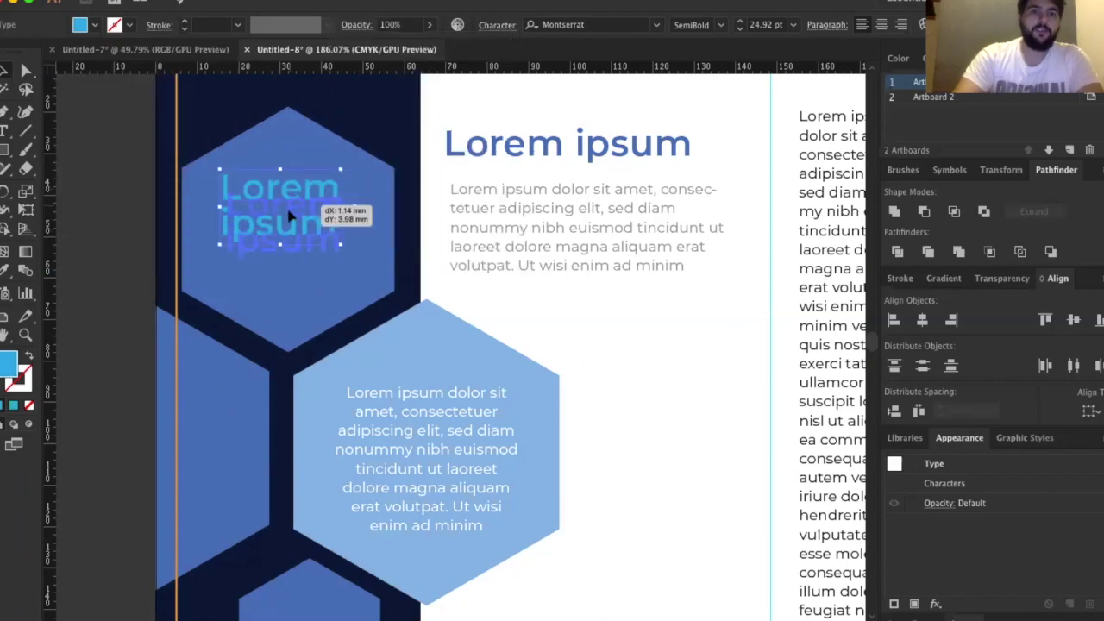
pyautogui.keyDown('shift'); pyautogui.click(315, 167); pyautogui.keyUp('shift')
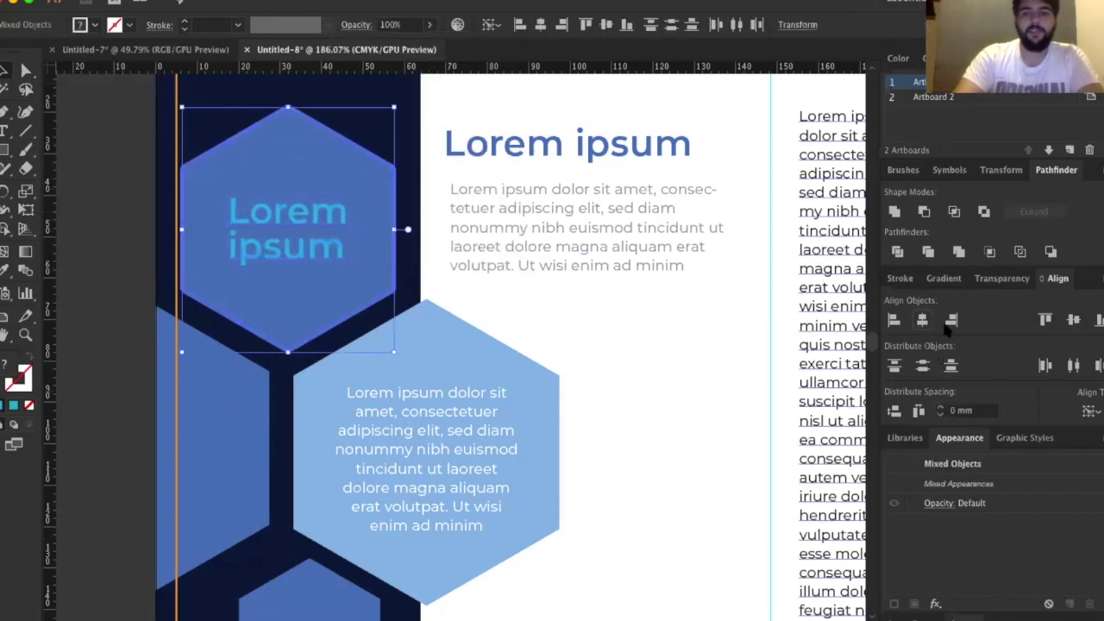
pyautogui.hotkey('ctrl', 'shift', 'a')
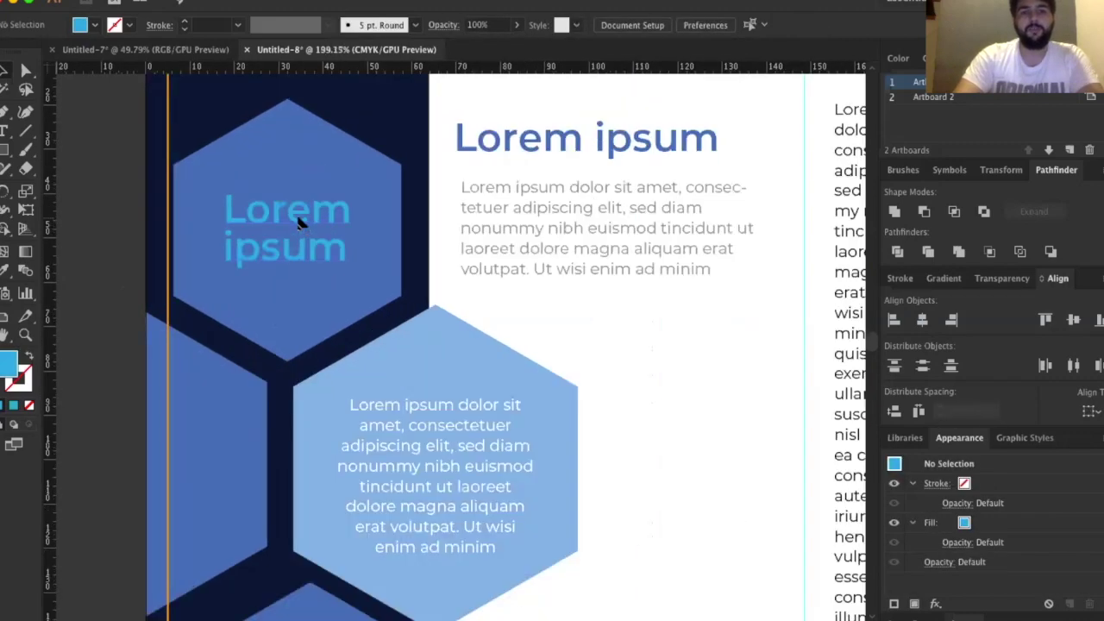
# - Give the paragraph inside the large hexagon a dark grey fill
pyautogui.click(296, 221)
pyautogui.click(436, 427)
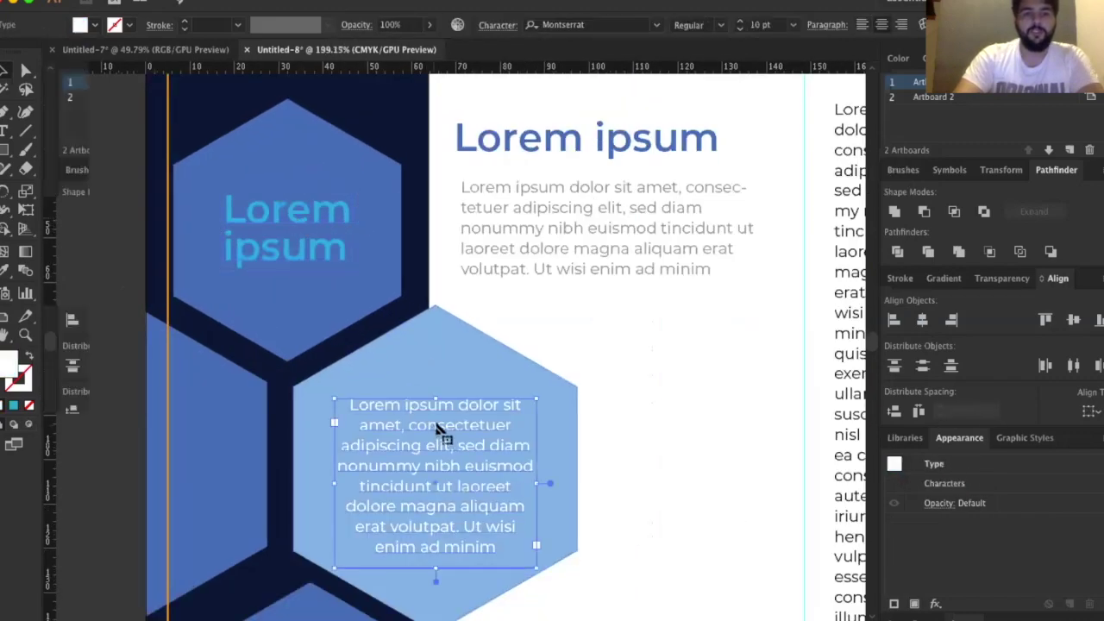
pyautogui.click(95, 24)
pyautogui.click(51, 101)
pyautogui.click(40, 99)
pyautogui.click(599, 510)
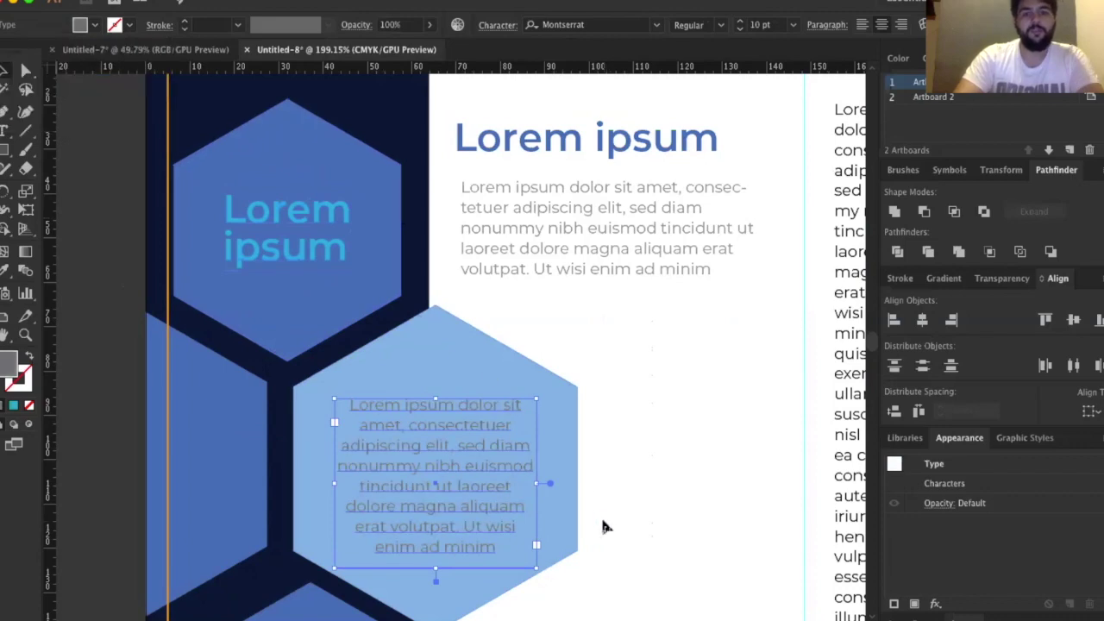
pyautogui.click(601, 516)
# - Scroll to reveal the empty canvas below the brochure artboard
pyautogui.scroll(-3, 601, 516)
pyautogui.scroll(1, 601, 520)
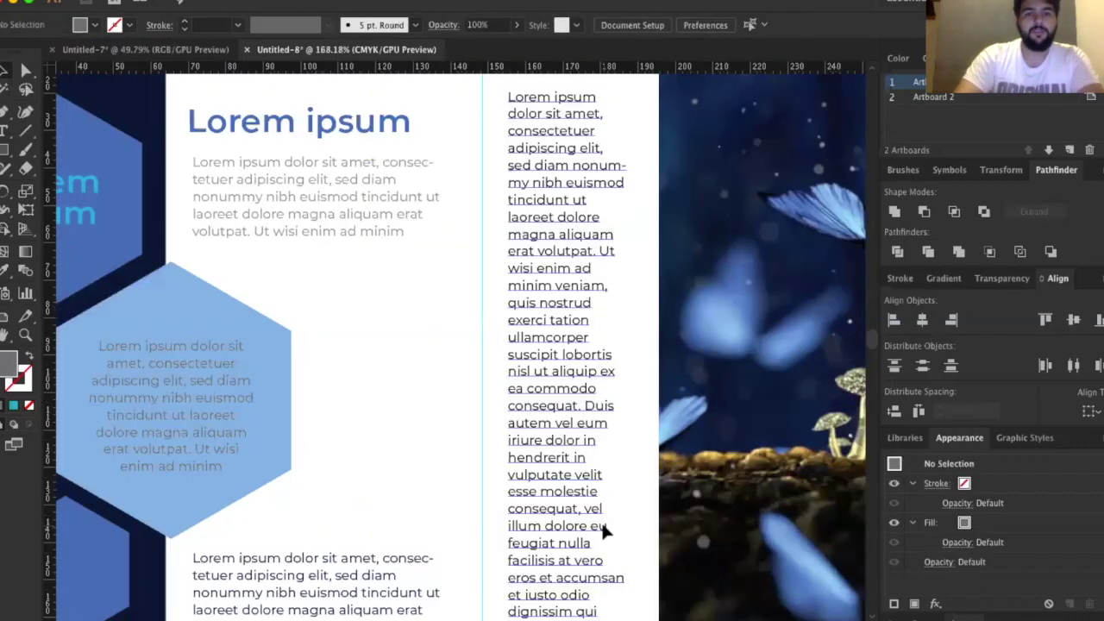
pyautogui.scroll(-1, 601, 520)
pyautogui.scroll(-2, 569, 544)
pyautogui.scroll(-2, 545, 563)
pyautogui.scroll(-1, 544, 562)
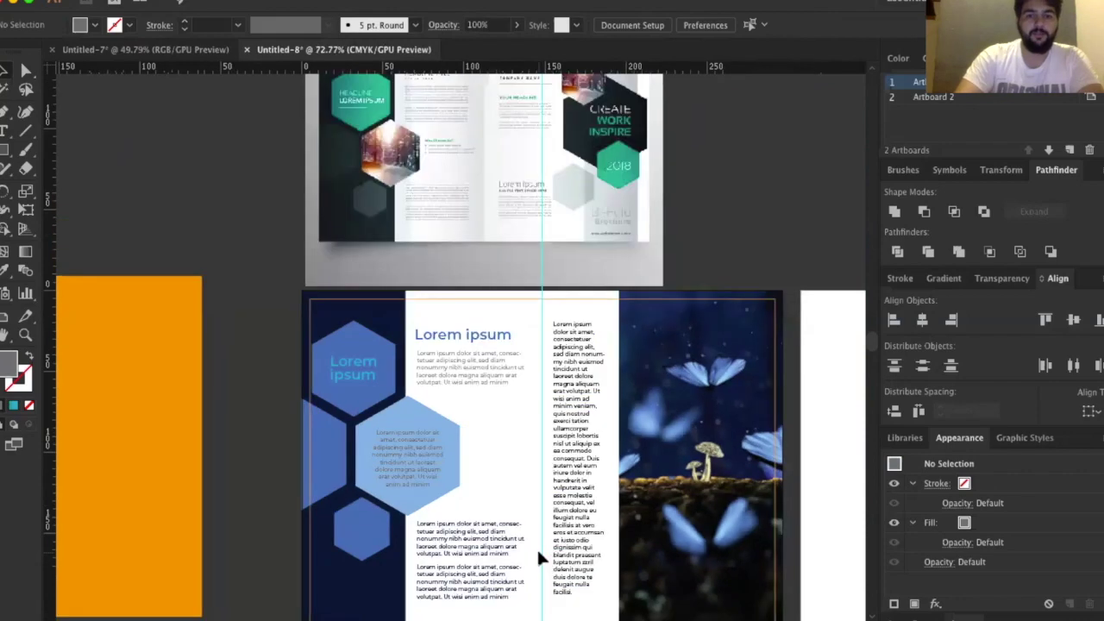
pyautogui.scroll(1, 536, 546)
pyautogui.scroll(1, 536, 547)
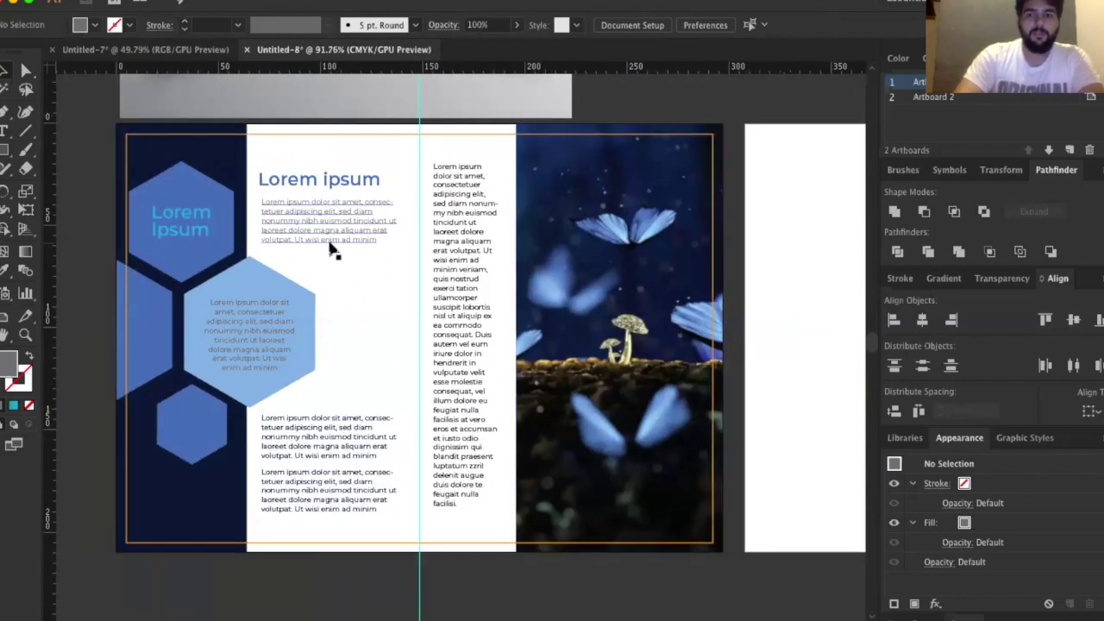
pyautogui.scroll(-2, 279, 288)
pyautogui.scroll(2, 276, 299)
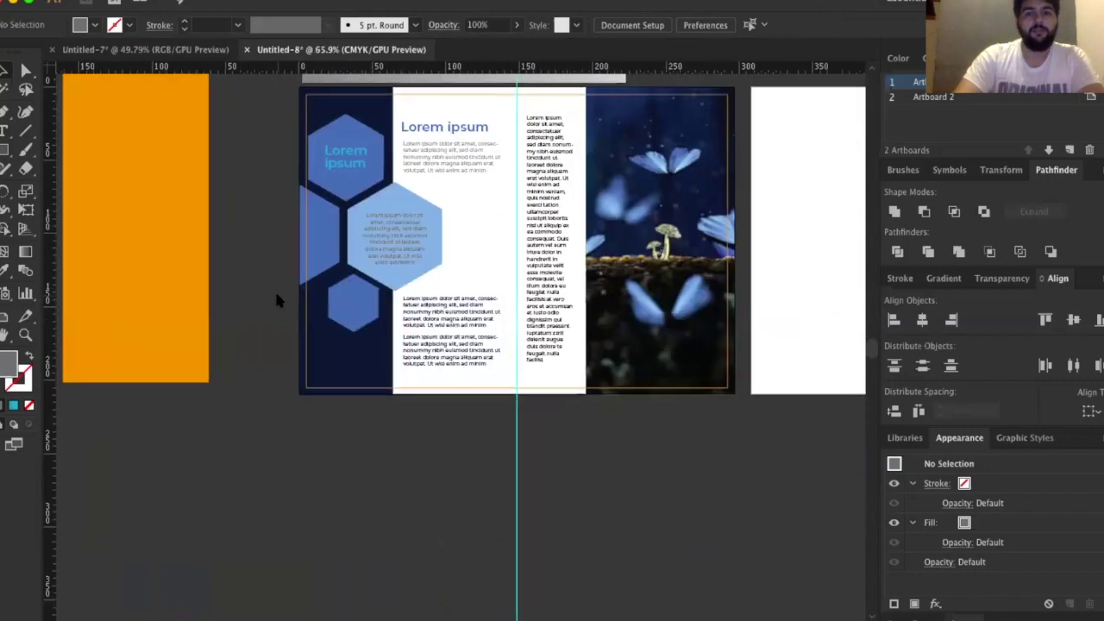
pyautogui.scroll(2, 276, 299)
pyautogui.scroll(1, 276, 299)
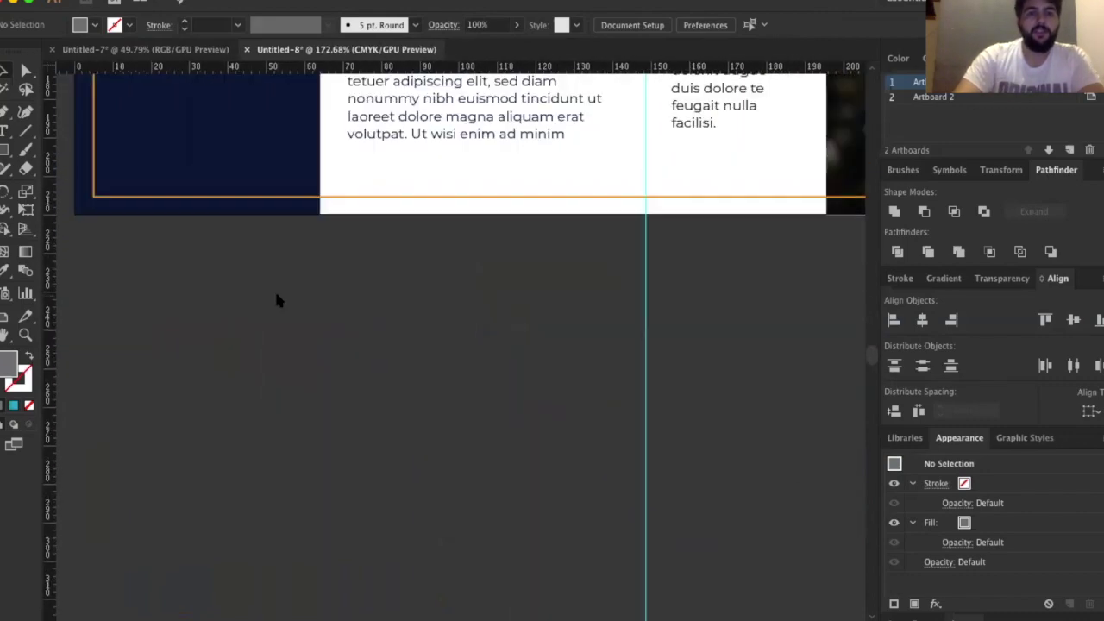
pyautogui.click(4, 151)
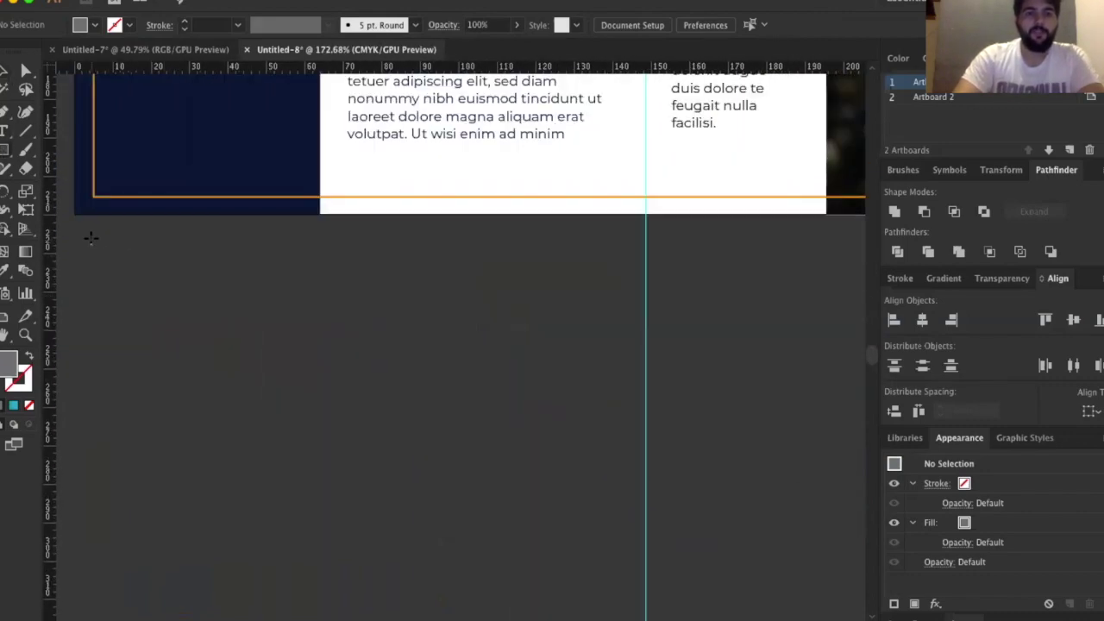
# - Draw a gray rectangle below the brochure sized 90 × 50 mm
pyautogui.moveTo(93, 240)
pyautogui.mouseDown()
pyautogui.moveTo(220, 274)
pyautogui.moveTo(333, 393)
pyautogui.mouseUp()
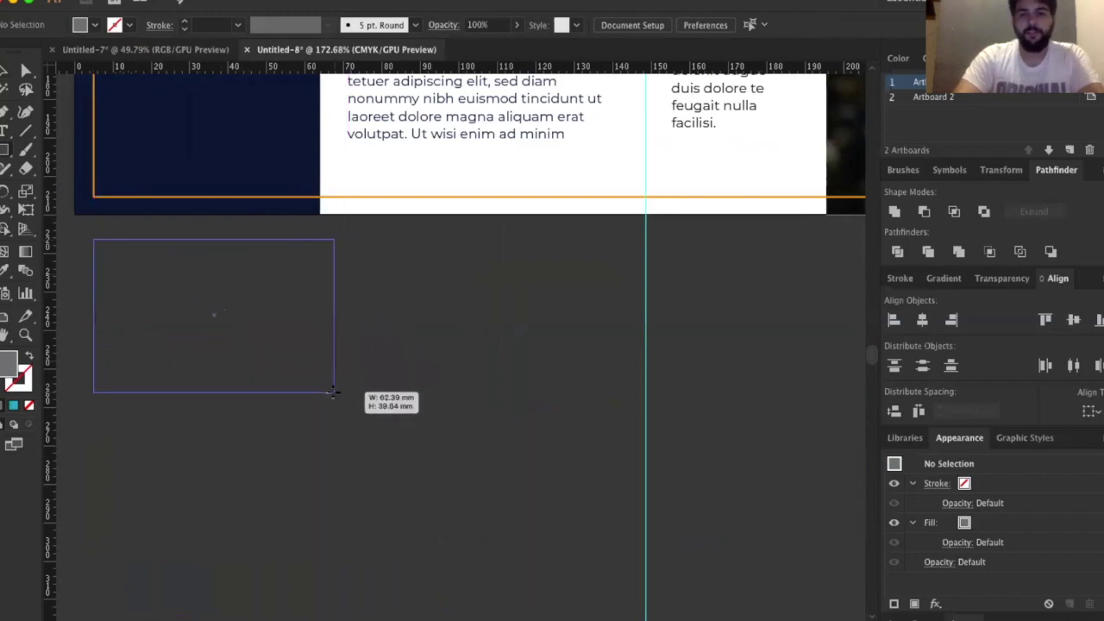
pyautogui.moveTo(333, 393); pyautogui.dragTo(333, 393)
pyautogui.click(743, 25)
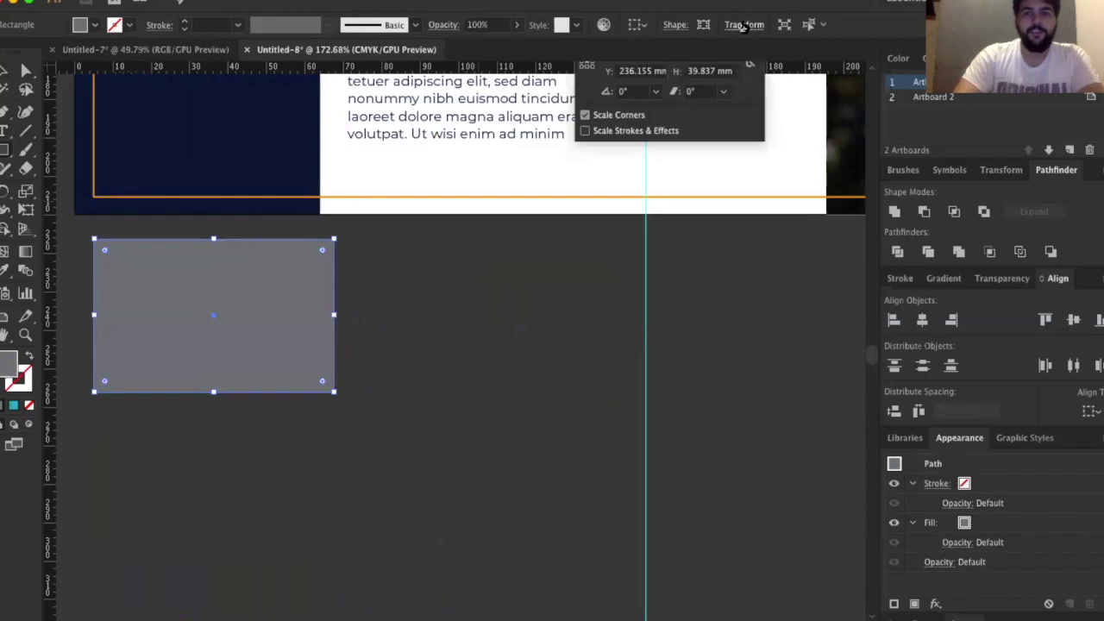
pyautogui.click(726, 52)
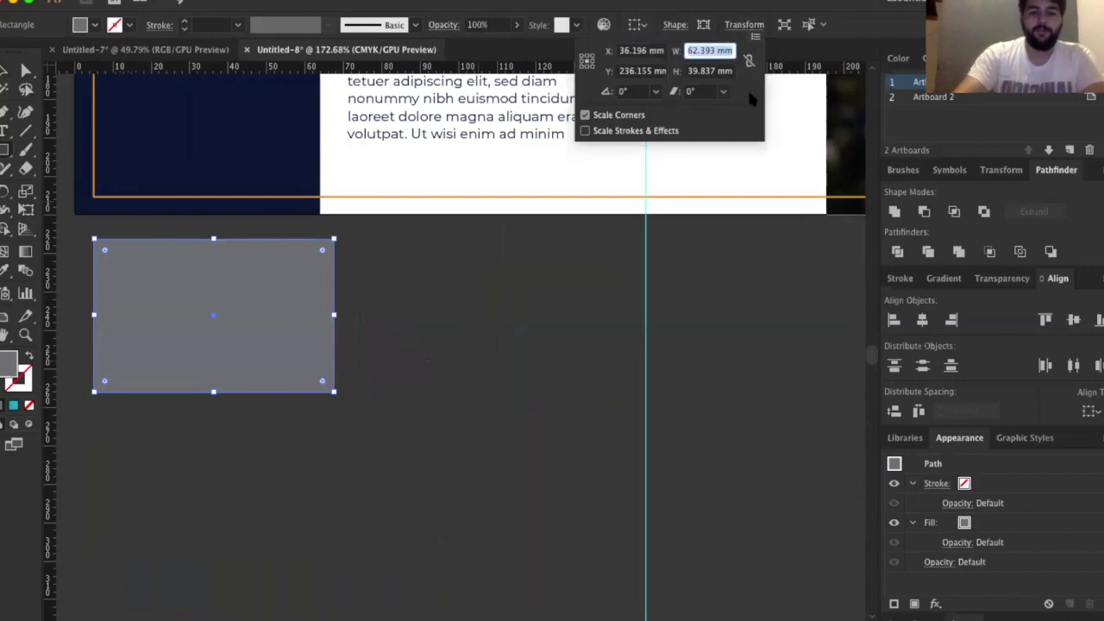
pyautogui.write('90')
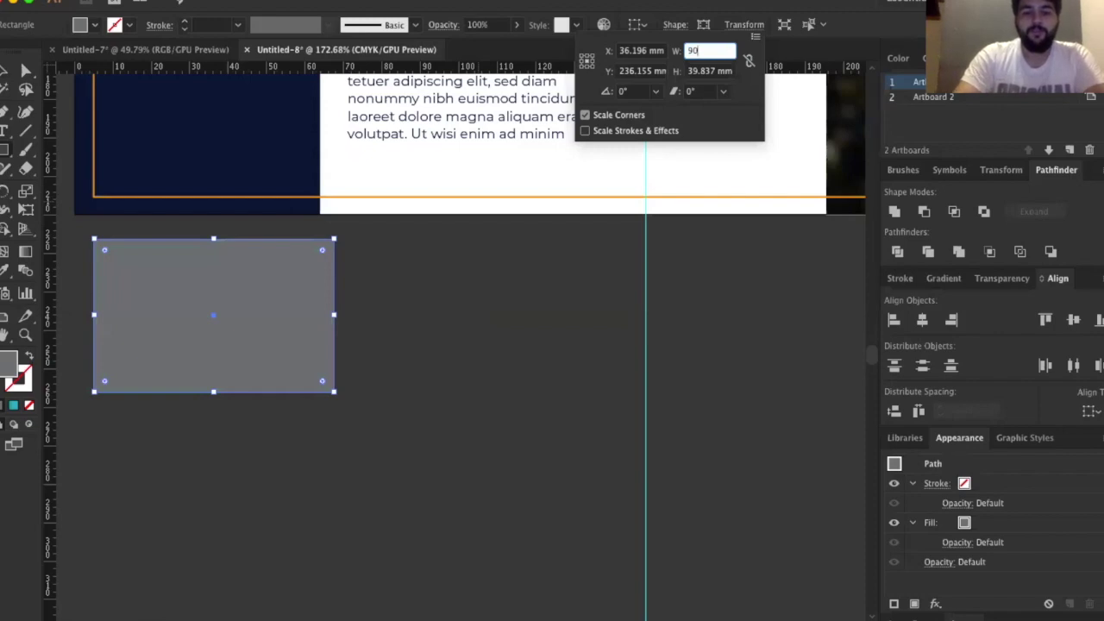
pyautogui.press('Tab')
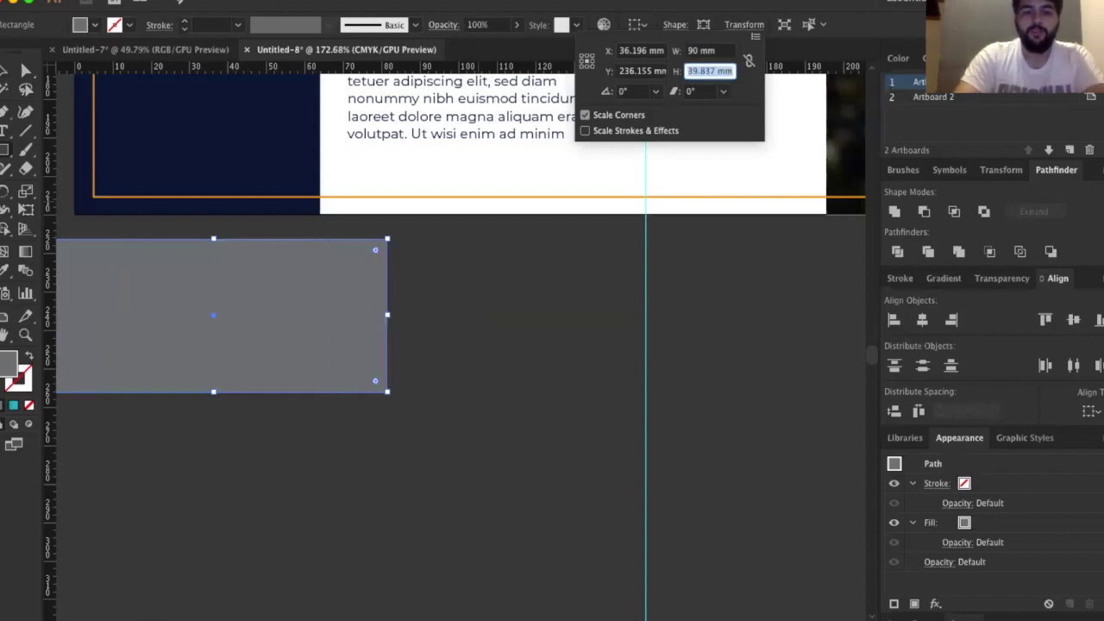
pyautogui.write('50')
pyautogui.press('Return')
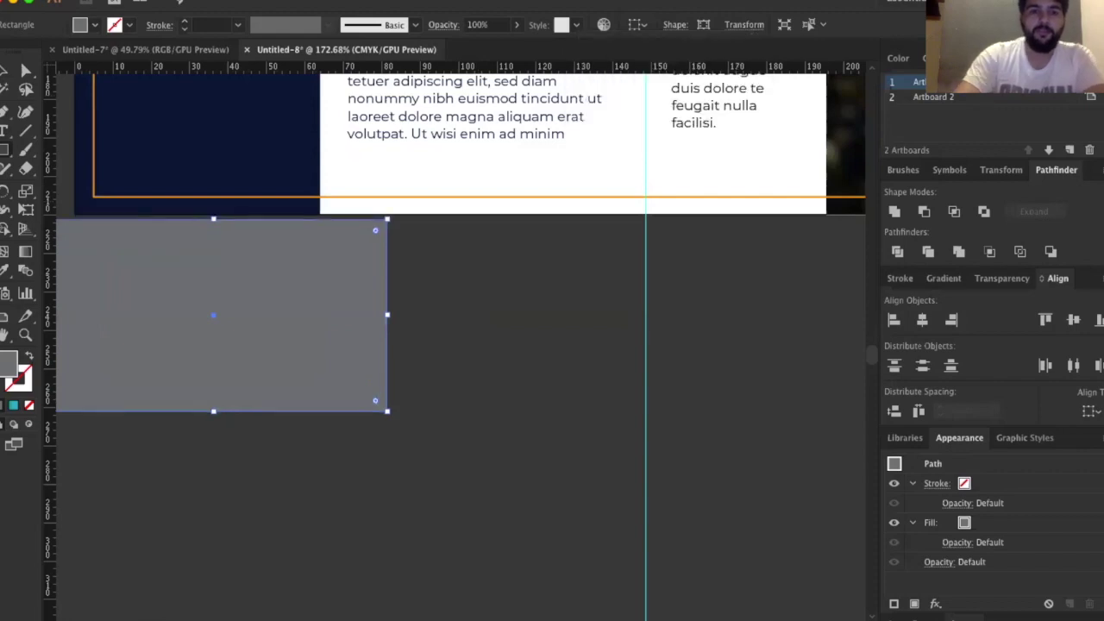
# - Reposition the gray card and shrink an inner rectangle's height evenly from both edges
pyautogui.moveTo(139, 267); pyautogui.dragTo(227, 313)
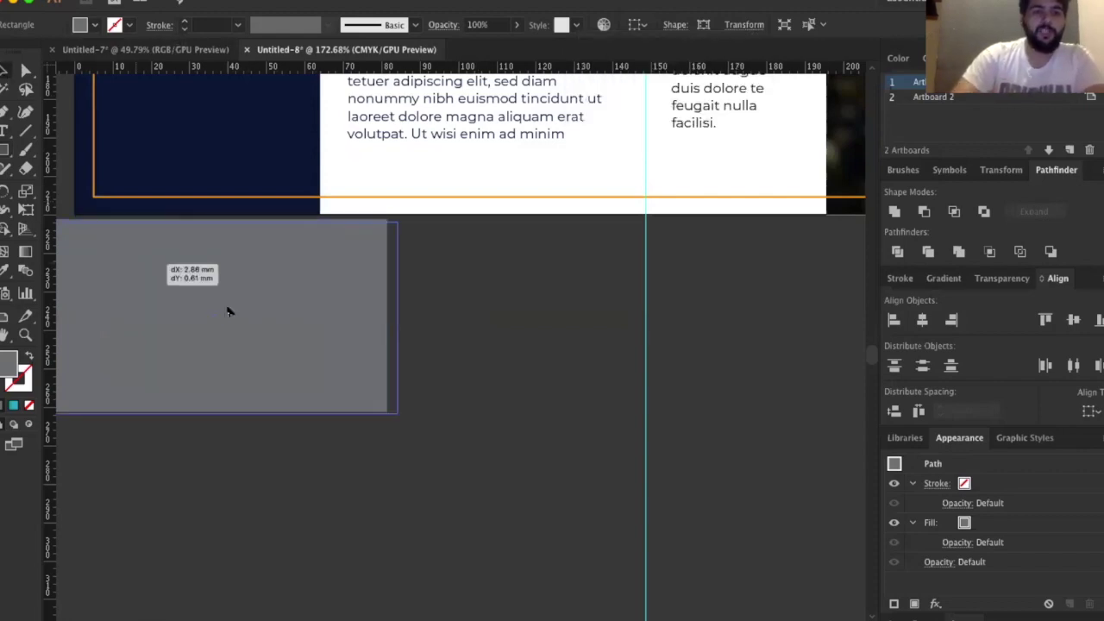
pyautogui.click(328, 250)
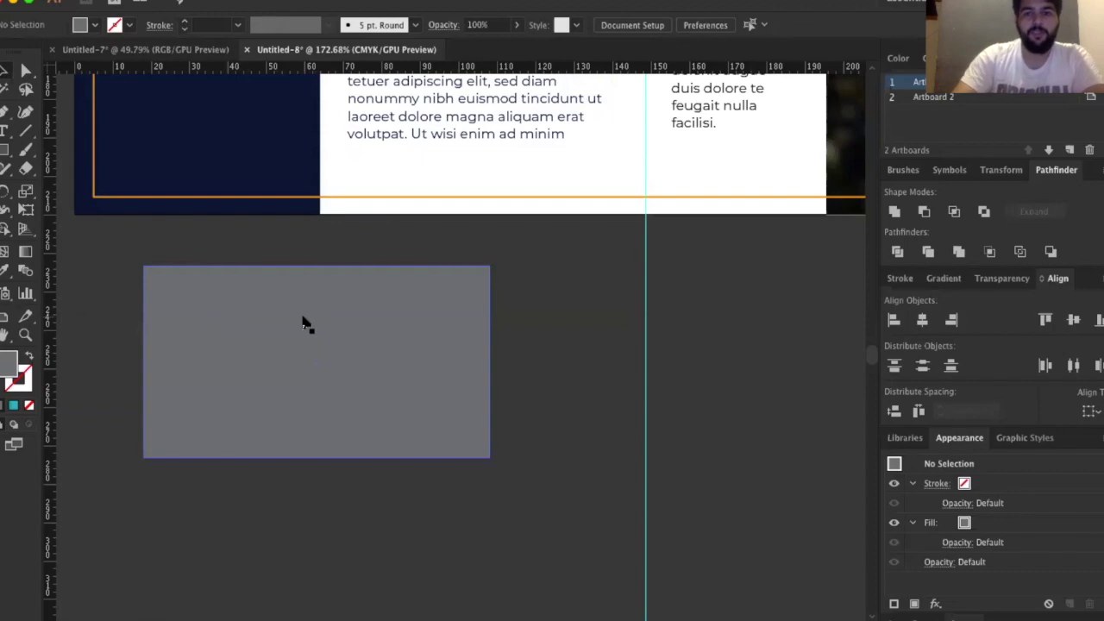
pyautogui.click(354, 284)
pyautogui.click(377, 229)
pyautogui.scroll(3, 345, 290)
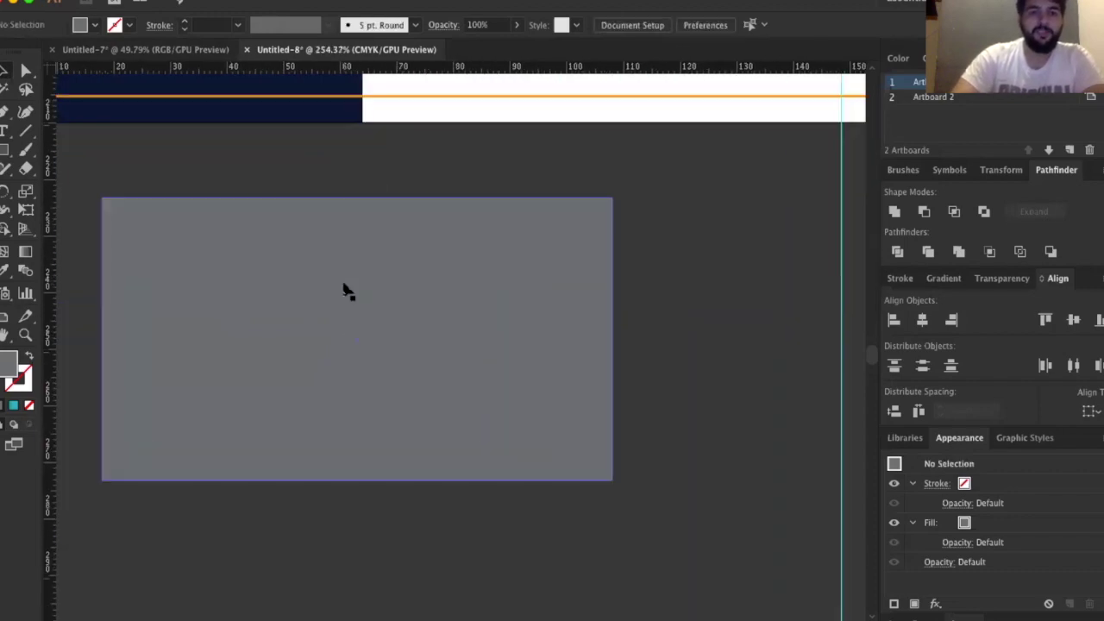
pyautogui.click(256, 304)
pyautogui.scroll(-2, 256, 303)
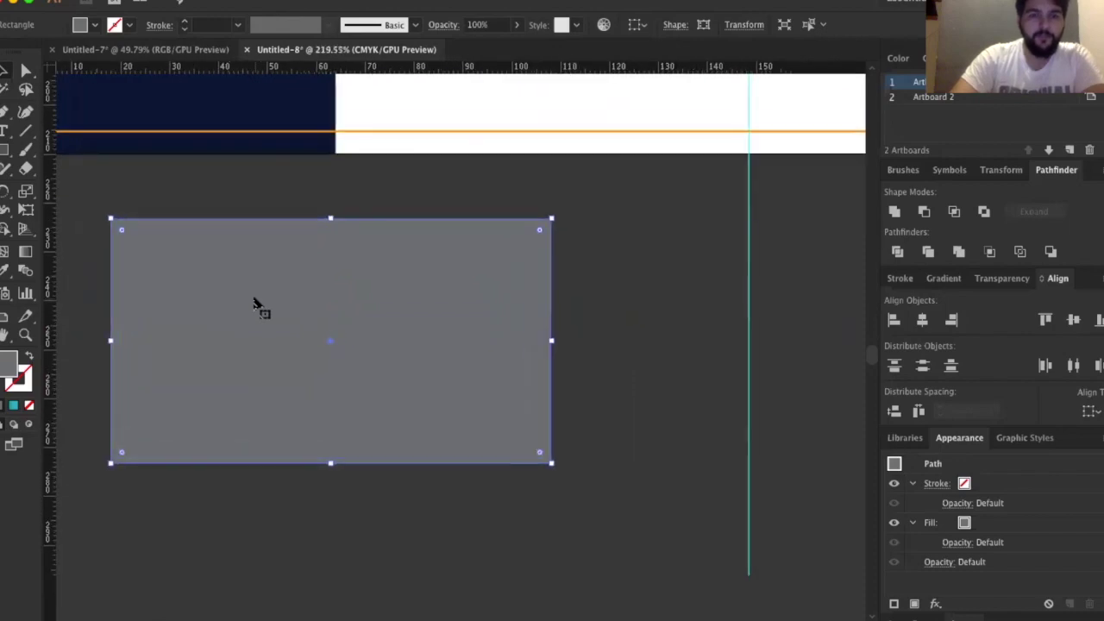
pyautogui.hscroll(2, 256, 303)
pyautogui.moveTo(309, 221); pyautogui.dragTo(311, 235)
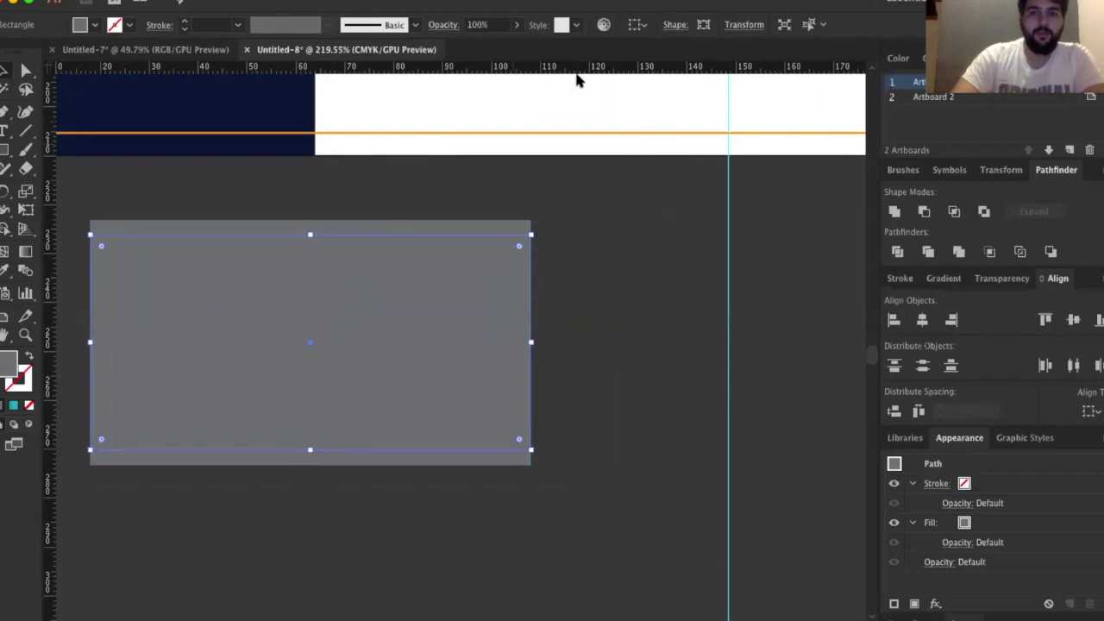
# - Turn the inner rectangle into a white outline by filling it white and swapping fill and stroke
pyautogui.click(219, 212)
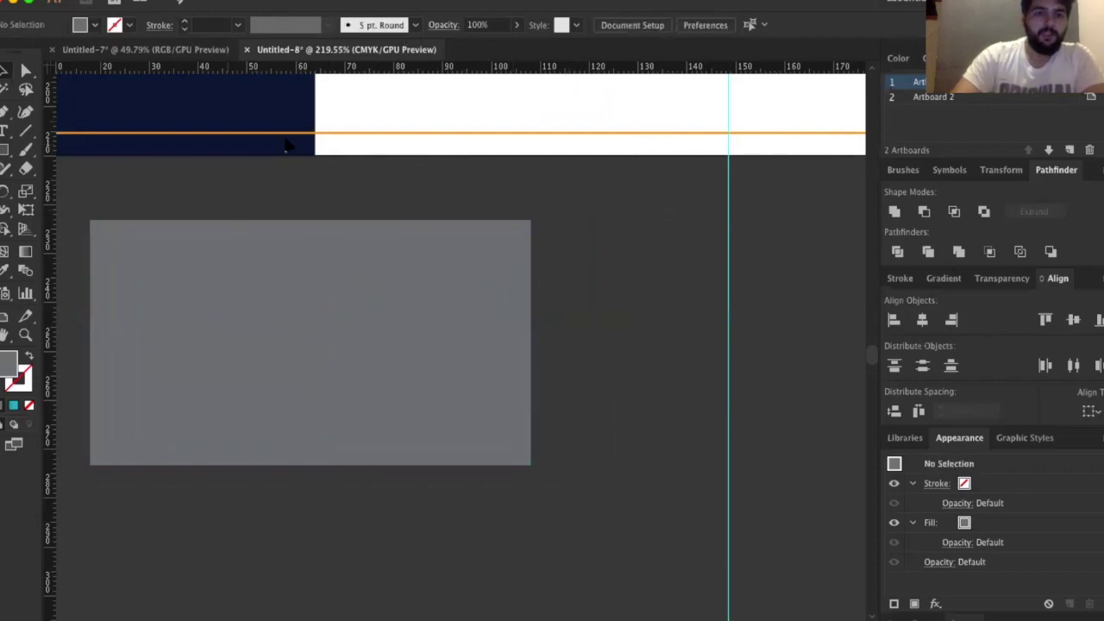
pyautogui.click(242, 247)
pyautogui.click(94, 25)
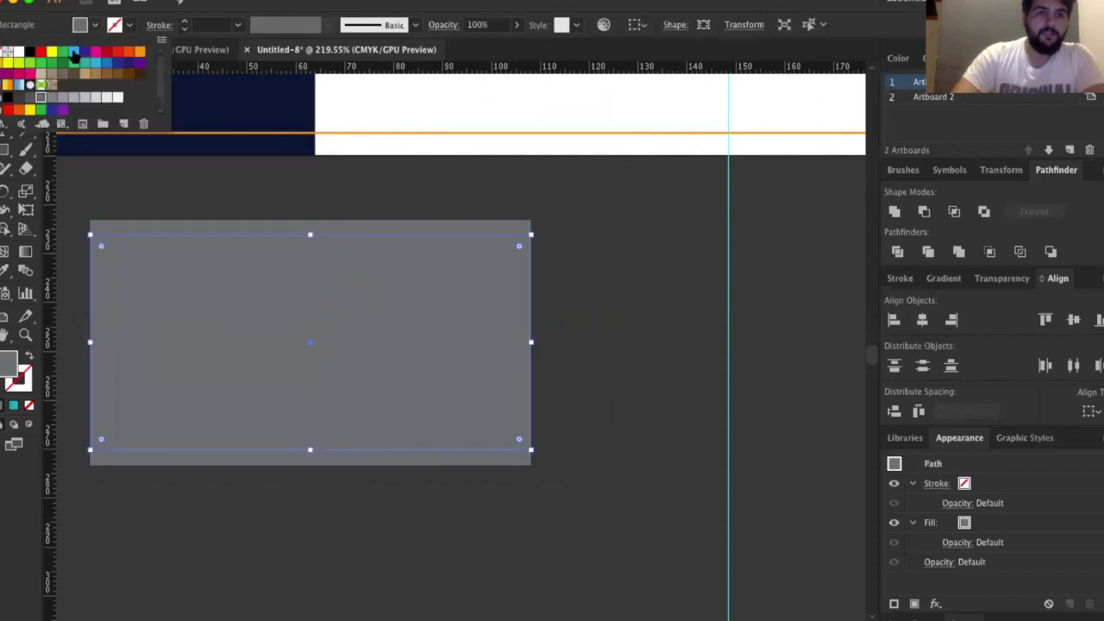
pyautogui.click(18, 54)
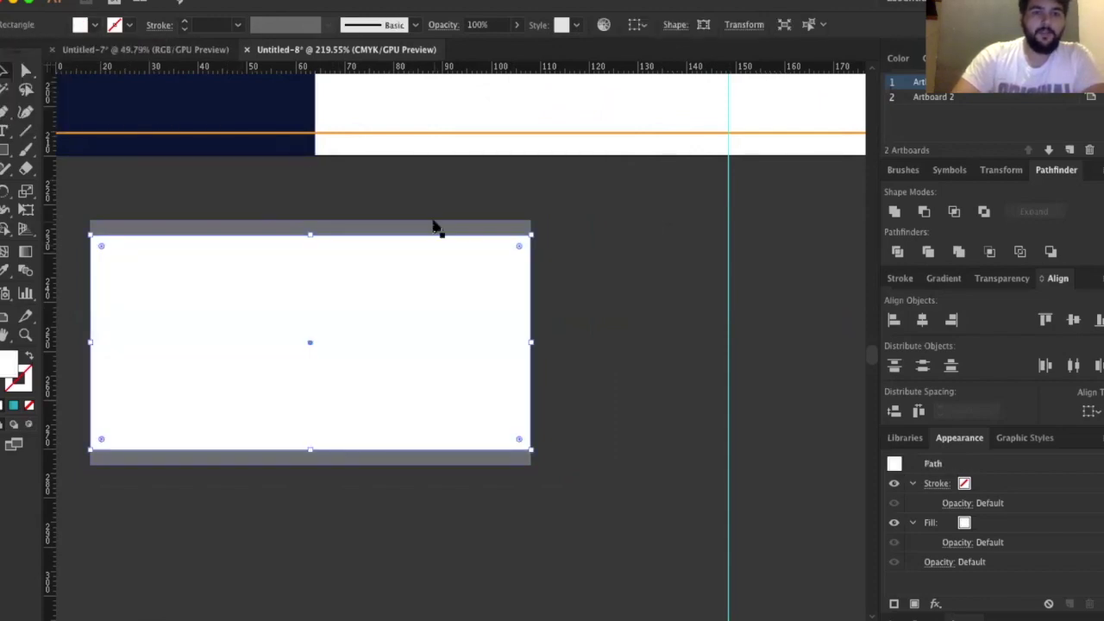
pyautogui.hotkey('shift', 'x')
# - Resize the white outline frame to 80 × 40 mm
pyautogui.click(743, 24)
pyautogui.write('90')
pyautogui.press('Return')
pyautogui.write('80')
pyautogui.press('Tab')
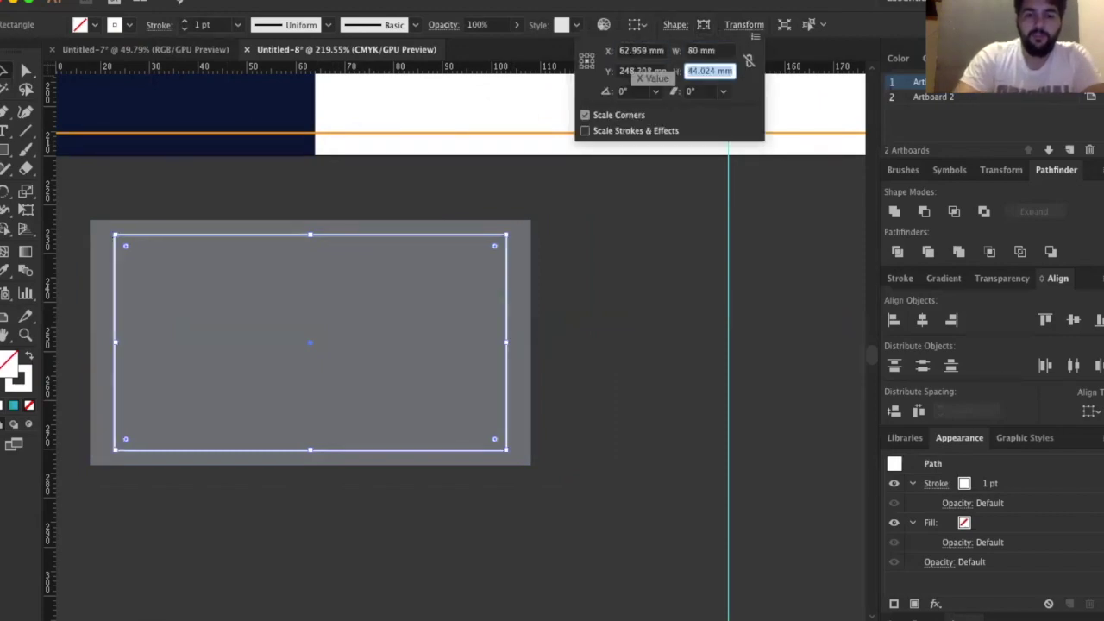
pyautogui.write('40')
pyautogui.press('Return')
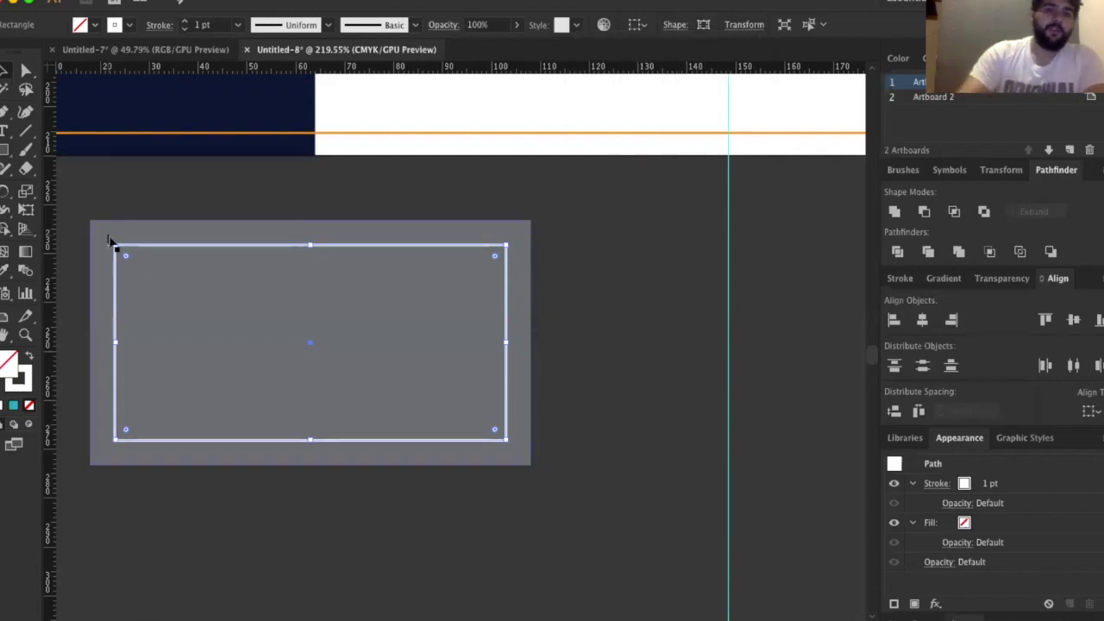
pyautogui.click(322, 394)
pyautogui.scroll(3, 322, 394)
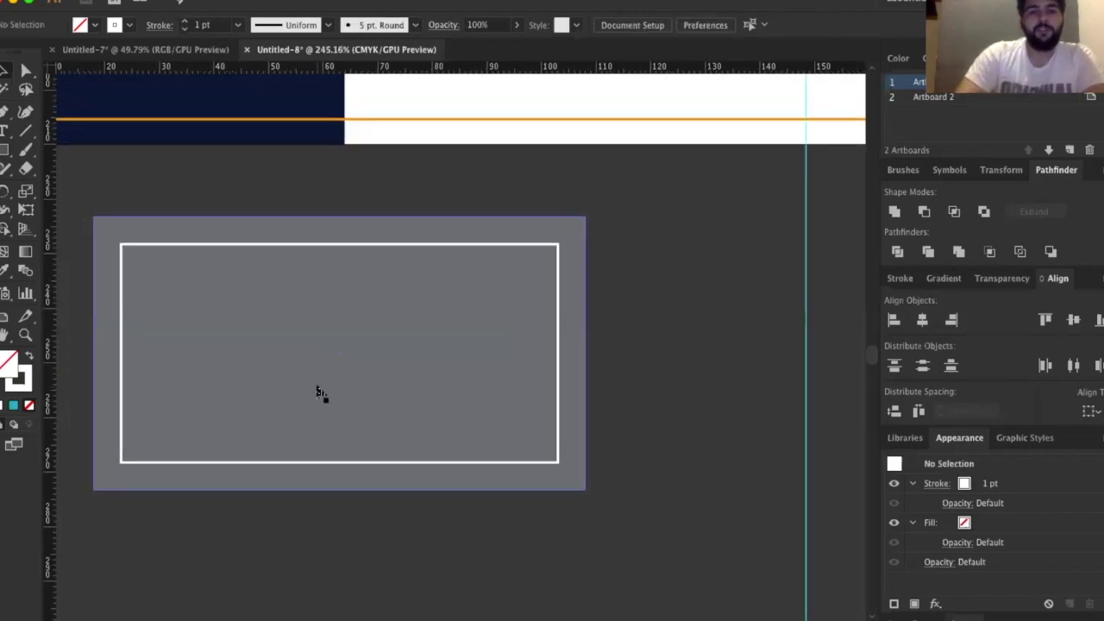
pyautogui.click(140, 223)
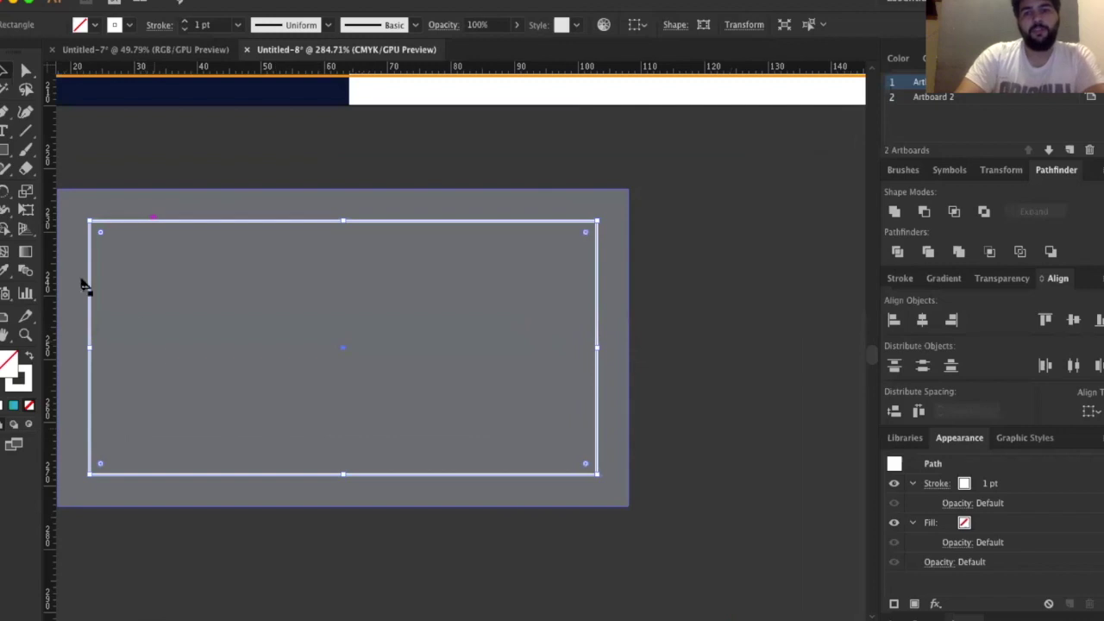
pyautogui.click(4, 131)
# - Type the contact's name, 'Art direktor' title, phone, e-mail and website inside the frame
pyautogui.click(175, 320)
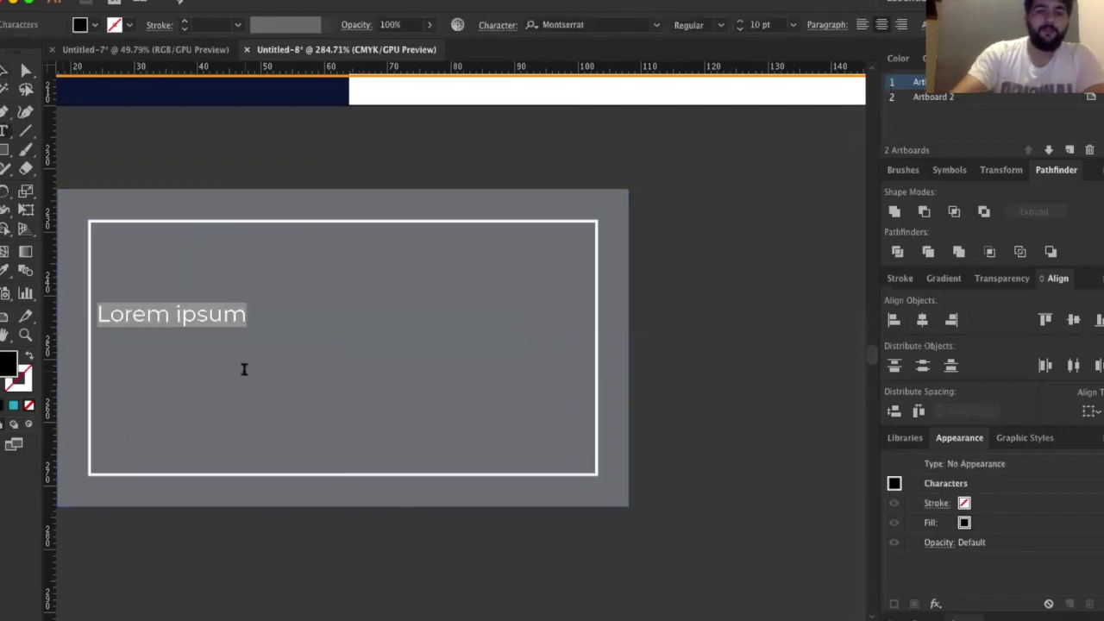
pyautogui.press('BackSpace')
pyautogui.write('Rə')
pyautogui.press('BackSpace')
pyautogui.press('BackSpace')
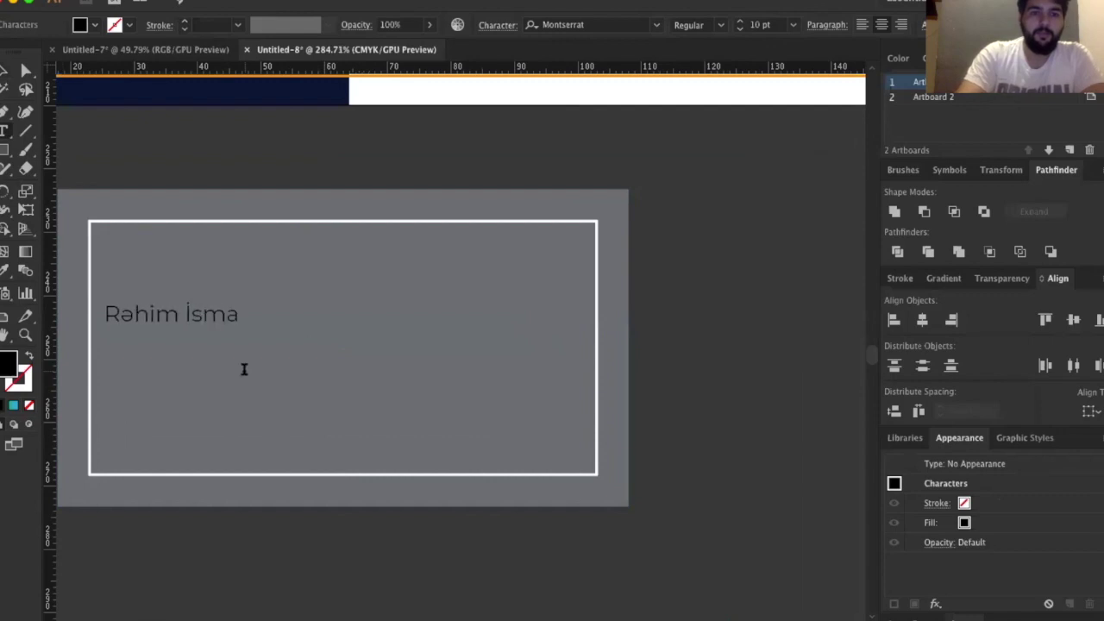
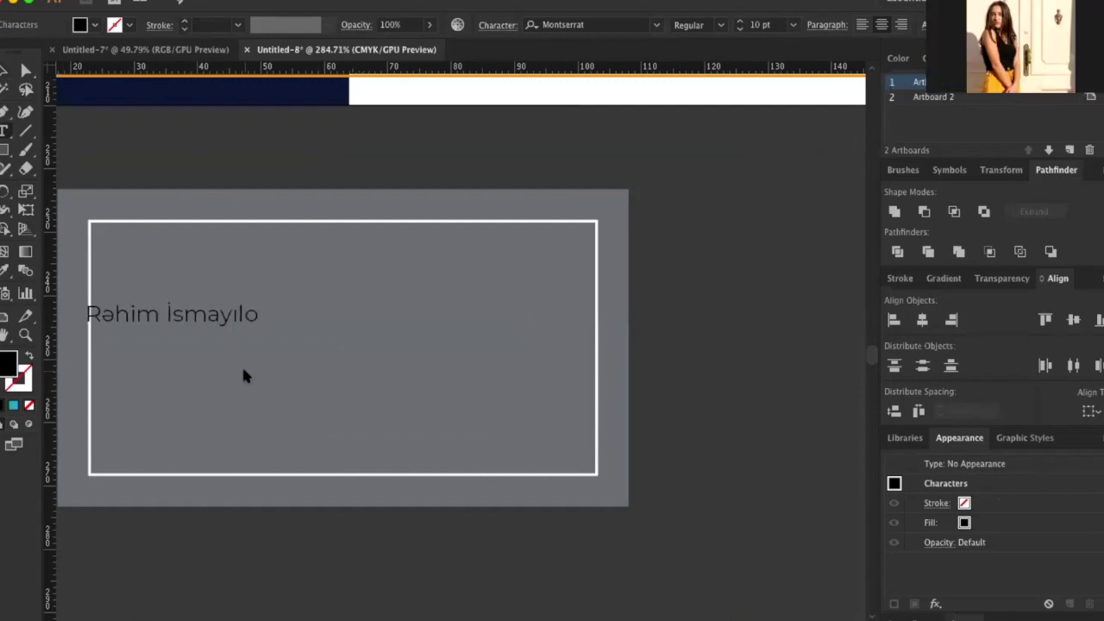
pyautogui.press('Return')
pyautogui.write('Art direktor')
pyautogui.press('Return')
pyautogui.write('+99444444444 ')
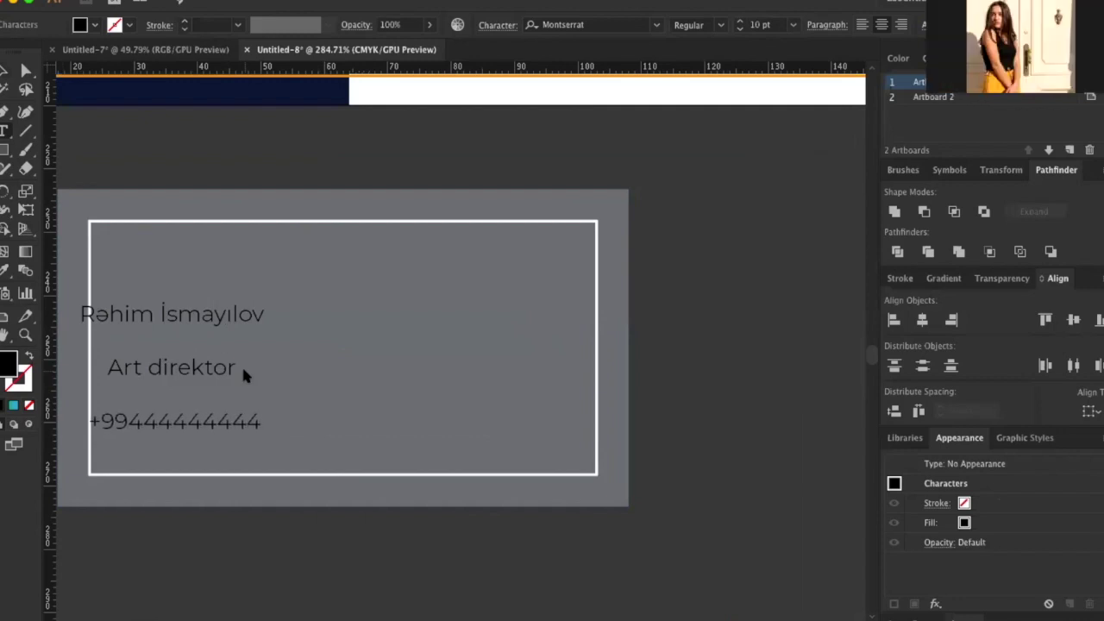
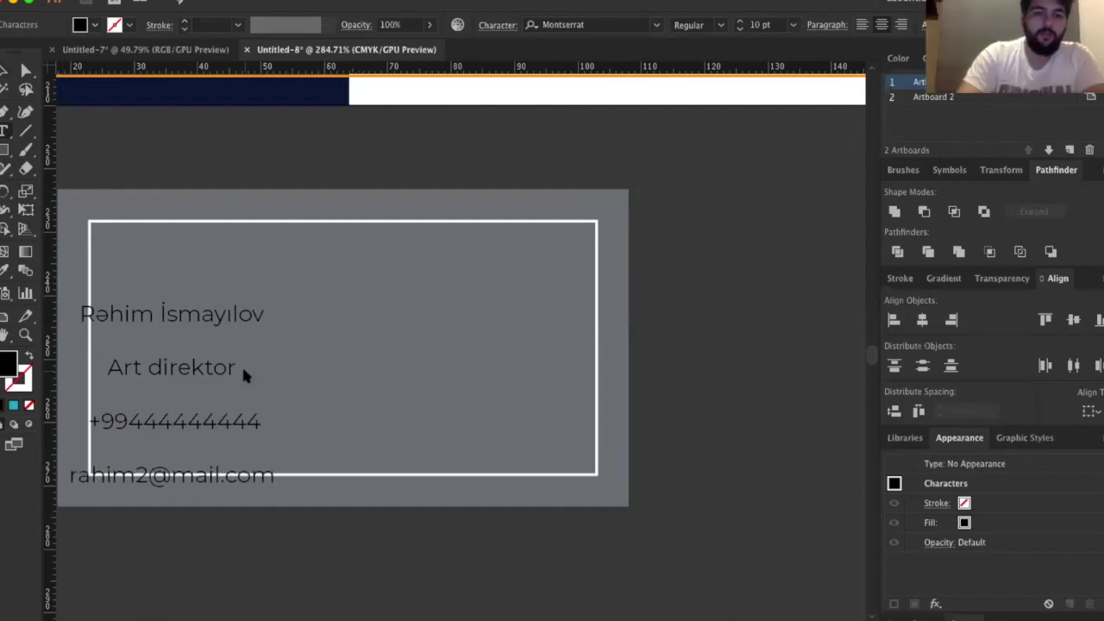
pyautogui.press('Return')
pyautogui.write('rahim.com')
# - Left-align the contact block, set its leading to 12 pt, and position it inside the frame
pyautogui.click(25, 70)
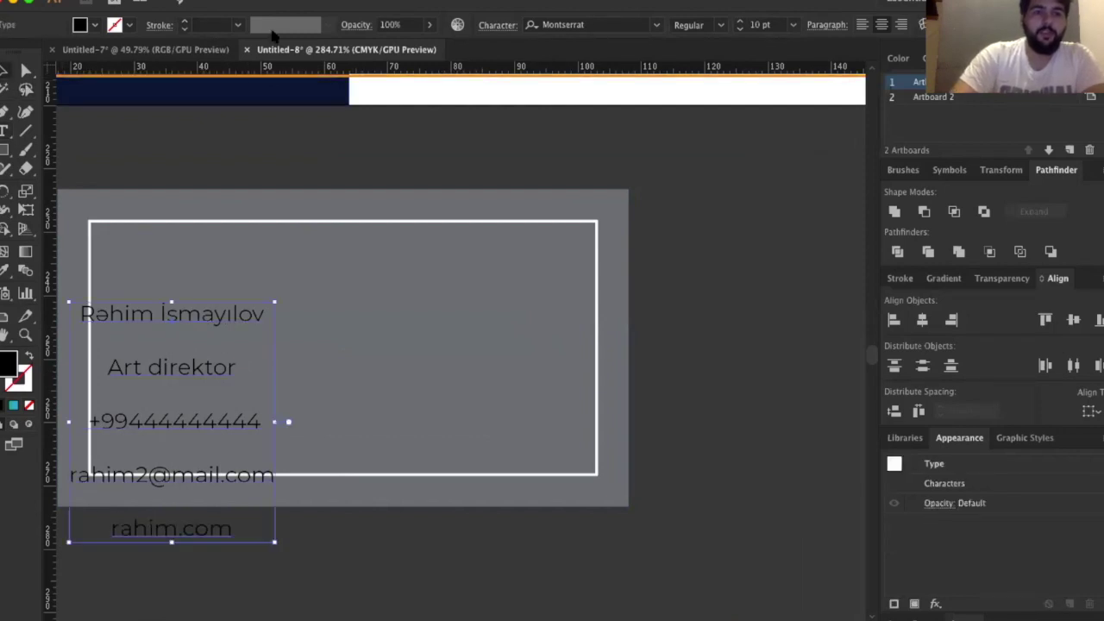
pyautogui.click(862, 24)
pyautogui.moveTo(245, 313)
pyautogui.mouseDown()
pyautogui.moveTo(203, 266)
pyautogui.moveTo(211, 259)
pyautogui.mouseUp()
pyautogui.click(497, 24)
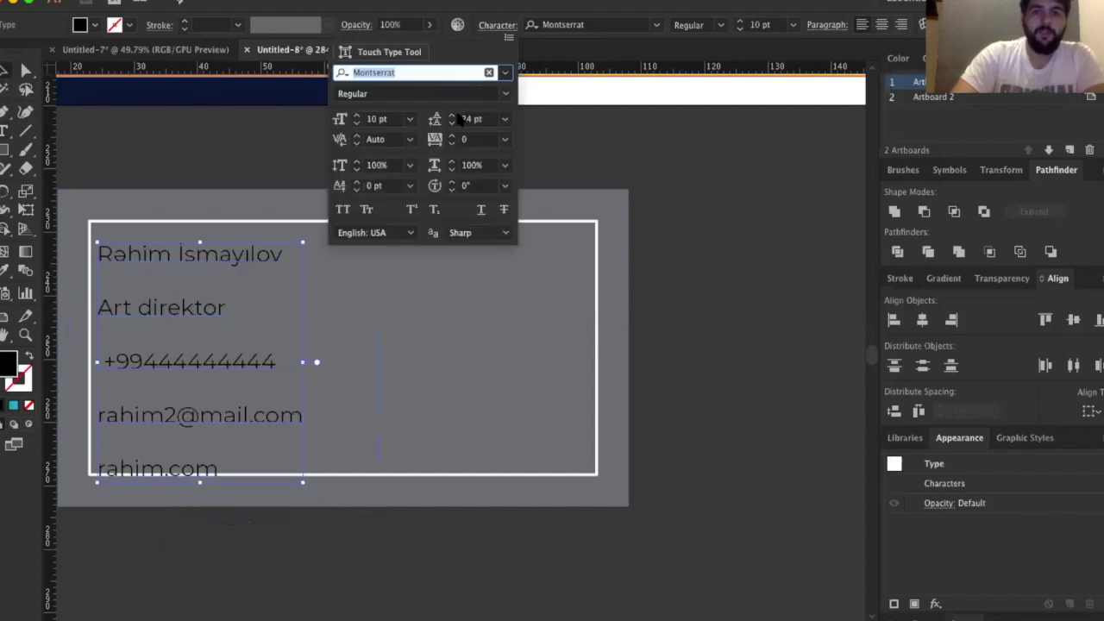
pyautogui.click(460, 121)
pyautogui.press('Down')
pyautogui.press('Down')
pyautogui.press('Down')
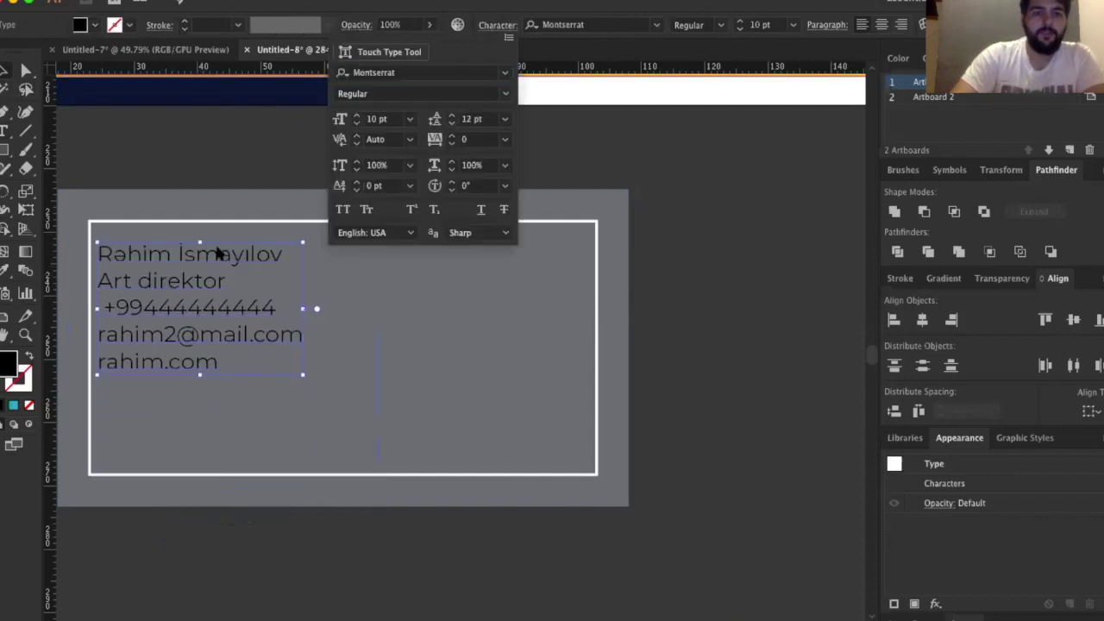
pyautogui.click(215, 250)
pyautogui.moveTo(204, 252); pyautogui.dragTo(196, 333)
pyautogui.click(4, 132)
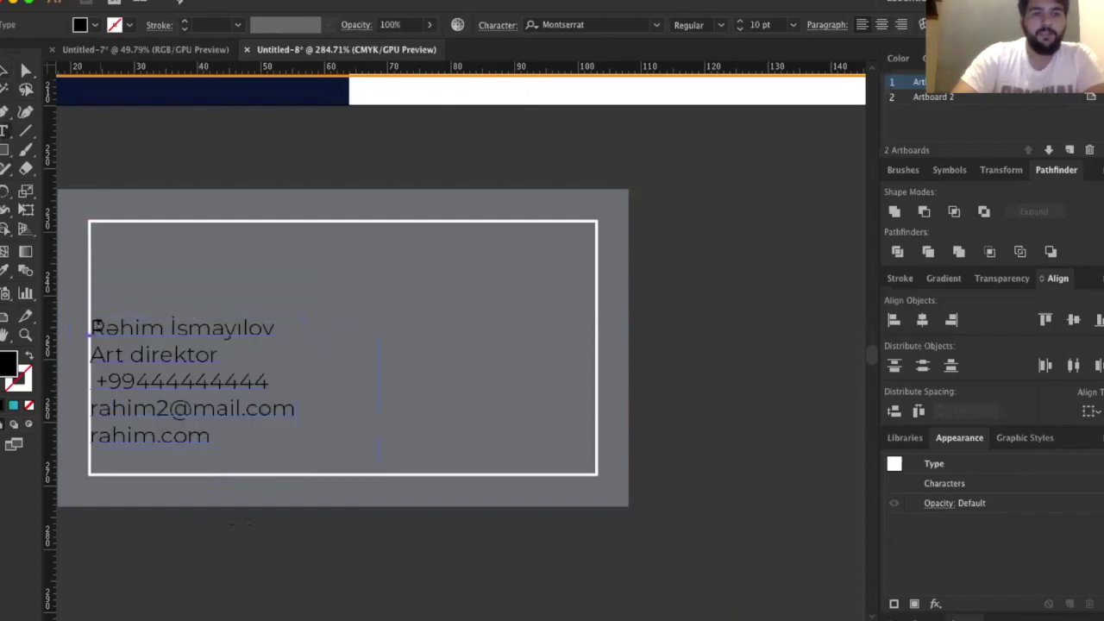
pyautogui.moveTo(91, 327); pyautogui.dragTo(306, 326)
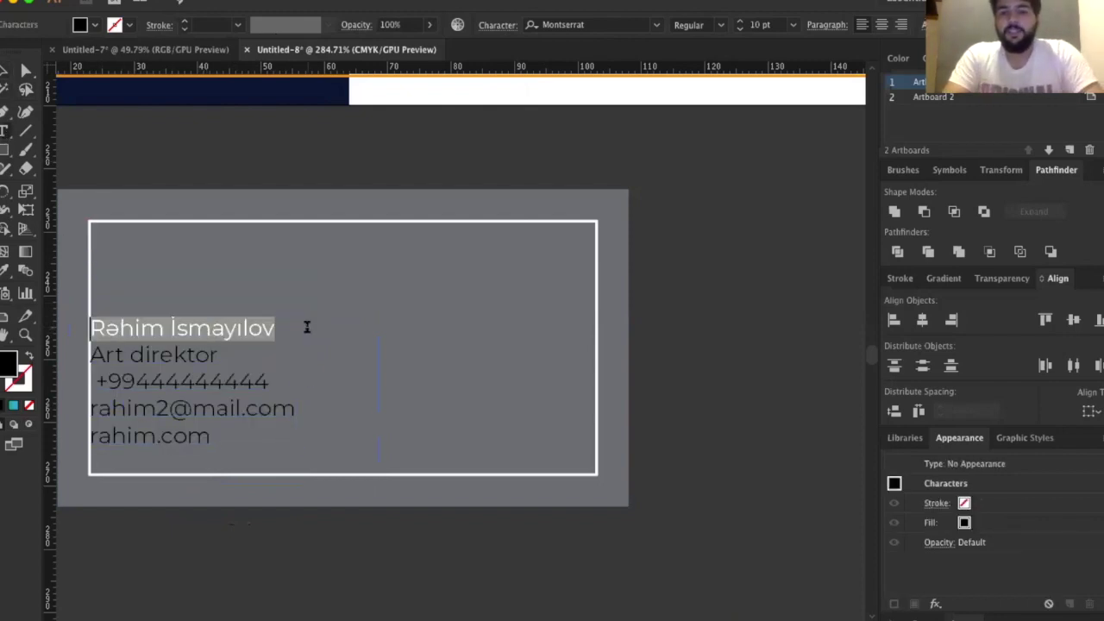
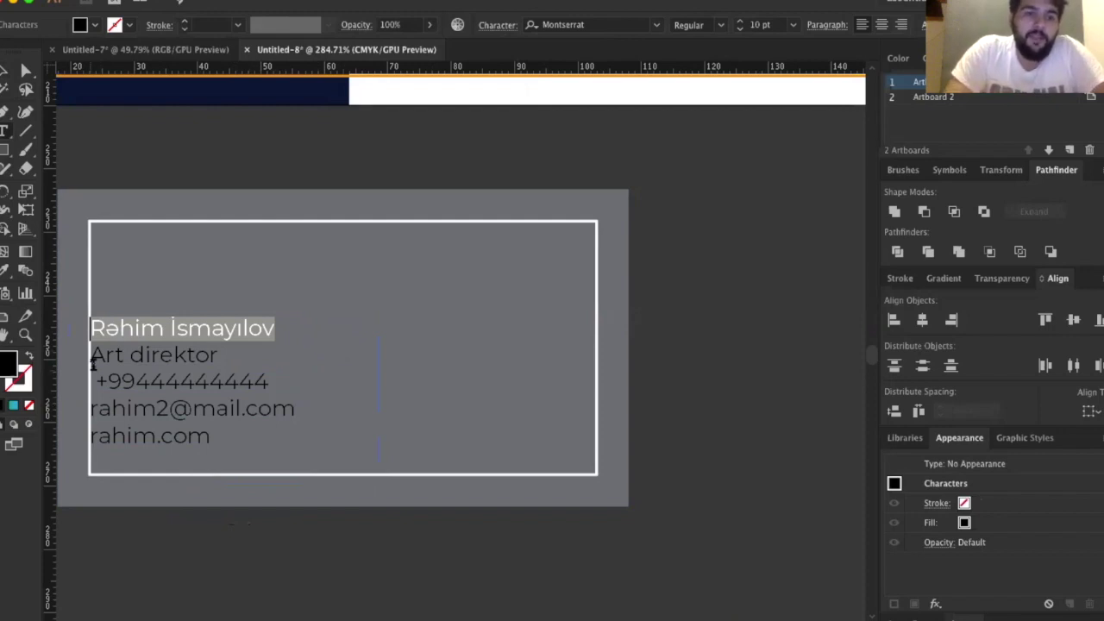
# - Set the title and contact lines to 7 pt
pyautogui.moveTo(91, 355)
pyautogui.mouseDown()
pyautogui.moveTo(188, 456)
pyautogui.moveTo(210, 451)
pyautogui.moveTo(115, 354)
pyautogui.moveTo(88, 349)
pyautogui.mouseUp()
pyautogui.click(209, 446)
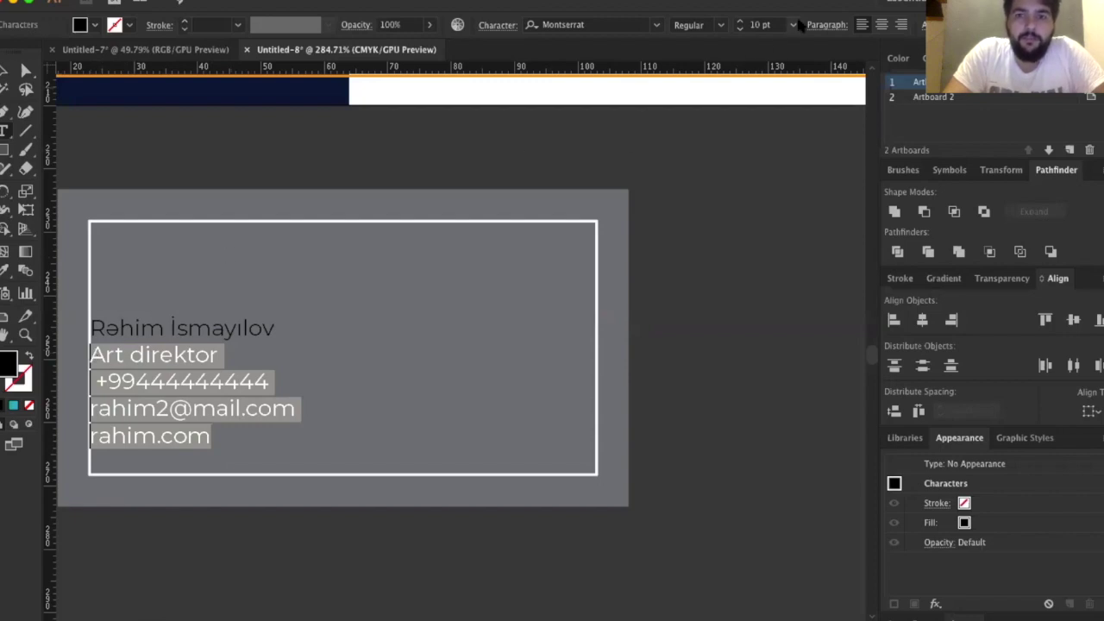
pyautogui.click(793, 25)
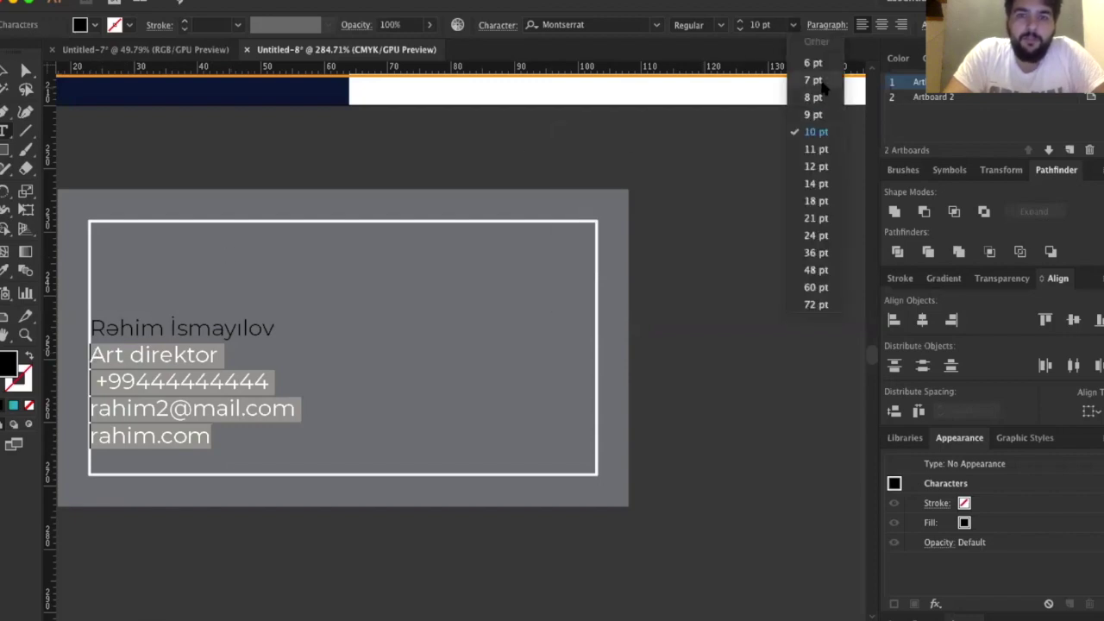
pyautogui.click(811, 73)
# - Make the name line 11 pt Montserrat Bold
pyautogui.tripleClick(191, 327)
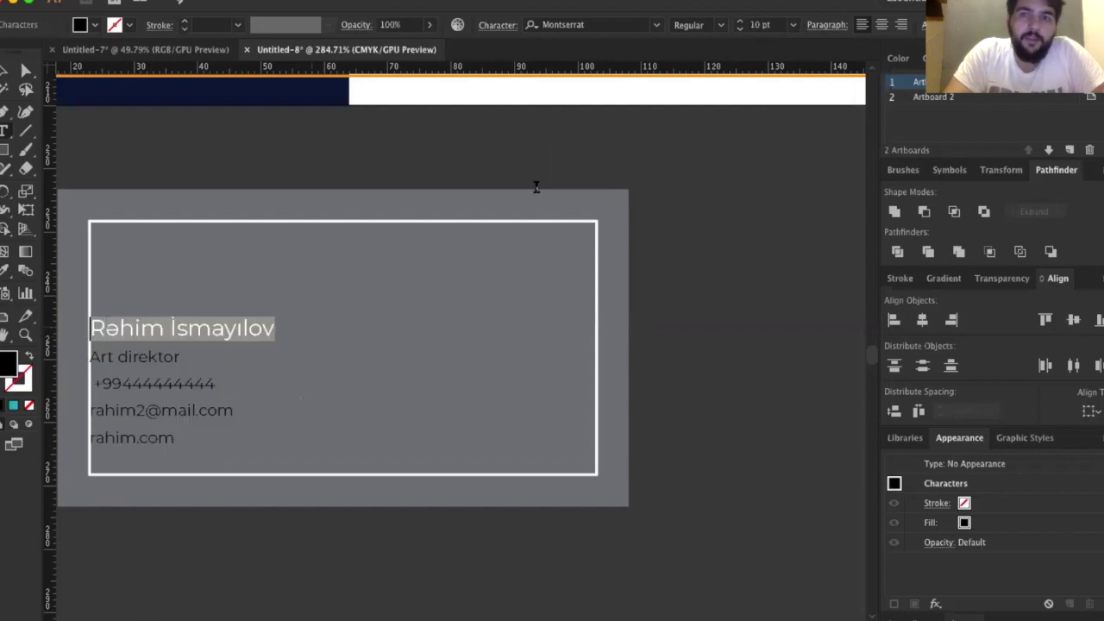
pyautogui.click(793, 25)
pyautogui.click(811, 148)
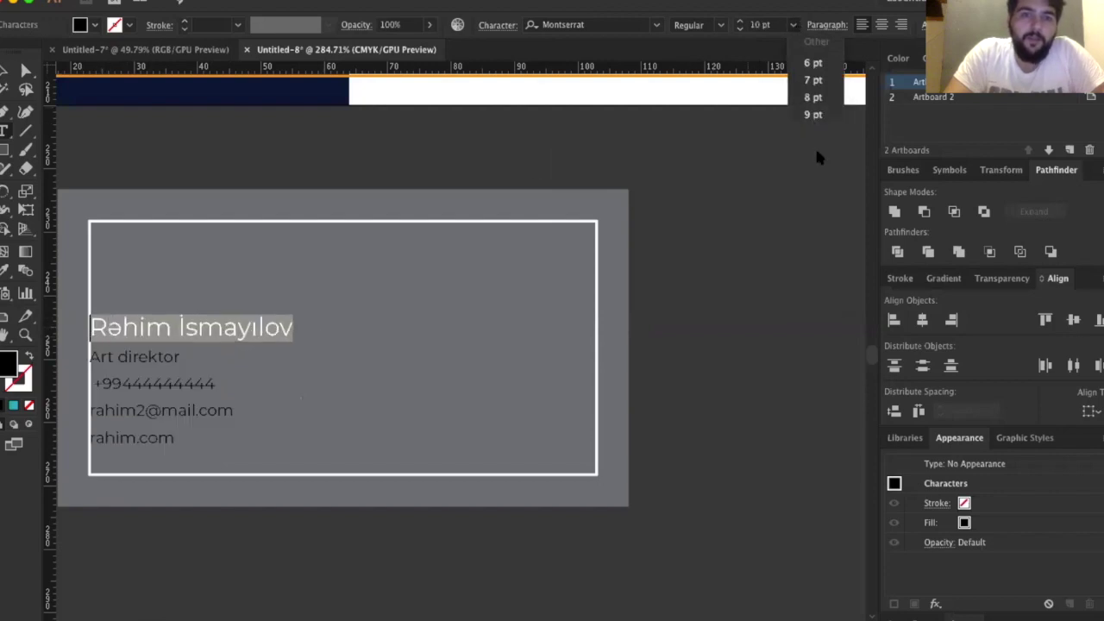
pyautogui.click(721, 25)
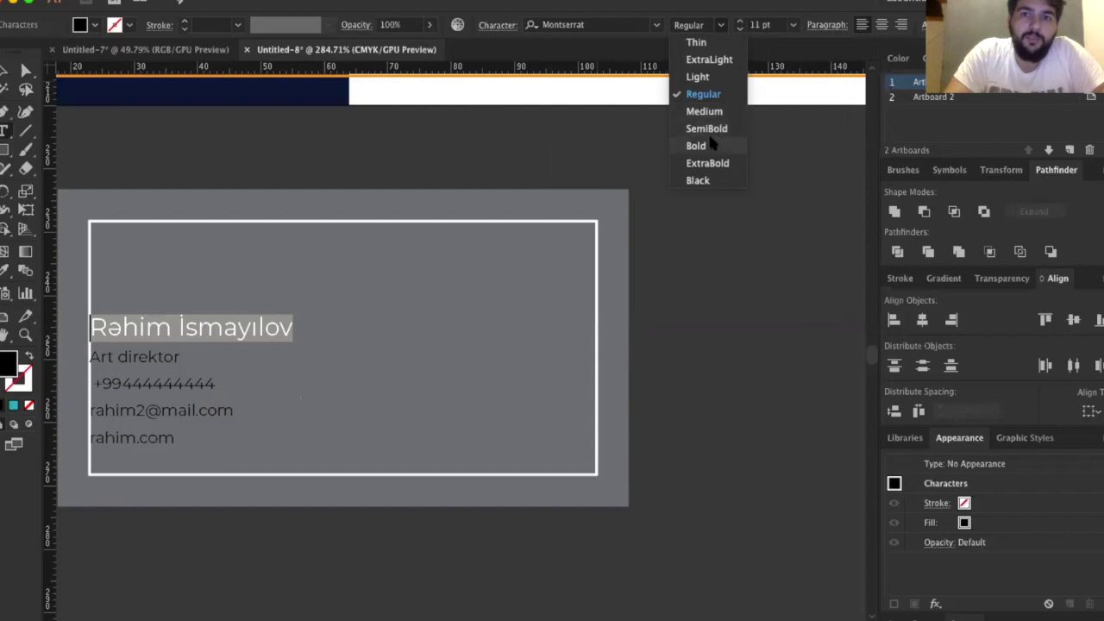
pyautogui.click(705, 145)
# - Add a blank line between the title and the phone number, then nudge the text block slightly down
pyautogui.moveTo(92, 355); pyautogui.dragTo(212, 443)
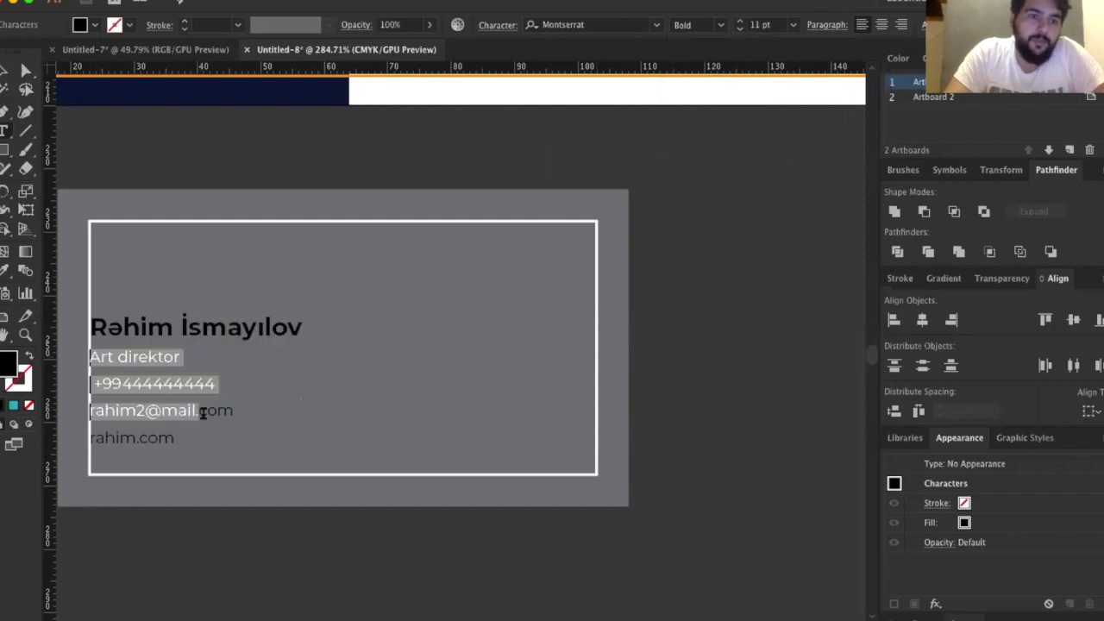
pyautogui.click(160, 381)
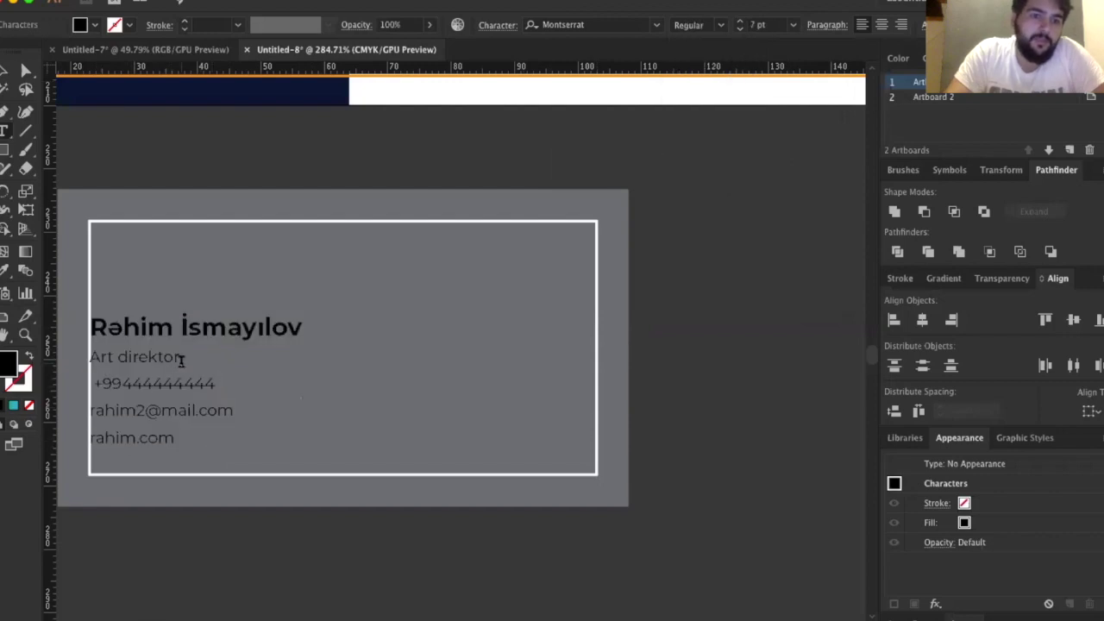
pyautogui.press('Return')
pyautogui.click(5, 74)
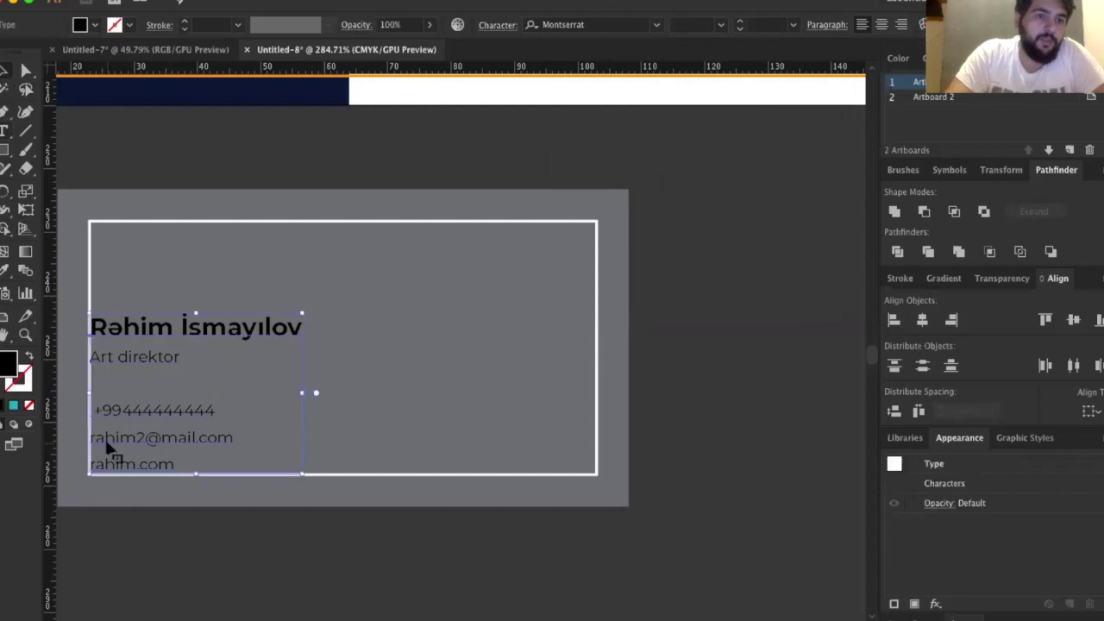
pyautogui.scroll(3, 105, 436)
pyautogui.moveTo(174, 240); pyautogui.dragTo(175, 245)
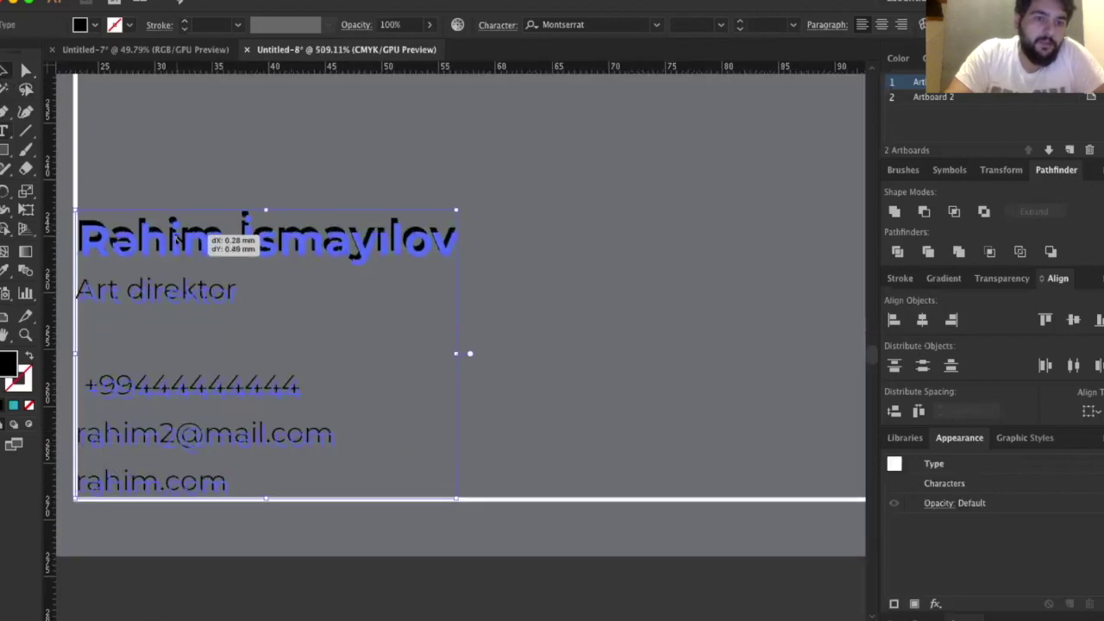
pyautogui.scroll(-3, 170, 241)
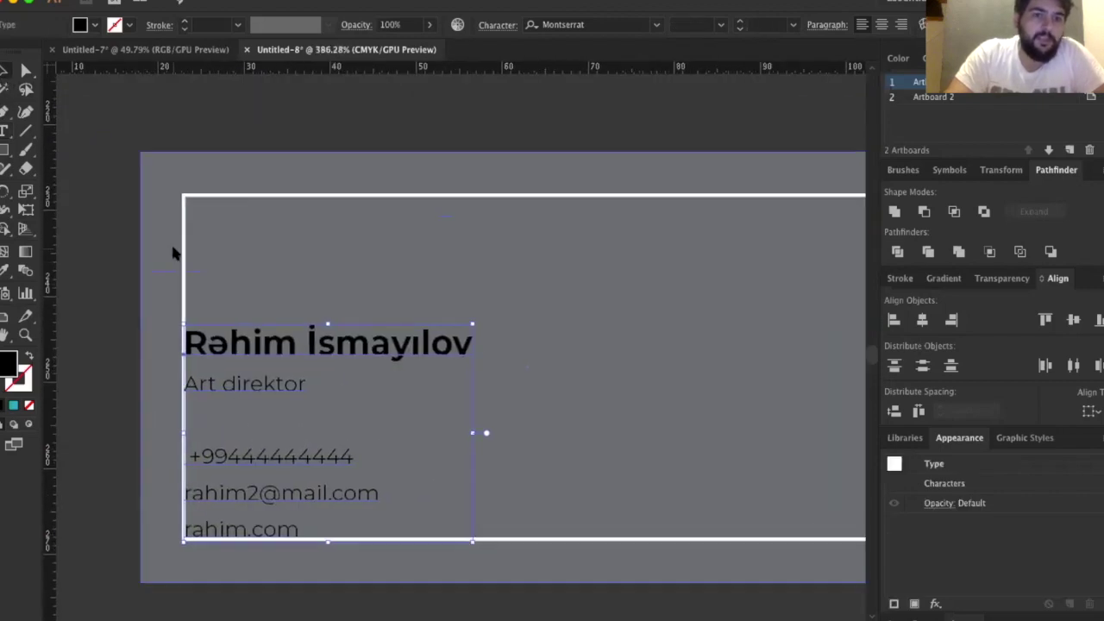
pyautogui.scroll(-2, 207, 215)
# - Fill the card background with white and give the inner frame an orange stroke
pyautogui.click(207, 111)
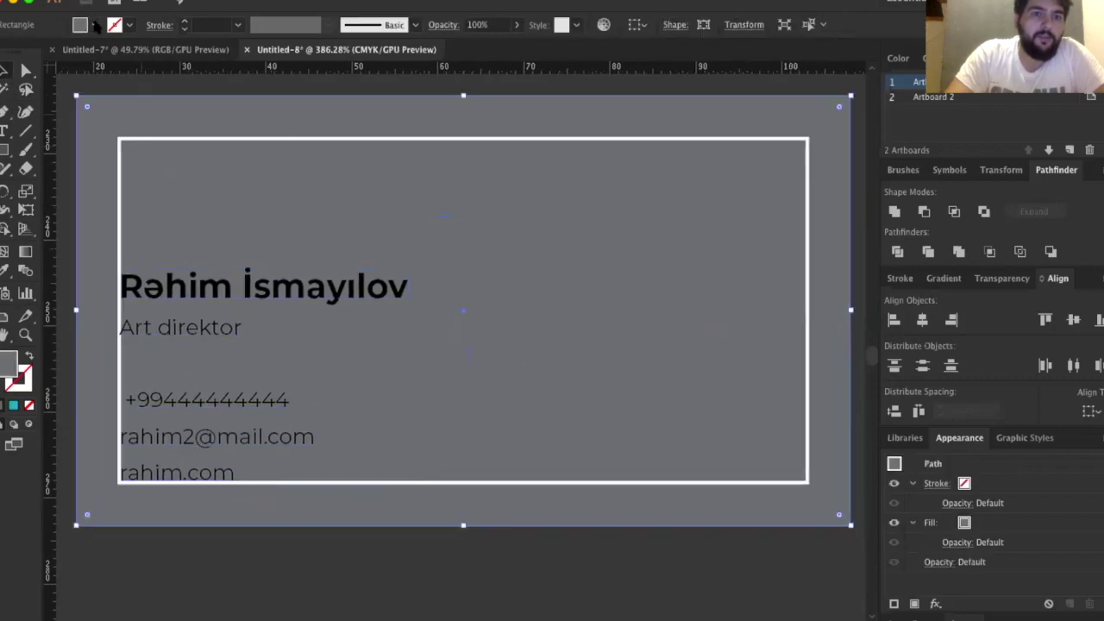
pyautogui.click(94, 24)
pyautogui.click(24, 59)
pyautogui.press('Escape')
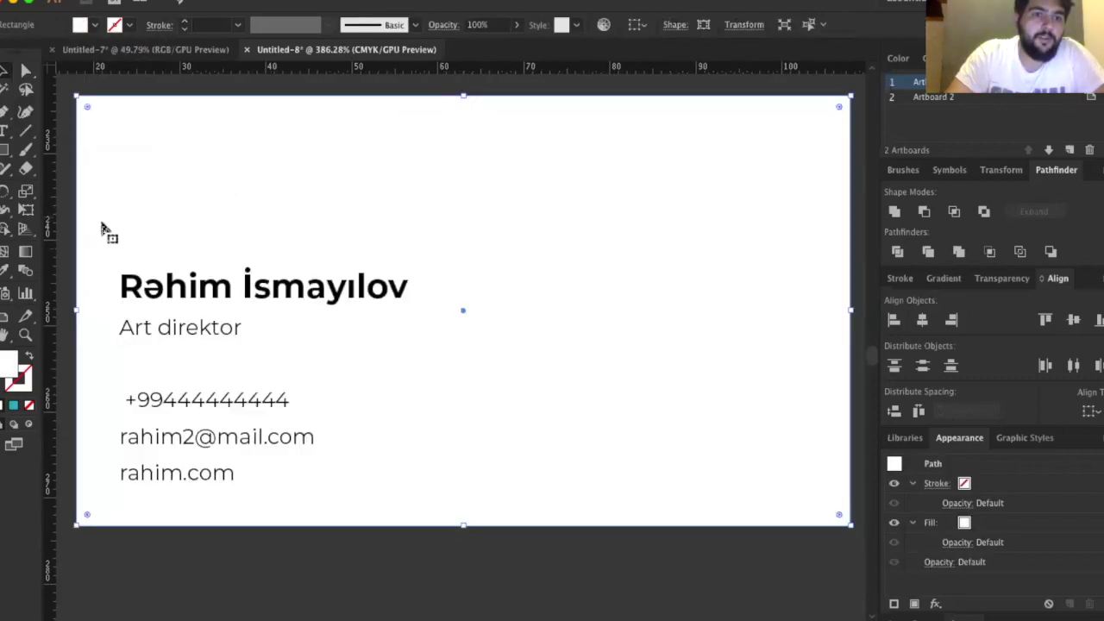
pyautogui.click(119, 215)
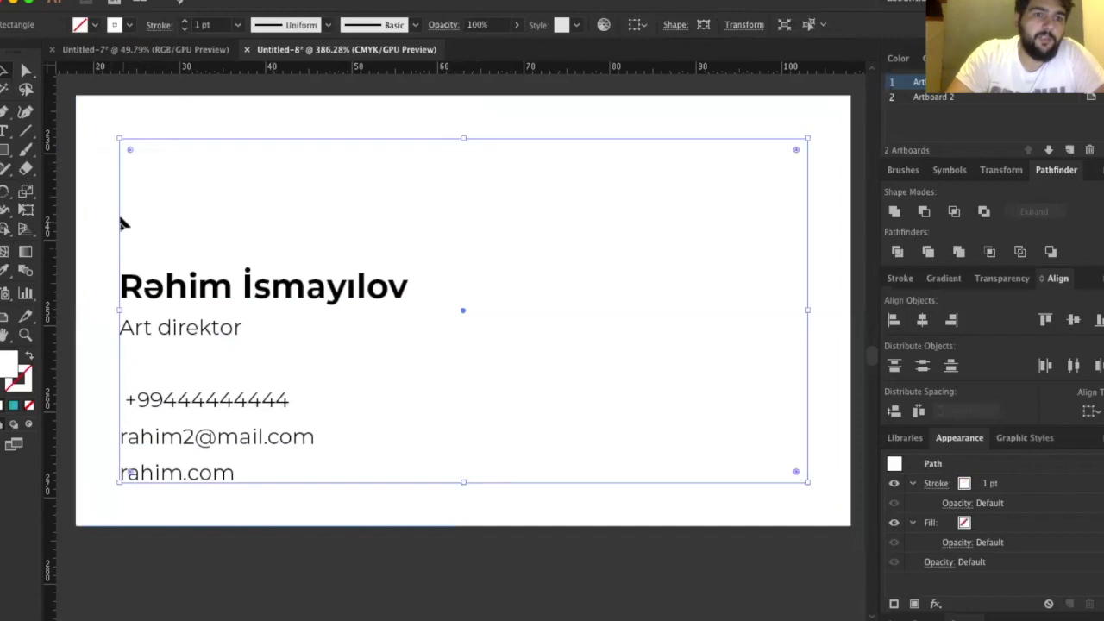
pyautogui.click(129, 24)
pyautogui.click(127, 53)
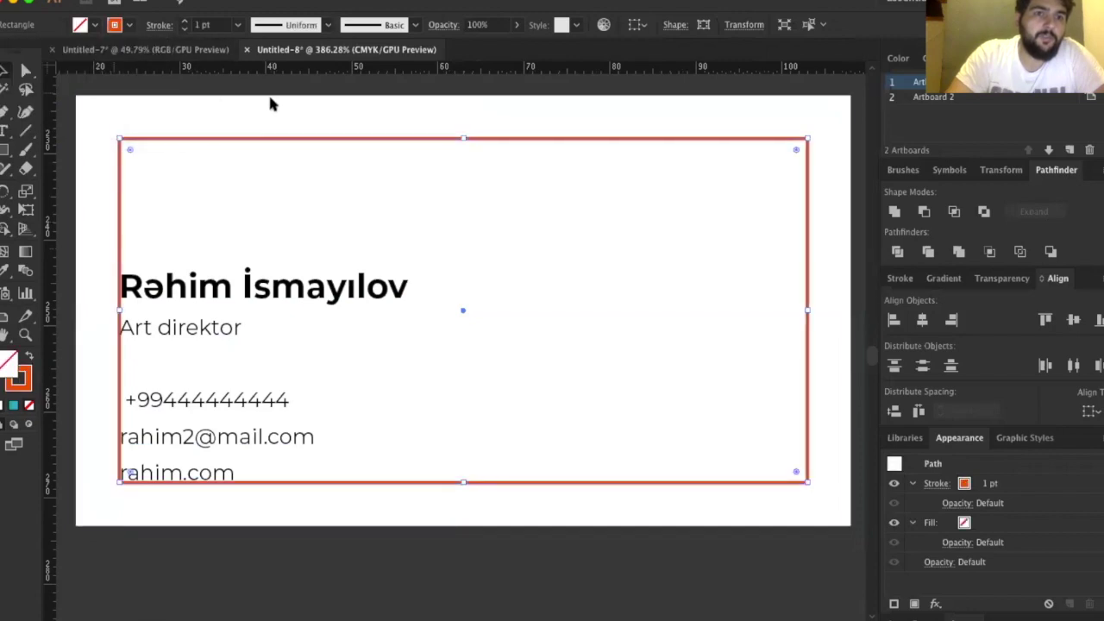
# - Right-align the name and contact text block and move it to the frame's right edge
pyautogui.click(212, 280)
pyautogui.hotkey('ctrl', '-')
pyautogui.scroll(2, 211, 284)
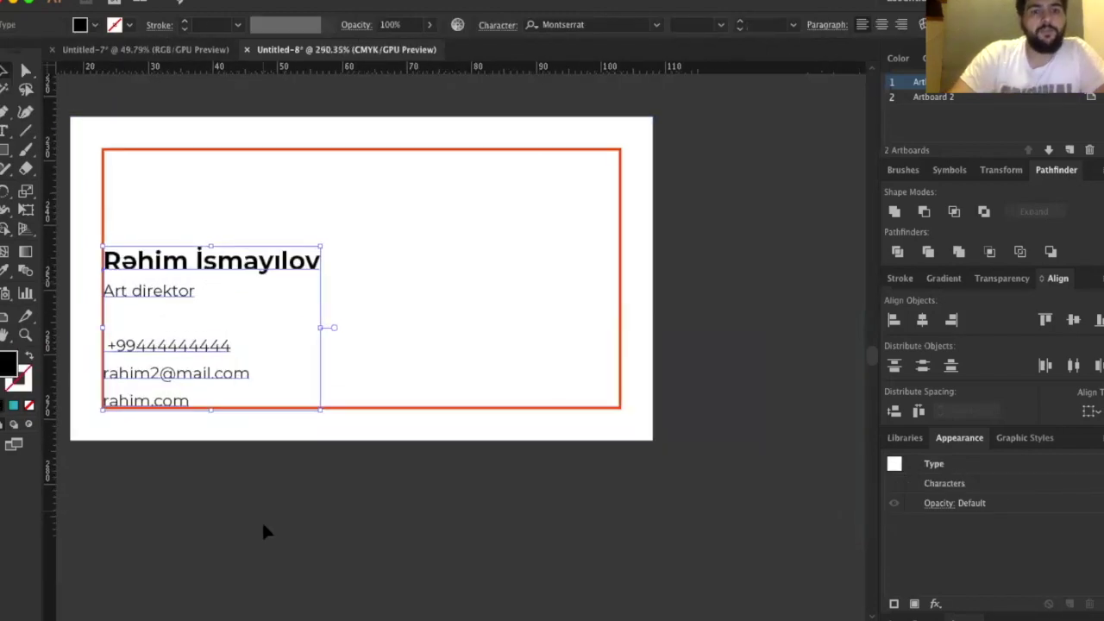
pyautogui.click(261, 520)
pyautogui.scroll(-3, 261, 520)
pyautogui.scroll(3, 261, 520)
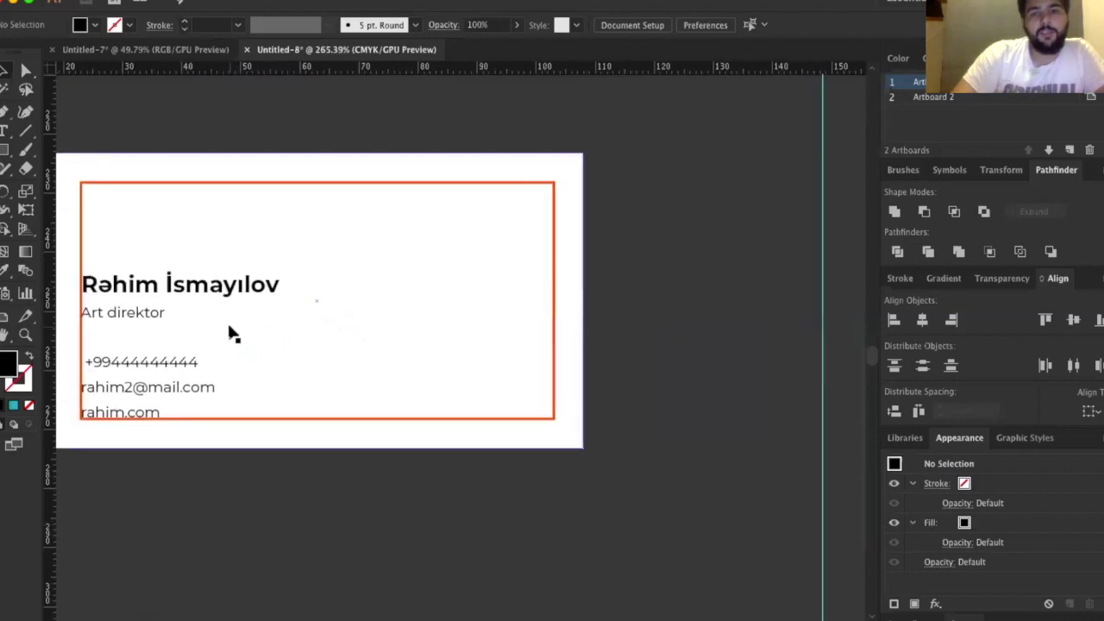
pyautogui.click(246, 286)
pyautogui.scroll(-2, 207, 286)
pyautogui.scroll(-1, 209, 288)
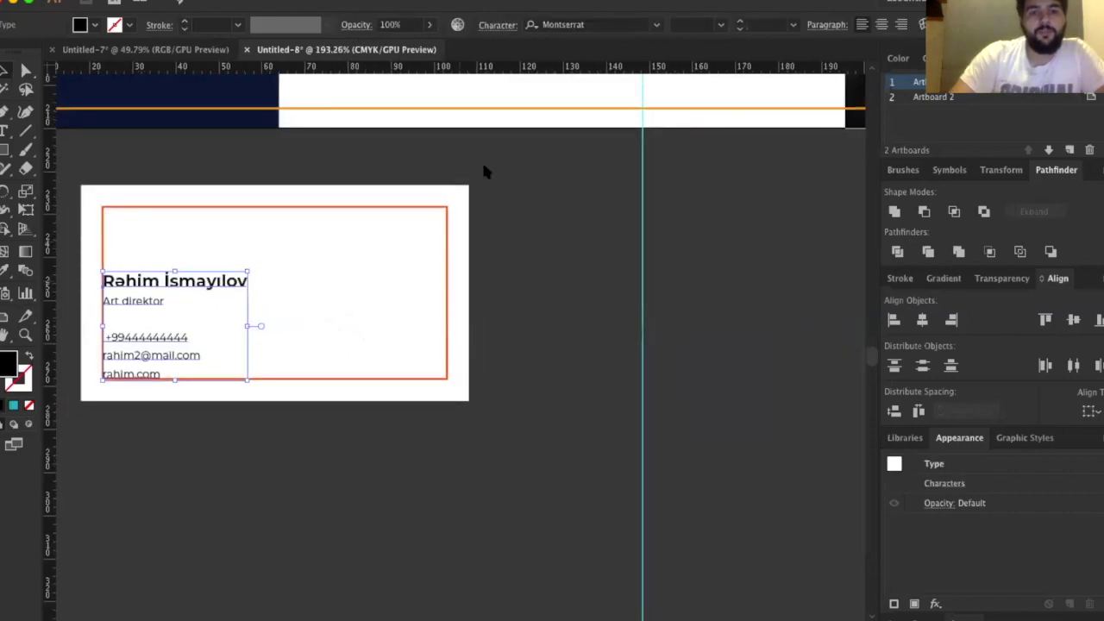
pyautogui.click(900, 24)
pyautogui.moveTo(88, 289)
pyautogui.mouseDown()
pyautogui.moveTo(422, 219)
pyautogui.moveTo(431, 285)
pyautogui.mouseUp()
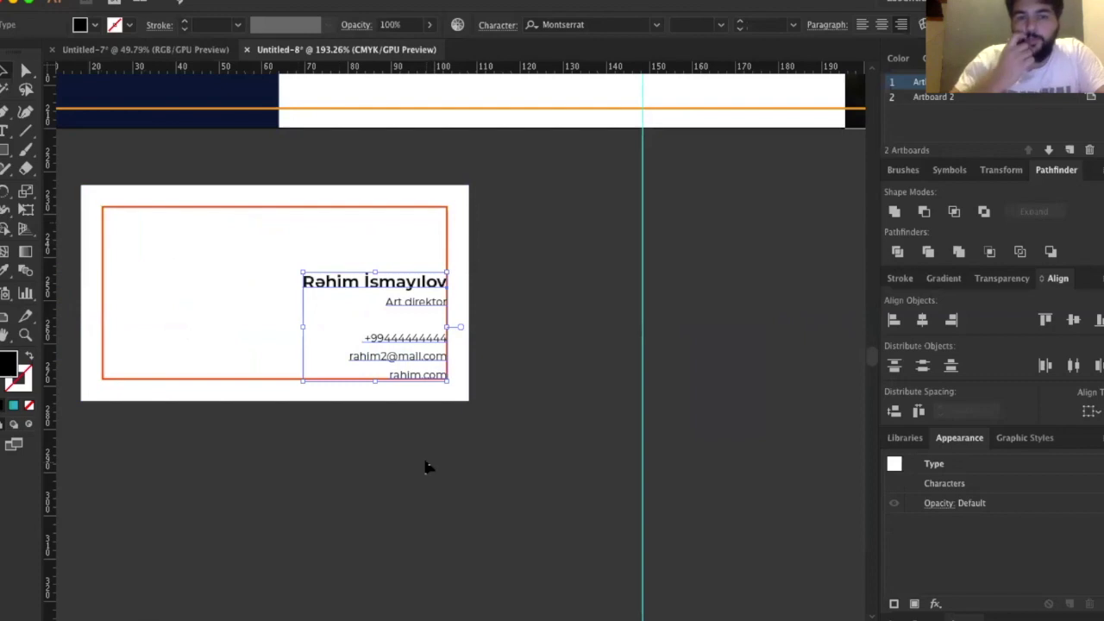
# - Check the text block sits in the card's lower-right corner inside the orange border
pyautogui.click(363, 456)
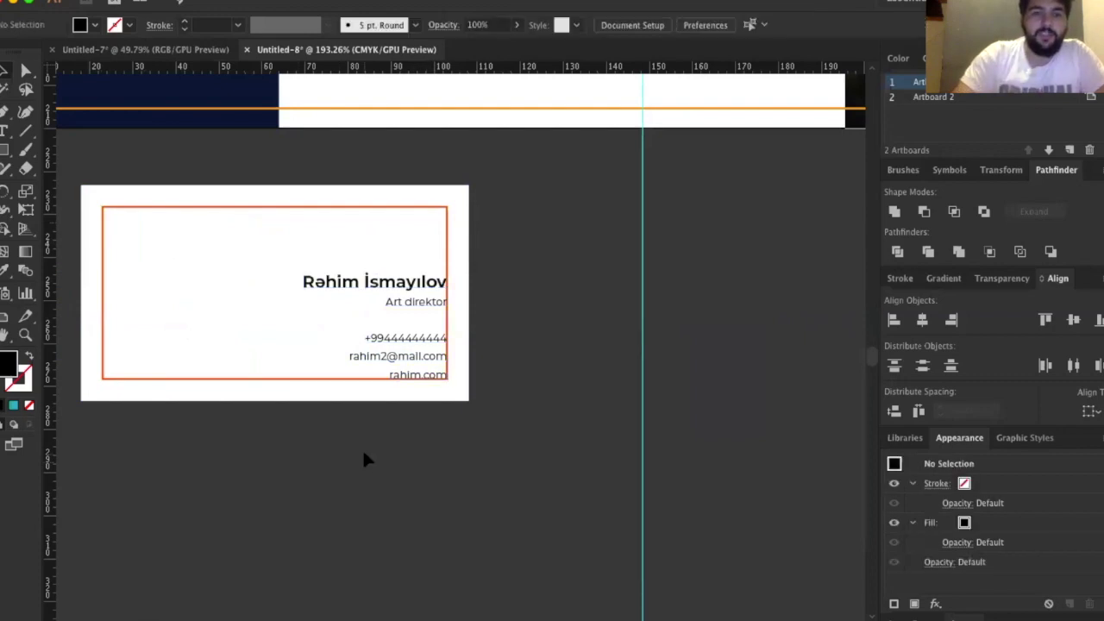
pyautogui.scroll(2, 363, 455)
pyautogui.click(436, 310)
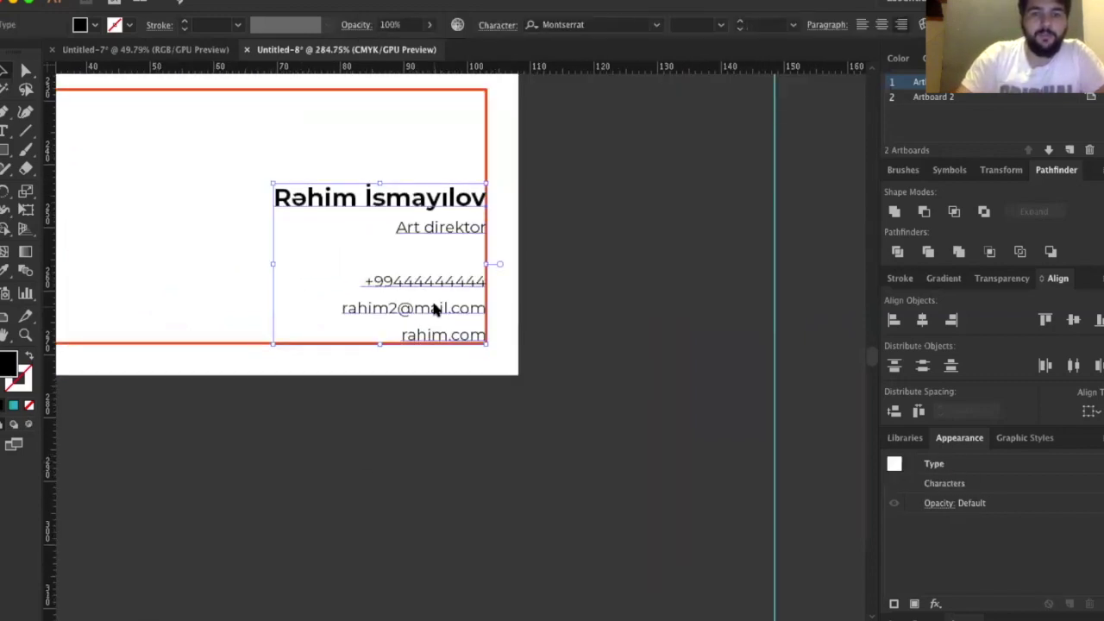
pyautogui.scroll(-4, 433, 308)
pyautogui.scroll(1, 434, 308)
pyautogui.scroll(2, 434, 308)
pyautogui.click(291, 207)
pyautogui.click(6, 151)
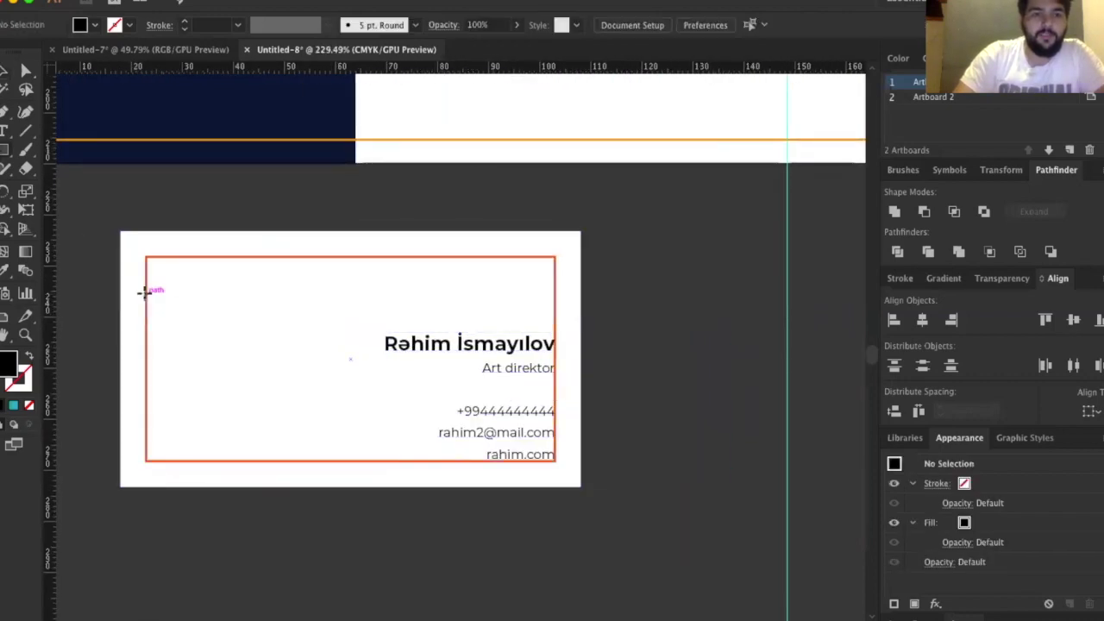
pyautogui.moveTo(146, 255); pyautogui.dragTo(251, 334)
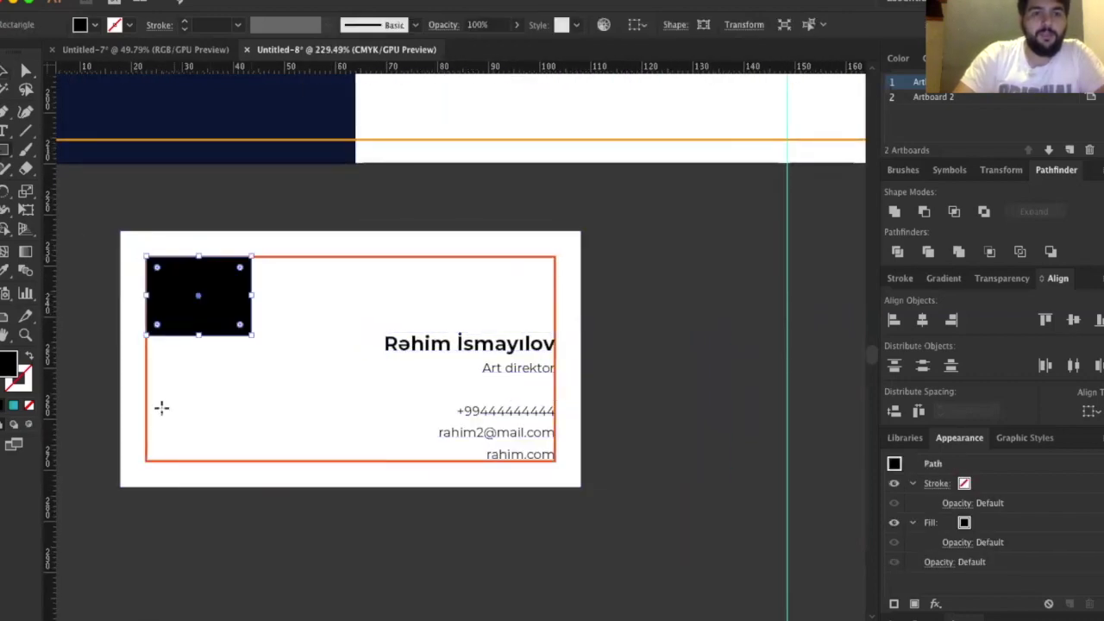
pyautogui.moveTo(147, 463); pyautogui.dragTo(234, 388)
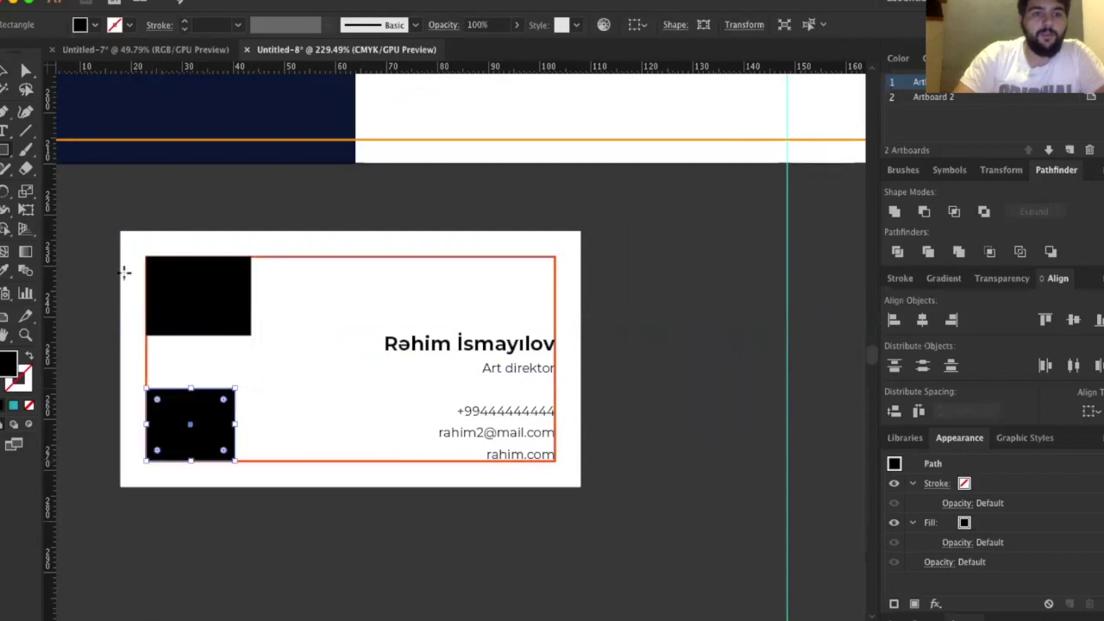
pyautogui.click(156, 275)
pyautogui.press('Delete')
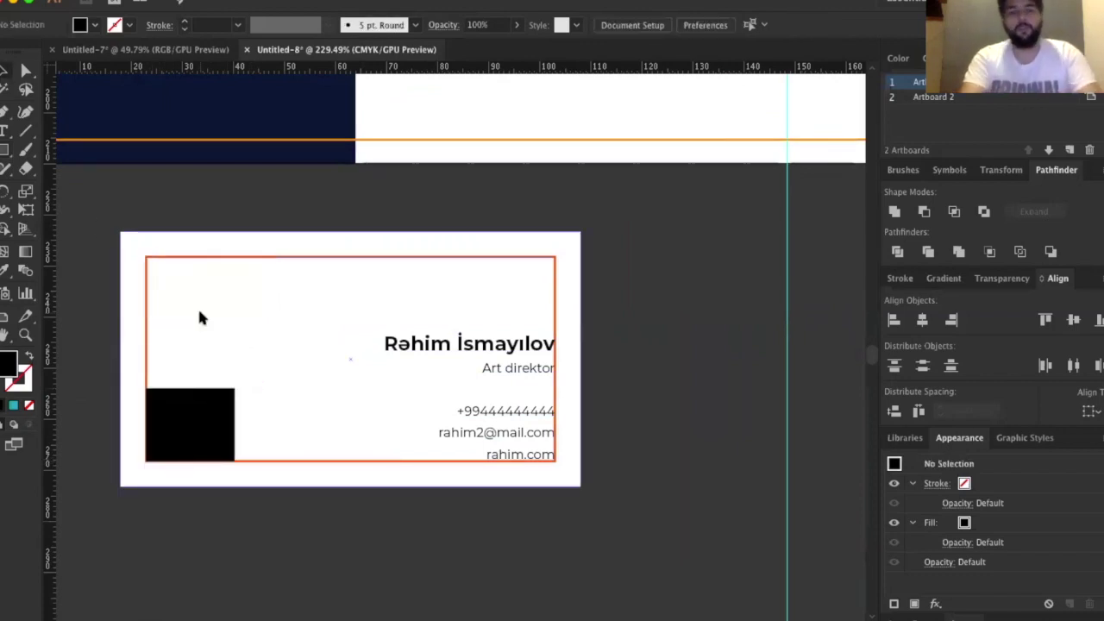
pyautogui.click(197, 449)
pyautogui.press('Delete')
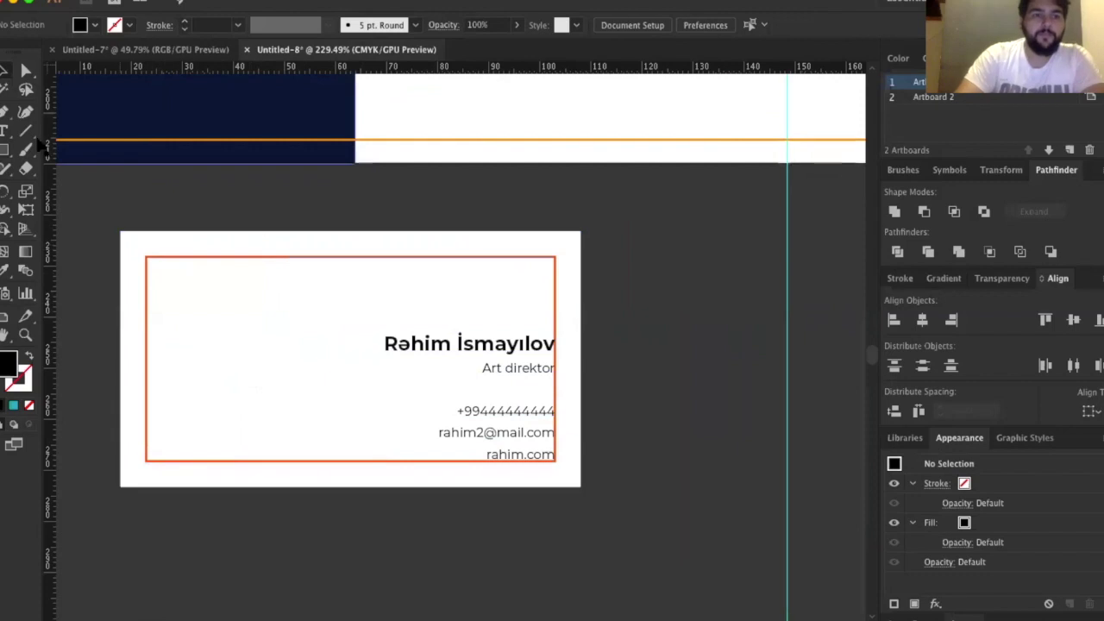
pyautogui.hscroll(2, 266, 275)
pyautogui.scroll(-1, 266, 275)
pyautogui.hscroll(1, 265, 275)
pyautogui.scroll(-1, 266, 275)
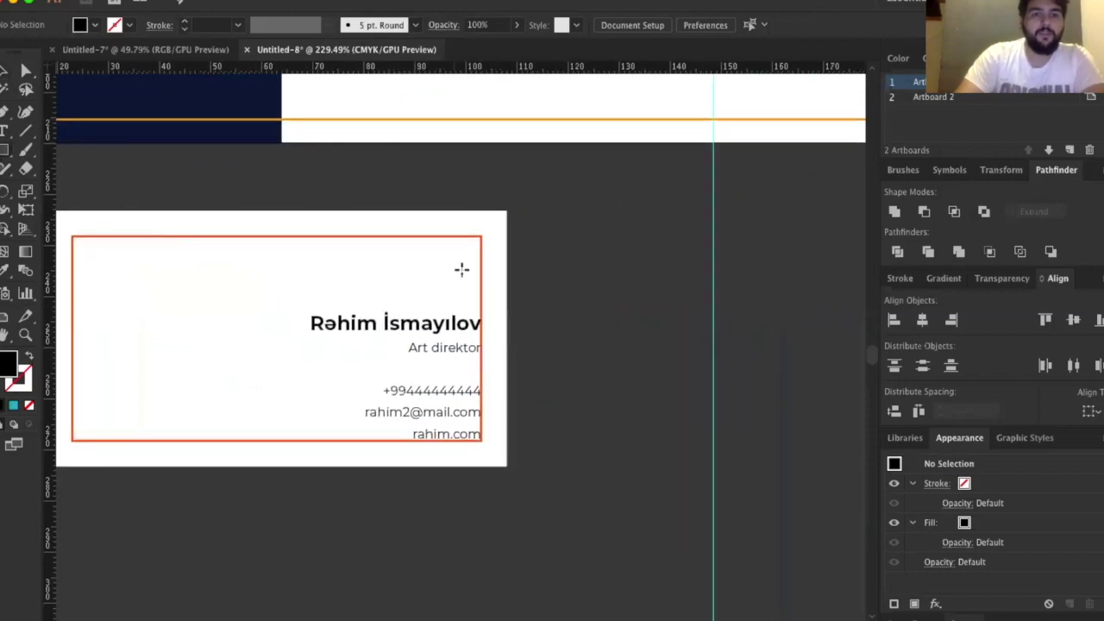
pyautogui.moveTo(481, 236); pyautogui.dragTo(381, 293)
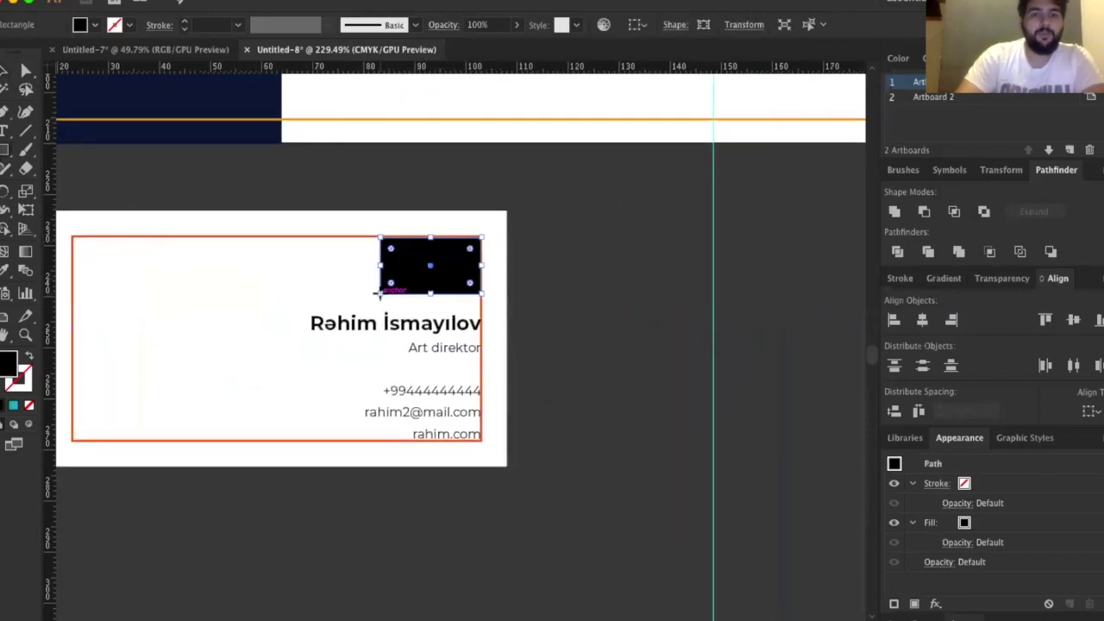
pyautogui.hscroll(-3, 151, 179)
pyautogui.scroll(-1, 150, 180)
pyautogui.moveTo(166, 196); pyautogui.dragTo(368, 449)
pyautogui.scroll(2, 369, 450)
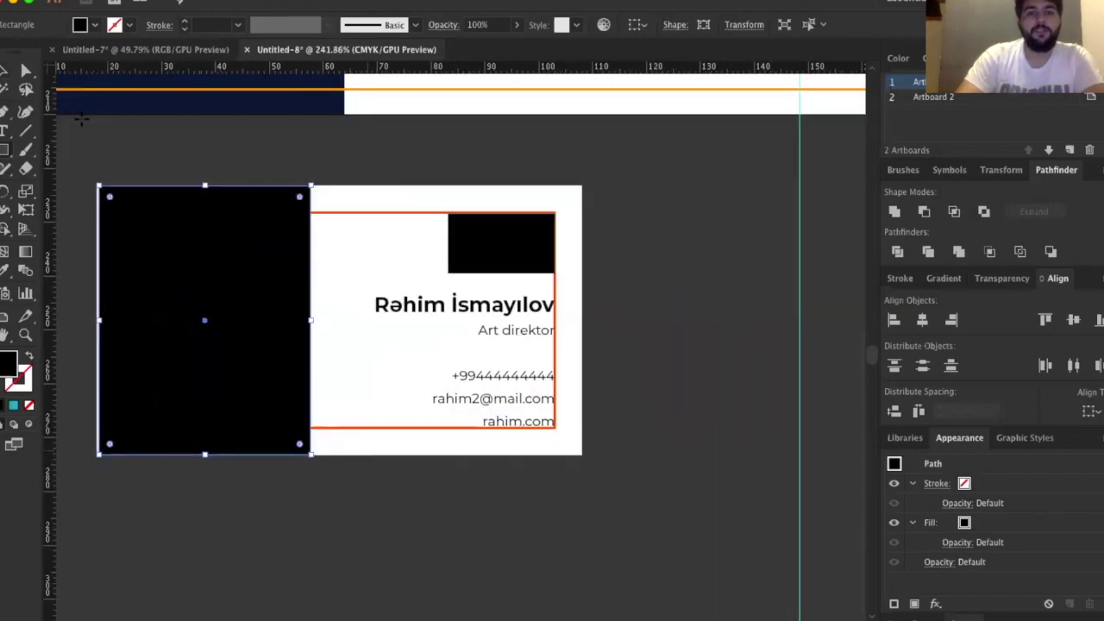
pyautogui.scroll(-2, 198, 259)
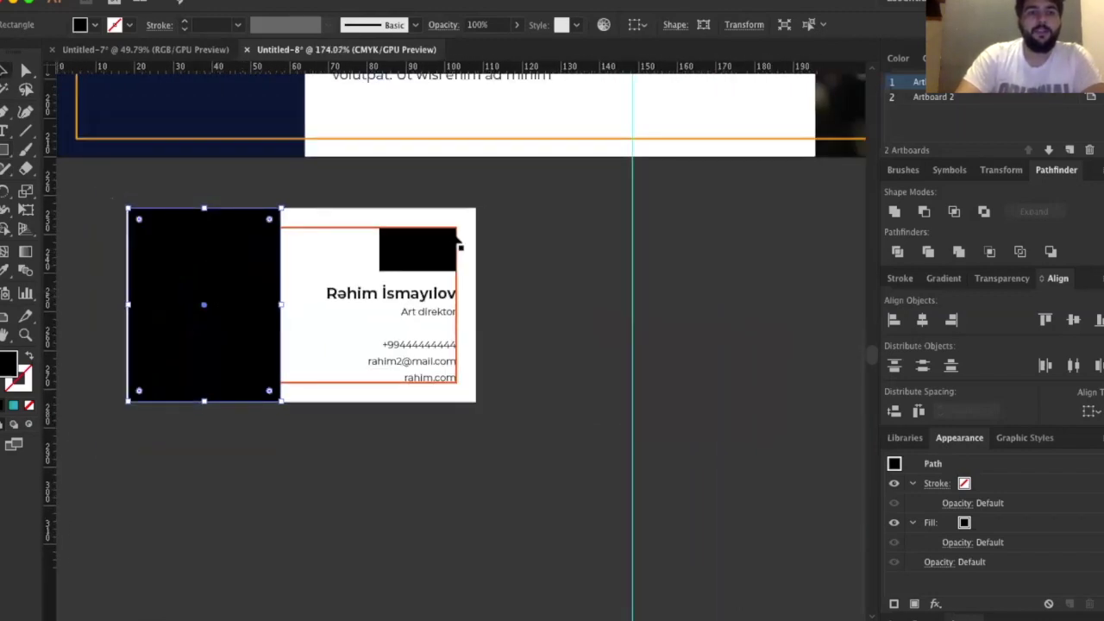
pyautogui.keyDown('shift'); pyautogui.click(455, 231); pyautogui.keyUp('shift')
pyautogui.press('Delete')
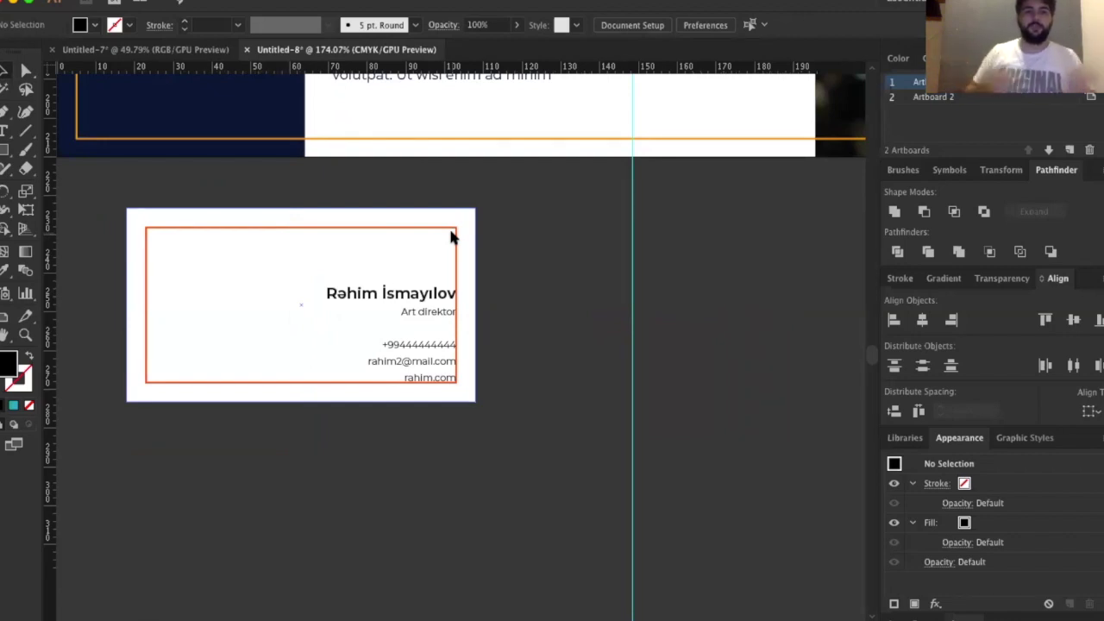
# - Select the orange frame, then marquee-select it together with the white card background
pyautogui.click(440, 228)
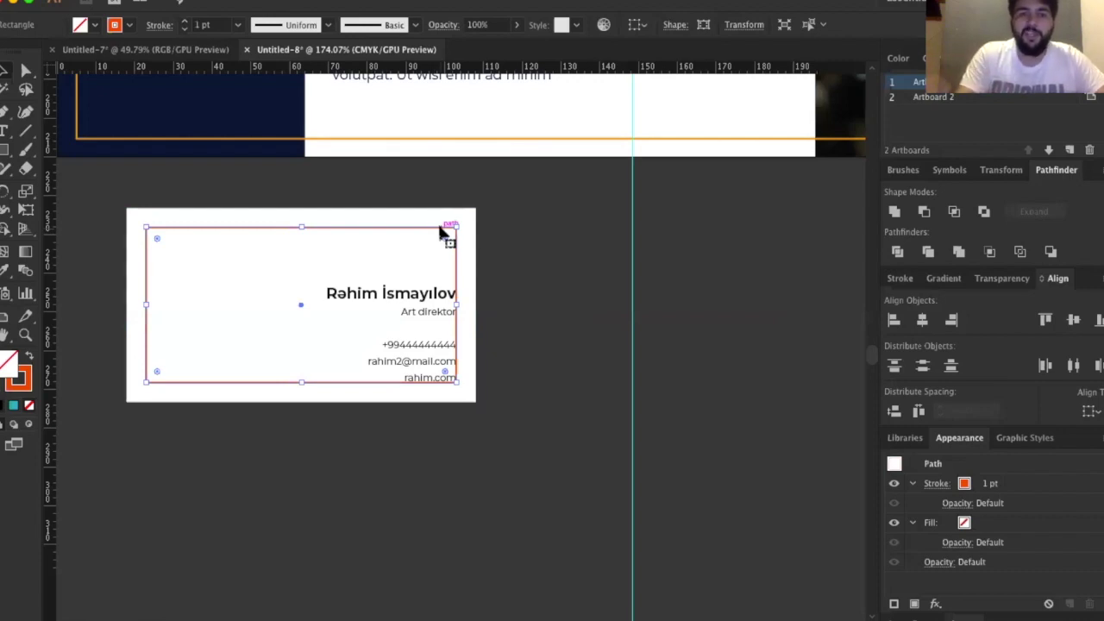
pyautogui.moveTo(463, 191); pyautogui.dragTo(357, 285)
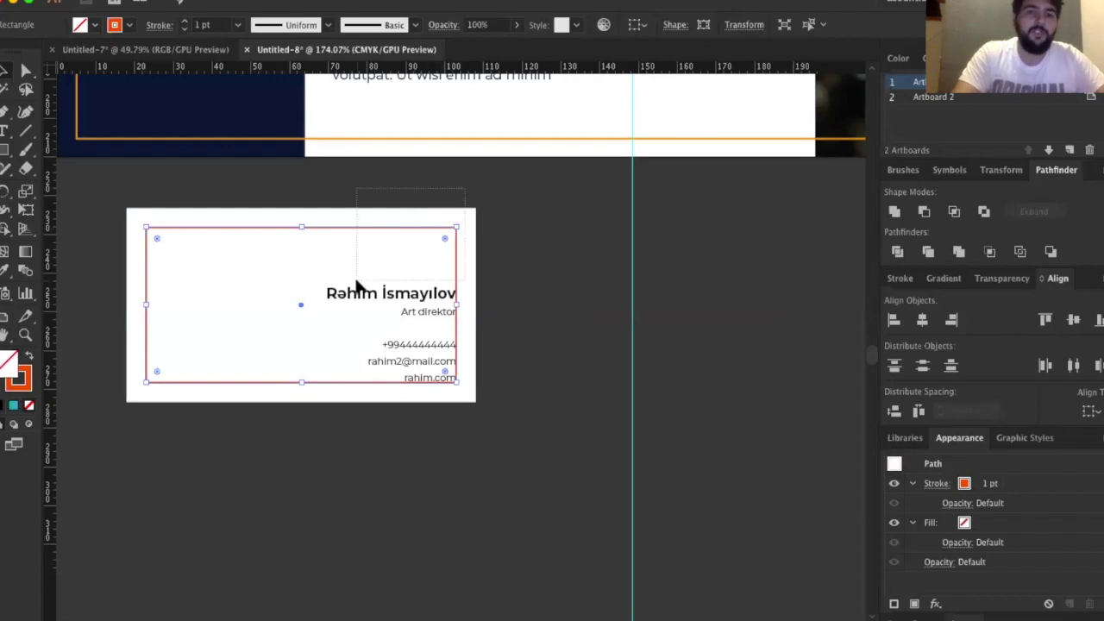